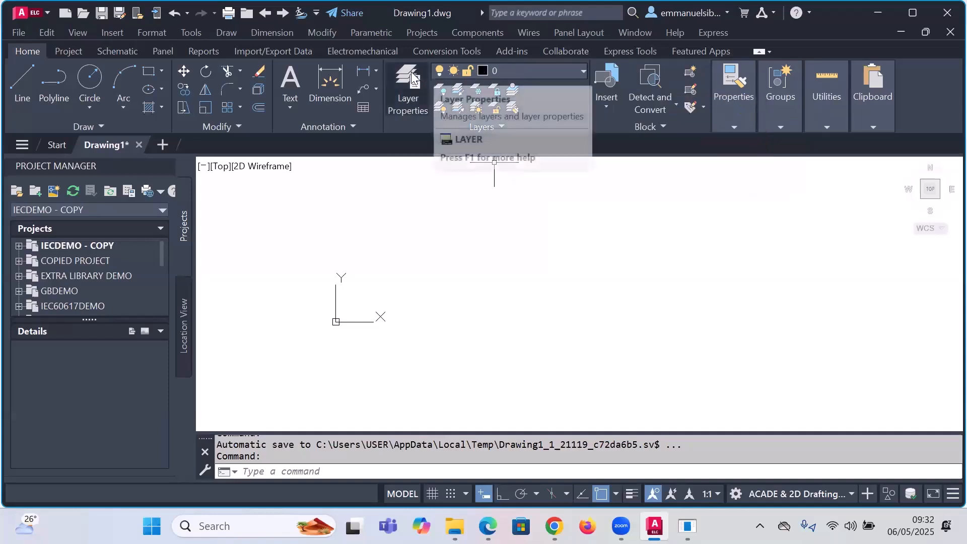
Step: Look through the layer properties manager, the object properties tools and the clipboard paste options, leaving the drawing unchanged
{"action": "left_click", "coordinate": [389, 111]}
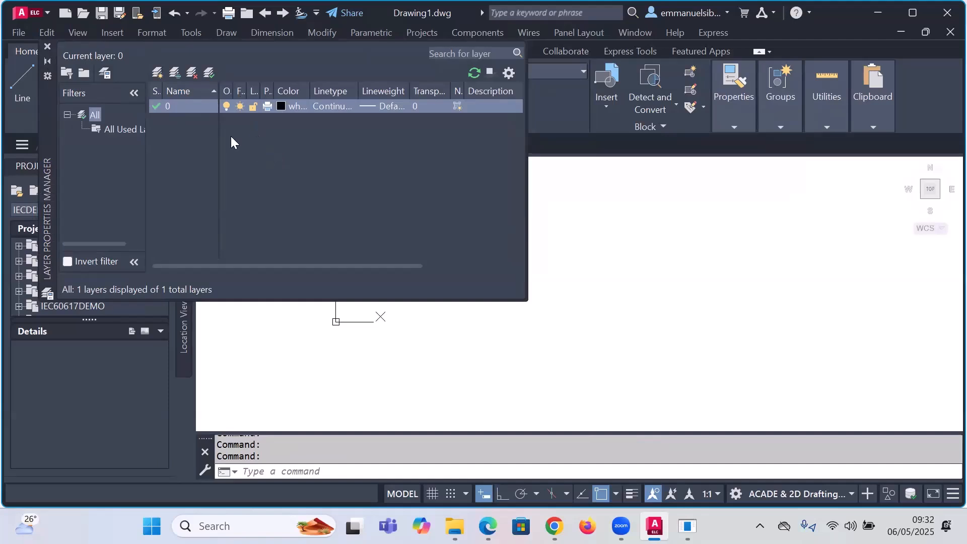
{"action": "left_click", "coordinate": [47, 47]}
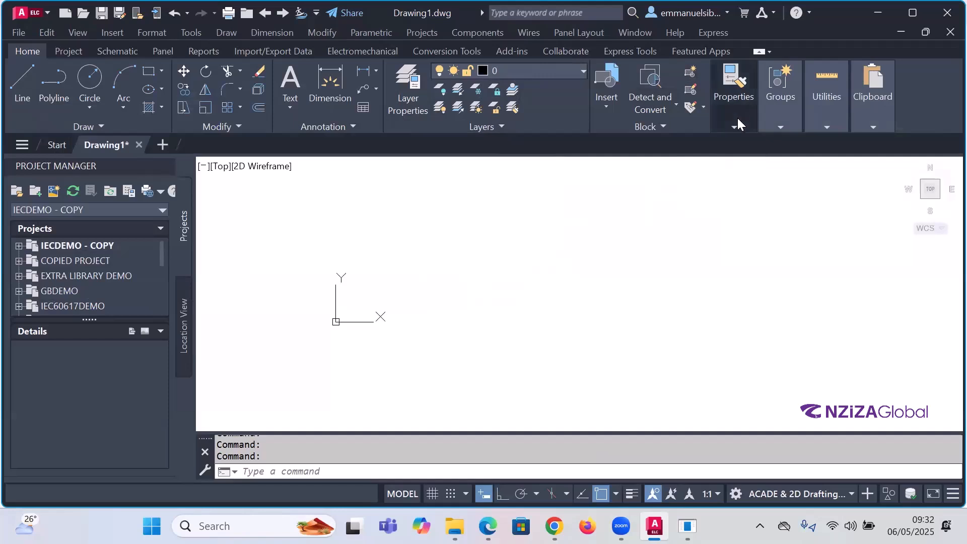
{"action": "left_click", "coordinate": [735, 126]}
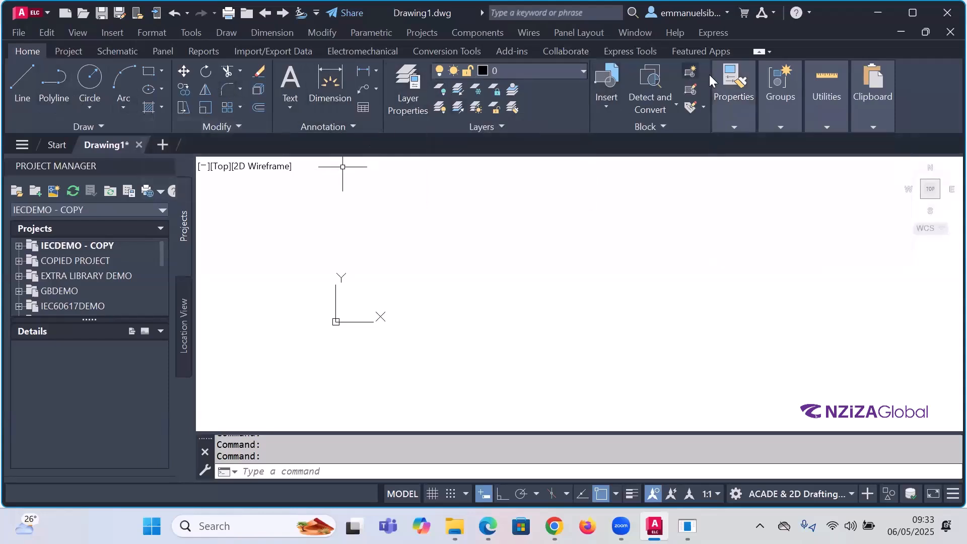
{"action": "mouse_move", "coordinate": [732, 90]}
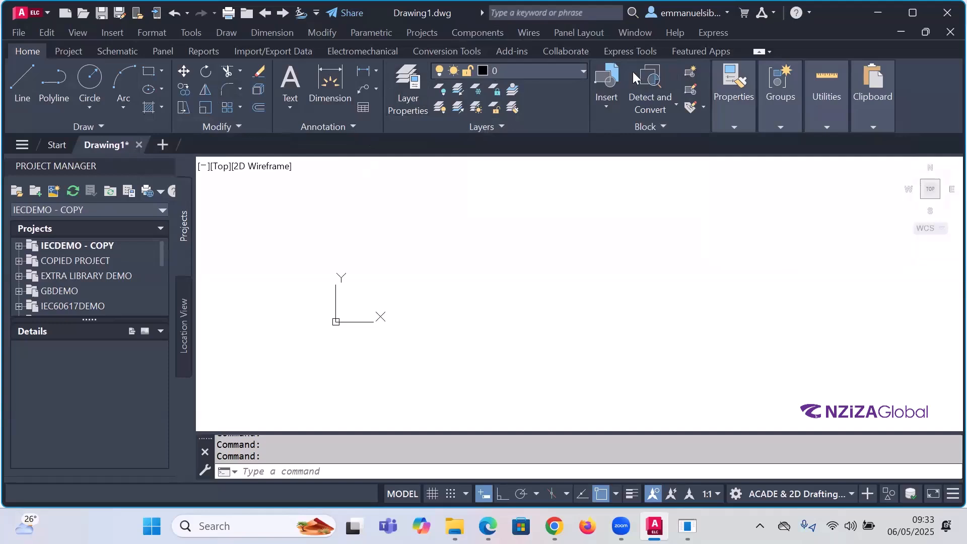
{"action": "left_click", "coordinate": [735, 114]}
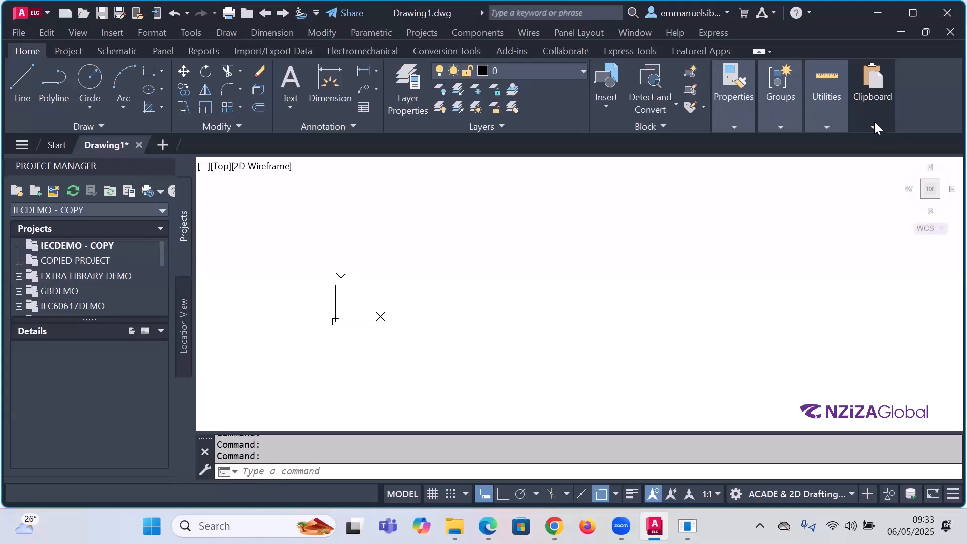
{"action": "left_click", "coordinate": [874, 127]}
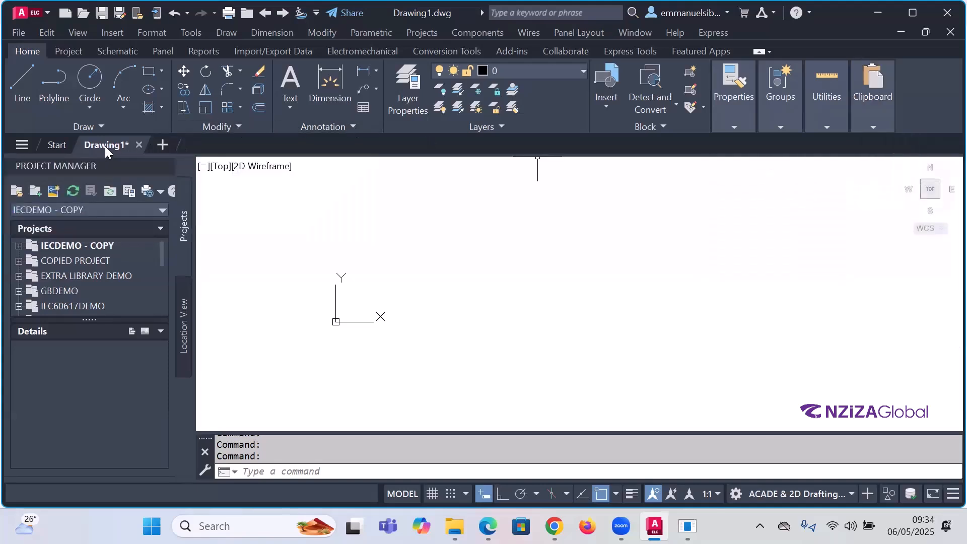
{"action": "left_click", "coordinate": [873, 126]}
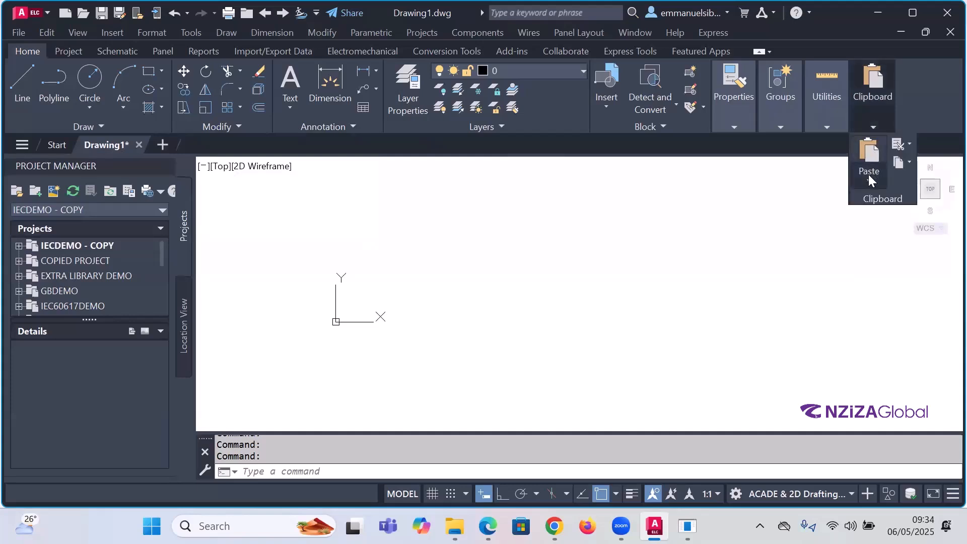
{"action": "left_click", "coordinate": [869, 176]}
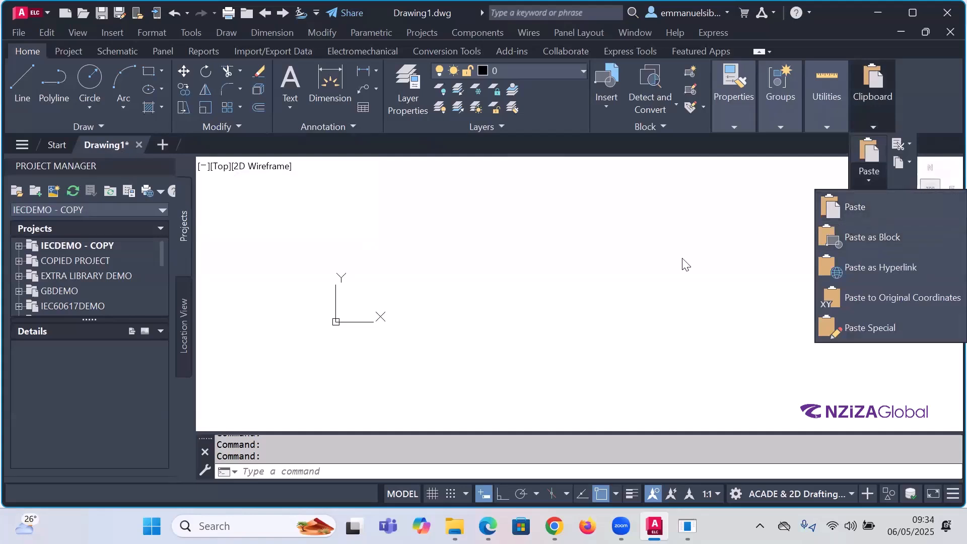
{"action": "left_click", "coordinate": [553, 305]}
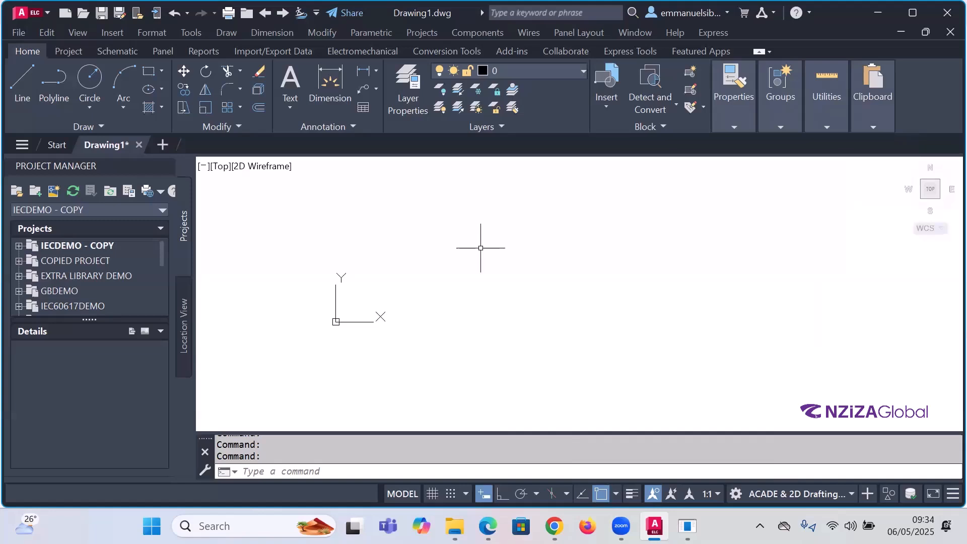
Step: Draw a circle in the empty drawing area, to the upper right of the origin, with a freely picked center and radius
{"action": "left_click", "coordinate": [91, 78]}
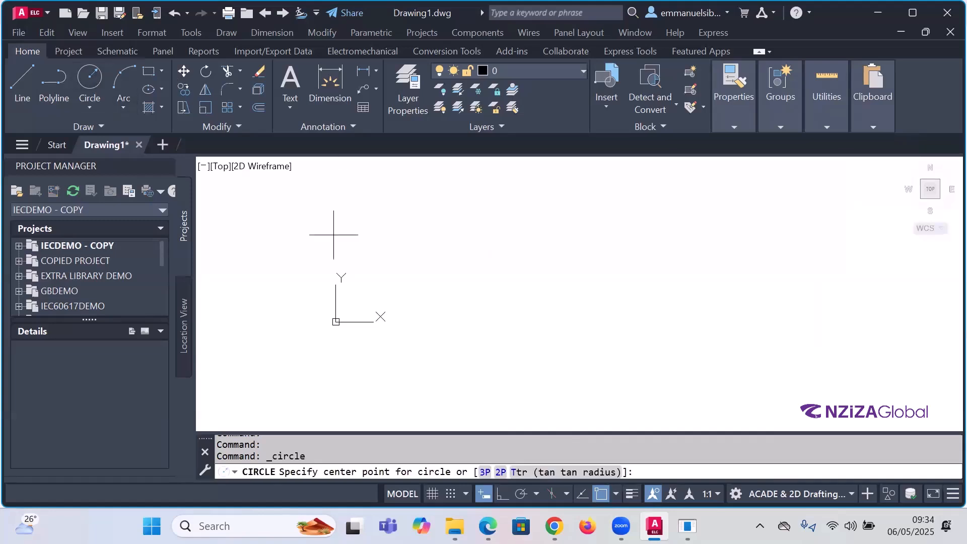
{"action": "left_click", "coordinate": [533, 286]}
{"action": "left_click", "coordinate": [583, 330]}
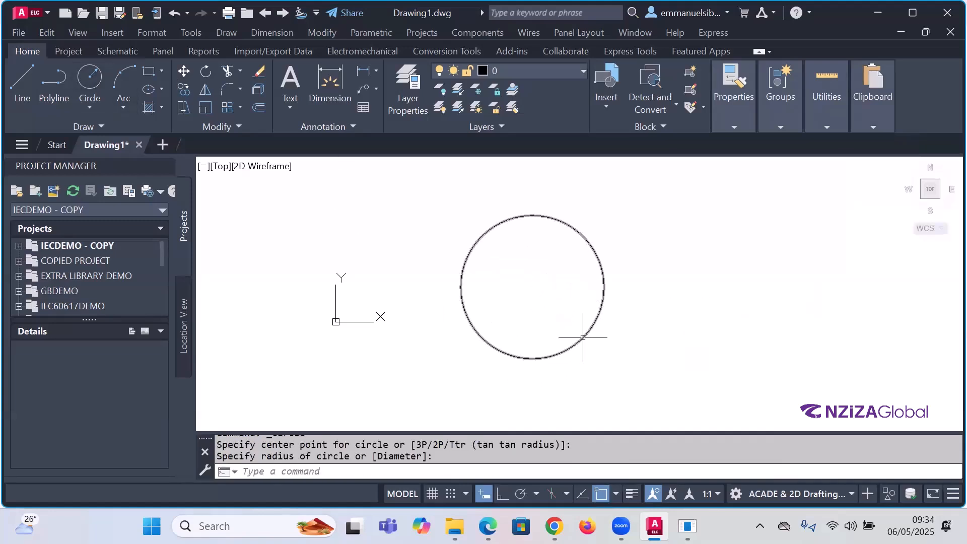
{"action": "key", "text": "Escape"}
Step: With object snap and ortho on, draw a horizontal line about 3062 units long outward from the circle's right quadrant
{"action": "left_click", "coordinate": [601, 495]}
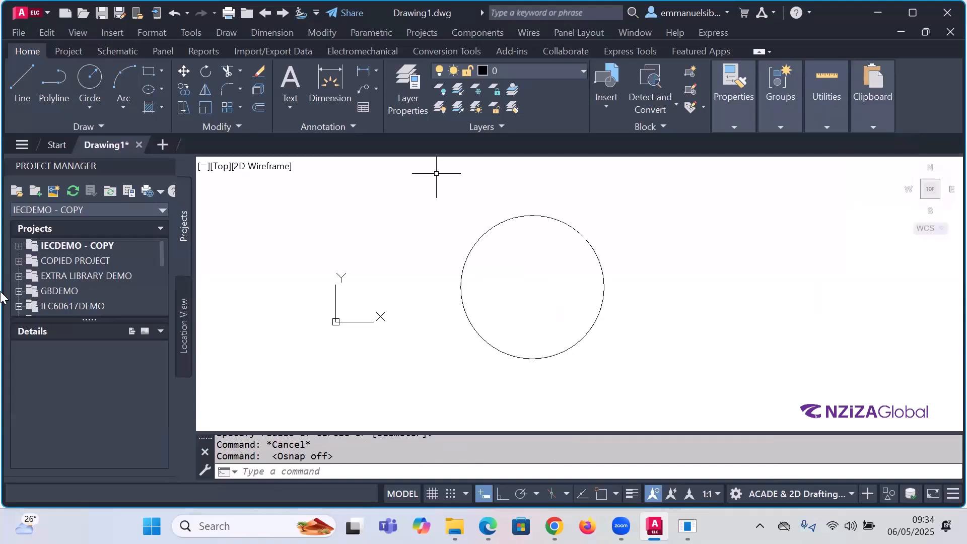
{"action": "left_click", "coordinate": [25, 84]}
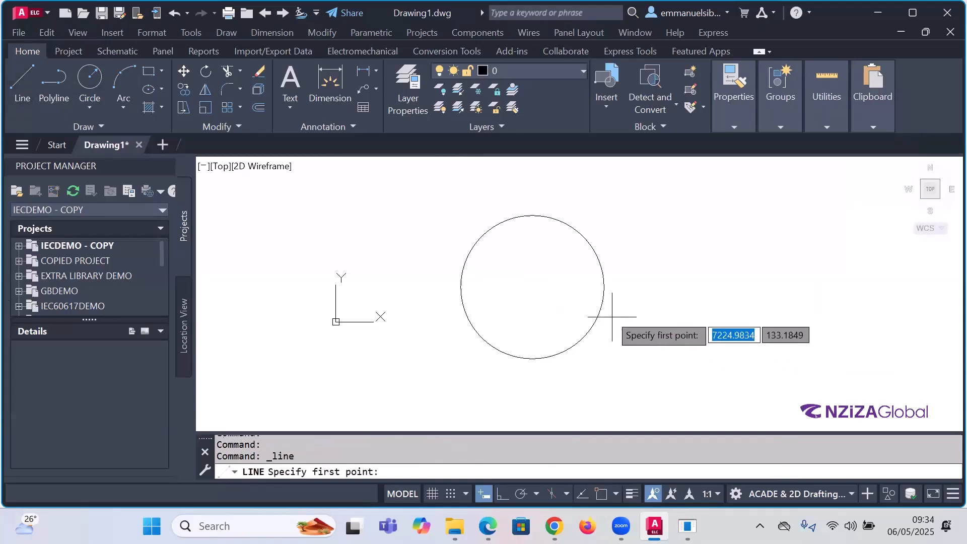
{"action": "scroll", "coordinate": [602, 297], "scroll_direction": "up", "scroll_amount": 2}
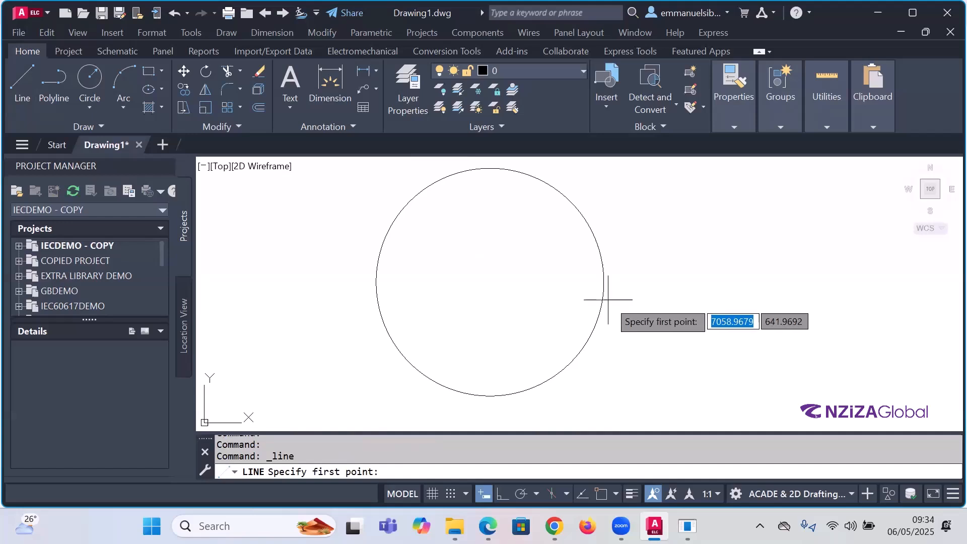
{"action": "left_click", "coordinate": [601, 495]}
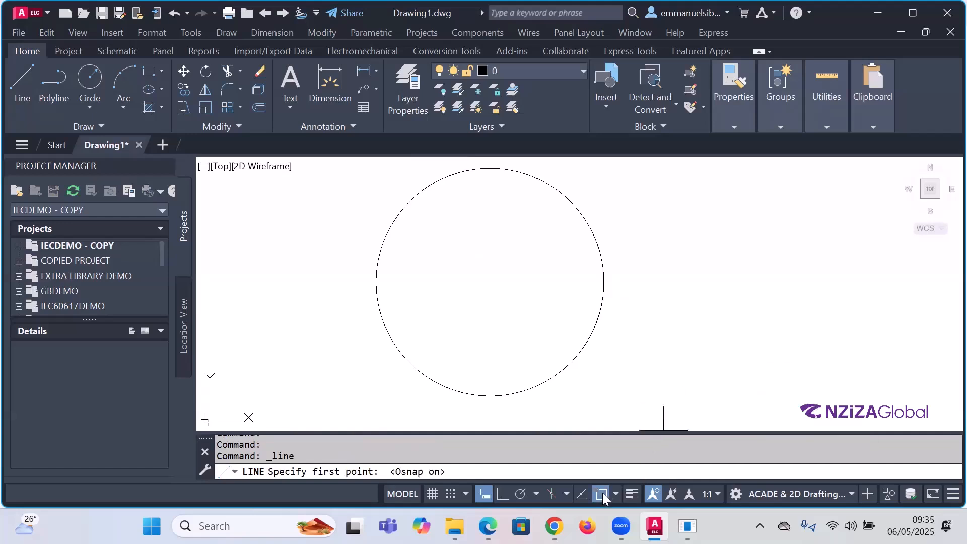
{"action": "left_click", "coordinate": [604, 281]}
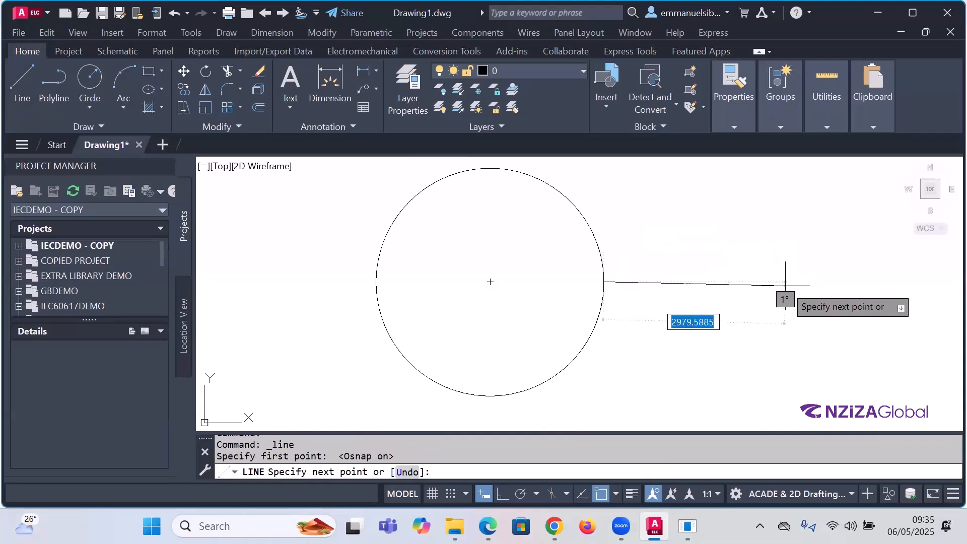
{"action": "key", "text": "F8"}
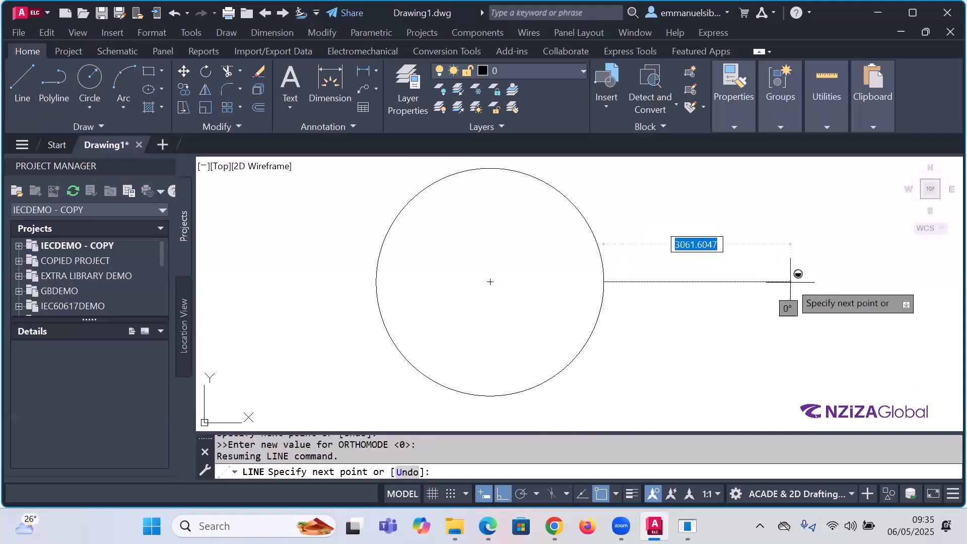
{"action": "left_click", "coordinate": [791, 282]}
{"action": "key", "text": "Escape"}
{"action": "scroll", "coordinate": [632, 303], "scroll_direction": "up", "scroll_amount": 2}
{"action": "scroll", "coordinate": [583, 259], "scroll_direction": "up", "scroll_amount": 8}
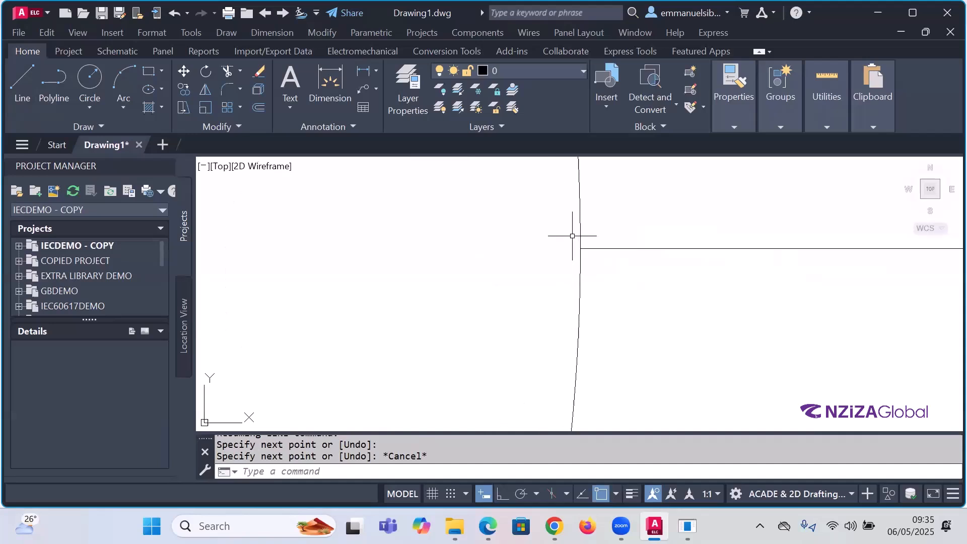
{"action": "scroll", "coordinate": [650, 255], "scroll_direction": "down", "scroll_amount": 8}
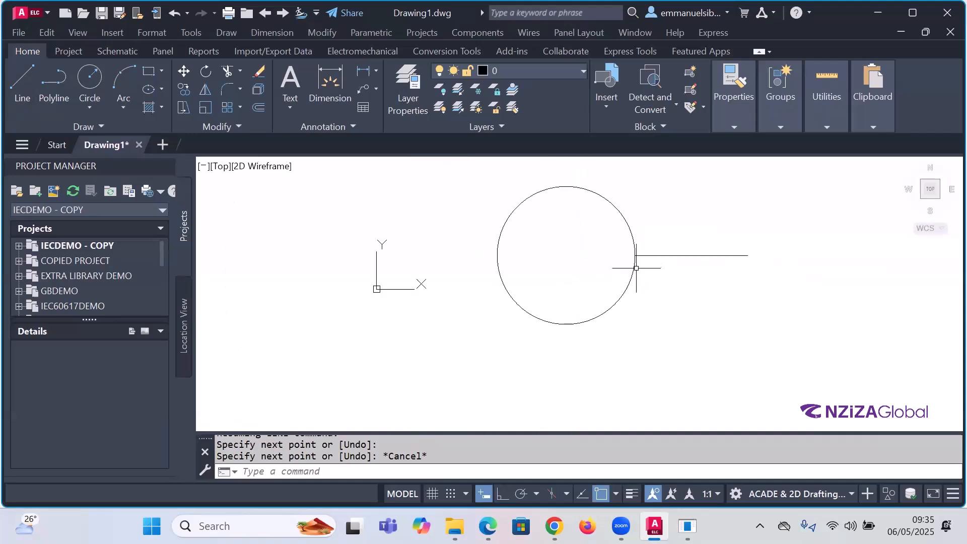
Step: Turn off the Endpoint, Midpoint and Center object snap modes
{"action": "left_click", "coordinate": [616, 494]}
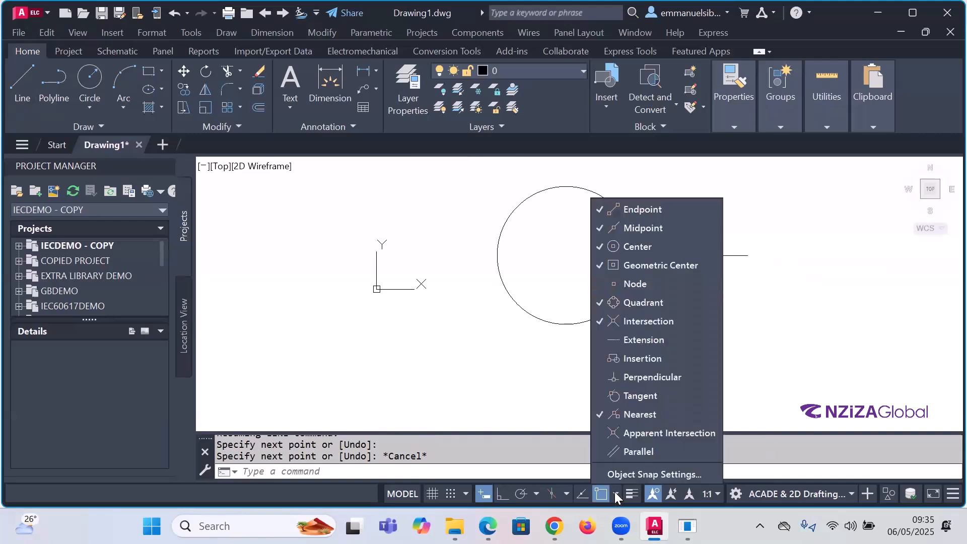
{"action": "left_click", "coordinate": [615, 495]}
{"action": "left_click", "coordinate": [616, 495]}
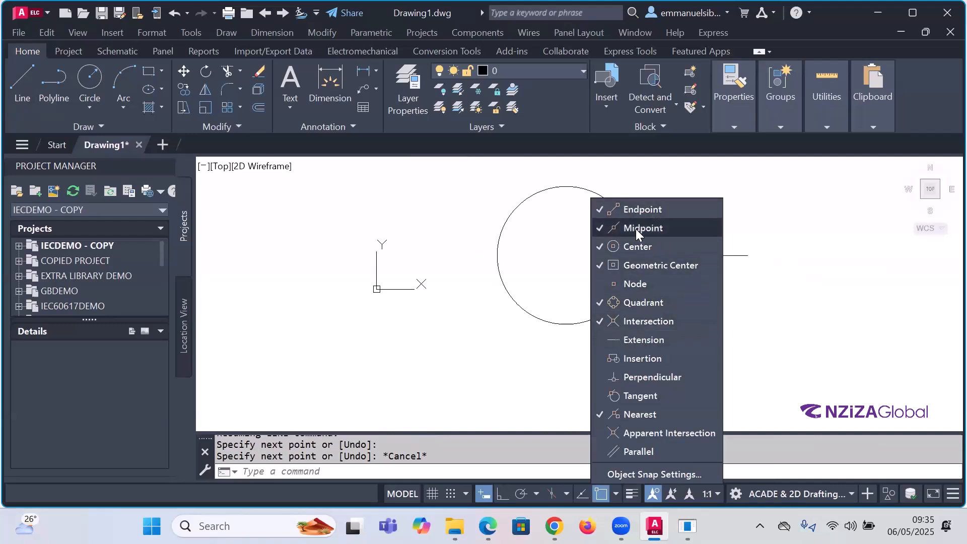
{"action": "left_click", "coordinate": [598, 212]}
{"action": "left_click", "coordinate": [602, 229]}
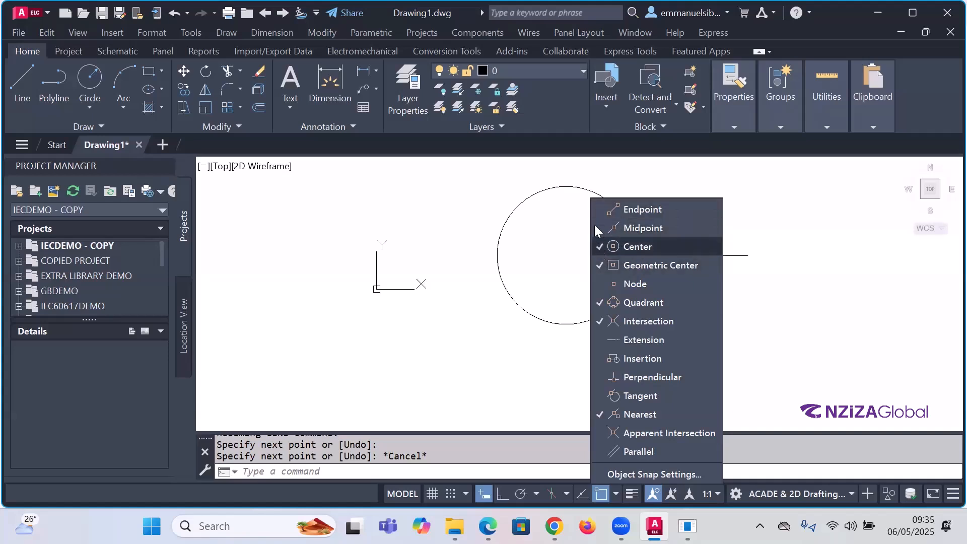
{"action": "left_click", "coordinate": [600, 246]}
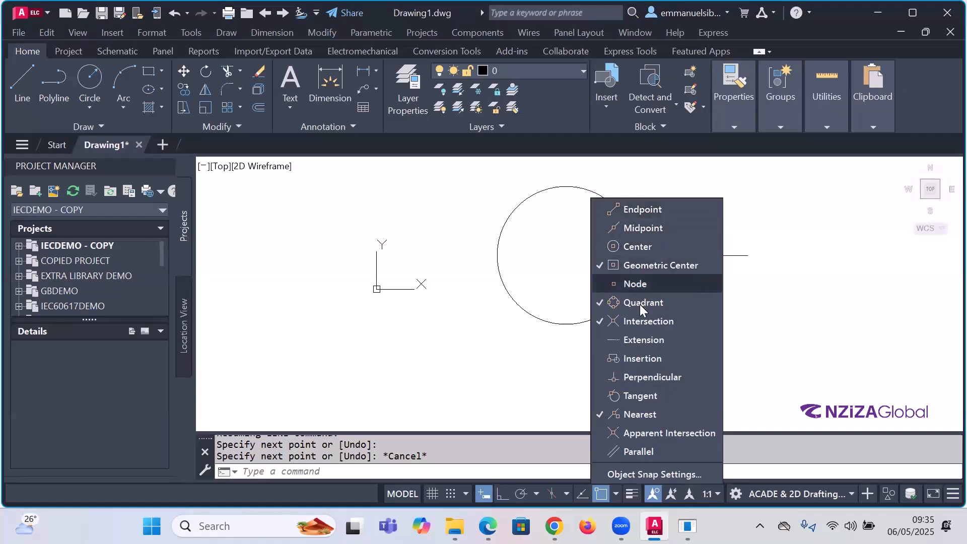
{"action": "key", "text": "Escape"}
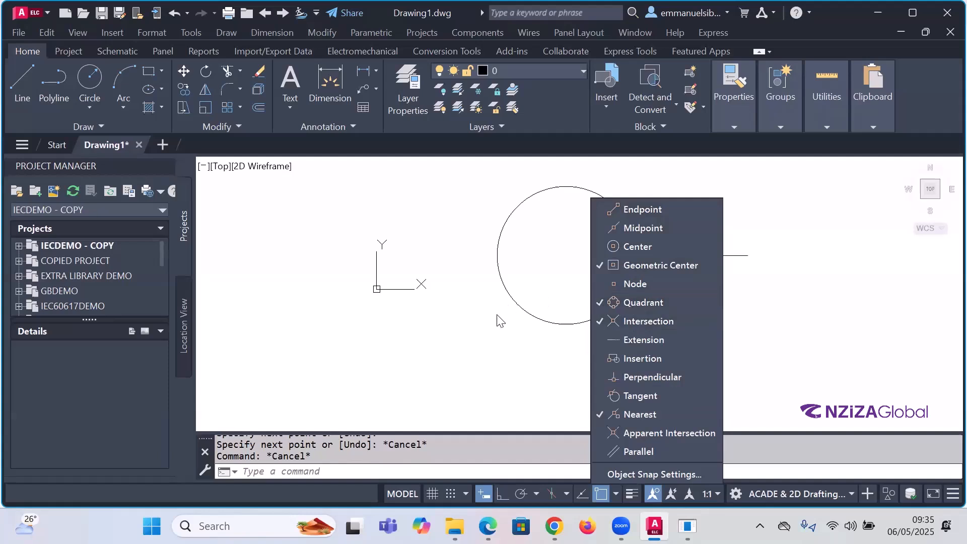
{"action": "key", "text": "Escape"}
{"action": "left_click", "coordinate": [502, 341]}
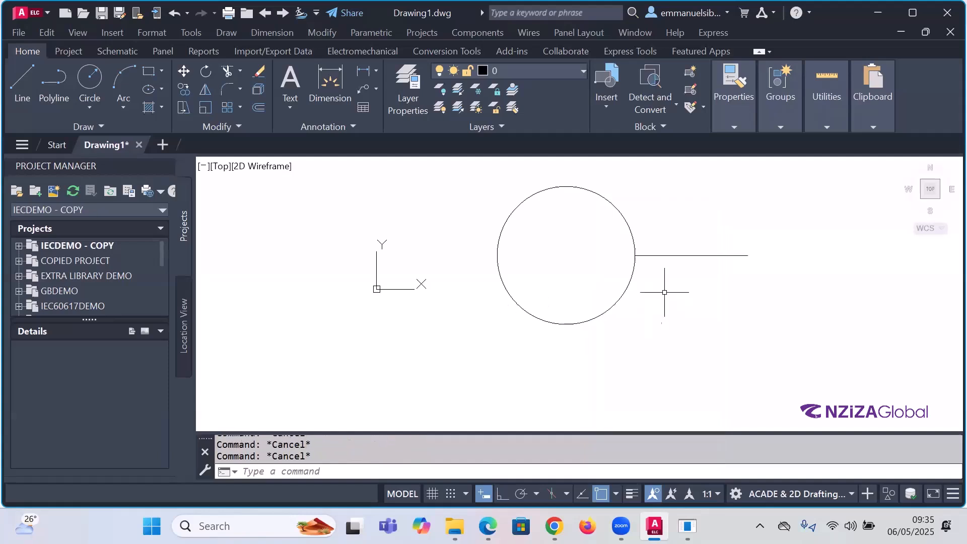
Step: View the circle and line from the left, from tilted angles and in NW Isometric, and return to the top view
{"action": "scroll", "coordinate": [570, 281], "scroll_direction": "down", "scroll_amount": 4}
{"action": "scroll", "coordinate": [557, 260], "scroll_direction": "up", "scroll_amount": 2}
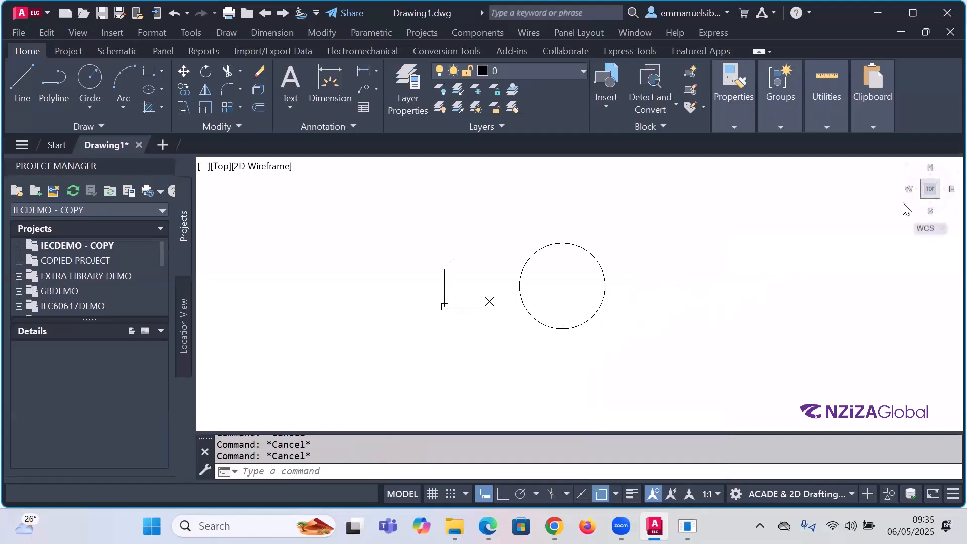
{"action": "left_click", "coordinate": [926, 204]}
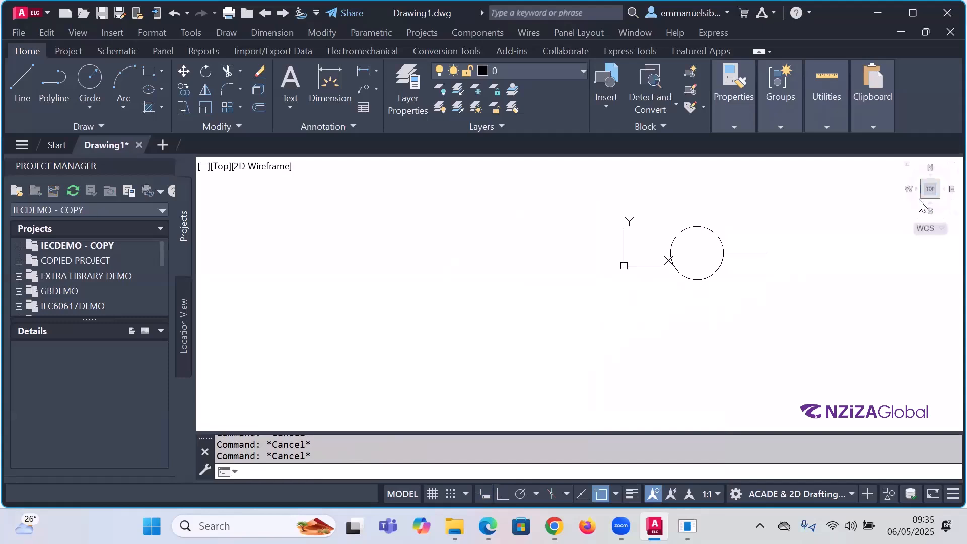
{"action": "left_click", "coordinate": [927, 194]}
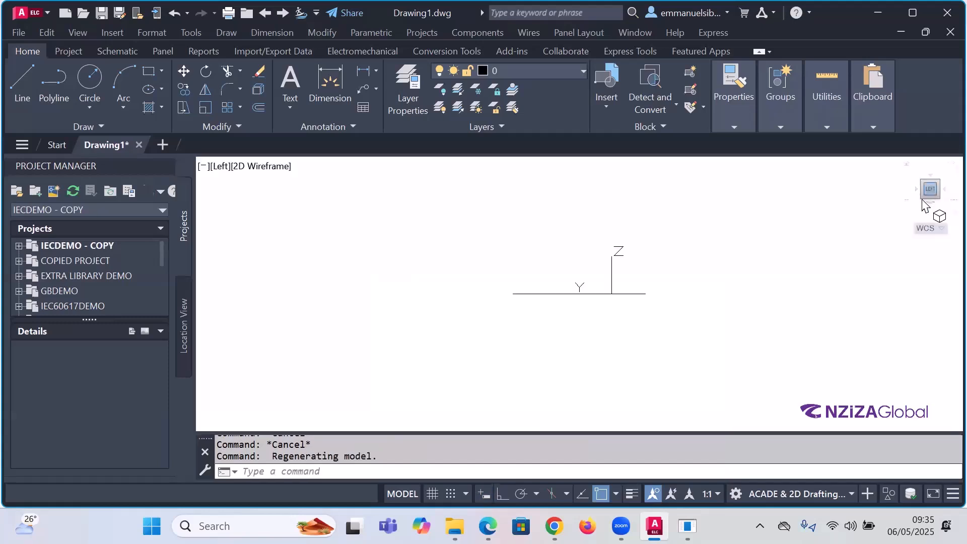
{"action": "left_click_drag", "start_coordinate": [925, 205], "coordinate": [927, 193]}
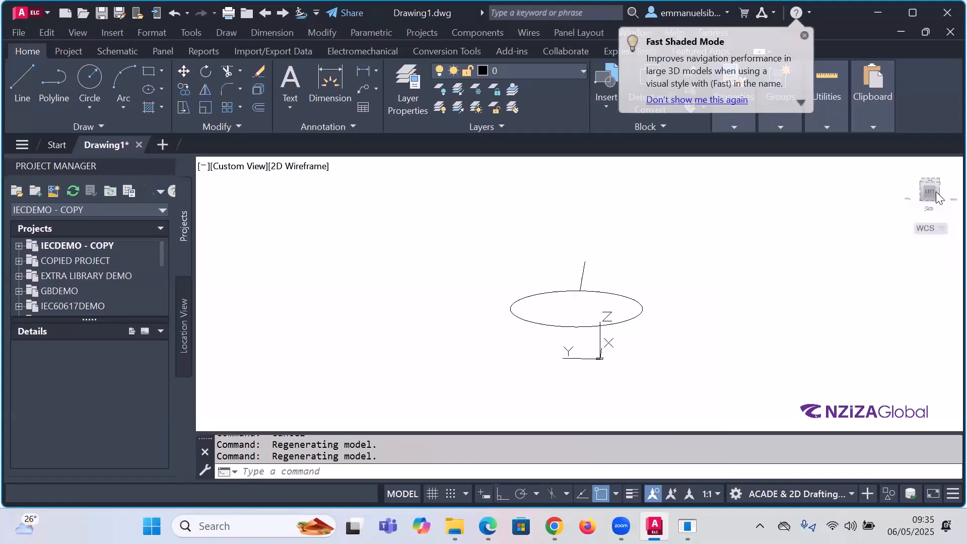
{"action": "left_click", "coordinate": [932, 186]}
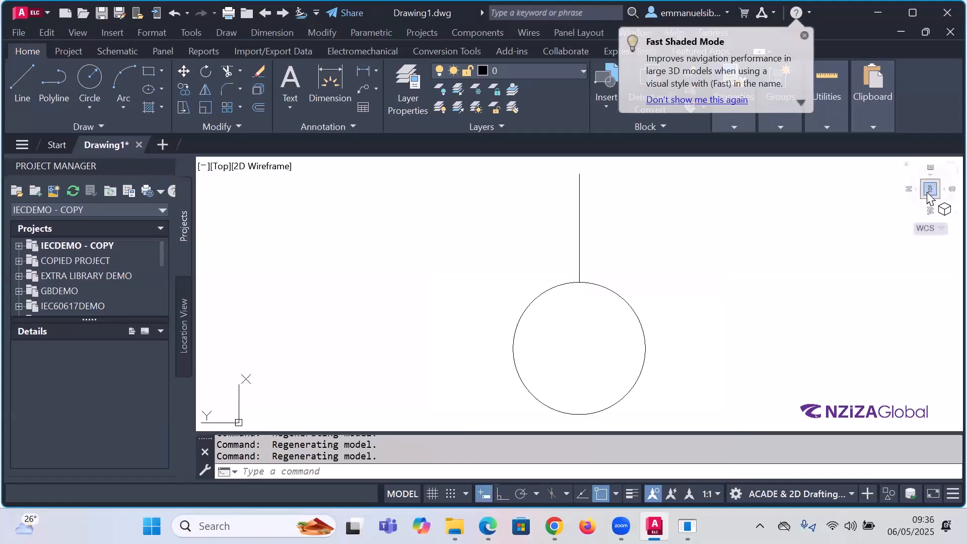
{"action": "left_click_drag", "start_coordinate": [929, 192], "coordinate": [887, 428]}
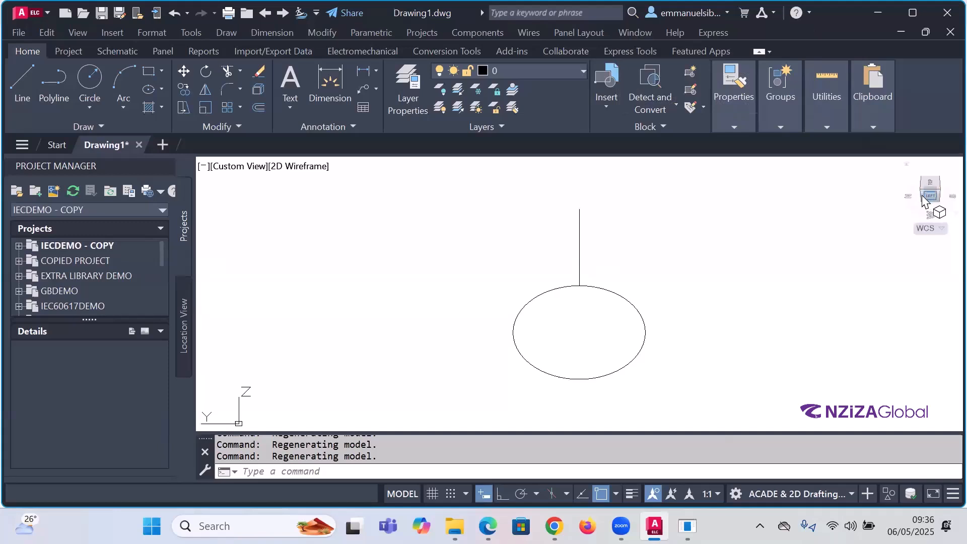
{"action": "left_click", "coordinate": [925, 196]}
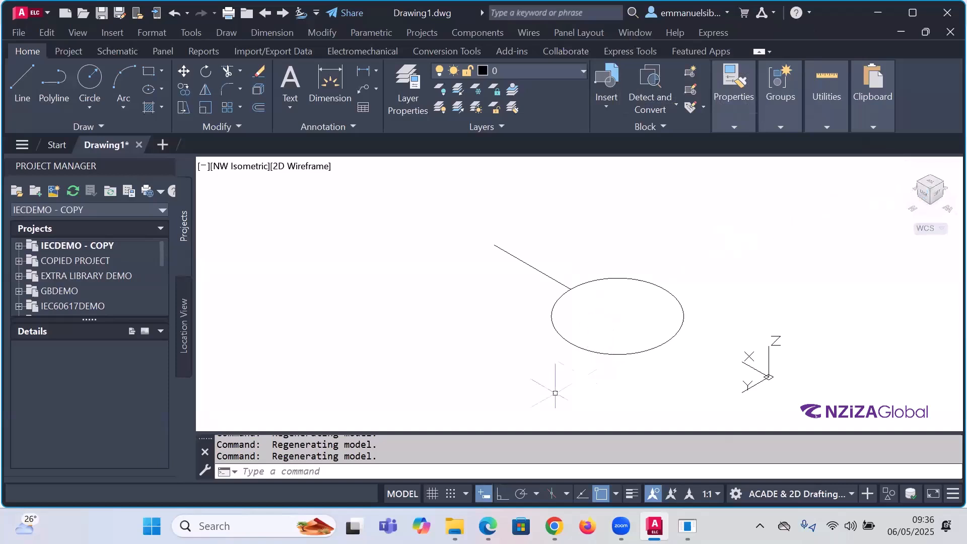
{"action": "scroll", "coordinate": [571, 428], "scroll_direction": "up", "scroll_amount": 2}
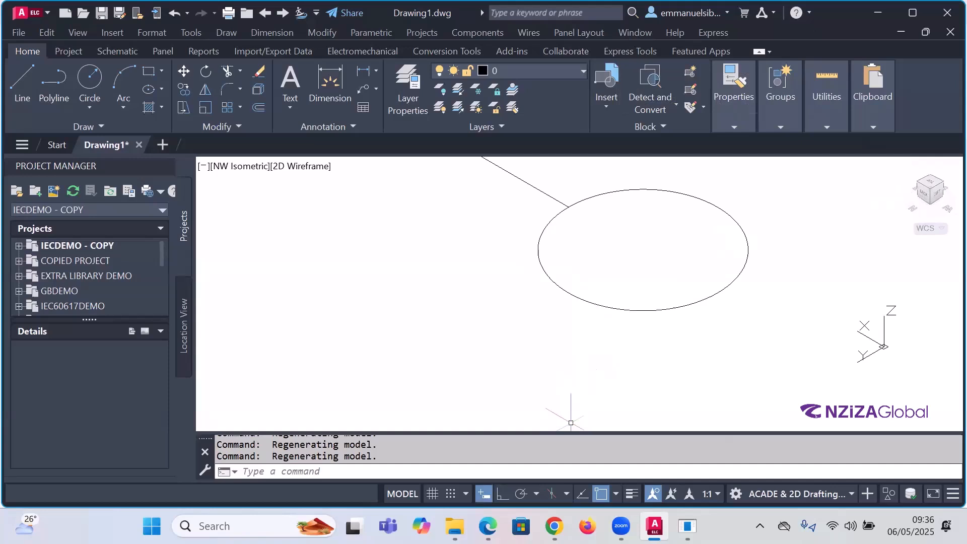
{"action": "left_click", "coordinate": [932, 189]}
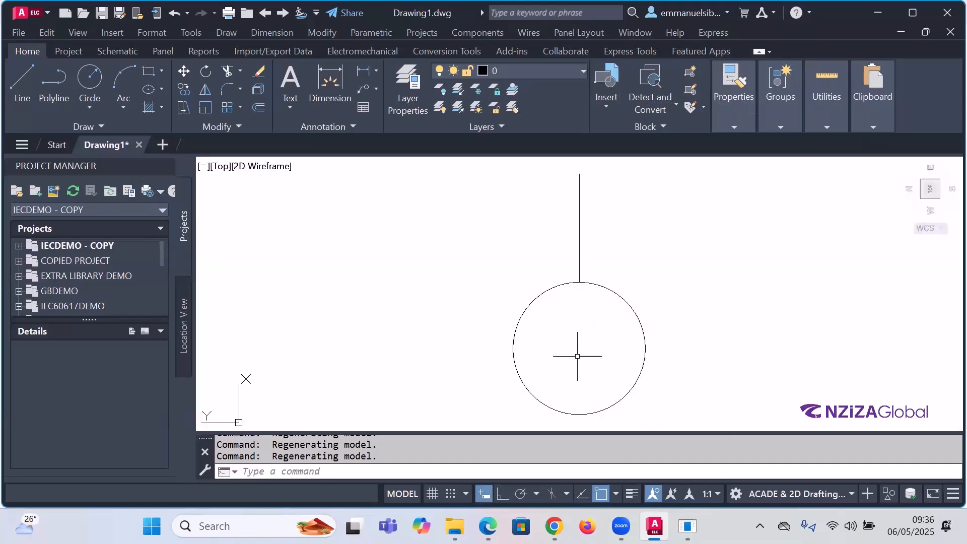
{"action": "scroll", "coordinate": [587, 265], "scroll_direction": "down", "scroll_amount": 2}
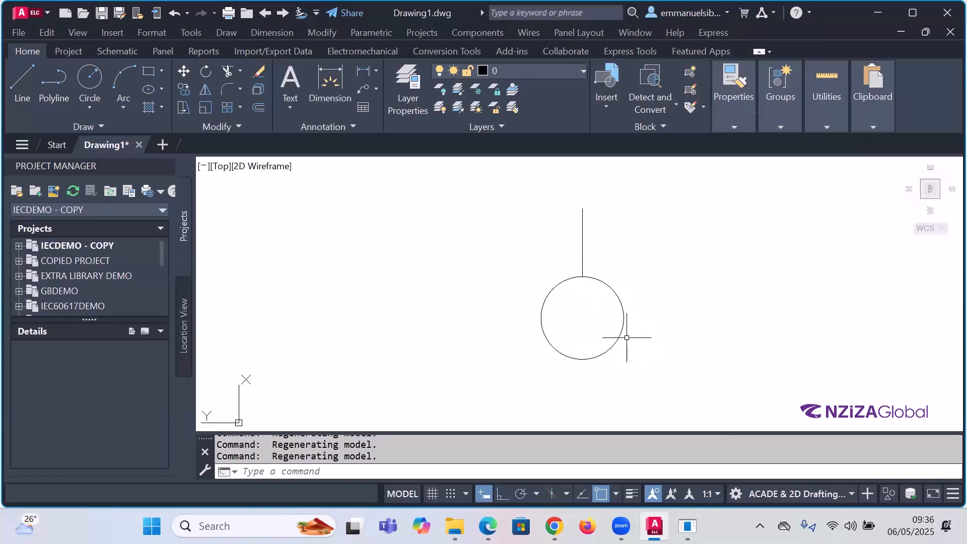
Step: In the NW Isometric view, extrude the circle upward about 3922 units into a cylinder
{"action": "left_click", "coordinate": [923, 198]}
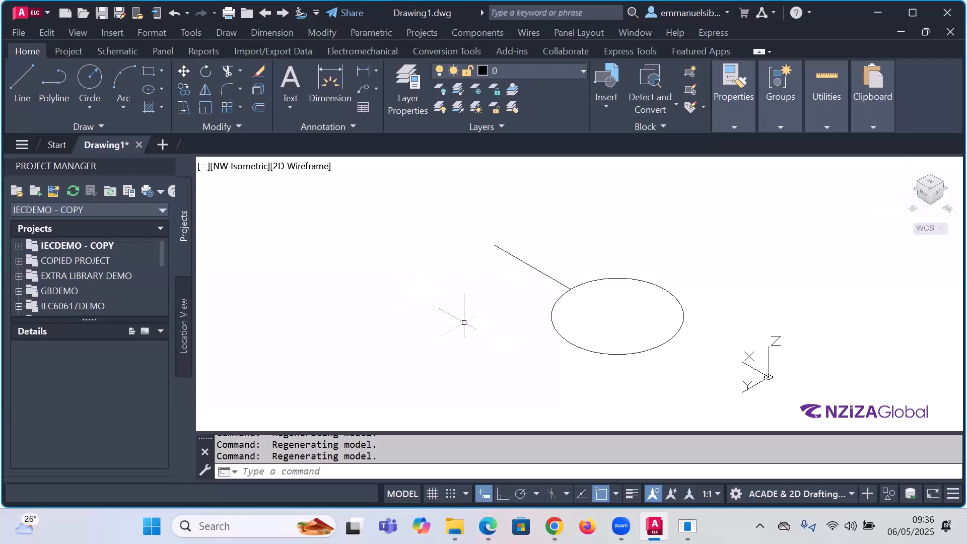
{"action": "scroll", "coordinate": [594, 249], "scroll_direction": "down", "scroll_amount": 2}
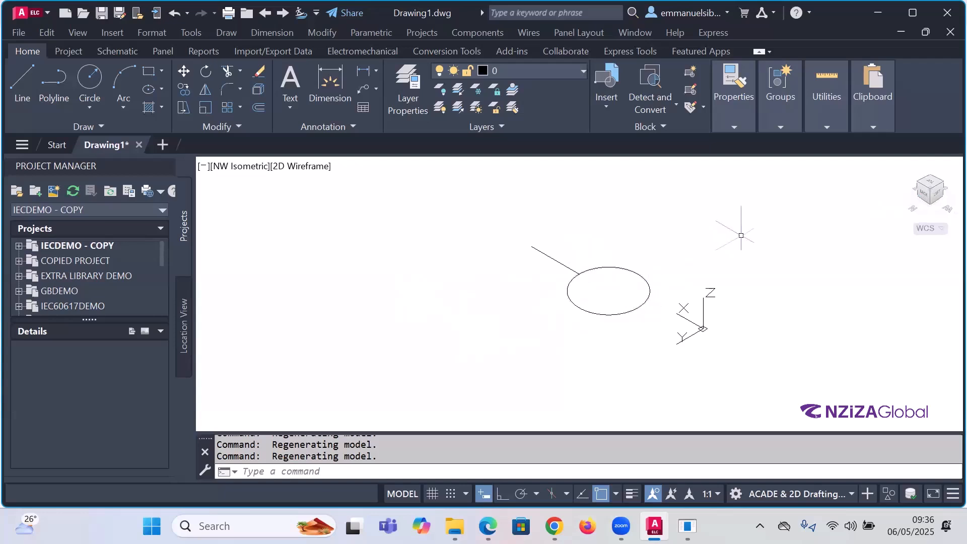
{"action": "type", "text": "xtr"}
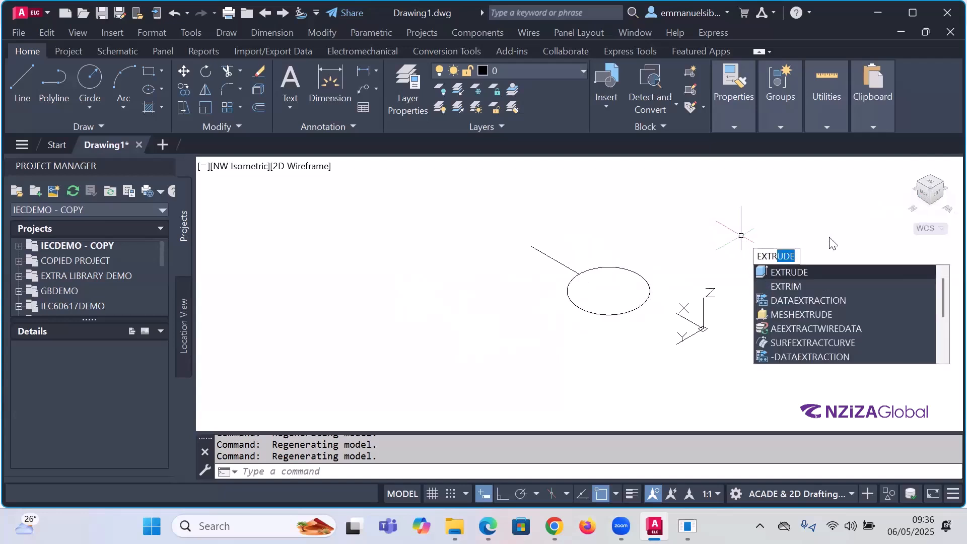
{"action": "left_click", "coordinate": [808, 272]}
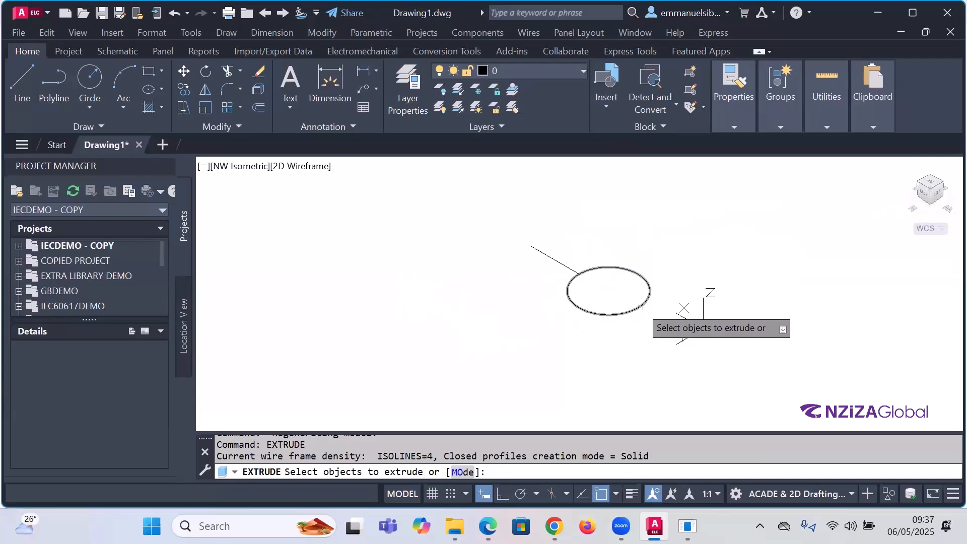
{"action": "left_click", "coordinate": [641, 307]}
{"action": "key", "text": "Return"}
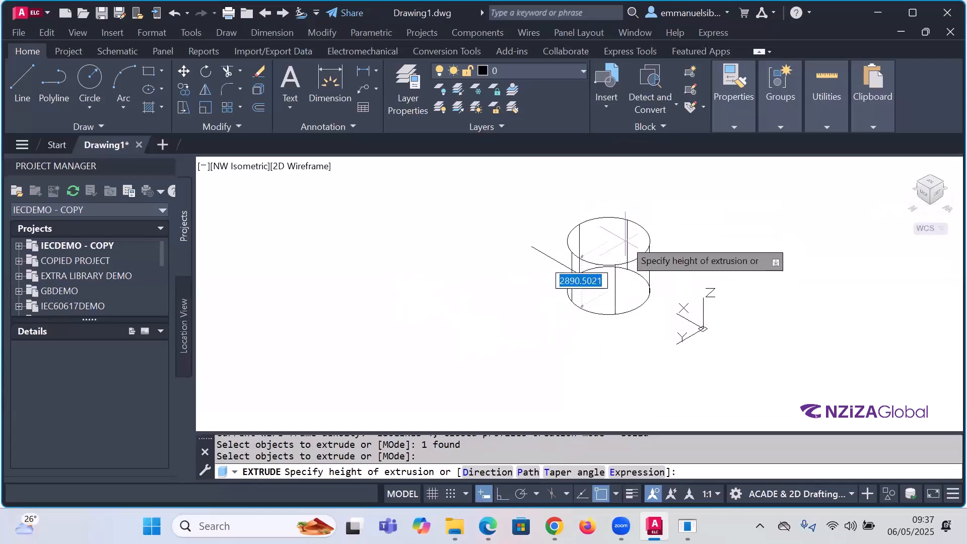
{"action": "left_click", "coordinate": [623, 220]}
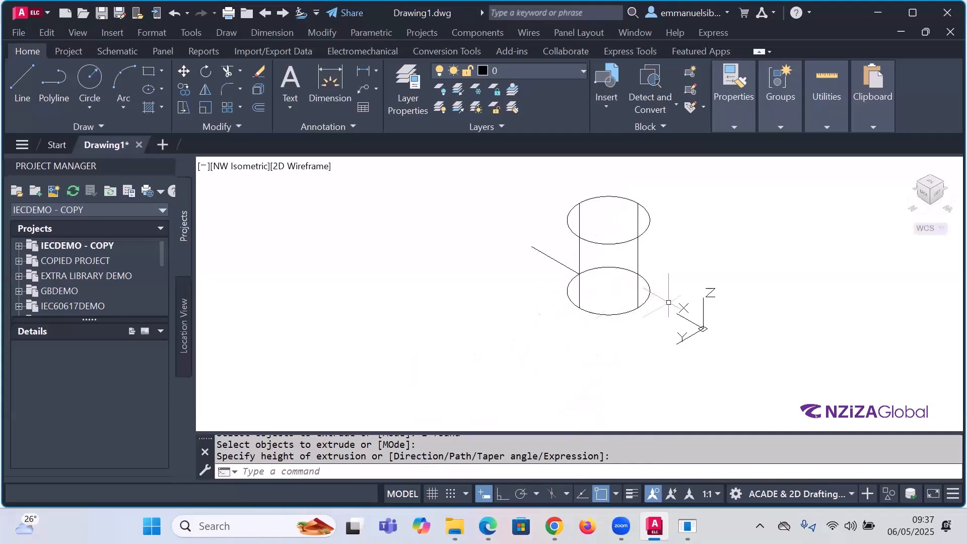
Step: Erase the cylinder and the line attached to it
{"action": "key", "text": "Escape"}
{"action": "left_click", "coordinate": [652, 329]}
{"action": "left_click", "coordinate": [484, 168]}
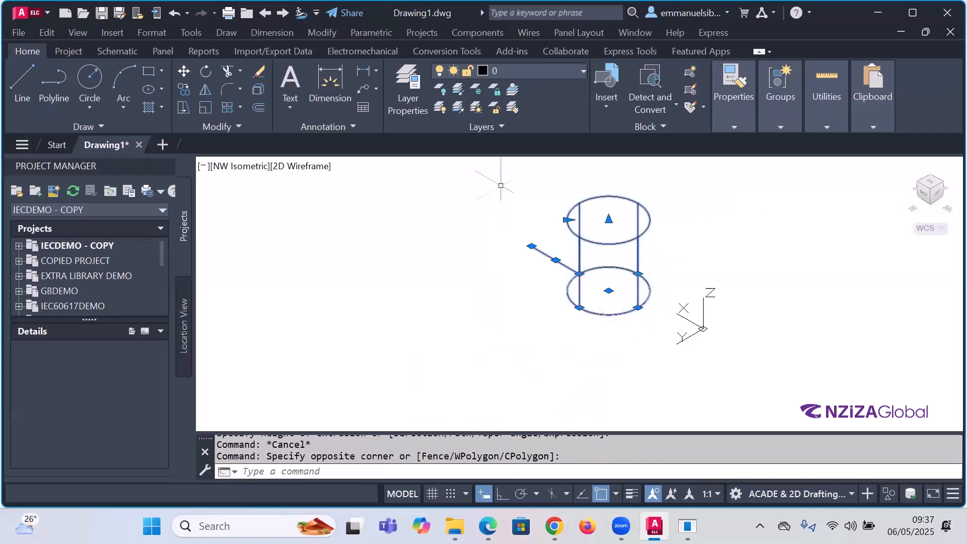
{"action": "key", "text": "Delete"}
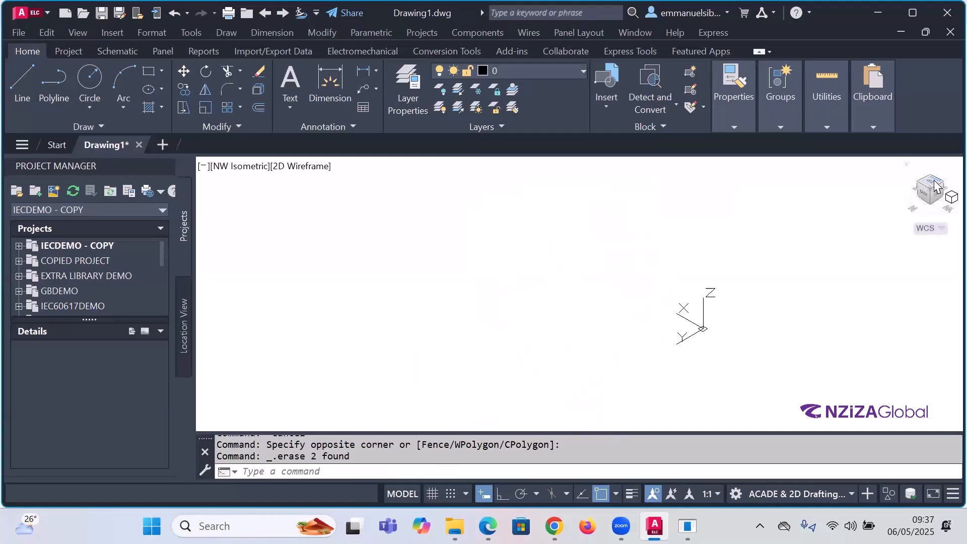
Step: View the empty drawing from the top, back and right side, and switch to the bottom view
{"action": "left_click", "coordinate": [936, 186]}
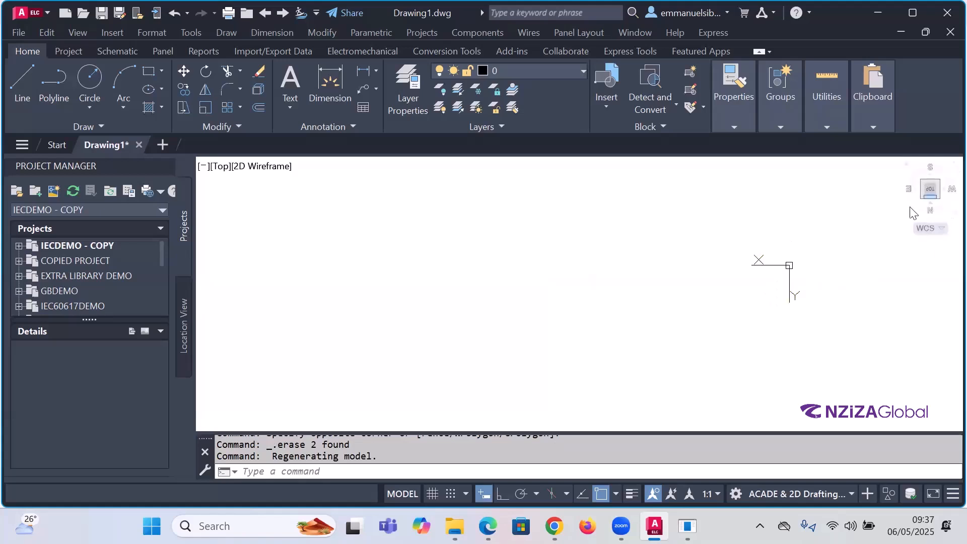
{"action": "left_click", "coordinate": [930, 212]}
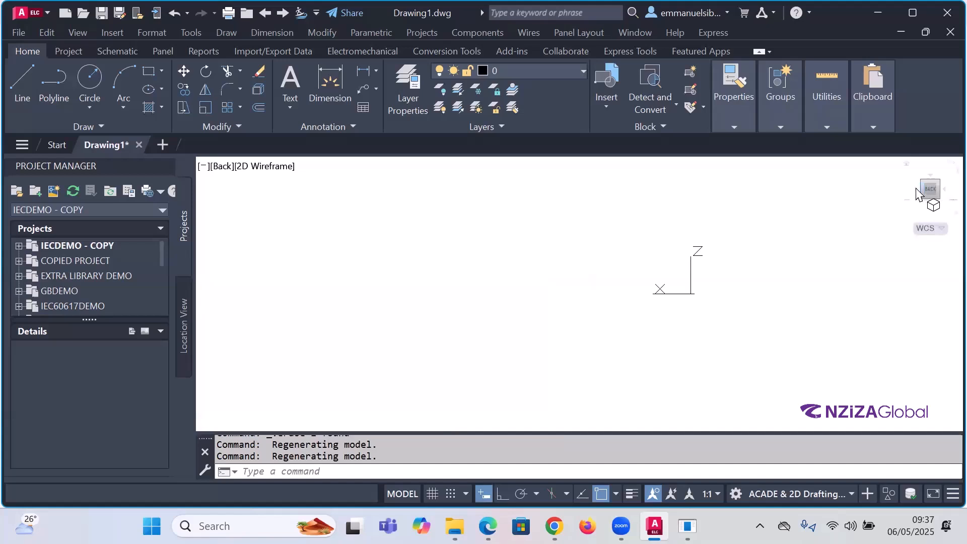
{"action": "left_click", "coordinate": [916, 188]}
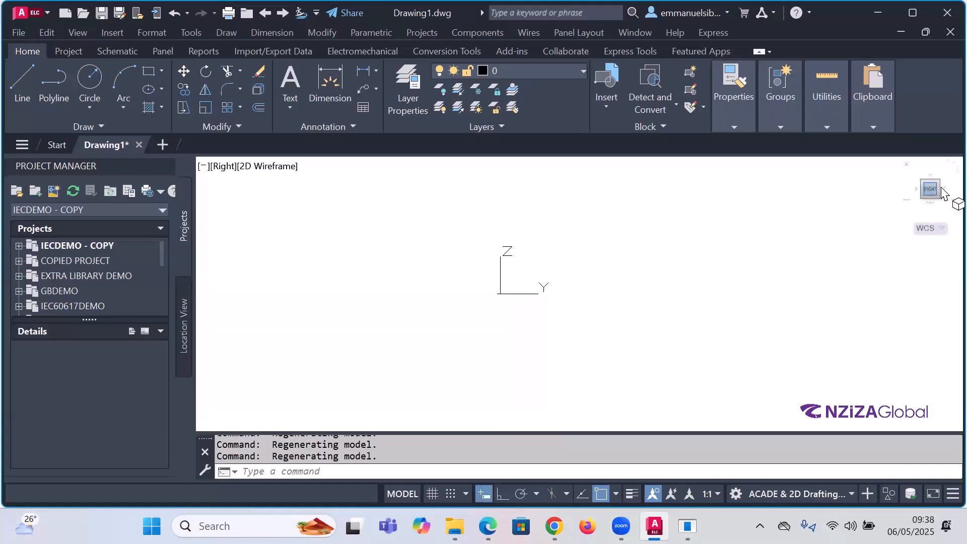
{"action": "left_click", "coordinate": [932, 201]}
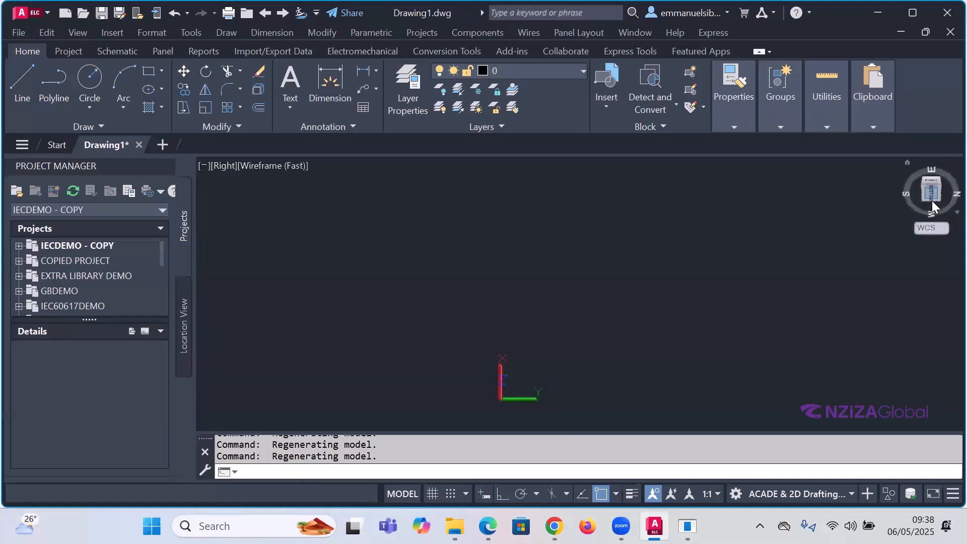
{"action": "scroll", "coordinate": [582, 229], "scroll_direction": "down", "scroll_amount": 3}
{"action": "scroll", "coordinate": [594, 285], "scroll_direction": "up", "scroll_amount": 1}
{"action": "scroll", "coordinate": [566, 219], "scroll_direction": "up", "scroll_amount": 1}
{"action": "scroll", "coordinate": [536, 270], "scroll_direction": "up", "scroll_amount": 1}
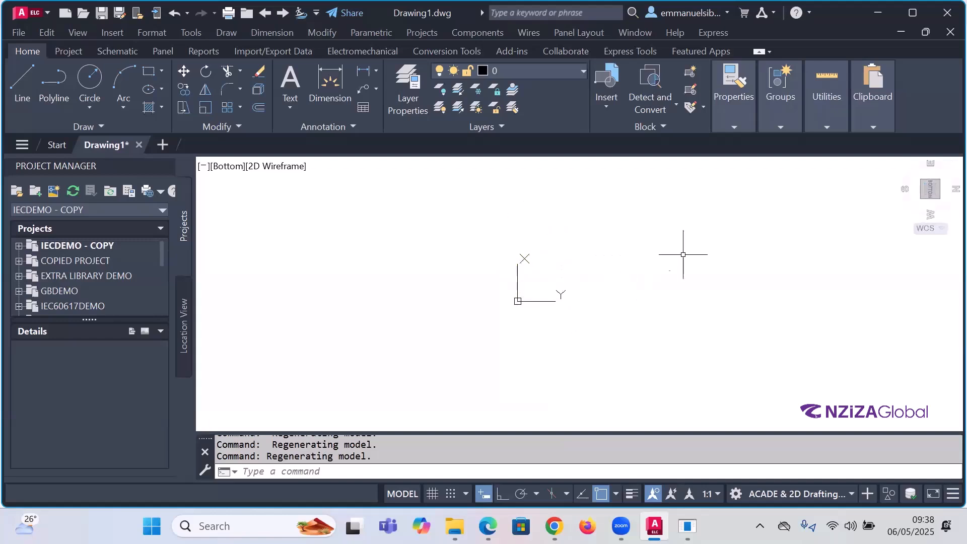
Step: In the bottom view, draw a circle close to the origin, on its +X, +Y side, with a freely picked radius
{"action": "left_click", "coordinate": [93, 76]}
{"action": "left_click", "coordinate": [591, 241]}
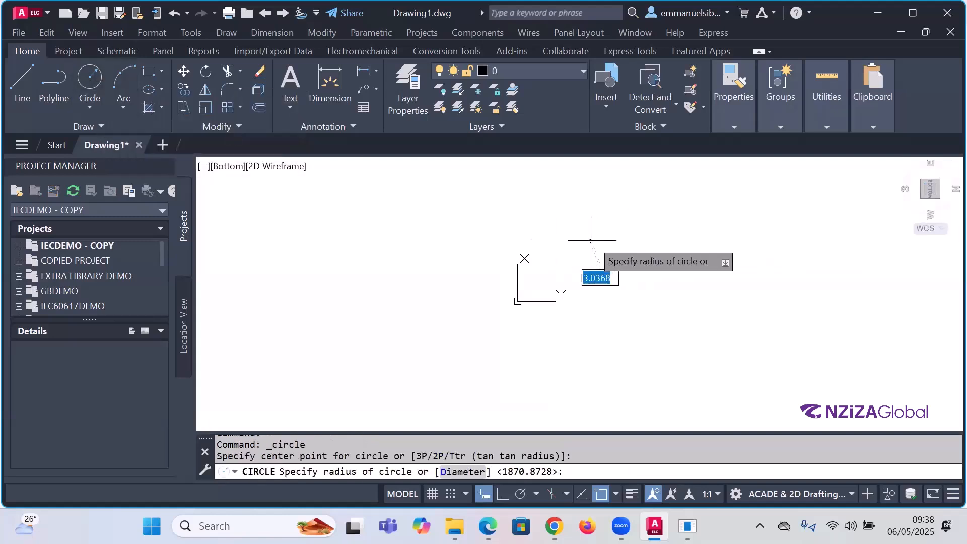
{"action": "left_click", "coordinate": [610, 265]}
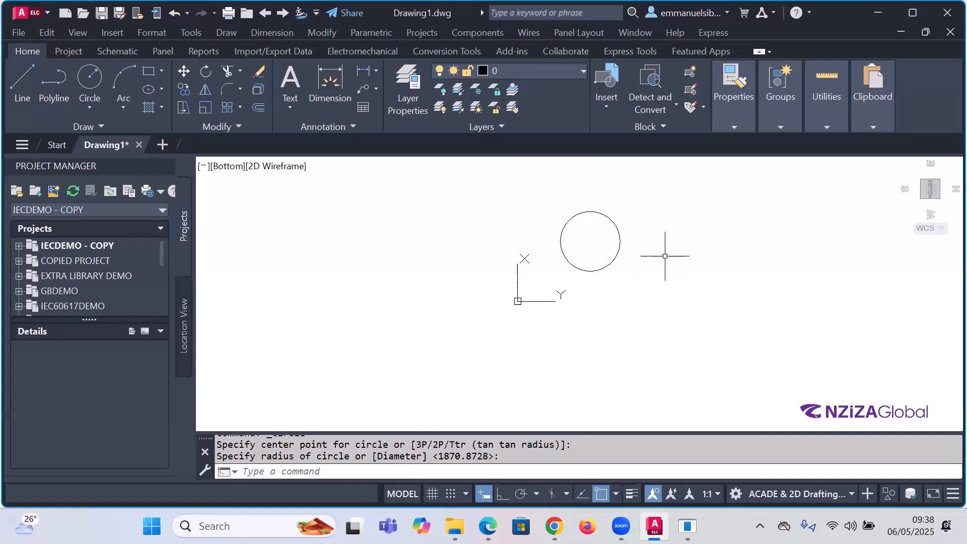
{"action": "scroll", "coordinate": [593, 219], "scroll_direction": "up", "scroll_amount": 2}
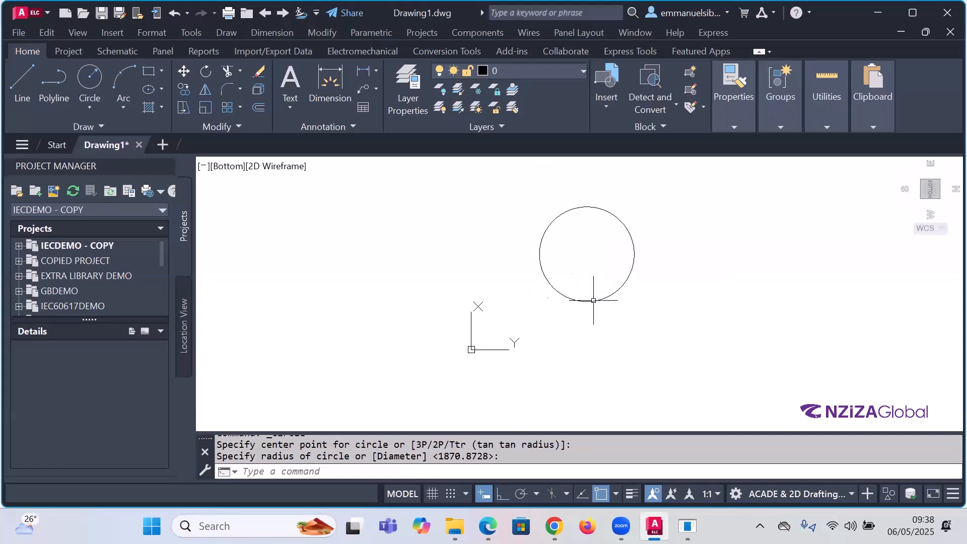
Step: Turn the view from the bottom to the top of the circle and look at it from the right side
{"action": "left_click", "coordinate": [931, 191]}
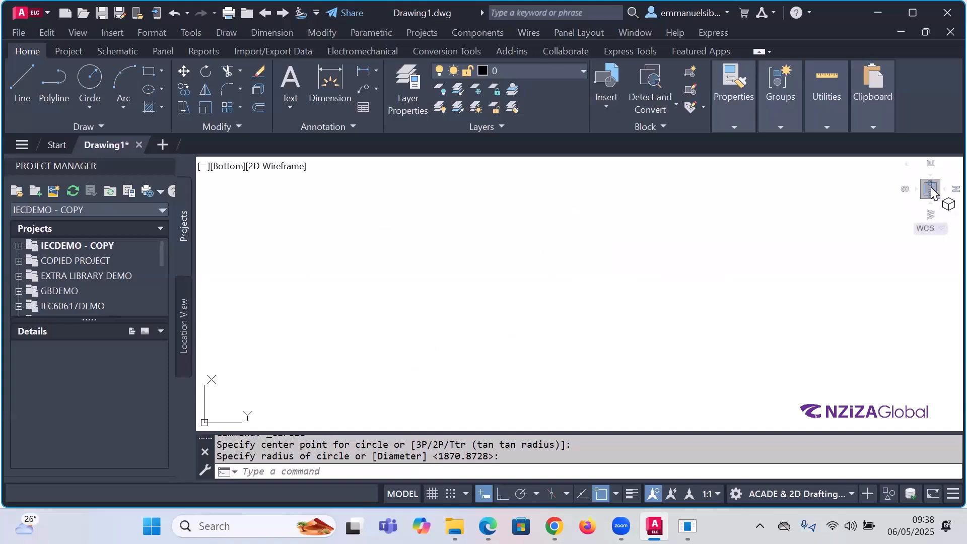
{"action": "left_click_drag", "start_coordinate": [931, 193], "coordinate": [927, 309]}
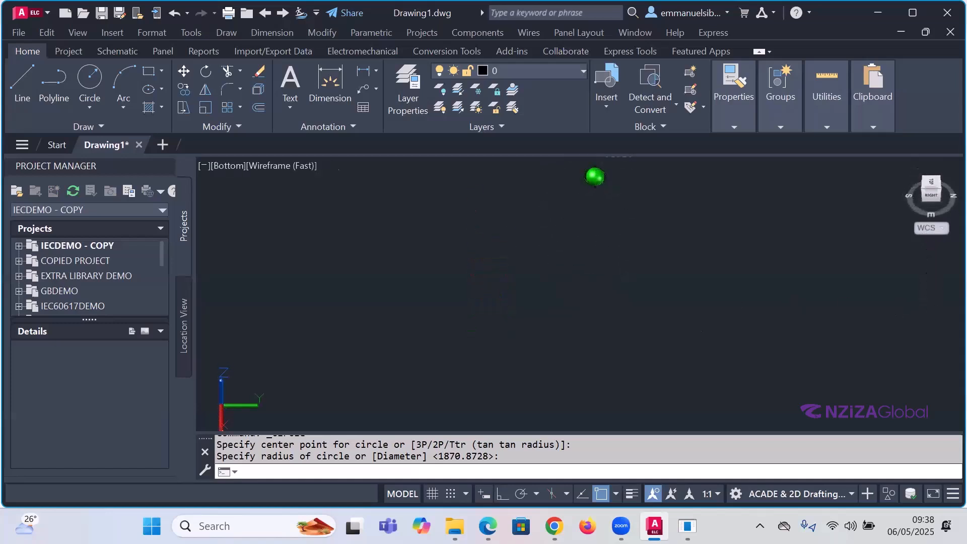
{"action": "left_click_drag", "start_coordinate": [695, 328], "coordinate": [695, 321]}
{"action": "left_click", "coordinate": [936, 187]}
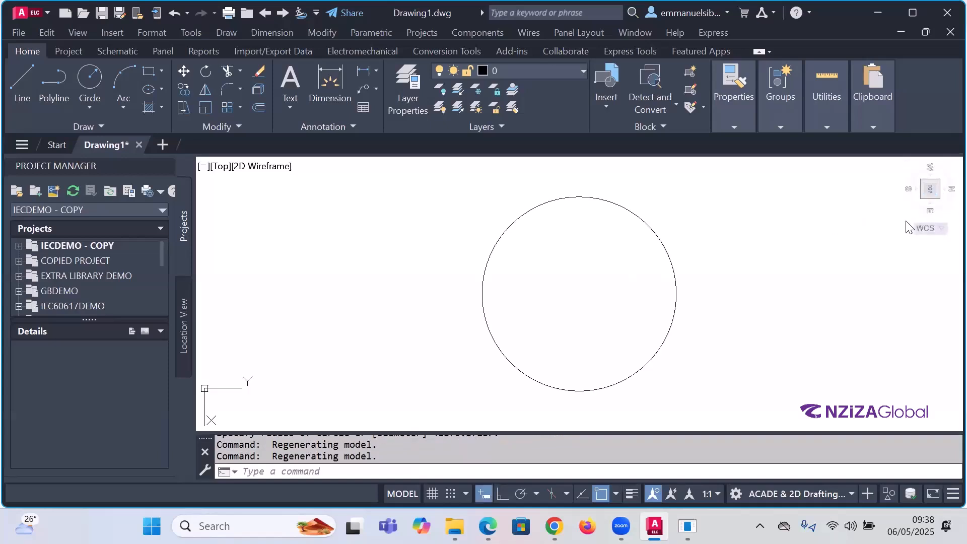
{"action": "left_click", "coordinate": [930, 211]}
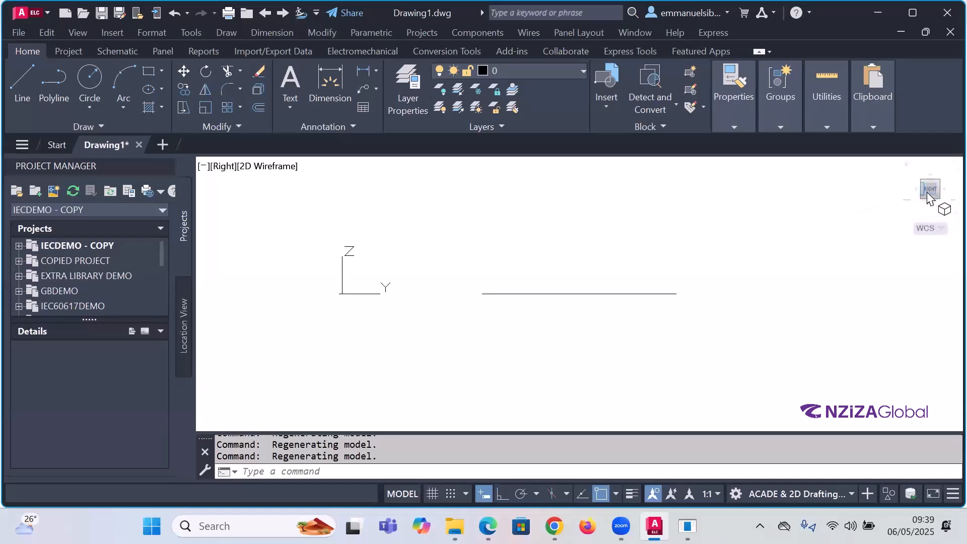
Step: Orbit around the circle through several tilted angles to a nearly top-down view and inspect it at different magnifications
{"action": "left_click_drag", "start_coordinate": [915, 202], "coordinate": [836, 225]}
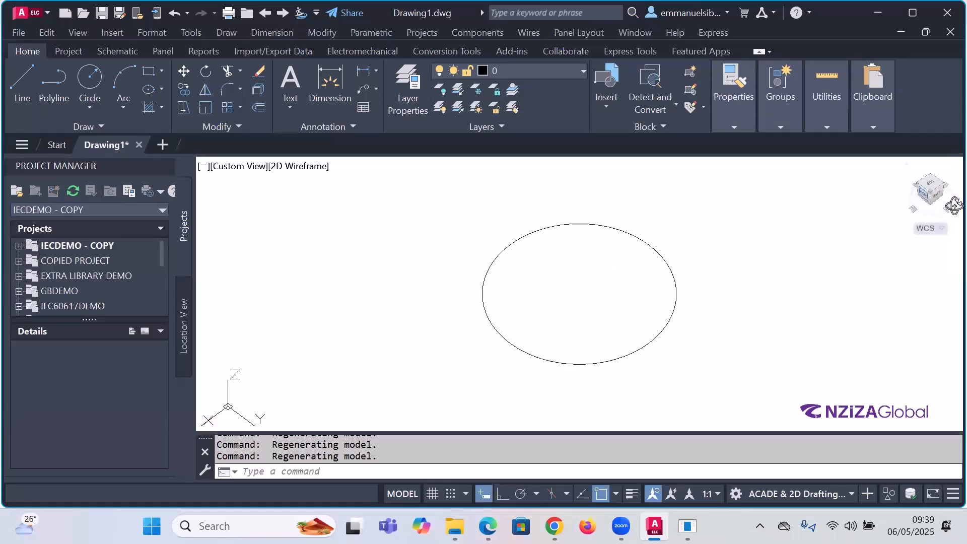
{"action": "left_click_drag", "start_coordinate": [954, 205], "coordinate": [129, 211]}
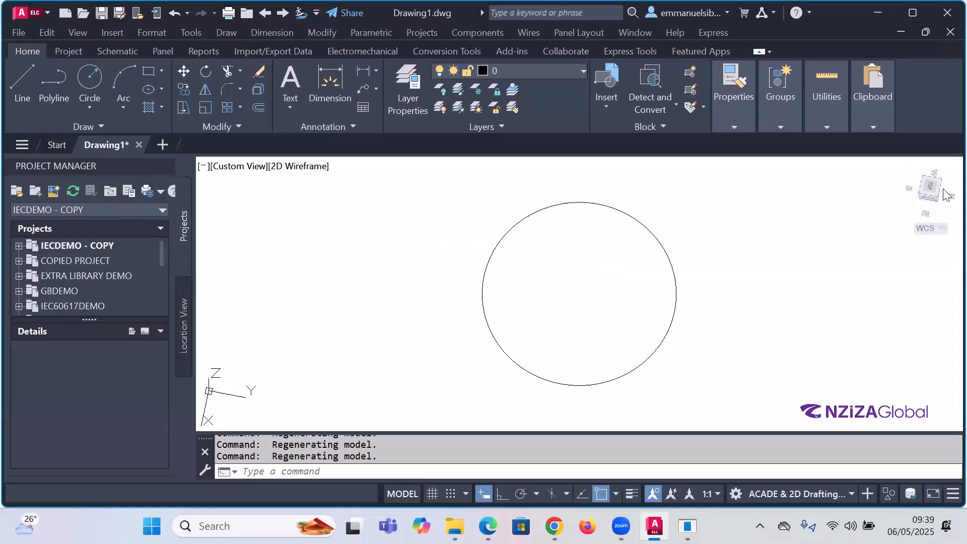
{"action": "left_click_drag", "start_coordinate": [928, 206], "coordinate": [106, 204]}
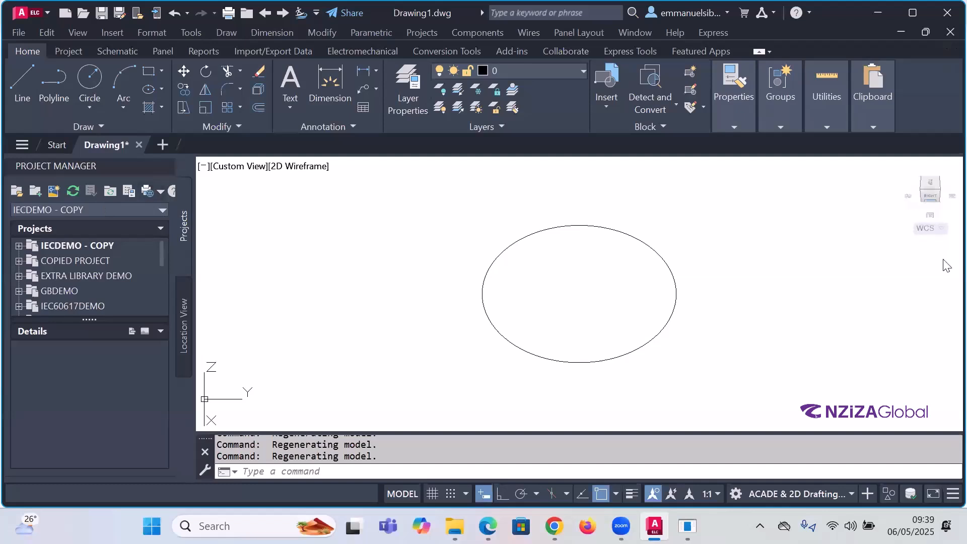
{"action": "mouse_move", "coordinate": [934, 201]}
{"action": "left_mouse_down"}
{"action": "mouse_move", "coordinate": [152, 207]}
{"action": "mouse_move", "coordinate": [181, 204]}
{"action": "left_mouse_up"}
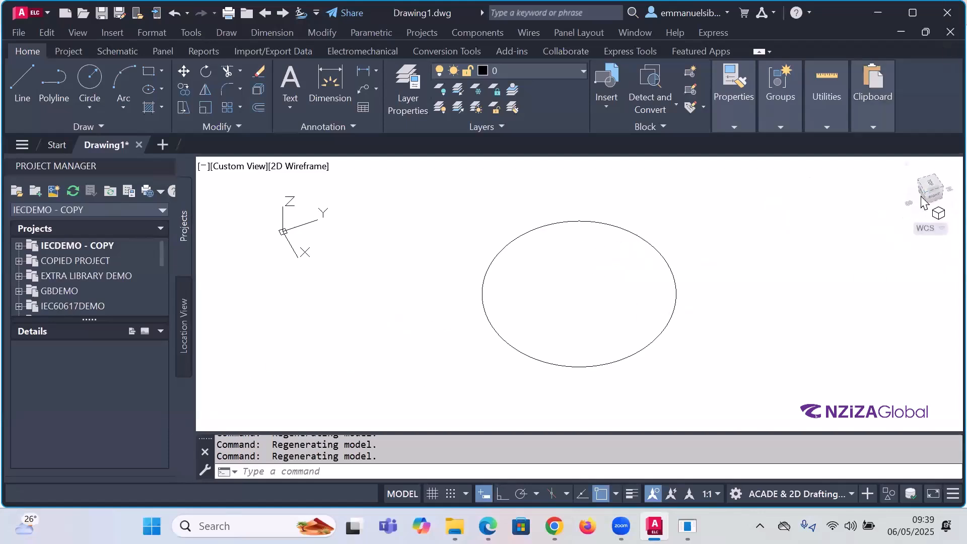
{"action": "left_click_drag", "start_coordinate": [925, 195], "coordinate": [159, 211]}
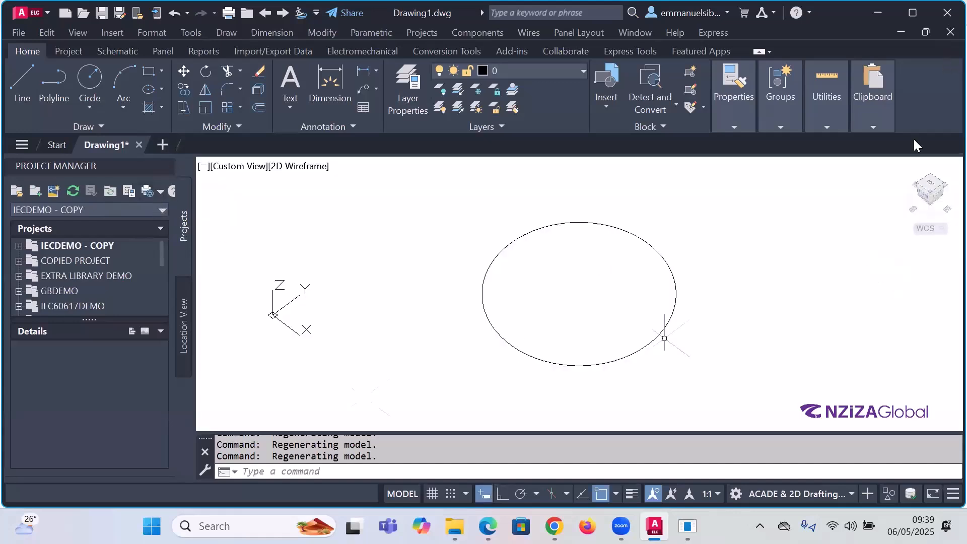
{"action": "mouse_move", "coordinate": [933, 207]}
{"action": "left_mouse_down"}
{"action": "mouse_move", "coordinate": [218, 196]}
{"action": "mouse_move", "coordinate": [261, 196]}
{"action": "mouse_move", "coordinate": [263, 262]}
{"action": "left_mouse_up"}
{"action": "scroll", "coordinate": [616, 265], "scroll_direction": "down", "scroll_amount": 8}
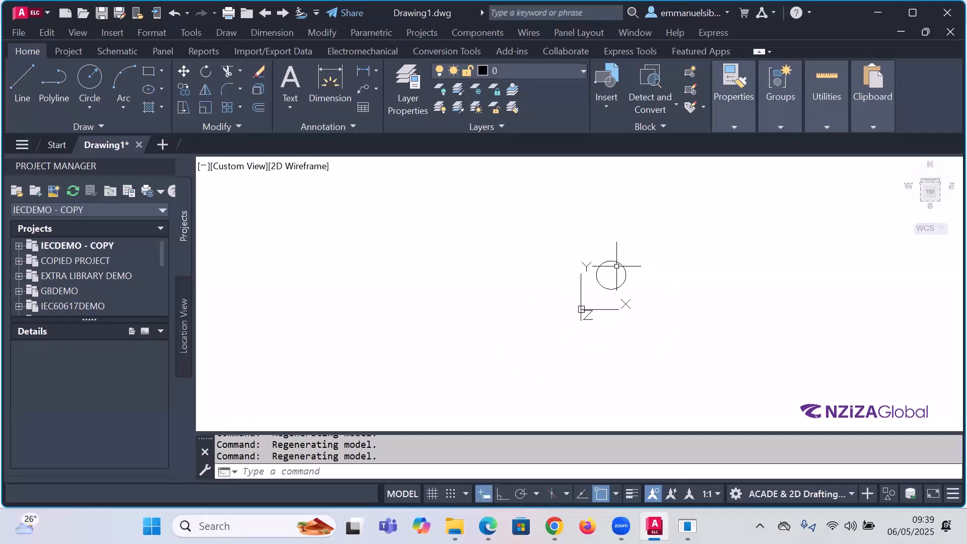
{"action": "scroll", "coordinate": [620, 273], "scroll_direction": "up", "scroll_amount": 2}
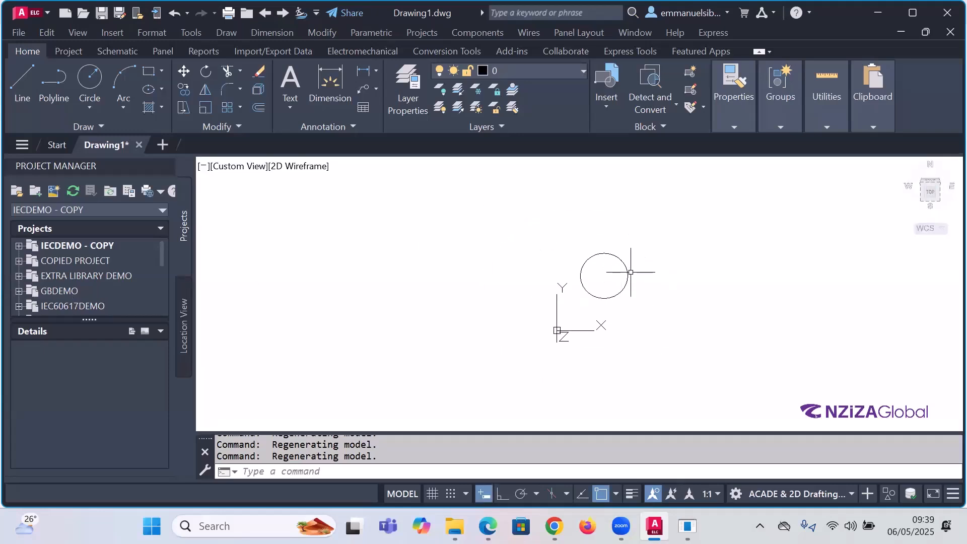
{"action": "scroll", "coordinate": [621, 273], "scroll_direction": "up", "scroll_amount": 2}
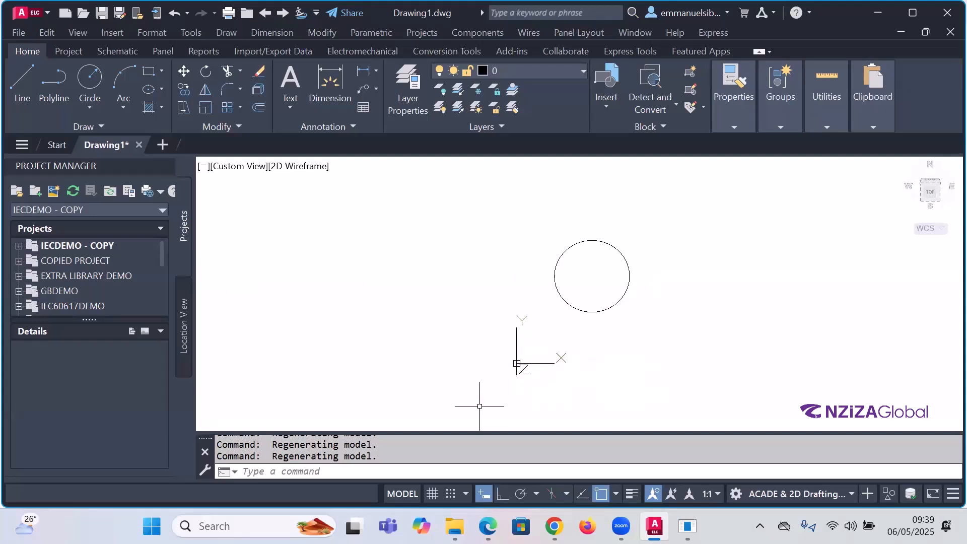
{"action": "scroll", "coordinate": [636, 257], "scroll_direction": "up", "scroll_amount": 2}
{"action": "scroll", "coordinate": [636, 256], "scroll_direction": "up", "scroll_amount": 2}
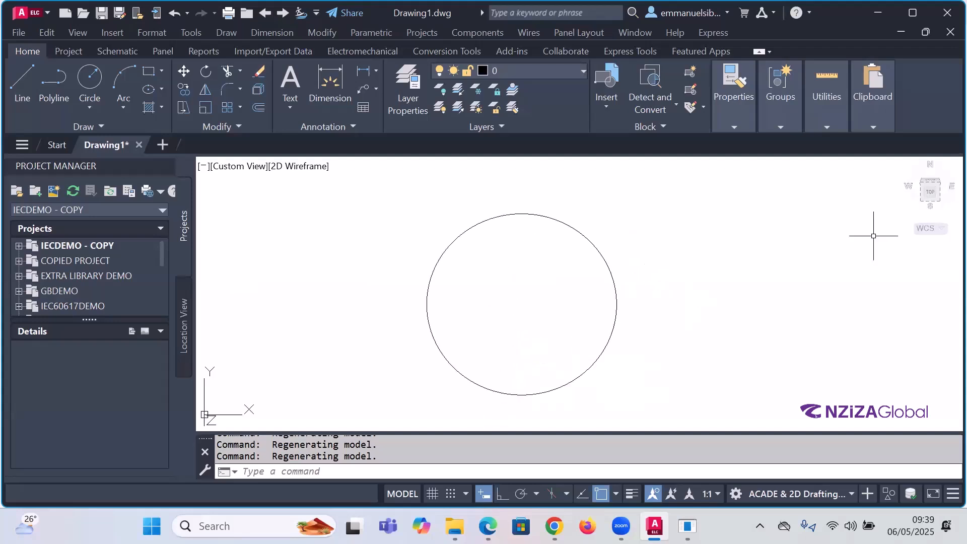
Step: In the SW Isometric view, extrude the circle upward into a cylinder with a freely picked height
{"action": "left_click", "coordinate": [922, 199]}
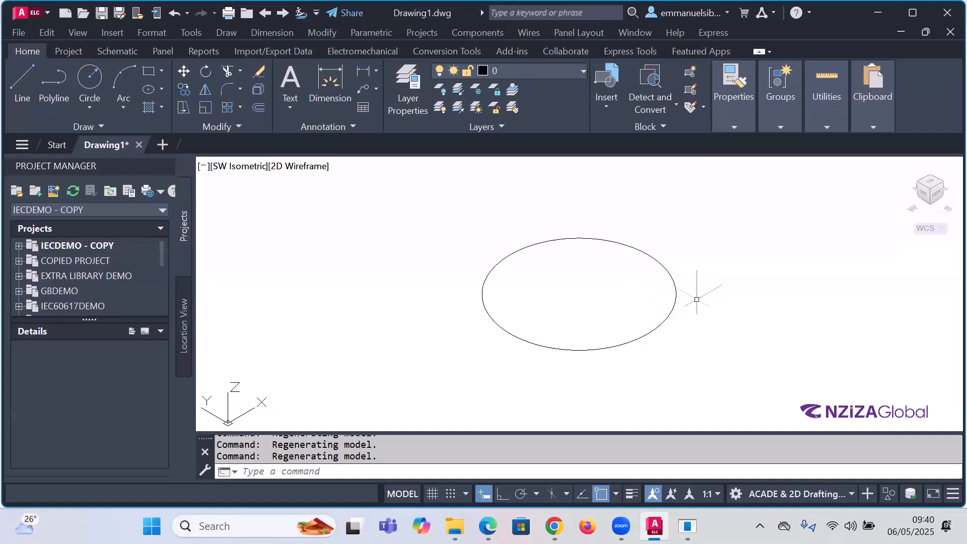
{"action": "type", "text": "xtr"}
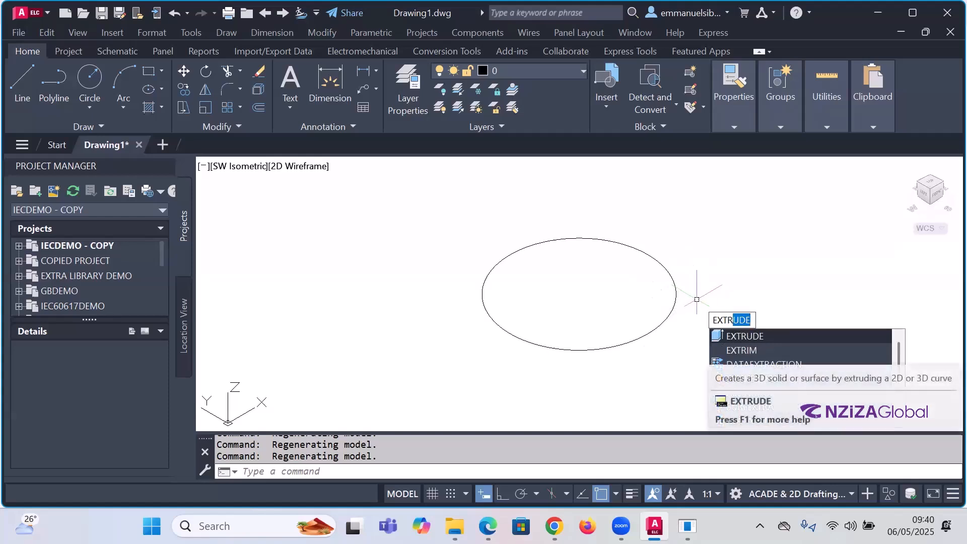
{"action": "left_click", "coordinate": [748, 336]}
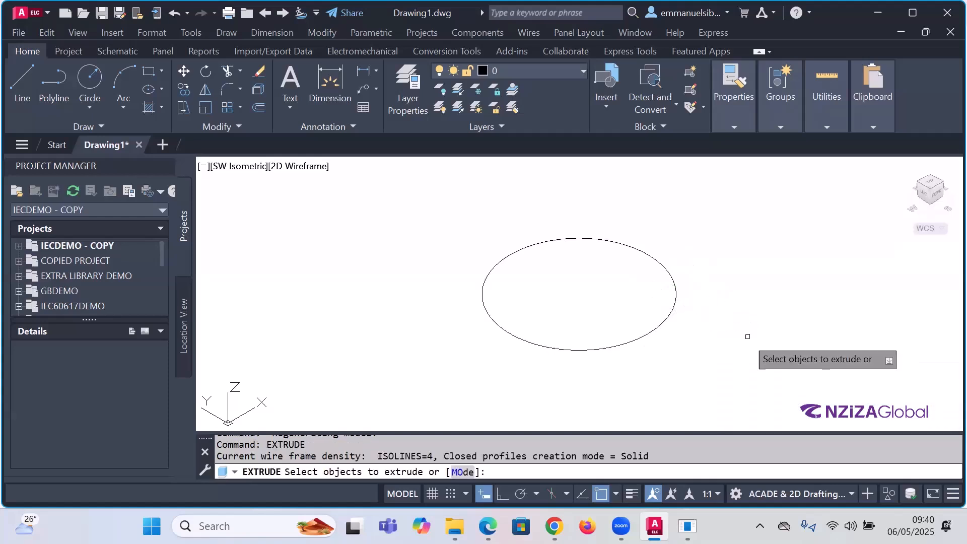
{"action": "left_click", "coordinate": [664, 321]}
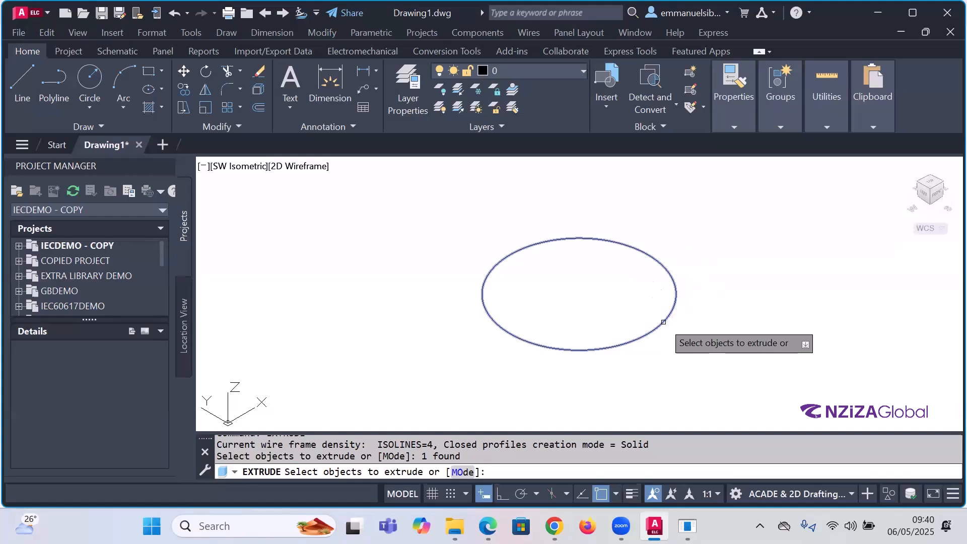
{"action": "key", "text": "Return"}
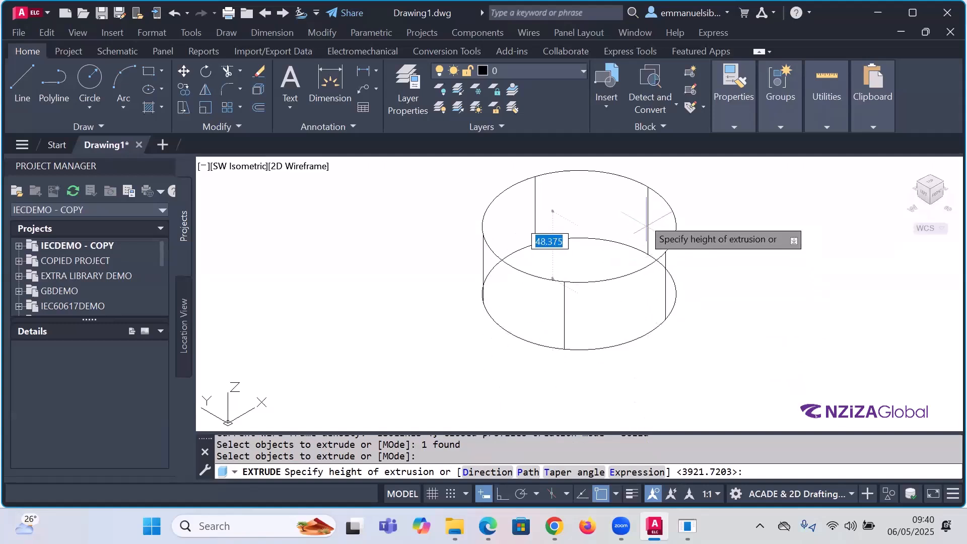
{"action": "left_click", "coordinate": [635, 201]}
{"action": "scroll", "coordinate": [653, 295], "scroll_direction": "down", "scroll_amount": 2}
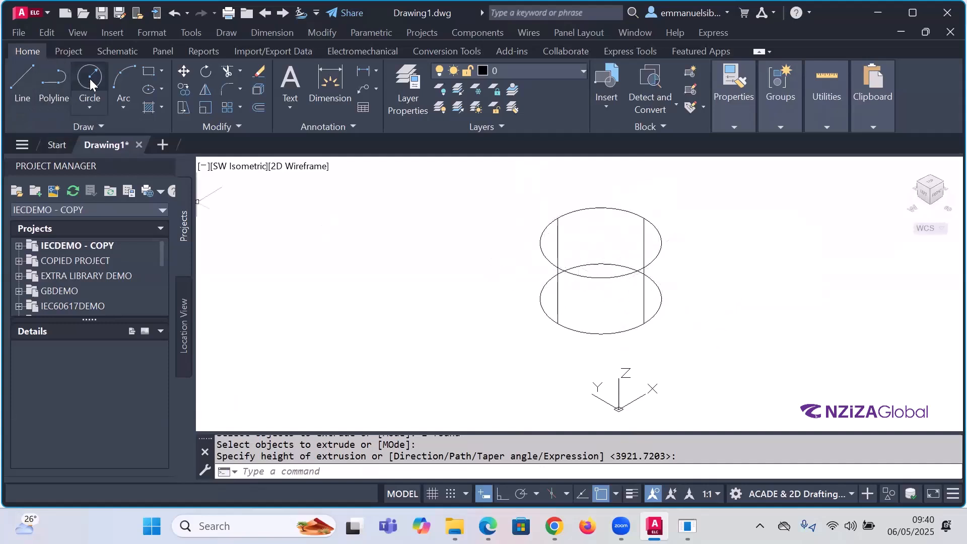
Step: Start a rectangle and turn on the Endpoint, Midpoint and Center object snaps for picking its corners
{"action": "left_click", "coordinate": [148, 75]}
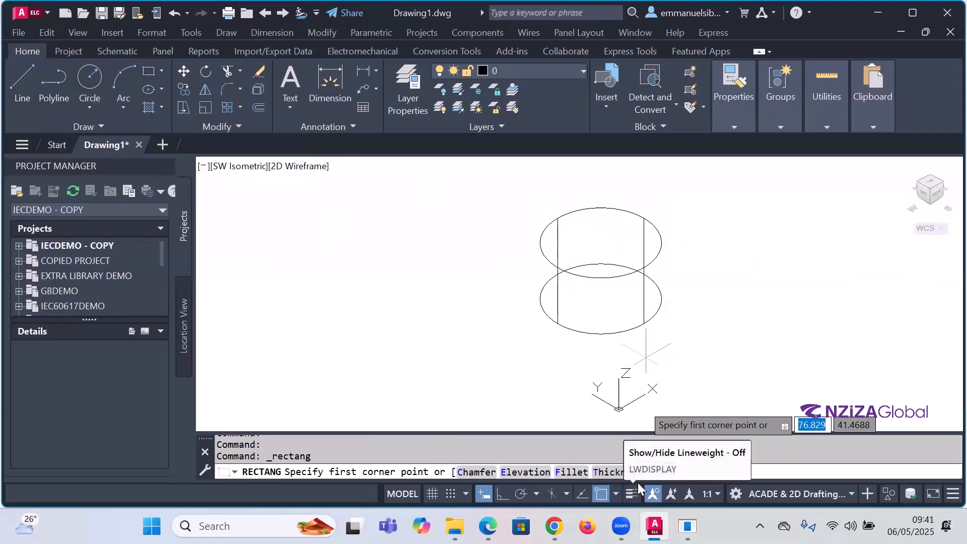
{"action": "left_click", "coordinate": [616, 493]}
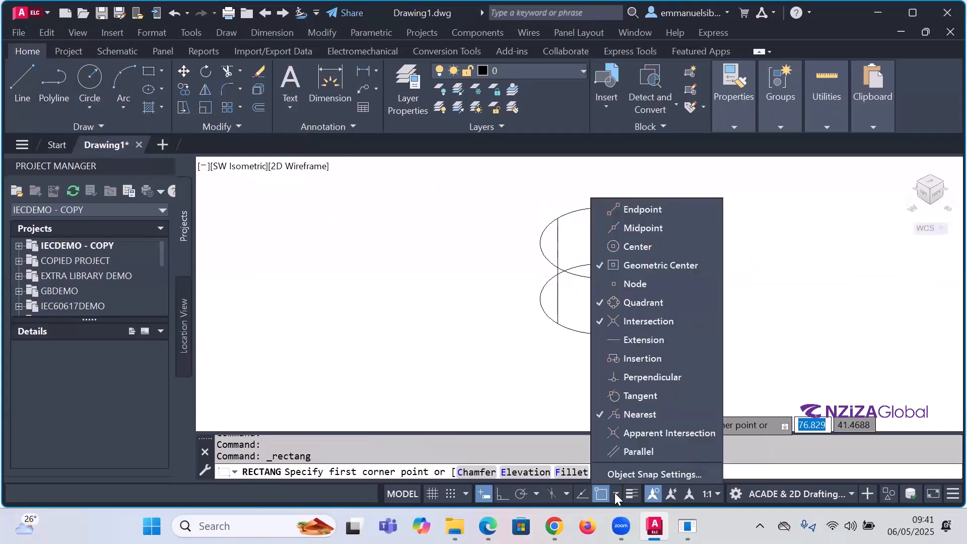
{"action": "left_click", "coordinate": [611, 228]}
{"action": "left_click", "coordinate": [603, 210]}
Step: Draw the rectangle from the center of the cylinder's upper circle to a freely picked opposite corner on the -X, -Y side
{"action": "scroll", "coordinate": [602, 272], "scroll_direction": "up", "scroll_amount": 4}
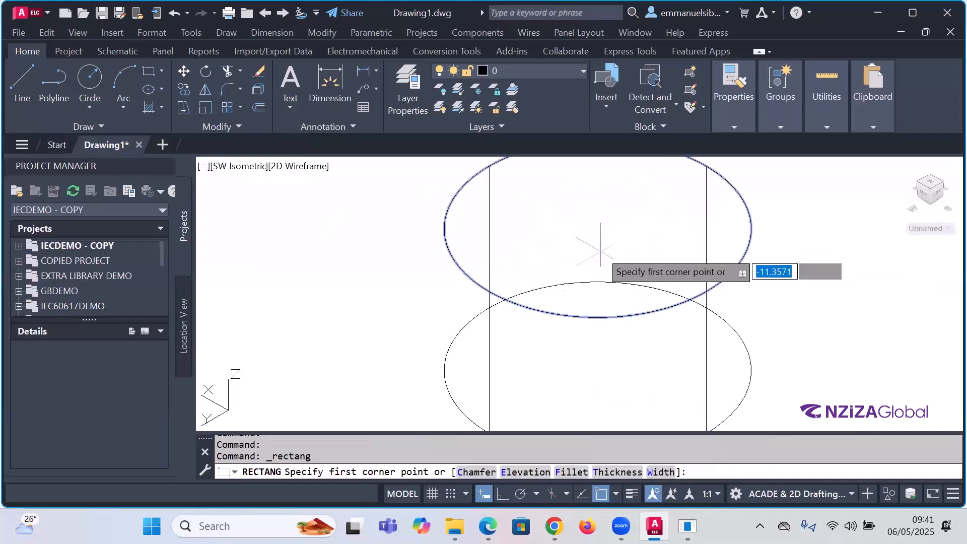
{"action": "scroll", "coordinate": [601, 257], "scroll_direction": "down", "scroll_amount": 8}
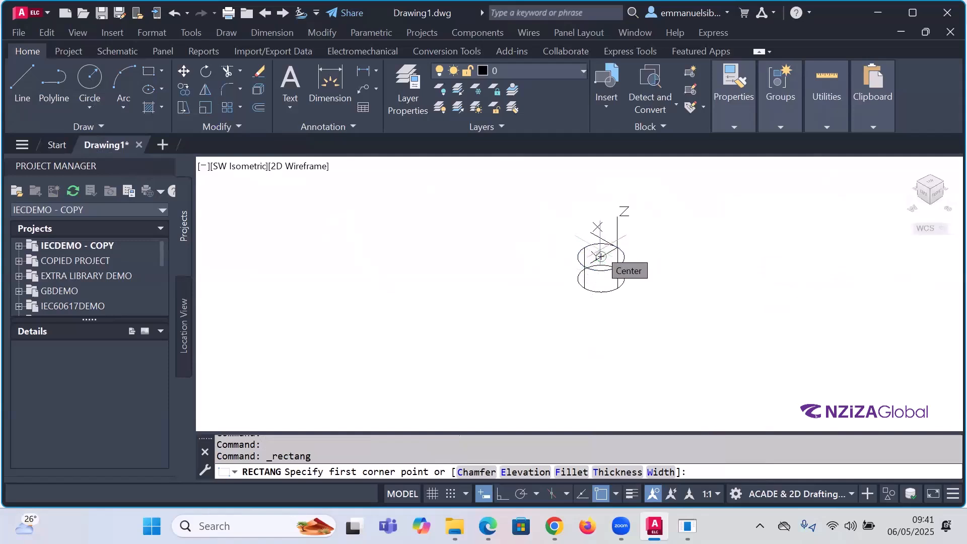
{"action": "left_click", "coordinate": [601, 257]}
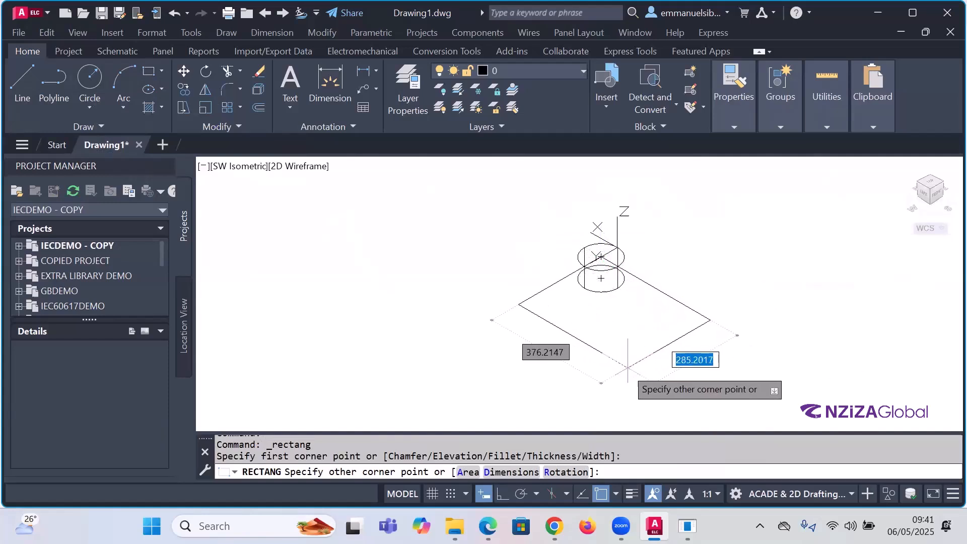
{"action": "left_click", "coordinate": [586, 374]}
Step: Examine the rectangle and its corner at the center of the cylinder's circle at several magnifications
{"action": "scroll", "coordinate": [689, 335], "scroll_direction": "down", "scroll_amount": 5}
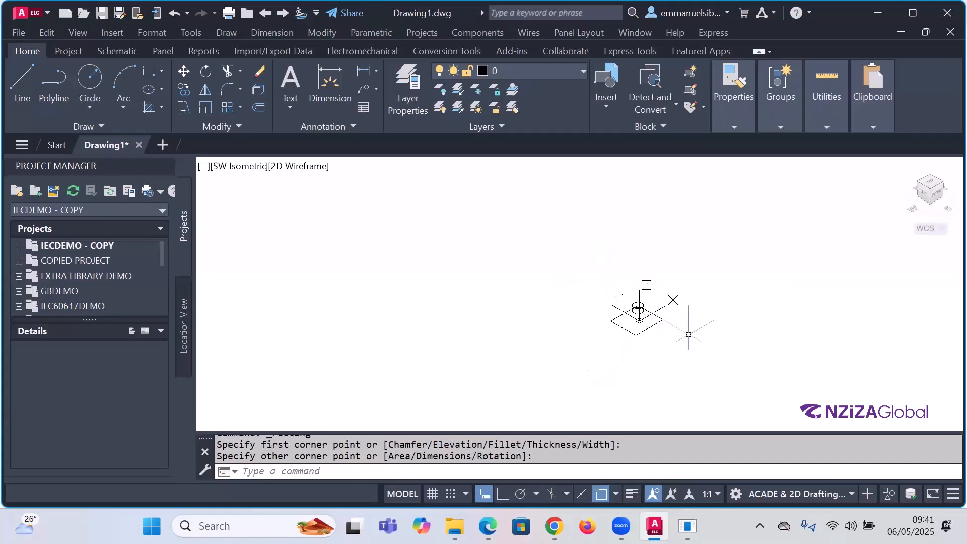
{"action": "scroll", "coordinate": [681, 342], "scroll_direction": "up", "scroll_amount": 2}
{"action": "scroll", "coordinate": [681, 342], "scroll_direction": "up", "scroll_amount": 2}
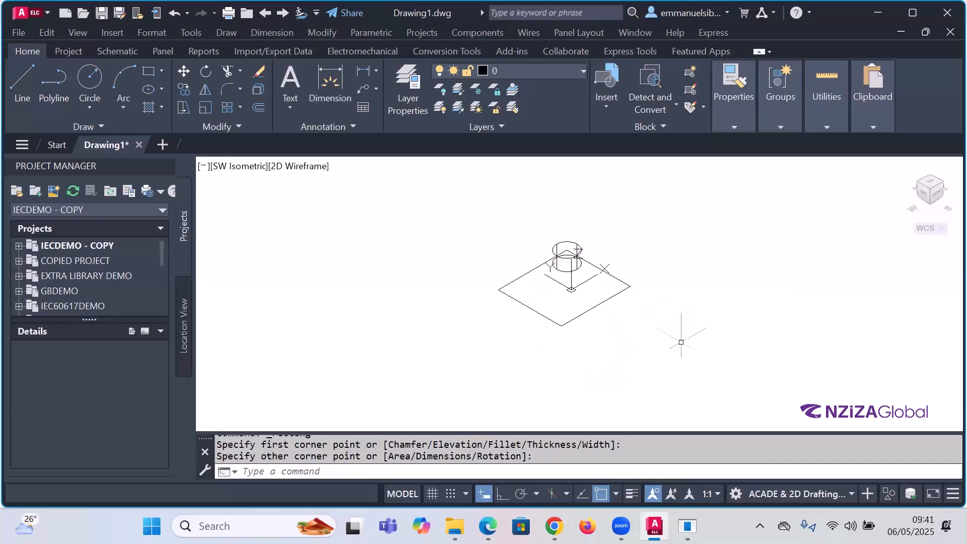
{"action": "scroll", "coordinate": [626, 339], "scroll_direction": "up", "scroll_amount": 2}
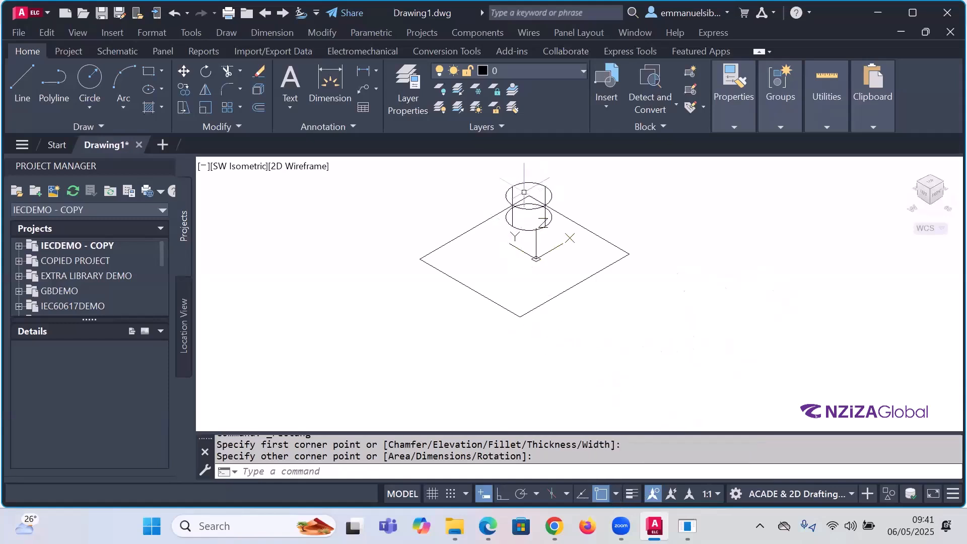
{"action": "scroll", "coordinate": [524, 192], "scroll_direction": "up", "scroll_amount": 8}
{"action": "scroll", "coordinate": [524, 193], "scroll_direction": "up", "scroll_amount": 2}
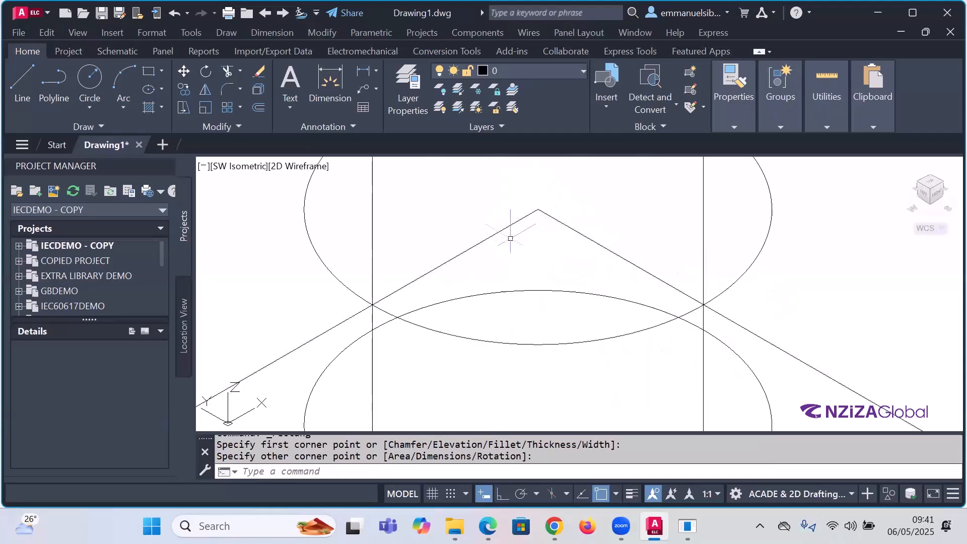
{"action": "scroll", "coordinate": [600, 222], "scroll_direction": "down", "scroll_amount": 2}
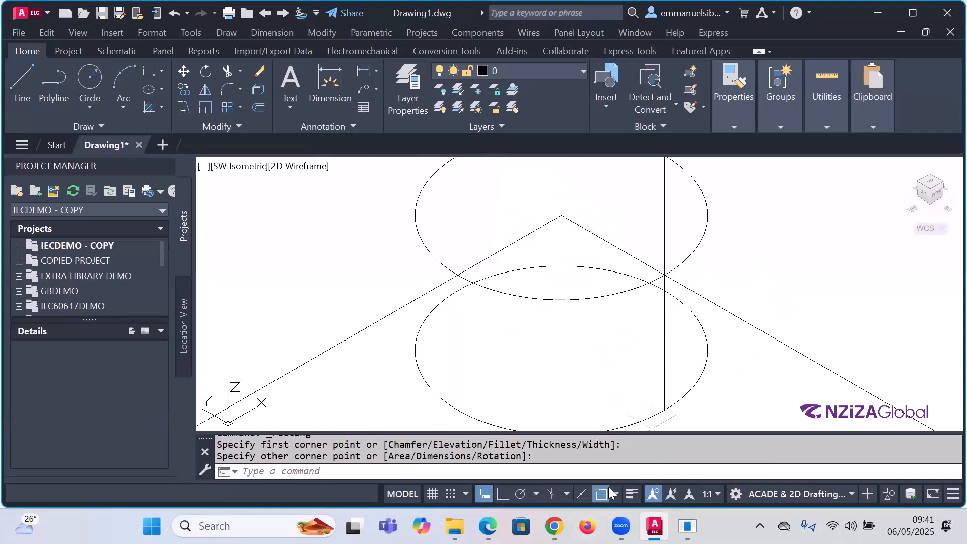
{"action": "scroll", "coordinate": [550, 257], "scroll_direction": "down", "scroll_amount": 10}
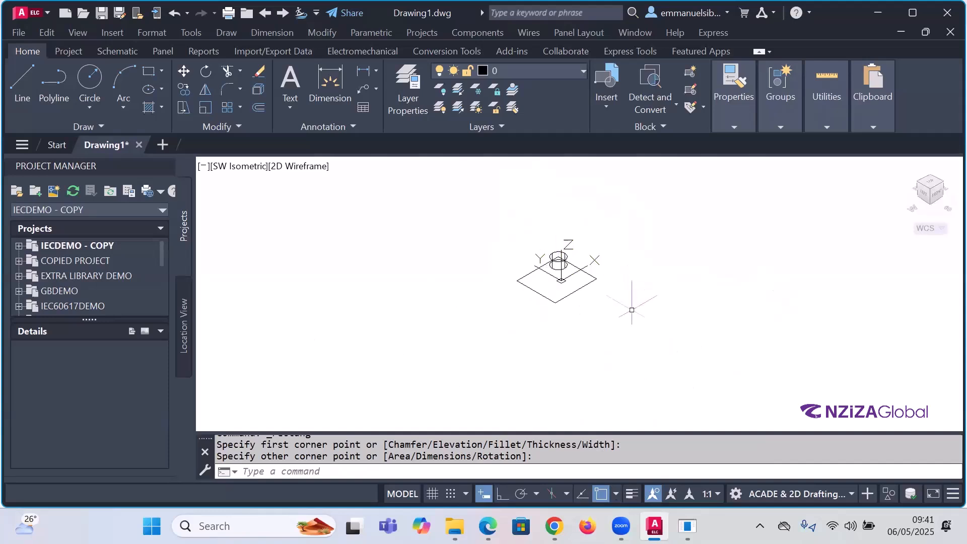
{"action": "left_click", "coordinate": [632, 328]}
{"action": "left_click", "coordinate": [509, 227]}
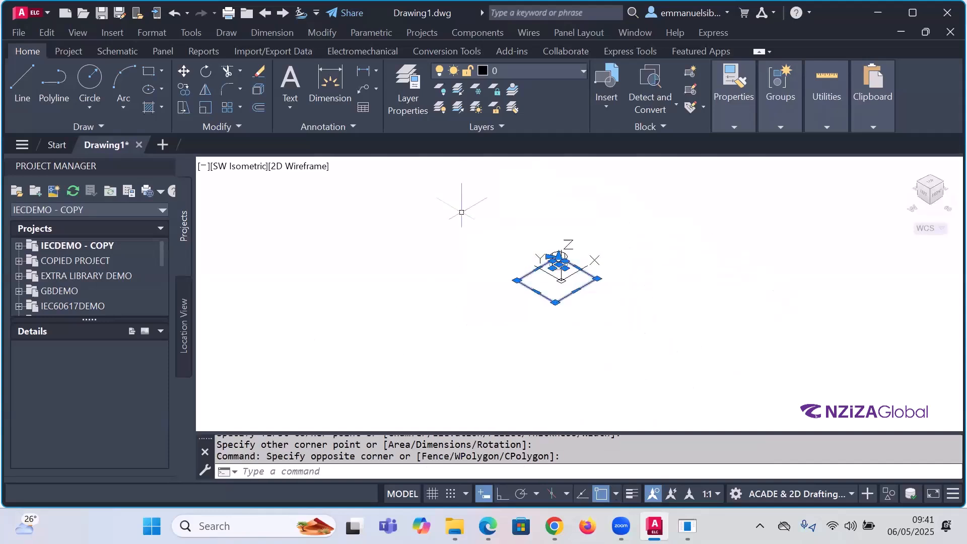
{"action": "key", "text": "Escape"}
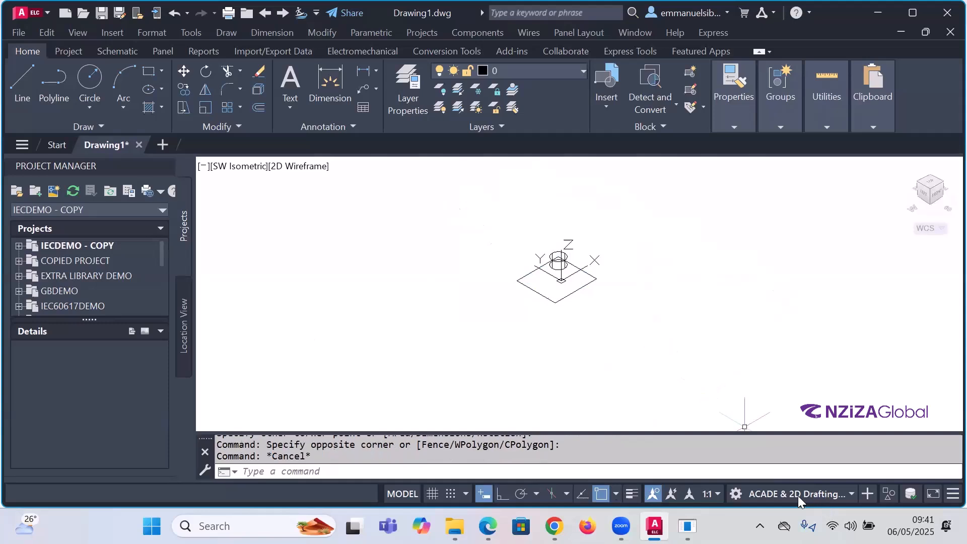
Step: Switch the workspace to 2D Drafting & Annotation and back to ACADE & 2D Drafting & Annotation
{"action": "left_click", "coordinate": [782, 494]}
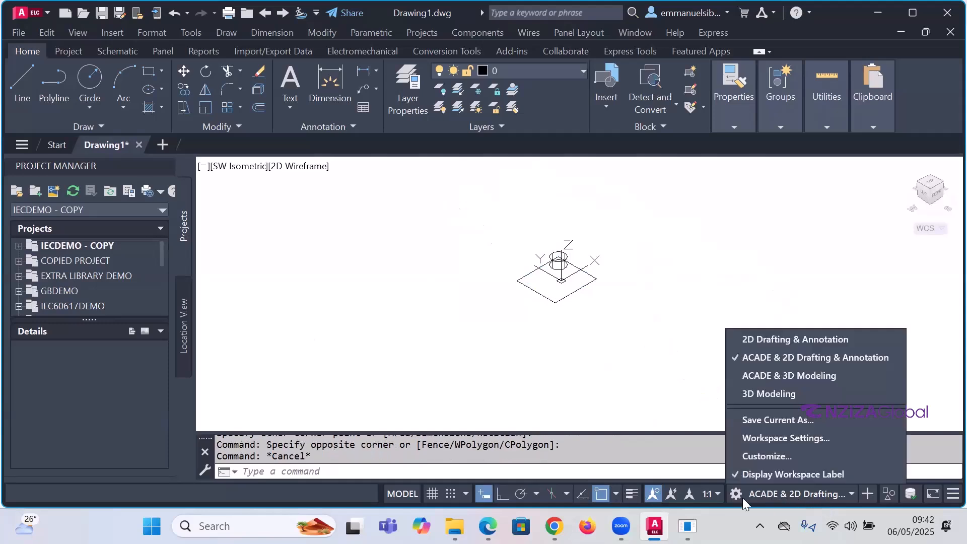
{"action": "left_click", "coordinate": [774, 339]}
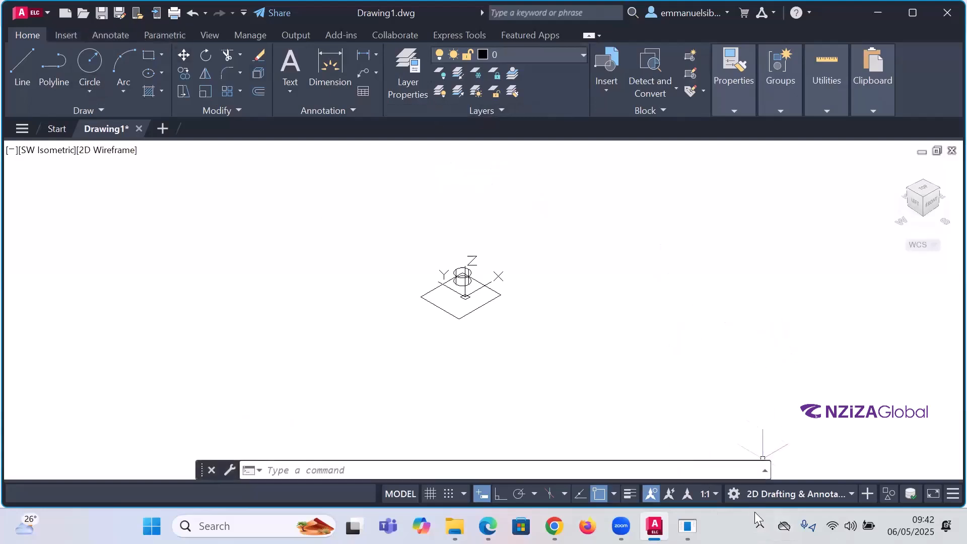
{"action": "left_click", "coordinate": [756, 492]}
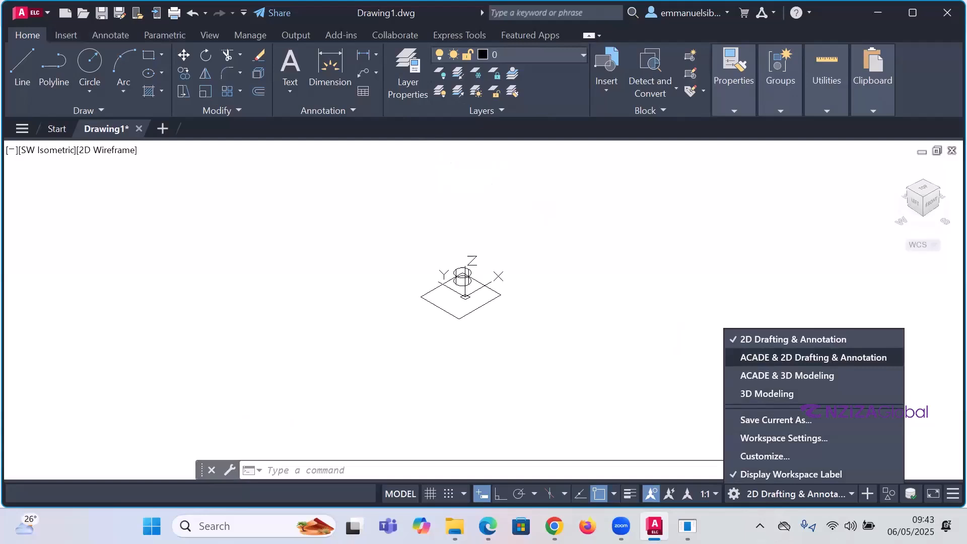
{"action": "left_click", "coordinate": [762, 358]}
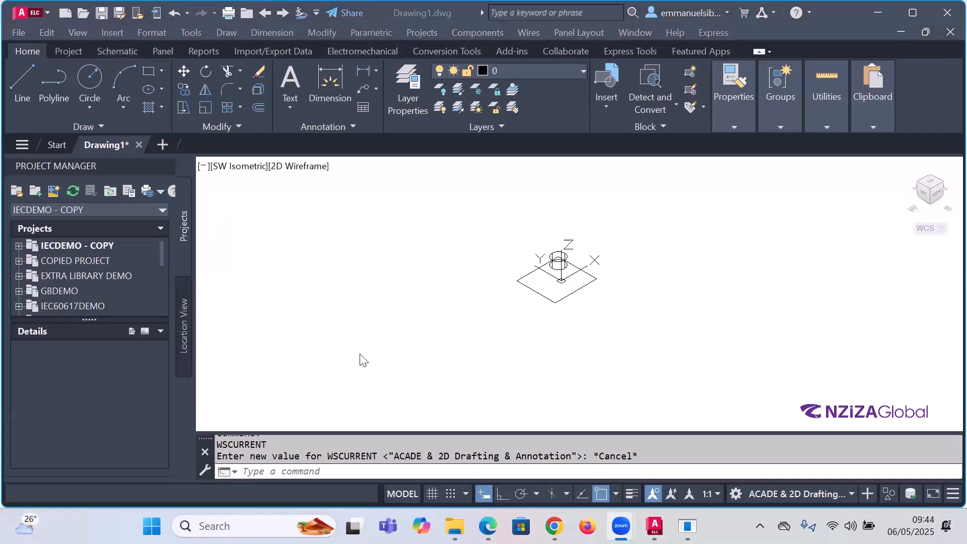
Step: Open the Customize User Interface editor with the CUI command and move its window toward the Project Manager
{"action": "left_click", "coordinate": [364, 468]}
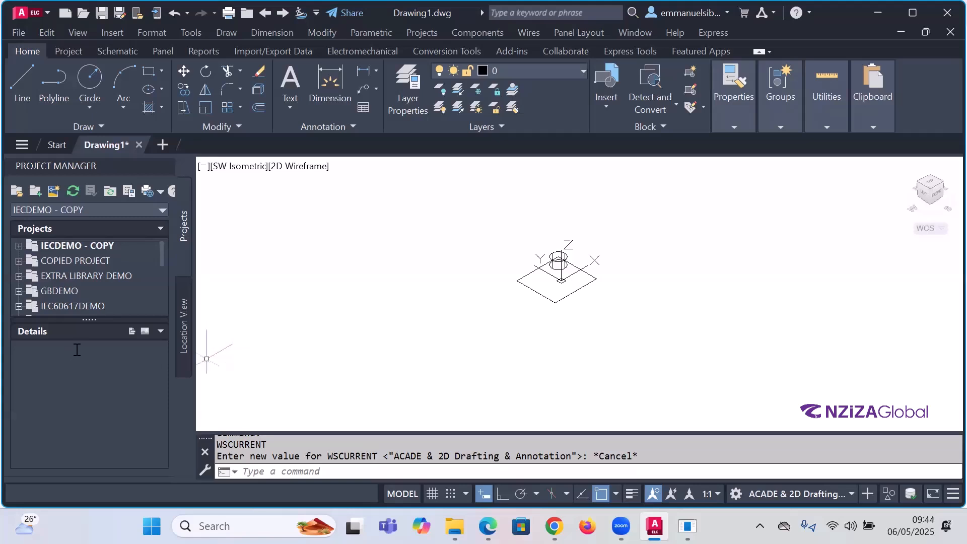
{"action": "left_click", "coordinate": [316, 475]}
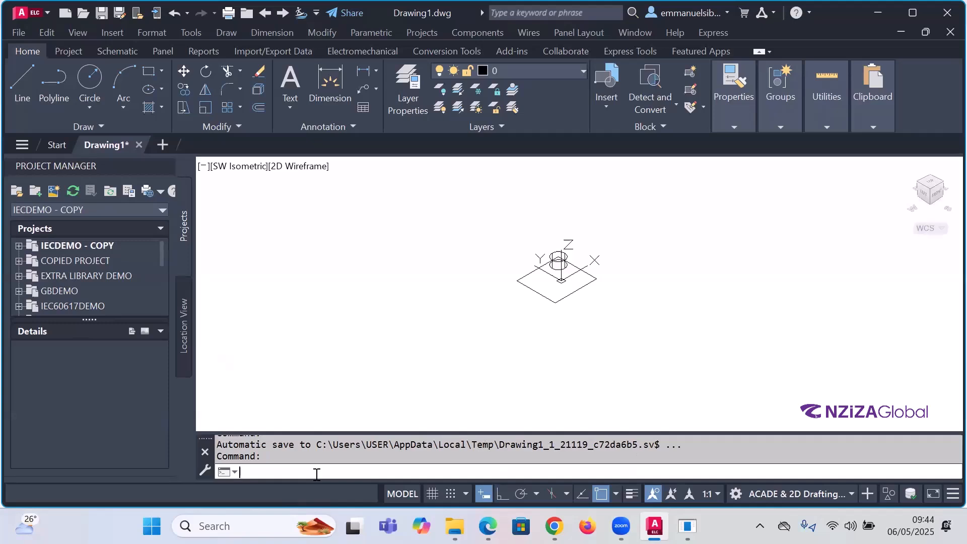
{"action": "type", "text": "c"}
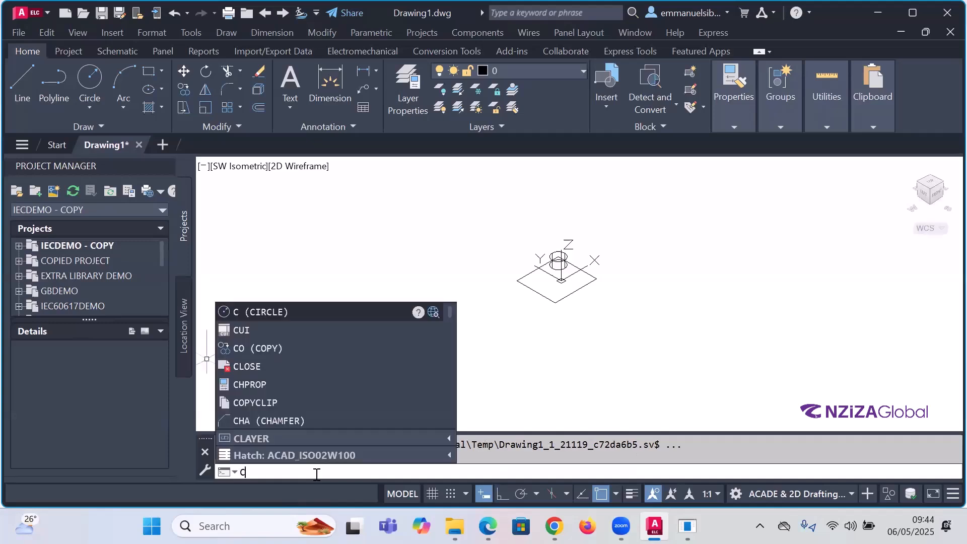
{"action": "type", "text": "ui"}
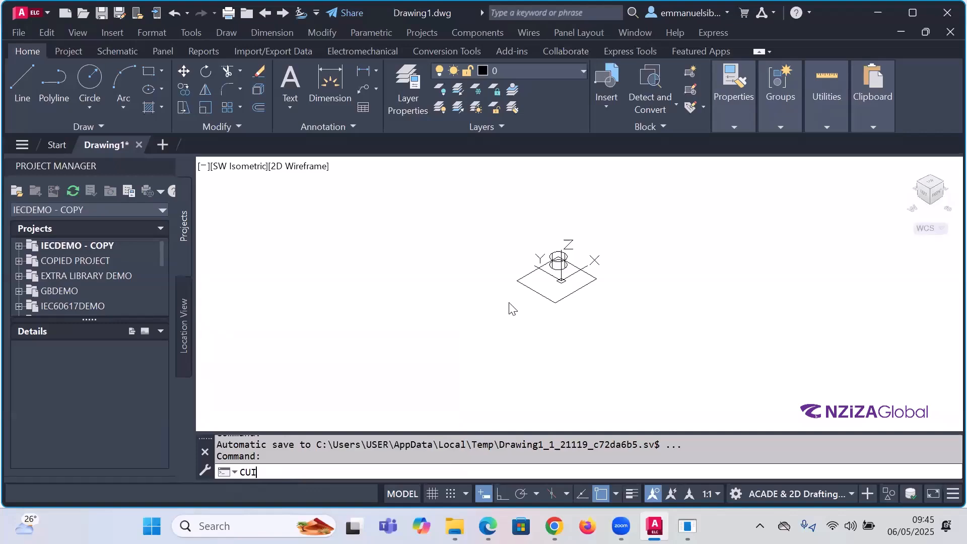
{"action": "key", "text": "Return"}
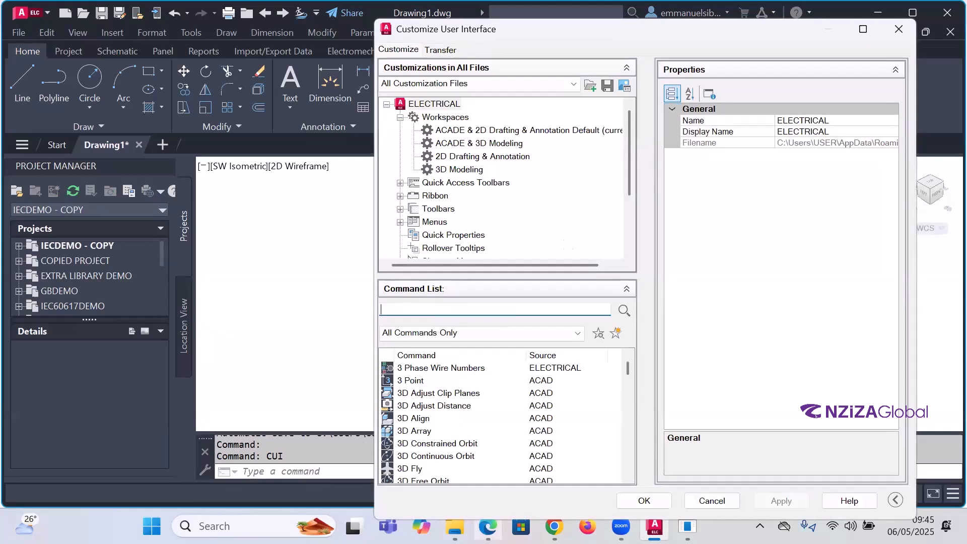
{"action": "mouse_move", "coordinate": [487, 524]}
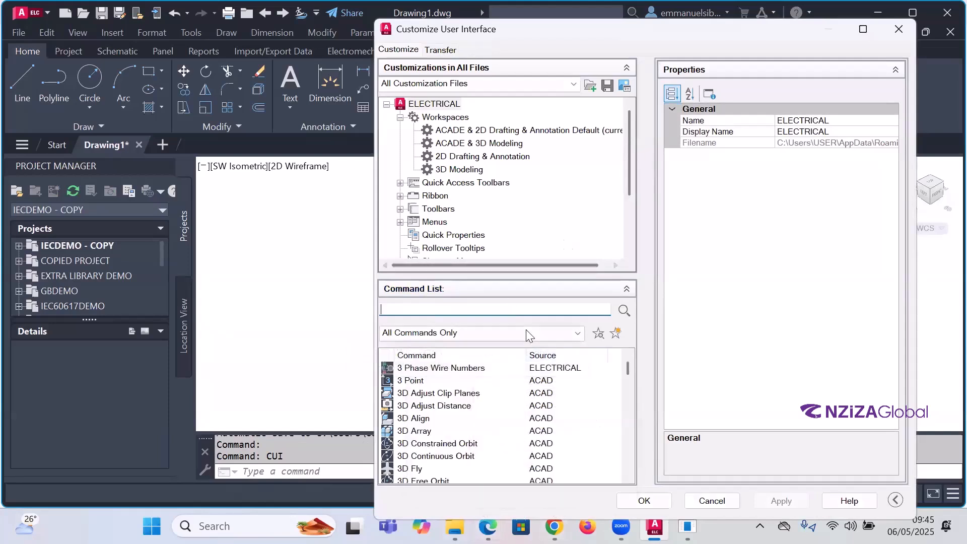
{"action": "mouse_move", "coordinate": [553, 518]}
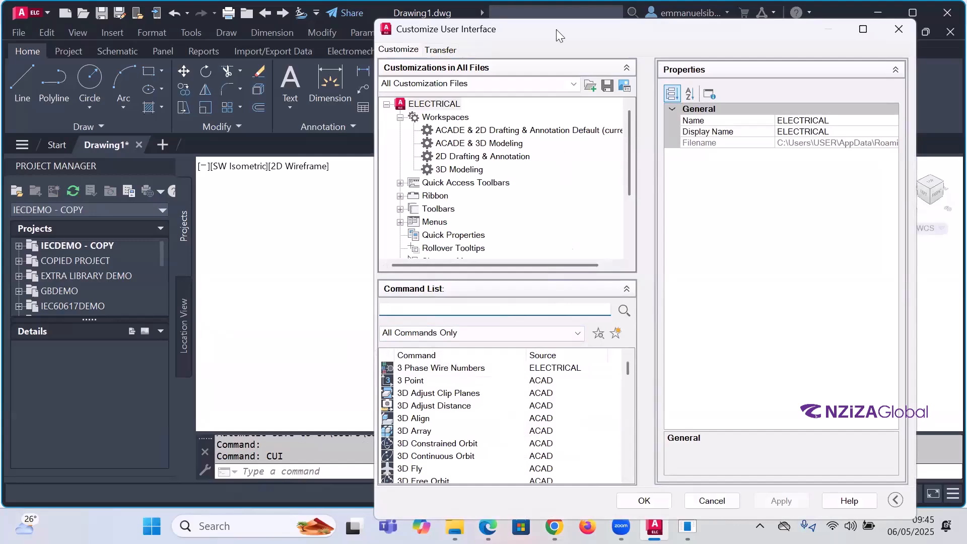
{"action": "left_click_drag", "start_coordinate": [419, 39], "coordinate": [173, 43]}
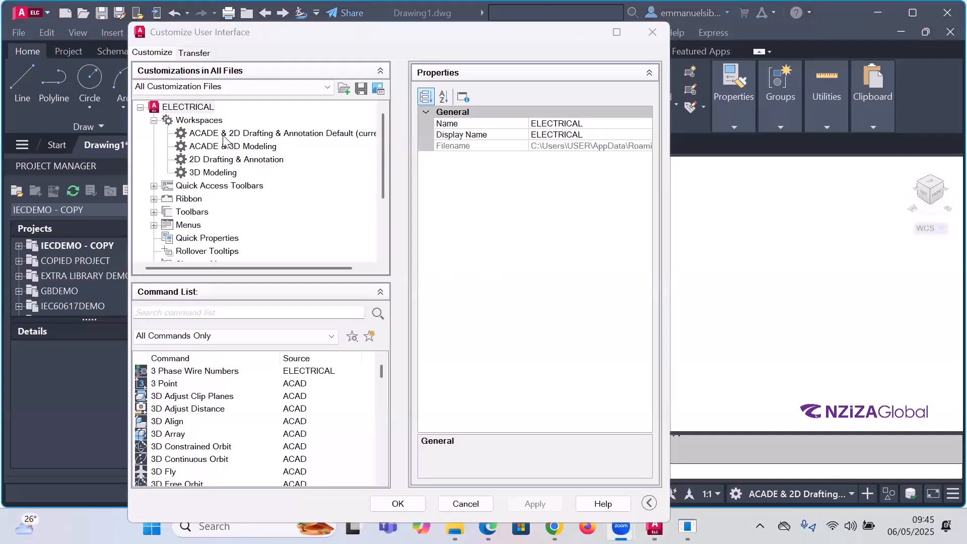
Step: Set Status bar to On for the ACADE & 2D Drafting & Annotation Default workspace and accept the customization
{"action": "left_click", "coordinate": [252, 134]}
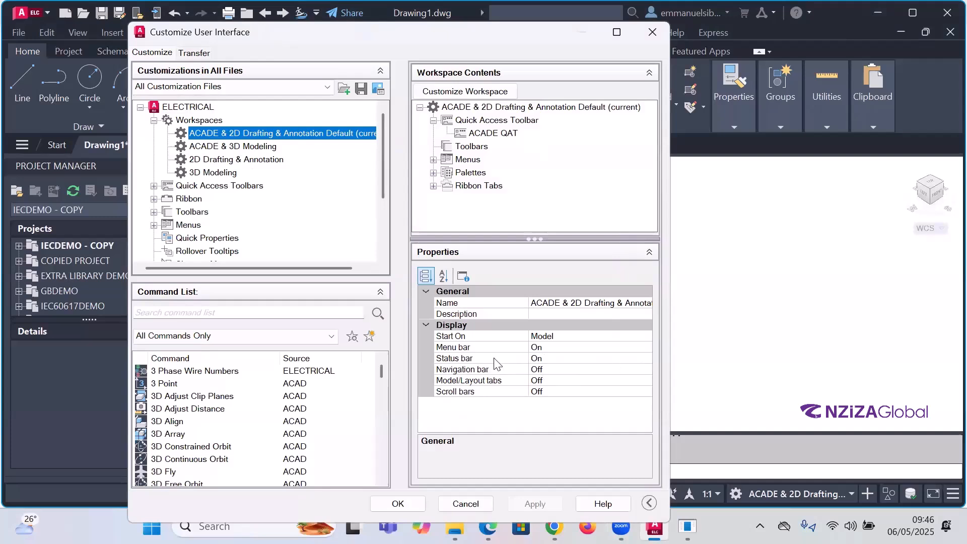
{"action": "left_click", "coordinate": [641, 358]}
{"action": "left_click", "coordinate": [645, 359]}
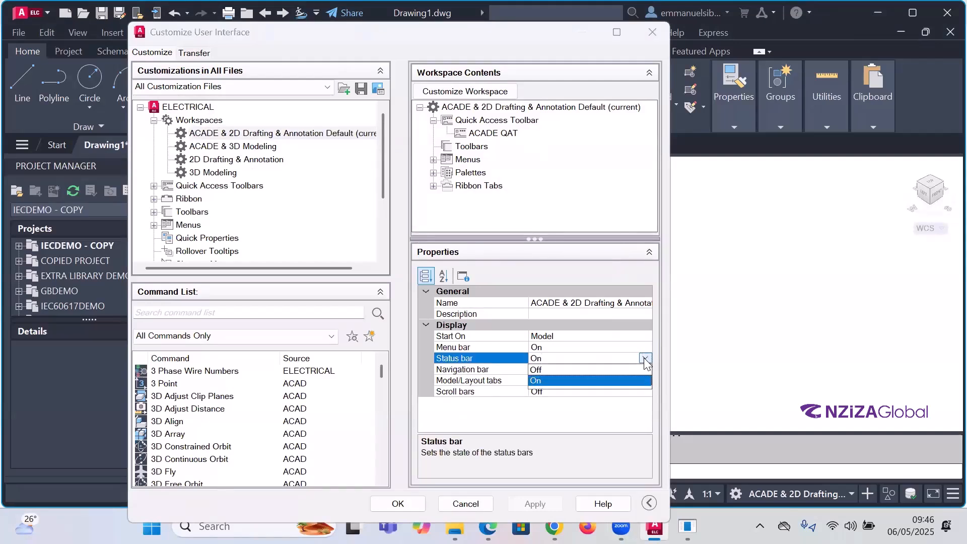
{"action": "left_click", "coordinate": [540, 382]}
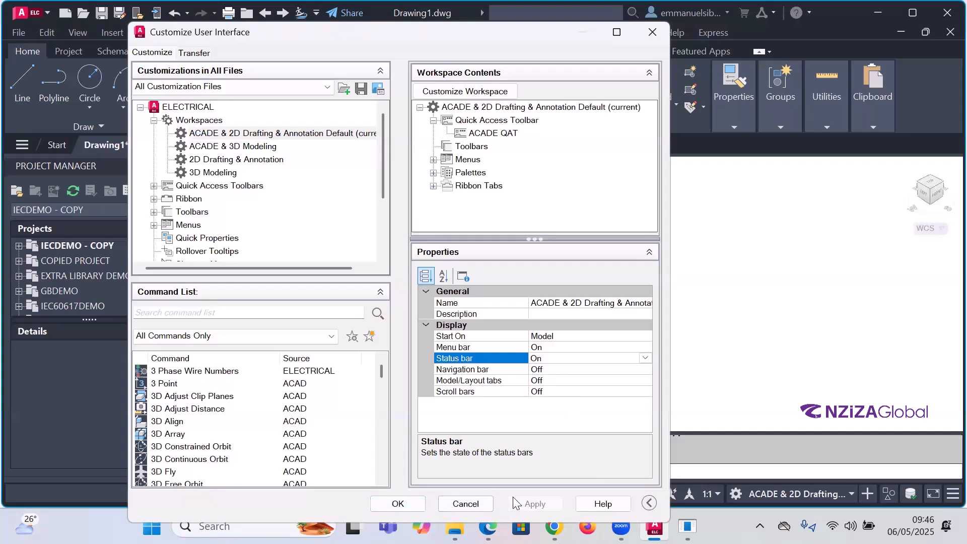
{"action": "left_click", "coordinate": [401, 497]}
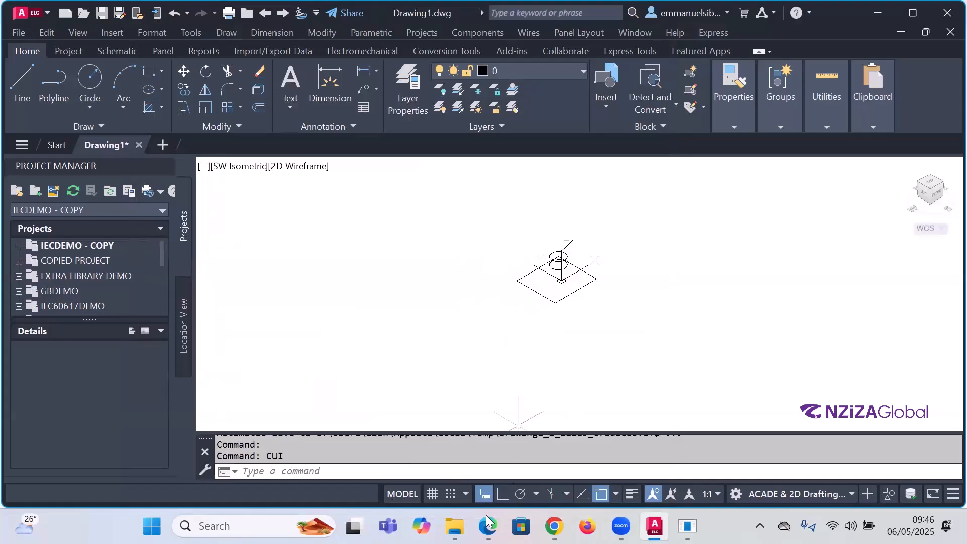
Step: Switch to Microsoft Edge and bring up the AUTOCAD SHORTCUT GUIDE PDF
{"action": "mouse_move", "coordinate": [487, 525]}
{"action": "left_click", "coordinate": [488, 453]}
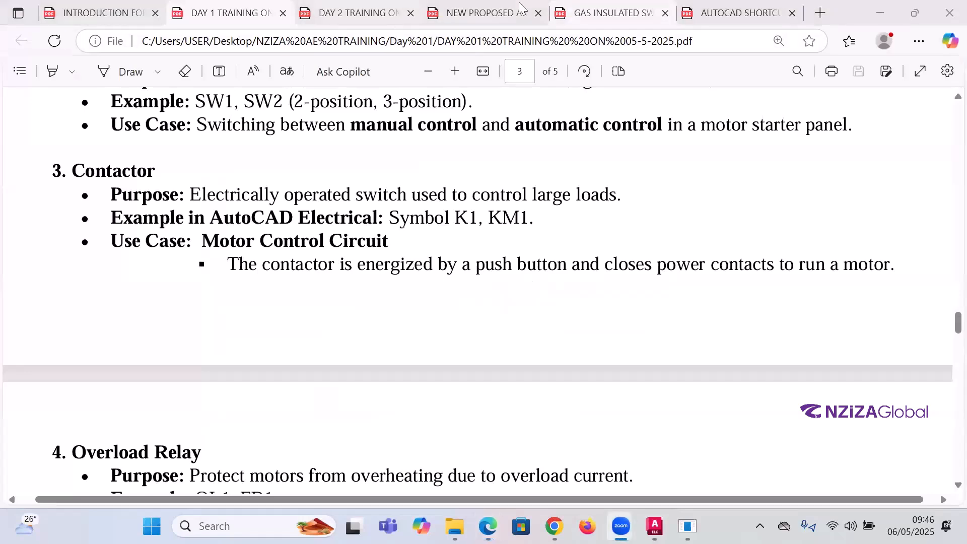
{"action": "left_click", "coordinate": [738, 16]}
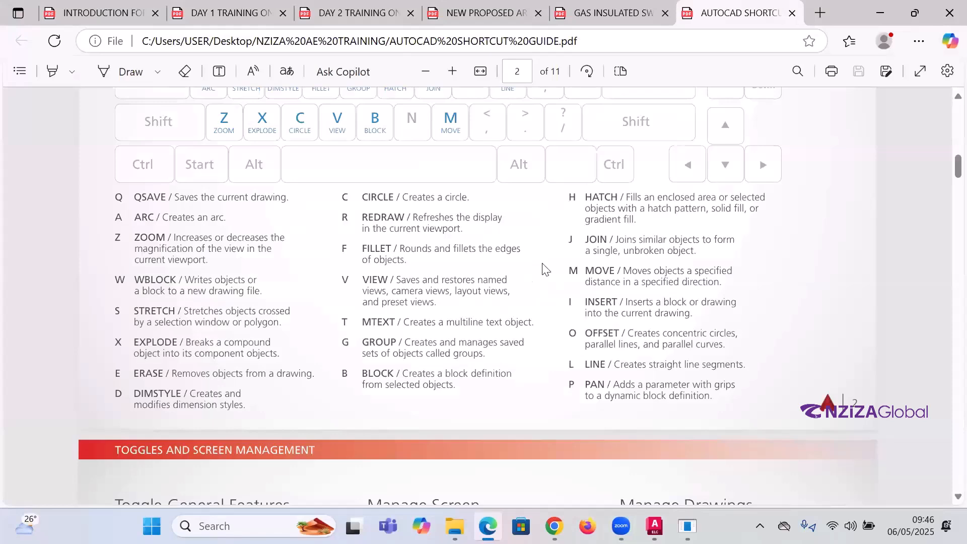
Step: Review the shortcuts guide from its cover page to the keyboard chart of function-key and one-key shortcuts on page 2
{"action": "scroll", "coordinate": [354, 259], "scroll_direction": "up", "scroll_amount": 10}
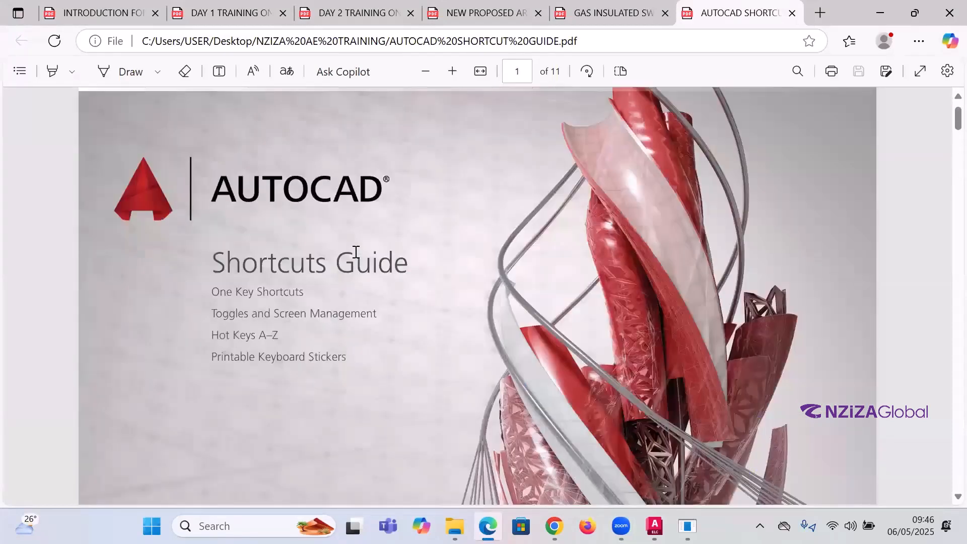
{"action": "scroll", "coordinate": [356, 252], "scroll_direction": "up", "scroll_amount": 2}
{"action": "scroll", "coordinate": [356, 252], "scroll_direction": "down", "scroll_amount": 3}
{"action": "scroll", "coordinate": [355, 250], "scroll_direction": "up", "scroll_amount": 3}
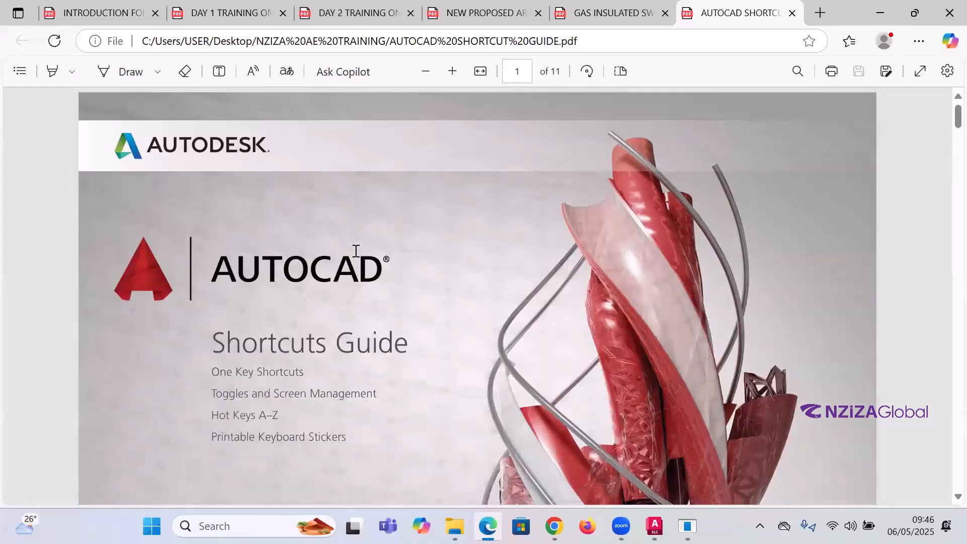
{"action": "scroll", "coordinate": [356, 251], "scroll_direction": "down", "scroll_amount": 5}
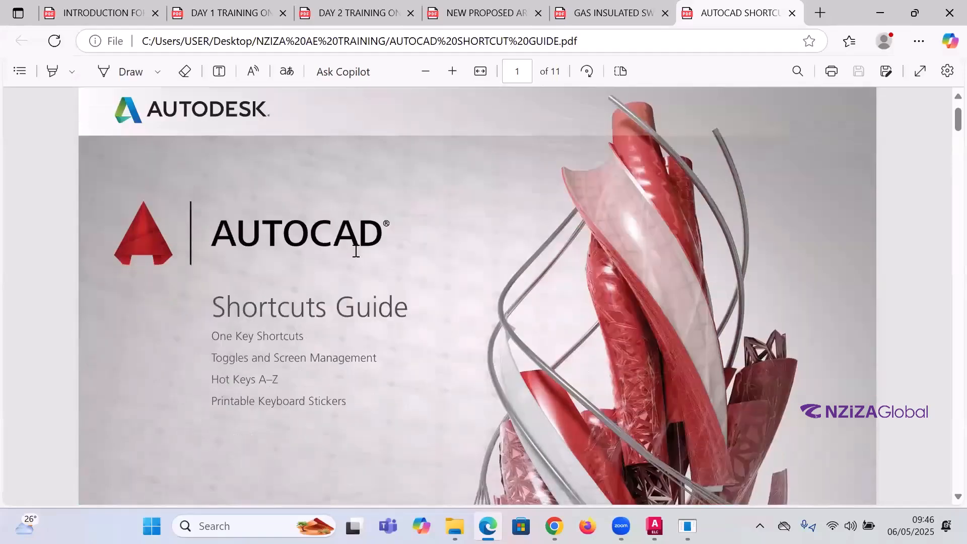
{"action": "scroll", "coordinate": [355, 251], "scroll_direction": "down", "scroll_amount": 4}
{"action": "scroll", "coordinate": [355, 250], "scroll_direction": "down", "scroll_amount": 5}
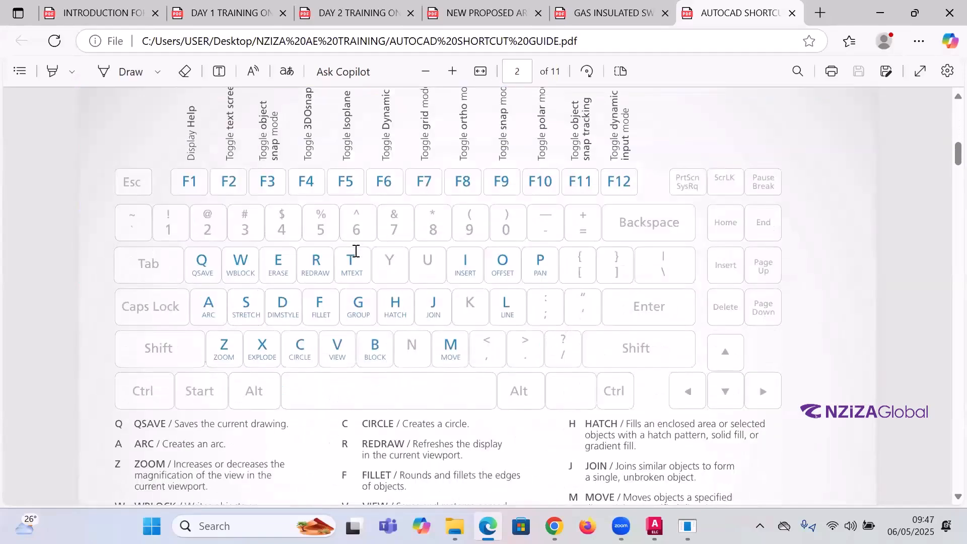
Step: Read the shortcuts guide from the one-key command descriptions on page 2 to the toggles and screen management shortcuts on page 3
{"action": "scroll", "coordinate": [355, 250], "scroll_direction": "down", "scroll_amount": 4}
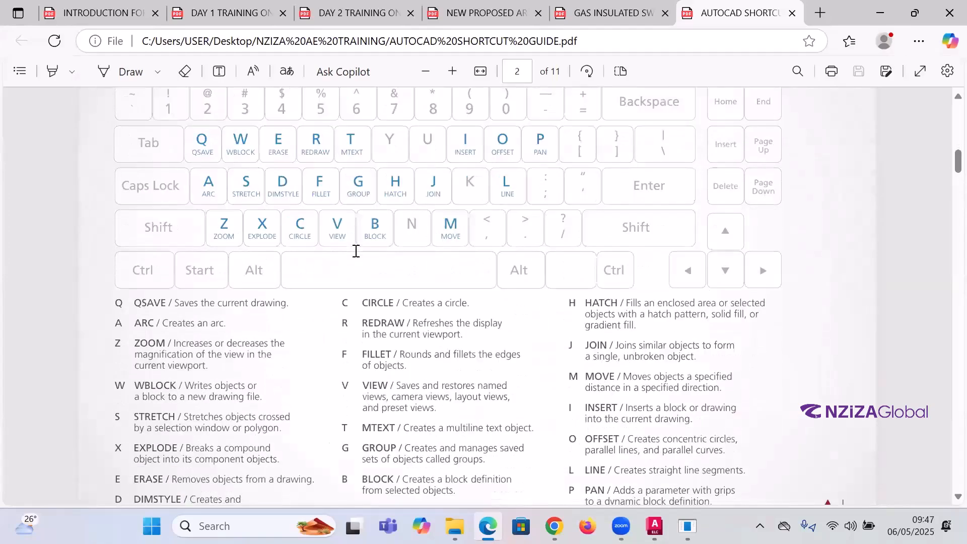
{"action": "scroll", "coordinate": [356, 250], "scroll_direction": "down", "scroll_amount": 5}
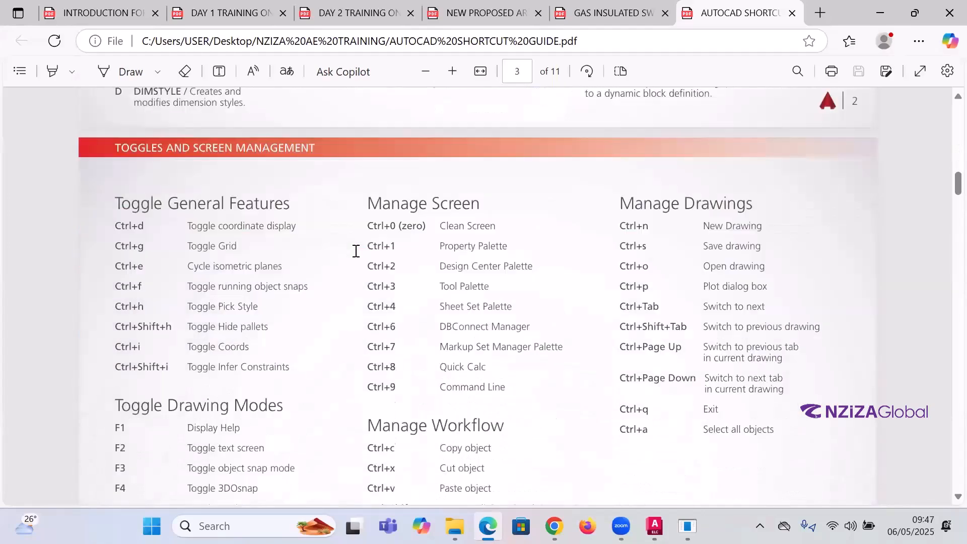
{"action": "scroll", "coordinate": [355, 250], "scroll_direction": "down", "scroll_amount": 3}
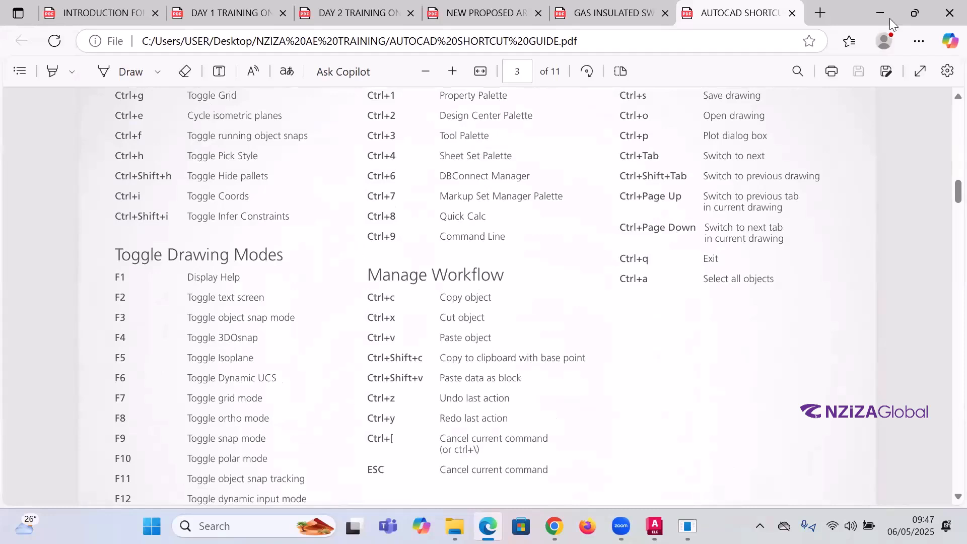
Step: Switch back to Drawing1.dwg in AutoCAD Electrical and open the Customize User Interface editor with the CUI command
{"action": "key", "text": "ctrl+2"}
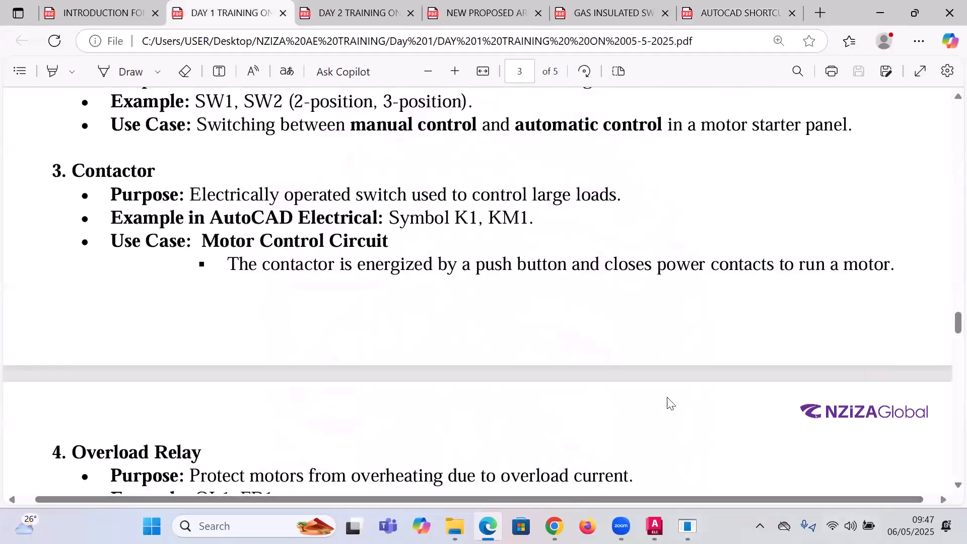
{"action": "mouse_move", "coordinate": [654, 527]}
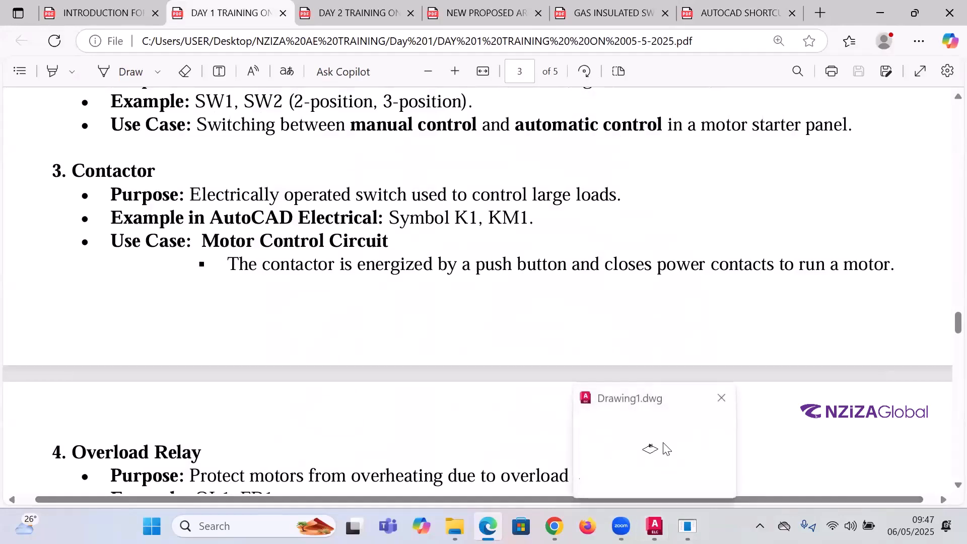
{"action": "left_click", "coordinate": [655, 447]}
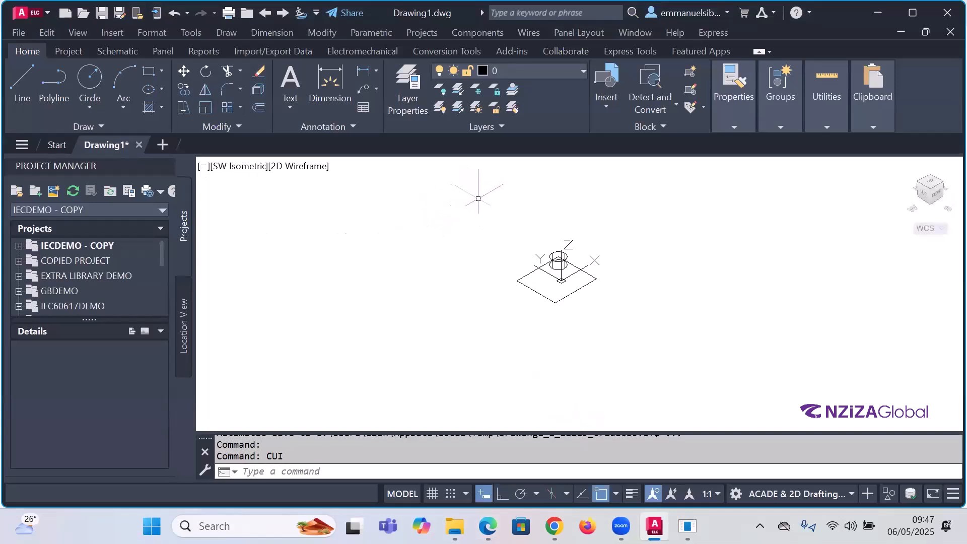
{"action": "left_click", "coordinate": [359, 472]}
{"action": "type", "text": "C"}
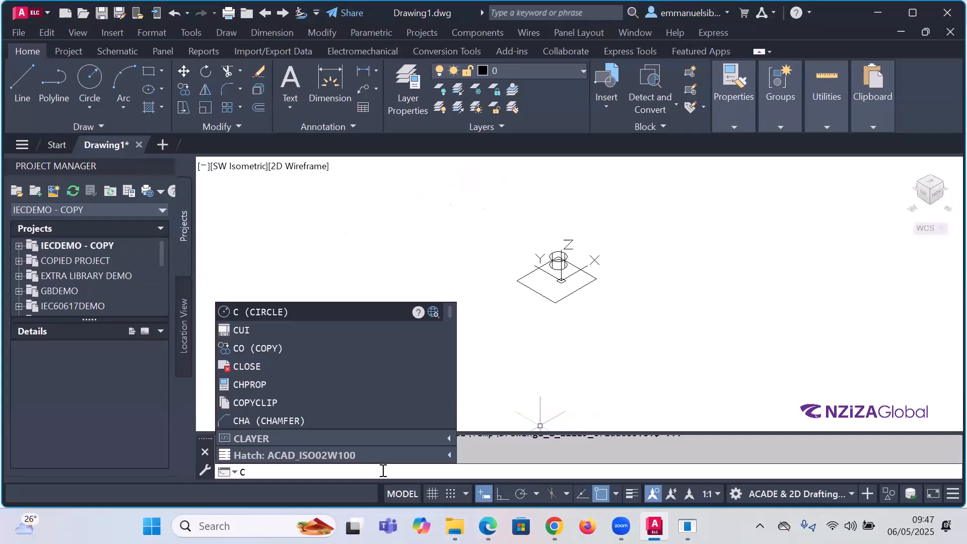
{"action": "type", "text": "U"}
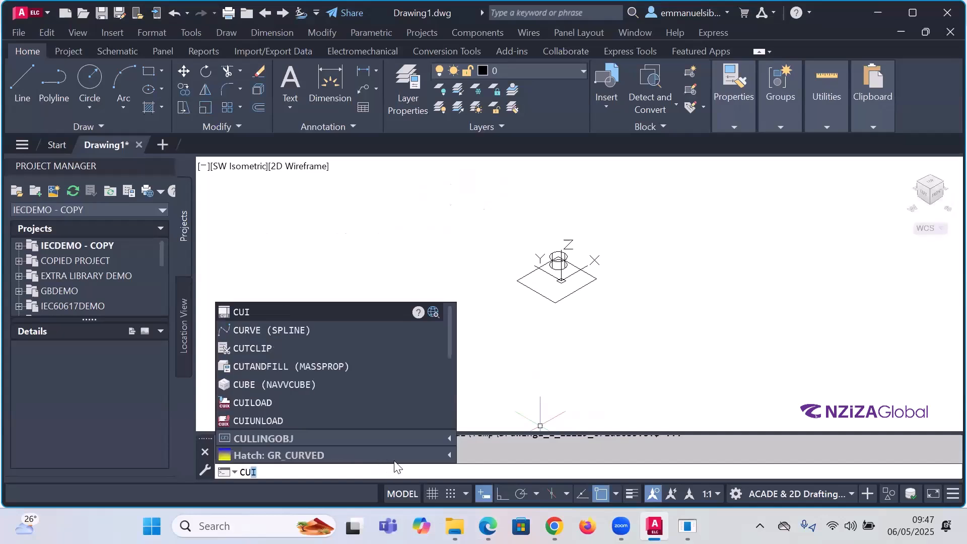
{"action": "type", "text": "i"}
{"action": "key", "text": "Return"}
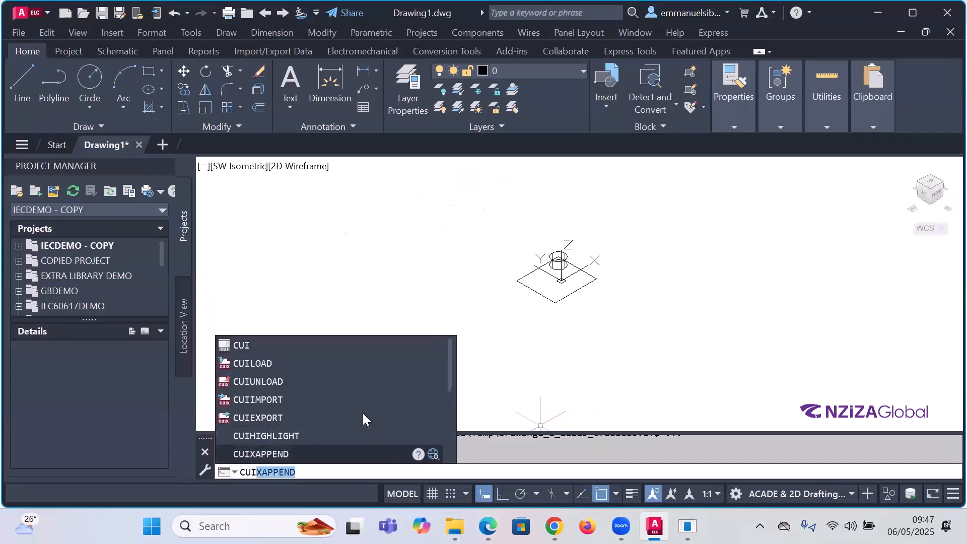
{"action": "left_click", "coordinate": [252, 345]}
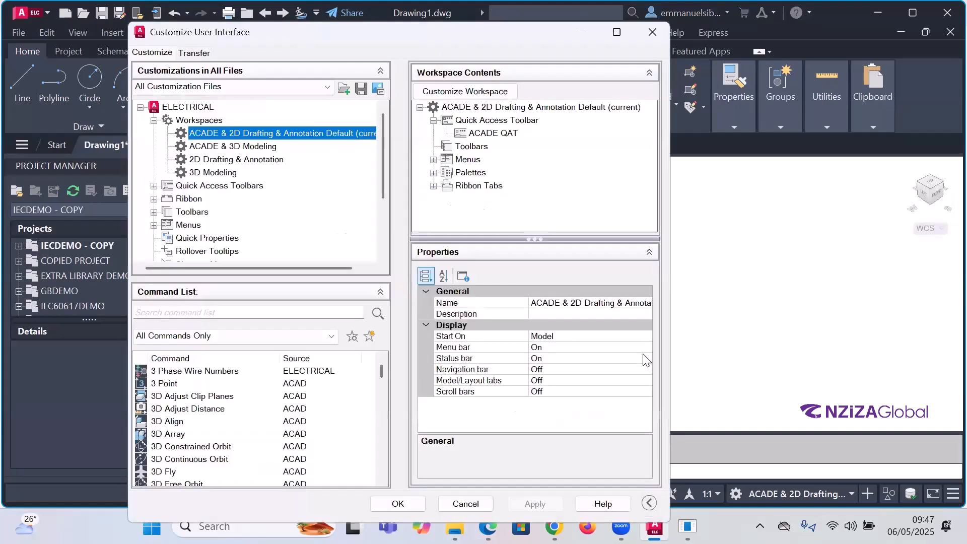
Step: Set Status bar to Off for the ACADE & 2D Drafting & Annotation Default workspace, apply it, and accept the customization
{"action": "left_click", "coordinate": [649, 358]}
{"action": "left_click", "coordinate": [649, 357]}
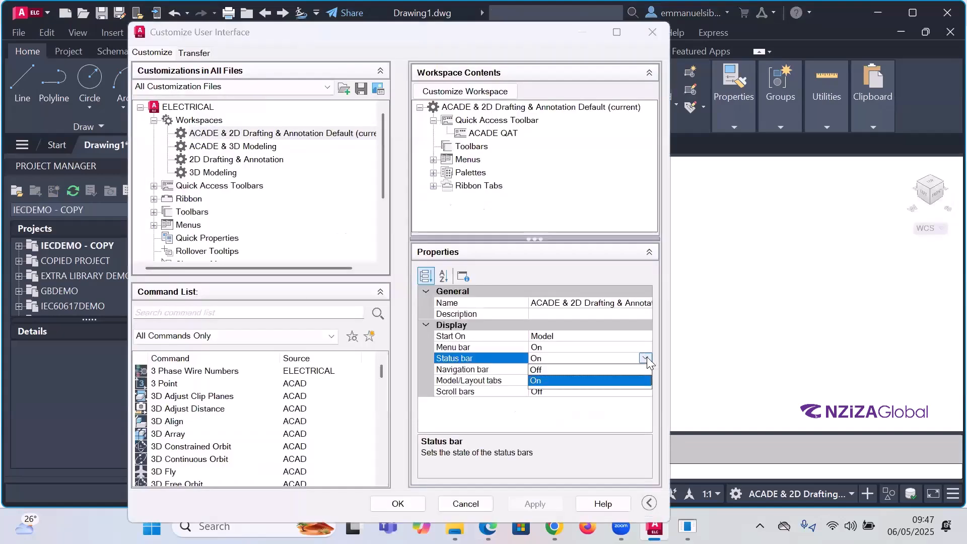
{"action": "left_click", "coordinate": [546, 370]}
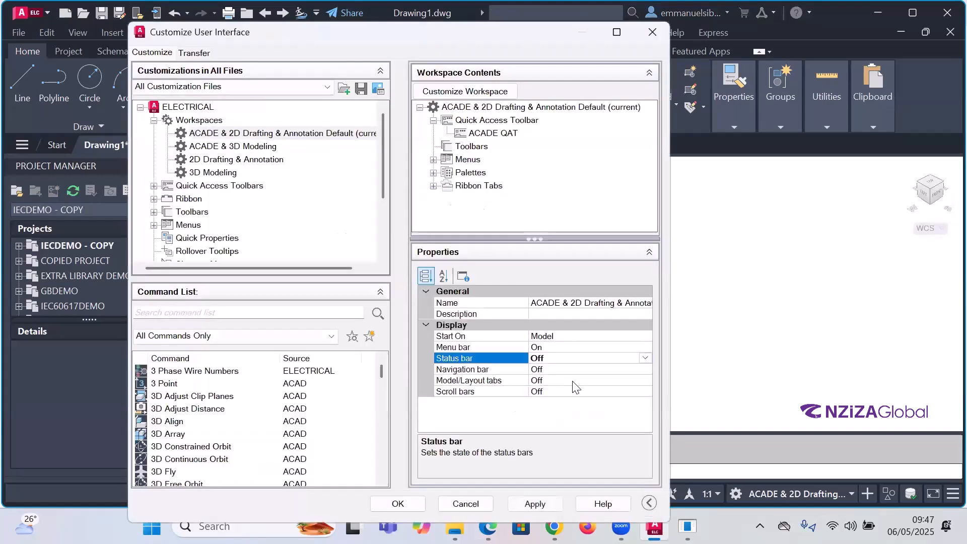
{"action": "left_click", "coordinate": [543, 510]}
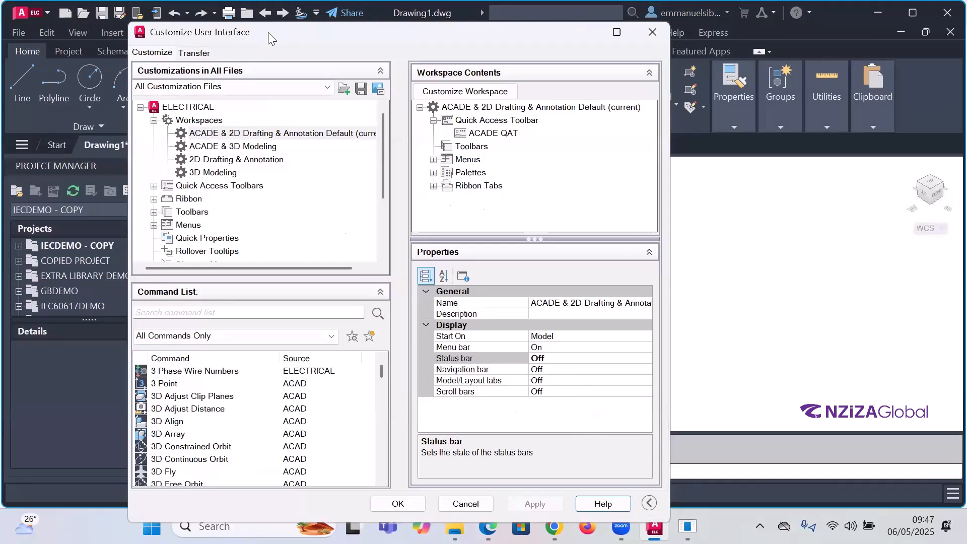
{"action": "left_click_drag", "start_coordinate": [268, 32], "coordinate": [531, 58]}
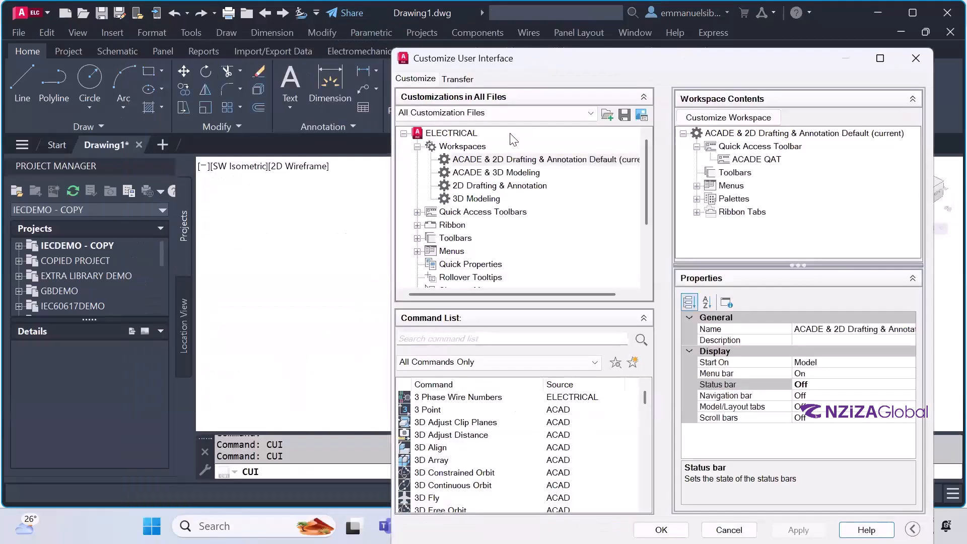
{"action": "left_click", "coordinate": [661, 530]}
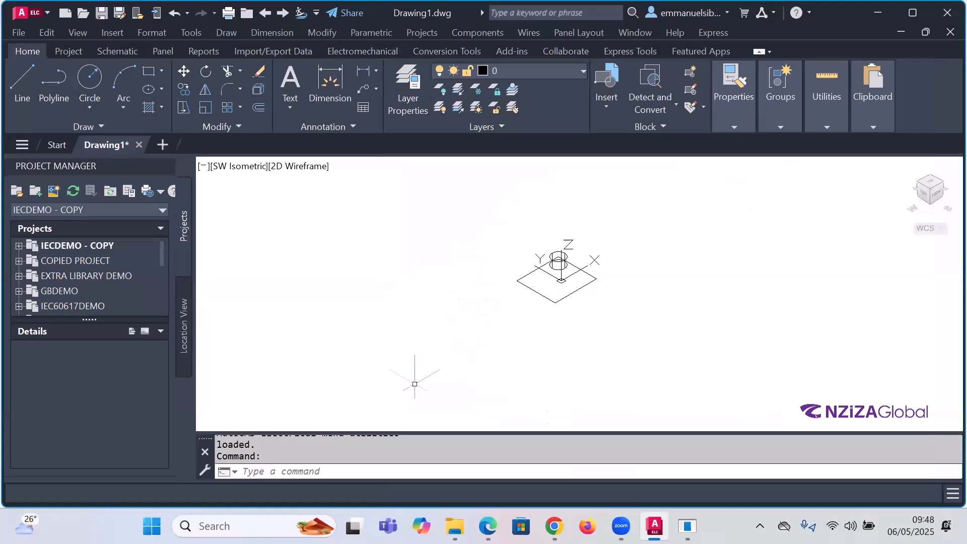
{"action": "mouse_move", "coordinate": [655, 525]}
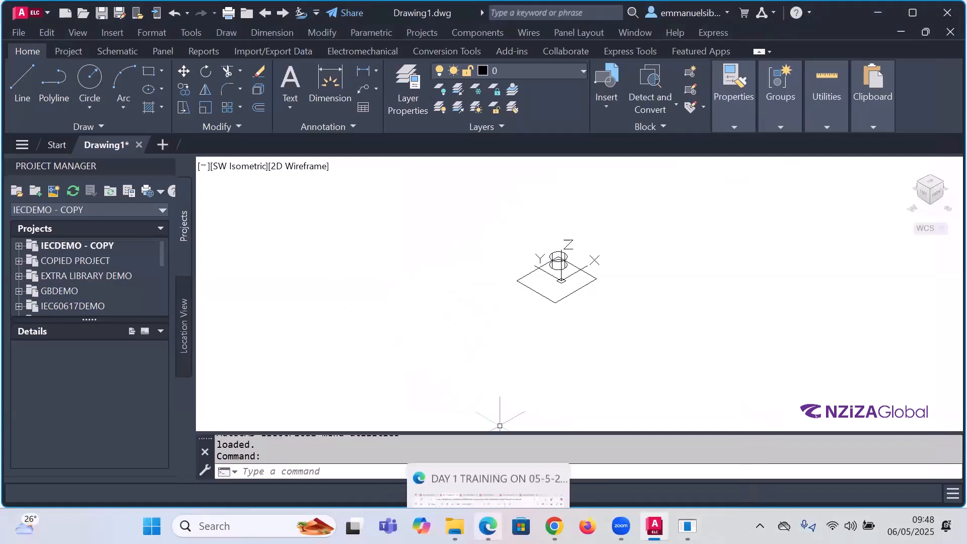
{"action": "mouse_move", "coordinate": [654, 526]}
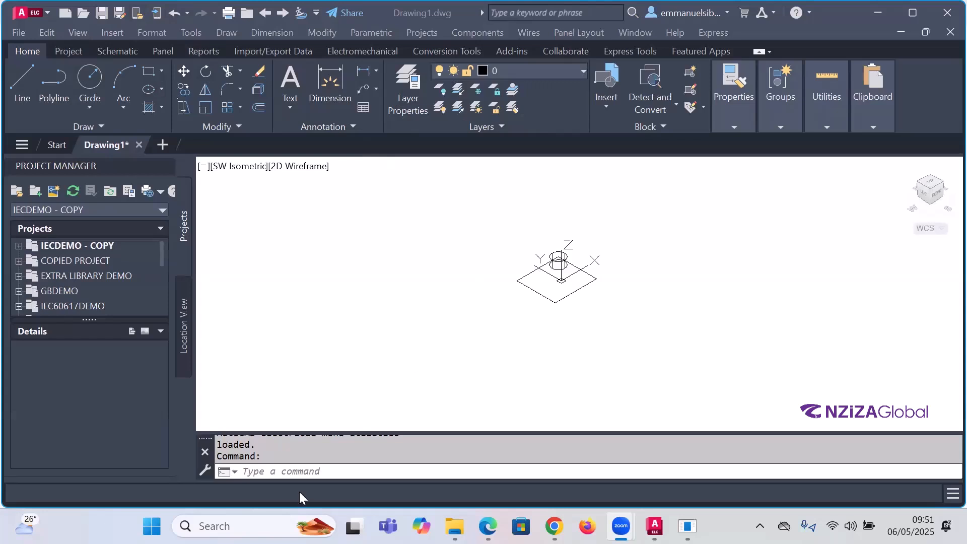
Step: Reopen the CUI editor and apply Menu bar Off to the ACADE & 2D Drafting & Annotation Default workspace
{"action": "left_click", "coordinate": [313, 474]}
{"action": "type", "text": "cui"}
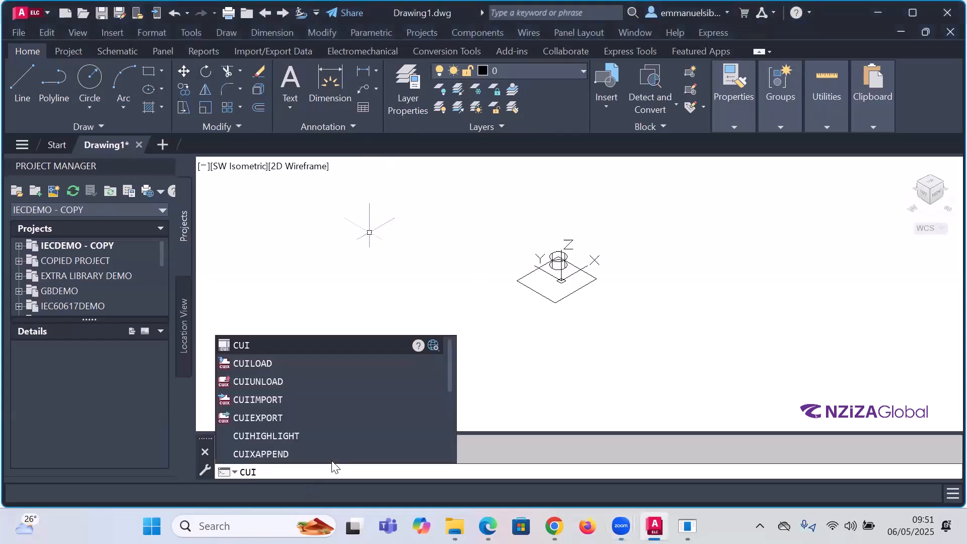
{"action": "left_click", "coordinate": [246, 346]}
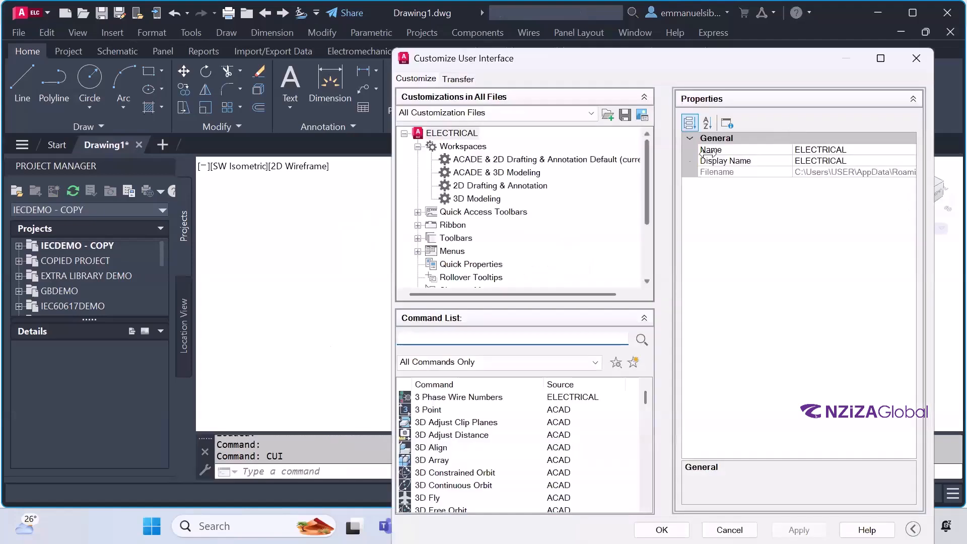
{"action": "left_click", "coordinate": [547, 160]}
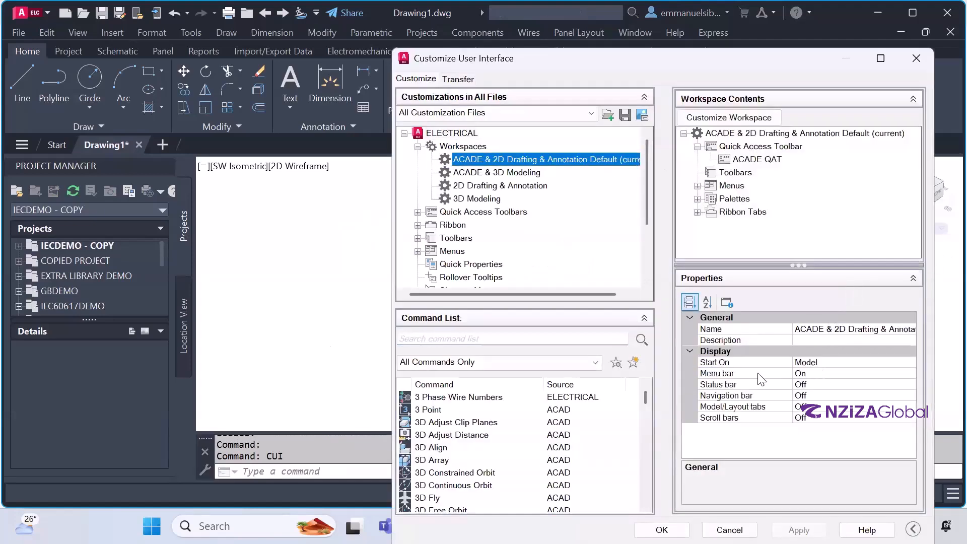
{"action": "left_click", "coordinate": [910, 374]}
{"action": "left_click", "coordinate": [911, 373]}
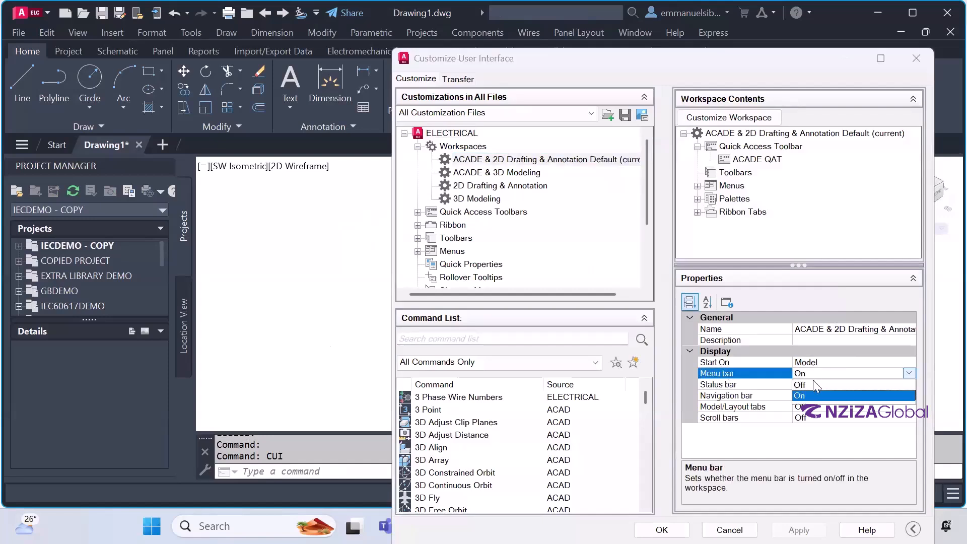
{"action": "left_click", "coordinate": [811, 383]}
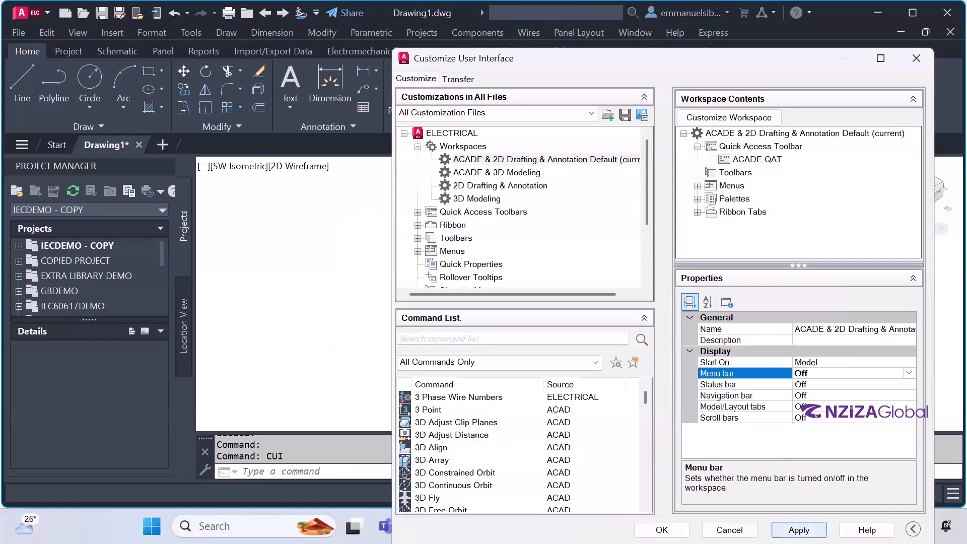
{"action": "left_click", "coordinate": [799, 530]}
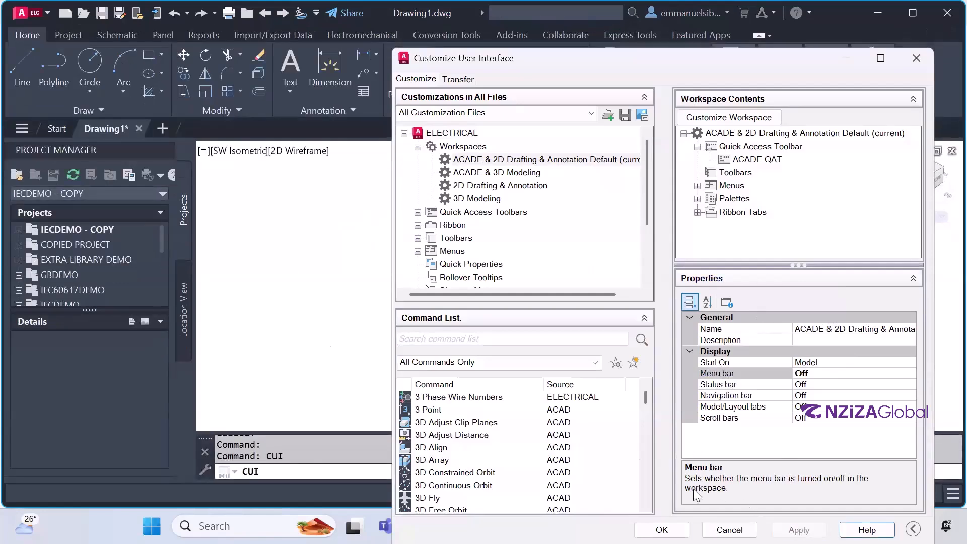
Step: Set the workspace's Menu bar back to On, apply the change, and close the customization editor
{"action": "left_click", "coordinate": [912, 372]}
{"action": "left_click", "coordinate": [909, 373]}
{"action": "left_click", "coordinate": [827, 396]}
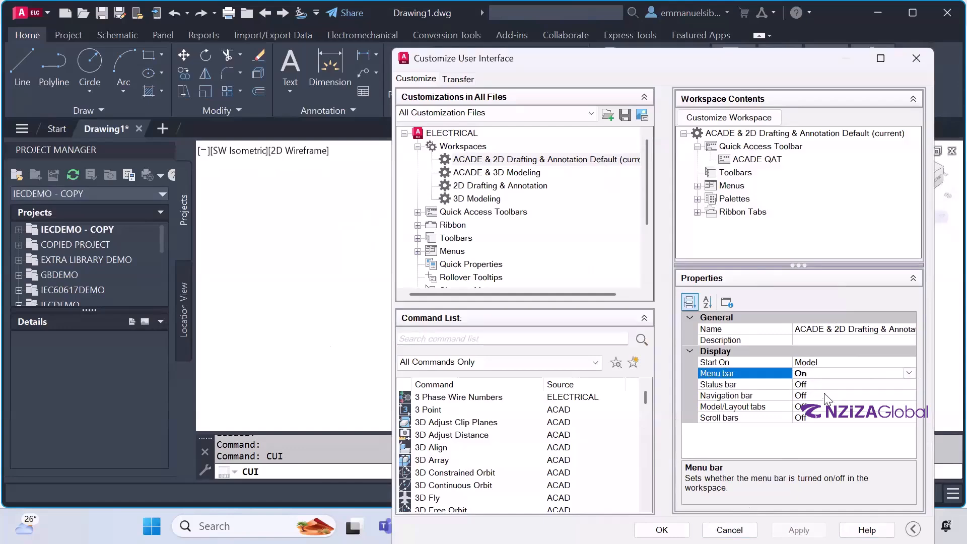
{"action": "left_click", "coordinate": [799, 530]}
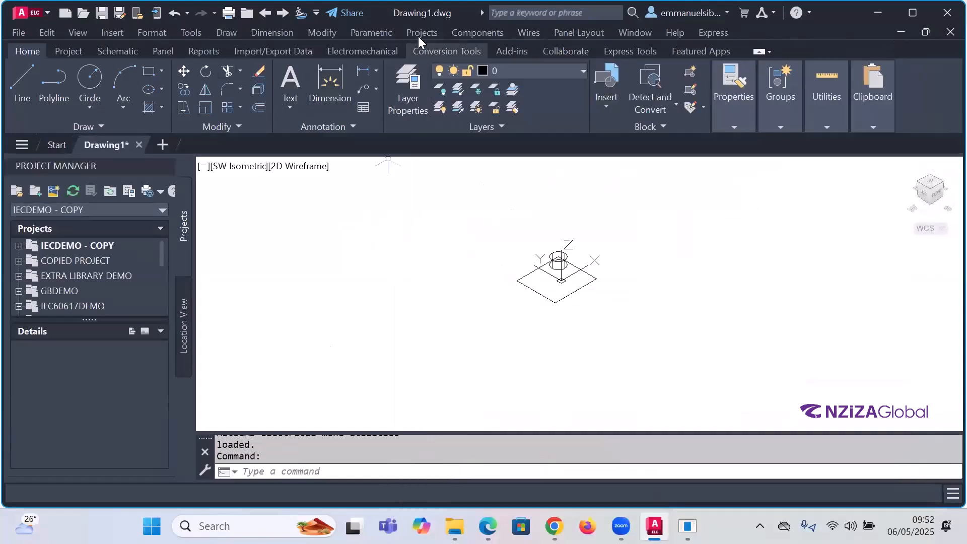
Step: View the Retag Components options among the component tagging commands and cancel without retagging
{"action": "left_click", "coordinate": [470, 32]}
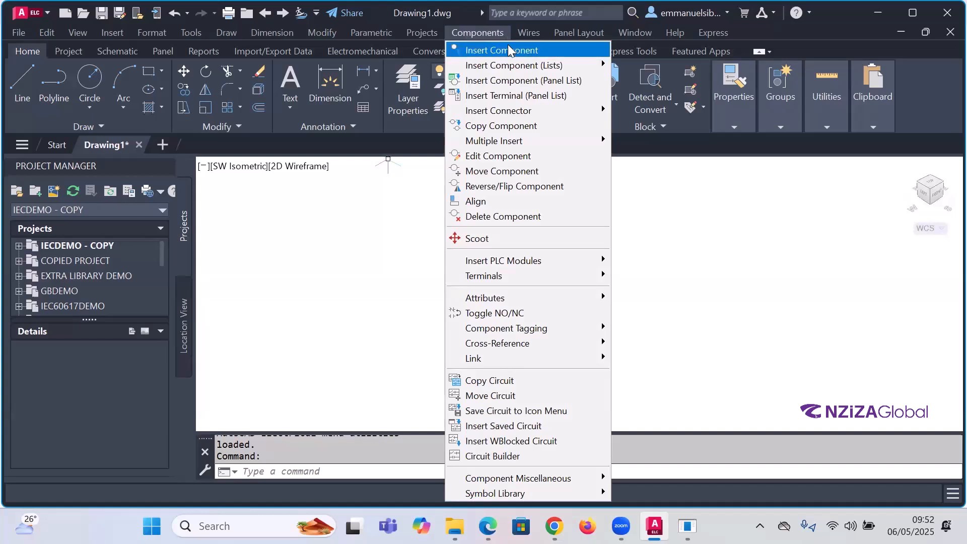
{"action": "mouse_move", "coordinate": [505, 68]}
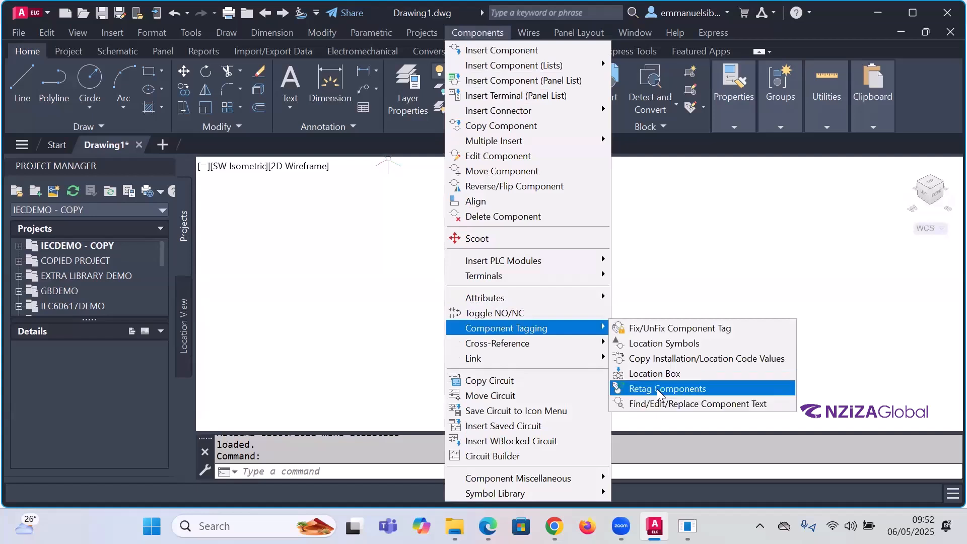
{"action": "left_click", "coordinate": [661, 389]}
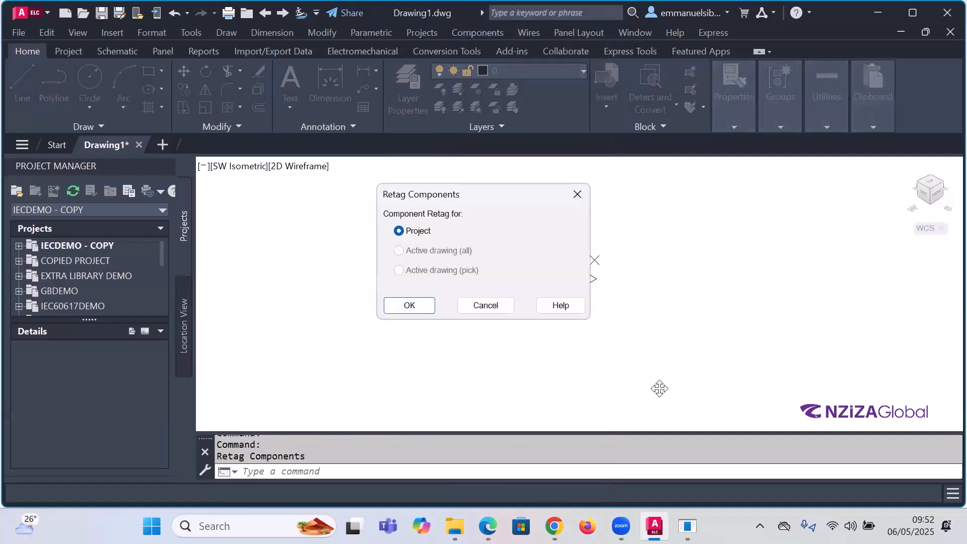
{"action": "left_click", "coordinate": [481, 303]}
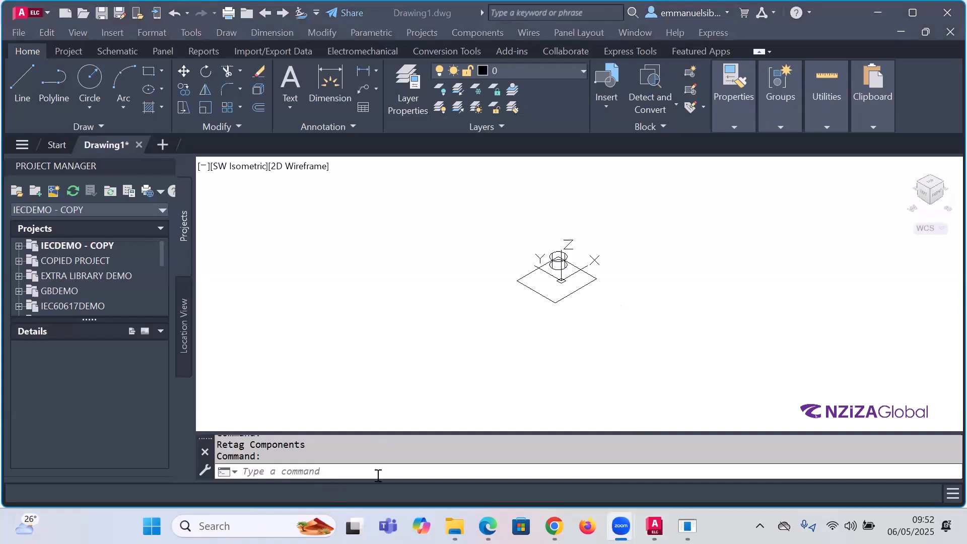
Step: Open the CUI editor and apply Status bar On to the ACADE & 2D Drafting & Annotation Default workspace
{"action": "left_click", "coordinate": [332, 471]}
{"action": "type", "text": "cui"}
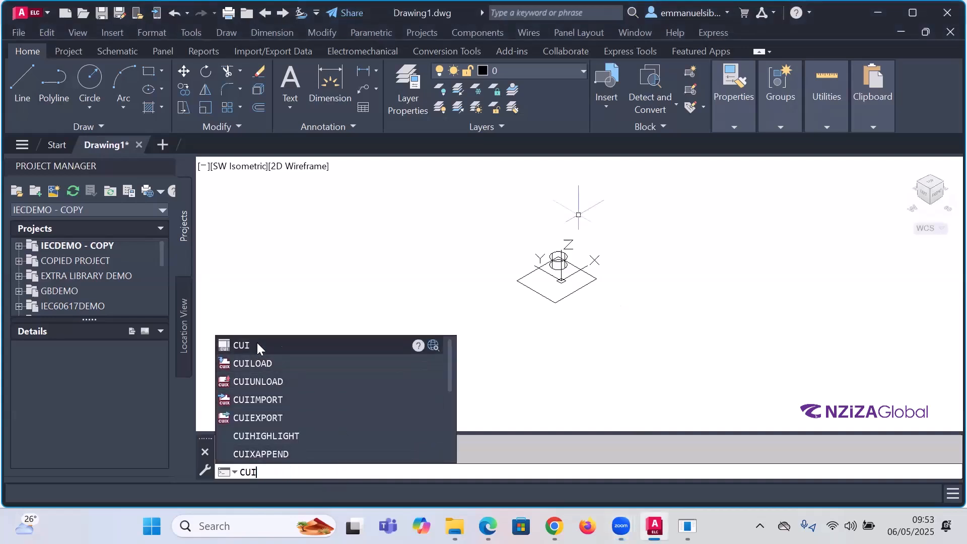
{"action": "left_click", "coordinate": [254, 346]}
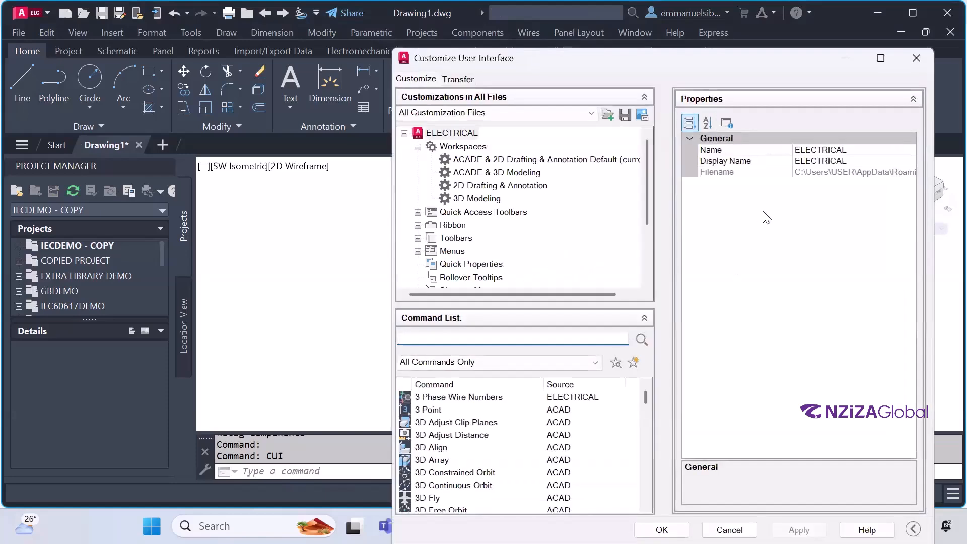
{"action": "left_click", "coordinate": [514, 159]}
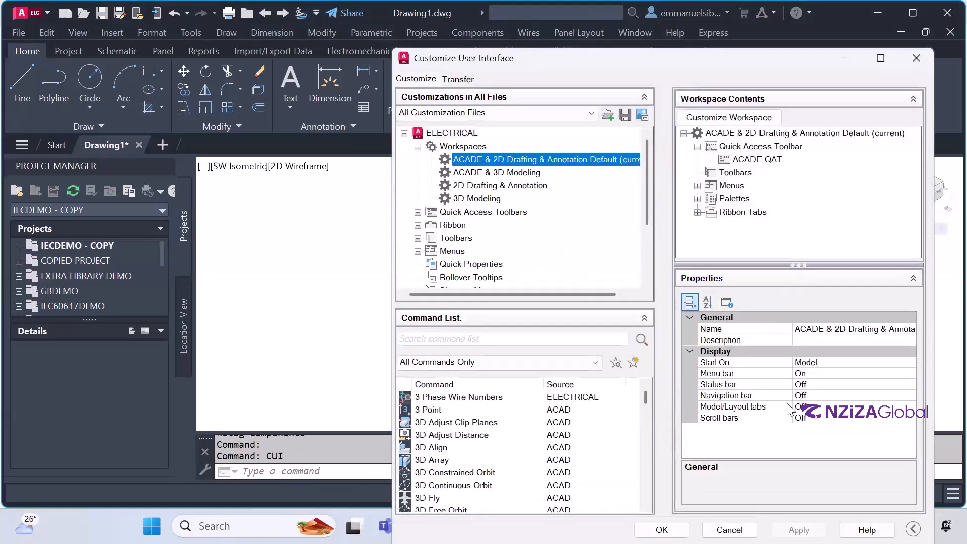
{"action": "left_click", "coordinate": [911, 385]}
{"action": "left_click", "coordinate": [909, 384]}
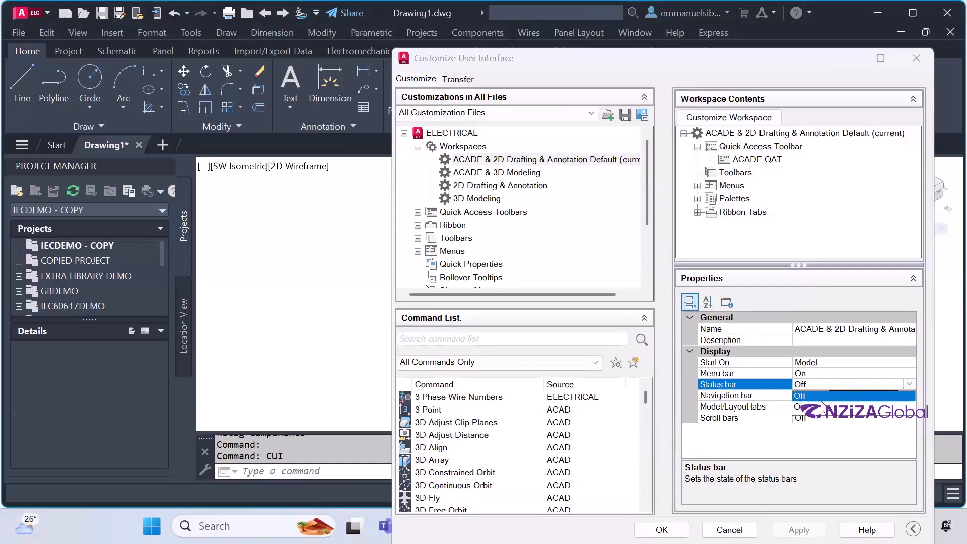
{"action": "left_click", "coordinate": [824, 407]}
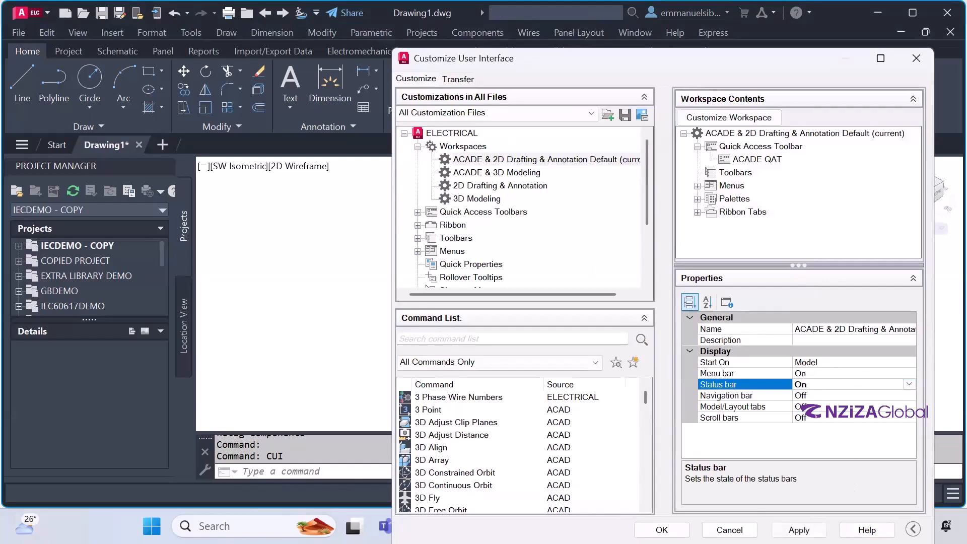
{"action": "left_click", "coordinate": [799, 530]}
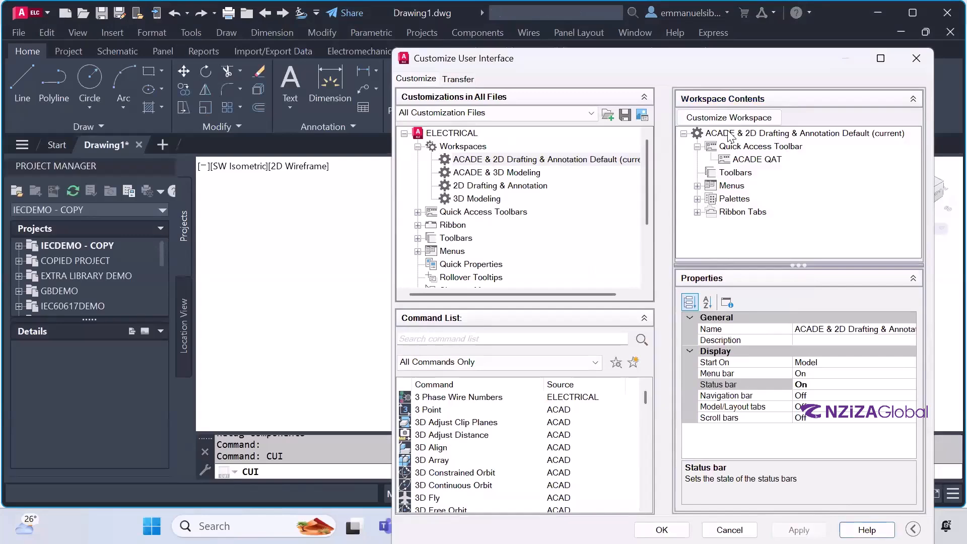
Step: Close the CUI editor, then switch LineWeight off and back on in the status bar customization list
{"action": "left_click", "coordinate": [662, 530]}
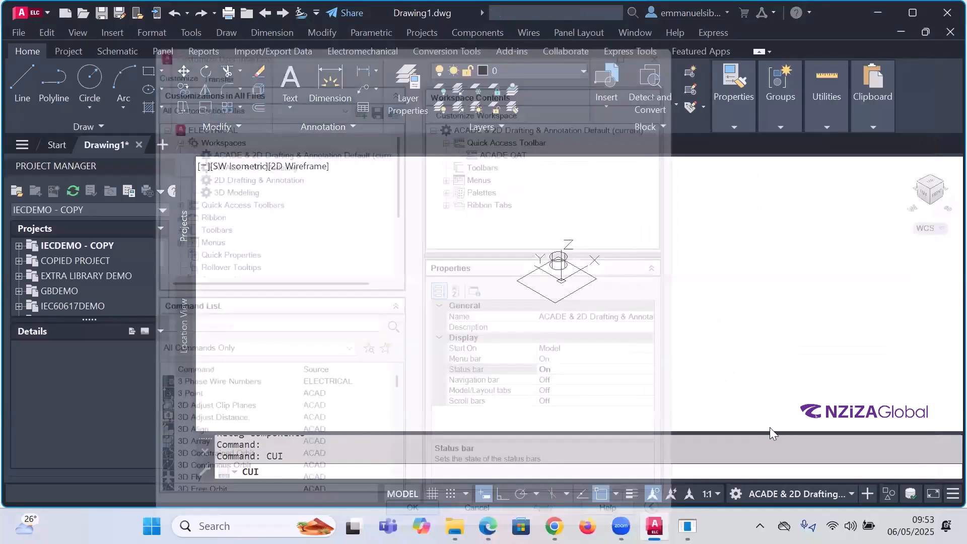
{"action": "left_click", "coordinate": [949, 495]}
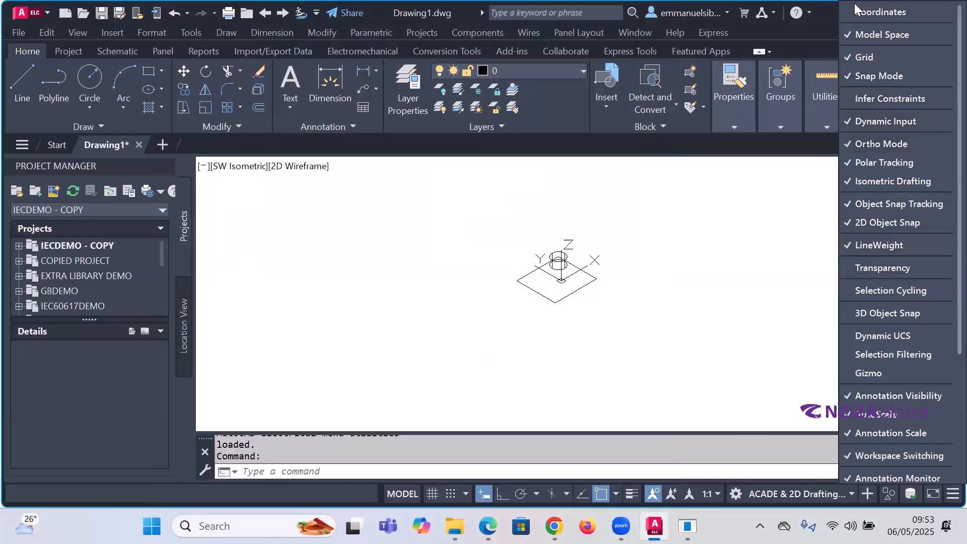
{"action": "left_click", "coordinate": [863, 247]}
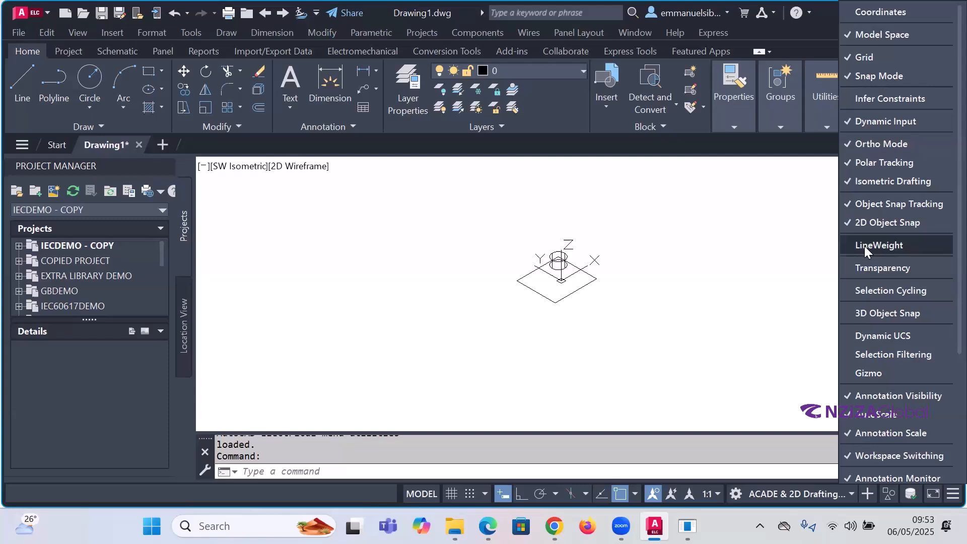
{"action": "left_click", "coordinate": [865, 245]}
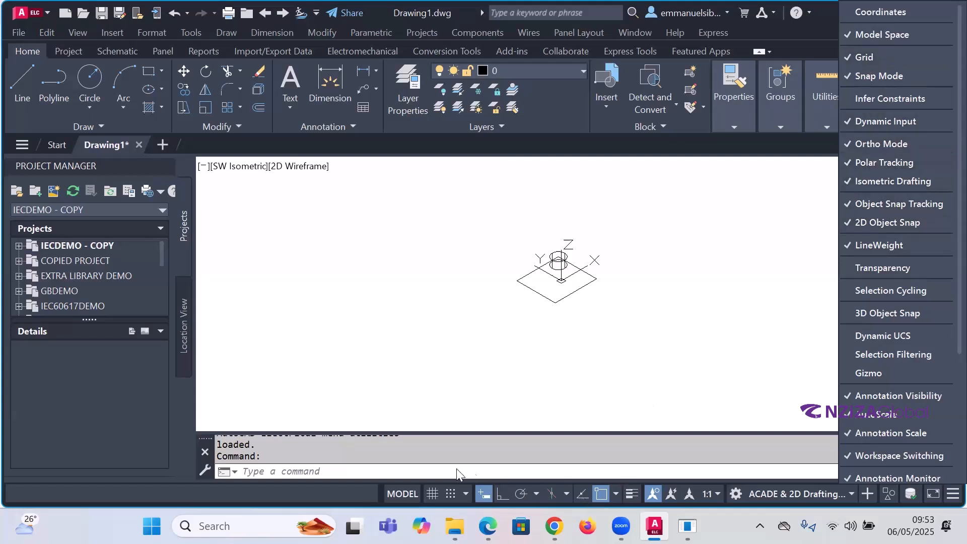
Step: Turn the lineweight display on and back off
{"action": "left_click", "coordinate": [631, 494]}
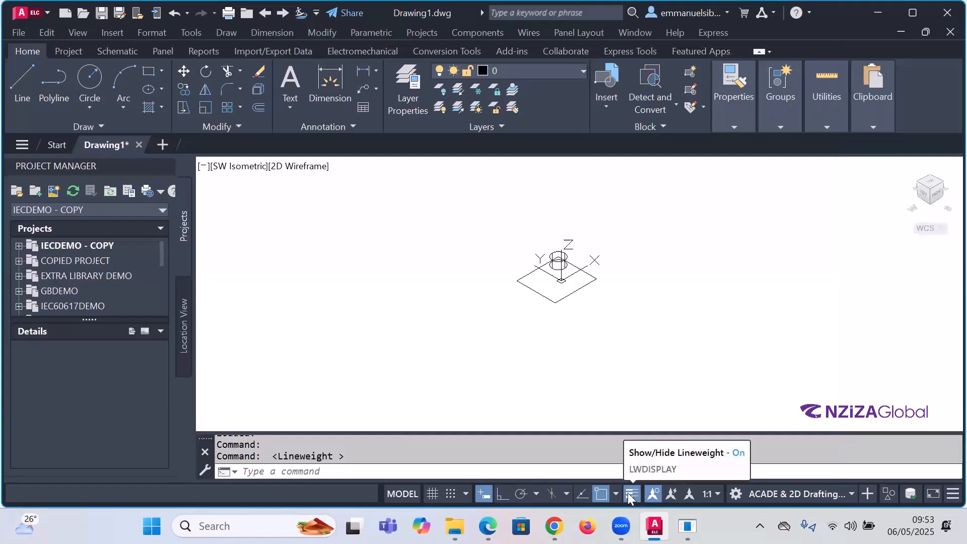
{"action": "left_click", "coordinate": [631, 493]}
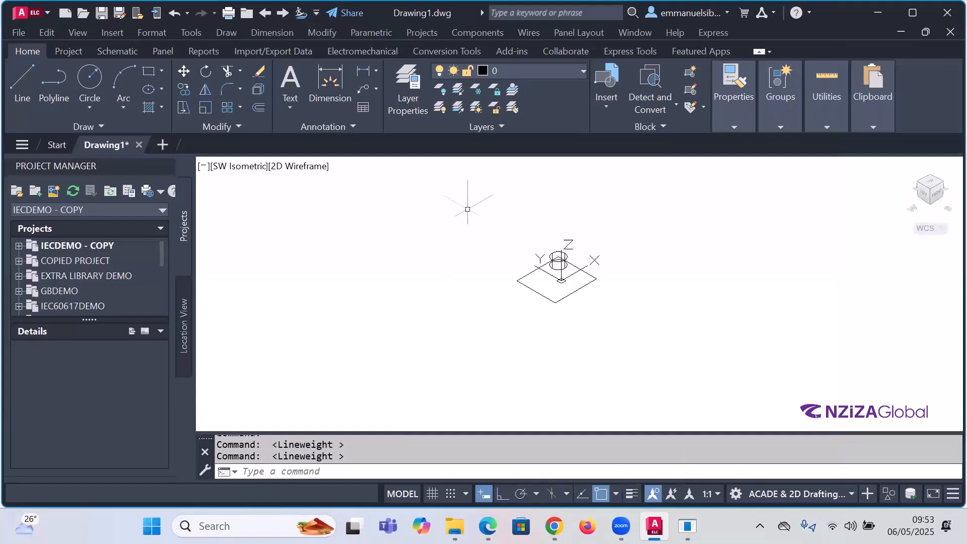
Step: Switch to the Top view and erase the rectangle and the circular object at its corner
{"action": "scroll", "coordinate": [443, 247], "scroll_direction": "down", "scroll_amount": 2}
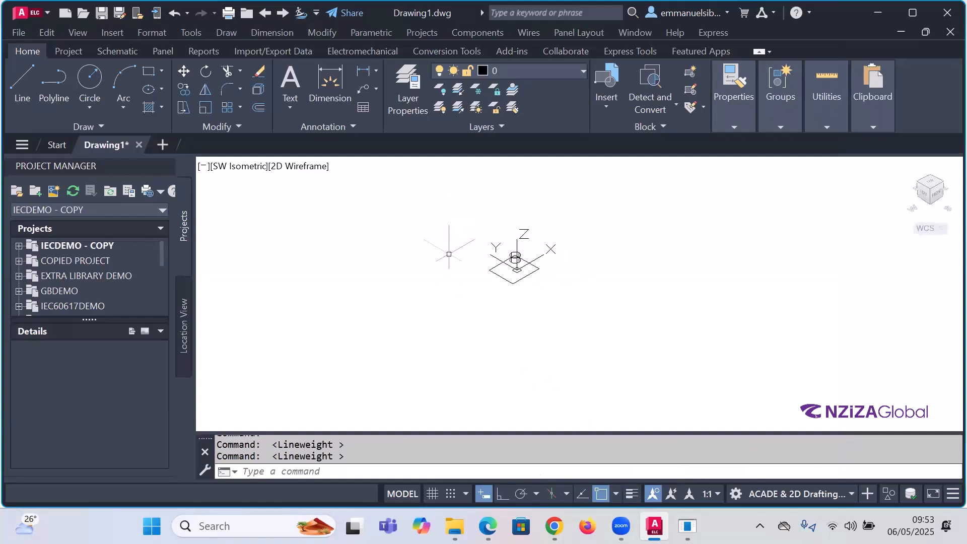
{"action": "left_click", "coordinate": [931, 184]}
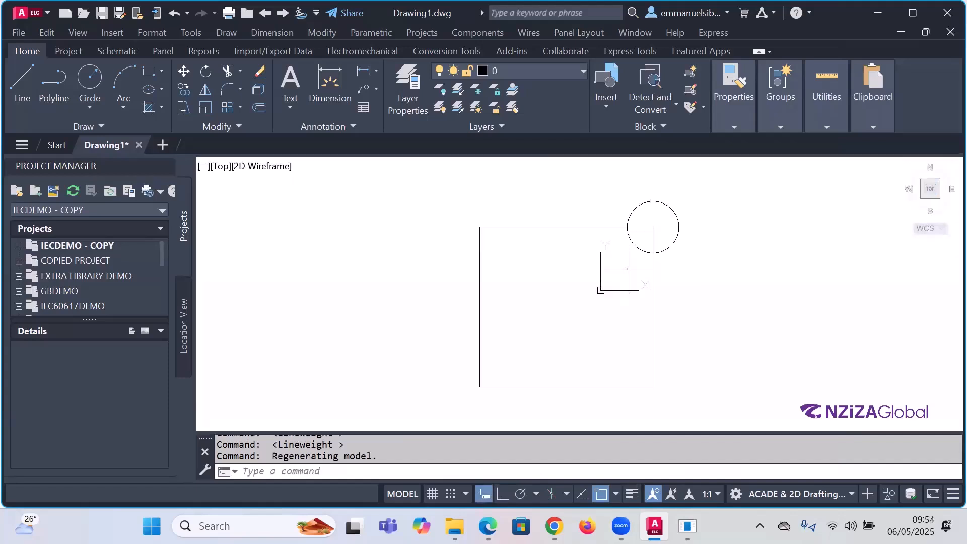
{"action": "left_click", "coordinate": [733, 347]}
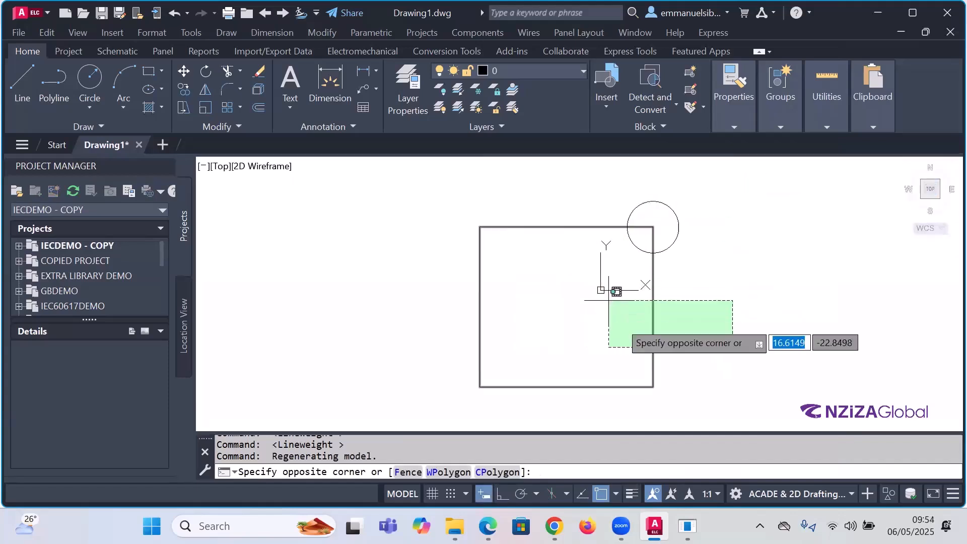
{"action": "left_click", "coordinate": [527, 203]}
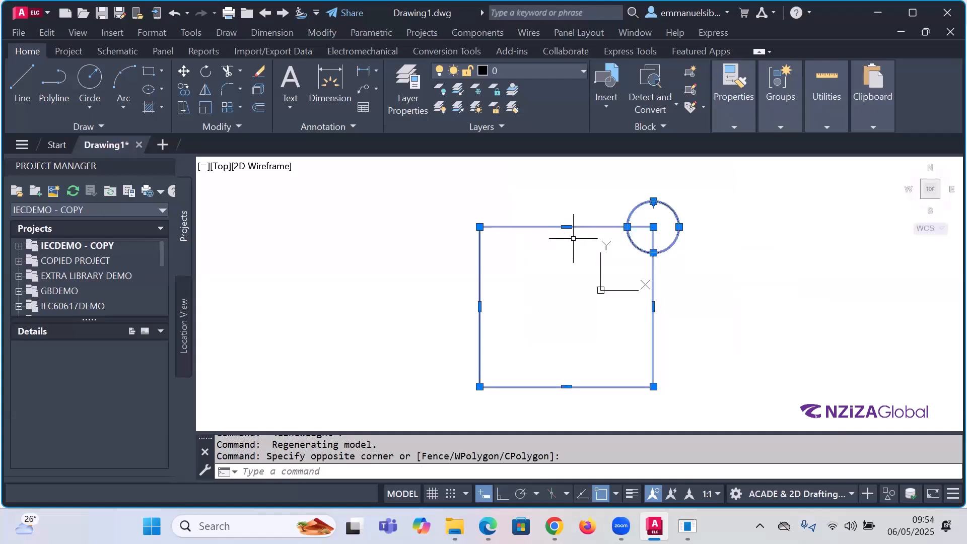
{"action": "key", "text": "Delete"}
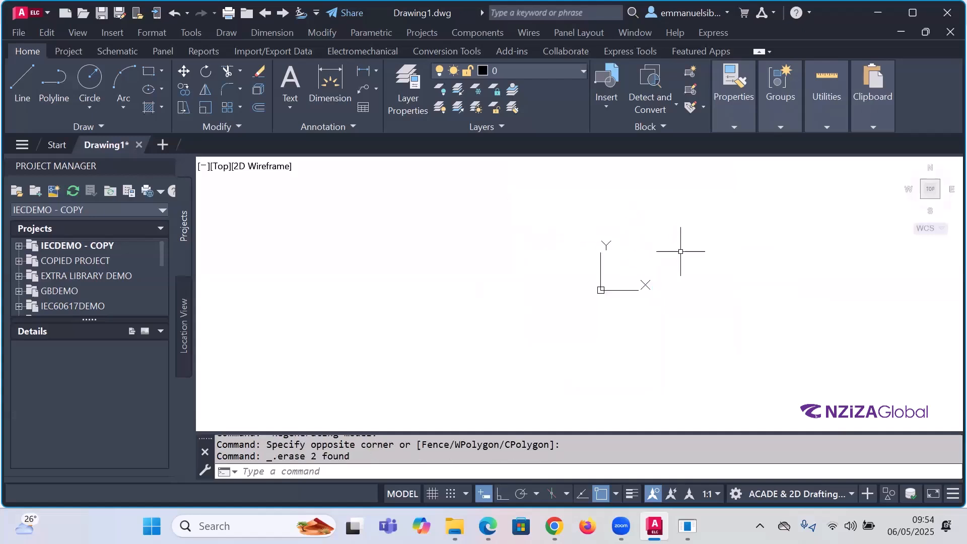
Step: Draw a horizontal line about 309 units long to the left of the origin, with Ortho mode on
{"action": "left_click", "coordinate": [22, 82]}
{"action": "left_click", "coordinate": [345, 289]}
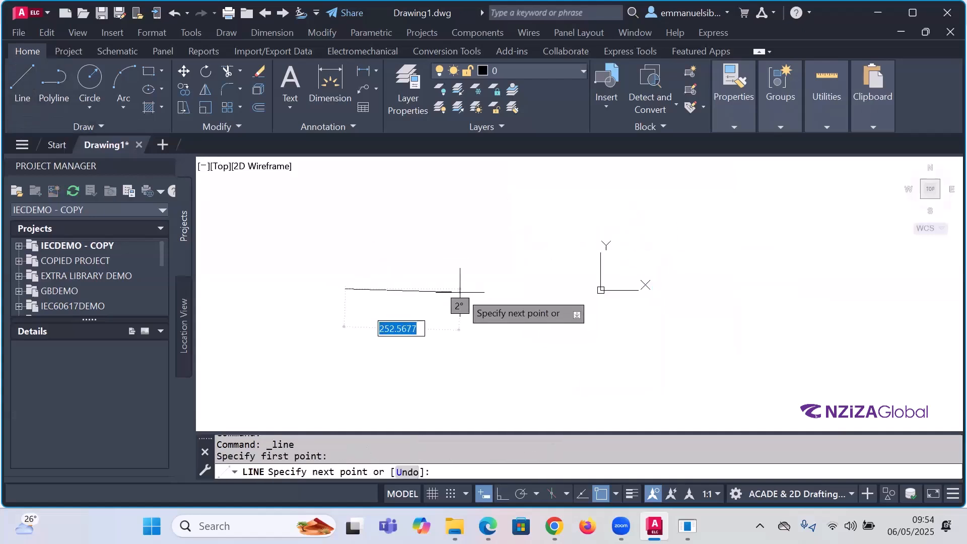
{"action": "key", "text": "F8"}
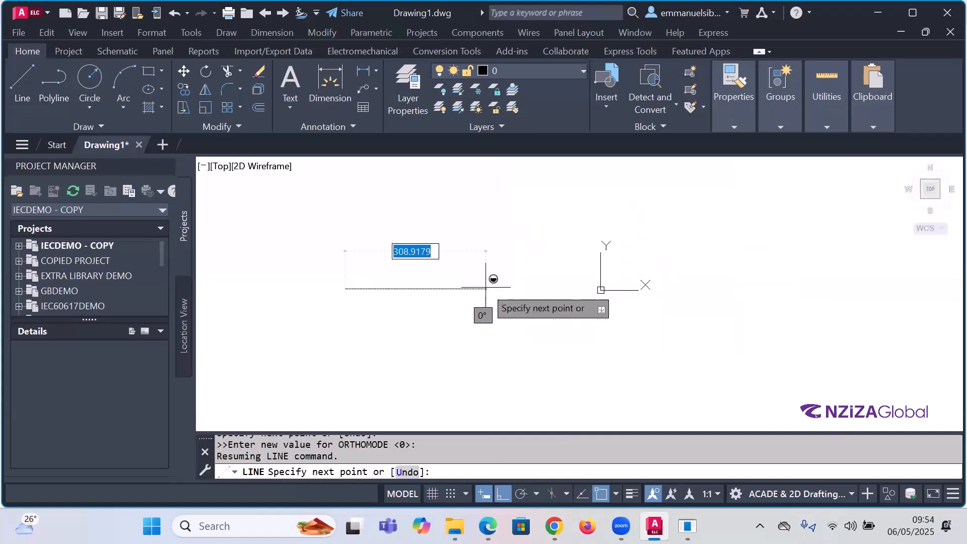
{"action": "left_click", "coordinate": [486, 289]}
{"action": "key", "text": "Escape"}
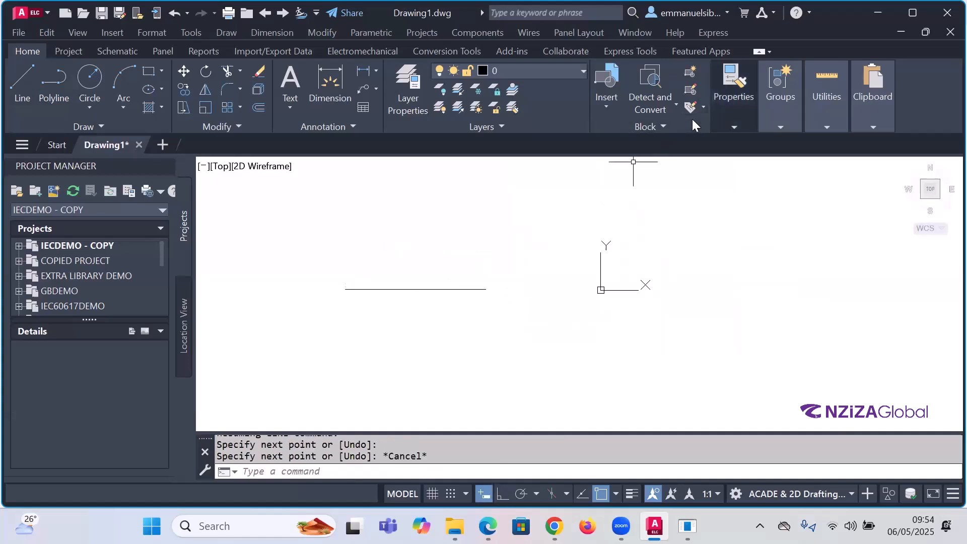
Step: Select the line, view its color, lineweight and linetype properties, and clear the selection
{"action": "mouse_move", "coordinate": [732, 125]}
{"action": "left_click", "coordinate": [508, 320]}
{"action": "left_click", "coordinate": [411, 248]}
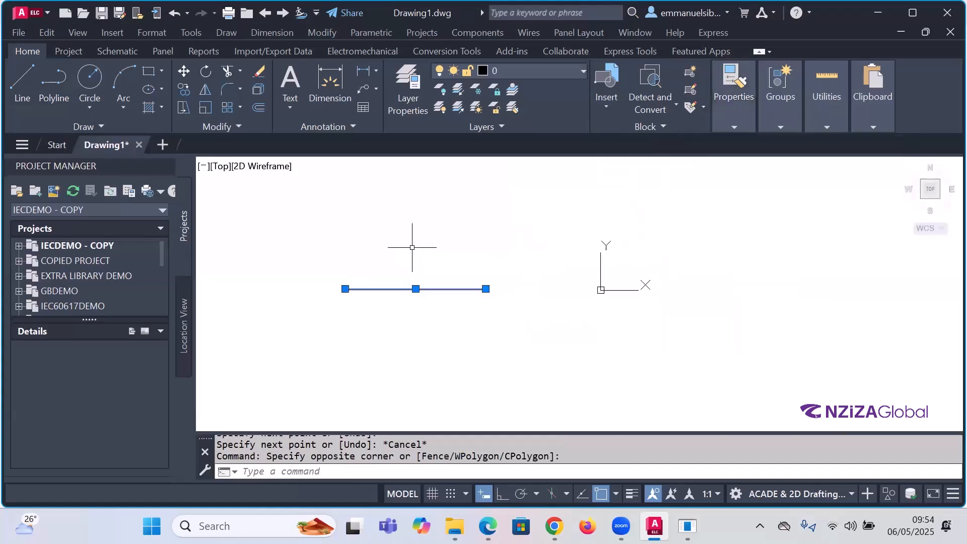
{"action": "mouse_move", "coordinate": [739, 122]}
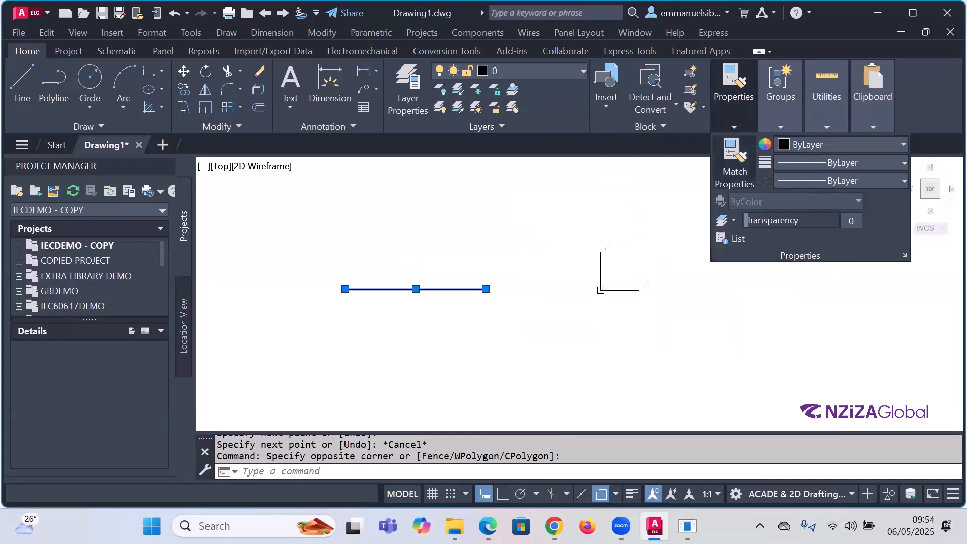
{"action": "key", "text": "Escape"}
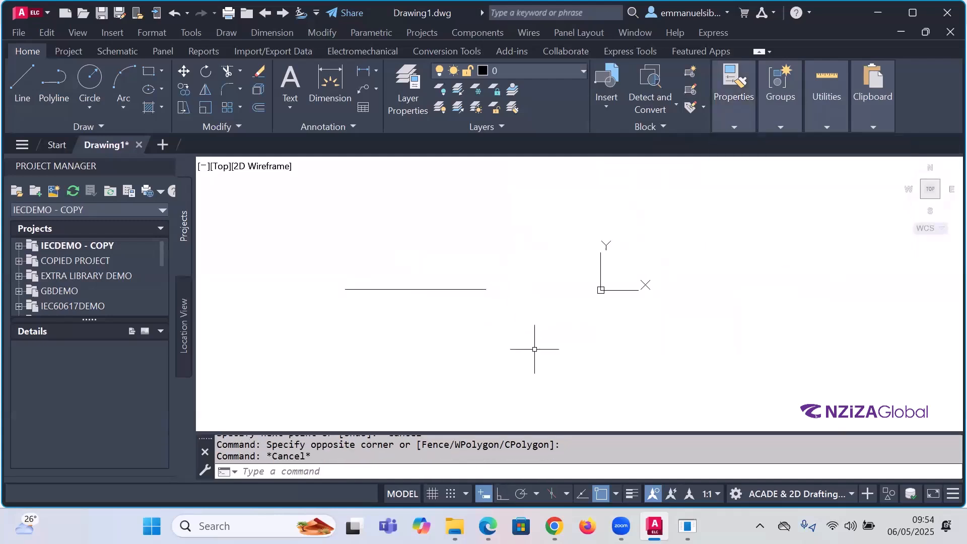
Step: Turn on the lineweight display and set the current lineweight to 0.50 mm
{"action": "left_click", "coordinate": [632, 494]}
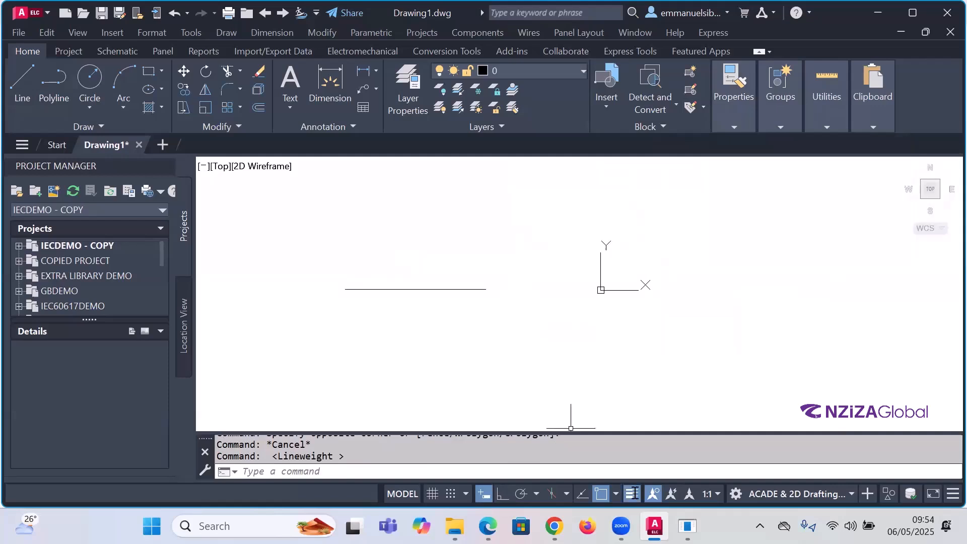
{"action": "left_click", "coordinate": [739, 123]}
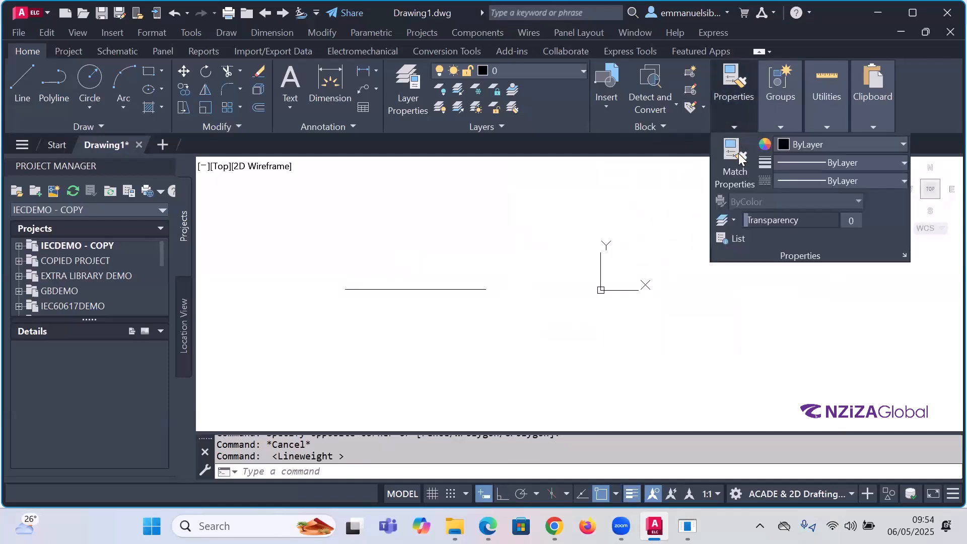
{"action": "left_click", "coordinate": [822, 162]}
{"action": "scroll", "coordinate": [826, 268], "scroll_direction": "down", "scroll_amount": 3}
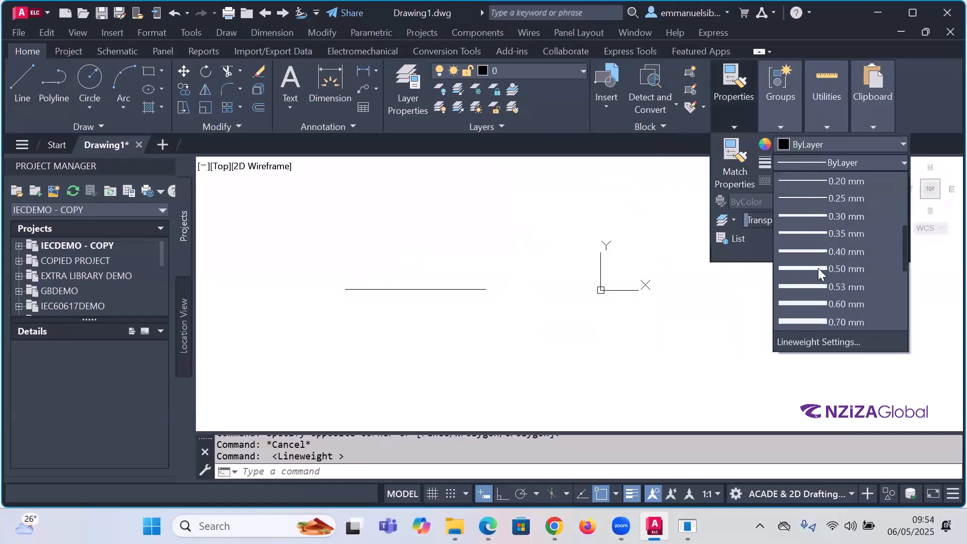
{"action": "left_click", "coordinate": [819, 269]}
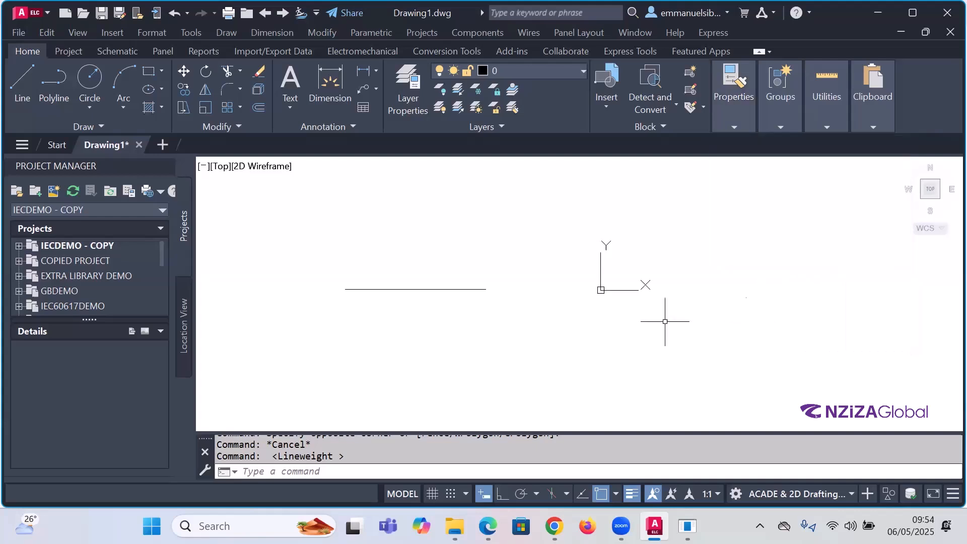
Step: Draw a second, slightly longer horizontal line below the thin one, with Ortho mode on
{"action": "left_click", "coordinate": [21, 80]}
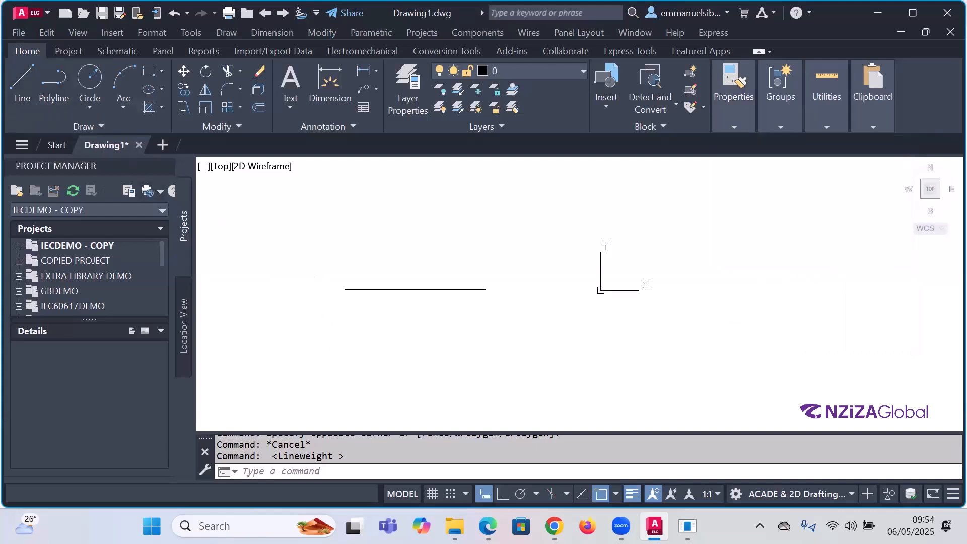
{"action": "left_click", "coordinate": [311, 351]}
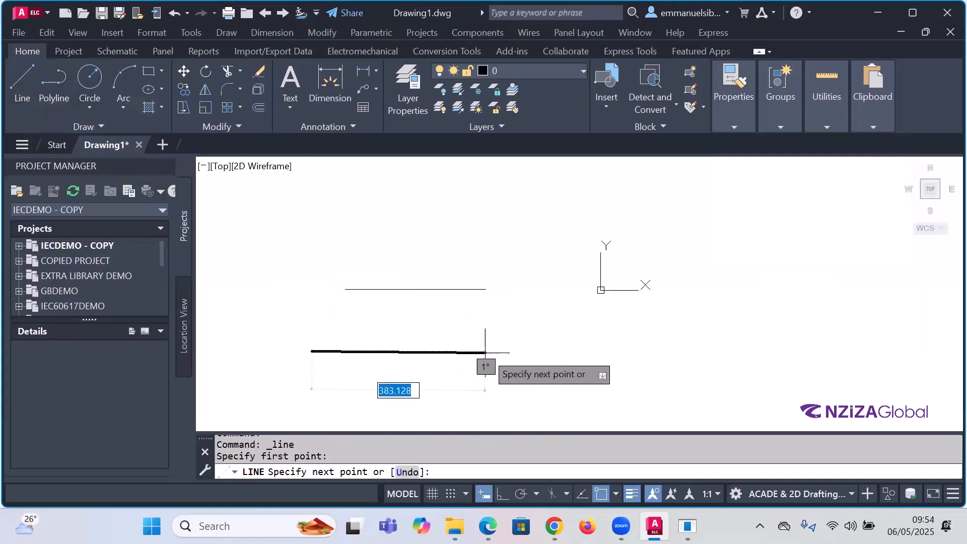
{"action": "left_click", "coordinate": [502, 494]}
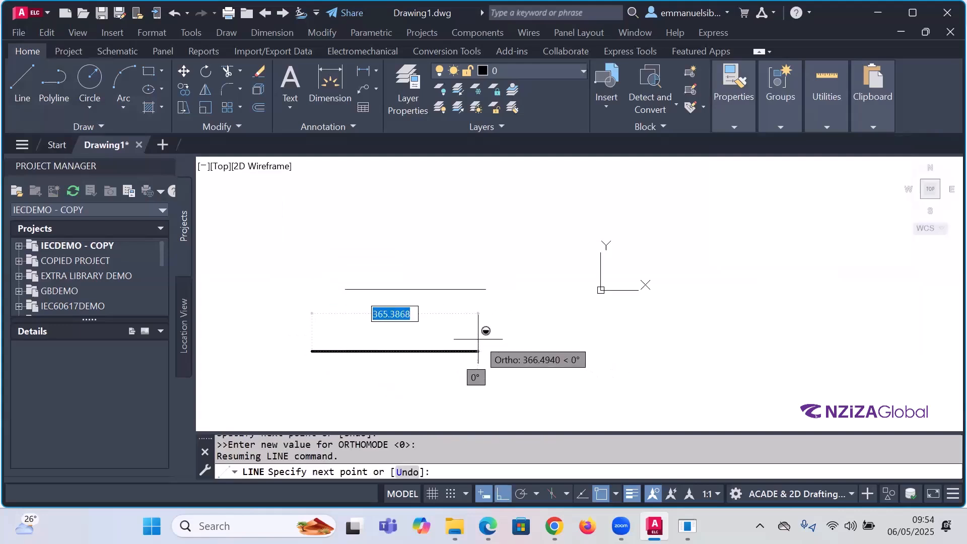
{"action": "left_click", "coordinate": [504, 351]}
{"action": "key", "text": "Escape"}
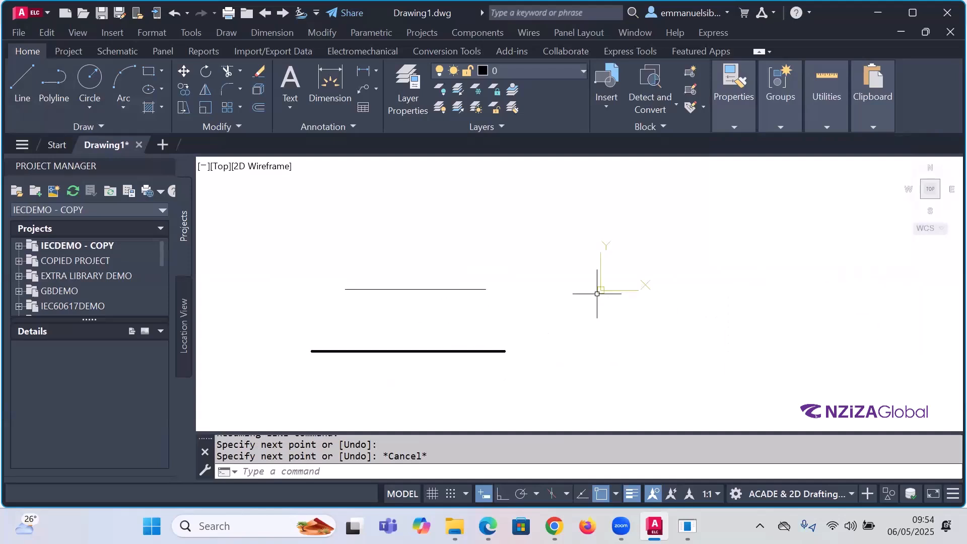
Step: Load all available linetypes from acadiso.lin through the Linetype Manager and confirm
{"action": "scroll", "coordinate": [558, 306], "scroll_direction": "down", "scroll_amount": 2}
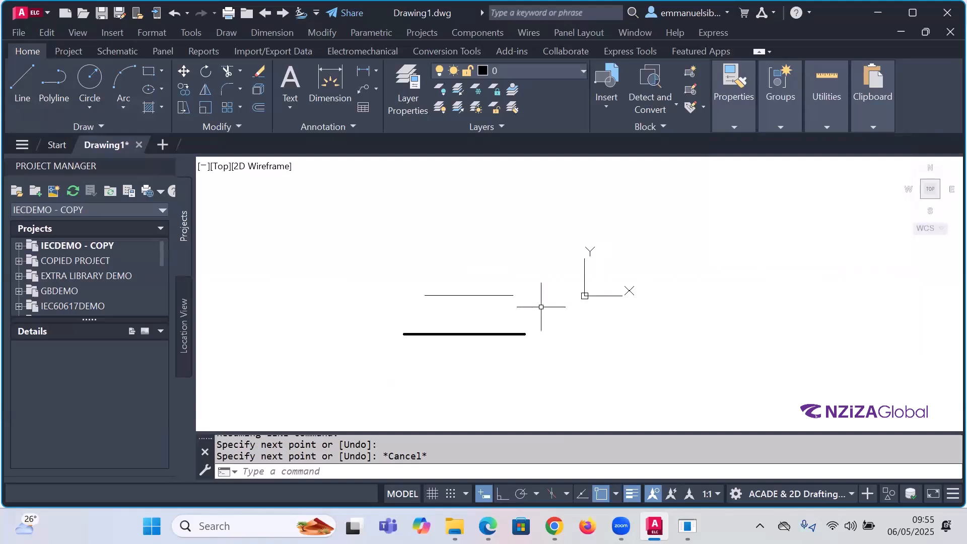
{"action": "left_click", "coordinate": [731, 126]}
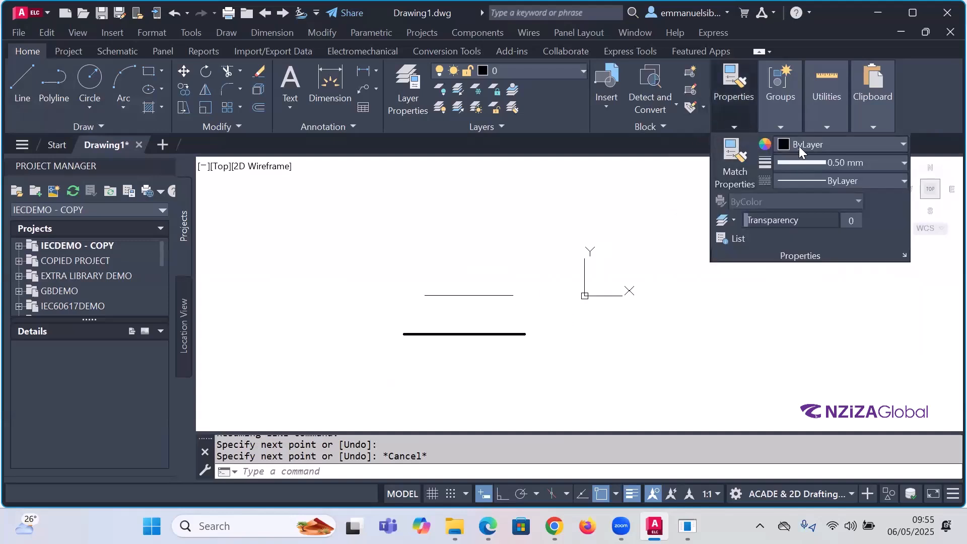
{"action": "left_click", "coordinate": [819, 180]}
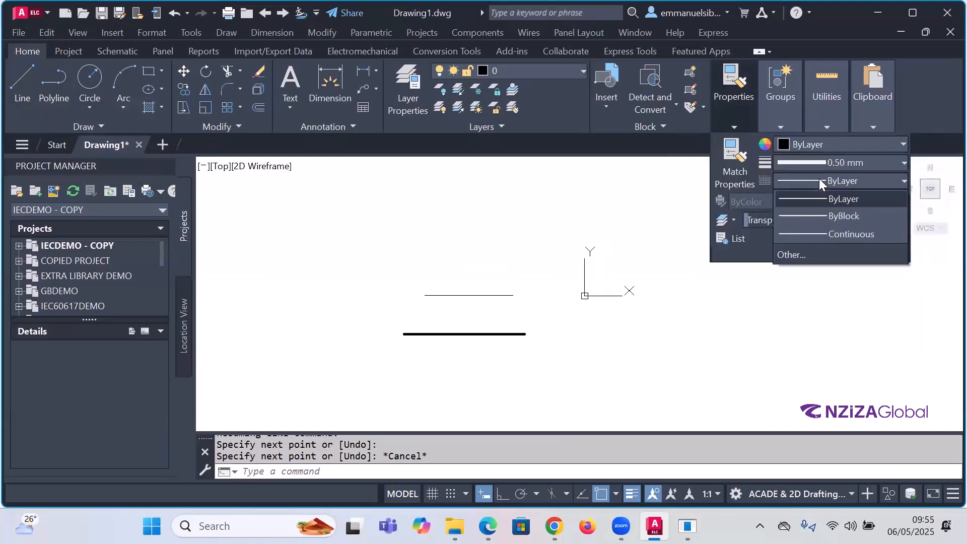
{"action": "left_click", "coordinate": [791, 255]}
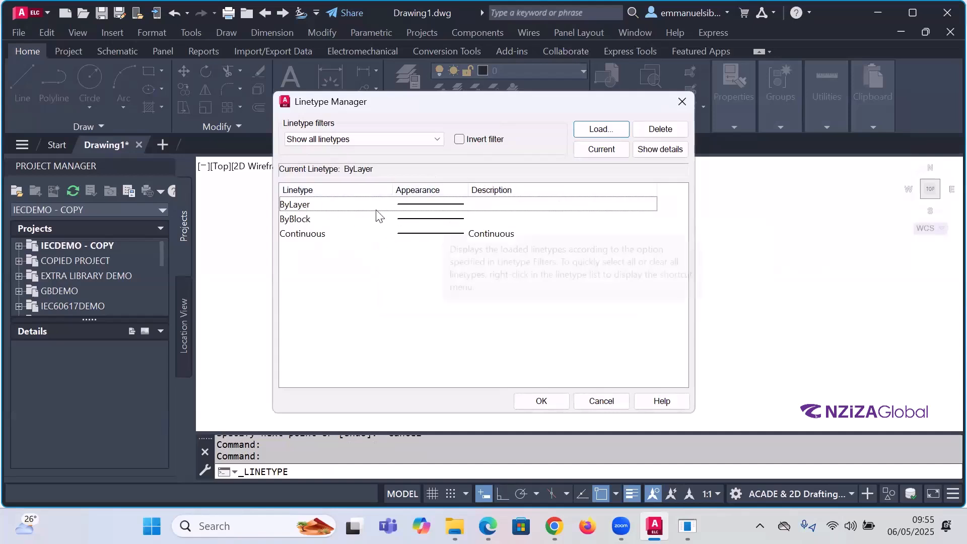
{"action": "left_click", "coordinate": [602, 130]}
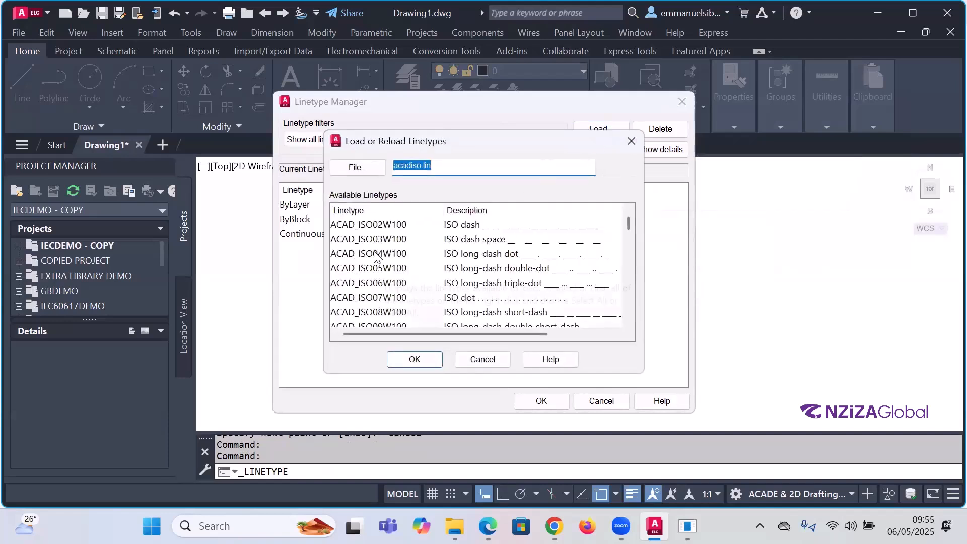
{"action": "left_click", "coordinate": [375, 255]}
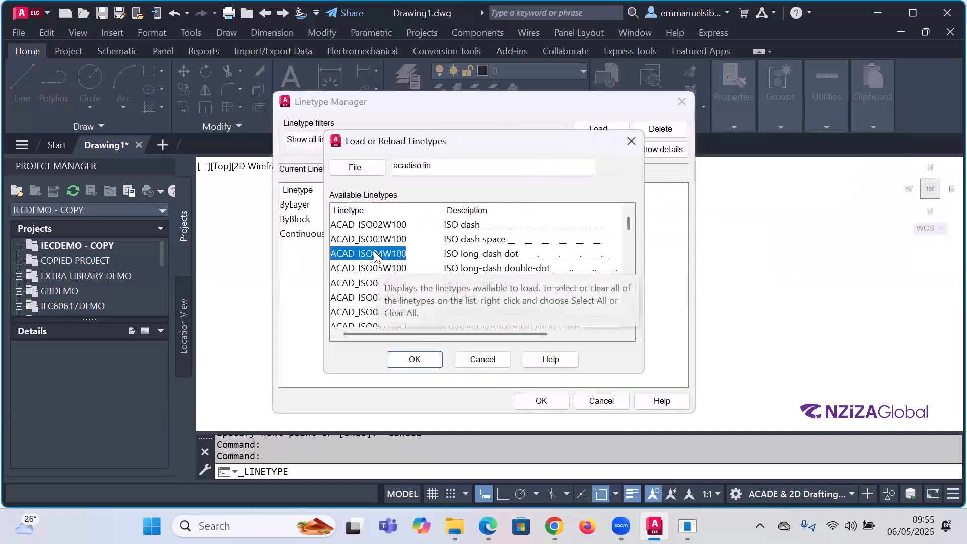
{"action": "key", "text": "ctrl+a"}
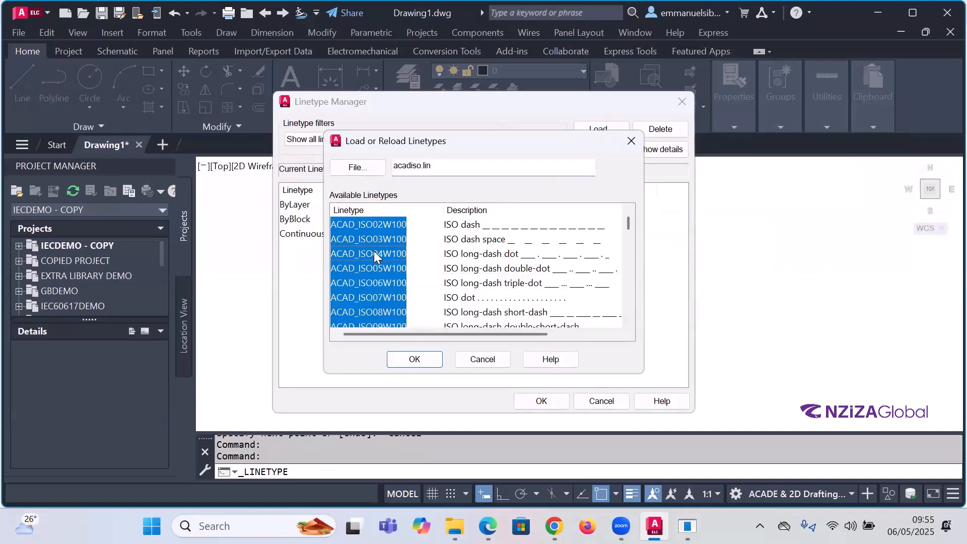
{"action": "left_click", "coordinate": [414, 360]}
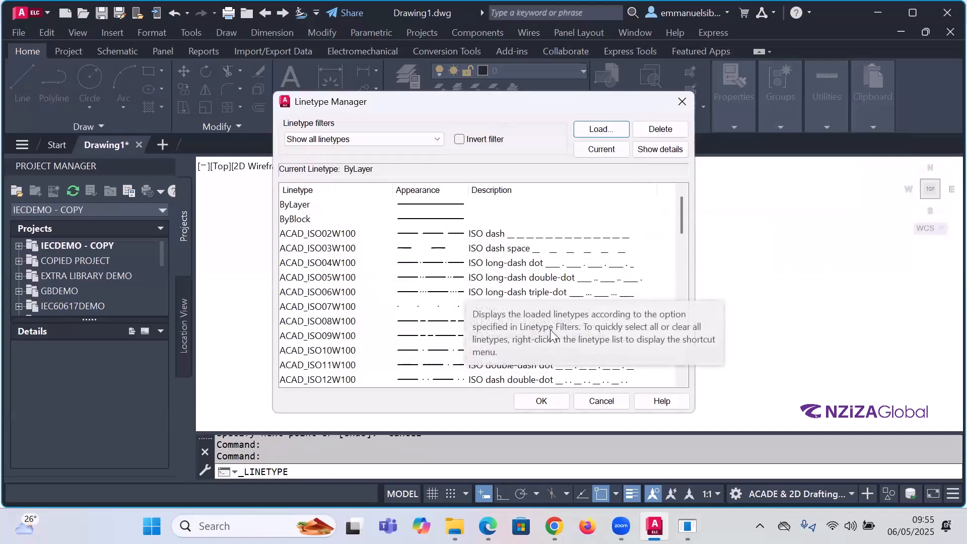
{"action": "left_click", "coordinate": [543, 401]}
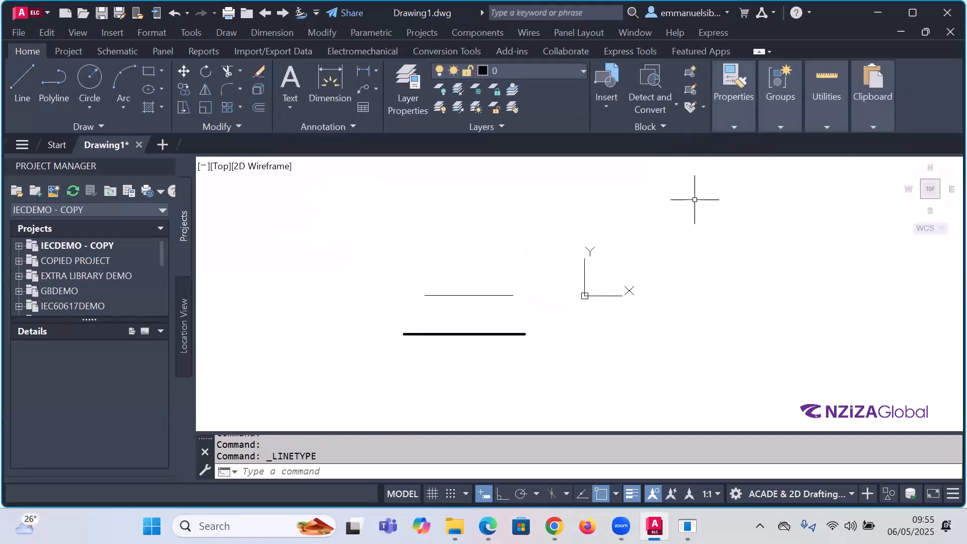
{"action": "left_click", "coordinate": [735, 127]}
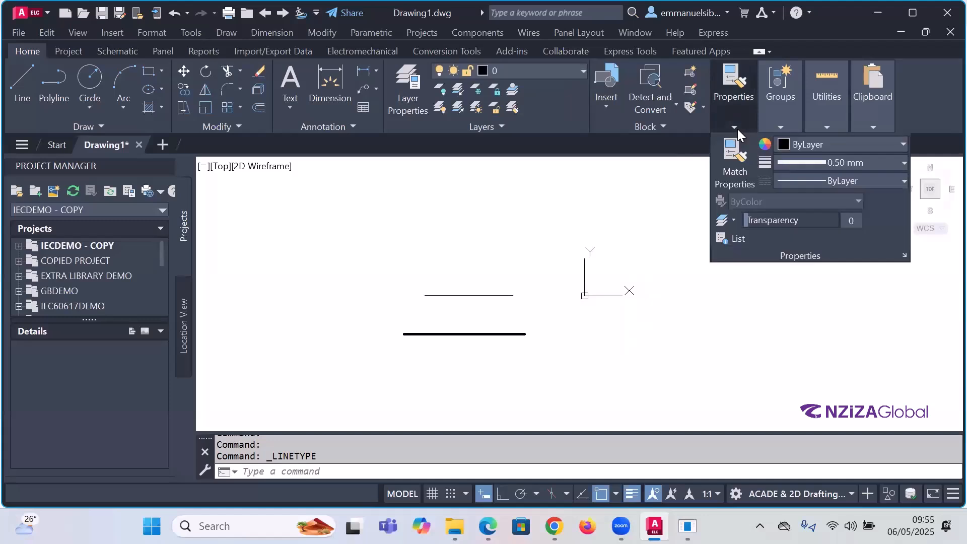
{"action": "key", "text": "Escape"}
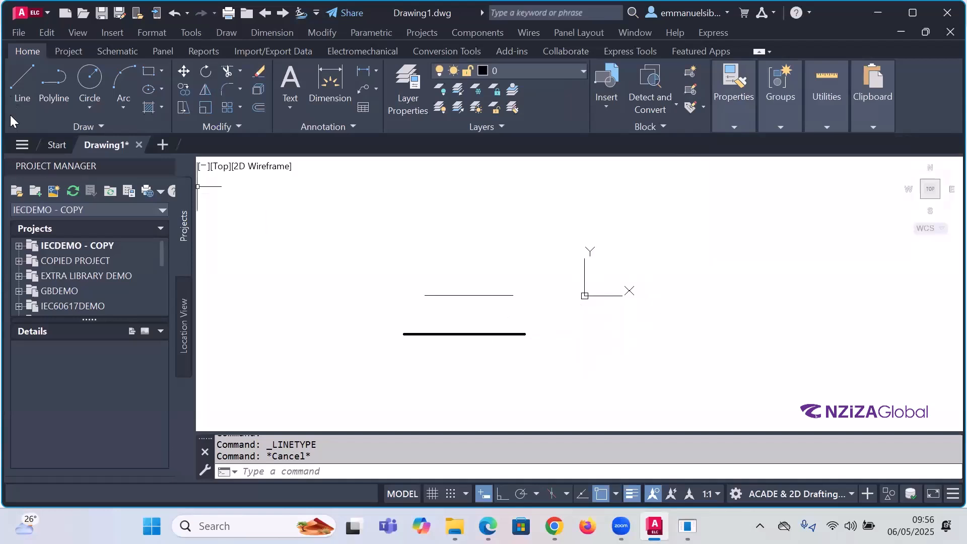
{"action": "left_click", "coordinate": [11, 35]}
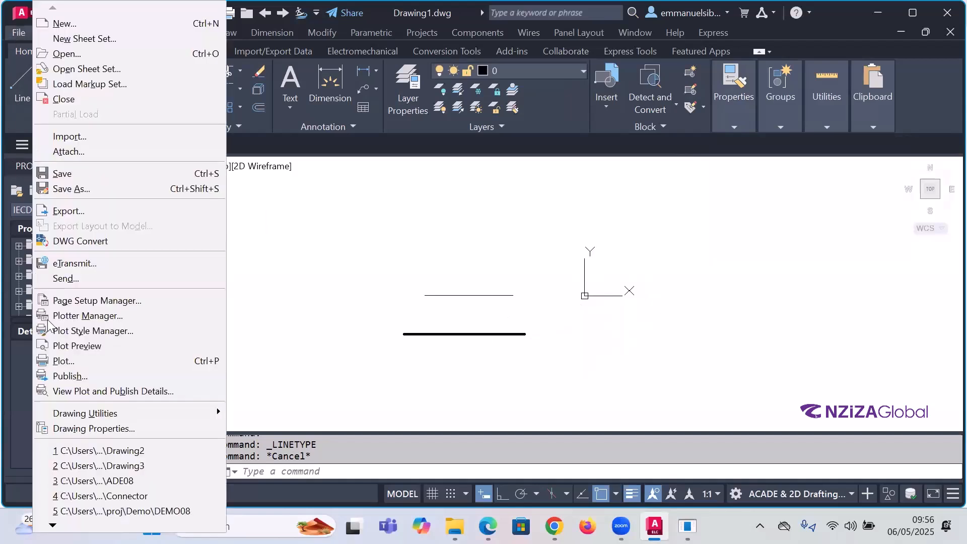
{"action": "left_click", "coordinate": [22, 35]}
{"action": "left_click", "coordinate": [21, 35]}
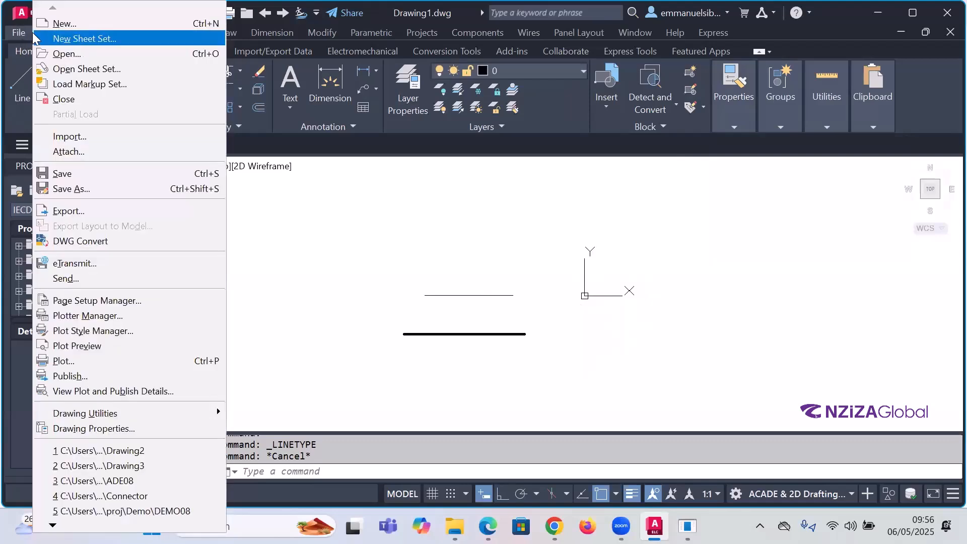
Step: Turn on the display of the Layout and Model tabs in the Options display settings and confirm
{"action": "left_click", "coordinate": [16, 12]}
{"action": "left_click", "coordinate": [16, 12]}
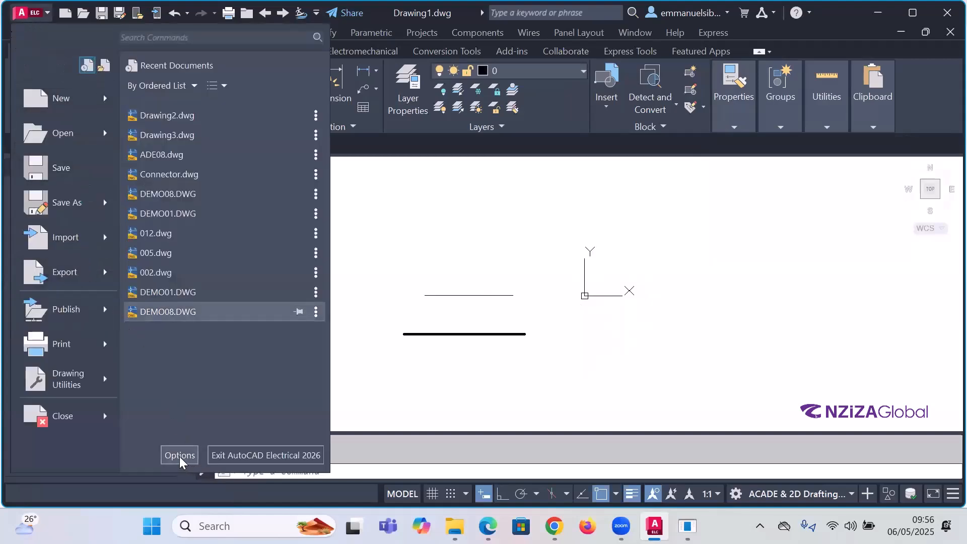
{"action": "left_click", "coordinate": [181, 456]}
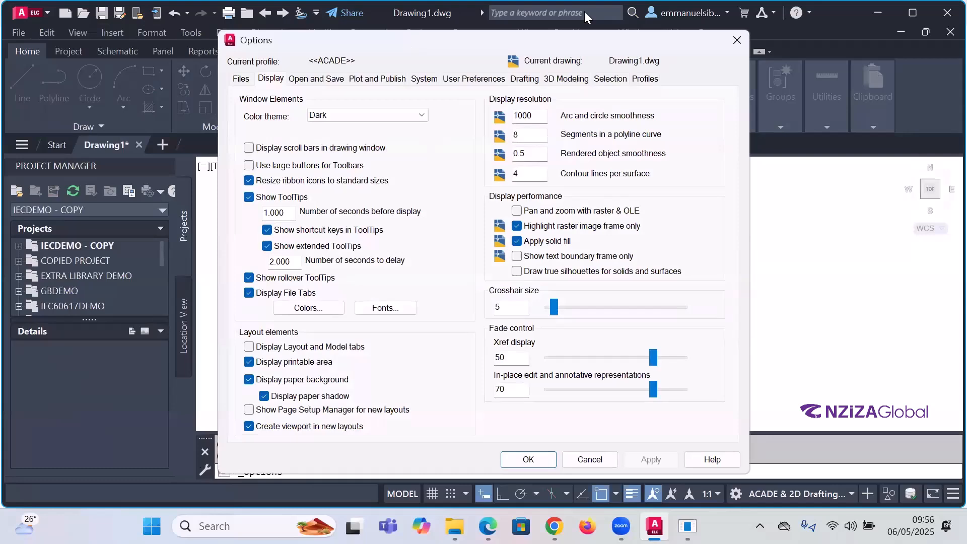
{"action": "left_click_drag", "start_coordinate": [584, 40], "coordinate": [625, 16]}
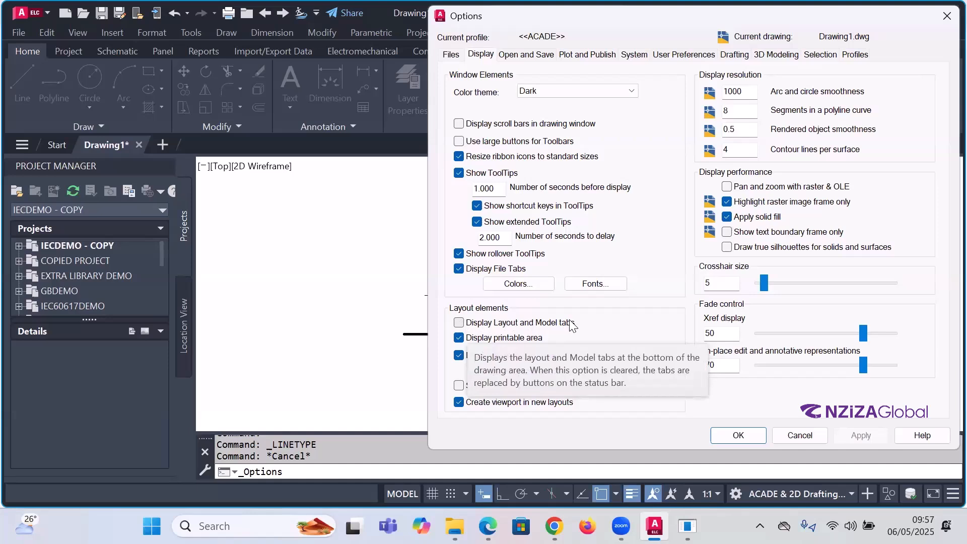
{"action": "left_click", "coordinate": [460, 323]}
{"action": "left_click", "coordinate": [861, 436]}
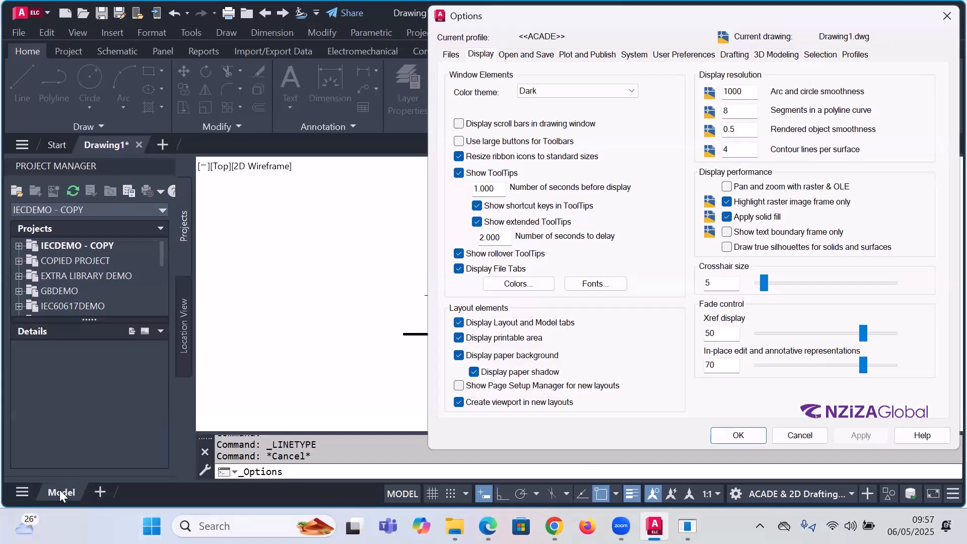
{"action": "left_click", "coordinate": [737, 435]}
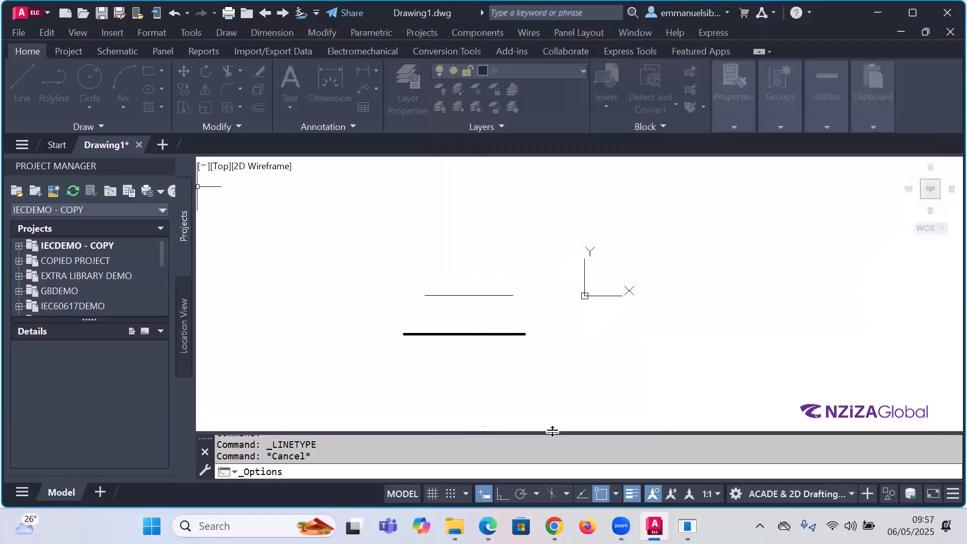
{"action": "mouse_move", "coordinate": [103, 493]}
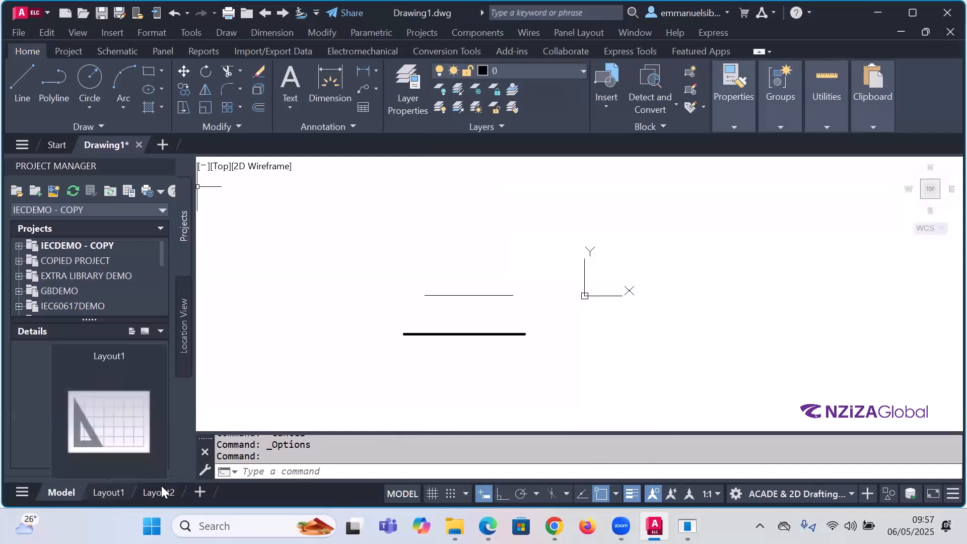
{"action": "mouse_move", "coordinate": [159, 492]}
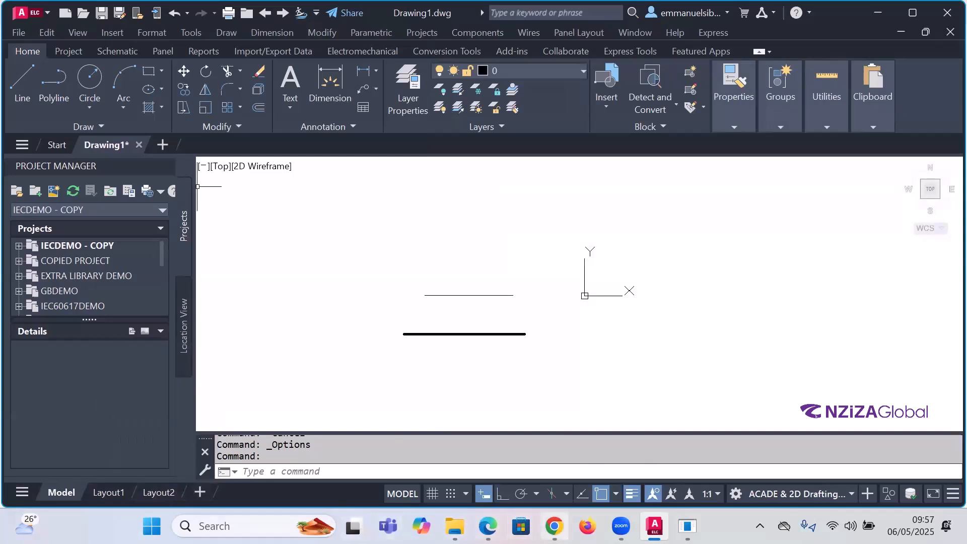
{"action": "mouse_move", "coordinate": [555, 525]}
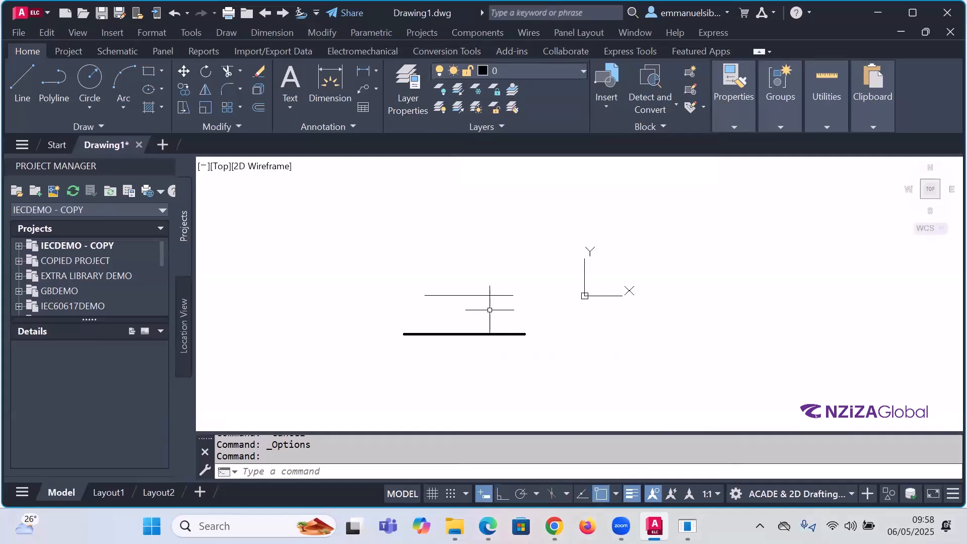
{"action": "left_click", "coordinate": [850, 526]}
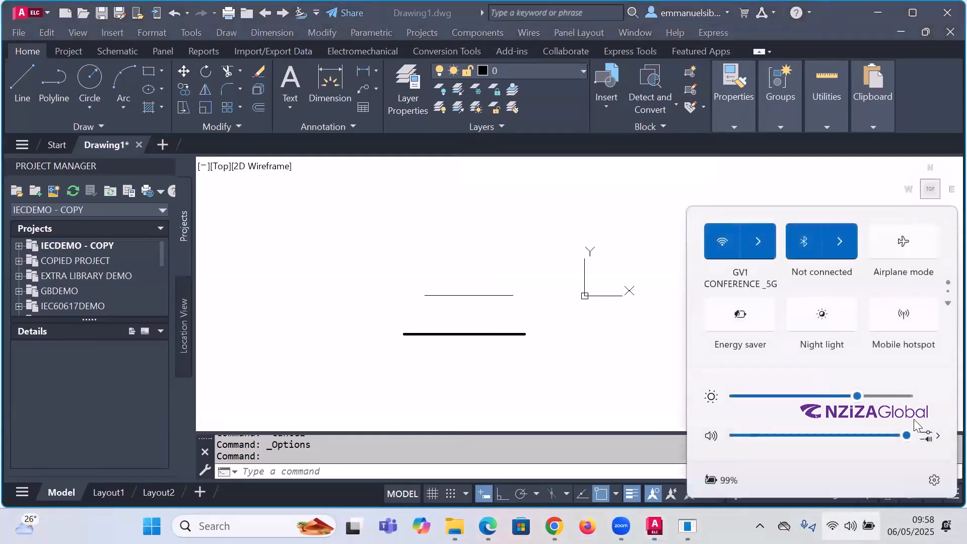
{"action": "left_click", "coordinate": [572, 340]}
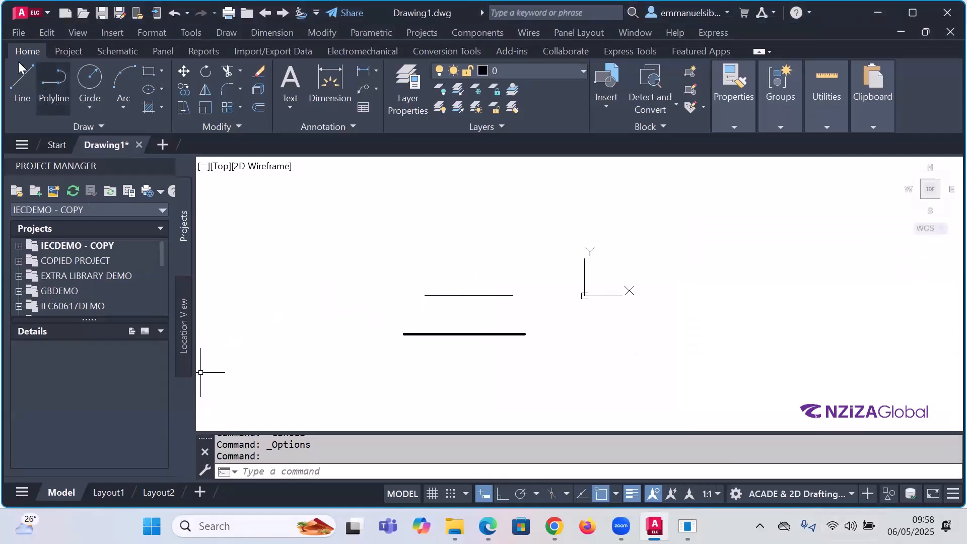
Step: Set the uniform background color of the 2D model space to White in the Options display settings and confirm
{"action": "left_click", "coordinate": [18, 29]}
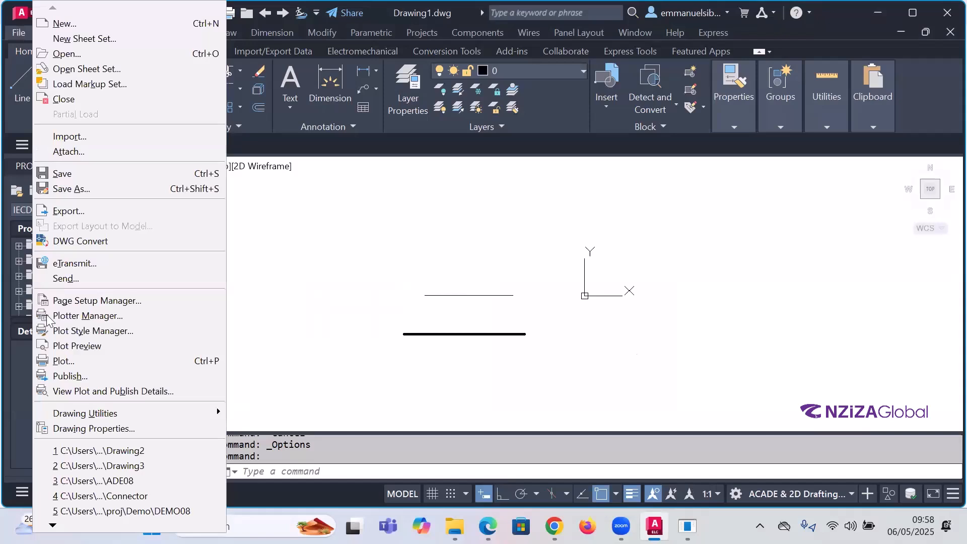
{"action": "left_click", "coordinate": [18, 10]}
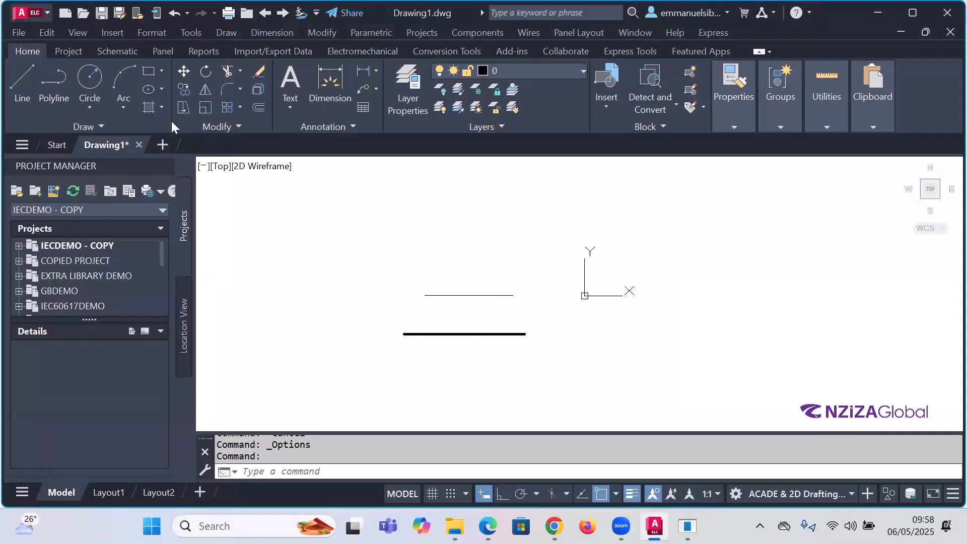
{"action": "left_click", "coordinate": [19, 11]}
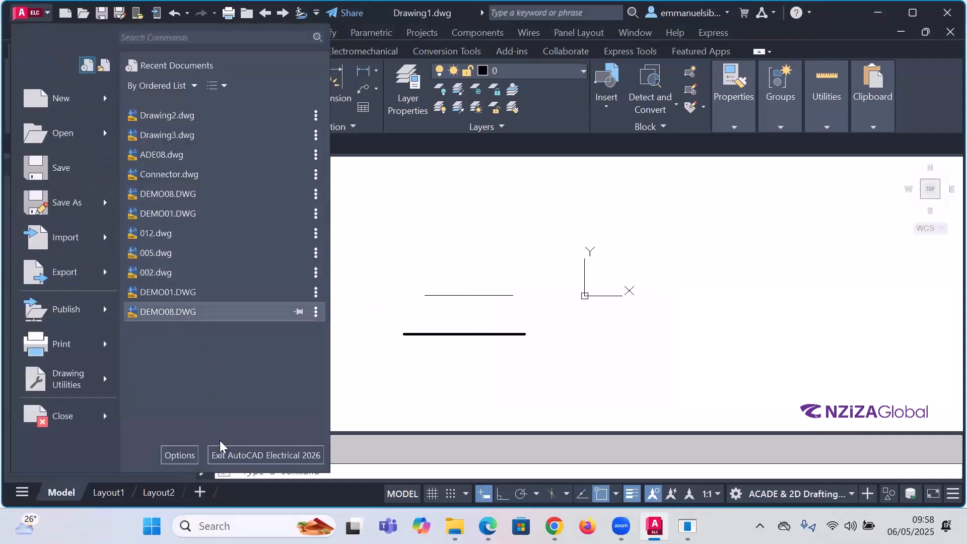
{"action": "left_click", "coordinate": [179, 455]}
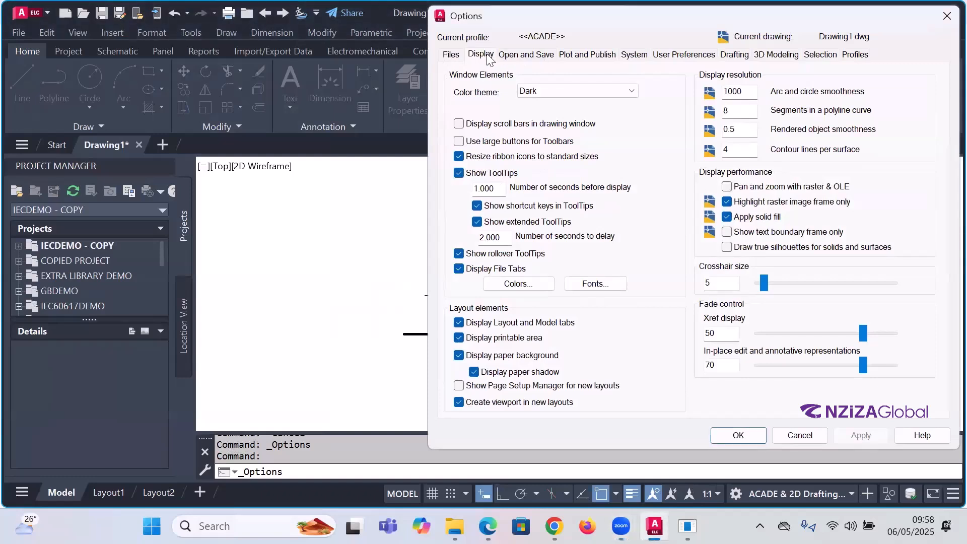
{"action": "left_click", "coordinate": [521, 287]}
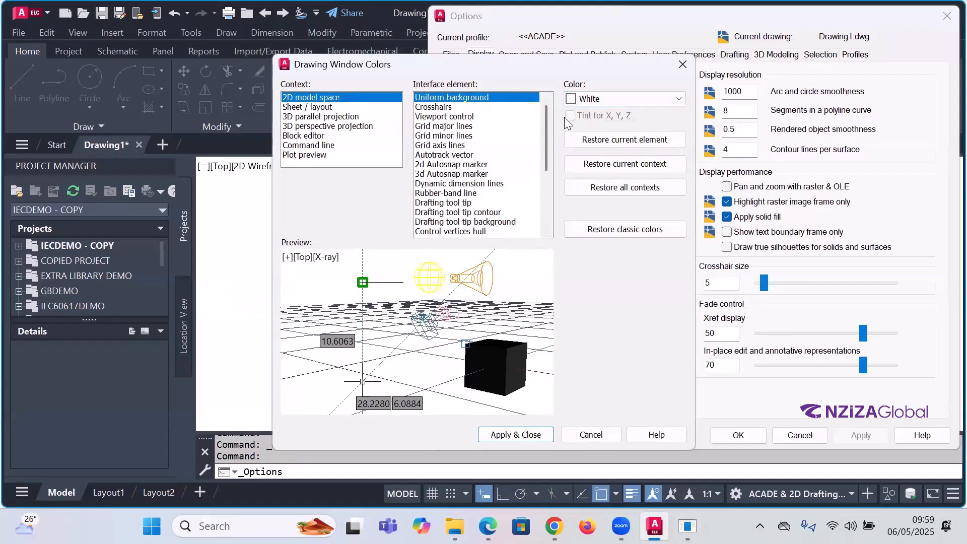
{"action": "left_click", "coordinate": [584, 99]}
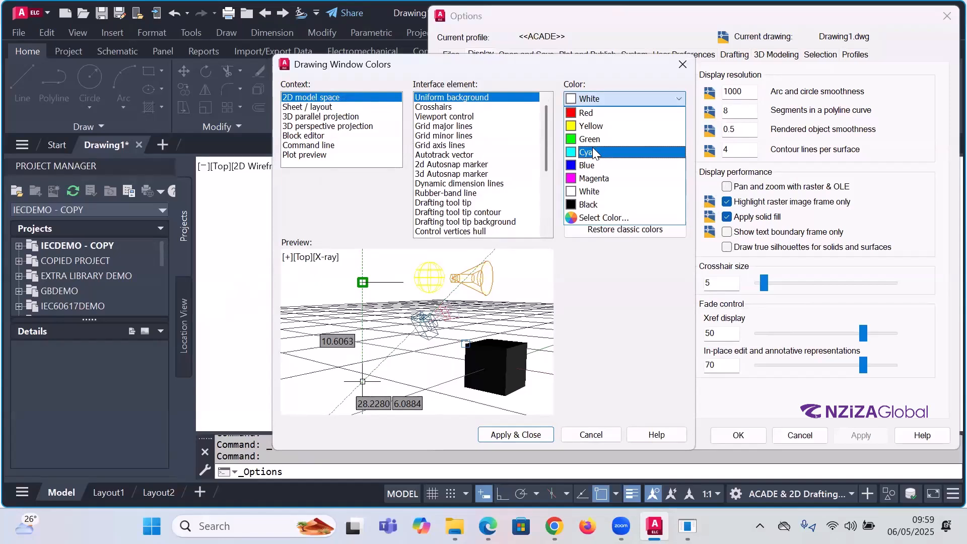
{"action": "left_click", "coordinate": [590, 192]}
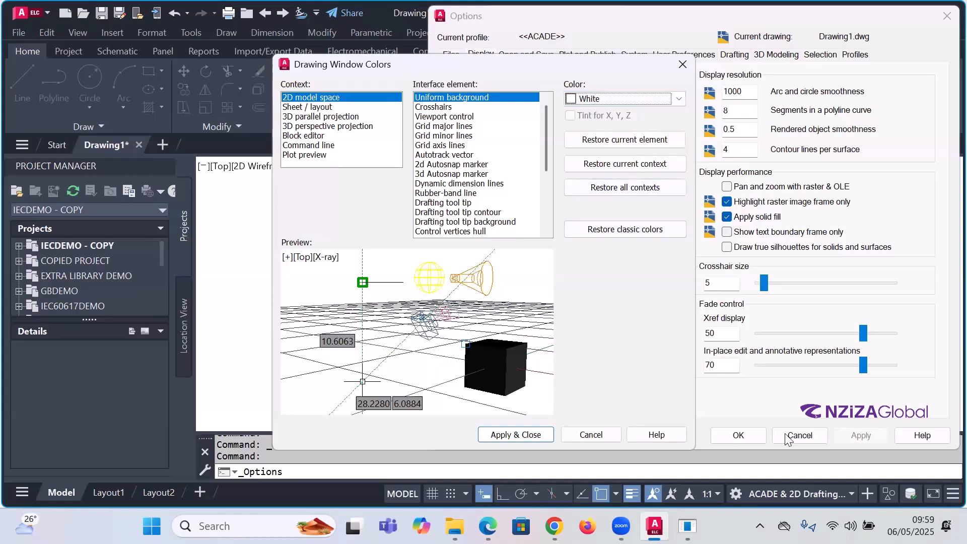
{"action": "left_click", "coordinate": [531, 434]}
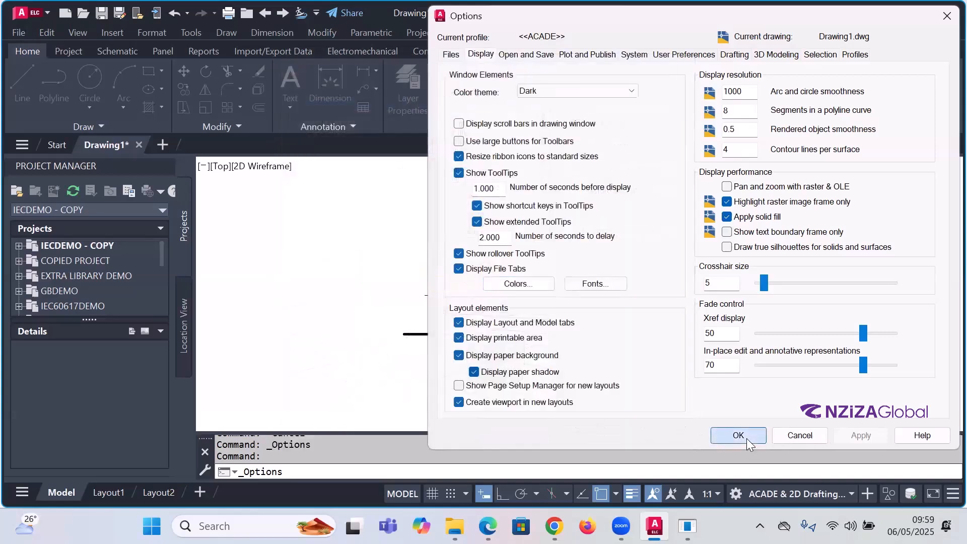
{"action": "left_click", "coordinate": [746, 438]}
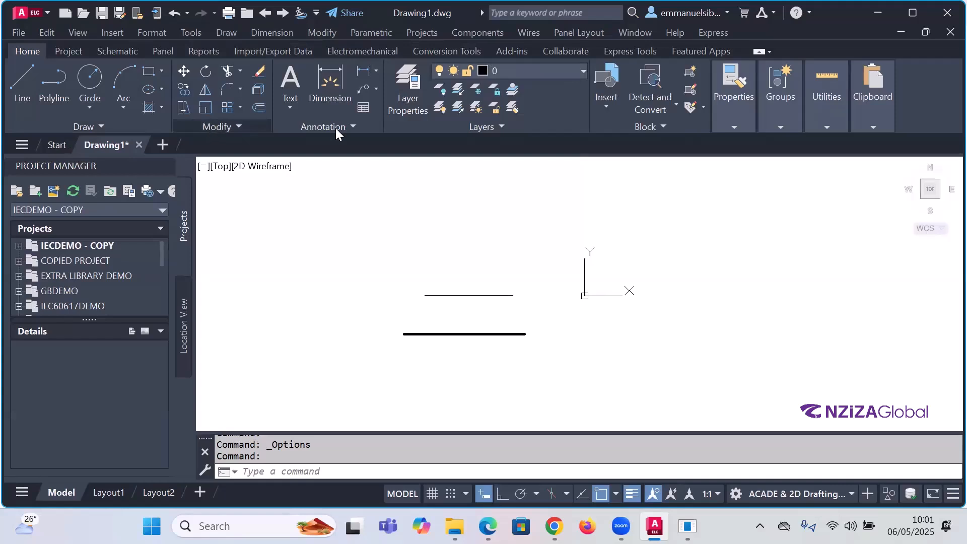
Step: Return to AutoCAD Electrical and display the project tools
{"action": "left_click", "coordinate": [68, 51]}
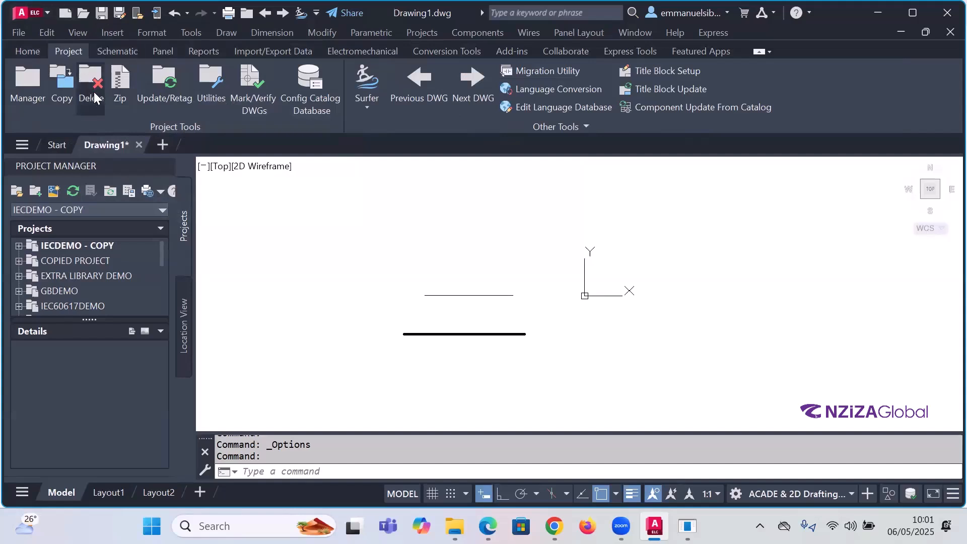
{"action": "left_click", "coordinate": [27, 49]}
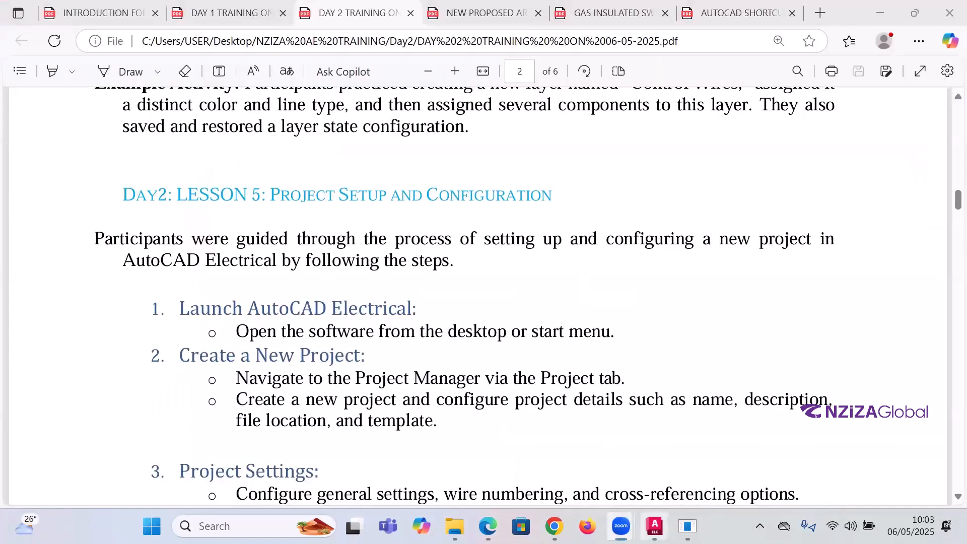
{"action": "left_click", "coordinate": [654, 526]}
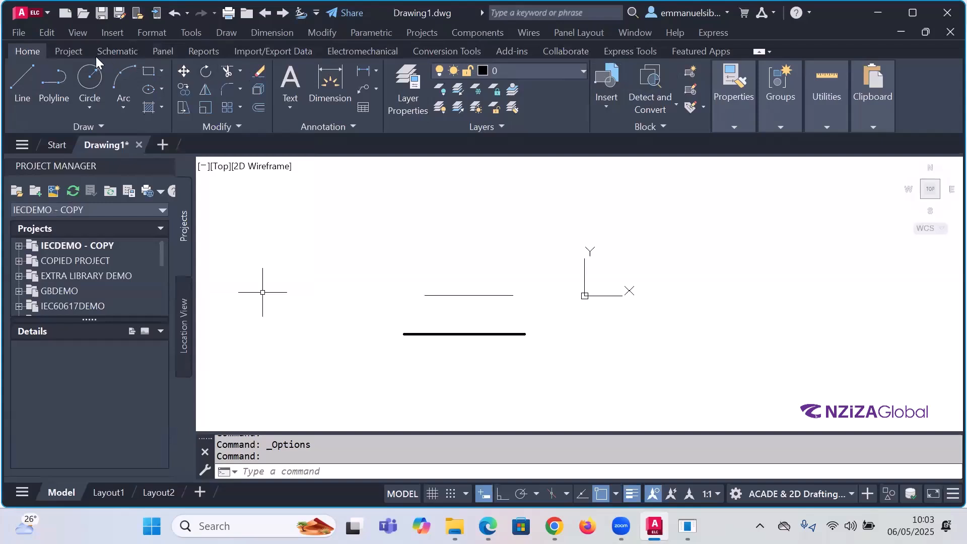
{"action": "left_click", "coordinate": [69, 52]}
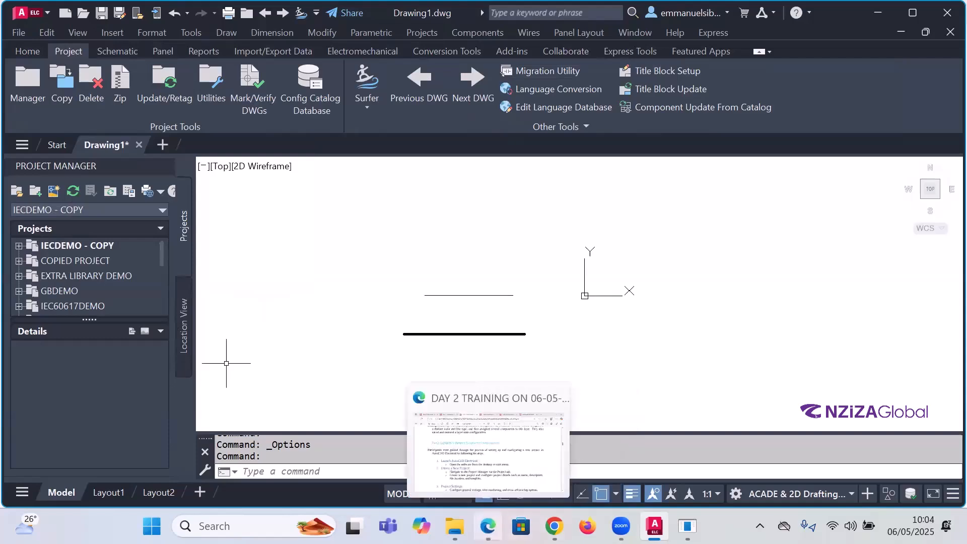
Step: Switch to the Day 2 training PDF in Edge and read Lesson 5 on project setup and Lesson 6 on common tag format codes
{"action": "left_click", "coordinate": [494, 515]}
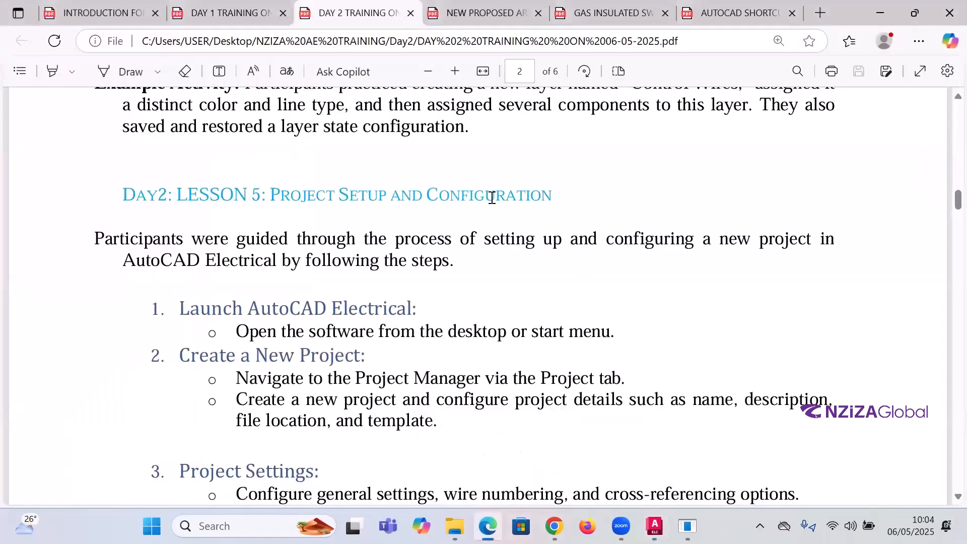
{"action": "scroll", "coordinate": [519, 177], "scroll_direction": "down", "scroll_amount": 3}
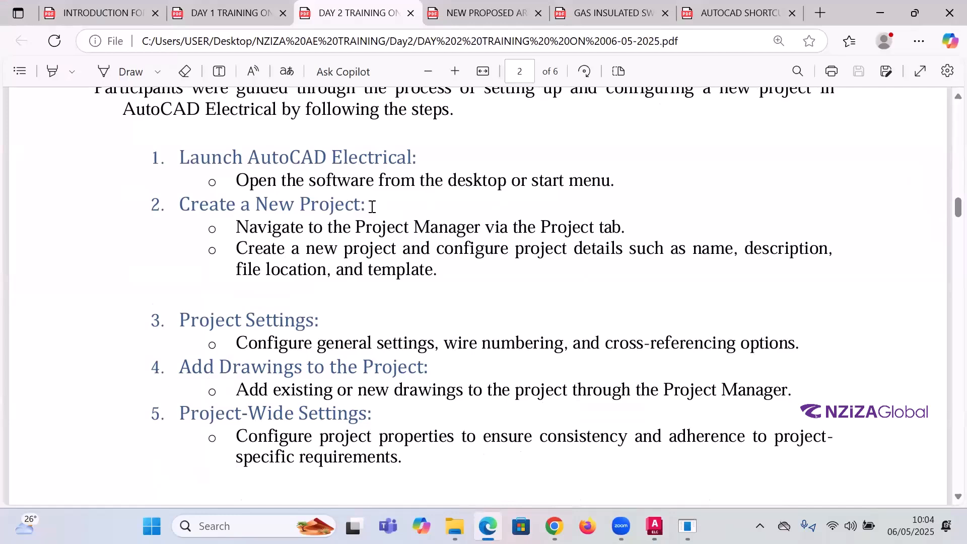
{"action": "scroll", "coordinate": [372, 206], "scroll_direction": "down", "scroll_amount": 3}
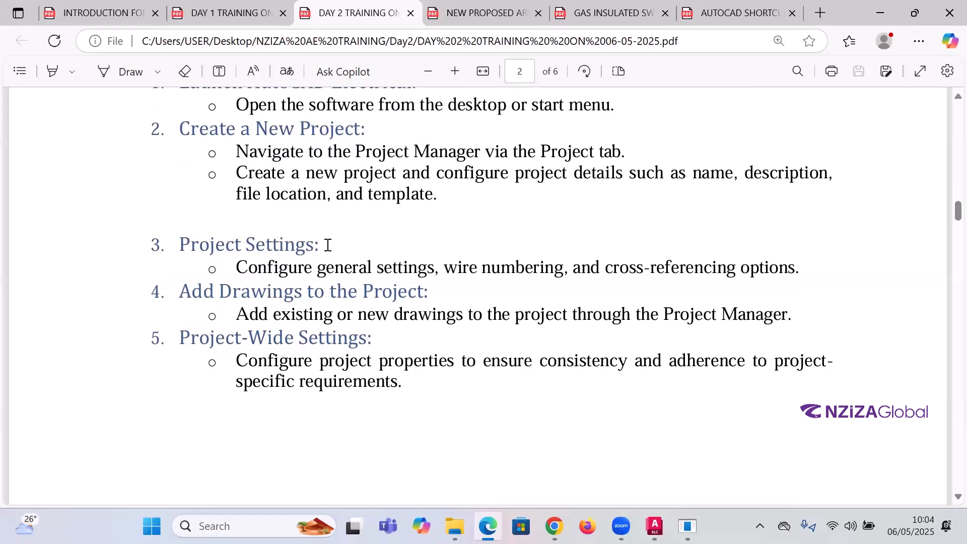
{"action": "scroll", "coordinate": [242, 240], "scroll_direction": "down", "scroll_amount": 3}
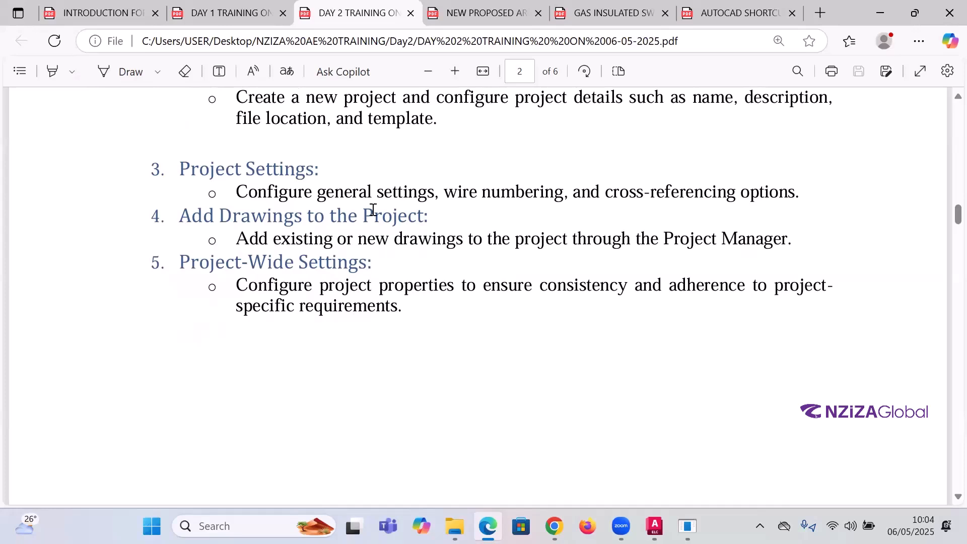
{"action": "scroll", "coordinate": [373, 209], "scroll_direction": "down", "scroll_amount": 10}
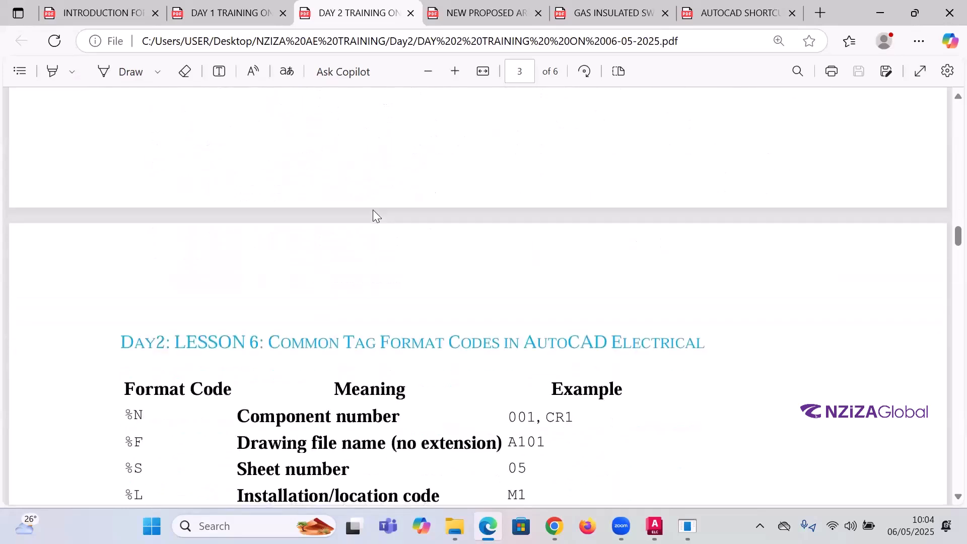
{"action": "scroll", "coordinate": [373, 210], "scroll_direction": "down", "scroll_amount": 3}
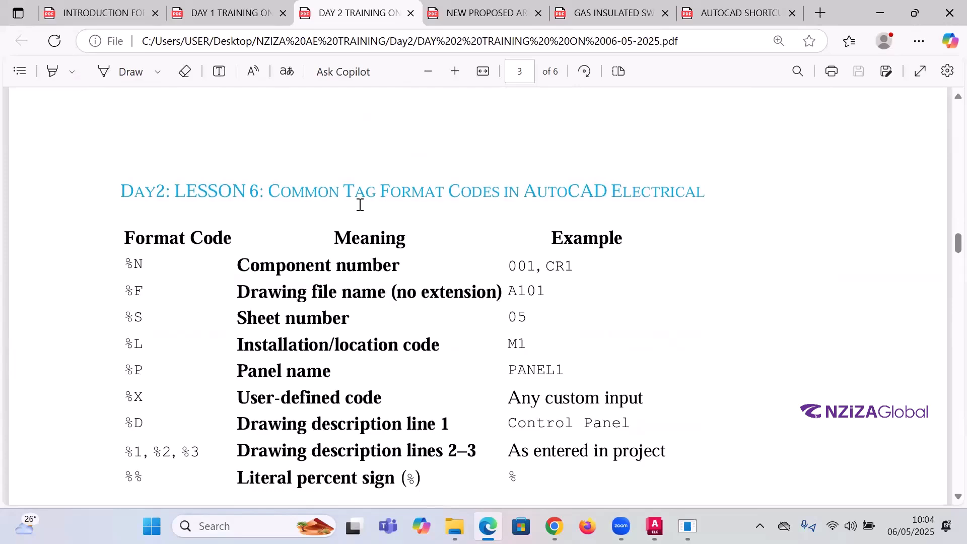
{"action": "scroll", "coordinate": [374, 202], "scroll_direction": "down", "scroll_amount": 3}
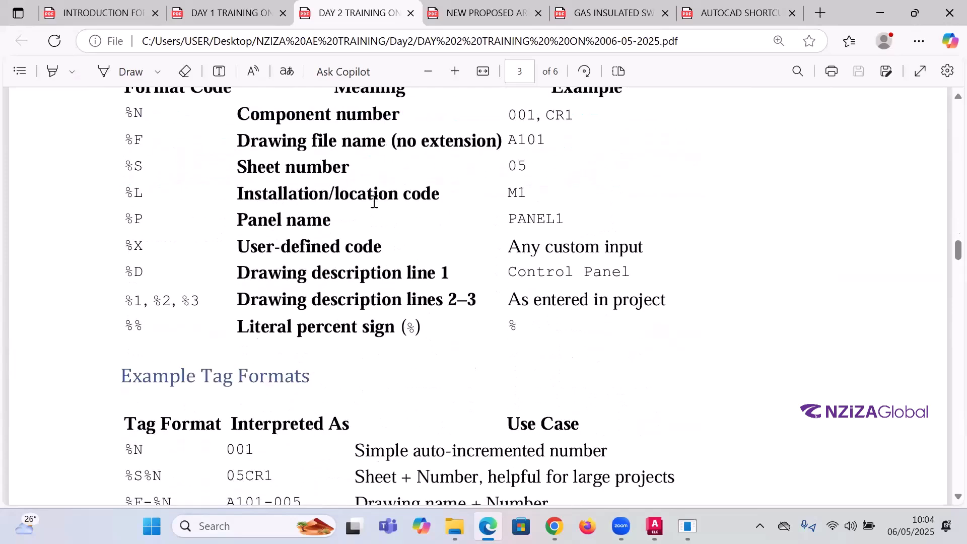
{"action": "scroll", "coordinate": [375, 202], "scroll_direction": "up", "scroll_amount": 2}
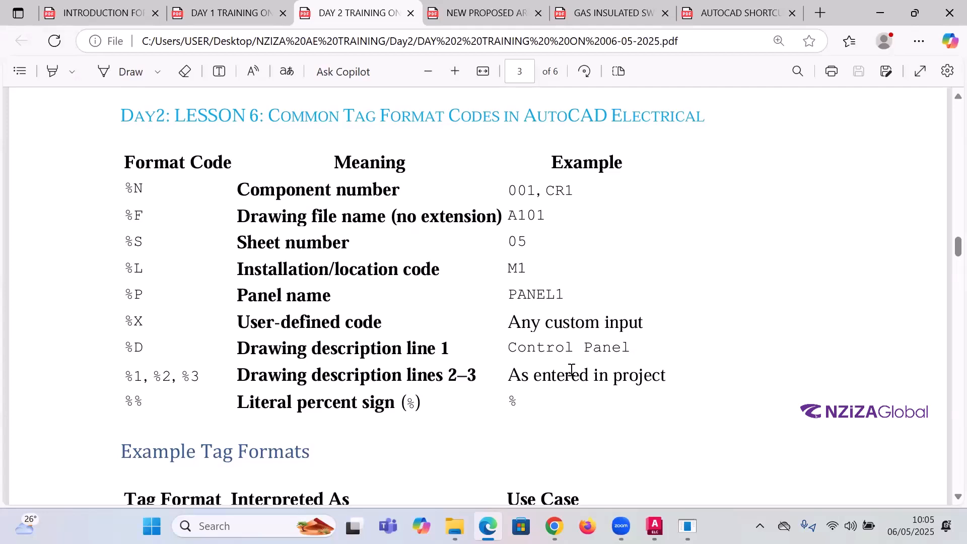
Step: Read the example tag formats and their use cases in the Day 2 training PDF
{"action": "scroll", "coordinate": [570, 375], "scroll_direction": "down", "scroll_amount": 2}
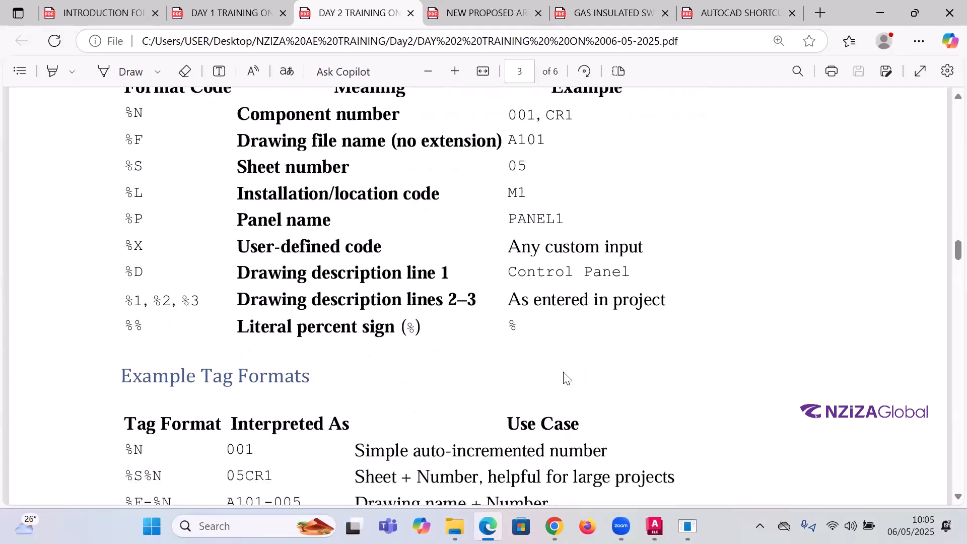
{"action": "scroll", "coordinate": [567, 378], "scroll_direction": "down", "scroll_amount": 3}
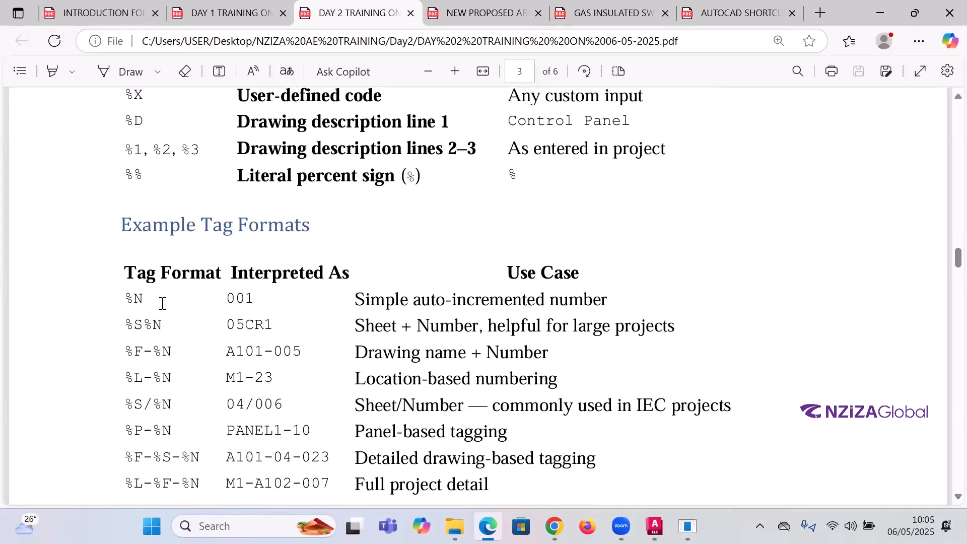
{"action": "scroll", "coordinate": [163, 302], "scroll_direction": "down", "scroll_amount": 2}
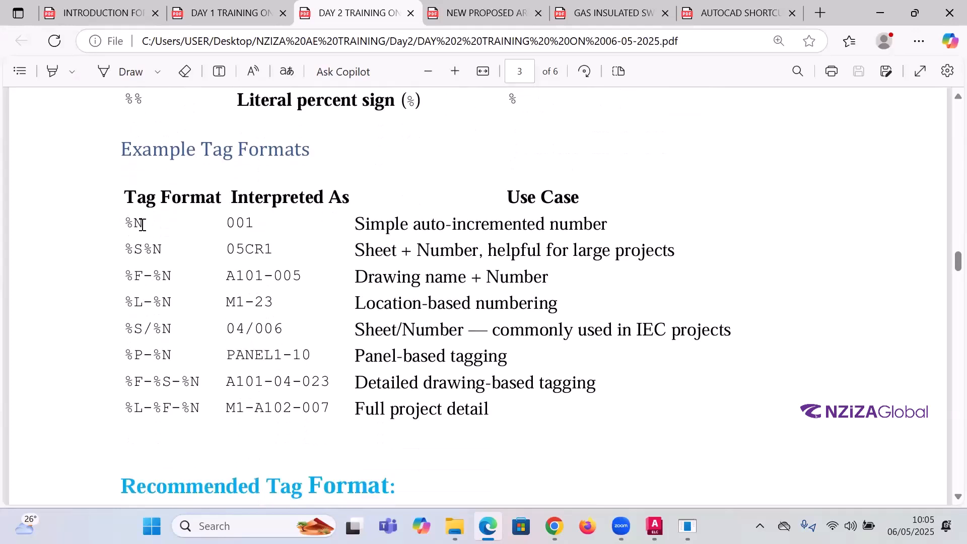
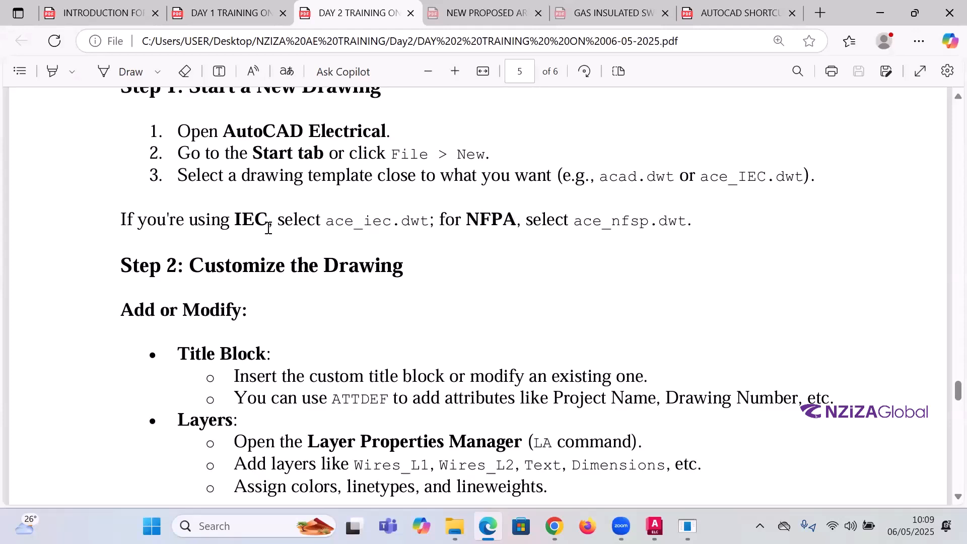
Step: Read the training notes on starting a new drawing from an IEC or NFPA template and customizing its title block, layers and wire types
{"action": "left_click_drag", "start_coordinate": [268, 222], "coordinate": [237, 227]}
{"action": "left_click", "coordinate": [242, 239]}
{"action": "scroll", "coordinate": [385, 247], "scroll_direction": "down", "scroll_amount": 5}
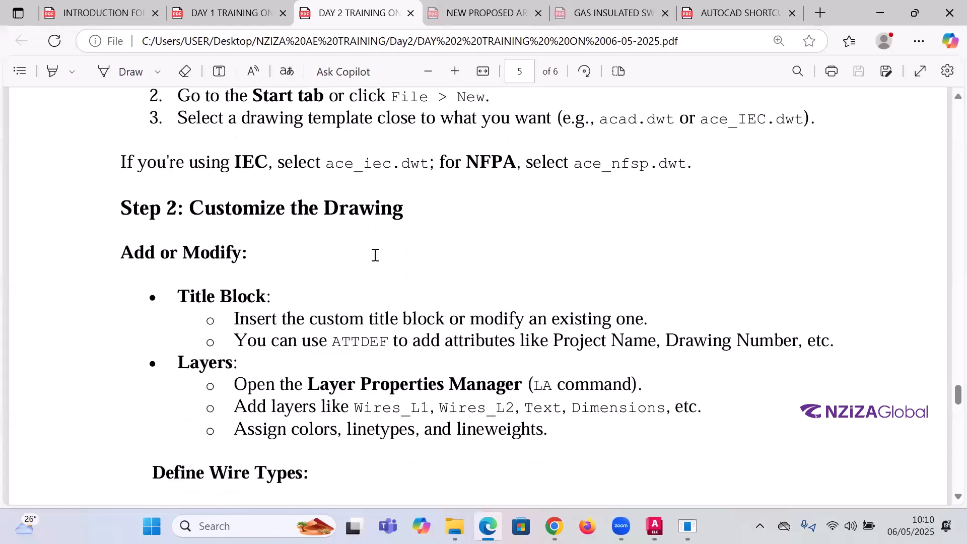
{"action": "scroll", "coordinate": [368, 247], "scroll_direction": "down", "scroll_amount": 3}
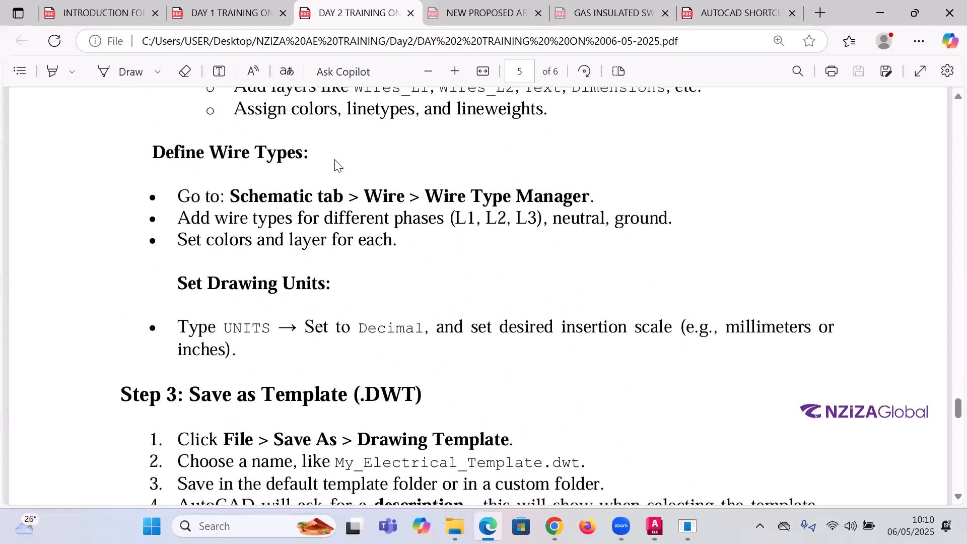
{"action": "scroll", "coordinate": [341, 184], "scroll_direction": "up", "scroll_amount": 3}
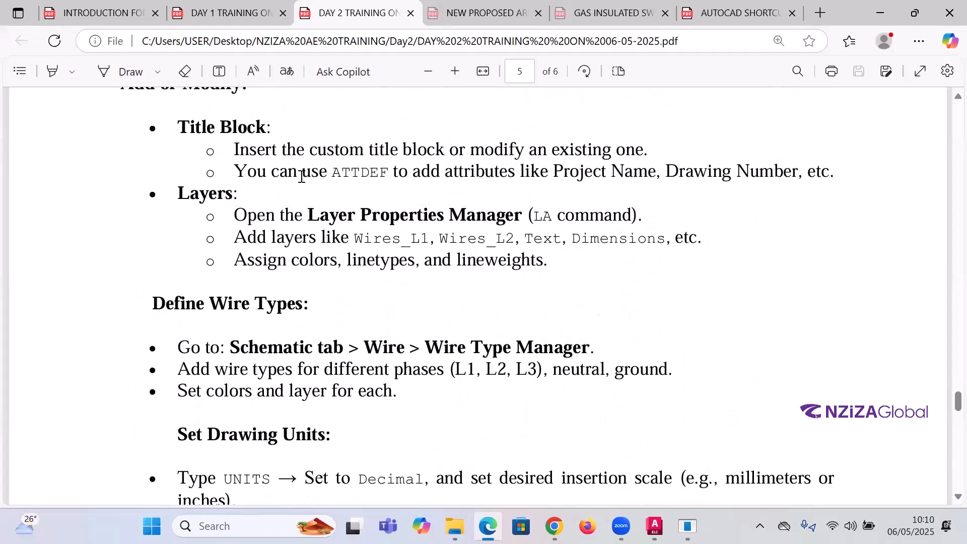
{"action": "scroll", "coordinate": [352, 174], "scroll_direction": "up", "scroll_amount": 1}
{"action": "scroll", "coordinate": [383, 171], "scroll_direction": "up", "scroll_amount": 3}
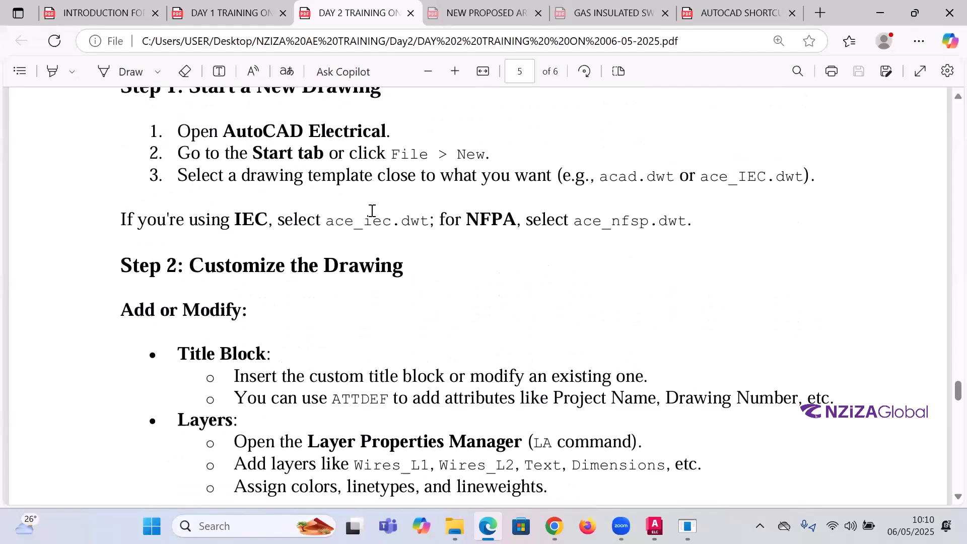
{"action": "scroll", "coordinate": [377, 222], "scroll_direction": "down", "scroll_amount": 1}
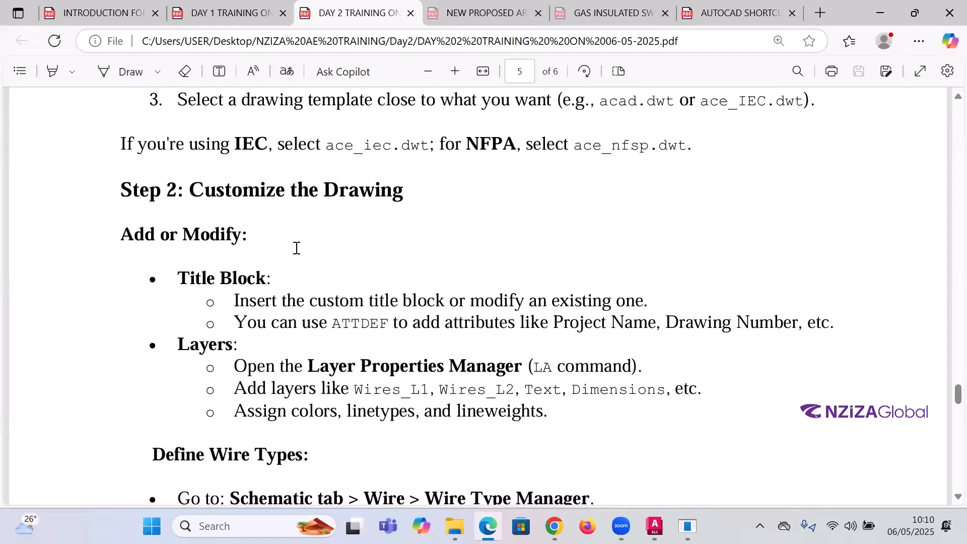
{"action": "scroll", "coordinate": [302, 252], "scroll_direction": "down", "scroll_amount": 4}
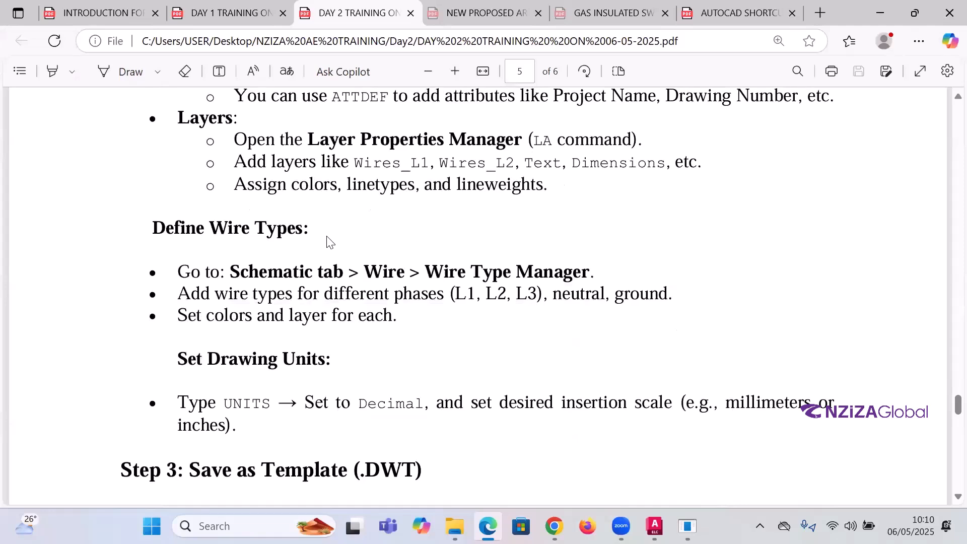
Step: Read the training notes on saving a drawing as a template, setting it as default and what to include in it
{"action": "scroll", "coordinate": [329, 244], "scroll_direction": "down", "scroll_amount": 3}
{"action": "scroll", "coordinate": [393, 297], "scroll_direction": "down", "scroll_amount": 3}
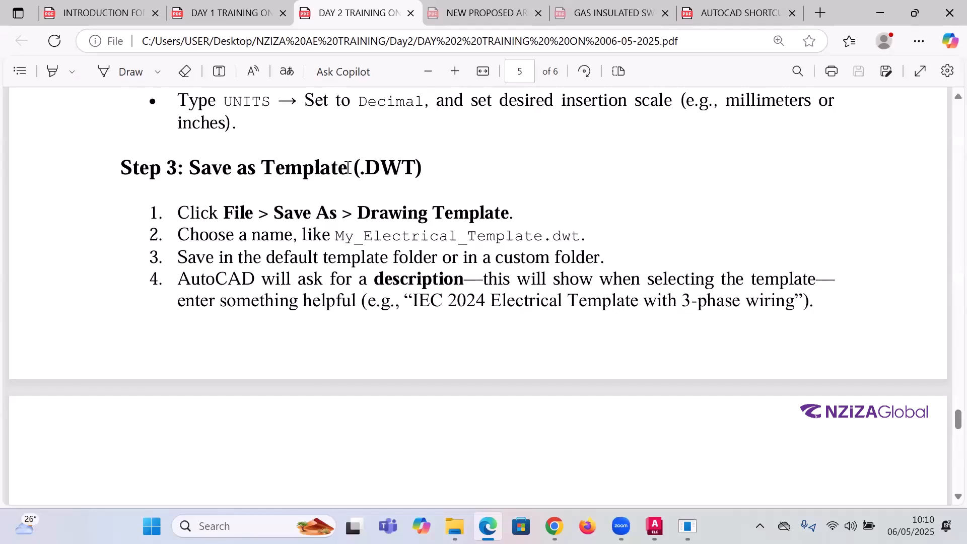
{"action": "scroll", "coordinate": [406, 241], "scroll_direction": "down", "scroll_amount": 5}
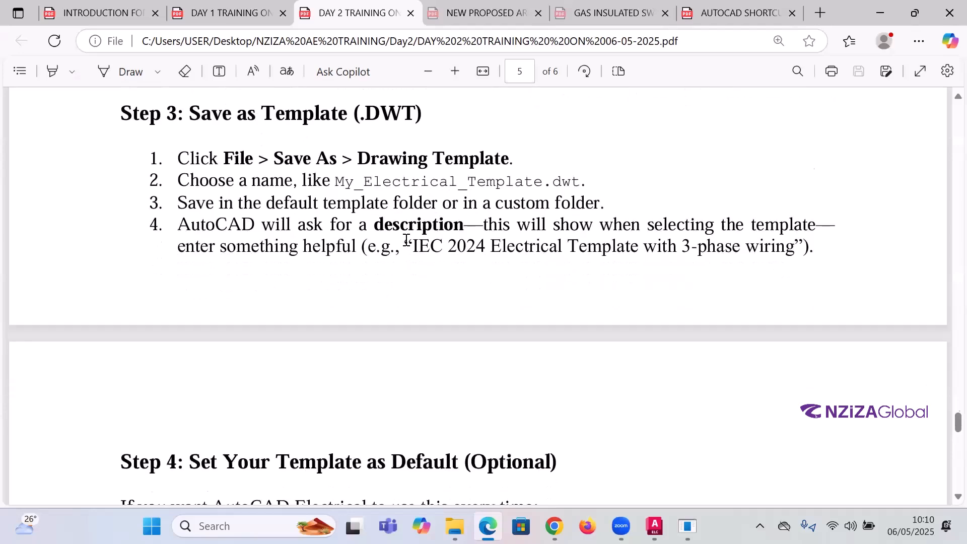
{"action": "scroll", "coordinate": [434, 281], "scroll_direction": "down", "scroll_amount": 4}
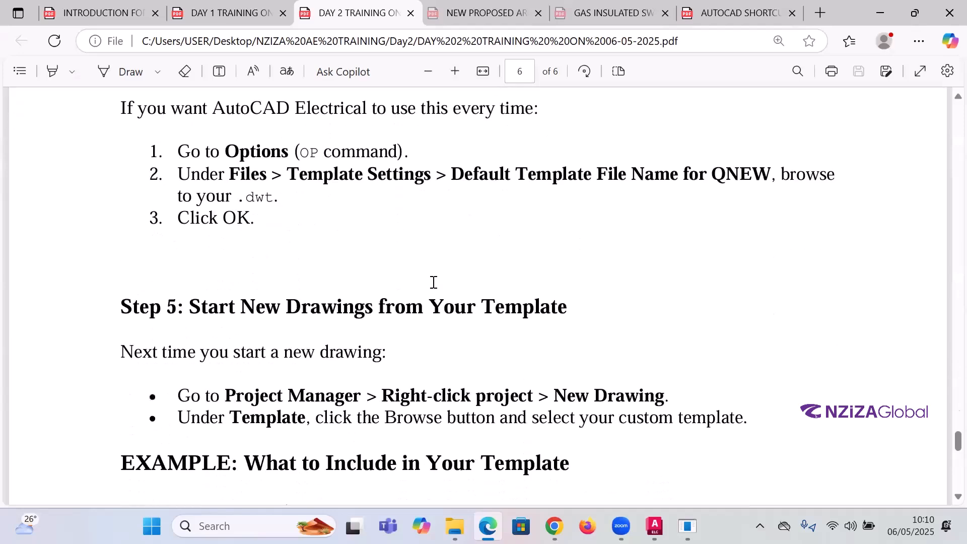
{"action": "scroll", "coordinate": [433, 282], "scroll_direction": "down", "scroll_amount": 5}
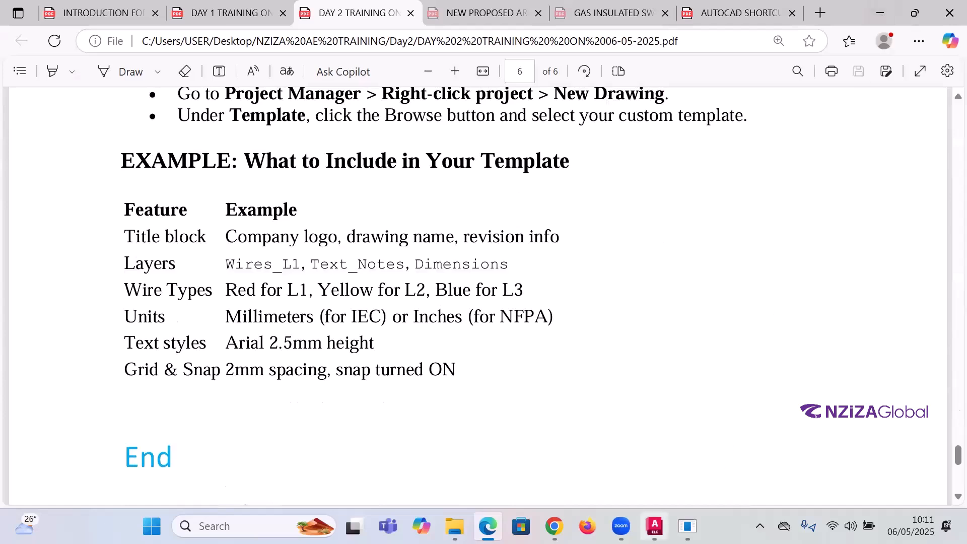
Step: Switch to AutoCAD Electrical and erase the two horizontal lines from Drawing1
{"action": "left_click", "coordinate": [653, 524]}
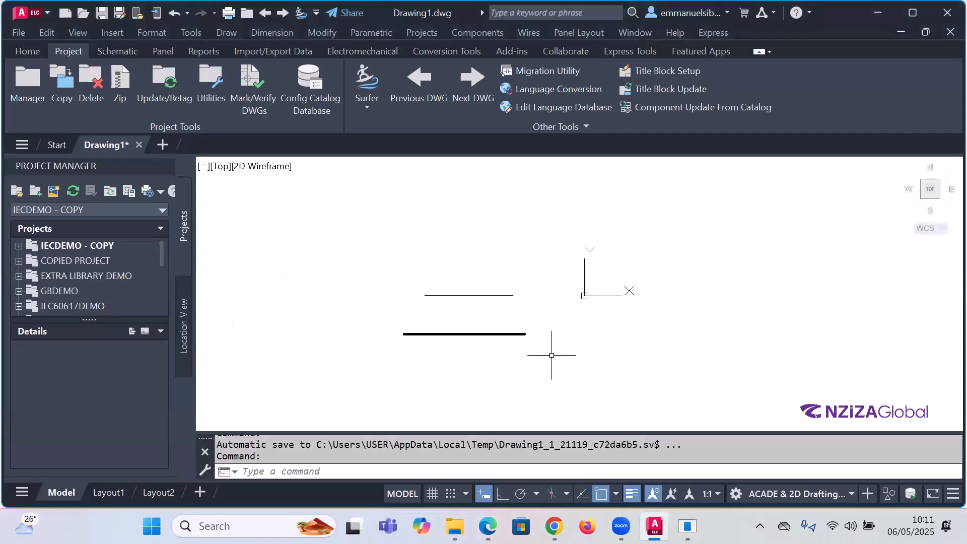
{"action": "left_click", "coordinate": [578, 355]}
{"action": "left_click", "coordinate": [330, 238]}
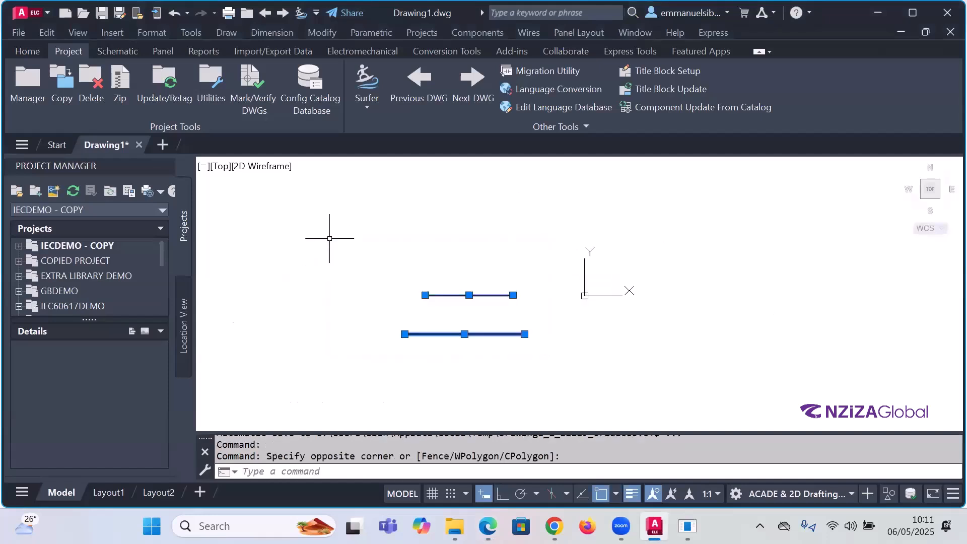
{"action": "key", "text": "Delete"}
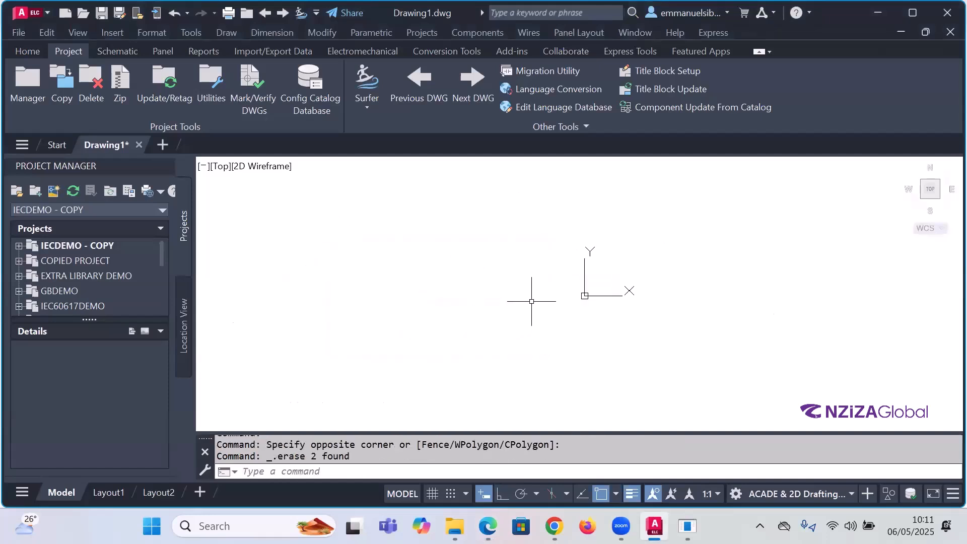
{"action": "scroll", "coordinate": [637, 268], "scroll_direction": "up", "scroll_amount": 3}
{"action": "scroll", "coordinate": [302, 315], "scroll_direction": "down", "scroll_amount": 2}
{"action": "scroll", "coordinate": [478, 311], "scroll_direction": "up", "scroll_amount": 3}
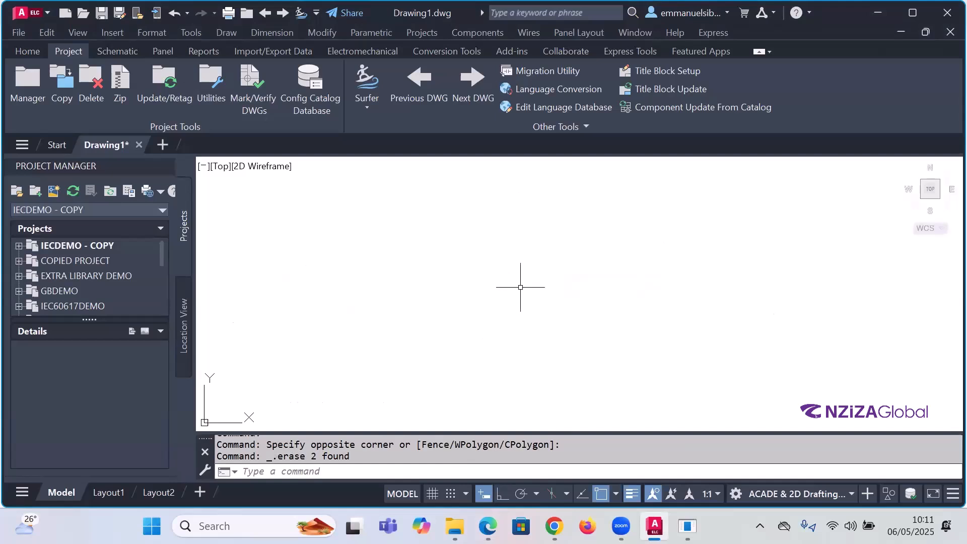
Step: Exit AutoCAD Electrical without saving the changes to Drawing1
{"action": "left_click", "coordinate": [947, 19]}
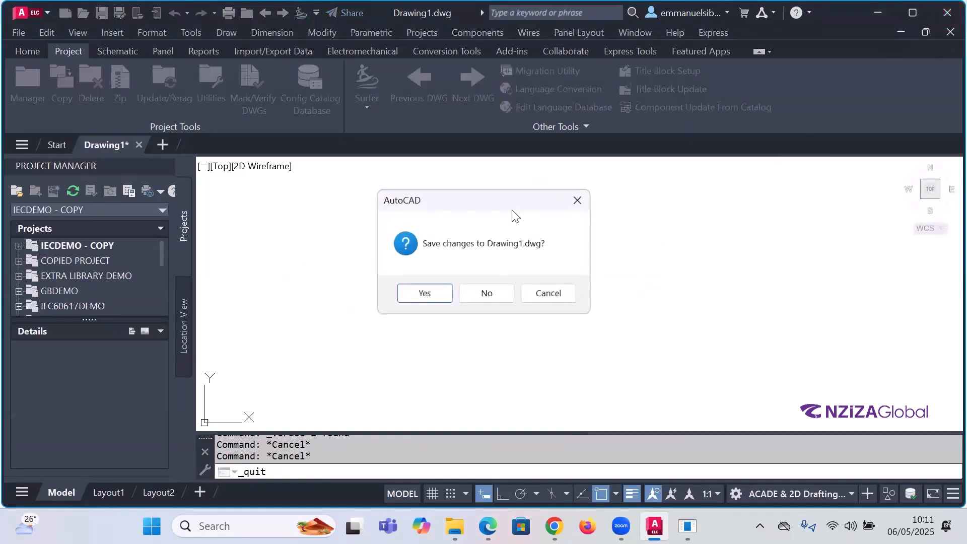
{"action": "left_click", "coordinate": [487, 294]}
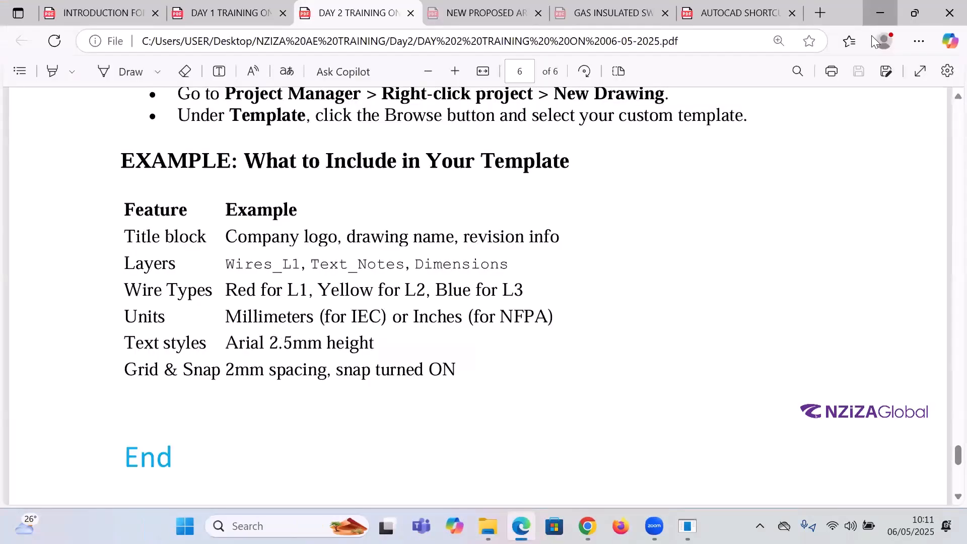
Step: Minimize the browser and accept the screen resolution warning to restart AutoCAD Electrical
{"action": "left_click", "coordinate": [879, 13]}
{"action": "left_click", "coordinate": [887, 12]}
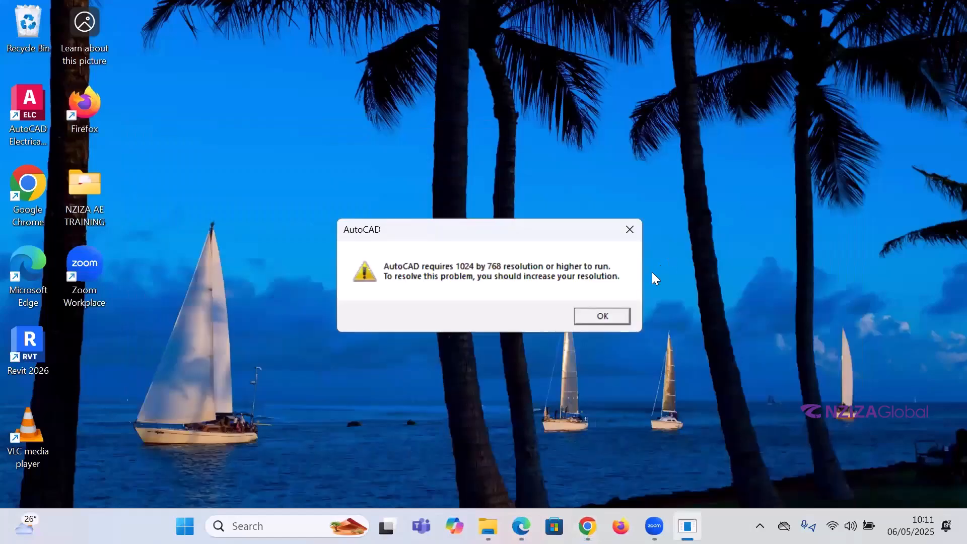
{"action": "left_click", "coordinate": [619, 316]}
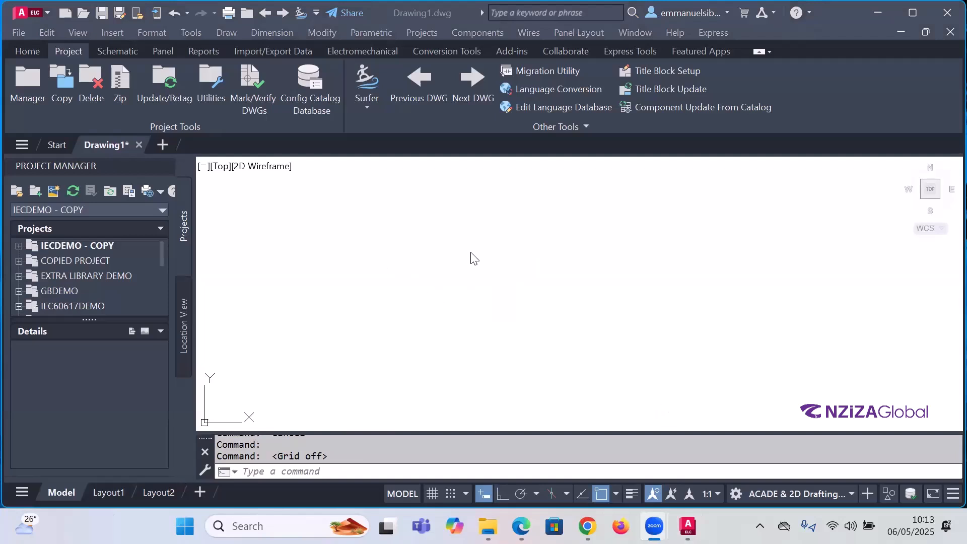
Step: View the Start page and close Drawing1 without saving its changes
{"action": "scroll", "coordinate": [525, 254], "scroll_direction": "down", "scroll_amount": 2}
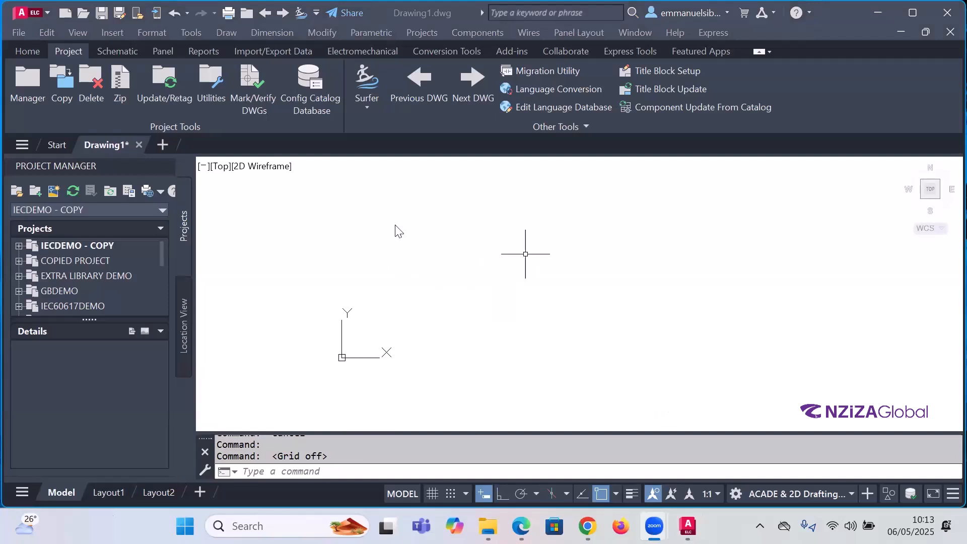
{"action": "left_click", "coordinate": [54, 149]}
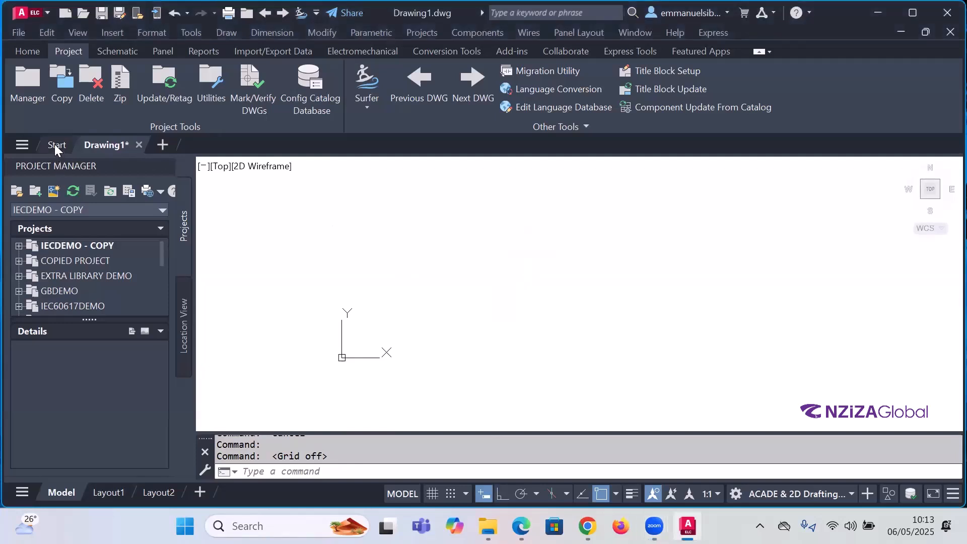
{"action": "left_click", "coordinate": [56, 145]}
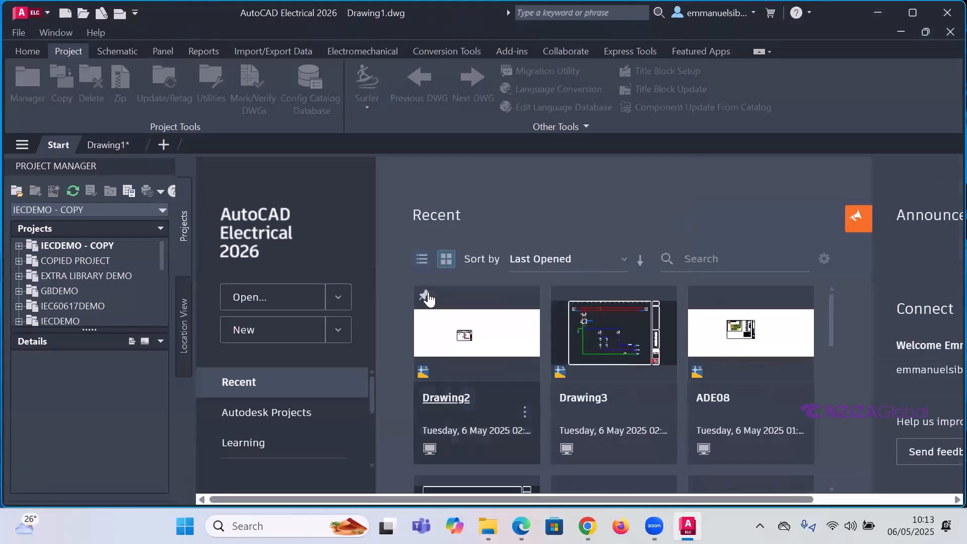
{"action": "left_click", "coordinate": [141, 150]}
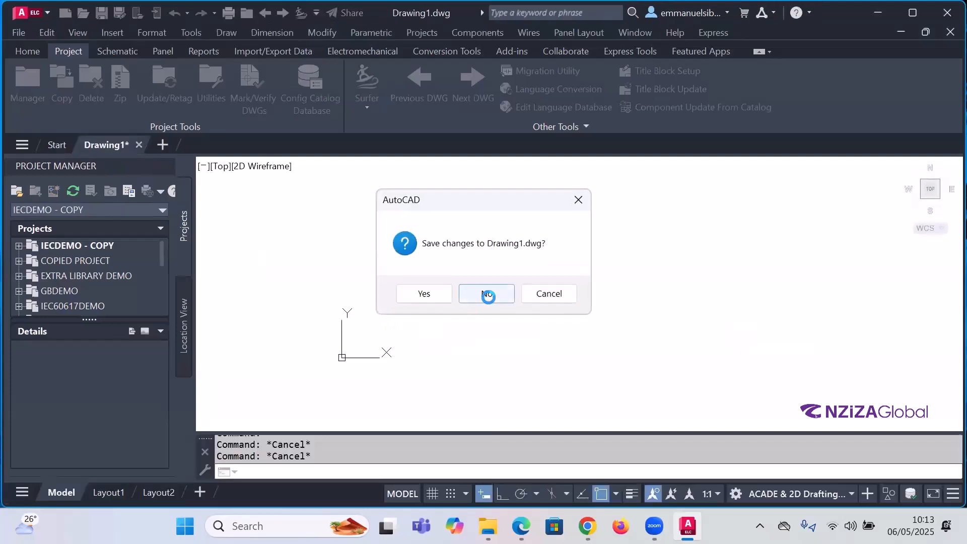
{"action": "left_click", "coordinate": [486, 293]}
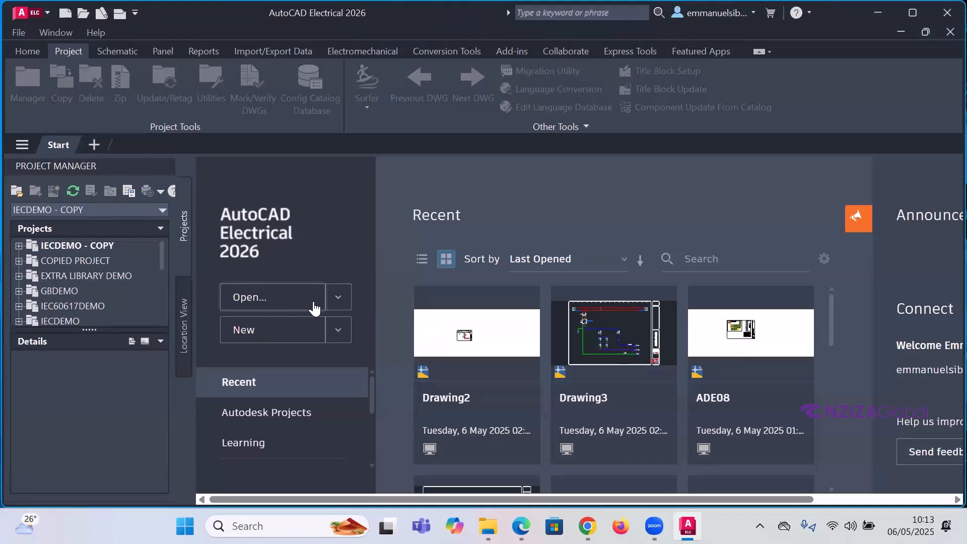
Step: Examine the options for opening existing files, sheet sets and sample drawings on the Start page without opening anything
{"action": "left_click", "coordinate": [334, 304]}
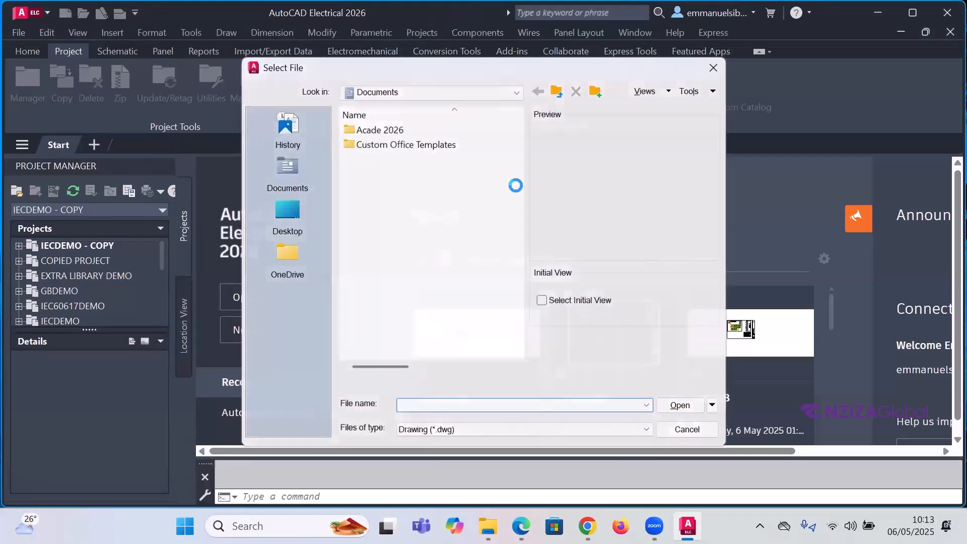
{"action": "key", "text": "Escape"}
{"action": "left_click", "coordinate": [338, 303]}
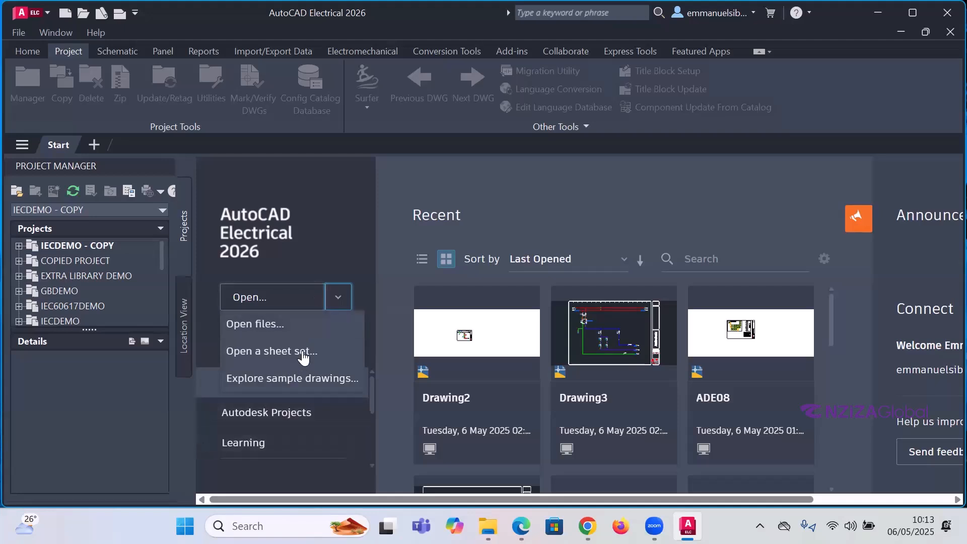
{"action": "left_click", "coordinate": [349, 258]}
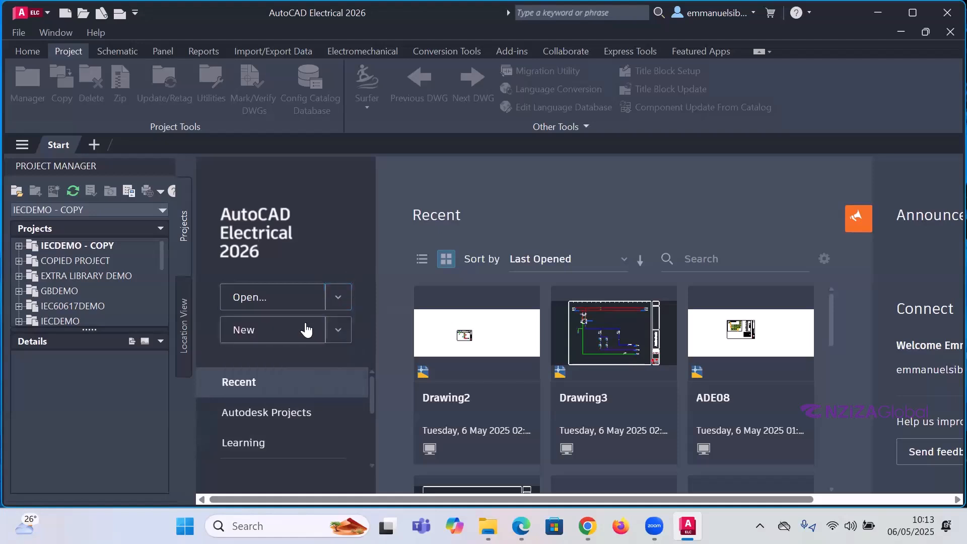
Step: Look through the available drawing templates without choosing one, and create a new drawing with the default template
{"action": "left_click", "coordinate": [338, 331]}
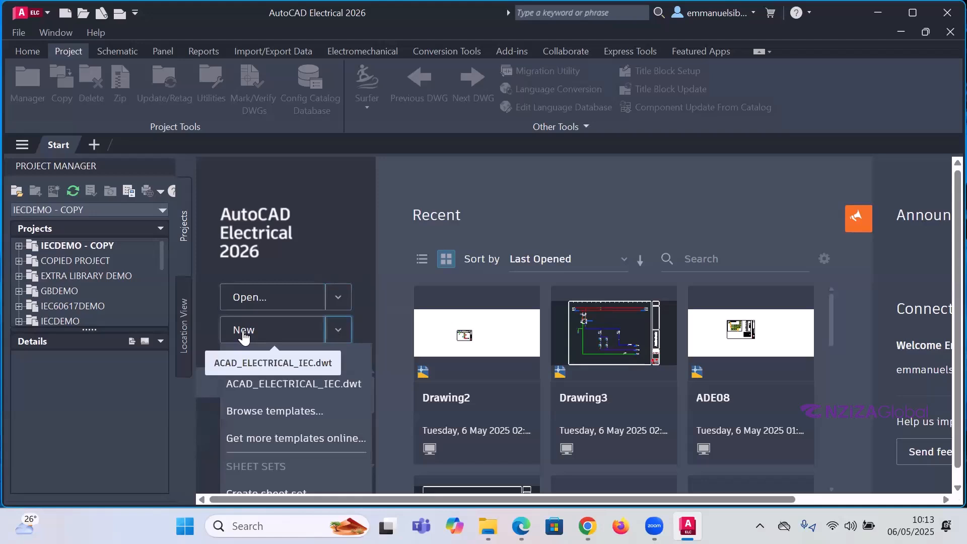
{"action": "scroll", "coordinate": [306, 370], "scroll_direction": "down", "scroll_amount": 1}
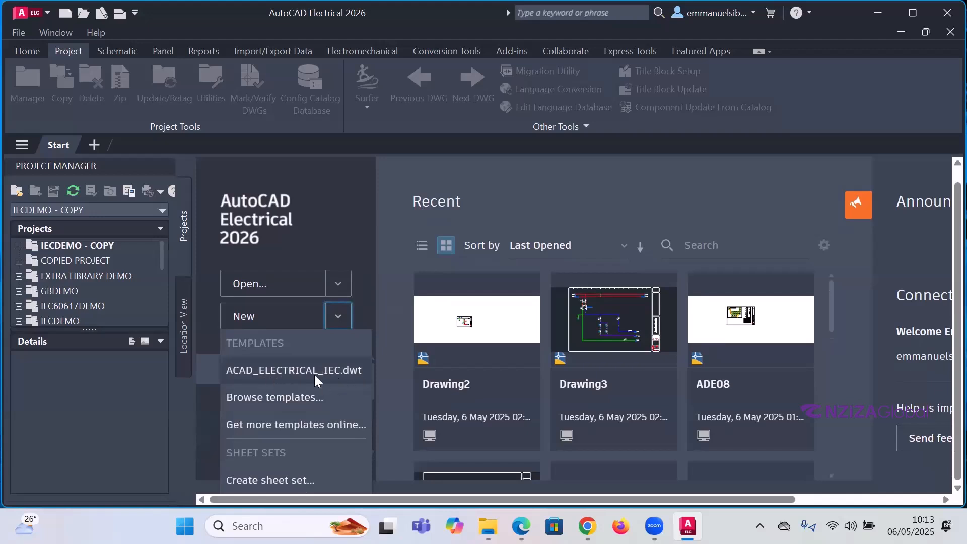
{"action": "left_click", "coordinate": [280, 397]}
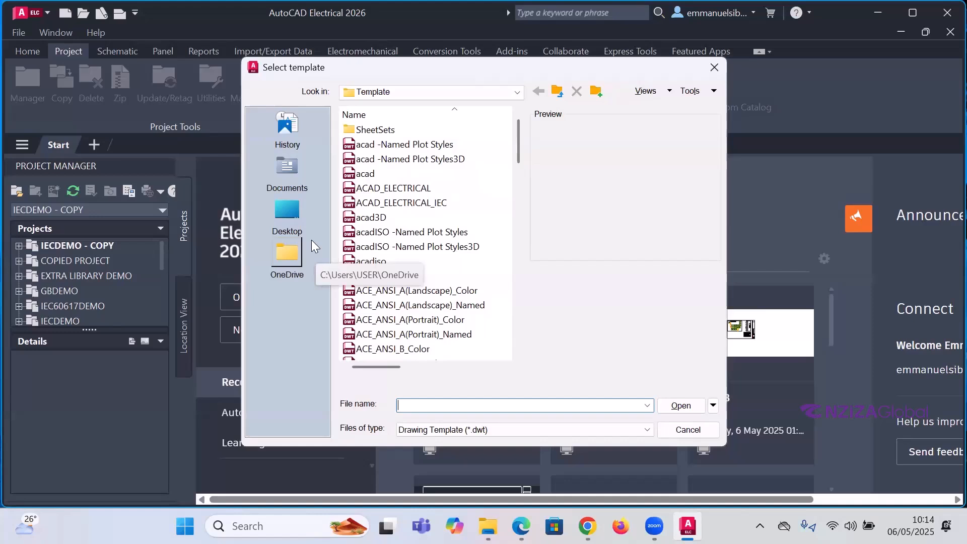
{"action": "left_click", "coordinate": [714, 68]}
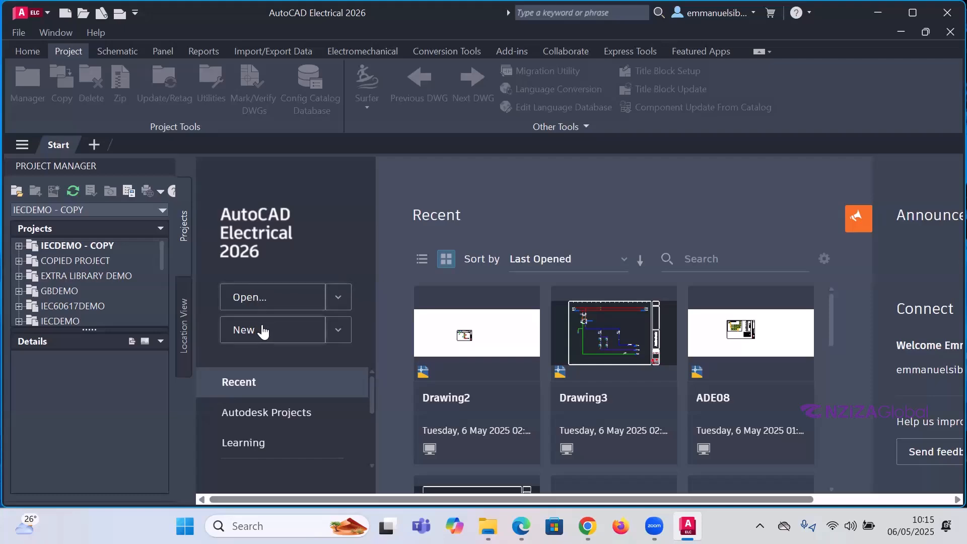
{"action": "left_click", "coordinate": [308, 329]}
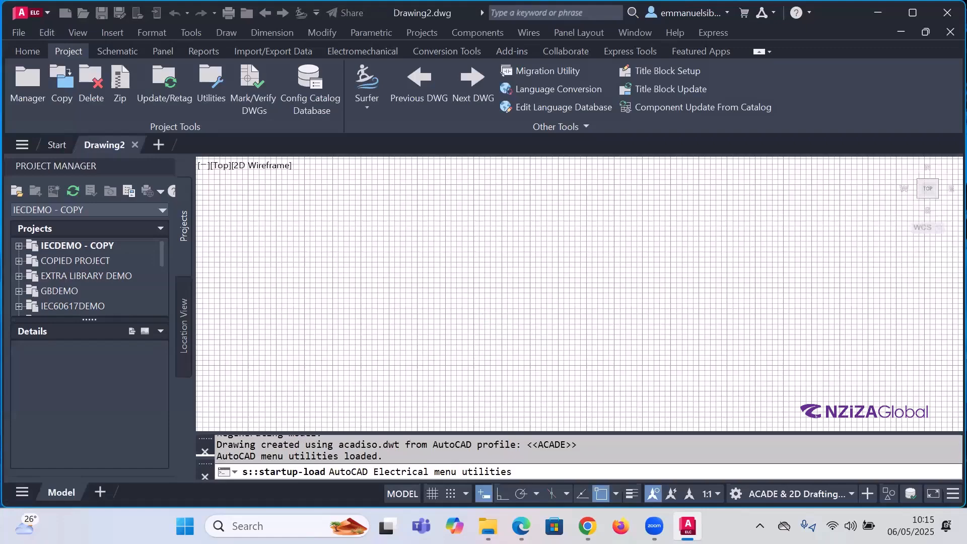
Step: Close the blank Drawing2 without saving its changes and return to the Start page
{"action": "scroll", "coordinate": [490, 312], "scroll_direction": "down", "scroll_amount": 10}
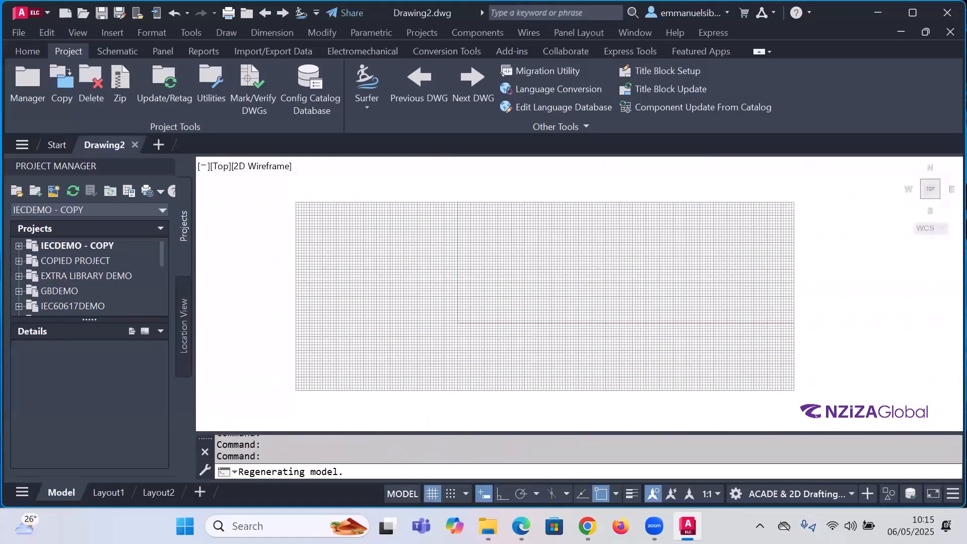
{"action": "left_click", "coordinate": [139, 145]}
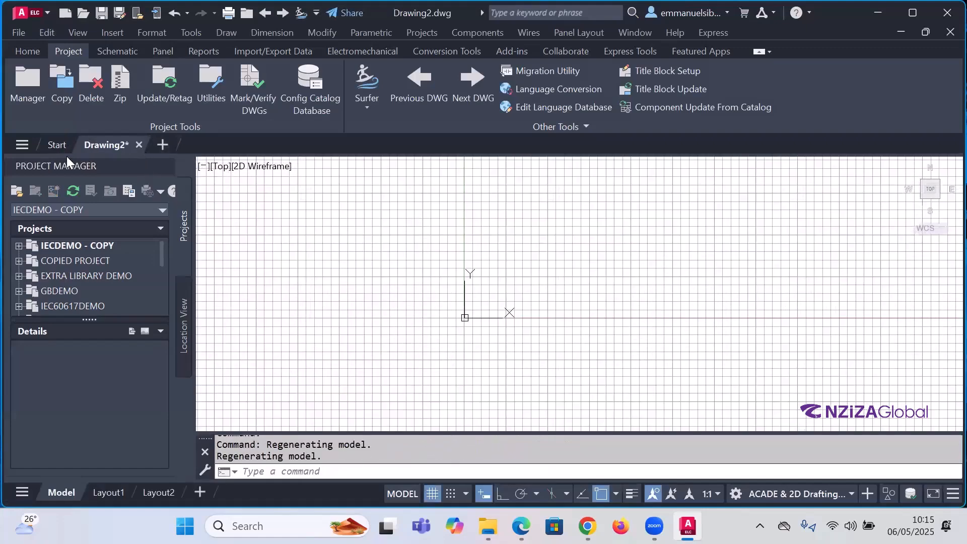
{"action": "left_click", "coordinate": [485, 296]}
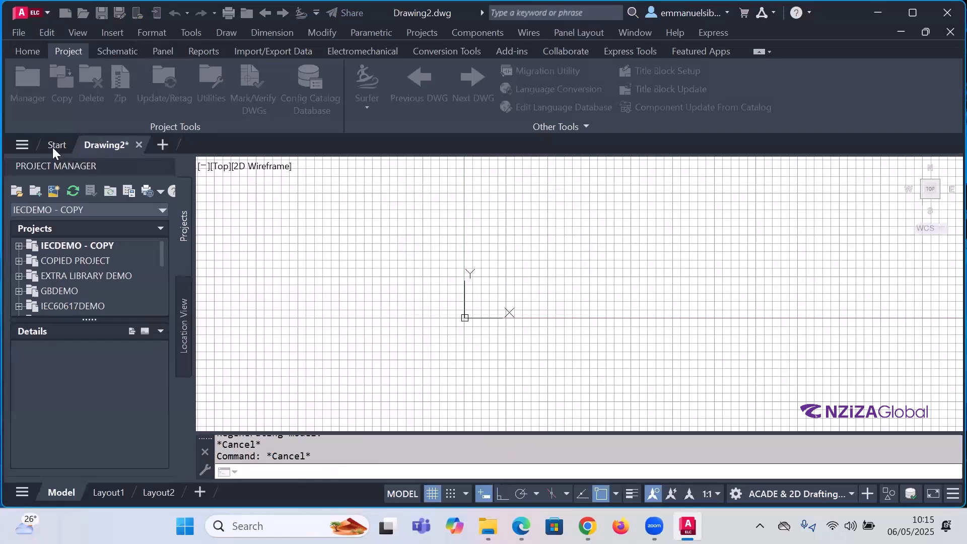
{"action": "left_click", "coordinate": [51, 146]}
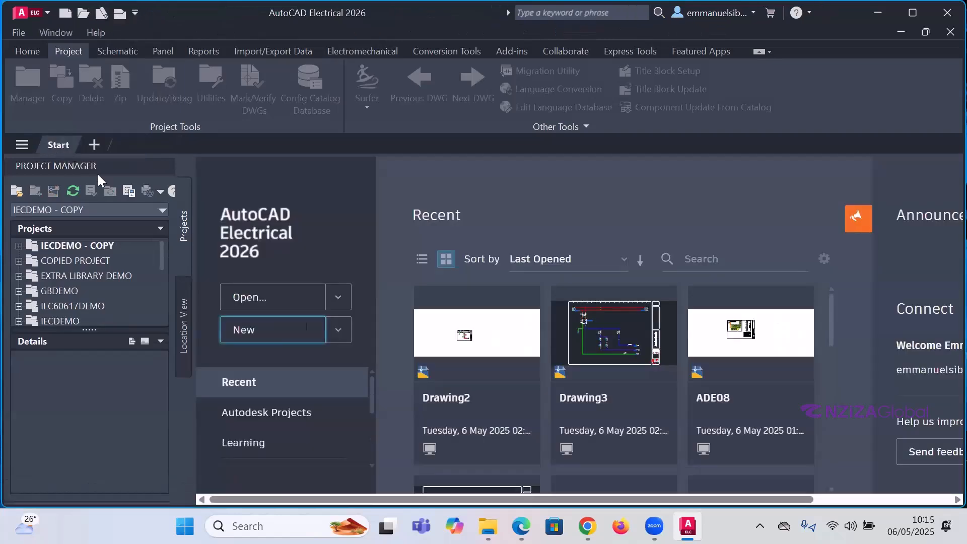
Step: Create a new drawing from the ACAD_ELECTRICAL_IEC template
{"action": "left_click", "coordinate": [339, 334]}
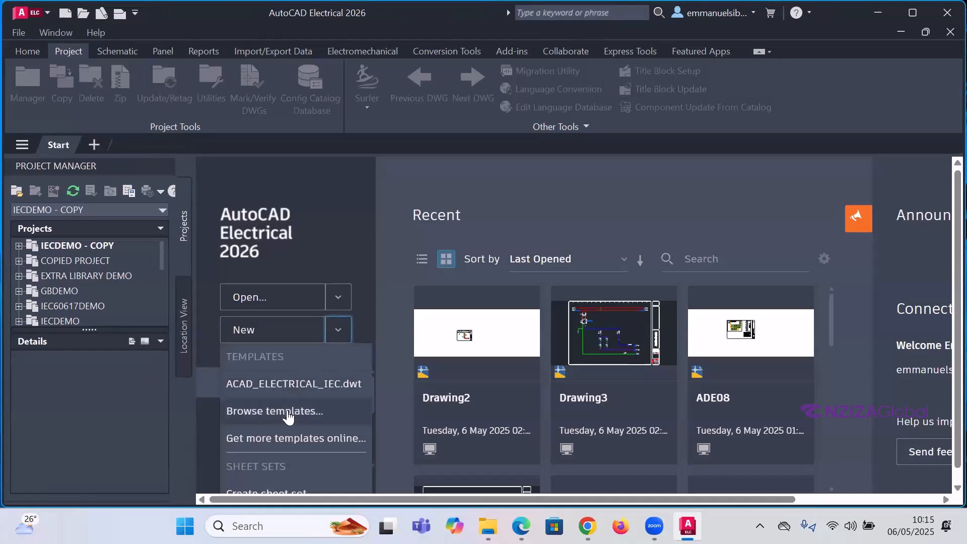
{"action": "left_click", "coordinate": [260, 411]}
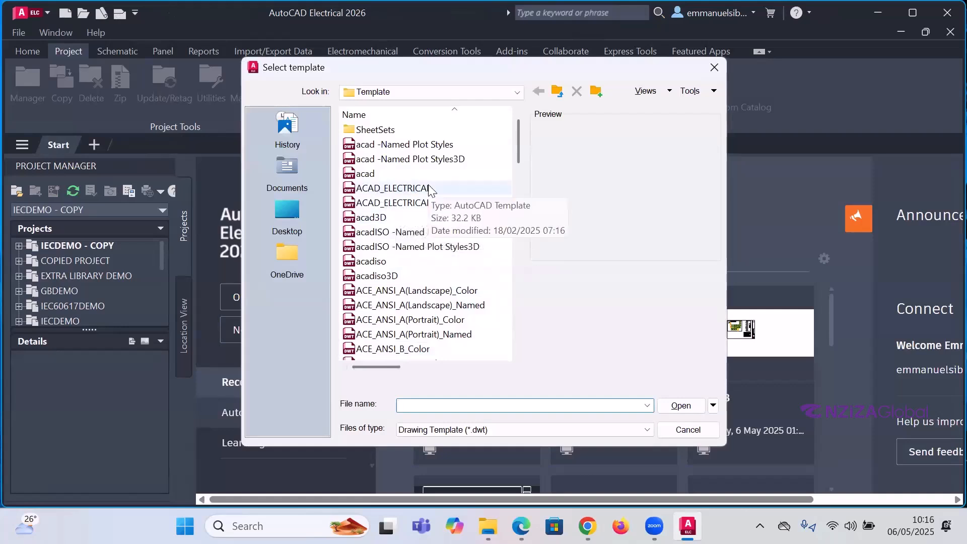
{"action": "left_click", "coordinate": [401, 203]}
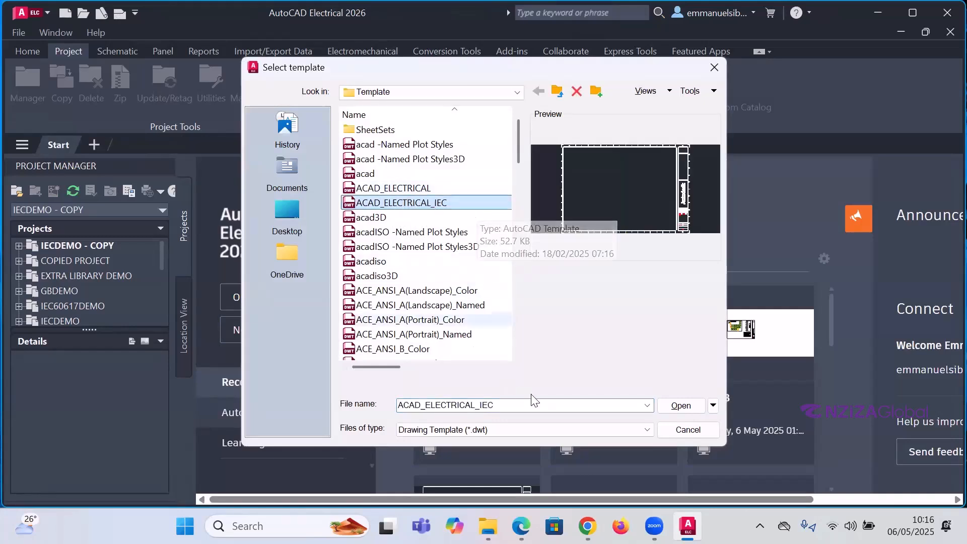
{"action": "left_click", "coordinate": [683, 408]}
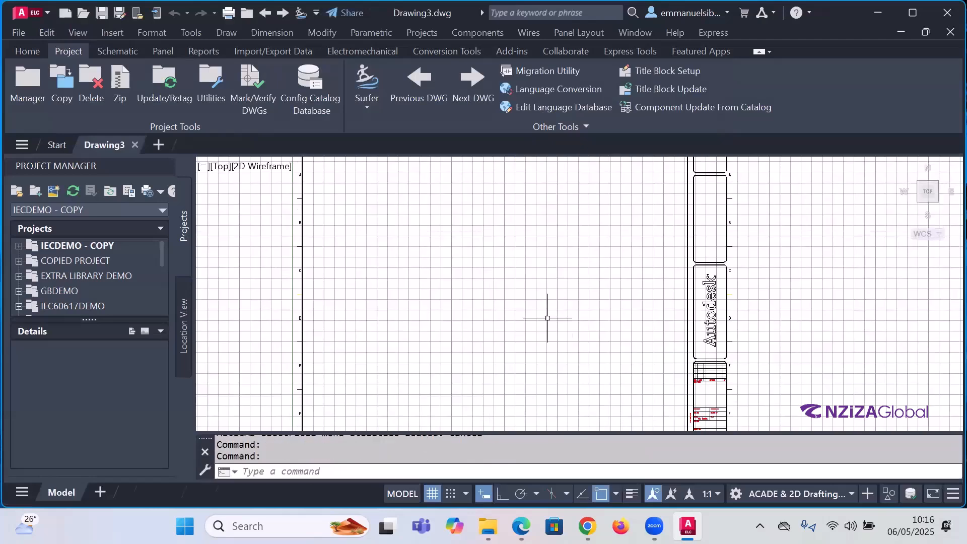
Step: Examine the title block's engineer, checked by, job number, drawn by, scale, date, drawing number and sheet number fields
{"action": "scroll", "coordinate": [517, 299], "scroll_direction": "down", "scroll_amount": 2}
{"action": "scroll", "coordinate": [514, 298], "scroll_direction": "down", "scroll_amount": 1}
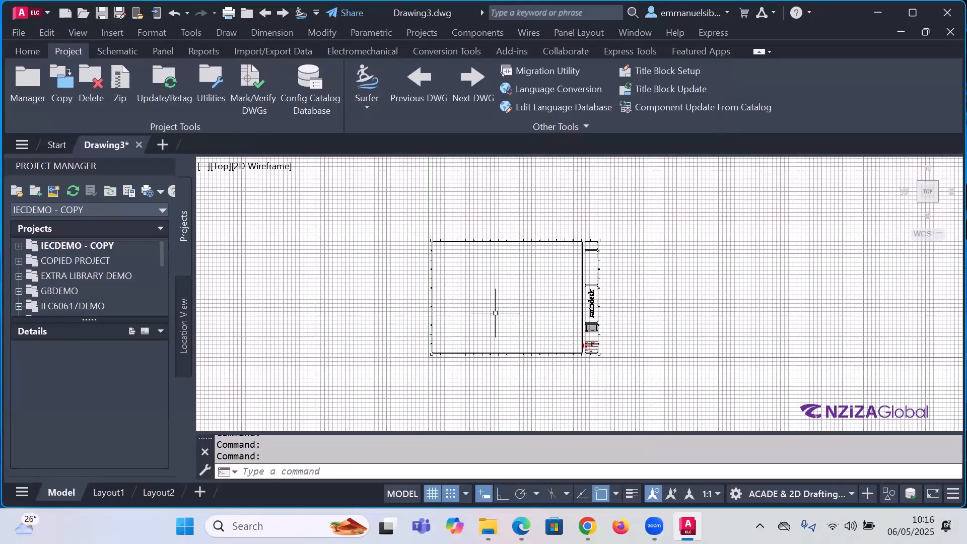
{"action": "scroll", "coordinate": [583, 341], "scroll_direction": "up", "scroll_amount": 5}
{"action": "scroll", "coordinate": [582, 340], "scroll_direction": "up", "scroll_amount": 5}
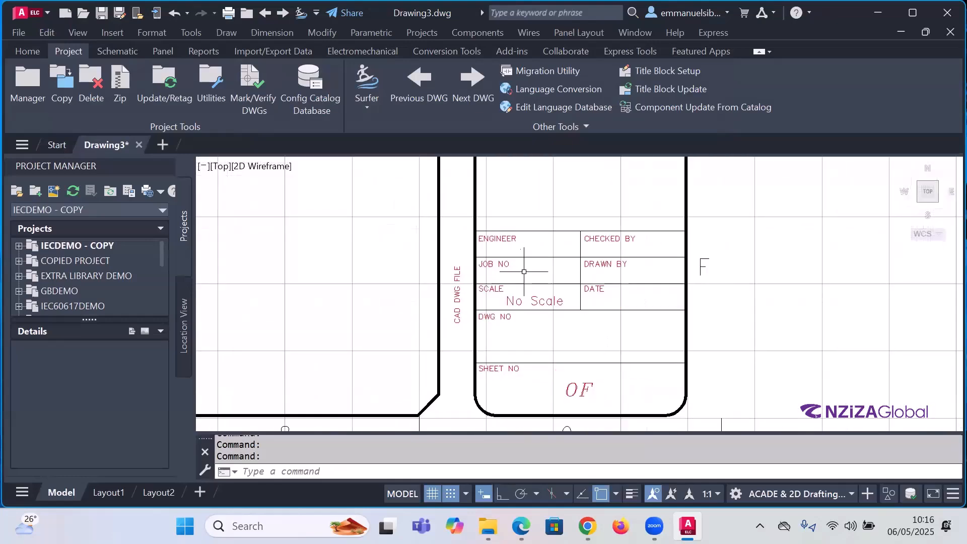
{"action": "scroll", "coordinate": [504, 243], "scroll_direction": "up", "scroll_amount": 3}
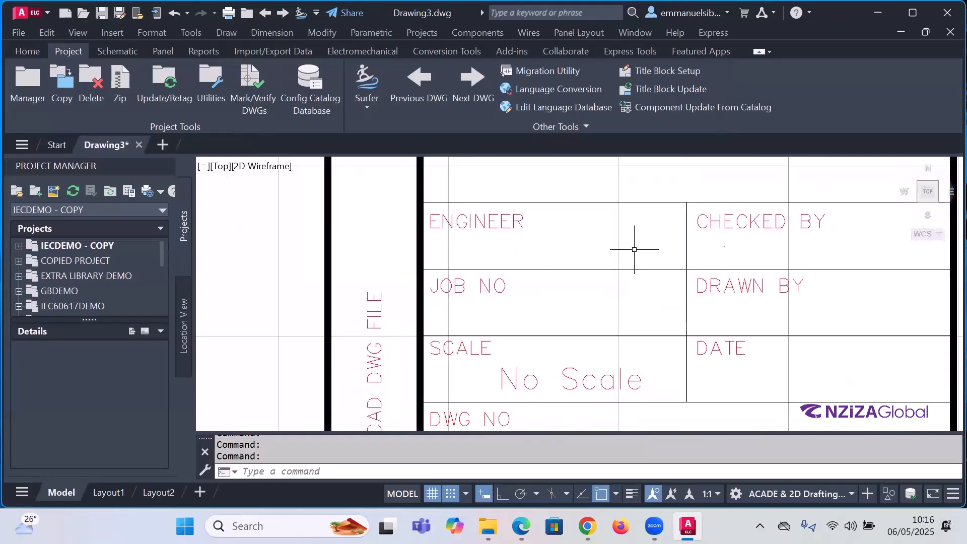
{"action": "scroll", "coordinate": [813, 227], "scroll_direction": "down", "scroll_amount": 2}
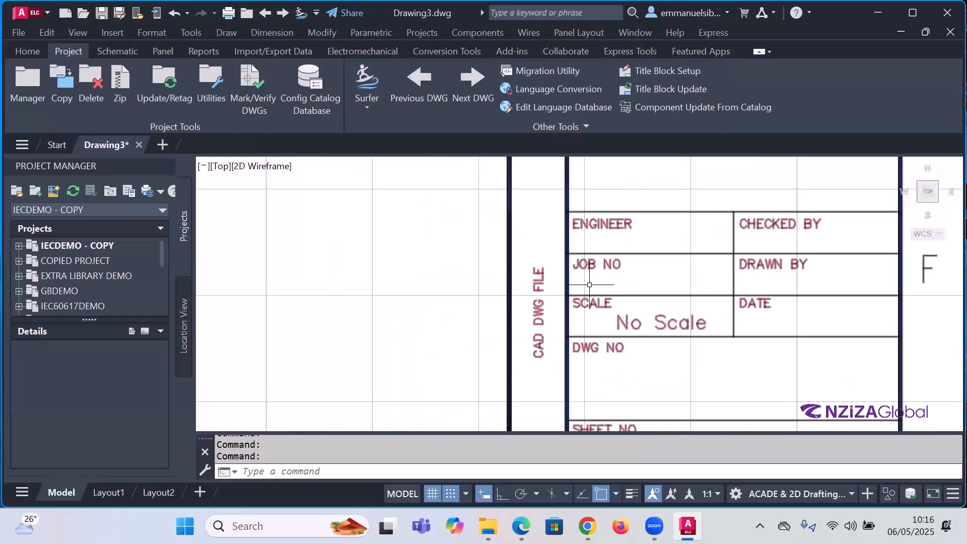
{"action": "scroll", "coordinate": [594, 270], "scroll_direction": "up", "scroll_amount": 2}
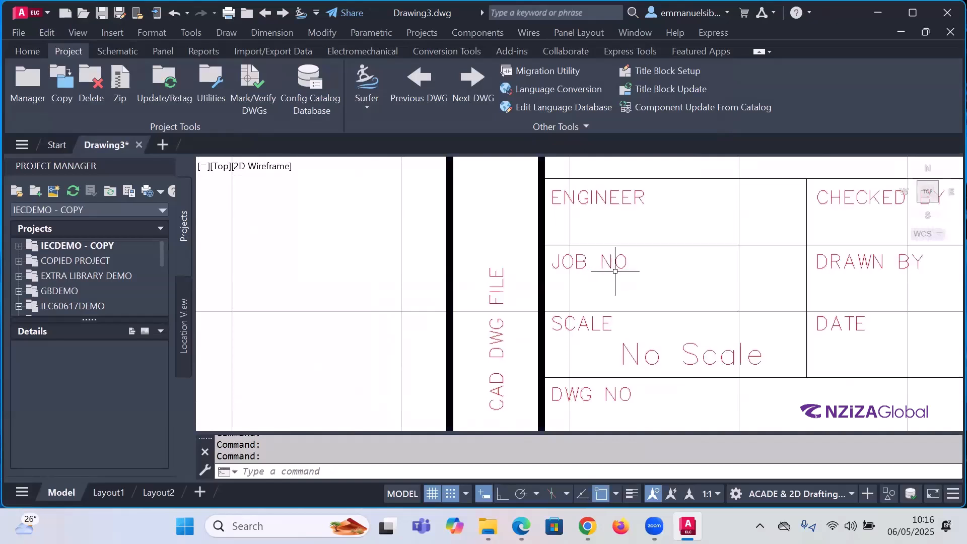
{"action": "scroll", "coordinate": [612, 270], "scroll_direction": "down", "scroll_amount": 2}
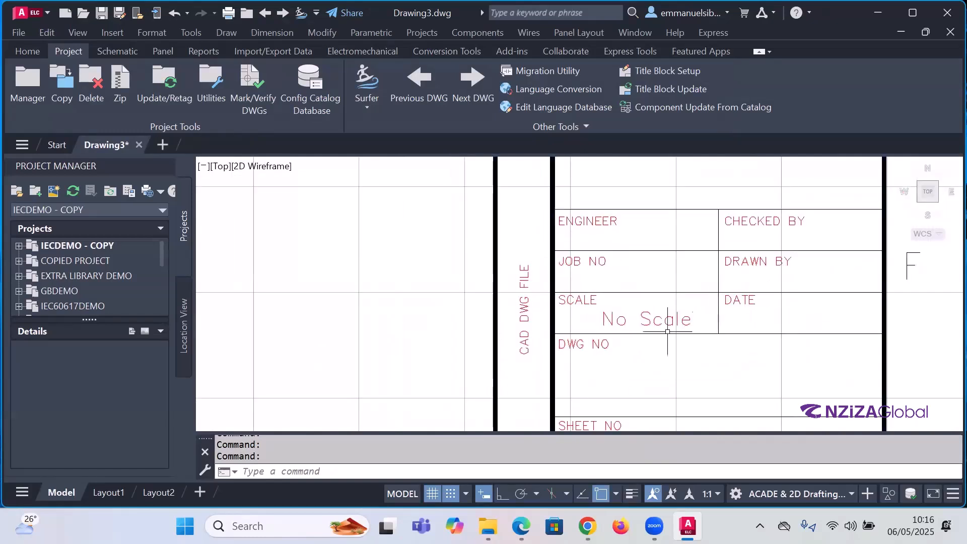
{"action": "scroll", "coordinate": [604, 355], "scroll_direction": "down", "scroll_amount": 2}
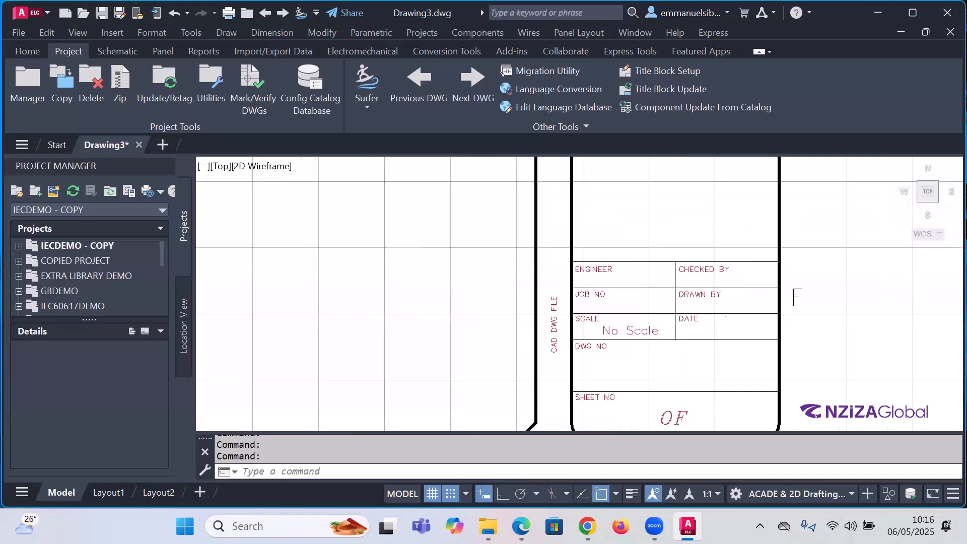
{"action": "scroll", "coordinate": [602, 363], "scroll_direction": "up", "scroll_amount": 3}
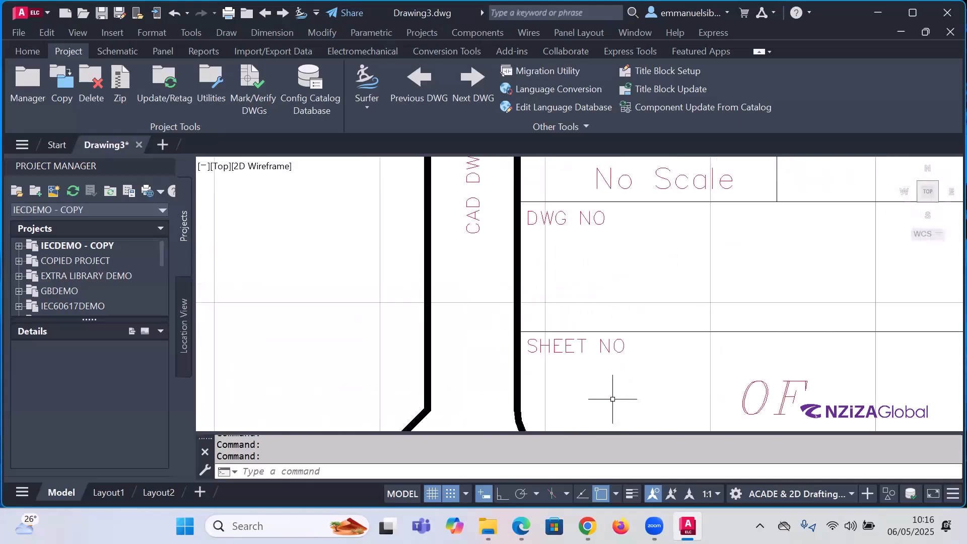
{"action": "scroll", "coordinate": [626, 346], "scroll_direction": "down", "scroll_amount": 6}
{"action": "scroll", "coordinate": [693, 366], "scroll_direction": "up", "scroll_amount": 3}
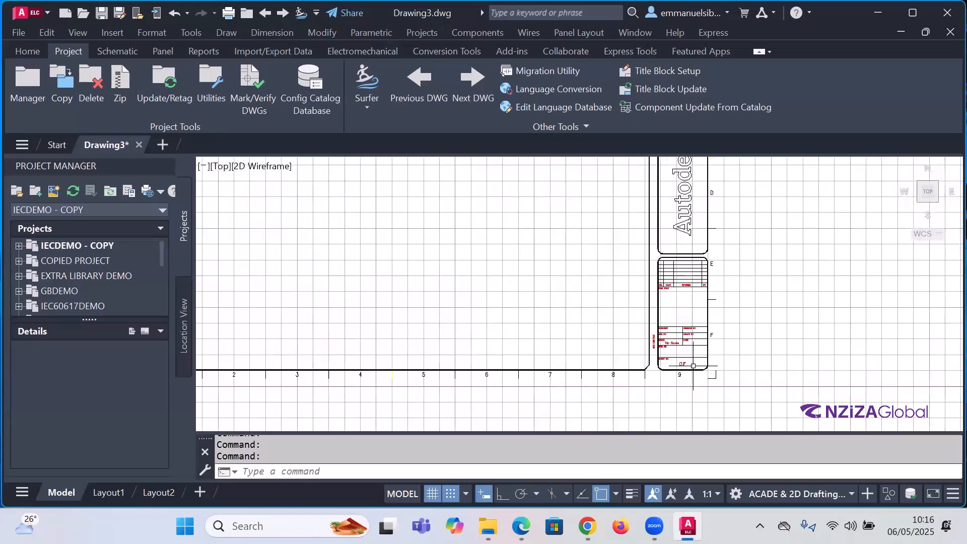
Step: Inspect the revision table, the logo area and the sheet frame with its numbered columns and lettered rows
{"action": "scroll", "coordinate": [688, 272], "scroll_direction": "up", "scroll_amount": 3}
{"action": "scroll", "coordinate": [655, 330], "scroll_direction": "down", "scroll_amount": 6}
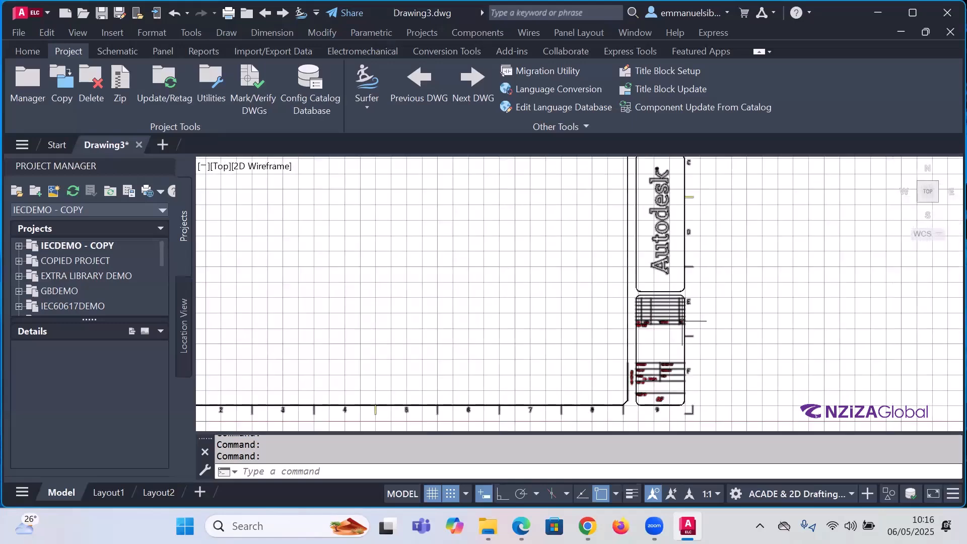
{"action": "scroll", "coordinate": [678, 272], "scroll_direction": "down", "scroll_amount": 2}
{"action": "scroll", "coordinate": [629, 222], "scroll_direction": "up", "scroll_amount": 2}
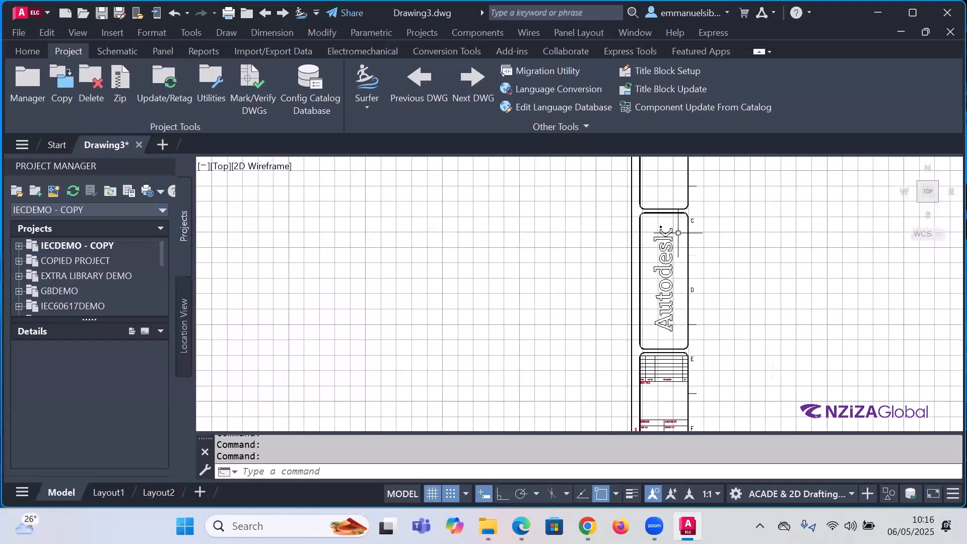
{"action": "scroll", "coordinate": [699, 333], "scroll_direction": "down", "scroll_amount": 2}
{"action": "scroll", "coordinate": [699, 332], "scroll_direction": "down", "scroll_amount": 2}
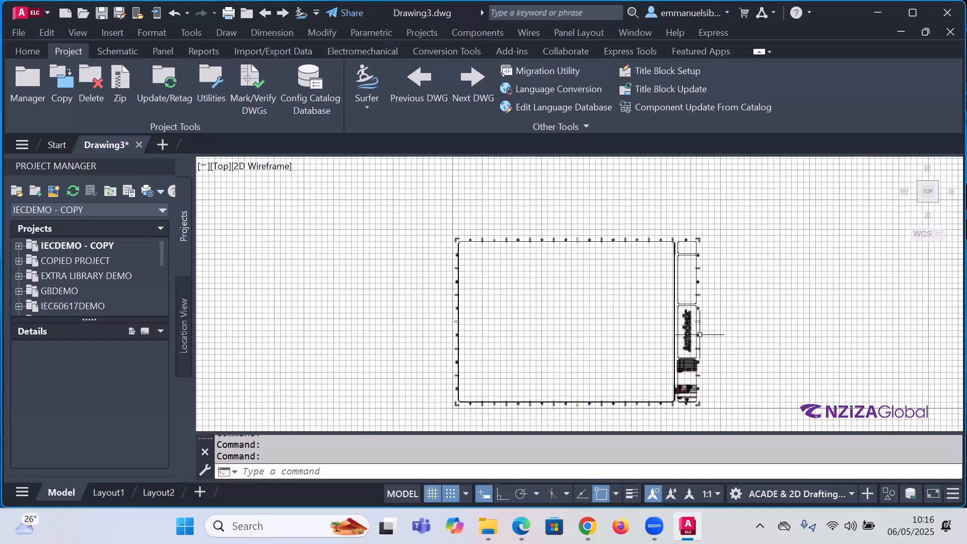
{"action": "scroll", "coordinate": [503, 229], "scroll_direction": "up", "scroll_amount": 8}
{"action": "scroll", "coordinate": [567, 256], "scroll_direction": "down", "scroll_amount": 6}
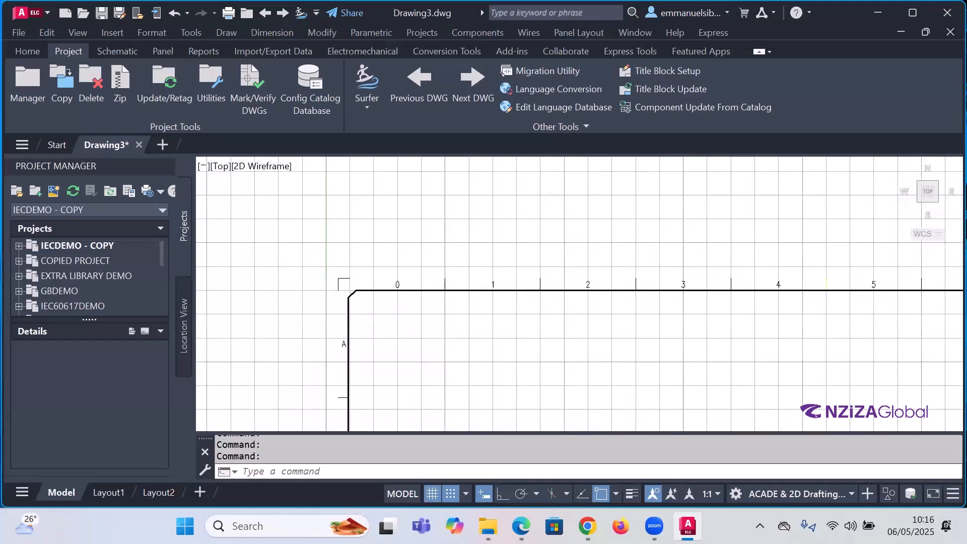
{"action": "scroll", "coordinate": [565, 262], "scroll_direction": "down", "scroll_amount": 4}
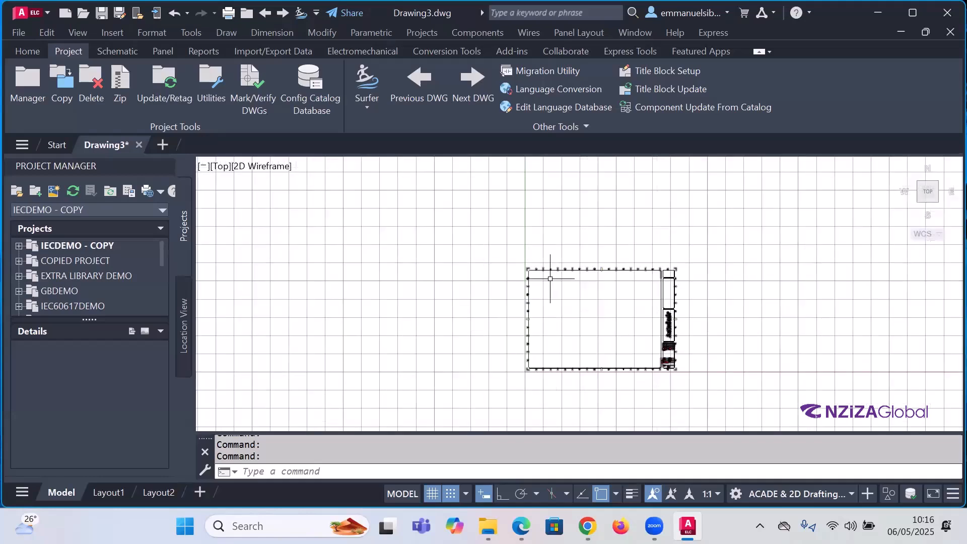
Step: Turn off snap mode and the grid display in the new drawing
{"action": "left_click", "coordinate": [447, 490]}
{"action": "left_click", "coordinate": [434, 489]}
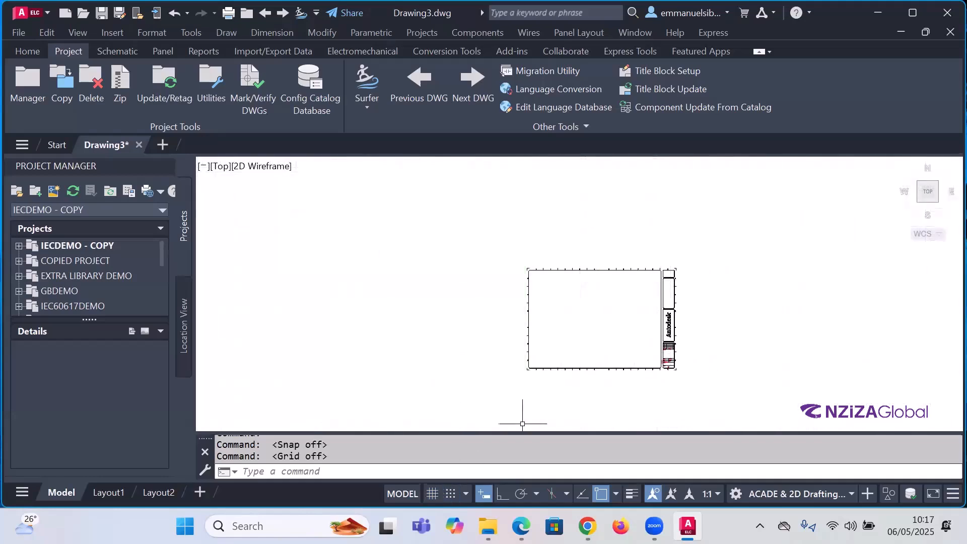
{"action": "scroll", "coordinate": [544, 296], "scroll_direction": "down", "scroll_amount": 2}
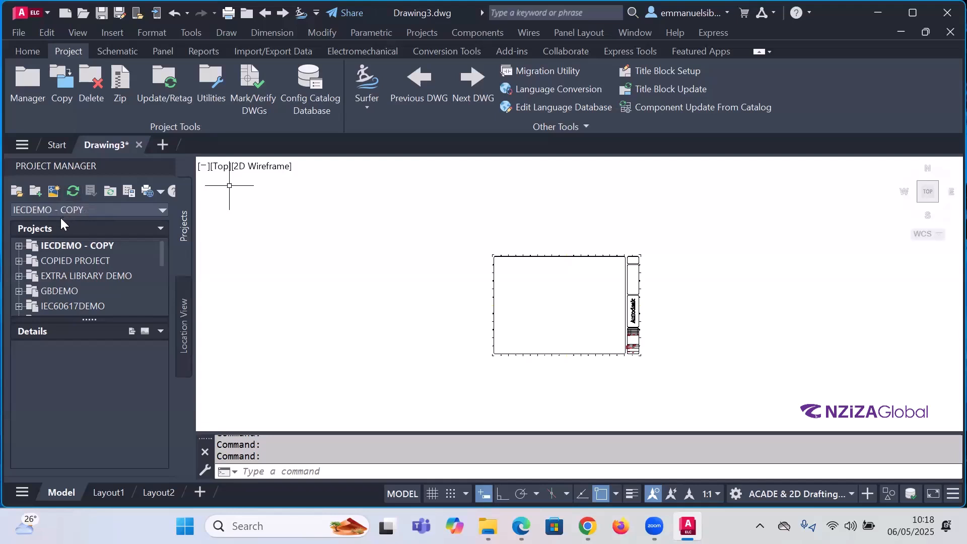
{"action": "left_click", "coordinate": [69, 192]}
{"action": "left_click", "coordinate": [484, 515]}
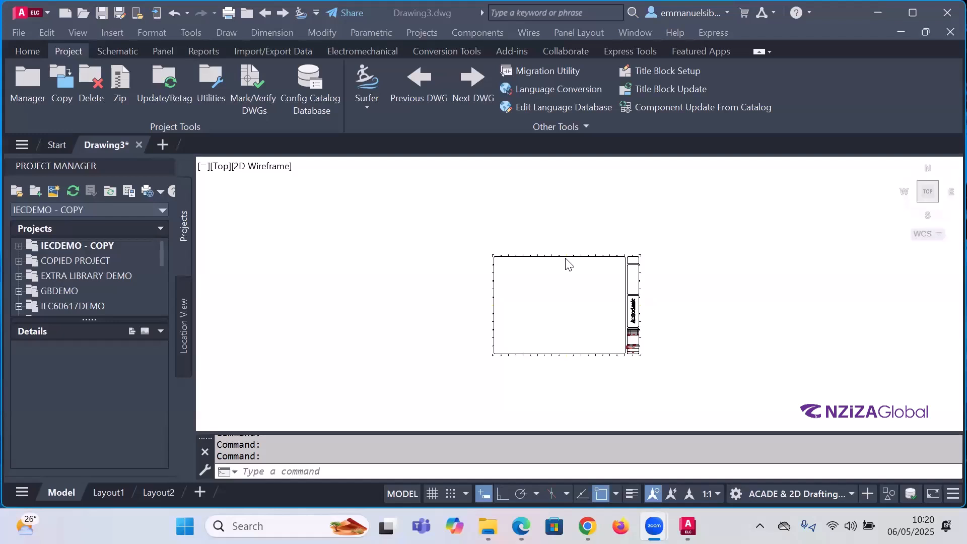
{"action": "left_click", "coordinate": [466, 227]}
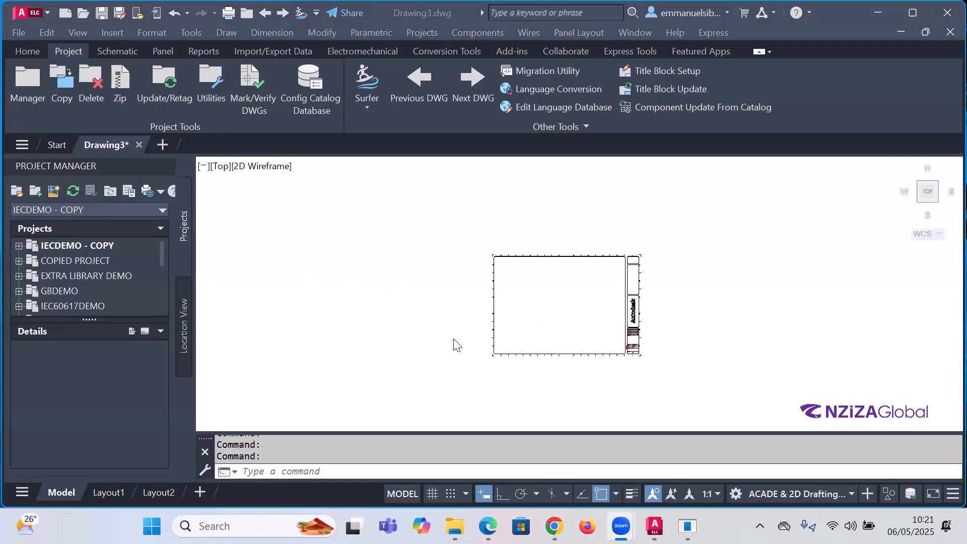
Step: Open the existing project file iecdemo - copy in the Project Manager
{"action": "left_click", "coordinate": [15, 193]}
{"action": "left_click", "coordinate": [16, 192]}
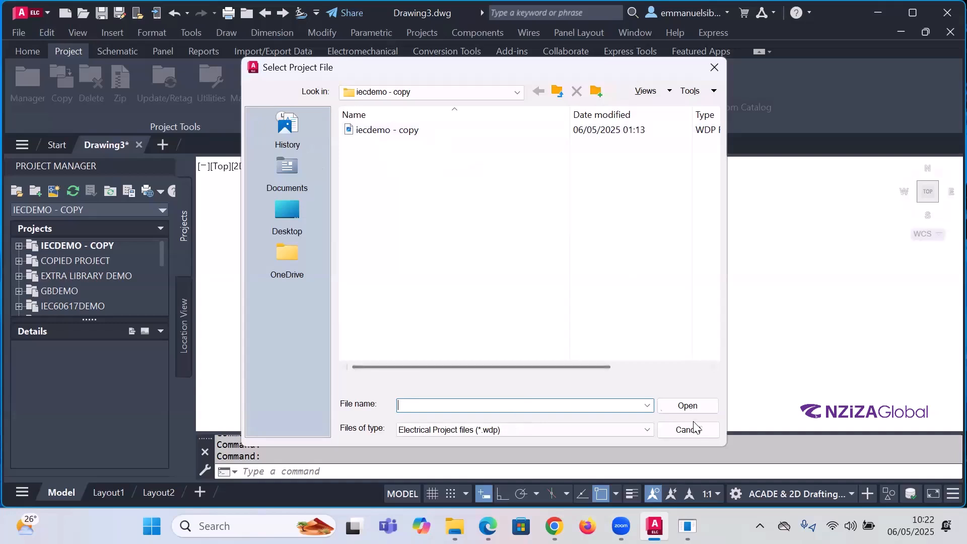
{"action": "left_click", "coordinate": [416, 130]}
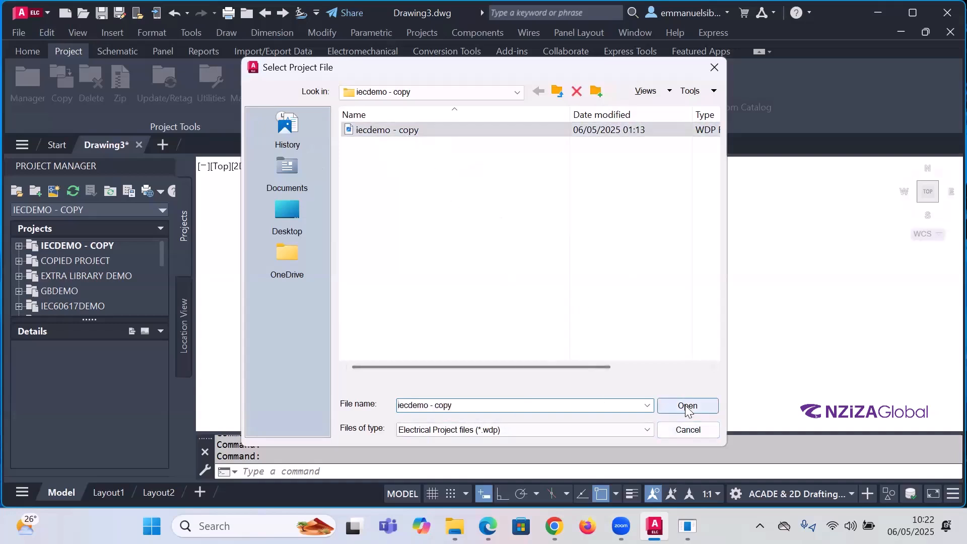
{"action": "left_click", "coordinate": [684, 405]}
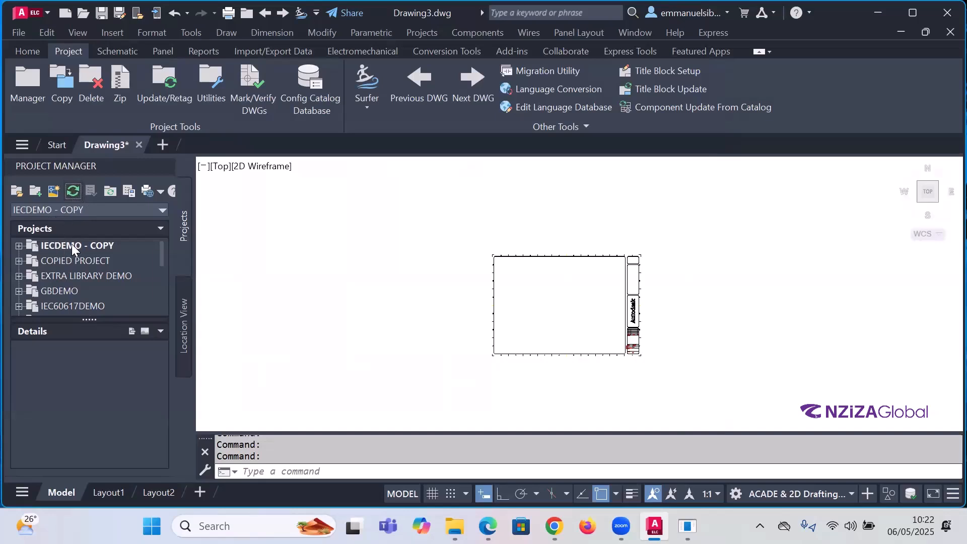
Step: Expand the IECDEMO - COPY project and its SCHEMATIC folder and look through the listed drawings
{"action": "left_click", "coordinate": [18, 246]}
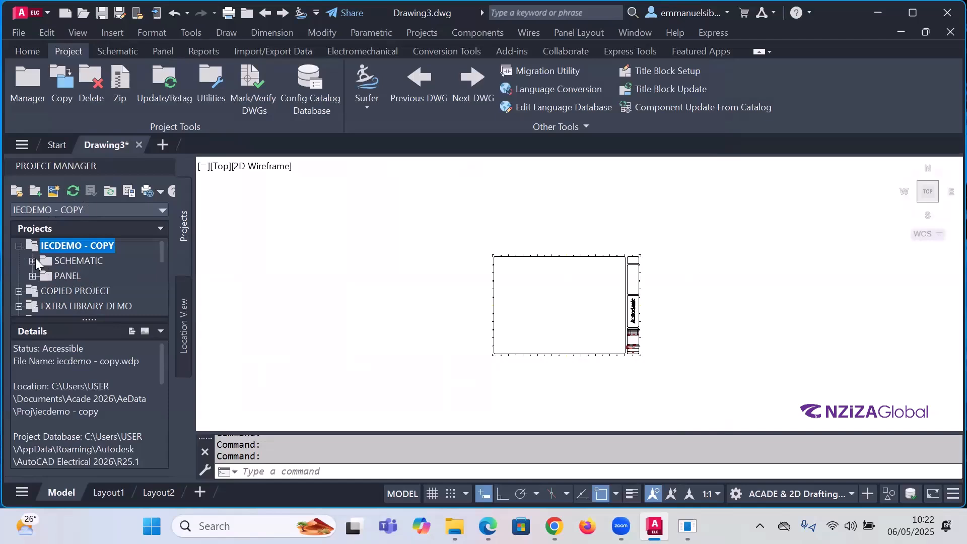
{"action": "left_click", "coordinate": [32, 260]}
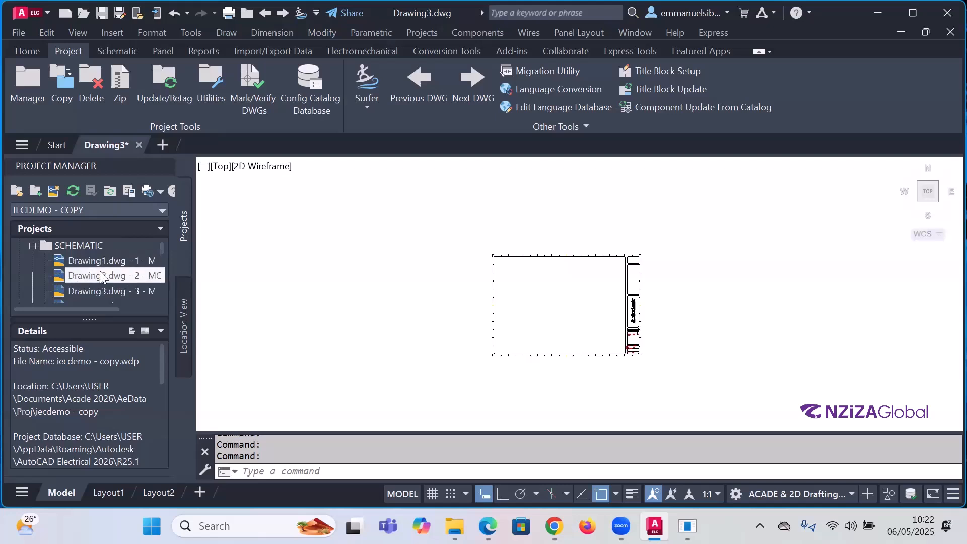
{"action": "scroll", "coordinate": [103, 273], "scroll_direction": "down", "scroll_amount": 2}
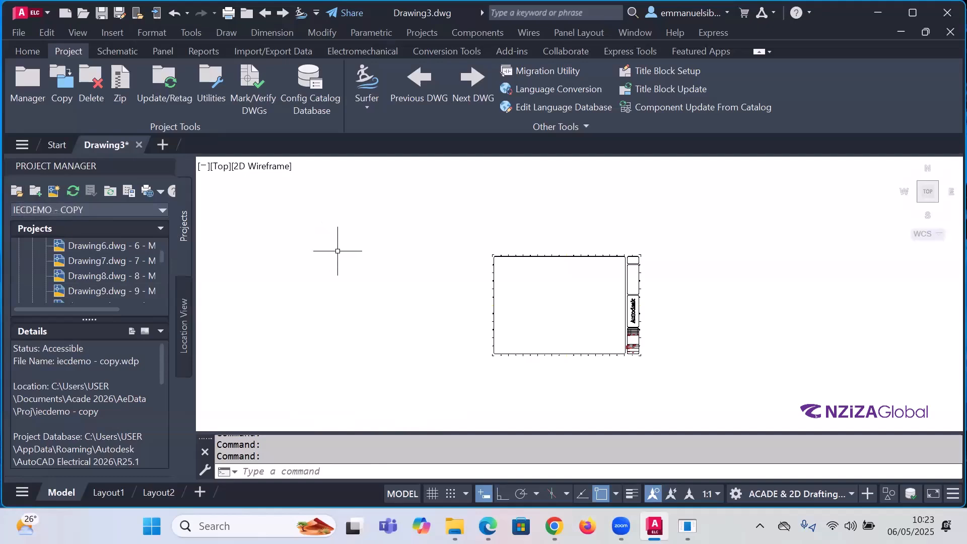
Step: View the project file selection dialog and close it without opening a project, leaving the Projects list as it is
{"action": "left_click", "coordinate": [17, 192]}
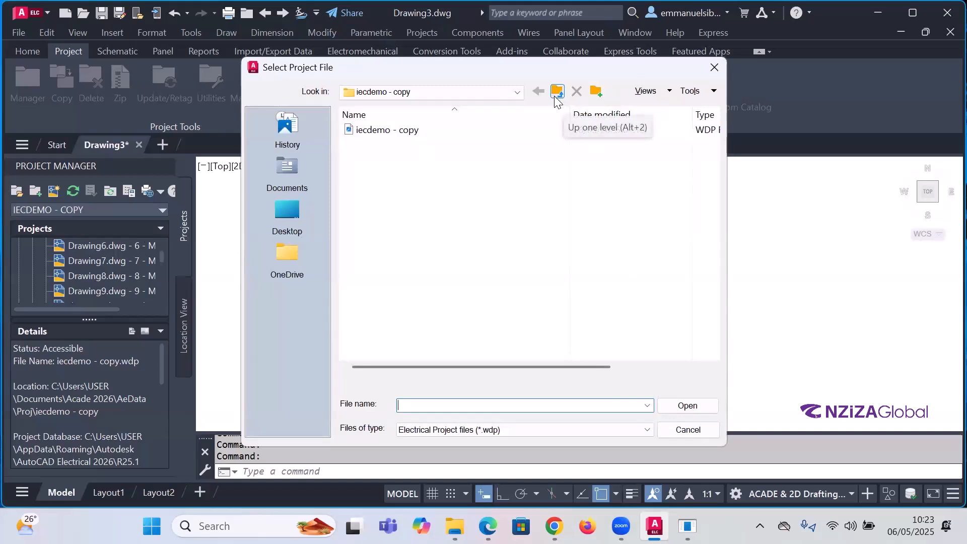
{"action": "left_click", "coordinate": [714, 68]}
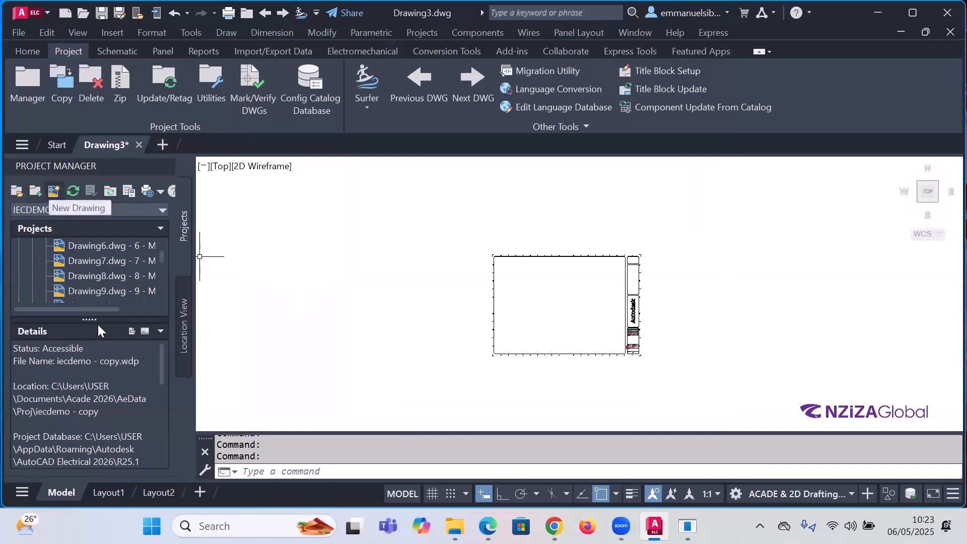
{"action": "left_click", "coordinate": [158, 228]}
{"action": "left_click", "coordinate": [157, 231]}
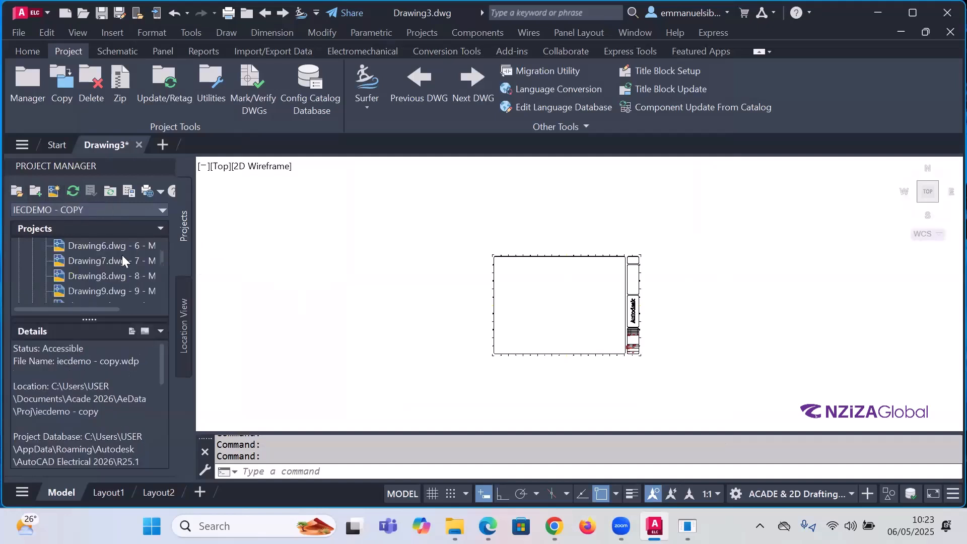
Step: Collapse the IECDEMO - COPY project and look over the list of projects in the Project Manager
{"action": "scroll", "coordinate": [23, 249], "scroll_direction": "up", "scroll_amount": 3}
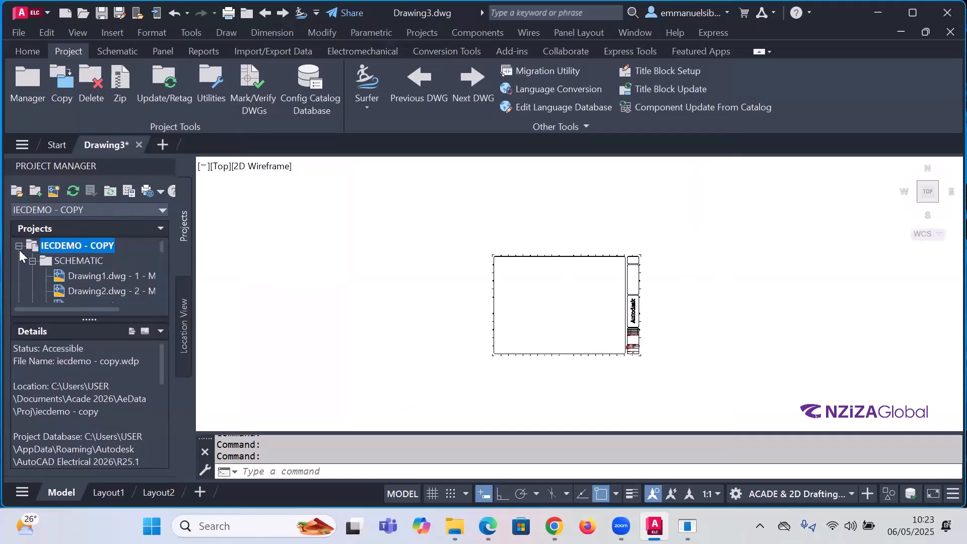
{"action": "left_click", "coordinate": [18, 245]}
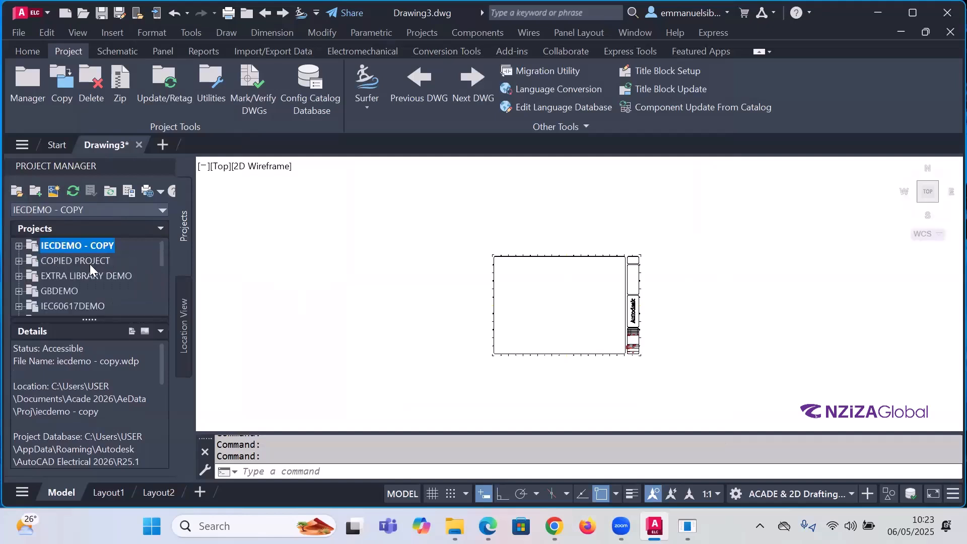
{"action": "scroll", "coordinate": [94, 277], "scroll_direction": "down", "scroll_amount": 1}
{"action": "scroll", "coordinate": [95, 279], "scroll_direction": "up", "scroll_amount": 1}
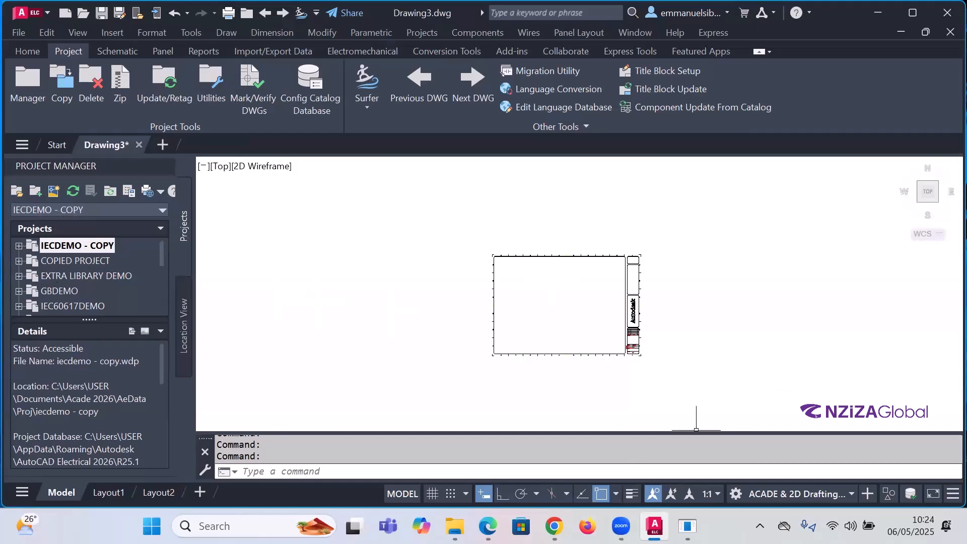
Step: Activate the EXTRA LIBRARY DEMO project and dismiss the screen resolution warning
{"action": "left_click", "coordinate": [59, 278]}
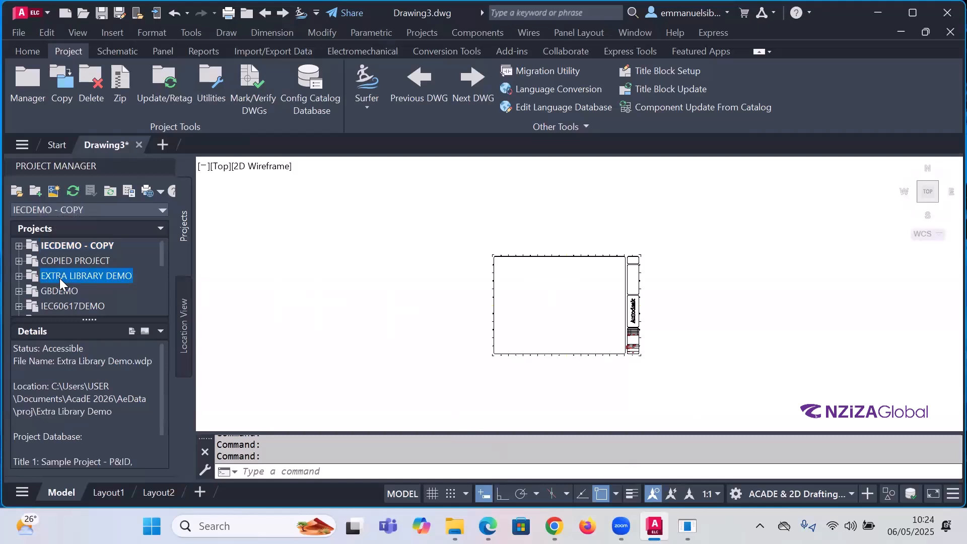
{"action": "right_click", "coordinate": [59, 279]}
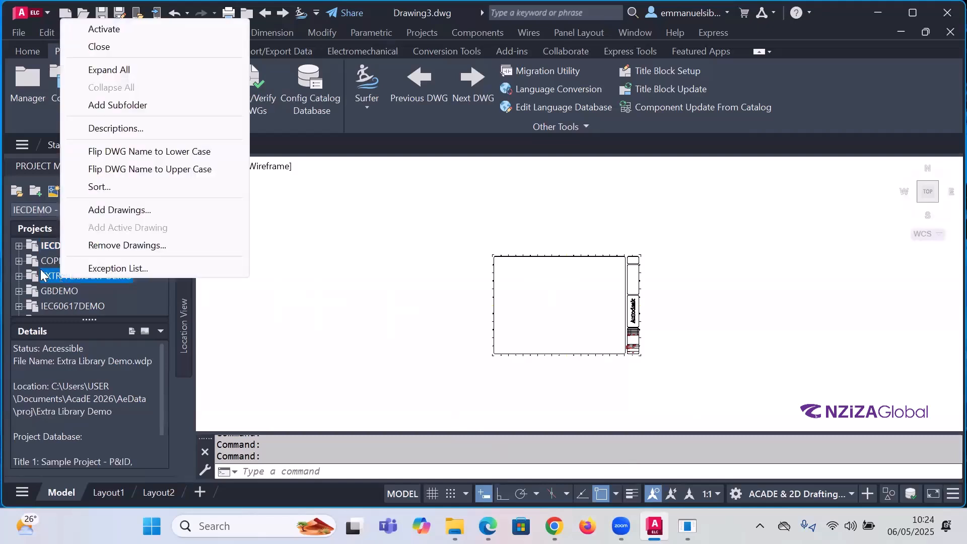
{"action": "left_click", "coordinate": [122, 29]}
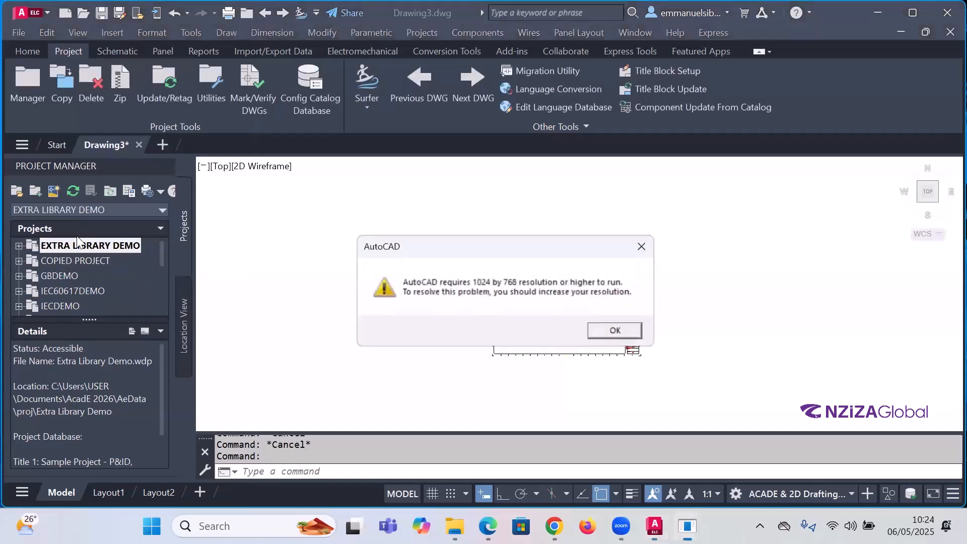
{"action": "left_click", "coordinate": [637, 334]}
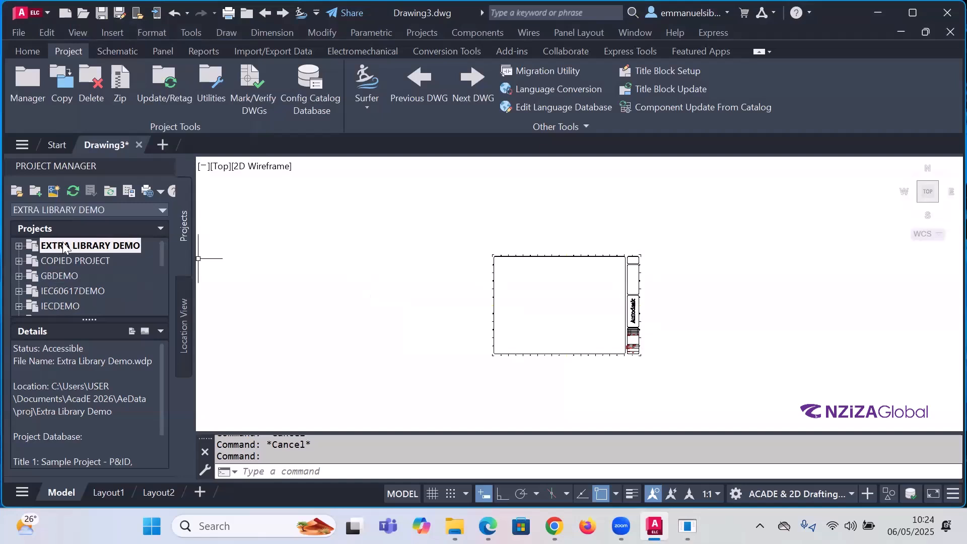
Step: Start a new project from the Project Manager and name it TZ AUTOCAD ELECTRICAL TRAINING
{"action": "scroll", "coordinate": [86, 262], "scroll_direction": "down", "scroll_amount": 2}
{"action": "scroll", "coordinate": [59, 260], "scroll_direction": "up", "scroll_amount": 2}
{"action": "left_click", "coordinate": [34, 190]}
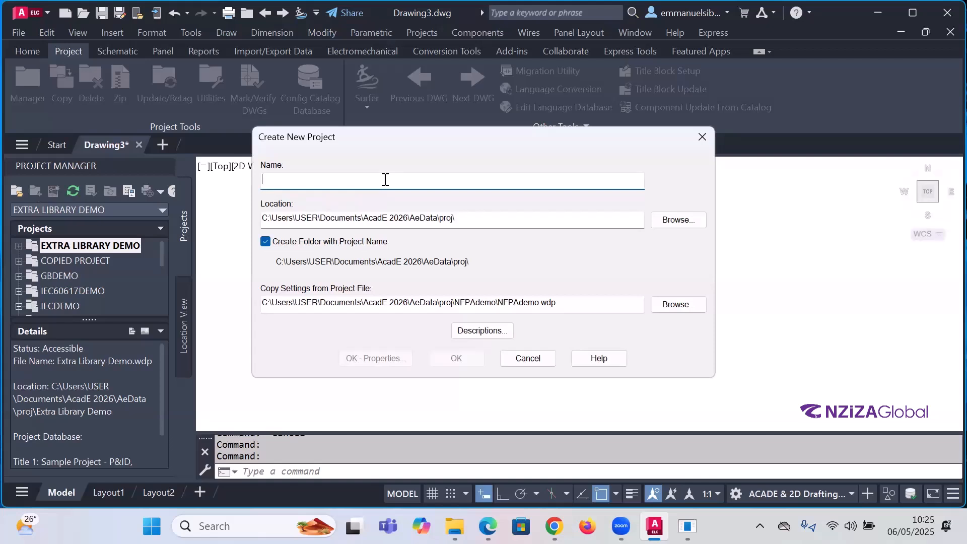
{"action": "type", "text": "TZ"}
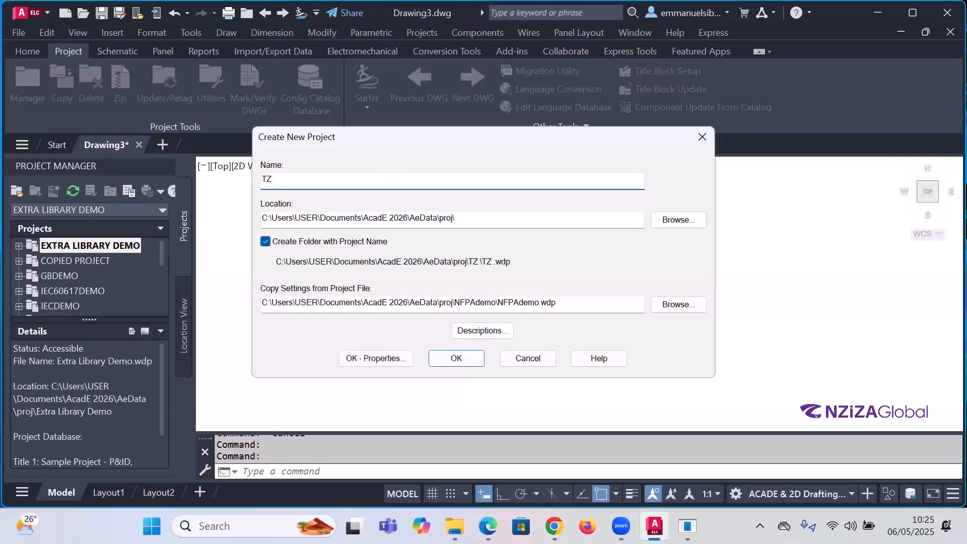
{"action": "type", "text": " AUTOCA"}
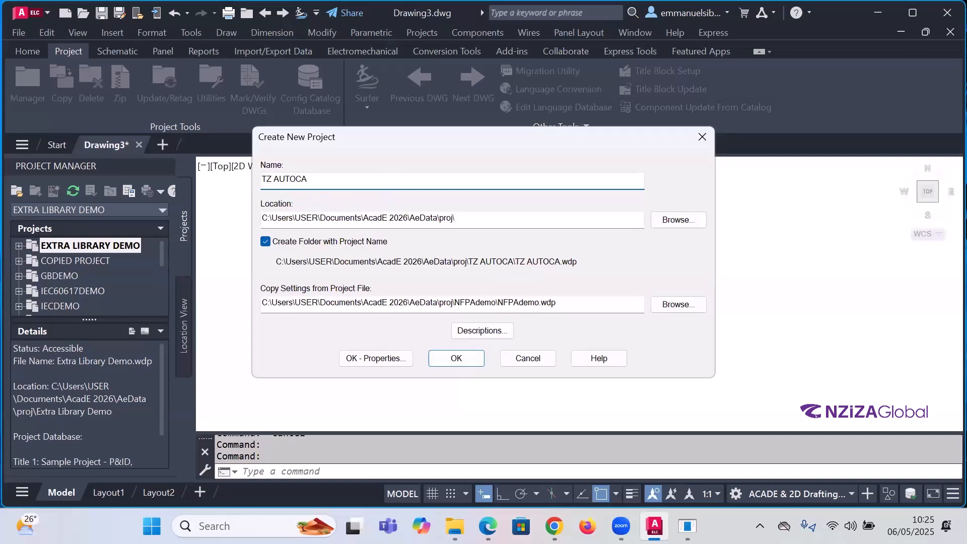
{"action": "type", "text": "D ELECT"}
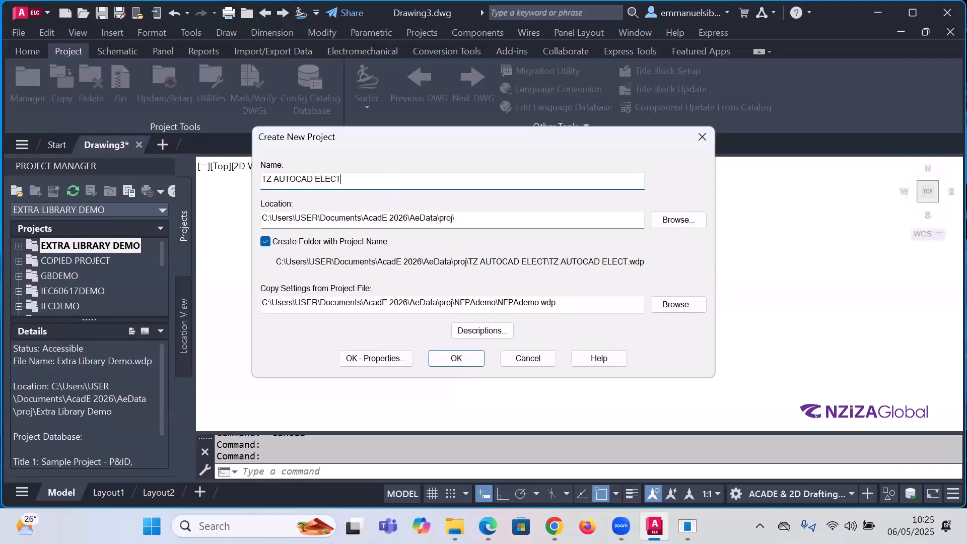
{"action": "type", "text": "RICAL "}
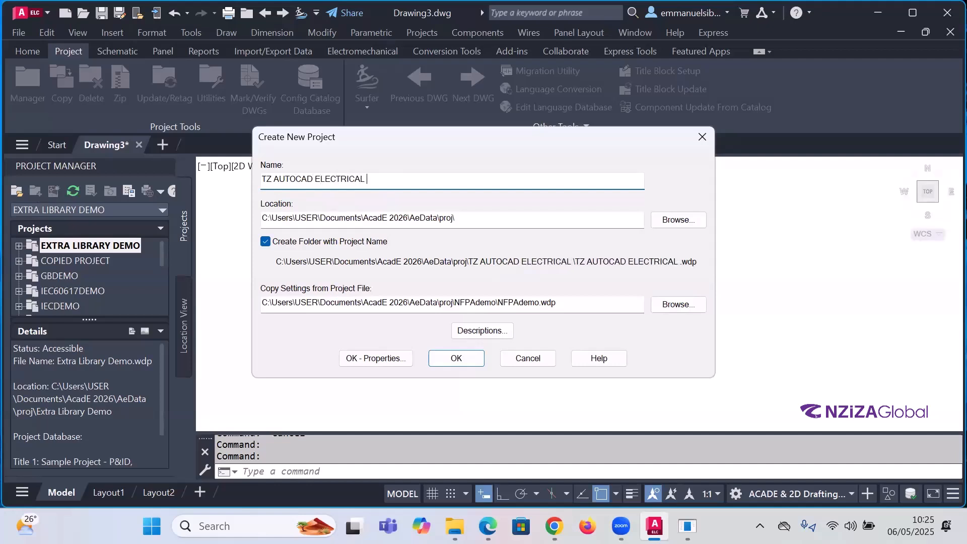
{"action": "type", "text": "TR"}
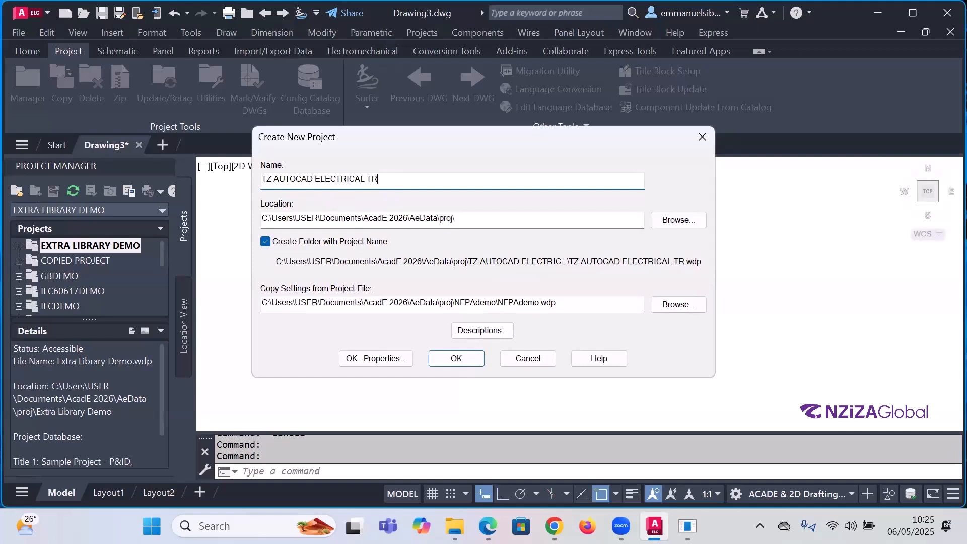
{"action": "type", "text": "AINING"}
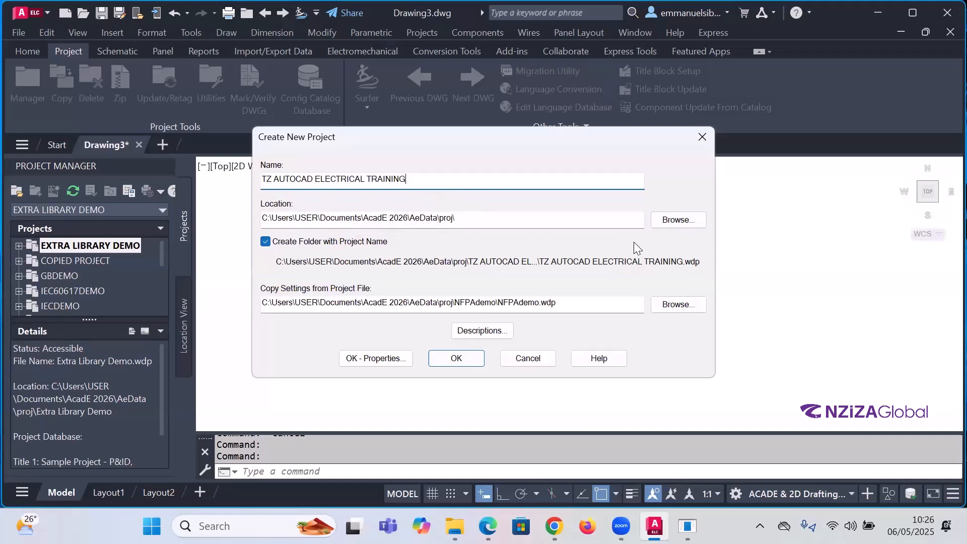
Step: Browse for the new project's location, examining the Documents folders, the C: drive and the NZIZA AE TRAINING folder on the Desktop
{"action": "left_click", "coordinate": [677, 224]}
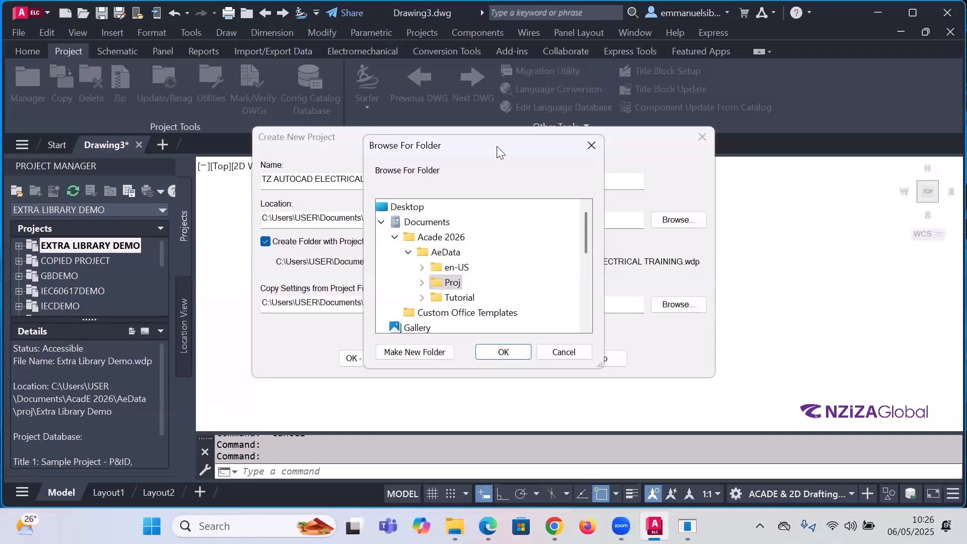
{"action": "left_click_drag", "start_coordinate": [497, 146], "coordinate": [744, 140]}
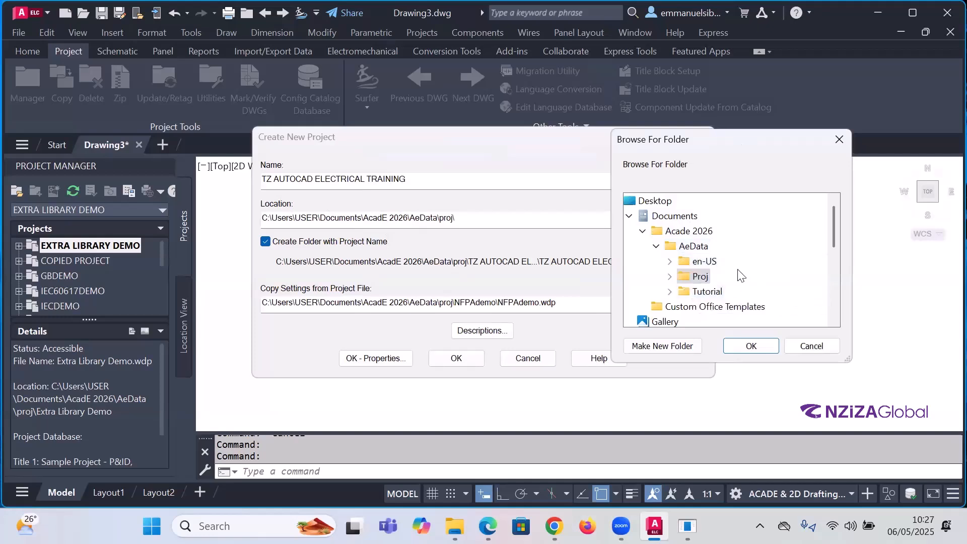
{"action": "left_click", "coordinate": [701, 277]}
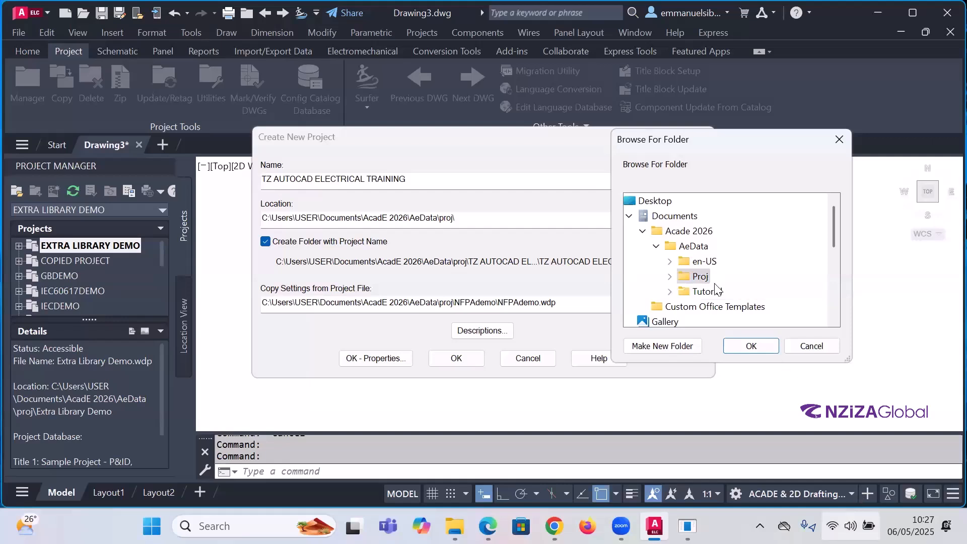
{"action": "left_click", "coordinate": [667, 202]}
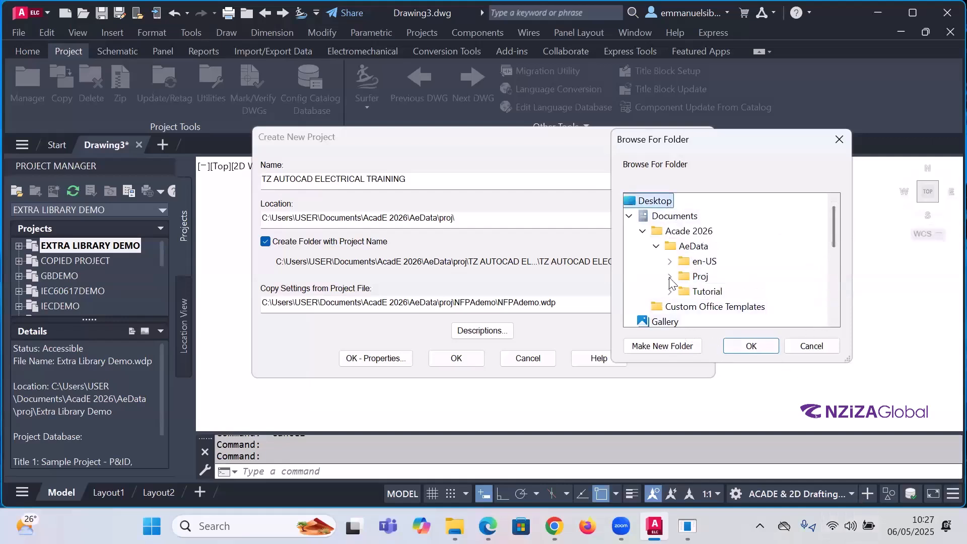
{"action": "scroll", "coordinate": [666, 292], "scroll_direction": "down", "scroll_amount": 3}
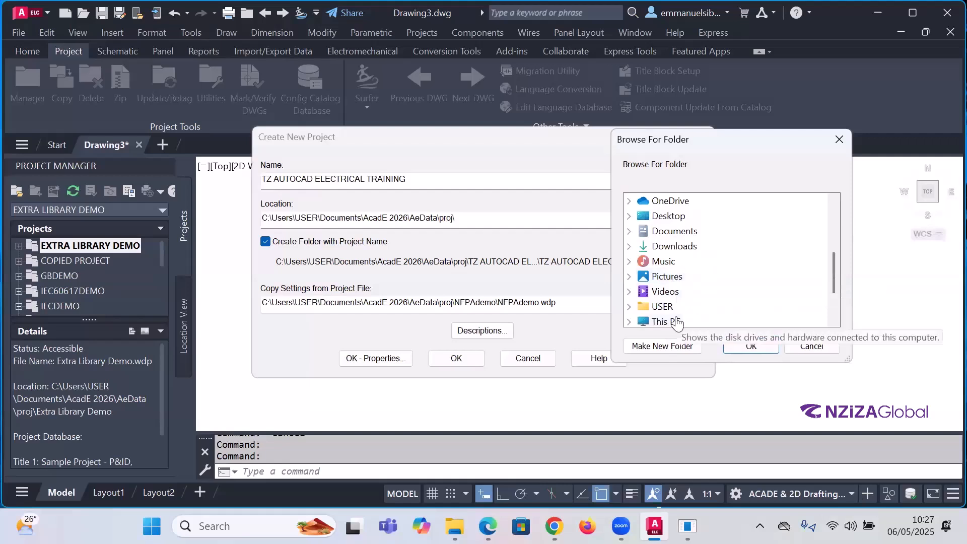
{"action": "left_click", "coordinate": [675, 323]}
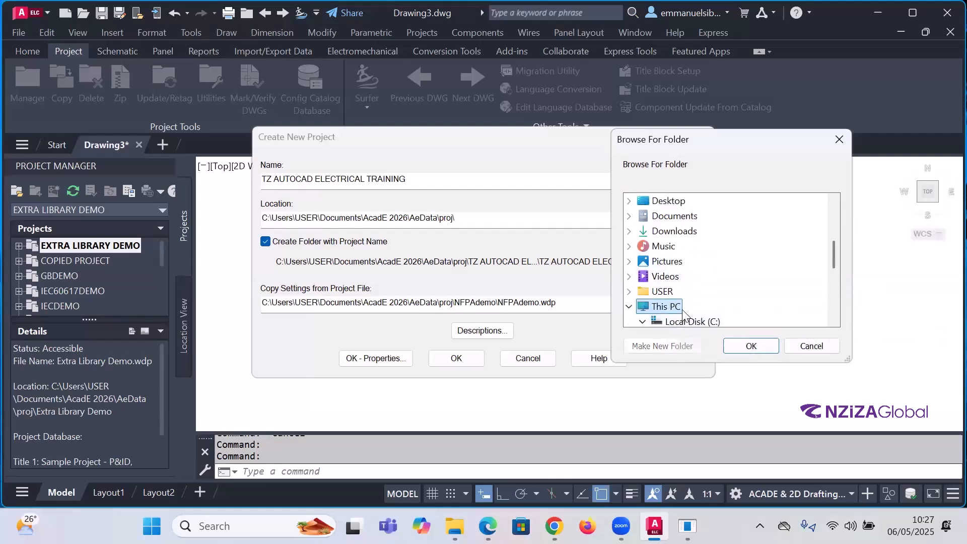
{"action": "scroll", "coordinate": [688, 300], "scroll_direction": "down", "scroll_amount": 3}
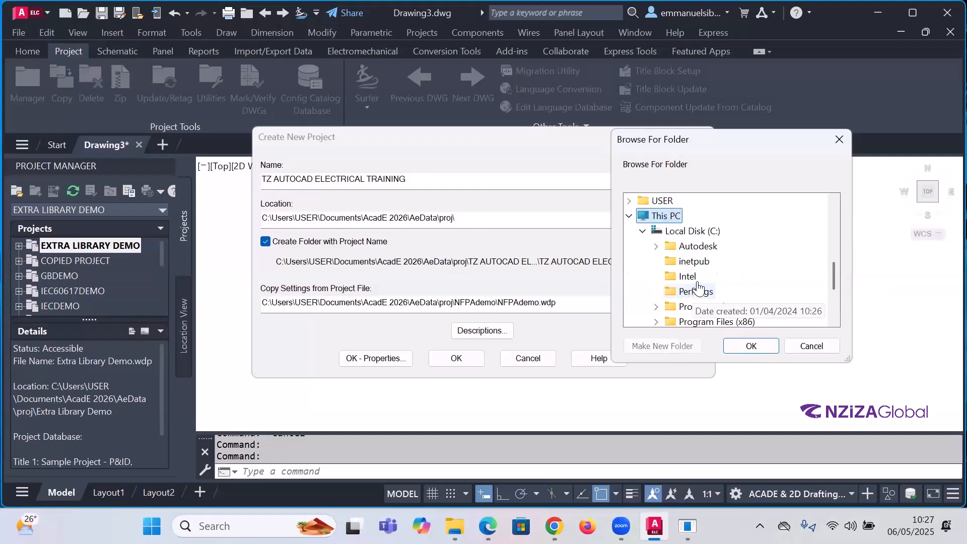
{"action": "scroll", "coordinate": [710, 260], "scroll_direction": "down", "scroll_amount": 2}
{"action": "scroll", "coordinate": [714, 259], "scroll_direction": "up", "scroll_amount": 2}
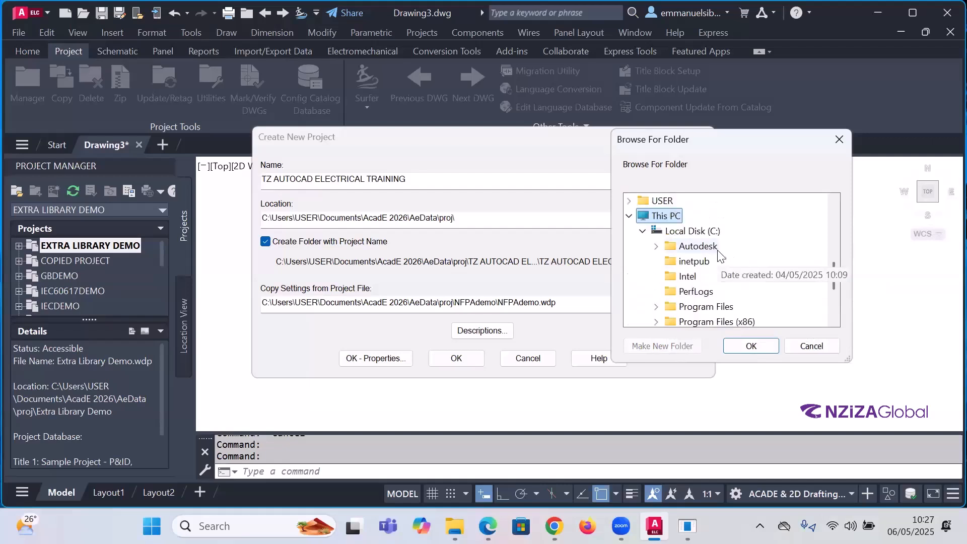
{"action": "scroll", "coordinate": [731, 259], "scroll_direction": "down", "scroll_amount": 3}
{"action": "scroll", "coordinate": [731, 260], "scroll_direction": "up", "scroll_amount": 3}
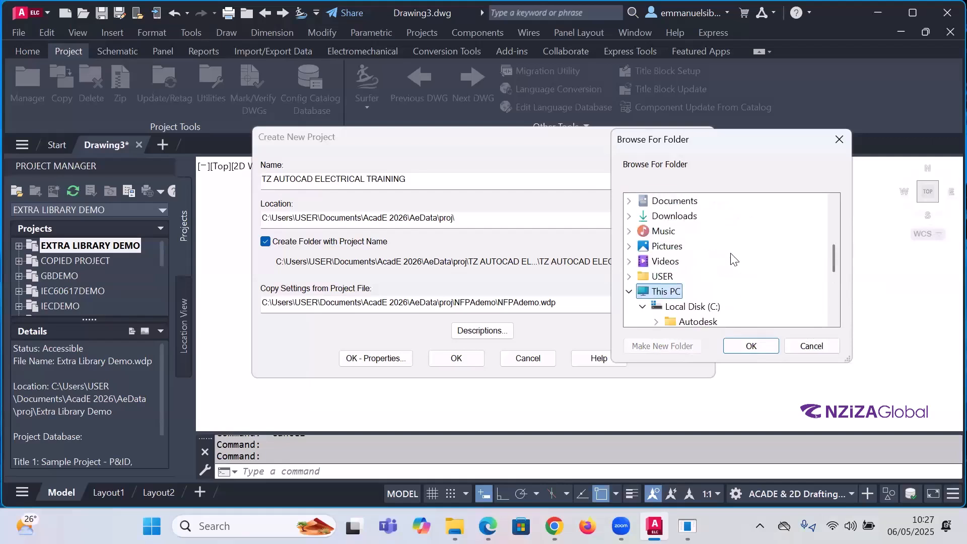
{"action": "scroll", "coordinate": [725, 255], "scroll_direction": "up", "scroll_amount": 2}
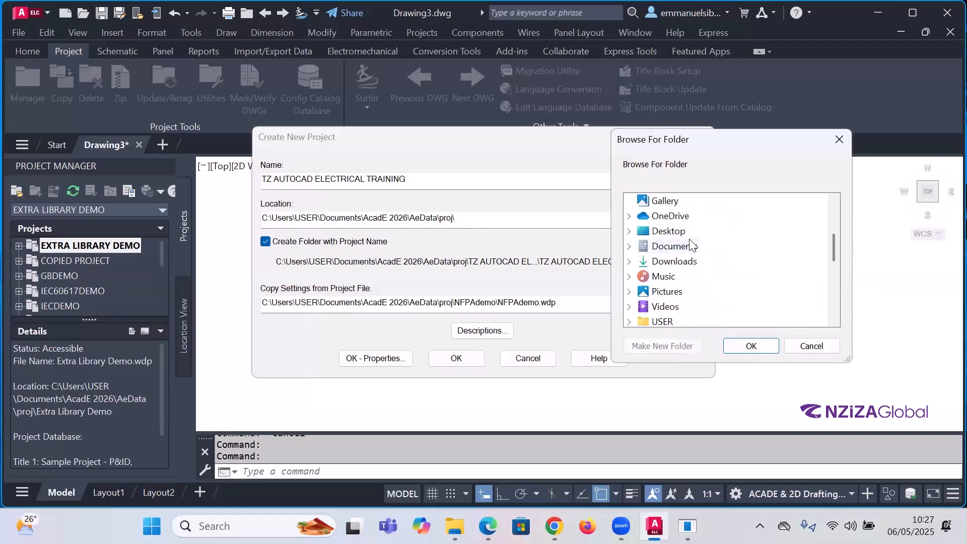
{"action": "scroll", "coordinate": [690, 247], "scroll_direction": "up", "scroll_amount": 2}
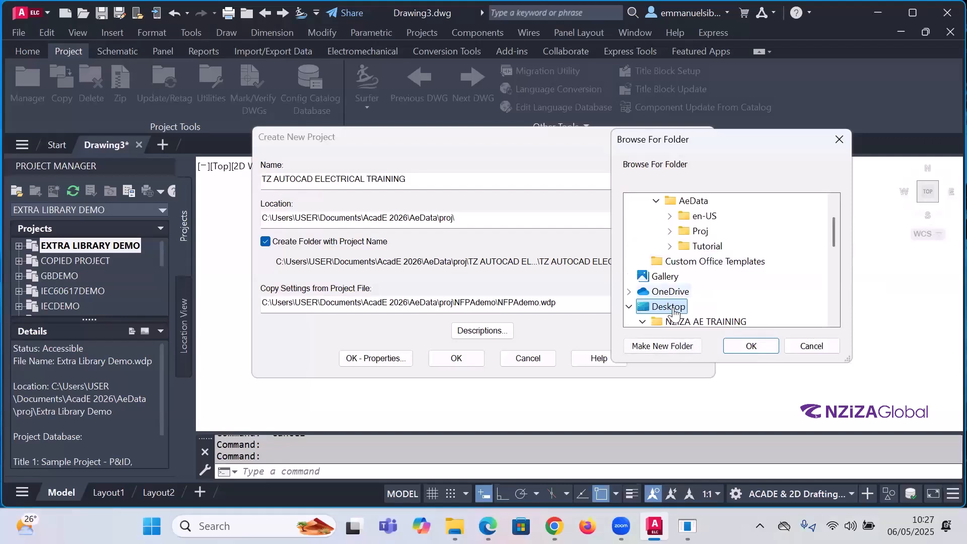
{"action": "scroll", "coordinate": [695, 289], "scroll_direction": "up", "scroll_amount": 1}
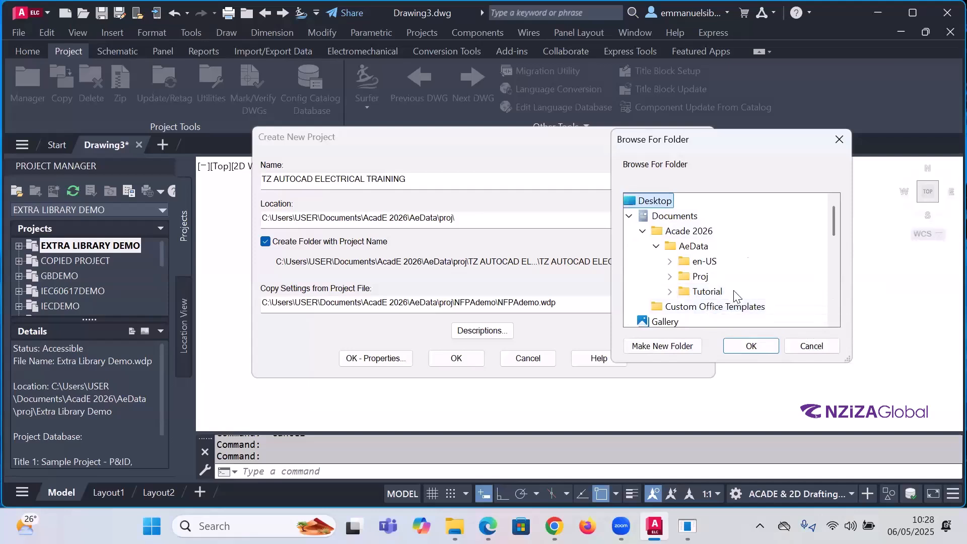
{"action": "scroll", "coordinate": [735, 296], "scroll_direction": "down", "scroll_amount": 2}
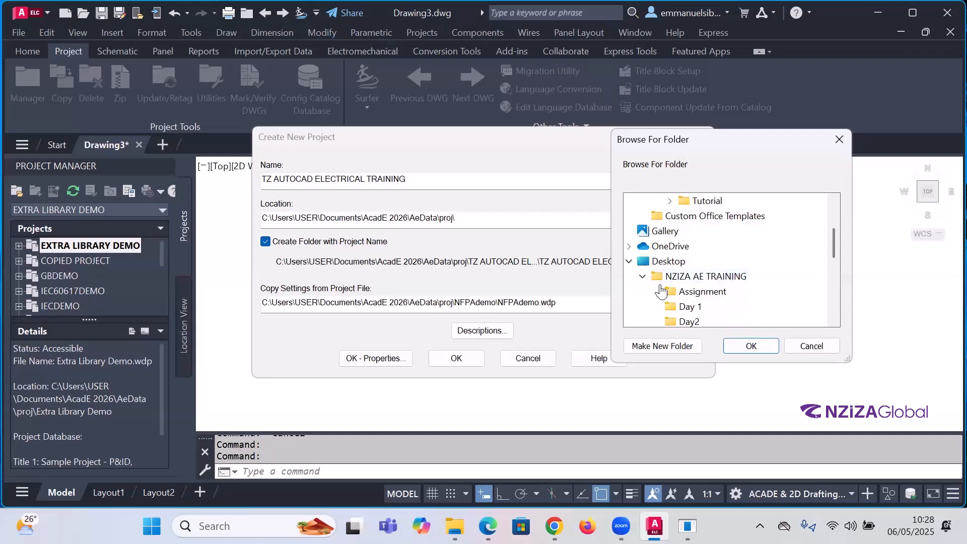
{"action": "scroll", "coordinate": [746, 267], "scroll_direction": "down", "scroll_amount": 1}
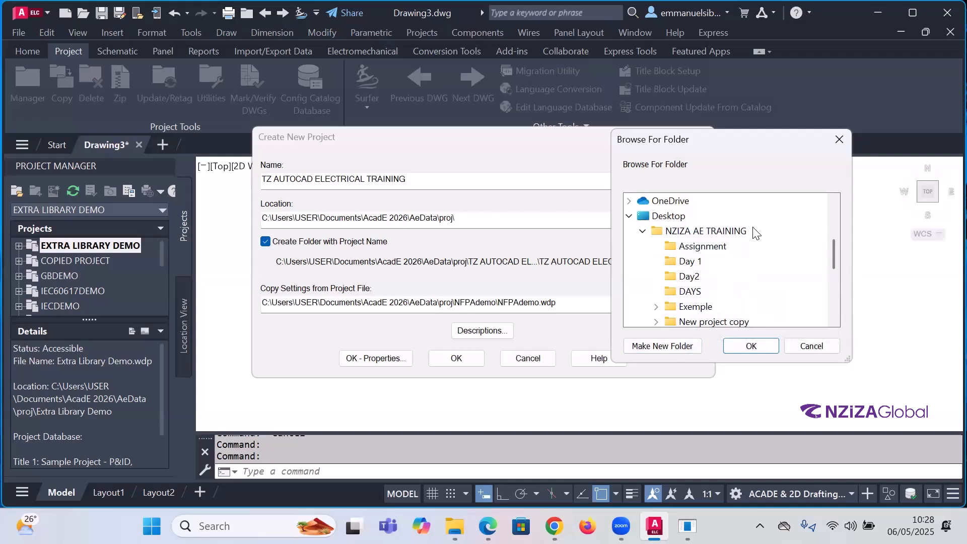
Step: Make a new folder on the Desktop, and leave the folder browser without choosing a project location
{"action": "left_click", "coordinate": [670, 347]}
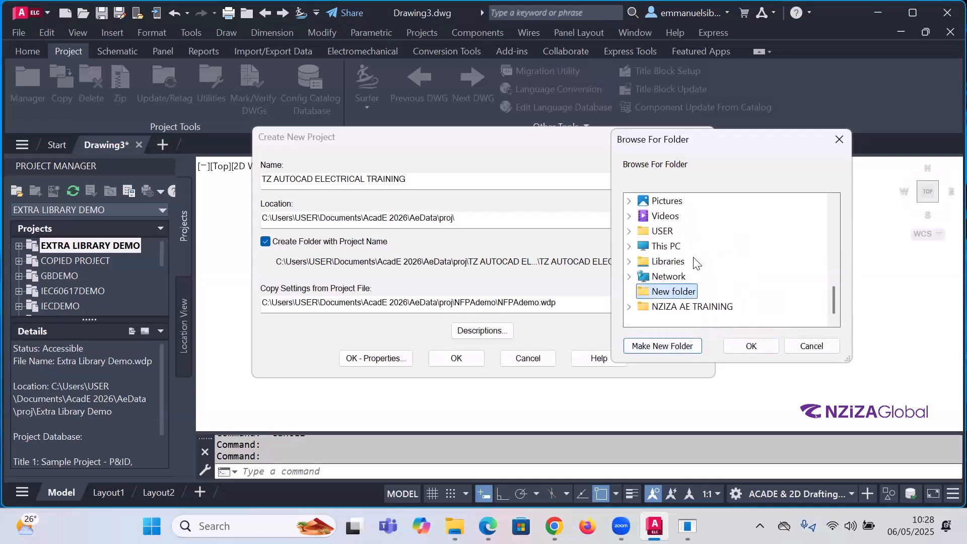
{"action": "double_click", "coordinate": [667, 307]}
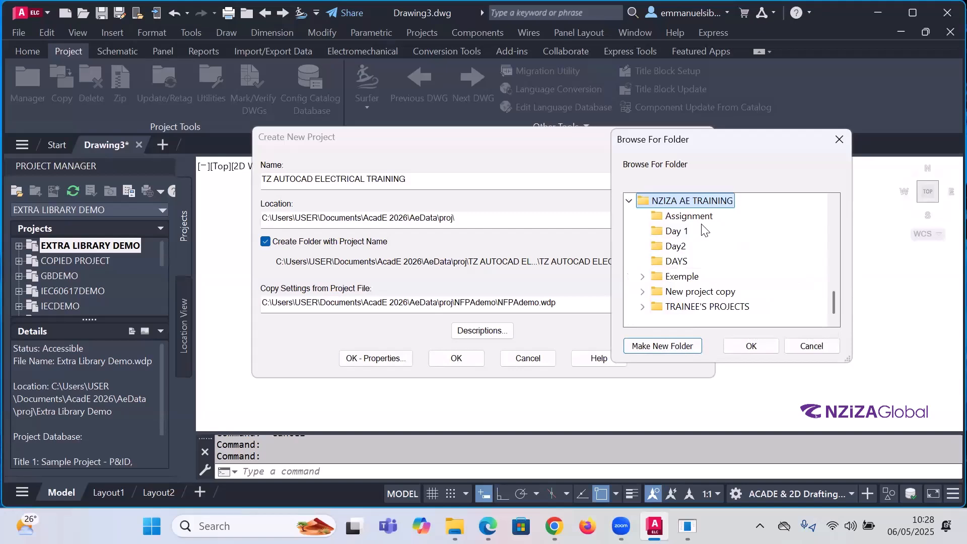
{"action": "double_click", "coordinate": [698, 298]}
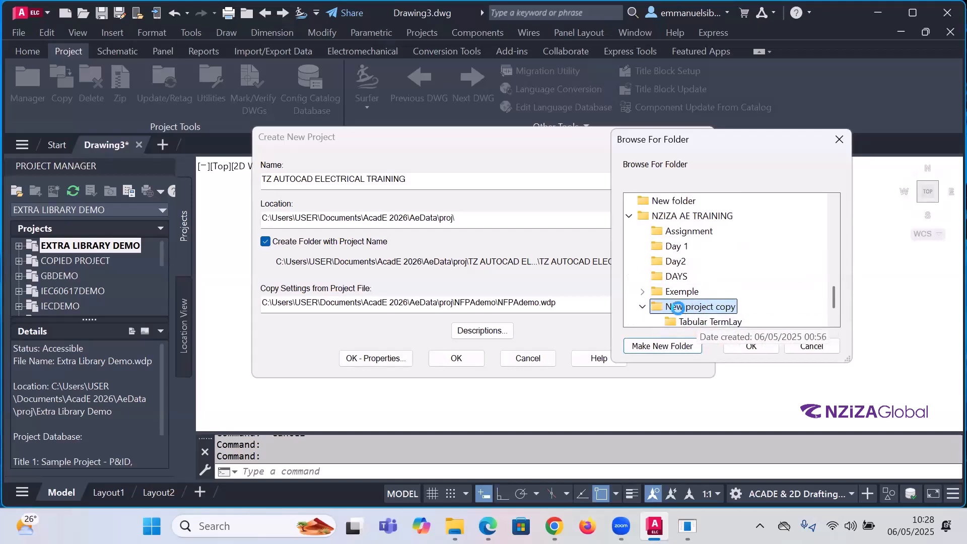
{"action": "right_click", "coordinate": [679, 307]}
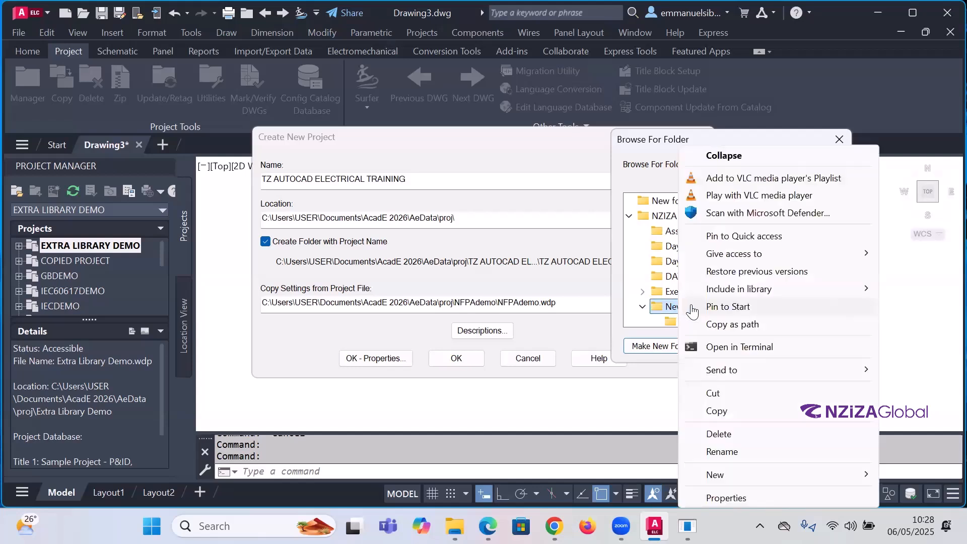
{"action": "key", "text": "Escape"}
{"action": "key", "text": "Escape"}
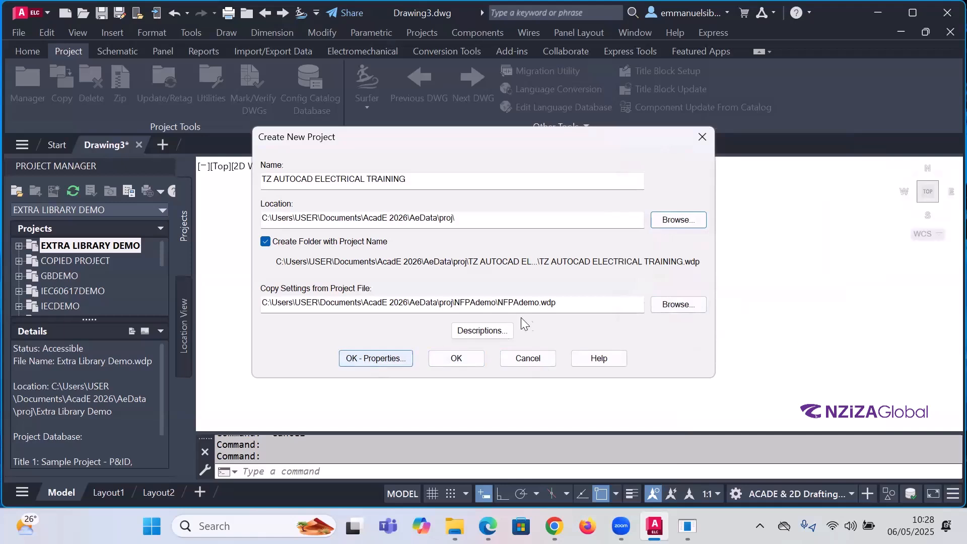
Step: Browse for the project location and select the Day2 folder inside NZIZA AE TRAINING on the Desktop
{"action": "left_click", "coordinate": [678, 221]}
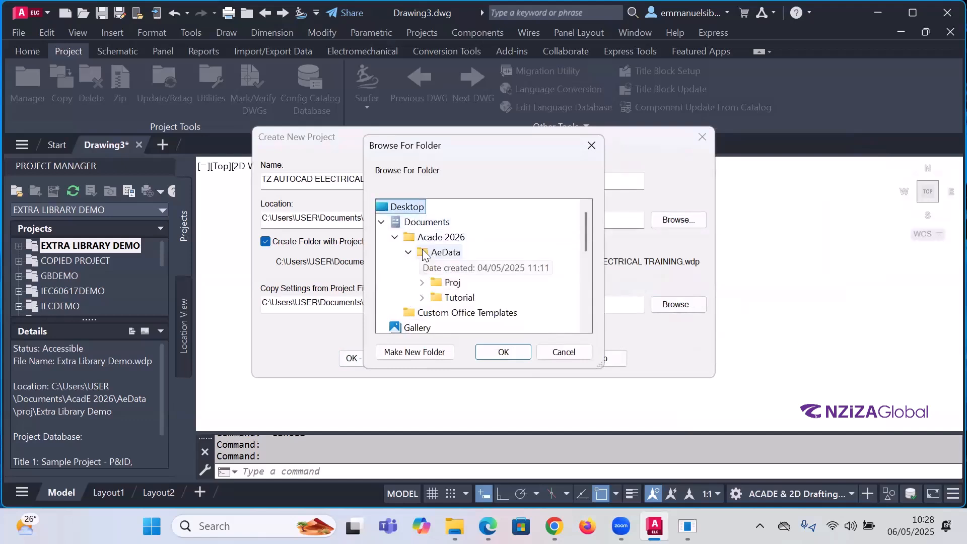
{"action": "scroll", "coordinate": [428, 252], "scroll_direction": "down", "scroll_amount": 2}
{"action": "double_click", "coordinate": [433, 268]}
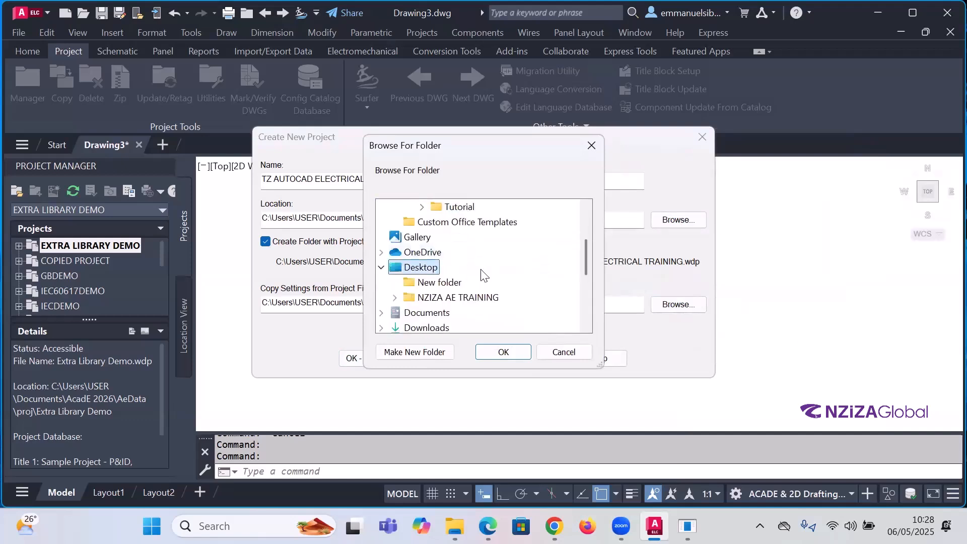
{"action": "scroll", "coordinate": [445, 265], "scroll_direction": "down", "scroll_amount": 1}
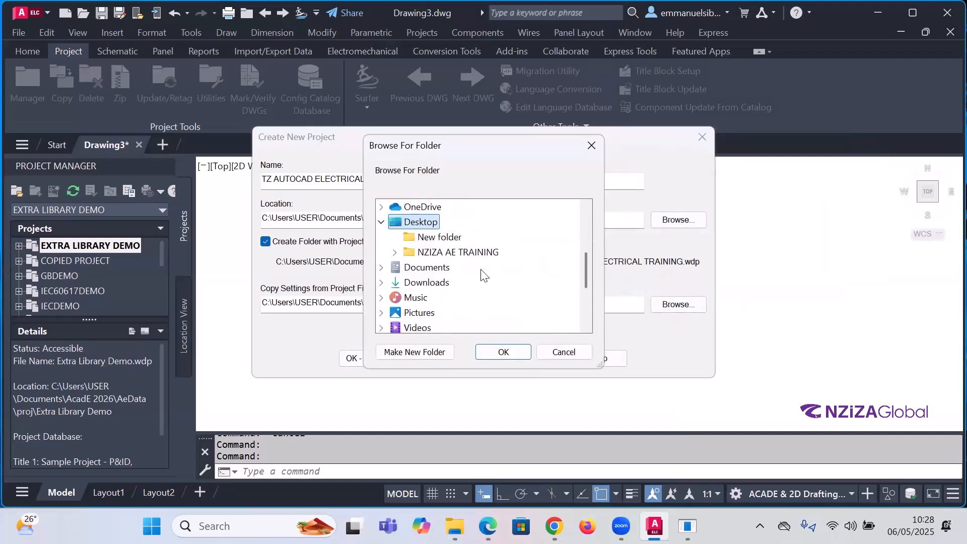
{"action": "double_click", "coordinate": [451, 253]}
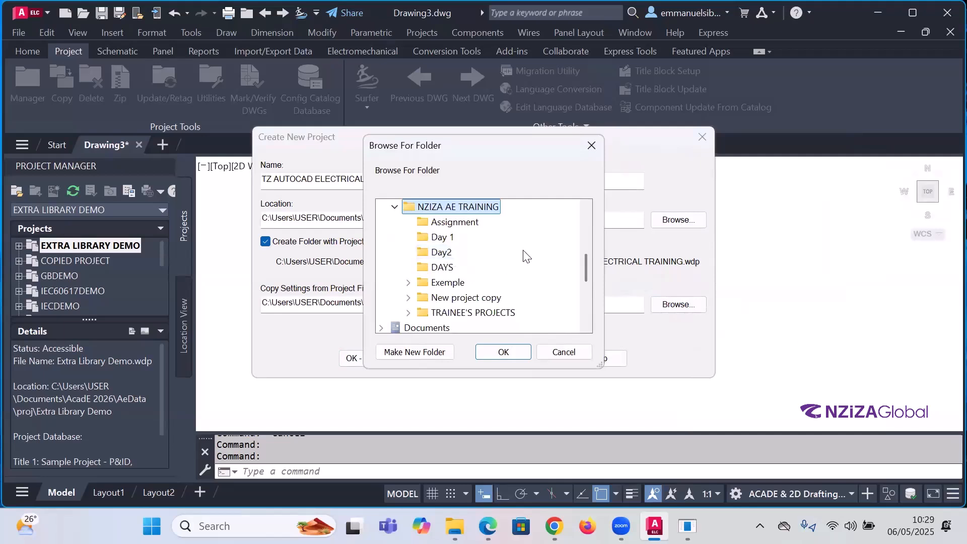
{"action": "left_click", "coordinate": [484, 257]}
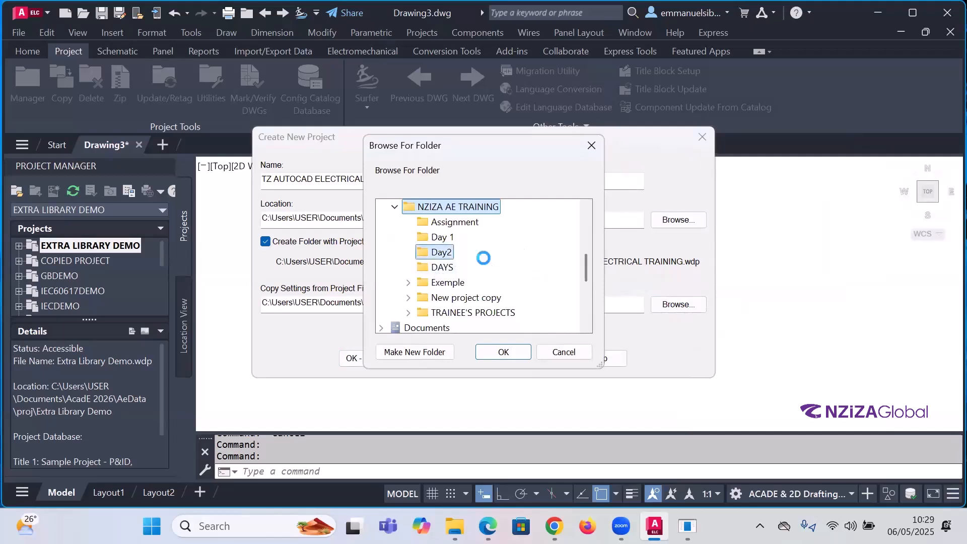
Step: Create a folder named AE PROJECT inside Day2 and use it as the new project's location
{"action": "right_click", "coordinate": [484, 258]}
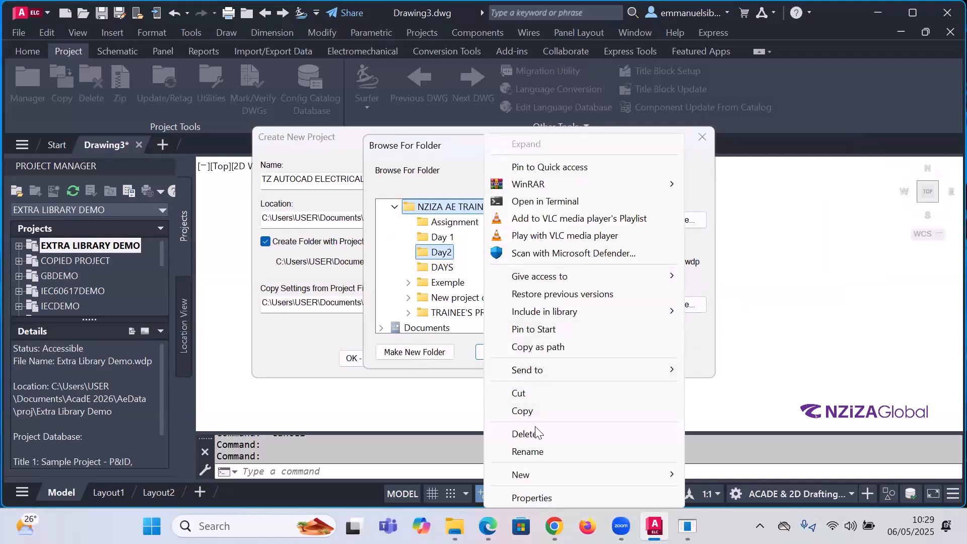
{"action": "mouse_move", "coordinate": [531, 474]}
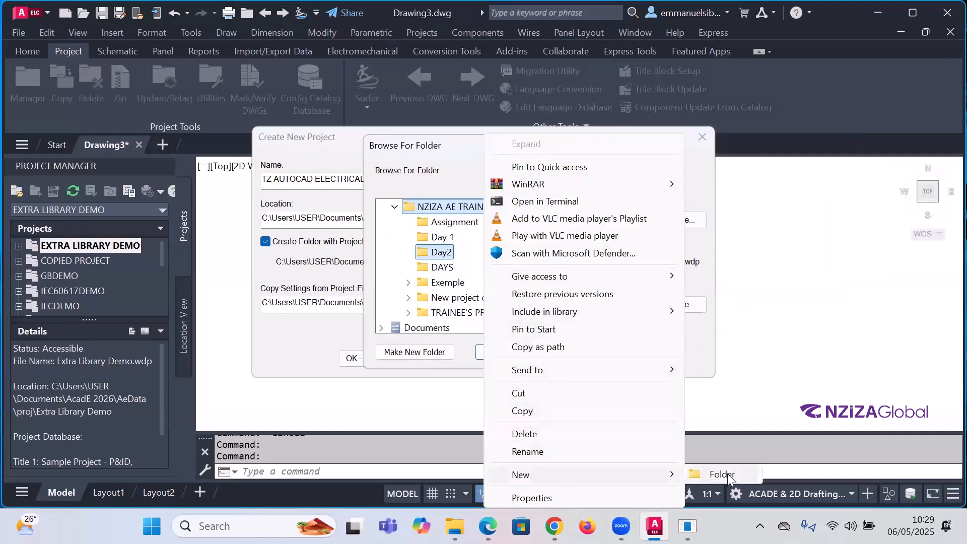
{"action": "left_click", "coordinate": [728, 476]}
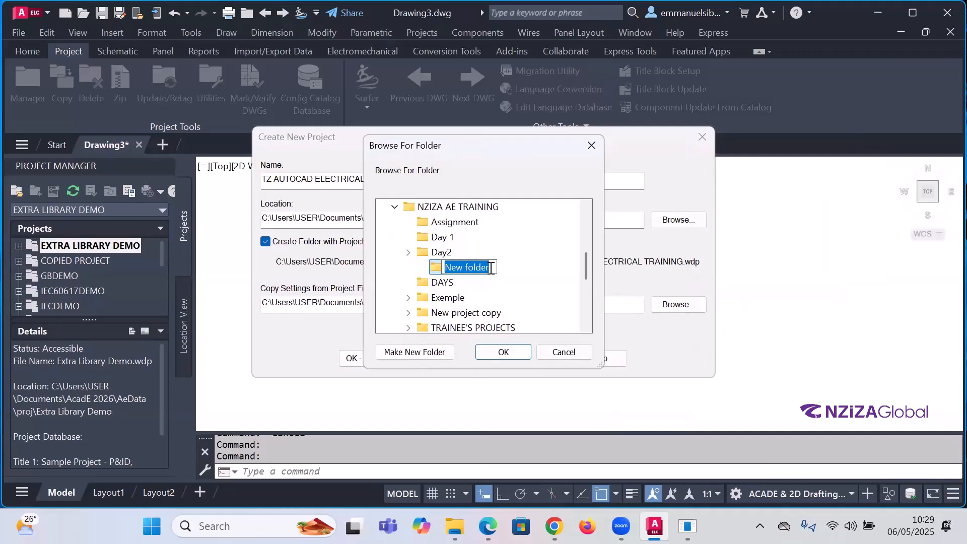
{"action": "type", "text": "AE"}
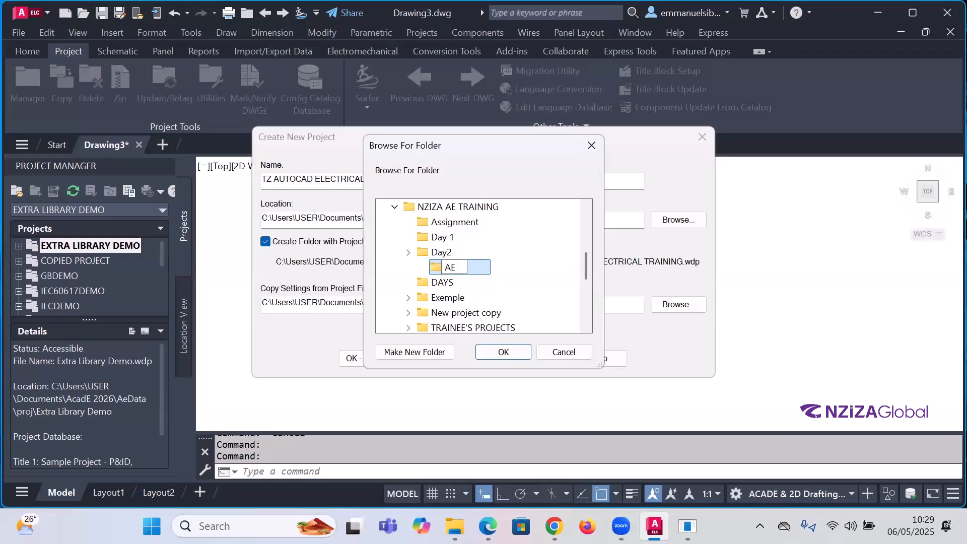
{"action": "type", "text": " PROJECT"}
{"action": "left_click", "coordinate": [570, 277]}
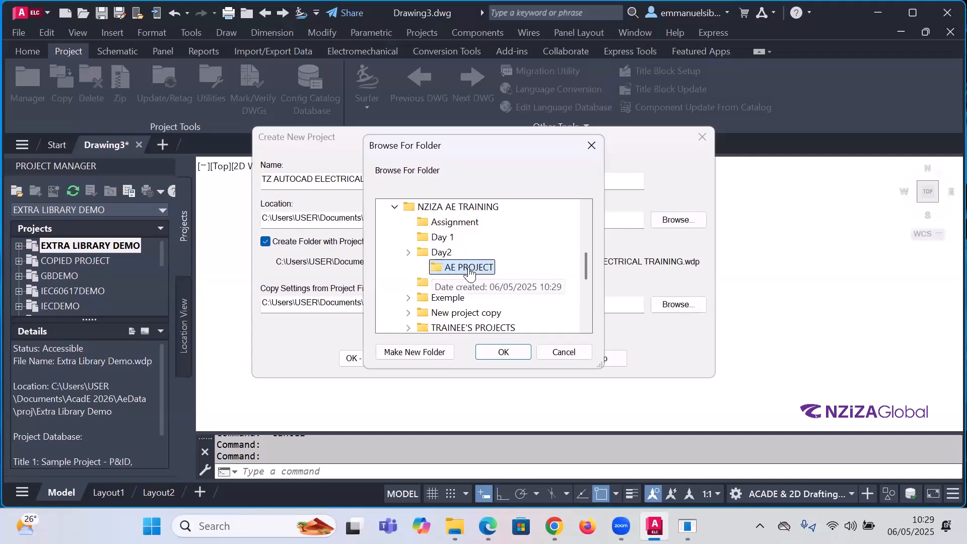
{"action": "left_click", "coordinate": [503, 355]}
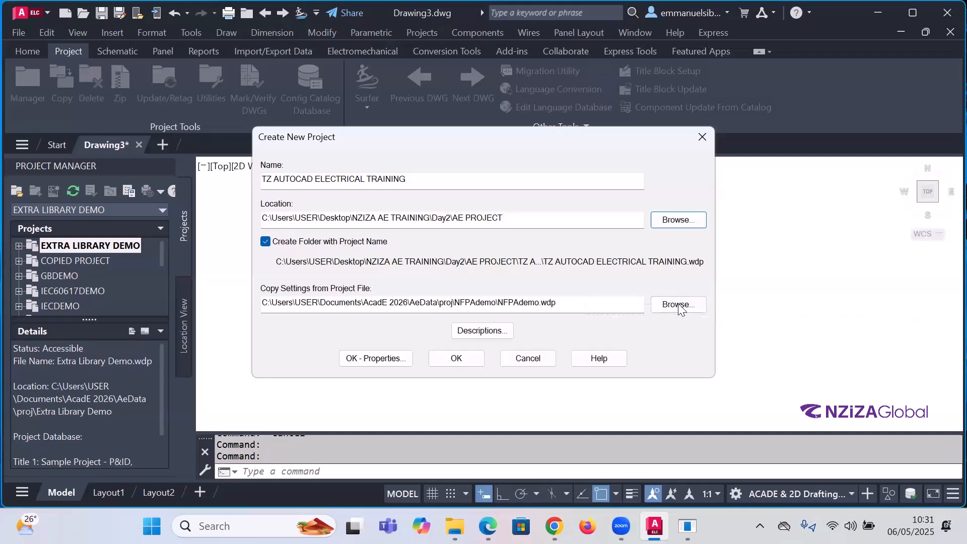
Step: Copy the settings from the iecdemo project file in the IecDemo folder, and create the project with its properties opened
{"action": "left_click", "coordinate": [679, 305]}
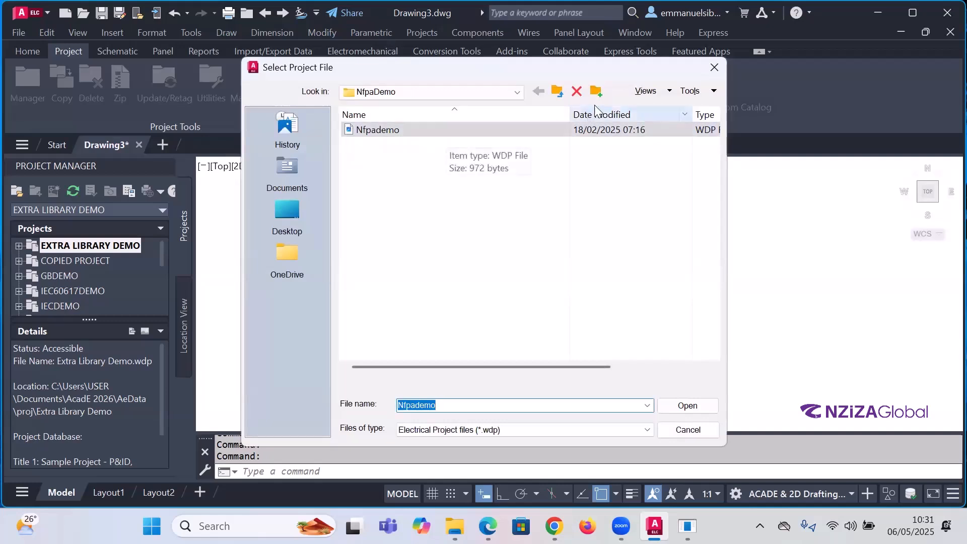
{"action": "left_click", "coordinate": [558, 92]}
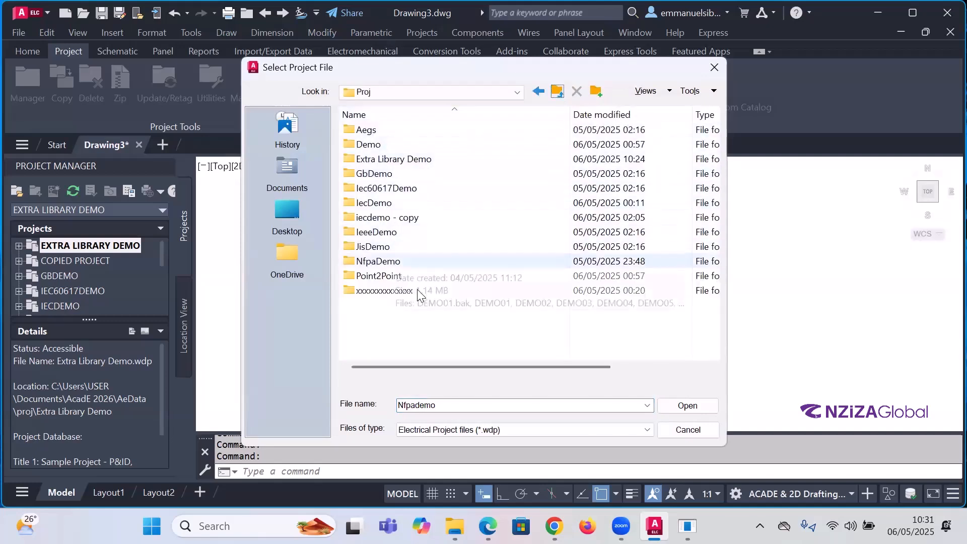
{"action": "double_click", "coordinate": [373, 204]}
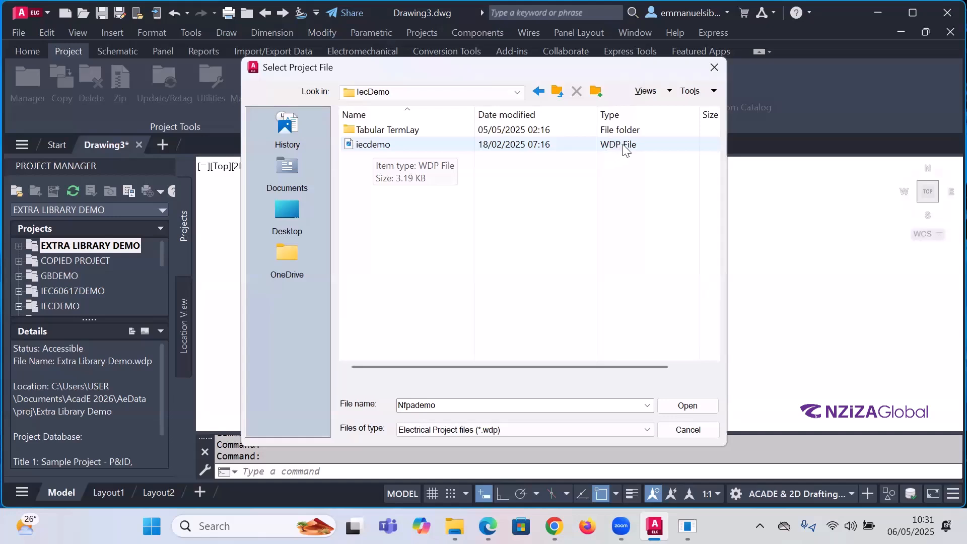
{"action": "left_click", "coordinate": [386, 146]}
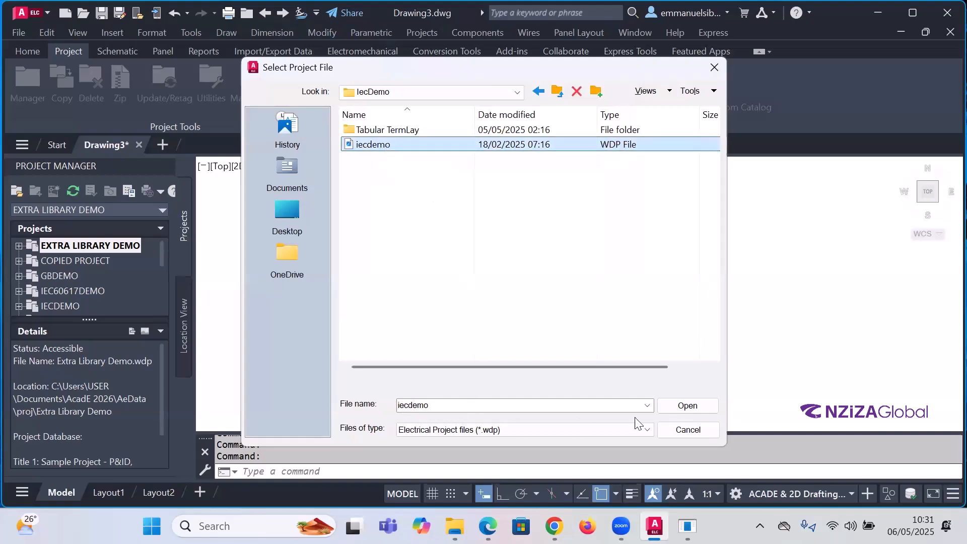
{"action": "left_click", "coordinate": [681, 407]}
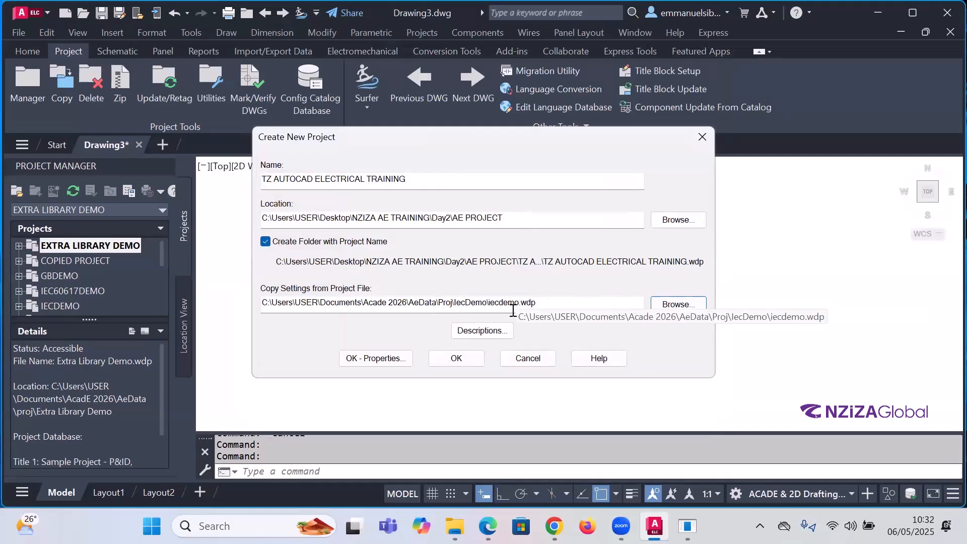
{"action": "left_click", "coordinate": [381, 358]}
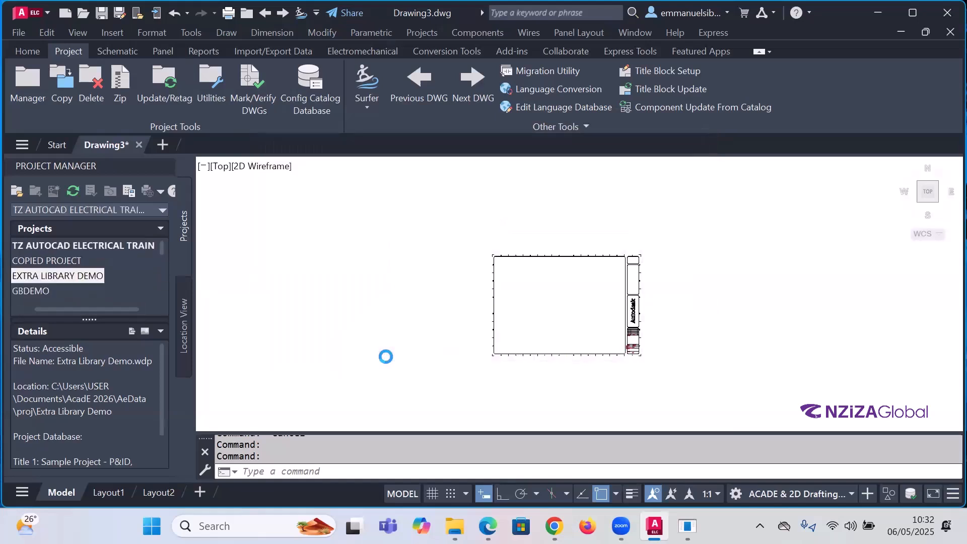
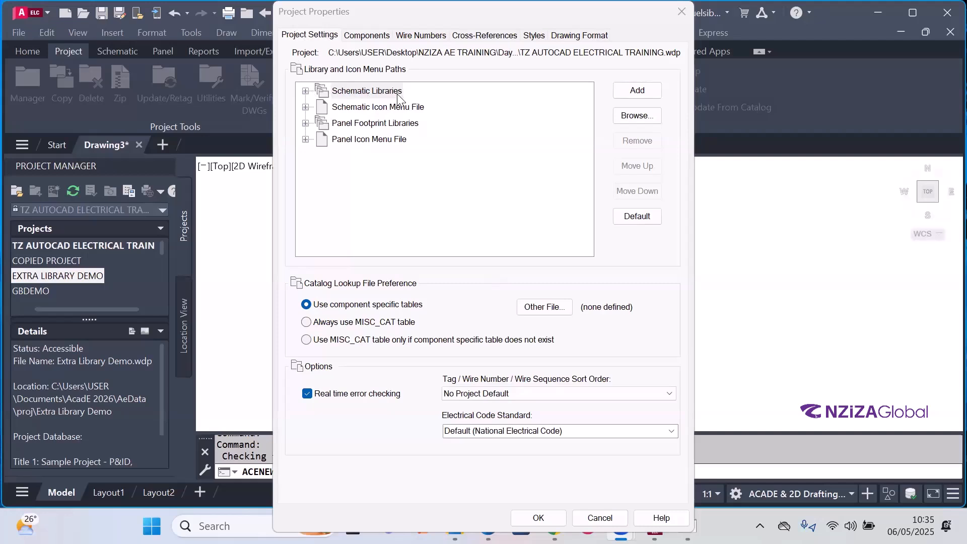
Step: Examine the schematic library paths in the project settings and select the IEC2 path
{"action": "left_click", "coordinate": [306, 92]}
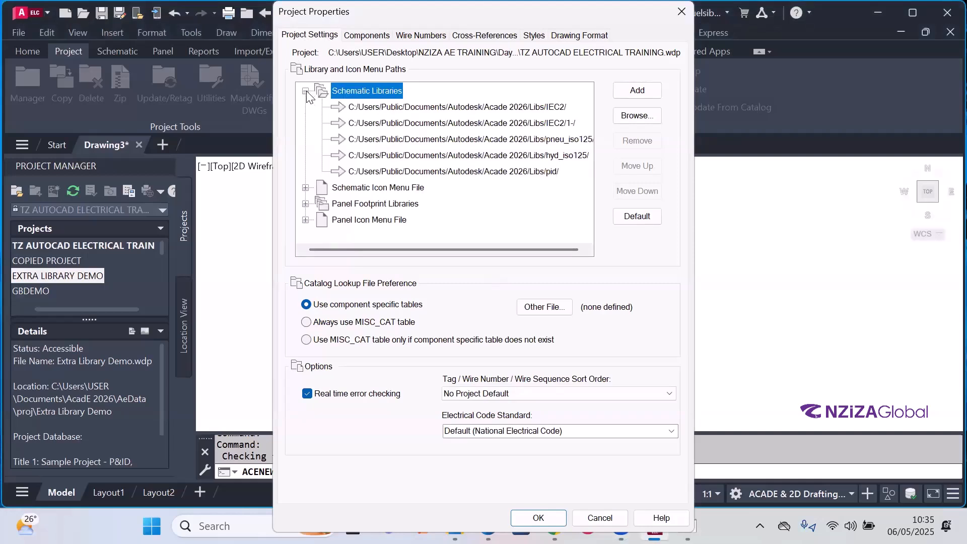
{"action": "left_click", "coordinate": [306, 91]}
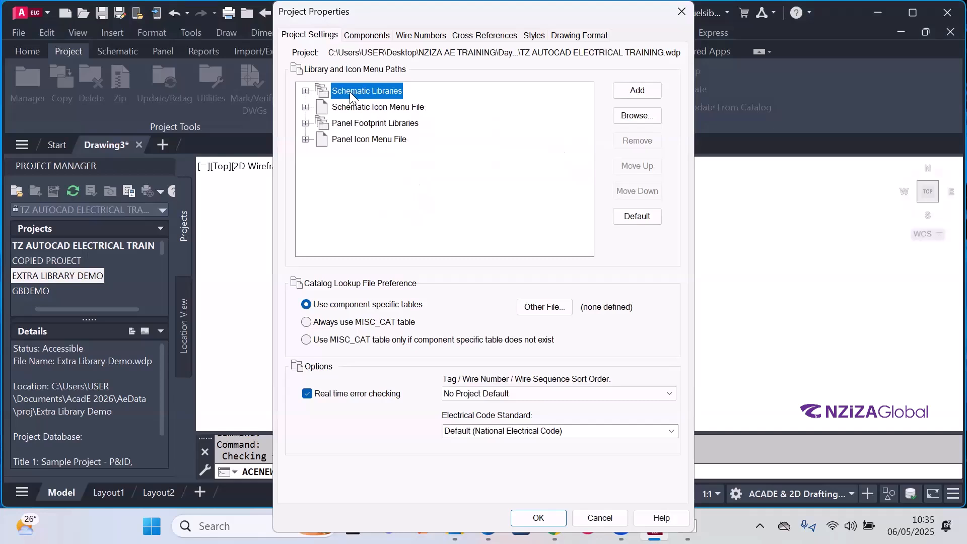
{"action": "left_click", "coordinate": [305, 92]}
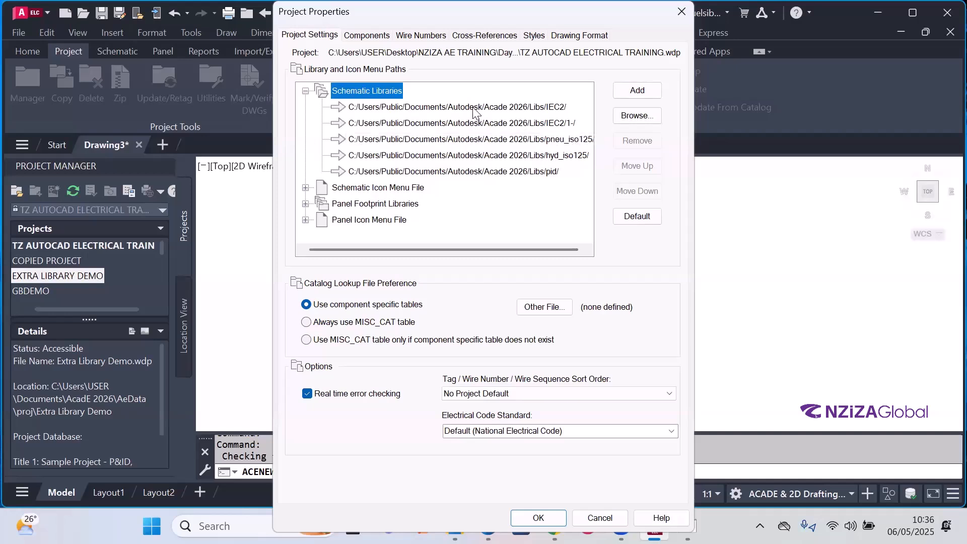
{"action": "key", "text": "Down"}
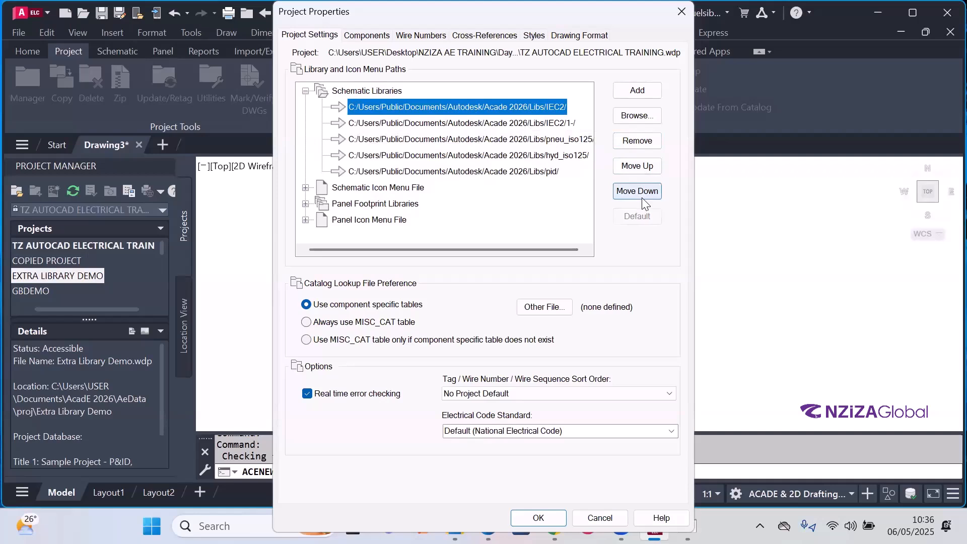
{"action": "left_click_drag", "start_coordinate": [456, 144], "coordinate": [441, 106]}
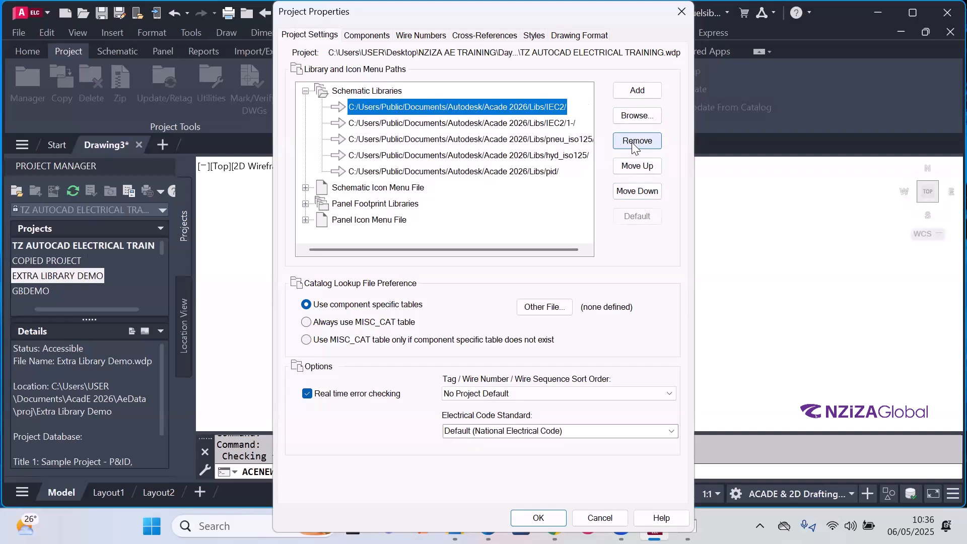
{"action": "left_click", "coordinate": [362, 92]}
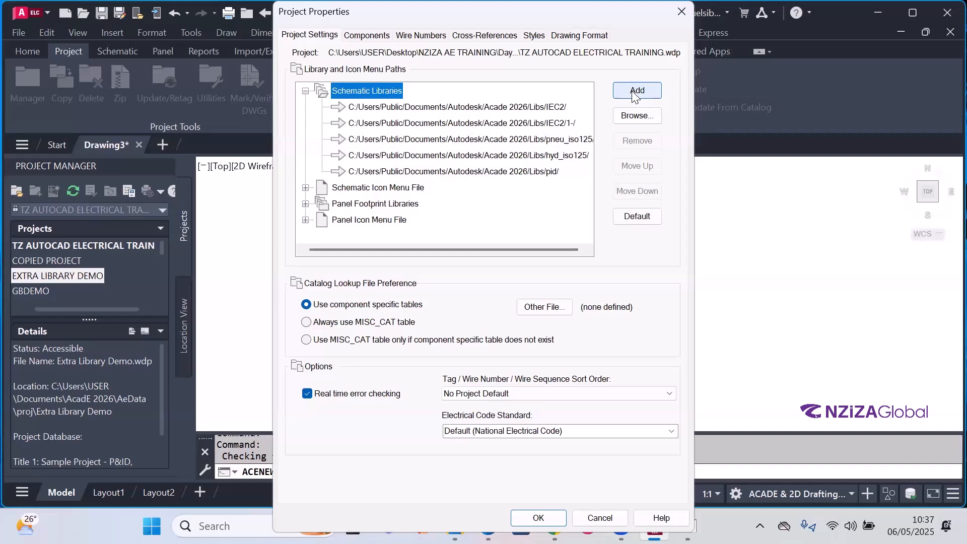
{"action": "left_click", "coordinate": [636, 116]}
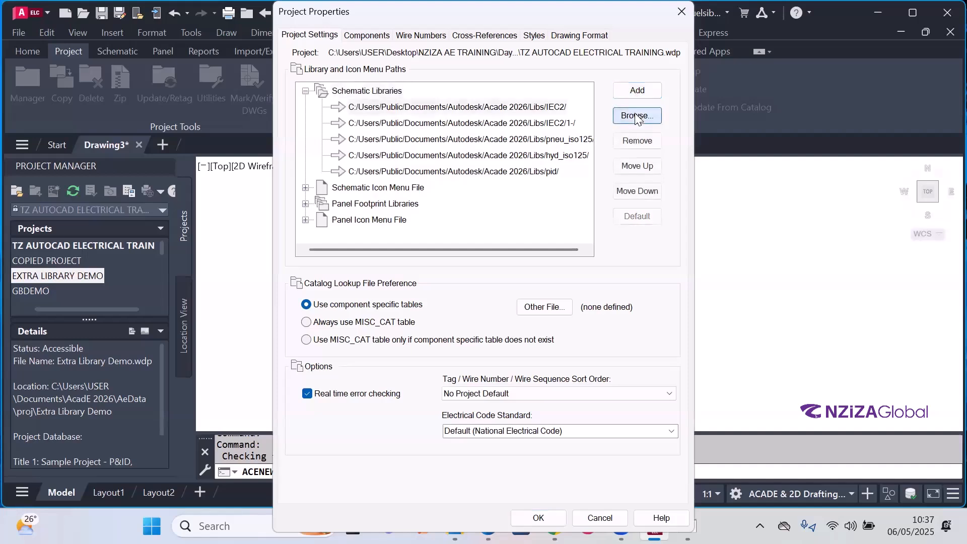
{"action": "left_click", "coordinate": [636, 116]}
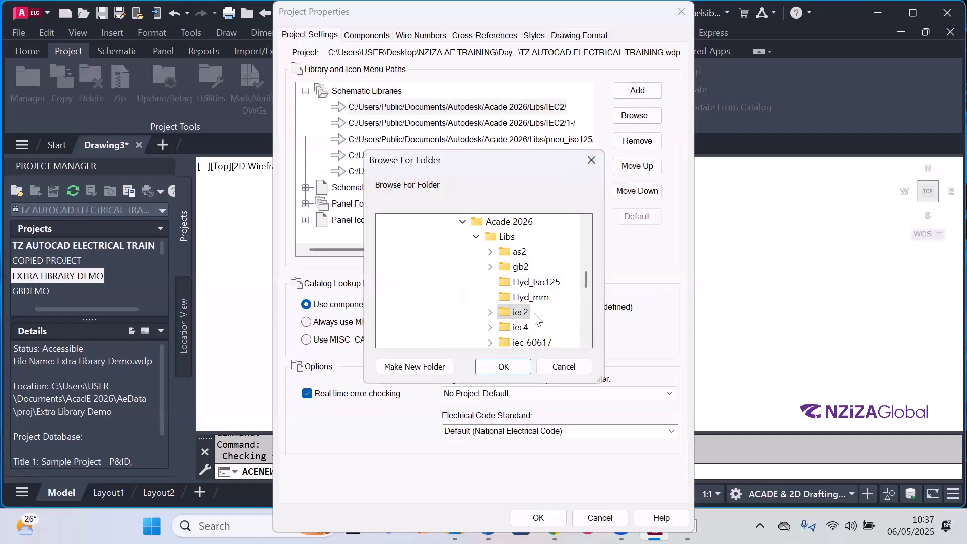
{"action": "left_click", "coordinate": [535, 318]}
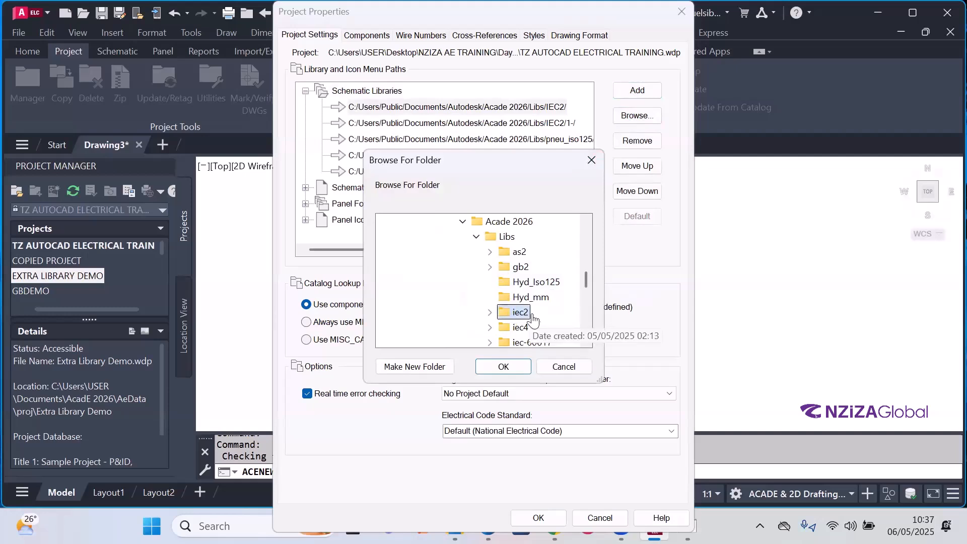
{"action": "left_click", "coordinate": [591, 160]}
Step: Add a schematic library path pointing to the iec4 folder under Acade 2026 Libs
{"action": "left_click", "coordinate": [638, 90]}
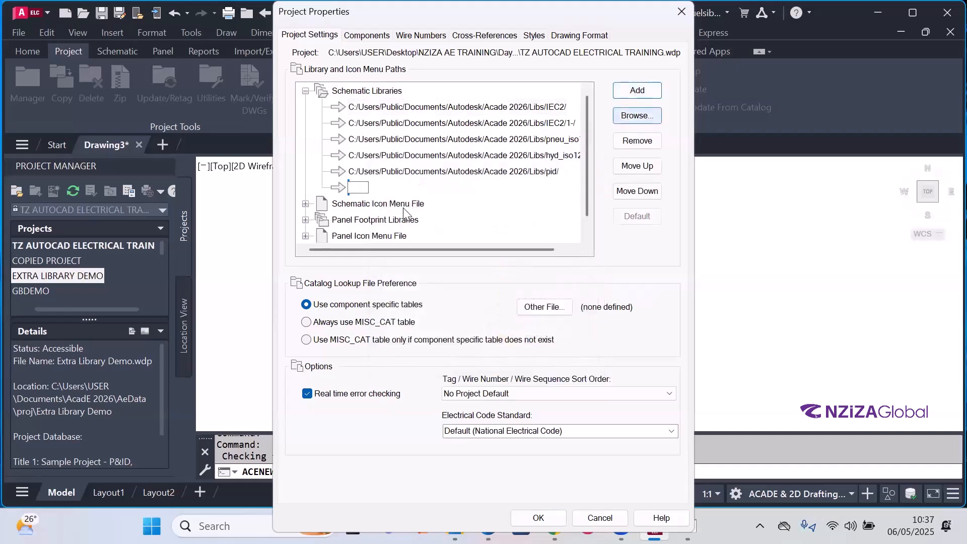
{"action": "left_click", "coordinate": [636, 119]}
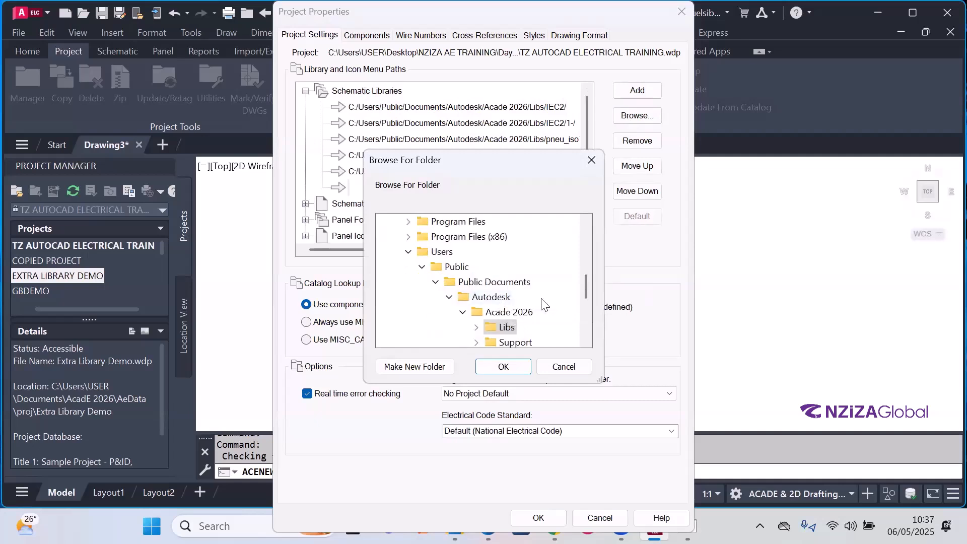
{"action": "scroll", "coordinate": [529, 318], "scroll_direction": "down", "scroll_amount": 1}
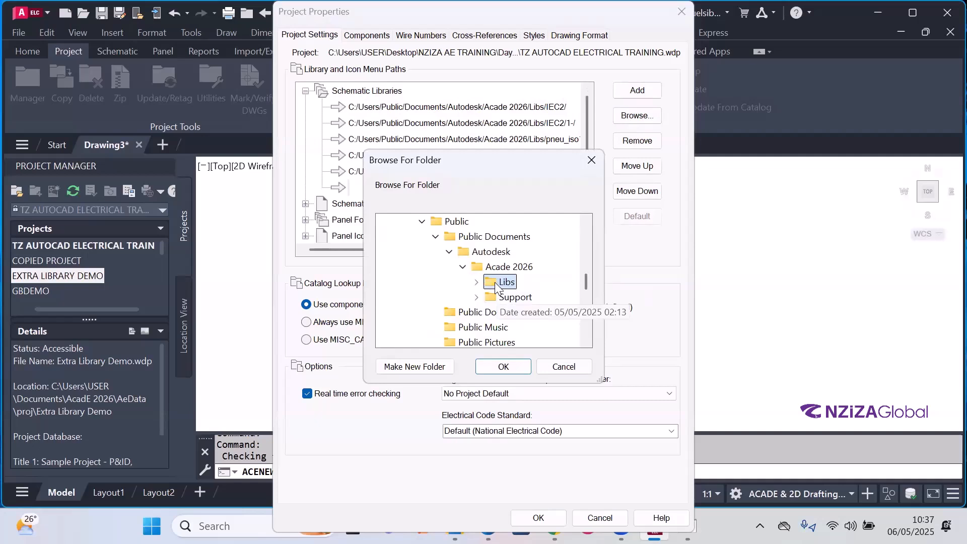
{"action": "double_click", "coordinate": [494, 282]}
{"action": "scroll", "coordinate": [554, 273], "scroll_direction": "down", "scroll_amount": 1}
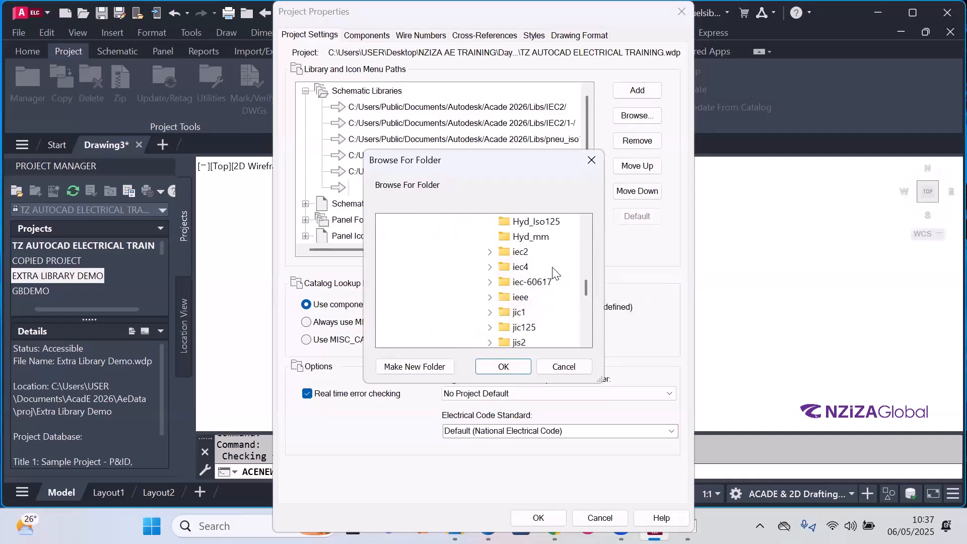
{"action": "double_click", "coordinate": [521, 272]}
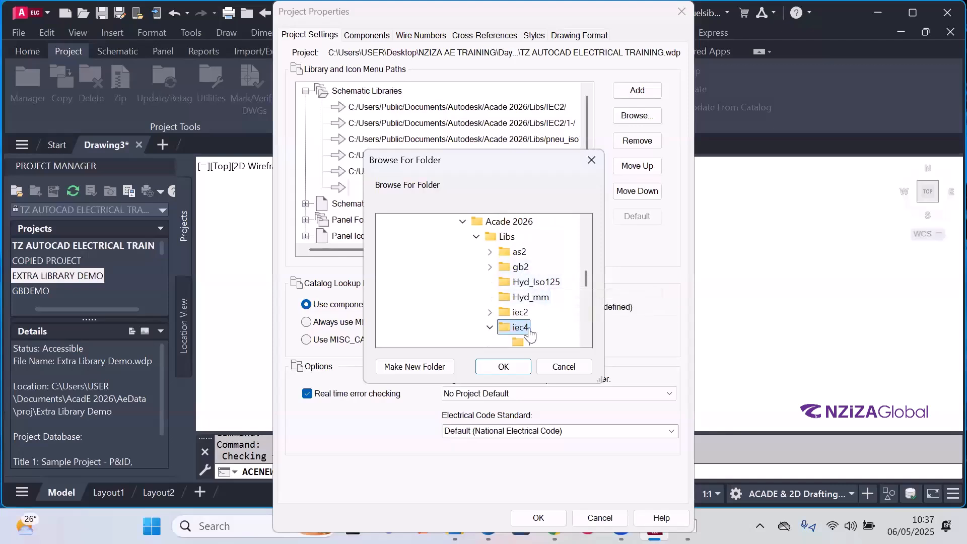
{"action": "scroll", "coordinate": [541, 320], "scroll_direction": "down", "scroll_amount": 2}
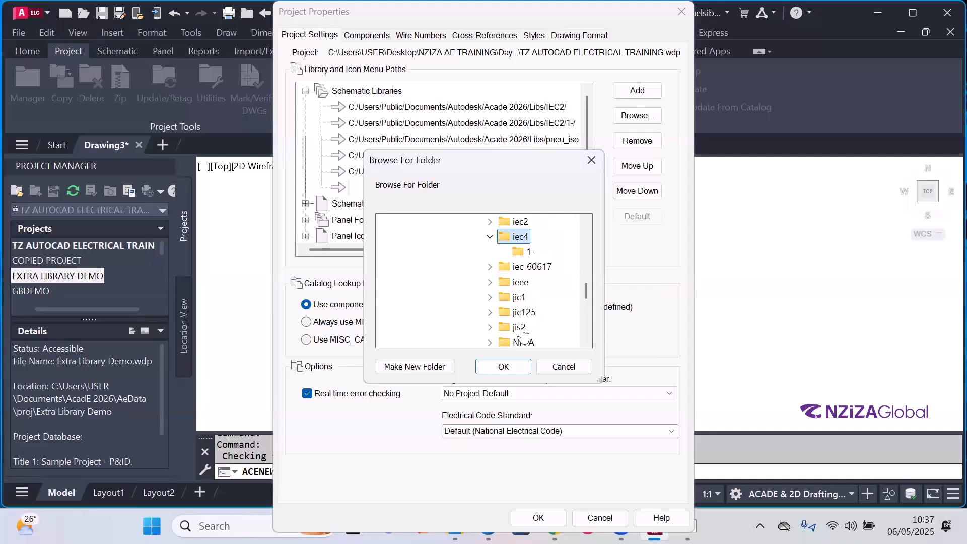
{"action": "left_click", "coordinate": [497, 368]}
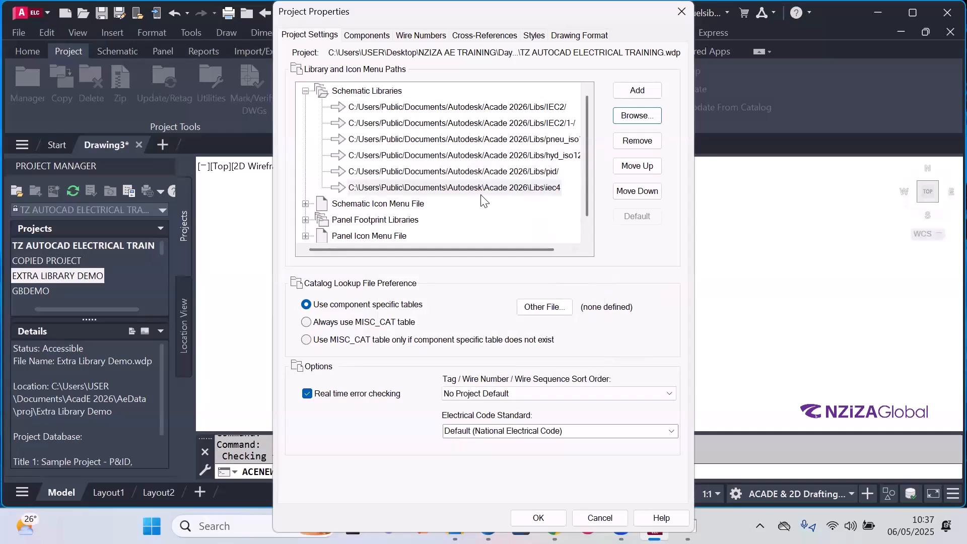
Step: Move the iec4 path up to the first place in the schematic library list
{"action": "left_click", "coordinate": [518, 190]}
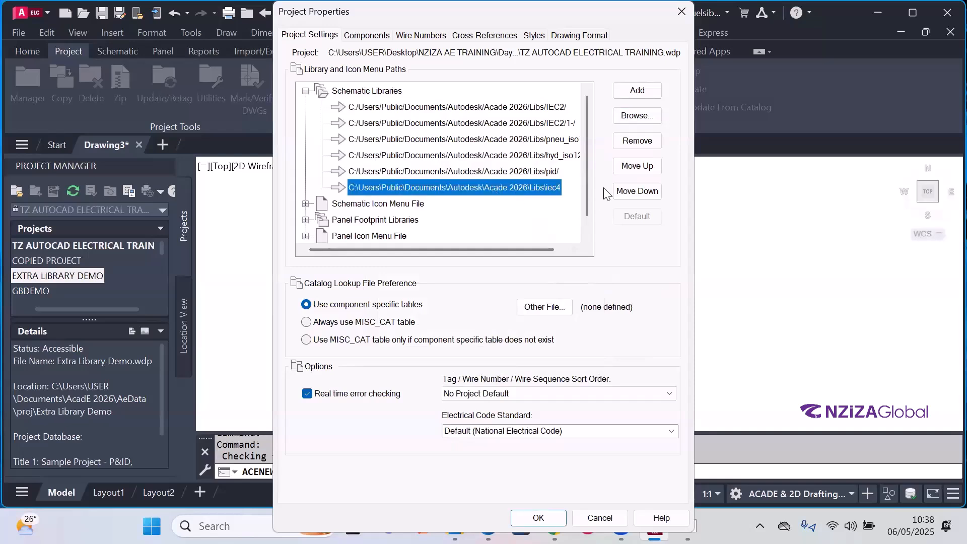
{"action": "left_click", "coordinate": [636, 168]}
{"action": "left_click", "coordinate": [636, 172]}
{"action": "left_click", "coordinate": [635, 172]}
{"action": "left_click", "coordinate": [636, 171]}
{"action": "left_click", "coordinate": [636, 171]}
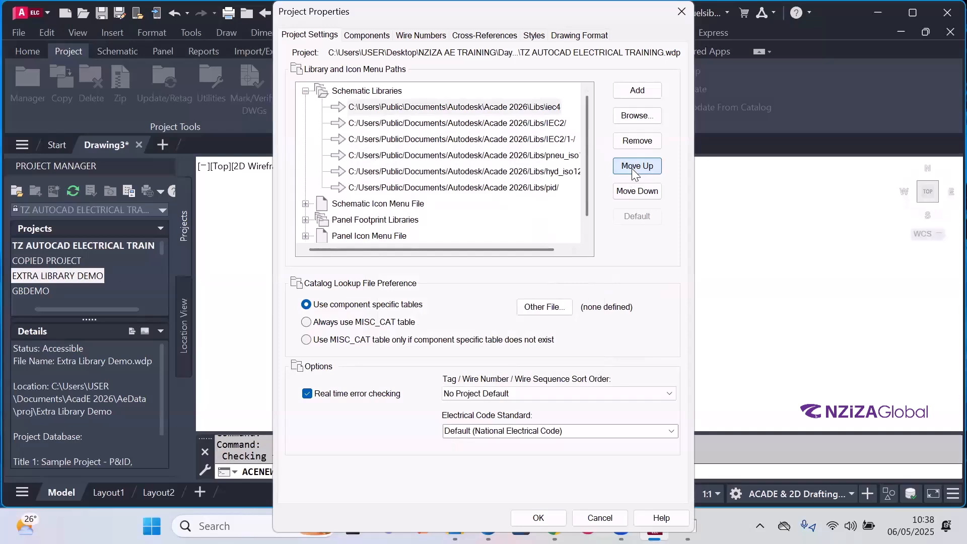
Step: Move the iec4 path back down to the end of the list and collapse the schematic libraries
{"action": "left_click", "coordinate": [634, 192]}
{"action": "left_click", "coordinate": [633, 192]}
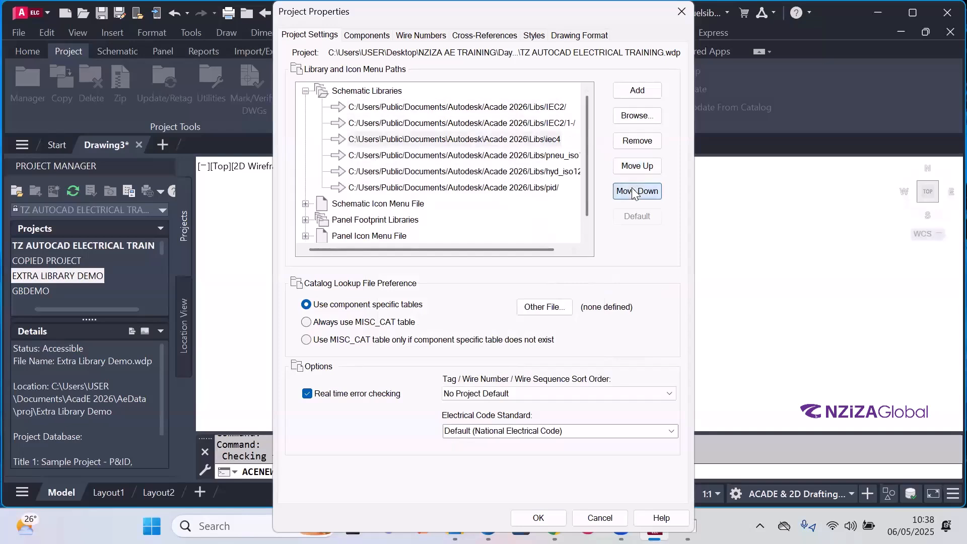
{"action": "left_click", "coordinate": [634, 192]}
{"action": "left_click", "coordinate": [634, 192]}
{"action": "left_click", "coordinate": [634, 192]}
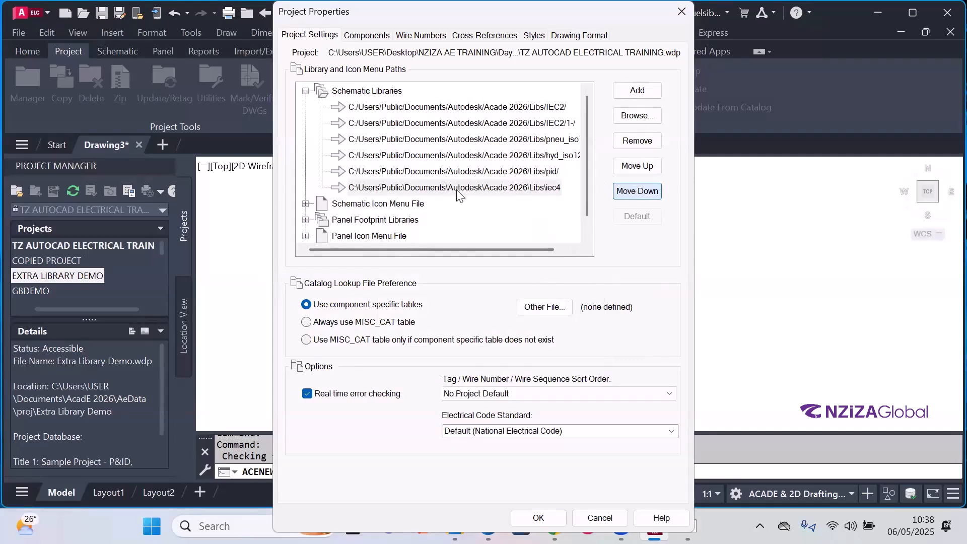
{"action": "left_click", "coordinate": [306, 92]}
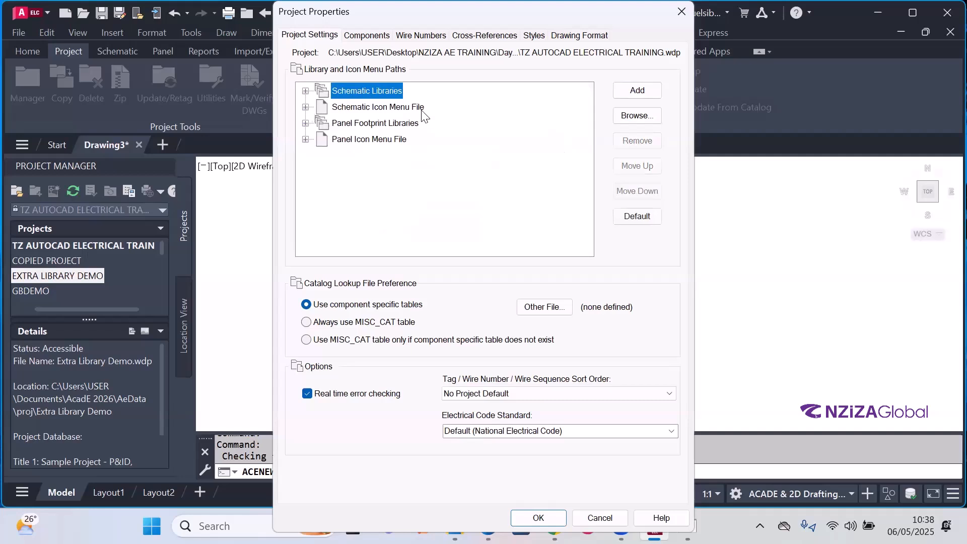
Step: Review the available schematic icon menu files, the panel footprint library path and the panel icon menu file in the project settings
{"action": "left_click", "coordinate": [306, 107]}
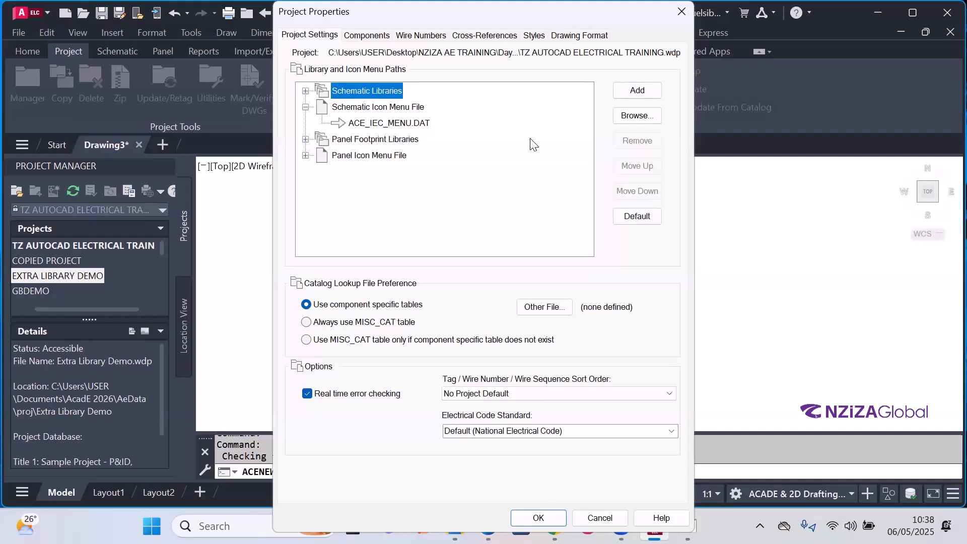
{"action": "left_click", "coordinate": [419, 125]}
{"action": "left_click", "coordinate": [645, 120]}
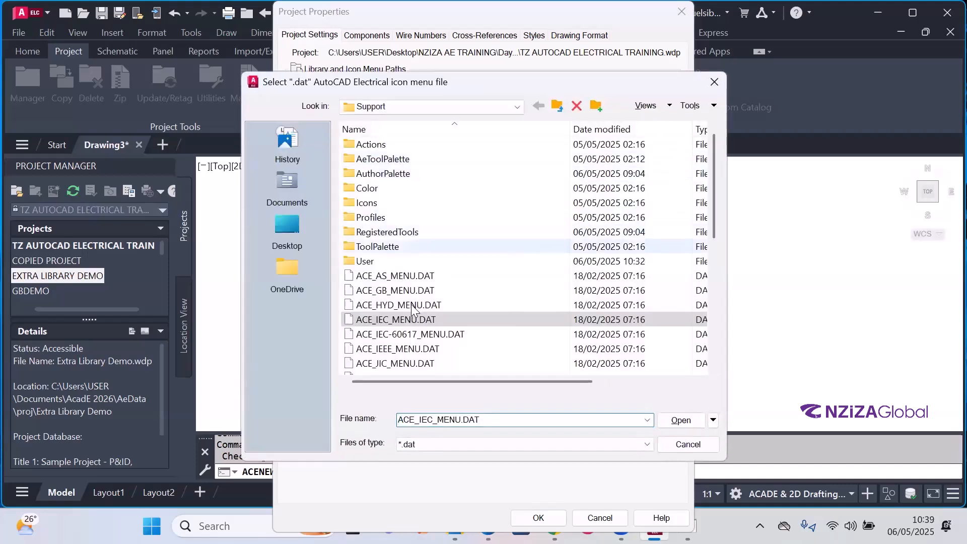
{"action": "scroll", "coordinate": [469, 226], "scroll_direction": "down", "scroll_amount": 1}
{"action": "left_click", "coordinate": [409, 280]}
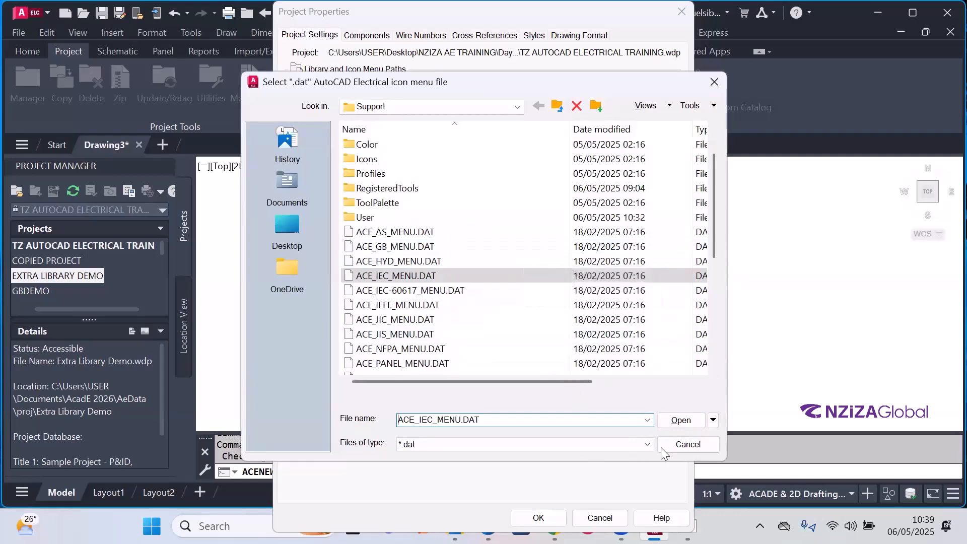
{"action": "left_click", "coordinate": [677, 446]}
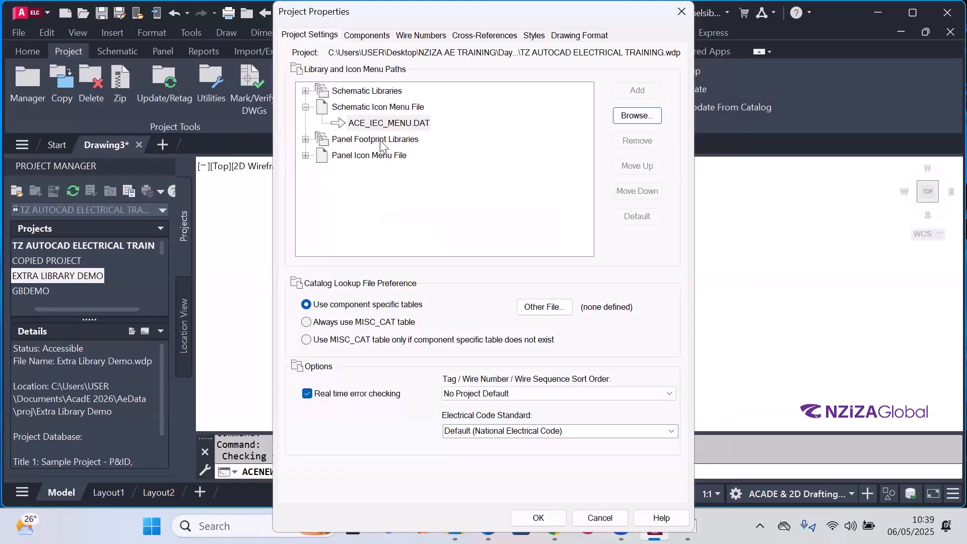
{"action": "left_click", "coordinate": [305, 140]}
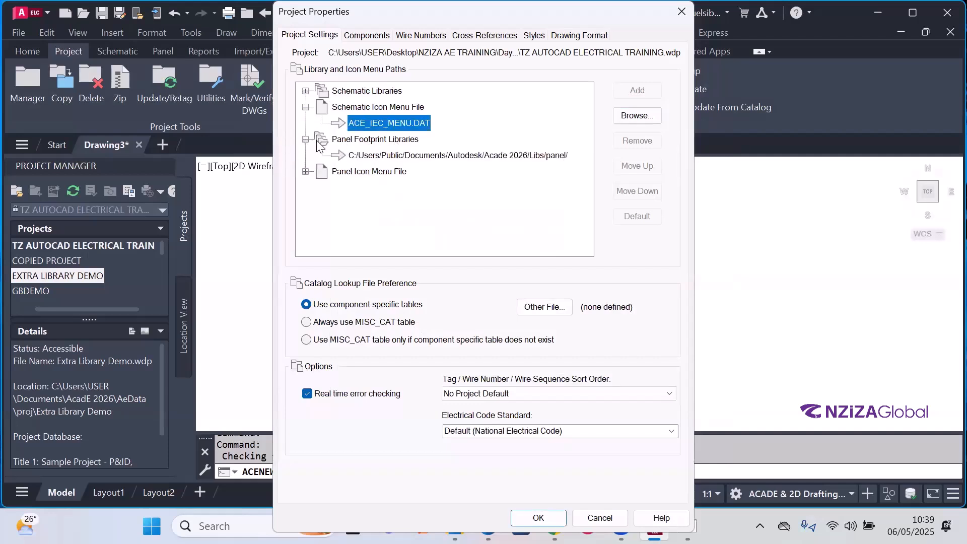
{"action": "left_click", "coordinate": [305, 171]}
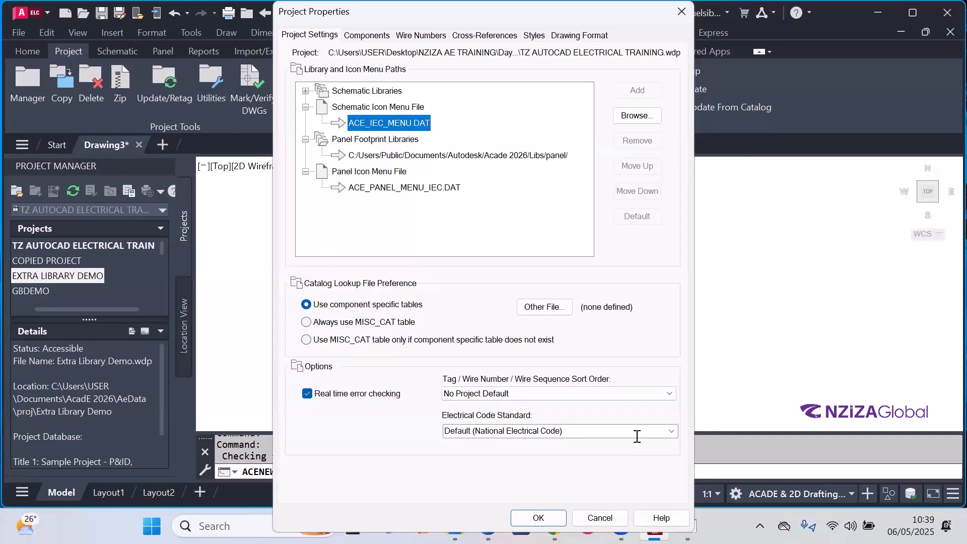
Step: Set the tag and wire number sort order to left to right, moving down, and the electrical code standard to IEC
{"action": "left_click", "coordinate": [670, 393]}
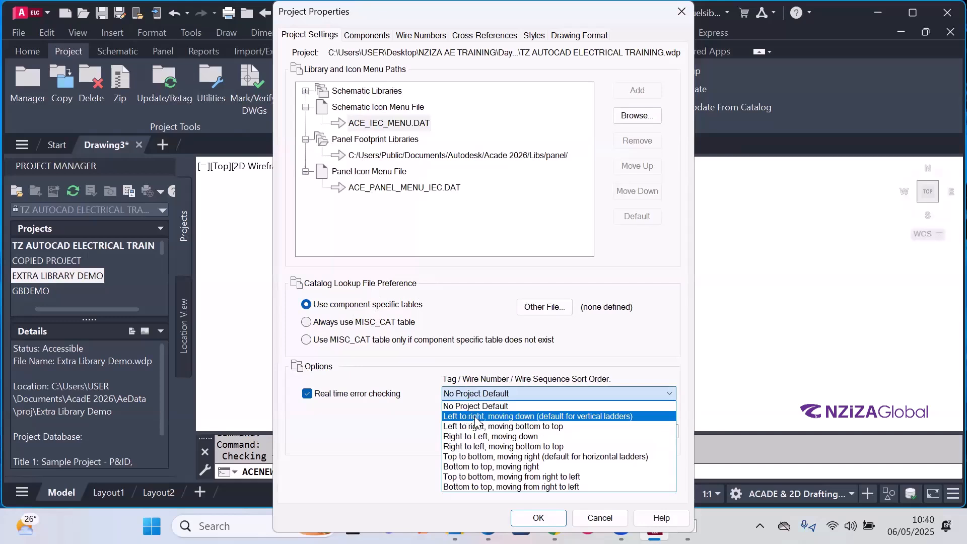
{"action": "left_click", "coordinate": [547, 416]}
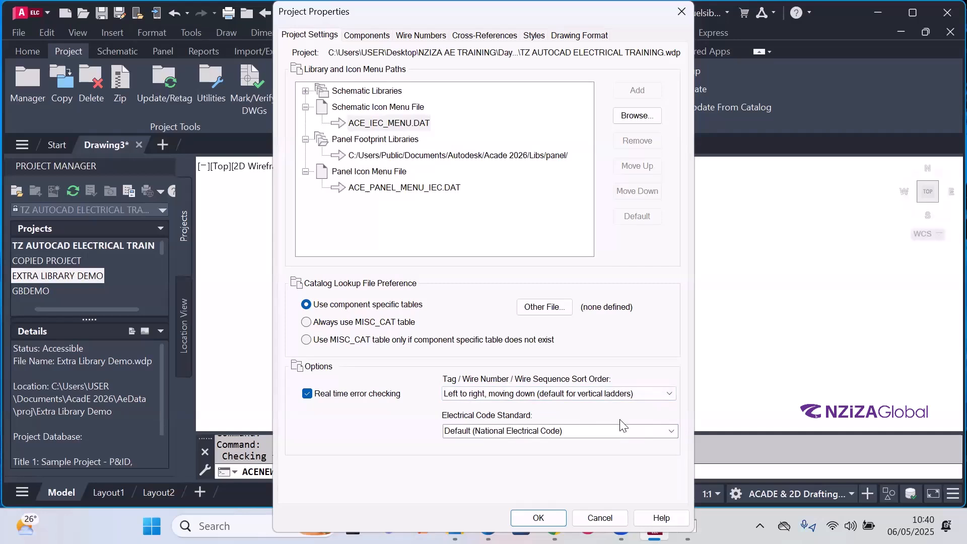
{"action": "left_click", "coordinate": [673, 429]}
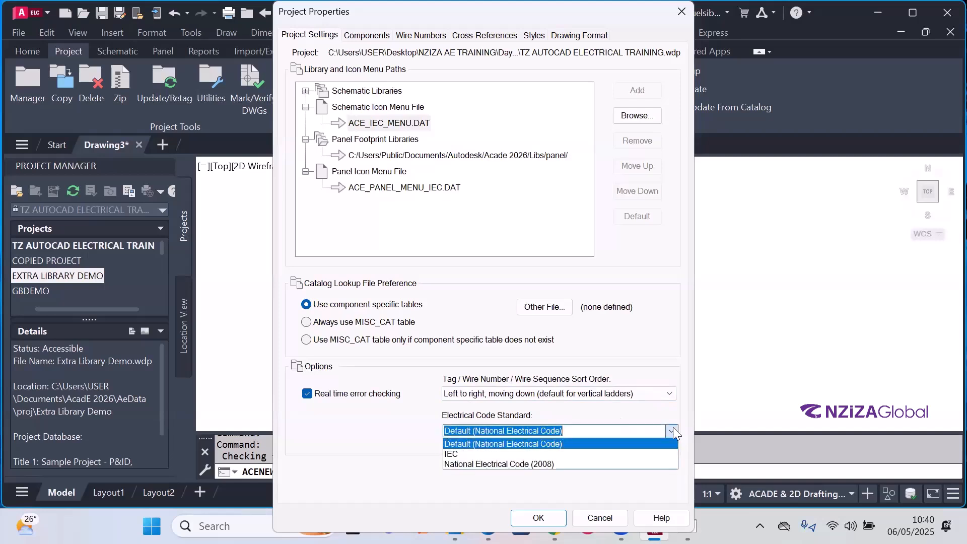
{"action": "left_click", "coordinate": [464, 453]}
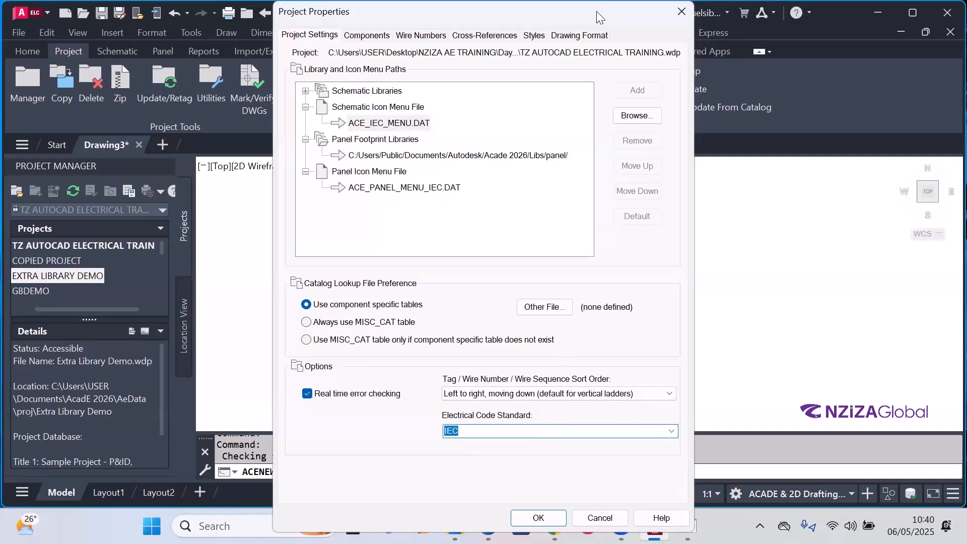
Step: Set the project's component tag format to %S/%N with sequential numbering
{"action": "left_click_drag", "start_coordinate": [599, 13], "coordinate": [597, 12]}
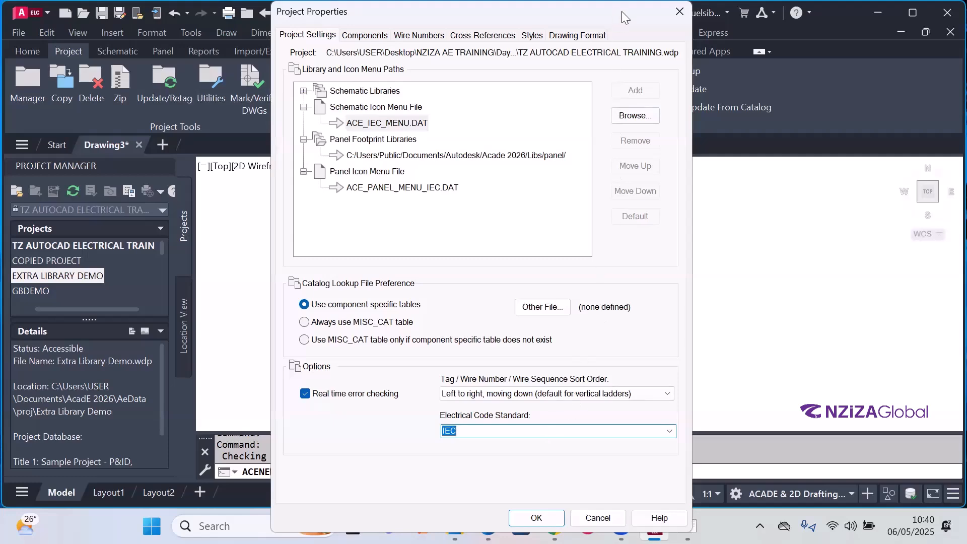
{"action": "left_click_drag", "start_coordinate": [622, 11], "coordinate": [696, 13]}
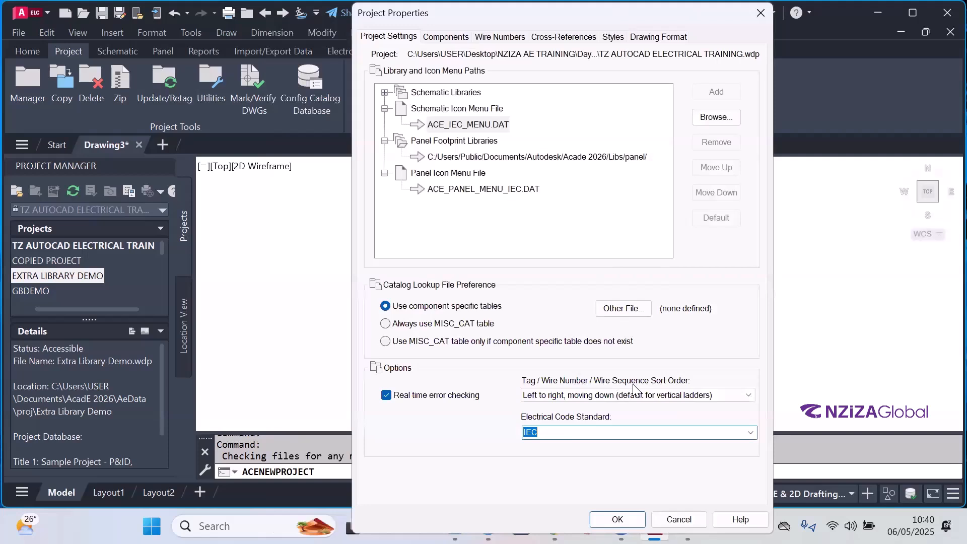
{"action": "left_click", "coordinate": [447, 37]}
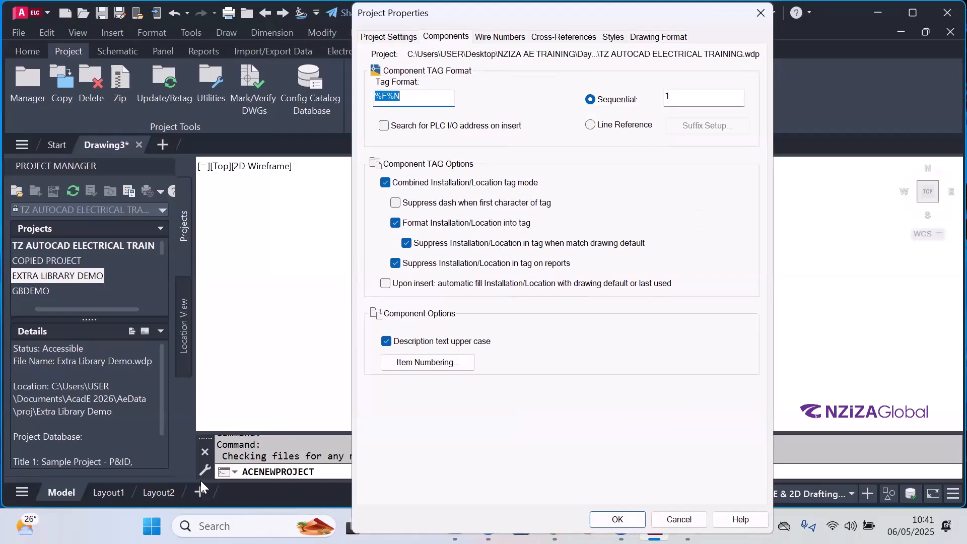
{"action": "left_click", "coordinate": [387, 96]}
{"action": "key", "text": "BackSpace"}
{"action": "type", "text": "S/"}
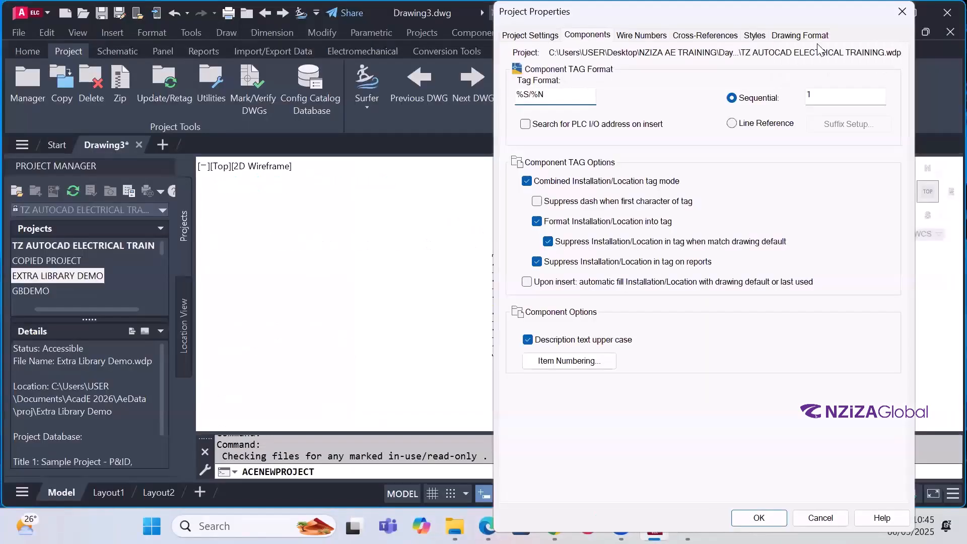
{"action": "mouse_move", "coordinate": [618, 15]}
{"action": "left_mouse_down"}
{"action": "mouse_move", "coordinate": [612, 41]}
{"action": "mouse_move", "coordinate": [420, 24]}
{"action": "mouse_move", "coordinate": [391, 34]}
{"action": "left_mouse_up"}
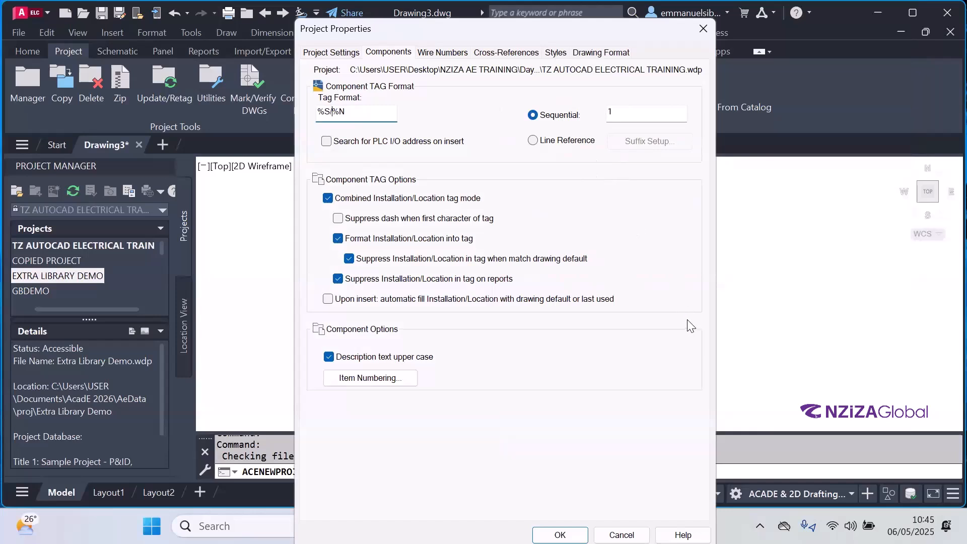
{"action": "left_click", "coordinate": [534, 143]}
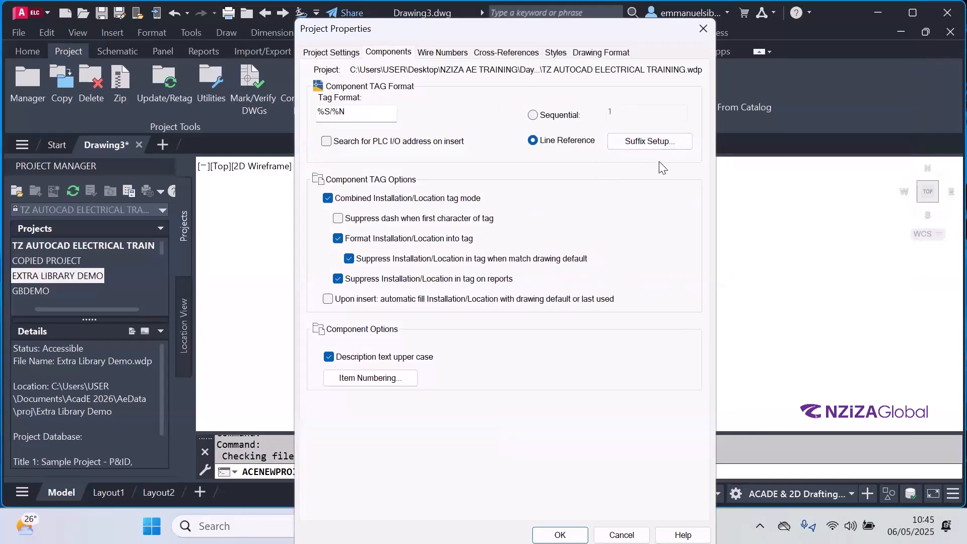
{"action": "left_click", "coordinate": [533, 116]}
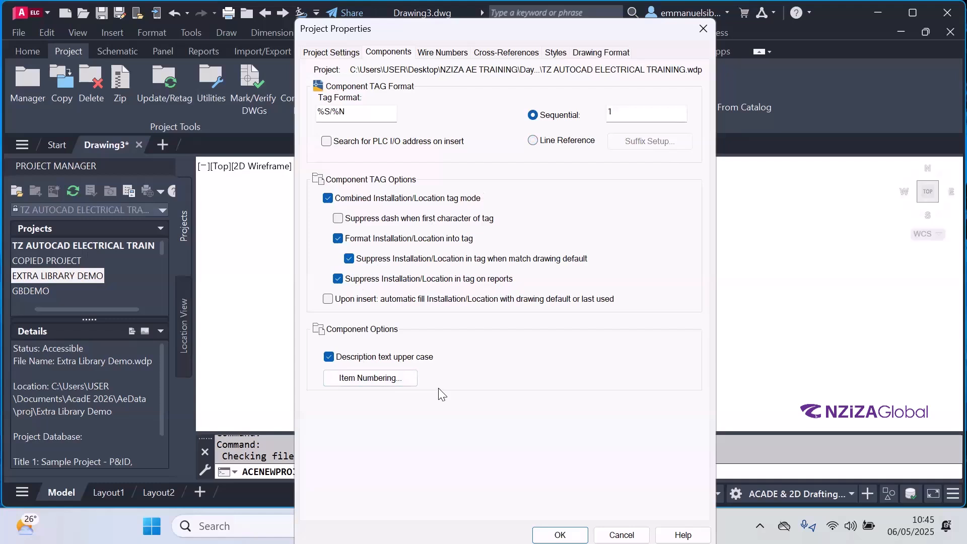
Step: Try line reference for the wire number format and restore sequential numbering
{"action": "left_click", "coordinate": [442, 53]}
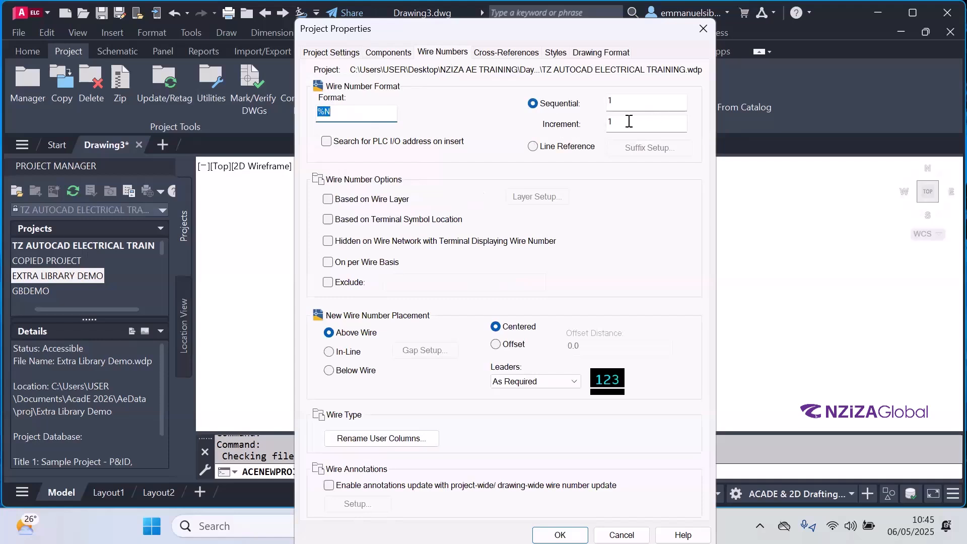
{"action": "left_click", "coordinate": [533, 146]}
{"action": "left_click", "coordinate": [533, 103]}
{"action": "left_click_drag", "start_coordinate": [512, 36], "coordinate": [563, 19]}
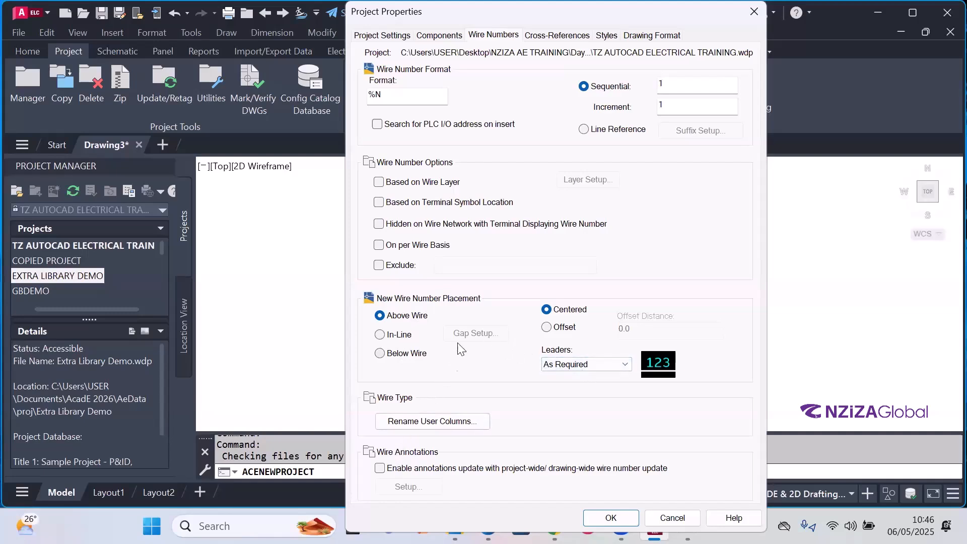
Step: Set the component cross-reference display to Text Format
{"action": "left_click", "coordinate": [541, 38]}
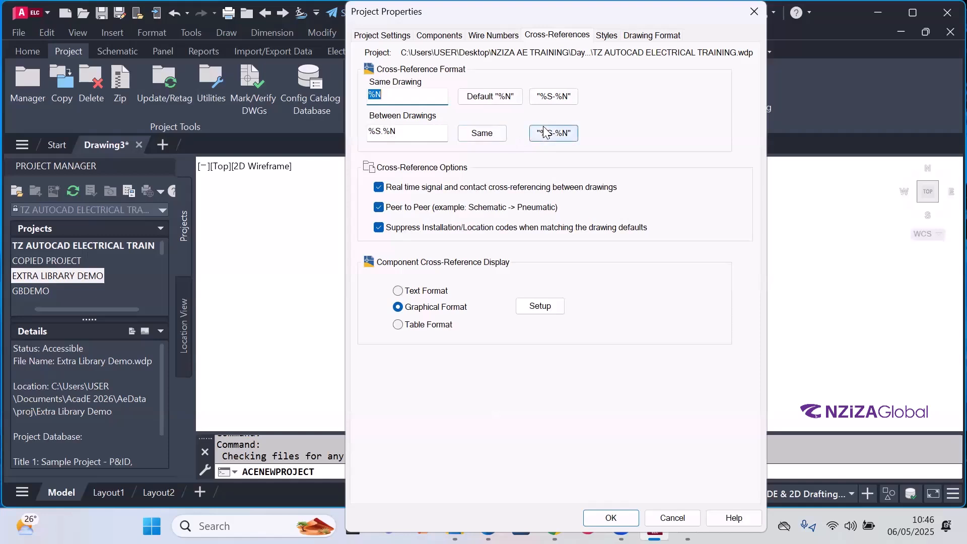
{"action": "left_click", "coordinate": [399, 291]}
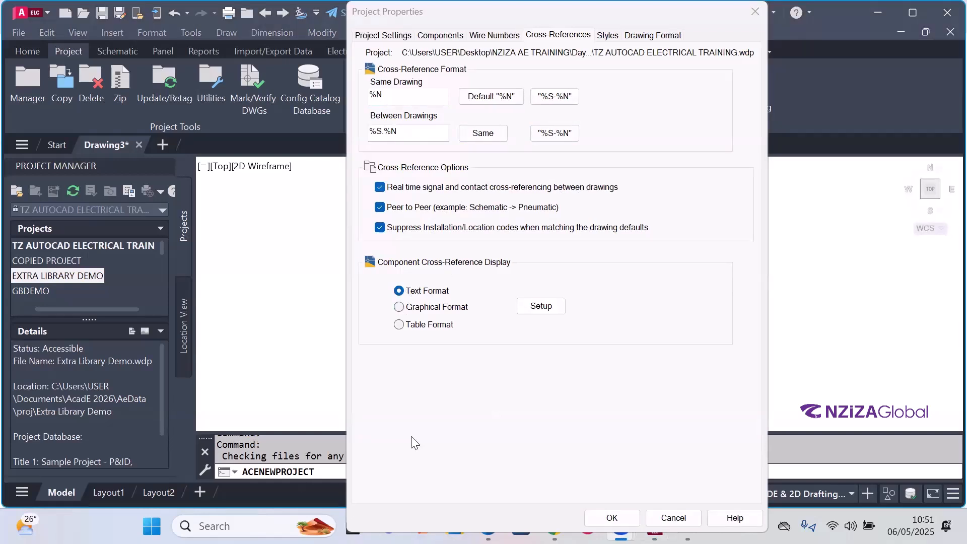
{"action": "left_click", "coordinate": [740, 199]}
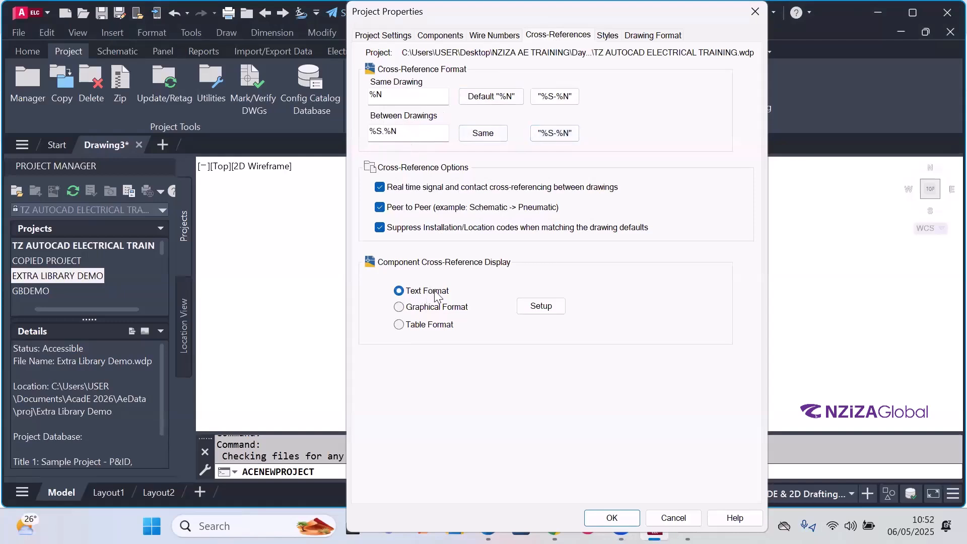
Step: Preview the alternative arrow styles for the project and return to arrow style 1
{"action": "left_click", "coordinate": [607, 37]}
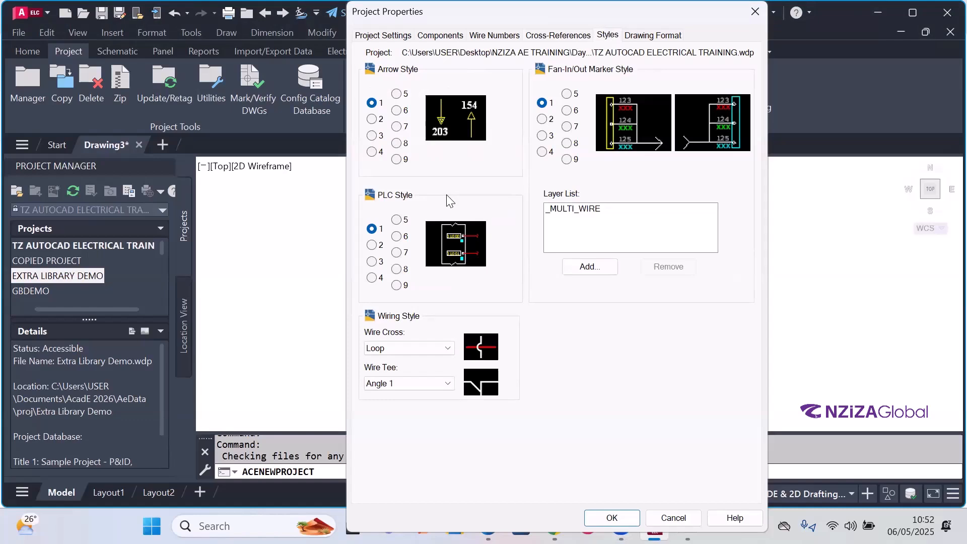
{"action": "left_click", "coordinate": [375, 121]}
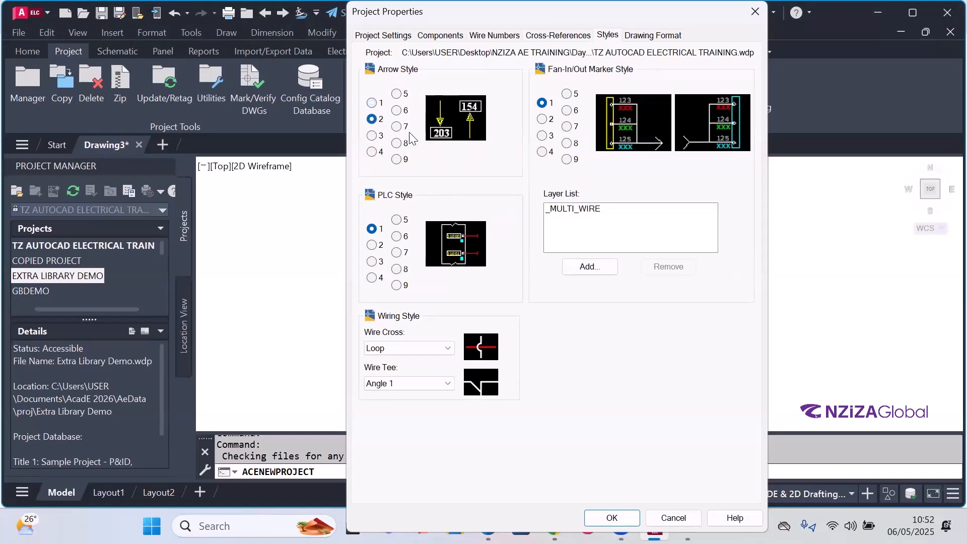
{"action": "left_click", "coordinate": [372, 136]}
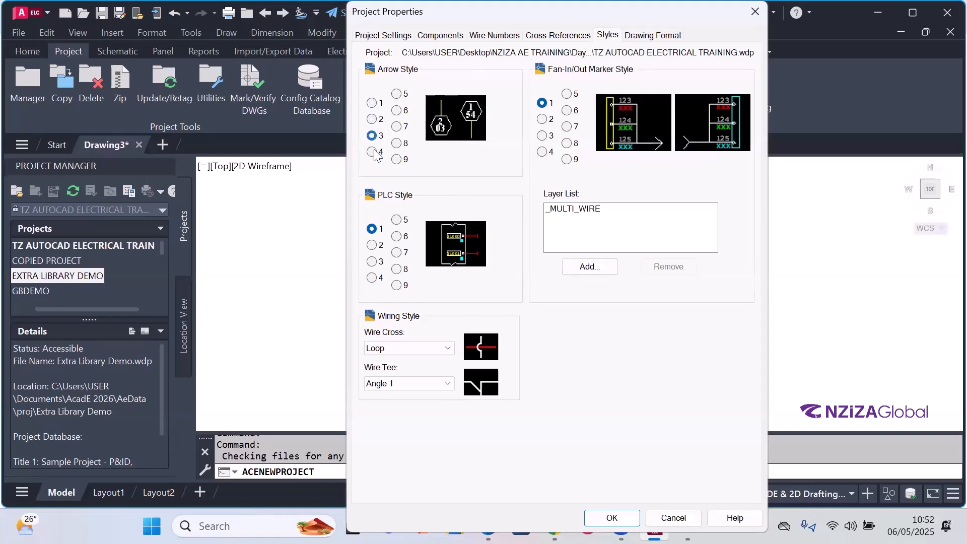
{"action": "left_click", "coordinate": [397, 159]}
{"action": "left_click", "coordinate": [397, 143]}
{"action": "left_click", "coordinate": [397, 127]}
{"action": "left_click", "coordinate": [397, 110]}
{"action": "left_click", "coordinate": [397, 94]}
{"action": "left_click", "coordinate": [373, 104]}
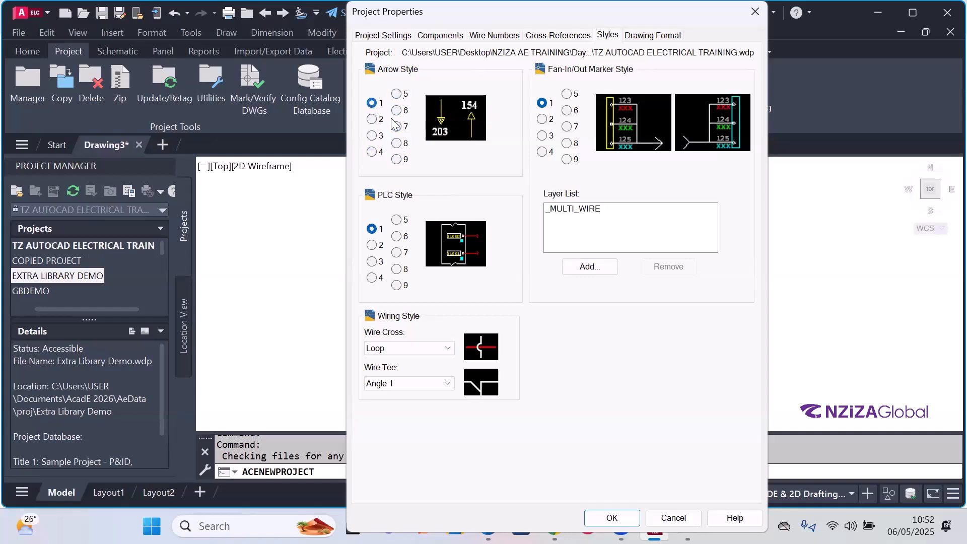
Step: Preview the alternative fan-in/out marker styles and return to marker style 1
{"action": "left_click", "coordinate": [543, 120]}
{"action": "left_click", "coordinate": [543, 135]}
{"action": "left_click", "coordinate": [542, 152]}
{"action": "left_click", "coordinate": [567, 160]}
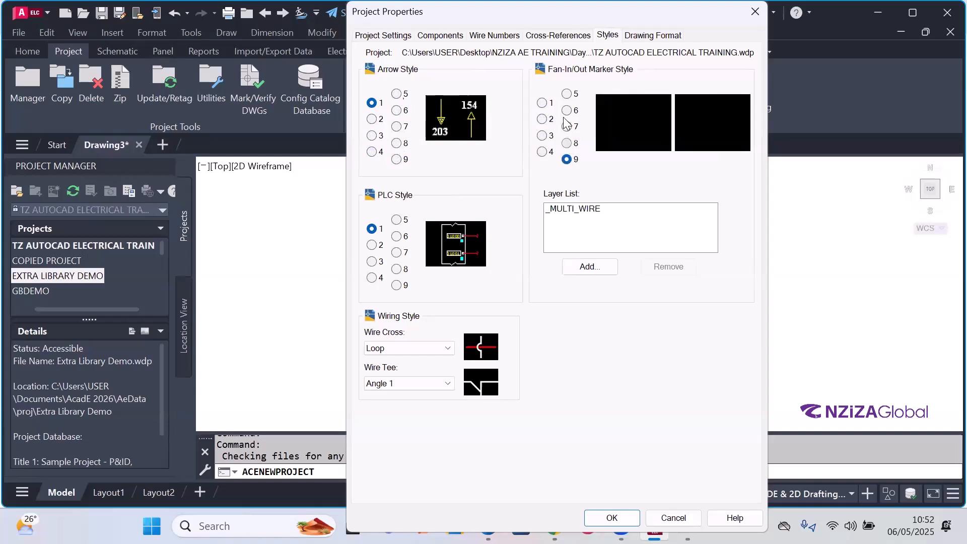
{"action": "left_click", "coordinate": [566, 97]}
{"action": "left_click", "coordinate": [541, 104]}
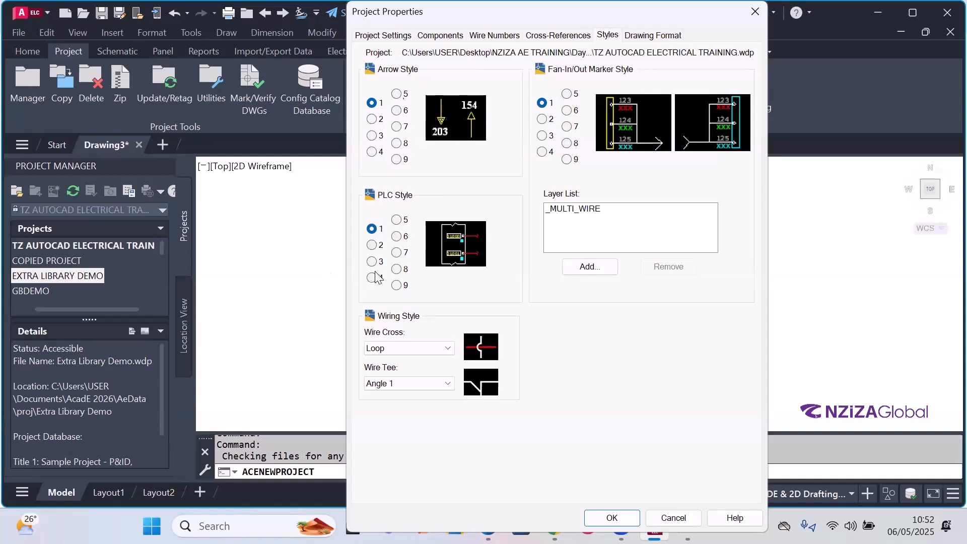
Step: Try the Gap and Solid wire cross styles and set the wire cross back to Loop
{"action": "left_click", "coordinate": [392, 350]}
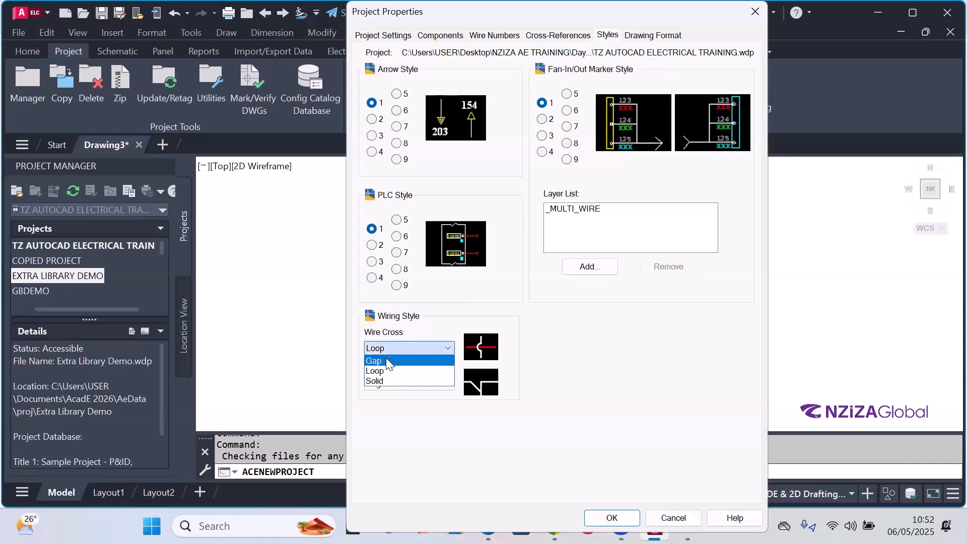
{"action": "left_click", "coordinate": [387, 361]}
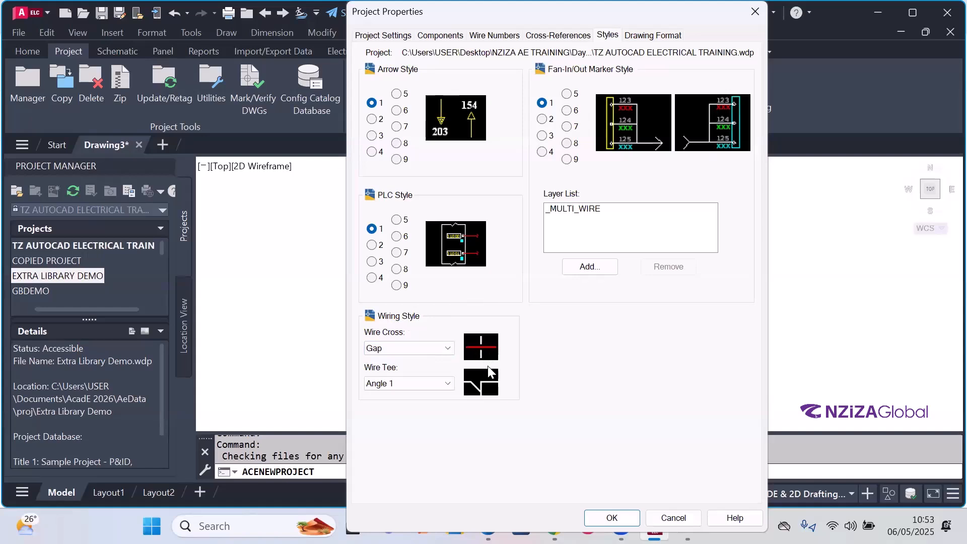
{"action": "left_click", "coordinate": [395, 349]}
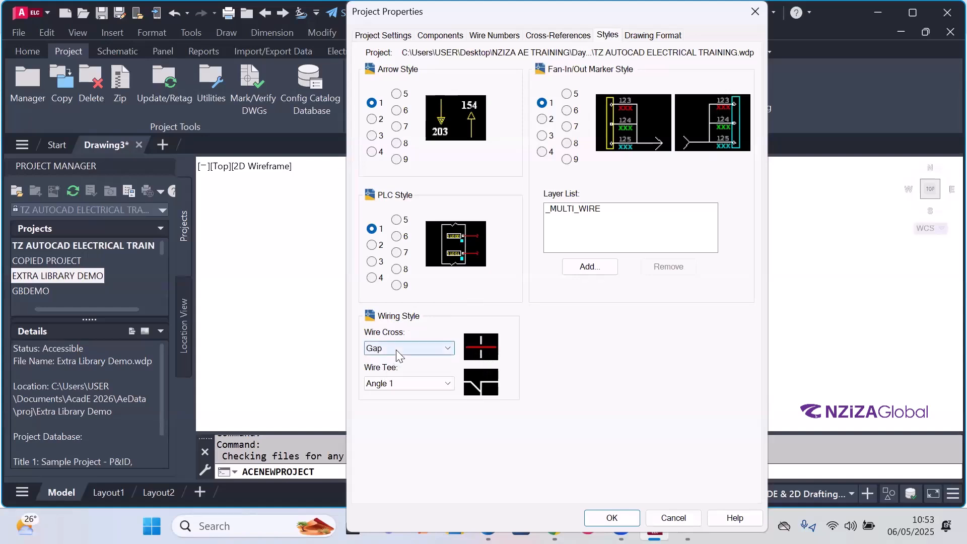
{"action": "left_click", "coordinate": [388, 381]}
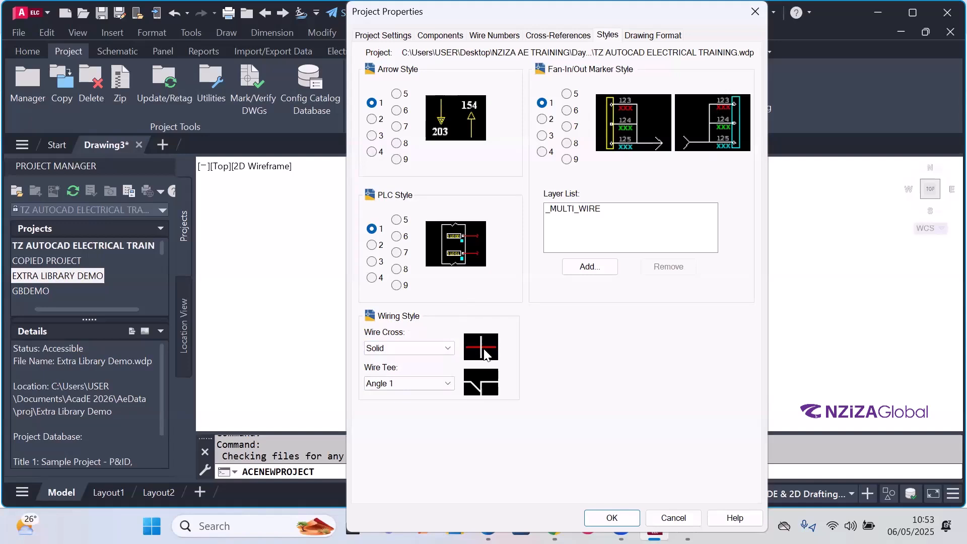
{"action": "left_click", "coordinate": [418, 349]}
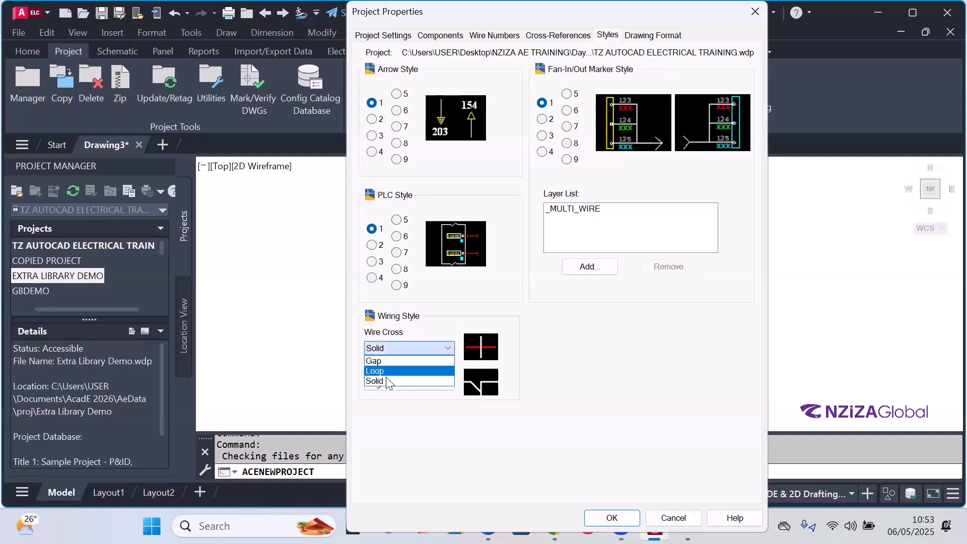
{"action": "left_click", "coordinate": [395, 378]}
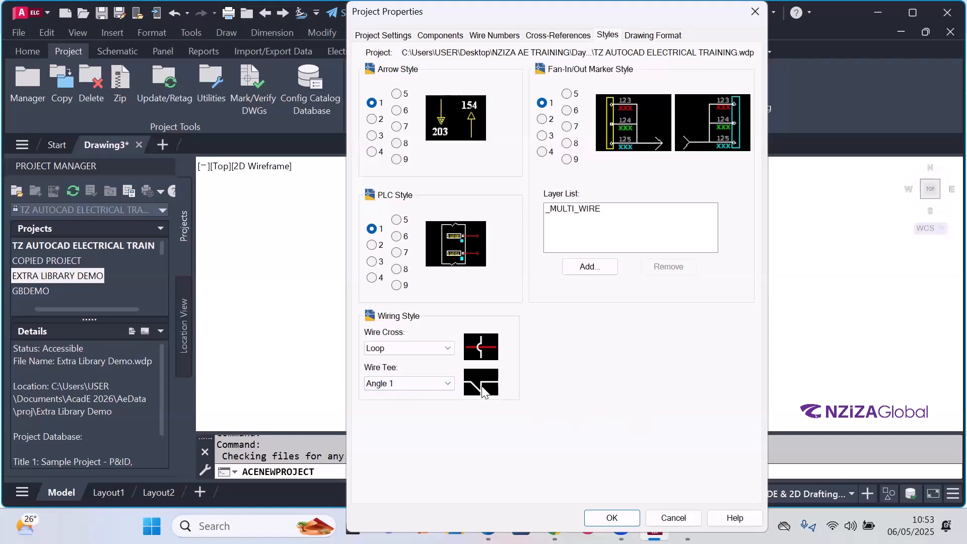
Step: Try the Angle 1, Angle 2 and None wire tee styles and set the wire tee to Dot
{"action": "left_click", "coordinate": [443, 383]}
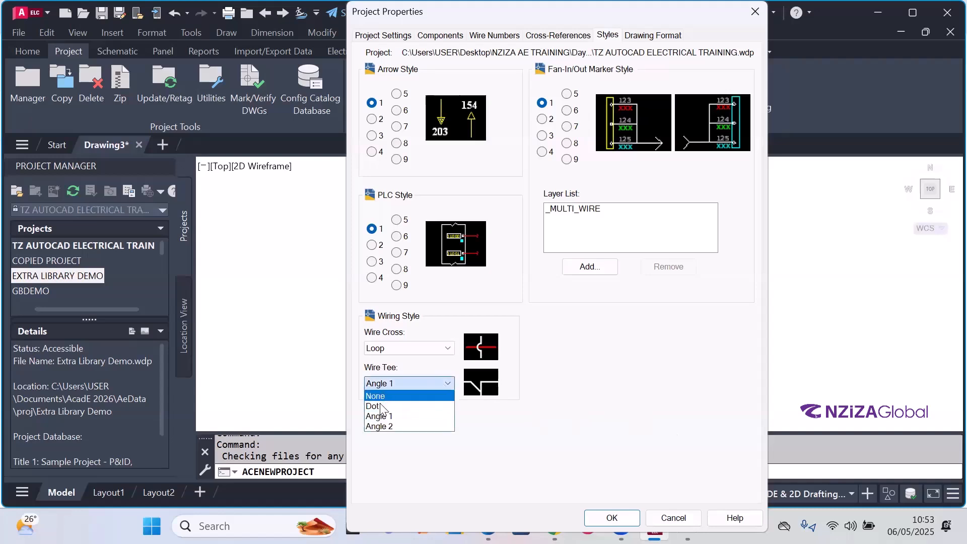
{"action": "left_click", "coordinate": [386, 406]}
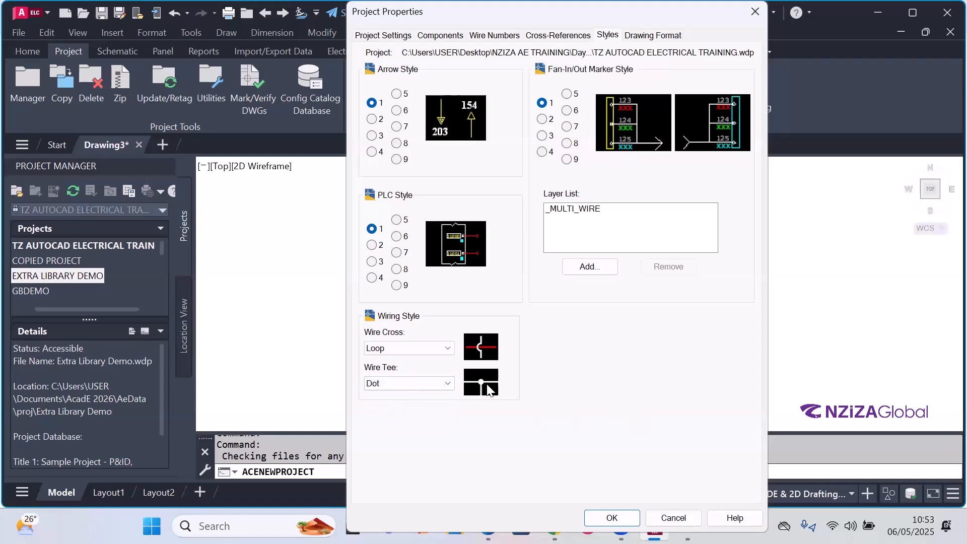
{"action": "left_click", "coordinate": [427, 385]}
{"action": "left_click", "coordinate": [392, 426]}
{"action": "left_click", "coordinate": [412, 386]}
{"action": "left_click", "coordinate": [392, 414]}
{"action": "left_click", "coordinate": [413, 385]}
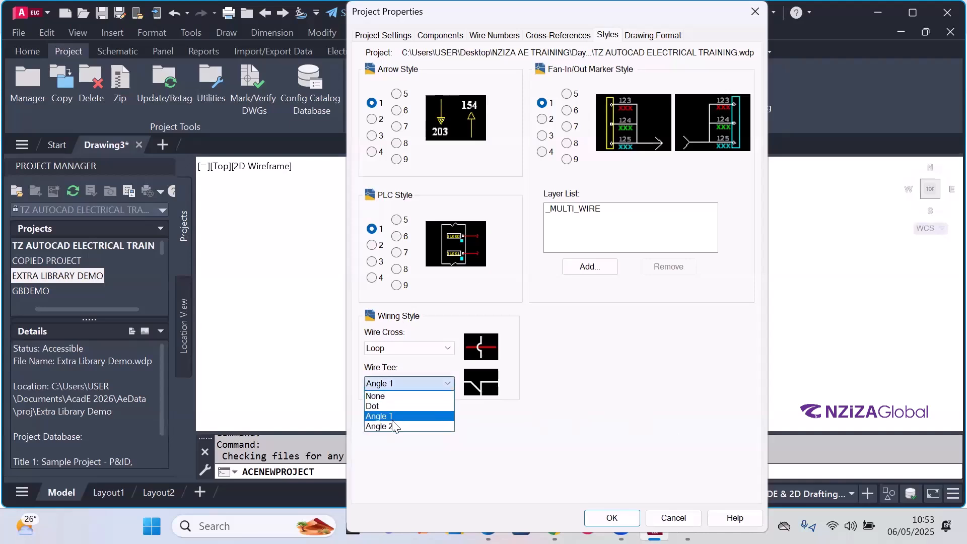
{"action": "left_click", "coordinate": [393, 419]}
{"action": "left_click", "coordinate": [420, 384]}
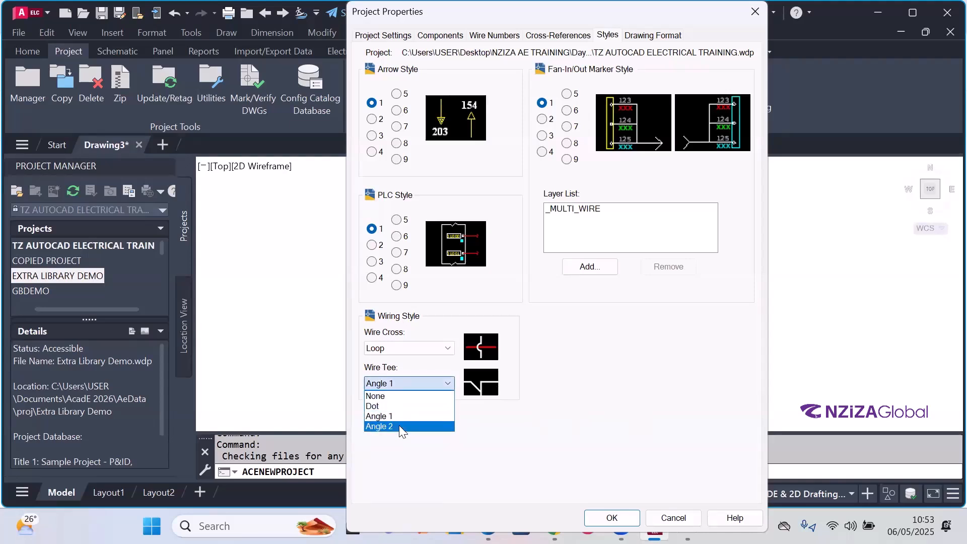
{"action": "left_click", "coordinate": [400, 426]}
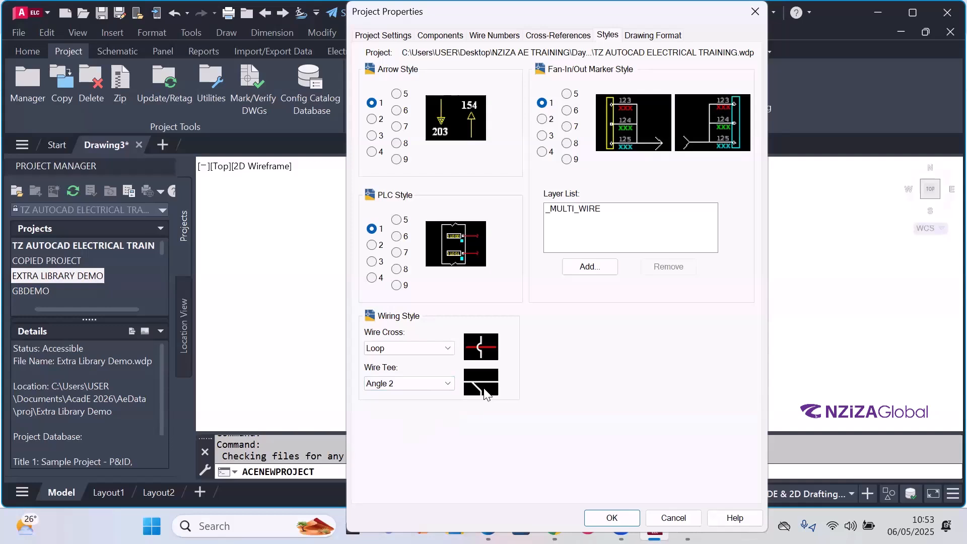
{"action": "left_click", "coordinate": [418, 379]}
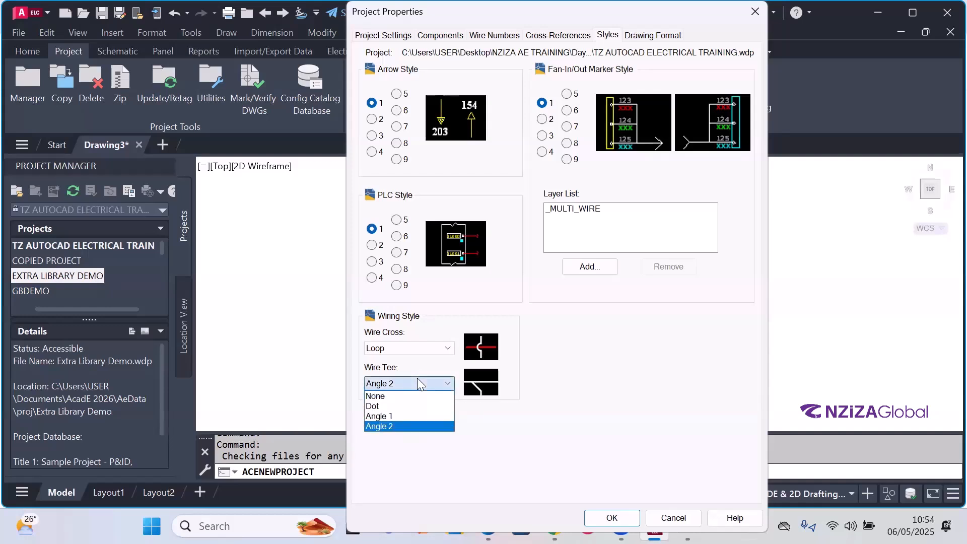
{"action": "left_click", "coordinate": [376, 406]}
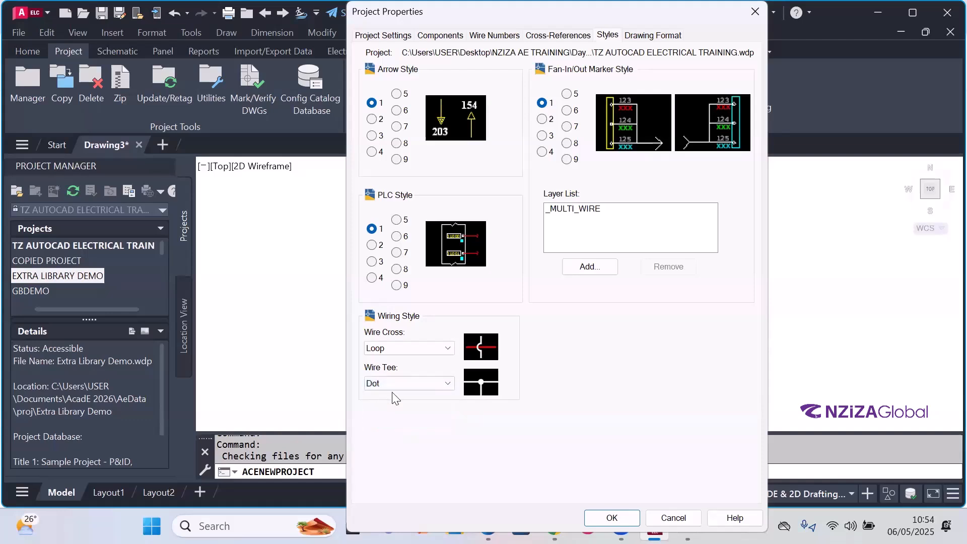
{"action": "left_click", "coordinate": [403, 382]}
{"action": "left_click", "coordinate": [383, 393]}
{"action": "left_click", "coordinate": [447, 384]}
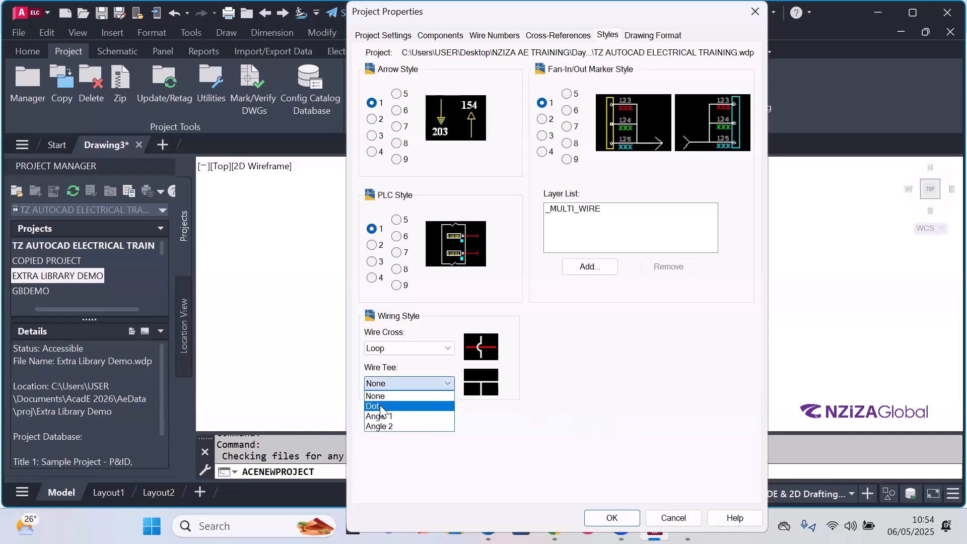
{"action": "left_click", "coordinate": [377, 406]}
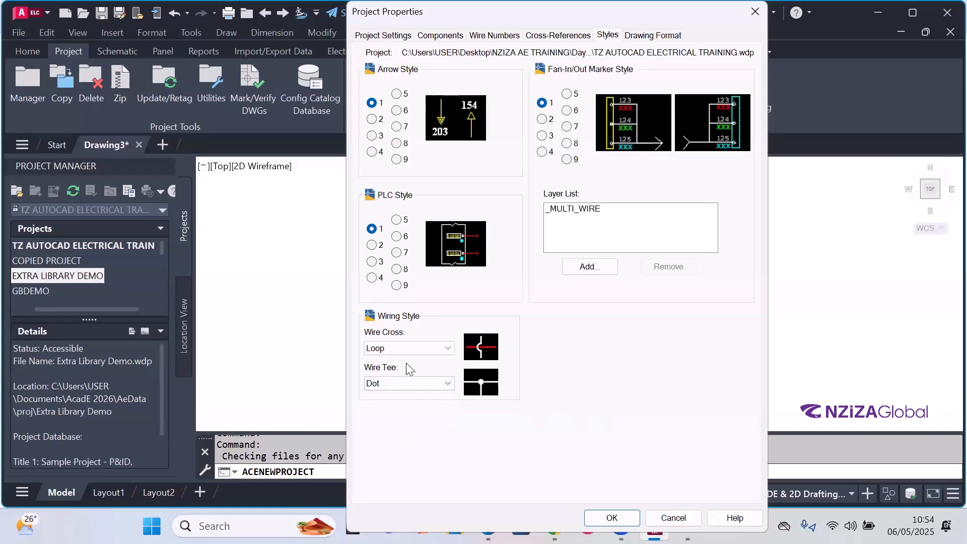
Step: Set the project's ladder defaults in the drawing format to Vertical with a spacing of 20
{"action": "left_click", "coordinate": [639, 40]}
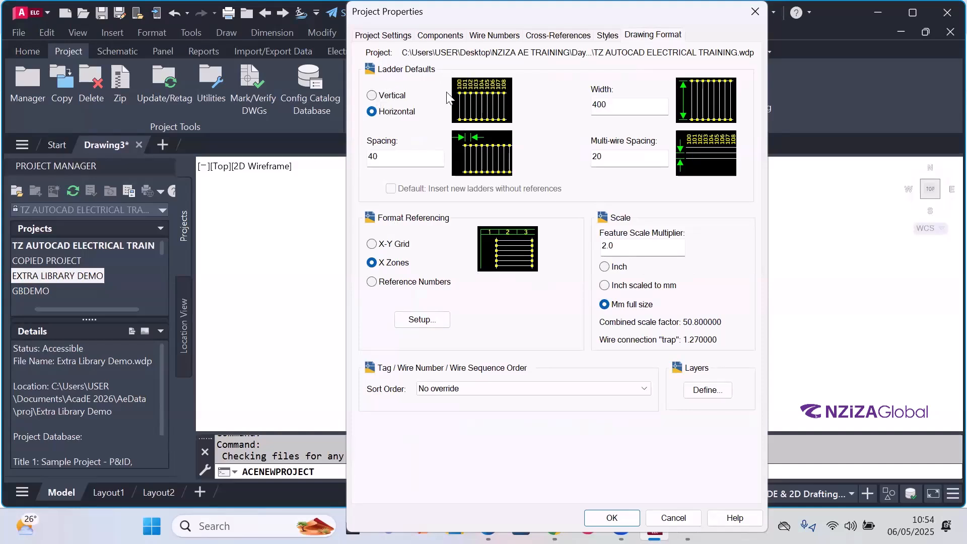
{"action": "left_click", "coordinate": [373, 96]}
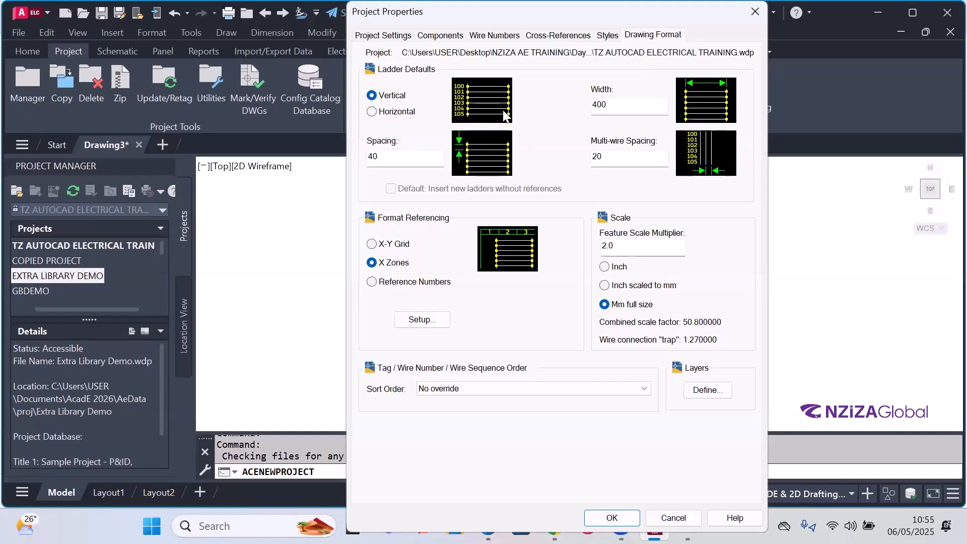
{"action": "left_click", "coordinate": [396, 114]}
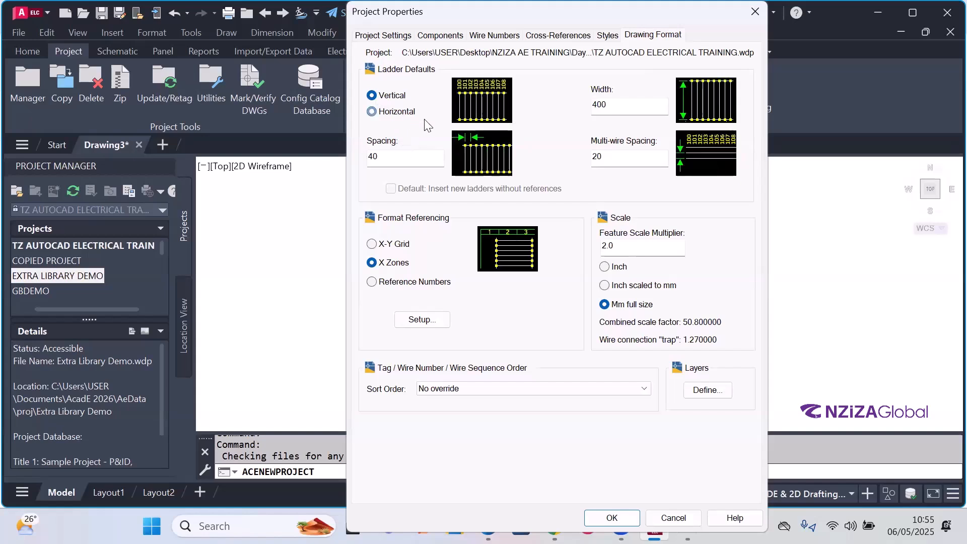
{"action": "left_click", "coordinate": [384, 96]}
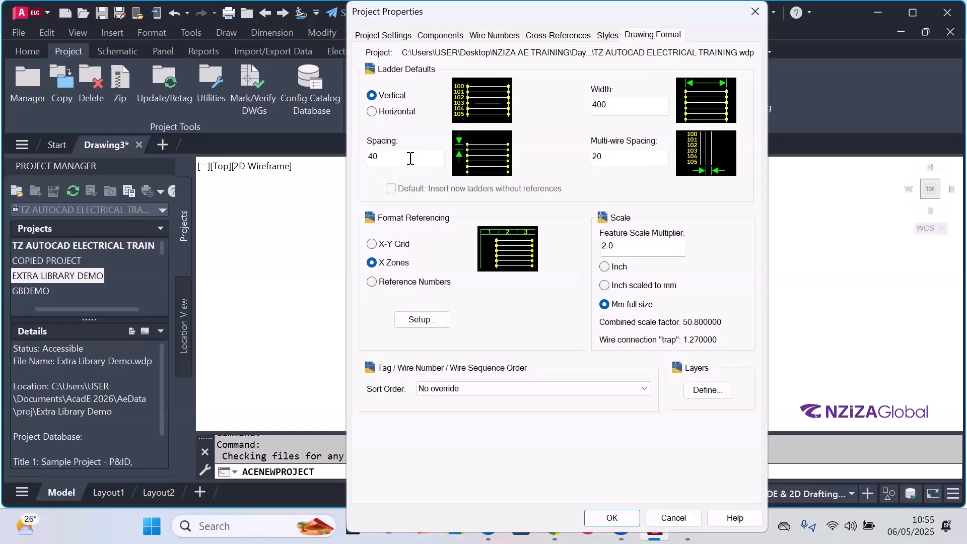
{"action": "left_click_drag", "start_coordinate": [410, 158], "coordinate": [353, 158]}
{"action": "type", "text": "20"}
Step: Preview the Horizontal ladder, return to Vertical, and set the ladder width to 100 and the multi-wire spacing to 10
{"action": "left_click", "coordinate": [388, 114]}
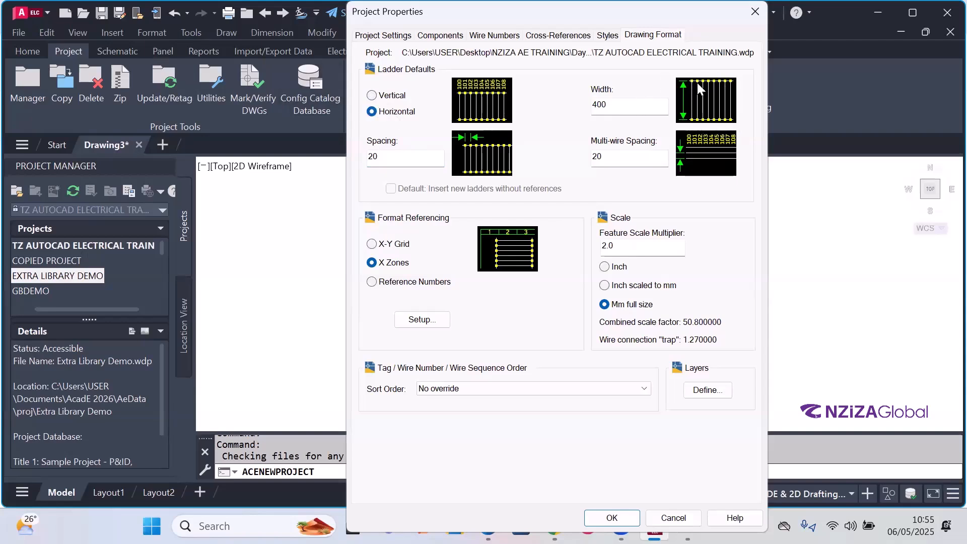
{"action": "left_click", "coordinate": [414, 94]}
{"action": "left_click_drag", "start_coordinate": [629, 105], "coordinate": [566, 104]}
{"action": "type", "text": "100"}
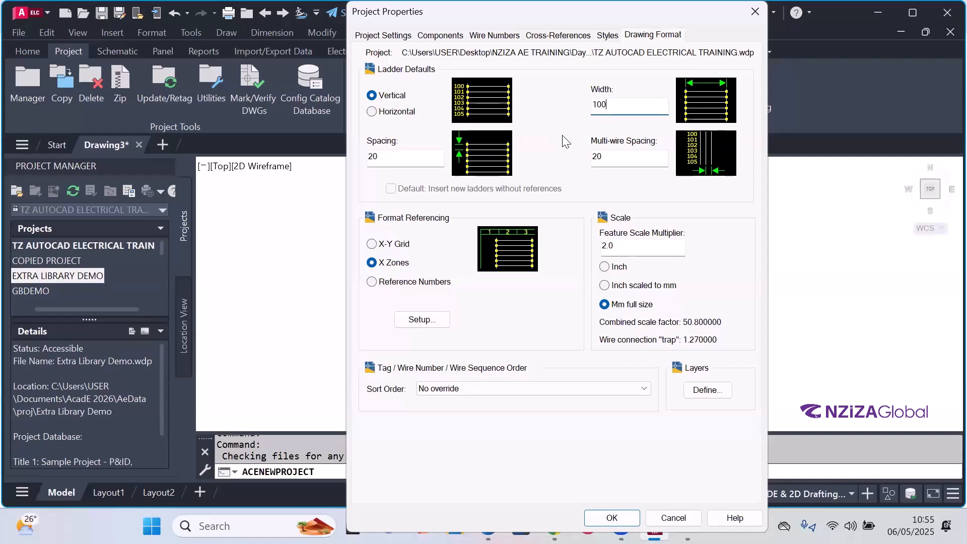
{"action": "left_click", "coordinate": [627, 161]}
{"action": "key", "text": "ctrl+a"}
{"action": "type", "text": "10"}
Step: Preview Reference Numbers and set the format referencing to X-Y Grid
{"action": "left_click", "coordinate": [372, 282]}
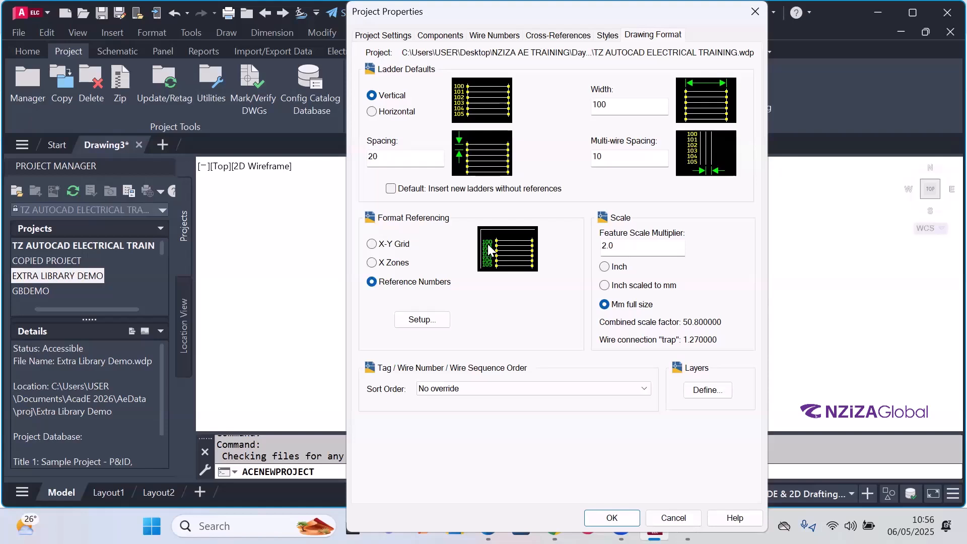
{"action": "left_click", "coordinate": [396, 247]}
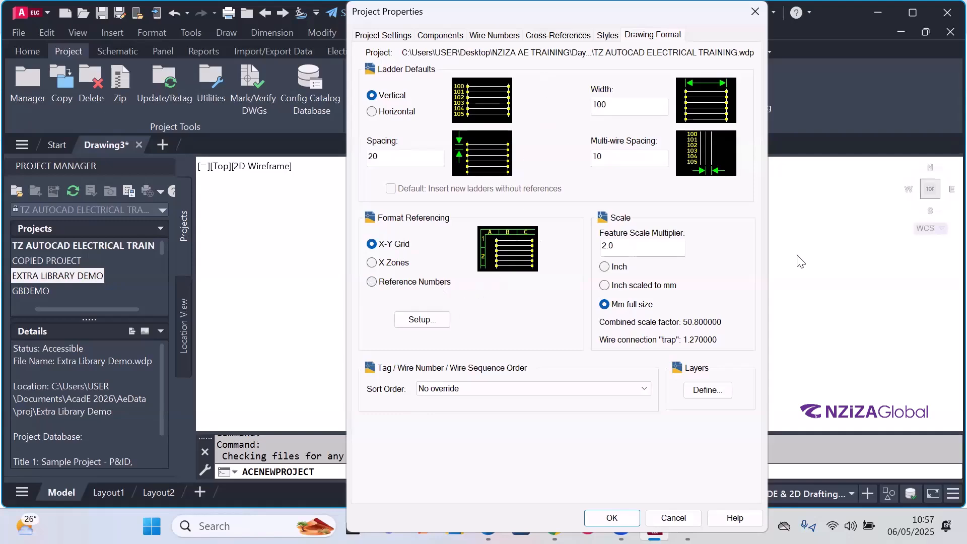
Step: Examine the column numbers and row letters along the drawing's border behind the project properties
{"action": "left_click_drag", "start_coordinate": [563, 16], "coordinate": [966, 148]}
{"action": "scroll", "coordinate": [635, 323], "scroll_direction": "up", "scroll_amount": 4}
{"action": "scroll", "coordinate": [625, 325], "scroll_direction": "down", "scroll_amount": 5}
{"action": "scroll", "coordinate": [503, 234], "scroll_direction": "up", "scroll_amount": 3}
{"action": "scroll", "coordinate": [504, 234], "scroll_direction": "down", "scroll_amount": 4}
{"action": "scroll", "coordinate": [447, 249], "scroll_direction": "down", "scroll_amount": 2}
{"action": "scroll", "coordinate": [416, 229], "scroll_direction": "up", "scroll_amount": 5}
{"action": "scroll", "coordinate": [408, 240], "scroll_direction": "down", "scroll_amount": 2}
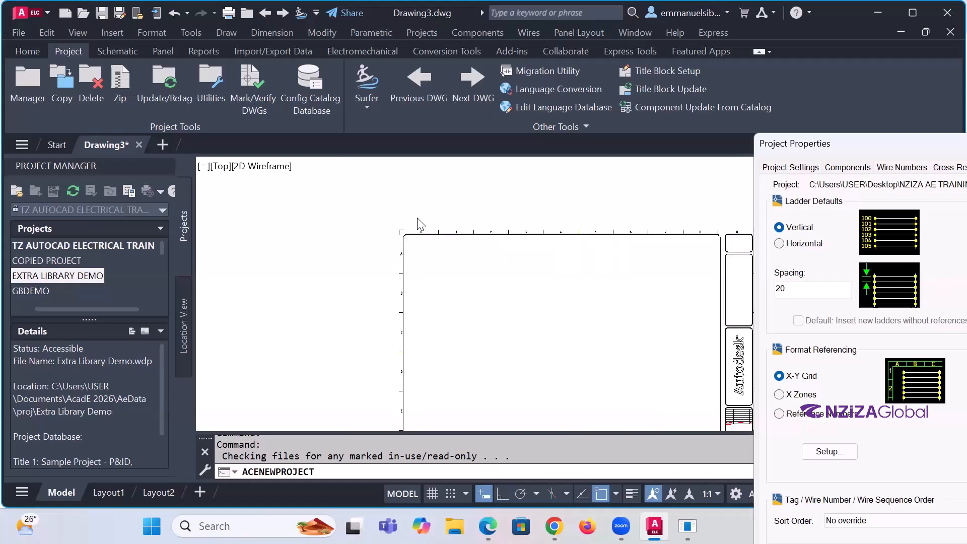
{"action": "scroll", "coordinate": [421, 226], "scroll_direction": "down", "scroll_amount": 3}
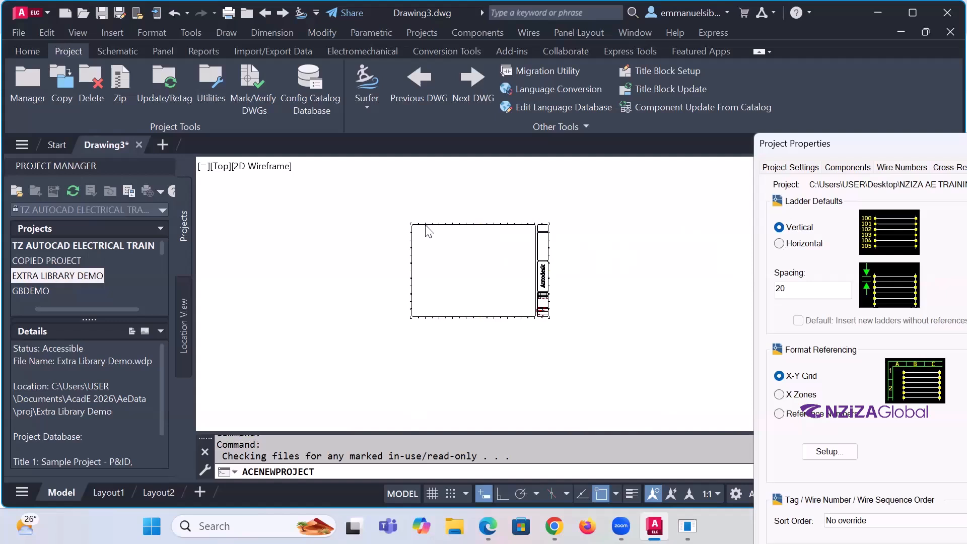
{"action": "scroll", "coordinate": [423, 232], "scroll_direction": "up", "scroll_amount": 3}
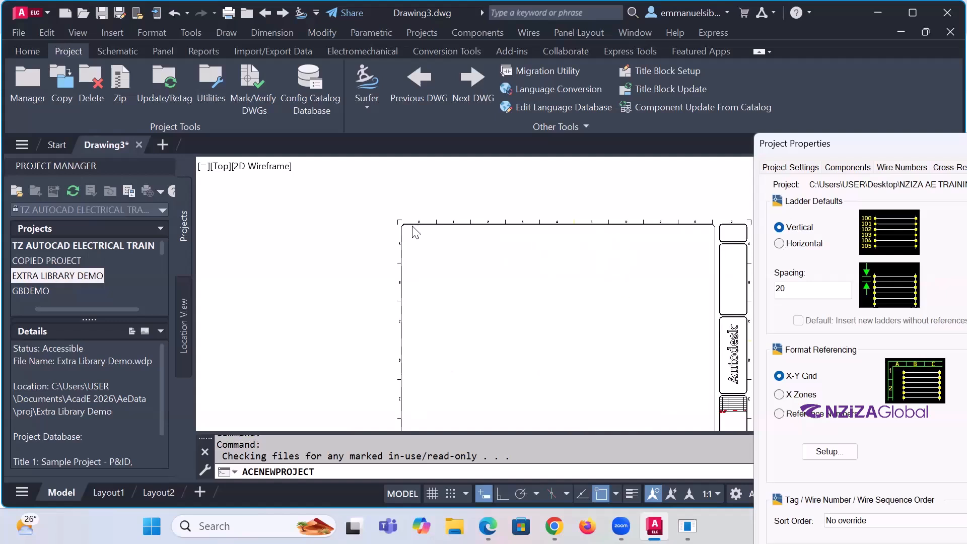
{"action": "scroll", "coordinate": [412, 232], "scroll_direction": "up", "scroll_amount": 2}
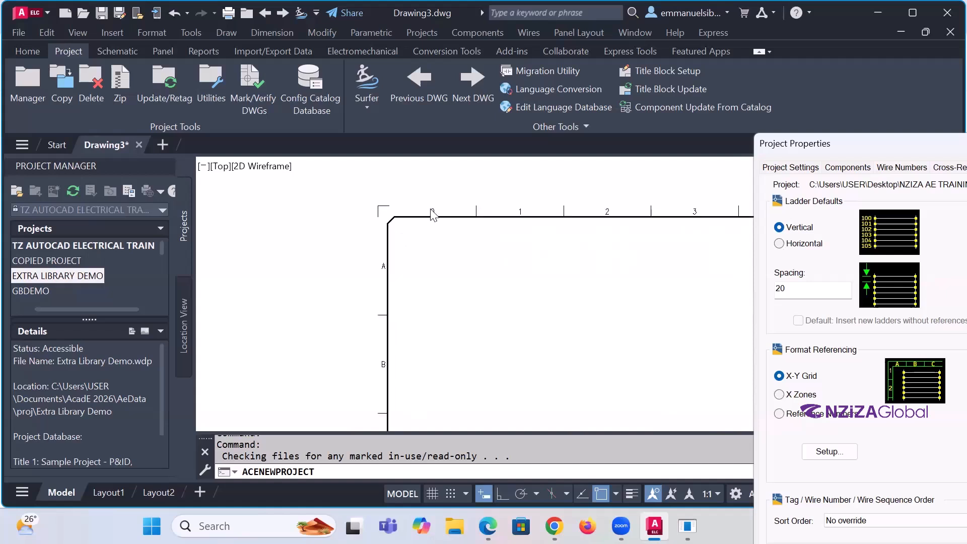
{"action": "scroll", "coordinate": [568, 220], "scroll_direction": "down", "scroll_amount": 2}
{"action": "scroll", "coordinate": [509, 221], "scroll_direction": "down", "scroll_amount": 2}
{"action": "scroll", "coordinate": [389, 221], "scroll_direction": "up", "scroll_amount": 3}
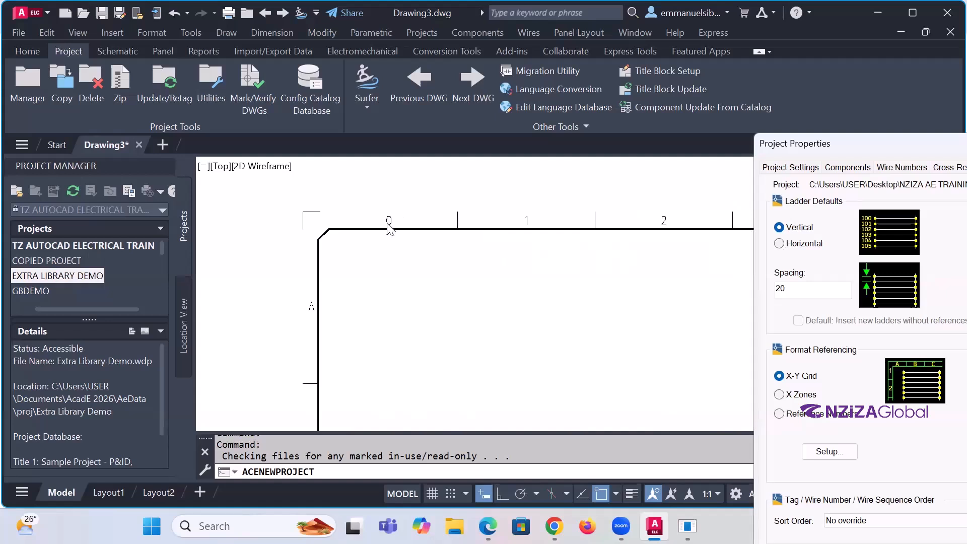
{"action": "scroll", "coordinate": [391, 222], "scroll_direction": "down", "scroll_amount": 5}
{"action": "scroll", "coordinate": [453, 223], "scroll_direction": "up", "scroll_amount": 5}
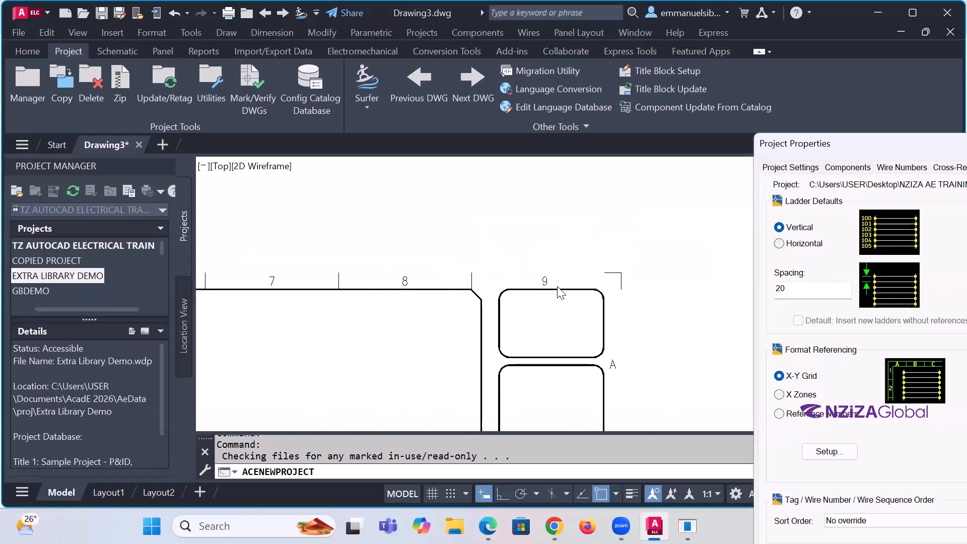
{"action": "scroll", "coordinate": [629, 240], "scroll_direction": "down", "scroll_amount": 5}
{"action": "scroll", "coordinate": [497, 218], "scroll_direction": "up", "scroll_amount": 2}
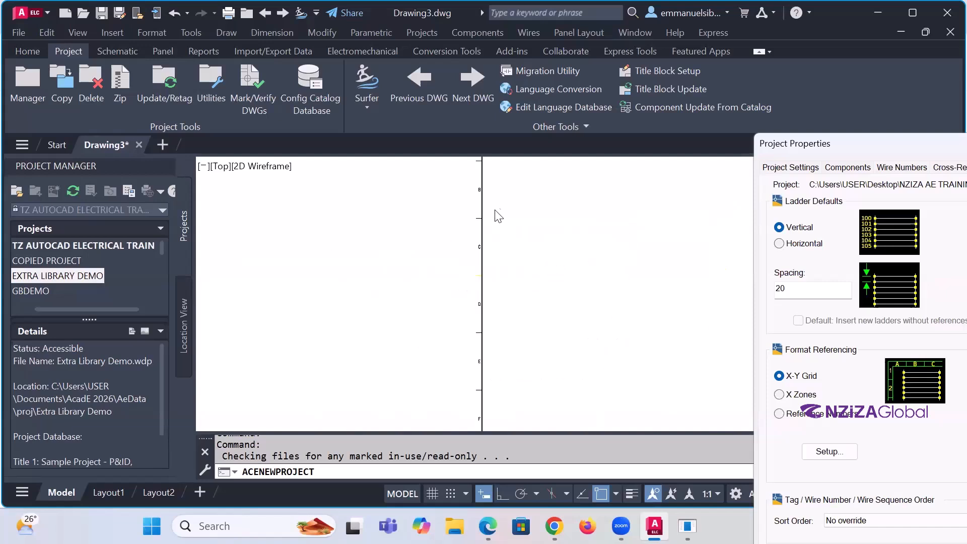
{"action": "scroll", "coordinate": [489, 173], "scroll_direction": "up", "scroll_amount": 5}
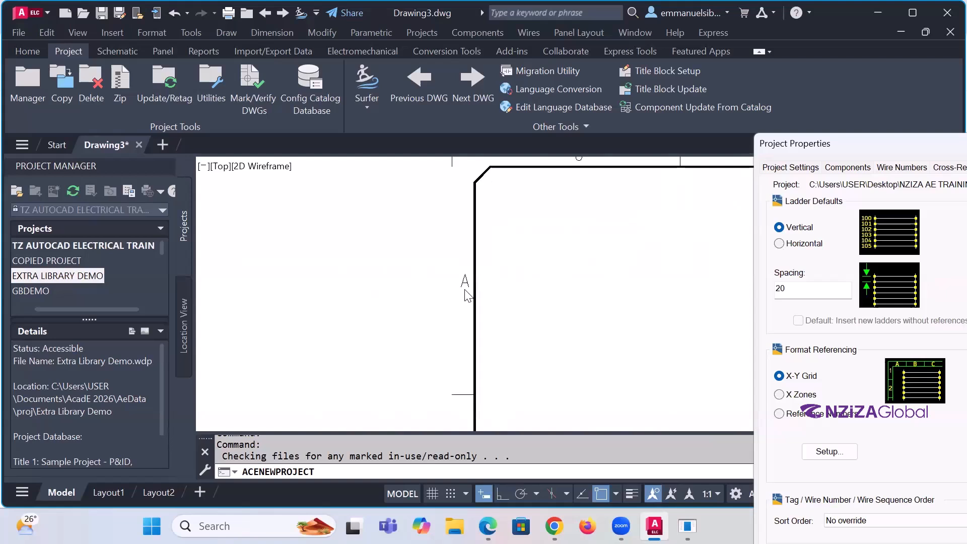
{"action": "scroll", "coordinate": [503, 216], "scroll_direction": "down", "scroll_amount": 5}
{"action": "scroll", "coordinate": [500, 303], "scroll_direction": "up", "scroll_amount": 5}
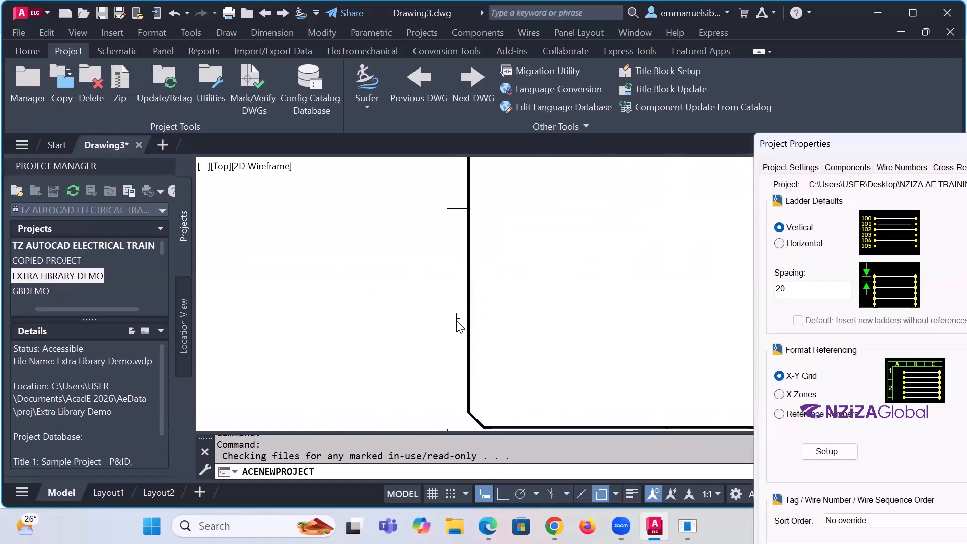
{"action": "scroll", "coordinate": [388, 343], "scroll_direction": "down", "scroll_amount": 5}
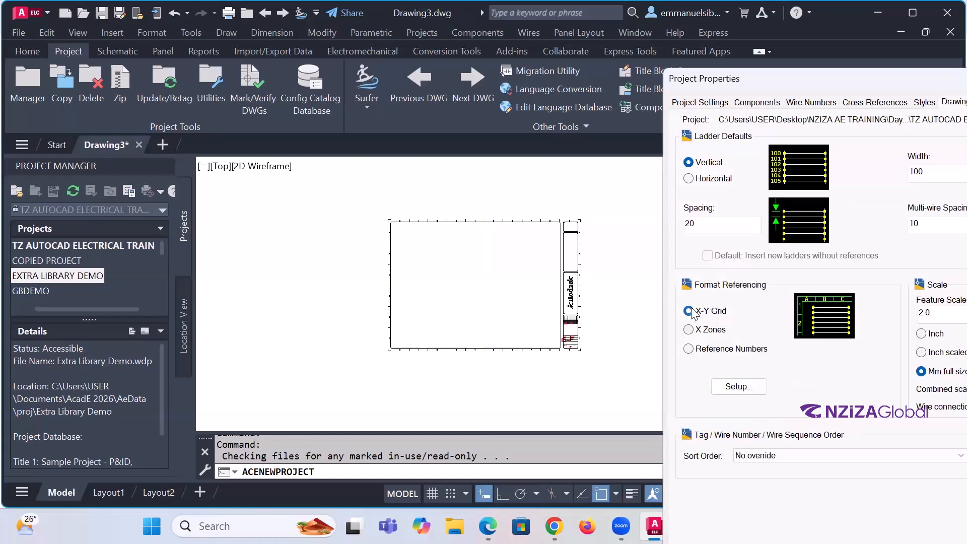
Step: Preview X Zones, return the format referencing to X-Y Grid, and accept the project properties
{"action": "left_click", "coordinate": [701, 330]}
{"action": "left_click", "coordinate": [704, 312]}
{"action": "left_click_drag", "start_coordinate": [796, 80], "coordinate": [444, 50]}
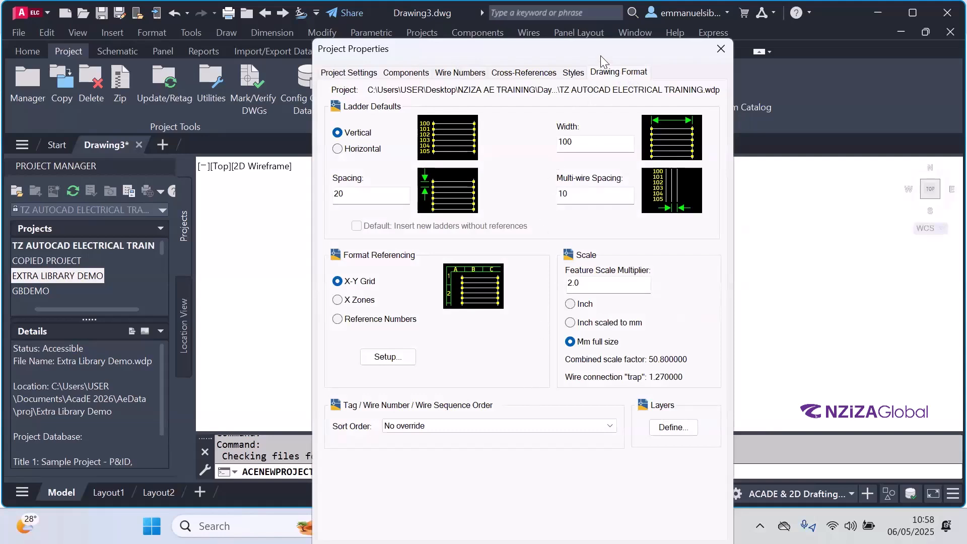
{"action": "left_click_drag", "start_coordinate": [601, 55], "coordinate": [665, 20]}
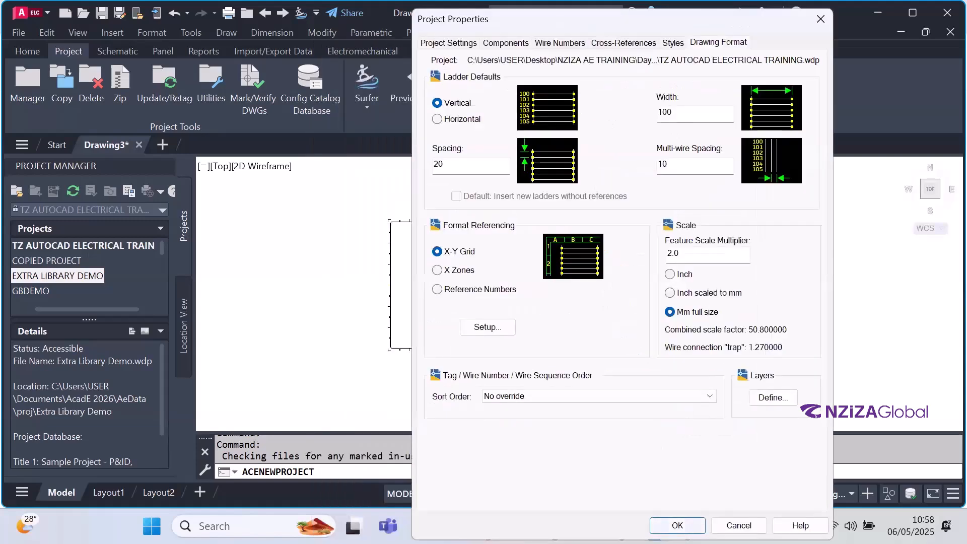
{"action": "left_click", "coordinate": [678, 526]}
{"action": "mouse_move", "coordinate": [659, 512]}
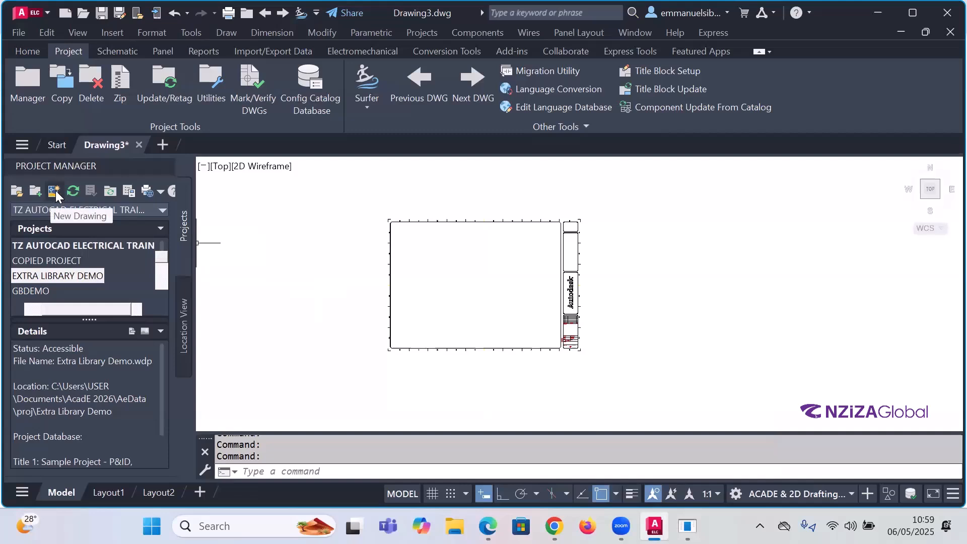
{"action": "scroll", "coordinate": [126, 278], "scroll_direction": "down", "scroll_amount": 1}
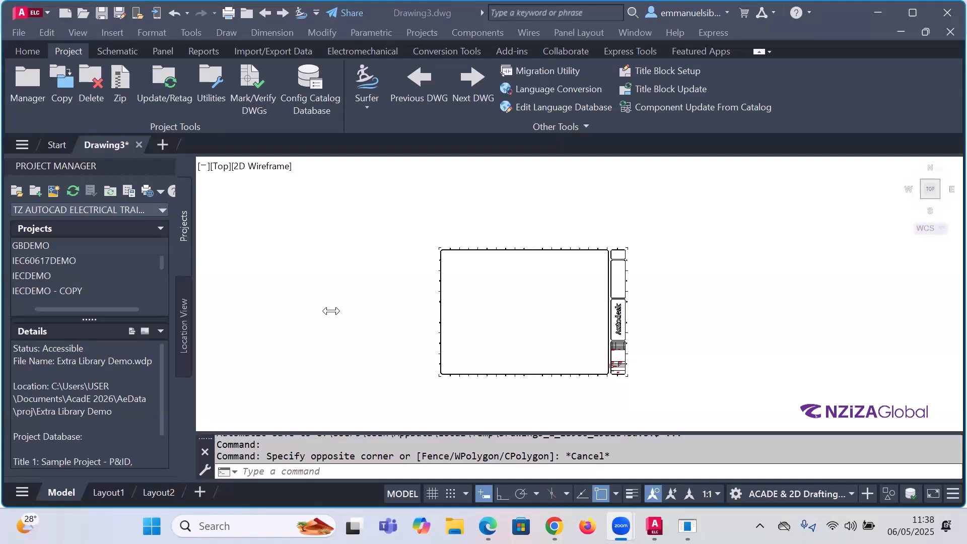
{"action": "left_click", "coordinate": [312, 284]}
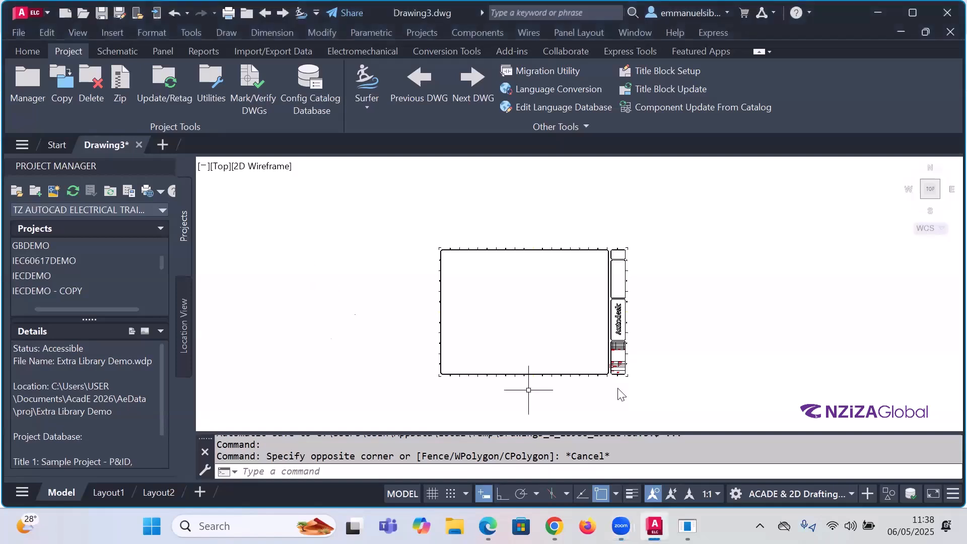
{"action": "left_click", "coordinate": [646, 376]}
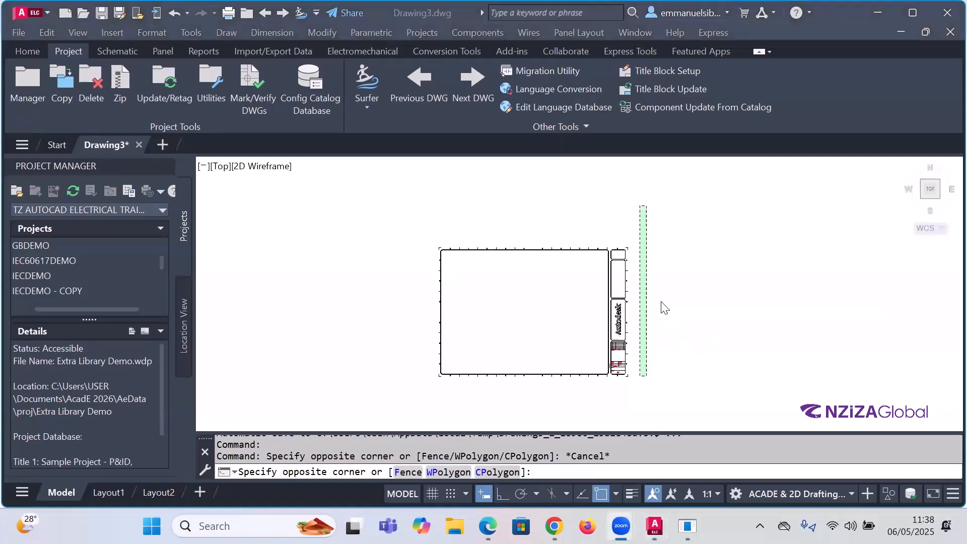
{"action": "key", "text": "Escape"}
{"action": "key", "text": "Escape"}
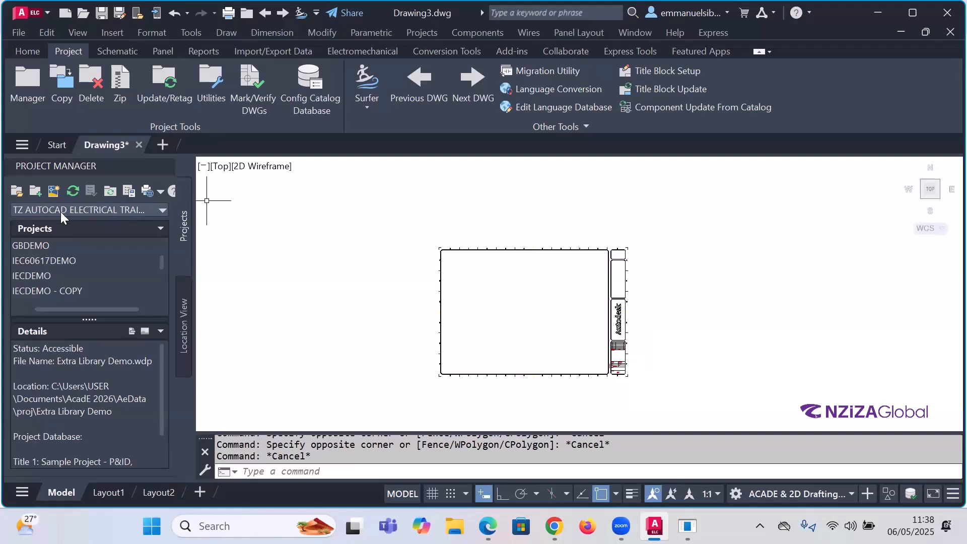
{"action": "scroll", "coordinate": [96, 268], "scroll_direction": "up", "scroll_amount": 5}
{"action": "left_click", "coordinate": [22, 209]}
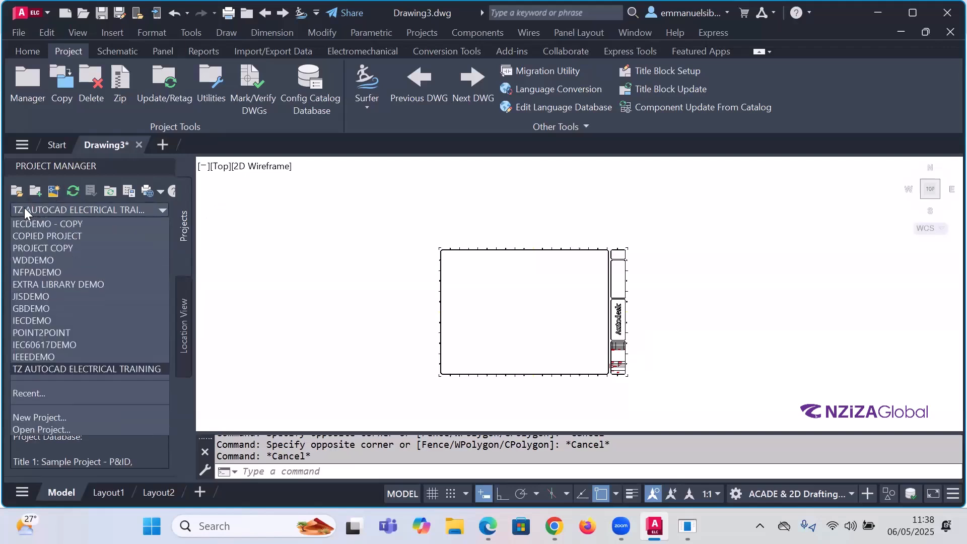
{"action": "left_click", "coordinate": [24, 208]}
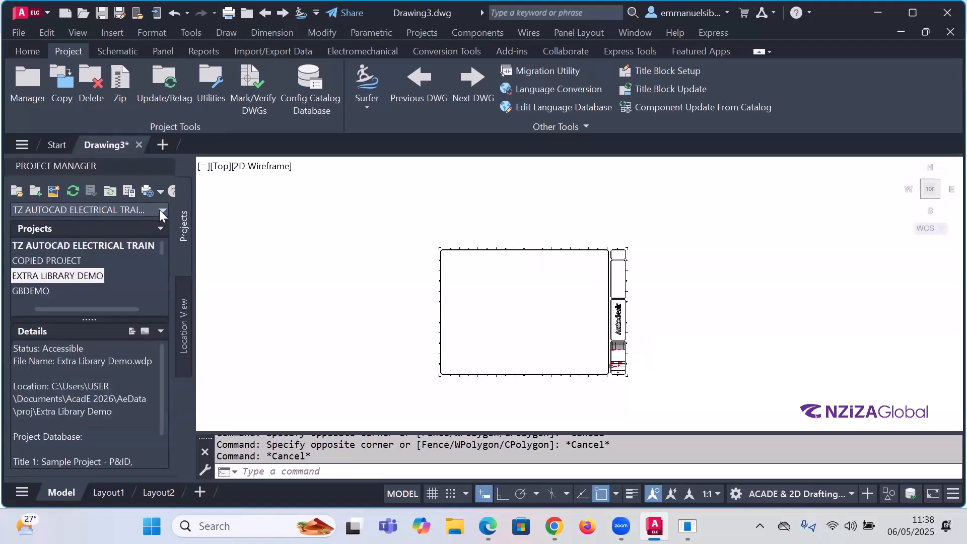
{"action": "left_click", "coordinate": [159, 209]}
{"action": "left_click", "coordinate": [70, 204]}
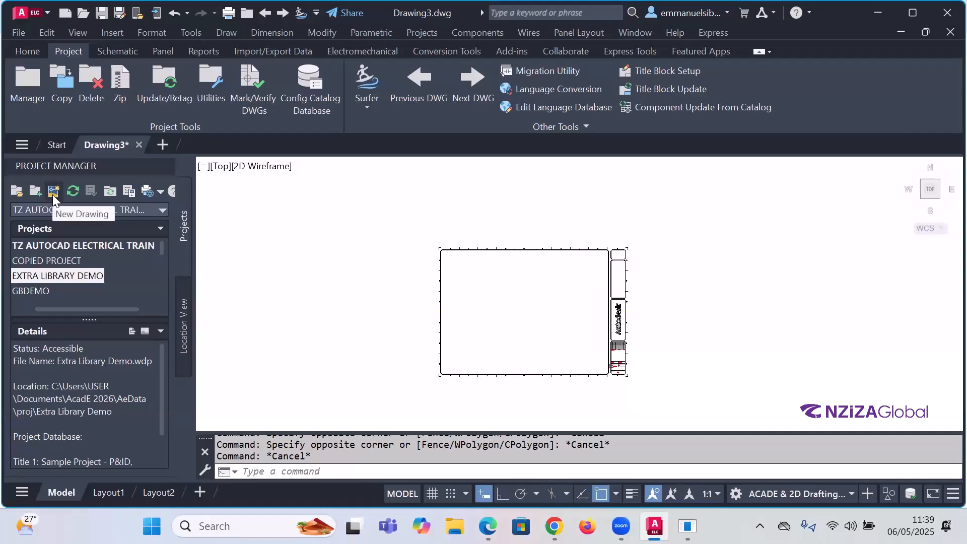
Step: Start a new drawing in the training project and name it The 1st new drawing
{"action": "left_click", "coordinate": [53, 190]}
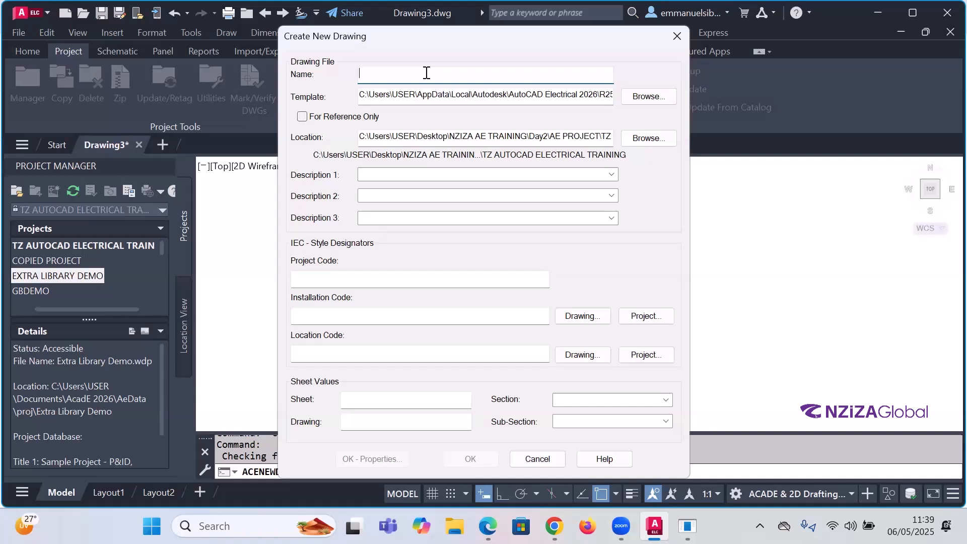
{"action": "type", "text": "The "}
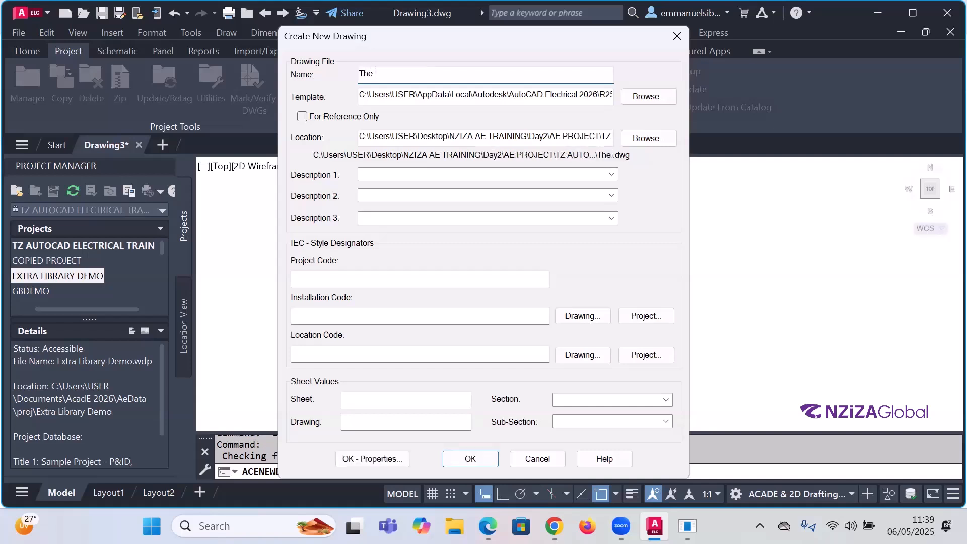
{"action": "type", "text": "1st new "}
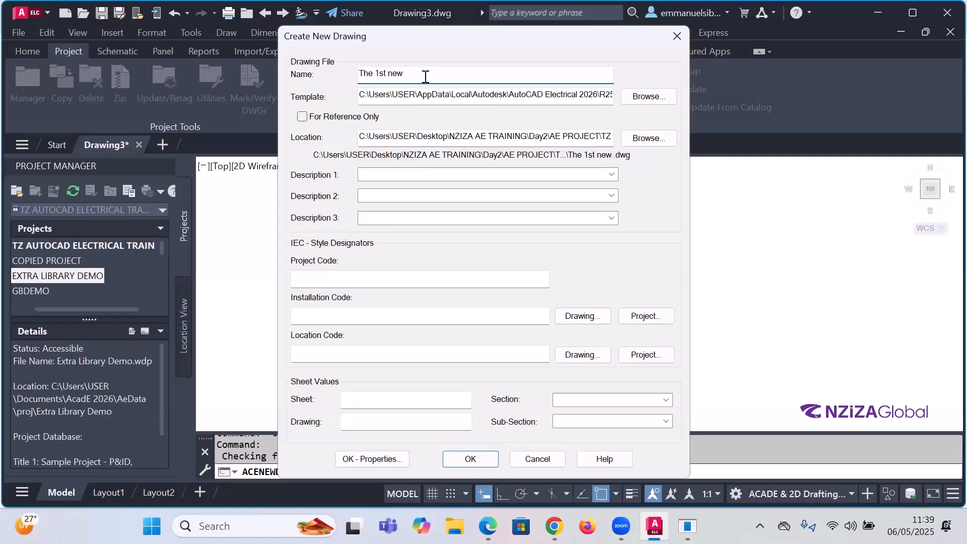
{"action": "type", "text": "drawing"}
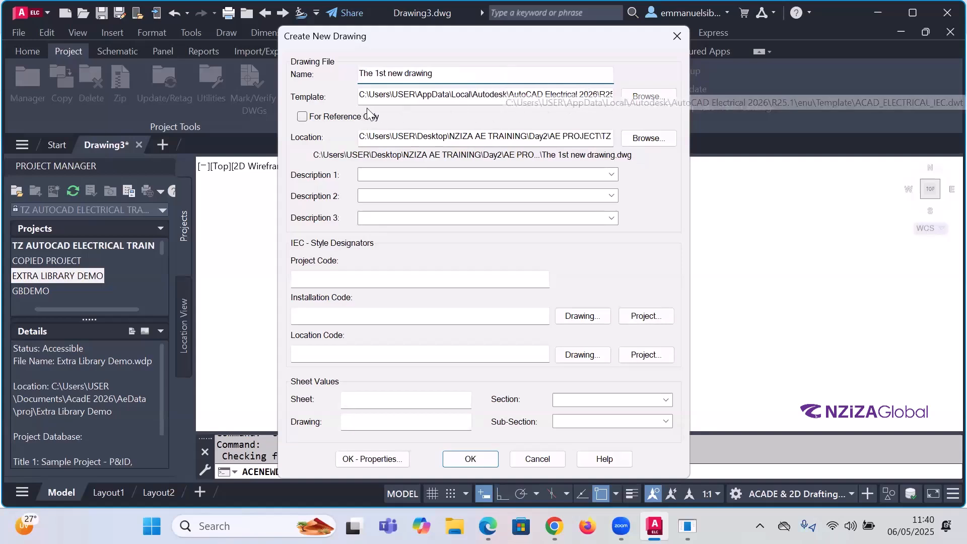
Step: Choose ACAD_ELECTRICAL_IEC as the template for the new drawing
{"action": "left_click", "coordinate": [647, 95]}
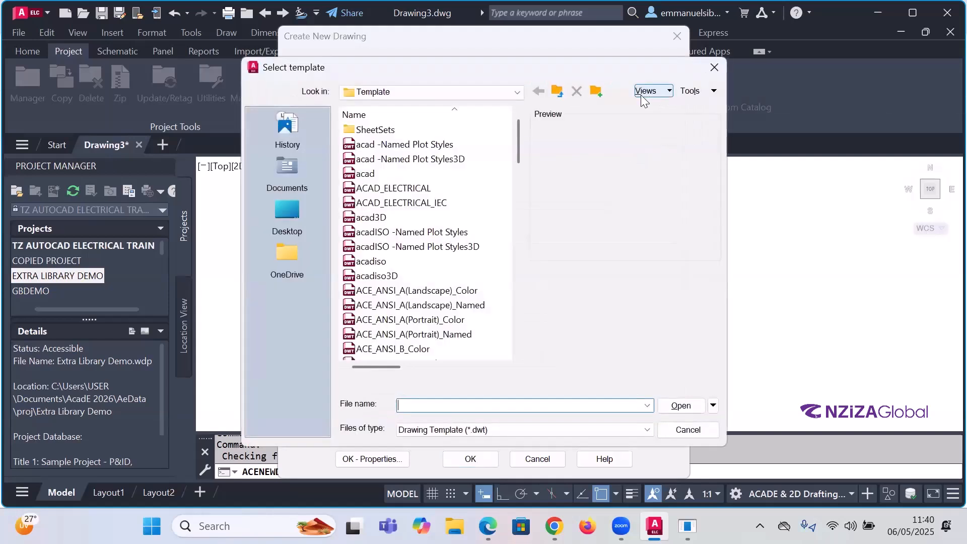
{"action": "left_click", "coordinate": [424, 205]}
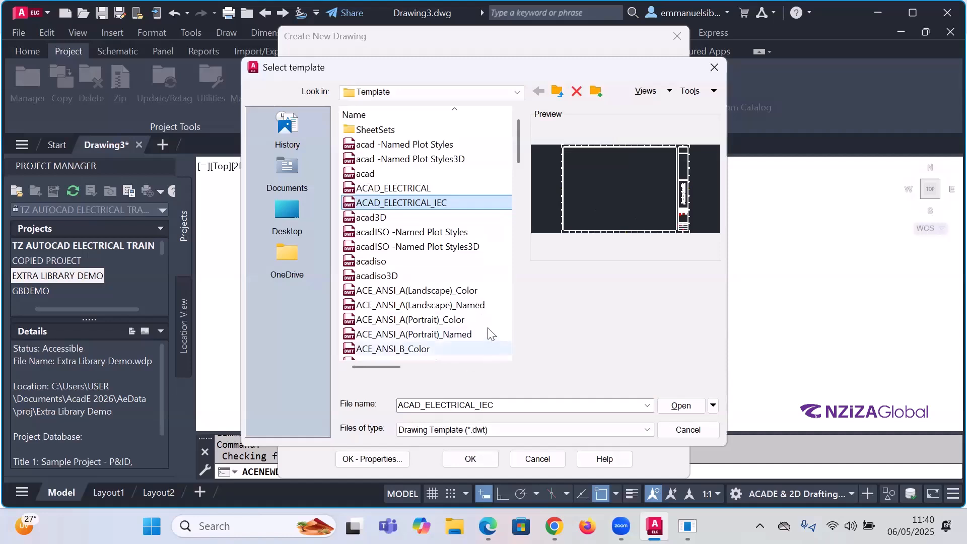
{"action": "left_click", "coordinate": [681, 407]}
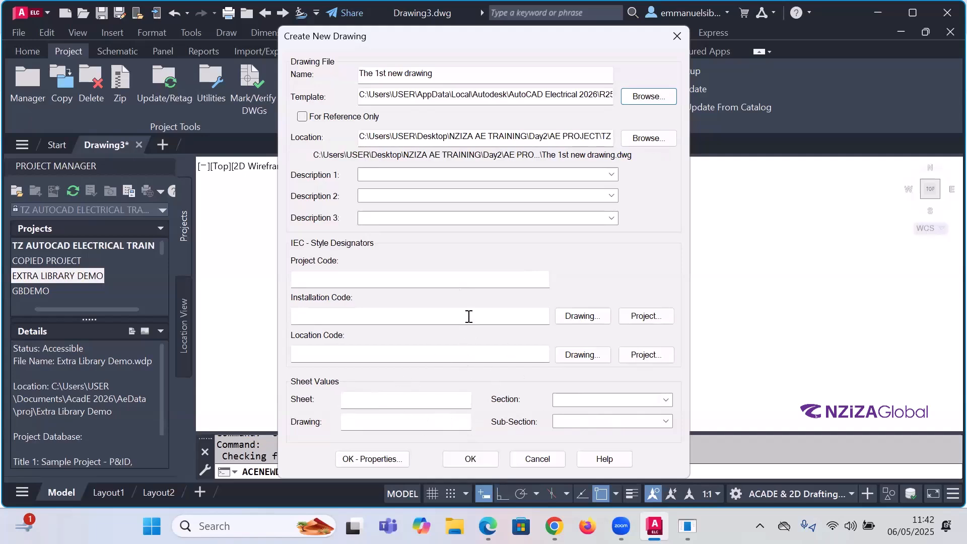
Step: Set the new drawing's sheet value to 101 and its drawing value to PDB
{"action": "left_click", "coordinate": [409, 403]}
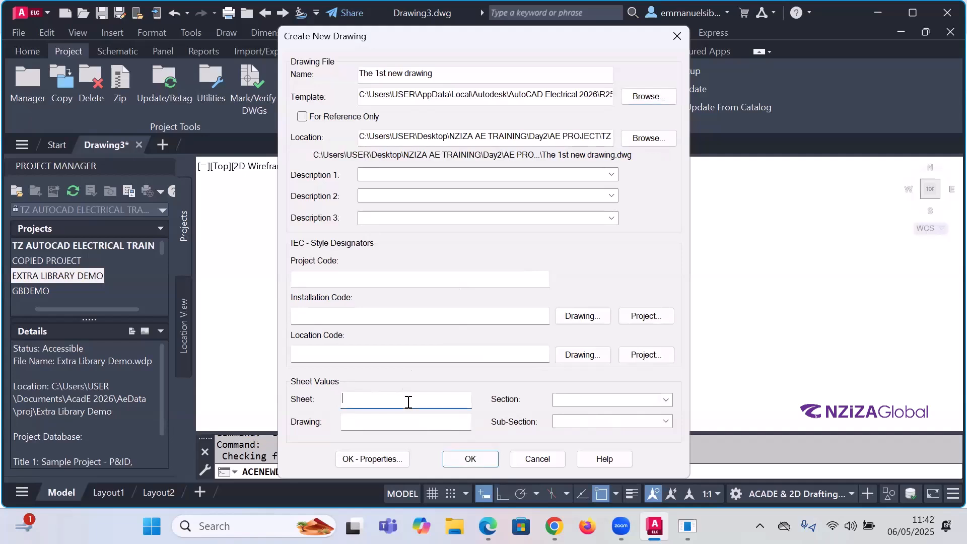
{"action": "type", "text": "101"}
{"action": "left_click", "coordinate": [406, 425]}
{"action": "type", "text": "0"}
{"action": "key", "text": "BackSpace"}
{"action": "type", "text": "PDB"}
Step: Set the section to Control panel and the sub-section to The 1st CP, and create the drawing with the project default values applied
{"action": "left_click", "coordinate": [601, 399]}
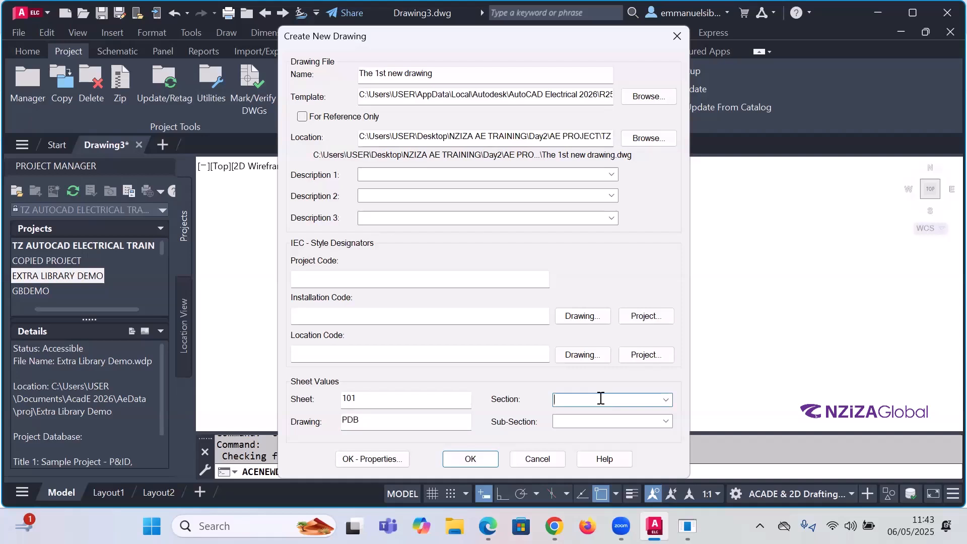
{"action": "type", "text": "cO"}
{"action": "key", "text": "BackSpace"}
{"action": "key", "text": "BackSpace"}
{"action": "type", "text": "Control panel"}
{"action": "left_click", "coordinate": [614, 417]}
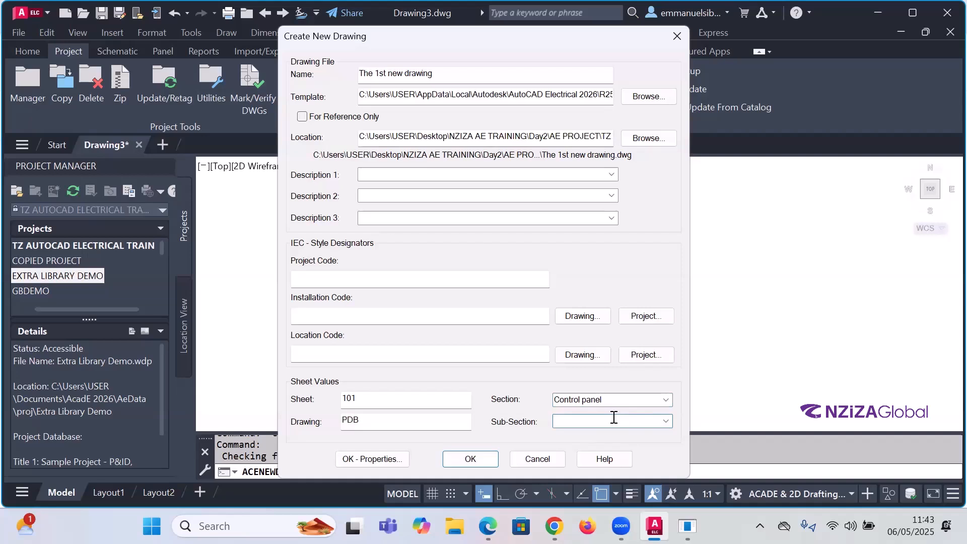
{"action": "type", "text": "The 1st CP"}
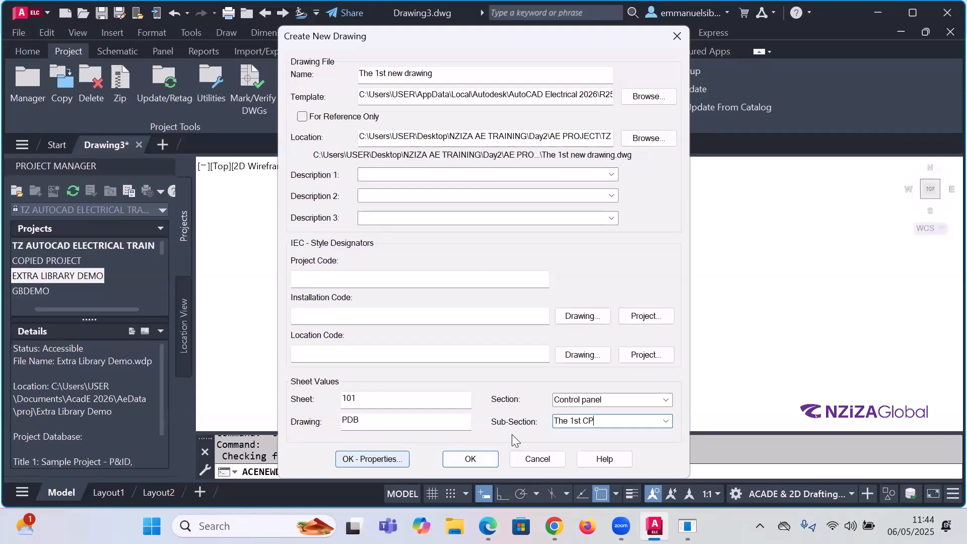
{"action": "key", "text": "Return"}
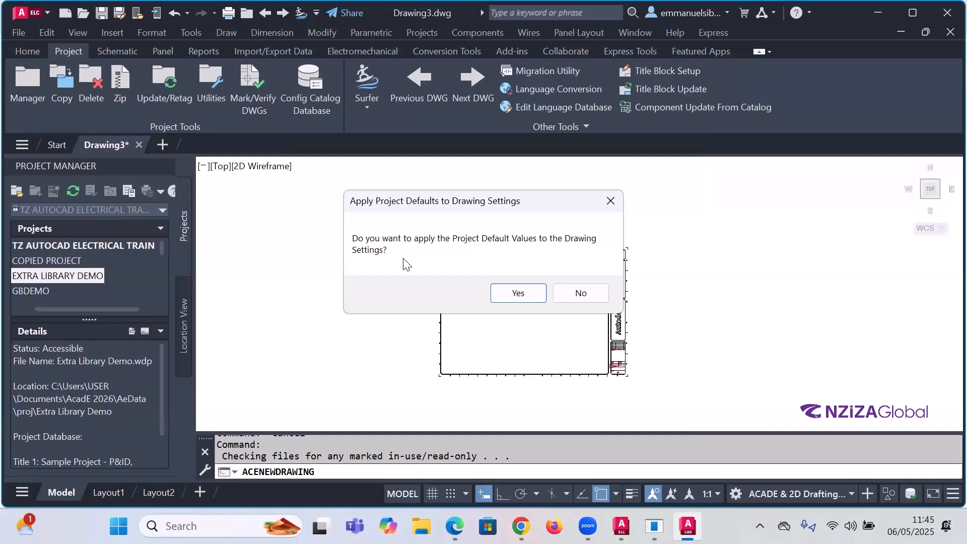
{"action": "left_click", "coordinate": [501, 295]}
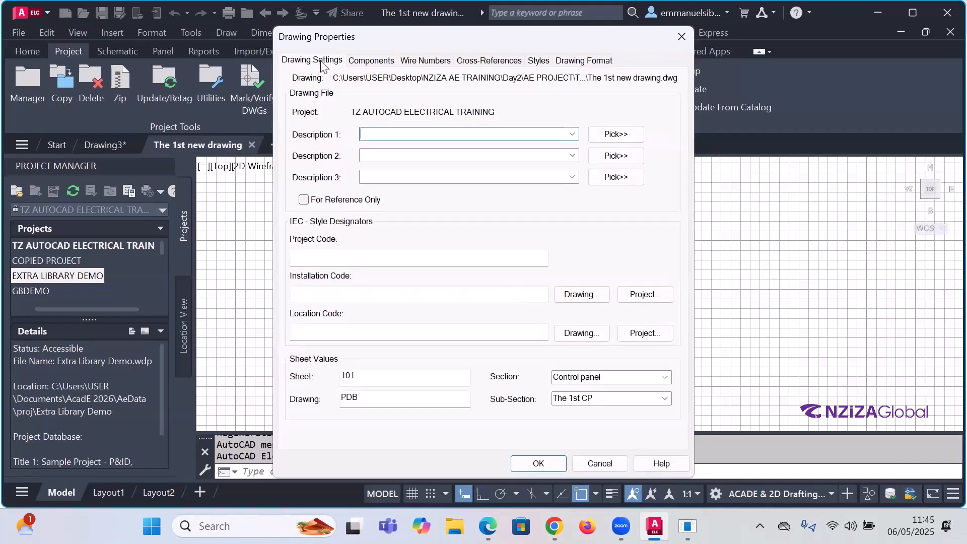
Step: Review the new drawing's component, wire number, cross-reference, style and format properties, and accept them
{"action": "left_click", "coordinate": [371, 61]}
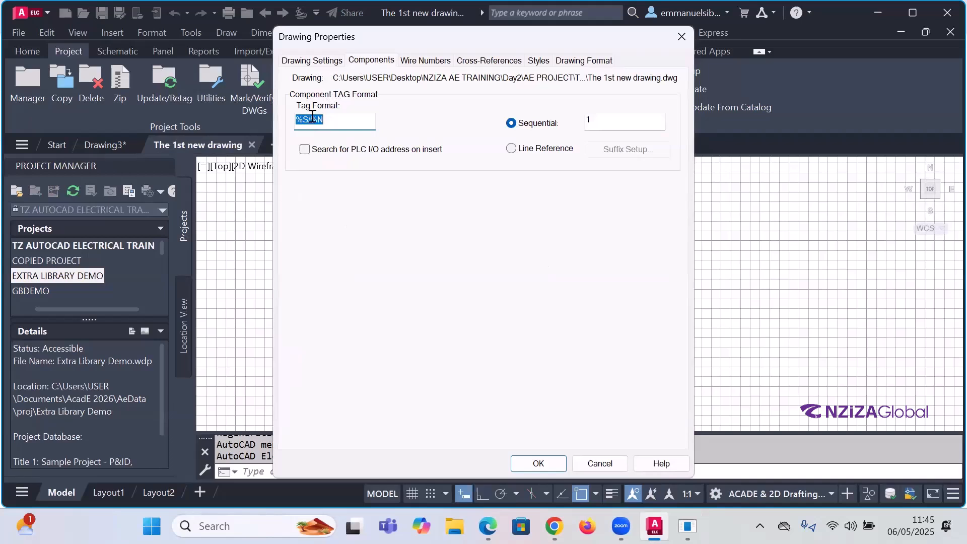
{"action": "left_click", "coordinate": [414, 61]}
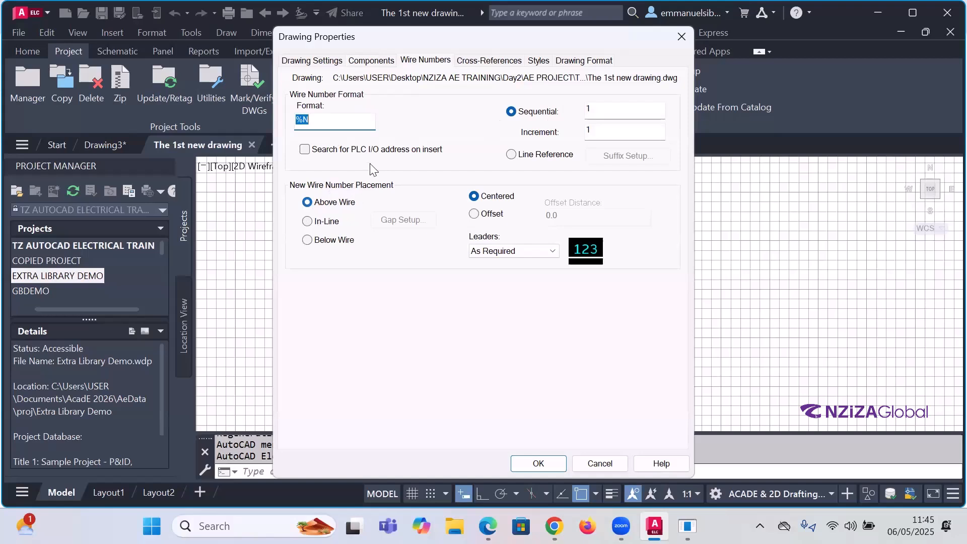
{"action": "left_click", "coordinate": [471, 62]}
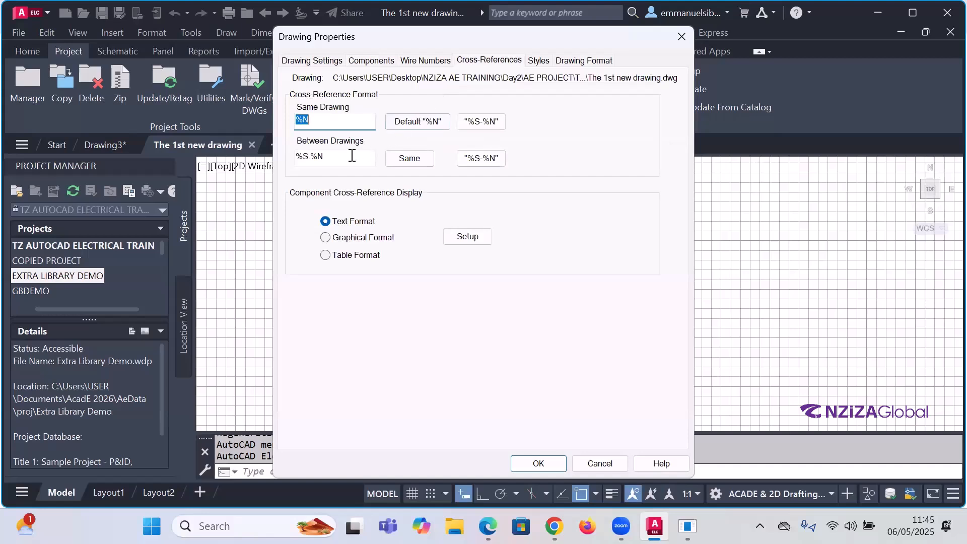
{"action": "left_click", "coordinate": [535, 64]}
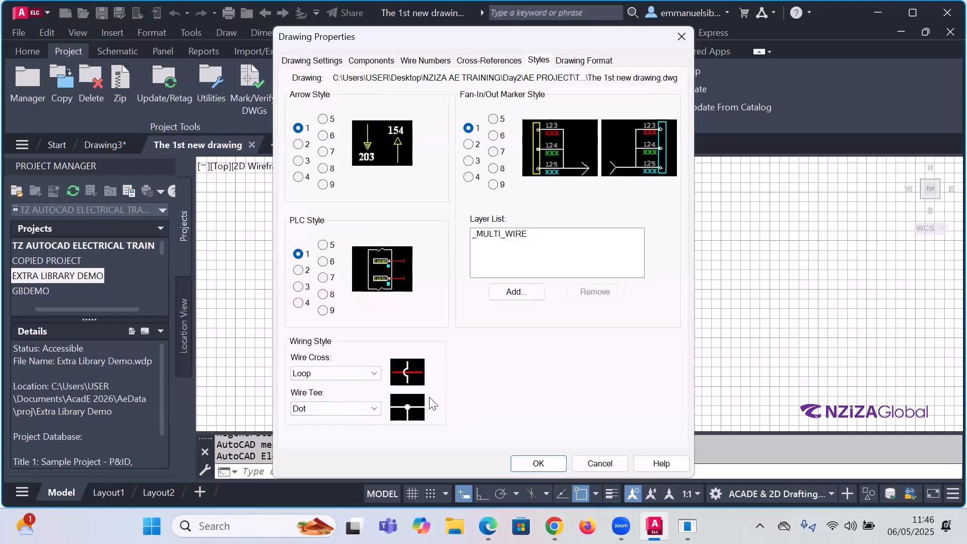
{"action": "left_click", "coordinate": [573, 61]}
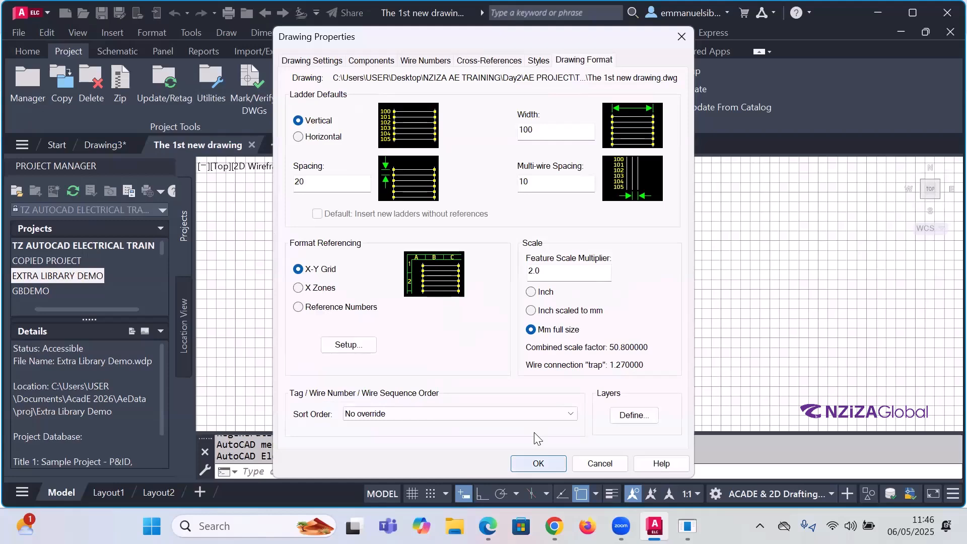
{"action": "key", "text": "Return"}
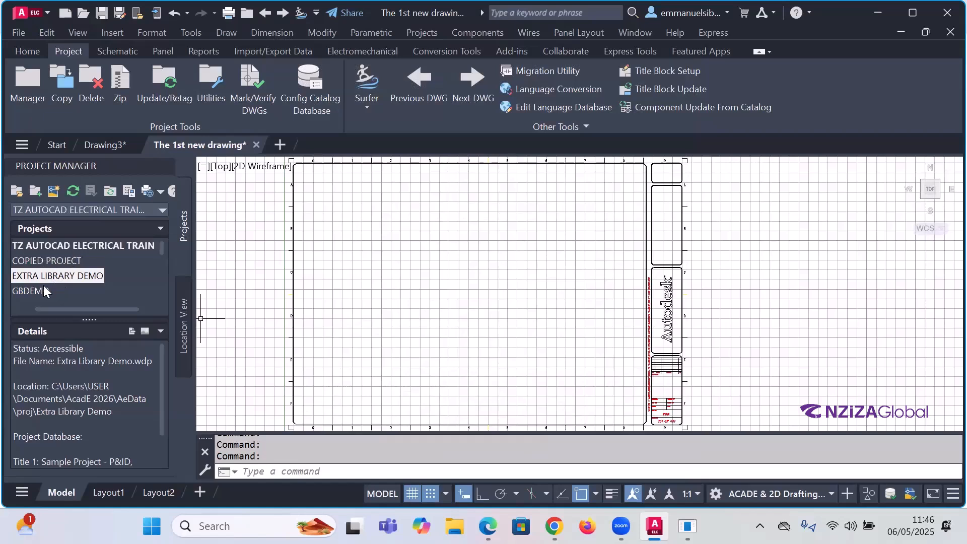
Step: Refresh the Project Manager and expand the TZ AUTOCAD ELECTRICAL TRAINING project to show its drawings
{"action": "left_click", "coordinate": [72, 189]}
{"action": "left_click", "coordinate": [40, 244]}
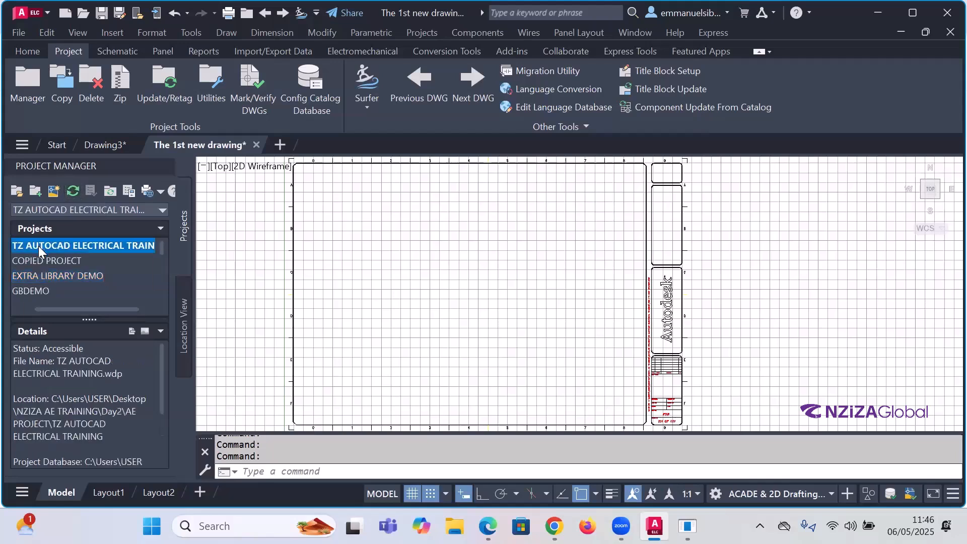
{"action": "double_click", "coordinate": [39, 246]}
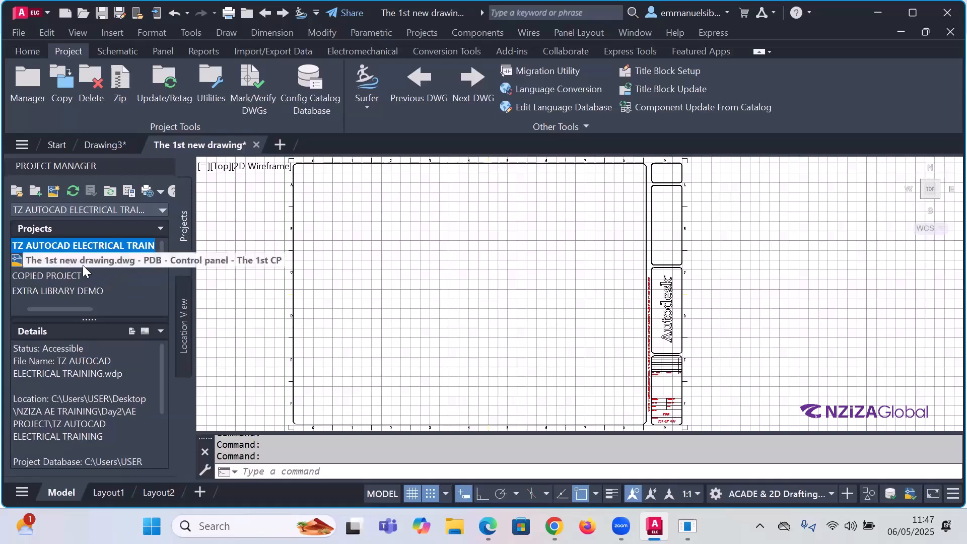
Step: Open The 1st new drawing.dwg from the training project's drawing list
{"action": "left_click", "coordinate": [41, 260]}
{"action": "double_click", "coordinate": [41, 260]}
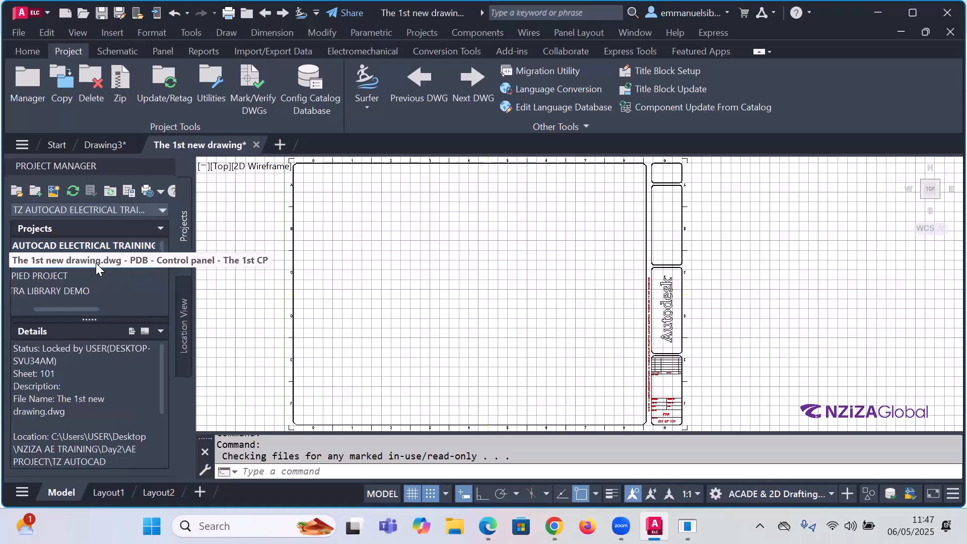
{"action": "left_click", "coordinate": [96, 263]}
Step: Turn off the grid display and snap mode in The 1st new drawing
{"action": "scroll", "coordinate": [433, 269], "scroll_direction": "down", "scroll_amount": 2}
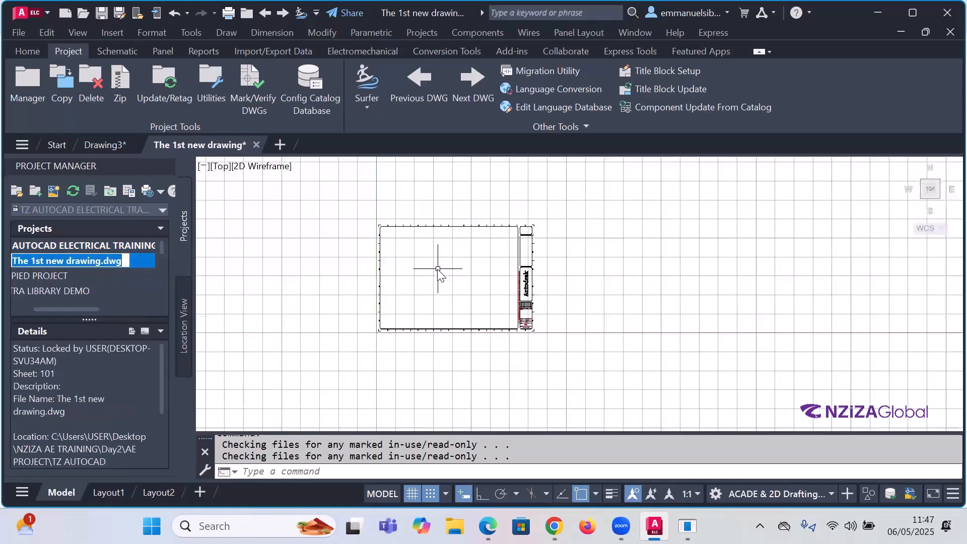
{"action": "scroll", "coordinate": [399, 270], "scroll_direction": "up", "scroll_amount": 4}
{"action": "scroll", "coordinate": [501, 298], "scroll_direction": "down", "scroll_amount": 3}
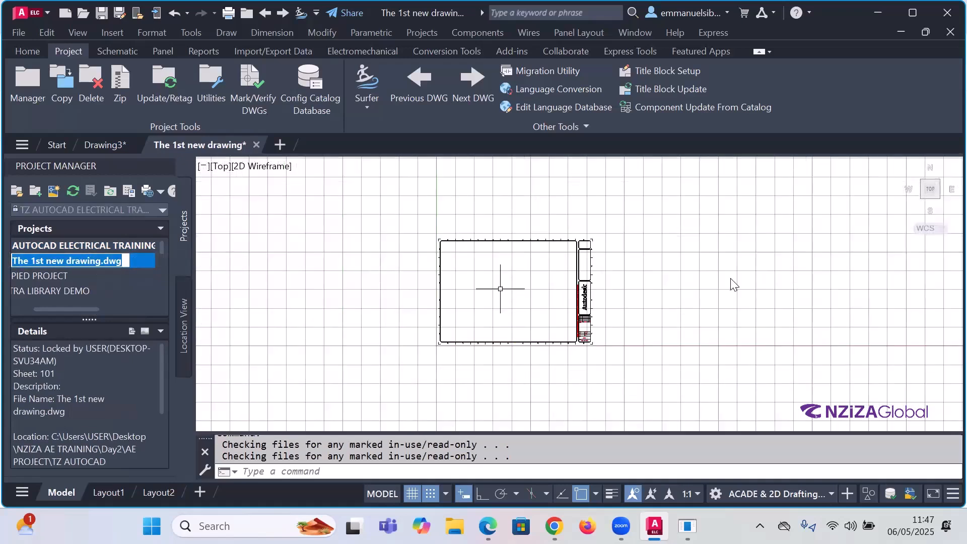
{"action": "scroll", "coordinate": [608, 282], "scroll_direction": "down", "scroll_amount": 1}
{"action": "scroll", "coordinate": [590, 282], "scroll_direction": "up", "scroll_amount": 3}
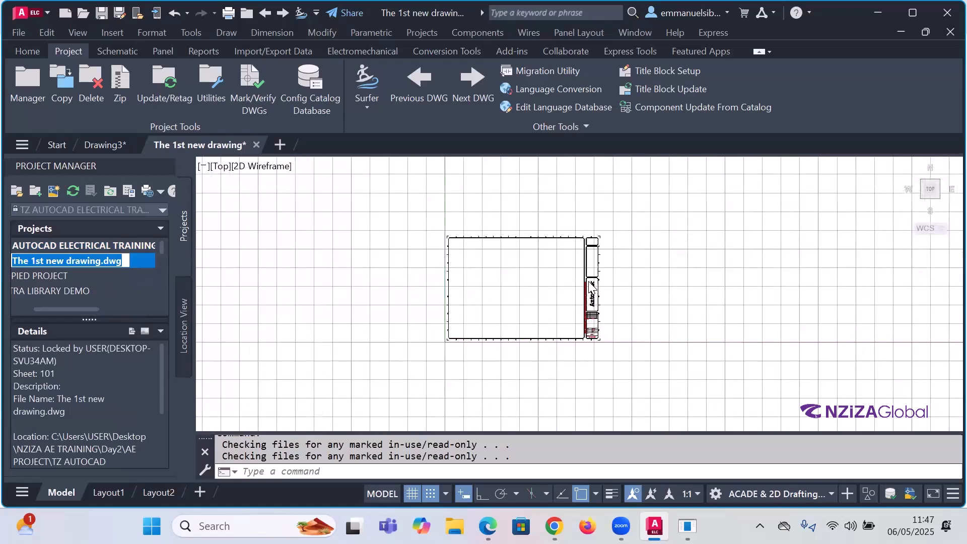
{"action": "scroll", "coordinate": [504, 257], "scroll_direction": "down", "scroll_amount": 1}
{"action": "scroll", "coordinate": [506, 255], "scroll_direction": "down", "scroll_amount": 1}
{"action": "scroll", "coordinate": [455, 245], "scroll_direction": "down", "scroll_amount": 1}
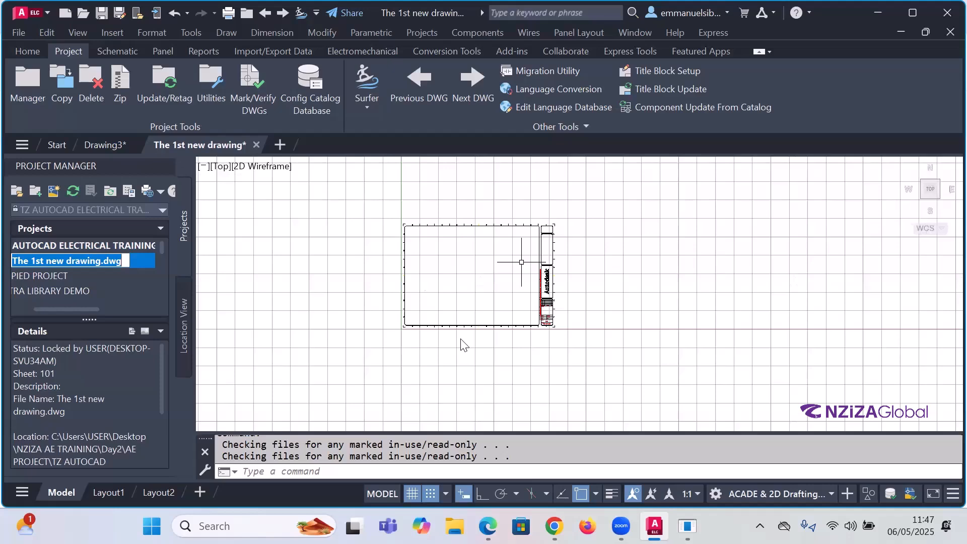
{"action": "scroll", "coordinate": [479, 222], "scroll_direction": "up", "scroll_amount": 2}
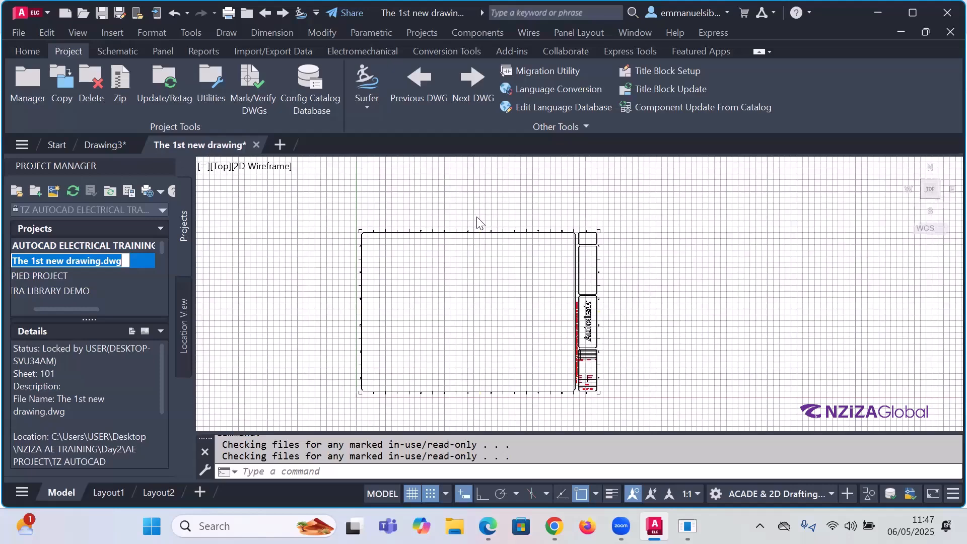
{"action": "scroll", "coordinate": [479, 222], "scroll_direction": "up", "scroll_amount": 2}
{"action": "key", "text": "F7"}
{"action": "key", "text": "F9"}
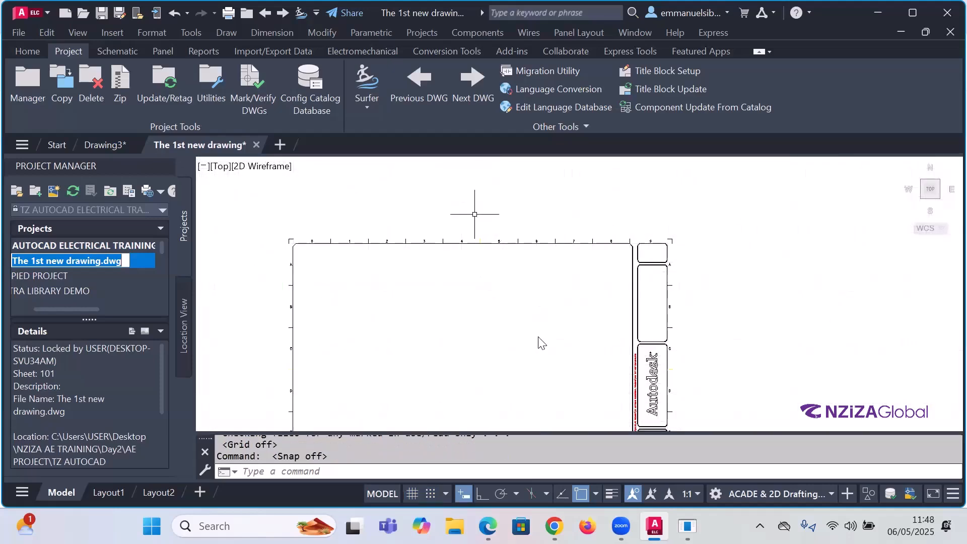
{"action": "scroll", "coordinate": [615, 285], "scroll_direction": "down", "scroll_amount": 4}
{"action": "scroll", "coordinate": [599, 331], "scroll_direction": "up", "scroll_amount": 4}
{"action": "scroll", "coordinate": [543, 277], "scroll_direction": "down", "scroll_amount": 2}
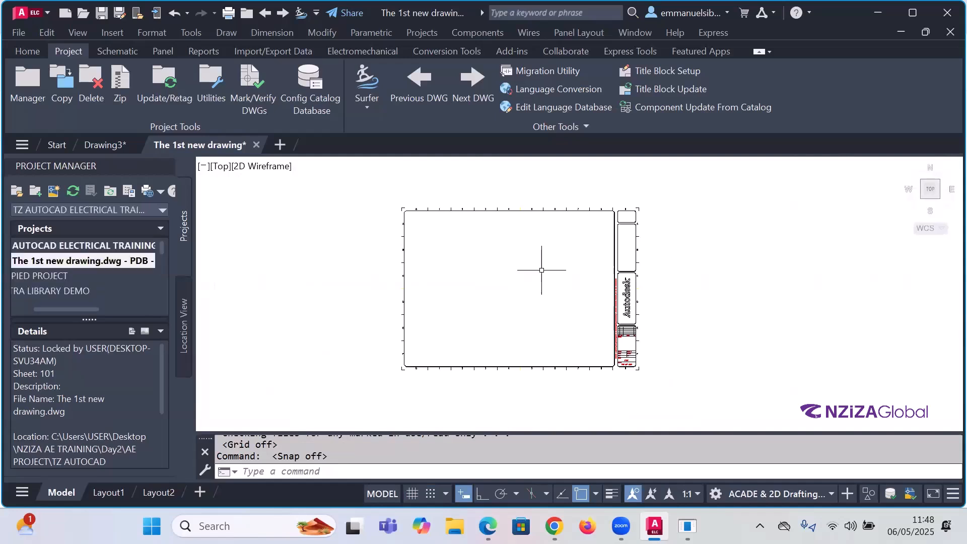
{"action": "left_click", "coordinate": [674, 259]}
{"action": "key", "text": "Escape"}
{"action": "key", "text": "Escape"}
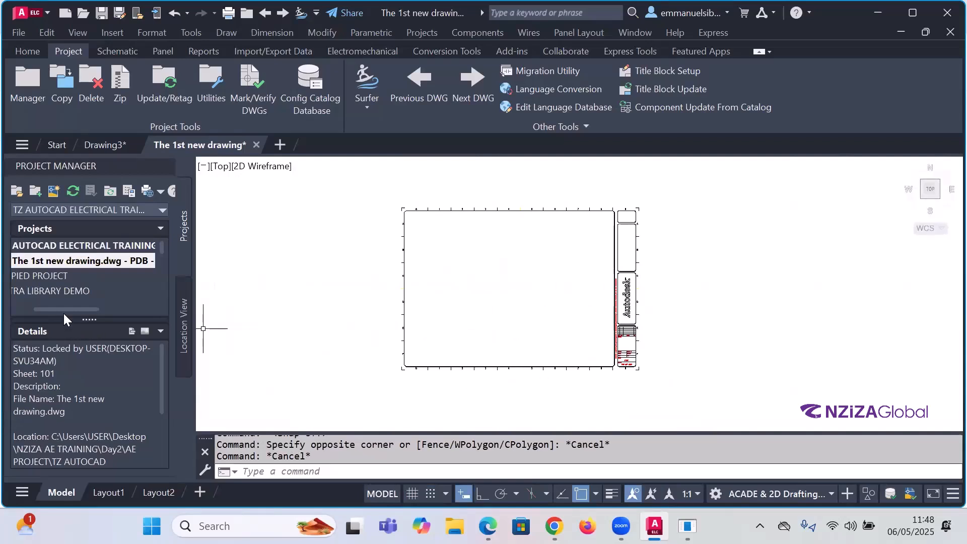
{"action": "right_click", "coordinate": [64, 245]}
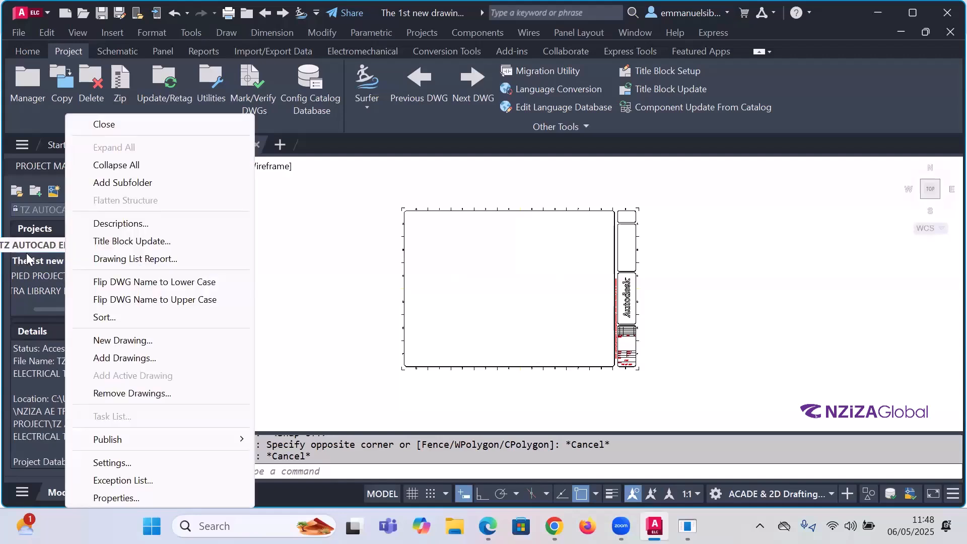
{"action": "left_click", "coordinate": [26, 253]}
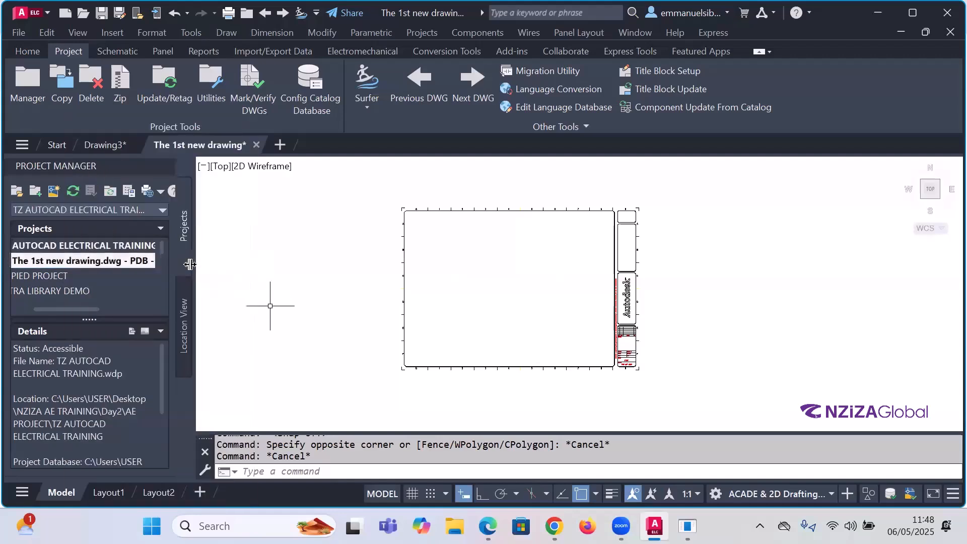
Step: Review the training project's current settings, including its file paths and the schematic component search path sequence, and close them
{"action": "key", "text": "Escape"}
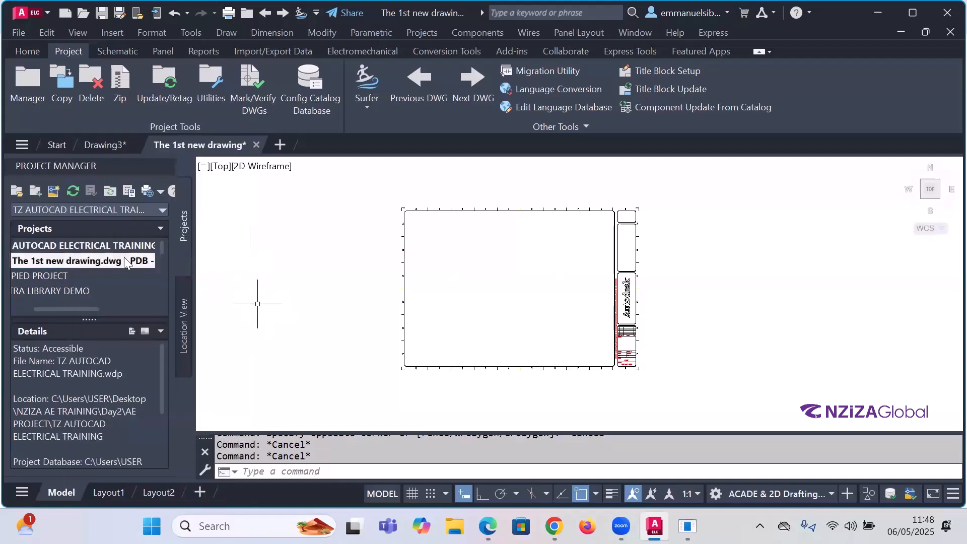
{"action": "right_click", "coordinate": [93, 246]}
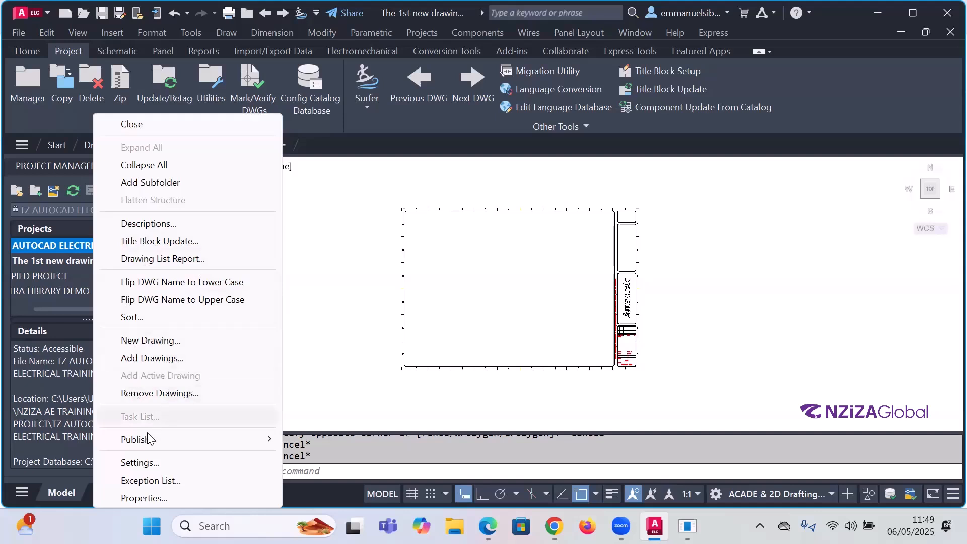
{"action": "left_click", "coordinate": [145, 466]}
{"action": "scroll", "coordinate": [378, 303], "scroll_direction": "down", "scroll_amount": 3}
{"action": "scroll", "coordinate": [378, 303], "scroll_direction": "up", "scroll_amount": 3}
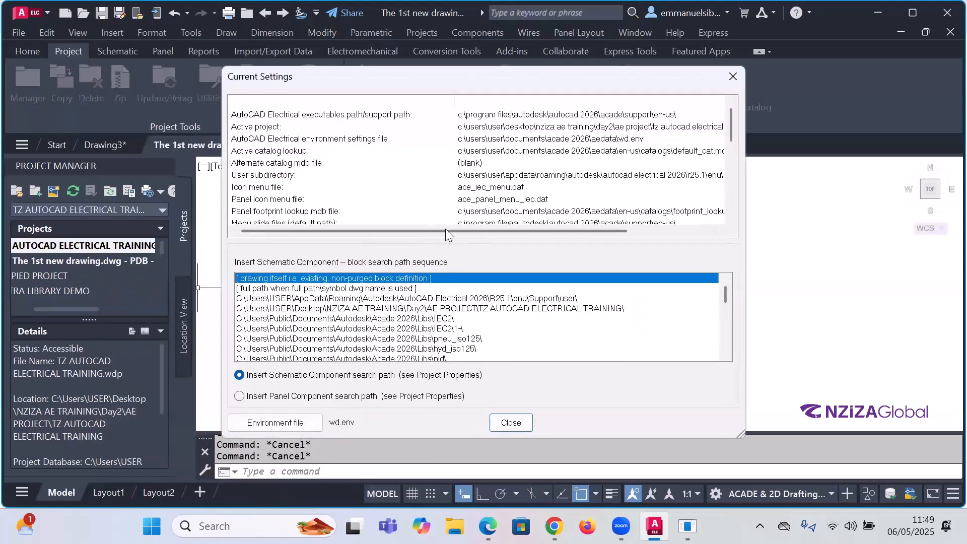
{"action": "left_click", "coordinate": [518, 427]}
Step: Inspect the schematic library paths and project settings in the training project's properties, leaving them unchanged
{"action": "left_click", "coordinate": [93, 245]}
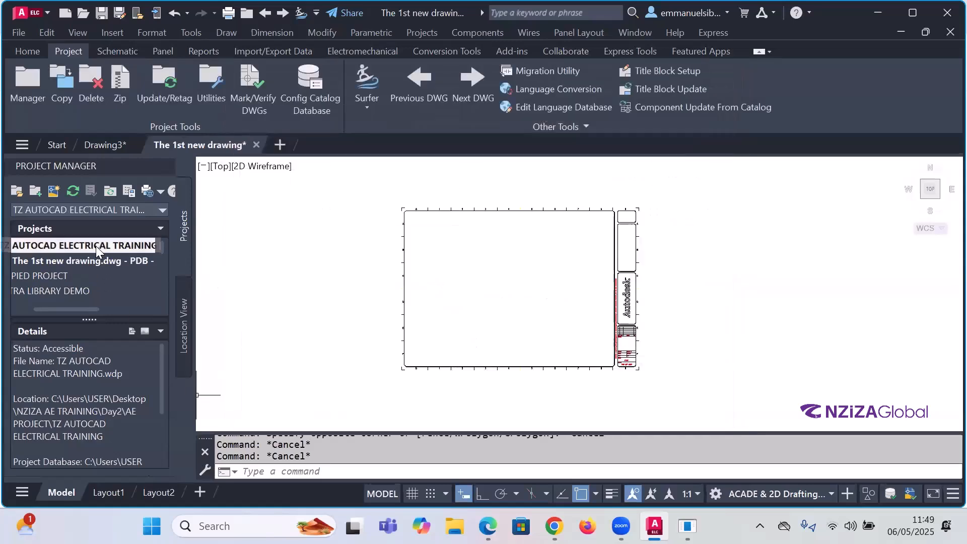
{"action": "right_click", "coordinate": [95, 246]}
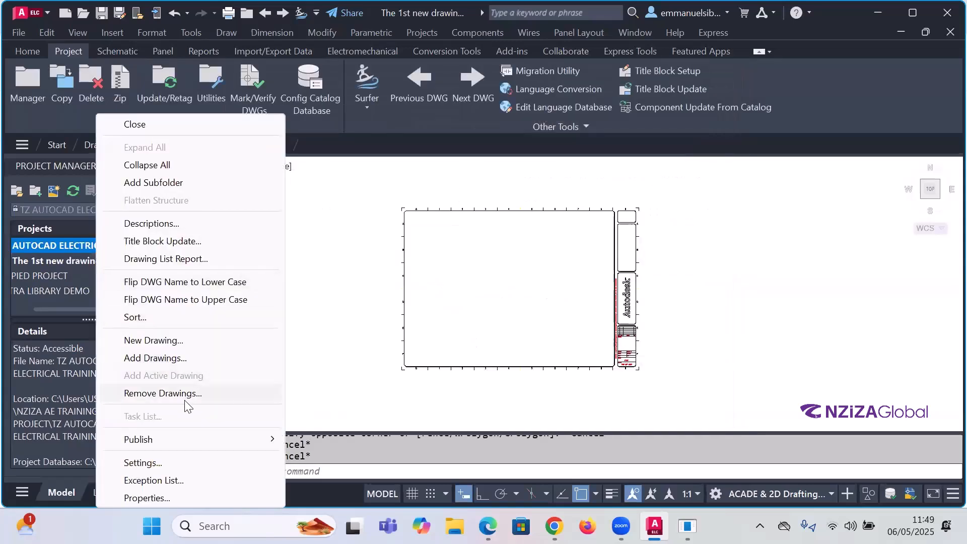
{"action": "left_click", "coordinate": [147, 498]}
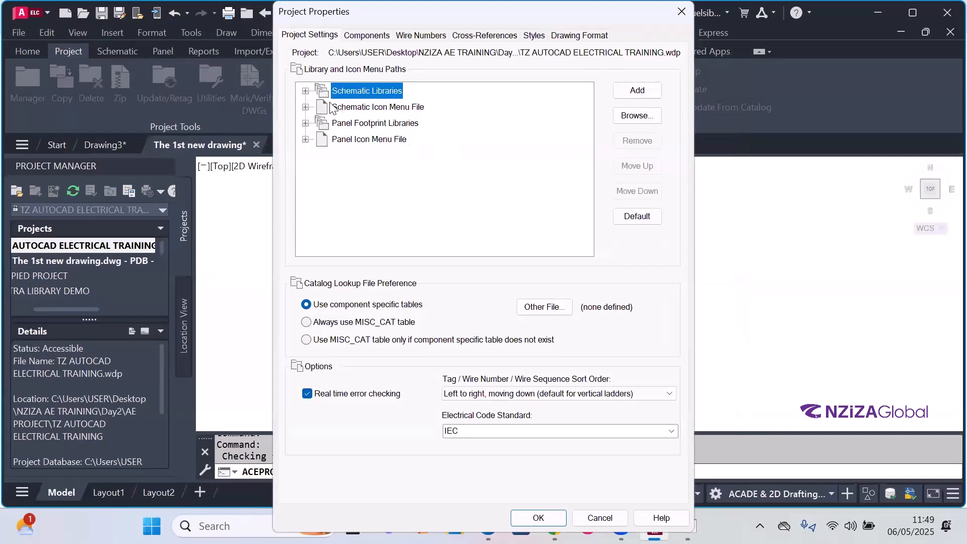
{"action": "left_click", "coordinate": [305, 92]}
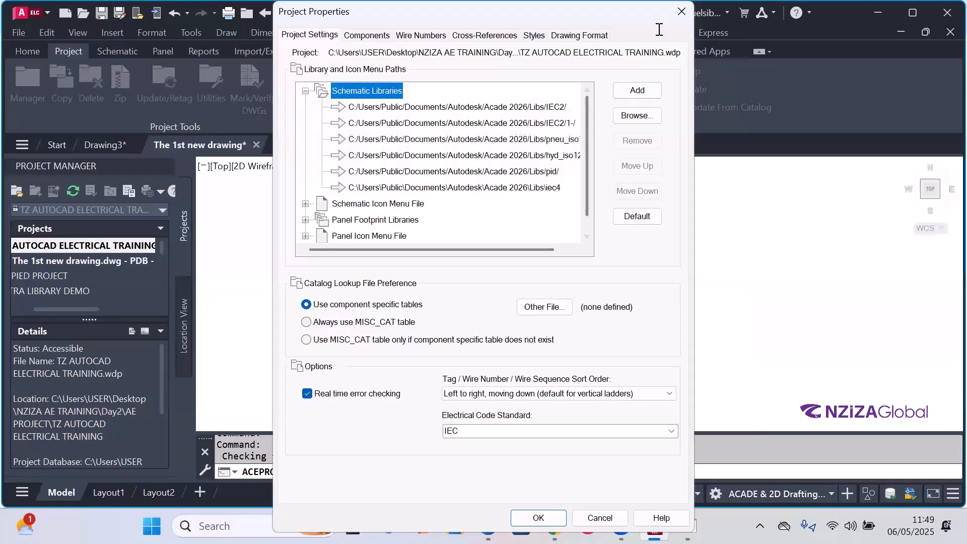
{"action": "left_click", "coordinate": [679, 15]}
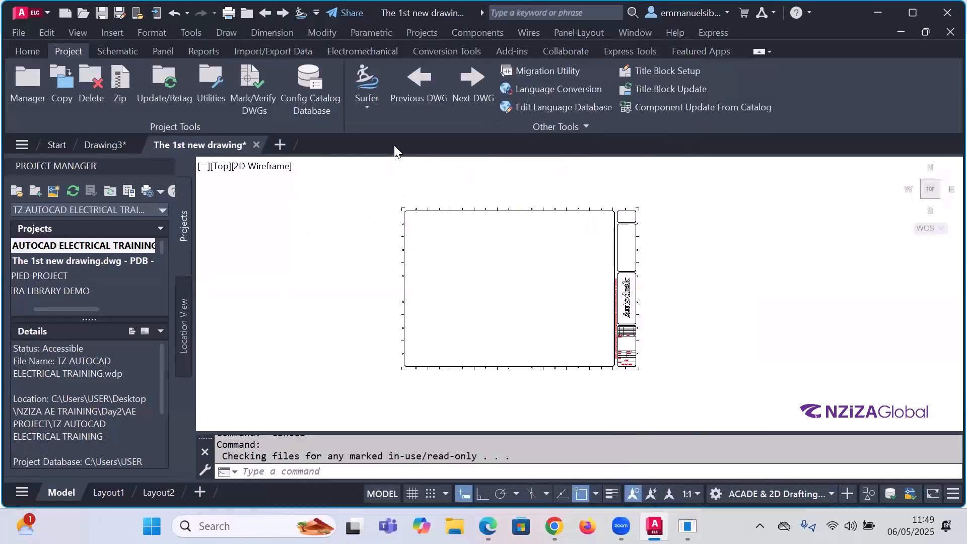
{"action": "right_click", "coordinate": [97, 244]}
{"action": "left_click", "coordinate": [147, 498]}
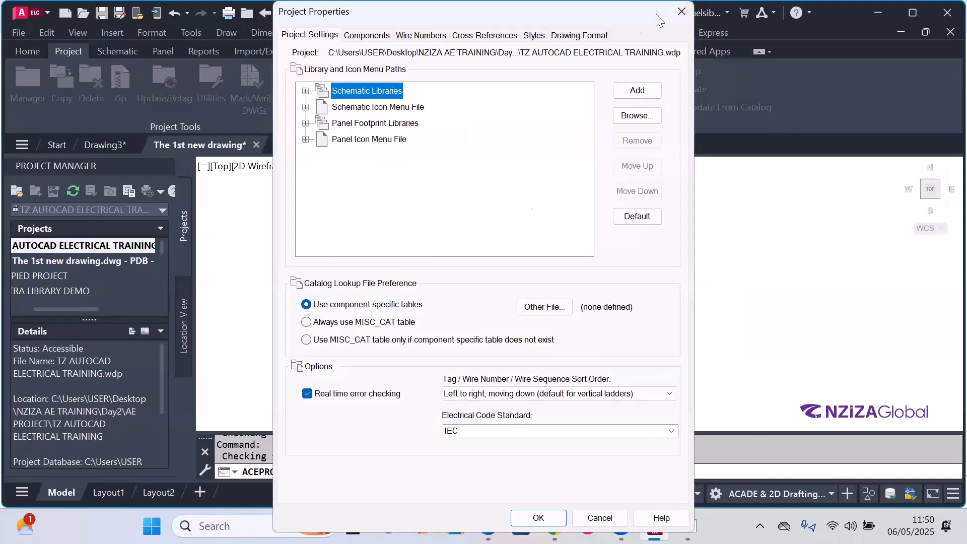
{"action": "left_click", "coordinate": [681, 12]}
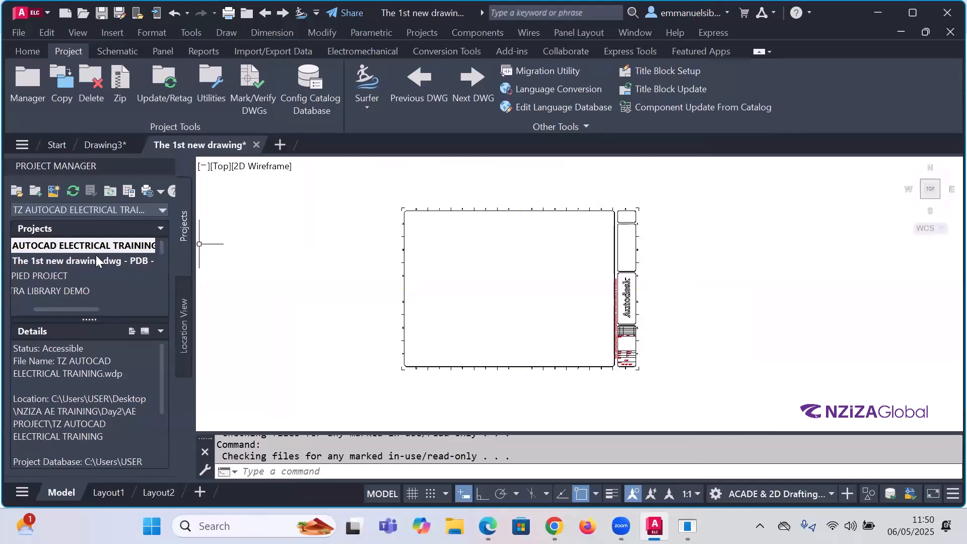
Step: Start adding existing drawings to the training project and browse up from its folder to the USER folder
{"action": "right_click", "coordinate": [71, 245]}
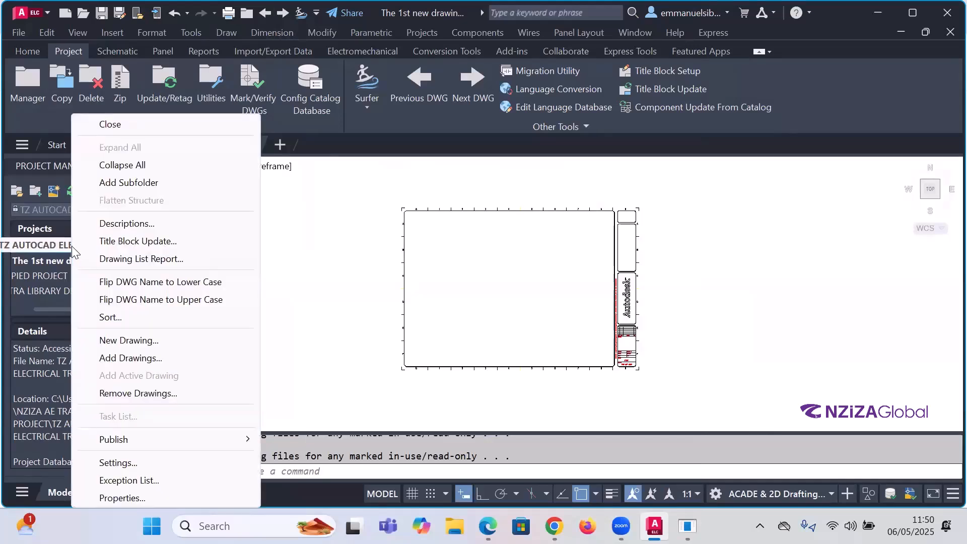
{"action": "left_click", "coordinate": [139, 361]}
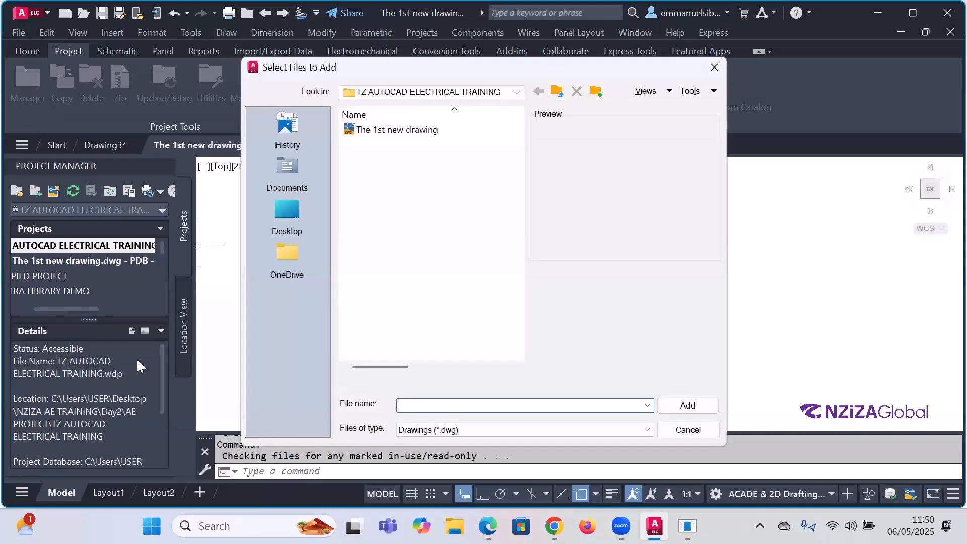
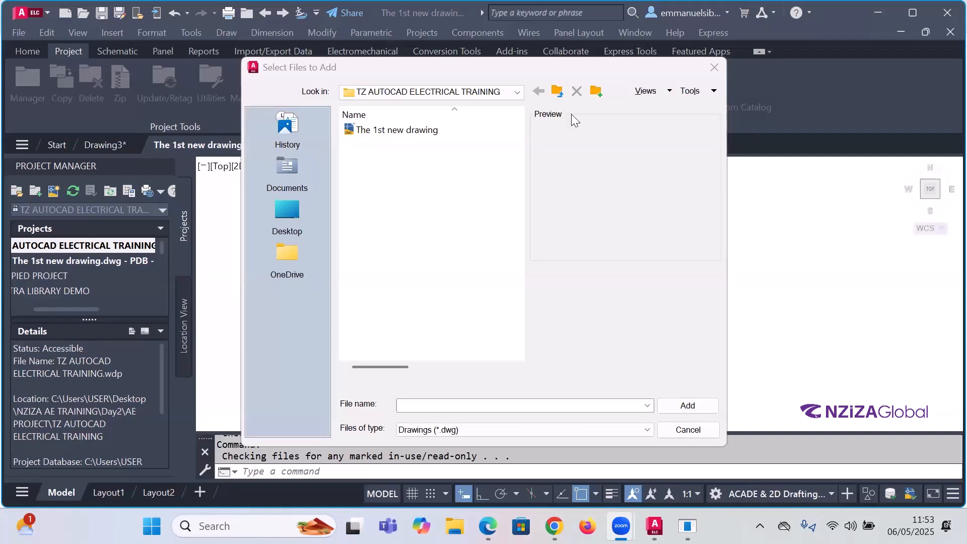
{"action": "left_click", "coordinate": [557, 91]}
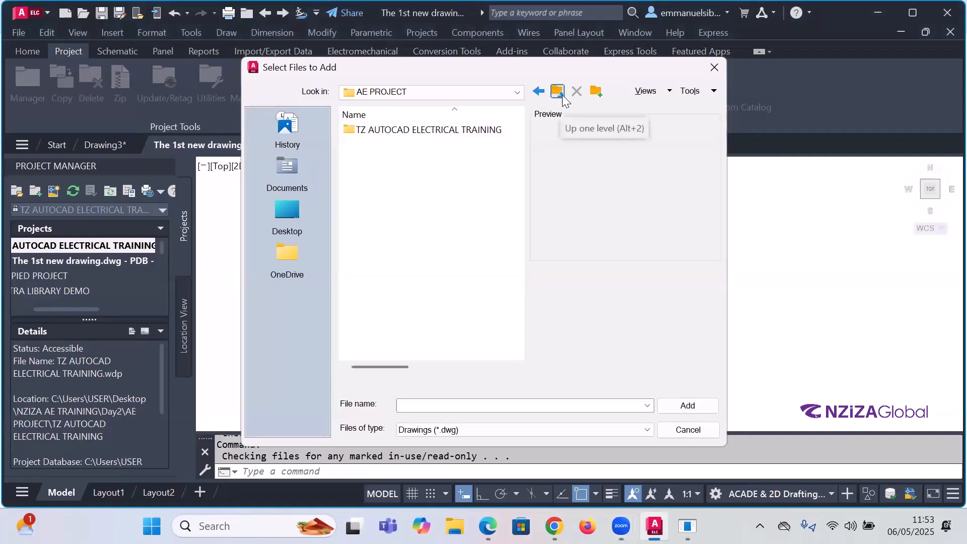
{"action": "left_click", "coordinate": [562, 95]}
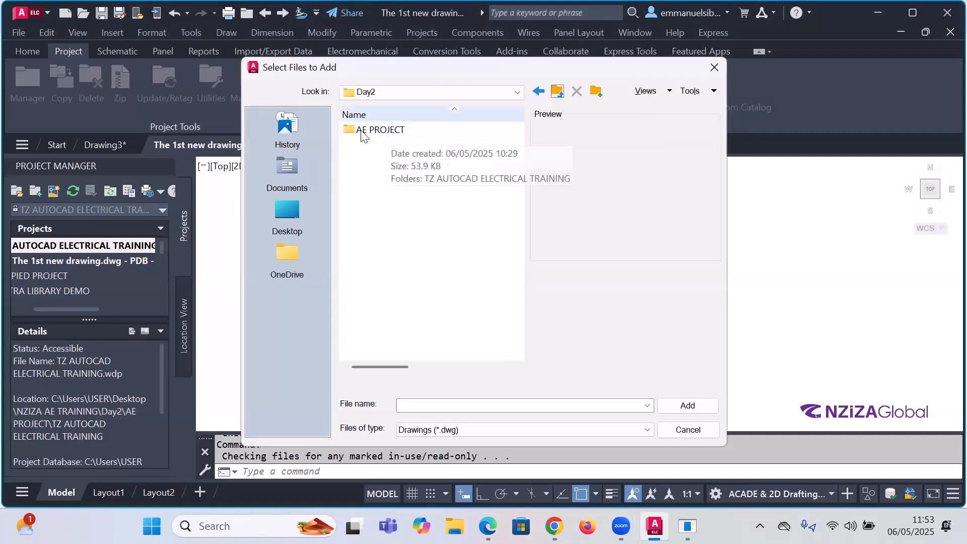
{"action": "left_click", "coordinate": [539, 93]}
{"action": "left_click", "coordinate": [539, 93]}
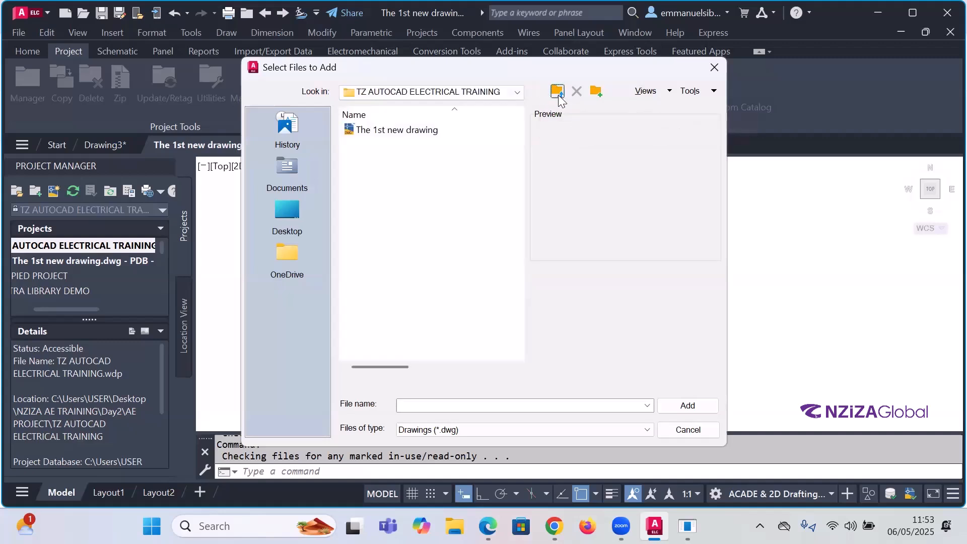
{"action": "left_click", "coordinate": [557, 93]}
{"action": "left_click", "coordinate": [558, 93]}
{"action": "left_click", "coordinate": [558, 94]}
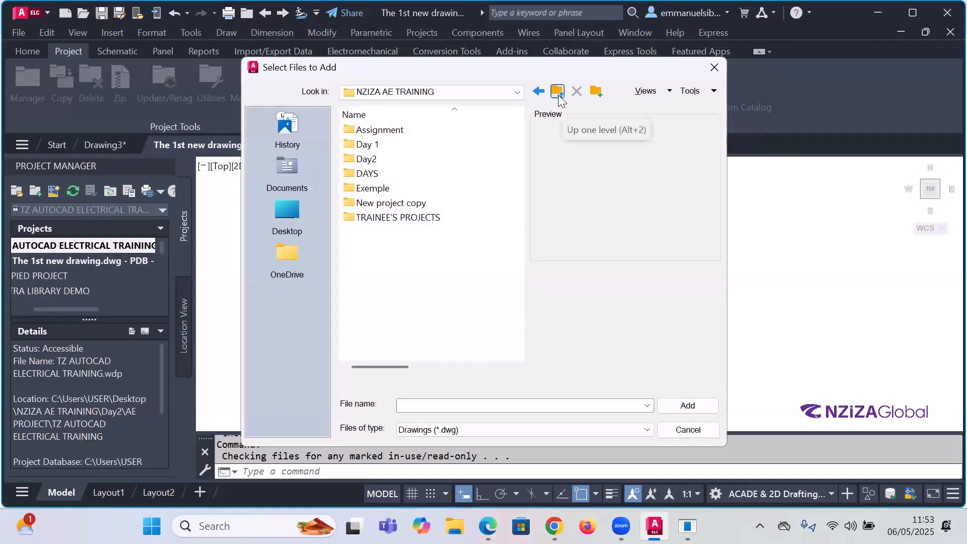
{"action": "left_click", "coordinate": [558, 94]}
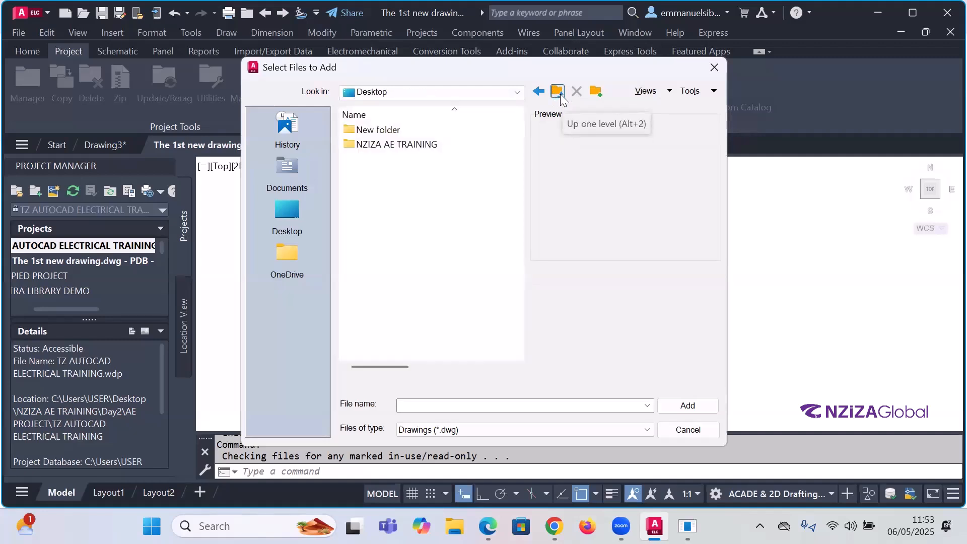
{"action": "left_click", "coordinate": [562, 96]}
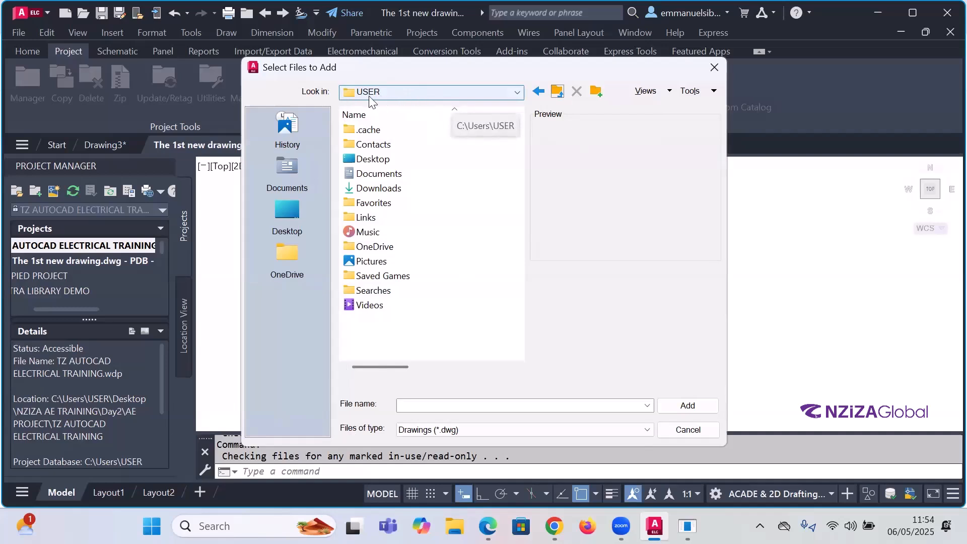
Step: Browse through Documents, Acade 2026, AeData and Proj to the IecDemo folder of sample drawings
{"action": "left_click", "coordinate": [377, 174]}
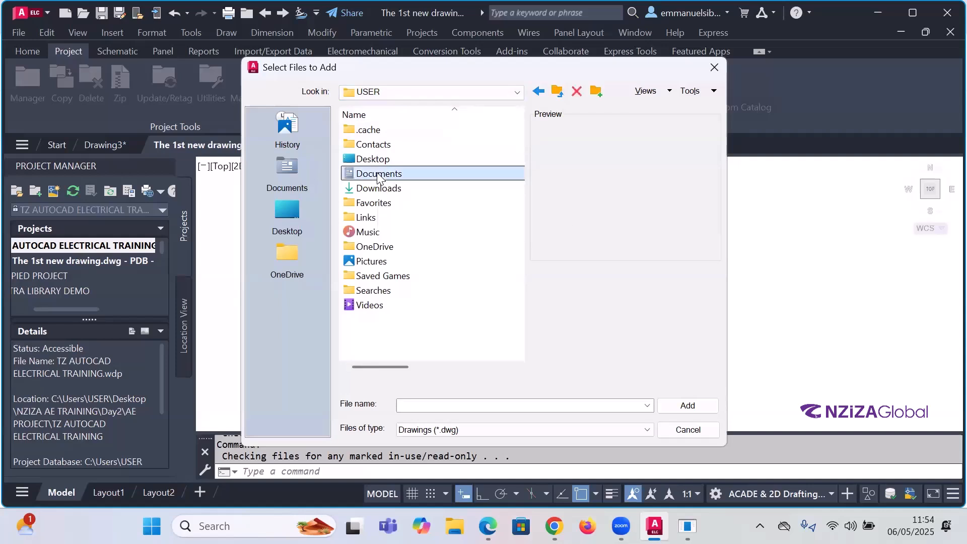
{"action": "double_click", "coordinate": [378, 174]}
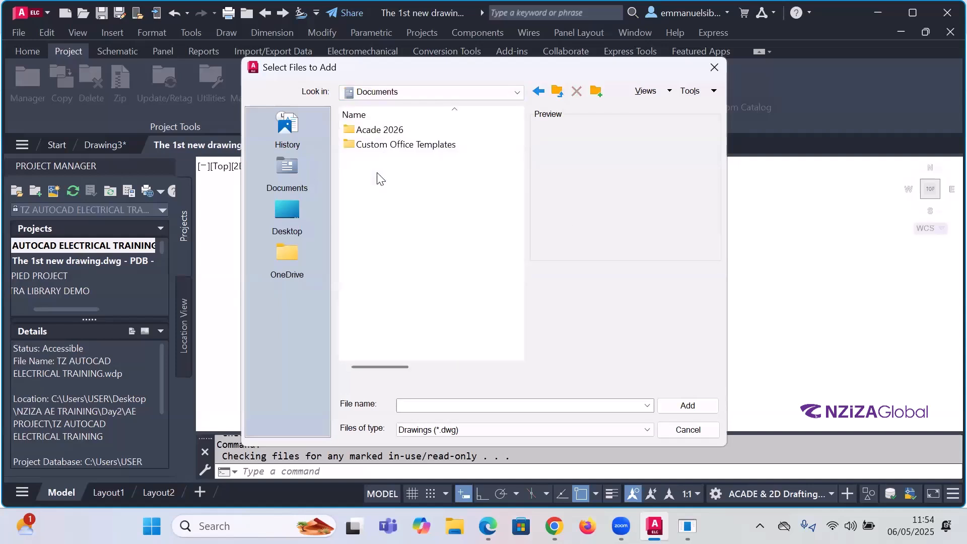
{"action": "double_click", "coordinate": [385, 131]}
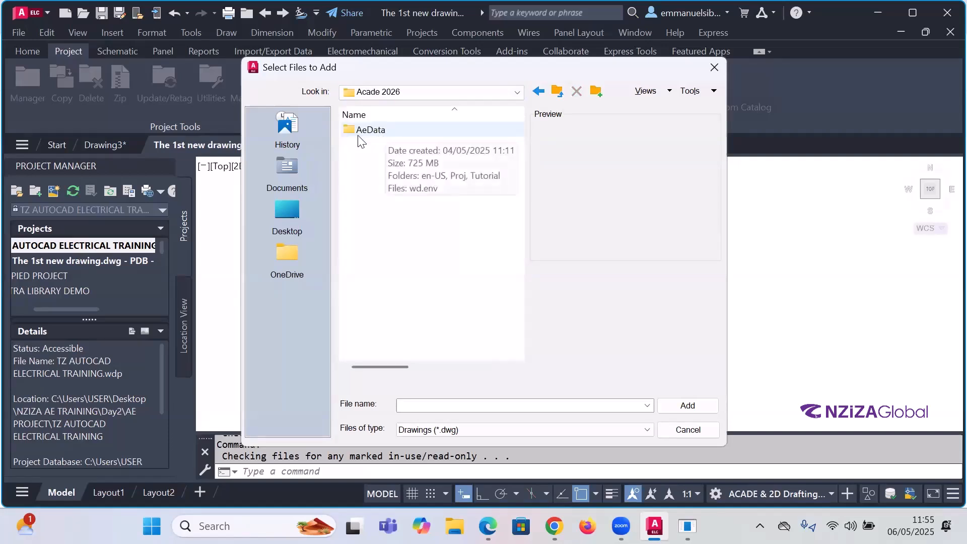
{"action": "double_click", "coordinate": [385, 132]}
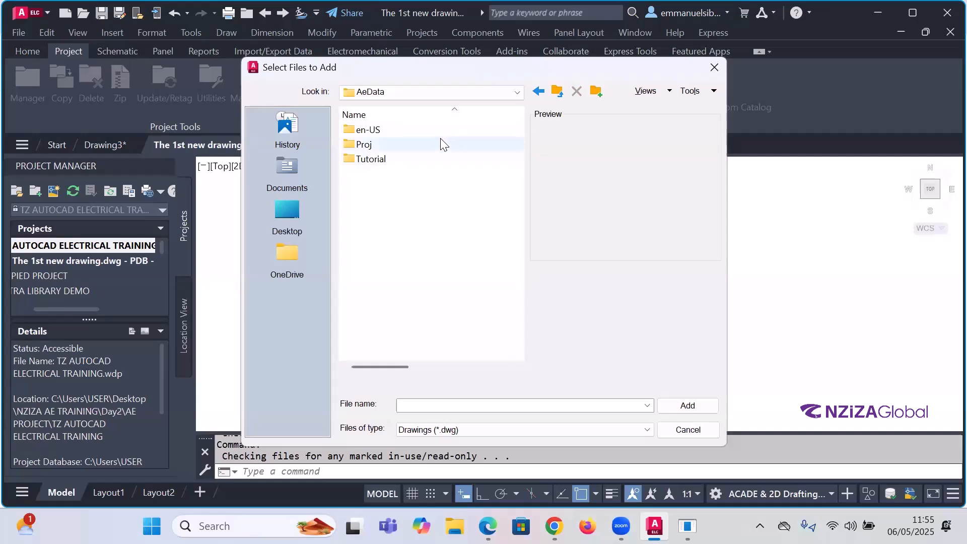
{"action": "double_click", "coordinate": [359, 145]}
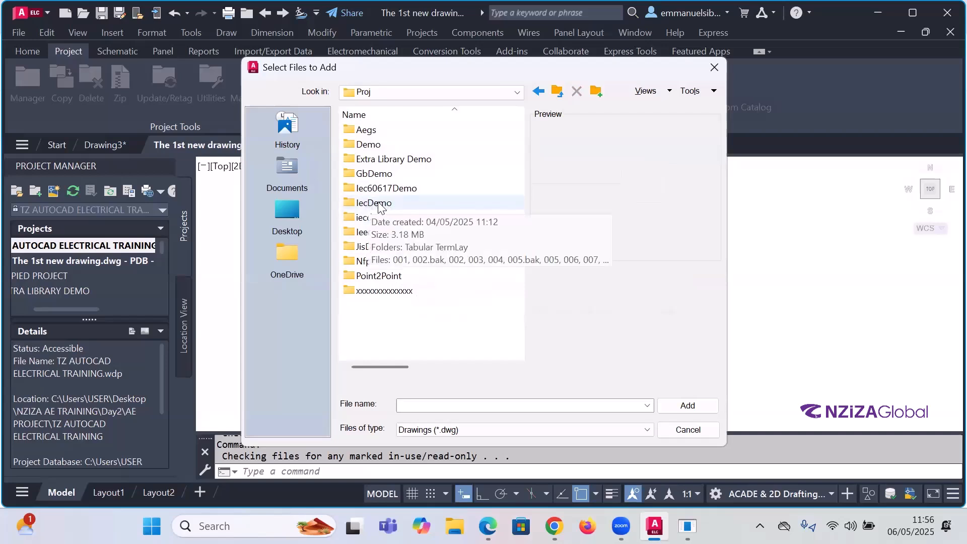
{"action": "double_click", "coordinate": [378, 203]}
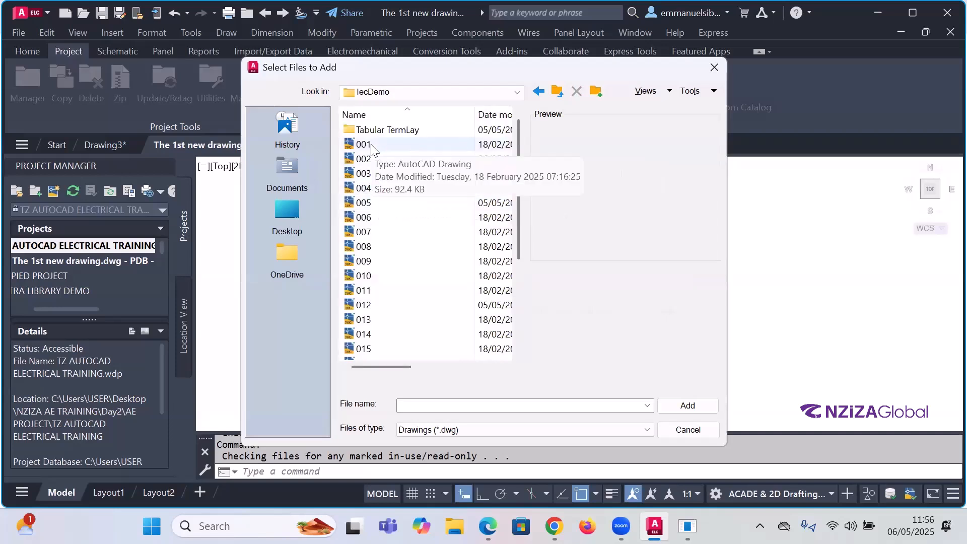
Step: Add drawings 001 and 002 from the IecDemo folder to the training project, applying the project default values to their drawing settings
{"action": "scroll", "coordinate": [367, 149], "scroll_direction": "down", "scroll_amount": 3}
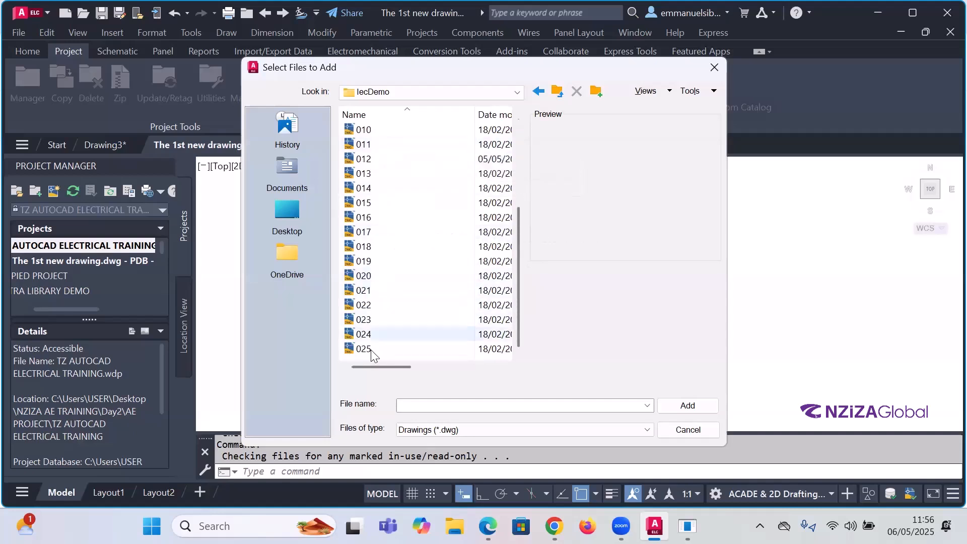
{"action": "scroll", "coordinate": [360, 179], "scroll_direction": "up", "scroll_amount": 3}
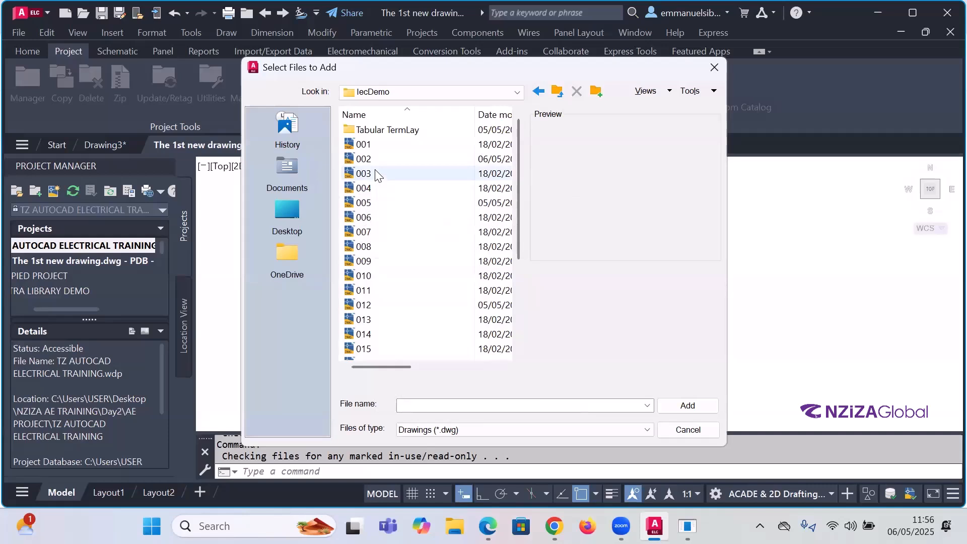
{"action": "left_click", "coordinate": [365, 146]}
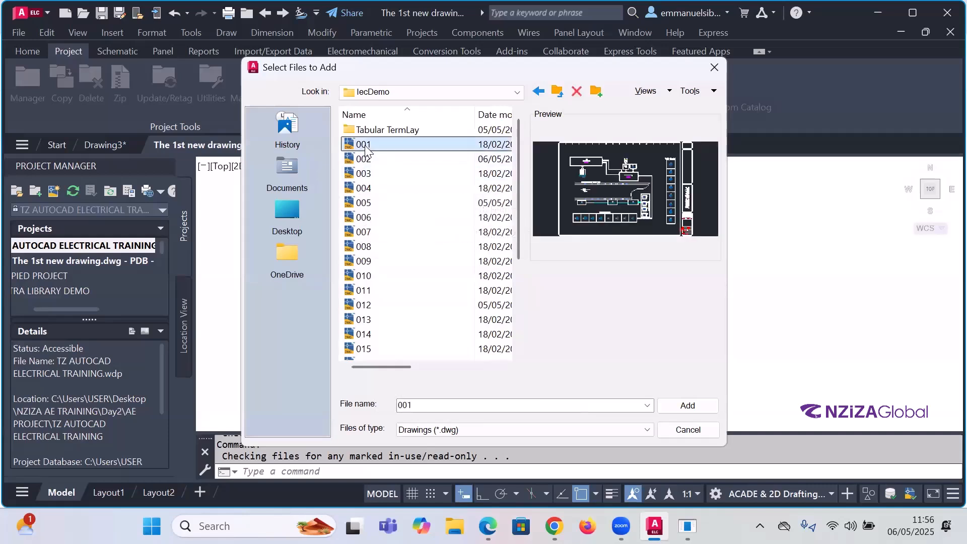
{"action": "left_click", "coordinate": [370, 159], "text": "ctrl"}
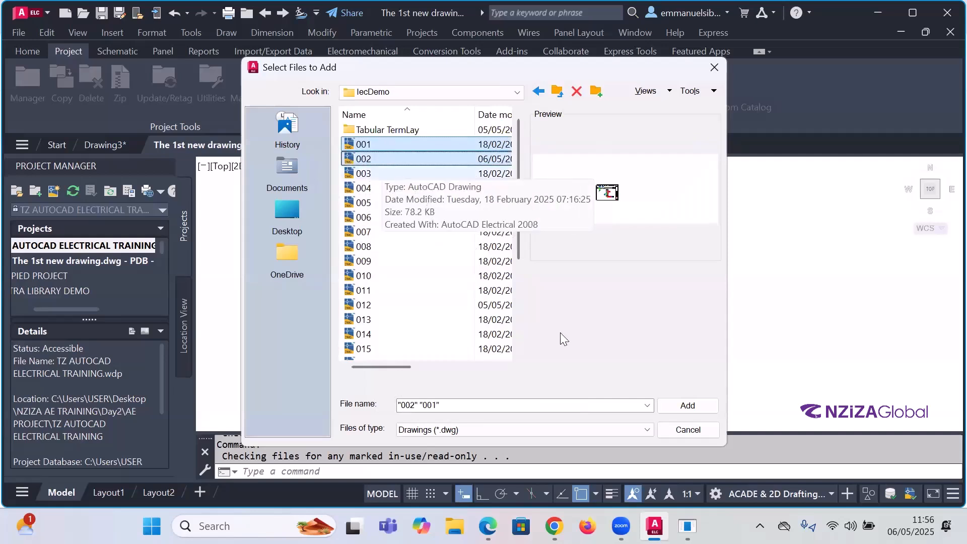
{"action": "left_click", "coordinate": [688, 406]}
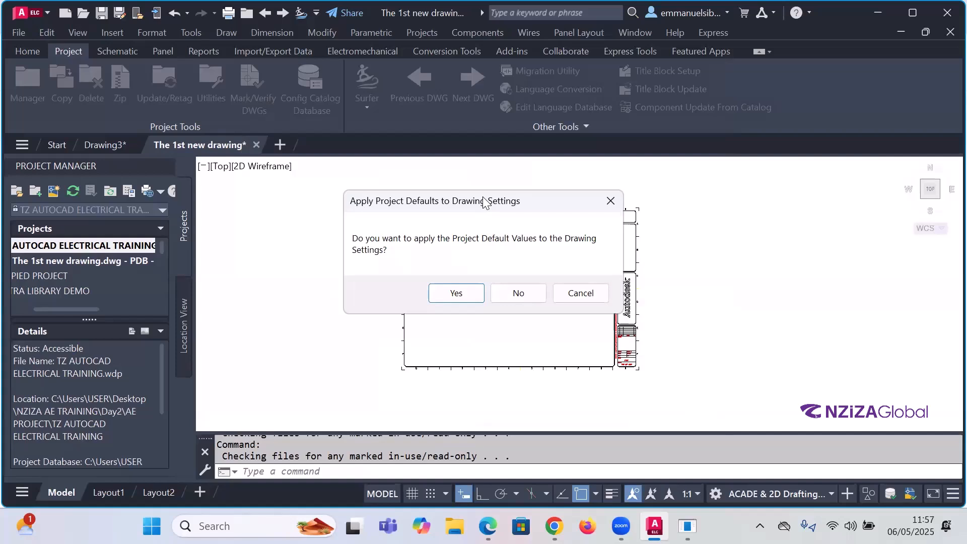
{"action": "left_click_drag", "start_coordinate": [484, 202], "coordinate": [762, 171]}
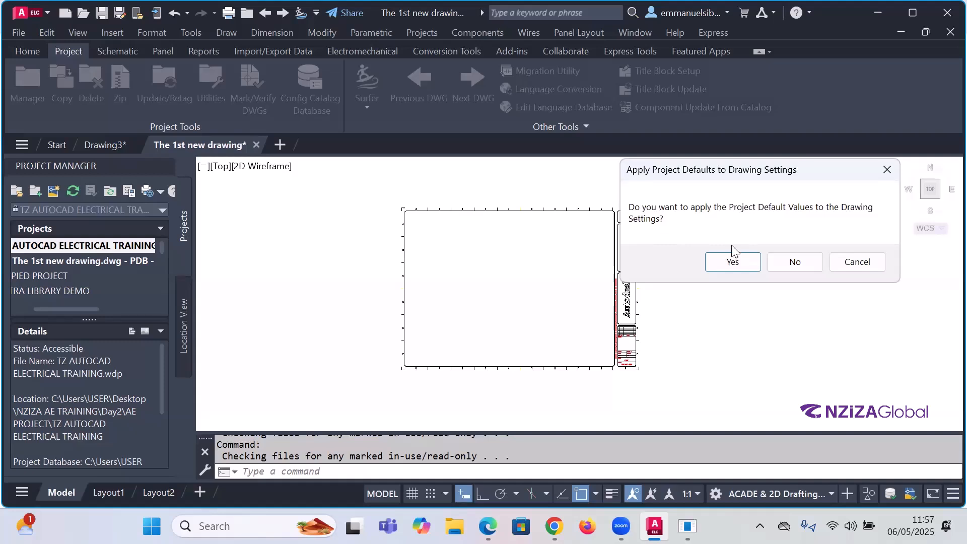
{"action": "left_click", "coordinate": [733, 262]}
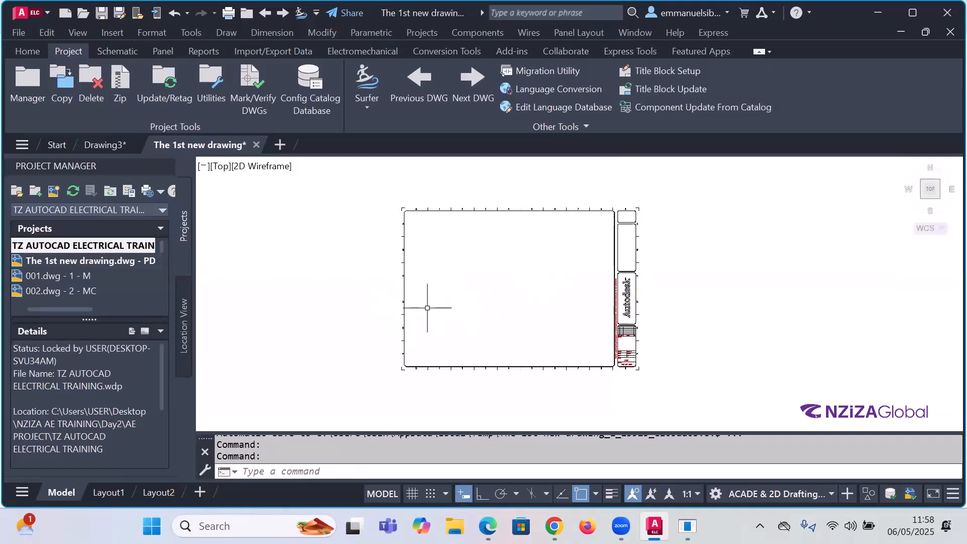
Step: Open the added drawings 001.dwg and 002.dwg from the training project's drawing list
{"action": "double_click", "coordinate": [51, 278]}
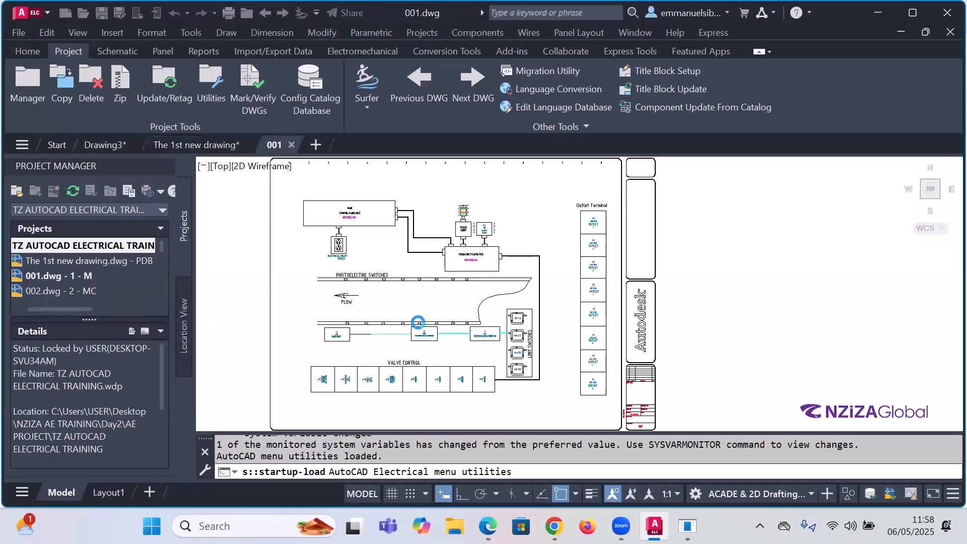
{"action": "scroll", "coordinate": [572, 294], "scroll_direction": "down", "scroll_amount": 2}
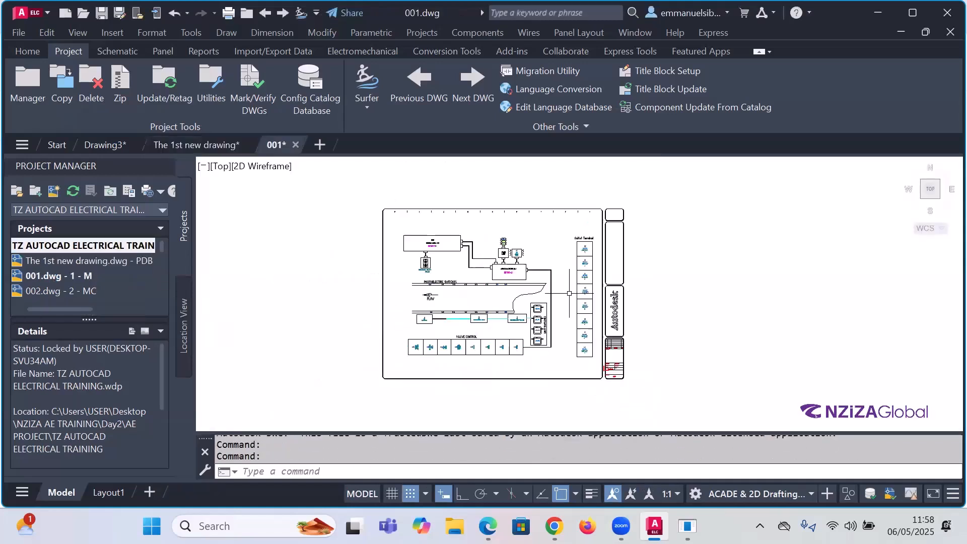
{"action": "double_click", "coordinate": [58, 293]}
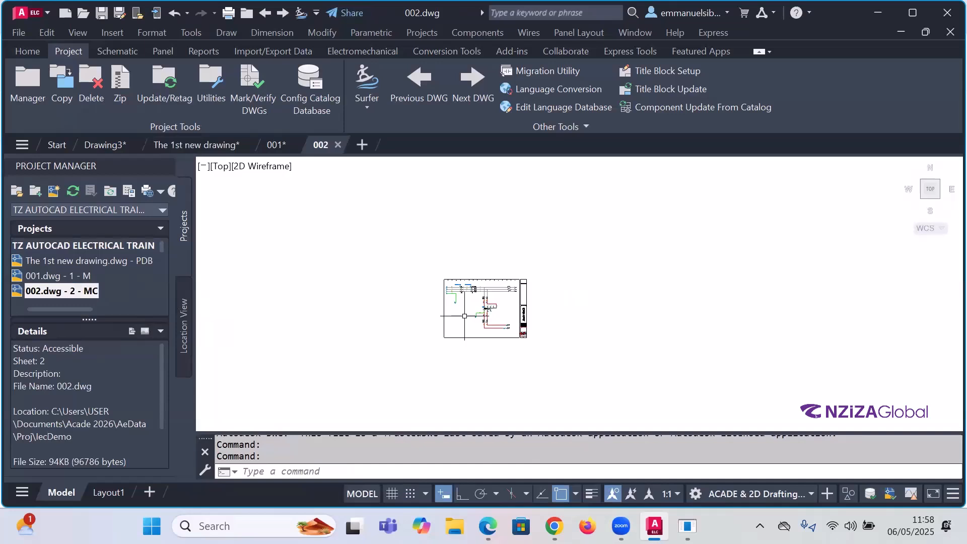
Step: Add a subfolder named SB1 to the training project
{"action": "scroll", "coordinate": [476, 303], "scroll_direction": "up", "scroll_amount": 6}
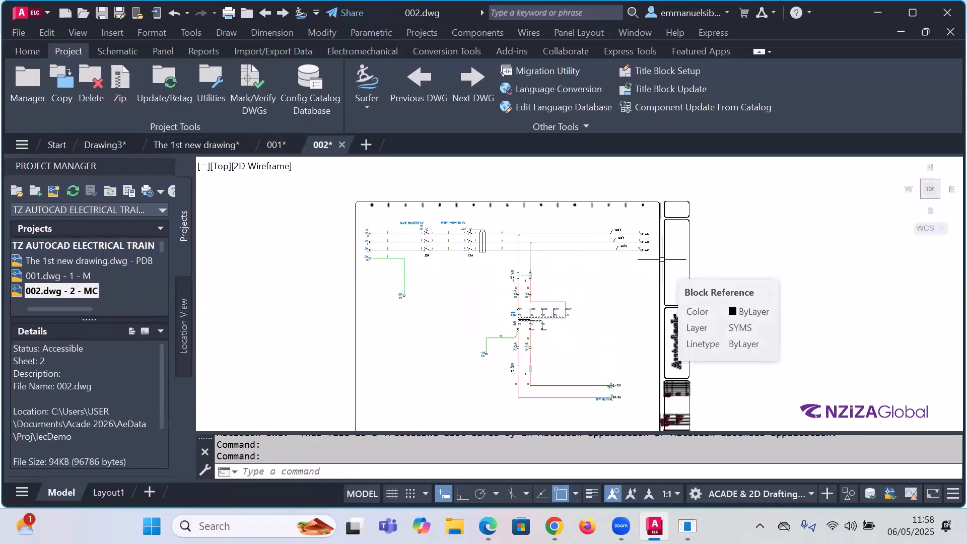
{"action": "left_click", "coordinate": [47, 245]}
{"action": "right_click", "coordinate": [45, 245]}
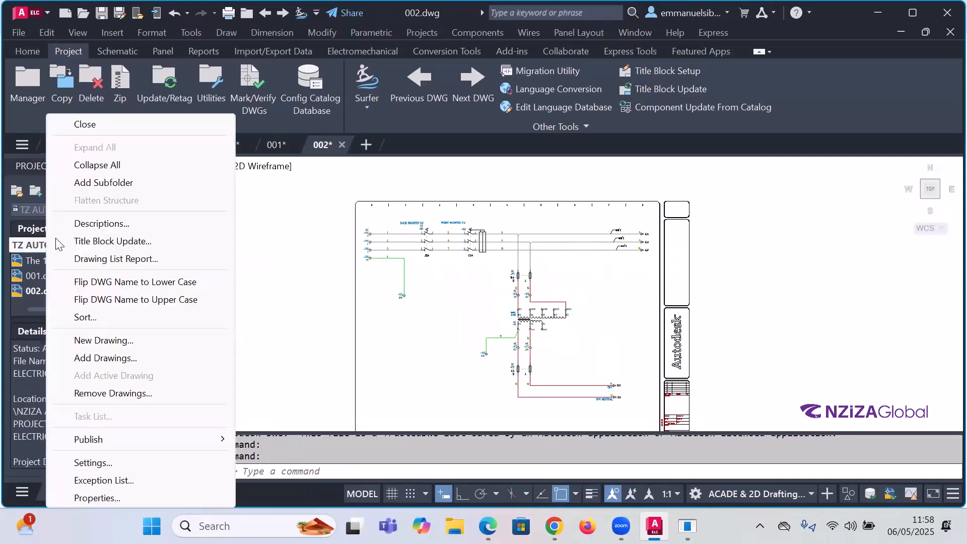
{"action": "left_click", "coordinate": [103, 182]}
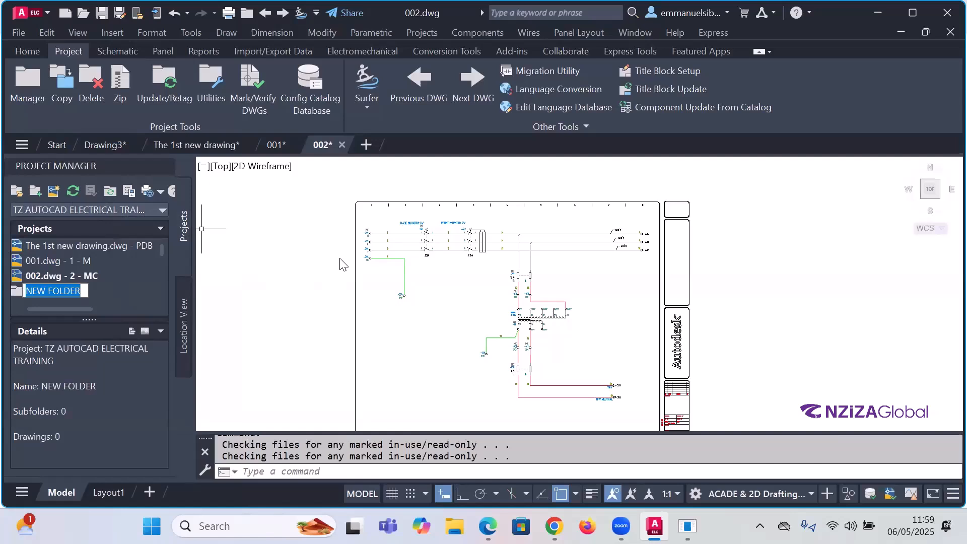
{"action": "type", "text": "s"}
{"action": "key", "text": "BackSpace"}
{"action": "type", "text": "SB1"}
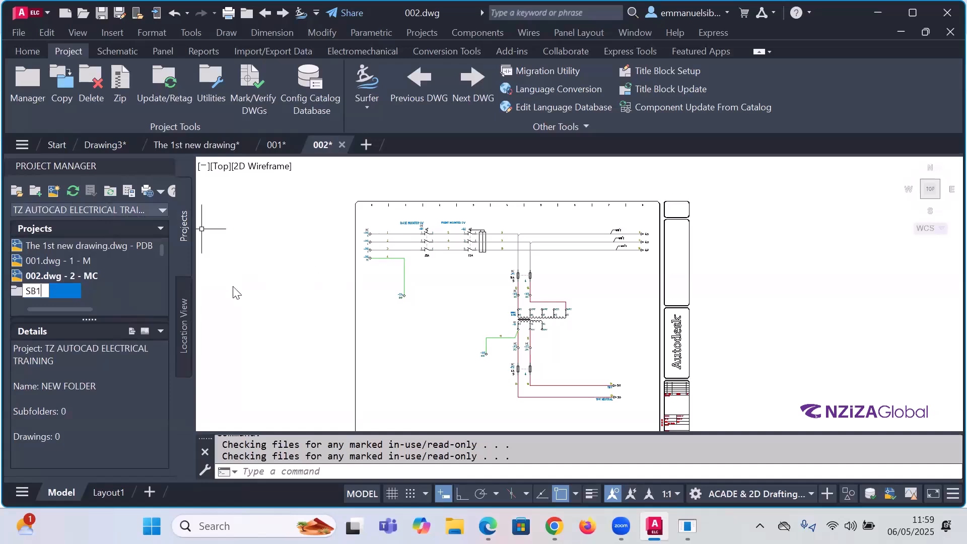
{"action": "left_click", "coordinate": [152, 302]}
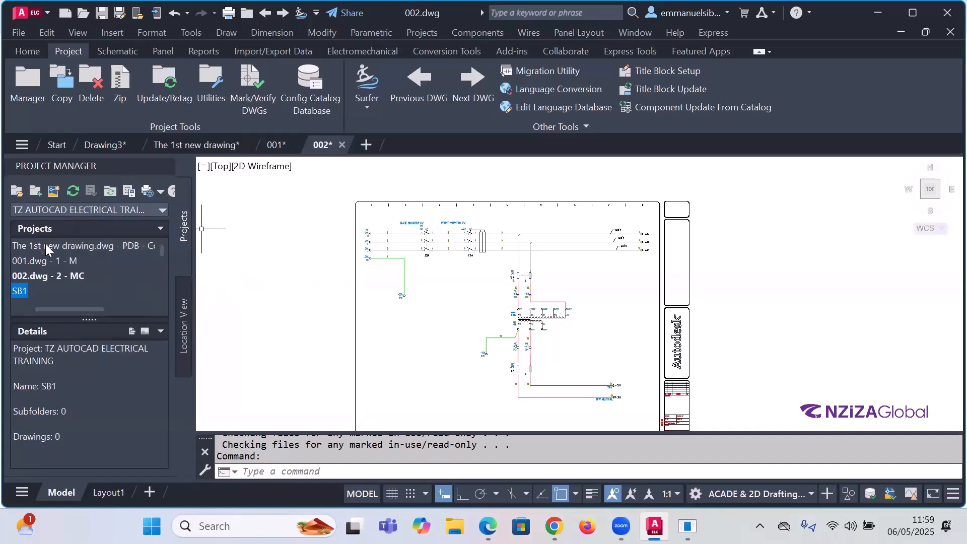
Step: Look through the project list for the training project's drawings and its SB1 subfolder
{"action": "scroll", "coordinate": [45, 244], "scroll_direction": "down", "scroll_amount": 2}
{"action": "scroll", "coordinate": [66, 246], "scroll_direction": "down", "scroll_amount": 3}
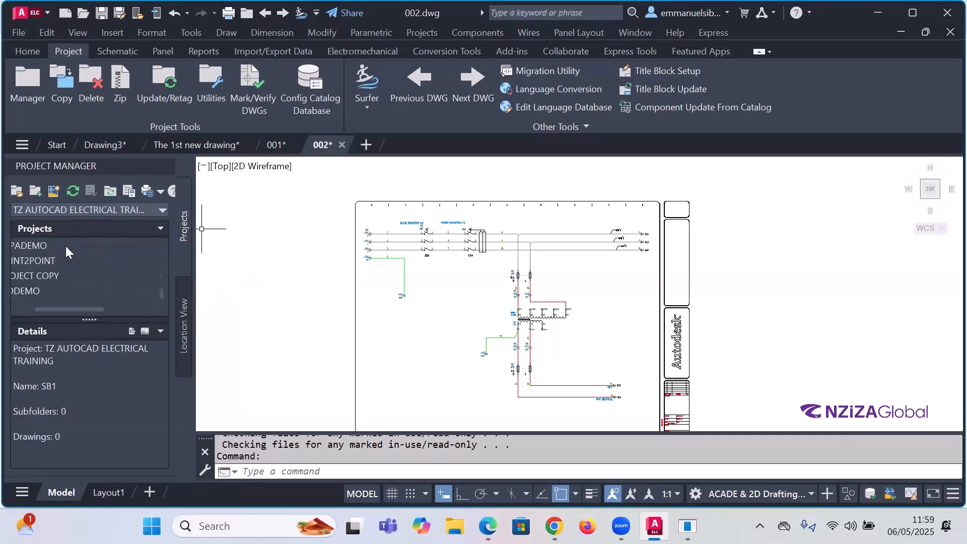
{"action": "left_click_drag", "start_coordinate": [101, 309], "coordinate": [18, 323]}
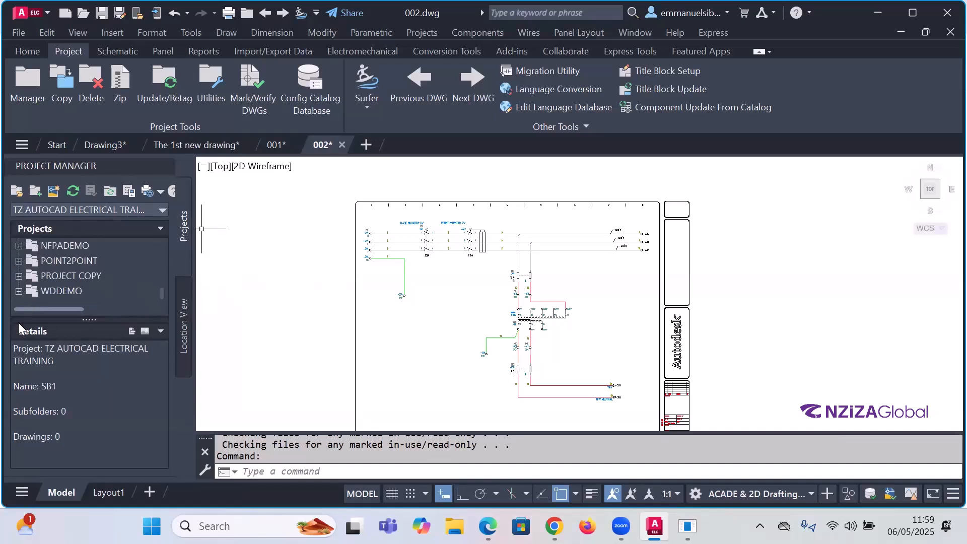
{"action": "scroll", "coordinate": [50, 251], "scroll_direction": "up", "scroll_amount": 5}
{"action": "scroll", "coordinate": [49, 251], "scroll_direction": "down", "scroll_amount": 4}
{"action": "scroll", "coordinate": [50, 252], "scroll_direction": "up", "scroll_amount": 4}
{"action": "left_click", "coordinate": [162, 226]}
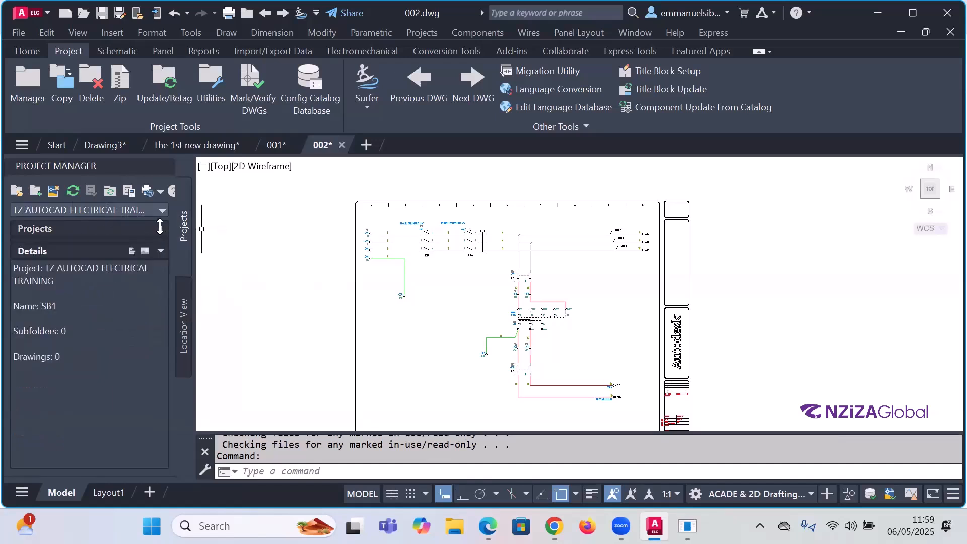
{"action": "left_click", "coordinate": [60, 272]}
{"action": "left_click", "coordinate": [160, 230]}
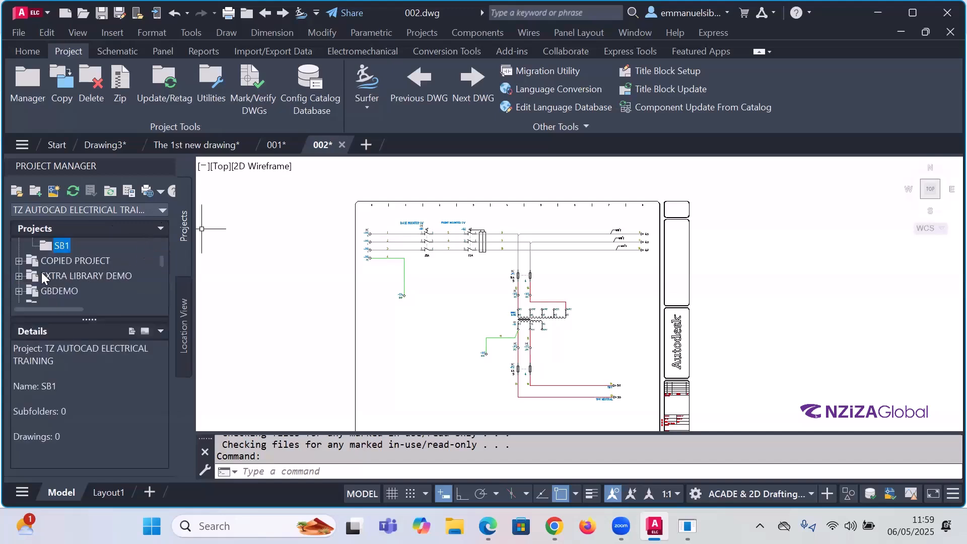
{"action": "scroll", "coordinate": [68, 278], "scroll_direction": "down", "scroll_amount": 5}
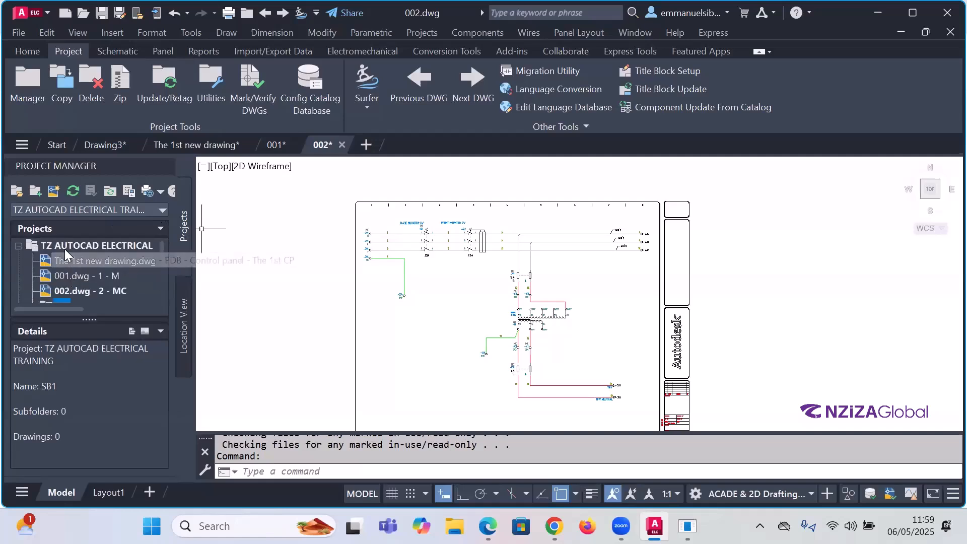
Step: Add a second subfolder named SB2 to the training project
{"action": "left_click", "coordinate": [61, 248]}
{"action": "right_click", "coordinate": [61, 248]}
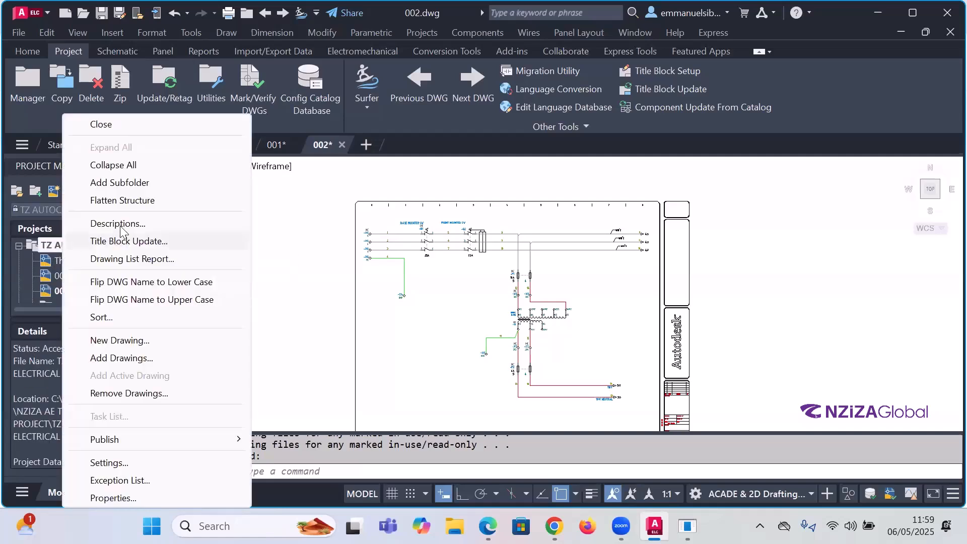
{"action": "left_click", "coordinate": [139, 184]}
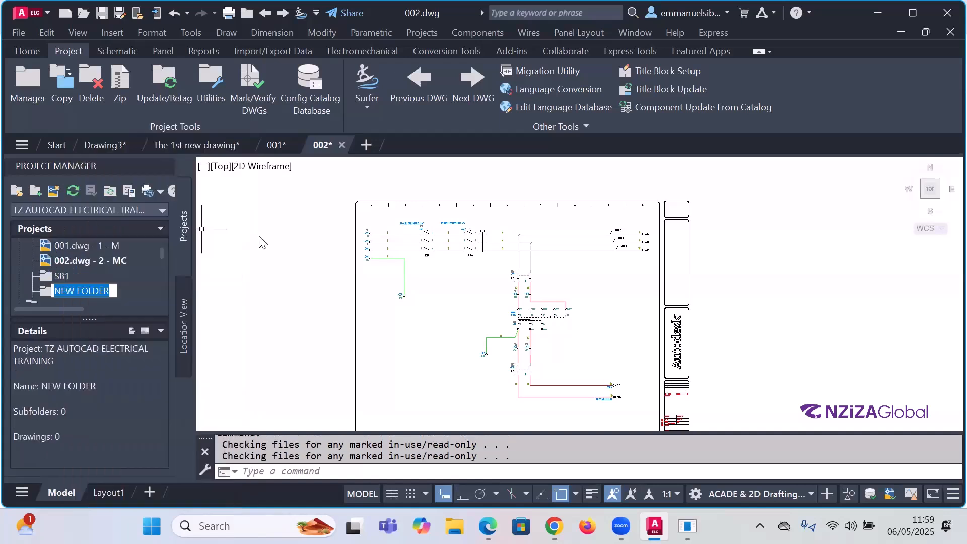
{"action": "type", "text": "SB2"}
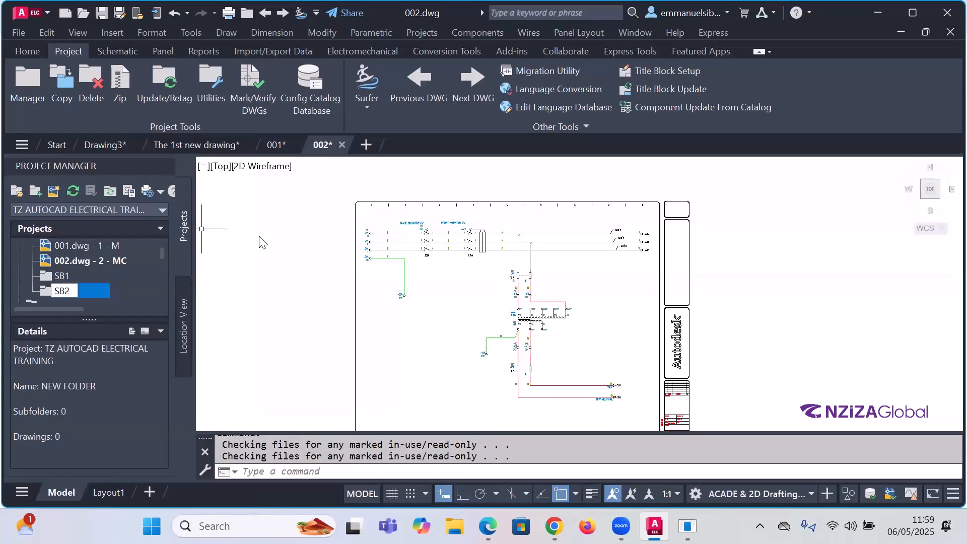
{"action": "key", "text": "Return"}
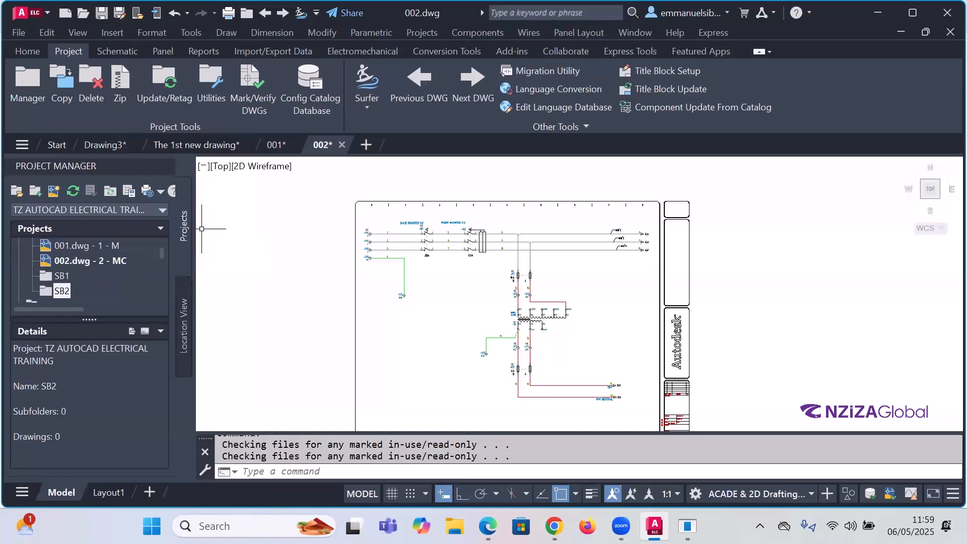
{"action": "left_click", "coordinate": [254, 262]}
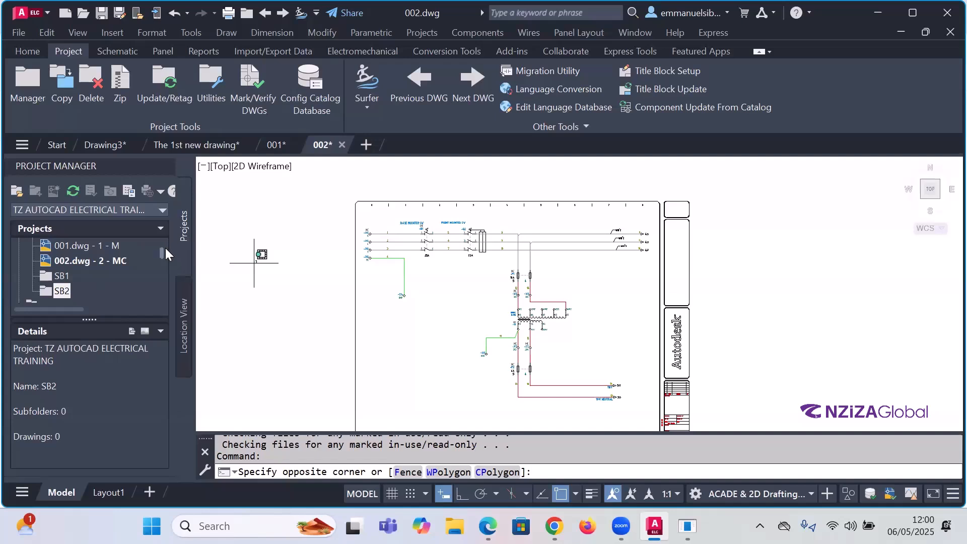
Step: Move drawing 001.dwg into the SB1 subfolder of the training project
{"action": "left_click", "coordinate": [51, 256]}
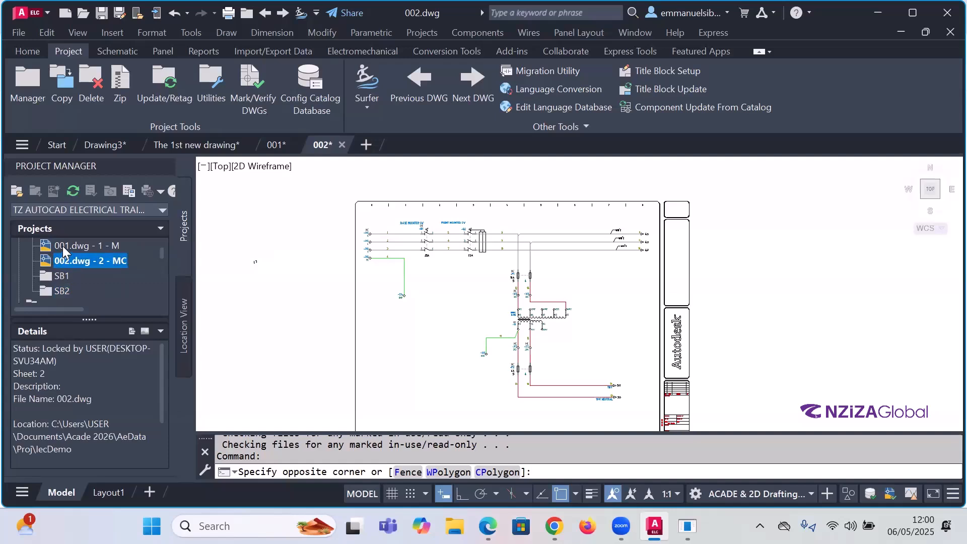
{"action": "left_click", "coordinate": [62, 246]}
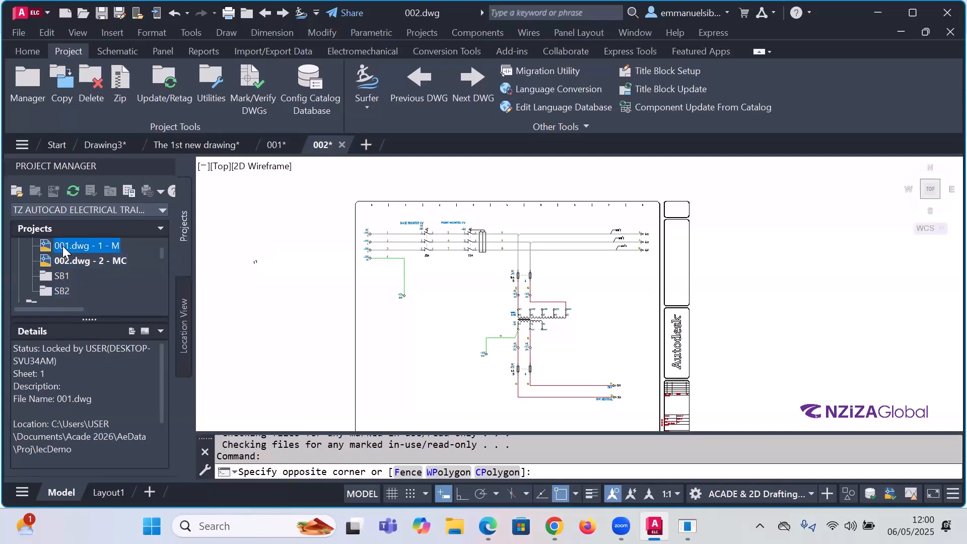
{"action": "left_click_drag", "start_coordinate": [63, 246], "coordinate": [64, 246]}
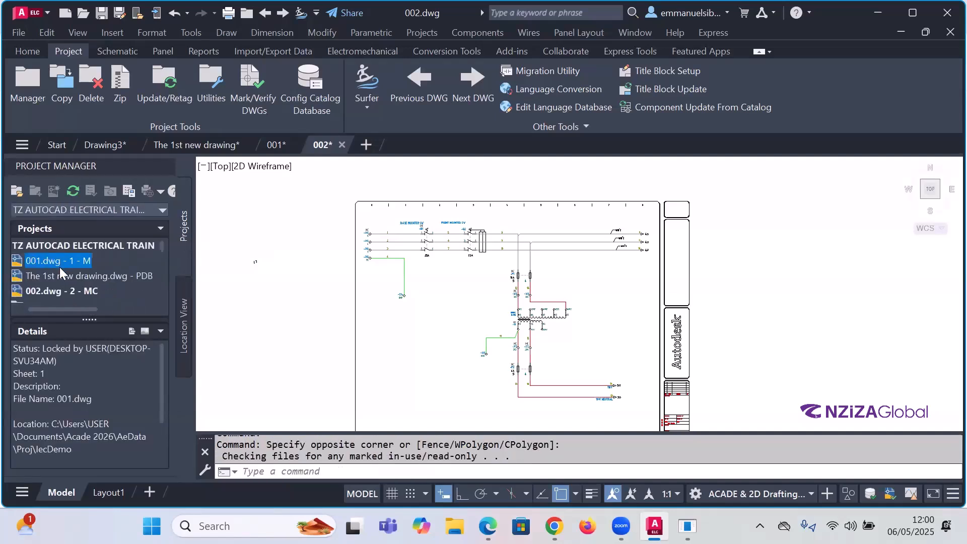
{"action": "scroll", "coordinate": [49, 262], "scroll_direction": "down", "scroll_amount": 1}
{"action": "scroll", "coordinate": [49, 262], "scroll_direction": "up", "scroll_amount": 1}
{"action": "left_click_drag", "start_coordinate": [46, 261], "coordinate": [39, 291]}
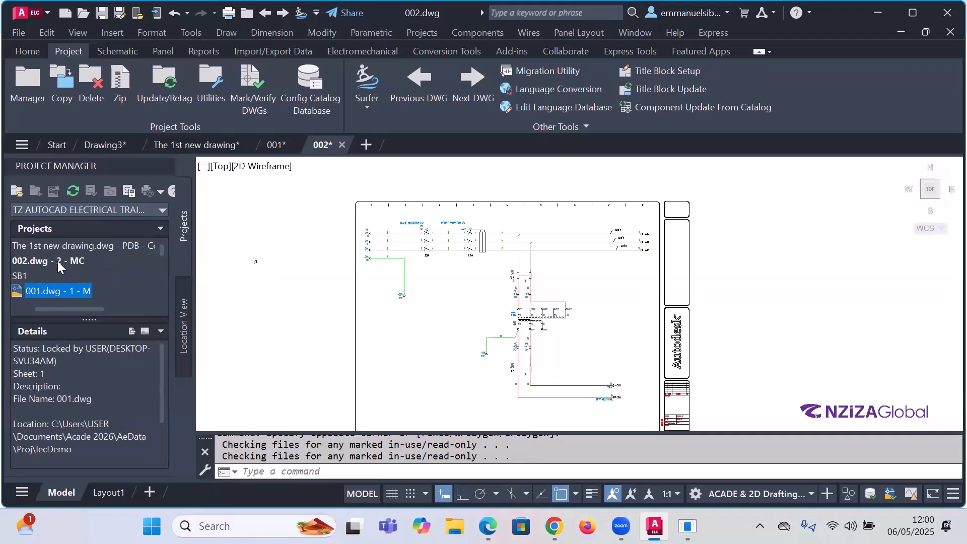
Step: Examine the training project's structure, checking drawing 002.dwg and the details of the SB1 and SB2 subfolders
{"action": "scroll", "coordinate": [56, 260], "scroll_direction": "up", "scroll_amount": 1}
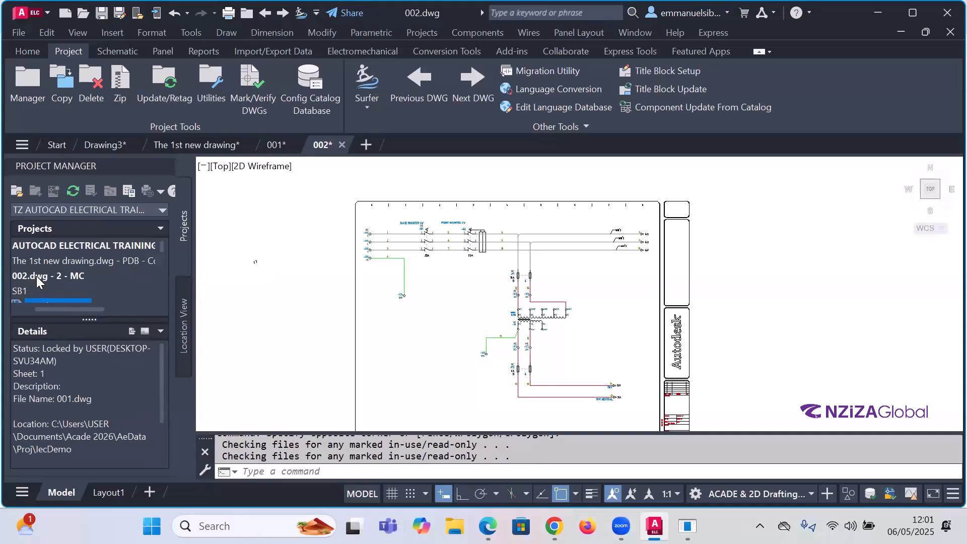
{"action": "scroll", "coordinate": [47, 276], "scroll_direction": "down", "scroll_amount": 1}
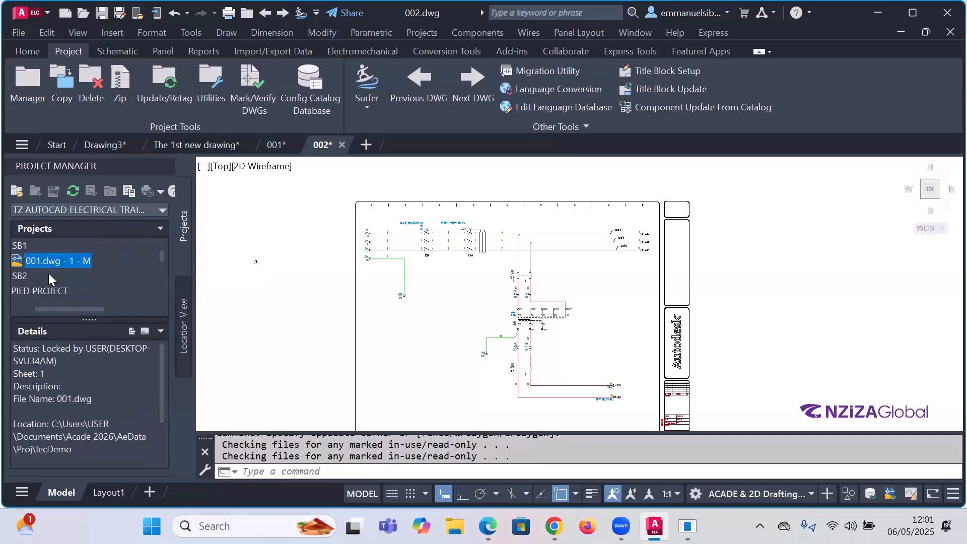
{"action": "scroll", "coordinate": [35, 267], "scroll_direction": "up", "scroll_amount": 1}
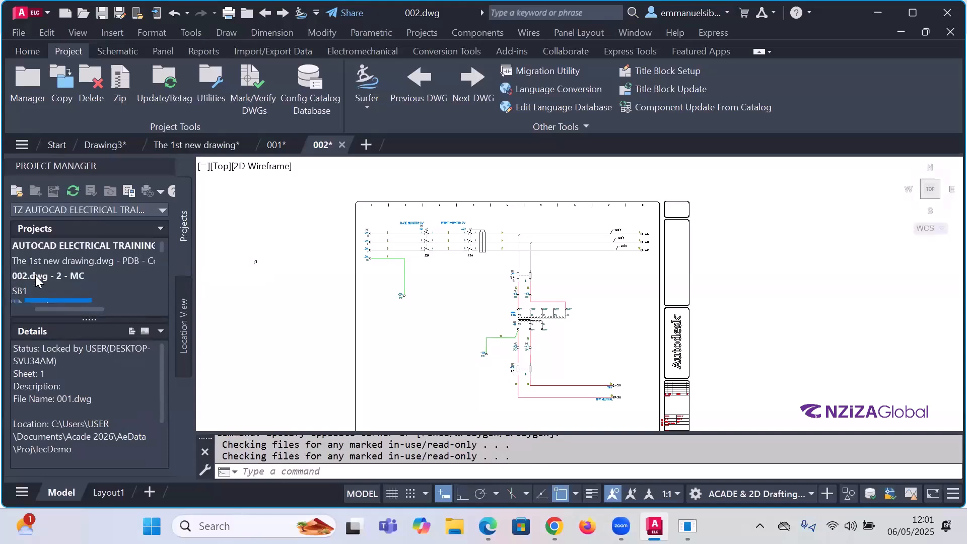
{"action": "left_click", "coordinate": [34, 275]}
{"action": "scroll", "coordinate": [37, 282], "scroll_direction": "down", "scroll_amount": 1}
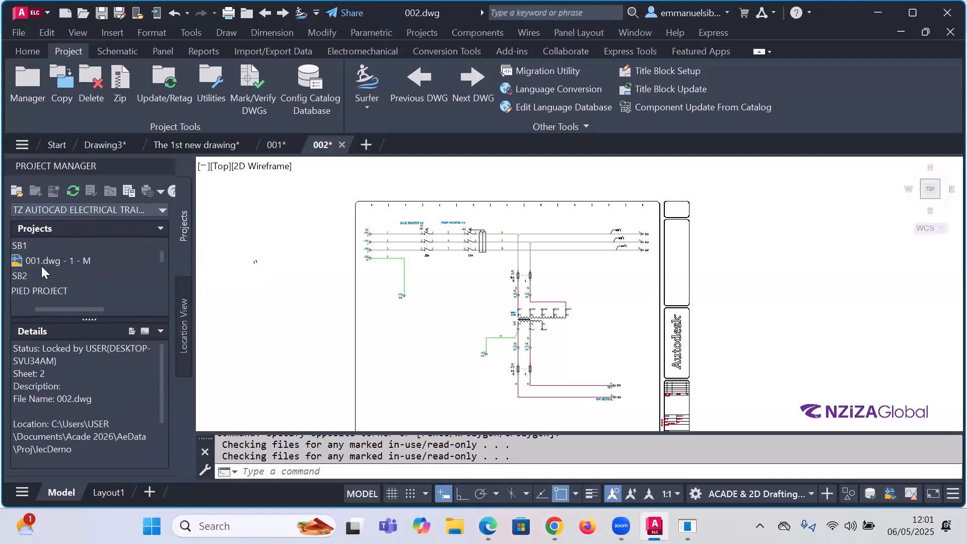
{"action": "scroll", "coordinate": [41, 266], "scroll_direction": "up", "scroll_amount": 1}
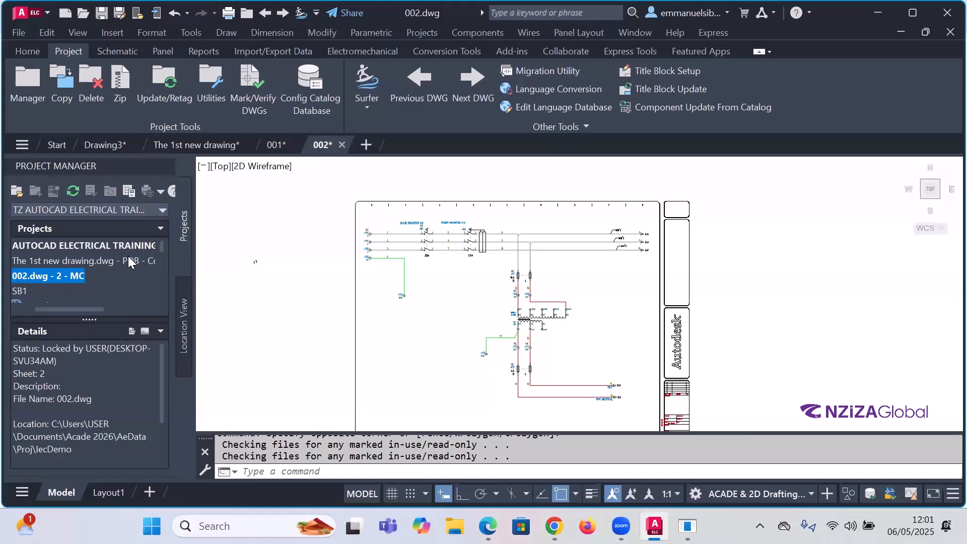
{"action": "left_click", "coordinate": [120, 245]}
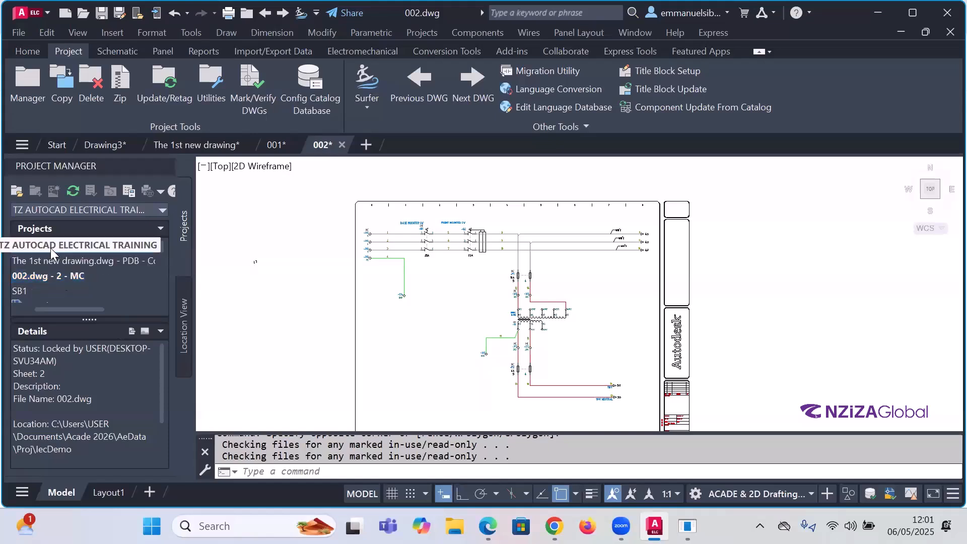
{"action": "left_click", "coordinate": [49, 285]}
{"action": "scroll", "coordinate": [63, 288], "scroll_direction": "down", "scroll_amount": 1}
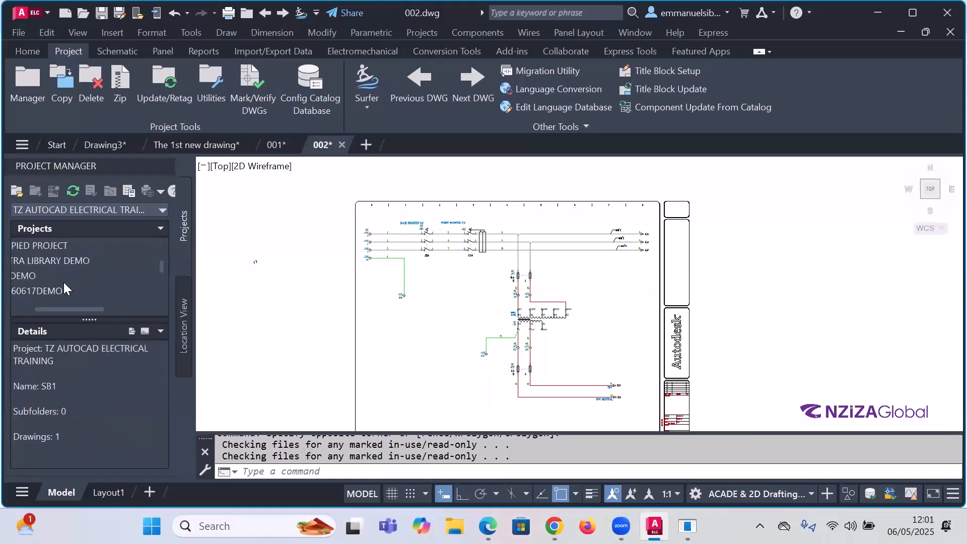
{"action": "left_click", "coordinate": [21, 278]}
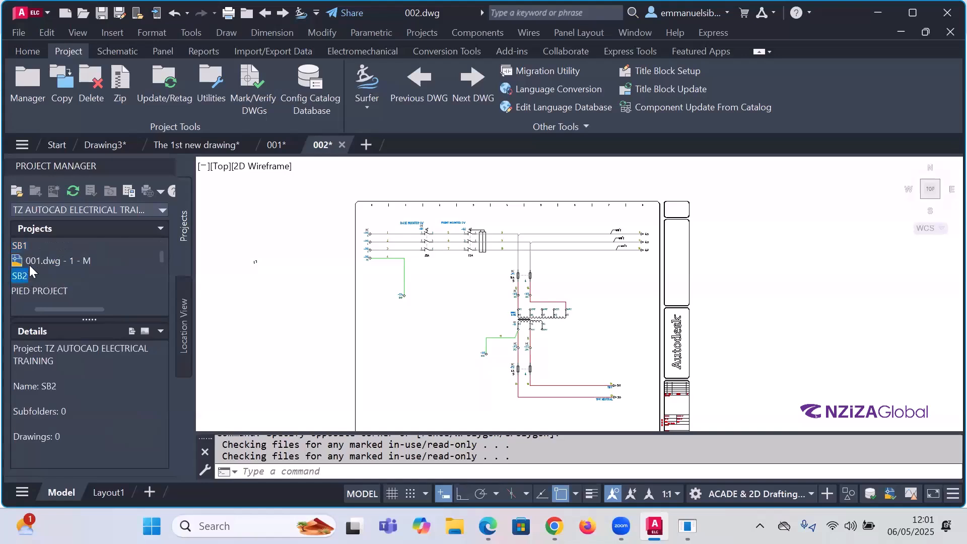
{"action": "scroll", "coordinate": [29, 262], "scroll_direction": "up", "scroll_amount": 1}
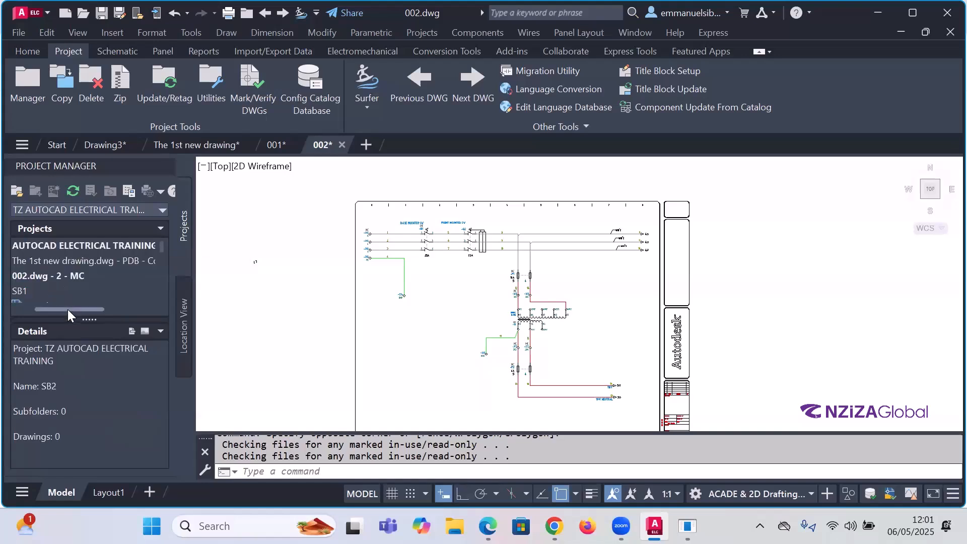
Step: Move drawing 002.dwg into the SB2 subfolder and collapse the Details section to enlarge the project list
{"action": "left_click", "coordinate": [46, 279]}
{"action": "mouse_move", "coordinate": [46, 278]}
{"action": "left_mouse_down"}
{"action": "mouse_move", "coordinate": [45, 292]}
{"action": "mouse_move", "coordinate": [53, 258]}
{"action": "mouse_move", "coordinate": [52, 295]}
{"action": "mouse_move", "coordinate": [55, 250]}
{"action": "mouse_move", "coordinate": [57, 294]}
{"action": "mouse_move", "coordinate": [76, 244]}
{"action": "mouse_move", "coordinate": [72, 279]}
{"action": "mouse_move", "coordinate": [52, 295]}
{"action": "mouse_move", "coordinate": [48, 246]}
{"action": "mouse_move", "coordinate": [24, 295]}
{"action": "mouse_move", "coordinate": [27, 249]}
{"action": "mouse_move", "coordinate": [17, 259]}
{"action": "mouse_move", "coordinate": [22, 294]}
{"action": "mouse_move", "coordinate": [27, 243]}
{"action": "mouse_move", "coordinate": [18, 297]}
{"action": "mouse_move", "coordinate": [23, 273]}
{"action": "left_mouse_up"}
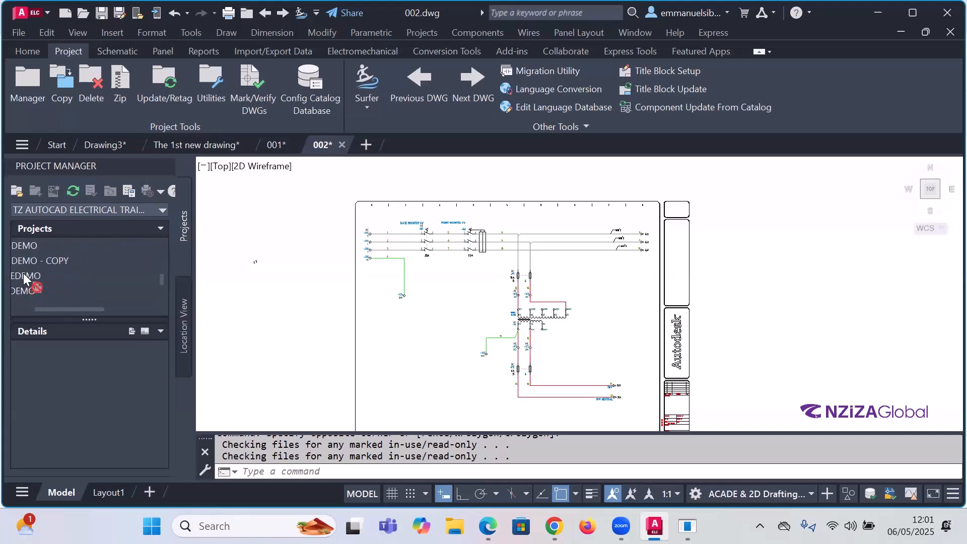
{"action": "mouse_move", "coordinate": [23, 274]}
{"action": "left_mouse_down"}
{"action": "mouse_move", "coordinate": [30, 244]}
{"action": "mouse_move", "coordinate": [22, 288]}
{"action": "mouse_move", "coordinate": [26, 247]}
{"action": "mouse_move", "coordinate": [25, 282]}
{"action": "mouse_move", "coordinate": [29, 268]}
{"action": "mouse_move", "coordinate": [52, 313]}
{"action": "mouse_move", "coordinate": [38, 316]}
{"action": "left_mouse_up"}
{"action": "left_click", "coordinate": [160, 332]}
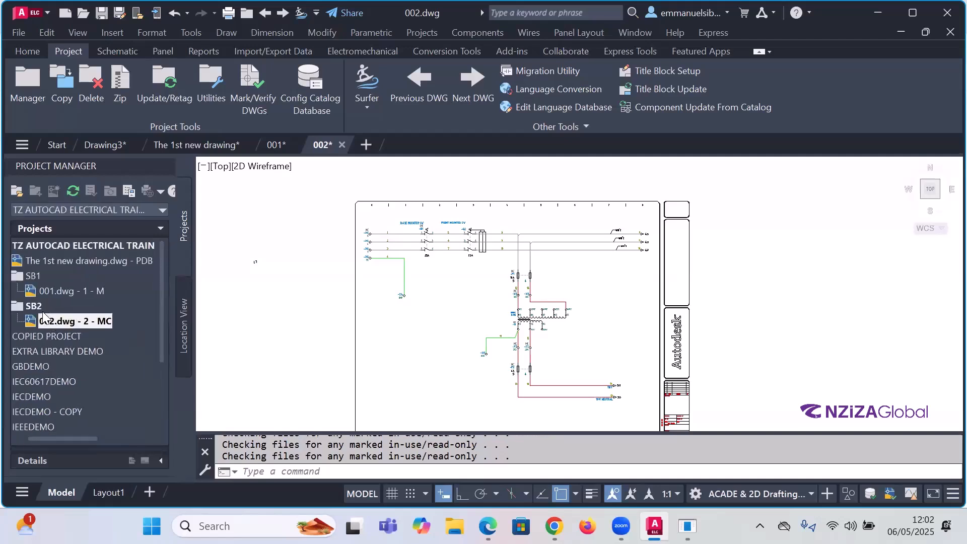
Step: Reorder the training project's subfolders so that SB2 with its drawing comes before SB1
{"action": "left_click_drag", "start_coordinate": [40, 308], "coordinate": [46, 267]}
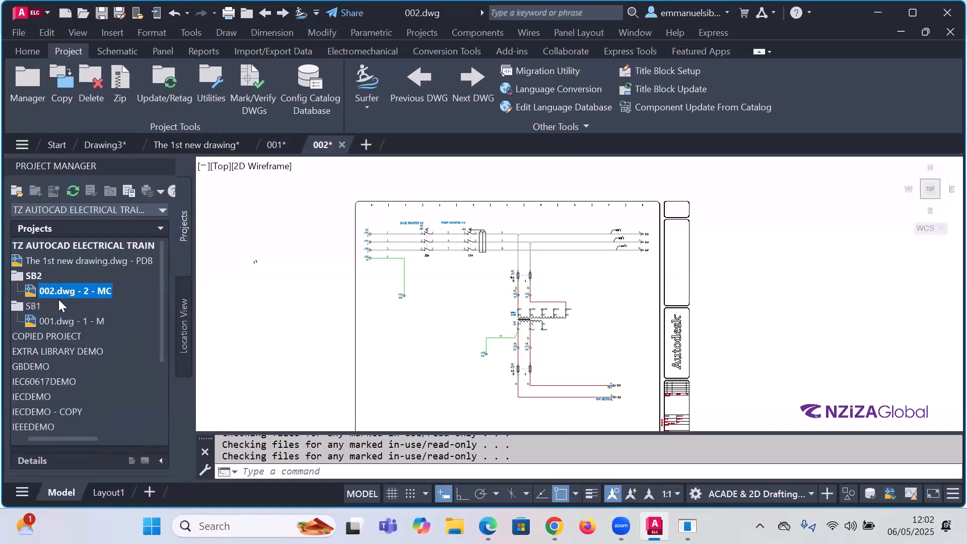
{"action": "left_click", "coordinate": [256, 261]}
{"action": "key", "text": "Escape"}
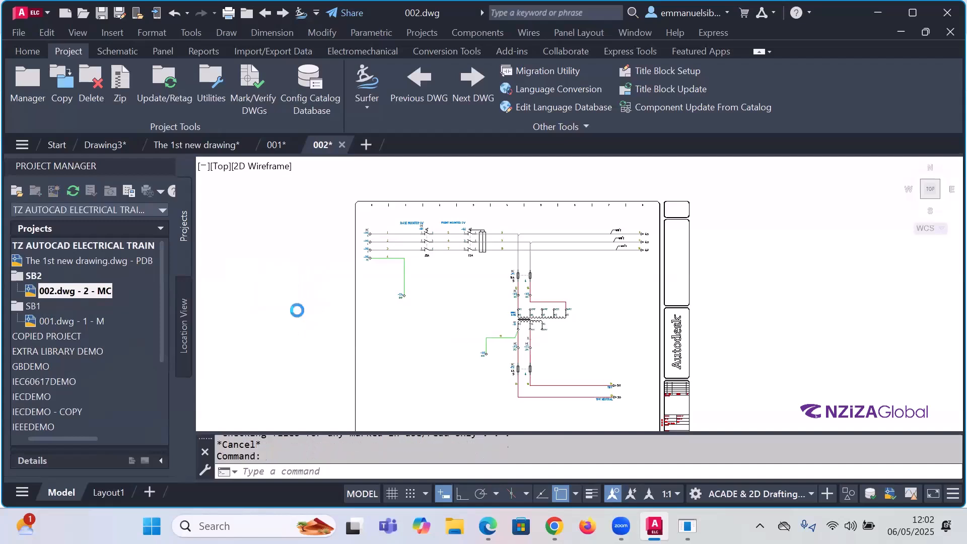
{"action": "key", "text": "Escape"}
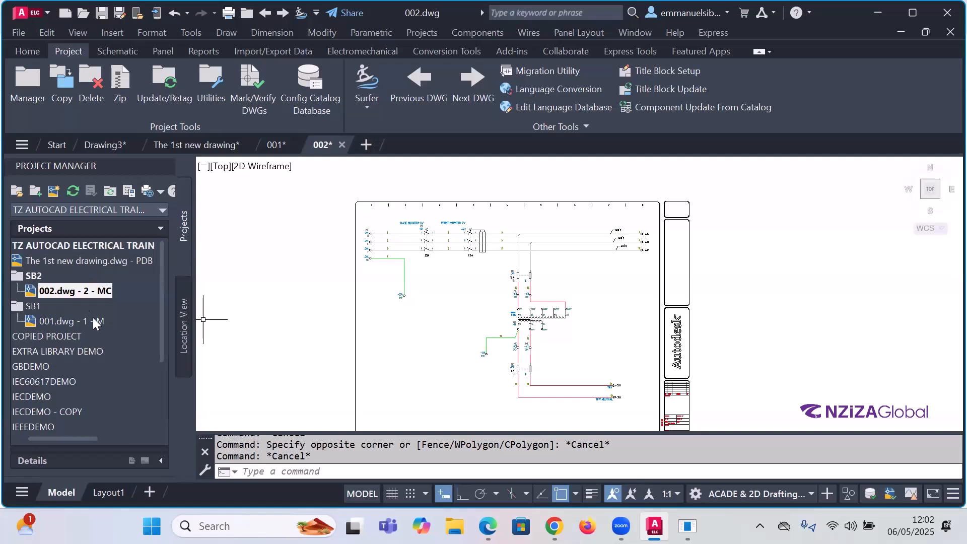
{"action": "left_click", "coordinate": [21, 280]}
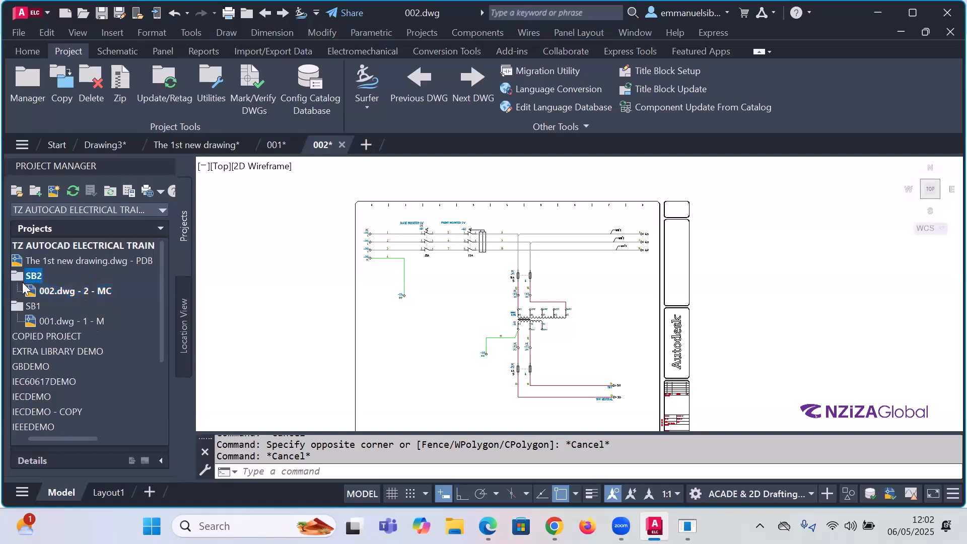
{"action": "left_click", "coordinate": [30, 307]}
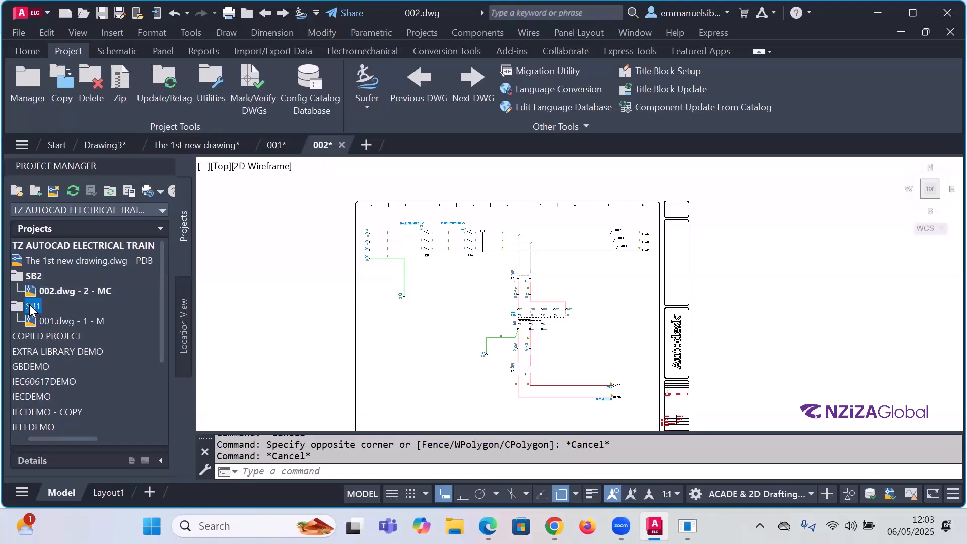
Step: Move drawing 001.dwg out of the SB1 subfolder to the top level of the training project
{"action": "right_click", "coordinate": [31, 309]}
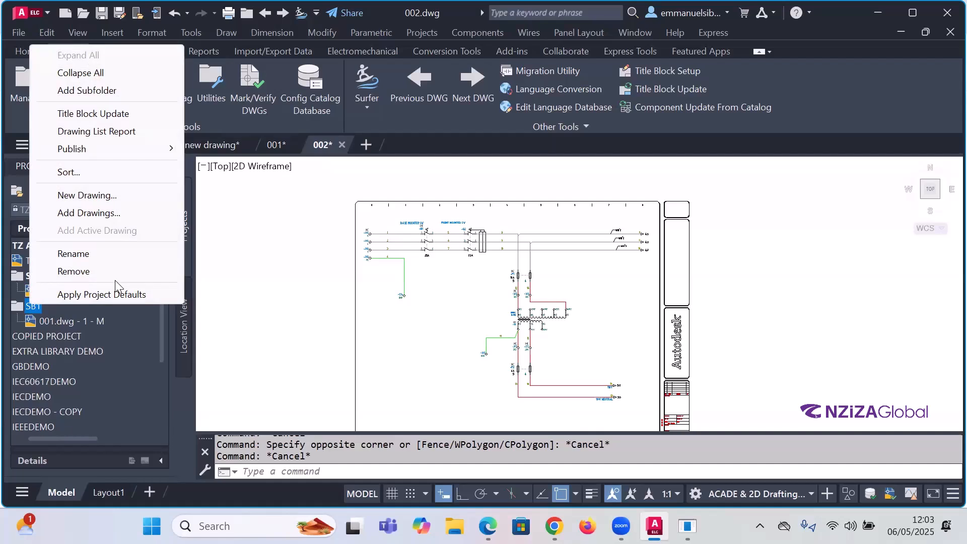
{"action": "left_click", "coordinate": [13, 306]}
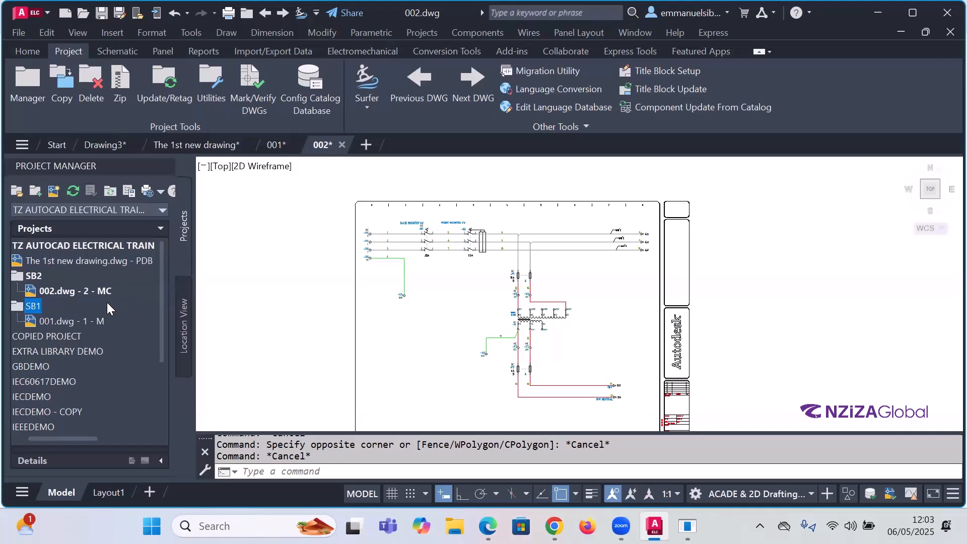
{"action": "mouse_move", "coordinate": [48, 321]}
{"action": "left_mouse_down"}
{"action": "mouse_move", "coordinate": [52, 289]}
{"action": "mouse_move", "coordinate": [33, 293]}
{"action": "mouse_move", "coordinate": [42, 269]}
{"action": "left_mouse_up"}
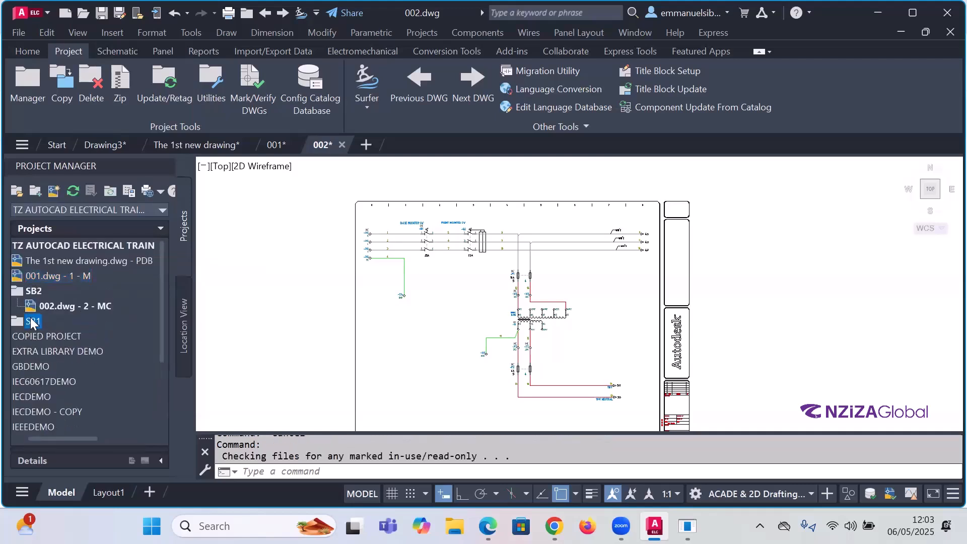
Step: Remove the empty SB1 subfolder from the training project
{"action": "right_click", "coordinate": [30, 320]}
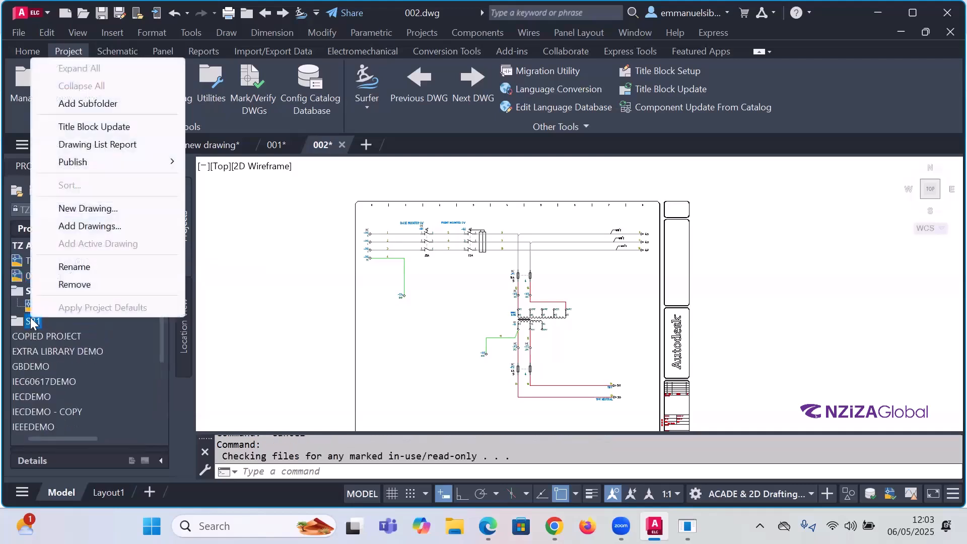
{"action": "left_click", "coordinate": [71, 266]}
{"action": "left_click", "coordinate": [61, 319]}
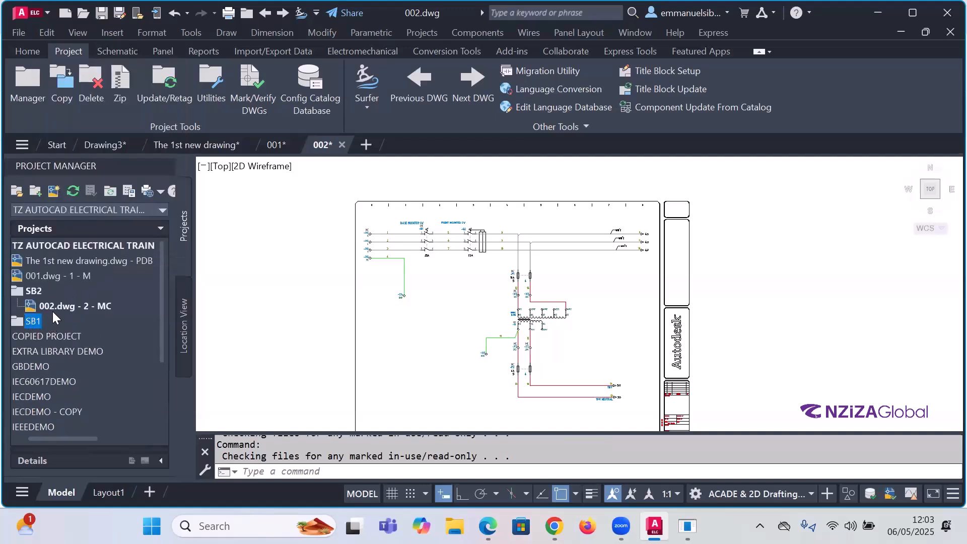
{"action": "scroll", "coordinate": [52, 311], "scroll_direction": "down", "scroll_amount": 1}
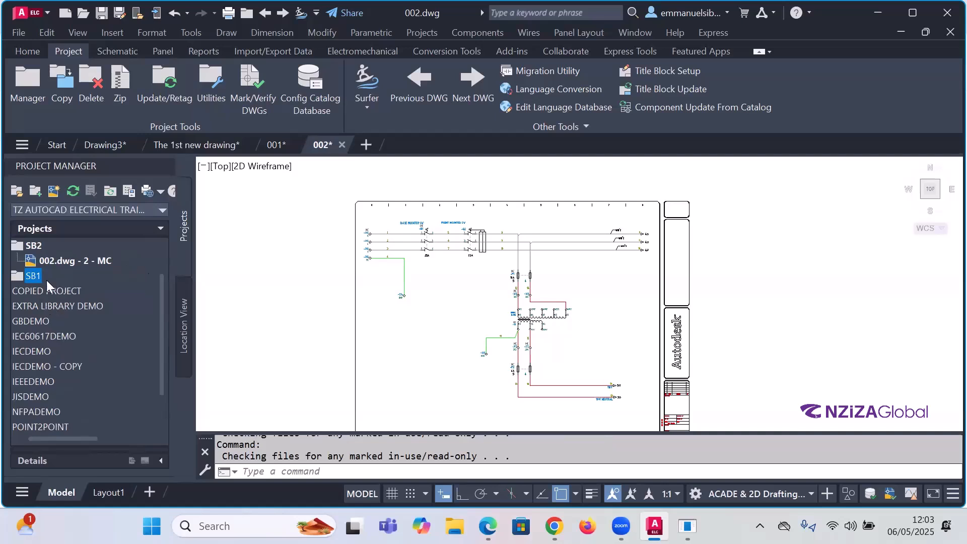
{"action": "left_click", "coordinate": [249, 289]}
{"action": "key", "text": "Escape"}
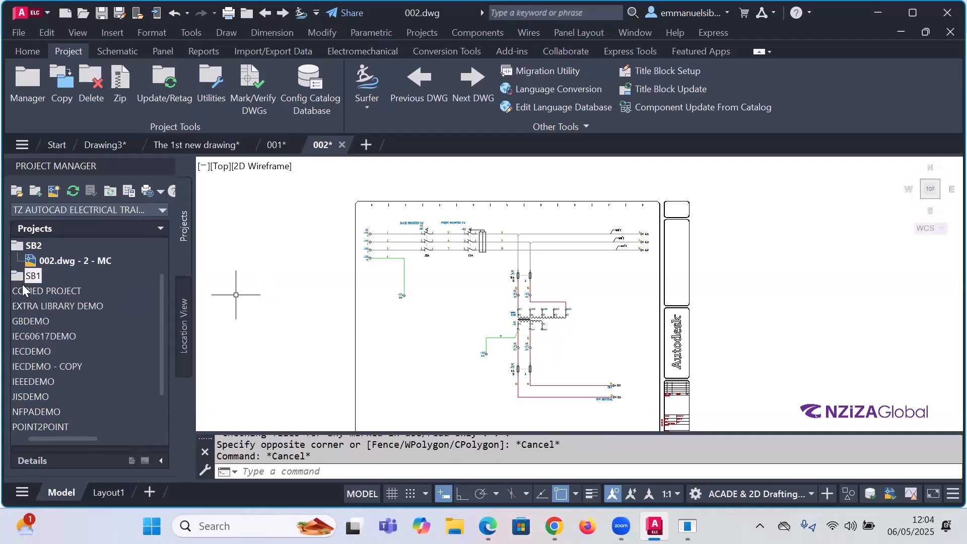
{"action": "right_click", "coordinate": [24, 274]}
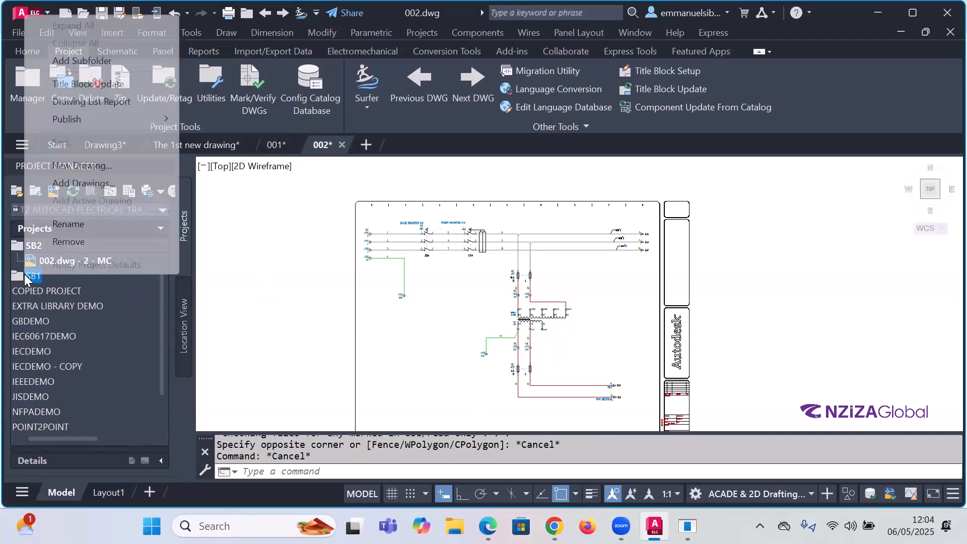
{"action": "left_click", "coordinate": [64, 242]}
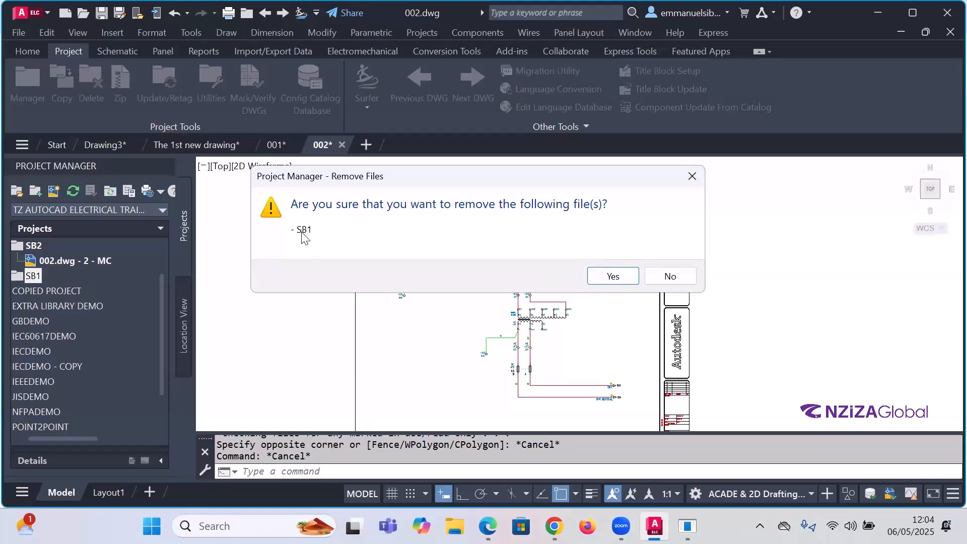
{"action": "left_click", "coordinate": [601, 278]}
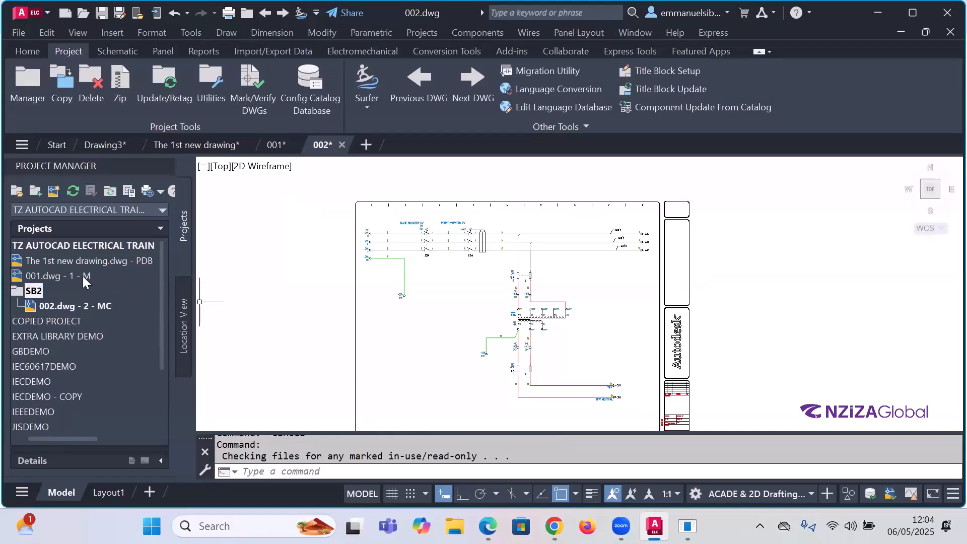
{"action": "mouse_move", "coordinate": [48, 275]}
{"action": "left_mouse_down"}
{"action": "mouse_move", "coordinate": [44, 253]}
{"action": "mouse_move", "coordinate": [56, 245]}
{"action": "left_mouse_up"}
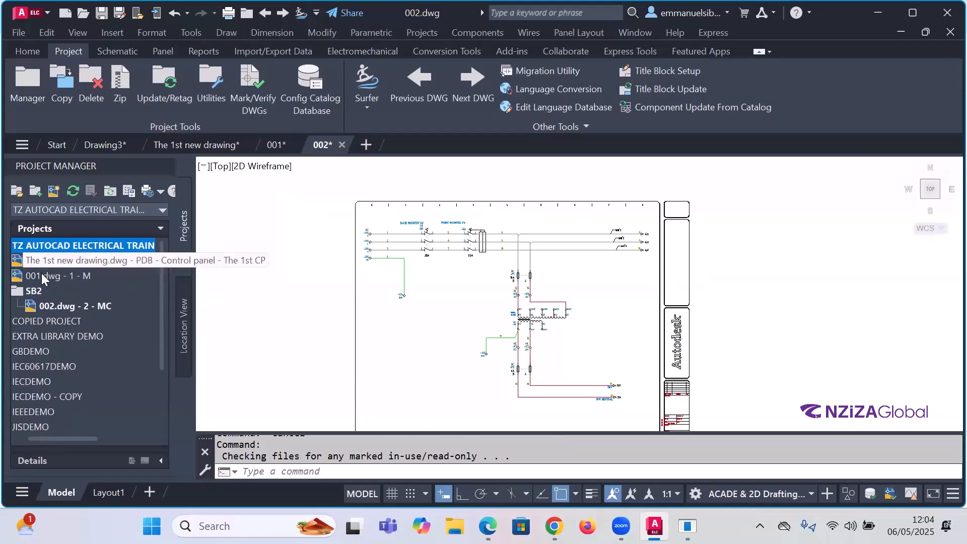
{"action": "left_click", "coordinate": [90, 76]}
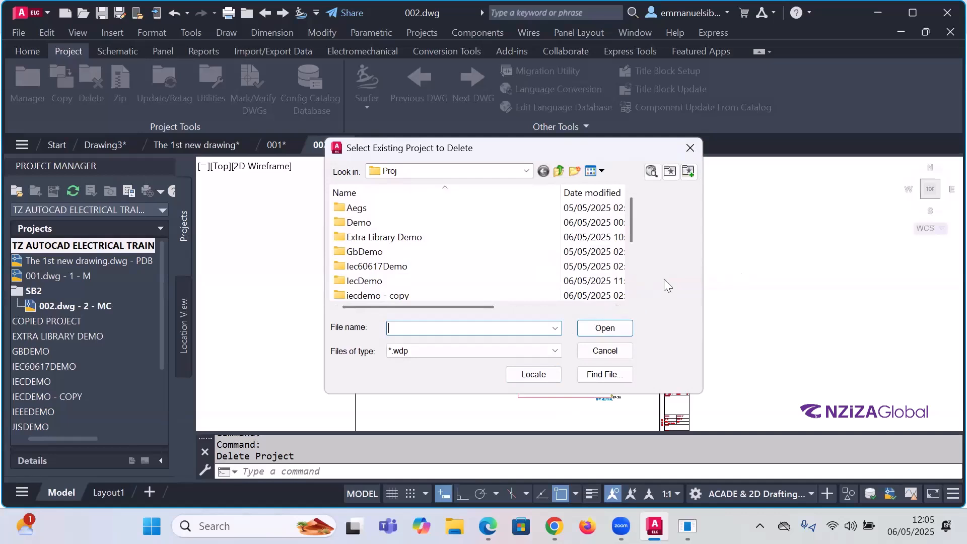
{"action": "left_click", "coordinate": [690, 148]}
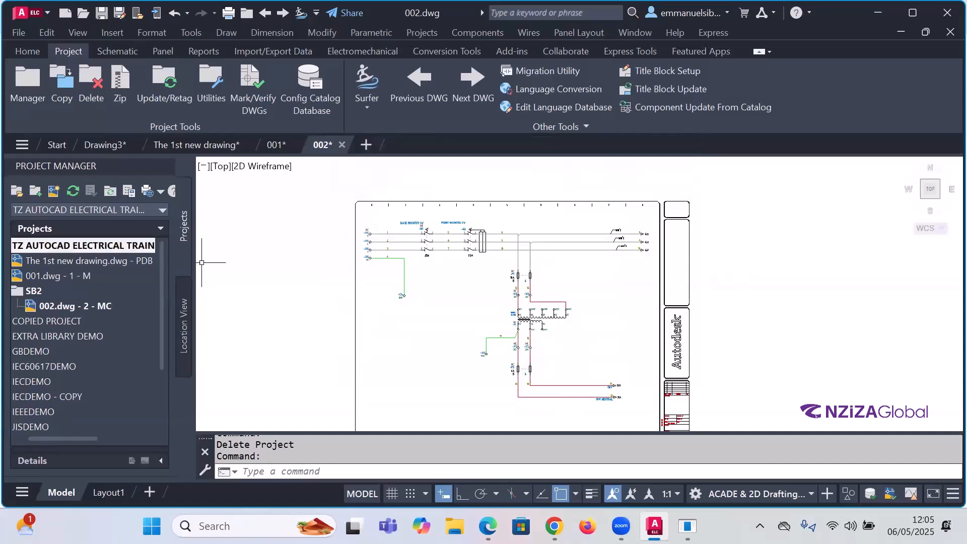
Step: Look through the project list and collapse the training project so its drawings and subfolder are hidden
{"action": "scroll", "coordinate": [93, 320], "scroll_direction": "down", "scroll_amount": 1}
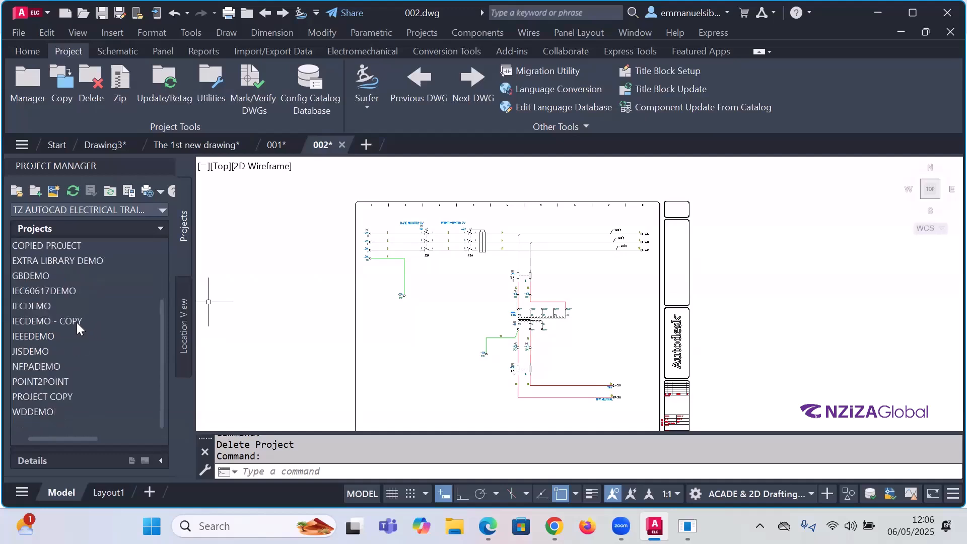
{"action": "scroll", "coordinate": [76, 322], "scroll_direction": "up", "scroll_amount": 1}
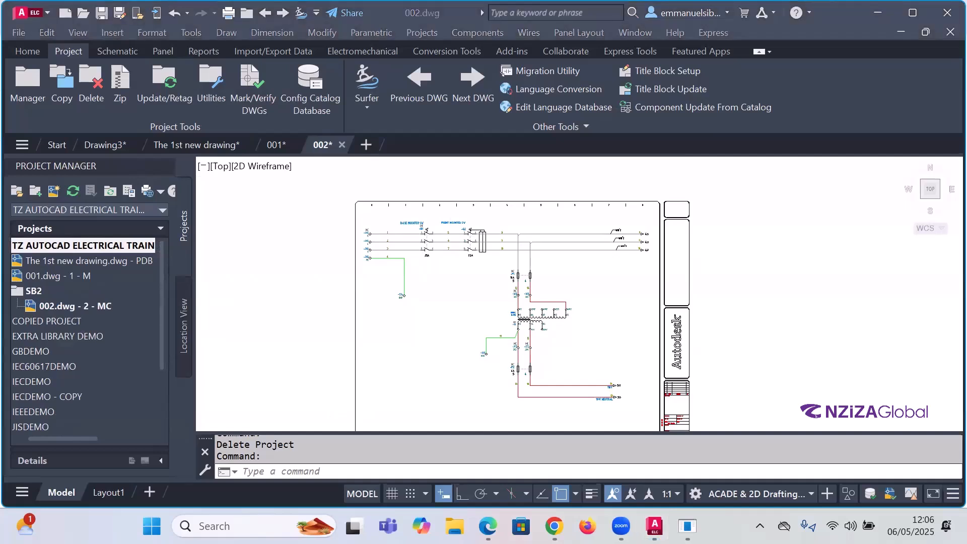
{"action": "left_click", "coordinate": [297, 243]}
{"action": "scroll", "coordinate": [57, 351], "scroll_direction": "down", "scroll_amount": 2}
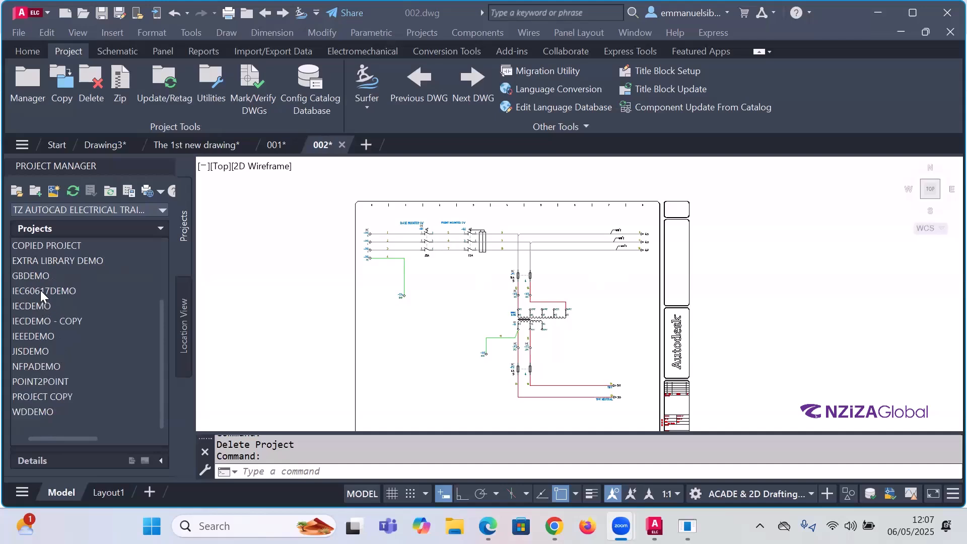
{"action": "scroll", "coordinate": [40, 291], "scroll_direction": "up", "scroll_amount": 2}
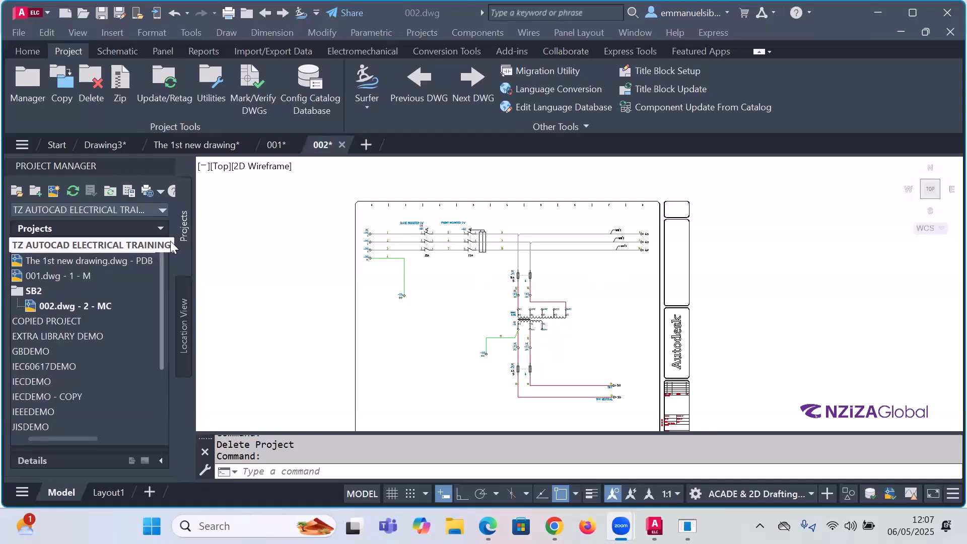
{"action": "left_click", "coordinate": [17, 251]}
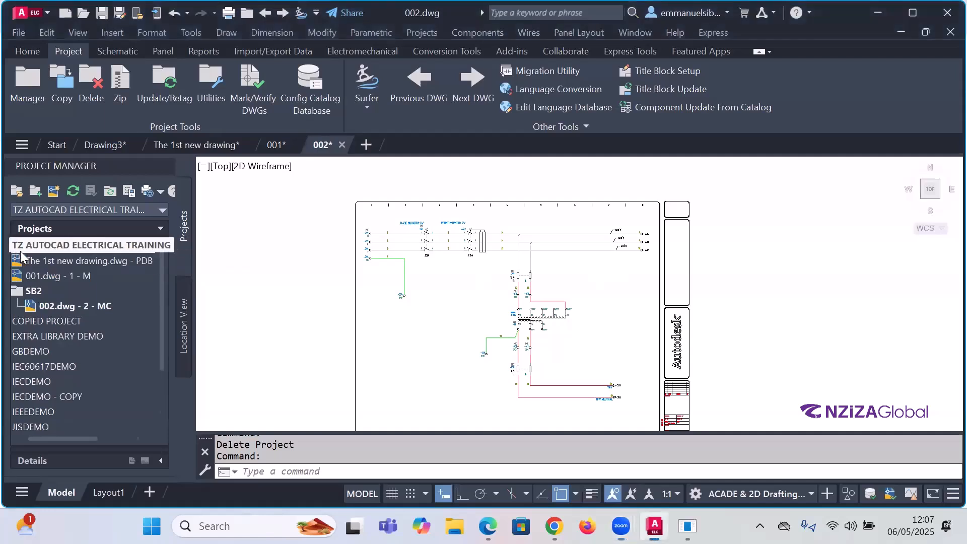
{"action": "double_click", "coordinate": [17, 252]}
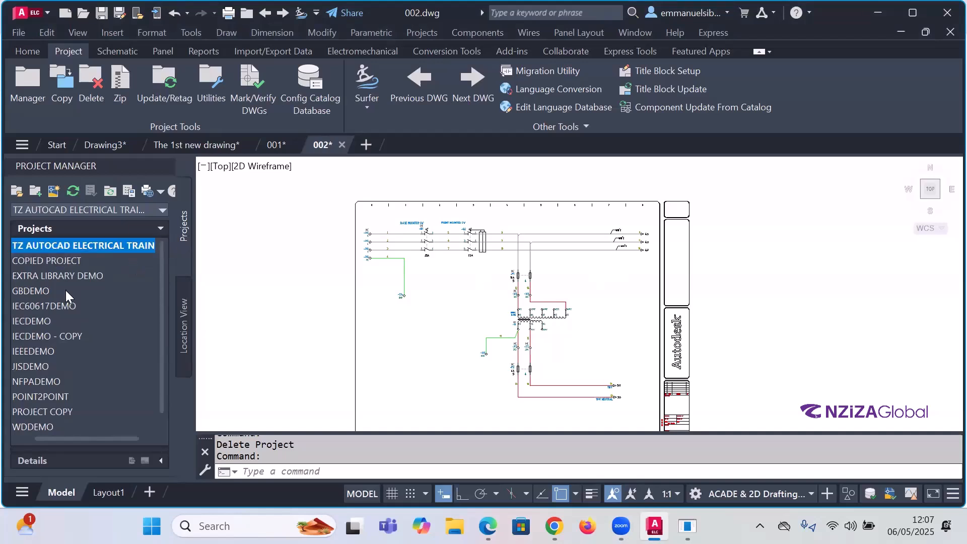
Step: Make EXTRA LIBRARY DEMO the active project and collapse its drawing list
{"action": "scroll", "coordinate": [56, 274], "scroll_direction": "down", "scroll_amount": 1}
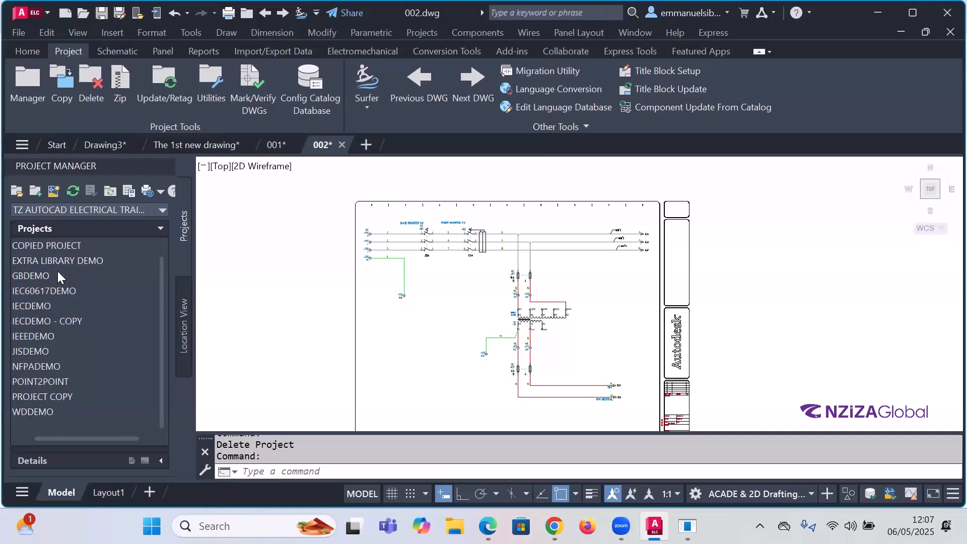
{"action": "scroll", "coordinate": [57, 272], "scroll_direction": "up", "scroll_amount": 1}
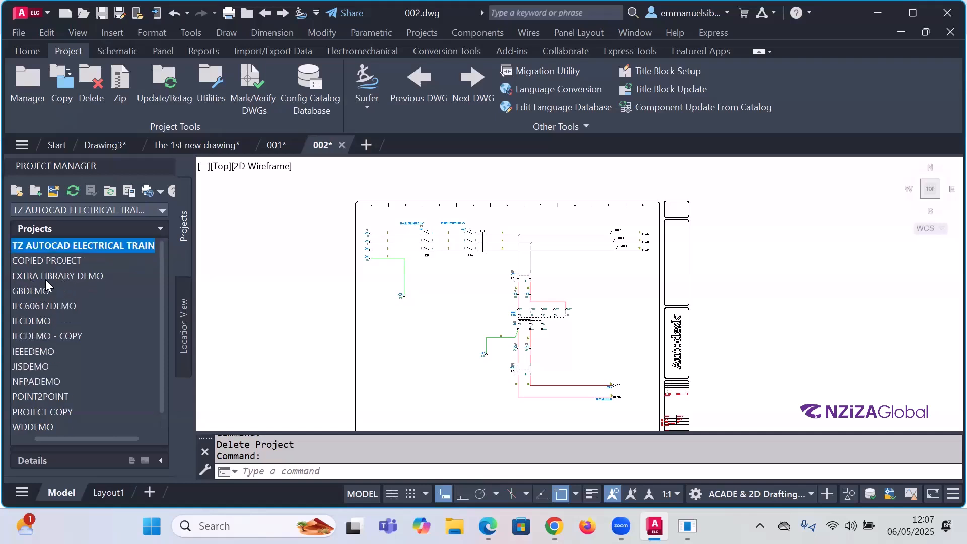
{"action": "left_click", "coordinate": [42, 277]}
{"action": "double_click", "coordinate": [30, 276]}
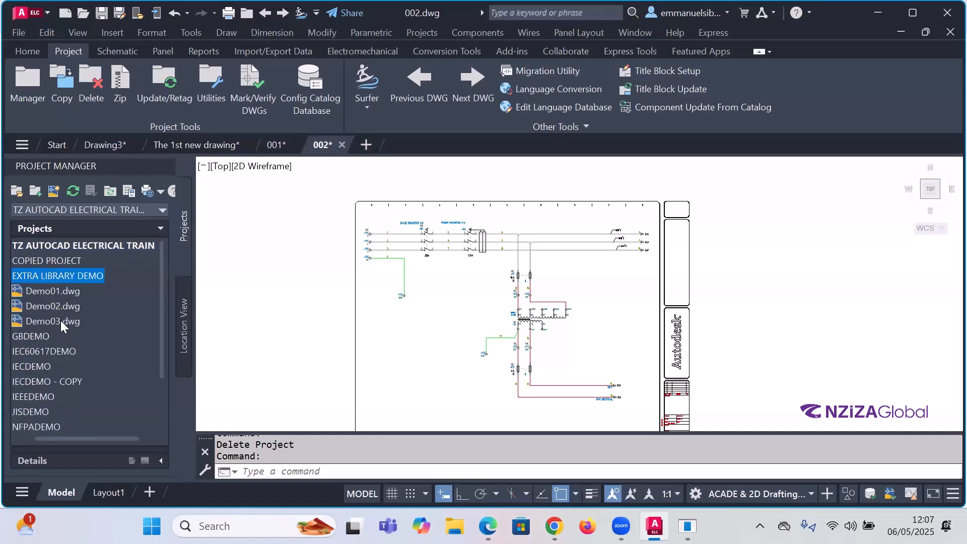
{"action": "right_click", "coordinate": [39, 279]}
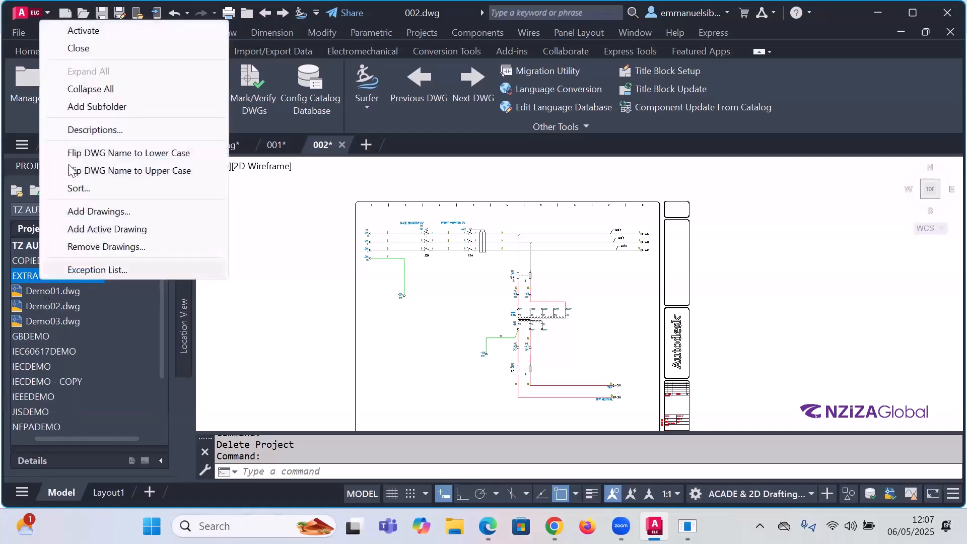
{"action": "left_click", "coordinate": [84, 32]}
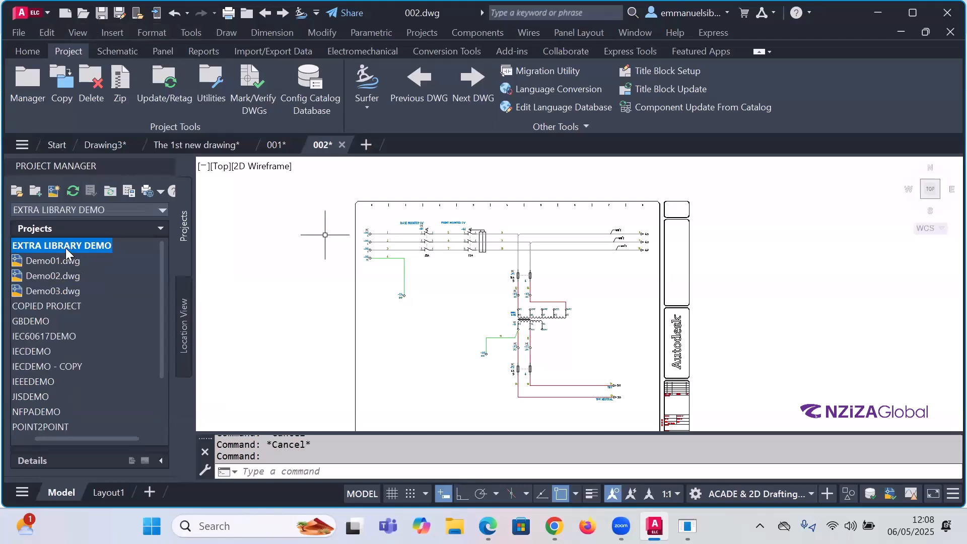
{"action": "double_click", "coordinate": [45, 247]}
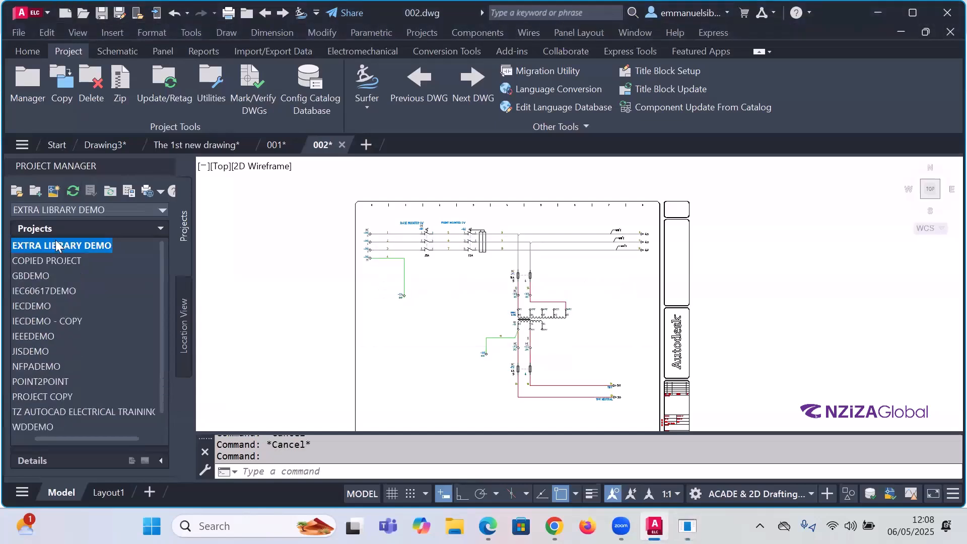
{"action": "left_click", "coordinate": [62, 78]}
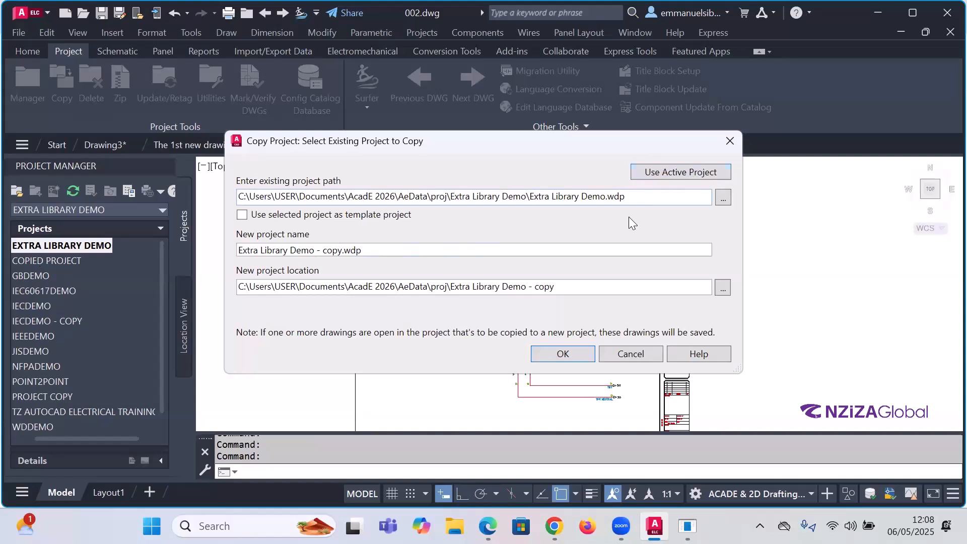
{"action": "left_click", "coordinate": [724, 196]}
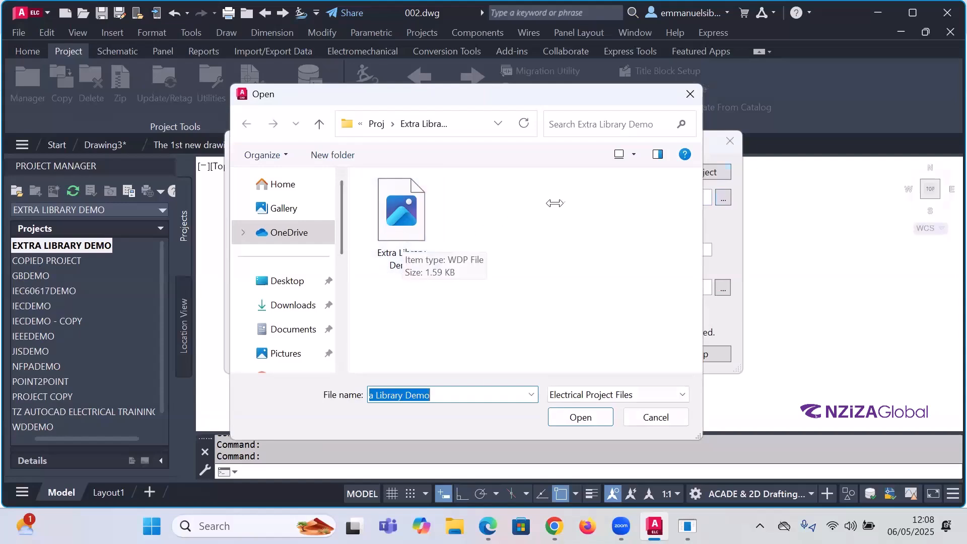
{"action": "left_click", "coordinate": [491, 122]}
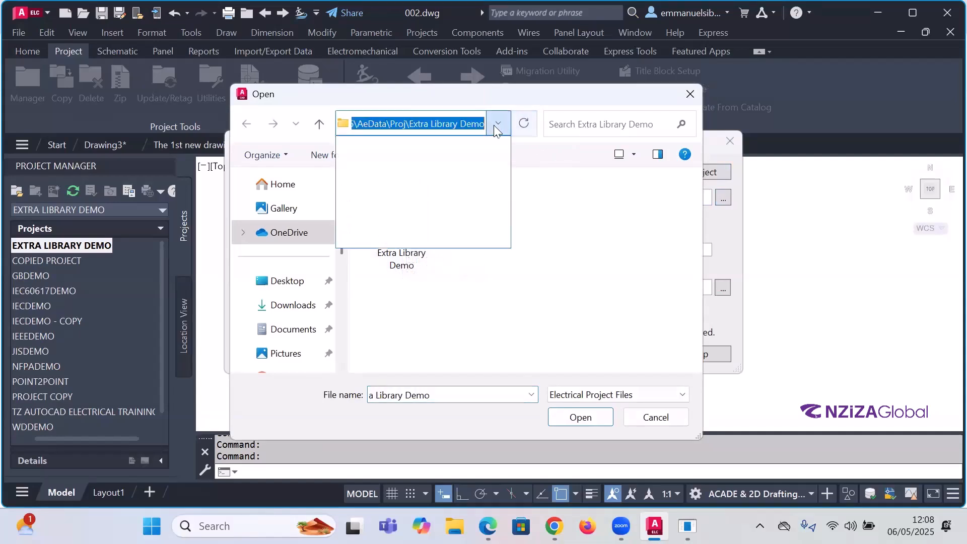
{"action": "left_click", "coordinate": [530, 173]}
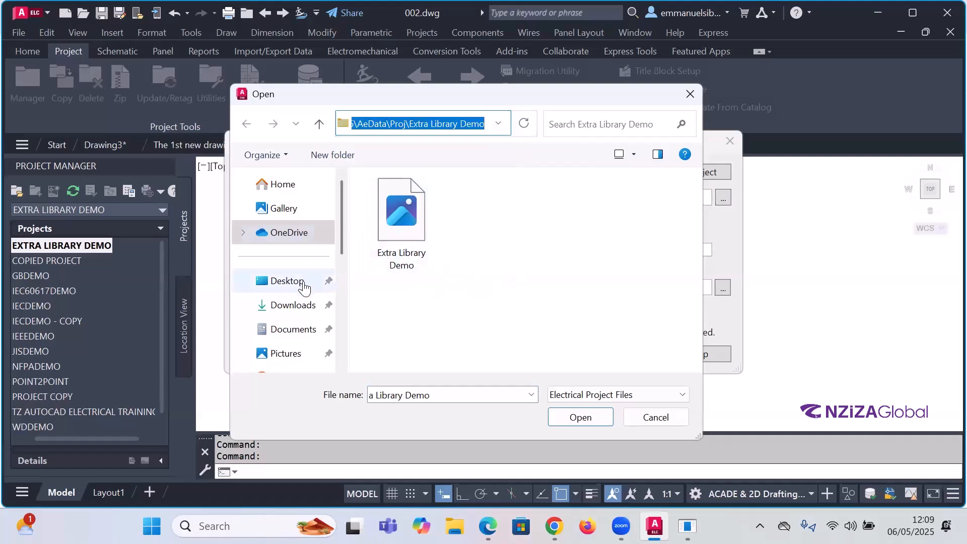
{"action": "scroll", "coordinate": [304, 287], "scroll_direction": "down", "scroll_amount": 2}
{"action": "scroll", "coordinate": [302, 292], "scroll_direction": "up", "scroll_amount": 3}
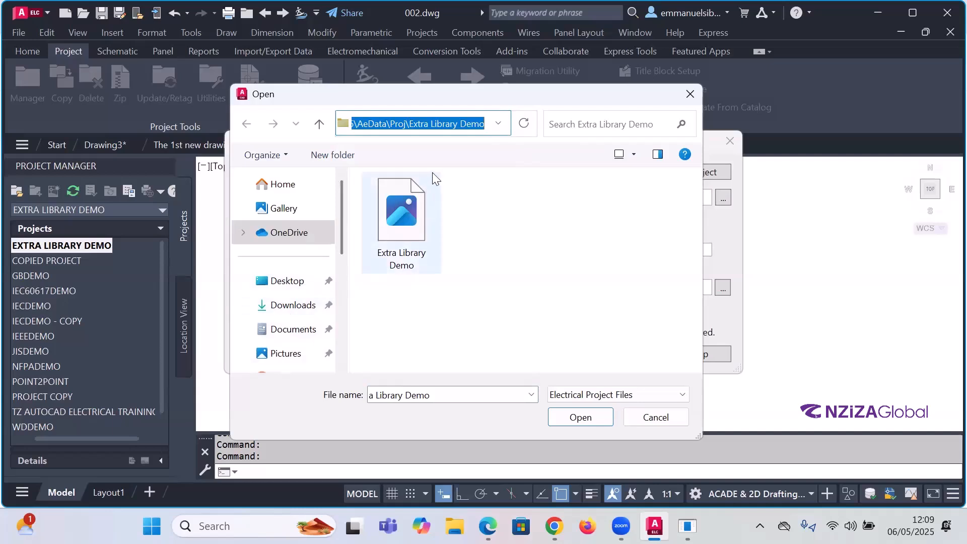
{"action": "left_click", "coordinate": [498, 123]}
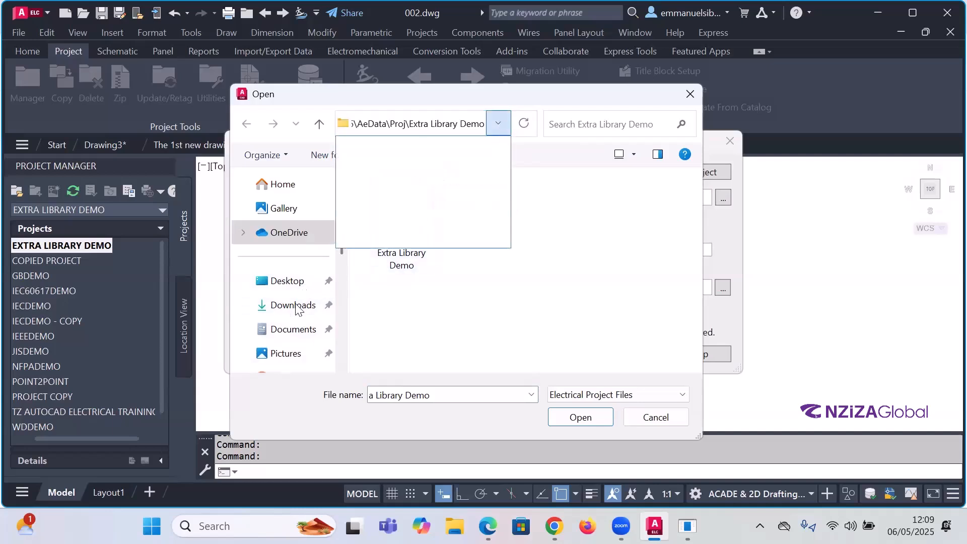
{"action": "left_click", "coordinate": [291, 331]}
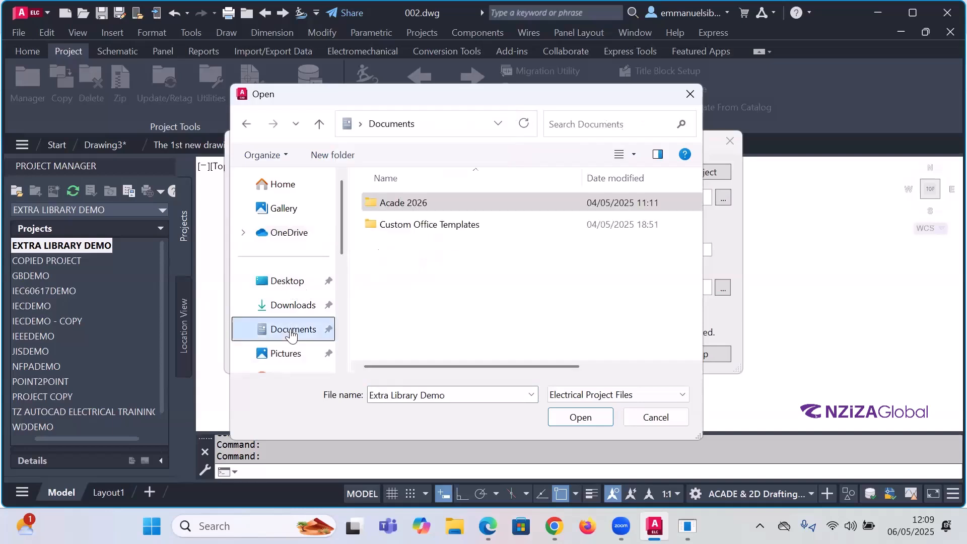
{"action": "double_click", "coordinate": [432, 209]}
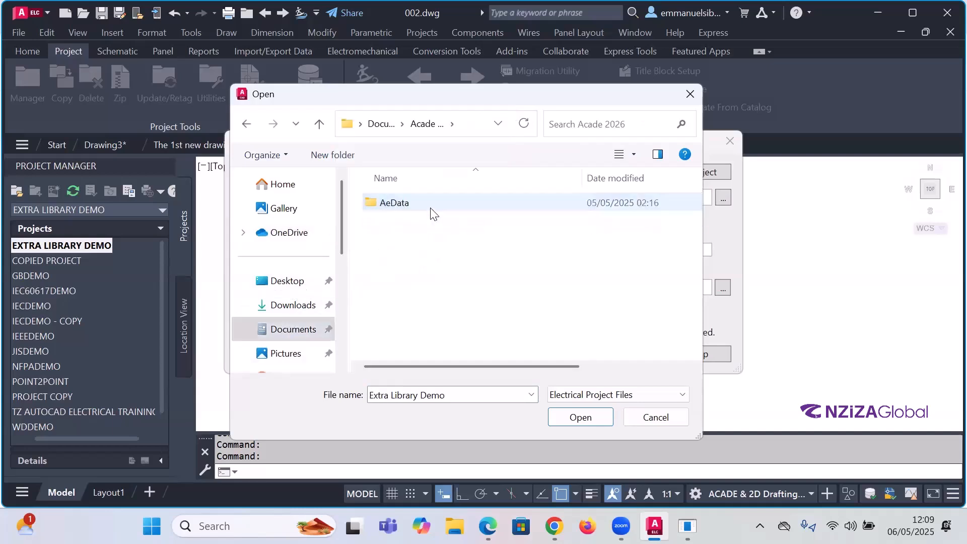
{"action": "double_click", "coordinate": [429, 208]}
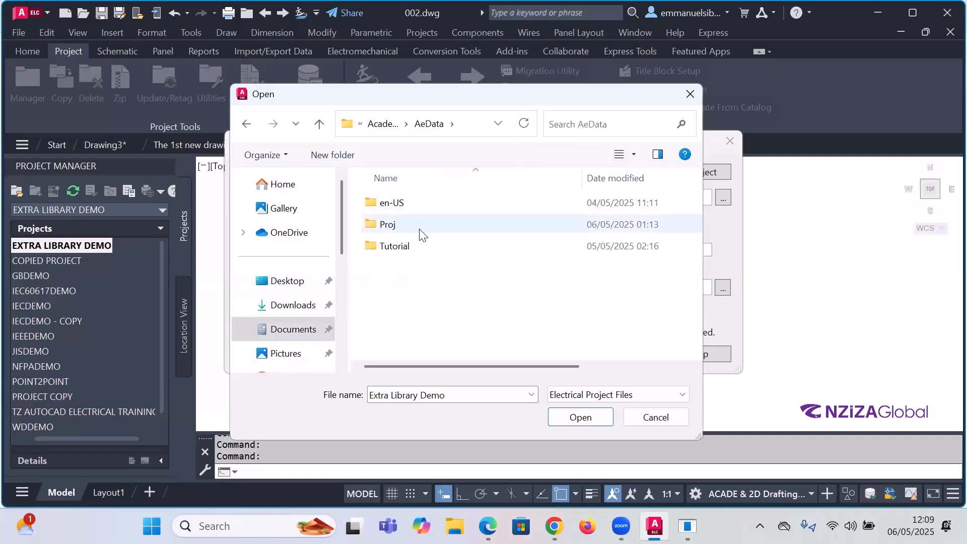
{"action": "double_click", "coordinate": [419, 225]}
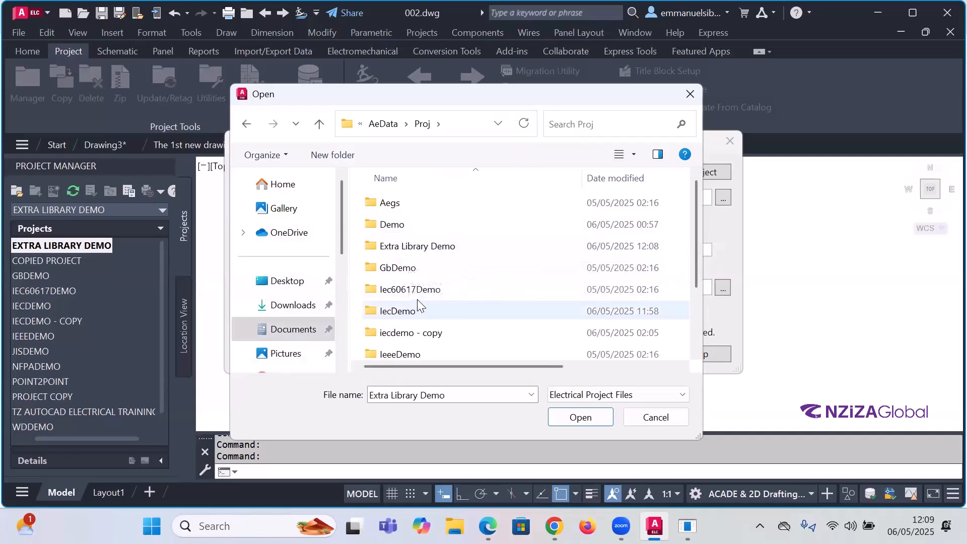
{"action": "scroll", "coordinate": [453, 287], "scroll_direction": "down", "scroll_amount": 1}
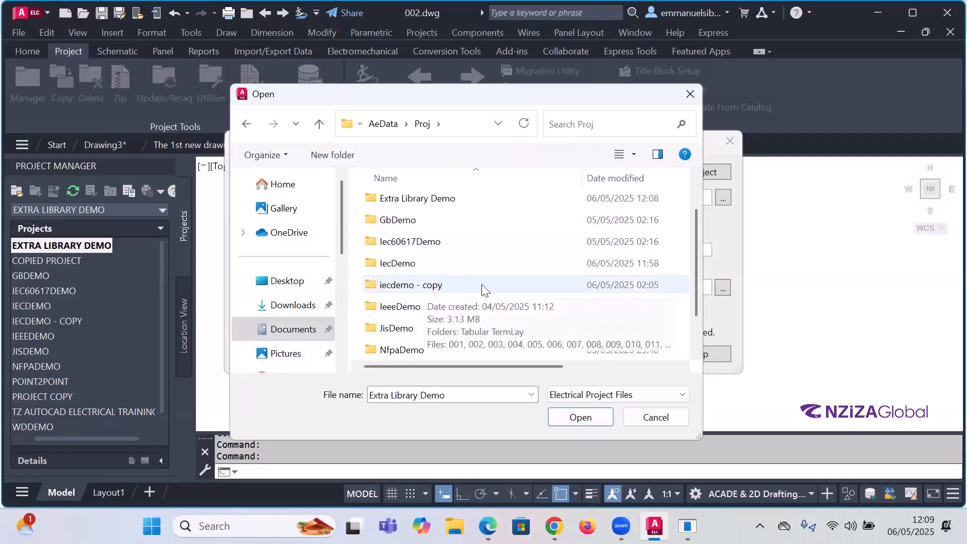
{"action": "scroll", "coordinate": [487, 322], "scroll_direction": "down", "scroll_amount": 1}
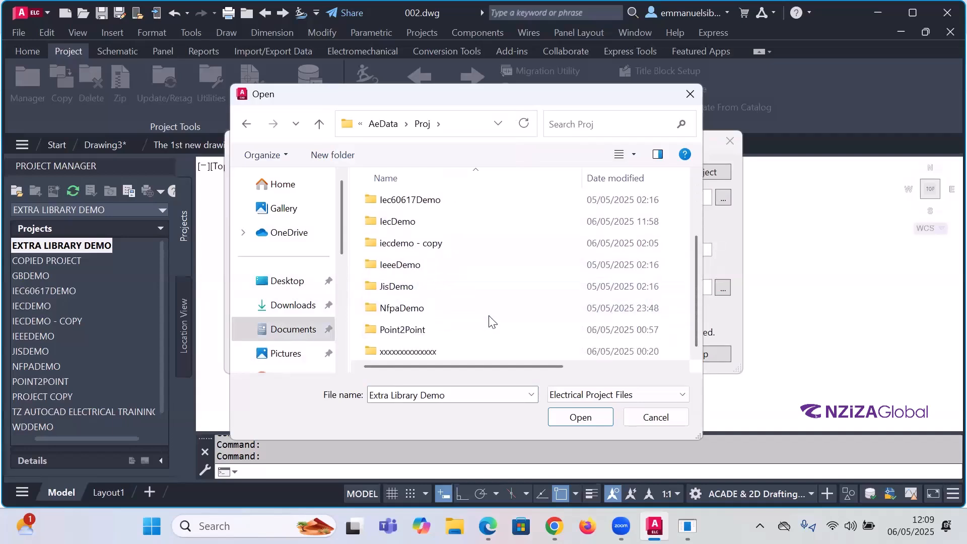
{"action": "scroll", "coordinate": [493, 321], "scroll_direction": "up", "scroll_amount": 1}
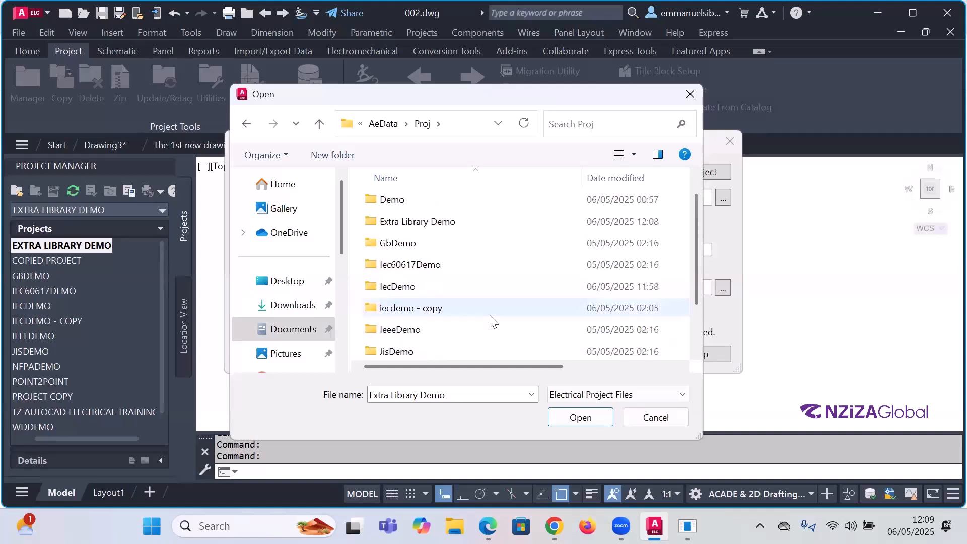
{"action": "double_click", "coordinate": [416, 290]}
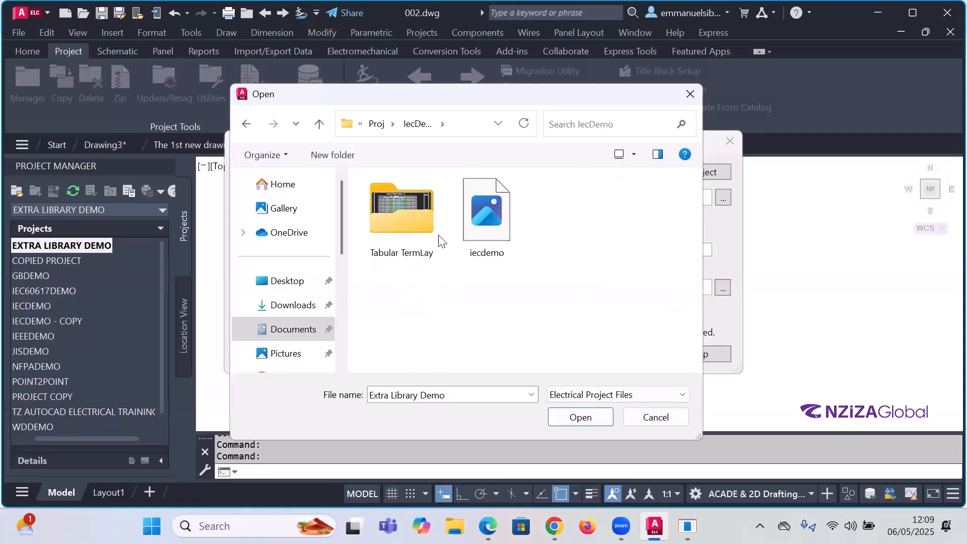
{"action": "left_click", "coordinate": [499, 252]}
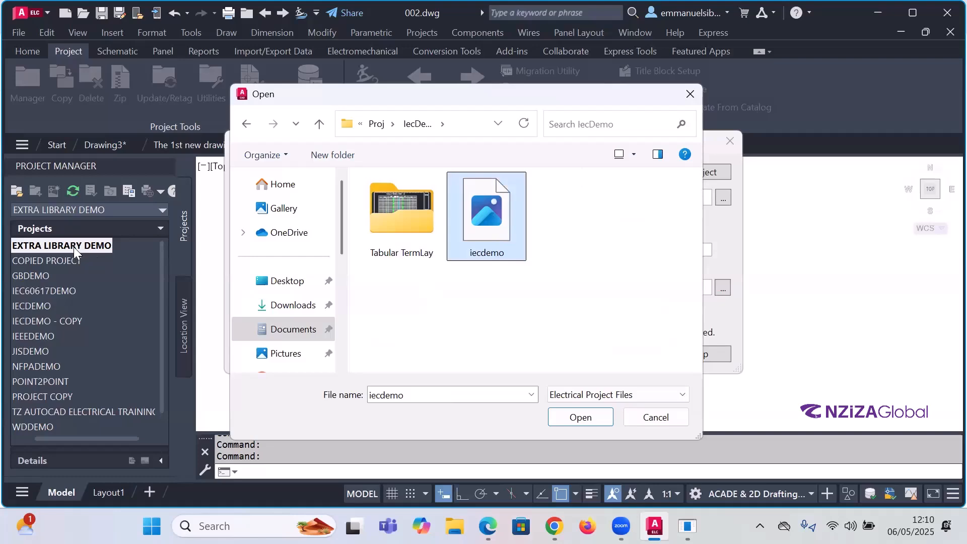
{"action": "left_click", "coordinate": [580, 417]}
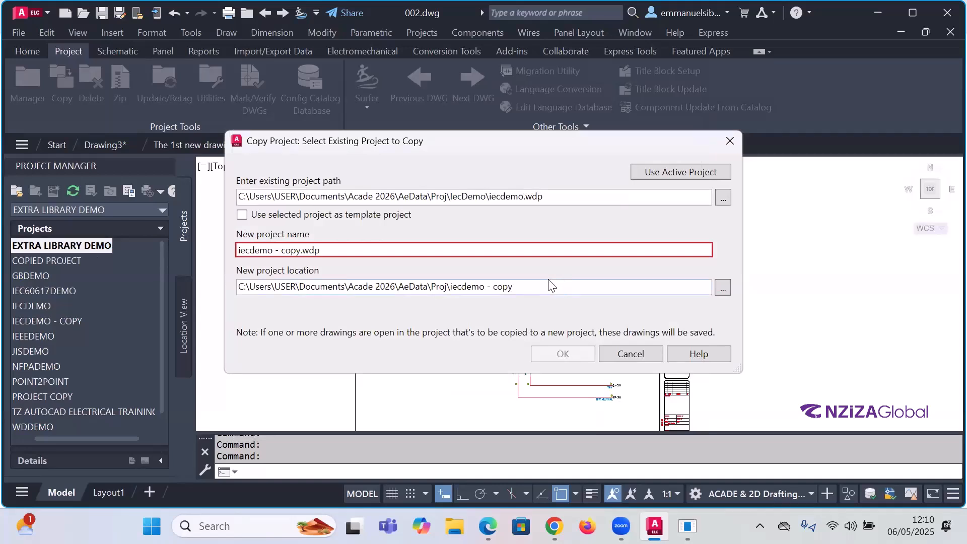
{"action": "left_click", "coordinate": [493, 290]}
{"action": "left_click", "coordinate": [243, 216]}
{"action": "mouse_move", "coordinate": [349, 251]}
{"action": "left_click", "coordinate": [650, 354]}
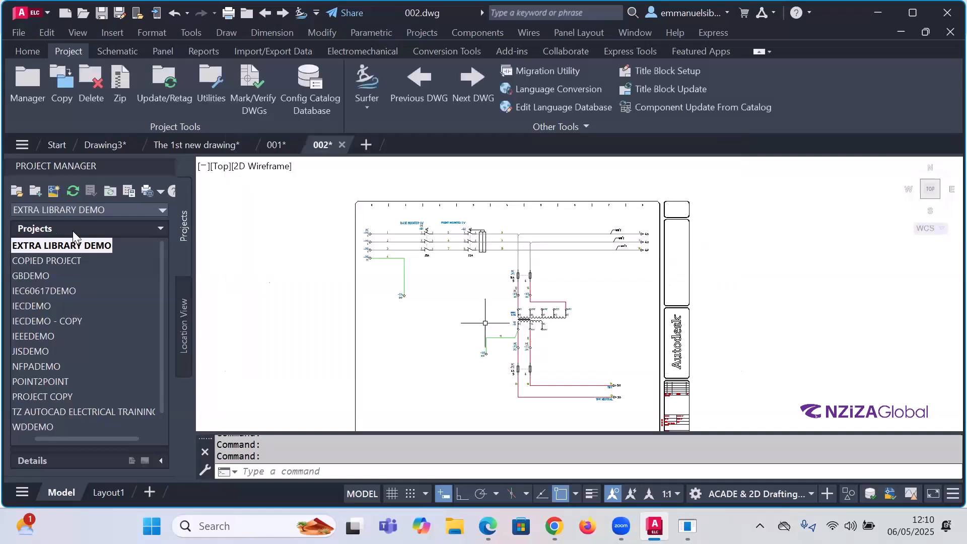
{"action": "right_click", "coordinate": [51, 247]}
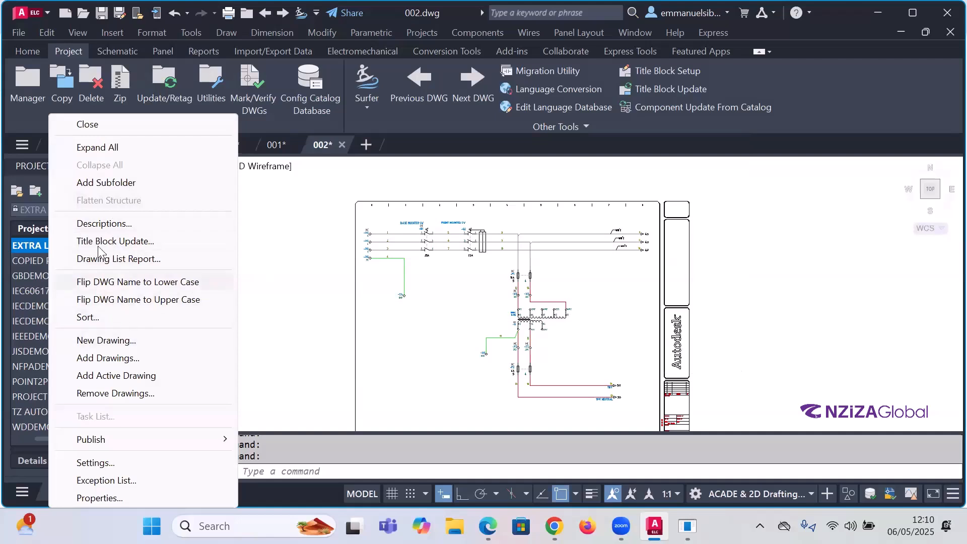
{"action": "left_click", "coordinate": [289, 235]}
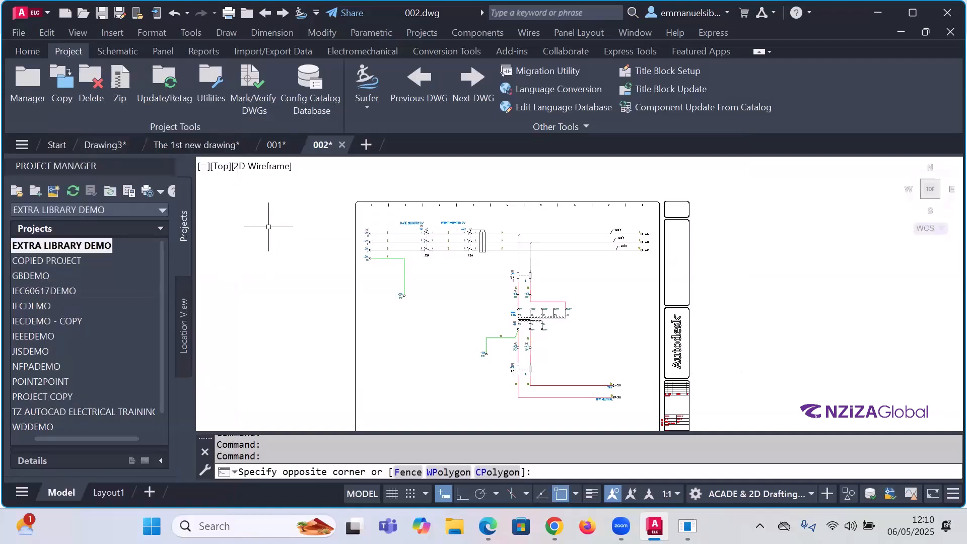
{"action": "left_click", "coordinate": [268, 226]}
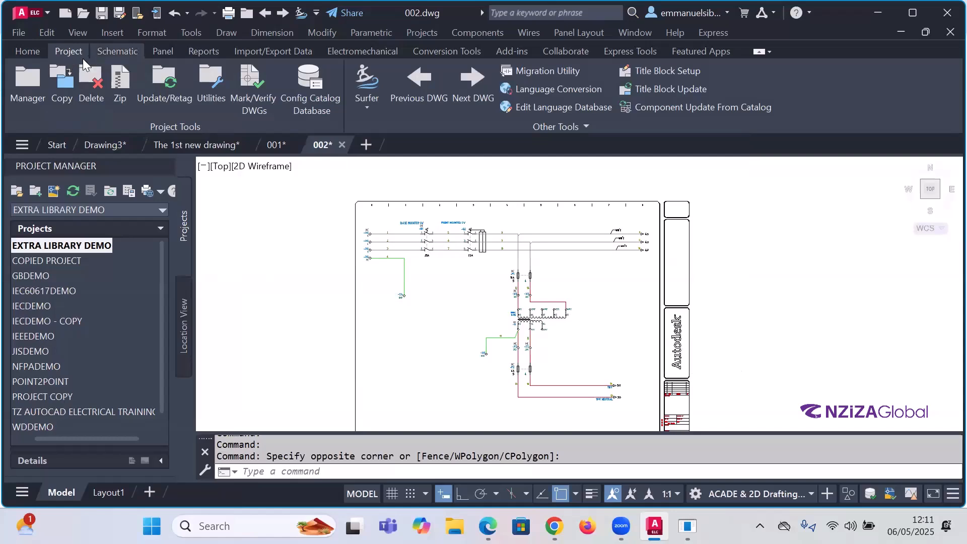
Step: Start a project copy with wddemo.wdp from the Acade 2026\AeData\Proj\Demo folder in Documents as the existing project
{"action": "left_click", "coordinate": [60, 76]}
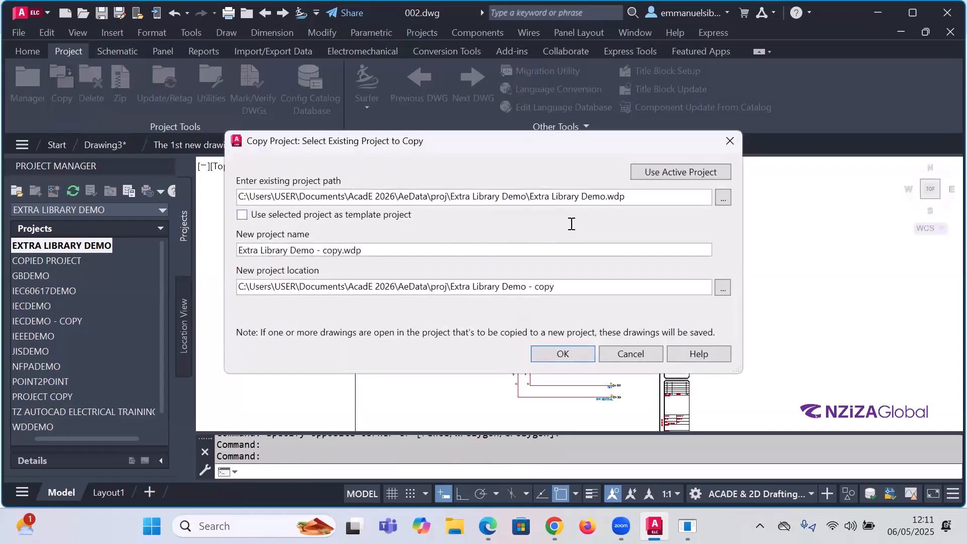
{"action": "left_click", "coordinate": [722, 197]}
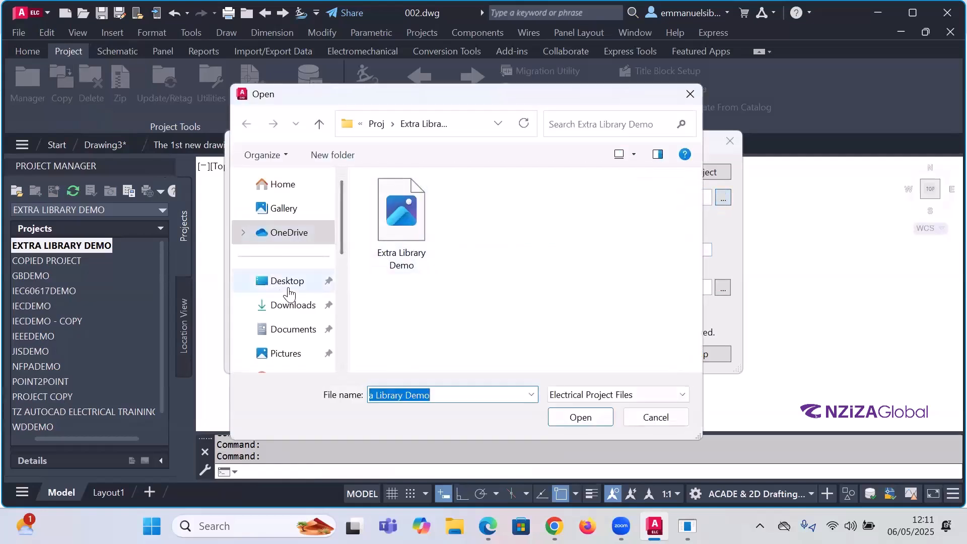
{"action": "scroll", "coordinate": [292, 286], "scroll_direction": "down", "scroll_amount": 2}
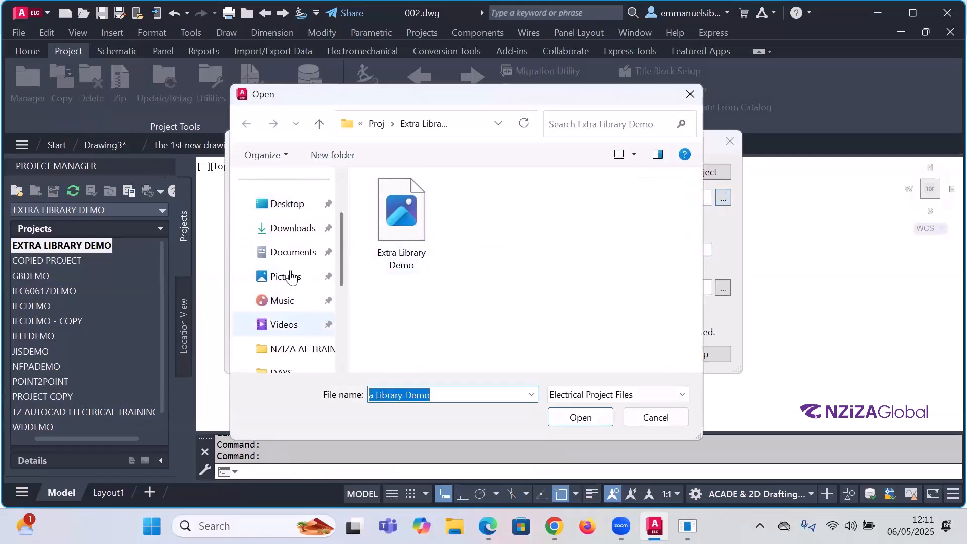
{"action": "left_click", "coordinate": [288, 262]}
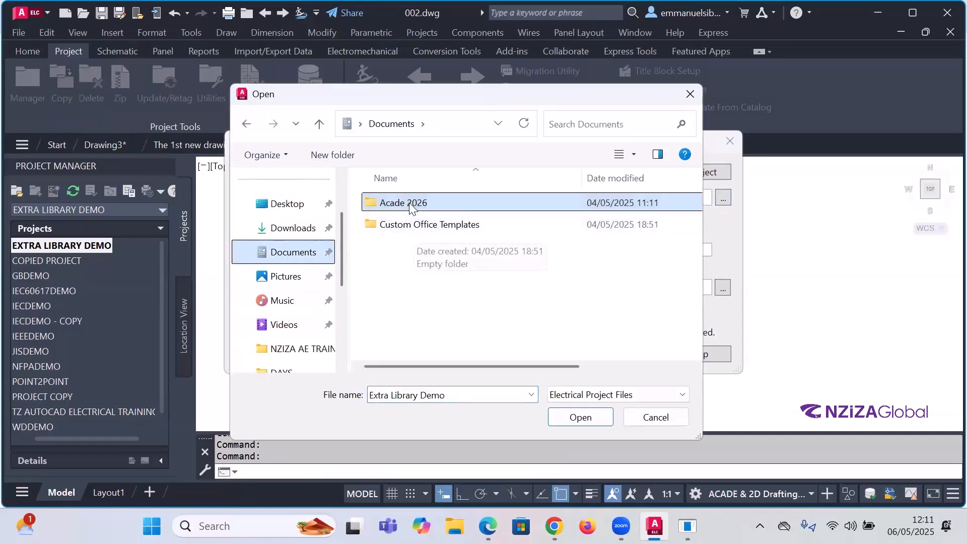
{"action": "double_click", "coordinate": [390, 203]}
{"action": "double_click", "coordinate": [390, 202]}
{"action": "double_click", "coordinate": [388, 224]}
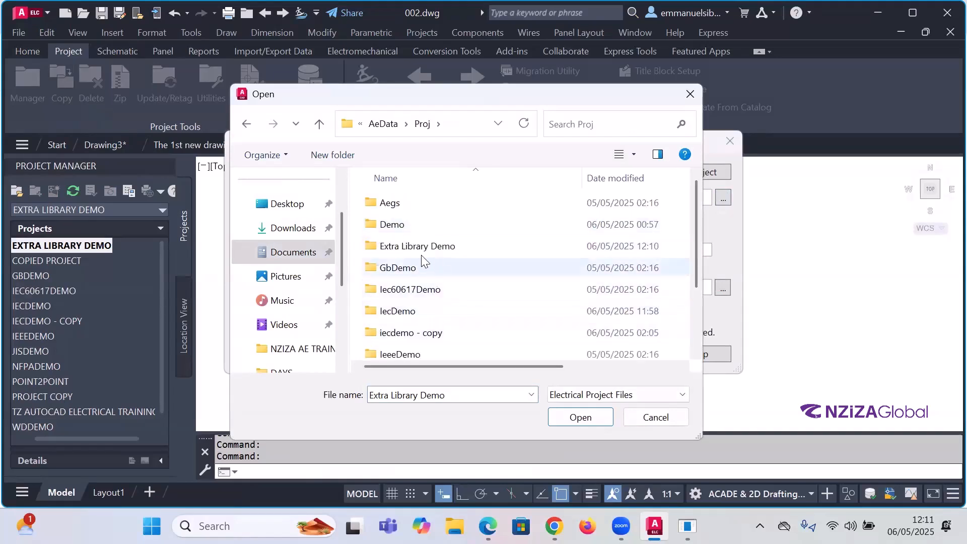
{"action": "left_click", "coordinate": [398, 226]}
{"action": "double_click", "coordinate": [398, 225]}
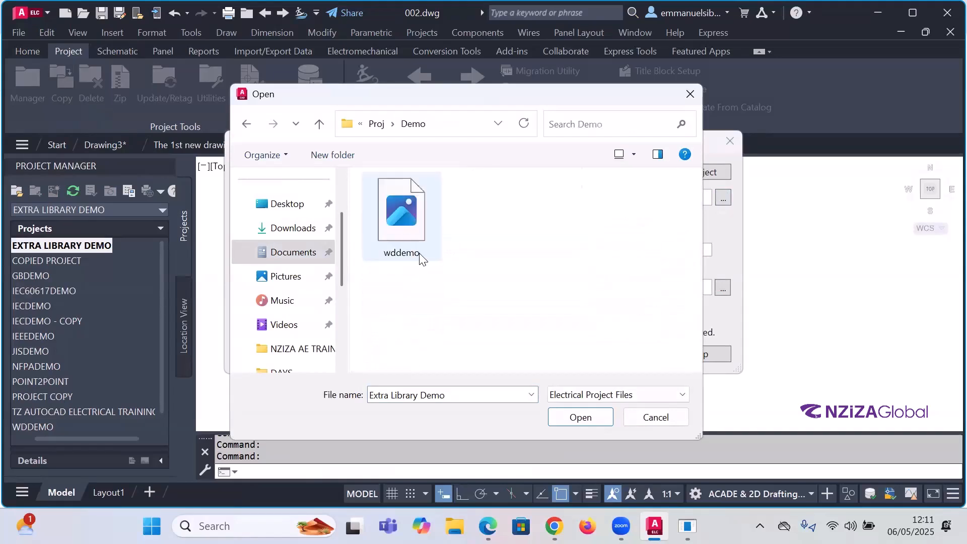
{"action": "left_click", "coordinate": [410, 232]}
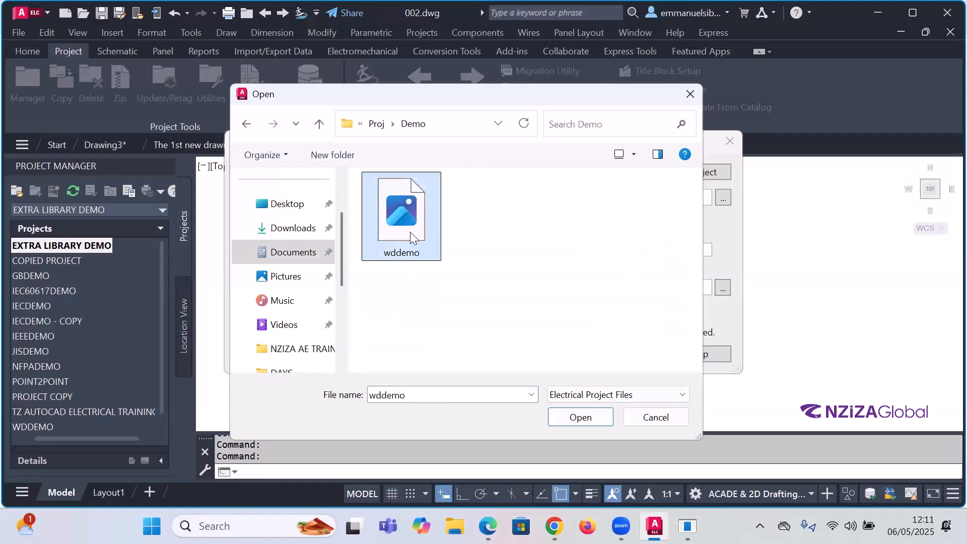
{"action": "left_click", "coordinate": [602, 417]}
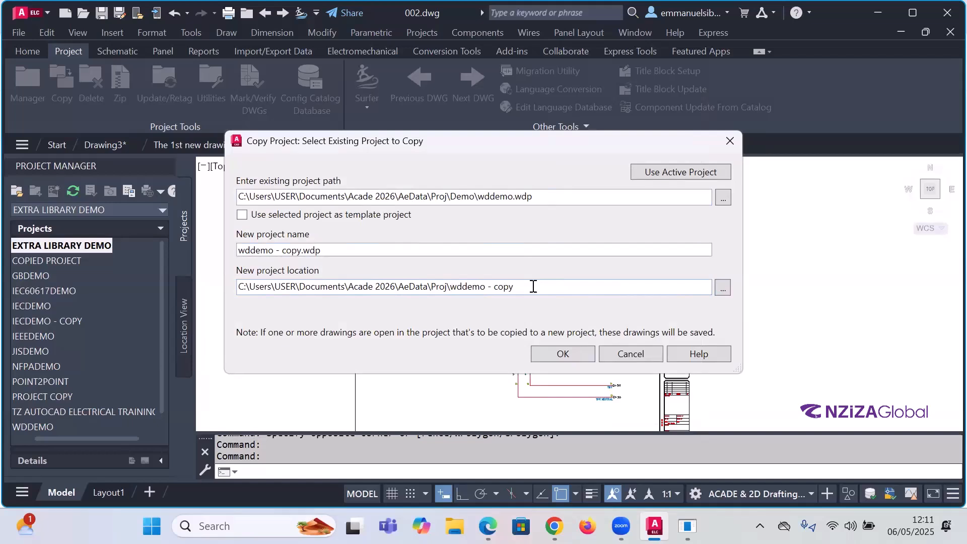
Step: Create a folder named Copied project inside the Desktop folder NZIZA AE TRAINING while choosing the new project location
{"action": "left_click", "coordinate": [722, 287]}
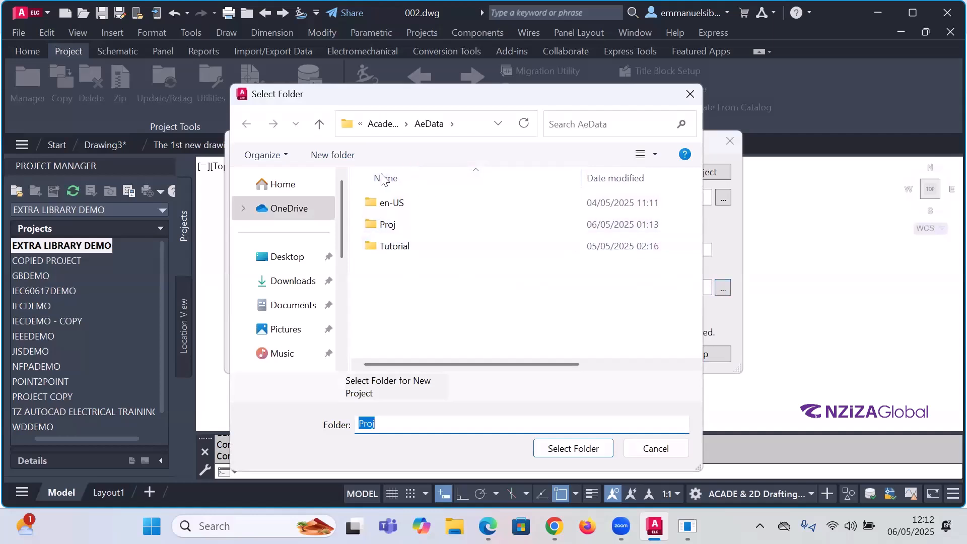
{"action": "left_click", "coordinate": [299, 263]}
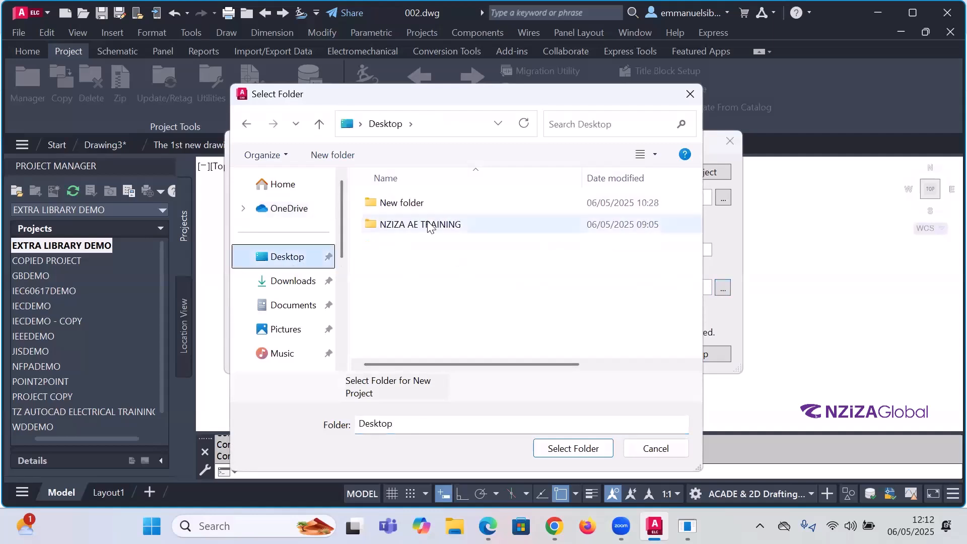
{"action": "double_click", "coordinate": [429, 228]}
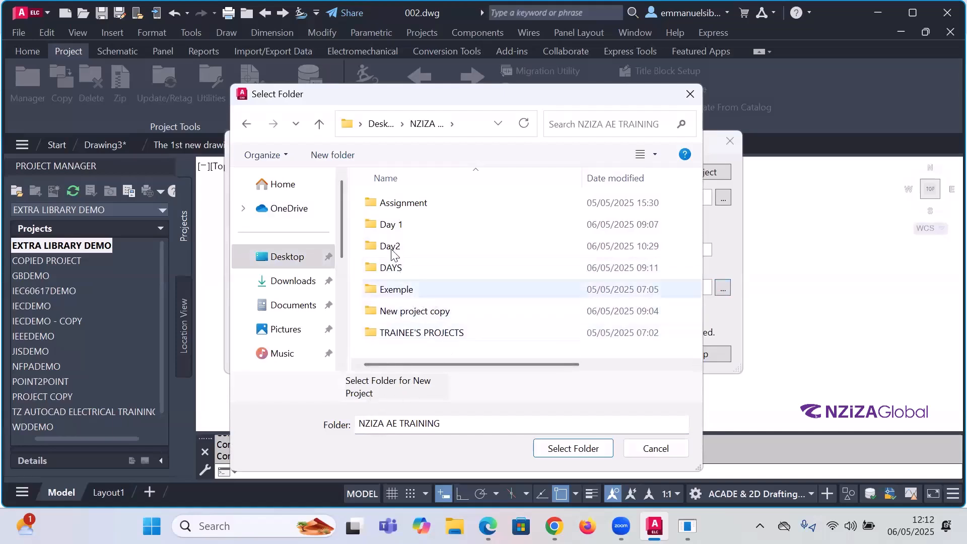
{"action": "left_click", "coordinate": [330, 157]}
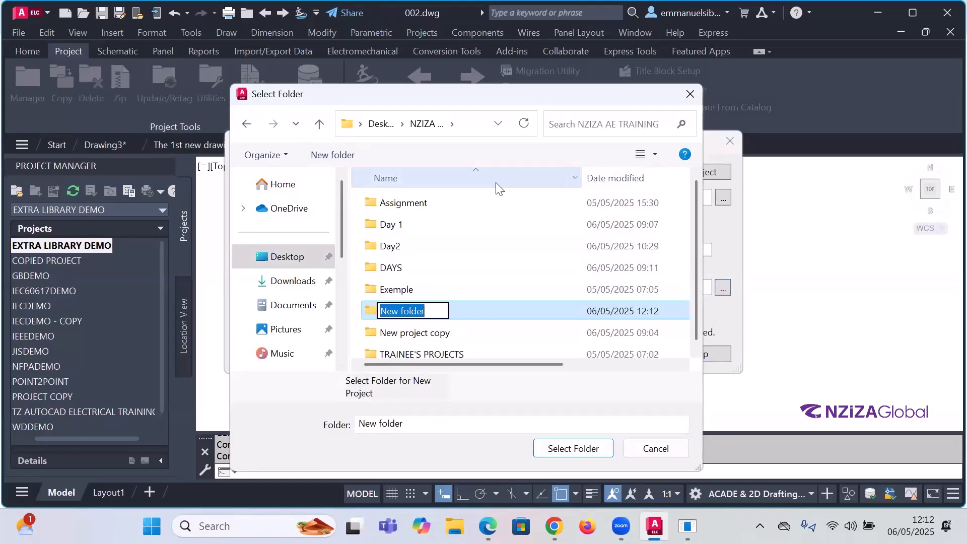
{"action": "type", "text": "C"}
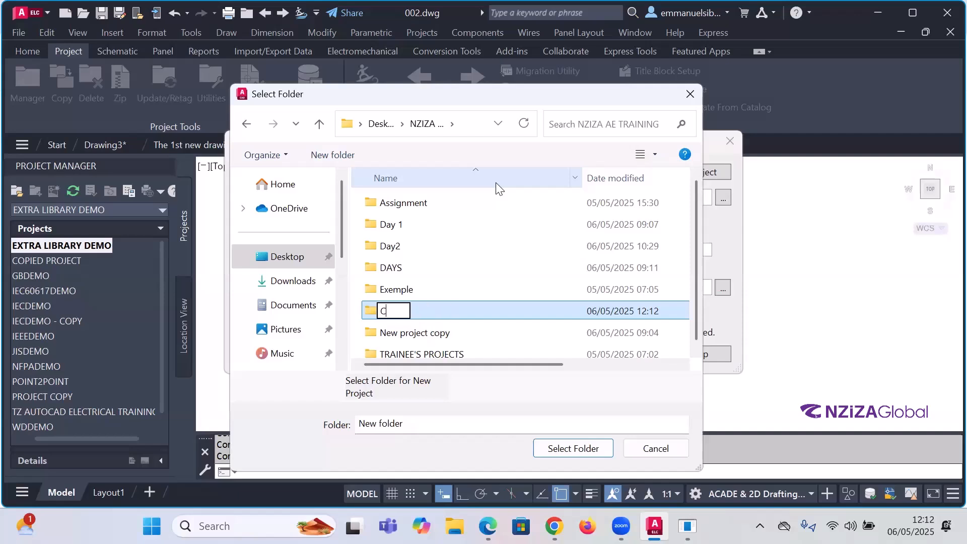
{"action": "type", "text": "opied"}
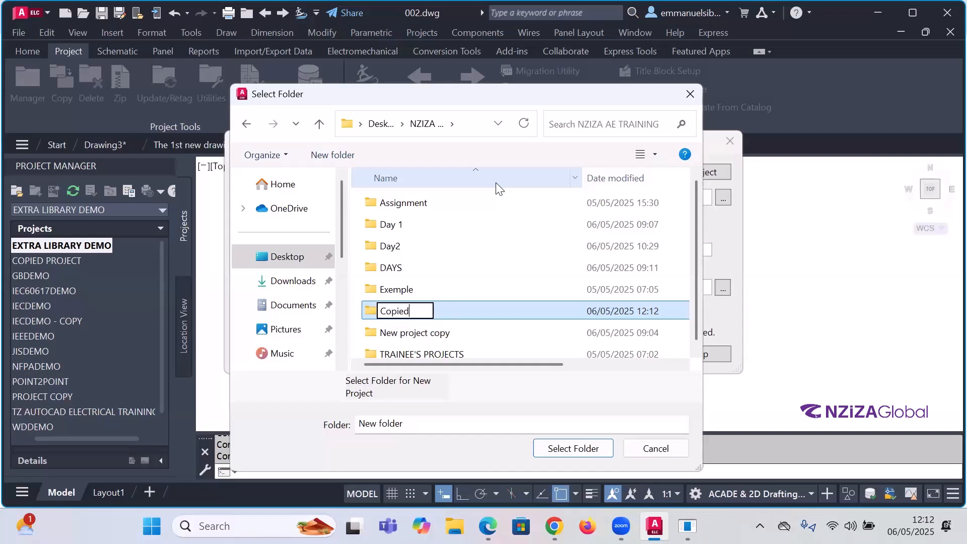
{"action": "type", "text": " project"}
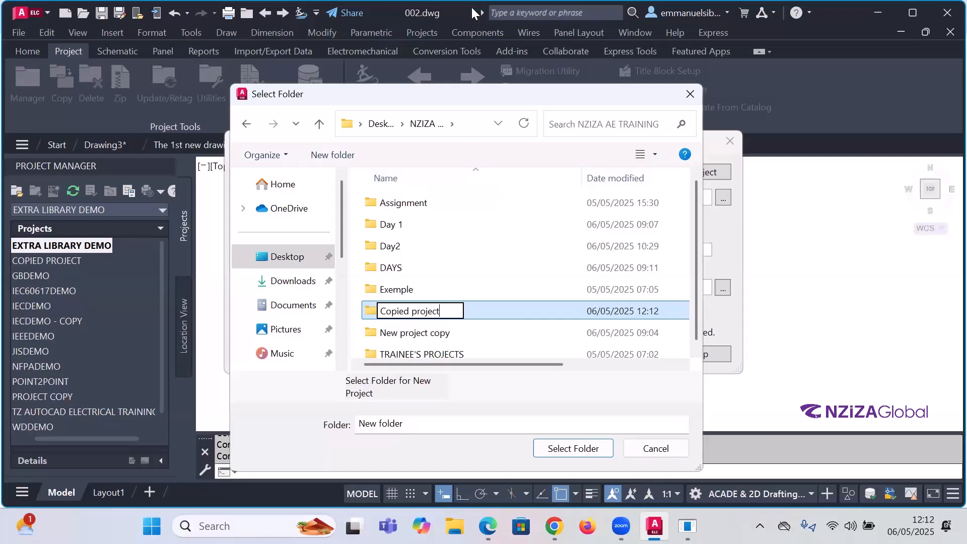
Step: Use the Copied project folder as the new project's location and accept the copy settings
{"action": "left_click", "coordinate": [438, 297]}
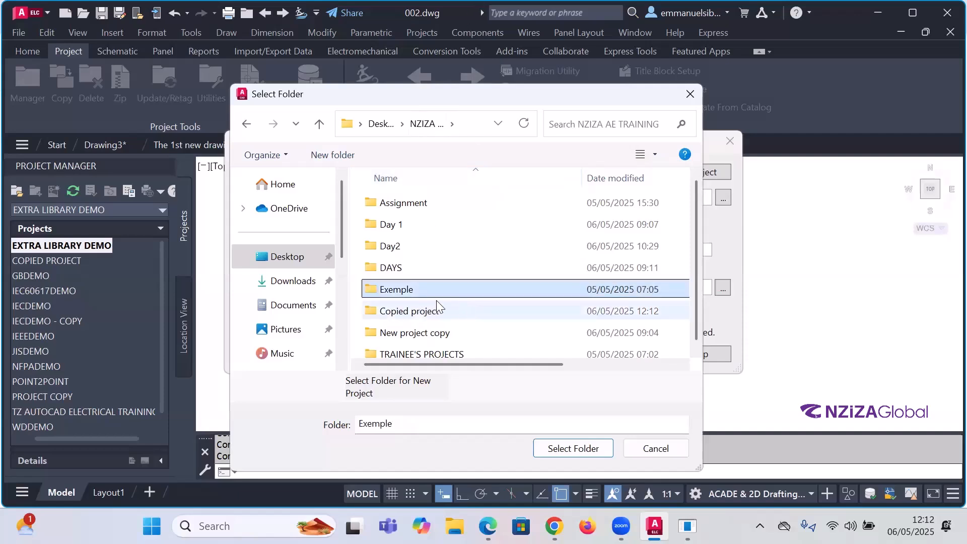
{"action": "left_click", "coordinate": [436, 312]}
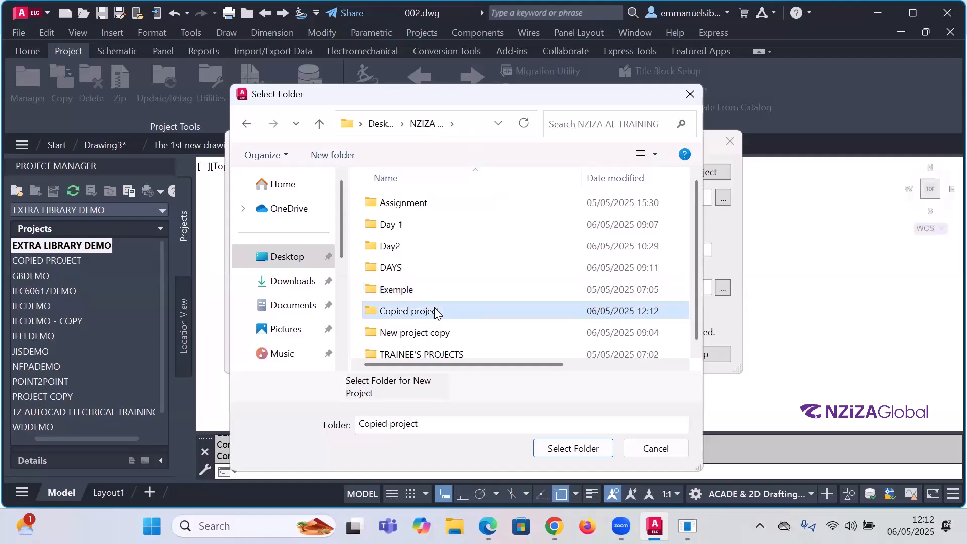
{"action": "left_click", "coordinate": [608, 438]}
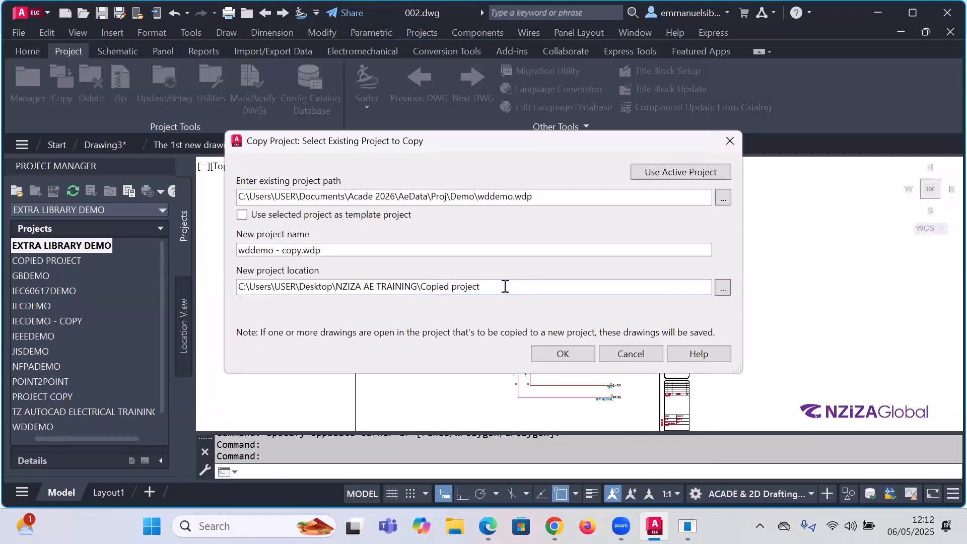
{"action": "left_click", "coordinate": [570, 352]}
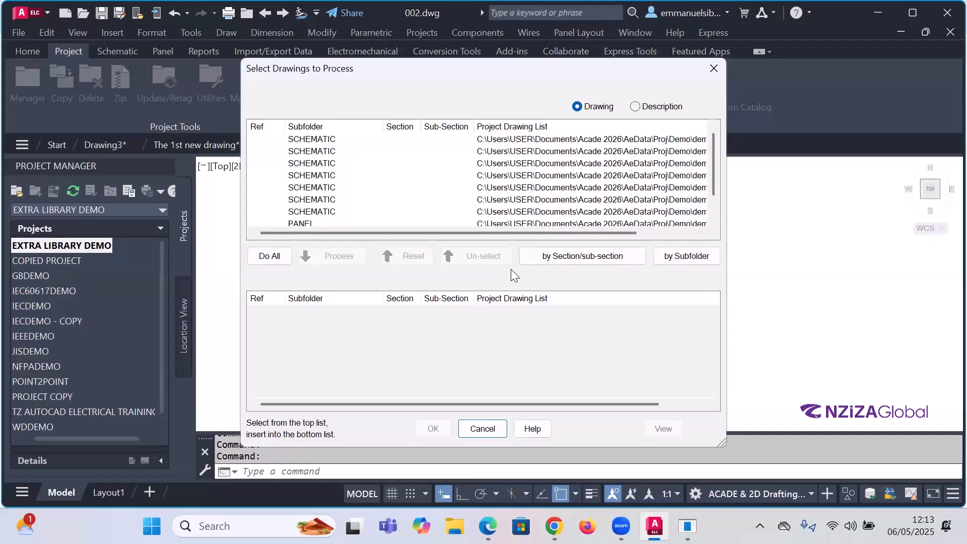
Step: Look at the options for selecting drawings by subfolder and by section/sub-section, leaving both without a selection
{"action": "left_click", "coordinate": [680, 259]}
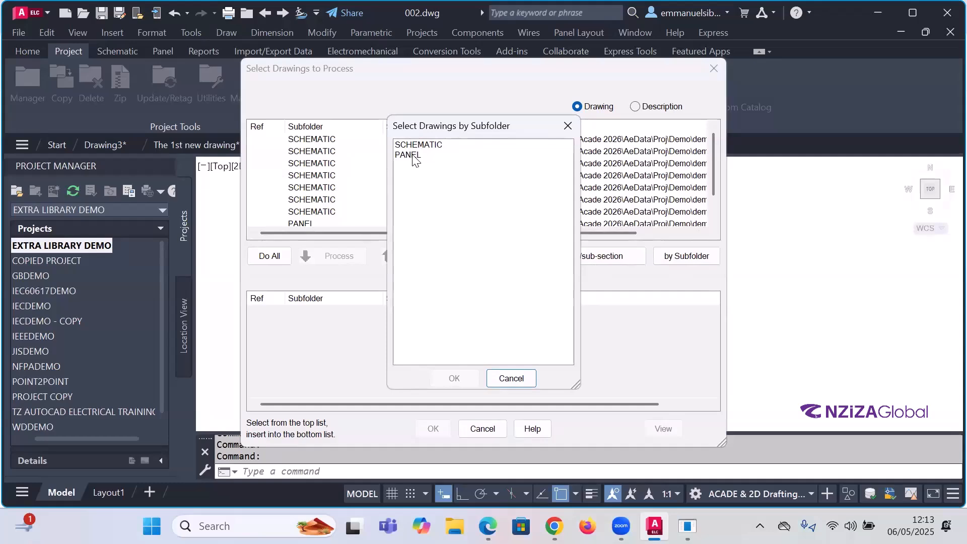
{"action": "left_click", "coordinate": [518, 383]}
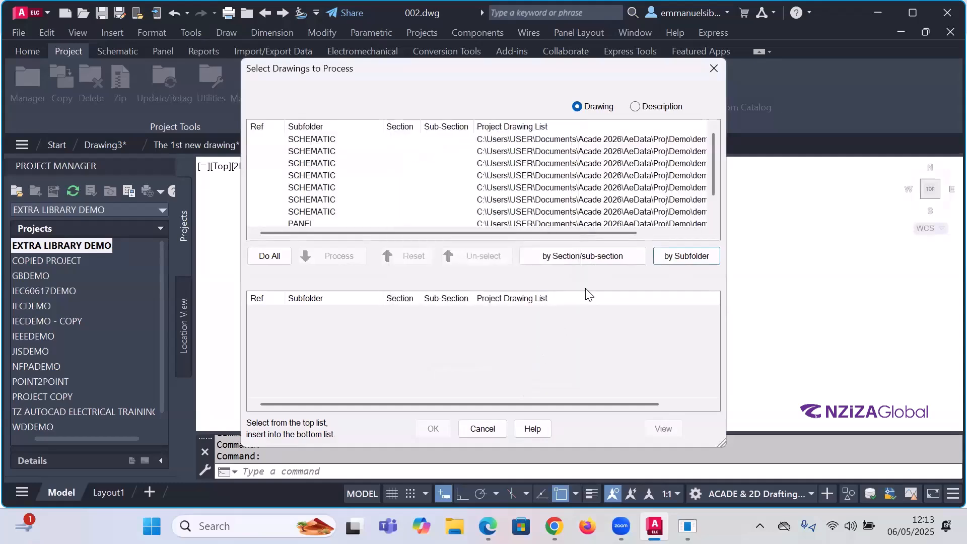
{"action": "left_click", "coordinate": [611, 260]}
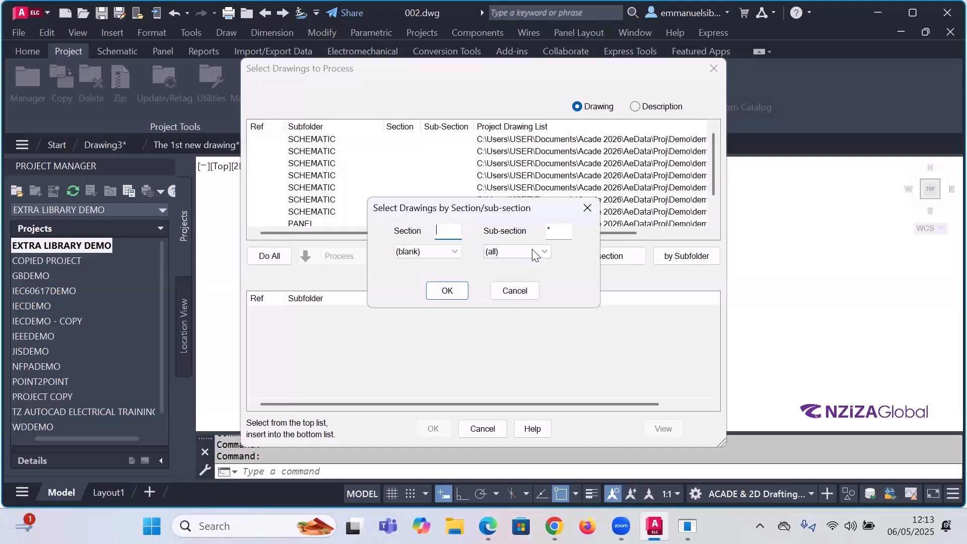
{"action": "left_click", "coordinate": [587, 209]}
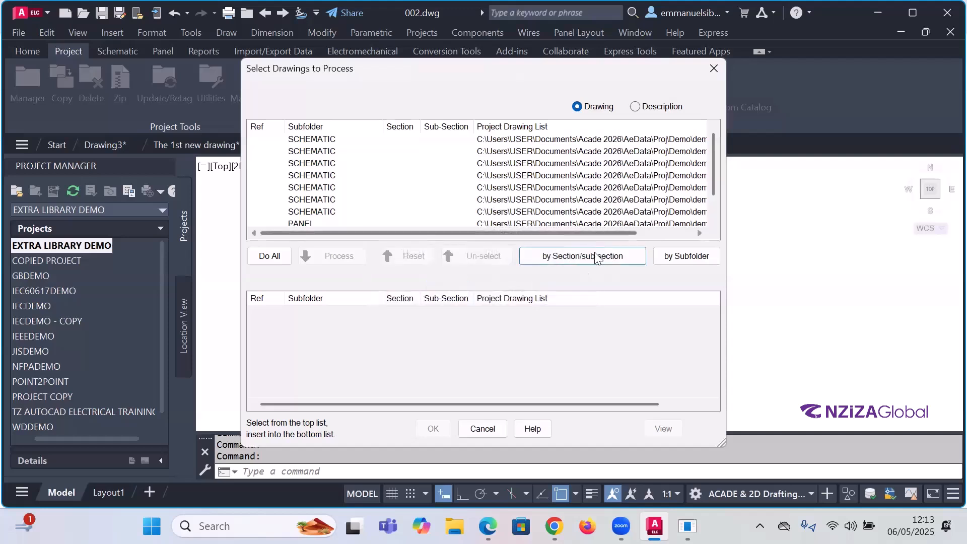
Step: Include all wddemo drawings in the copy and accept the Copied project base path with the preselected project-related files
{"action": "left_click", "coordinate": [513, 145]}
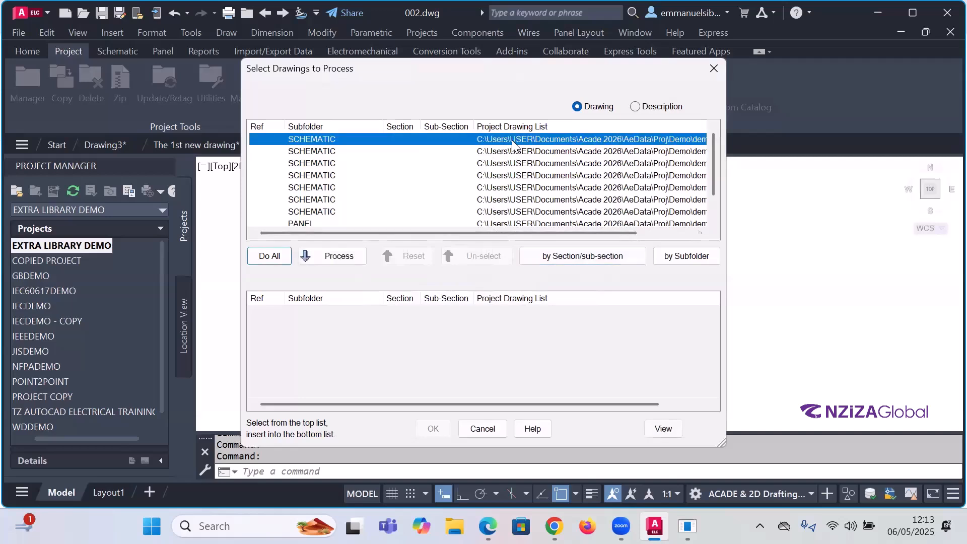
{"action": "left_click", "coordinate": [511, 164]}
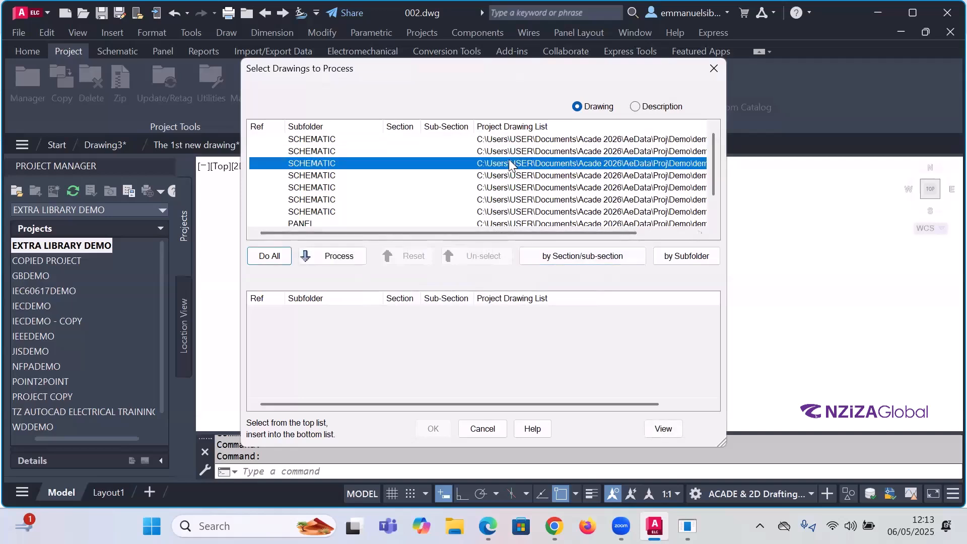
{"action": "left_click", "coordinate": [341, 257]}
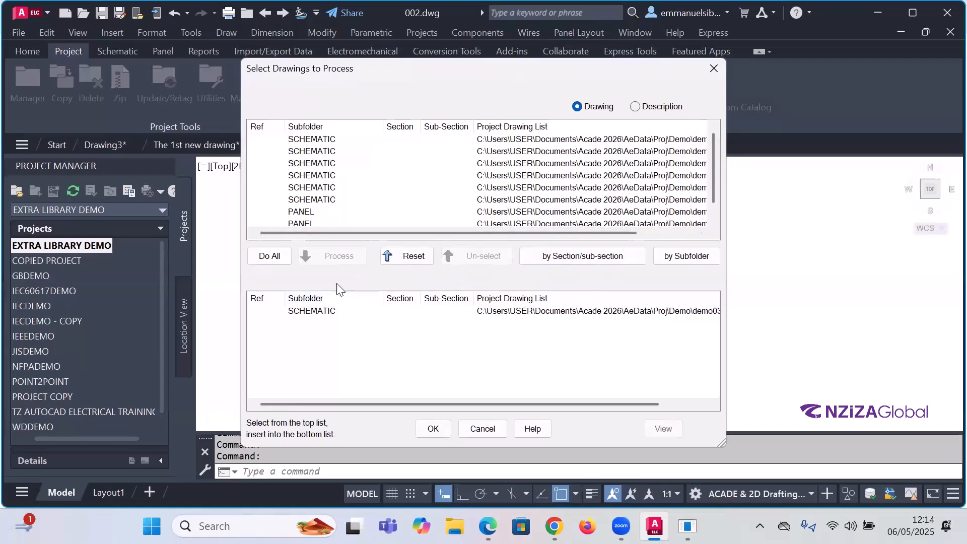
{"action": "left_click", "coordinate": [268, 257]}
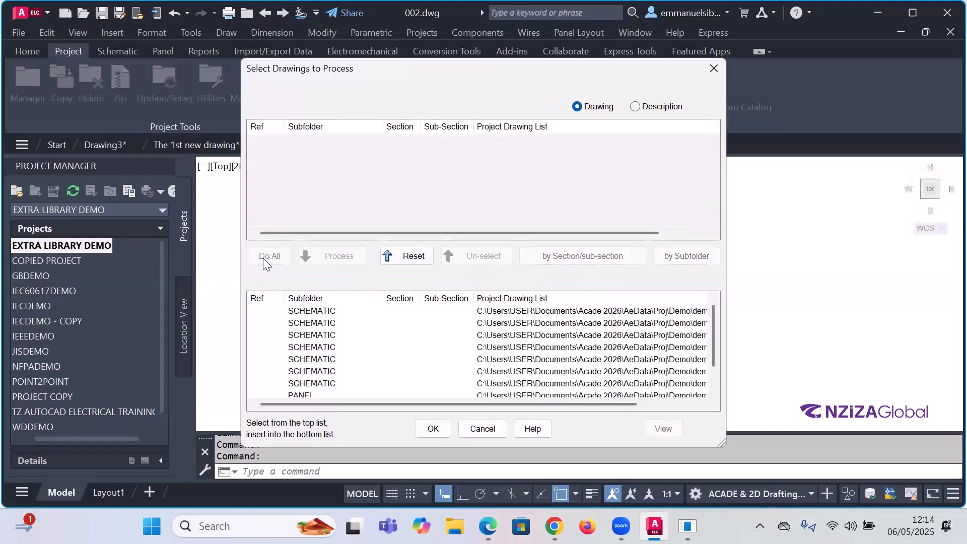
{"action": "left_click", "coordinate": [435, 430]}
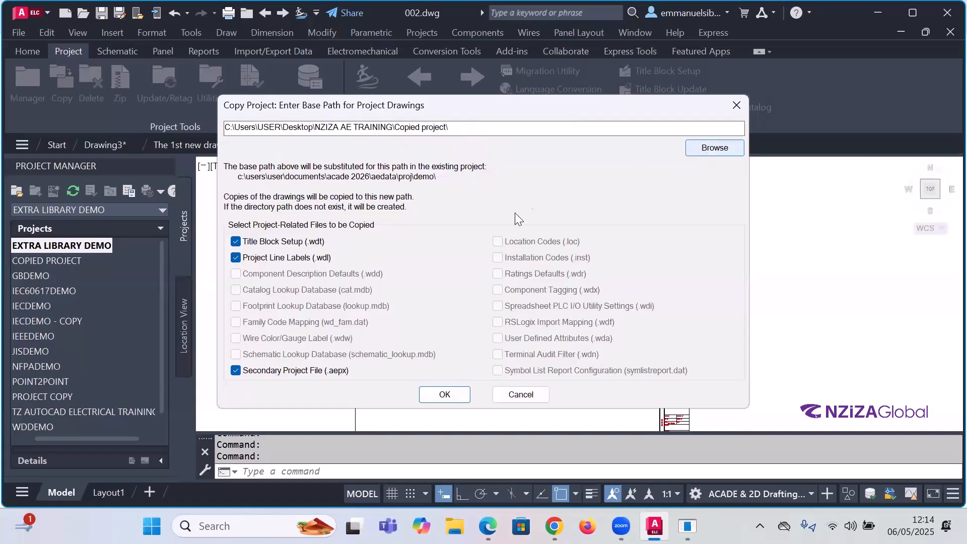
{"action": "left_click", "coordinate": [436, 398]}
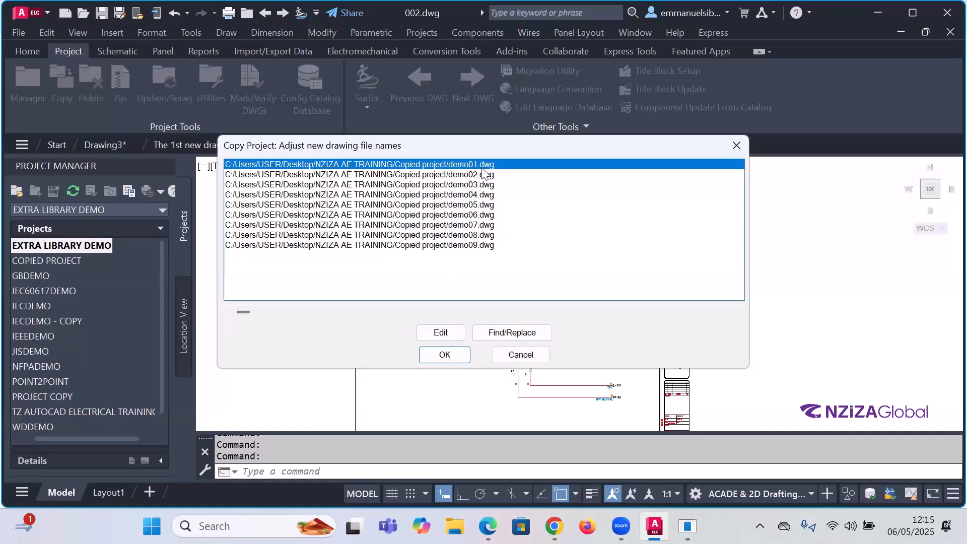
Step: Replace demo0 with Copied drawing in all new drawing file names and complete the project copy
{"action": "left_click", "coordinate": [513, 334]}
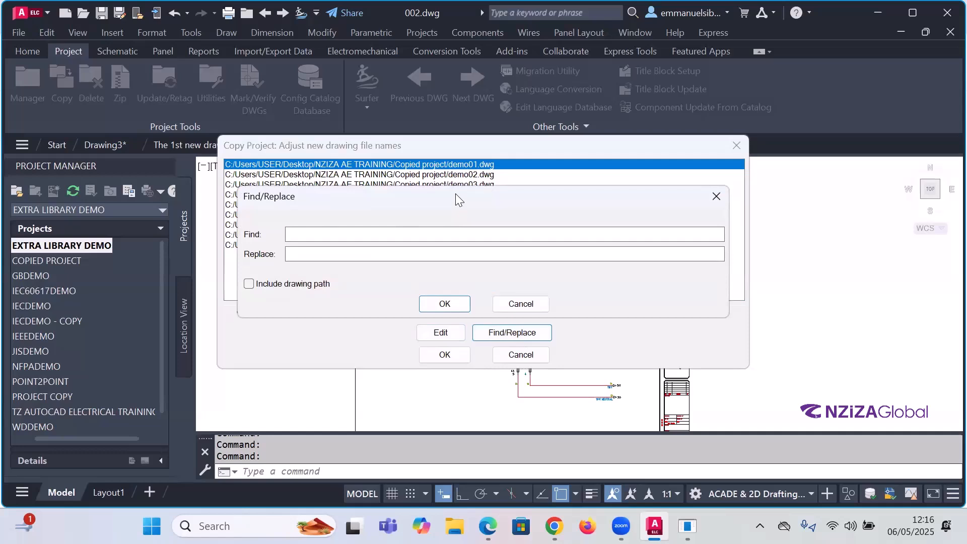
{"action": "left_click_drag", "start_coordinate": [458, 200], "coordinate": [772, 154]}
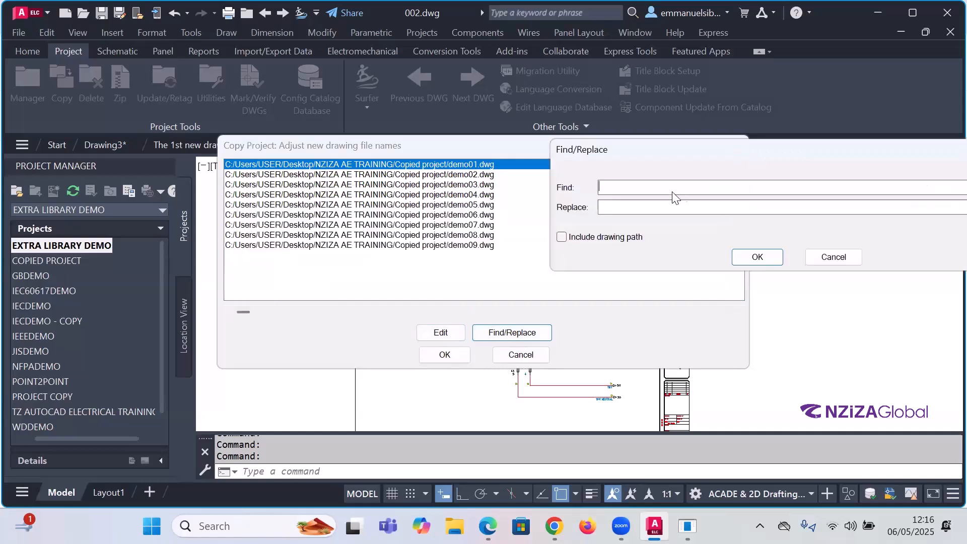
{"action": "left_click", "coordinate": [640, 192]}
{"action": "type", "text": "demo"}
{"action": "type", "text": "0"}
{"action": "type", "text": "C"}
{"action": "type", "text": "opied"}
{"action": "type", "text": " dr"}
{"action": "type", "text": "awing"}
{"action": "left_click", "coordinate": [758, 256]}
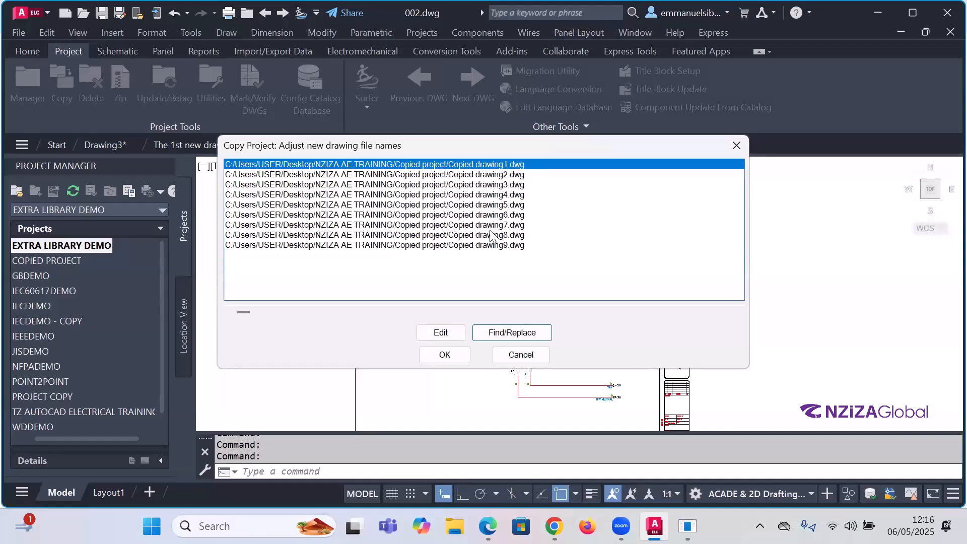
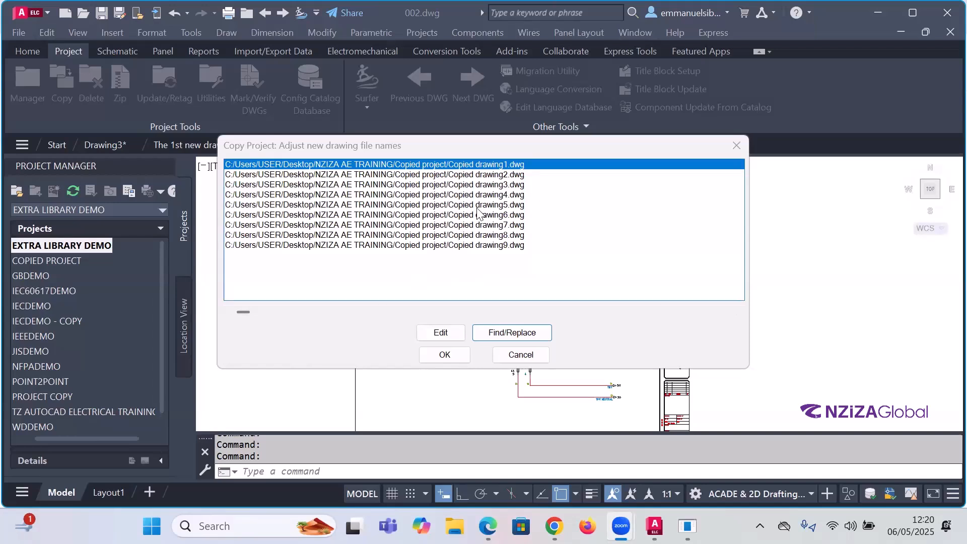
{"action": "left_click", "coordinate": [444, 355]}
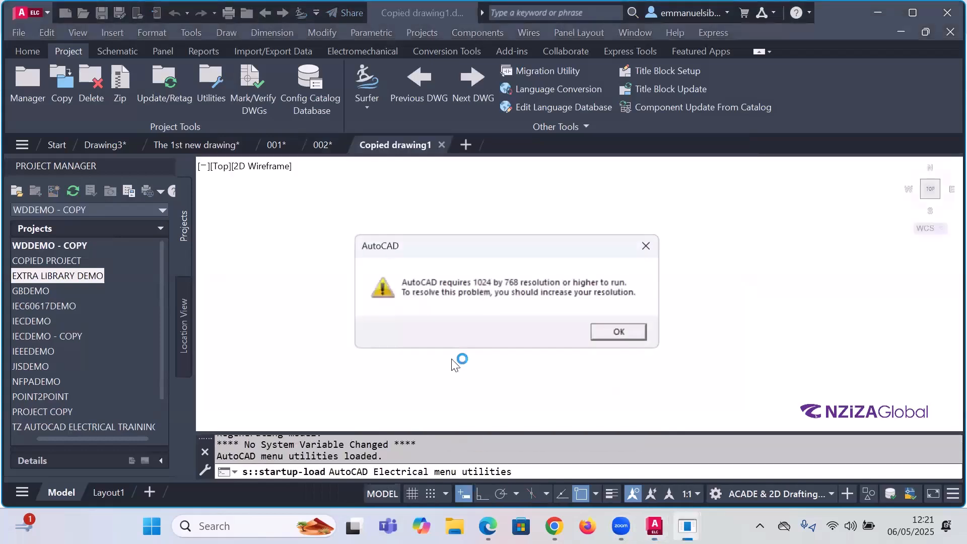
{"action": "left_click", "coordinate": [620, 332]}
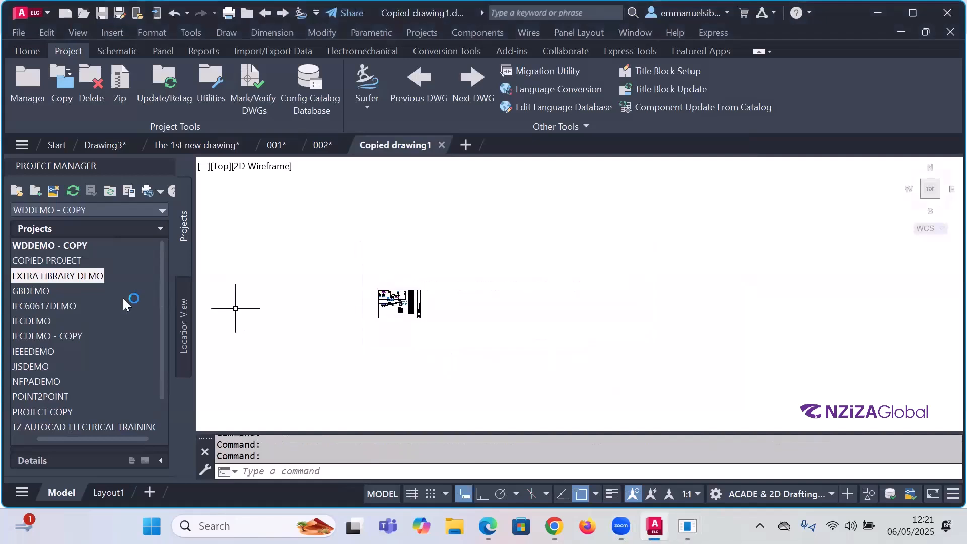
Step: Expand COPIED PROJECT with its SCHEMATIC and PANEL subfolders and examine the drawings they contain
{"action": "left_click", "coordinate": [44, 261]}
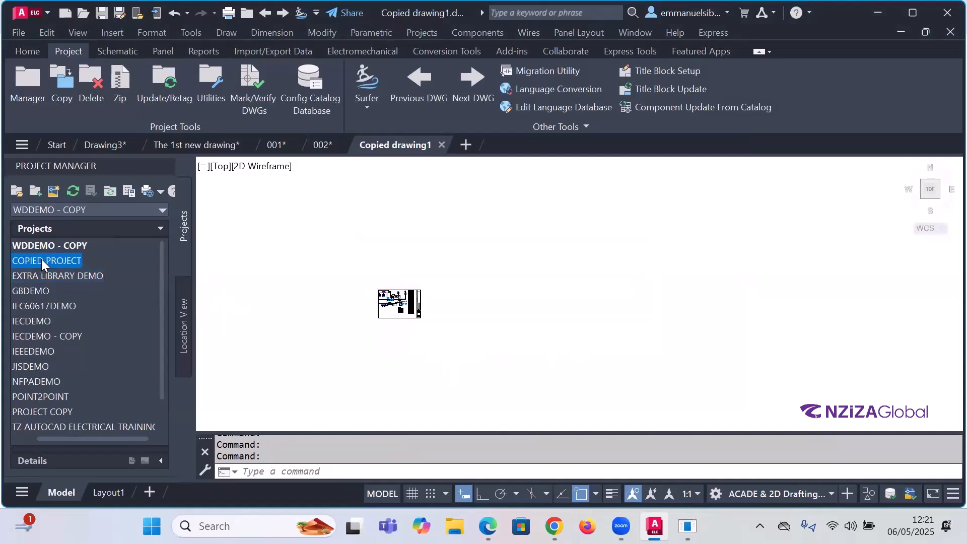
{"action": "double_click", "coordinate": [41, 261]}
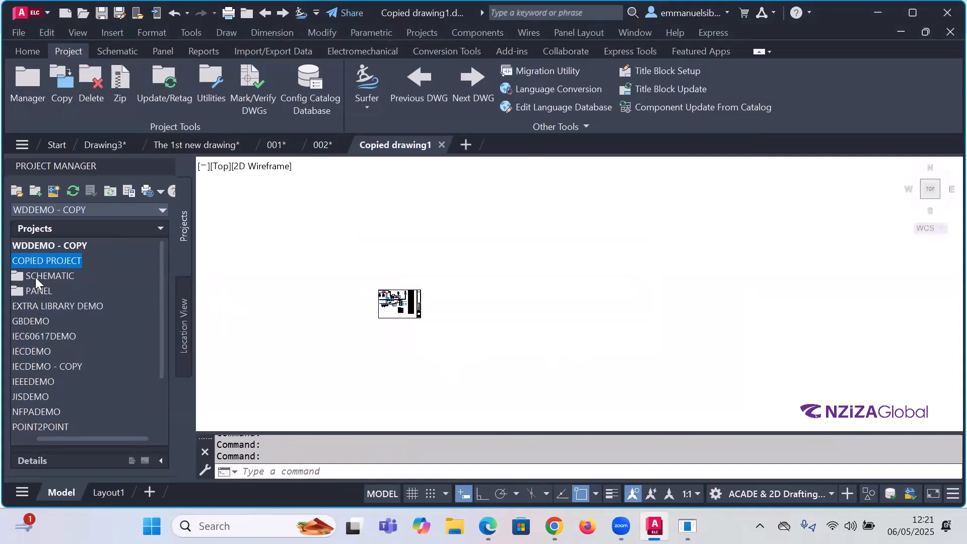
{"action": "double_click", "coordinate": [35, 276]}
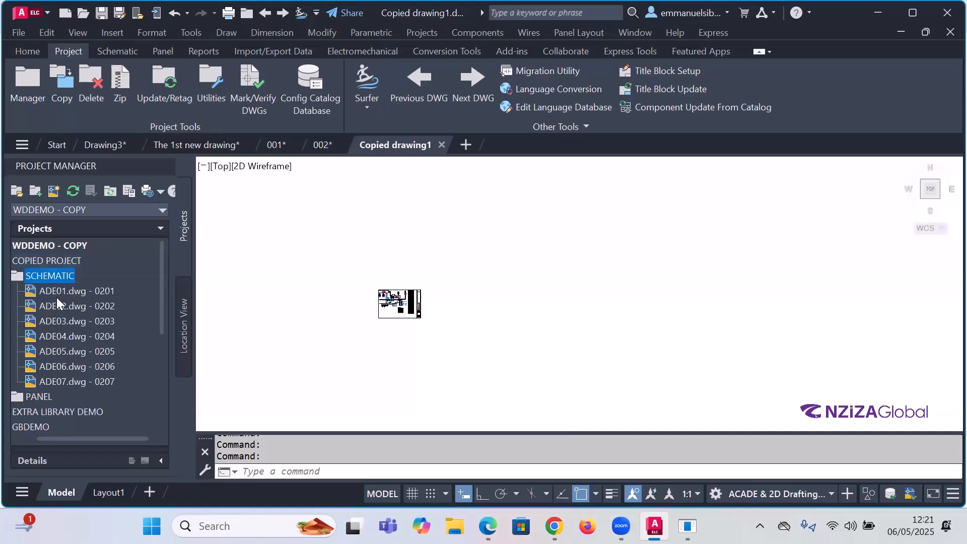
{"action": "scroll", "coordinate": [65, 325], "scroll_direction": "down", "scroll_amount": 1}
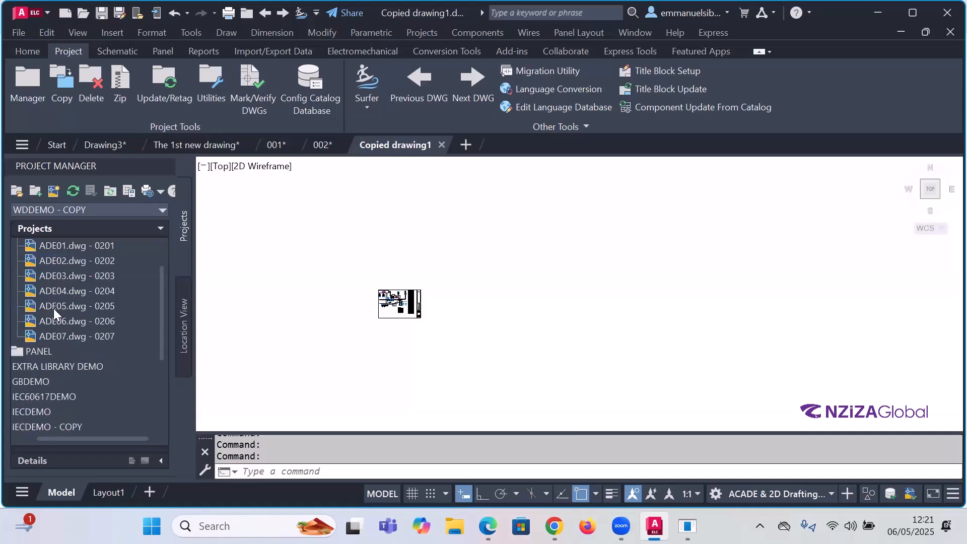
{"action": "double_click", "coordinate": [25, 346]}
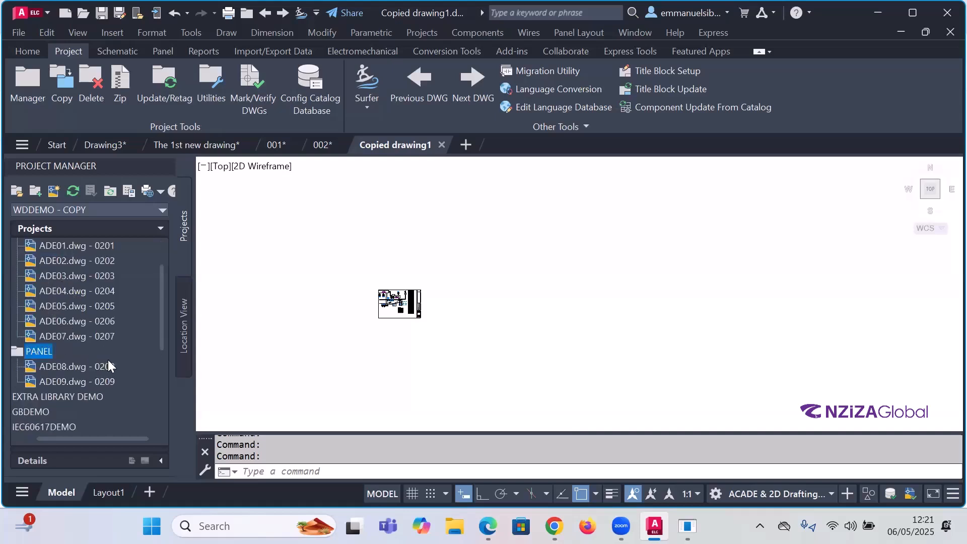
{"action": "scroll", "coordinate": [108, 360], "scroll_direction": "down", "scroll_amount": 1}
{"action": "scroll", "coordinate": [59, 331], "scroll_direction": "up", "scroll_amount": 2}
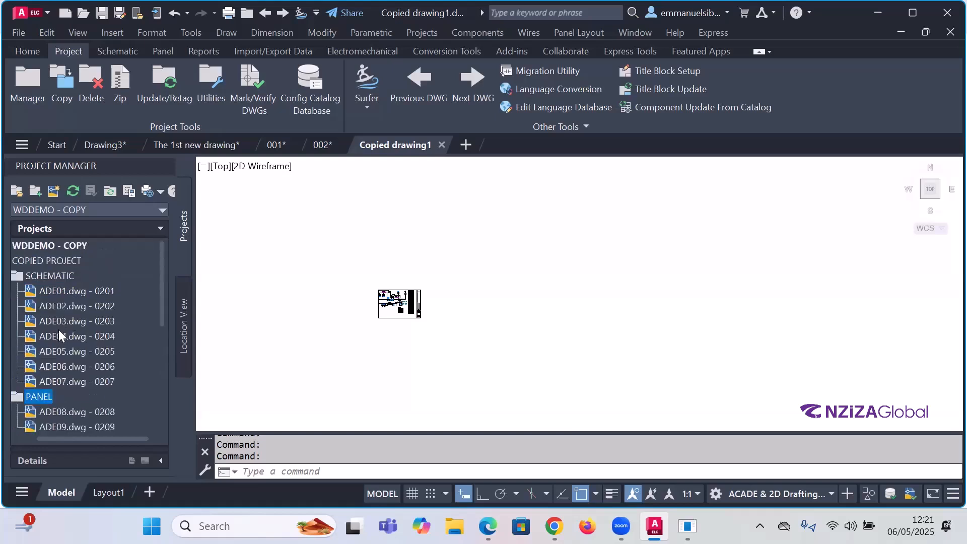
{"action": "scroll", "coordinate": [64, 329], "scroll_direction": "down", "scroll_amount": 2}
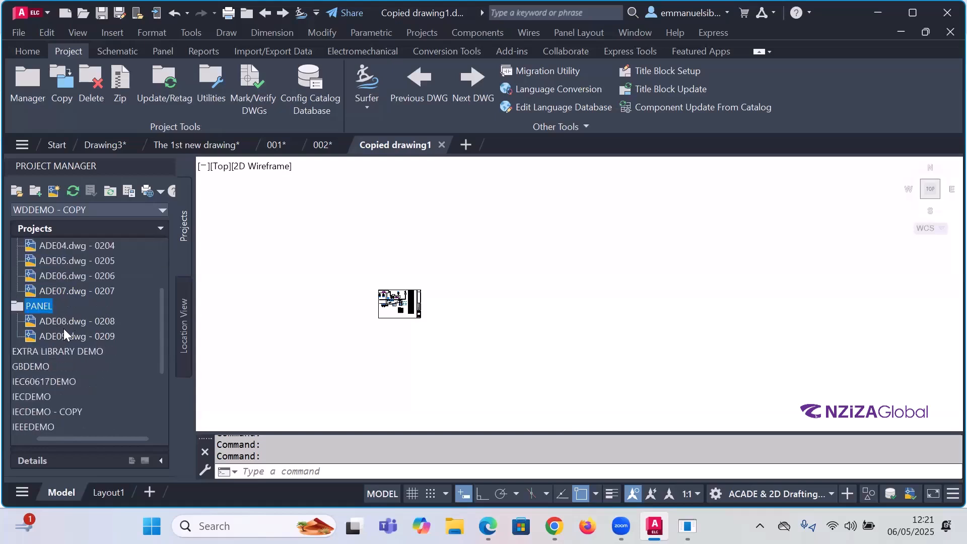
{"action": "scroll", "coordinate": [65, 327], "scroll_direction": "up", "scroll_amount": 2}
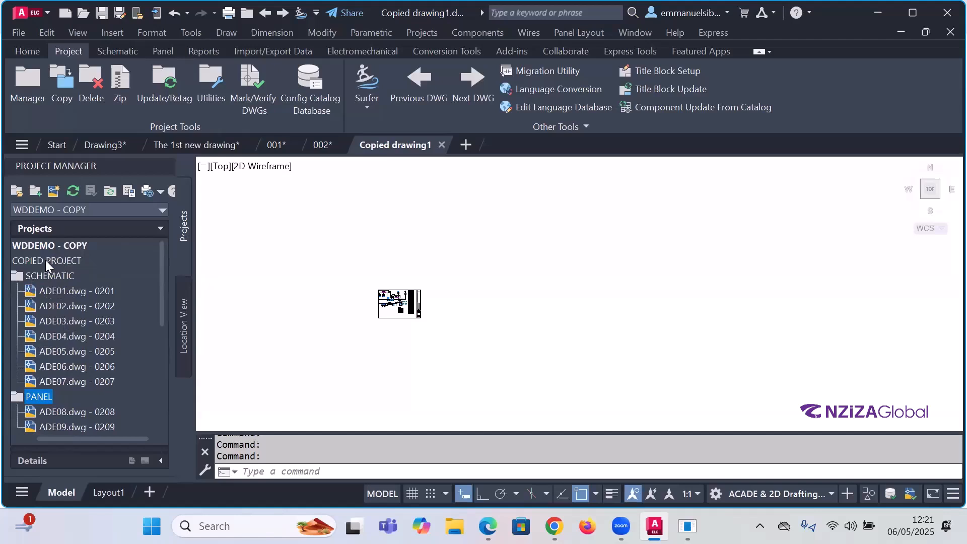
Step: Open the ADE04.dwg schematic drawing from the active WDDEMO - COPY project
{"action": "scroll", "coordinate": [55, 282], "scroll_direction": "down", "scroll_amount": 2}
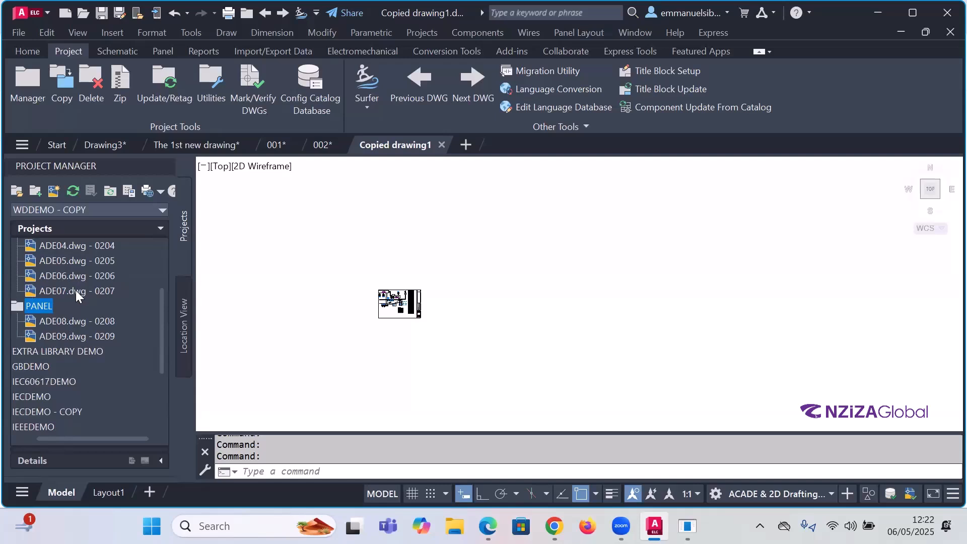
{"action": "double_click", "coordinate": [66, 248]}
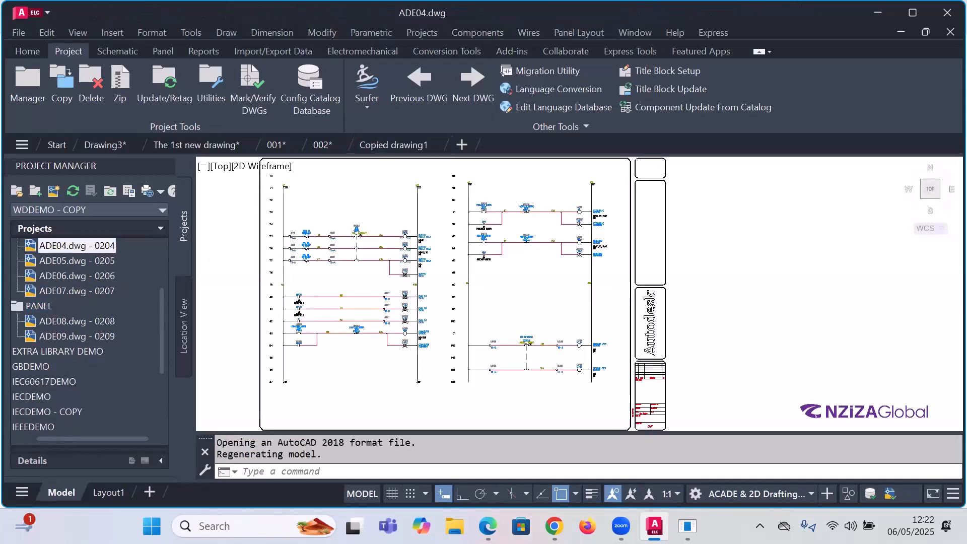
{"action": "scroll", "coordinate": [442, 282], "scroll_direction": "down", "scroll_amount": 4}
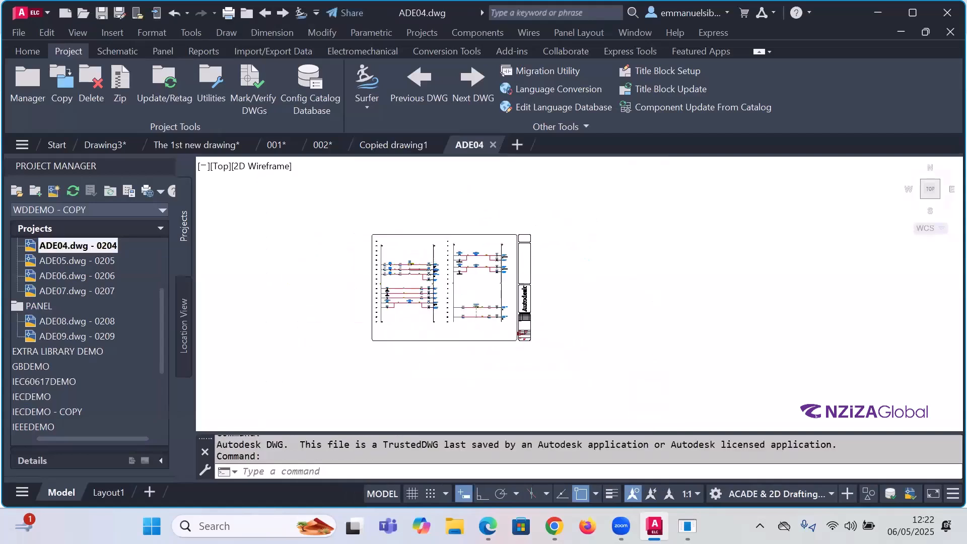
{"action": "key", "text": "Escape"}
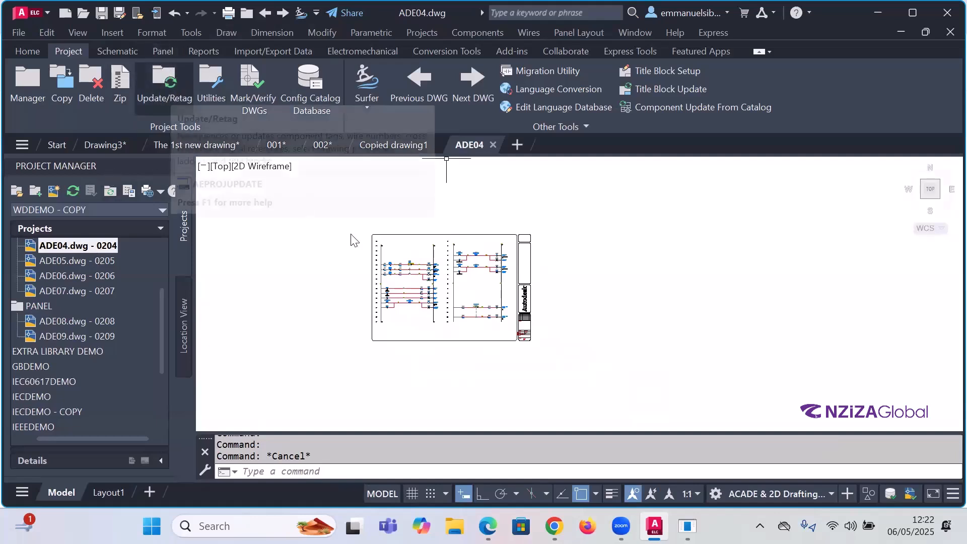
Step: Examine the RAM limit switch rungs at line references 75 to 77 in the ADE04 ladder schematic
{"action": "scroll", "coordinate": [422, 290], "scroll_direction": "up", "scroll_amount": 2}
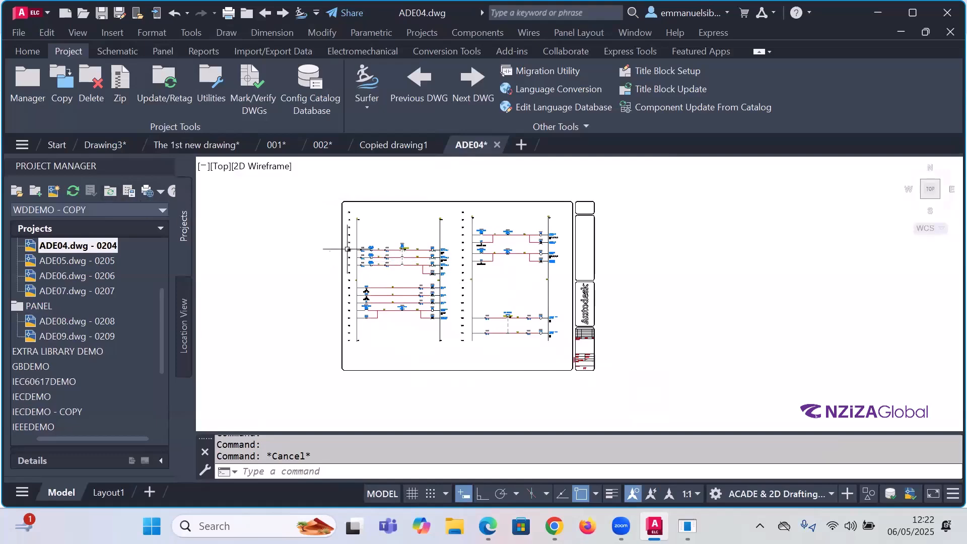
{"action": "scroll", "coordinate": [356, 244], "scroll_direction": "up", "scroll_amount": 8}
{"action": "scroll", "coordinate": [530, 242], "scroll_direction": "up", "scroll_amount": 3}
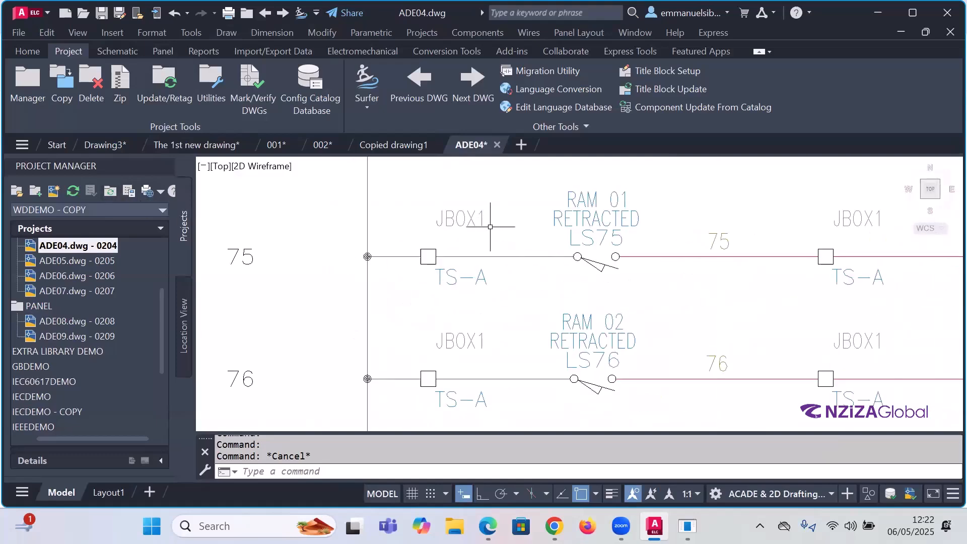
{"action": "scroll", "coordinate": [483, 218], "scroll_direction": "down", "scroll_amount": 3}
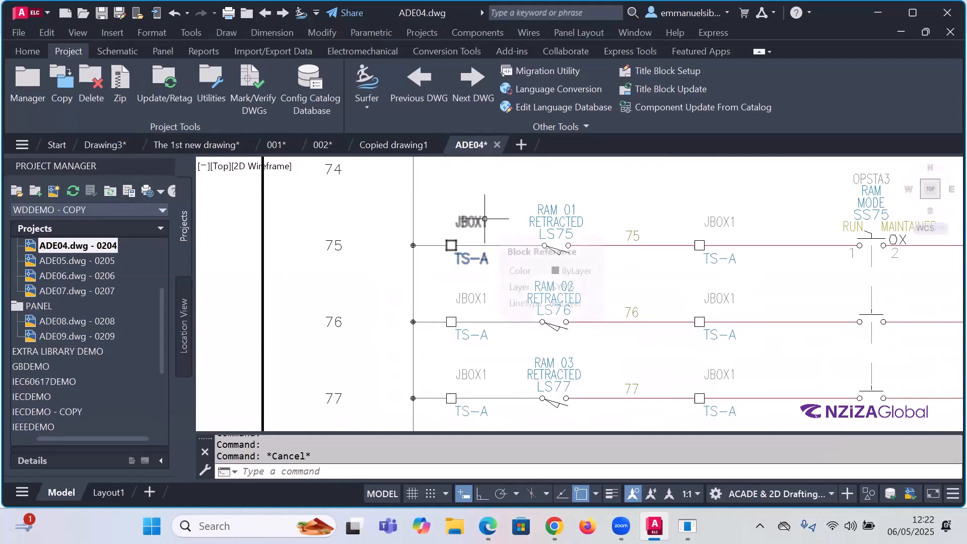
{"action": "mouse_move", "coordinate": [484, 218]}
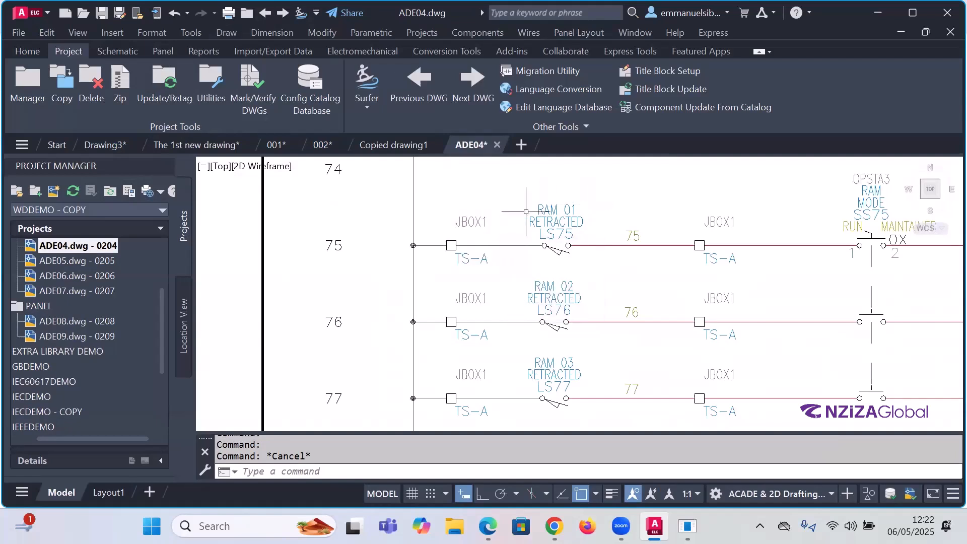
{"action": "scroll", "coordinate": [515, 215], "scroll_direction": "down", "scroll_amount": 2}
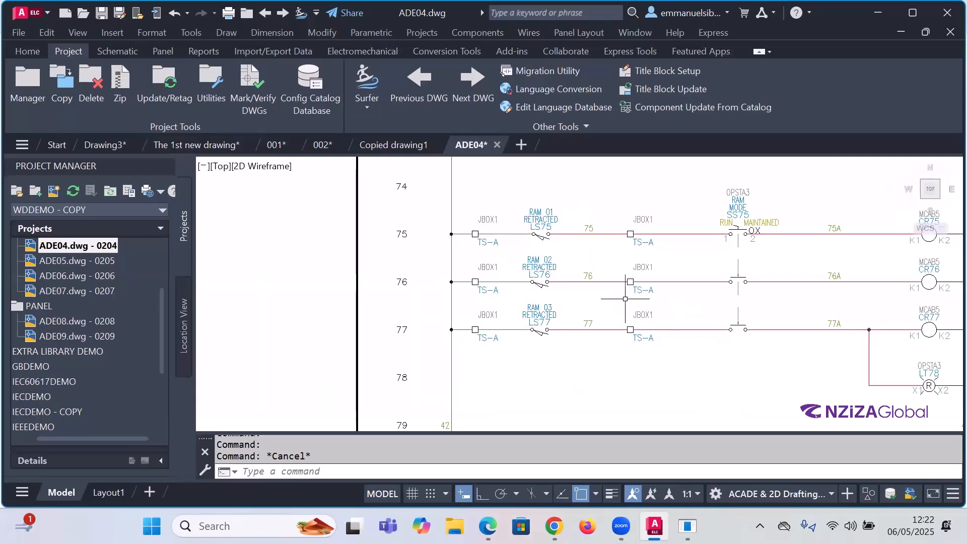
{"action": "scroll", "coordinate": [532, 296], "scroll_direction": "down", "scroll_amount": 2}
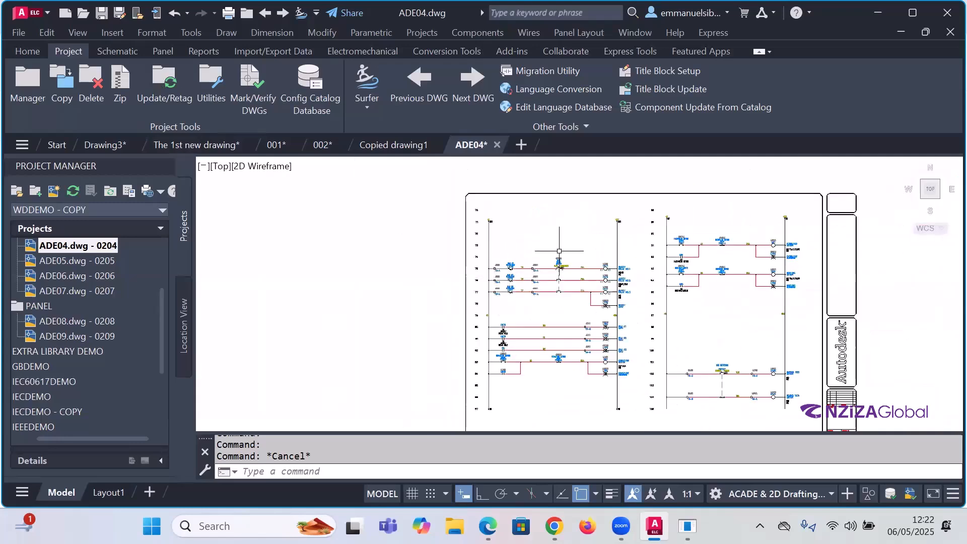
Step: Show the drawing details below the project list and display those of ADE05.dwg
{"action": "left_click", "coordinate": [22, 230]}
{"action": "left_click", "coordinate": [22, 230]}
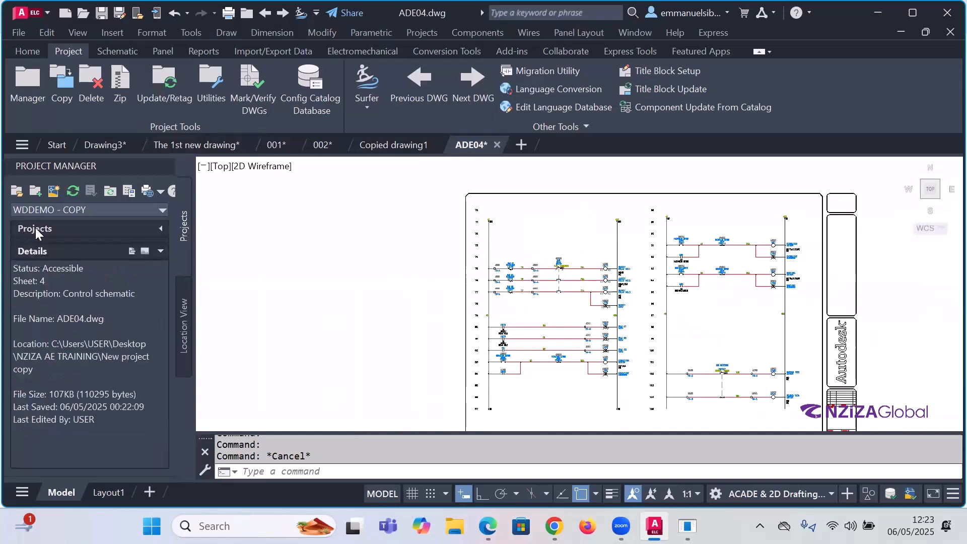
{"action": "left_click", "coordinate": [160, 231]}
{"action": "left_click", "coordinate": [74, 261]}
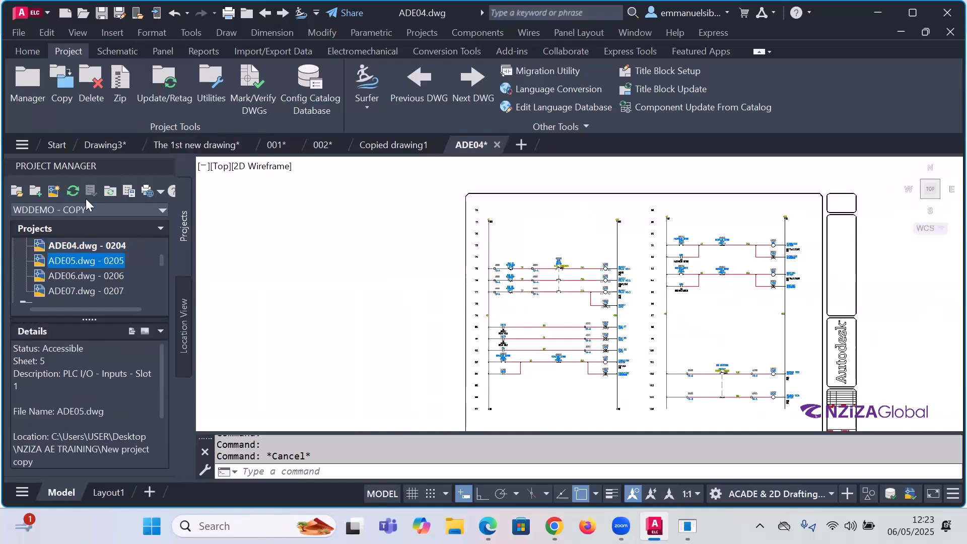
Step: Refresh the project list in the Project Manager
{"action": "left_click", "coordinate": [35, 52]}
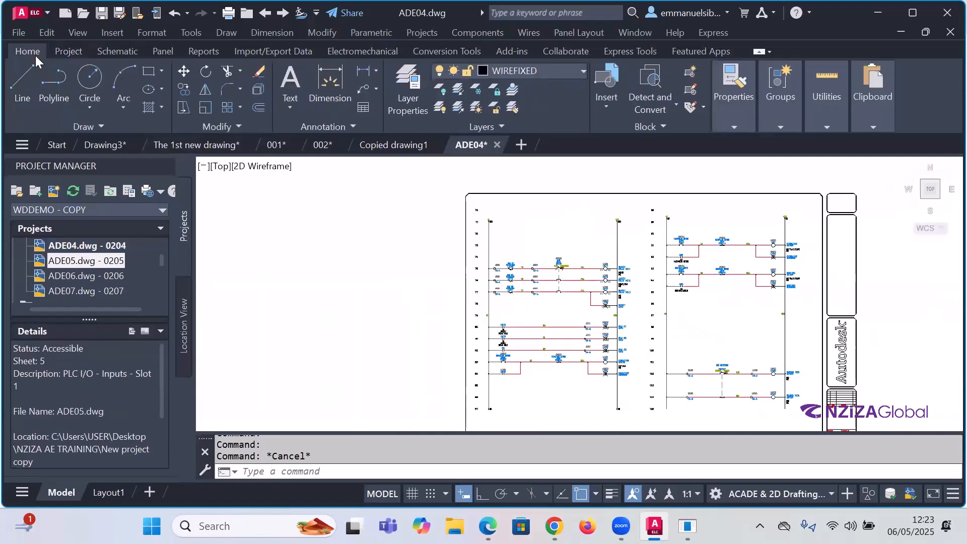
{"action": "left_click", "coordinate": [62, 51]}
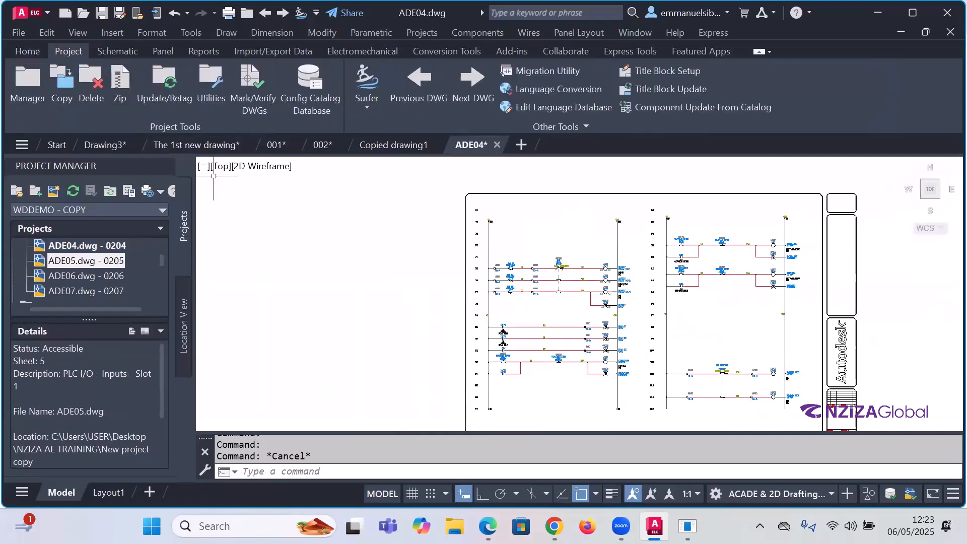
{"action": "left_click", "coordinate": [72, 191]}
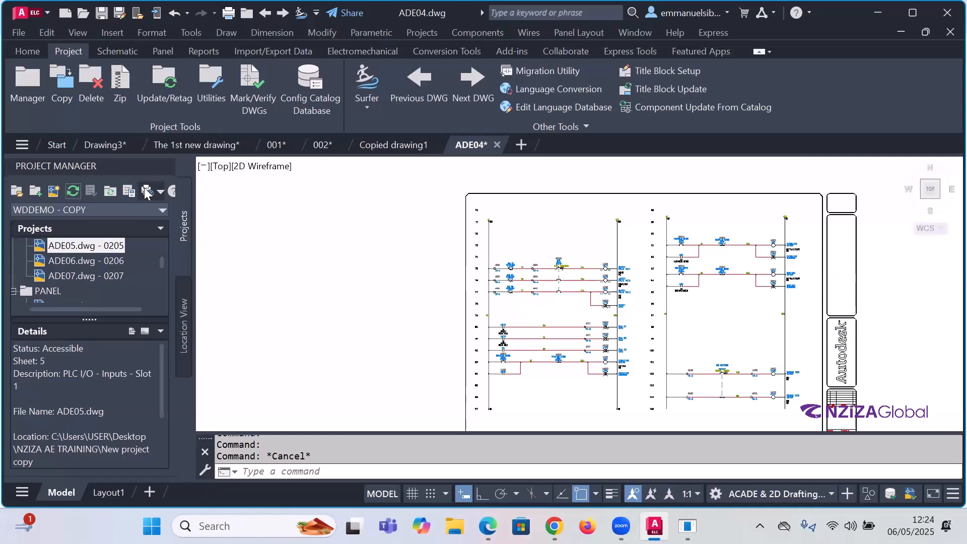
Step: Examine the ADE04 title block, including its revision table, drawing title area and engineer, job number, scale and date fields
{"action": "scroll", "coordinate": [410, 247], "scroll_direction": "down", "scroll_amount": 4}
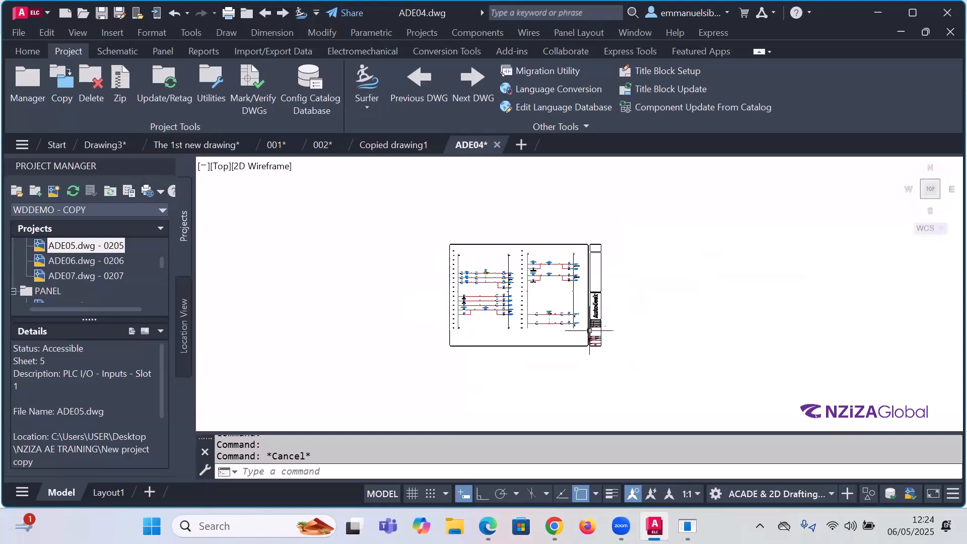
{"action": "scroll", "coordinate": [597, 330], "scroll_direction": "up", "scroll_amount": 8}
{"action": "scroll", "coordinate": [597, 330], "scroll_direction": "down", "scroll_amount": 4}
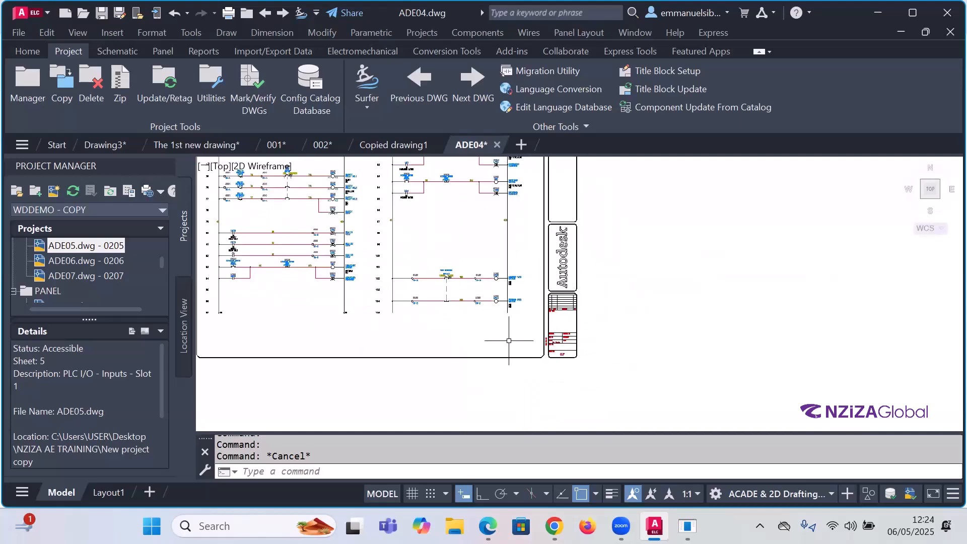
{"action": "scroll", "coordinate": [534, 337], "scroll_direction": "up", "scroll_amount": 5}
{"action": "scroll", "coordinate": [572, 268], "scroll_direction": "down", "scroll_amount": 3}
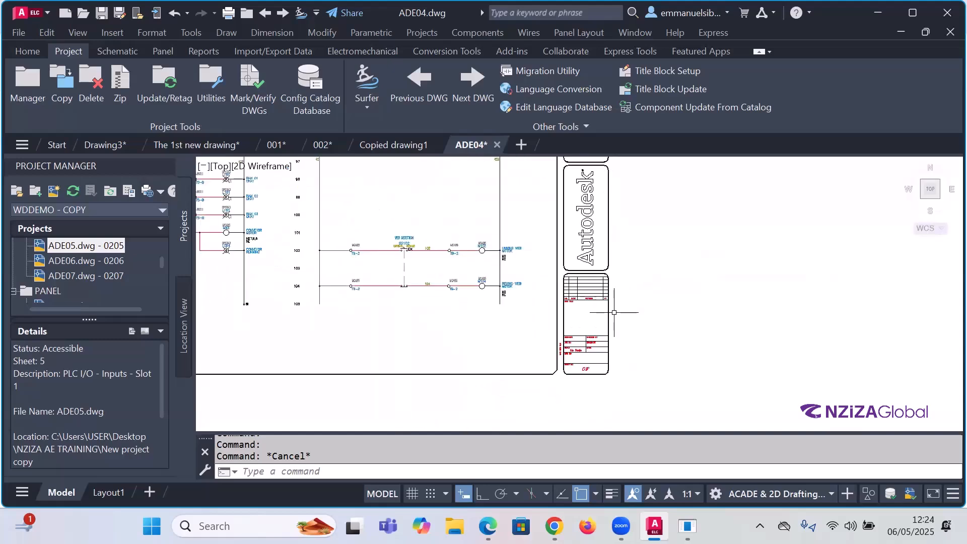
{"action": "scroll", "coordinate": [572, 269], "scroll_direction": "up", "scroll_amount": 5}
{"action": "scroll", "coordinate": [625, 343], "scroll_direction": "down", "scroll_amount": 1}
{"action": "scroll", "coordinate": [626, 343], "scroll_direction": "up", "scroll_amount": 1}
{"action": "scroll", "coordinate": [626, 343], "scroll_direction": "up", "scroll_amount": 2}
{"action": "scroll", "coordinate": [550, 308], "scroll_direction": "up", "scroll_amount": 2}
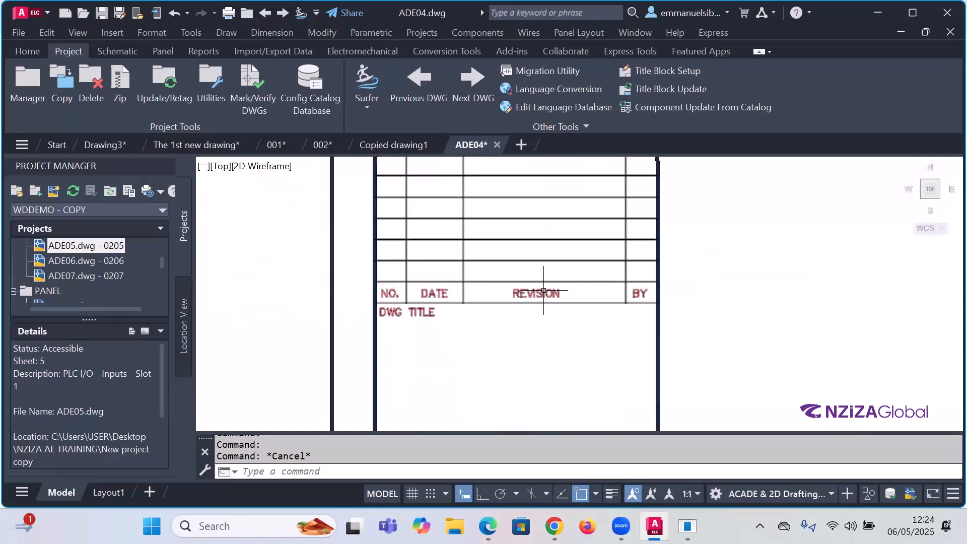
{"action": "scroll", "coordinate": [543, 291], "scroll_direction": "down", "scroll_amount": 3}
{"action": "scroll", "coordinate": [526, 365], "scroll_direction": "up", "scroll_amount": 3}
{"action": "scroll", "coordinate": [518, 300], "scroll_direction": "up", "scroll_amount": 1}
{"action": "scroll", "coordinate": [503, 272], "scroll_direction": "up", "scroll_amount": 1}
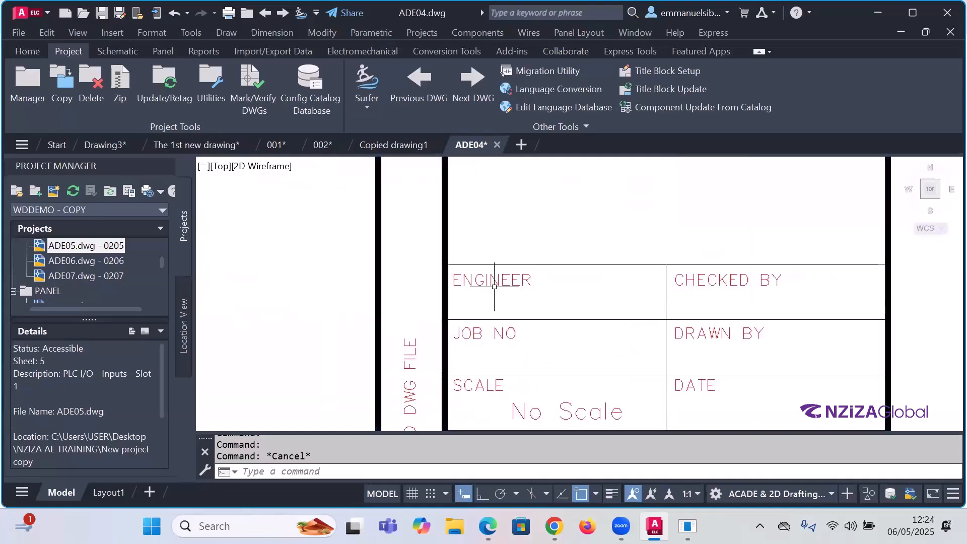
Step: Fill in the engineer's name as the ENGINEER attribute of the acade_title title block in ADE04
{"action": "double_click", "coordinate": [494, 287]}
{"action": "double_click", "coordinate": [497, 281]}
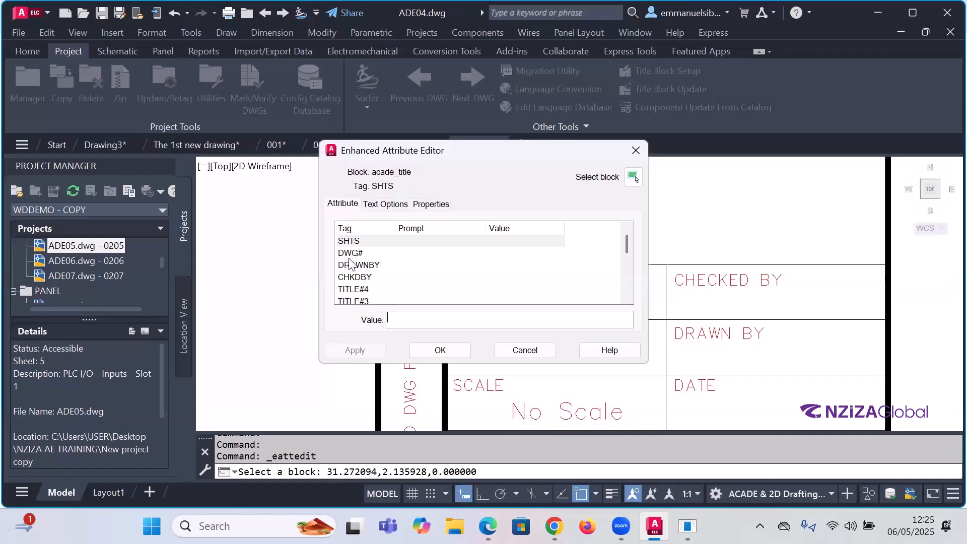
{"action": "scroll", "coordinate": [370, 259], "scroll_direction": "down", "scroll_amount": 1}
{"action": "scroll", "coordinate": [370, 259], "scroll_direction": "down", "scroll_amount": 3}
{"action": "left_click", "coordinate": [368, 270]}
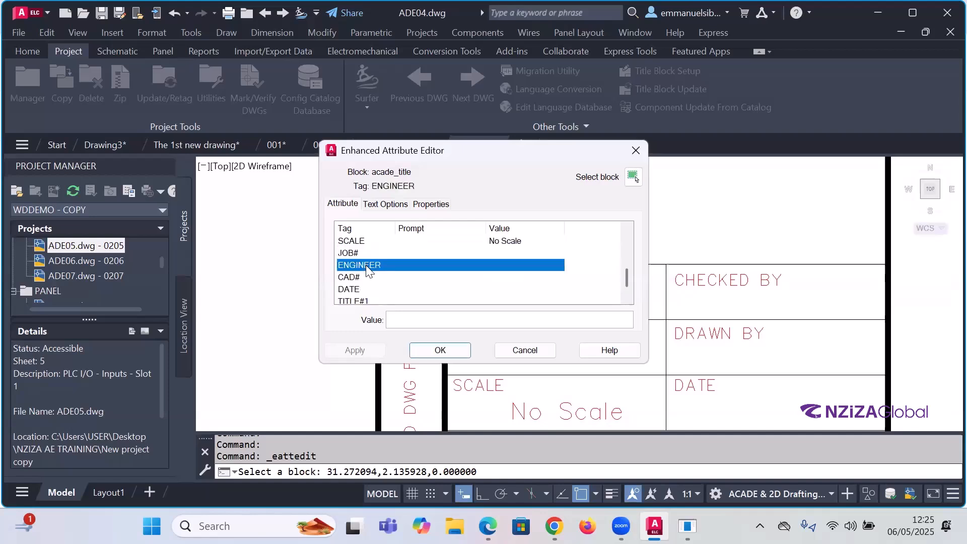
{"action": "left_click", "coordinate": [405, 319]}
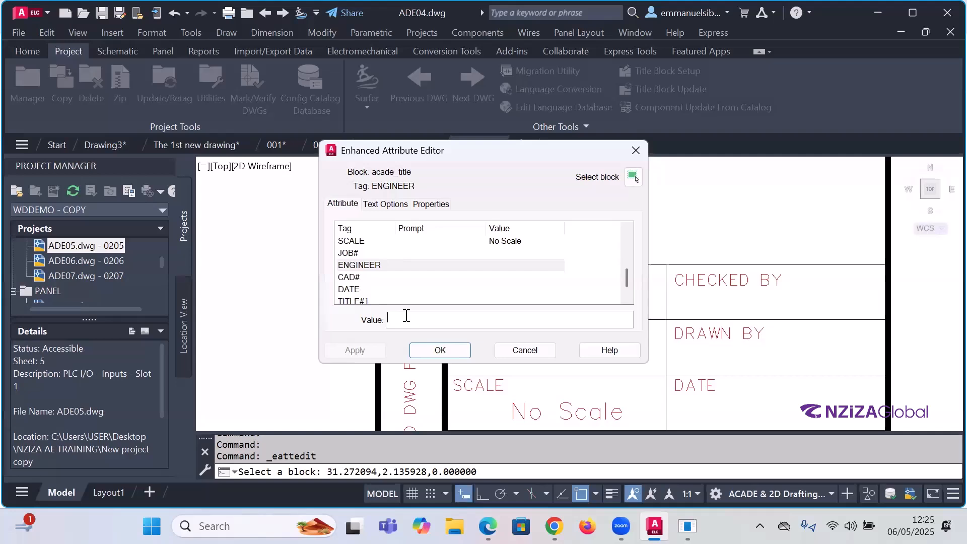
{"action": "type", "text": "E"}
{"action": "key", "text": "BackSpace"}
{"action": "type", "text": "Emmanuel"}
{"action": "left_click", "coordinate": [440, 350]}
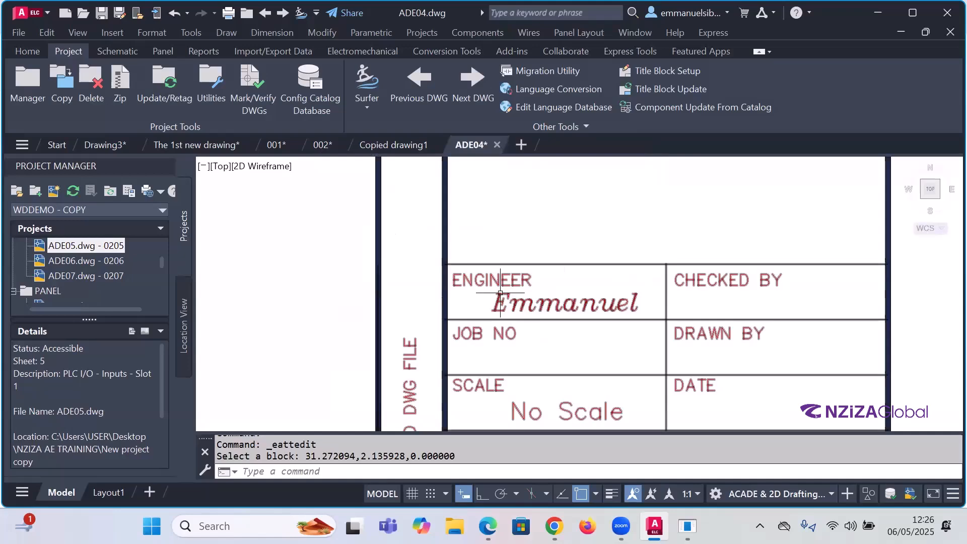
{"action": "scroll", "coordinate": [498, 280], "scroll_direction": "up", "scroll_amount": 2}
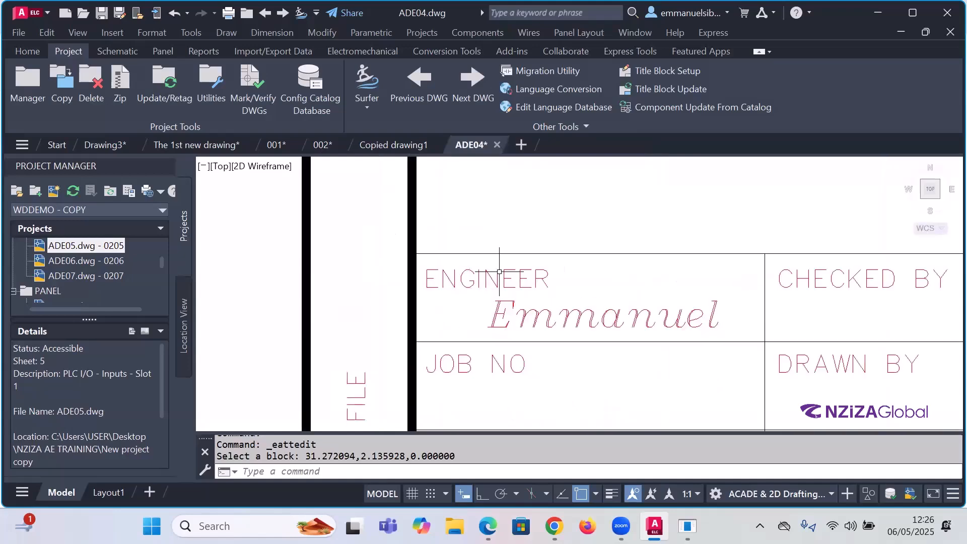
{"action": "scroll", "coordinate": [494, 275], "scroll_direction": "down", "scroll_amount": 2}
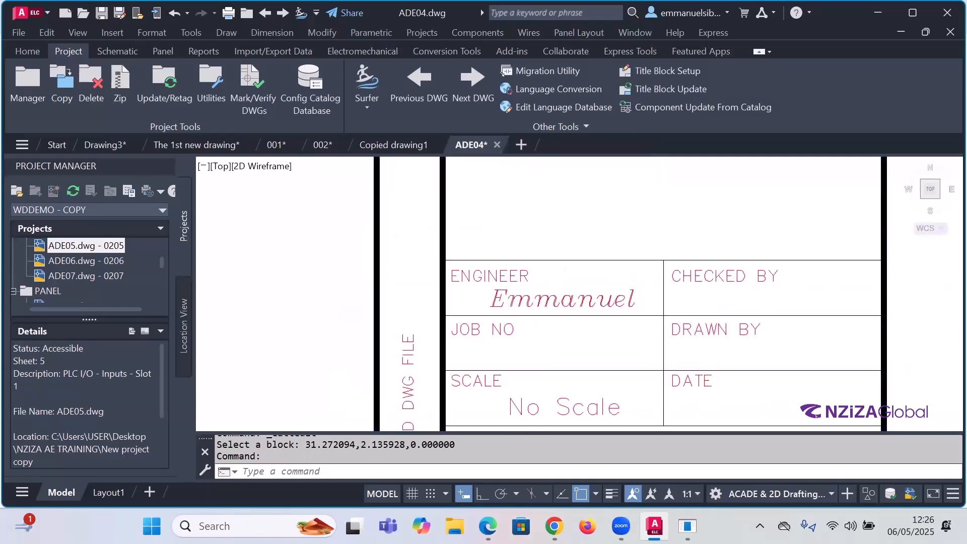
Step: Set the DATE attribute of the ADE04 title block to 06/05/2025 and check the completed fields
{"action": "double_click", "coordinate": [511, 281]}
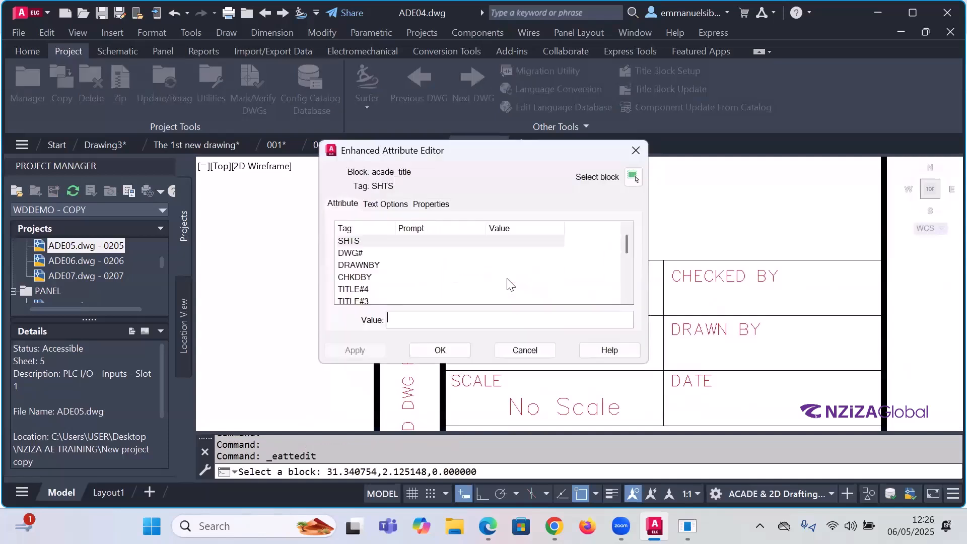
{"action": "scroll", "coordinate": [375, 269], "scroll_direction": "down", "scroll_amount": 3}
{"action": "left_click", "coordinate": [374, 269]}
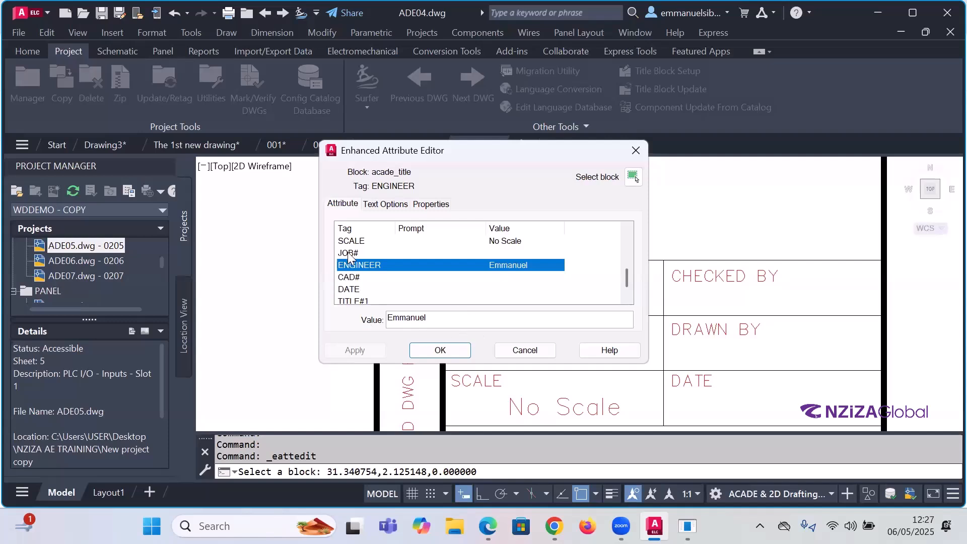
{"action": "left_click", "coordinate": [353, 291]}
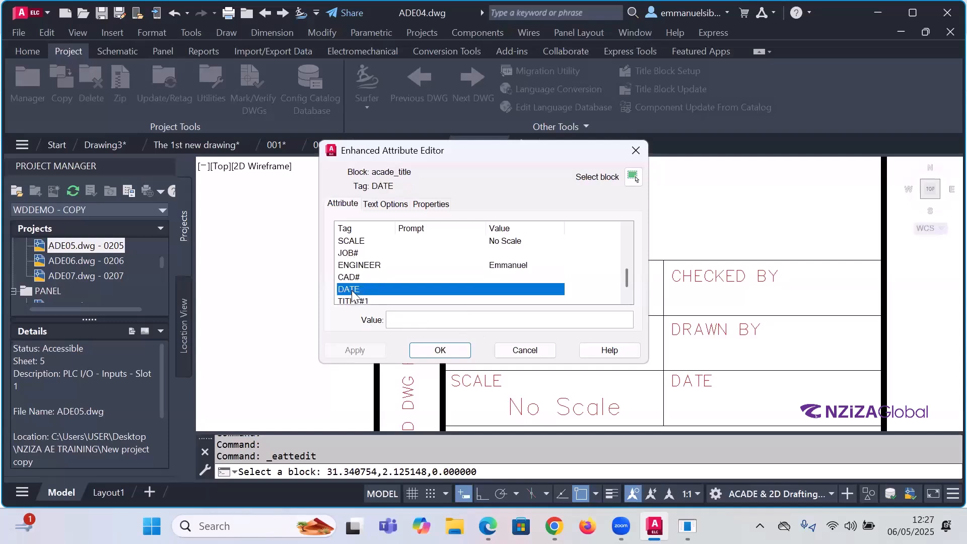
{"action": "left_click", "coordinate": [408, 321]}
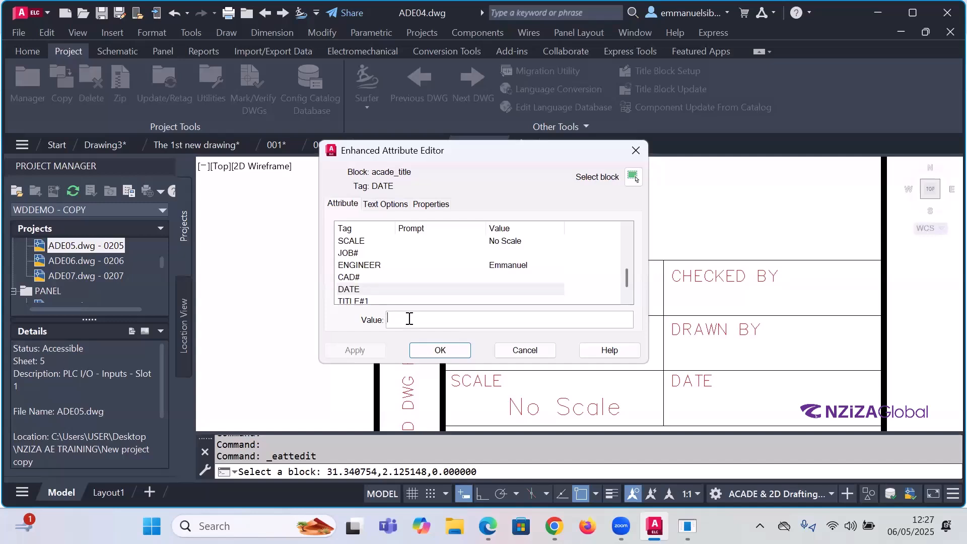
{"action": "type", "text": "06/05/2025"}
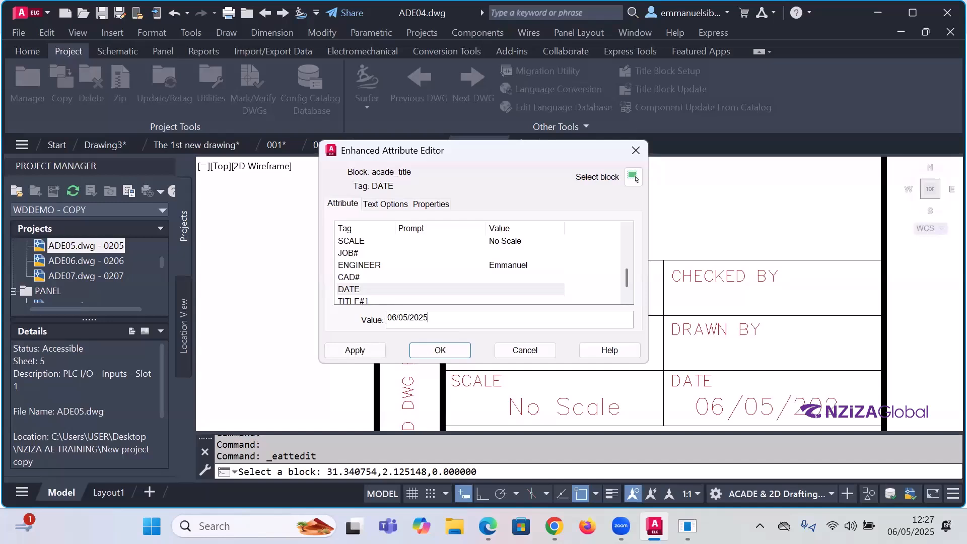
{"action": "left_click", "coordinate": [437, 350]}
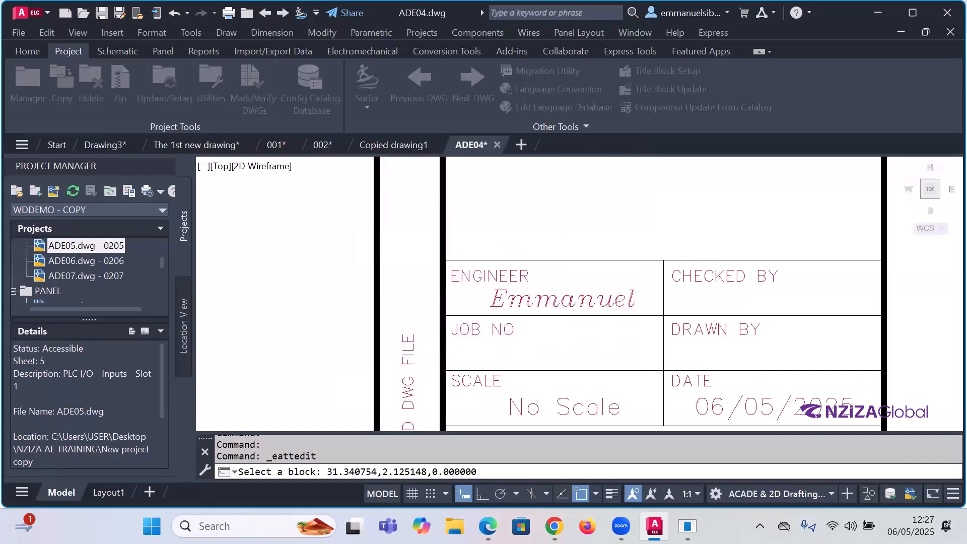
{"action": "scroll", "coordinate": [447, 346], "scroll_direction": "down", "scroll_amount": 3}
{"action": "scroll", "coordinate": [611, 345], "scroll_direction": "up", "scroll_amount": 3}
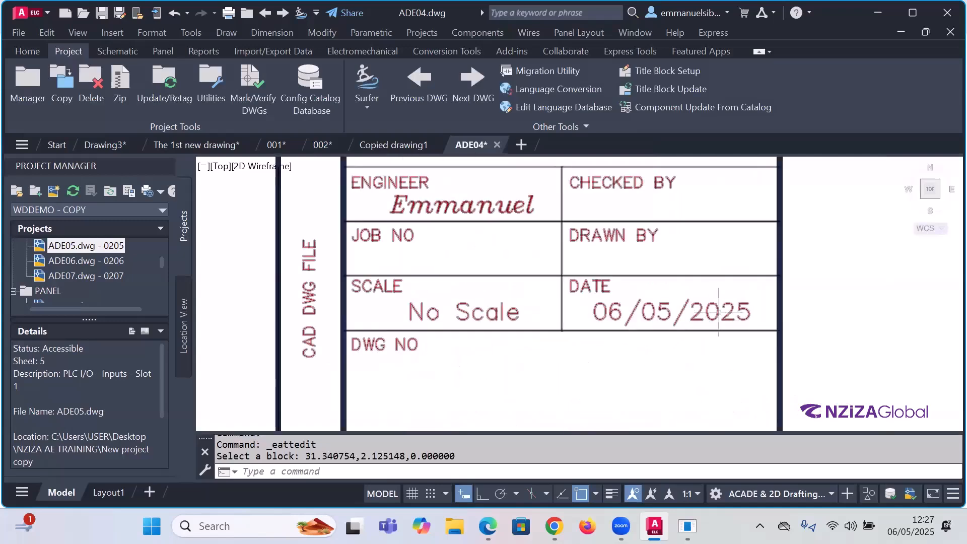
{"action": "scroll", "coordinate": [715, 333], "scroll_direction": "down", "scroll_amount": 2}
{"action": "scroll", "coordinate": [701, 333], "scroll_direction": "down", "scroll_amount": 4}
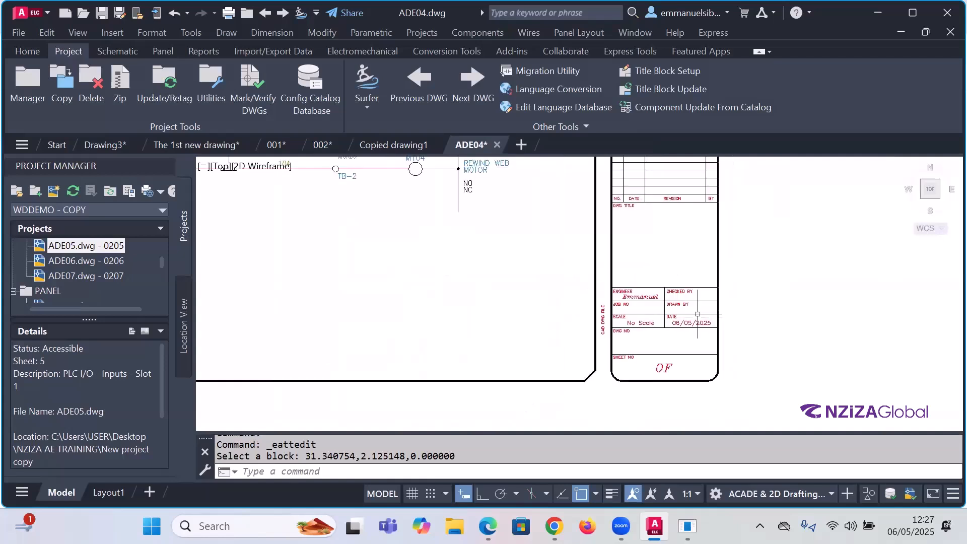
{"action": "scroll", "coordinate": [676, 192], "scroll_direction": "up", "scroll_amount": 2}
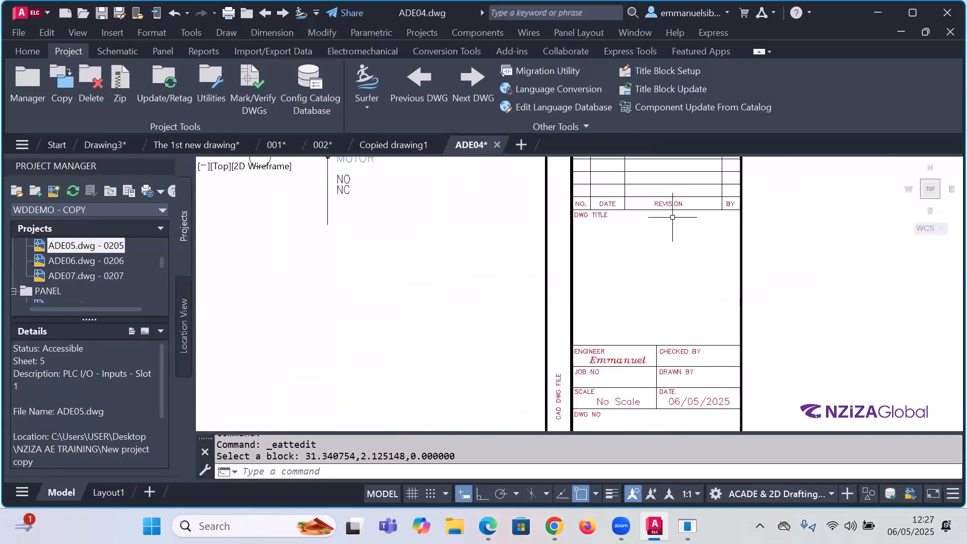
Step: Examine the attribute tags and values of the acade_title block in ADE04, including the ENGINEER entry, and close the editor
{"action": "scroll", "coordinate": [690, 383], "scroll_direction": "up", "scroll_amount": 2}
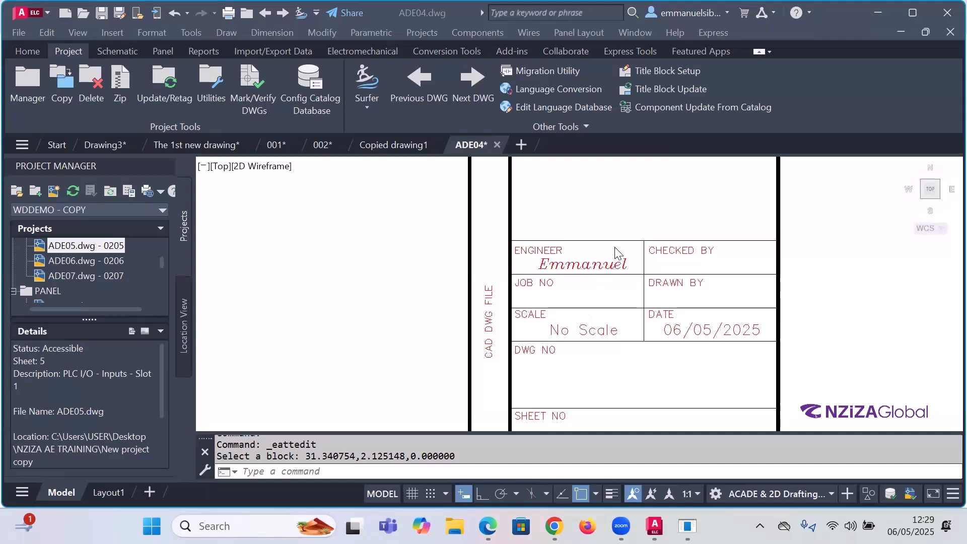
{"action": "left_click", "coordinate": [594, 272]}
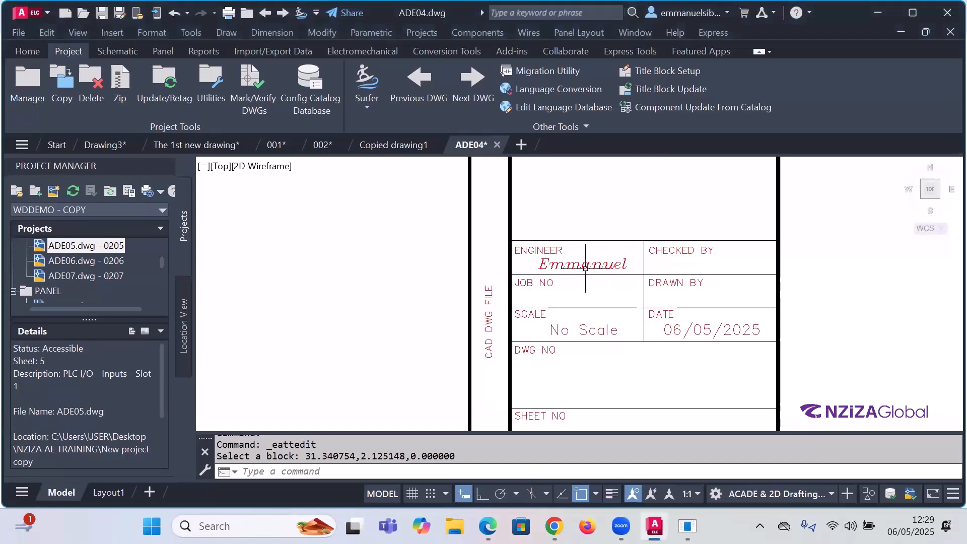
{"action": "left_click", "coordinate": [551, 256]}
{"action": "double_click", "coordinate": [554, 259]}
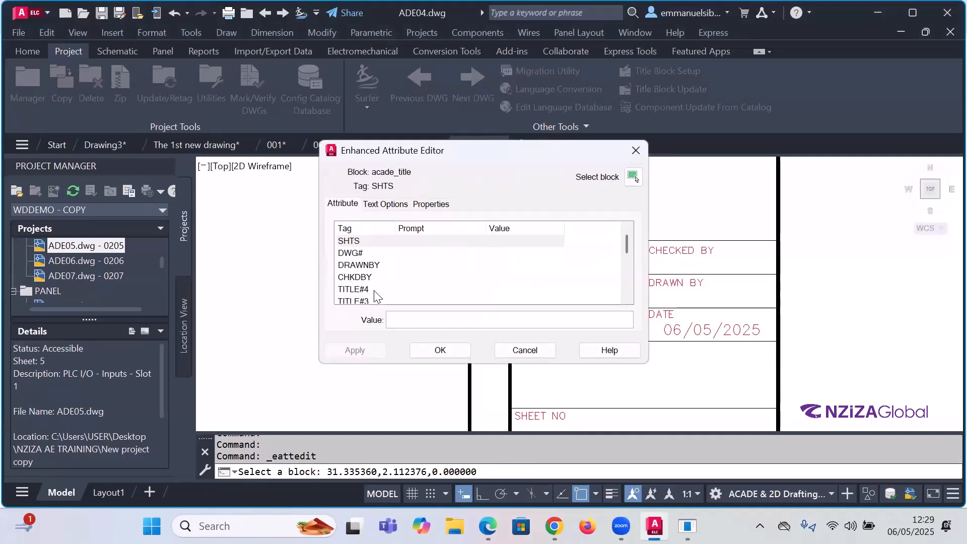
{"action": "scroll", "coordinate": [367, 278], "scroll_direction": "down", "scroll_amount": 3}
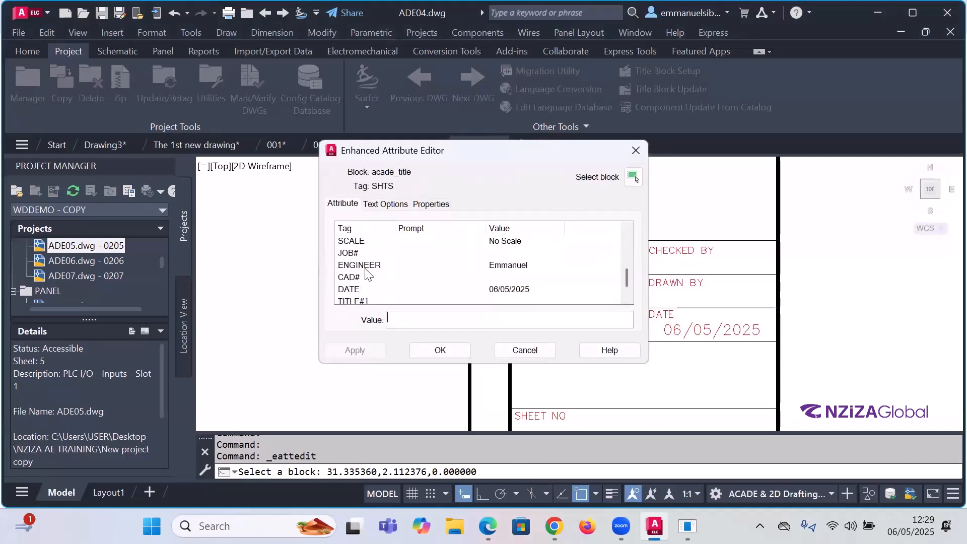
{"action": "scroll", "coordinate": [369, 274], "scroll_direction": "down", "scroll_amount": 1}
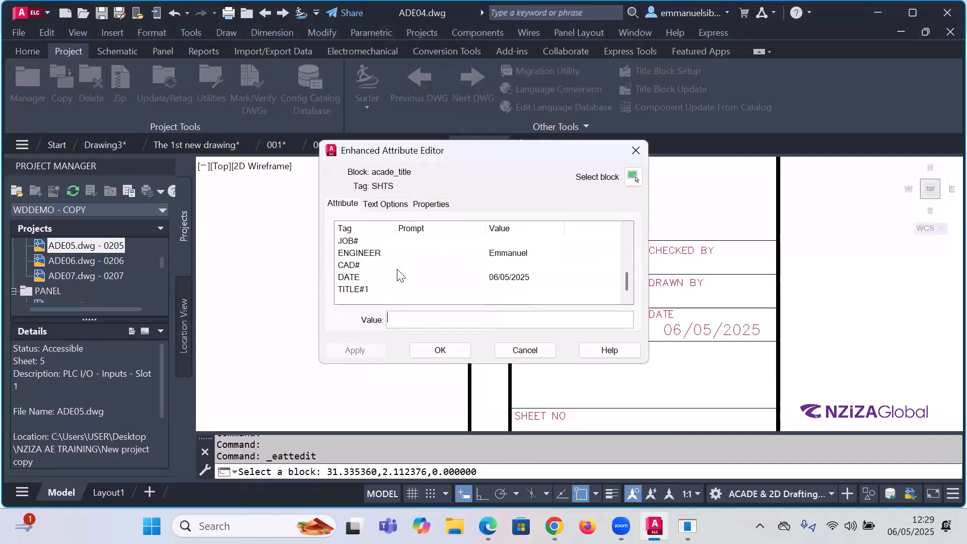
{"action": "scroll", "coordinate": [365, 257], "scroll_direction": "up", "scroll_amount": 2}
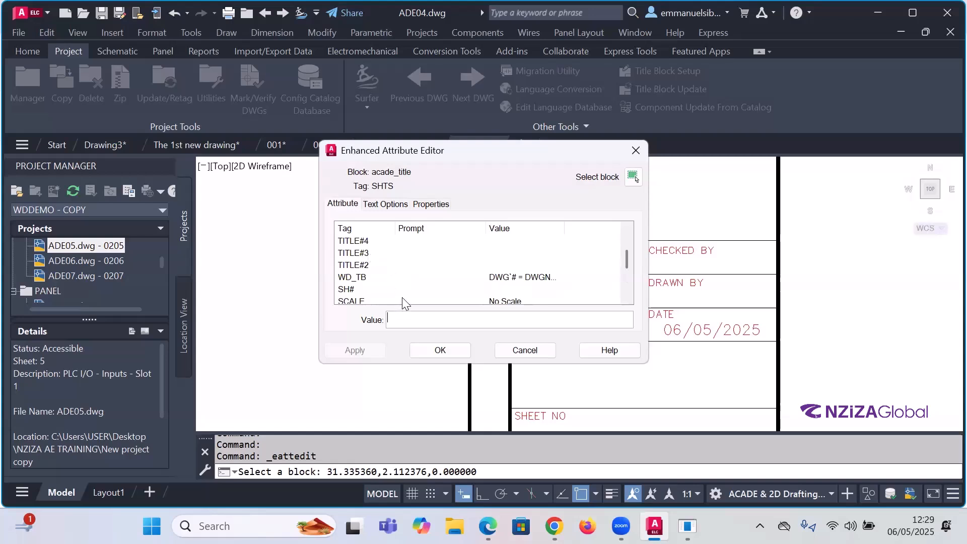
{"action": "scroll", "coordinate": [402, 300], "scroll_direction": "down", "scroll_amount": 3}
{"action": "left_click", "coordinate": [372, 253]}
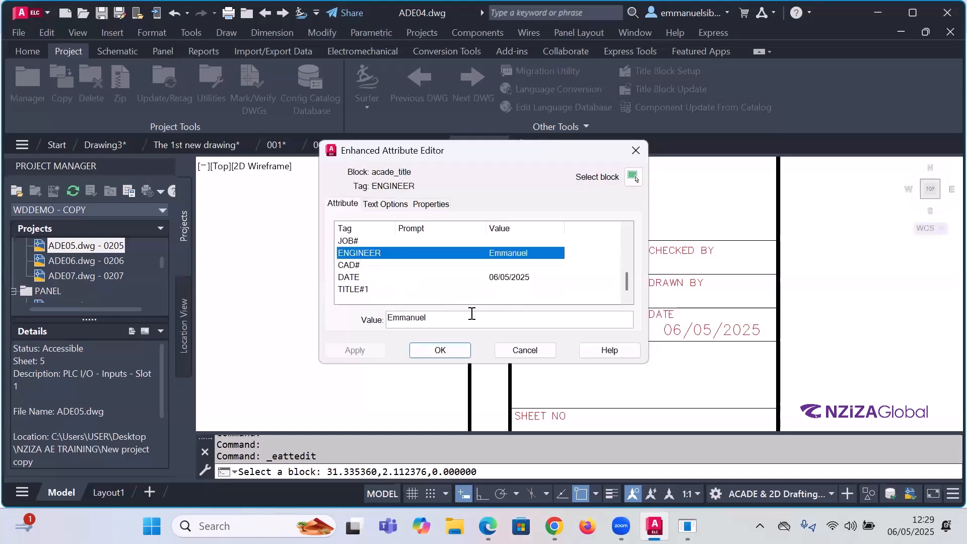
{"action": "left_click", "coordinate": [446, 323]}
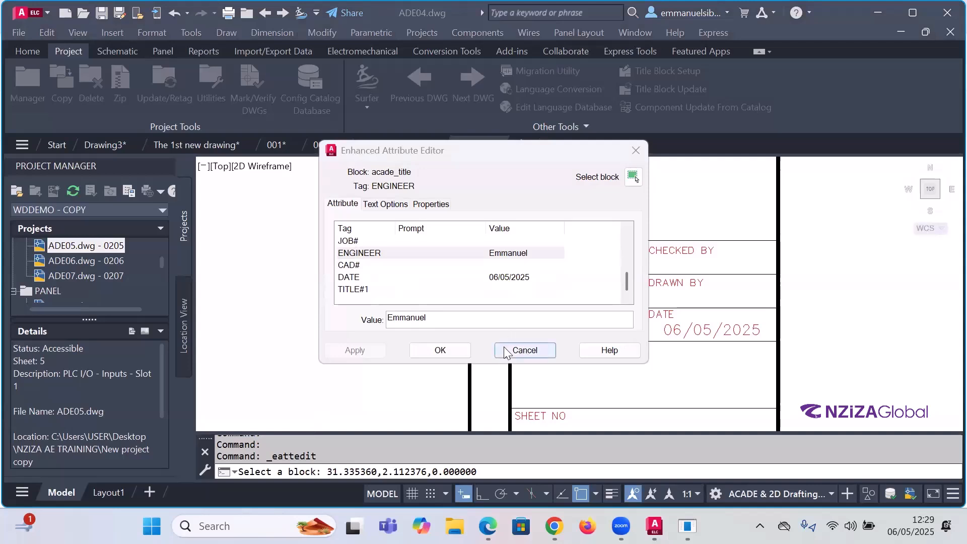
{"action": "left_click", "coordinate": [439, 351]}
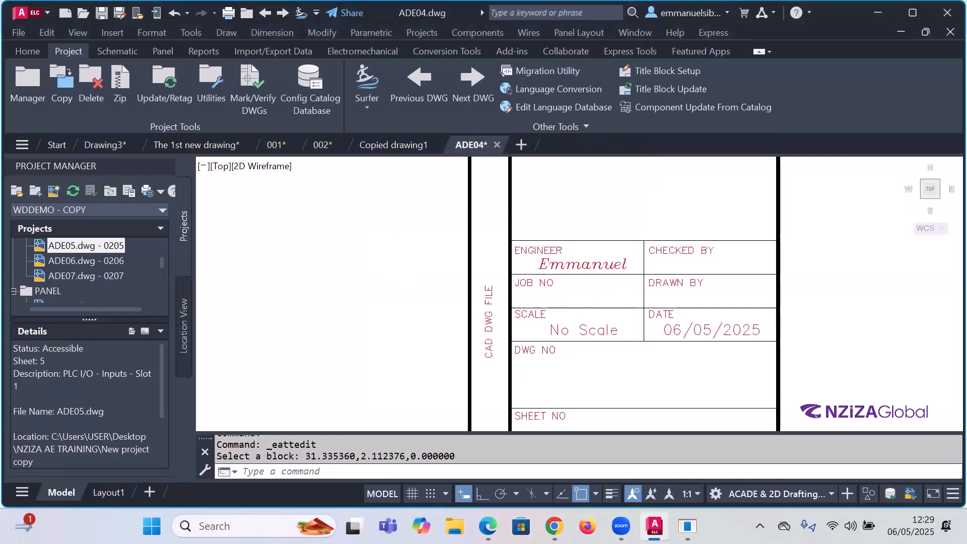
{"action": "scroll", "coordinate": [567, 298], "scroll_direction": "down", "scroll_amount": 3}
{"action": "scroll", "coordinate": [532, 217], "scroll_direction": "up", "scroll_amount": 3}
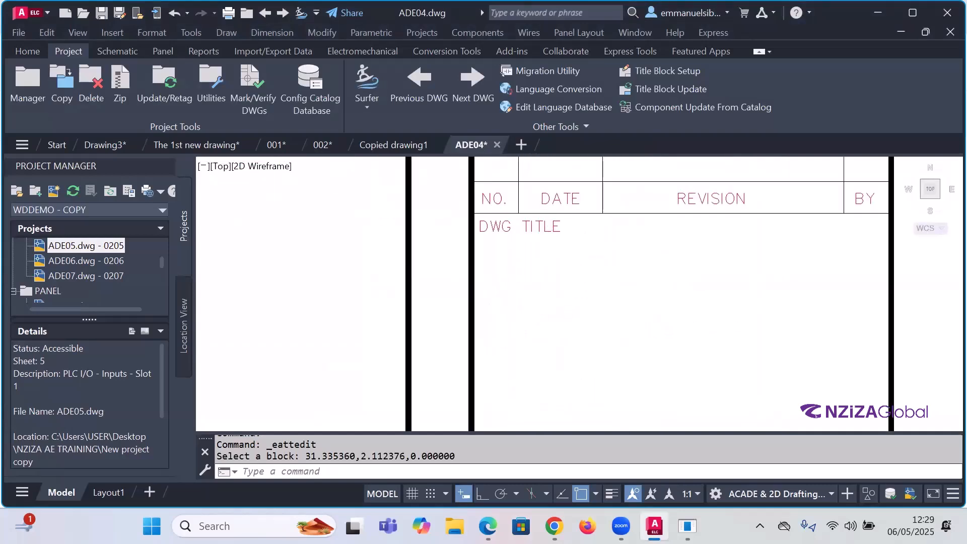
{"action": "scroll", "coordinate": [532, 218], "scroll_direction": "down", "scroll_amount": 3}
{"action": "scroll", "coordinate": [552, 220], "scroll_direction": "down", "scroll_amount": 5}
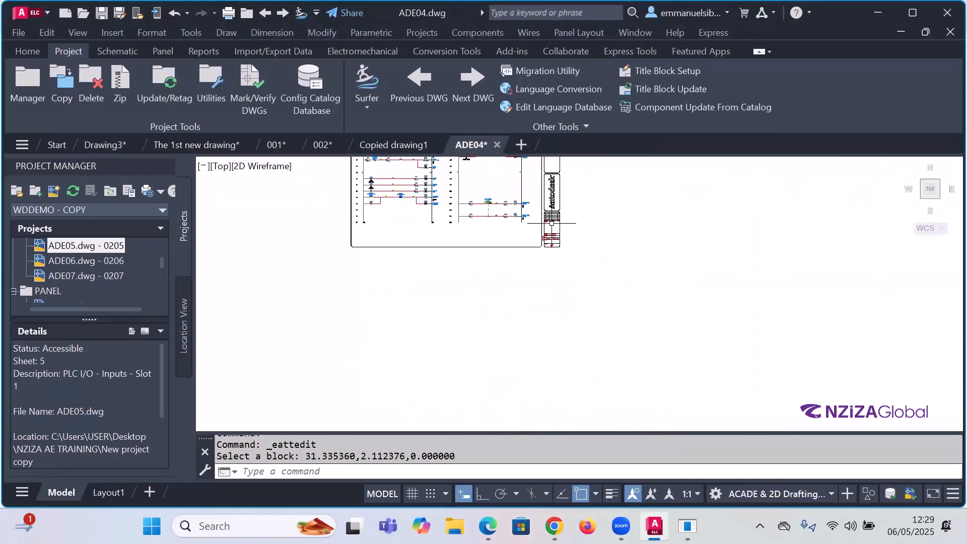
{"action": "scroll", "coordinate": [533, 226], "scroll_direction": "down", "scroll_amount": 4}
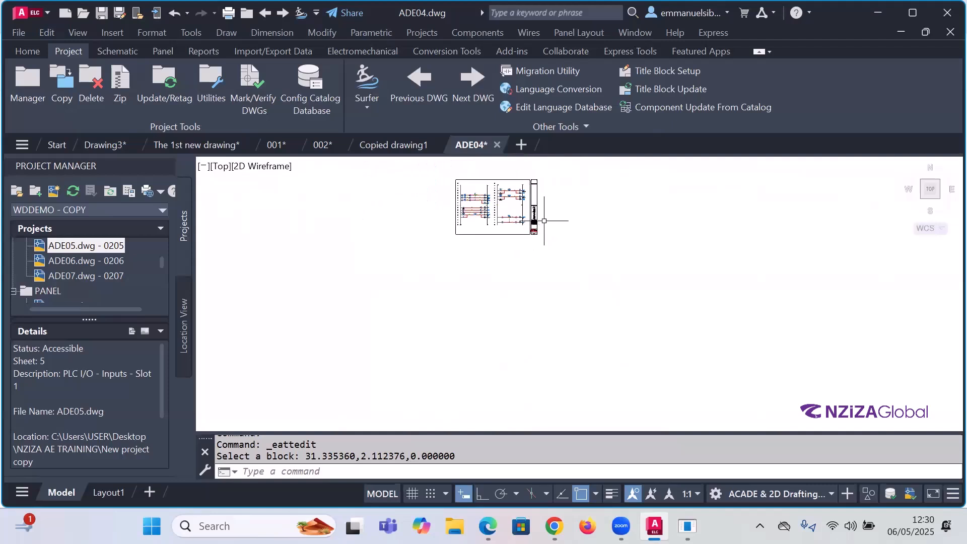
{"action": "scroll", "coordinate": [557, 215], "scroll_direction": "up", "scroll_amount": 2}
{"action": "scroll", "coordinate": [437, 273], "scroll_direction": "down", "scroll_amount": 3}
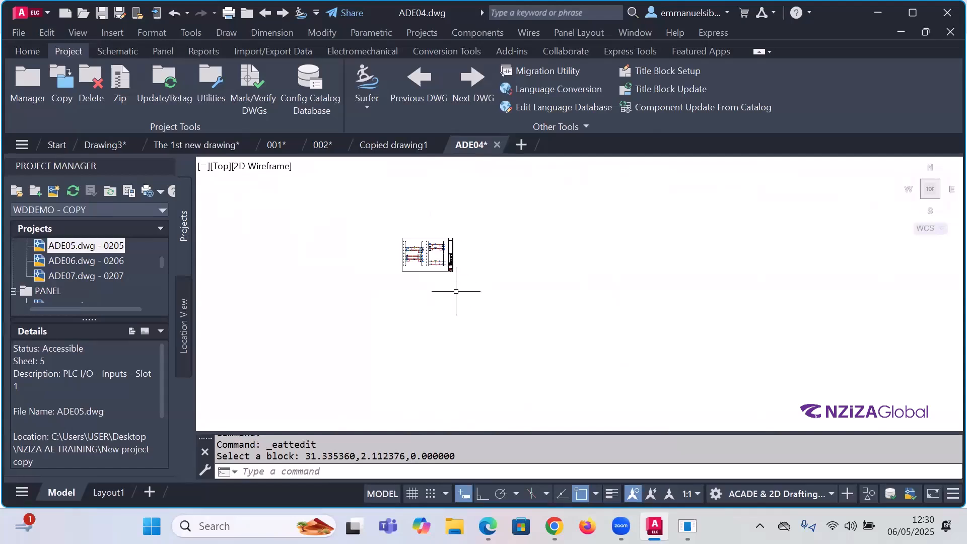
{"action": "scroll", "coordinate": [464, 254], "scroll_direction": "up", "scroll_amount": 2}
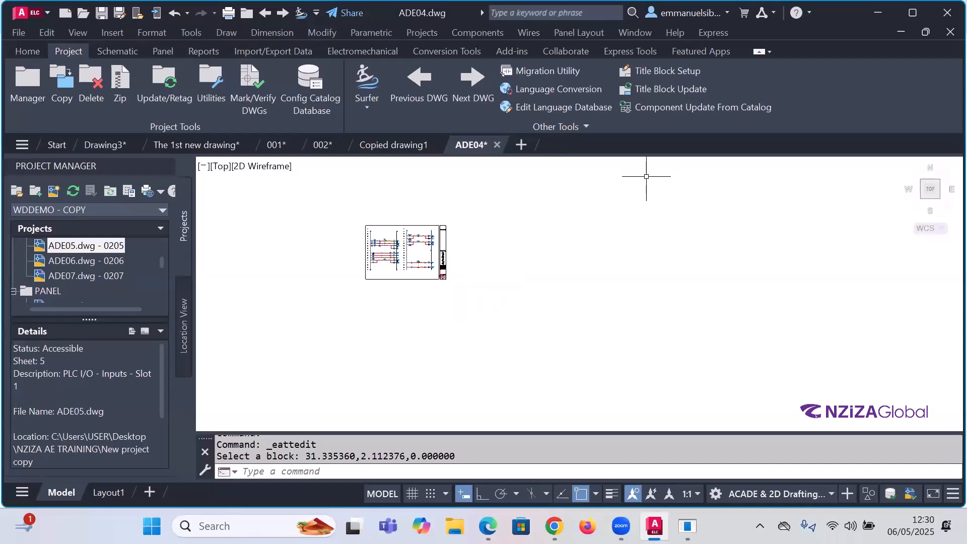
{"action": "scroll", "coordinate": [458, 245], "scroll_direction": "up", "scroll_amount": 2}
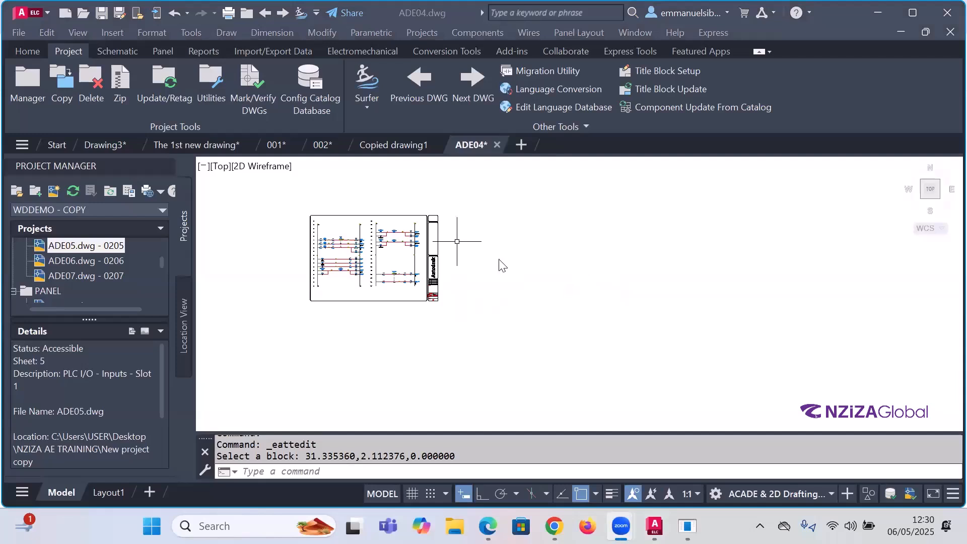
{"action": "left_click", "coordinate": [535, 249]}
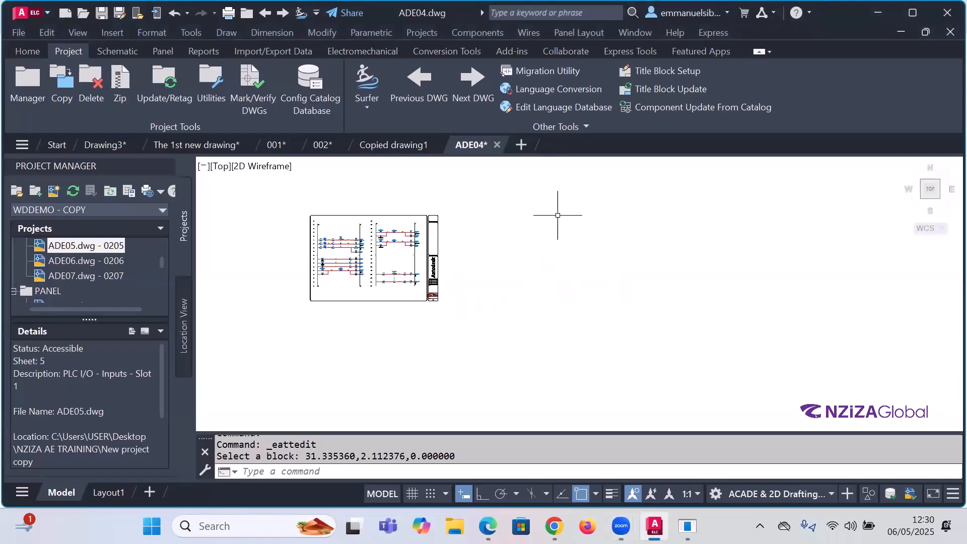
{"action": "scroll", "coordinate": [549, 225], "scroll_direction": "up", "scroll_amount": 2}
{"action": "scroll", "coordinate": [549, 226], "scroll_direction": "down", "scroll_amount": 4}
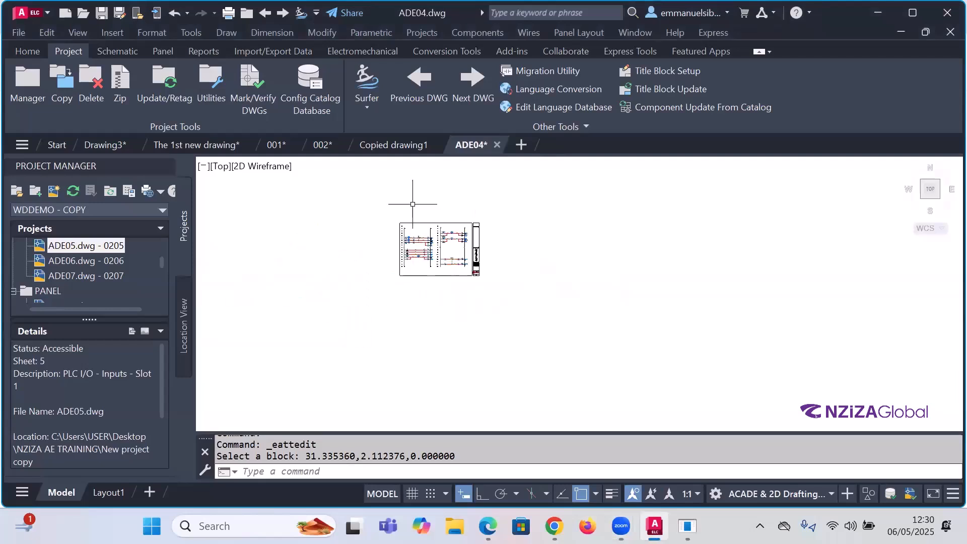
{"action": "scroll", "coordinate": [314, 293], "scroll_direction": "down", "scroll_amount": 2}
{"action": "scroll", "coordinate": [432, 255], "scroll_direction": "up", "scroll_amount": 2}
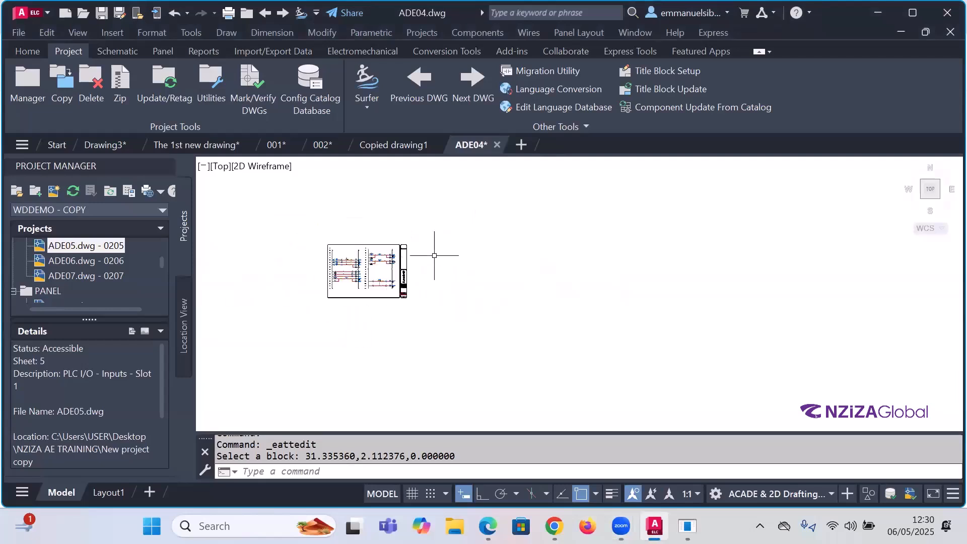
{"action": "left_click", "coordinate": [23, 52]}
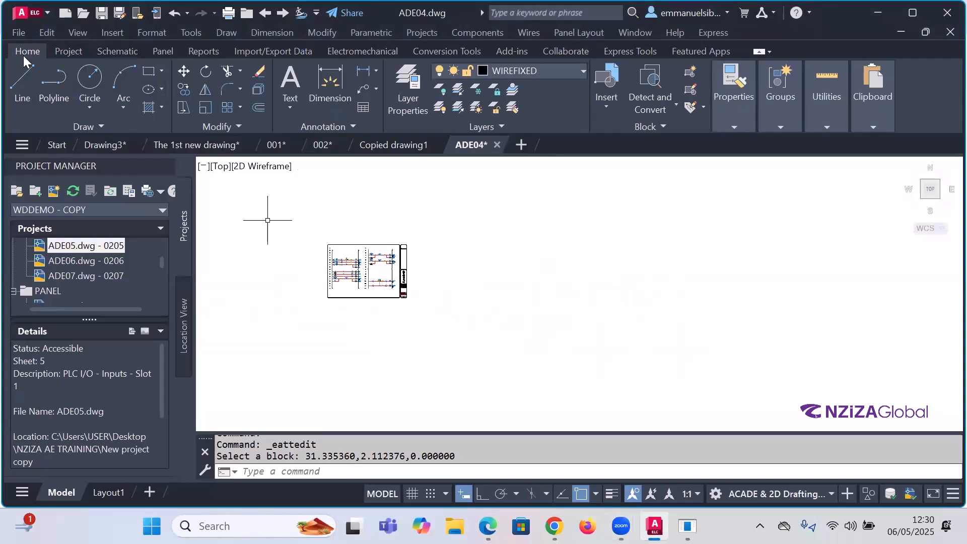
{"action": "left_click", "coordinate": [149, 71]}
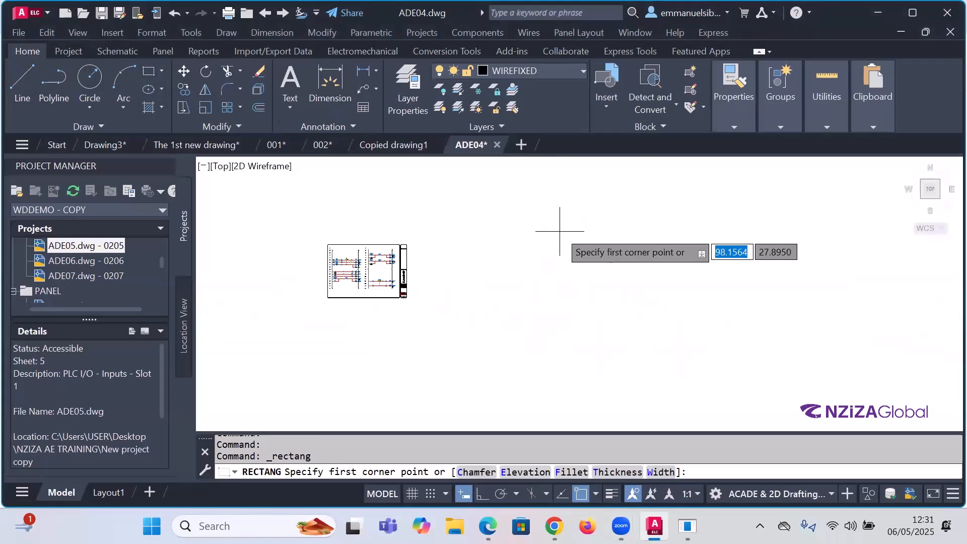
{"action": "type", "text": "rect"}
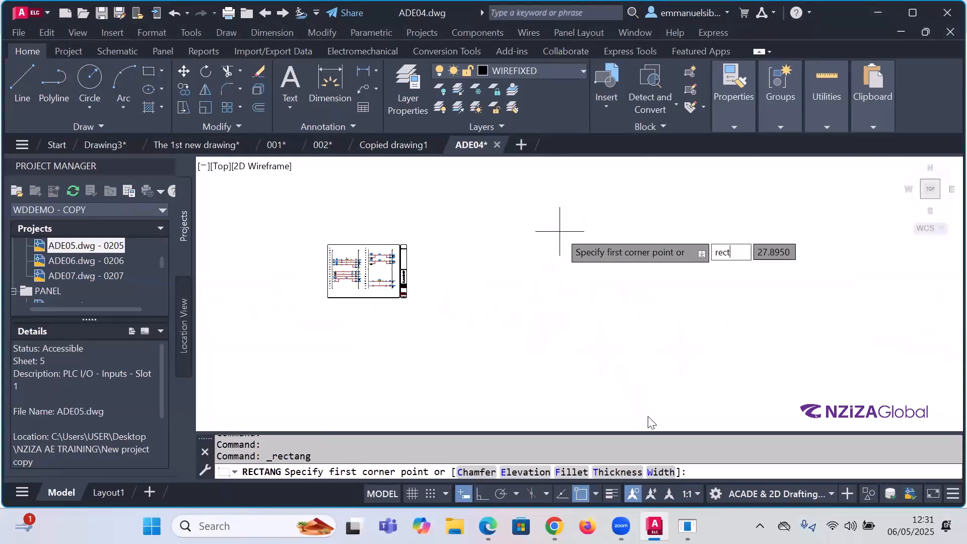
{"action": "key", "text": "Return"}
{"action": "type", "text": "0"}
{"action": "type", "text": ",0"}
{"action": "key", "text": "Return"}
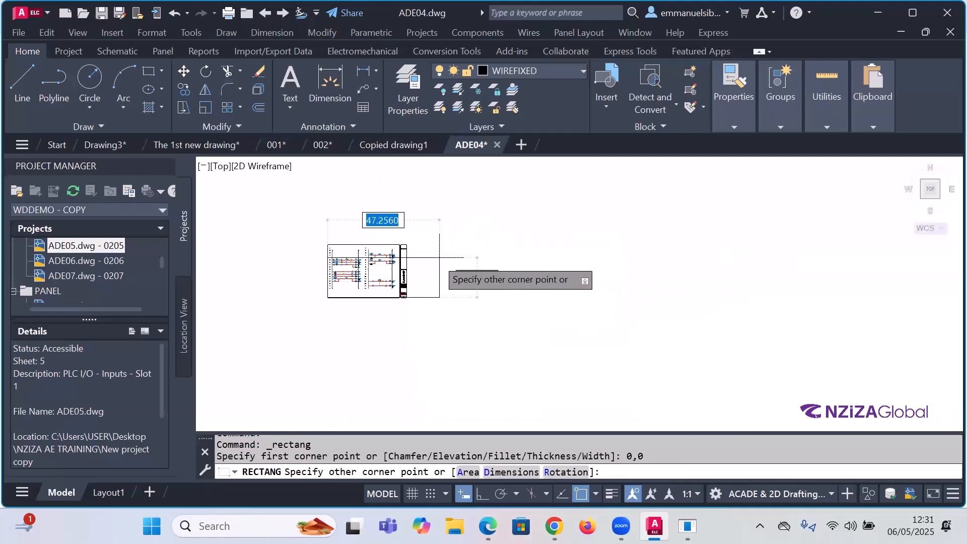
{"action": "scroll", "coordinate": [365, 302], "scroll_direction": "up", "scroll_amount": 4}
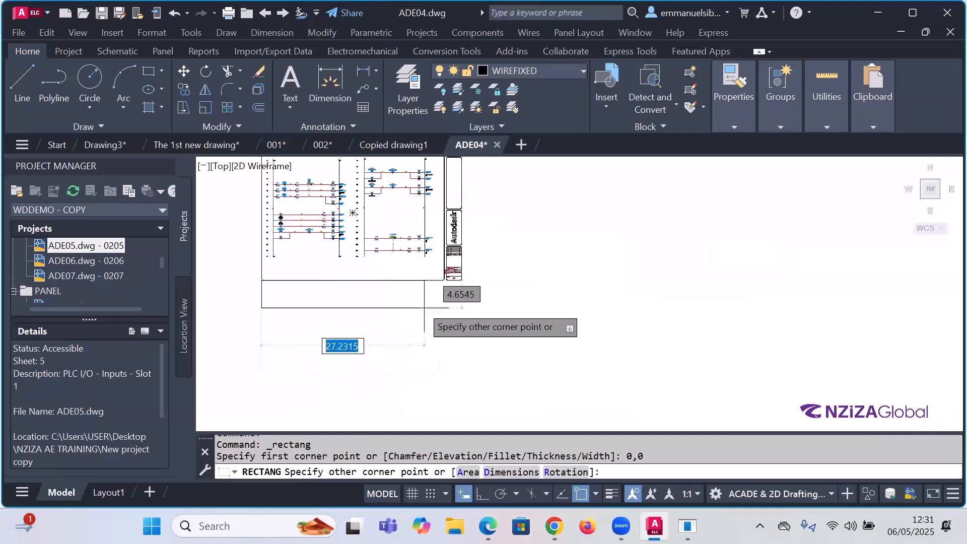
{"action": "scroll", "coordinate": [439, 368], "scroll_direction": "down", "scroll_amount": 2}
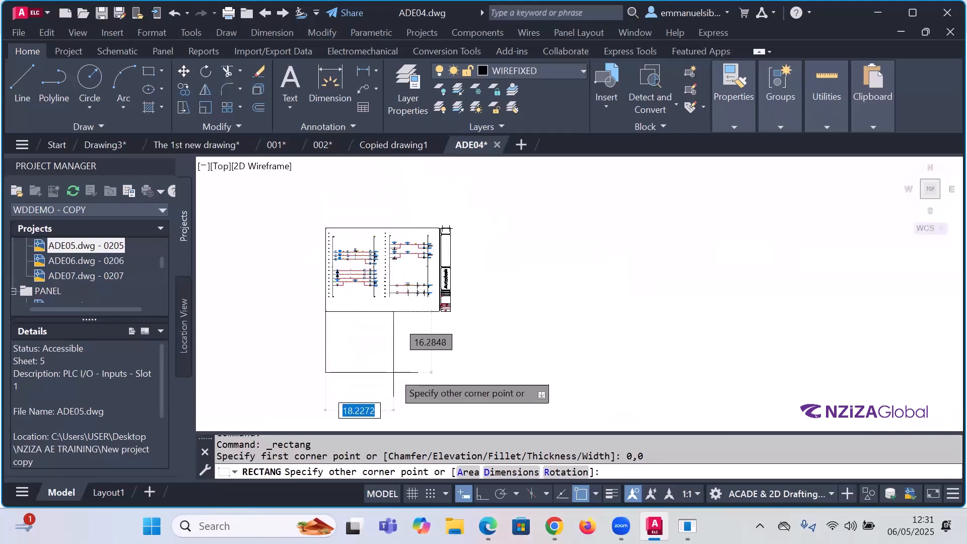
{"action": "key", "text": "Escape"}
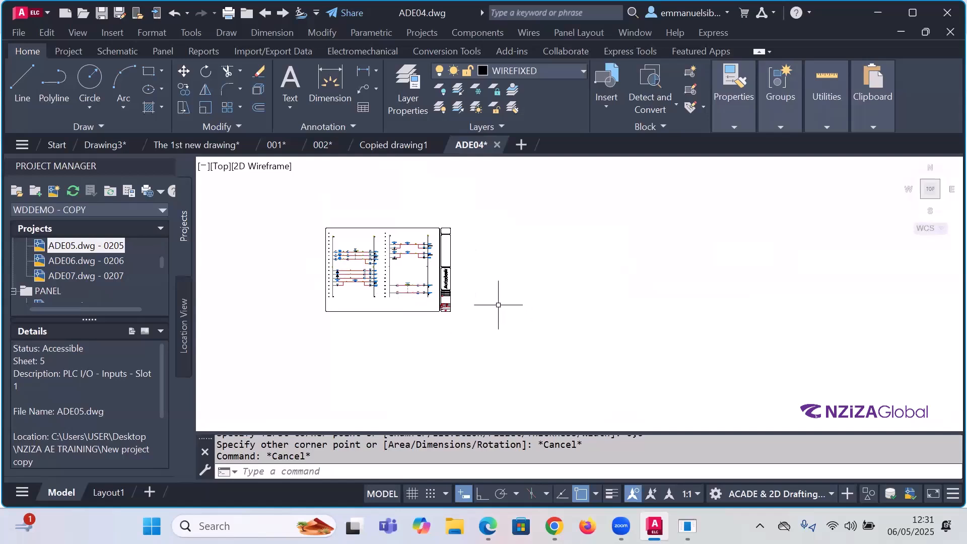
Step: Draw a freehand rectangle in the empty area beside the ADE04 drawing sheet
{"action": "scroll", "coordinate": [469, 335], "scroll_direction": "down", "scroll_amount": 2}
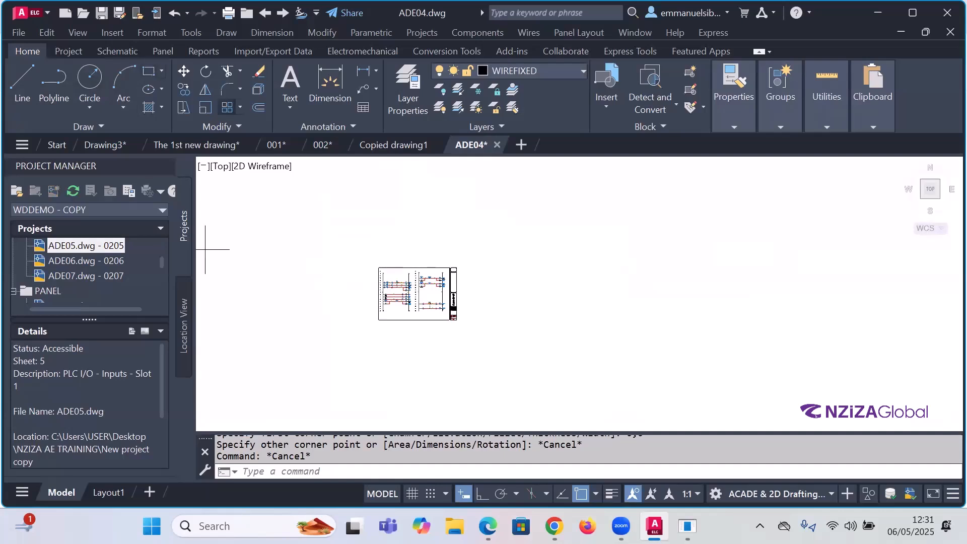
{"action": "left_click", "coordinate": [149, 71]}
{"action": "scroll", "coordinate": [489, 305], "scroll_direction": "up", "scroll_amount": 2}
{"action": "left_click", "coordinate": [492, 239]}
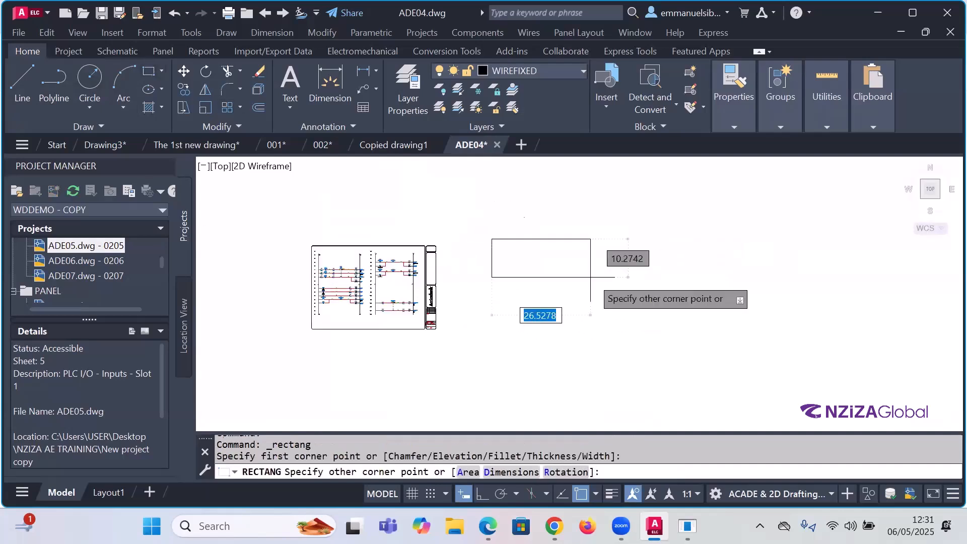
{"action": "left_click", "coordinate": [666, 347]}
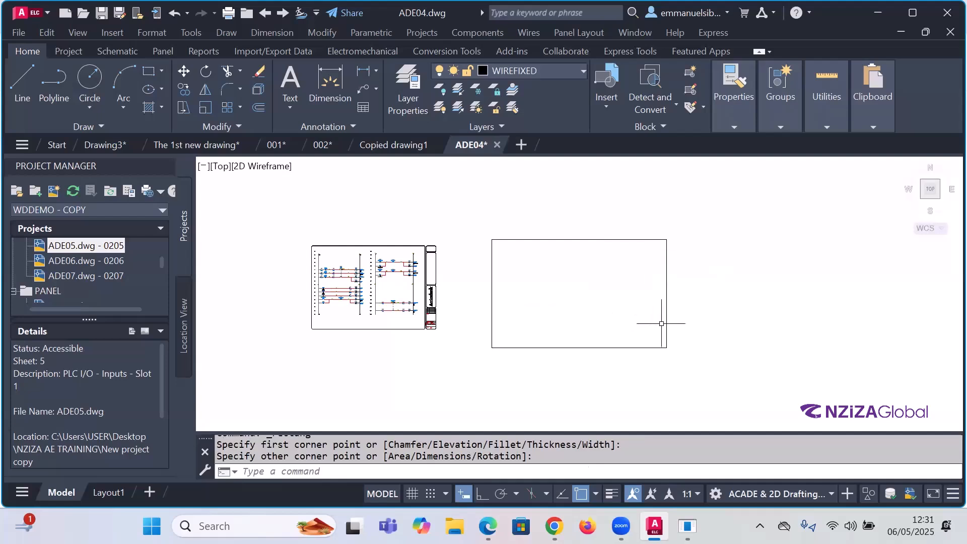
Step: Offset the new rectangle inward by a distance of 3
{"action": "left_click", "coordinate": [681, 330]}
{"action": "left_click", "coordinate": [664, 287]}
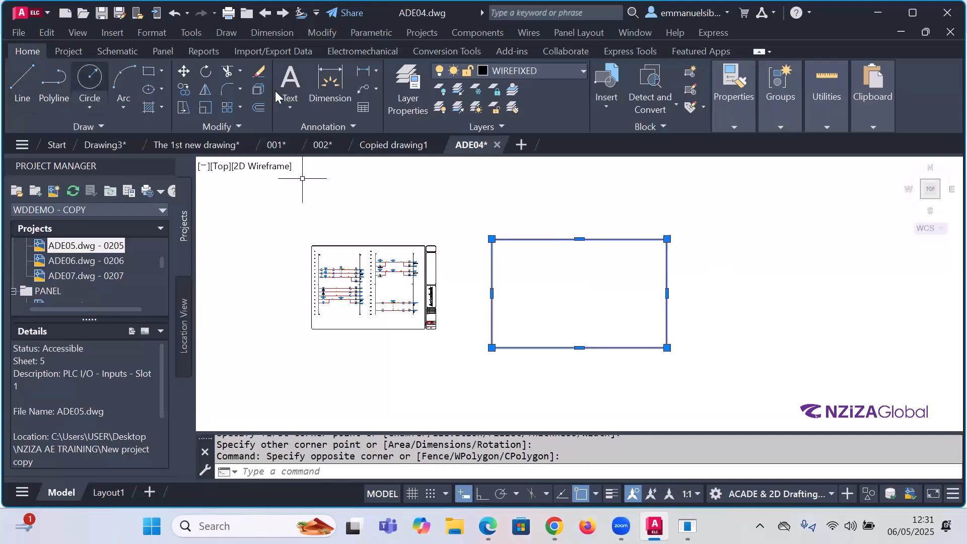
{"action": "left_click", "coordinate": [258, 107]}
{"action": "left_click", "coordinate": [621, 241]}
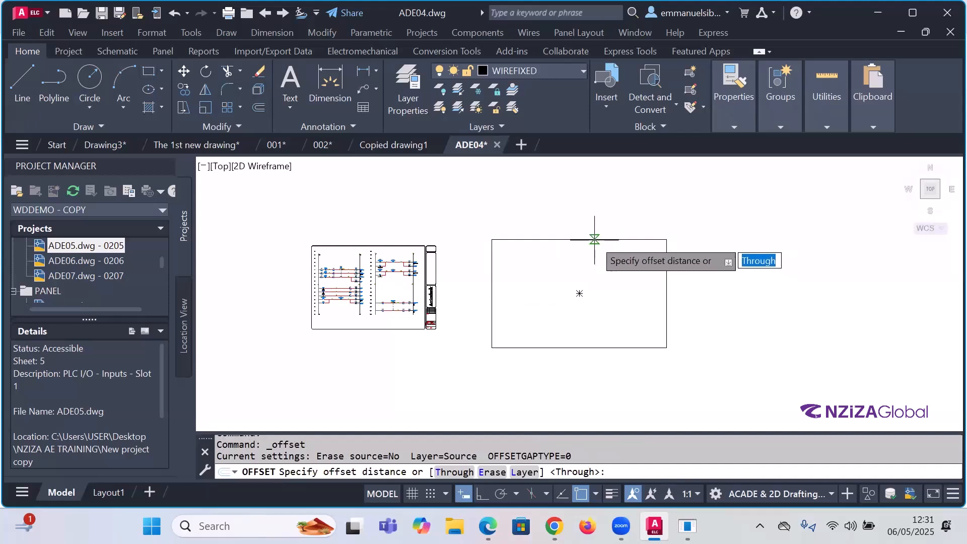
{"action": "left_click", "coordinate": [594, 240]}
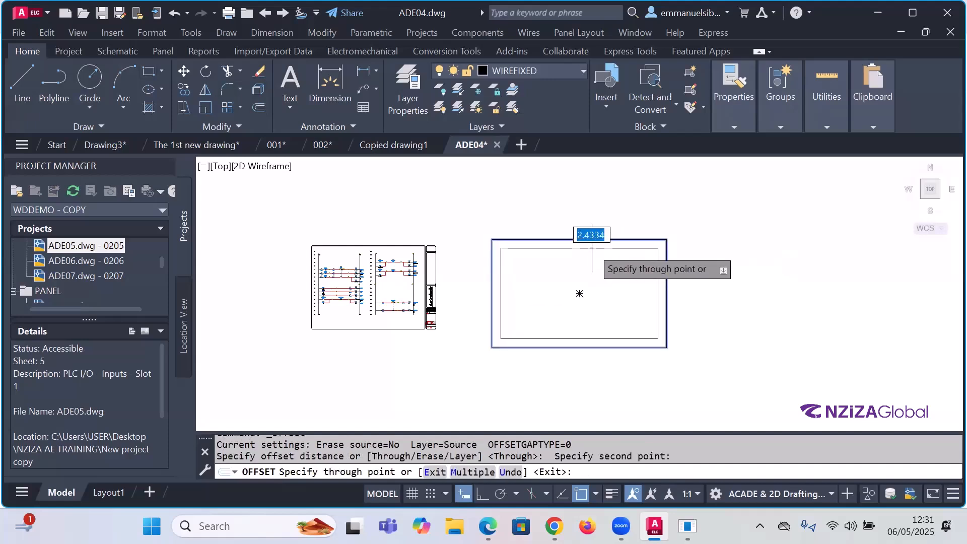
{"action": "type", "text": "3"}
{"action": "key", "text": "Return"}
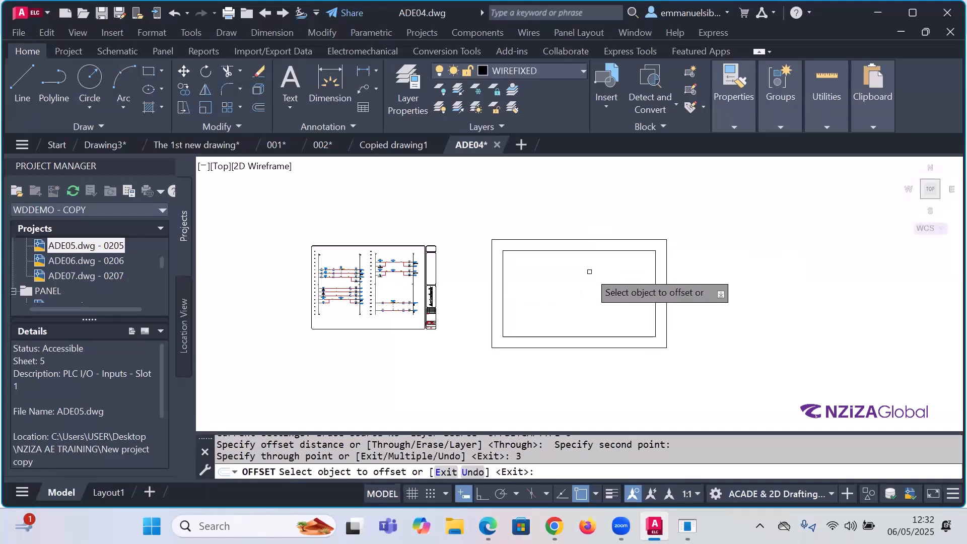
{"action": "key", "text": "Escape"}
{"action": "scroll", "coordinate": [556, 299], "scroll_direction": "up", "scroll_amount": 2}
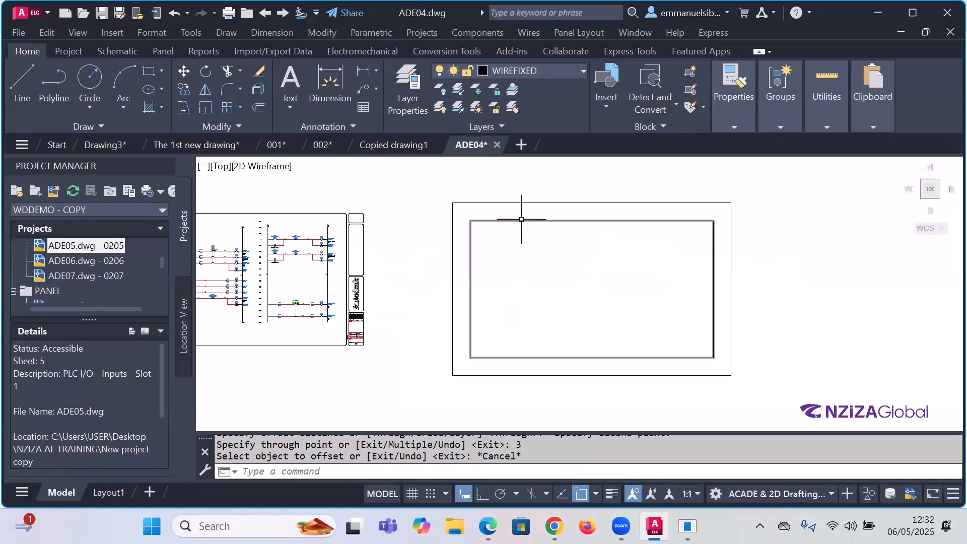
Step: Undo the last offset and offset the outer rectangle inward by a distance of 2 instead
{"action": "key", "text": "ctrl+z"}
{"action": "key", "text": "ctrl+z"}
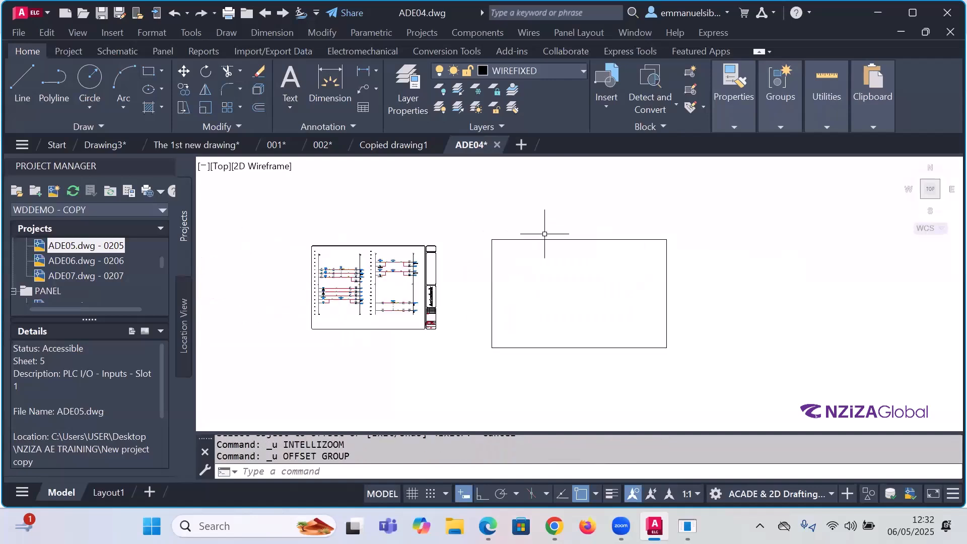
{"action": "left_click", "coordinate": [543, 237]}
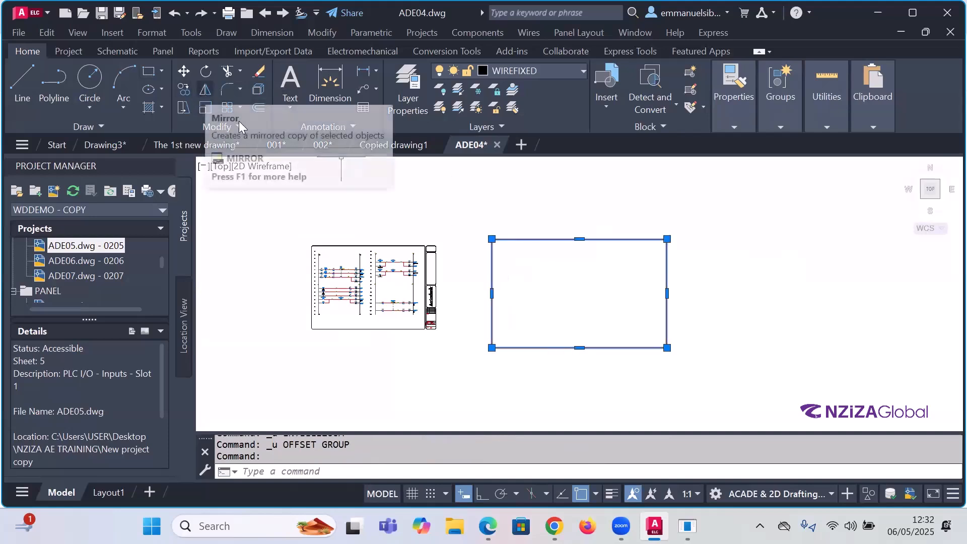
{"action": "left_click", "coordinate": [258, 106]}
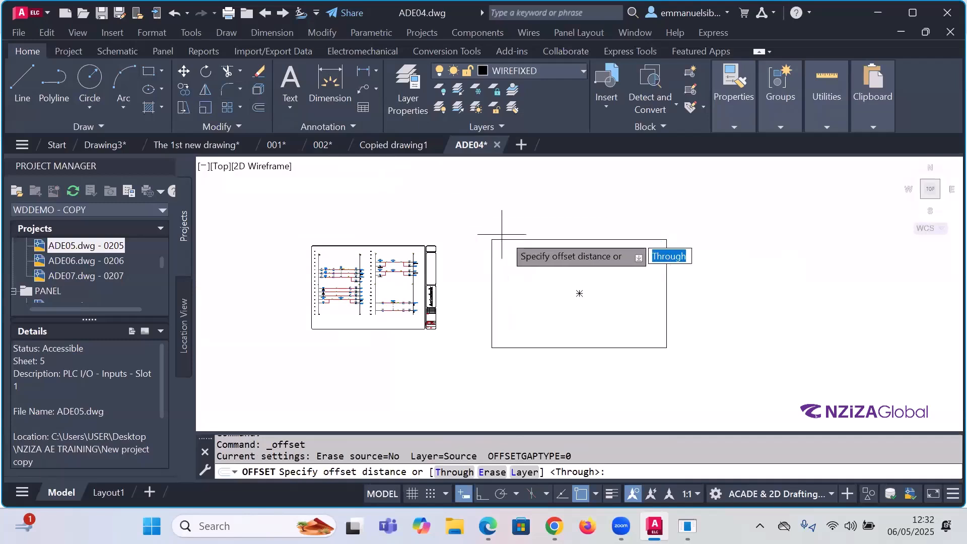
{"action": "left_click", "coordinate": [579, 243]}
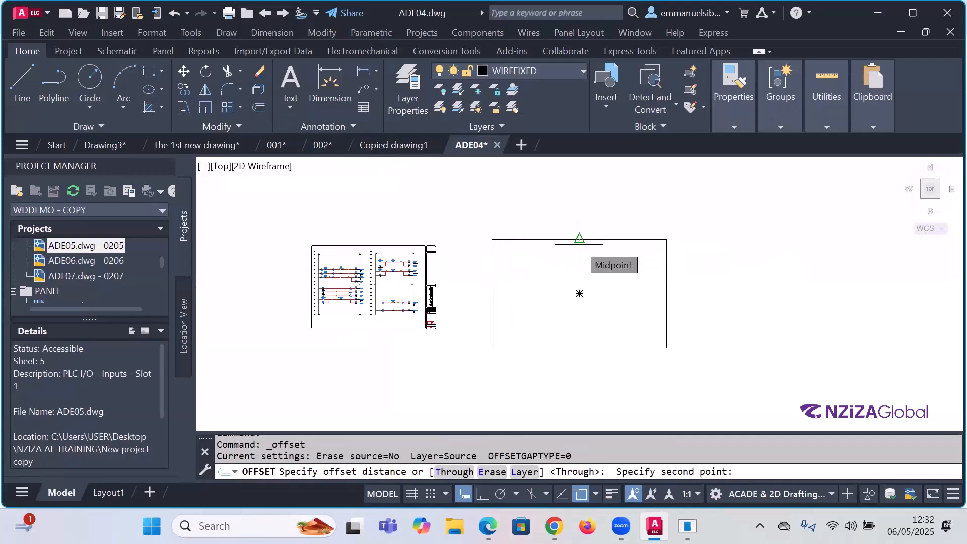
{"action": "left_click", "coordinate": [580, 242]}
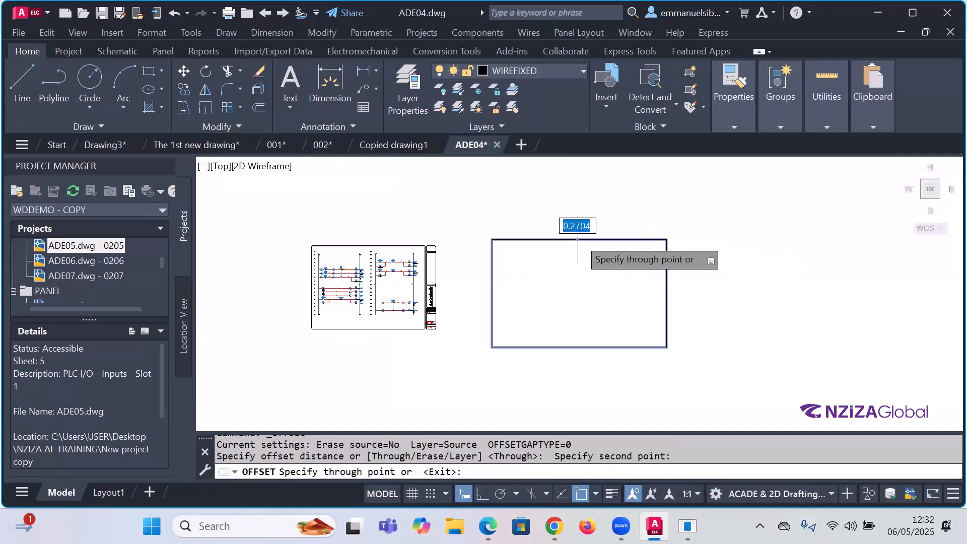
{"action": "type", "text": "2"}
{"action": "key", "text": "Return"}
{"action": "scroll", "coordinate": [569, 269], "scroll_direction": "up", "scroll_amount": 2}
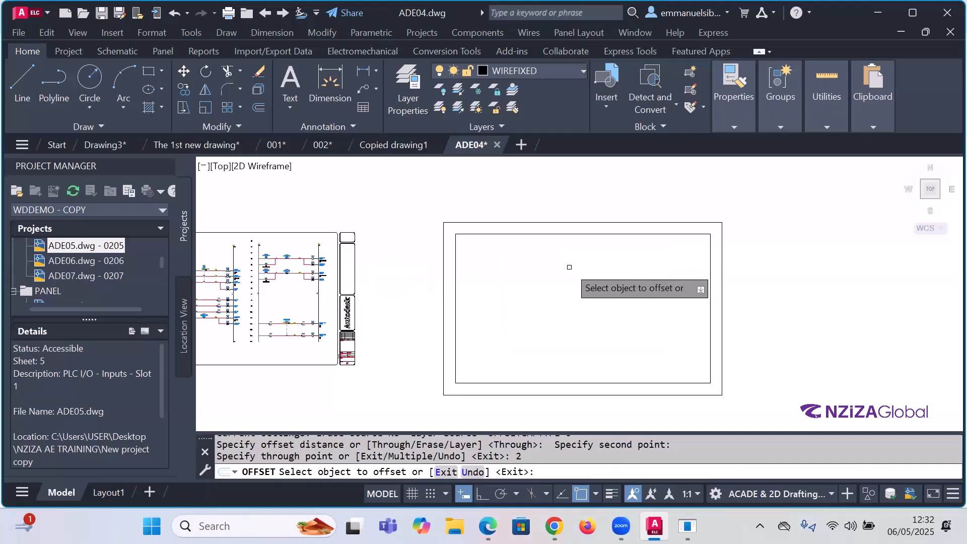
{"action": "key", "text": "Escape"}
{"action": "scroll", "coordinate": [561, 266], "scroll_direction": "down", "scroll_amount": 1}
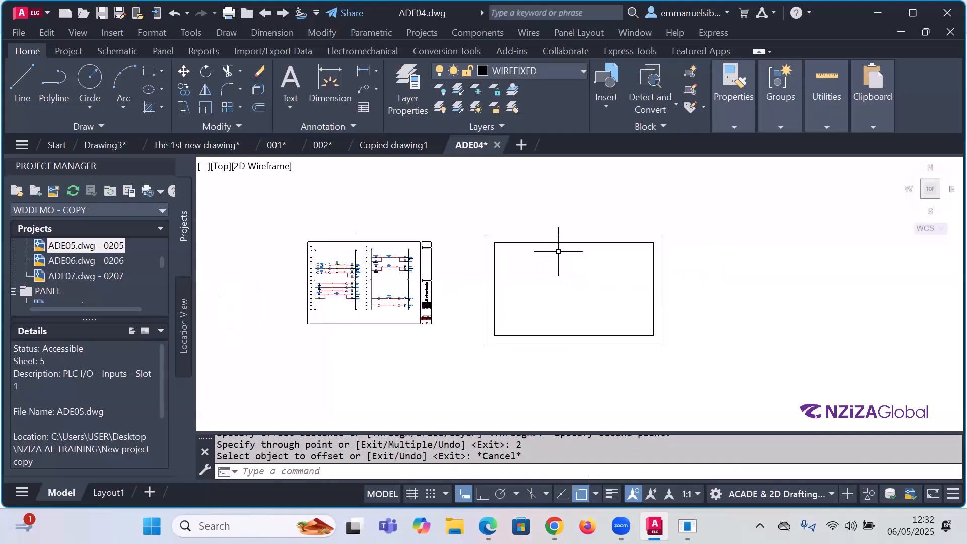
{"action": "scroll", "coordinate": [538, 245], "scroll_direction": "up", "scroll_amount": 1}
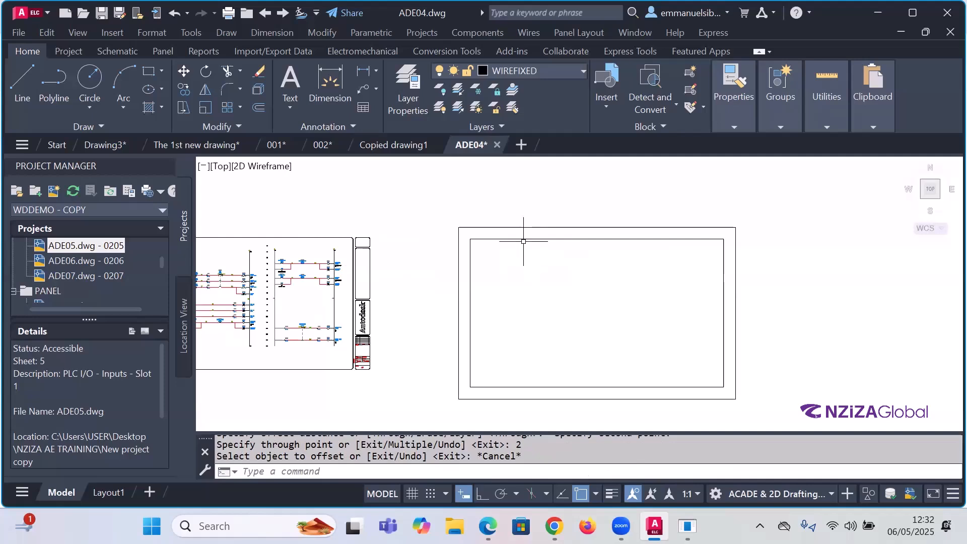
Step: Undo the offset of 2 and offset the outer rectangle inward by a distance of 1
{"action": "key", "text": "ctrl+z"}
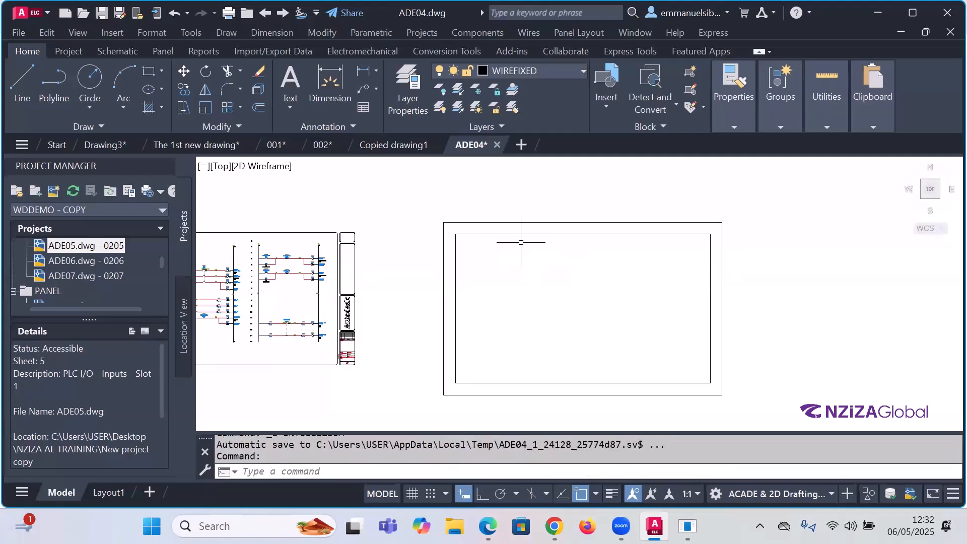
{"action": "key", "text": "ctrl+z"}
{"action": "left_click", "coordinate": [512, 222]}
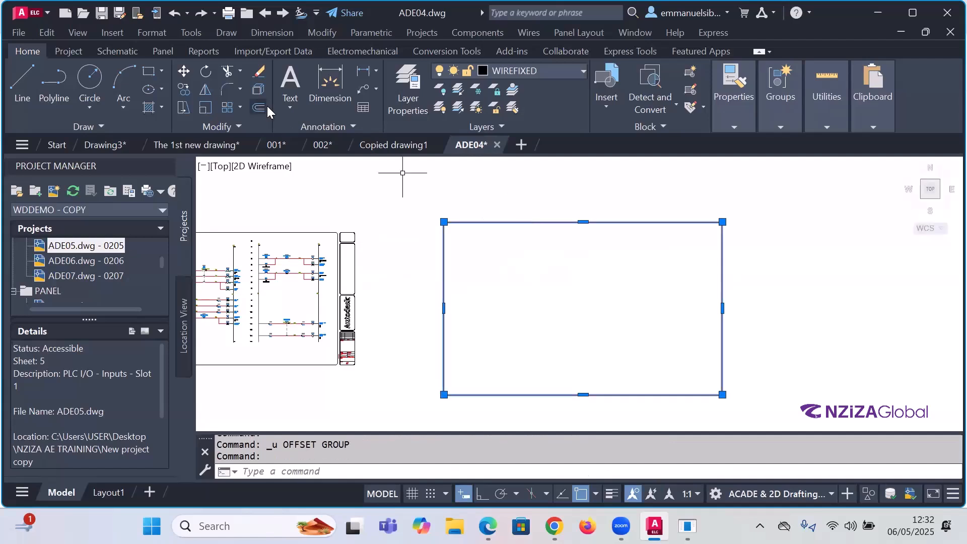
{"action": "left_click", "coordinate": [258, 107]}
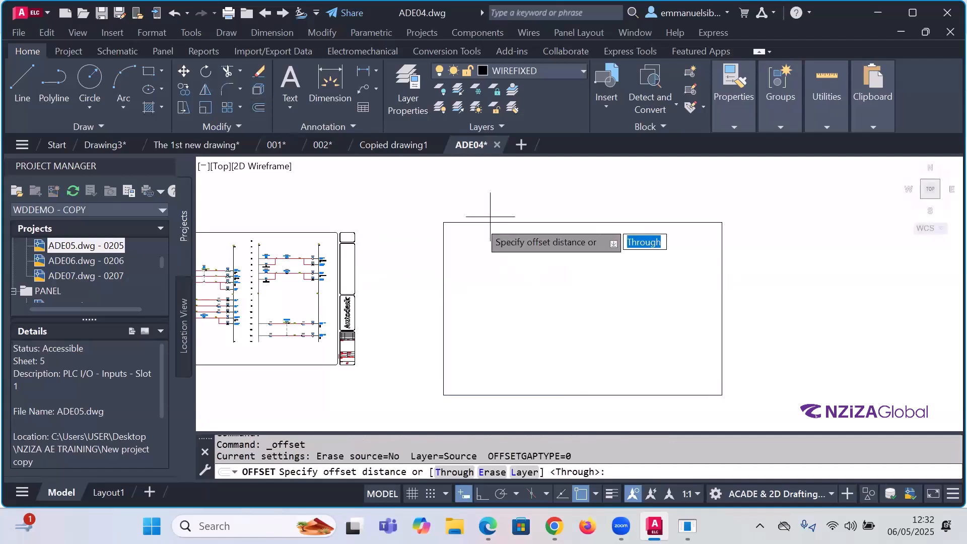
{"action": "left_click", "coordinate": [582, 221]}
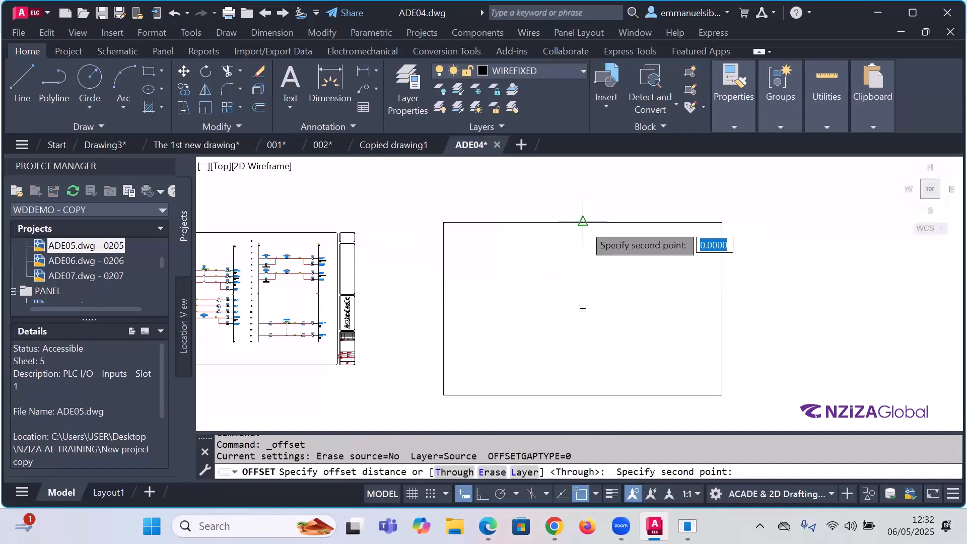
{"action": "left_click", "coordinate": [582, 219]}
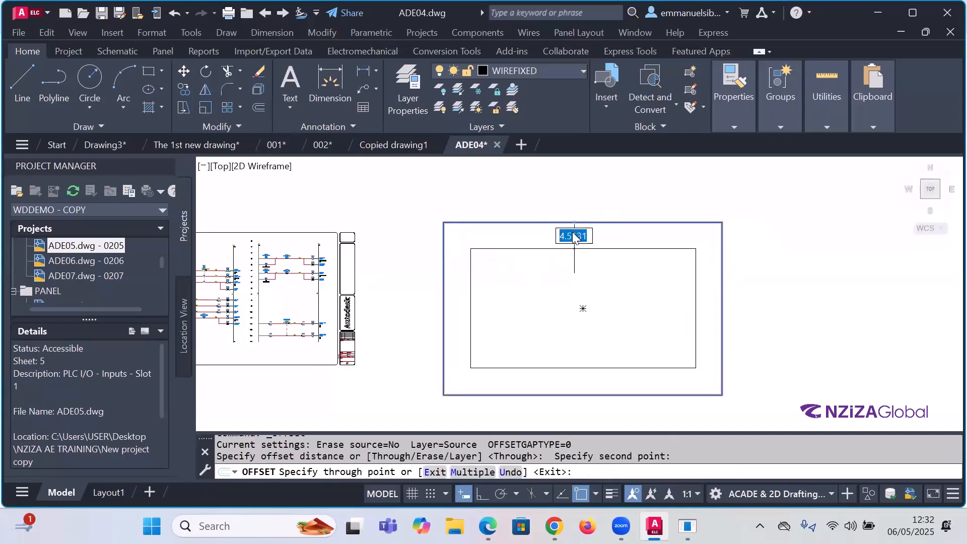
{"action": "type", "text": "1"}
{"action": "key", "text": "Return"}
{"action": "key", "text": "Escape"}
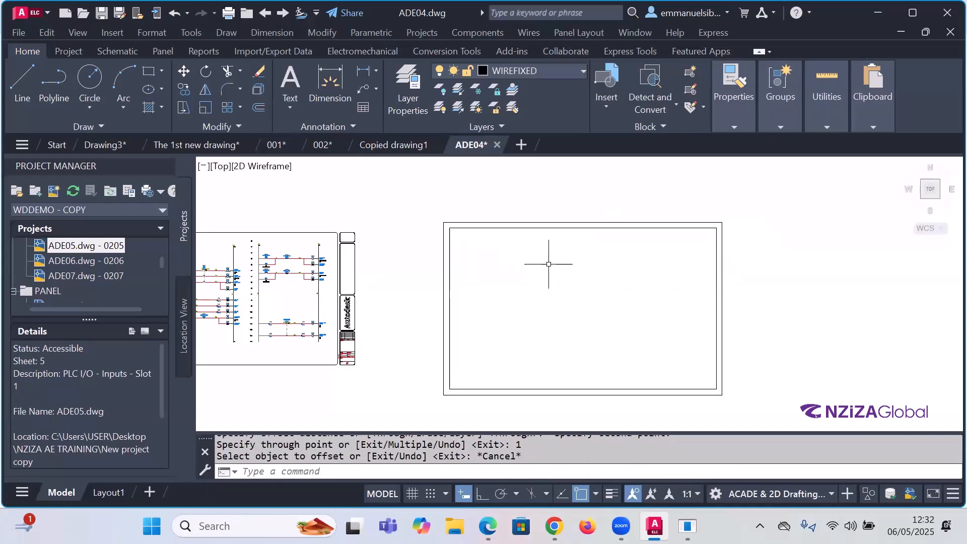
Step: With Ortho mode on, draw a horizontal line across the lower part of the inner rectangle, from its left edge to its right edge
{"action": "scroll", "coordinate": [525, 247], "scroll_direction": "down", "scroll_amount": 2}
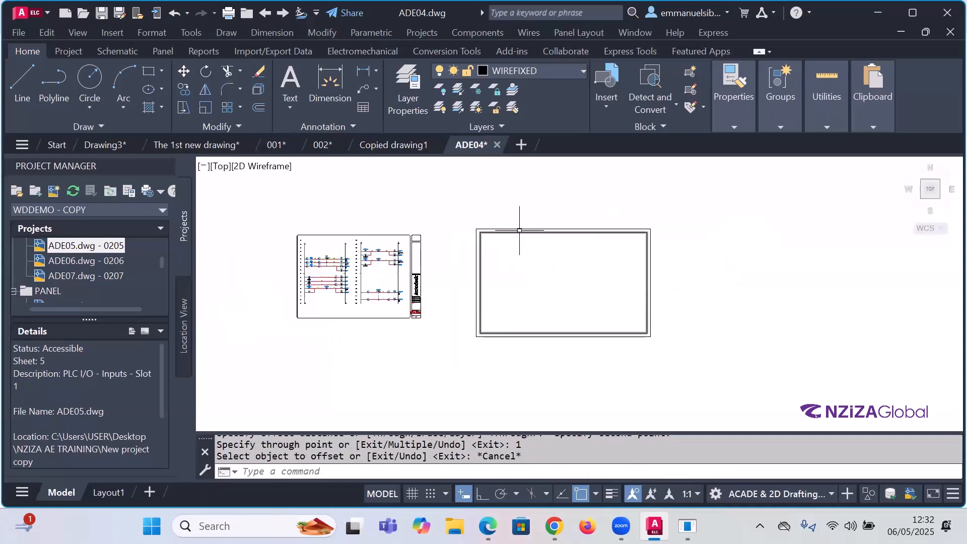
{"action": "scroll", "coordinate": [511, 274], "scroll_direction": "up", "scroll_amount": 2}
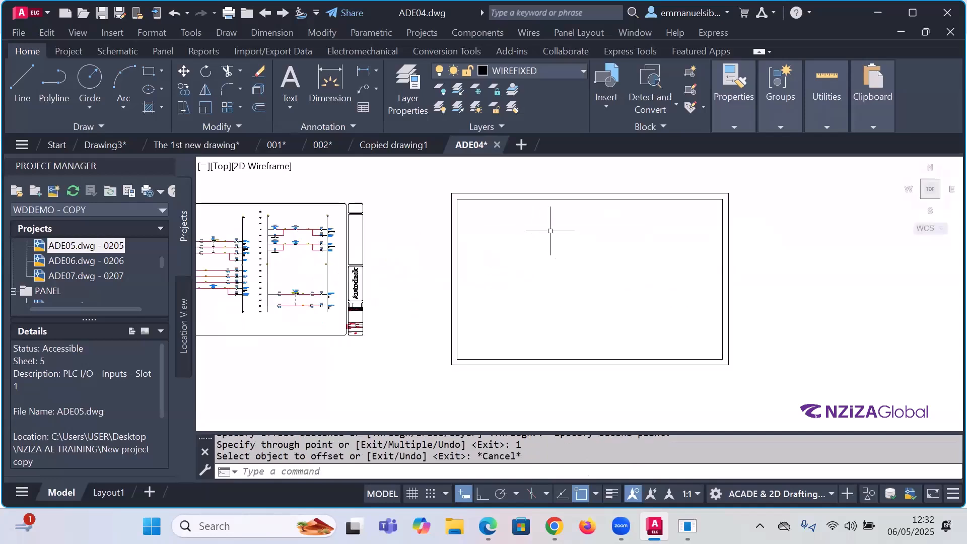
{"action": "scroll", "coordinate": [376, 222], "scroll_direction": "up", "scroll_amount": 4}
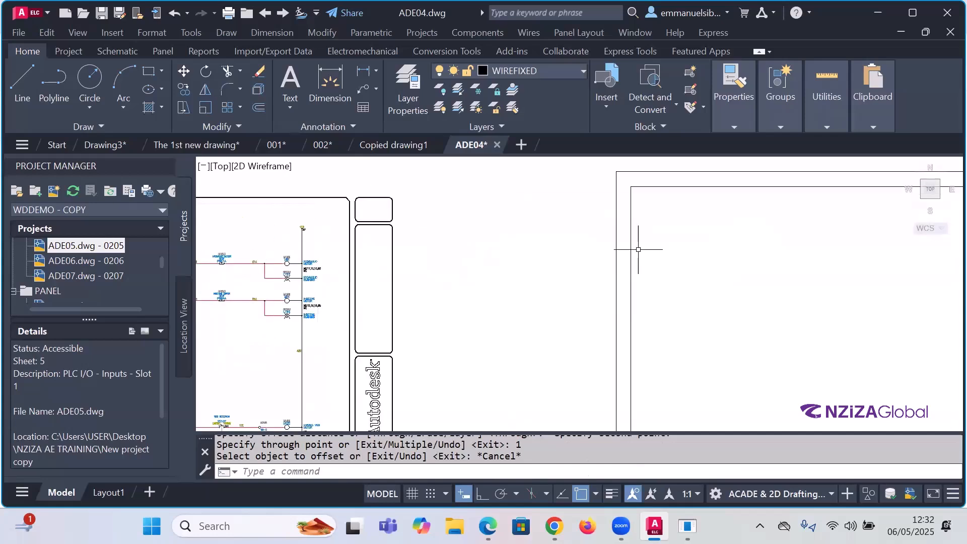
{"action": "scroll", "coordinate": [573, 243], "scroll_direction": "down", "scroll_amount": 4}
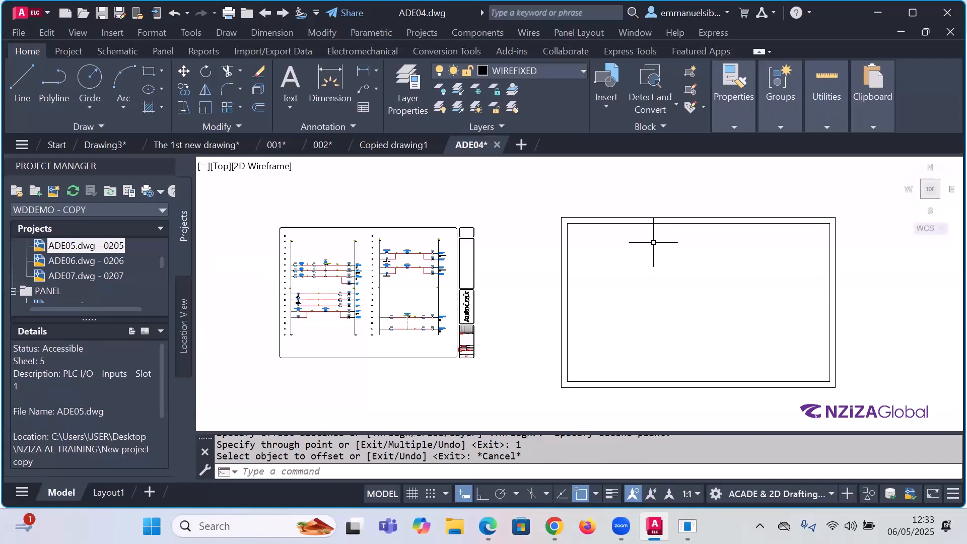
{"action": "scroll", "coordinate": [654, 266], "scroll_direction": "down", "scroll_amount": 2}
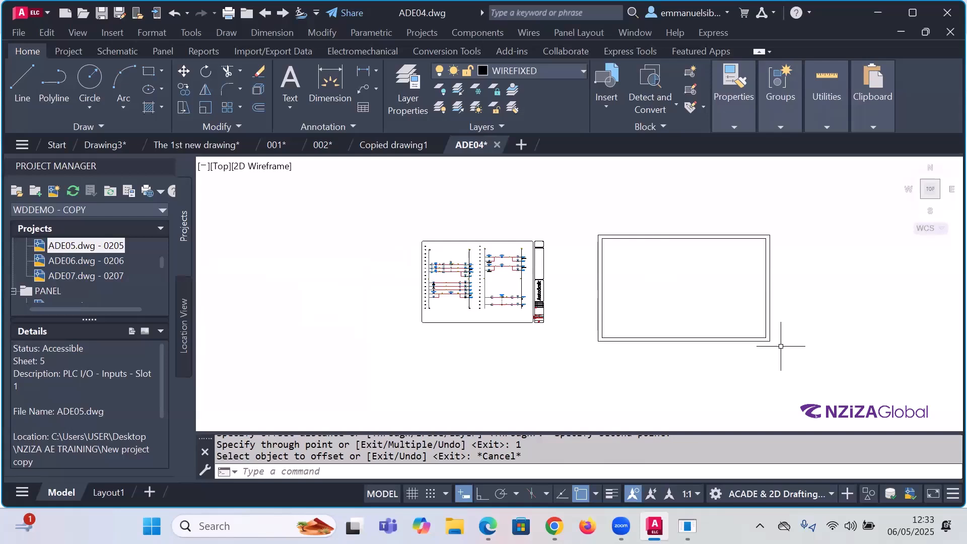
{"action": "scroll", "coordinate": [776, 335], "scroll_direction": "up", "scroll_amount": 2}
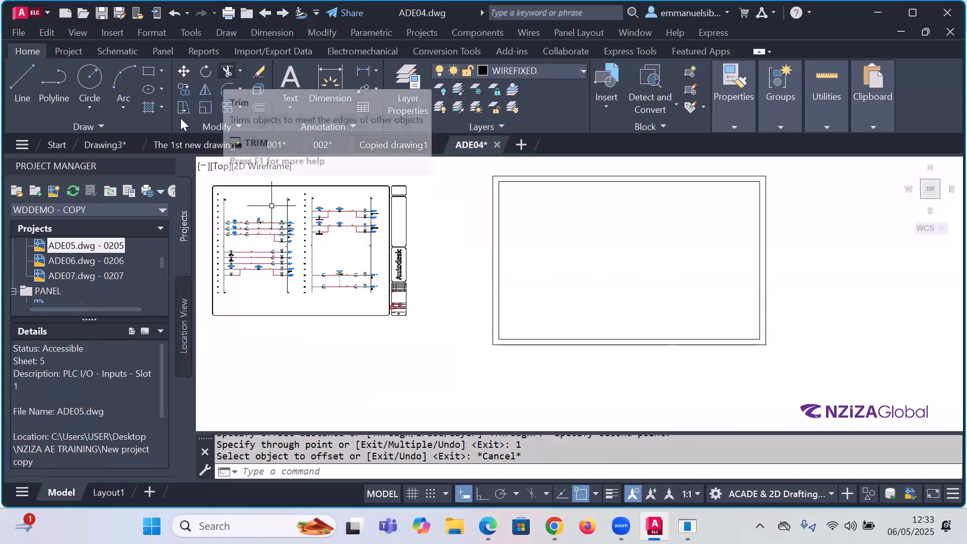
{"action": "left_click", "coordinate": [24, 77]}
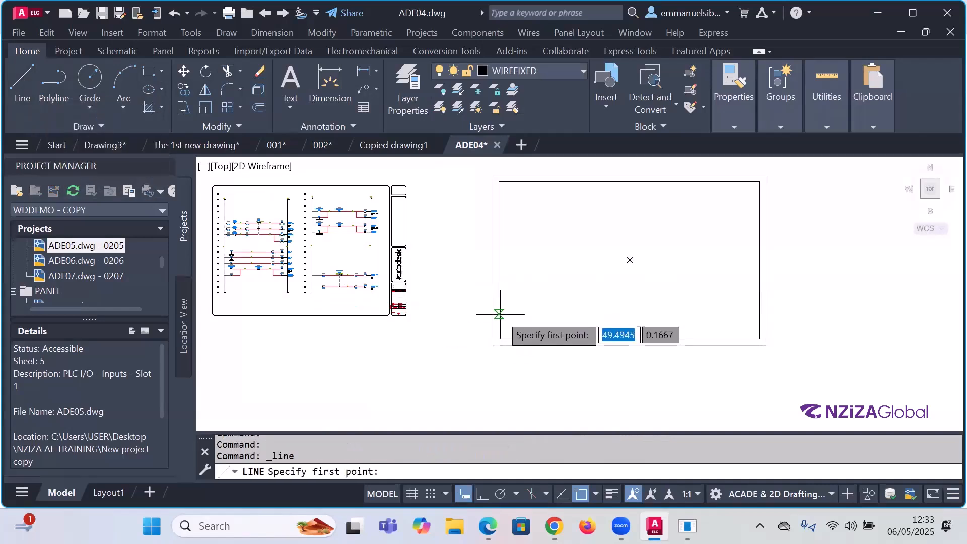
{"action": "left_click", "coordinate": [498, 312]}
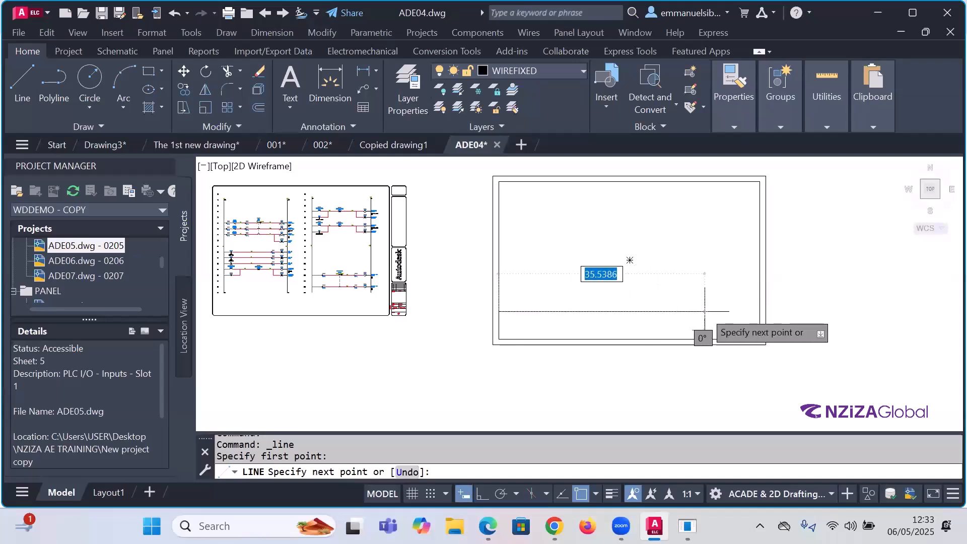
{"action": "key", "text": "F8"}
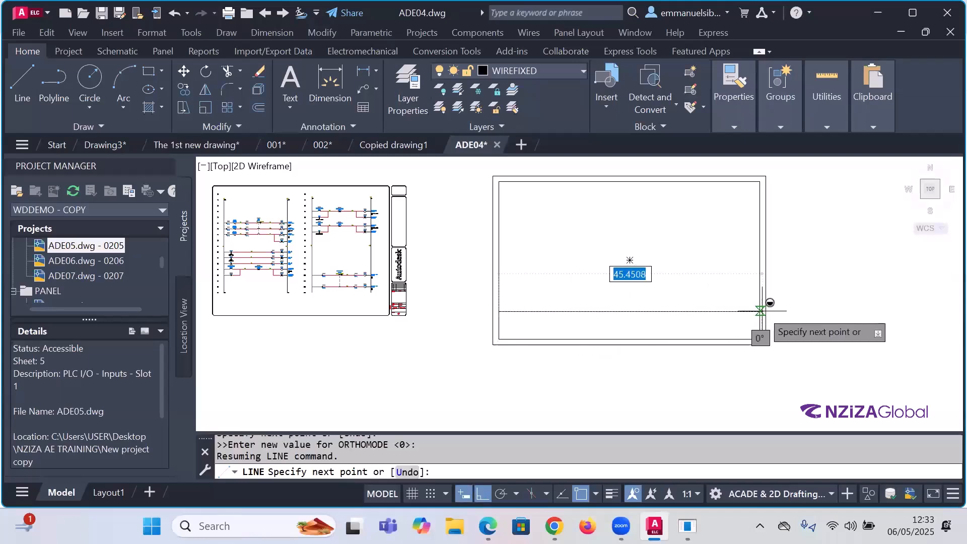
Step: Finish a horizontal line about 45.5 units long across the lower part of the inner border
{"action": "left_click", "coordinate": [760, 311]}
{"action": "key", "text": "Escape"}
{"action": "scroll", "coordinate": [671, 283], "scroll_direction": "down", "scroll_amount": 2}
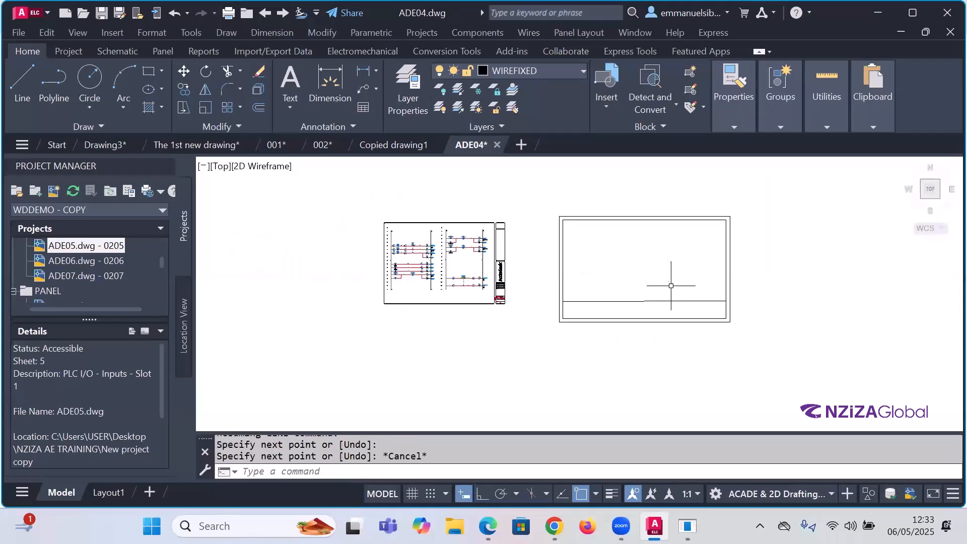
{"action": "scroll", "coordinate": [673, 336], "scroll_direction": "up", "scroll_amount": 2}
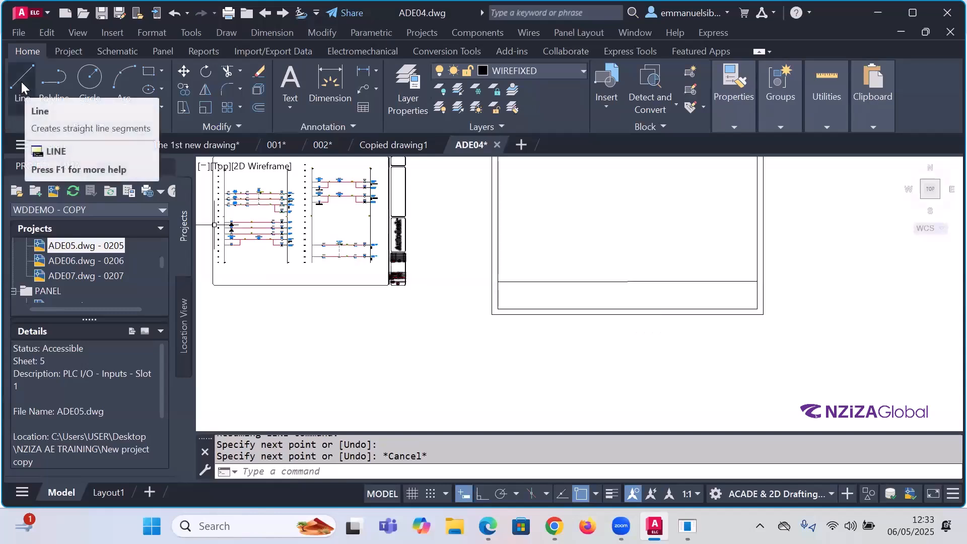
Step: Draw a vertical helper line from the horizontal line's left end down to the inner border's lower-left corner
{"action": "left_click", "coordinate": [22, 81]}
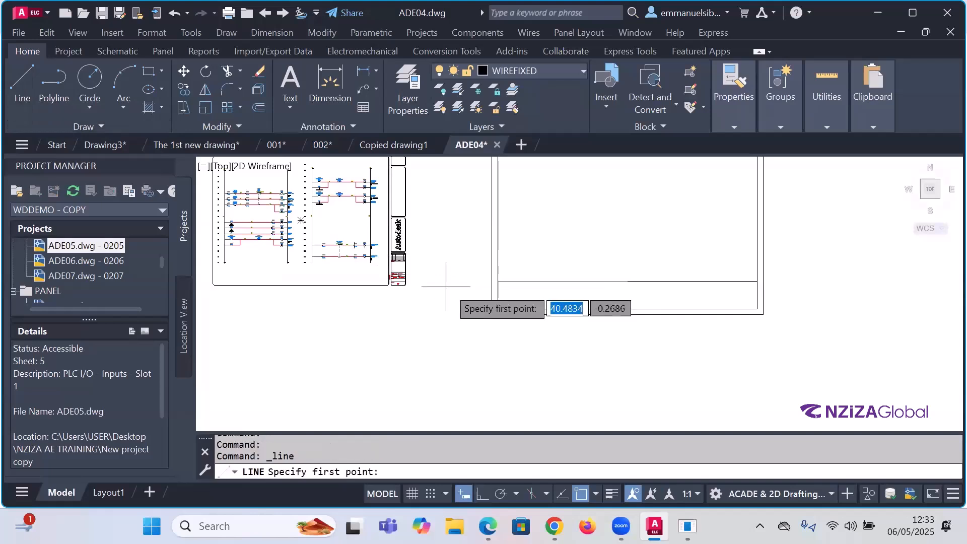
{"action": "key", "text": "Escape"}
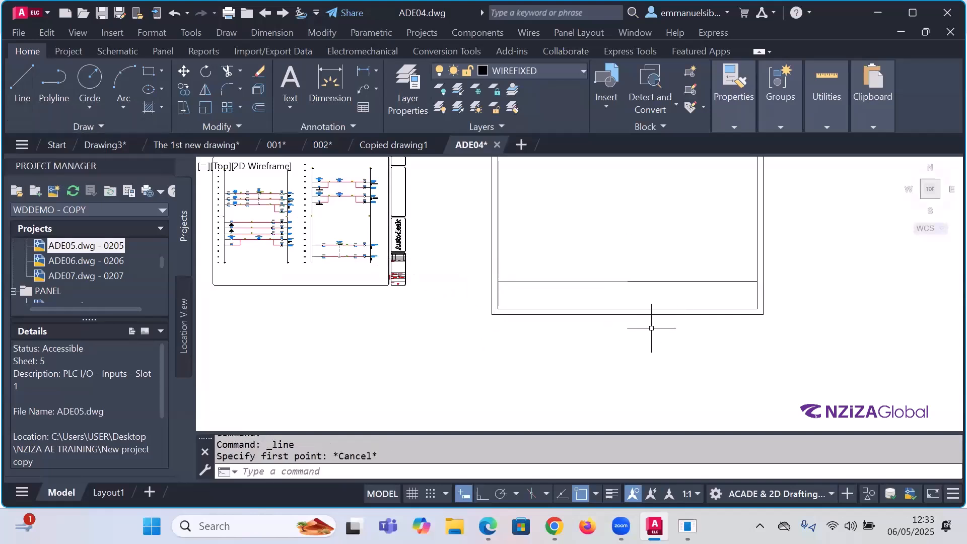
{"action": "scroll", "coordinate": [502, 302], "scroll_direction": "up", "scroll_amount": 4}
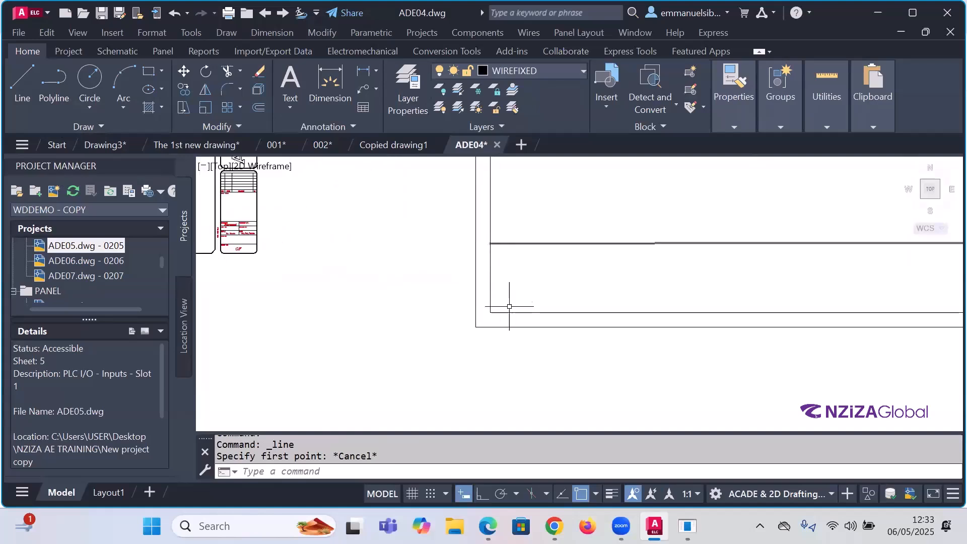
{"action": "left_click", "coordinate": [25, 73]}
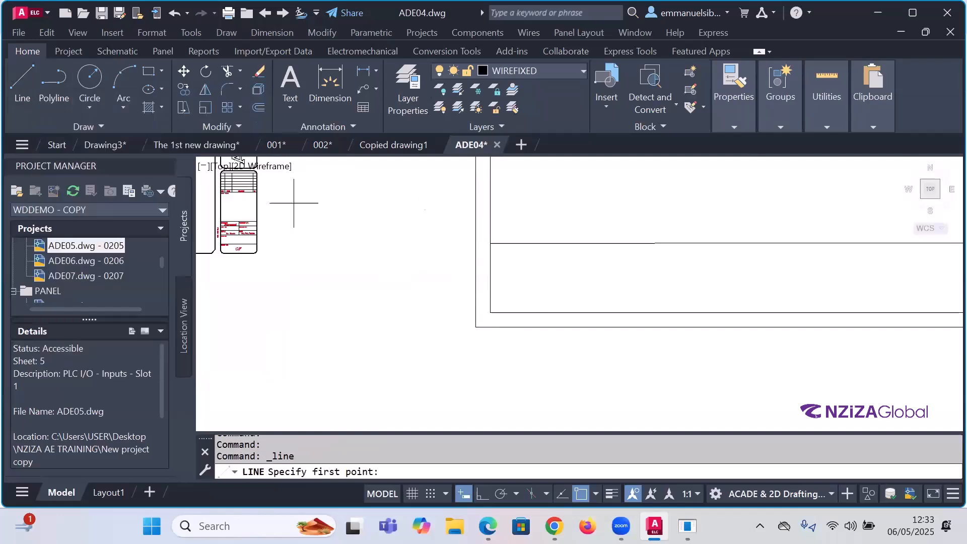
{"action": "left_click", "coordinate": [491, 244]}
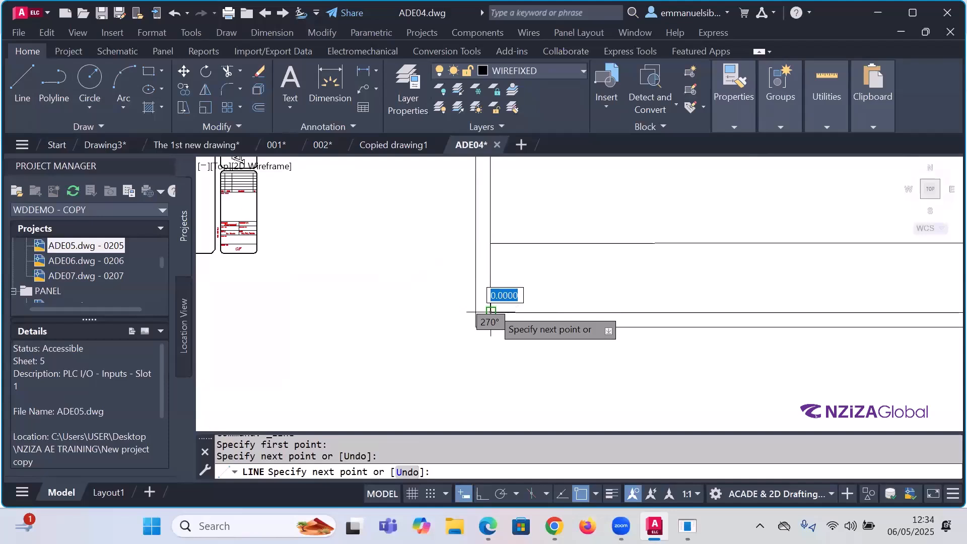
{"action": "key", "text": "Escape"}
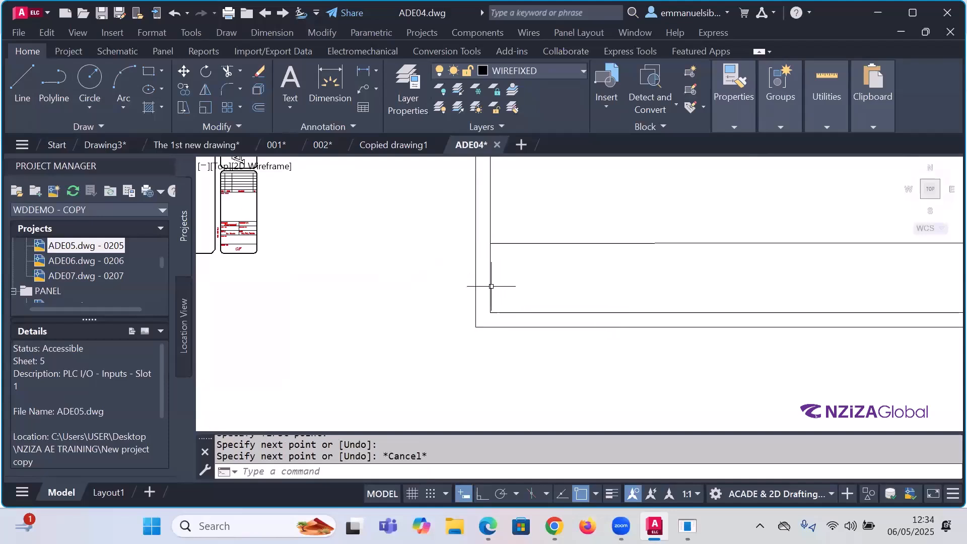
Step: Draw a second horizontal line from the helper line's midpoint to the inner border's right side, with ortho mode on
{"action": "left_click", "coordinate": [25, 78]}
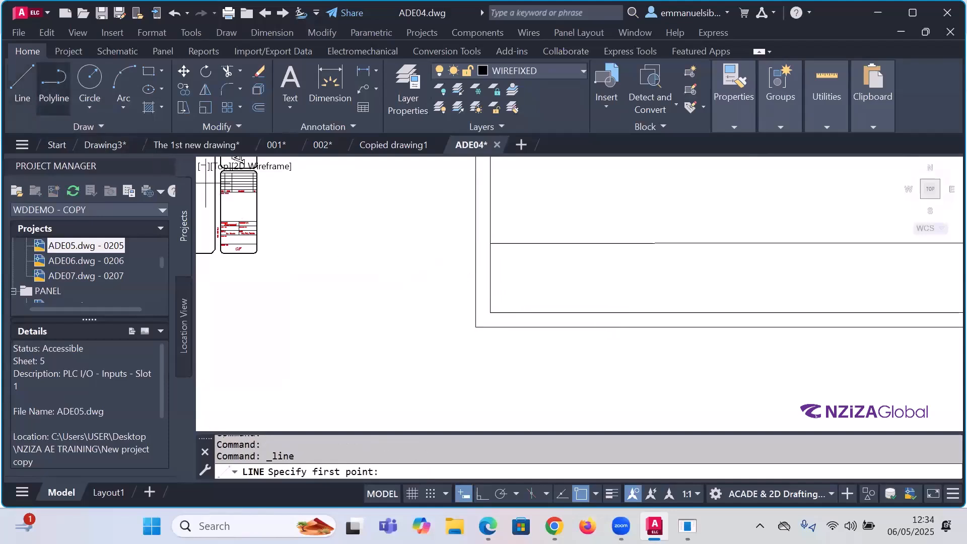
{"action": "left_click", "coordinate": [490, 277]}
{"action": "scroll", "coordinate": [492, 277], "scroll_direction": "down", "scroll_amount": 5}
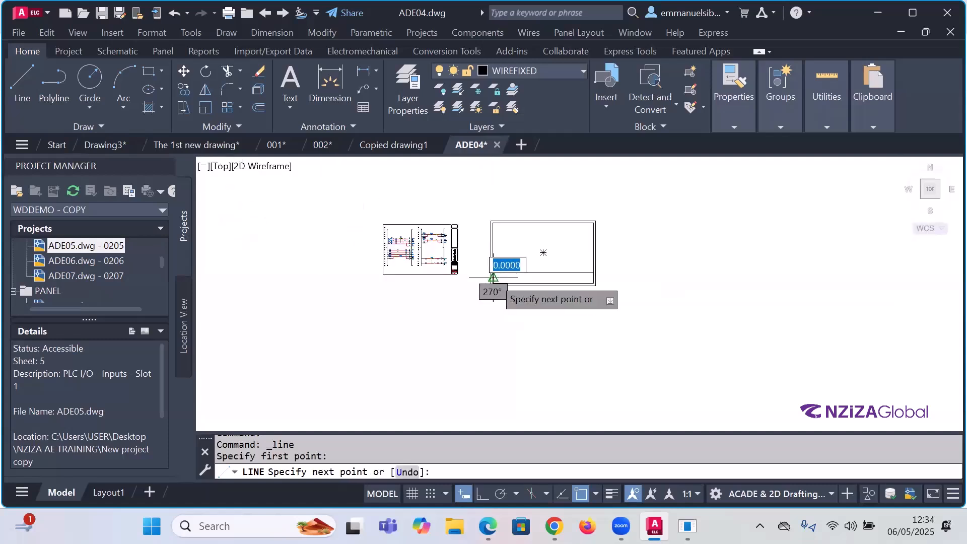
{"action": "scroll", "coordinate": [581, 280], "scroll_direction": "up", "scroll_amount": 6}
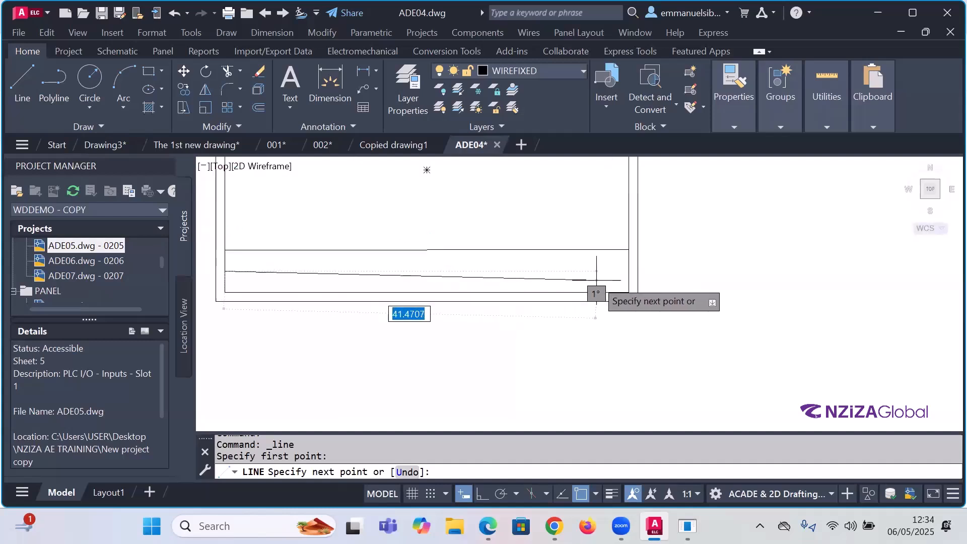
{"action": "scroll", "coordinate": [597, 279], "scroll_direction": "up", "scroll_amount": 6}
{"action": "key", "text": "F8"}
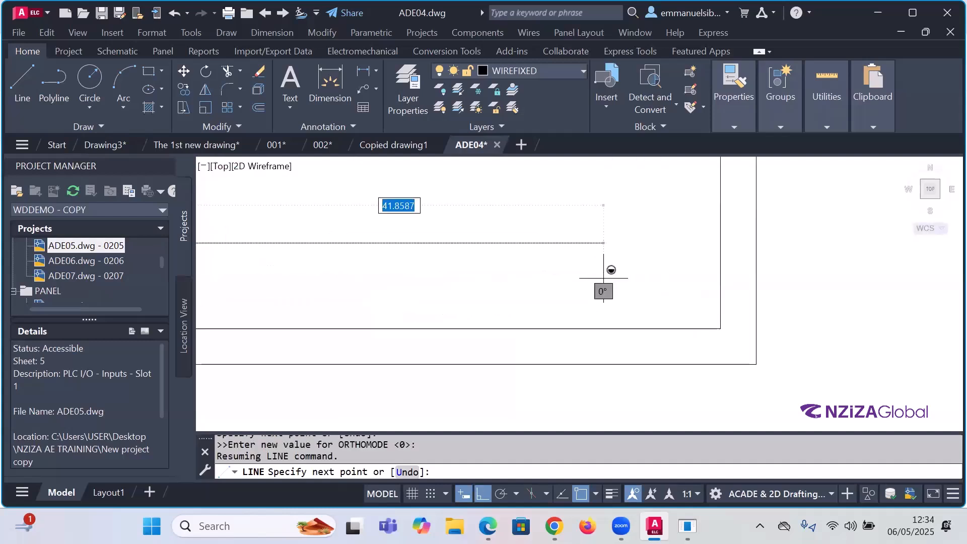
{"action": "left_click", "coordinate": [720, 242]}
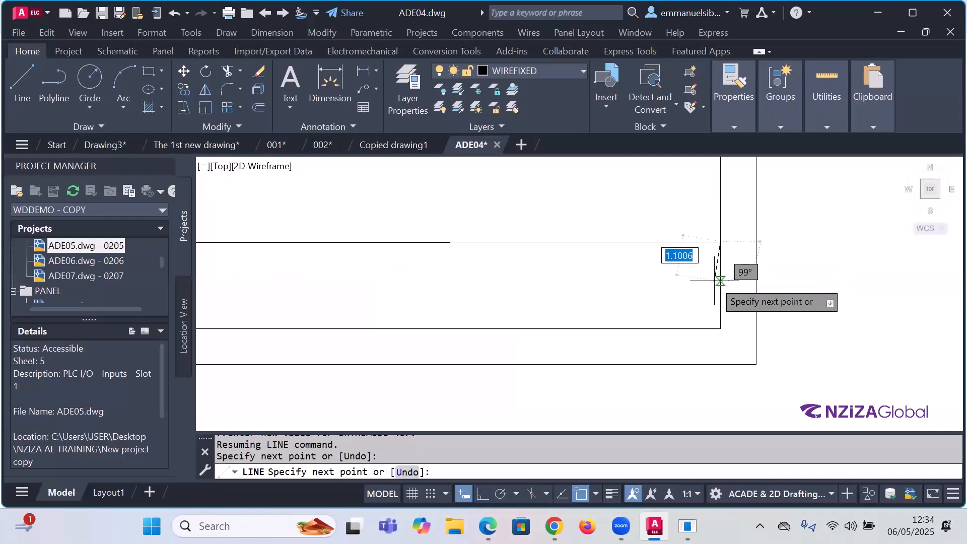
{"action": "key", "text": "Escape"}
{"action": "scroll", "coordinate": [725, 279], "scroll_direction": "down", "scroll_amount": 3}
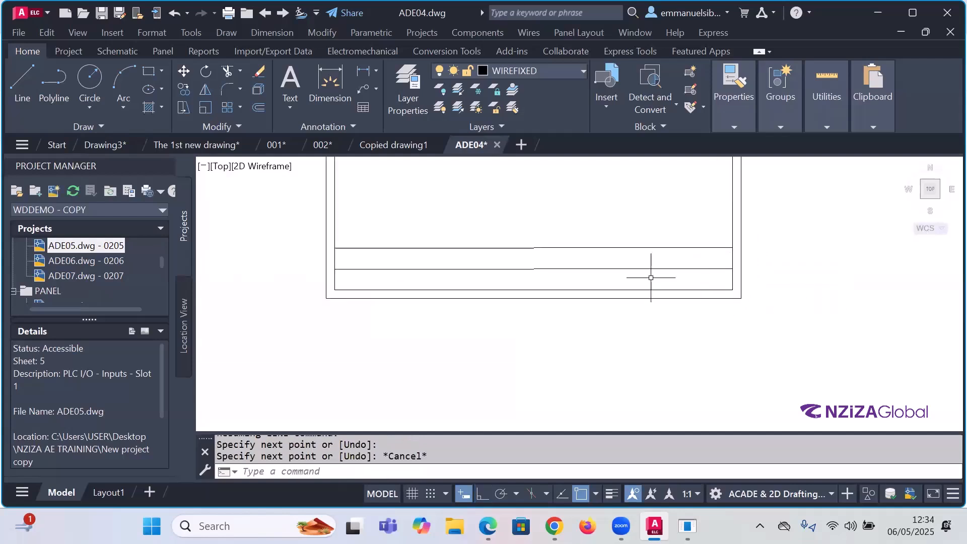
Step: Delete the short vertical helper line on the inner border's left side
{"action": "scroll", "coordinate": [333, 252], "scroll_direction": "up", "scroll_amount": 3}
{"action": "left_click", "coordinate": [331, 244]}
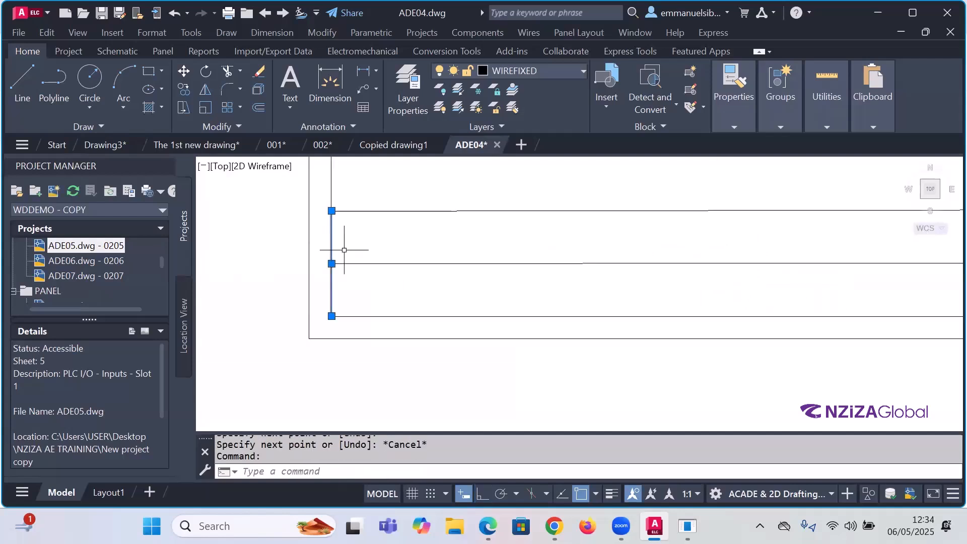
{"action": "key", "text": "Delete"}
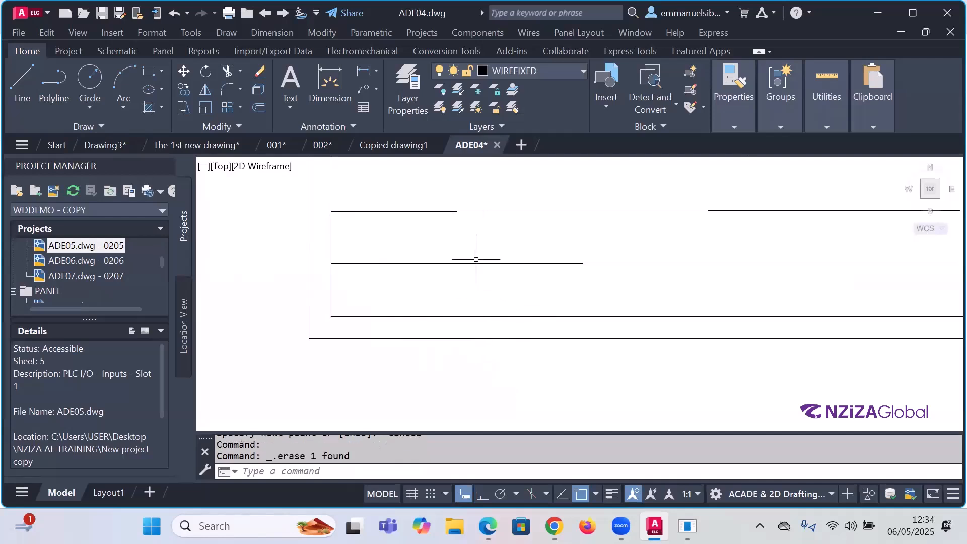
Step: Try to draw a vertical divider about 4.8 units long from the upper horizontal line to the inner border's lower edge
{"action": "scroll", "coordinate": [412, 252], "scroll_direction": "down", "scroll_amount": 3}
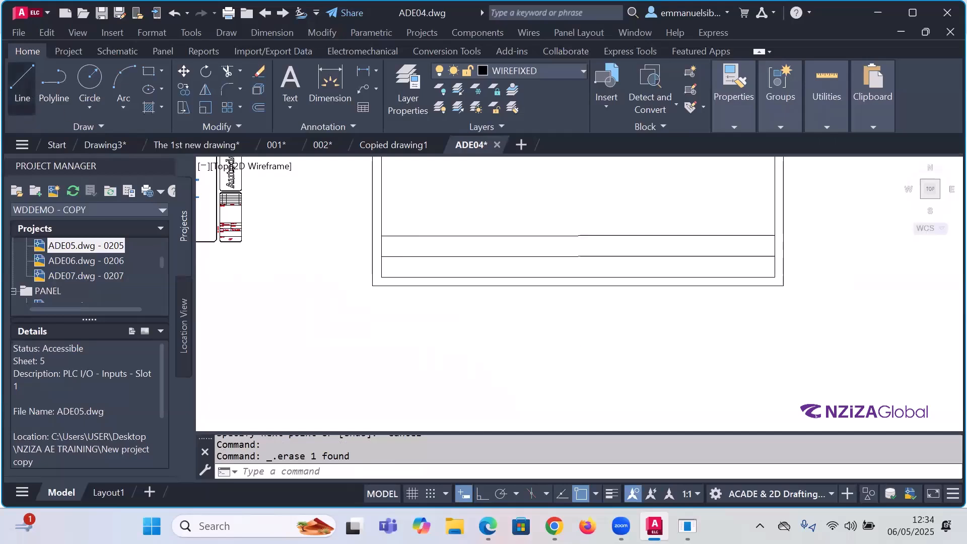
{"action": "left_click", "coordinate": [22, 86]}
{"action": "scroll", "coordinate": [524, 272], "scroll_direction": "up", "scroll_amount": 2}
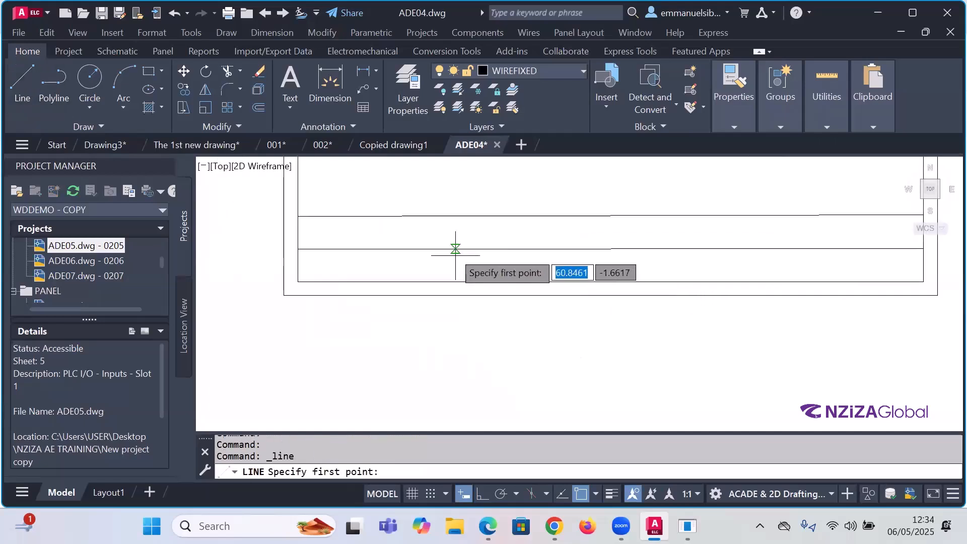
{"action": "left_click", "coordinate": [390, 216]}
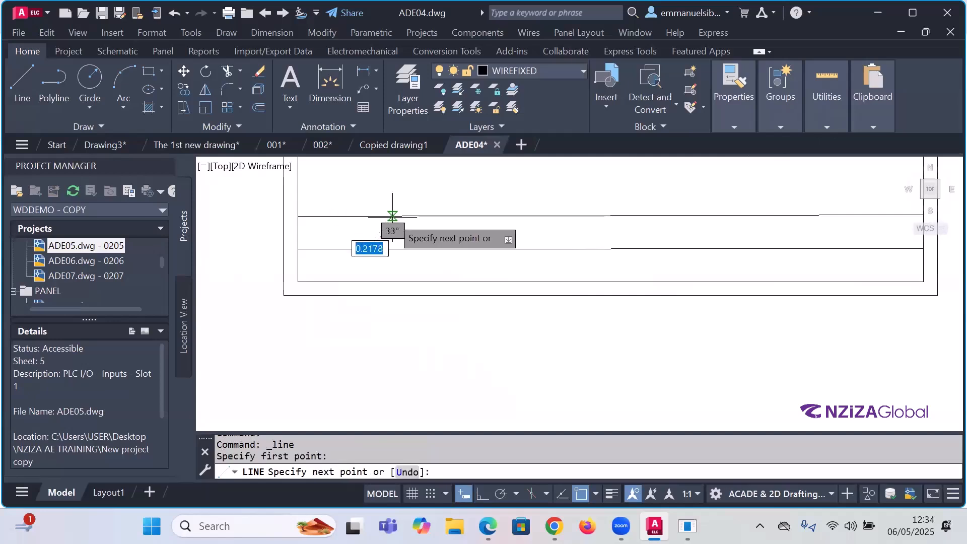
{"action": "key", "text": "F8"}
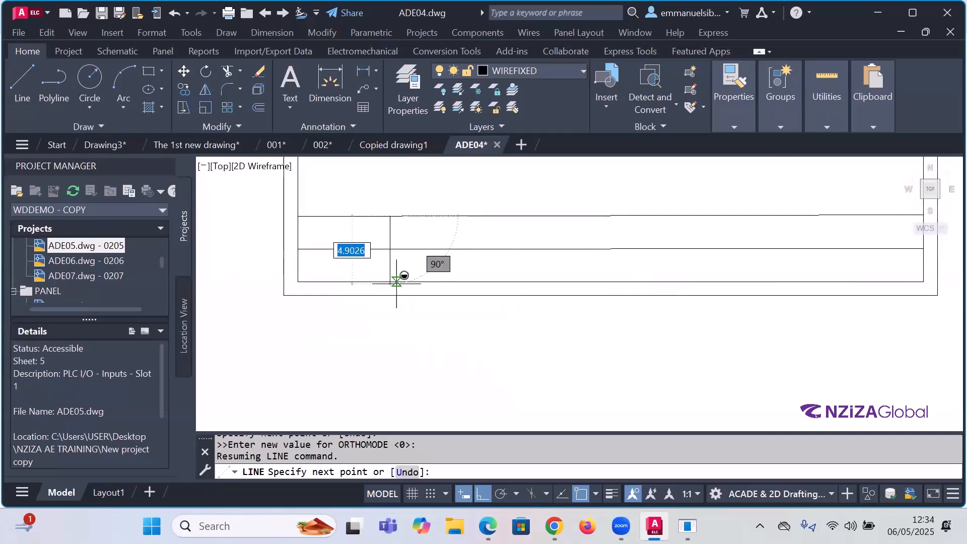
{"action": "left_click", "coordinate": [397, 282]}
{"action": "key", "text": "ctrl+z"}
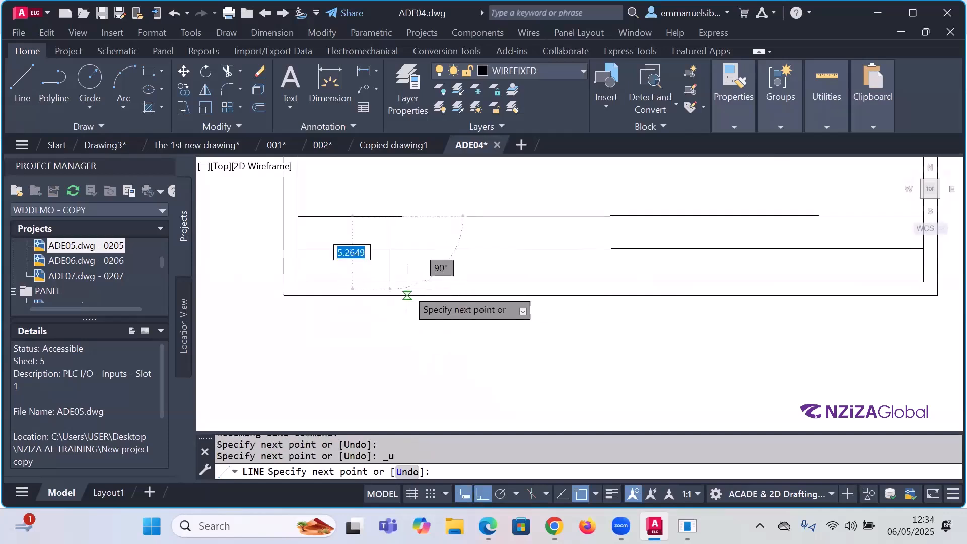
{"action": "scroll", "coordinate": [391, 275], "scroll_direction": "up", "scroll_amount": 3}
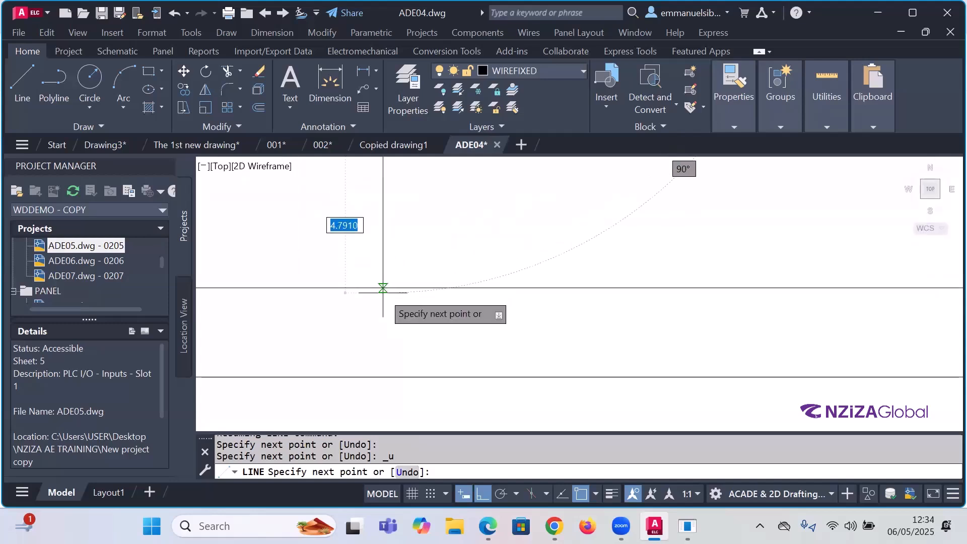
{"action": "left_click", "coordinate": [385, 288]}
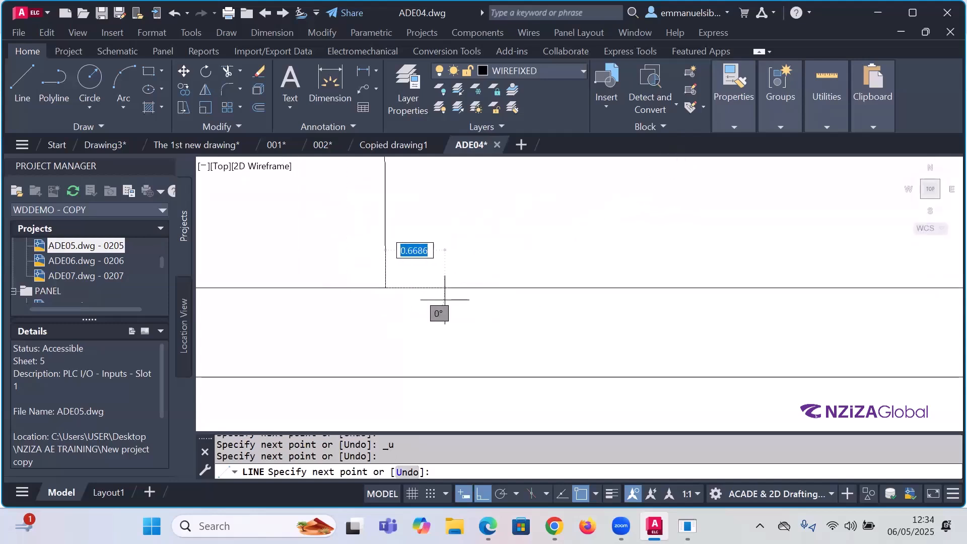
{"action": "key", "text": "Escape"}
{"action": "scroll", "coordinate": [492, 306], "scroll_direction": "down", "scroll_amount": 5}
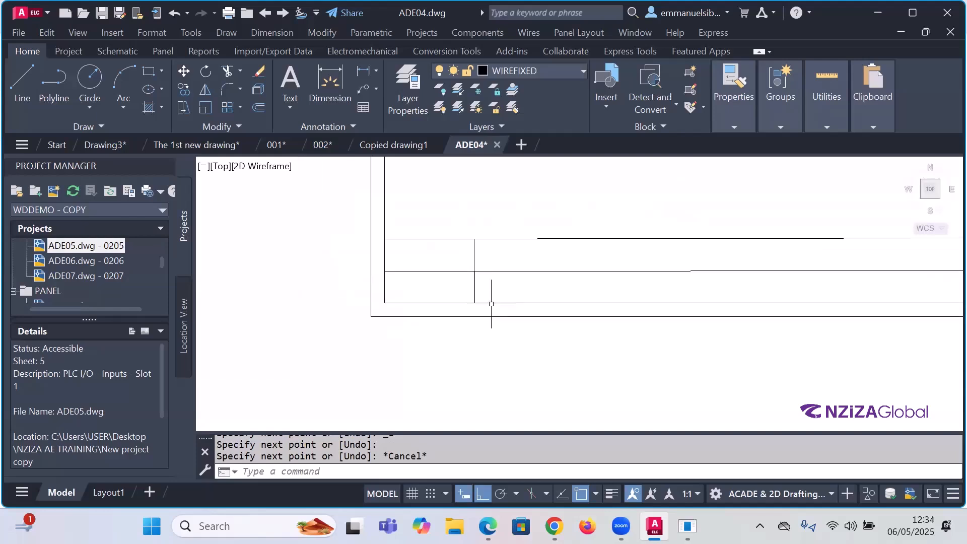
Step: Delete the vertical divider that crosses both title block rows
{"action": "key", "text": "ctrl+z"}
{"action": "scroll", "coordinate": [494, 285], "scroll_direction": "down", "scroll_amount": 5}
{"action": "left_click", "coordinate": [462, 272]}
{"action": "left_click", "coordinate": [421, 261]}
{"action": "key", "text": "Delete"}
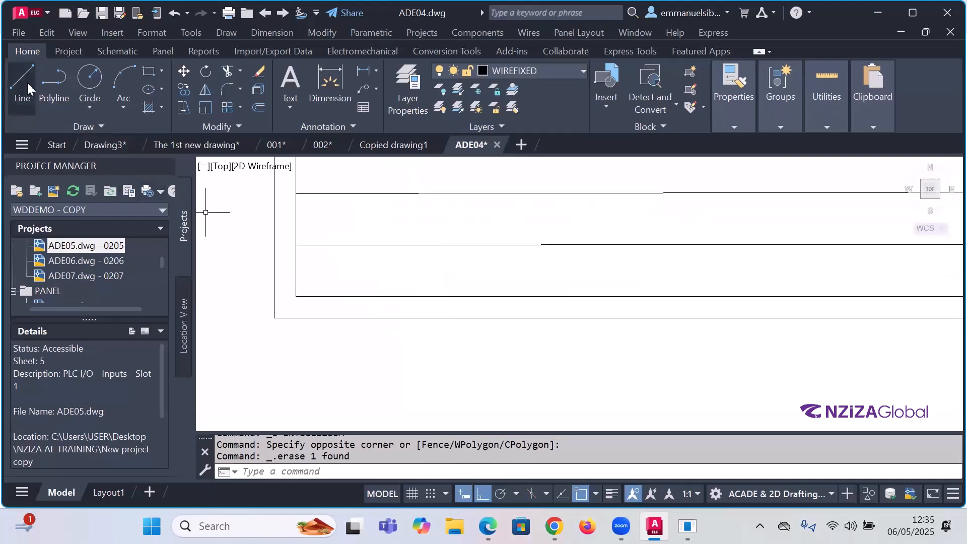
Step: Draw a vertical line about 2.4 units long from the lower horizontal line to the inner border's lower edge, near the left side
{"action": "left_click", "coordinate": [20, 85]}
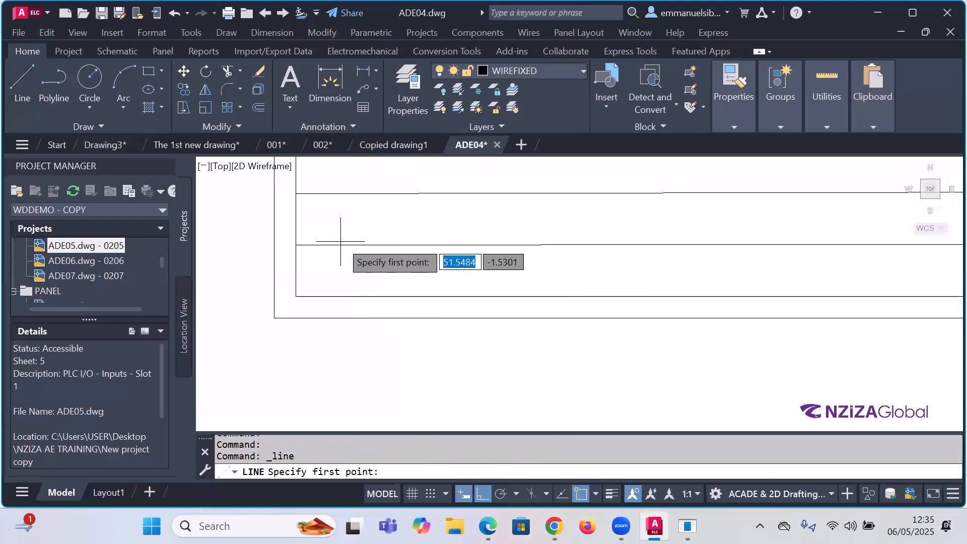
{"action": "left_click", "coordinate": [389, 245]}
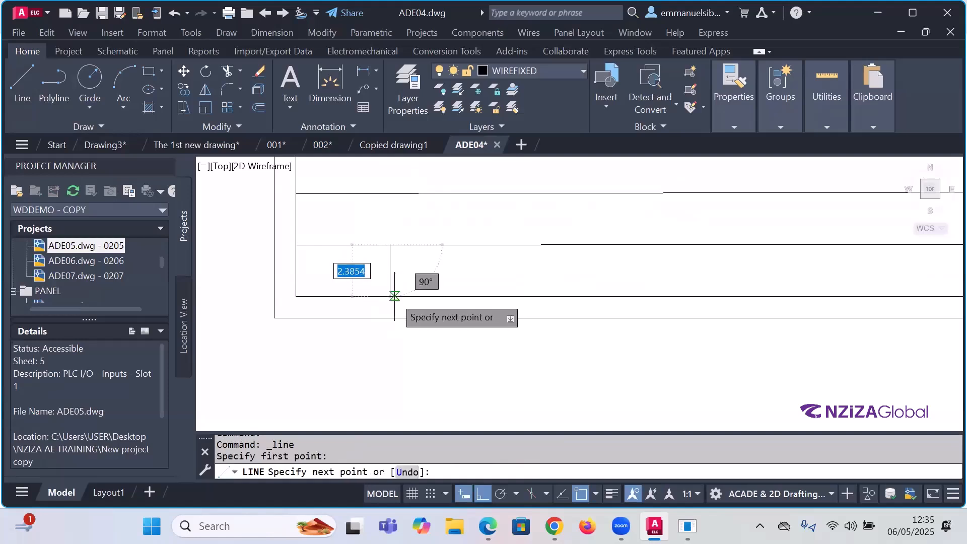
{"action": "scroll", "coordinate": [394, 297], "scroll_direction": "up", "scroll_amount": 4}
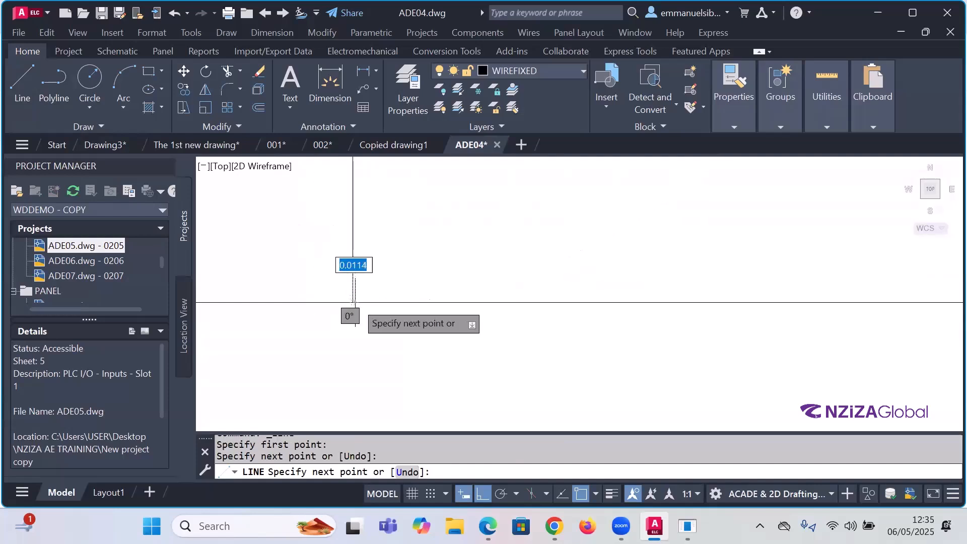
{"action": "key", "text": "Escape"}
{"action": "scroll", "coordinate": [425, 312], "scroll_direction": "down", "scroll_amount": 3}
{"action": "scroll", "coordinate": [433, 300], "scroll_direction": "down", "scroll_amount": 4}
Step: Stretch the short vertical line's upper end up to the upper horizontal line so that it spans both rows
{"action": "left_click", "coordinate": [425, 281]}
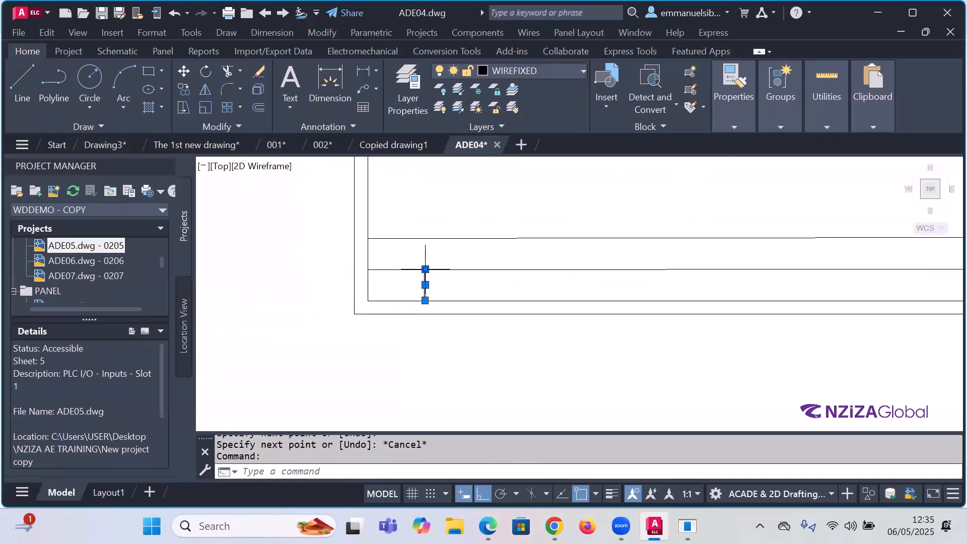
{"action": "left_click", "coordinate": [426, 269]}
{"action": "left_click", "coordinate": [425, 237]}
{"action": "key", "text": "Escape"}
Step: Move the vertical divider a short distance to the right, keeping the movement horizontal with ortho mode
{"action": "scroll", "coordinate": [445, 282], "scroll_direction": "up", "scroll_amount": 3}
{"action": "left_click", "coordinate": [444, 285]}
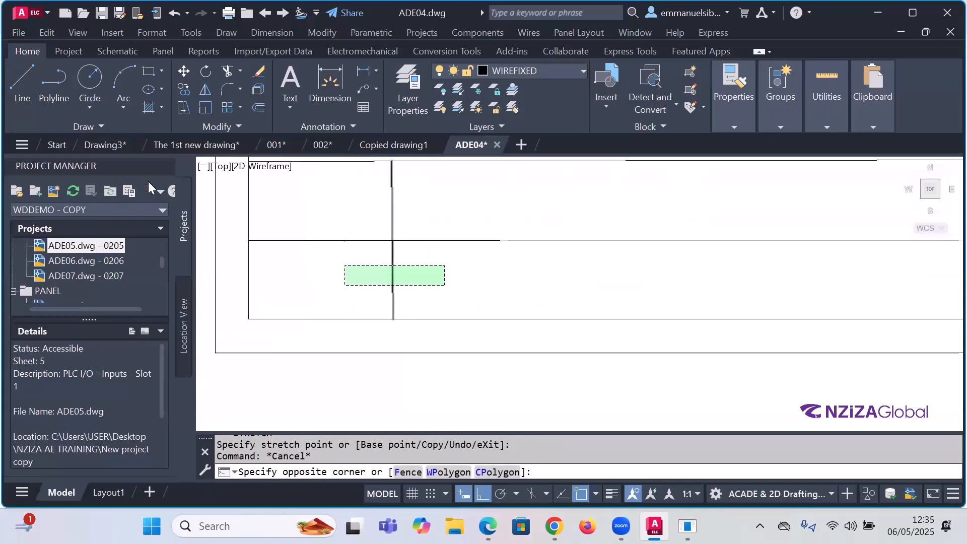
{"action": "left_click", "coordinate": [220, 208]}
{"action": "scroll", "coordinate": [355, 249], "scroll_direction": "down", "scroll_amount": 3}
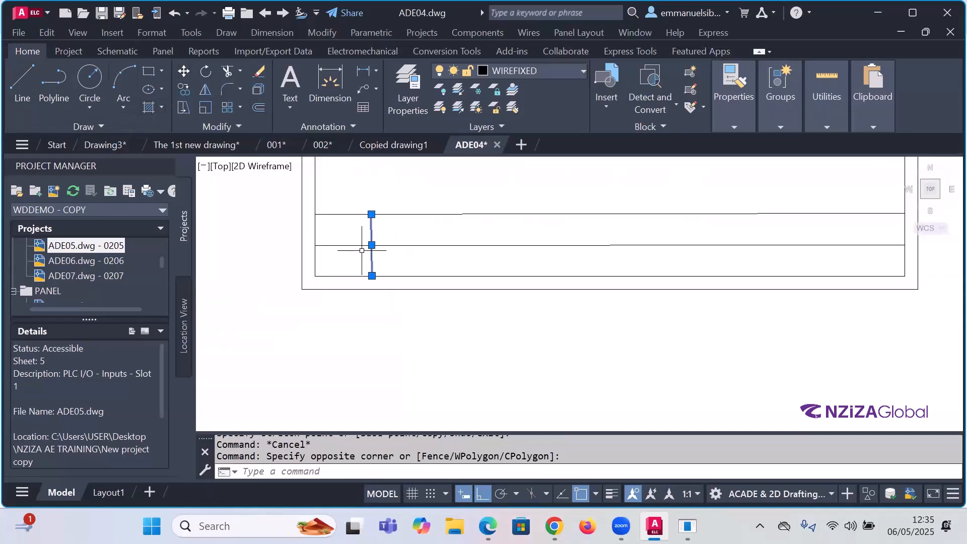
{"action": "left_click", "coordinate": [183, 71]}
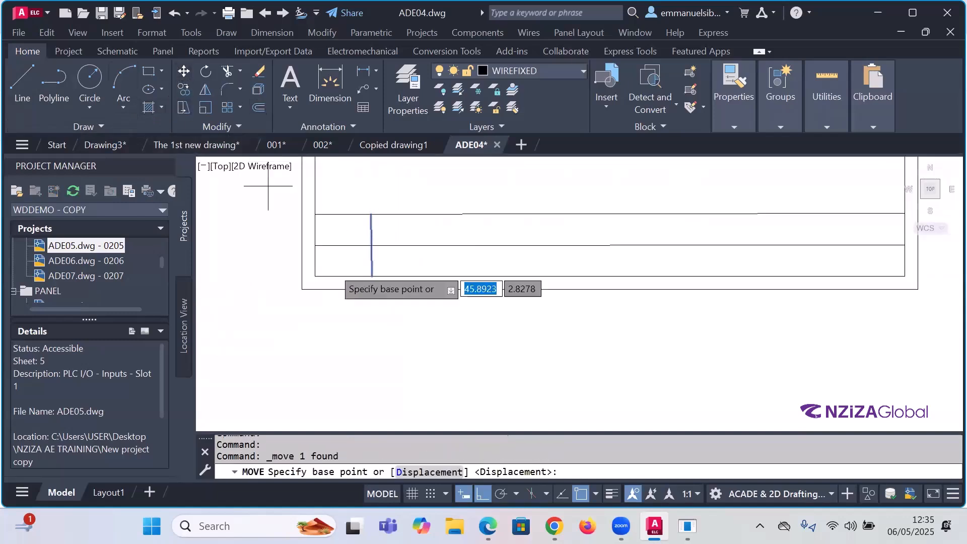
{"action": "left_click", "coordinate": [380, 351]}
{"action": "key", "text": "F8"}
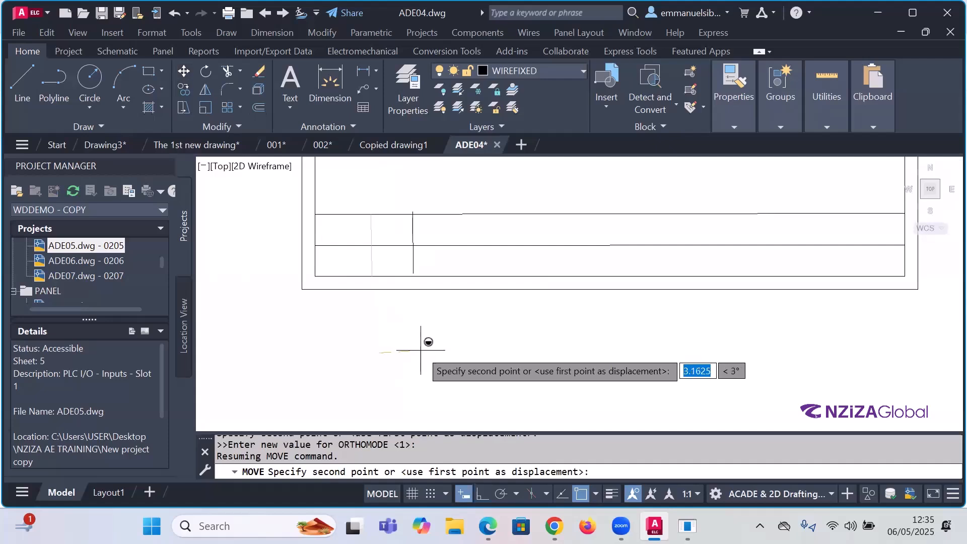
{"action": "key", "text": "F8"}
{"action": "key", "text": "F8"}
{"action": "key", "text": "F8"}
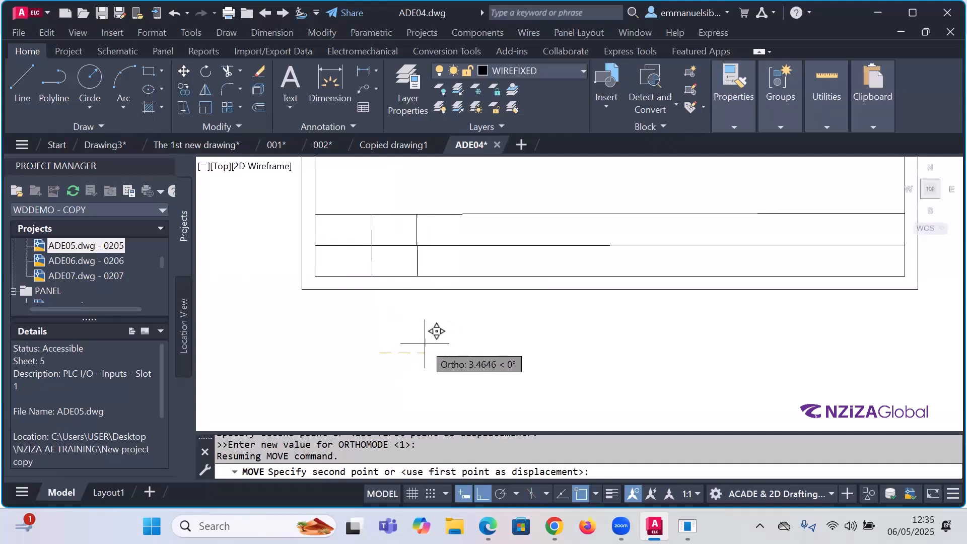
{"action": "left_click", "coordinate": [409, 343]}
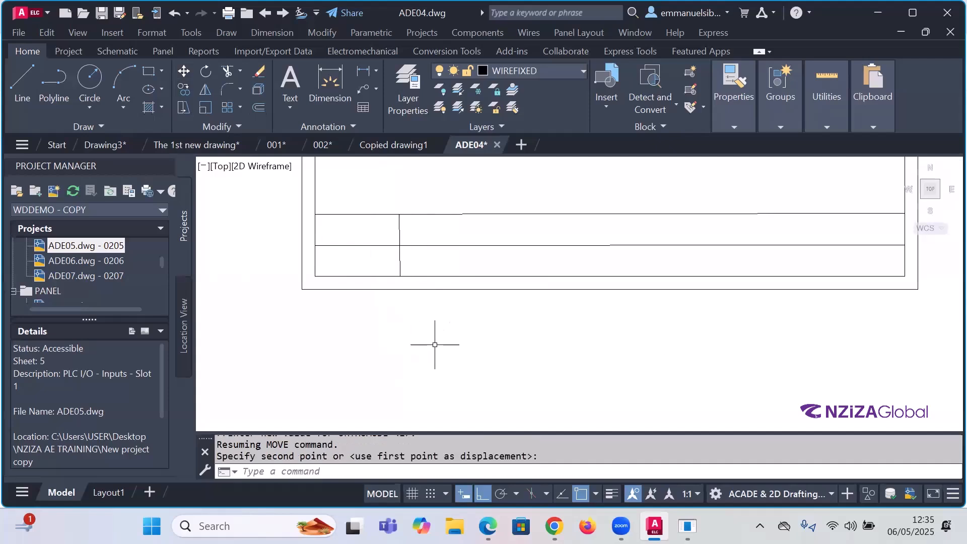
Step: Copy the title block's vertical divider horizontally to the right three times, spacing the copies across both rows
{"action": "left_click", "coordinate": [397, 259]}
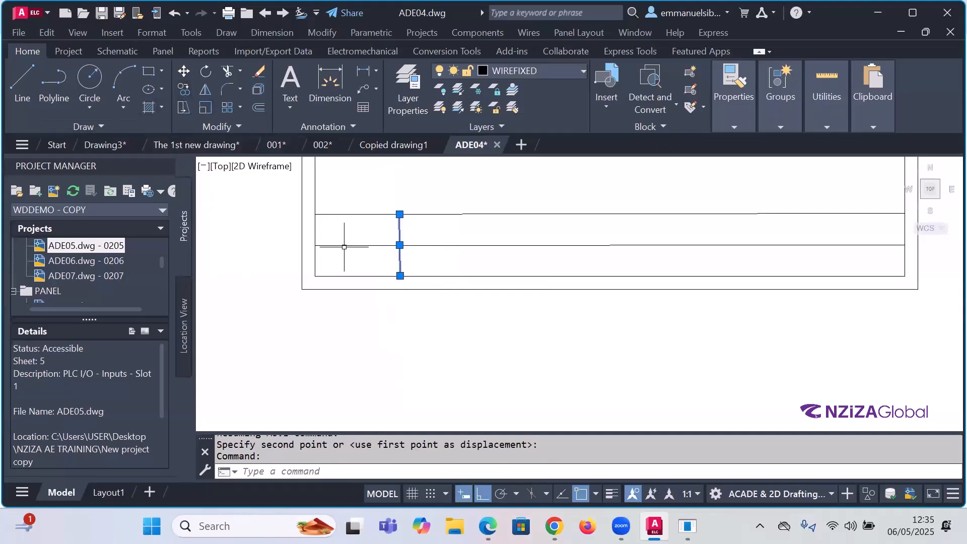
{"action": "left_click", "coordinate": [185, 89]}
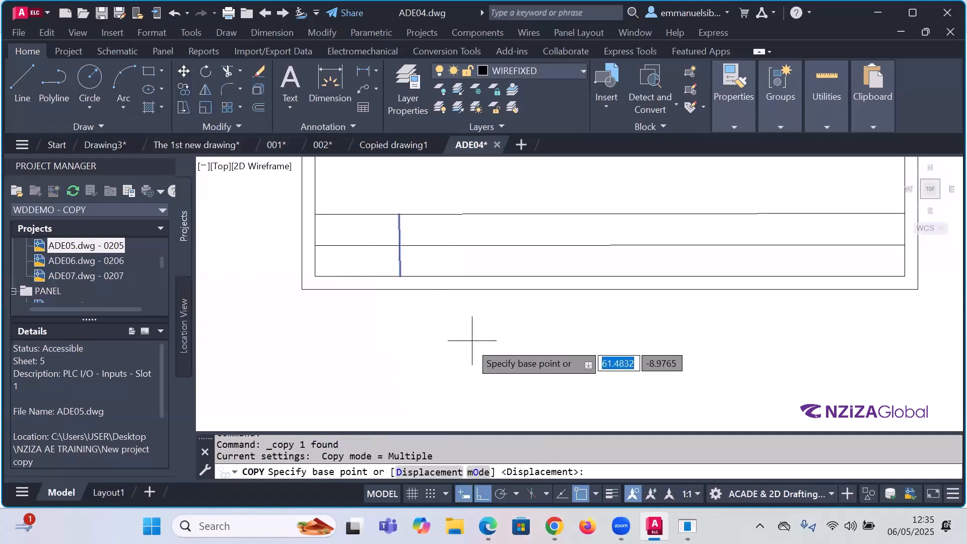
{"action": "left_click", "coordinate": [399, 307]}
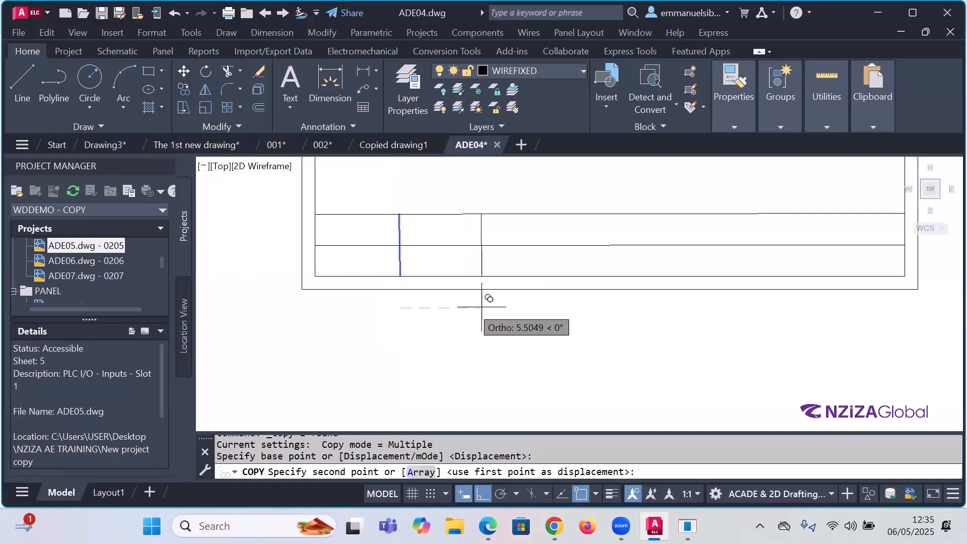
{"action": "key", "text": "F8"}
{"action": "key", "text": "F8"}
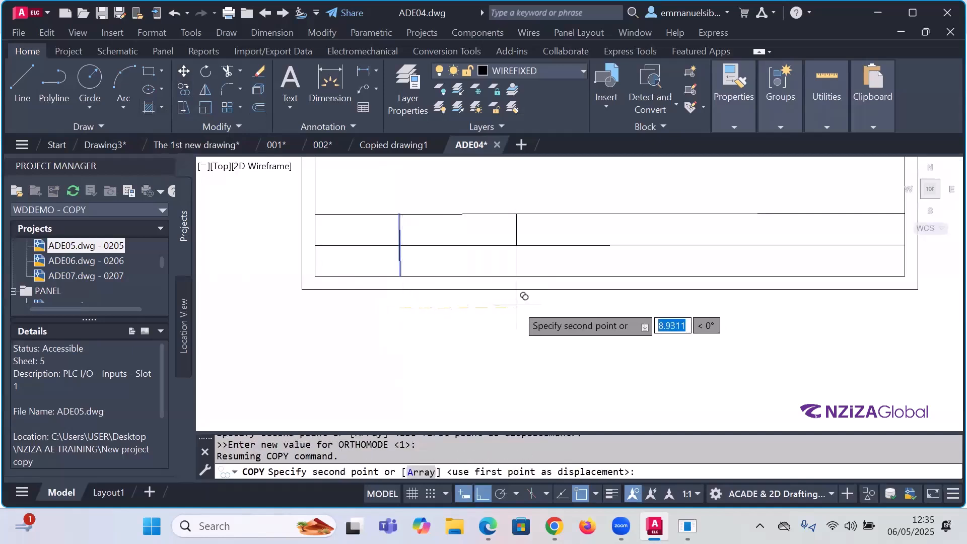
{"action": "left_click", "coordinate": [518, 305]}
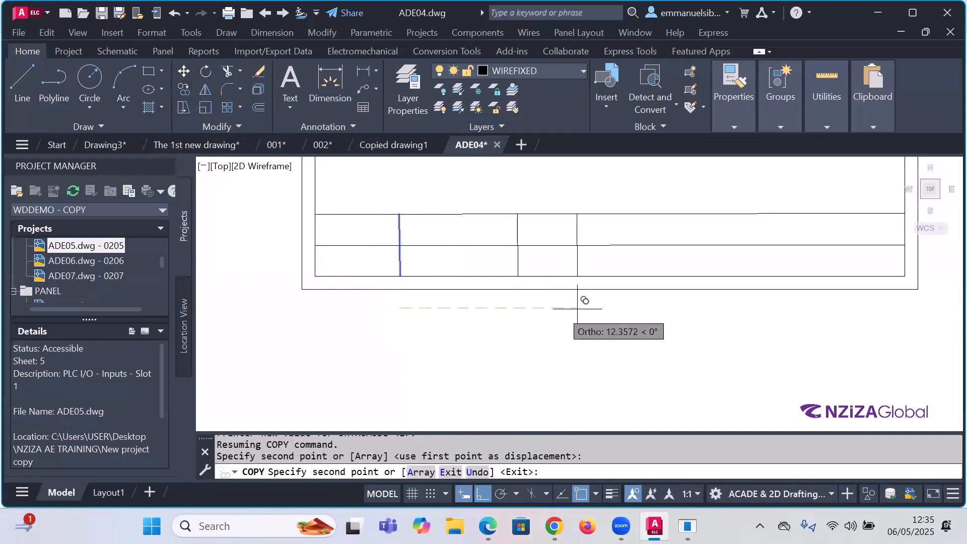
{"action": "left_click", "coordinate": [665, 308]}
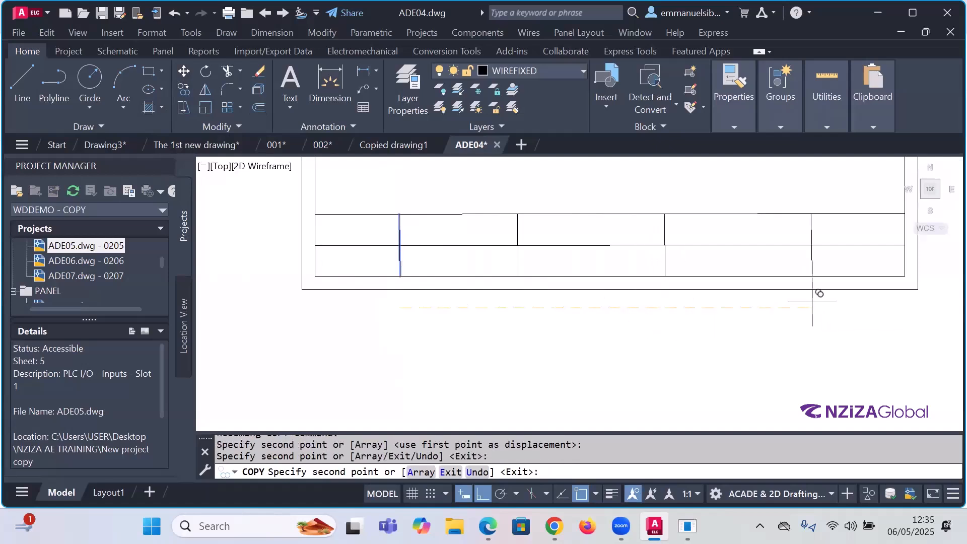
{"action": "left_click", "coordinate": [812, 305]}
{"action": "key", "text": "Escape"}
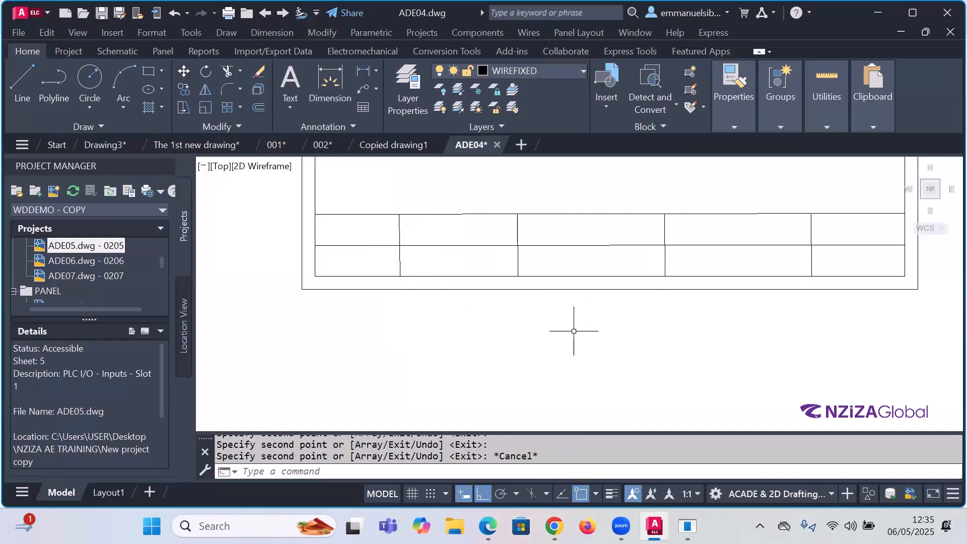
Step: Place the single-line text "Project name" in the title block's upper-left cell, about 0.83 high and rotated 270 degrees
{"action": "scroll", "coordinate": [537, 342], "scroll_direction": "down", "scroll_amount": 4}
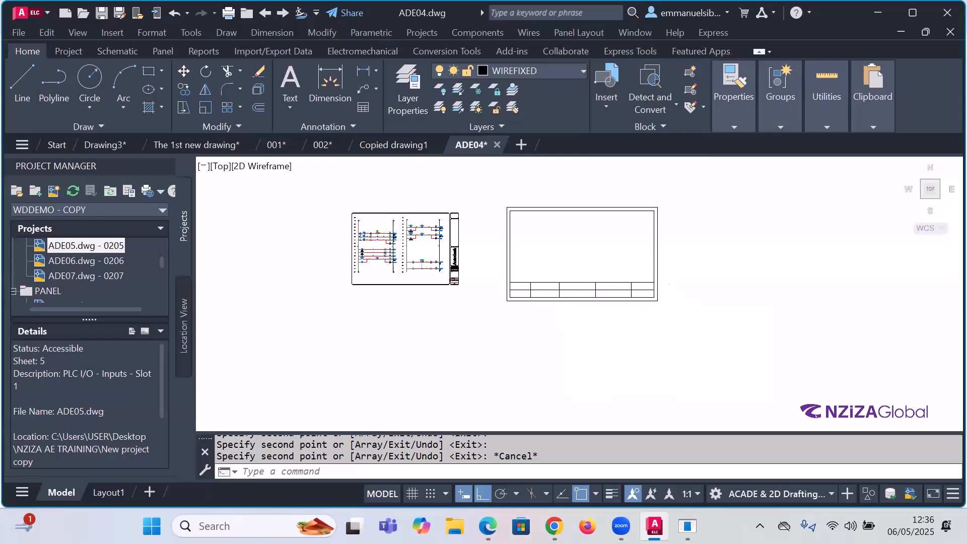
{"action": "scroll", "coordinate": [648, 284], "scroll_direction": "up", "scroll_amount": 2}
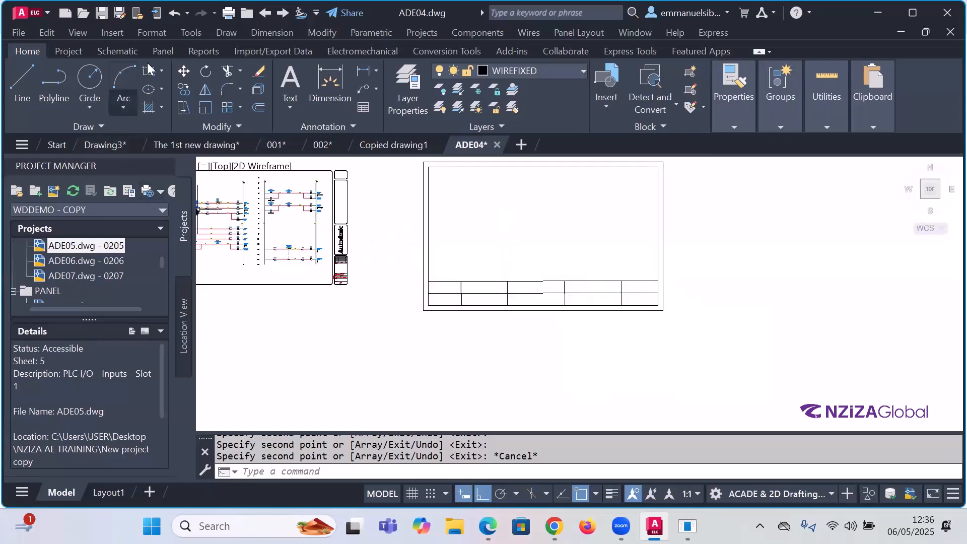
{"action": "left_click", "coordinate": [290, 110]}
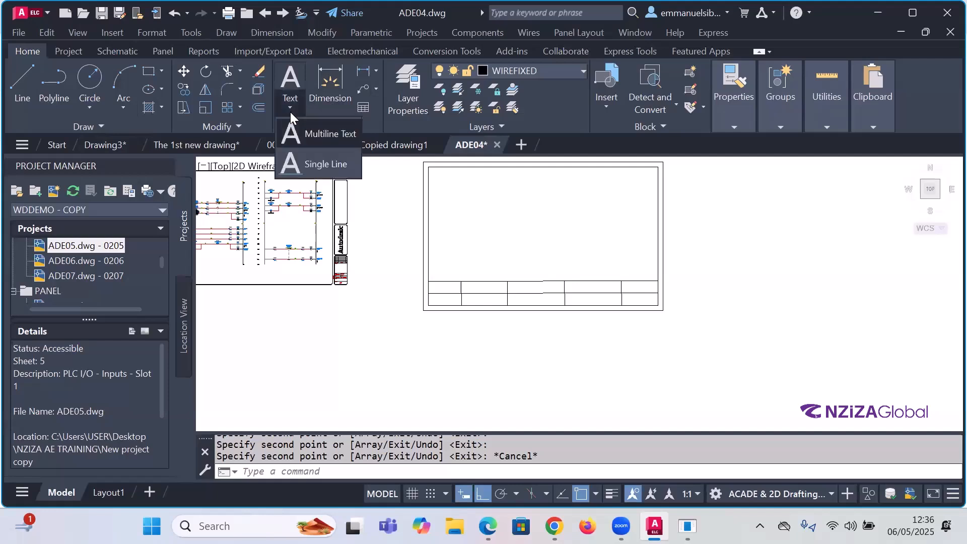
{"action": "left_click", "coordinate": [313, 166]}
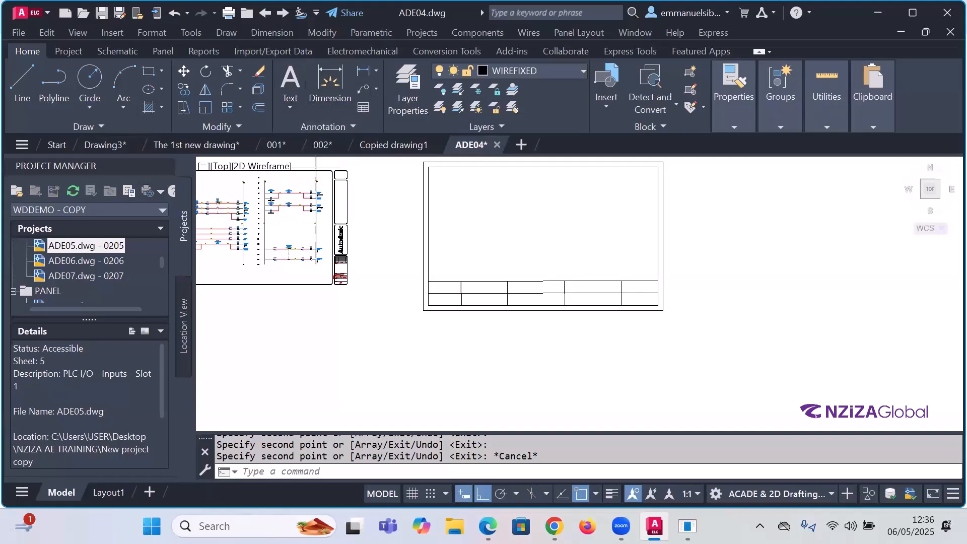
{"action": "scroll", "coordinate": [432, 274], "scroll_direction": "up", "scroll_amount": 4}
{"action": "scroll", "coordinate": [390, 218], "scroll_direction": "up", "scroll_amount": 4}
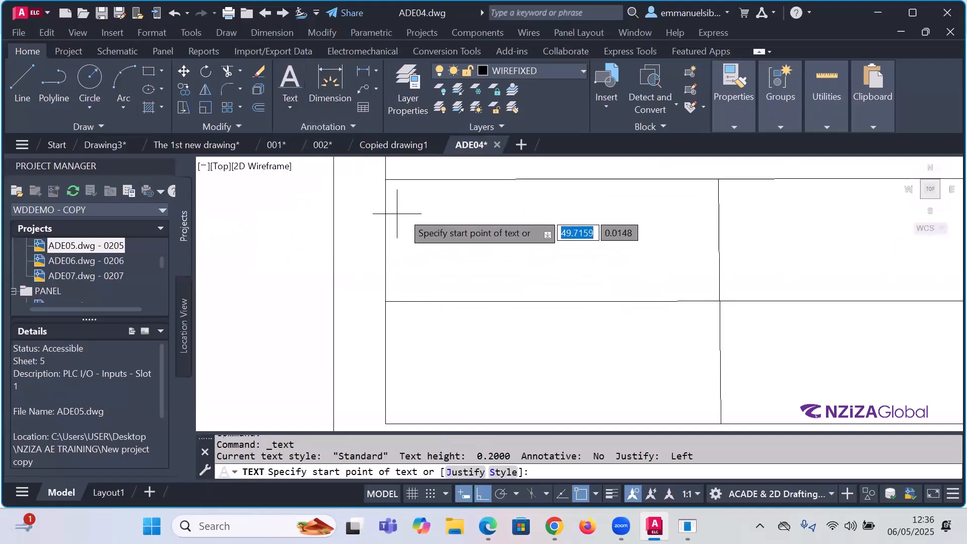
{"action": "left_click", "coordinate": [409, 207]}
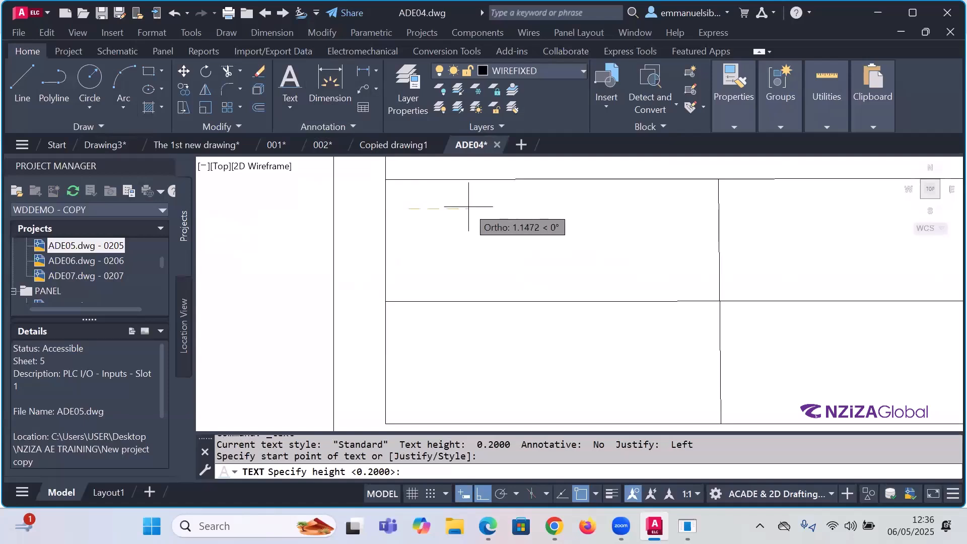
{"action": "key", "text": "F8"}
{"action": "key", "text": "F8"}
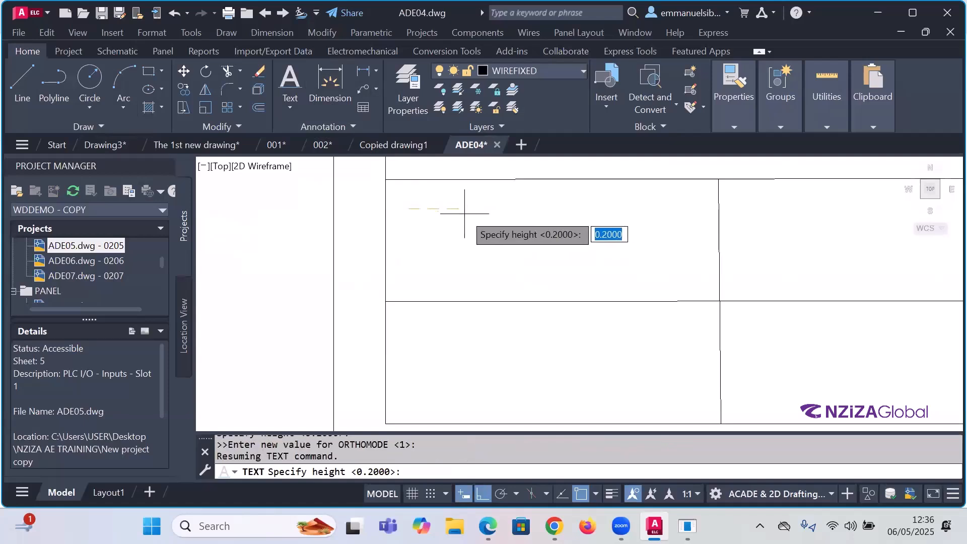
{"action": "key", "text": "Return"}
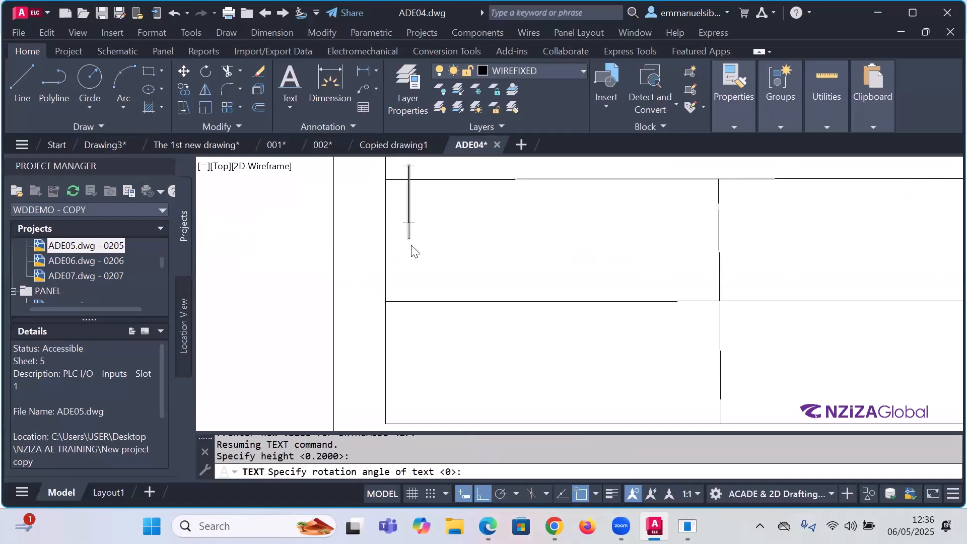
{"action": "type", "text": "Pr"}
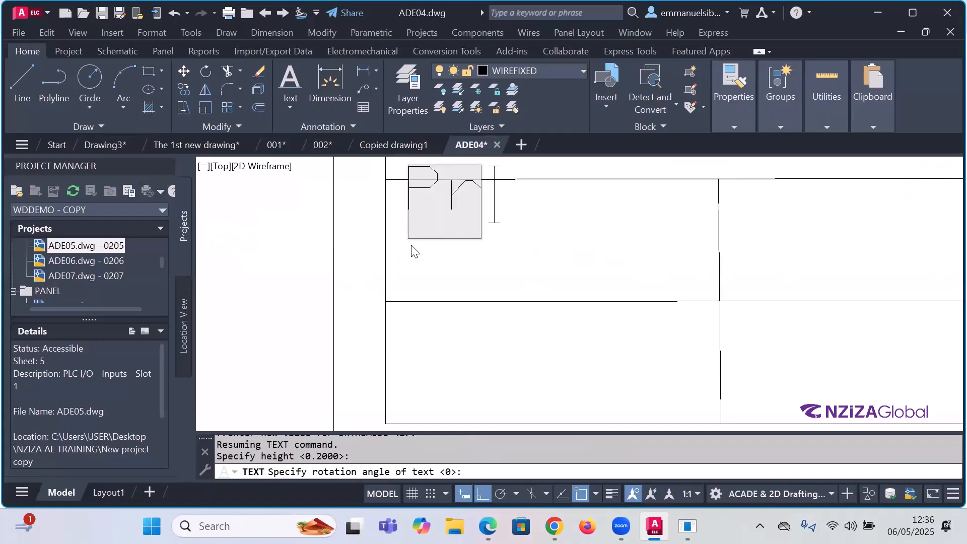
{"action": "type", "text": "o"}
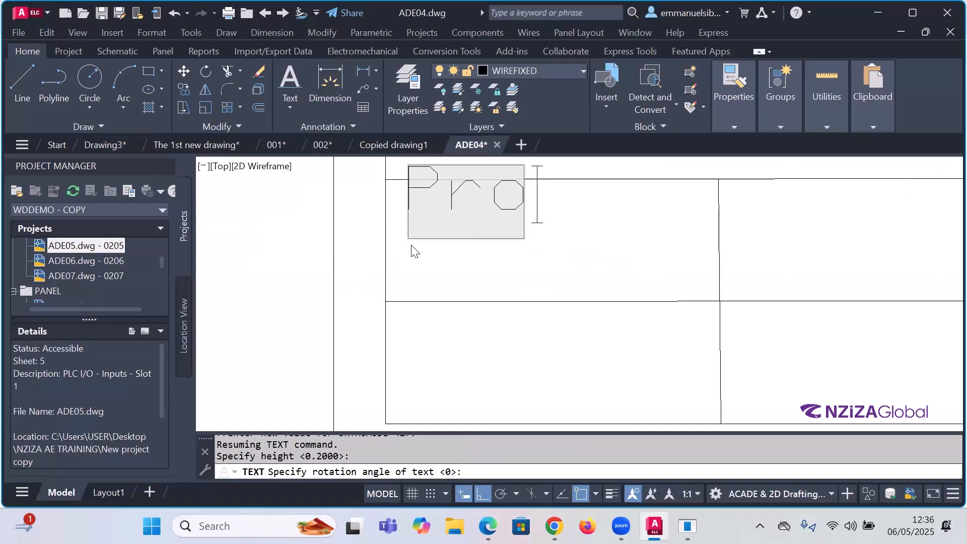
{"action": "type", "text": "jec"}
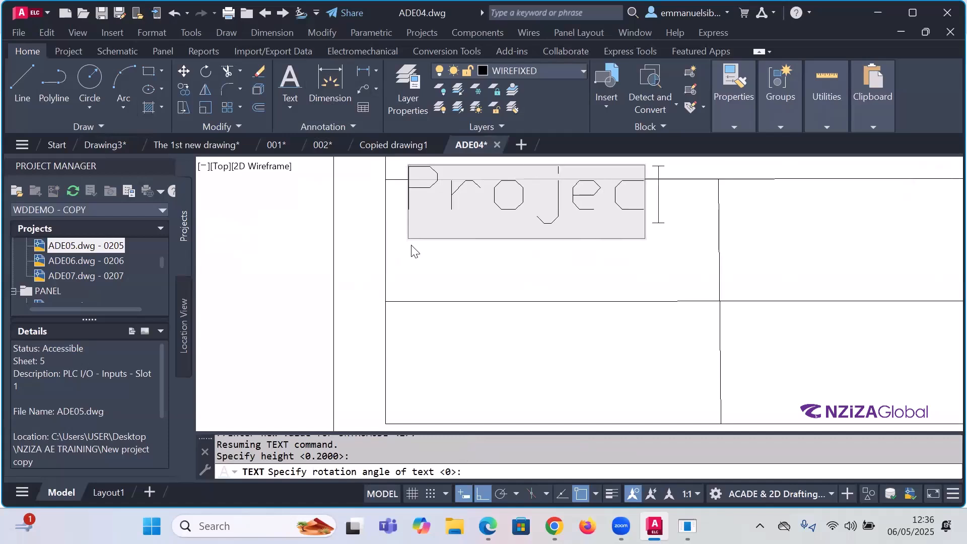
{"action": "type", "text": "t"}
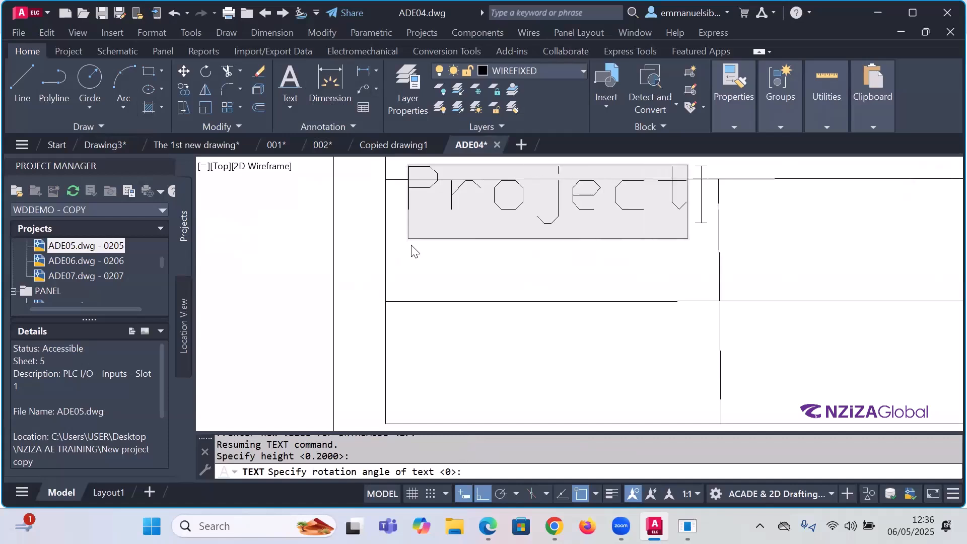
{"action": "type", "text": " name"}
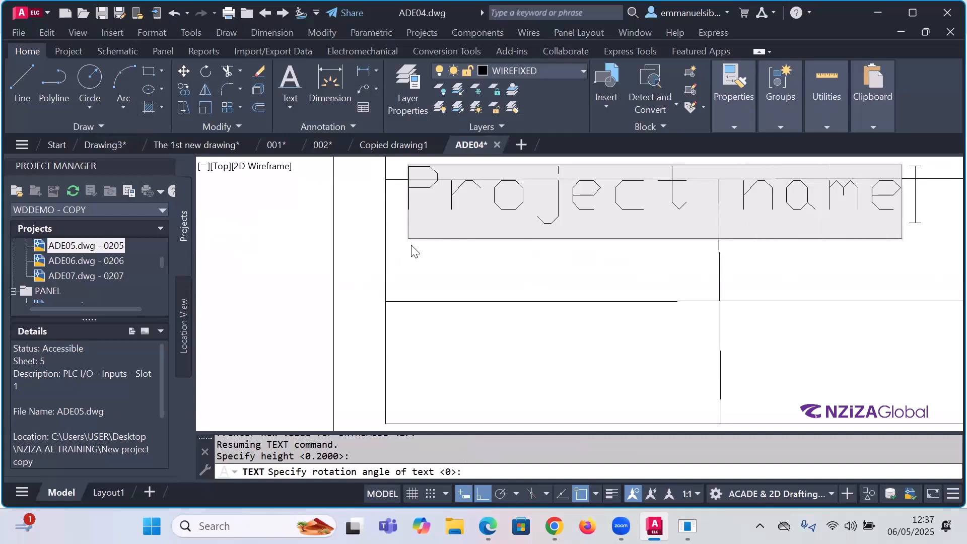
{"action": "left_click", "coordinate": [431, 340]}
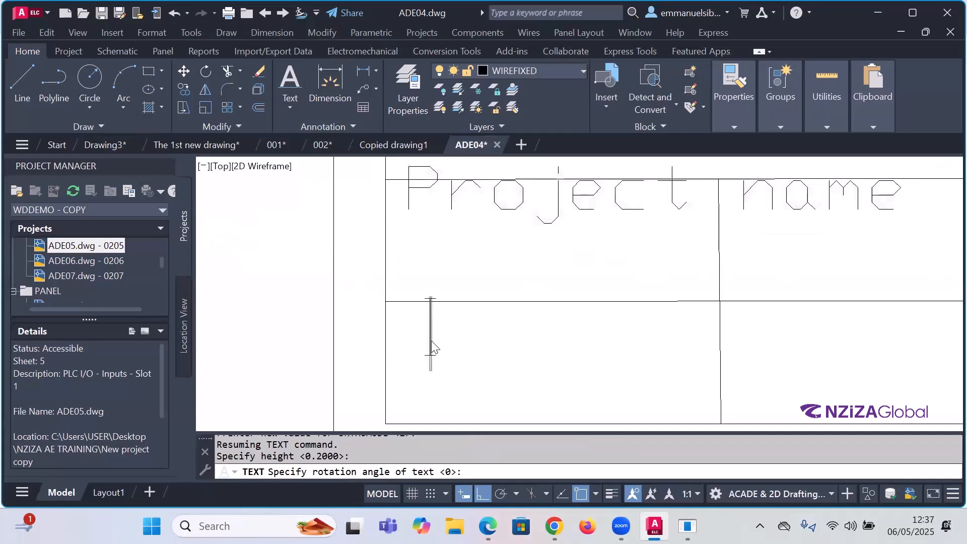
{"action": "key", "text": "Return"}
Step: Set the rotation of the "Project name" text to 0 in its properties
{"action": "scroll", "coordinate": [437, 337], "scroll_direction": "down", "scroll_amount": 2}
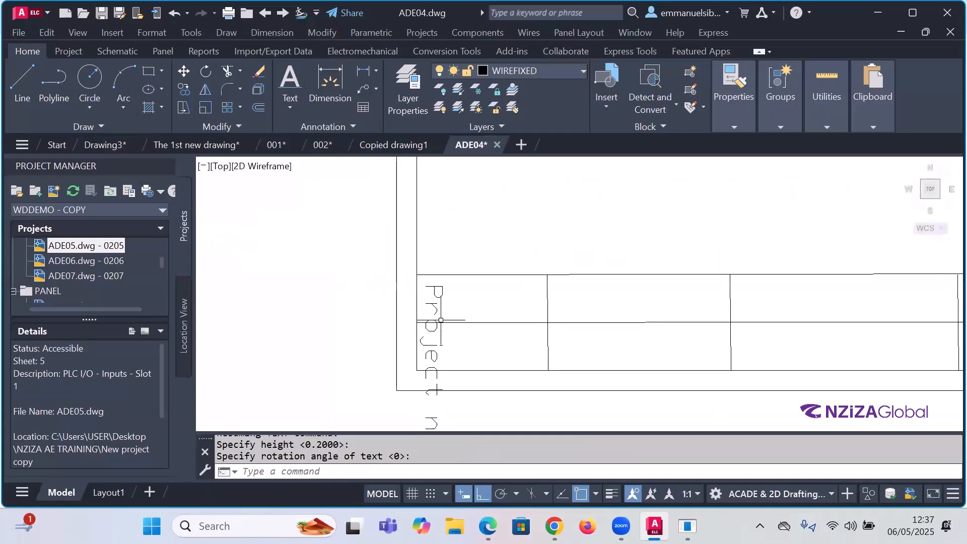
{"action": "scroll", "coordinate": [441, 321], "scroll_direction": "up", "scroll_amount": 3}
{"action": "left_click", "coordinate": [454, 302]}
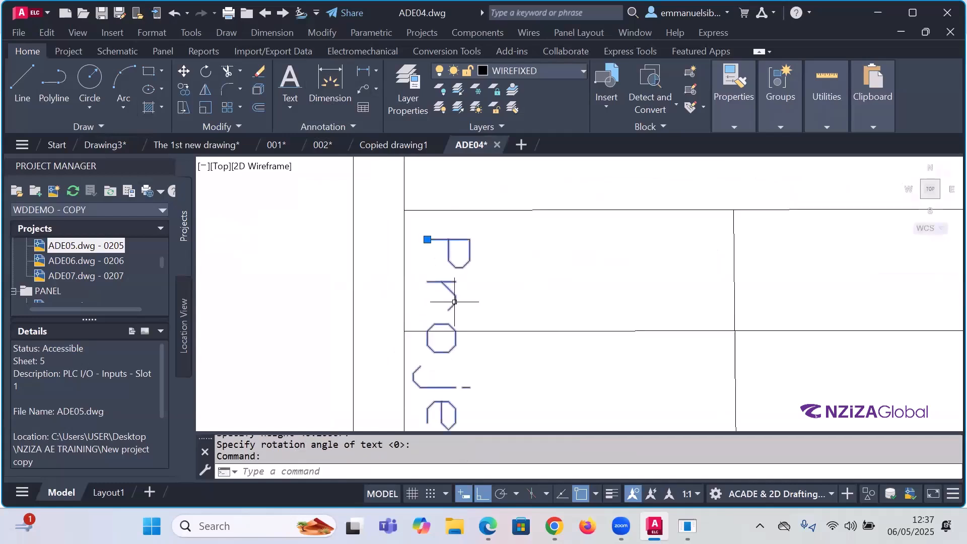
{"action": "scroll", "coordinate": [451, 265], "scroll_direction": "down", "scroll_amount": 2}
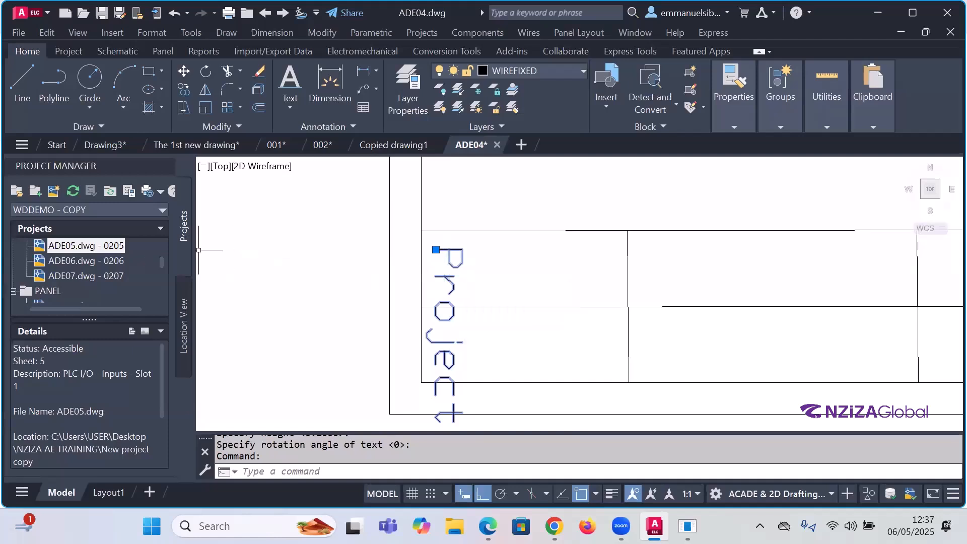
{"action": "right_click", "coordinate": [452, 291]}
{"action": "left_click", "coordinate": [506, 487]}
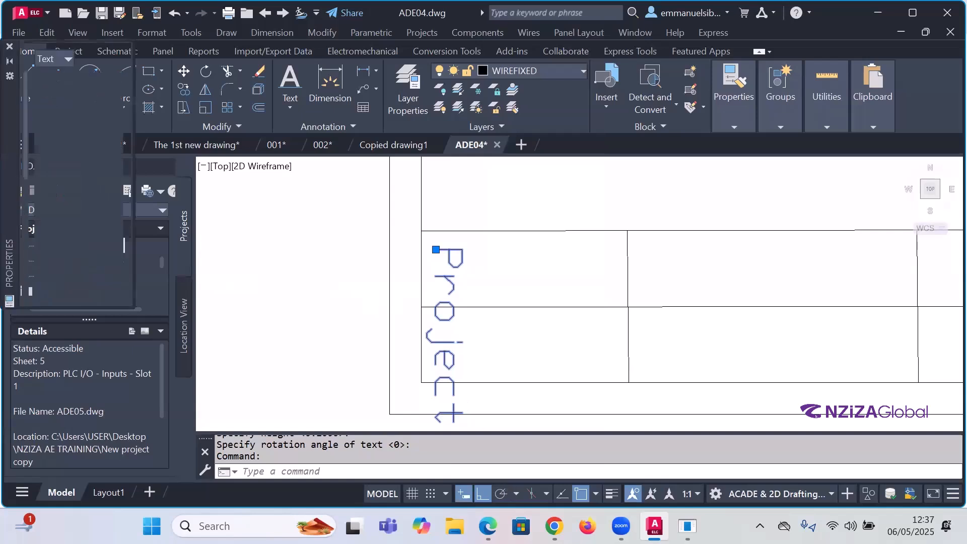
{"action": "scroll", "coordinate": [90, 201], "scroll_direction": "down", "scroll_amount": 3}
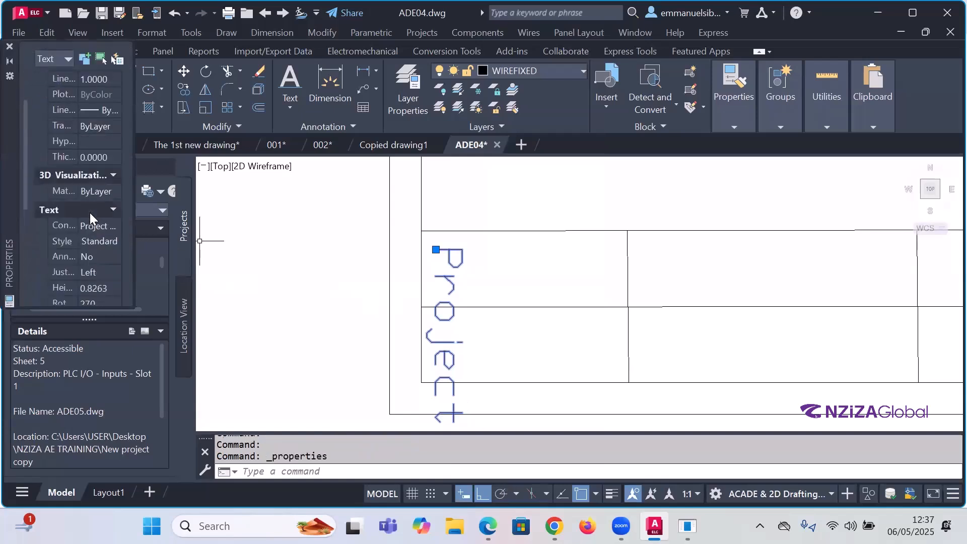
{"action": "scroll", "coordinate": [89, 212], "scroll_direction": "up", "scroll_amount": 3}
{"action": "scroll", "coordinate": [87, 169], "scroll_direction": "down", "scroll_amount": 7}
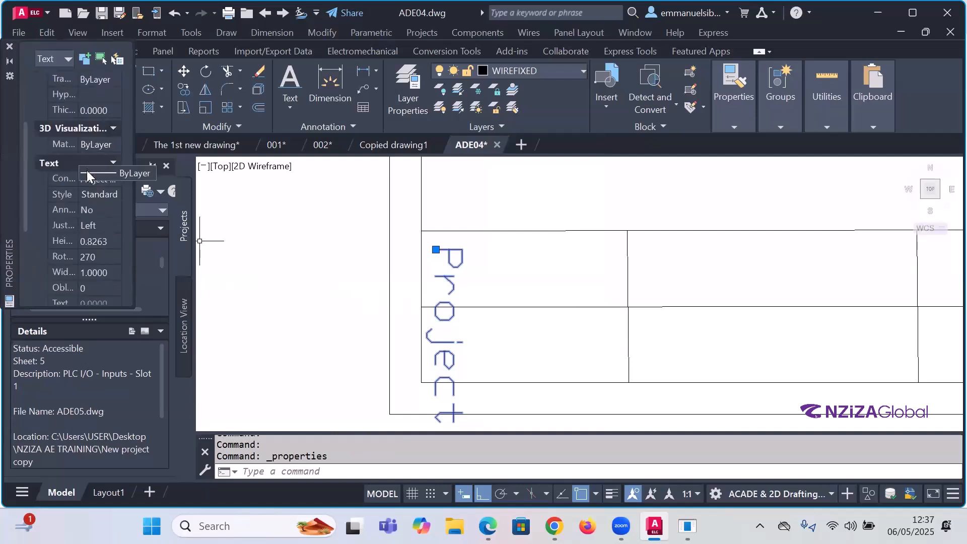
{"action": "left_click", "coordinate": [95, 257]}
{"action": "type", "text": "0"}
{"action": "key", "text": "Return"}
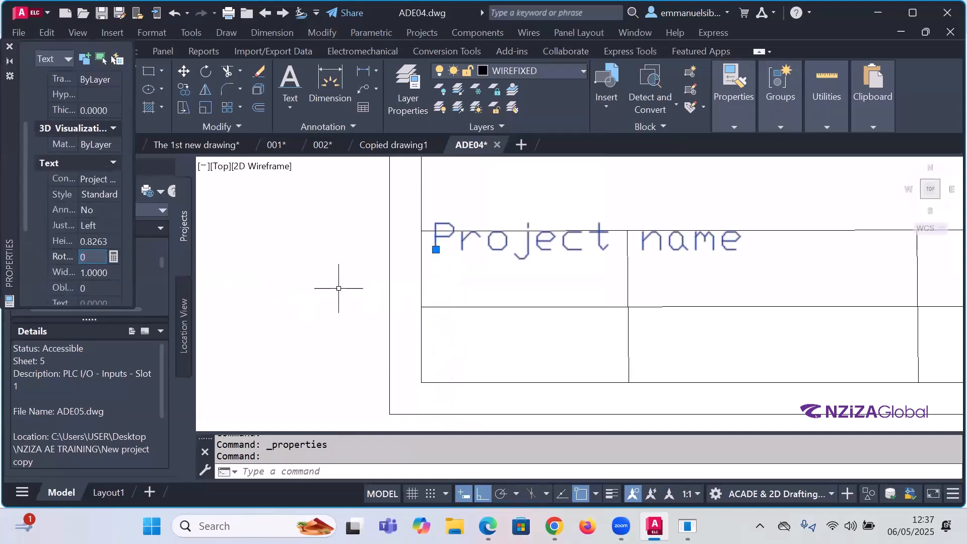
{"action": "key", "text": "Escape"}
Step: Change the text style of the "Project name" text to WD
{"action": "left_click", "coordinate": [548, 233]}
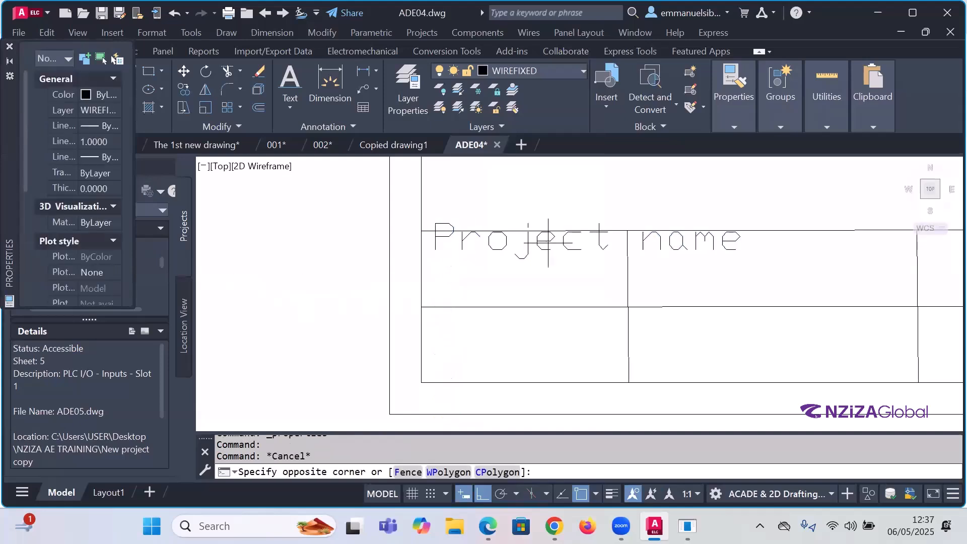
{"action": "left_click", "coordinate": [532, 249]}
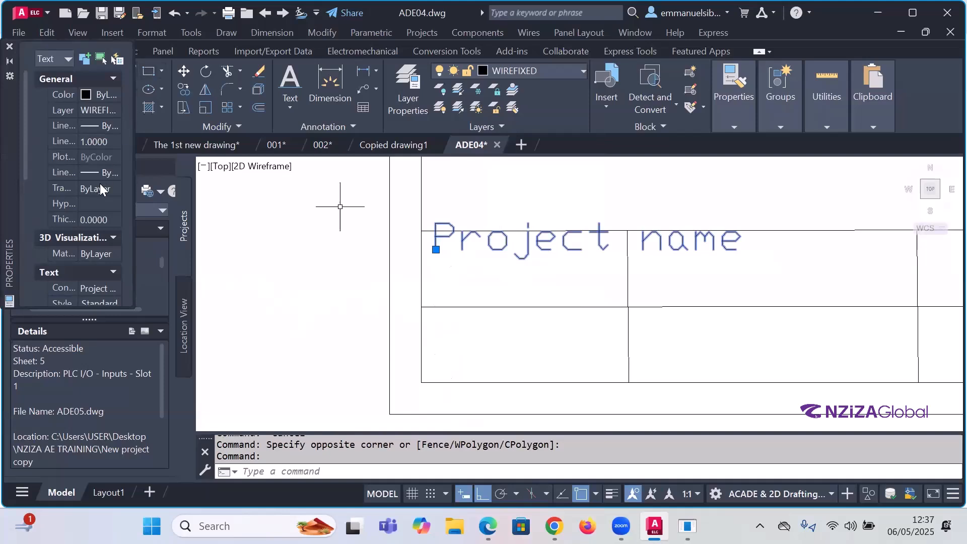
{"action": "scroll", "coordinate": [99, 201], "scroll_direction": "down", "scroll_amount": 3}
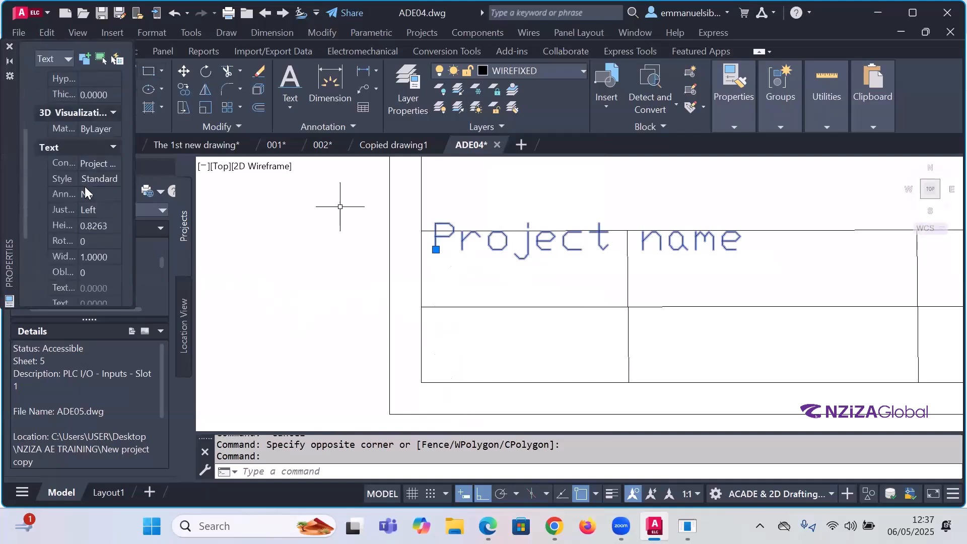
{"action": "left_click", "coordinate": [117, 181]}
{"action": "left_click", "coordinate": [115, 179]}
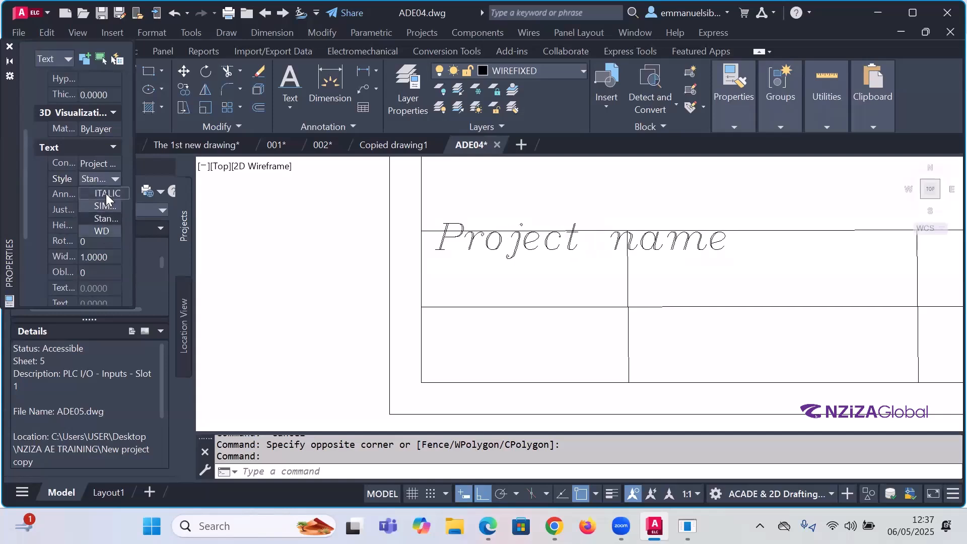
{"action": "left_click", "coordinate": [104, 230]}
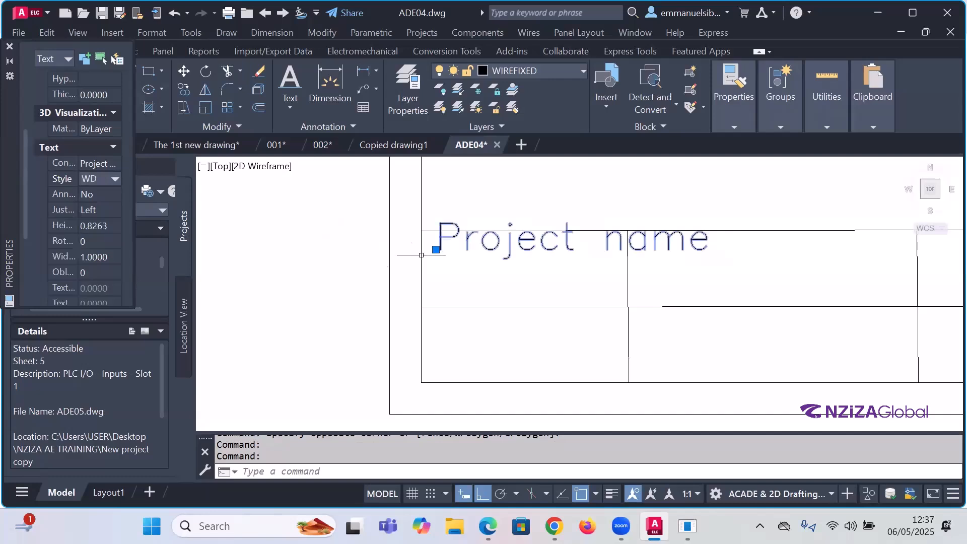
{"action": "key", "text": "Escape"}
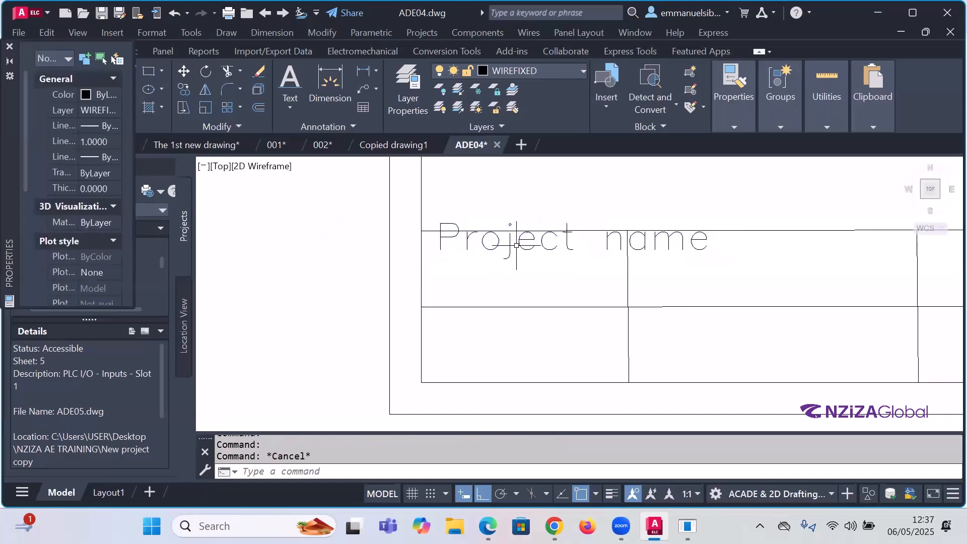
Step: Scale the "Project name" text down to about half its size, using a base point on the text
{"action": "left_click", "coordinate": [516, 245]}
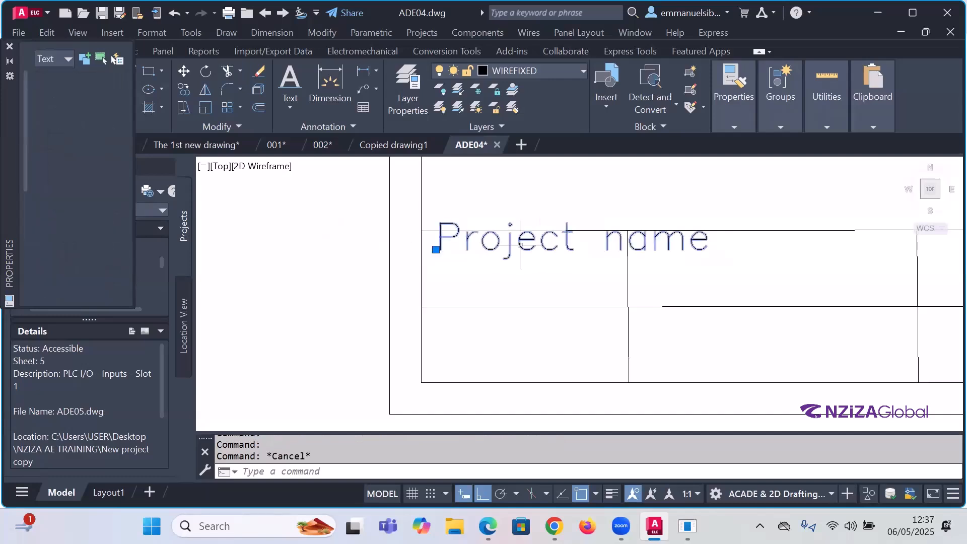
{"action": "left_click", "coordinate": [205, 107]}
{"action": "left_click", "coordinate": [489, 231]}
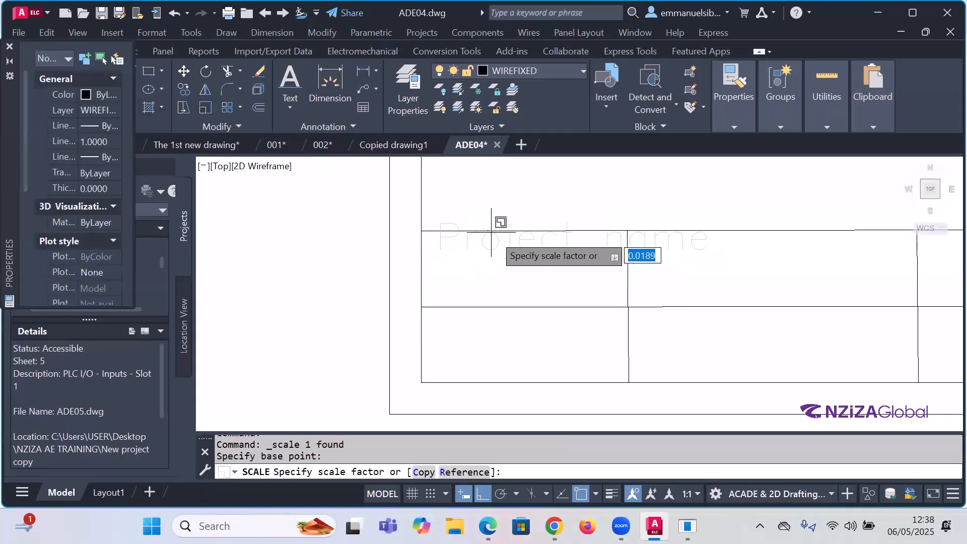
{"action": "left_click", "coordinate": [559, 266]}
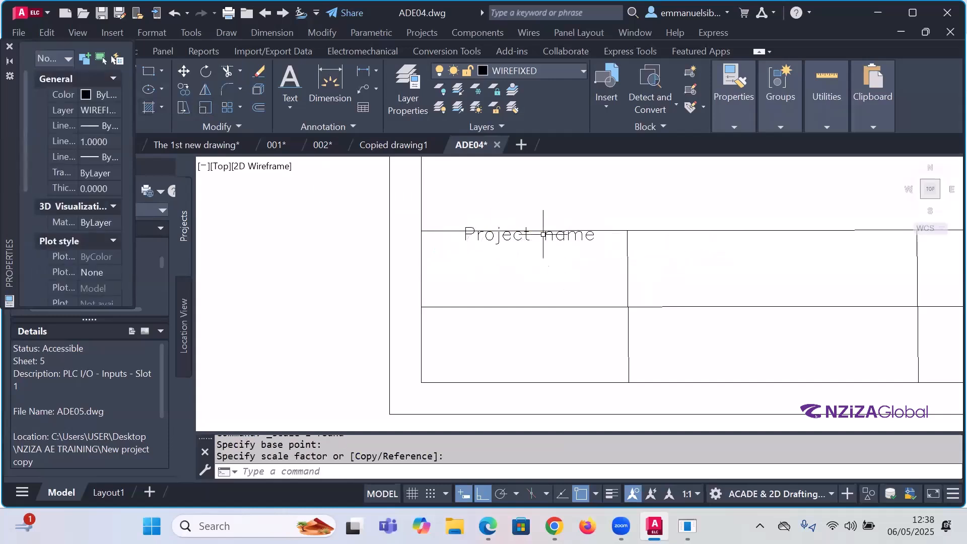
Step: Move the "Project name" text down inside the title block's upper-left cell, near its left edge
{"action": "left_click", "coordinate": [525, 236]}
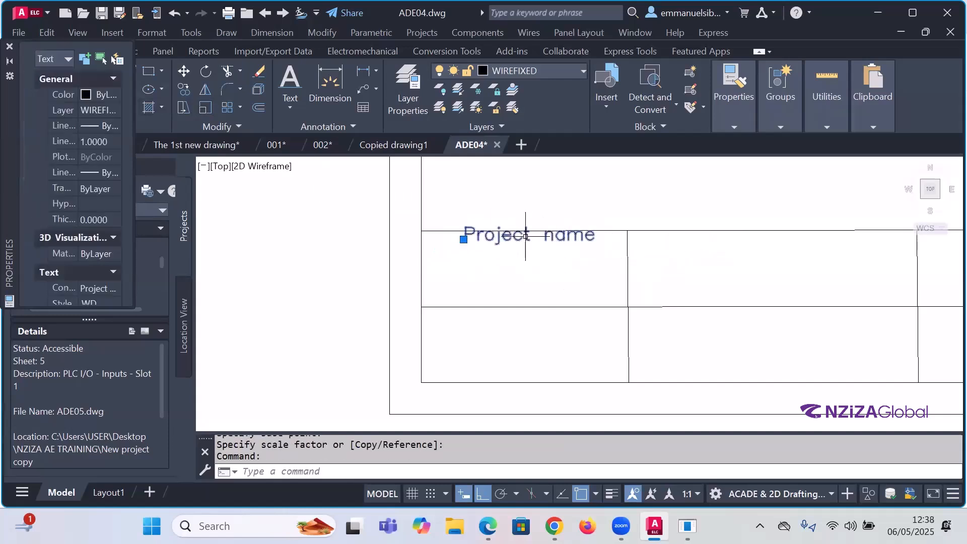
{"action": "left_click", "coordinate": [464, 239]}
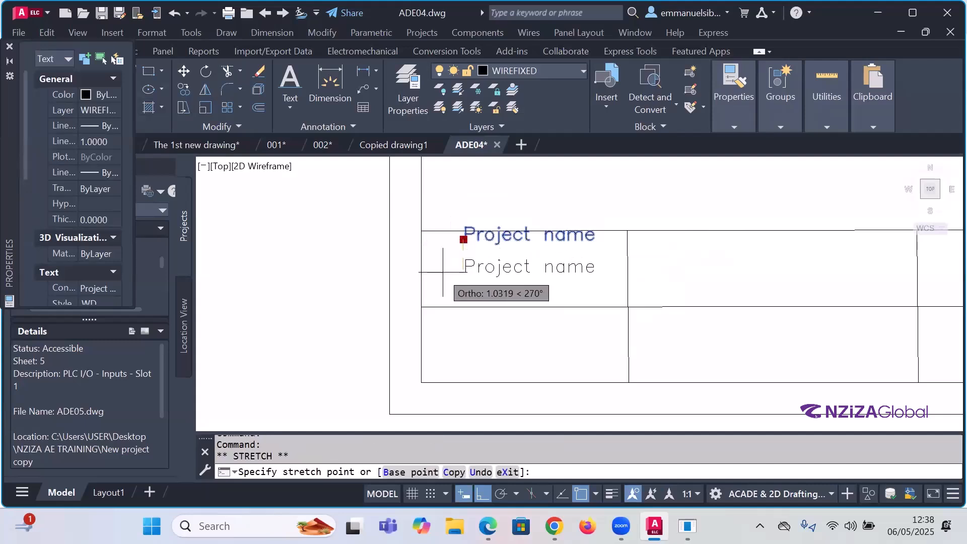
{"action": "key", "text": "F8"}
{"action": "left_click", "coordinate": [444, 273]}
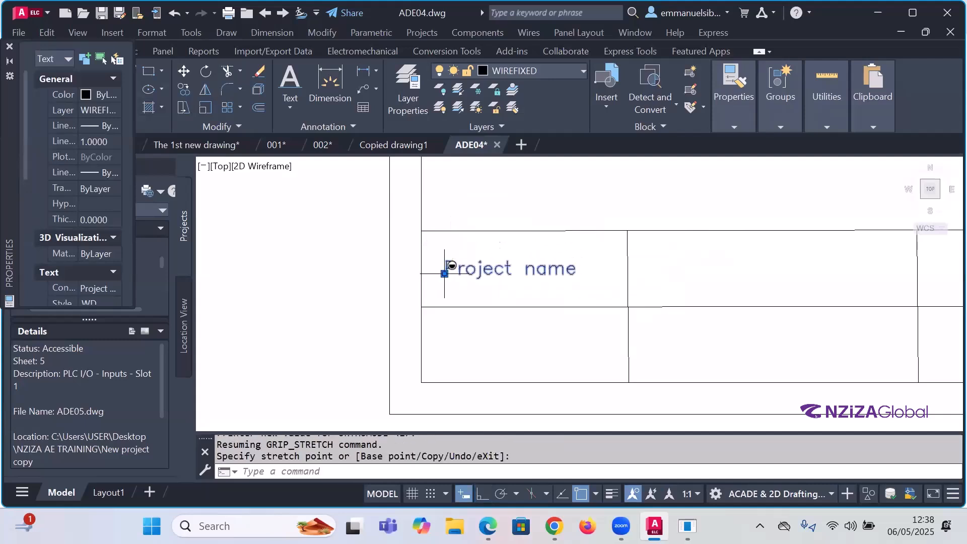
{"action": "key", "text": "Escape"}
Step: Copy the "Project name" text into the second cell of the title block's upper row
{"action": "scroll", "coordinate": [464, 268], "scroll_direction": "down", "scroll_amount": 4}
{"action": "scroll", "coordinate": [534, 268], "scroll_direction": "up", "scroll_amount": 4}
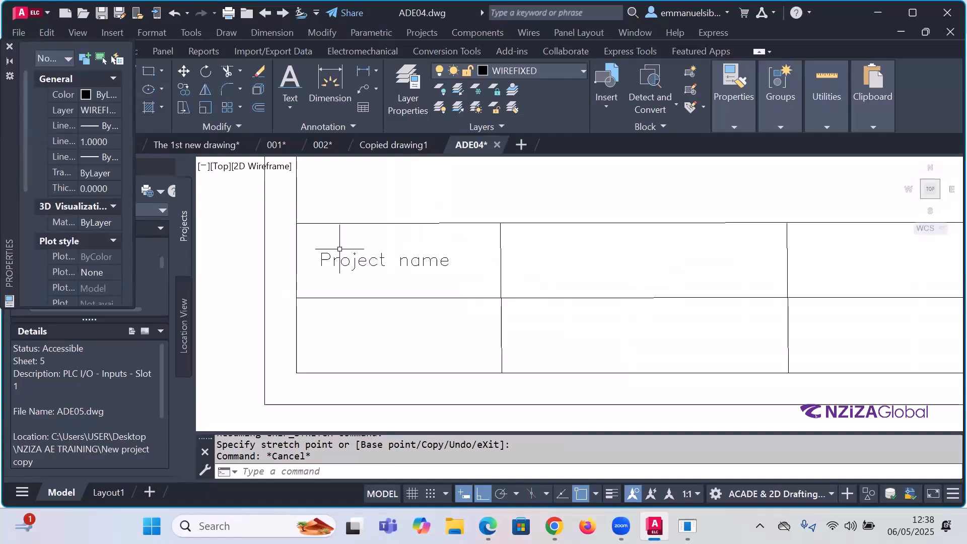
{"action": "scroll", "coordinate": [347, 262], "scroll_direction": "down", "scroll_amount": 4}
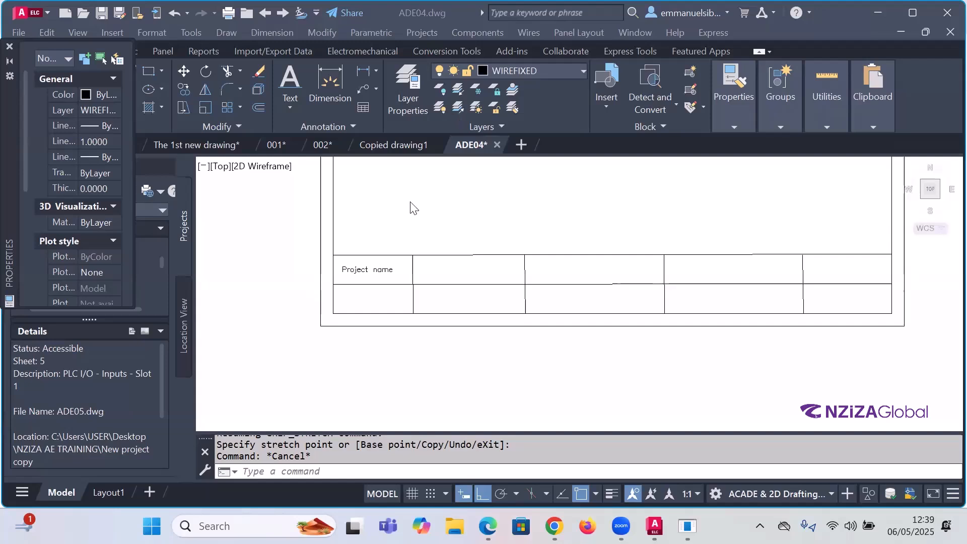
{"action": "scroll", "coordinate": [416, 295], "scroll_direction": "down", "scroll_amount": 3}
{"action": "scroll", "coordinate": [428, 280], "scroll_direction": "up", "scroll_amount": 4}
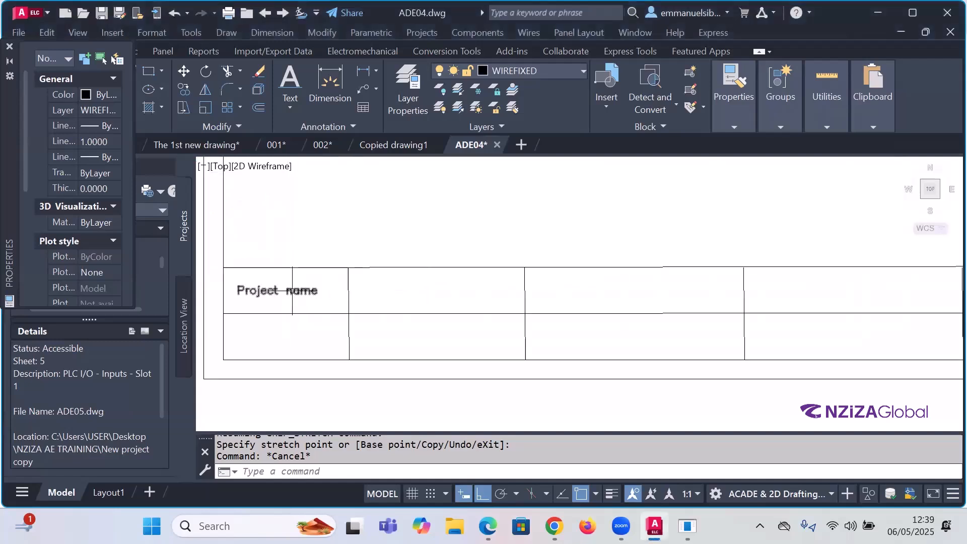
{"action": "left_click", "coordinate": [292, 290]}
{"action": "left_click", "coordinate": [184, 91]}
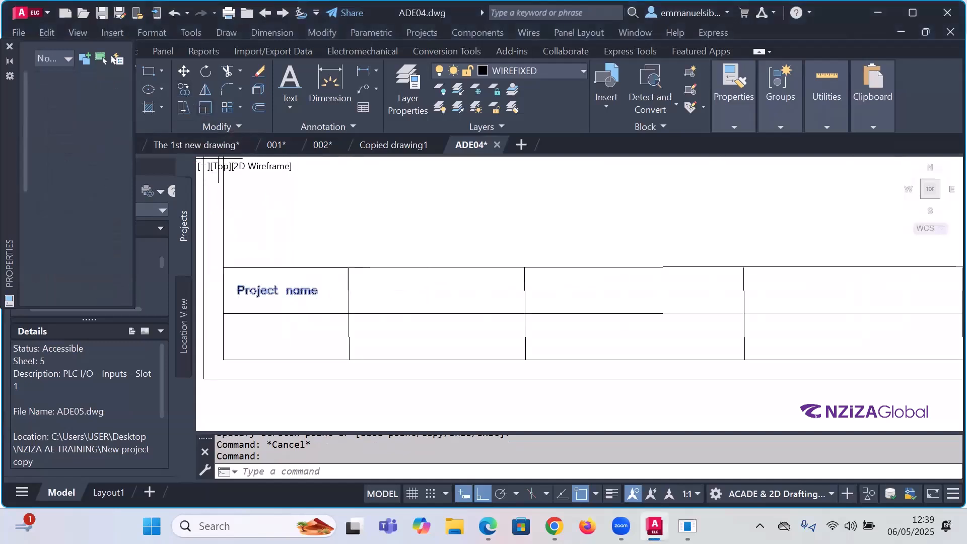
{"action": "left_click", "coordinate": [267, 290]}
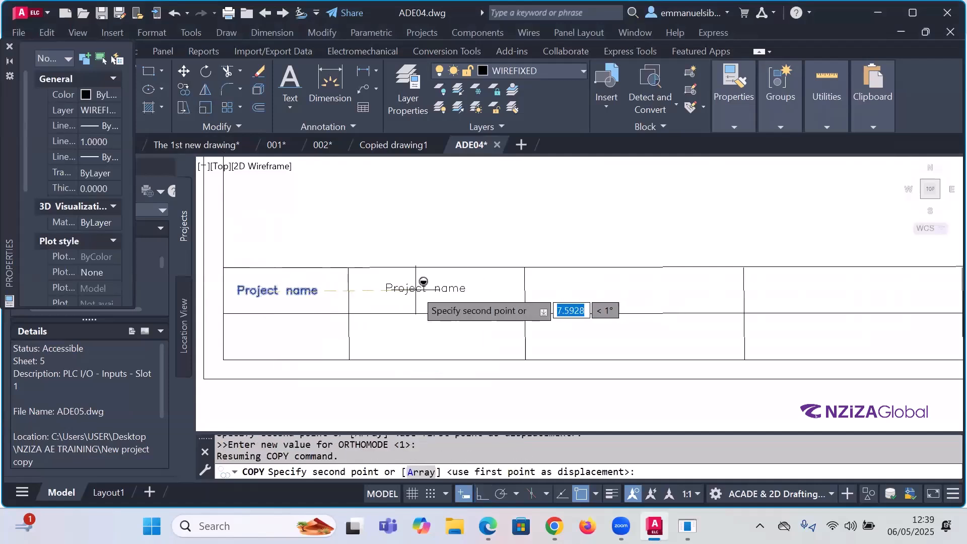
{"action": "left_click", "coordinate": [421, 288]}
{"action": "key", "text": "Escape"}
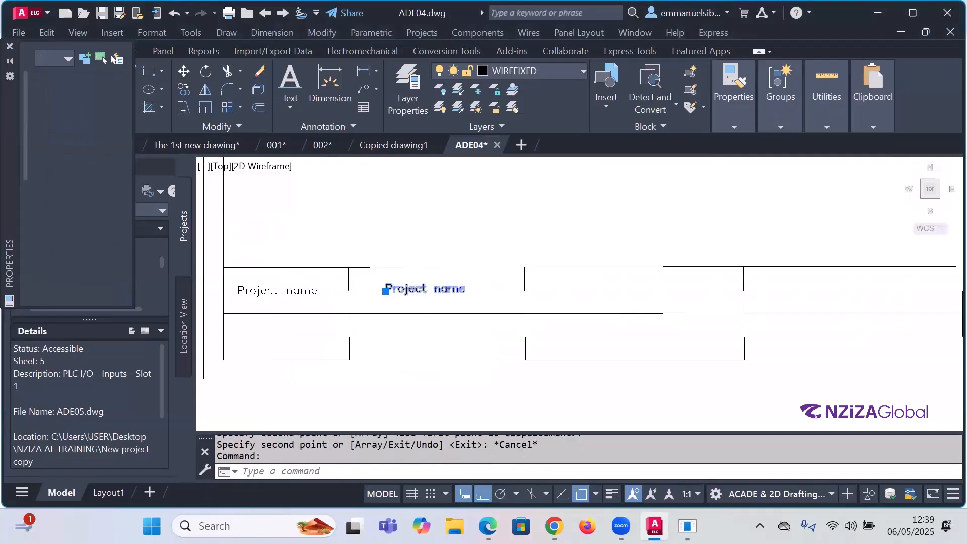
Step: Change the copied text in the upper row's second cell to "Project No"
{"action": "double_click", "coordinate": [459, 294]}
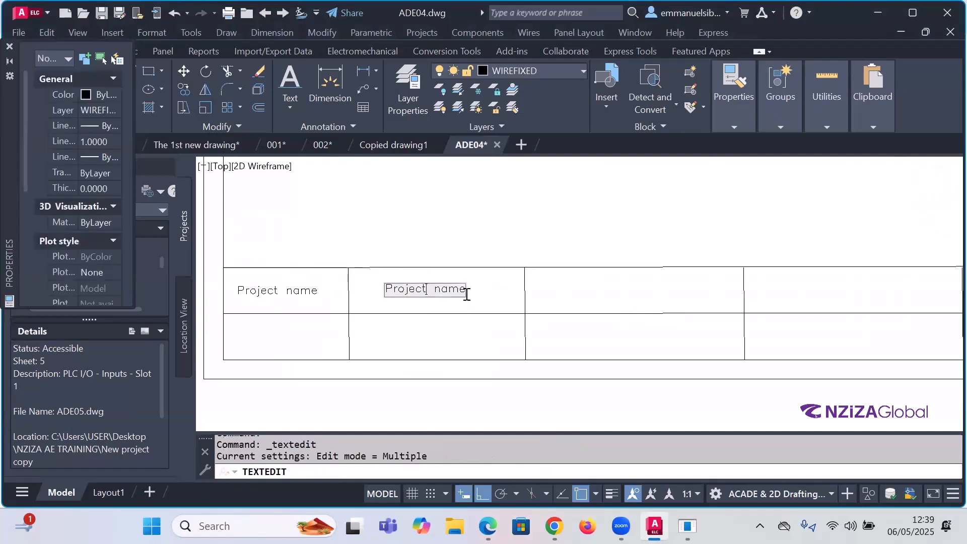
{"action": "key", "text": "BackSpace"}
{"action": "key", "text": "BackSpace"}
{"action": "key", "text": "BackSpace"}
{"action": "key", "text": "BackSpace"}
{"action": "type", "text": "No"}
{"action": "left_click", "coordinate": [444, 301]}
{"action": "key", "text": "Escape"}
Step: Copy the "Project No" text horizontally into the third cell of the upper row
{"action": "left_click", "coordinate": [442, 288]}
{"action": "left_click", "coordinate": [180, 91]}
{"action": "left_click", "coordinate": [416, 288]}
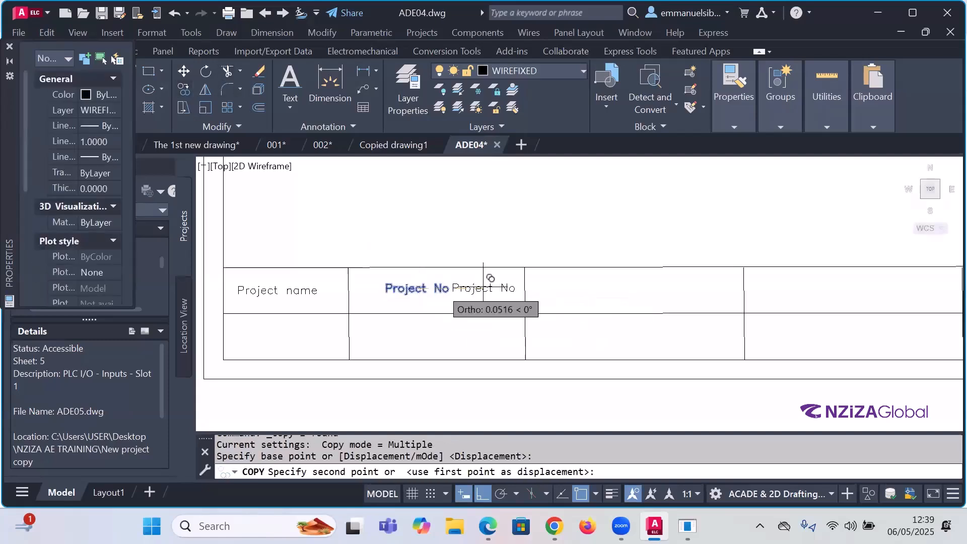
{"action": "key", "text": "F8"}
{"action": "key", "text": "F8"}
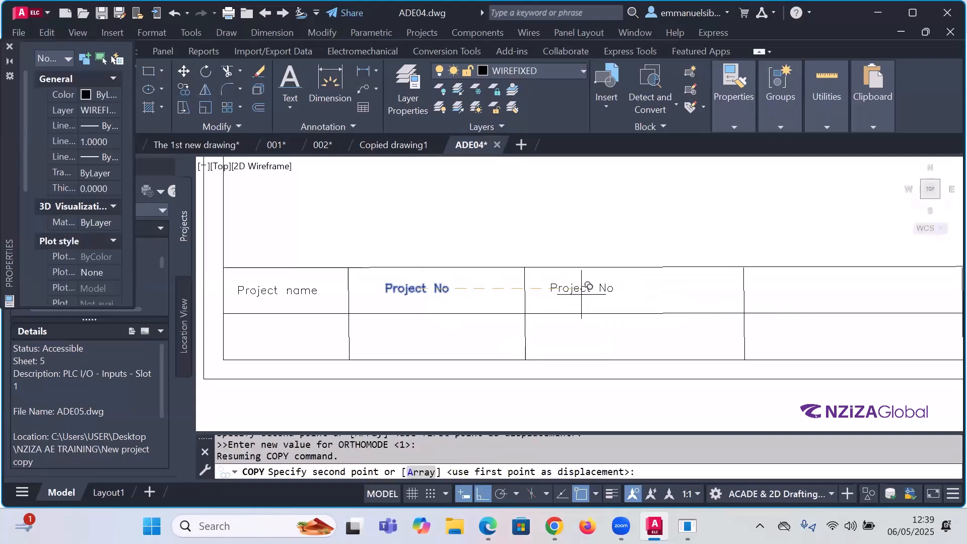
{"action": "left_click", "coordinate": [582, 287]}
{"action": "key", "text": "Escape"}
Step: Replace the copied text in the upper row's third cell with "Designed by"
{"action": "left_click", "coordinate": [551, 288]}
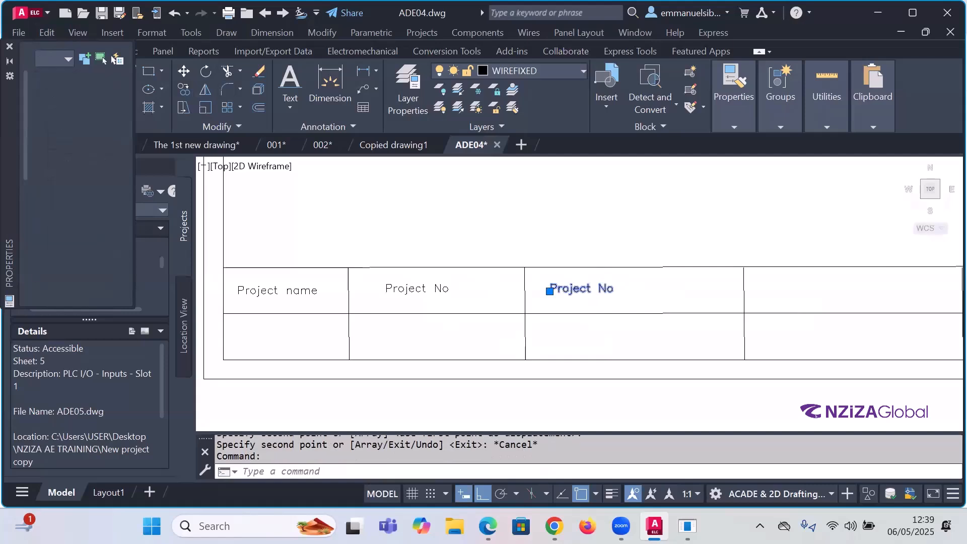
{"action": "double_click", "coordinate": [602, 293]}
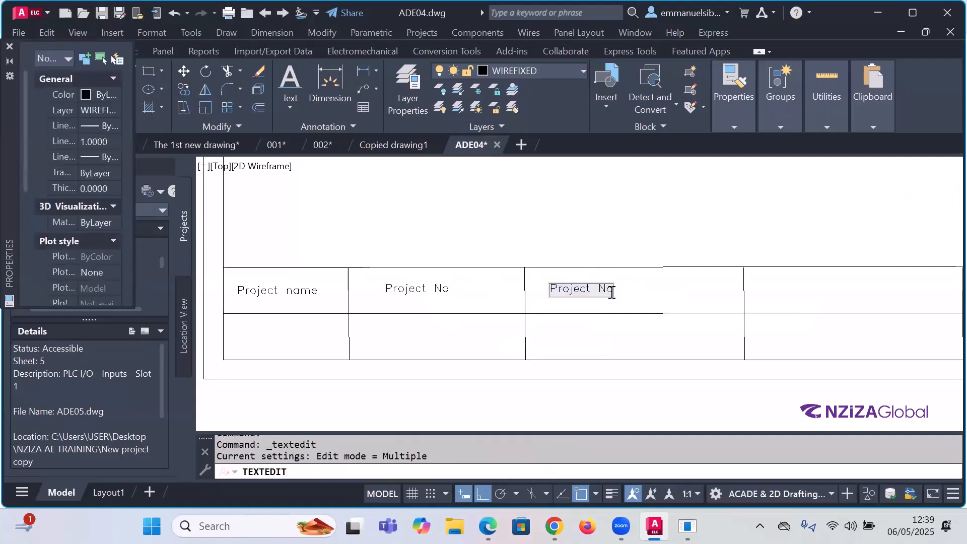
{"action": "key", "text": "BackSpace"}
{"action": "key", "text": "BackSpace"}
{"action": "key", "text": "Delete"}
{"action": "type", "text": "dr"}
{"action": "type", "text": "aw"}
{"action": "type", "text": "n"}
{"action": "key", "text": "BackSpace"}
{"action": "key", "text": "BackSpace"}
{"action": "key", "text": "BackSpace"}
{"action": "key", "text": "BackSpace"}
{"action": "key", "text": "BackSpace"}
{"action": "key", "text": "BackSpace"}
{"action": "key", "text": "BackSpace"}
{"action": "key", "text": "BackSpace"}
{"action": "key", "text": "BackSpace"}
{"action": "key", "text": "BackSpace"}
{"action": "key", "text": "BackSpace"}
{"action": "key", "text": "BackSpace"}
{"action": "key", "text": "BackSpace"}
{"action": "key", "text": "BackSpace"}
{"action": "type", "text": "Desin"}
{"action": "key", "text": "BackSpace"}
{"action": "type", "text": "gned  by"}
{"action": "left_click", "coordinate": [590, 324]}
{"action": "key", "text": "Escape"}
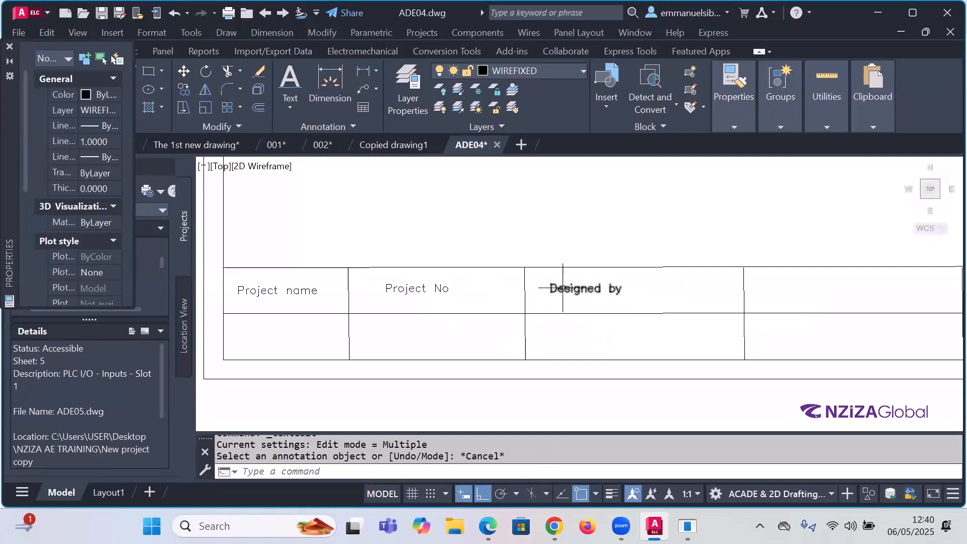
Step: Copy the "Designed by" text horizontally into the fourth cell of the upper row
{"action": "left_click", "coordinate": [563, 288]}
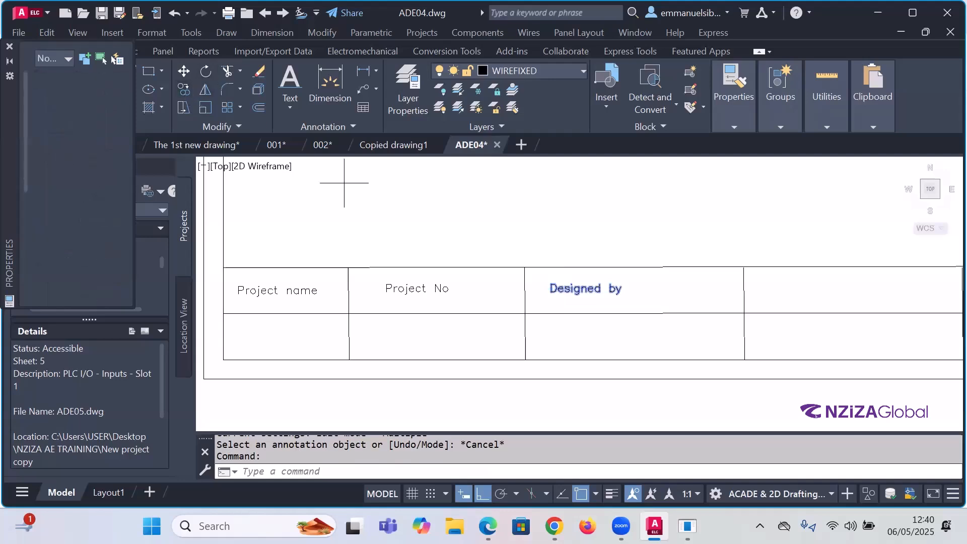
{"action": "left_click", "coordinate": [580, 295]}
{"action": "scroll", "coordinate": [530, 318], "scroll_direction": "down", "scroll_amount": 5}
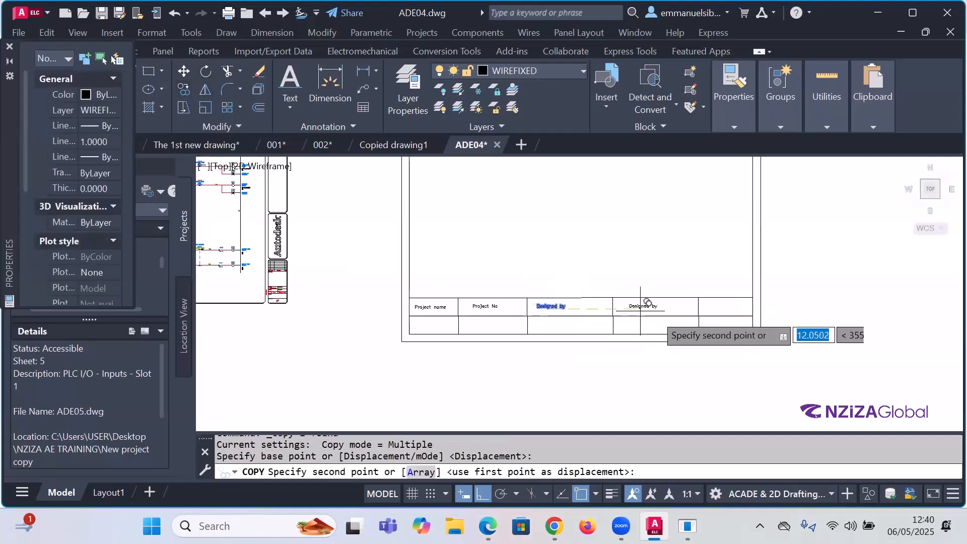
{"action": "scroll", "coordinate": [670, 309], "scroll_direction": "up", "scroll_amount": 4}
{"action": "key", "text": "F8"}
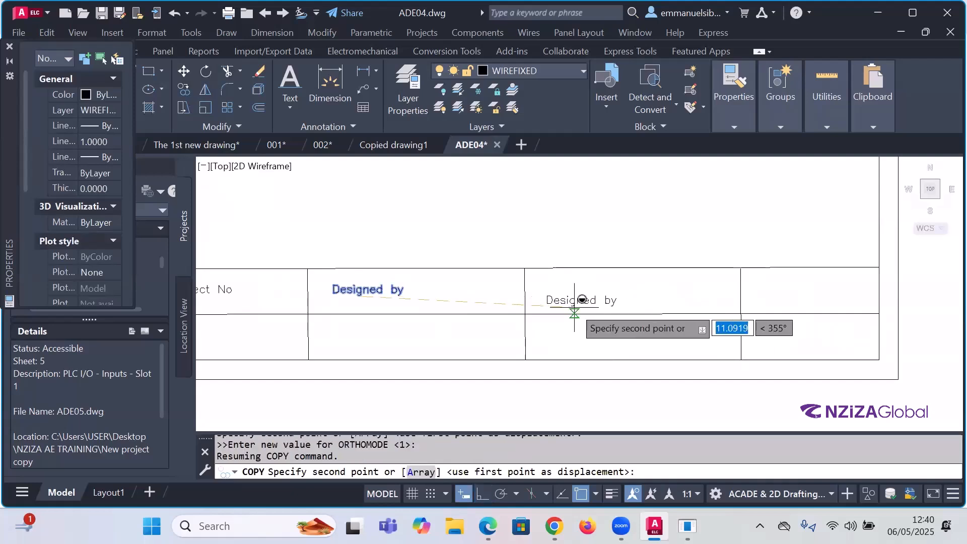
{"action": "key", "text": "F8"}
{"action": "left_click", "coordinate": [574, 293]}
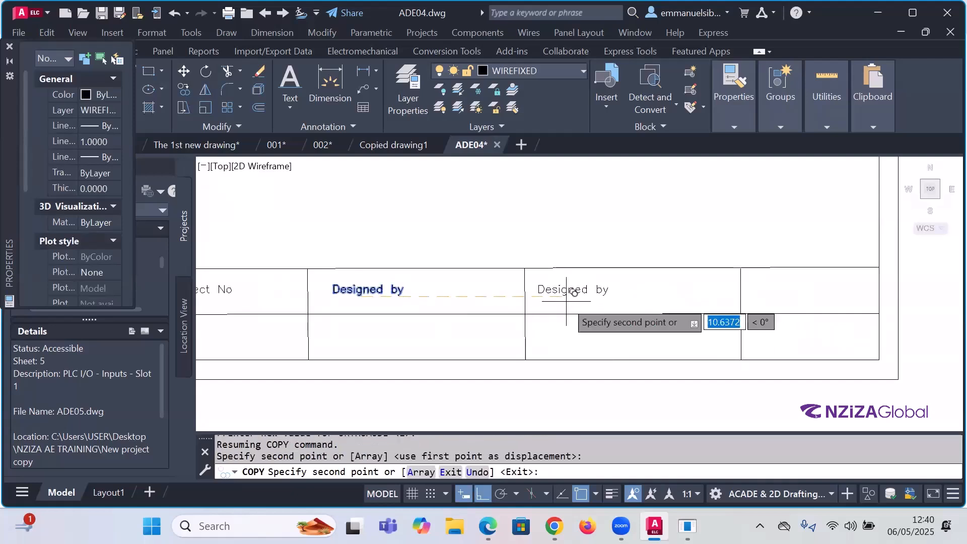
{"action": "key", "text": "Escape"}
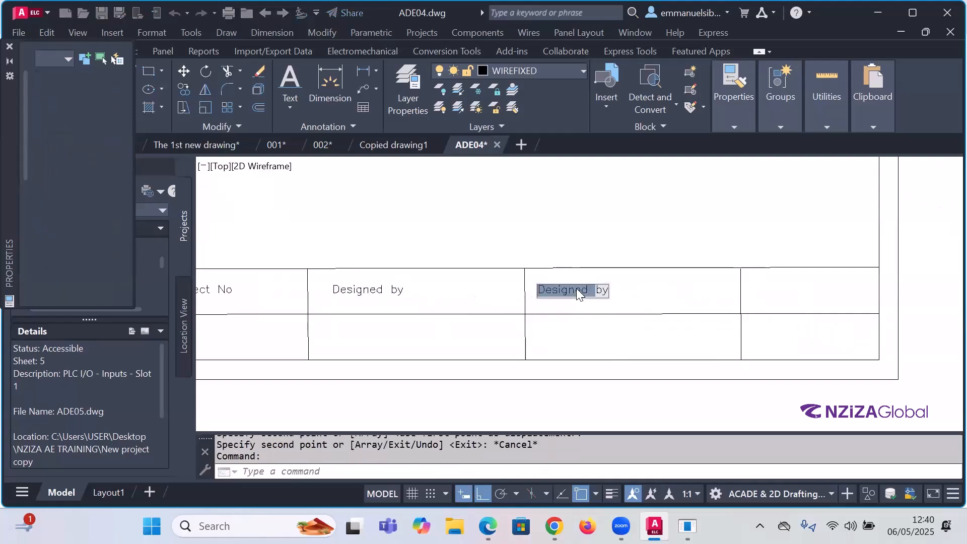
Step: Change the copied text in the upper row's fourth cell to "Approved by"
{"action": "double_click", "coordinate": [580, 293]}
{"action": "left_click", "coordinate": [602, 291]}
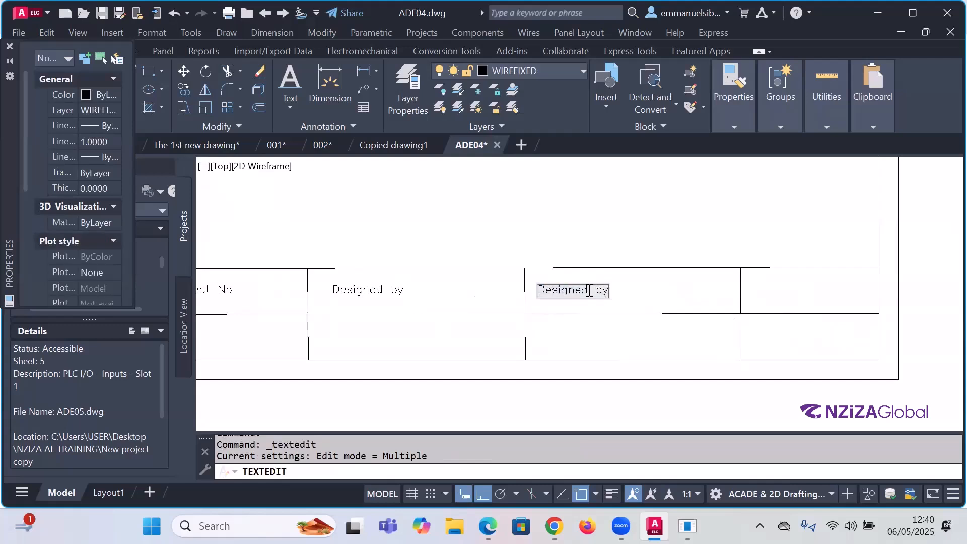
{"action": "key", "text": "BackSpace"}
{"action": "key", "text": "BackSpace"}
{"action": "key", "text": "BackSpace"}
{"action": "key", "text": "BackSpace"}
{"action": "key", "text": "BackSpace"}
{"action": "key", "text": "BackSpace"}
{"action": "key", "text": "BackSpace"}
{"action": "key", "text": "BackSpace"}
{"action": "type", "text": "Approved"}
{"action": "left_click", "coordinate": [592, 349]}
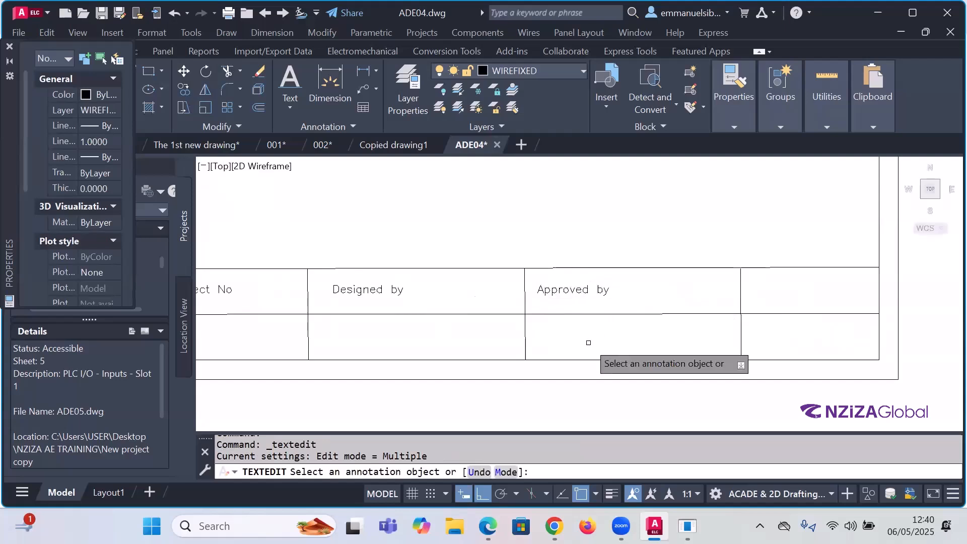
{"action": "key", "text": "Escape"}
Step: Copy the "Approved by" text horizontally into the last cell of the upper row
{"action": "scroll", "coordinate": [772, 308], "scroll_direction": "down", "scroll_amount": 2}
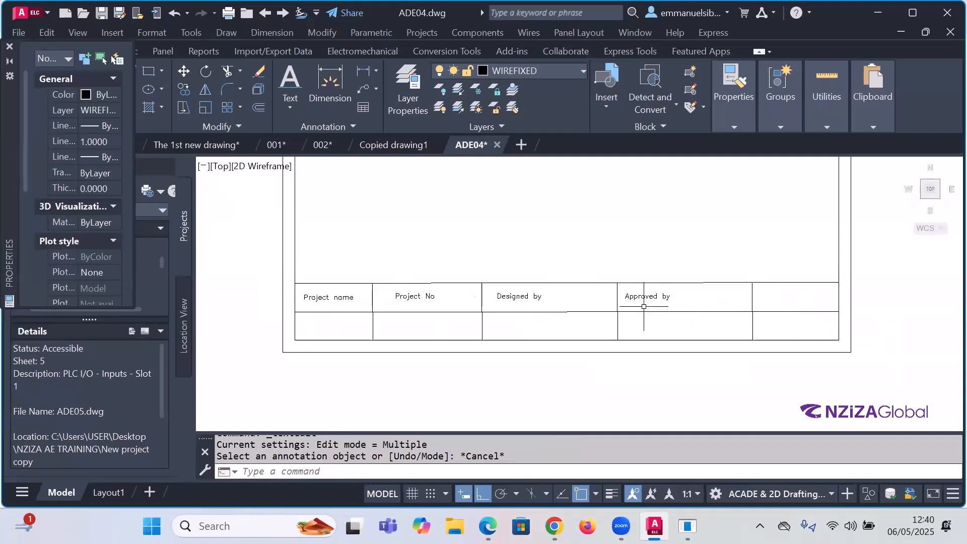
{"action": "double_click", "coordinate": [629, 297]}
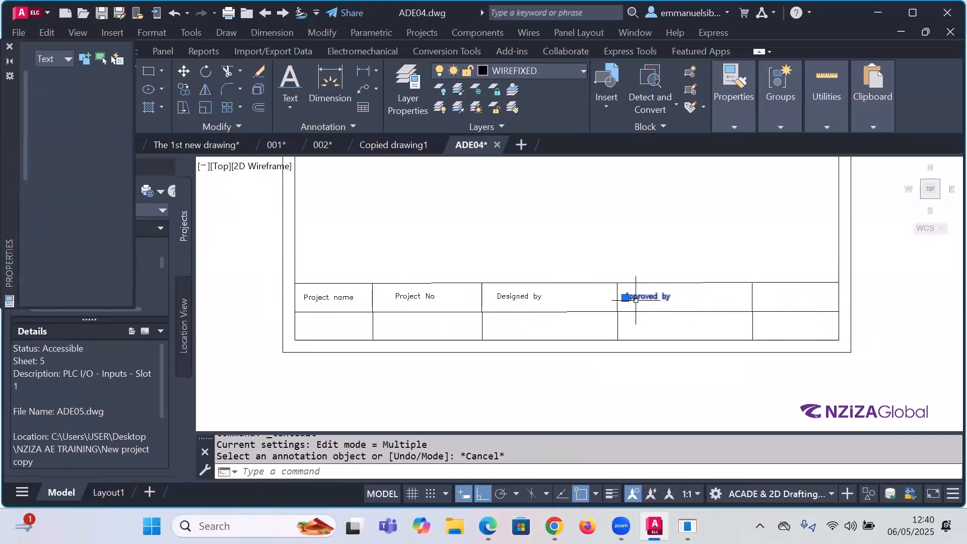
{"action": "left_click", "coordinate": [185, 91]}
{"action": "left_click", "coordinate": [651, 296]}
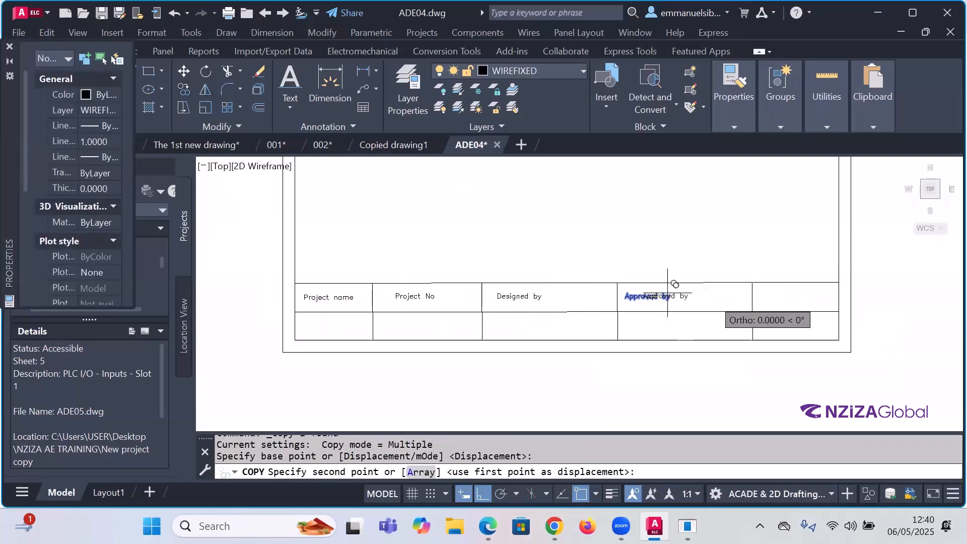
{"action": "left_click", "coordinate": [781, 297]}
{"action": "key", "text": "Escape"}
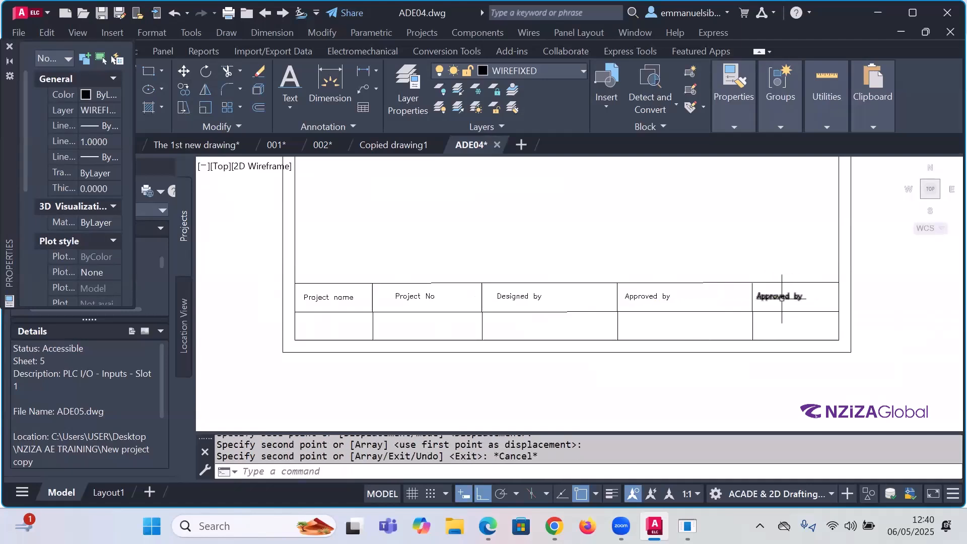
Step: Replace the copied text in the upper row's last cell with "Submissiion date", leaving no stray characters at its end
{"action": "left_click", "coordinate": [781, 296]}
{"action": "double_click", "coordinate": [793, 300]}
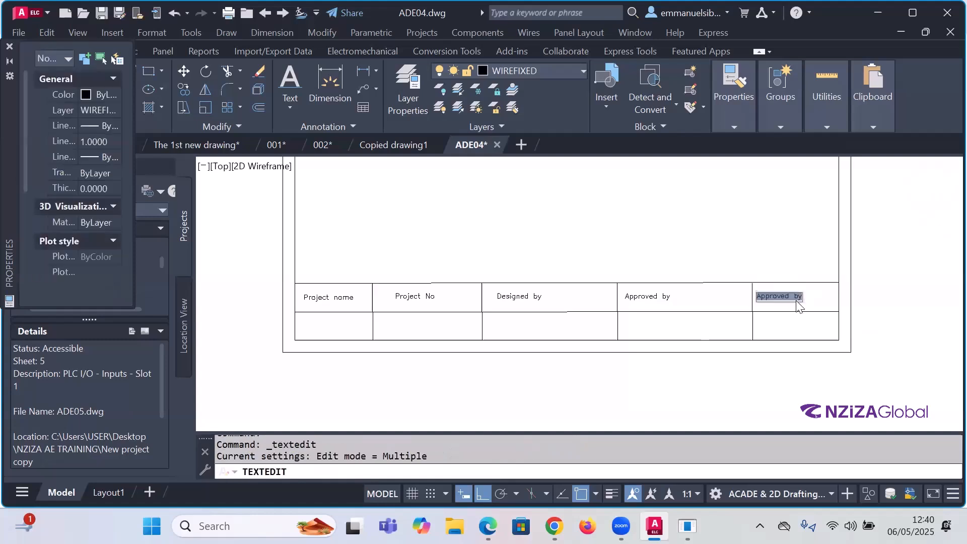
{"action": "left_click", "coordinate": [794, 298]}
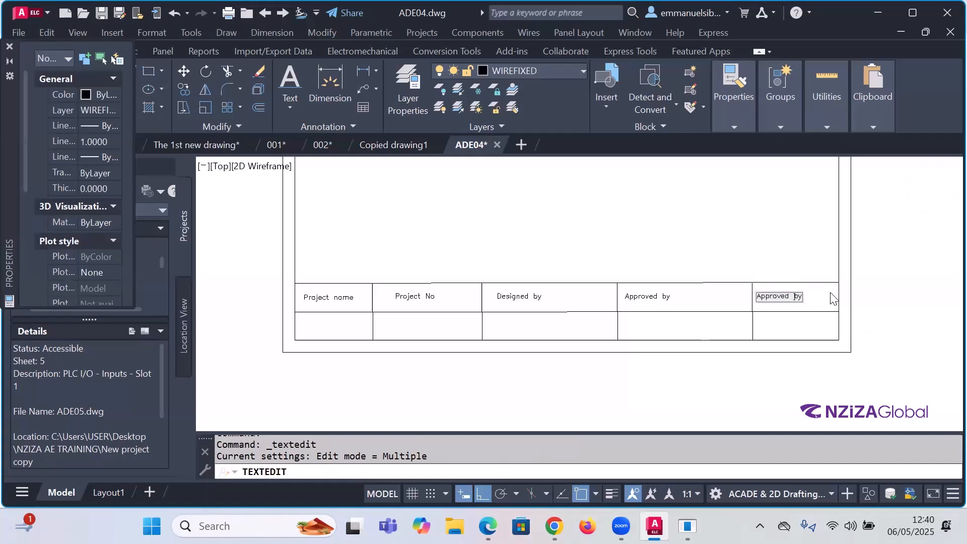
{"action": "key", "text": "BackSpace"}
{"action": "key", "text": "BackSpace"}
{"action": "key", "text": "BackSpace"}
{"action": "key", "text": "BackSpace"}
{"action": "key", "text": "BackSpace"}
{"action": "key", "text": "BackSpace"}
{"action": "key", "text": "BackSpace"}
{"action": "key", "text": "BackSpace"}
{"action": "key", "text": "BackSpace"}
{"action": "key", "text": "BackSpace"}
{"action": "type", "text": "Submissiion  date"}
{"action": "left_click", "coordinate": [840, 328]}
{"action": "key", "text": "Escape"}
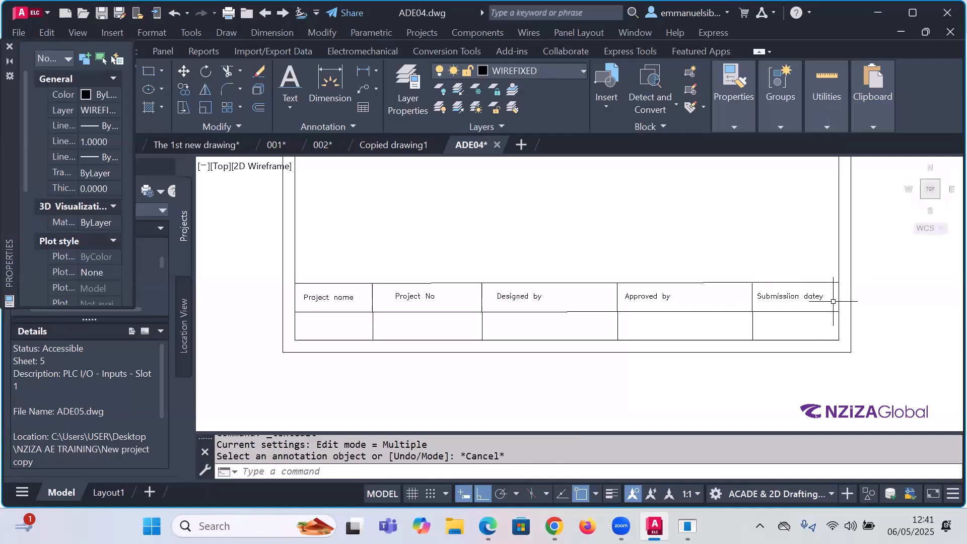
{"action": "left_click", "coordinate": [824, 300]}
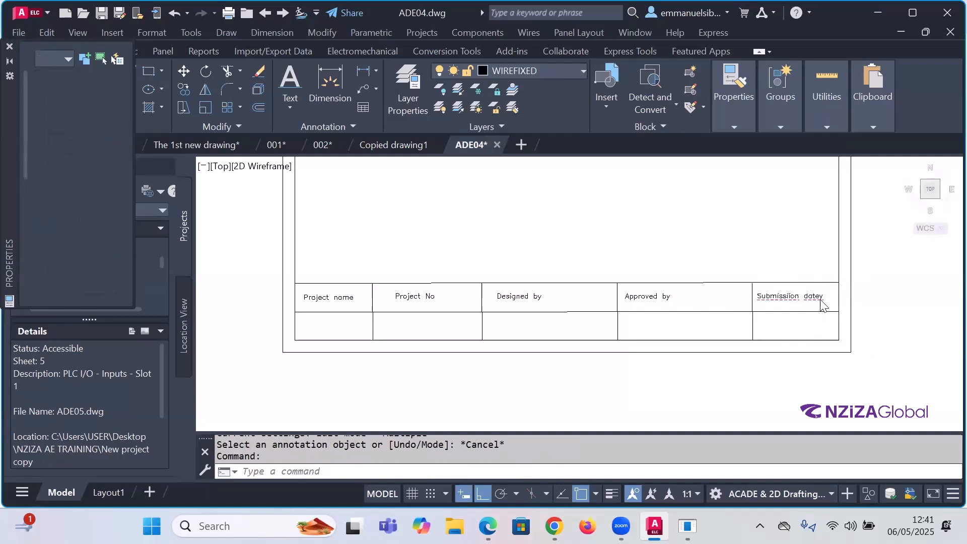
{"action": "double_click", "coordinate": [821, 301]}
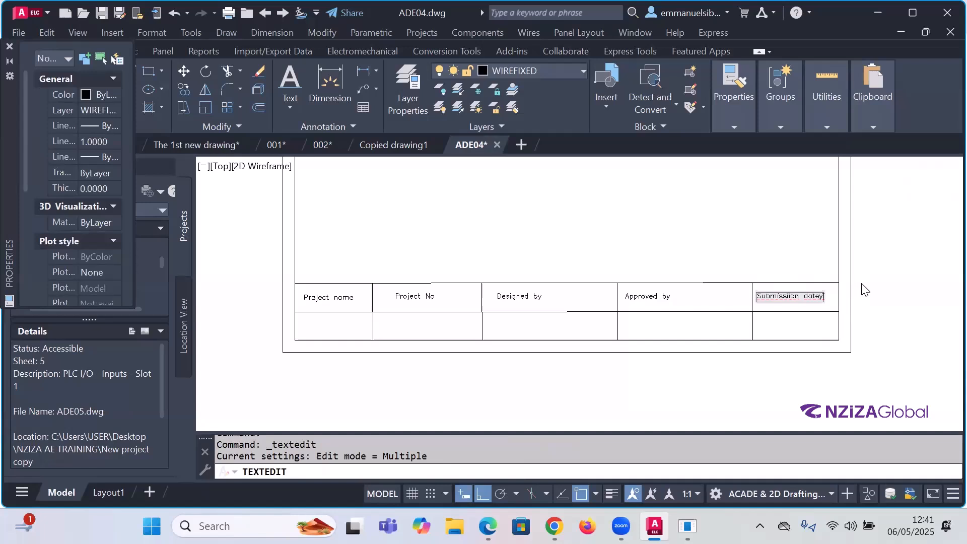
{"action": "key", "text": "BackSpace"}
{"action": "left_click", "coordinate": [836, 323]}
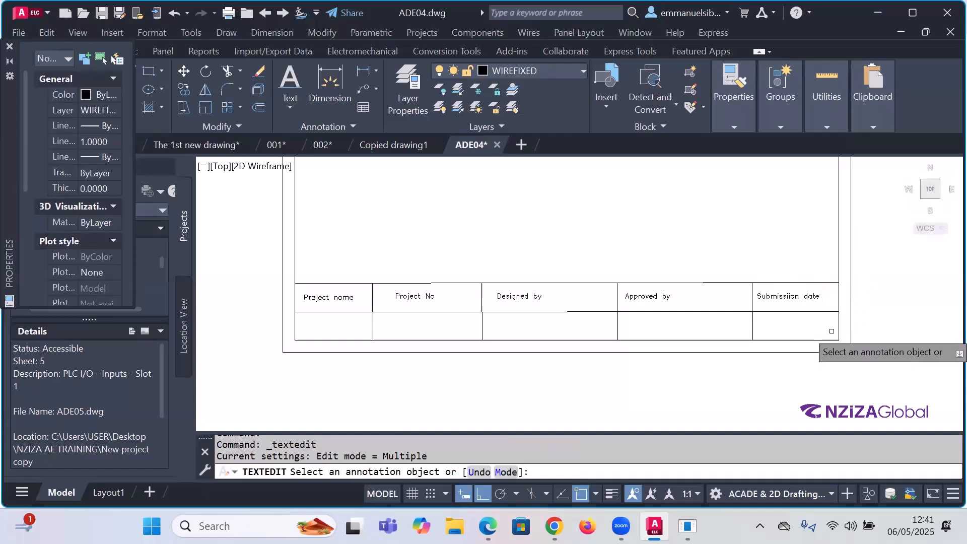
Step: Correct the spelling of the title block's last upper-row label to "Submission date"
{"action": "key", "text": "Escape"}
{"action": "left_click", "coordinate": [796, 299]}
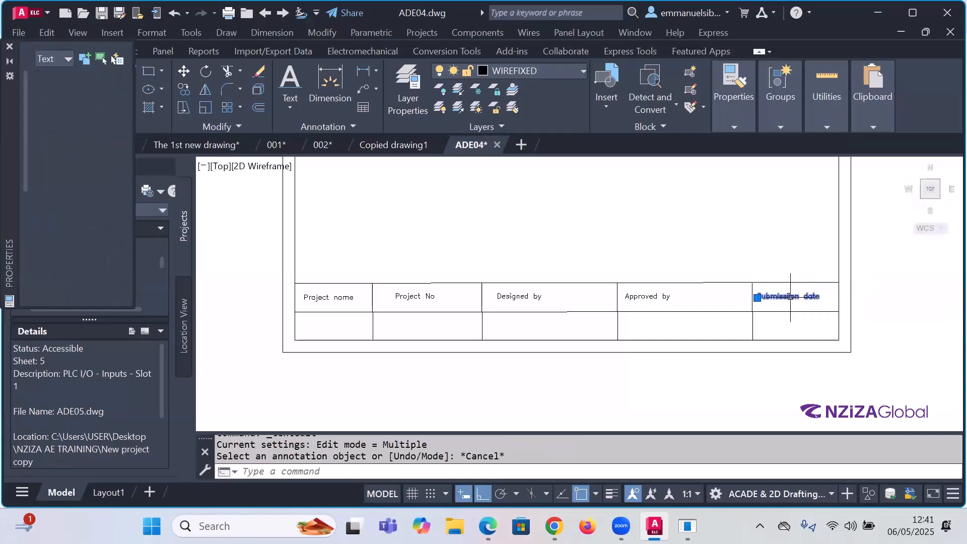
{"action": "double_click", "coordinate": [792, 301]}
{"action": "scroll", "coordinate": [779, 297], "scroll_direction": "up", "scroll_amount": 6}
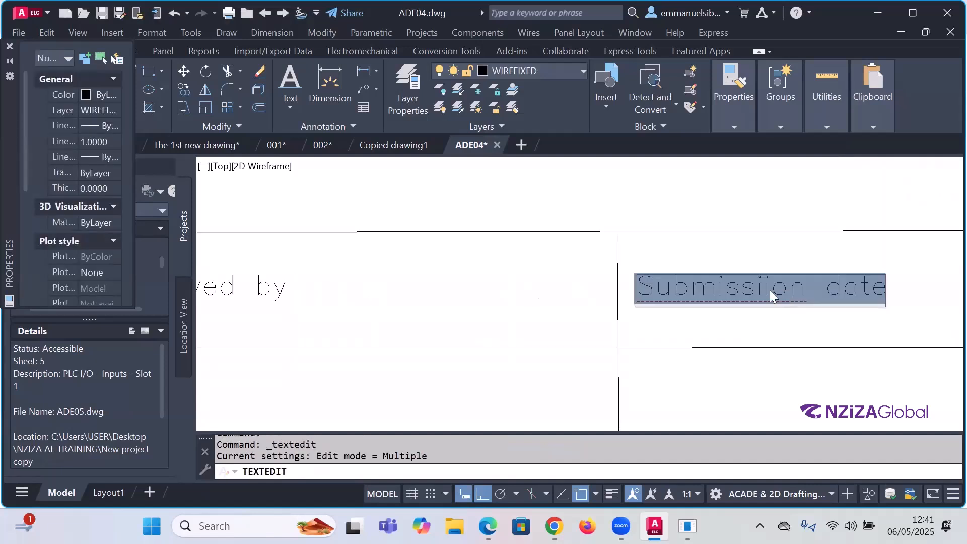
{"action": "left_click", "coordinate": [771, 292]}
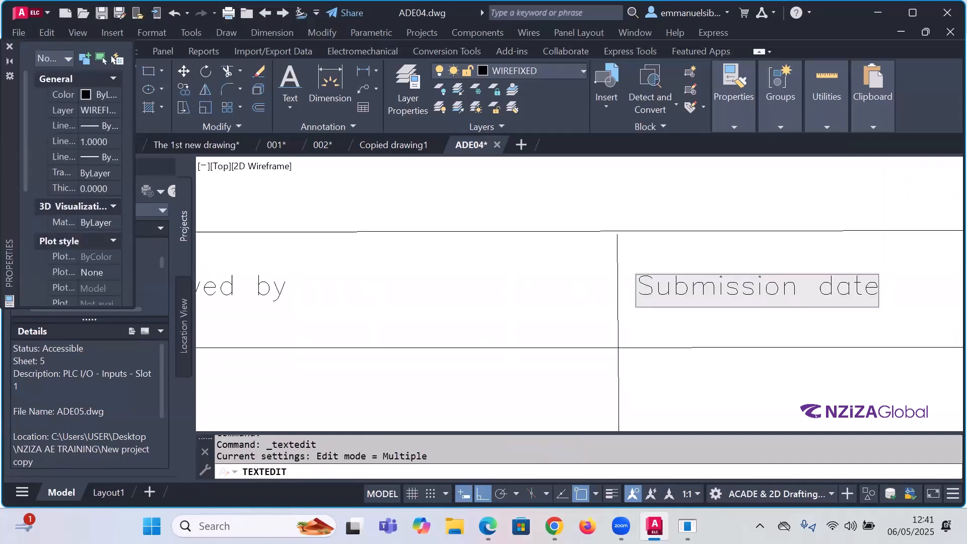
{"action": "left_click", "coordinate": [787, 342]}
{"action": "key", "text": "Escape"}
{"action": "scroll", "coordinate": [804, 313], "scroll_direction": "down", "scroll_amount": 6}
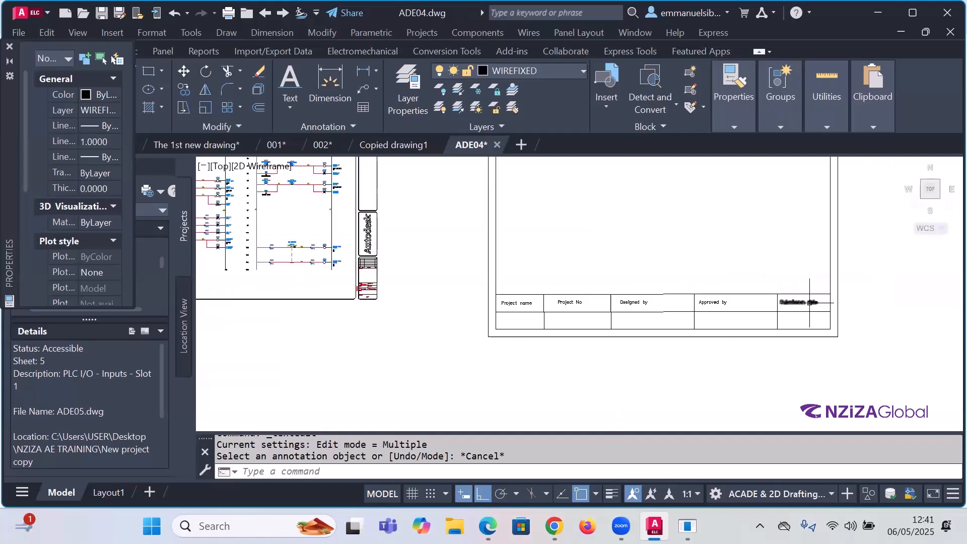
Step: Close the Properties palette
{"action": "scroll", "coordinate": [695, 280], "scroll_direction": "down", "scroll_amount": 2}
{"action": "scroll", "coordinate": [701, 281], "scroll_direction": "up", "scroll_amount": 4}
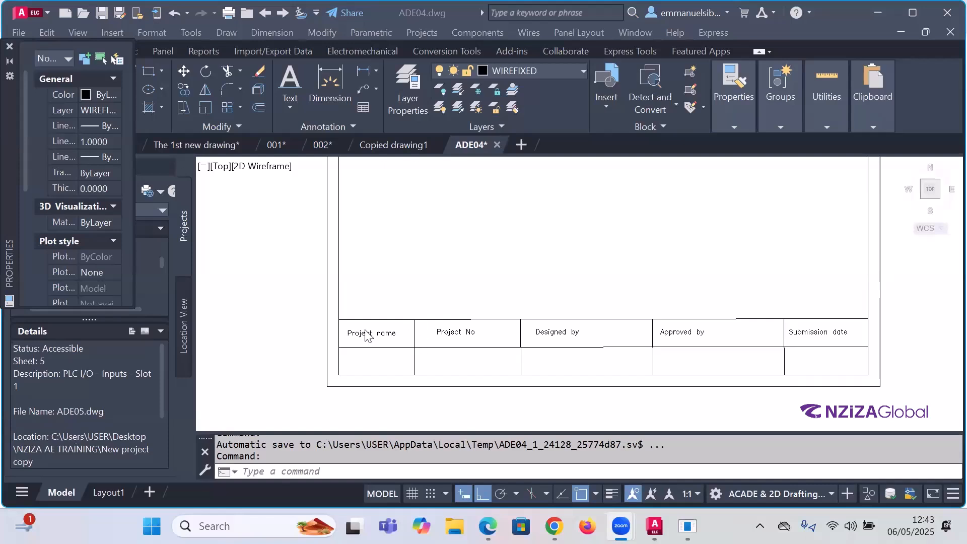
{"action": "scroll", "coordinate": [365, 331], "scroll_direction": "down", "scroll_amount": 2}
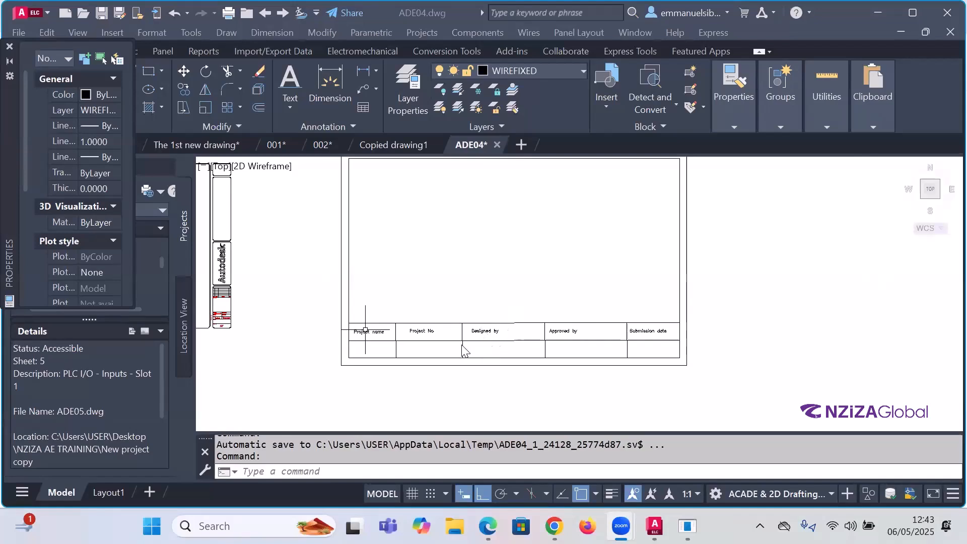
{"action": "scroll", "coordinate": [462, 346], "scroll_direction": "up", "scroll_amount": 2}
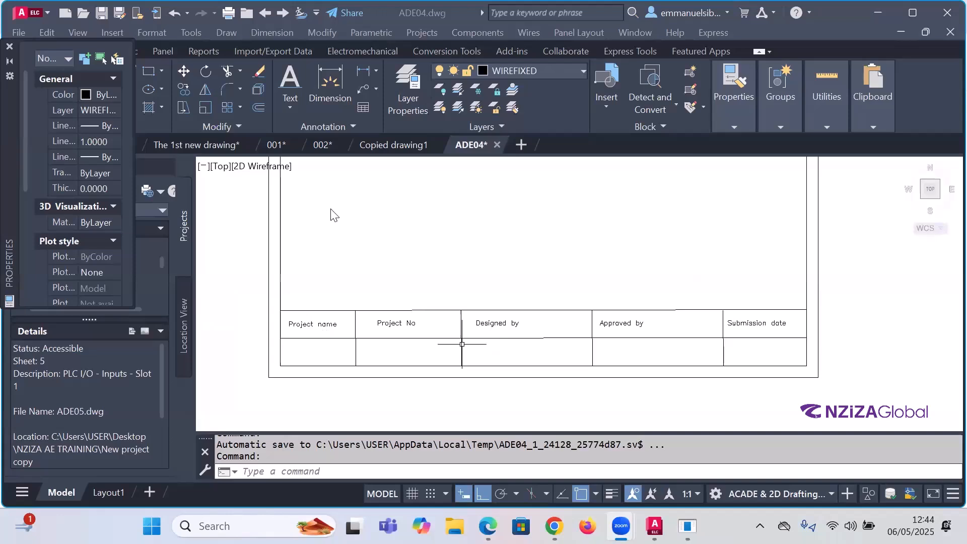
{"action": "left_click", "coordinate": [9, 46]}
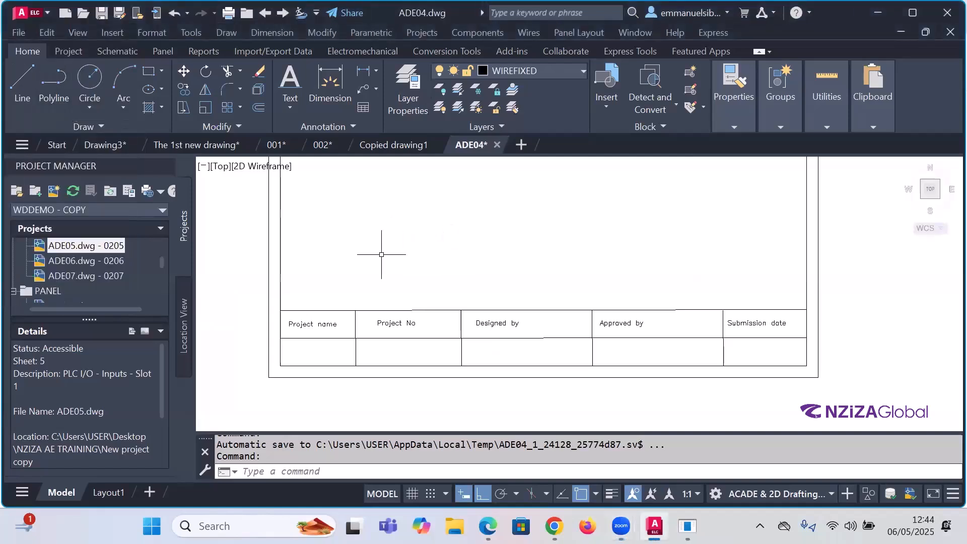
{"action": "left_click", "coordinate": [113, 32]}
{"action": "left_click", "coordinate": [104, 34]}
{"action": "left_click", "coordinate": [108, 33]}
{"action": "left_click", "coordinate": [111, 34]}
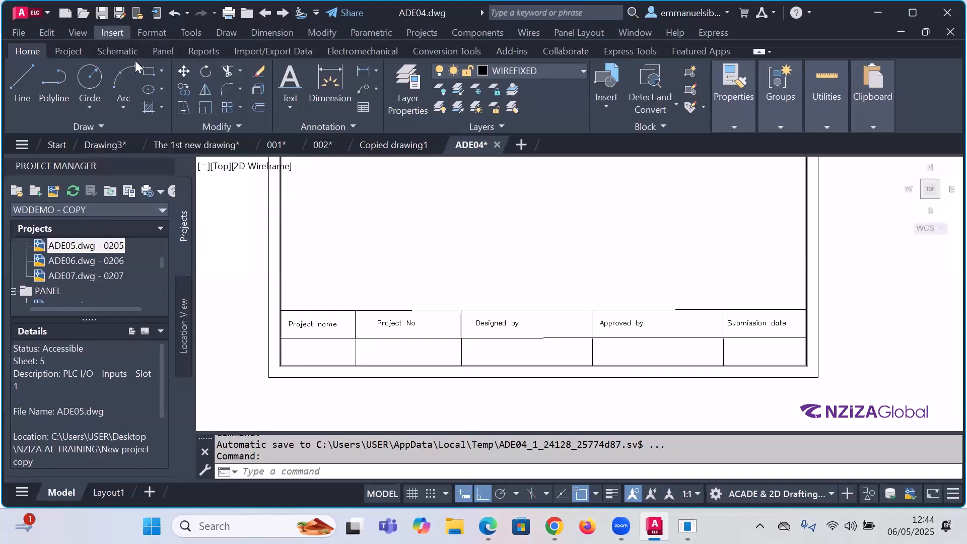
{"action": "left_click", "coordinate": [45, 35]}
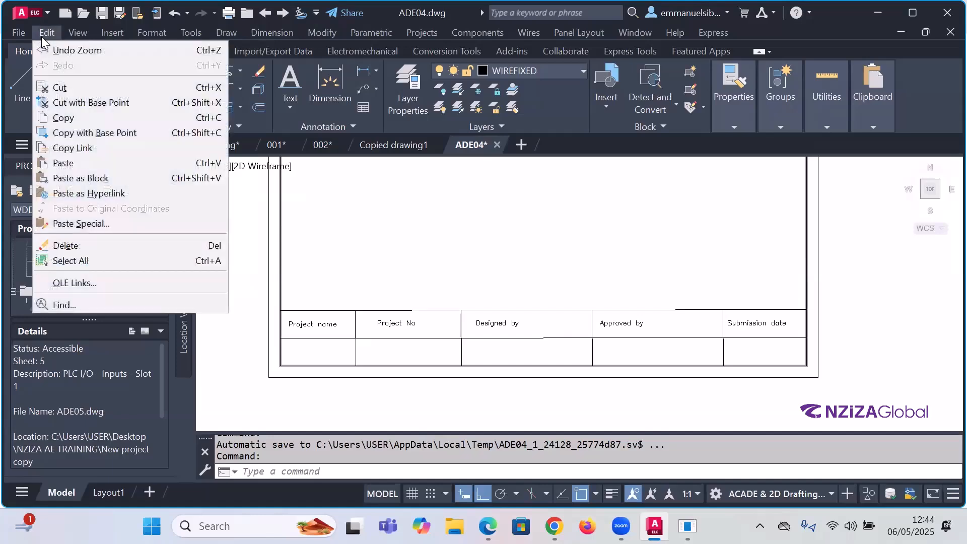
{"action": "mouse_move", "coordinate": [82, 37]}
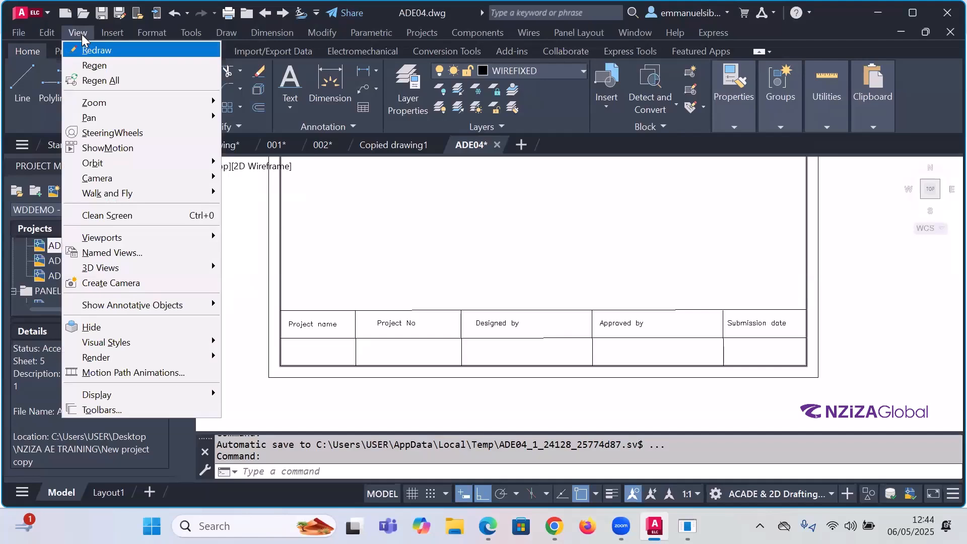
Step: Add the Insert tab to the ribbon and look at its contents before returning to the project tools
{"action": "left_click", "coordinate": [63, 53]}
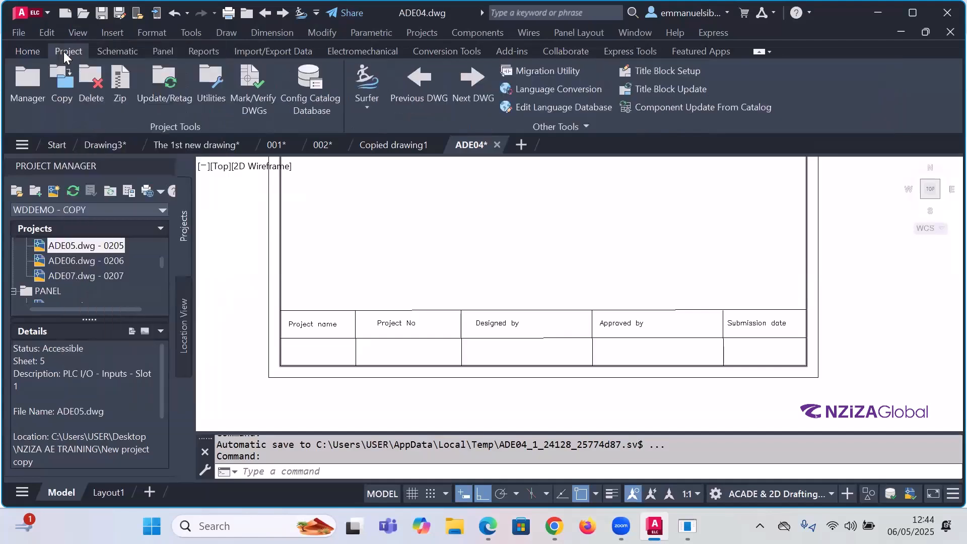
{"action": "right_click", "coordinate": [64, 52]}
{"action": "mouse_move", "coordinate": [97, 109]}
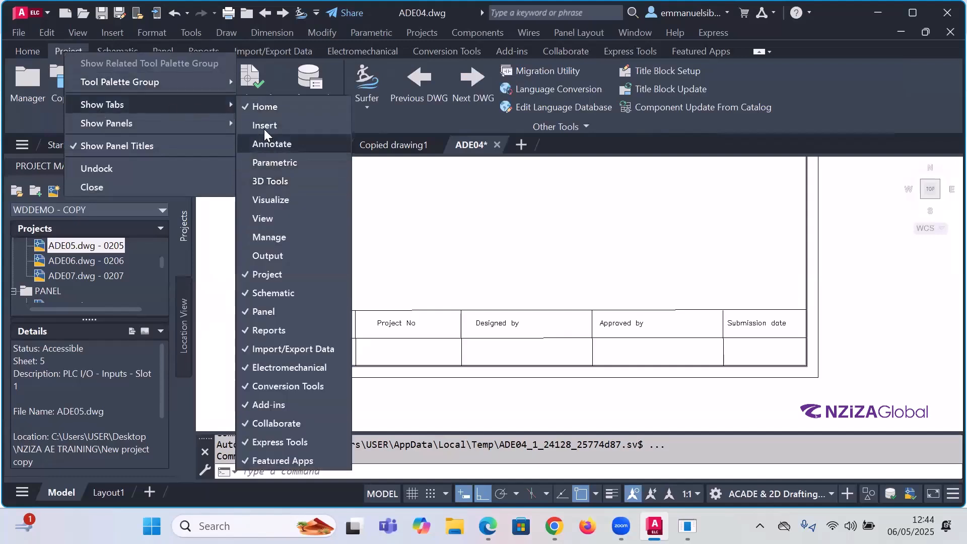
{"action": "left_click", "coordinate": [265, 129]}
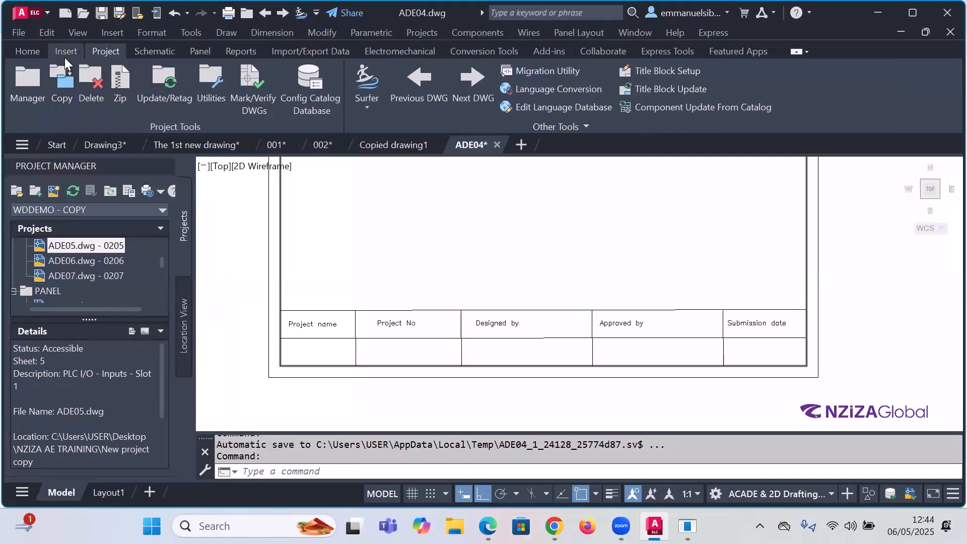
{"action": "left_click", "coordinate": [65, 52]}
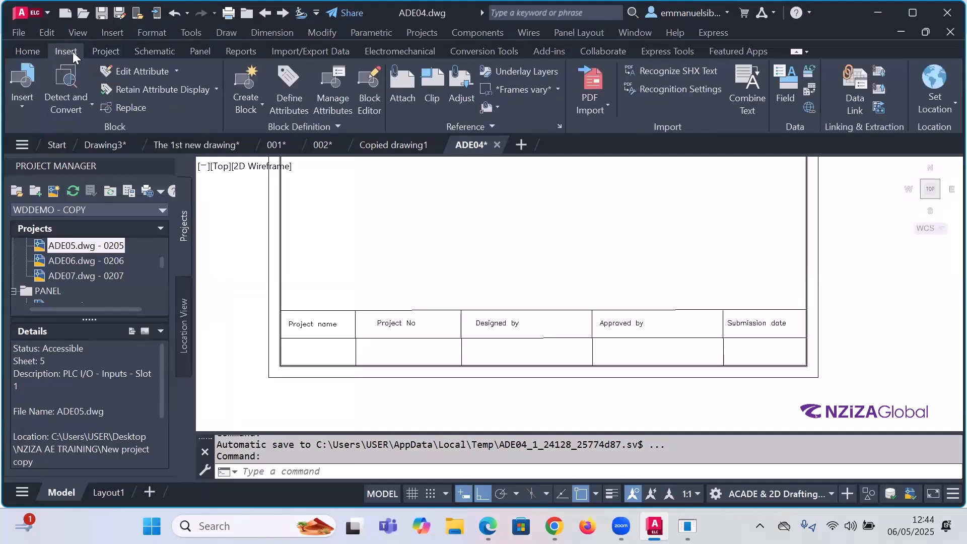
{"action": "left_click", "coordinate": [97, 52]}
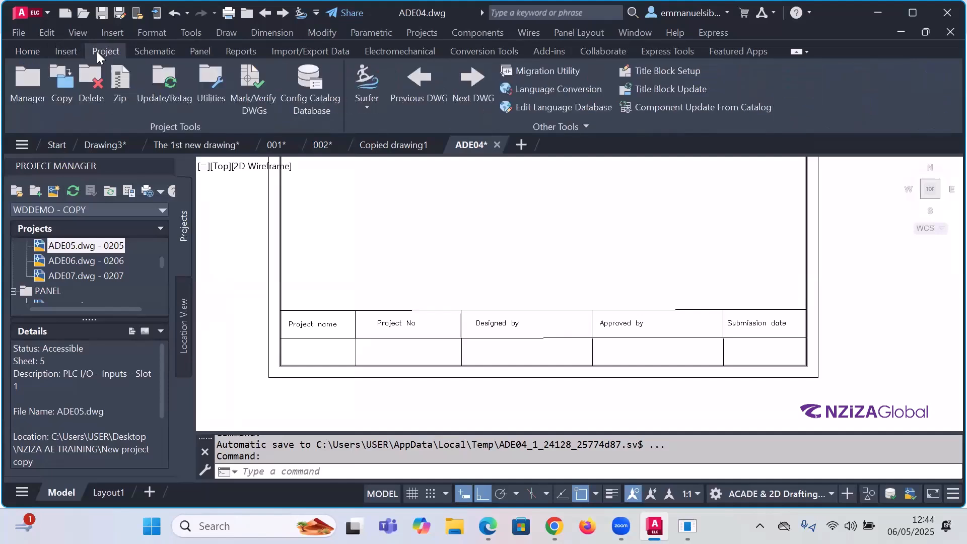
Step: Remove the Insert tab from the ribbon
{"action": "right_click", "coordinate": [26, 71]}
{"action": "mouse_move", "coordinate": [60, 101]}
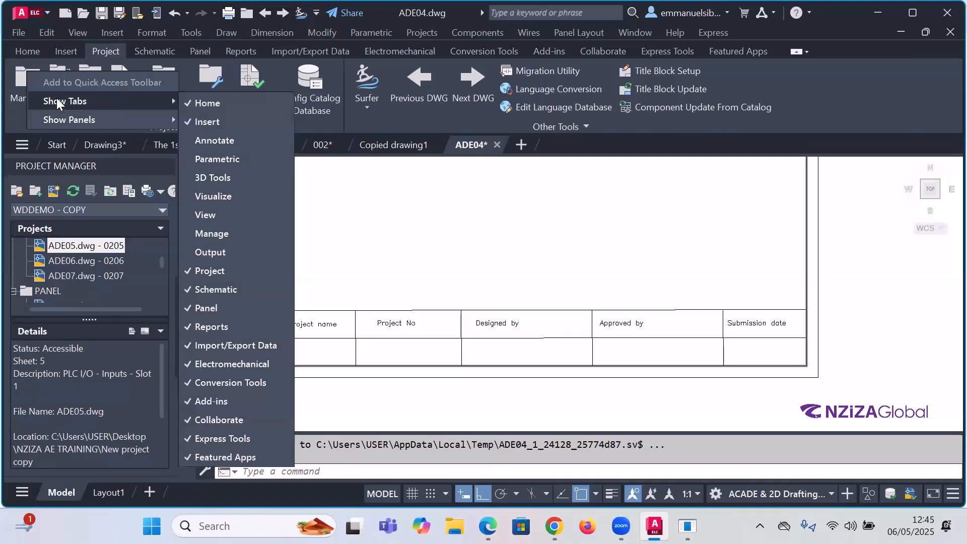
{"action": "left_click", "coordinate": [210, 121]}
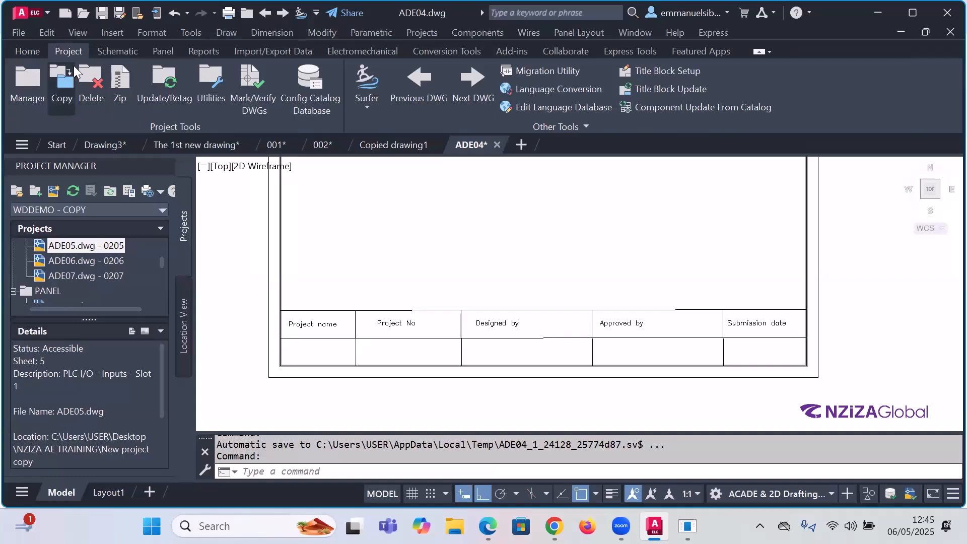
Step: Display the Insert tab on the ribbon again and bring up its block and attribute tools
{"action": "right_click", "coordinate": [30, 70]}
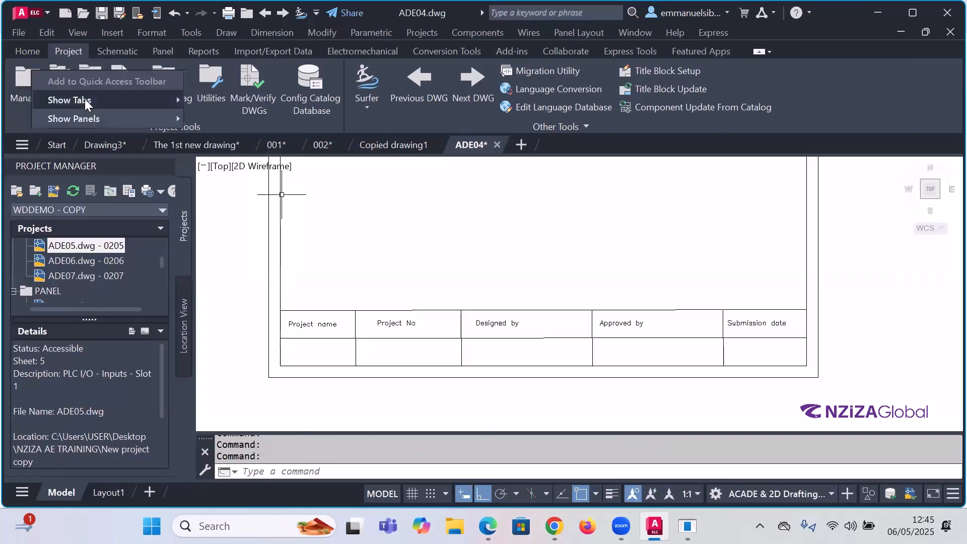
{"action": "left_click", "coordinate": [215, 119]}
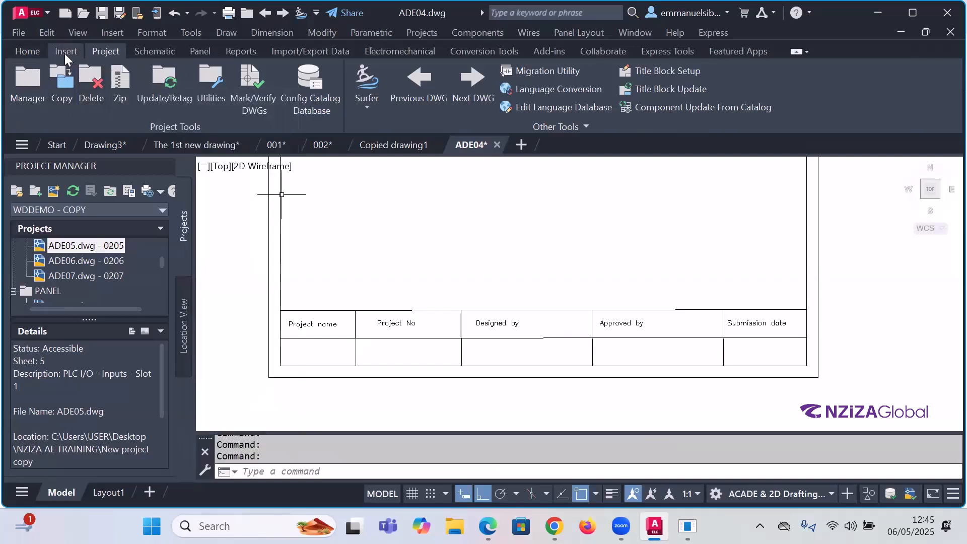
{"action": "left_click", "coordinate": [65, 54]}
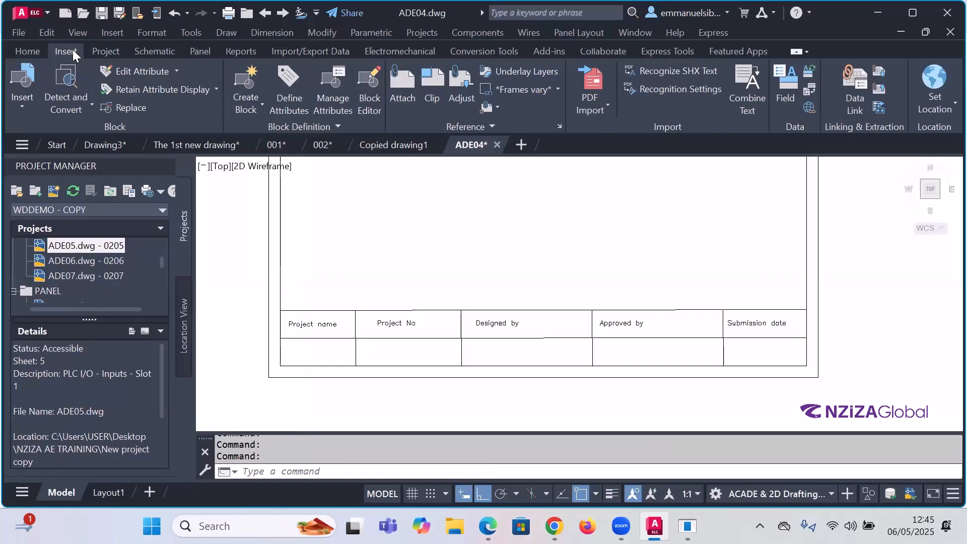
Step: Start a new attribute definition with the tag "Project_name" and the default value "xxxx"
{"action": "left_click", "coordinate": [289, 99]}
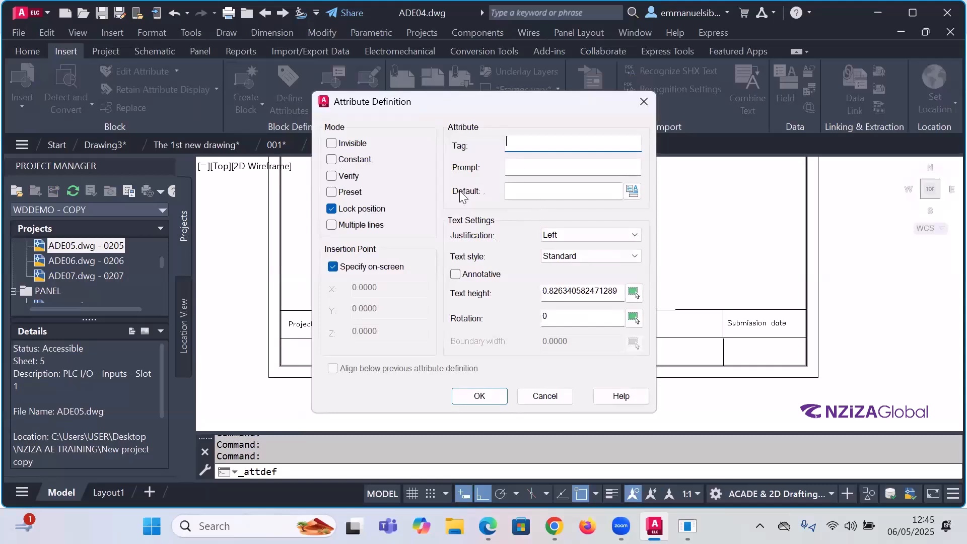
{"action": "left_click_drag", "start_coordinate": [478, 96], "coordinate": [463, 60]}
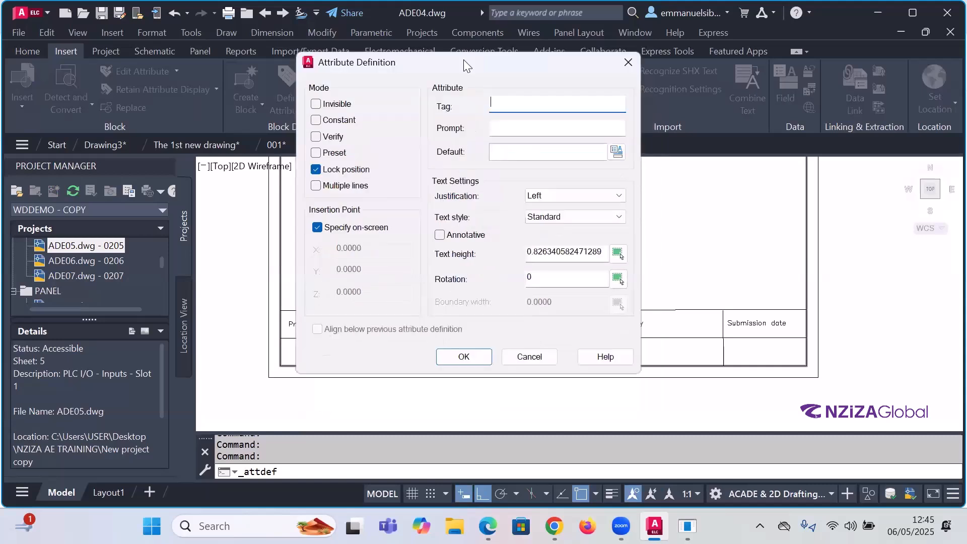
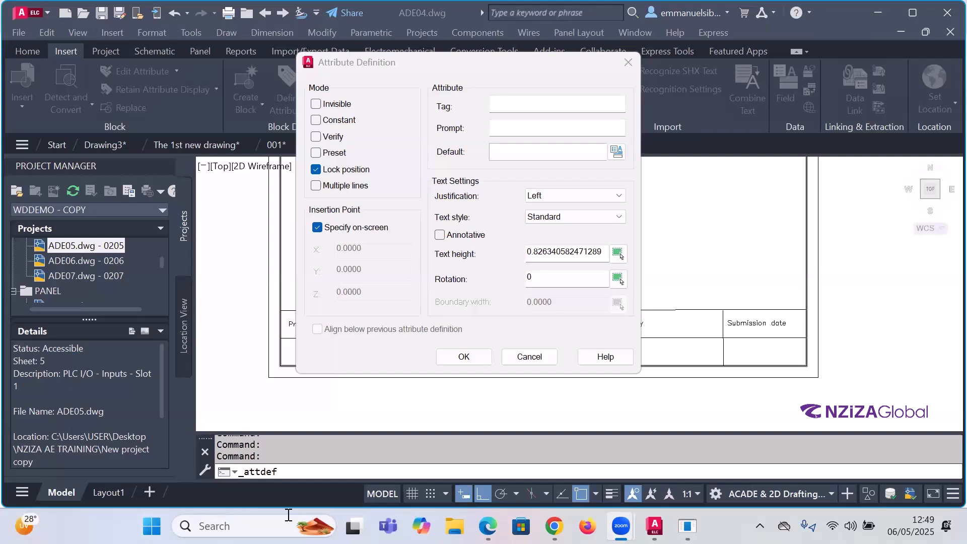
{"action": "left_click", "coordinate": [379, 64]}
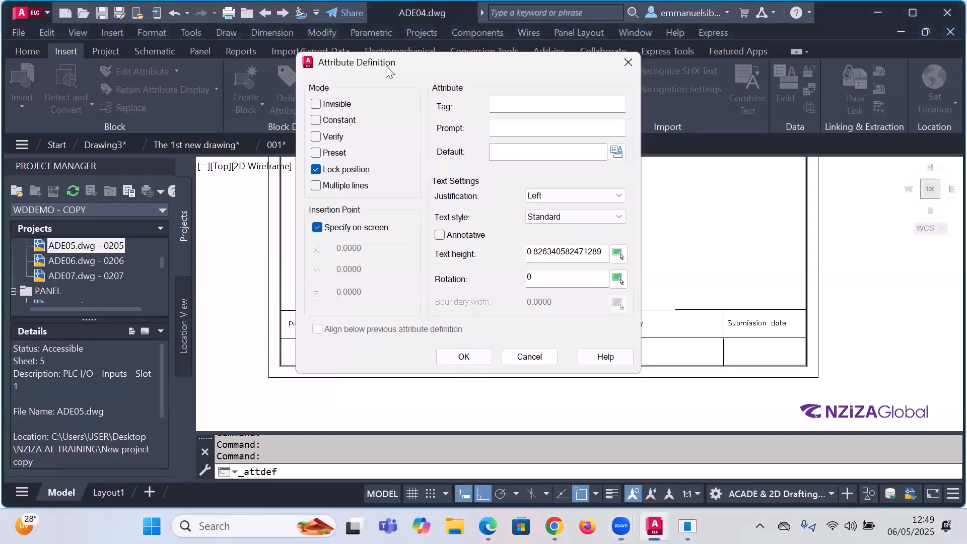
{"action": "left_click_drag", "start_coordinate": [388, 71], "coordinate": [407, 58]}
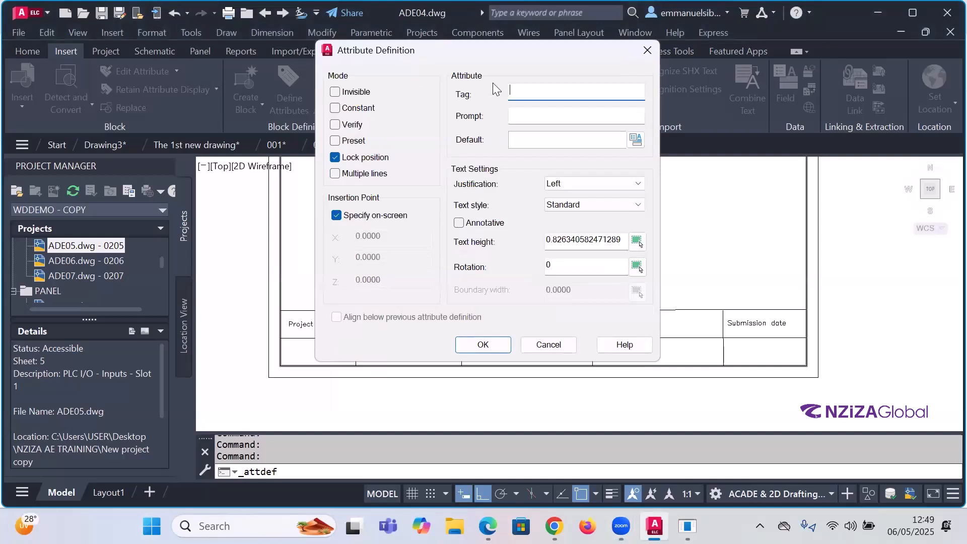
{"action": "left_click", "coordinate": [526, 89]}
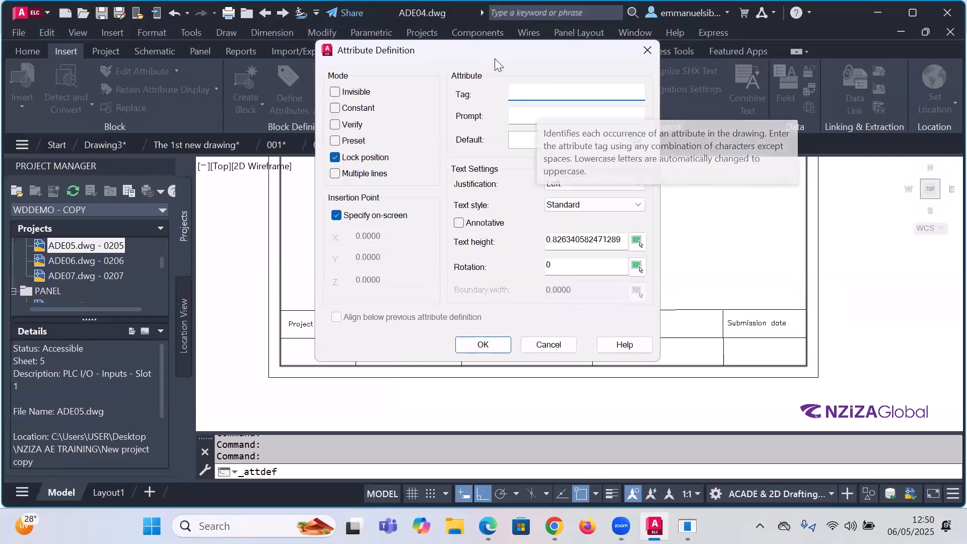
{"action": "left_click_drag", "start_coordinate": [494, 59], "coordinate": [702, 58]}
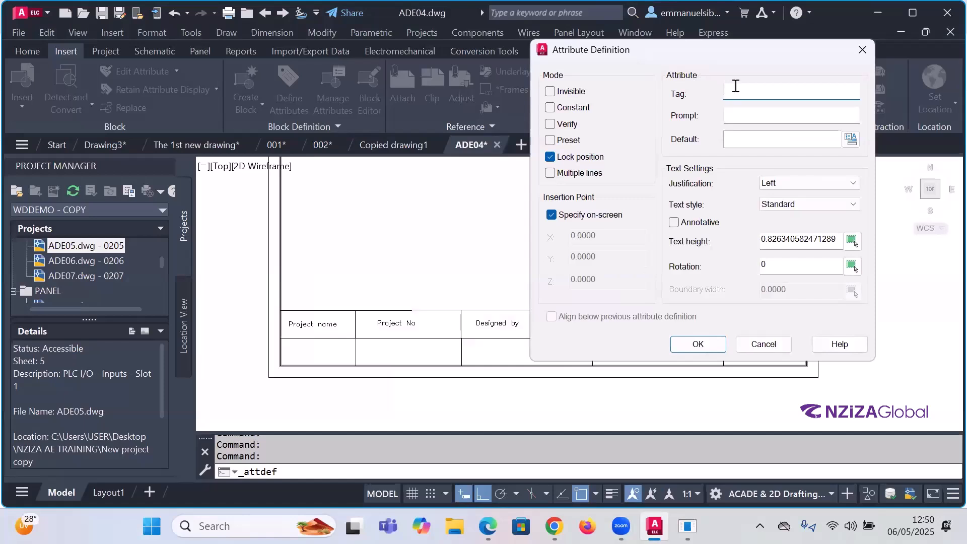
{"action": "type", "text": "Project_ name"}
{"action": "type", "text": "_name"}
{"action": "left_click", "coordinate": [766, 139]}
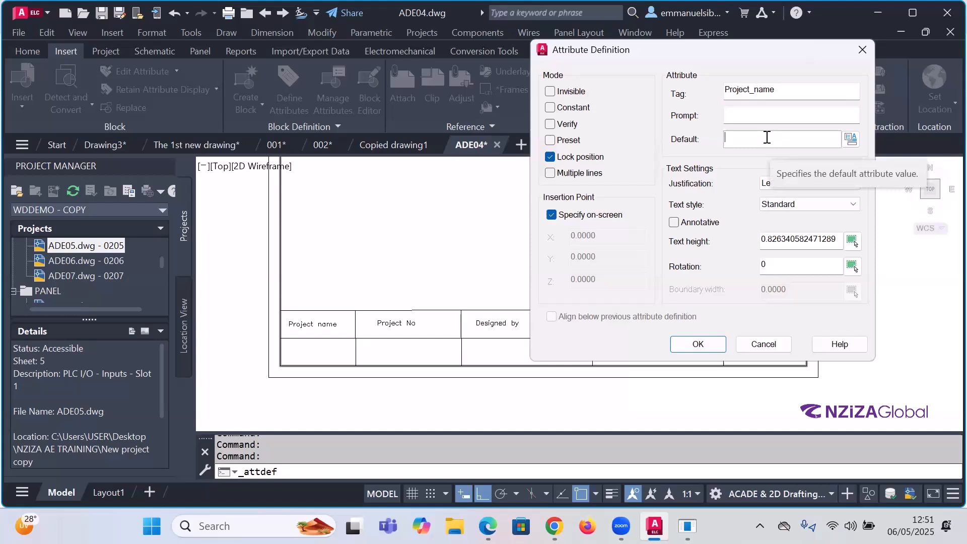
{"action": "type", "text": "xxxx"}
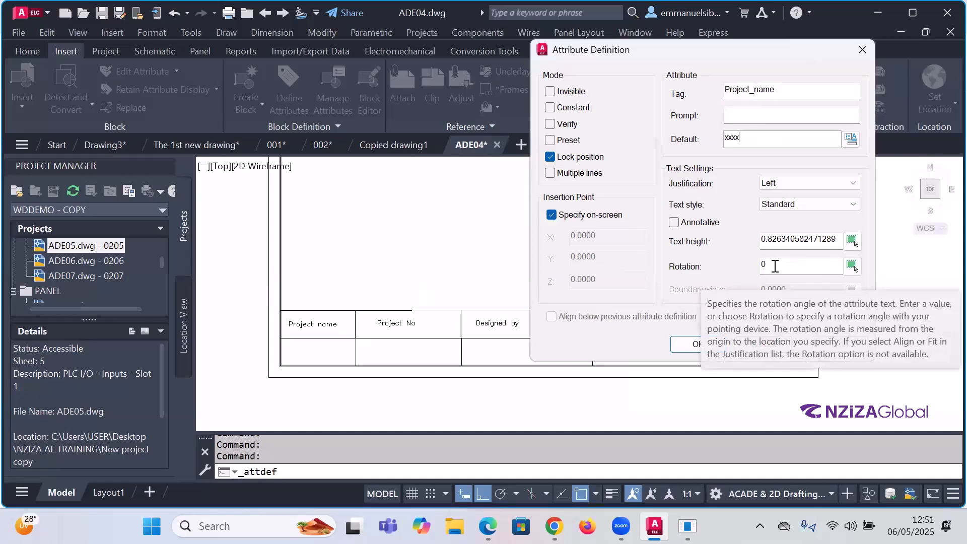
Step: Try a rotation of 270 for the attribute text, then set it to 0 and accept the definition
{"action": "left_click_drag", "start_coordinate": [775, 266], "coordinate": [725, 257]}
{"action": "type", "text": "270"}
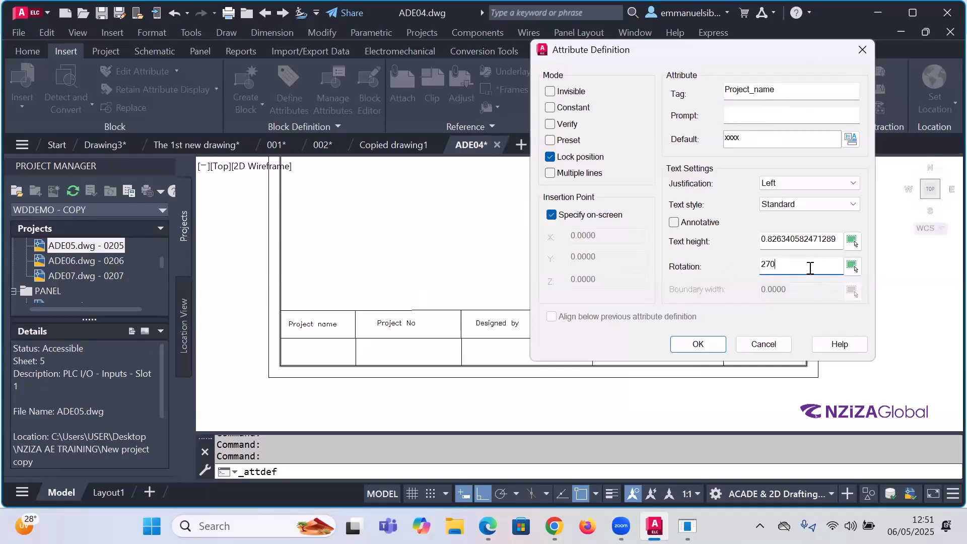
{"action": "left_click_drag", "start_coordinate": [805, 267], "coordinate": [724, 263]}
{"action": "type", "text": "0"}
{"action": "left_click", "coordinate": [701, 342]}
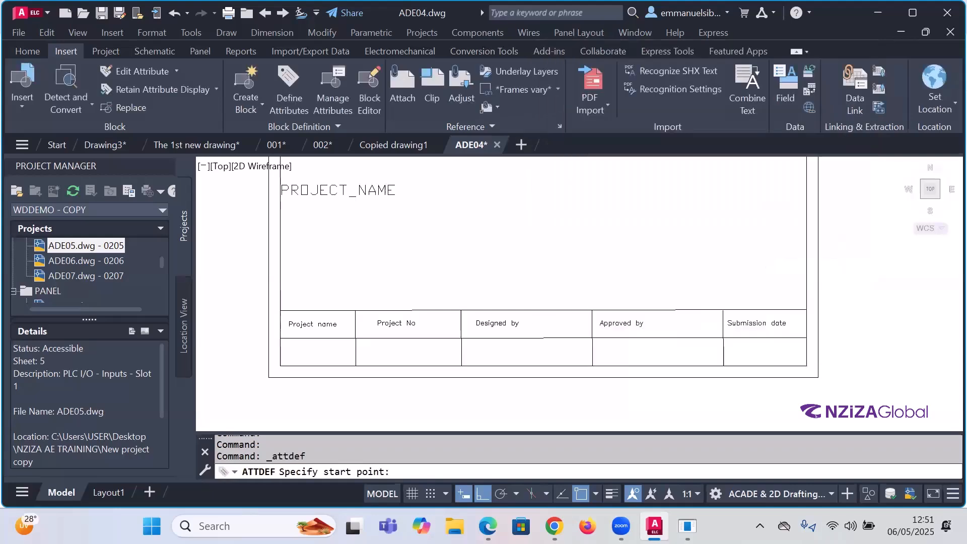
Step: Place the PROJECT_NAME attribute in the empty title block cell below the "Project name" label
{"action": "scroll", "coordinate": [780, 305], "scroll_direction": "down", "scroll_amount": 2}
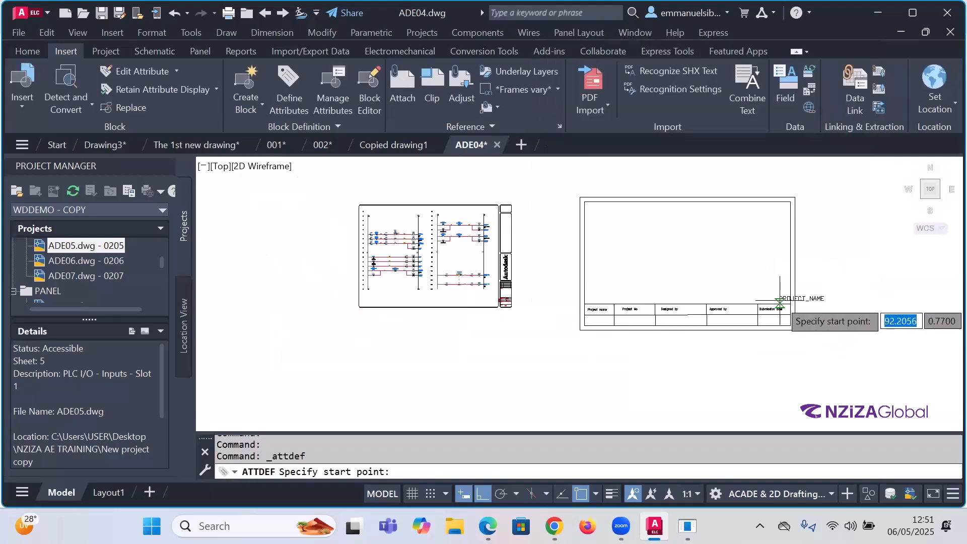
{"action": "scroll", "coordinate": [579, 310], "scroll_direction": "up", "scroll_amount": 5}
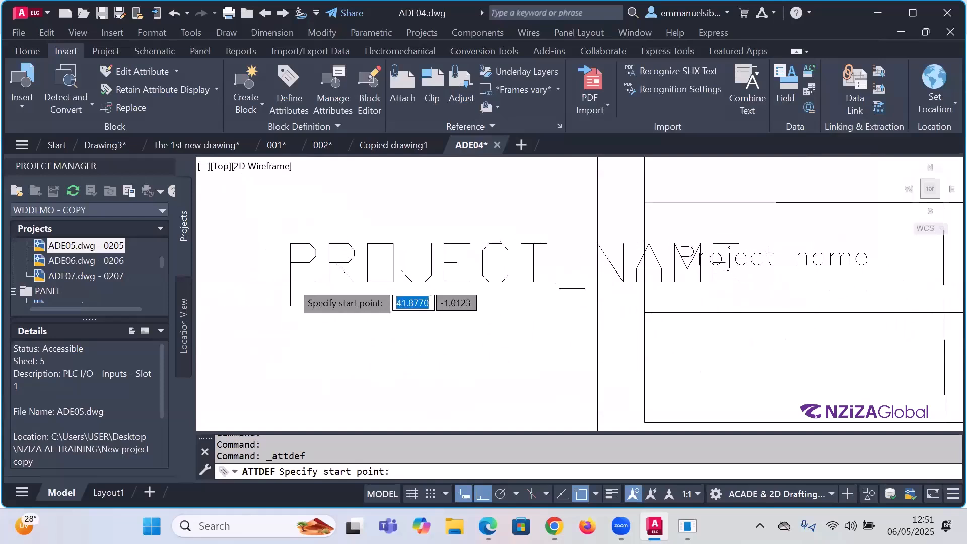
{"action": "scroll", "coordinate": [286, 277], "scroll_direction": "down", "scroll_amount": 3}
{"action": "scroll", "coordinate": [443, 307], "scroll_direction": "down", "scroll_amount": 2}
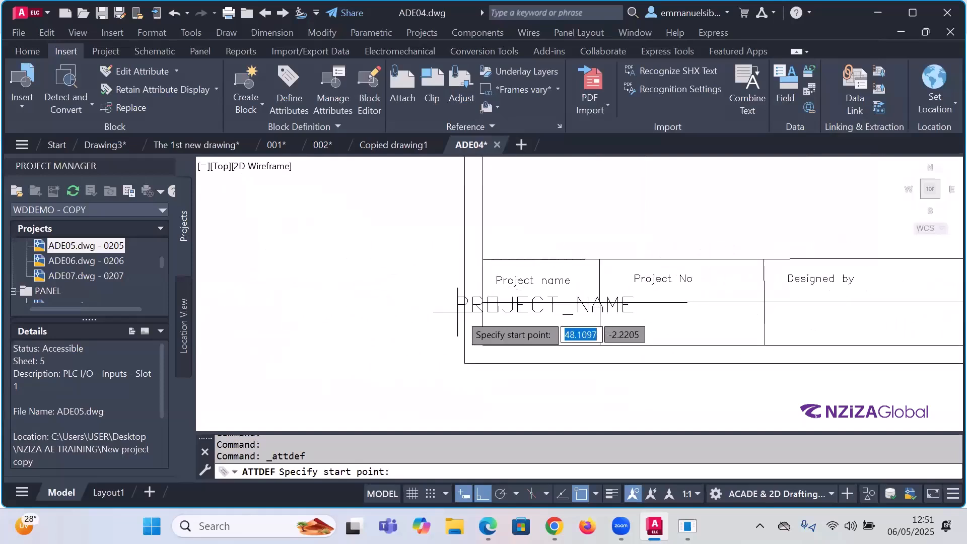
{"action": "scroll", "coordinate": [481, 323], "scroll_direction": "up", "scroll_amount": 4}
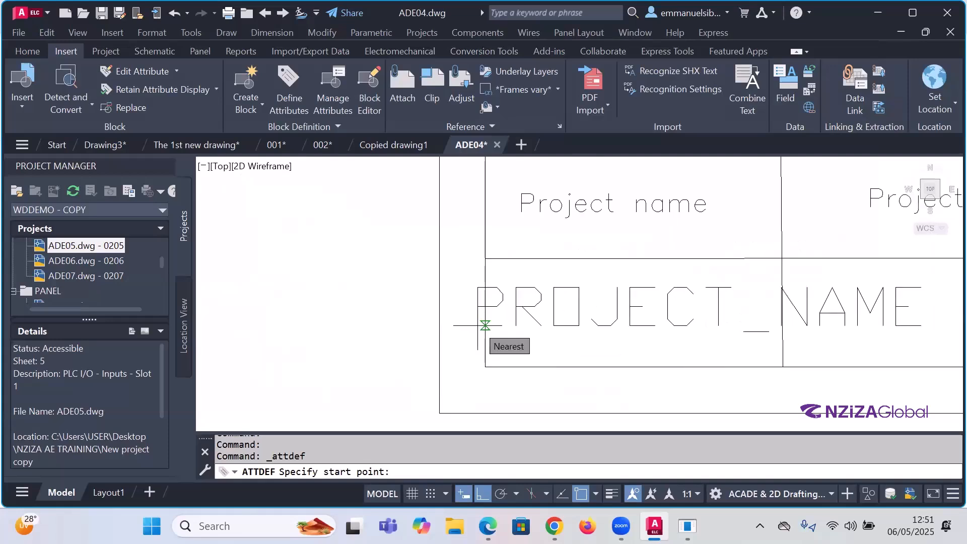
{"action": "left_click", "coordinate": [478, 326]}
{"action": "scroll", "coordinate": [473, 321], "scroll_direction": "down", "scroll_amount": 2}
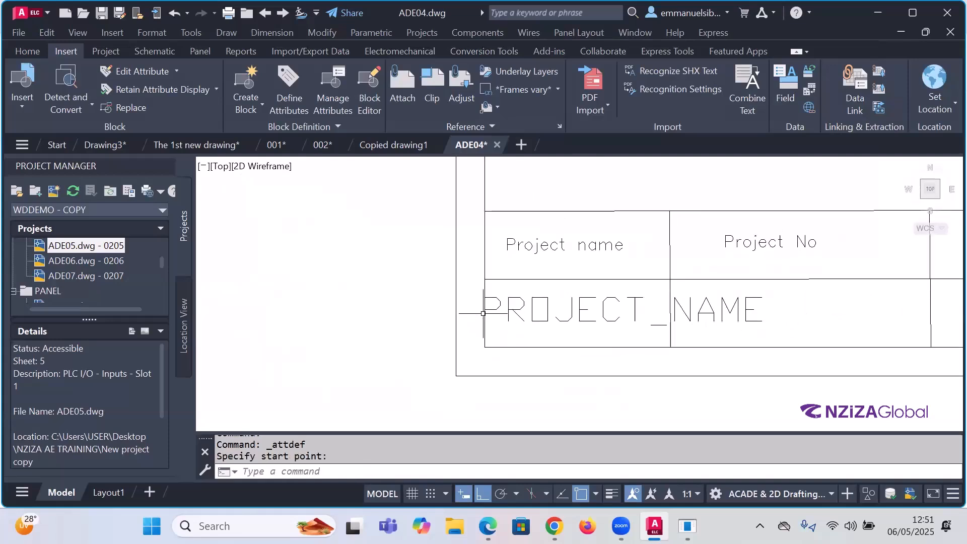
{"action": "key", "text": "Escape"}
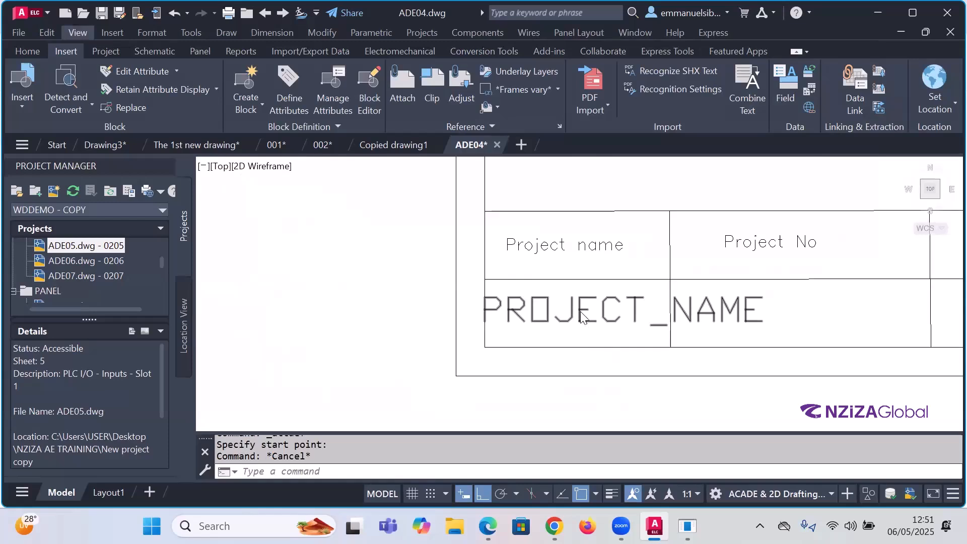
Step: Scale the PROJECT_NAME attribute down to about half its size so it fits inside its title block cell
{"action": "left_click", "coordinate": [582, 308]}
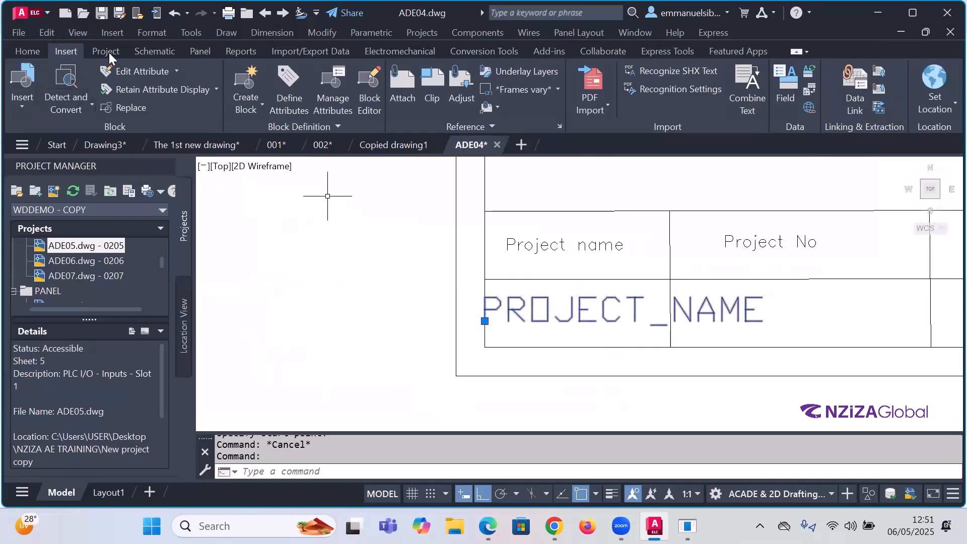
{"action": "left_click", "coordinate": [26, 51]}
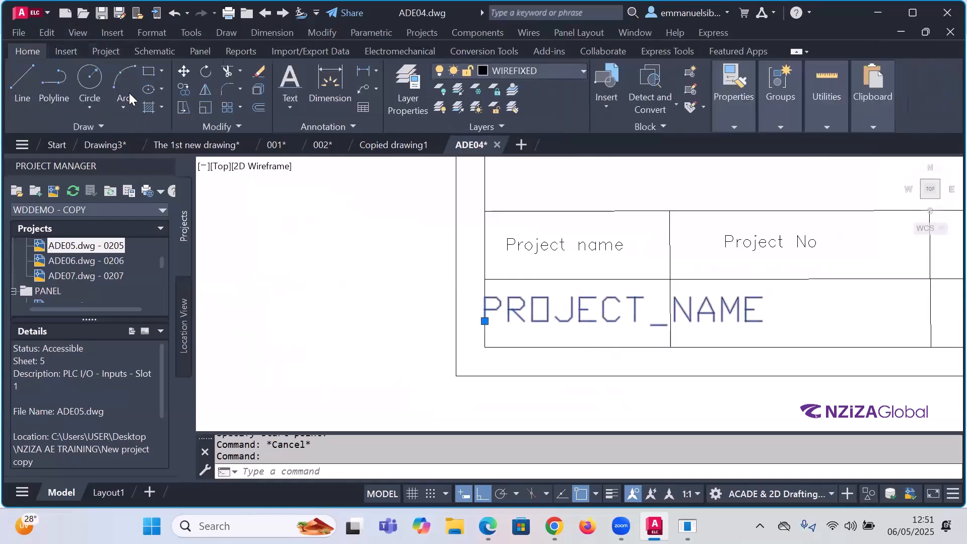
{"action": "left_click", "coordinate": [205, 106]}
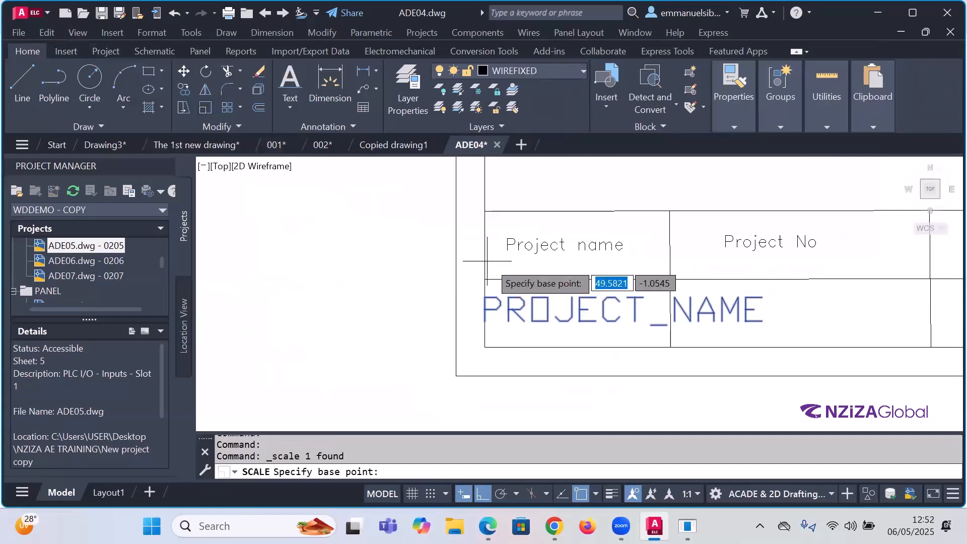
{"action": "left_click", "coordinate": [533, 312]}
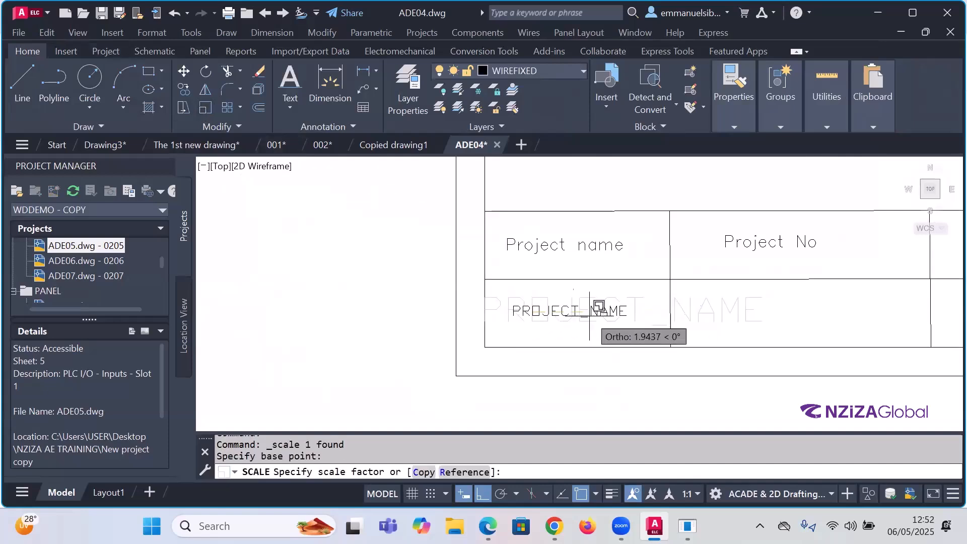
{"action": "key", "text": "Escape"}
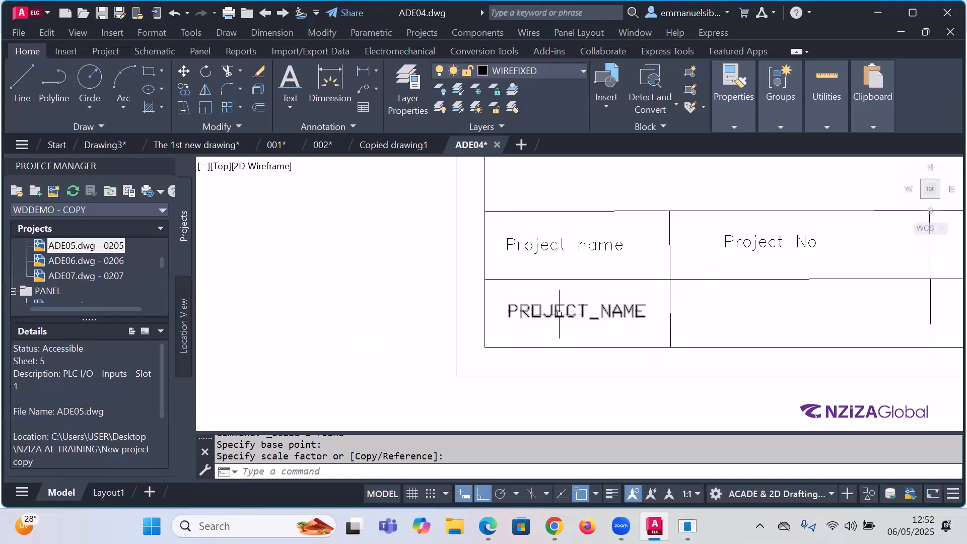
{"action": "scroll", "coordinate": [557, 311], "scroll_direction": "down", "scroll_amount": 2}
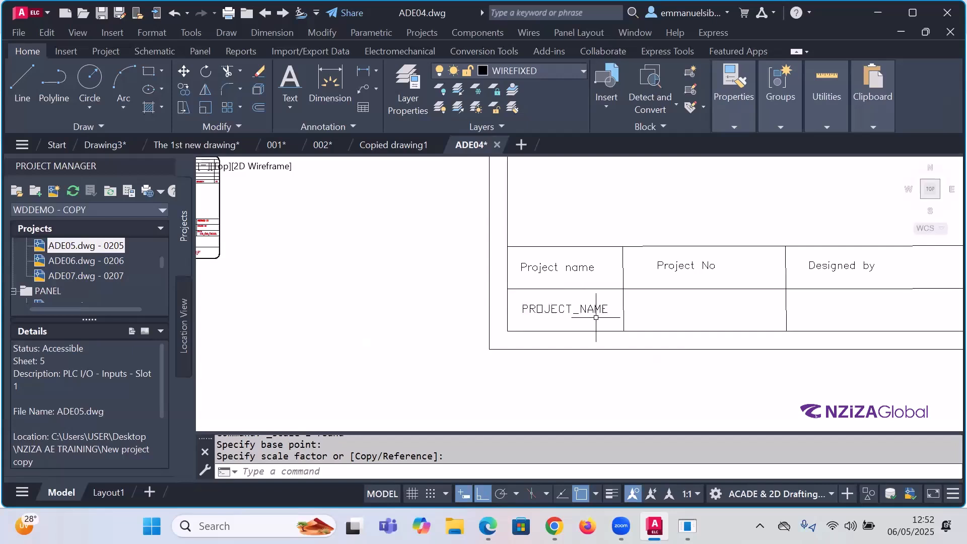
Step: Copy the PROJECT_NAME attribute horizontally into the cells below "Project No", "Designed by" and "Approved by"
{"action": "left_click", "coordinate": [67, 51]}
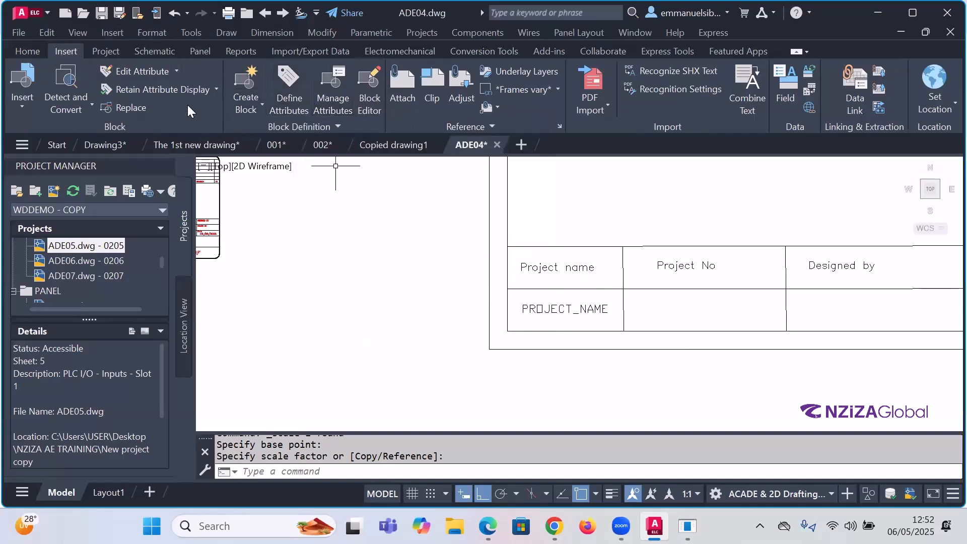
{"action": "left_click", "coordinate": [559, 309]}
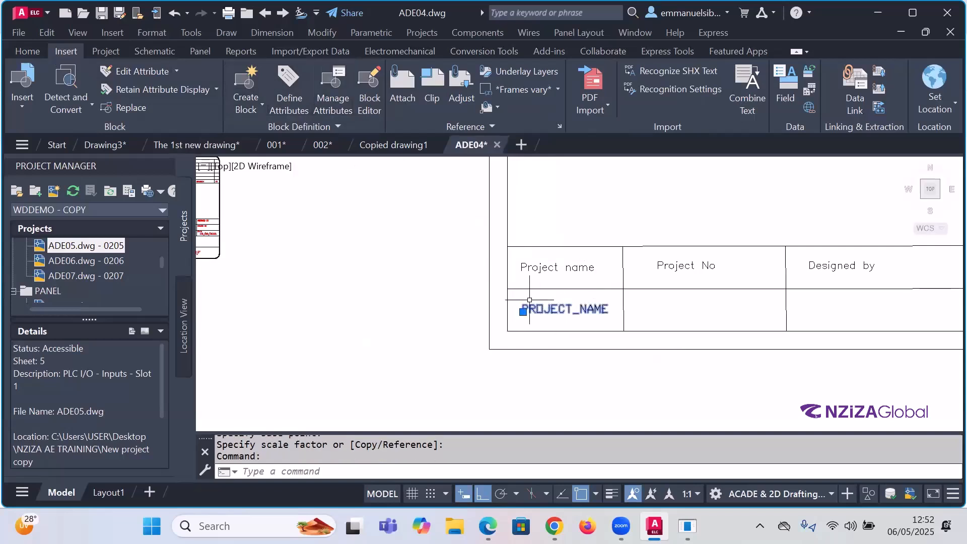
{"action": "scroll", "coordinate": [529, 302], "scroll_direction": "down", "scroll_amount": 3}
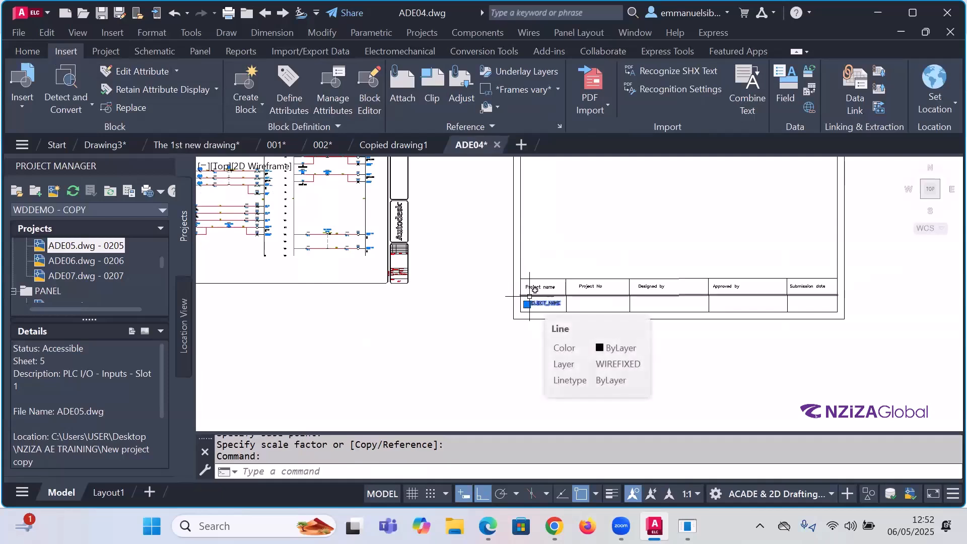
{"action": "scroll", "coordinate": [635, 308], "scroll_direction": "down", "scroll_amount": 3}
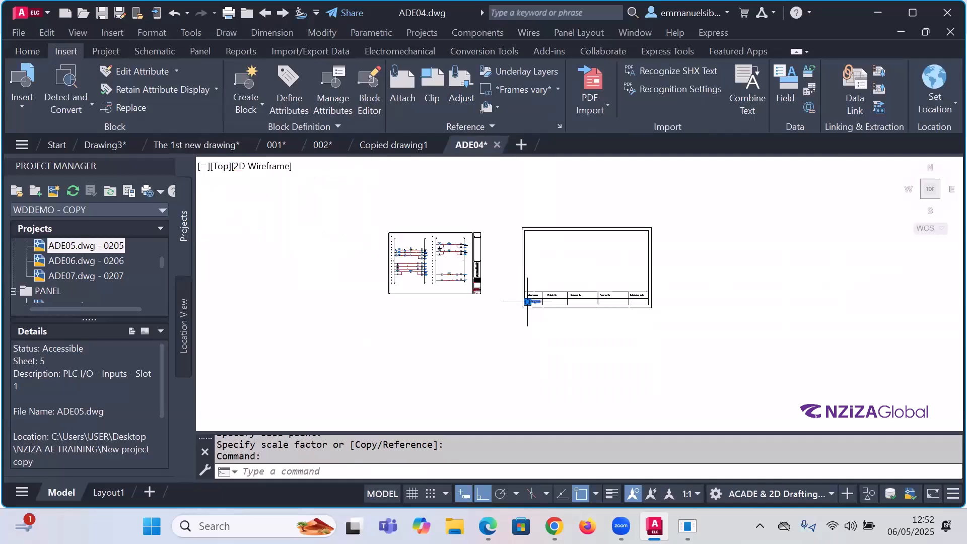
{"action": "scroll", "coordinate": [626, 311], "scroll_direction": "up", "scroll_amount": 5}
{"action": "scroll", "coordinate": [624, 311], "scroll_direction": "down", "scroll_amount": 1}
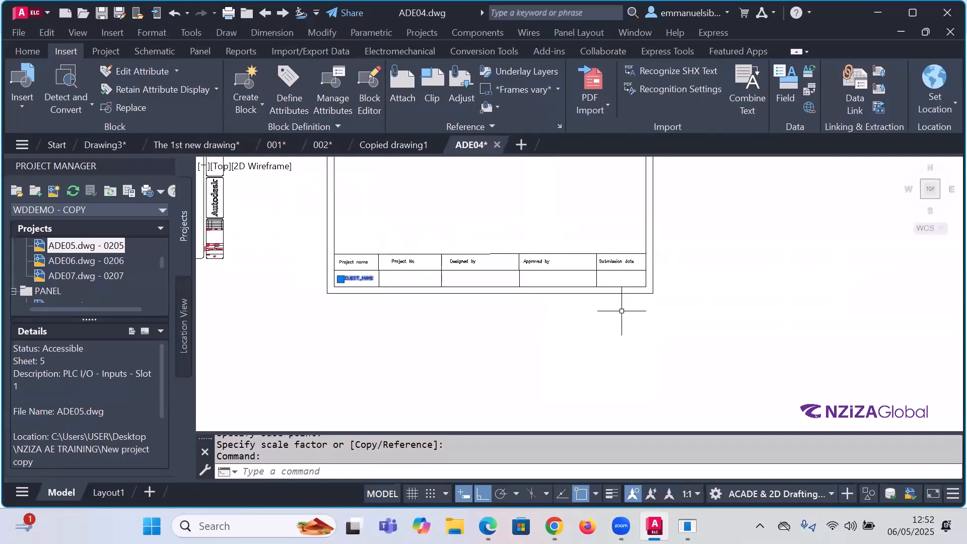
{"action": "scroll", "coordinate": [395, 264], "scroll_direction": "up", "scroll_amount": 1}
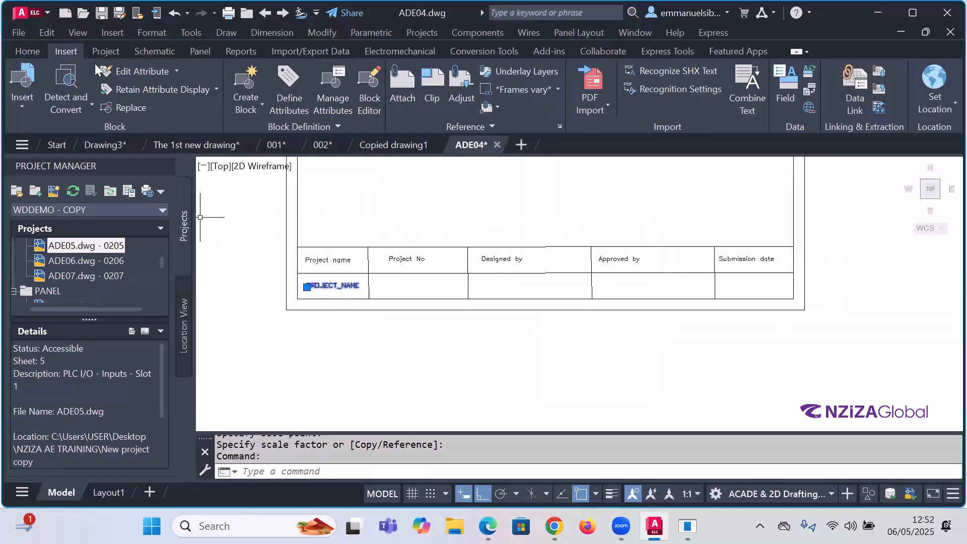
{"action": "left_click", "coordinate": [27, 51]}
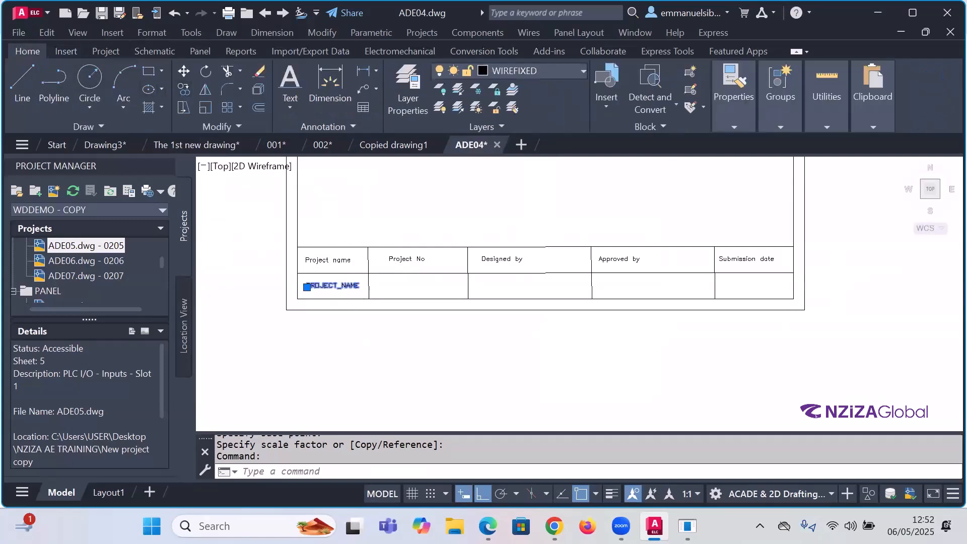
{"action": "left_click", "coordinate": [184, 89]}
{"action": "scroll", "coordinate": [317, 291], "scroll_direction": "up", "scroll_amount": 2}
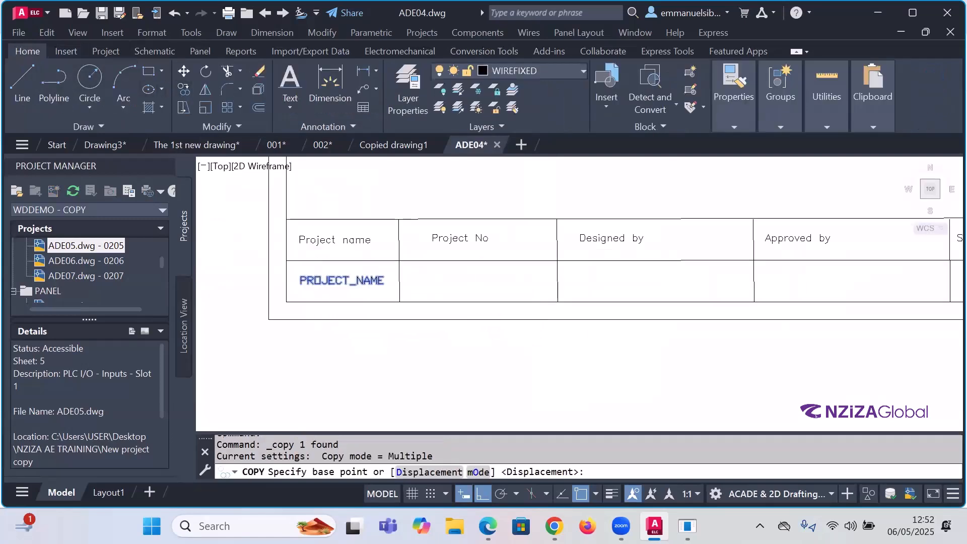
{"action": "left_click", "coordinate": [324, 280]}
{"action": "key", "text": "F8"}
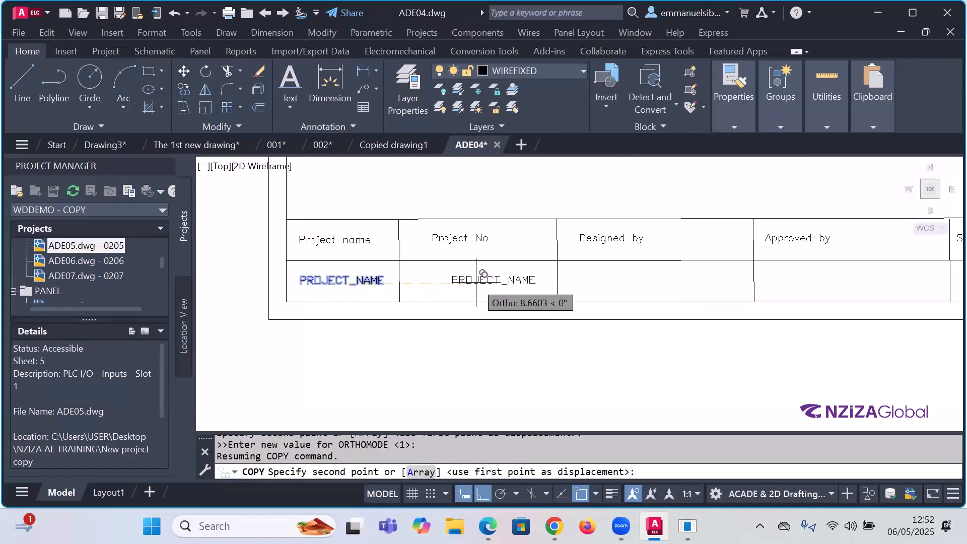
{"action": "left_click", "coordinate": [455, 274]}
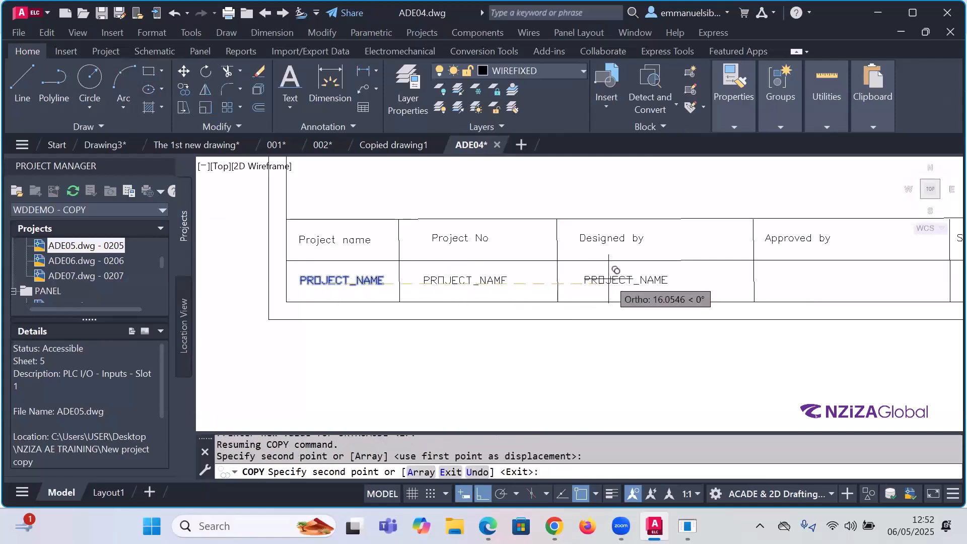
{"action": "left_click", "coordinate": [616, 275]}
{"action": "left_click", "coordinate": [808, 274]}
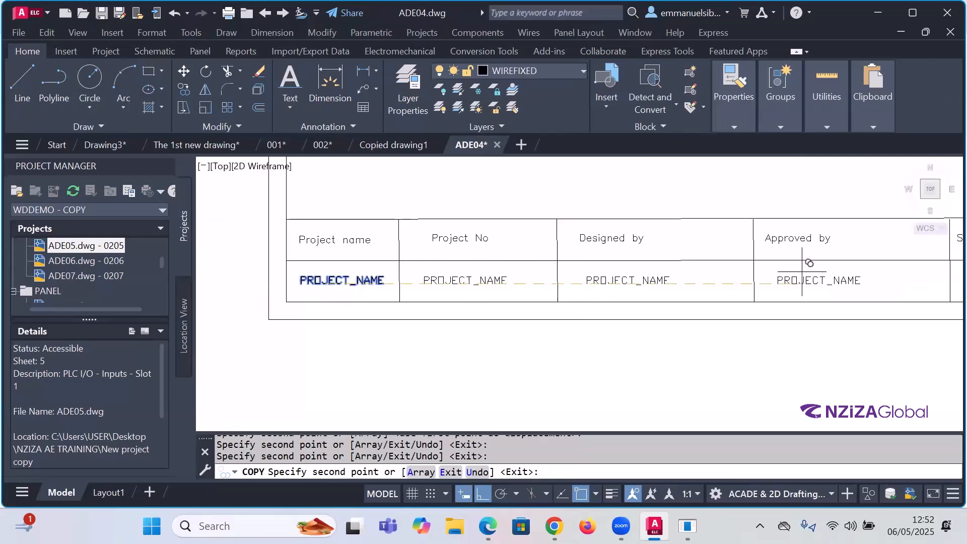
Step: Place one more copy of the attribute in the cell below "Submission date" and end the copying
{"action": "scroll", "coordinate": [806, 274], "scroll_direction": "down", "scroll_amount": 2}
{"action": "scroll", "coordinate": [620, 285], "scroll_direction": "up", "scroll_amount": 2}
{"action": "scroll", "coordinate": [748, 289], "scroll_direction": "up", "scroll_amount": 2}
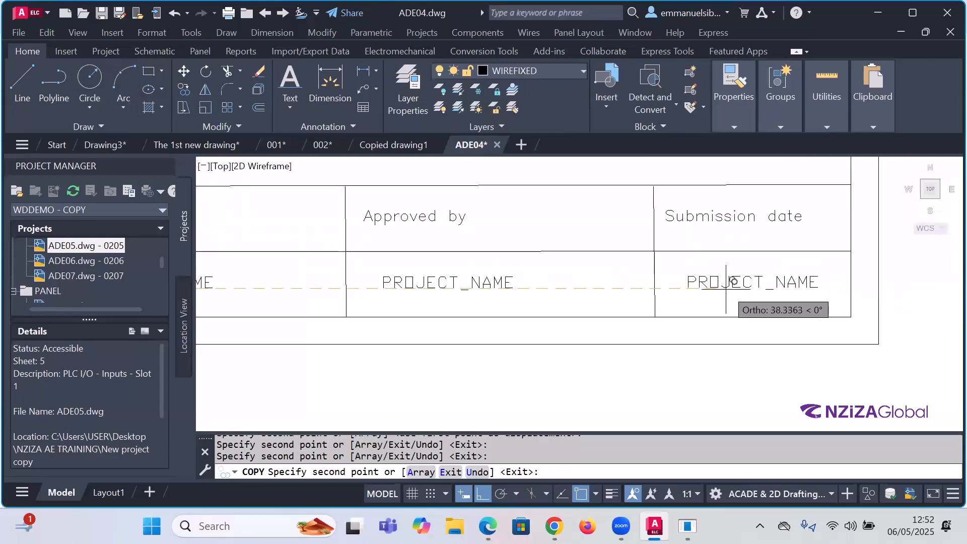
{"action": "key", "text": "Escape"}
Step: Change the attribute below "Project No" to the tag "Project_no" with the default value "x01"
{"action": "scroll", "coordinate": [726, 289], "scroll_direction": "down", "scroll_amount": 3}
{"action": "scroll", "coordinate": [540, 303], "scroll_direction": "up", "scroll_amount": 2}
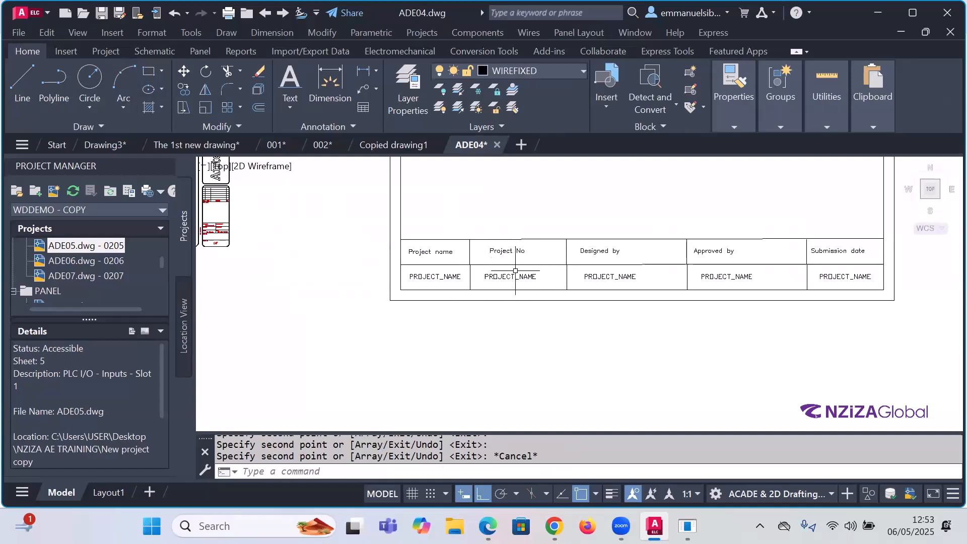
{"action": "scroll", "coordinate": [517, 276], "scroll_direction": "up", "scroll_amount": 2}
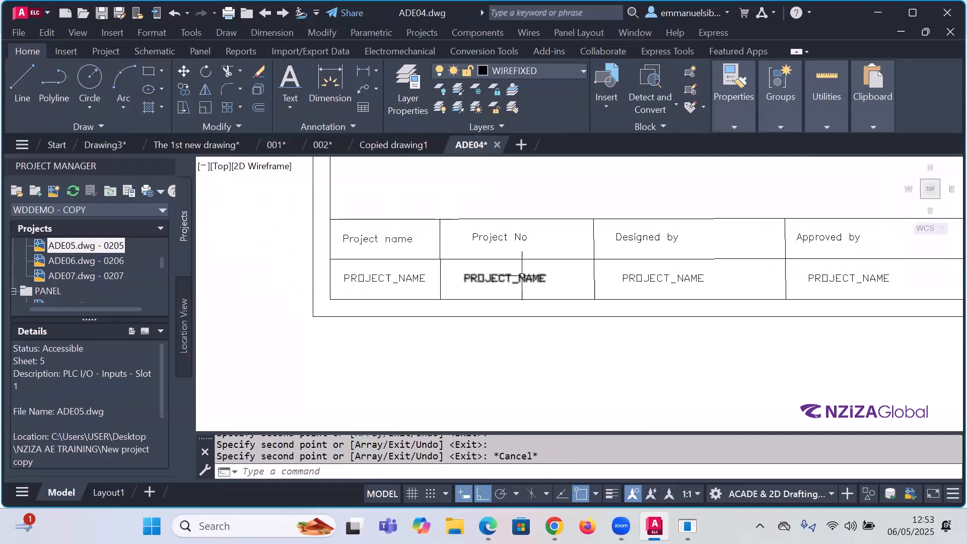
{"action": "double_click", "coordinate": [524, 280]}
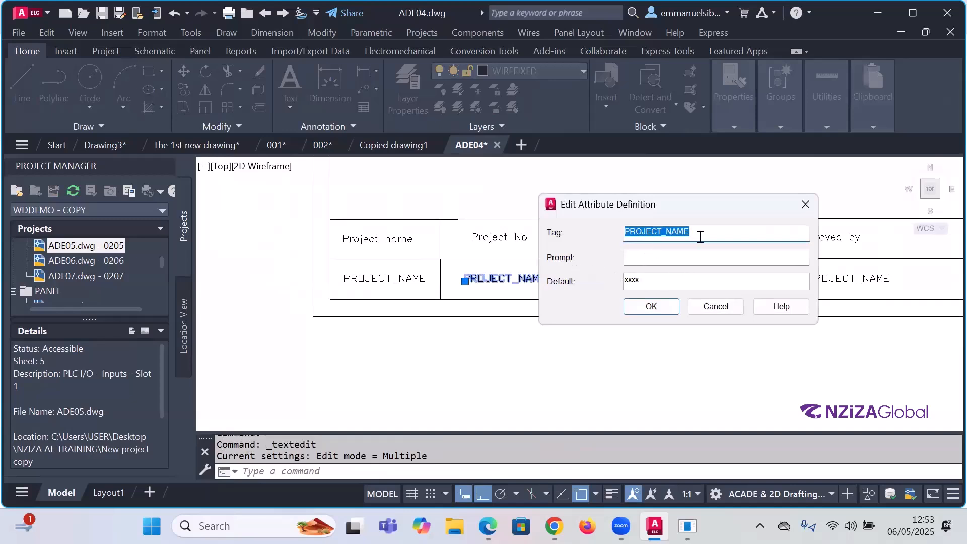
{"action": "left_click_drag", "start_coordinate": [670, 202], "coordinate": [772, 211]}
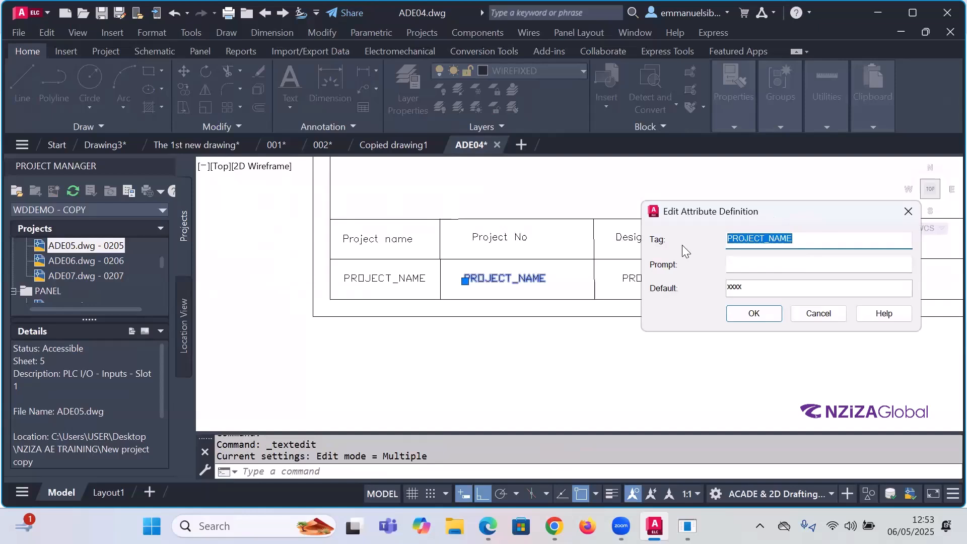
{"action": "type", "text": "Project"}
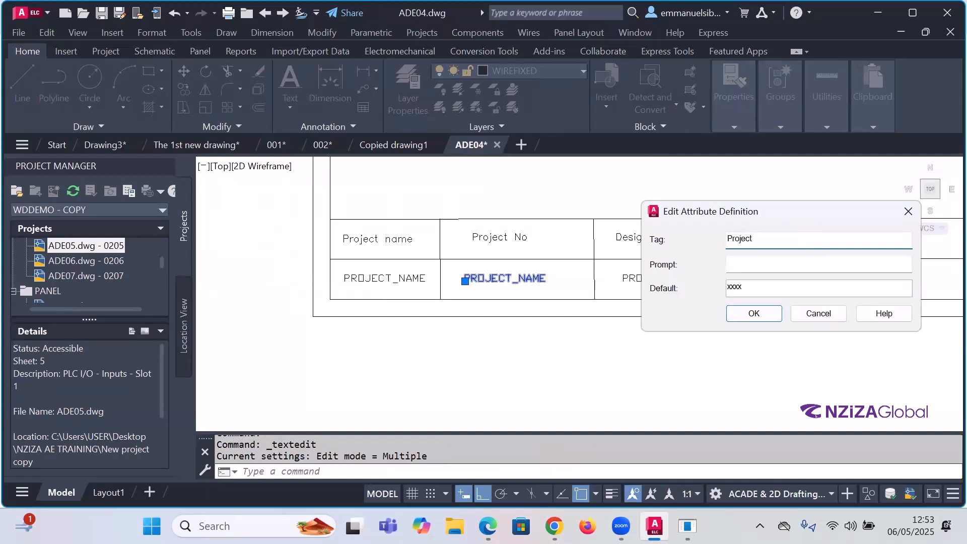
{"action": "type", "text": "_no"}
{"action": "double_click", "coordinate": [731, 287]}
{"action": "type", "text": "0"}
{"action": "key", "text": "BackSpace"}
{"action": "type", "text": "x01"}
{"action": "left_click", "coordinate": [754, 313]}
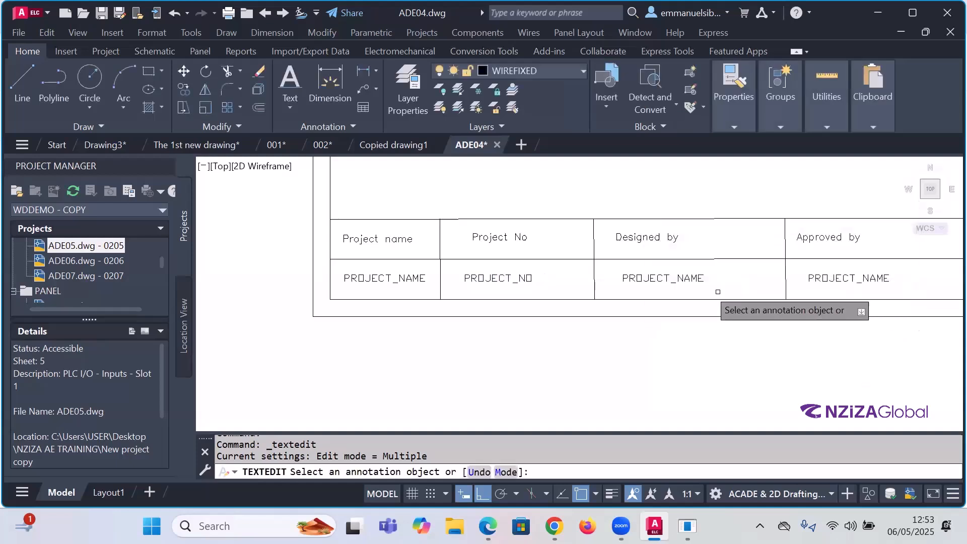
{"action": "key", "text": "Escape"}
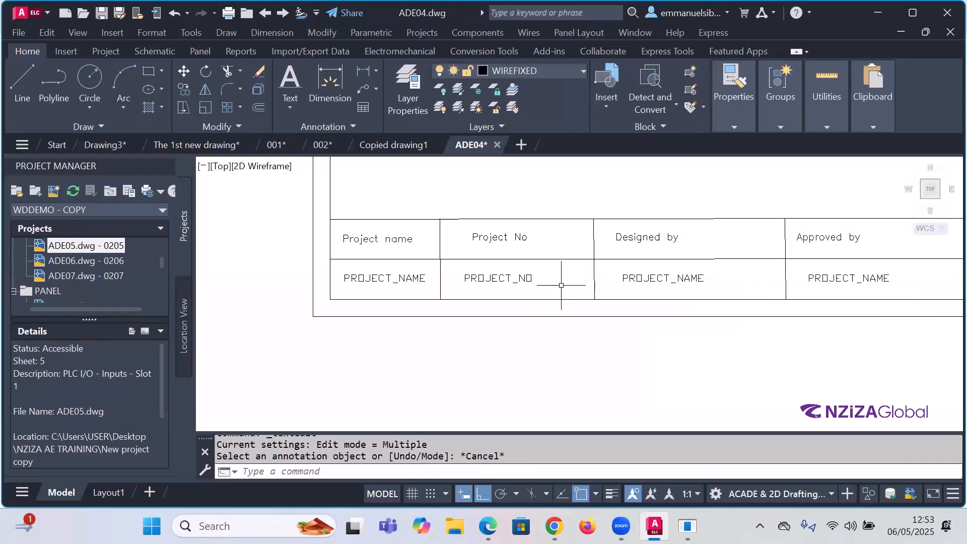
Step: Change the attribute below "Designed by" to the tag "Designed_by" with the default value "yyyyy"
{"action": "scroll", "coordinate": [690, 279], "scroll_direction": "up", "scroll_amount": 3}
{"action": "scroll", "coordinate": [659, 254], "scroll_direction": "down", "scroll_amount": 3}
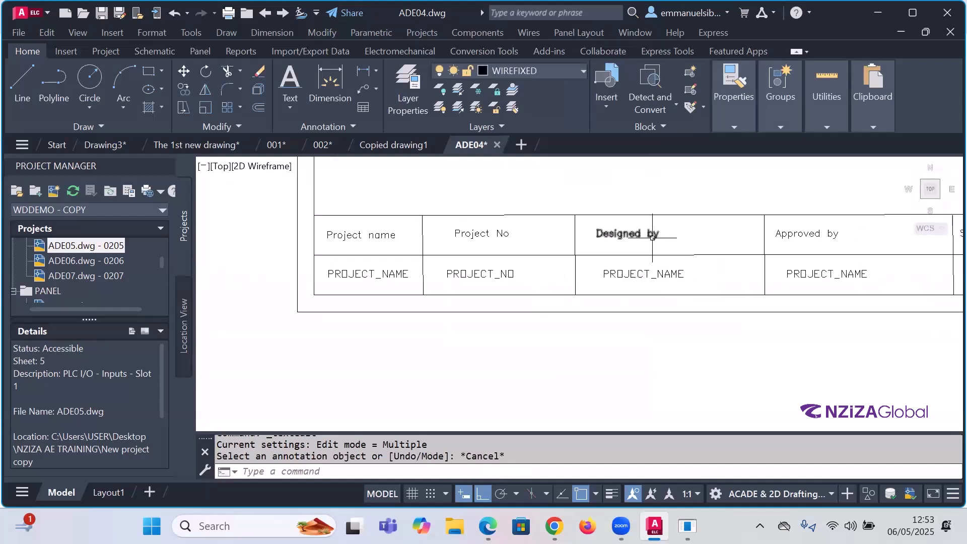
{"action": "double_click", "coordinate": [642, 273]}
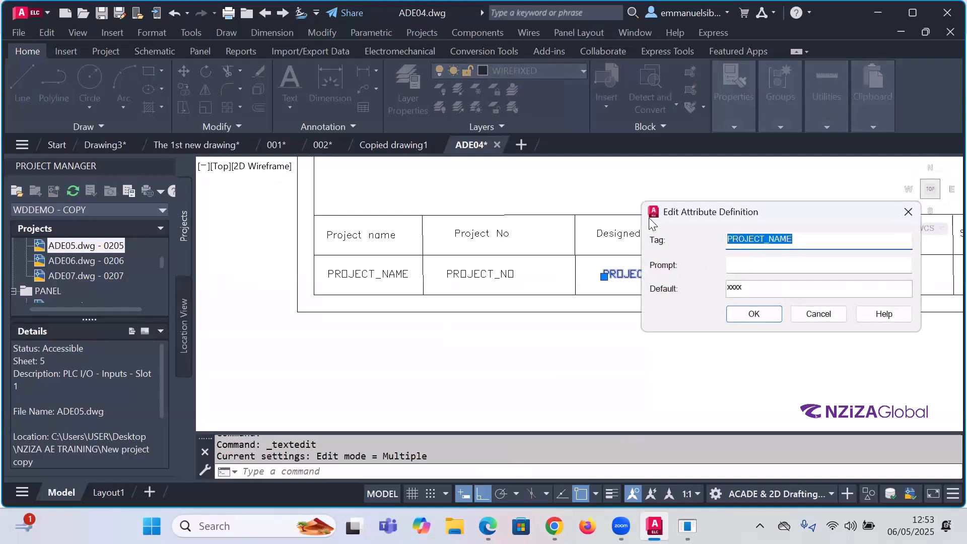
{"action": "type", "text": "Desi"}
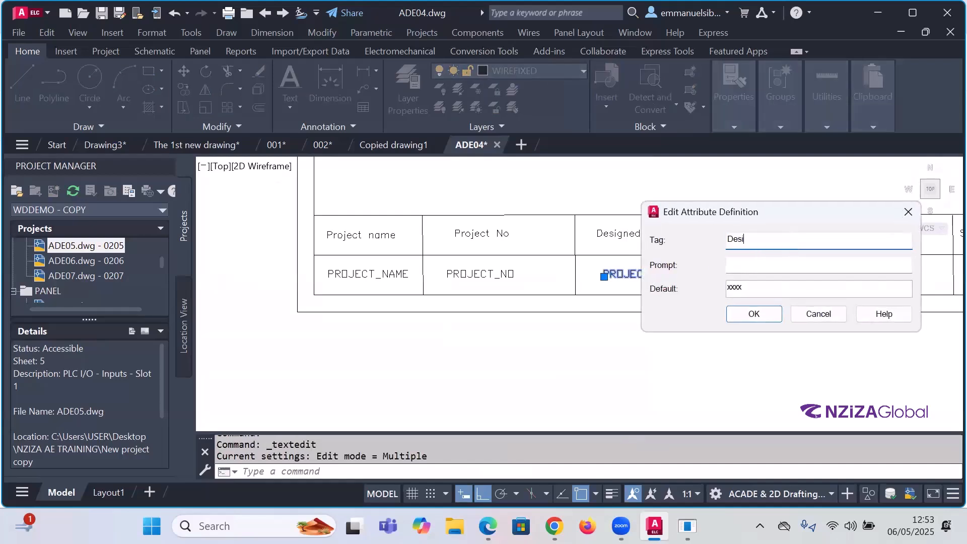
{"action": "type", "text": "gned _by"}
{"action": "left_click_drag", "start_coordinate": [760, 291], "coordinate": [720, 291]}
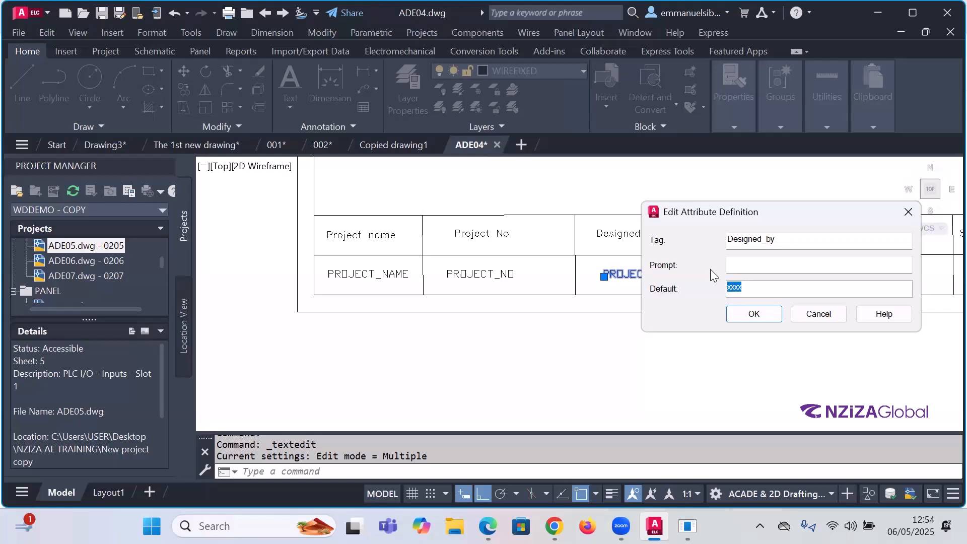
{"action": "type", "text": "yyyyy"}
{"action": "left_click", "coordinate": [759, 315]}
{"action": "key", "text": "Escape"}
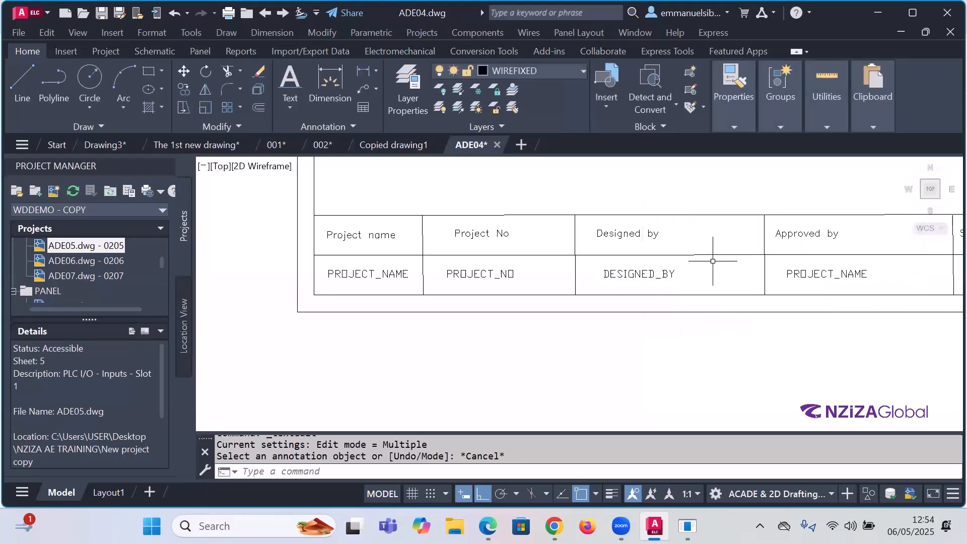
Step: Change the attribute below "Approved by" to the tag "Approved_by" with the default value "wwww"
{"action": "scroll", "coordinate": [778, 277], "scroll_direction": "down", "scroll_amount": 2}
{"action": "scroll", "coordinate": [864, 269], "scroll_direction": "up", "scroll_amount": 4}
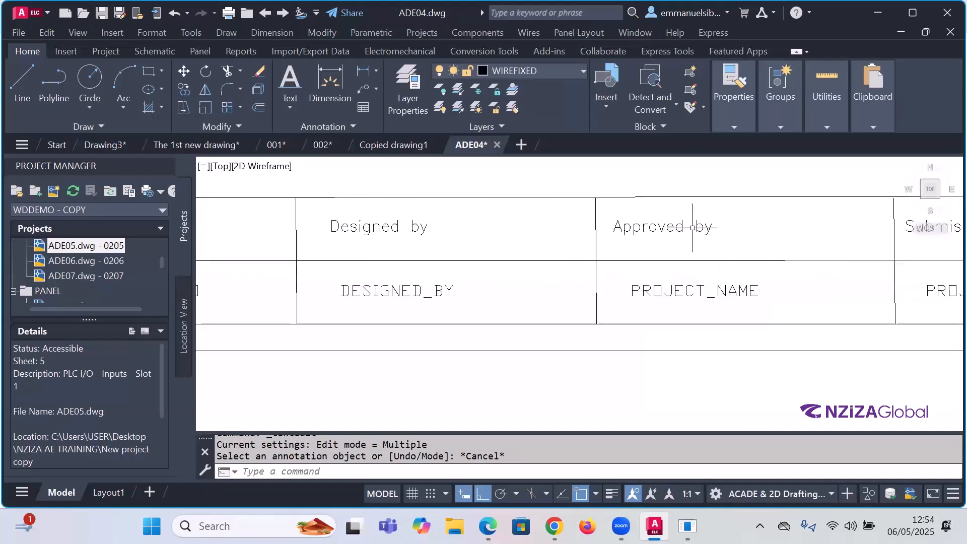
{"action": "left_click", "coordinate": [693, 291]}
{"action": "key", "text": "Escape"}
{"action": "left_click", "coordinate": [683, 290]}
{"action": "double_click", "coordinate": [682, 291]}
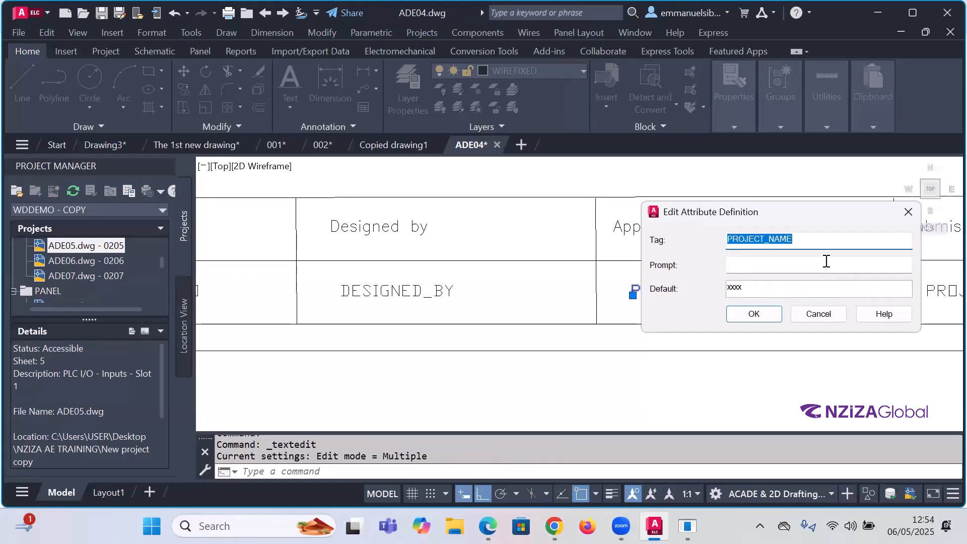
{"action": "type", "text": "A"}
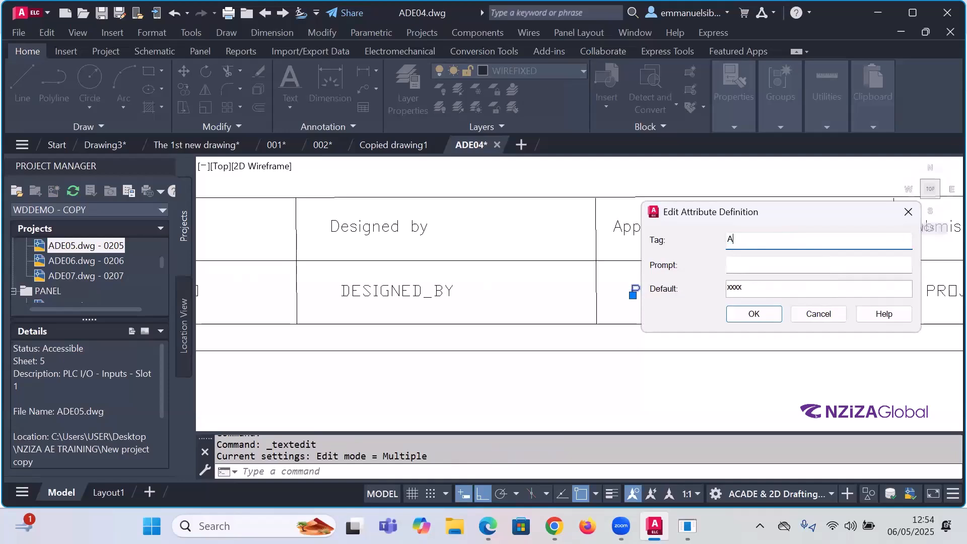
{"action": "type", "text": "pproved_by"}
{"action": "key", "text": "Tab"}
{"action": "key", "text": "Tab"}
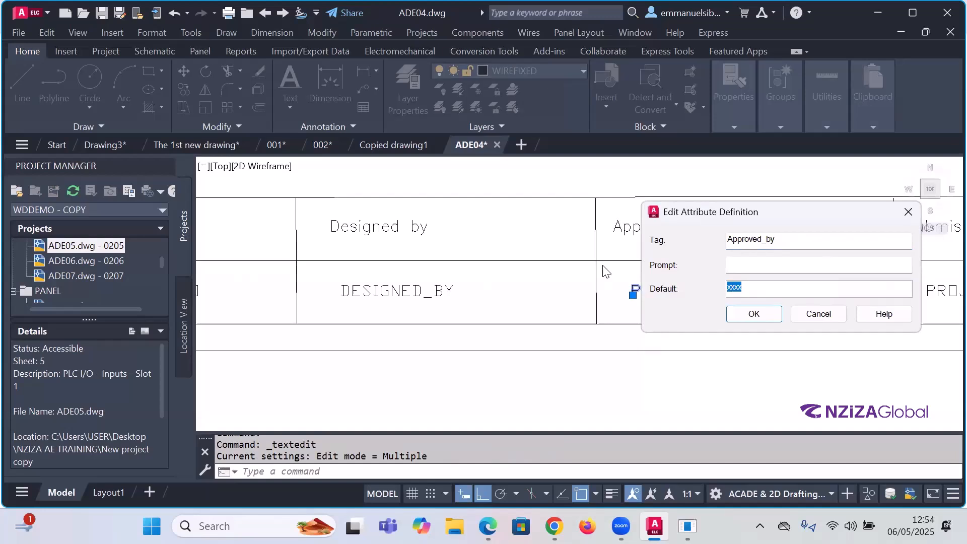
{"action": "type", "text": "wwww"}
{"action": "left_click", "coordinate": [754, 314]}
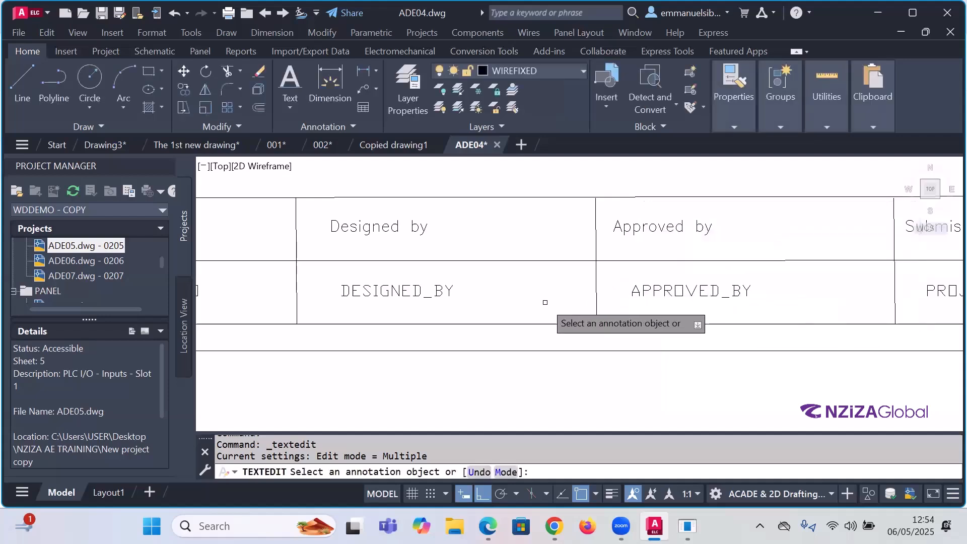
{"action": "key", "text": "Escape"}
Step: Change the attribute below "Submission date" to the tag "Submission_date" with the default value "01/01//25"
{"action": "scroll", "coordinate": [595, 302], "scroll_direction": "down", "scroll_amount": 3}
{"action": "scroll", "coordinate": [734, 292], "scroll_direction": "up", "scroll_amount": 2}
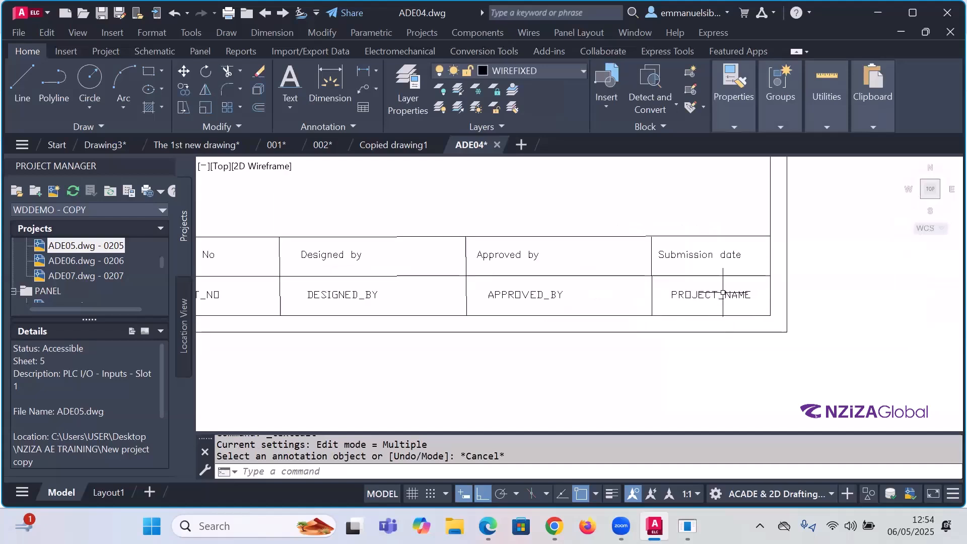
{"action": "scroll", "coordinate": [731, 297], "scroll_direction": "up", "scroll_amount": 3}
{"action": "scroll", "coordinate": [731, 297], "scroll_direction": "up", "scroll_amount": 2}
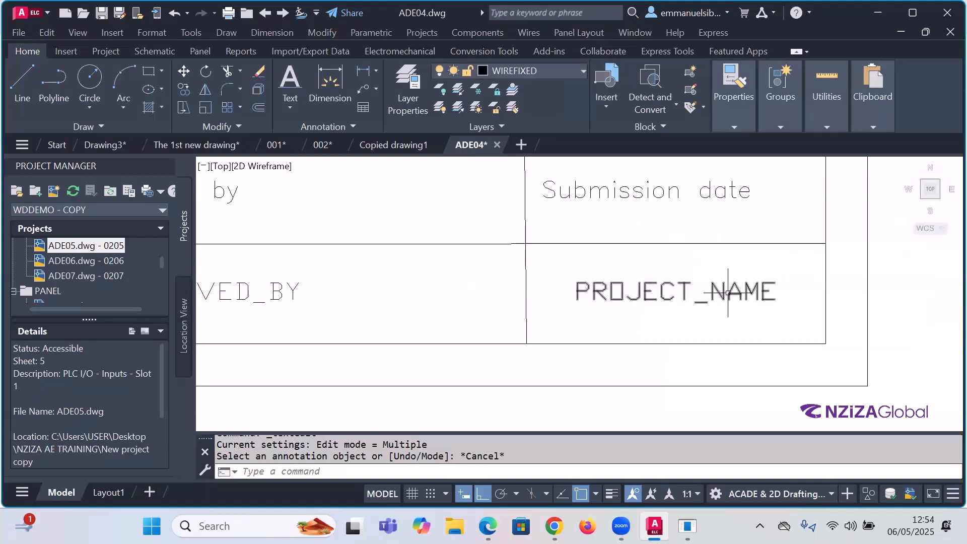
{"action": "left_click", "coordinate": [734, 290]}
{"action": "key", "text": "Escape"}
{"action": "double_click", "coordinate": [720, 292]}
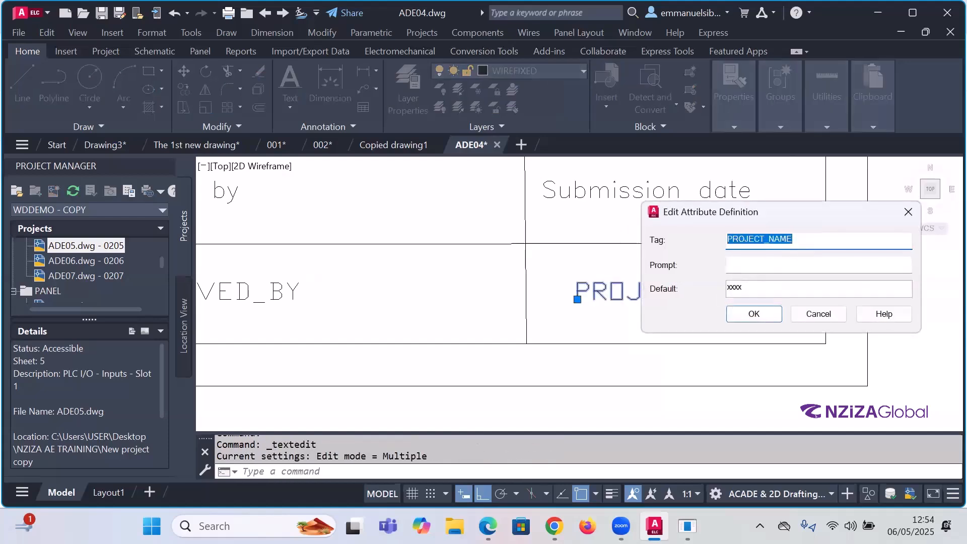
{"action": "type", "text": "Submission"}
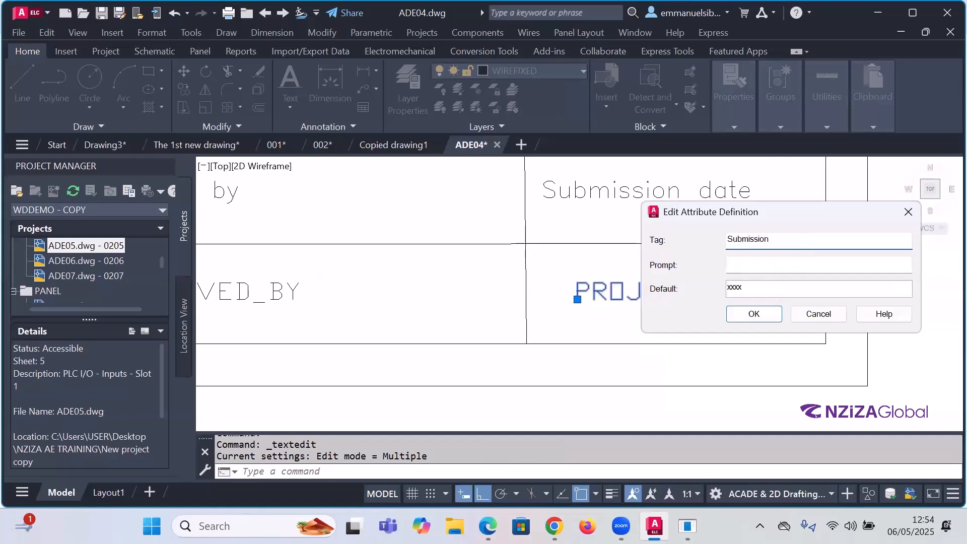
{"action": "type", "text": "_"}
{"action": "type", "text": "datw"}
{"action": "key", "text": "BackSpace"}
{"action": "type", "text": "e"}
{"action": "key", "text": "Tab"}
{"action": "key", "text": "Tab"}
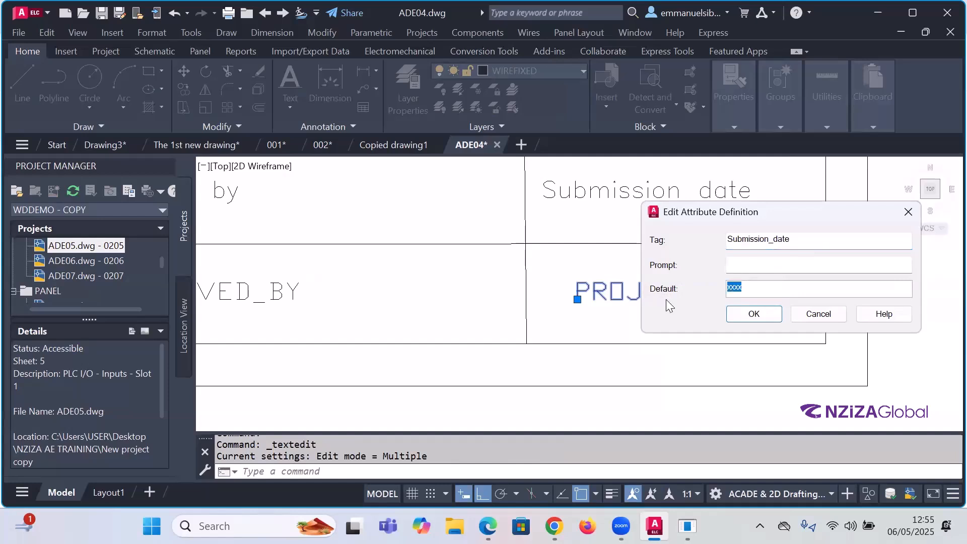
{"action": "type", "text": "01/01//25"}
{"action": "left_click", "coordinate": [753, 314]}
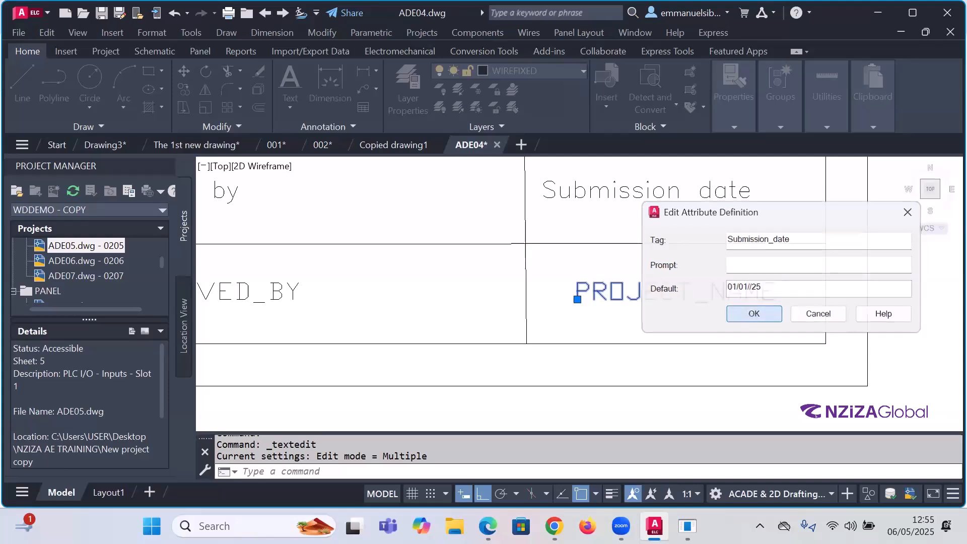
{"action": "key", "text": "Escape"}
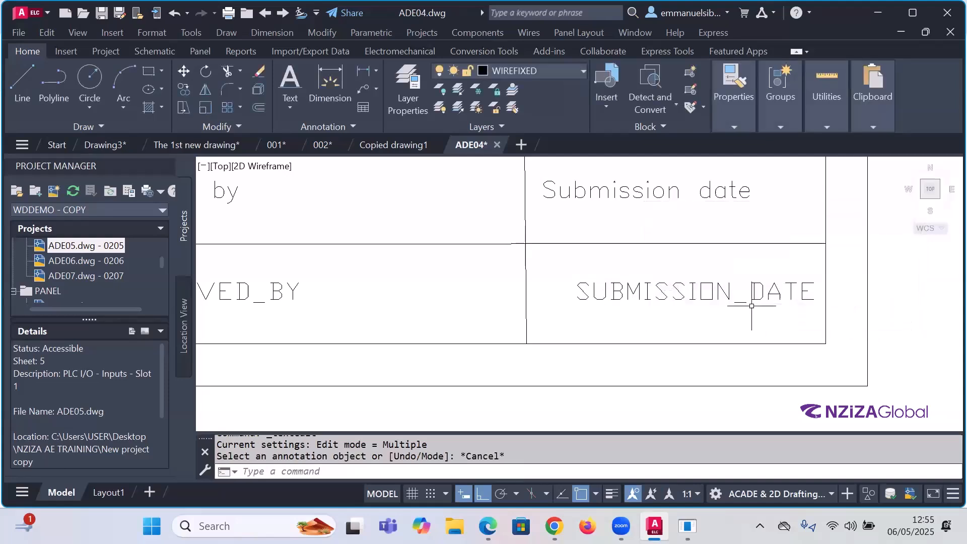
Step: Review the title block's attribute tags and the whole custom frame beside the original schematic sheet
{"action": "scroll", "coordinate": [751, 306], "scroll_direction": "down", "scroll_amount": 5}
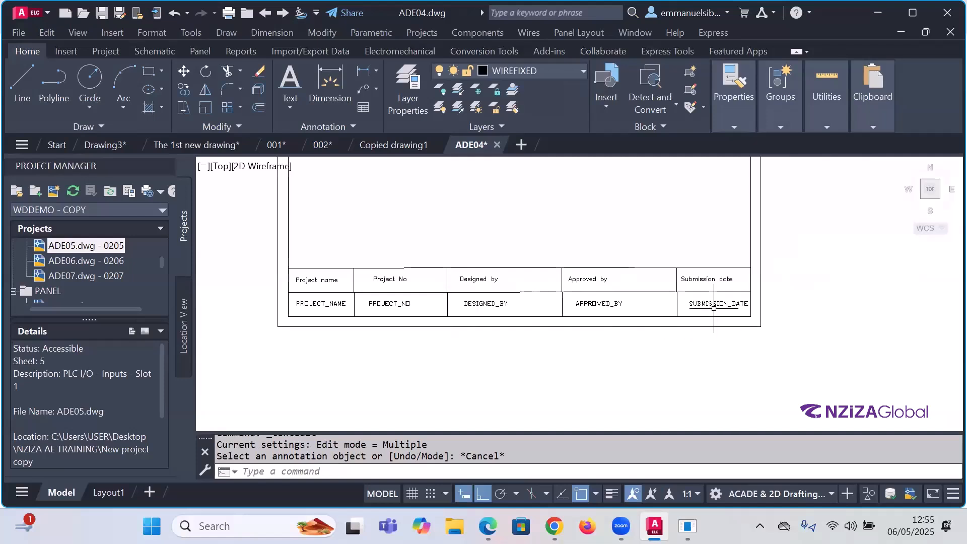
{"action": "scroll", "coordinate": [685, 323], "scroll_direction": "down", "scroll_amount": 3}
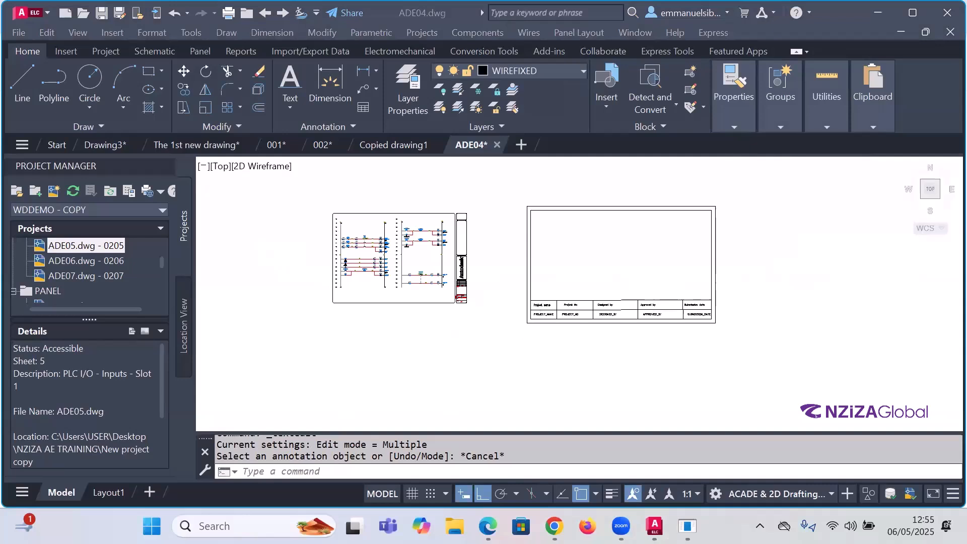
{"action": "left_click", "coordinate": [533, 302]}
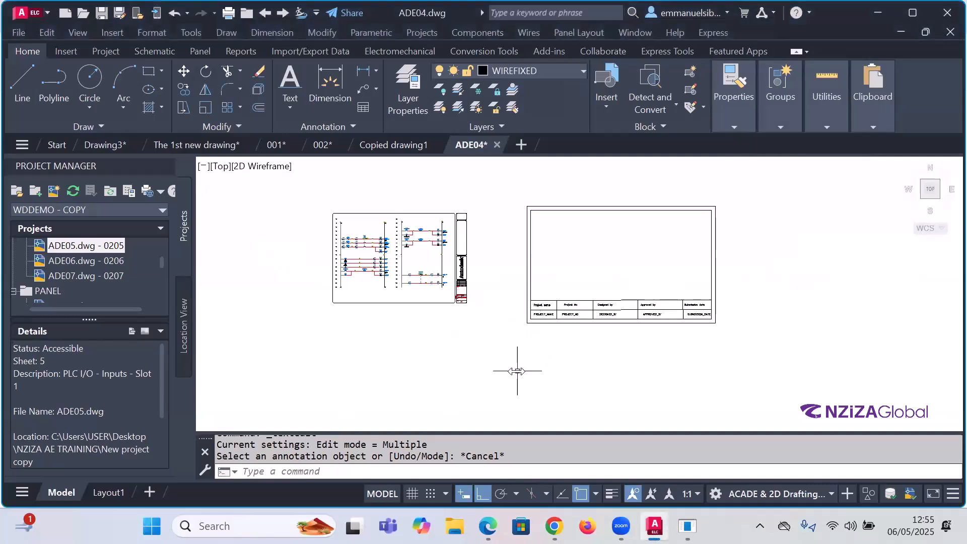
{"action": "left_click", "coordinate": [434, 187]}
{"action": "key", "text": "Escape"}
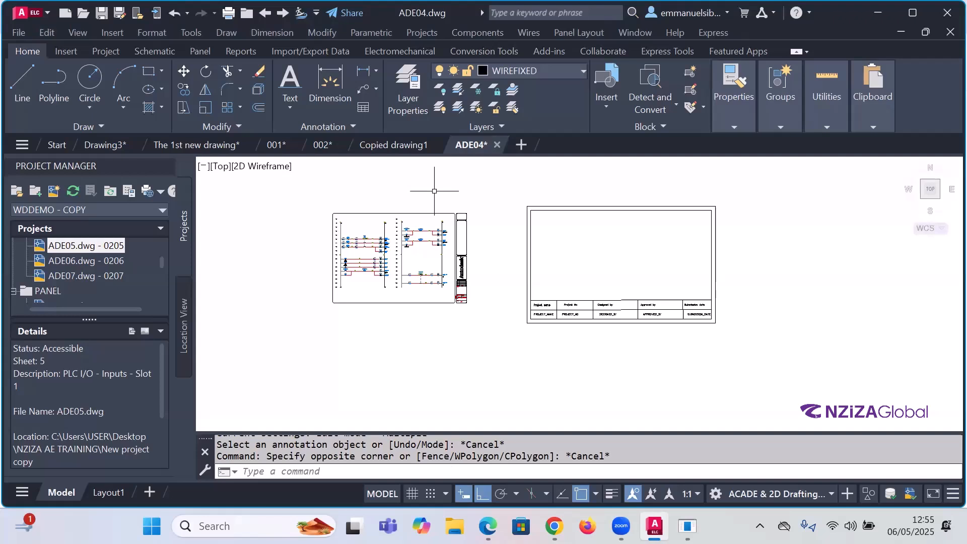
{"action": "scroll", "coordinate": [665, 316], "scroll_direction": "up", "scroll_amount": 1}
{"action": "scroll", "coordinate": [632, 314], "scroll_direction": "down", "scroll_amount": 1}
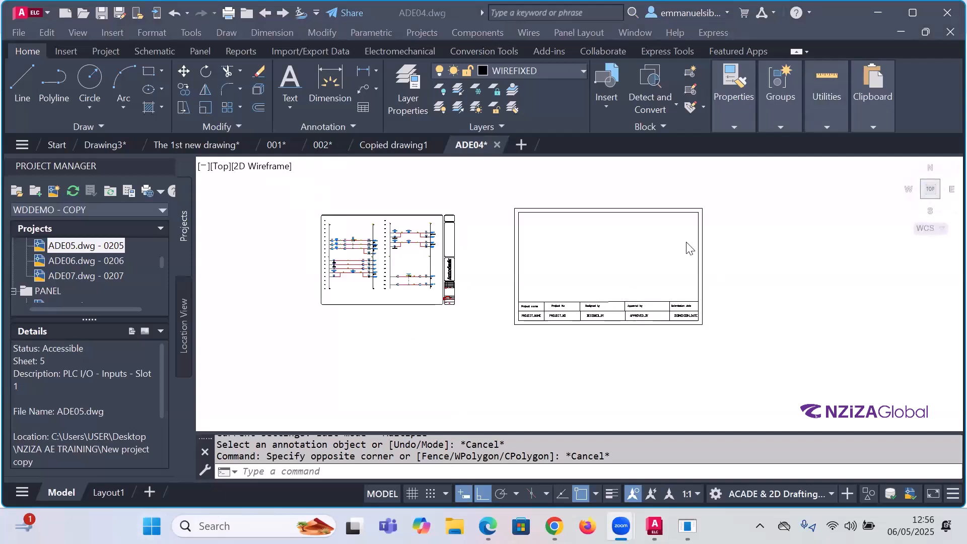
{"action": "scroll", "coordinate": [634, 313], "scroll_direction": "up", "scroll_amount": 3}
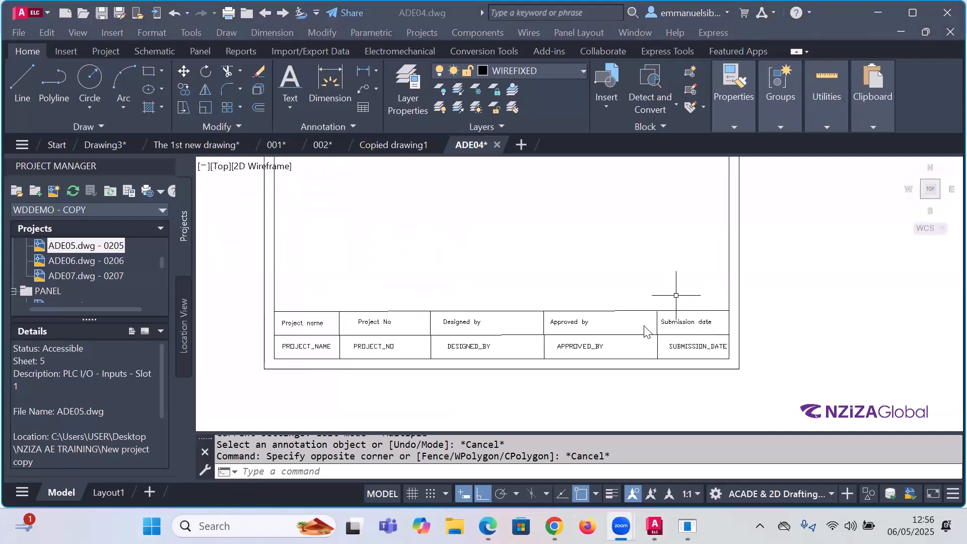
{"action": "scroll", "coordinate": [650, 302], "scroll_direction": "down", "scroll_amount": 2}
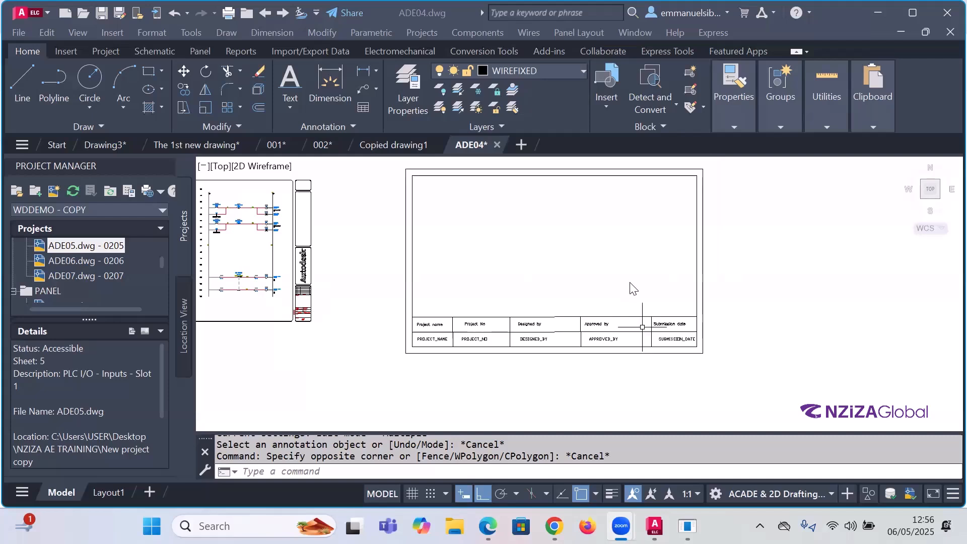
{"action": "scroll", "coordinate": [607, 340], "scroll_direction": "down", "scroll_amount": 4}
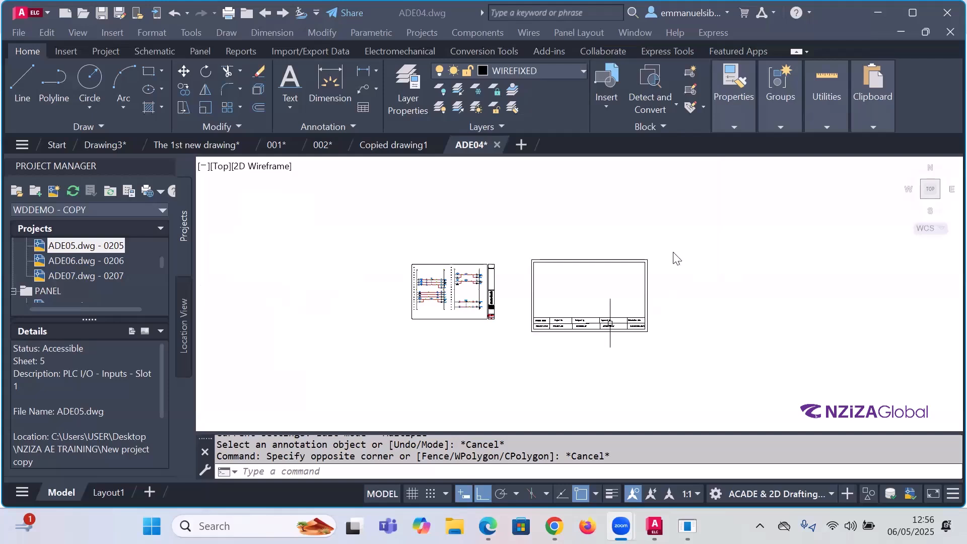
Step: Start a block definition named "AUTOCAD TITLE BLOCK" with its base point at the lower-left corner of the custom frame's outer border
{"action": "left_click", "coordinate": [690, 72]}
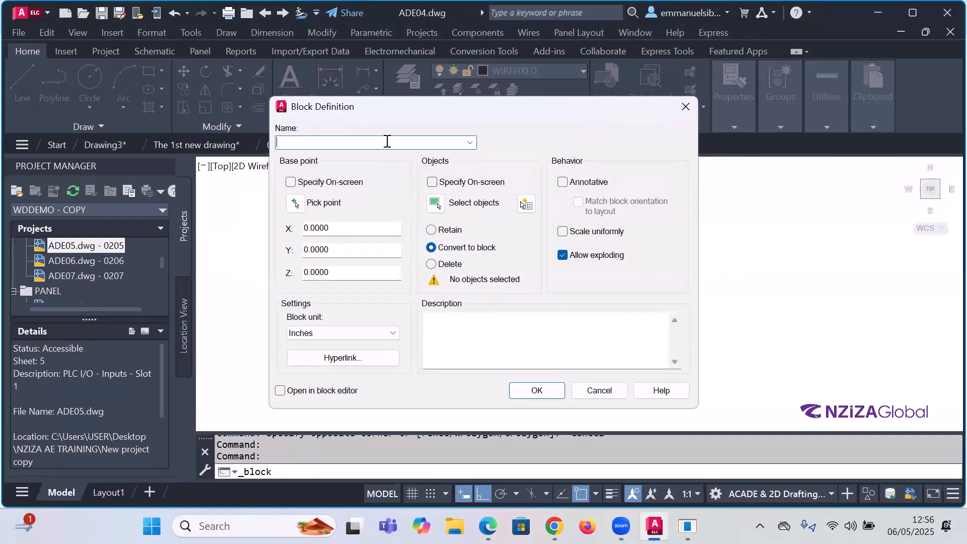
{"action": "type", "text": "T"}
{"action": "key", "text": "BackSpace"}
{"action": "type", "text": "AE"}
{"action": "key", "text": "BackSpace"}
{"action": "type", "text": "UTOCAD TITLE BLOCK"}
{"action": "left_click", "coordinate": [294, 204]}
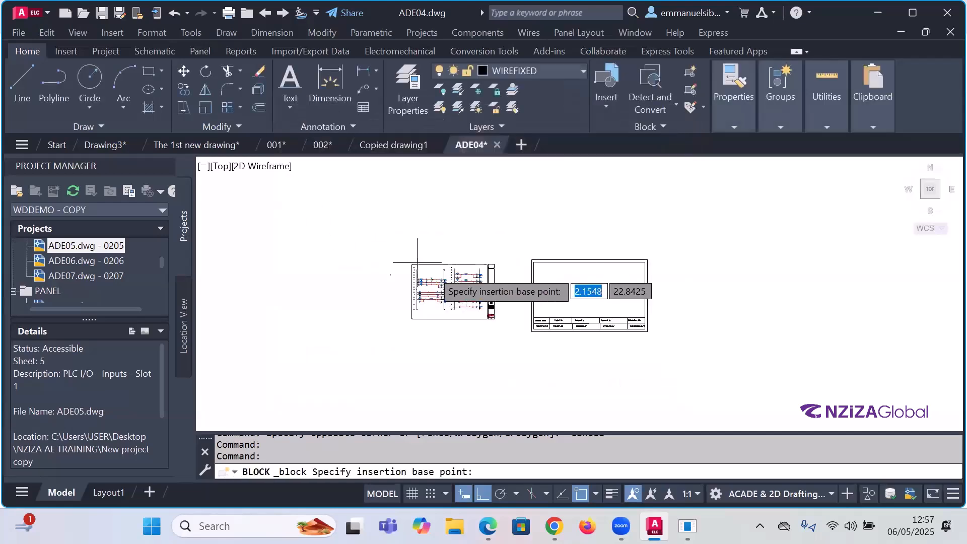
{"action": "scroll", "coordinate": [529, 327], "scroll_direction": "up", "scroll_amount": 8}
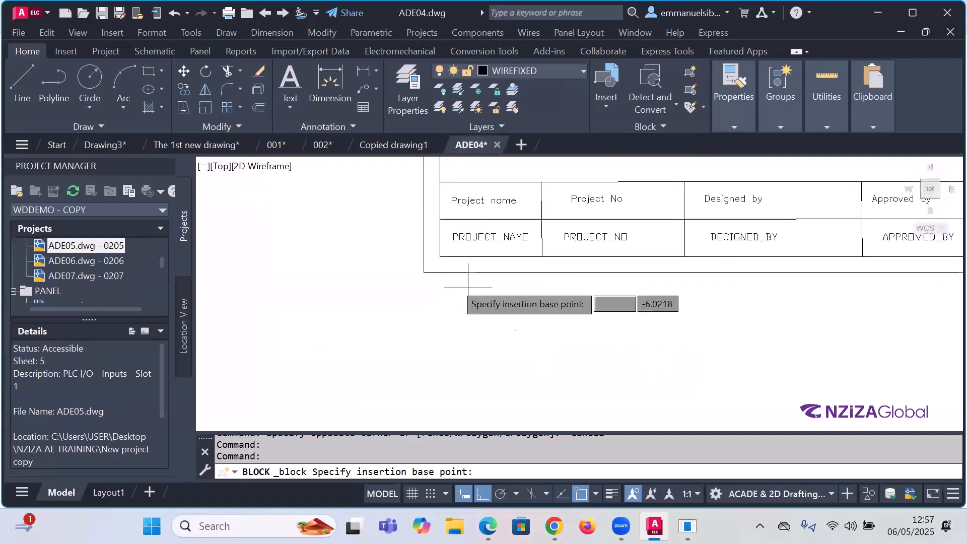
{"action": "left_click", "coordinate": [425, 272]}
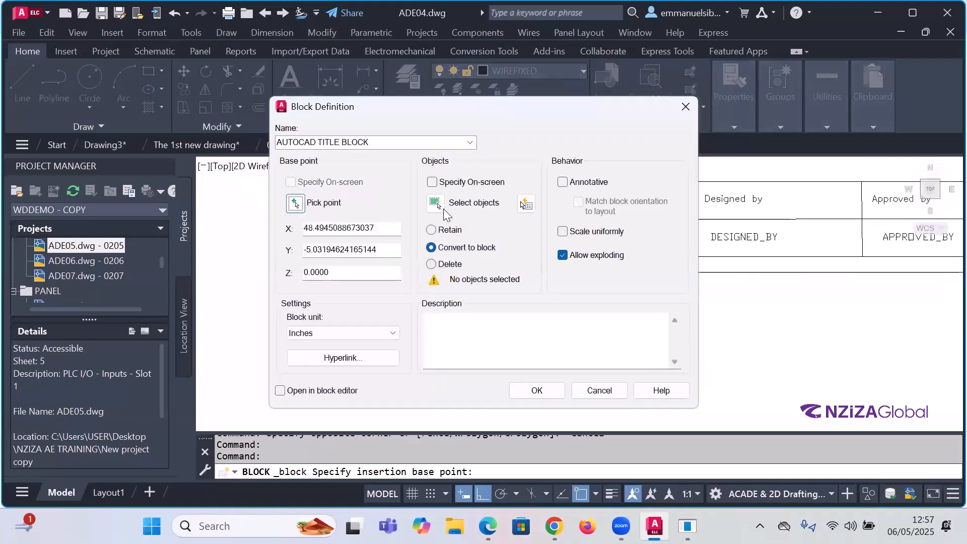
{"action": "left_click", "coordinate": [526, 205]}
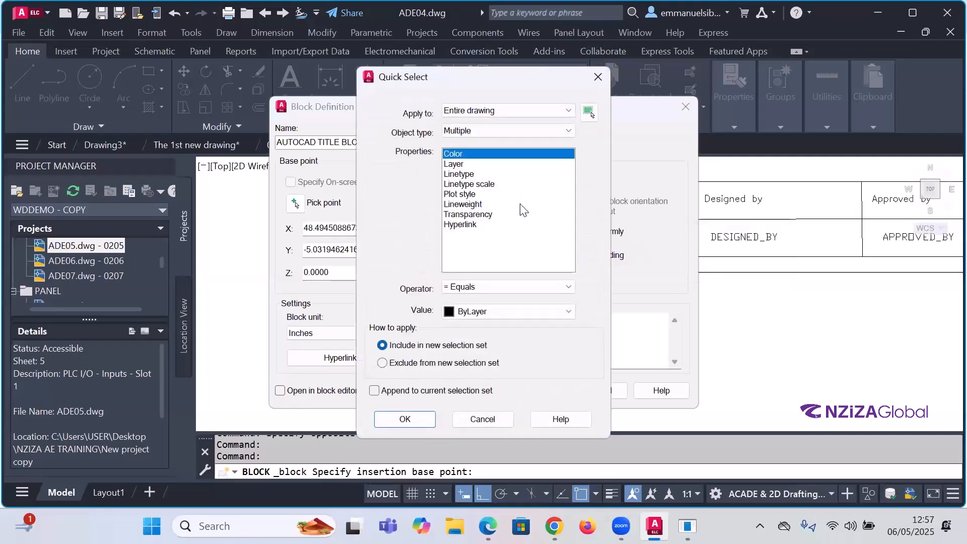
{"action": "left_click", "coordinate": [506, 418]}
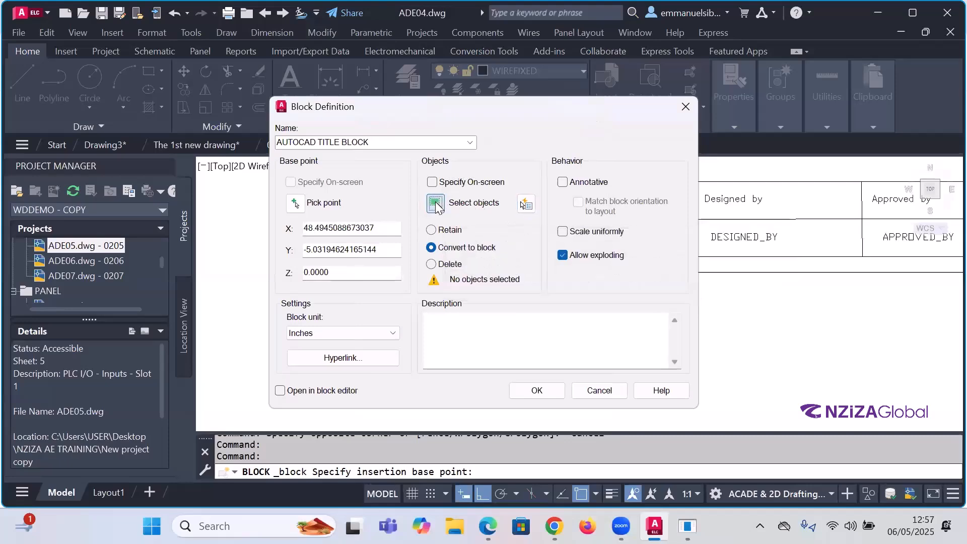
{"action": "left_click", "coordinate": [436, 204]}
{"action": "scroll", "coordinate": [468, 262], "scroll_direction": "down", "scroll_amount": 5}
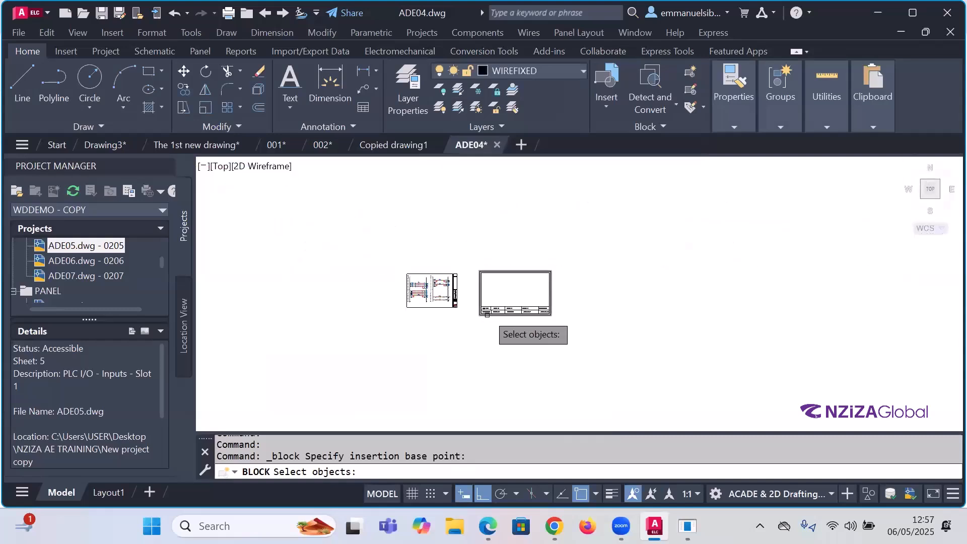
{"action": "key", "text": "Escape"}
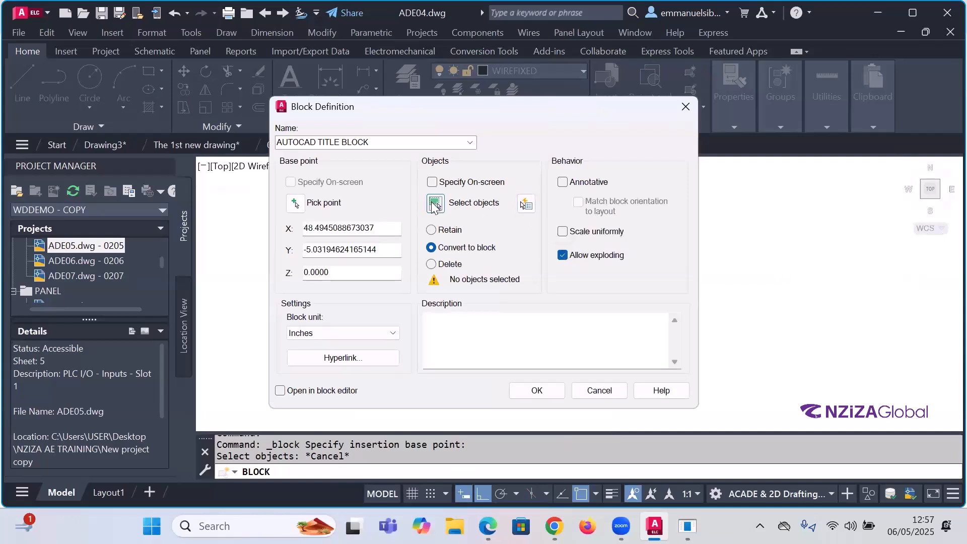
Step: Select the whole custom frame with its title block as the block's objects and create the block with the default attribute values
{"action": "left_click", "coordinate": [434, 204]}
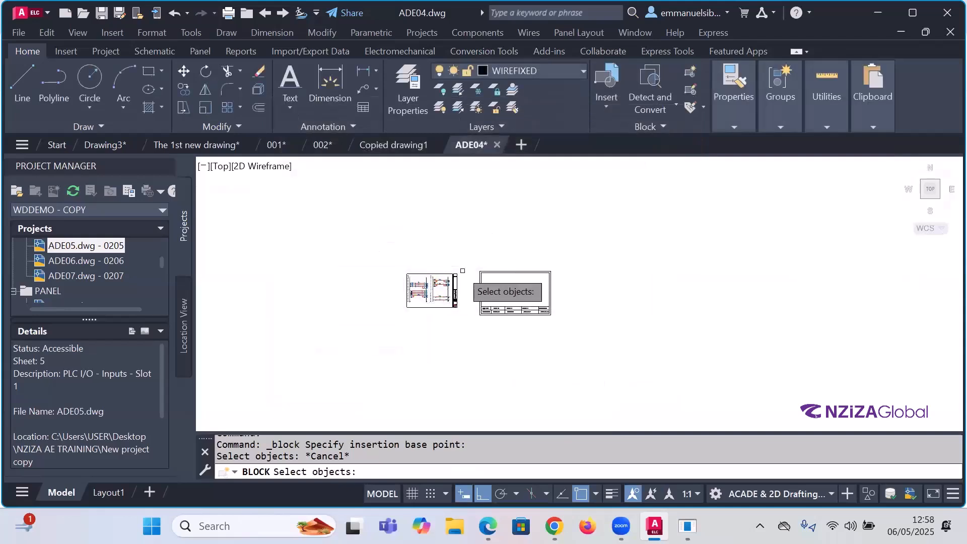
{"action": "scroll", "coordinate": [482, 319], "scroll_direction": "up", "scroll_amount": 2}
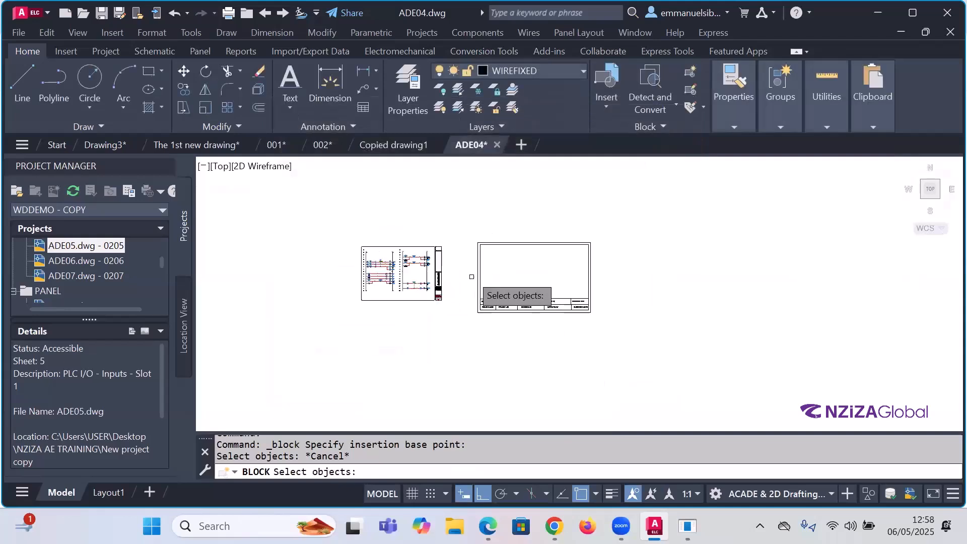
{"action": "left_click", "coordinate": [475, 235]}
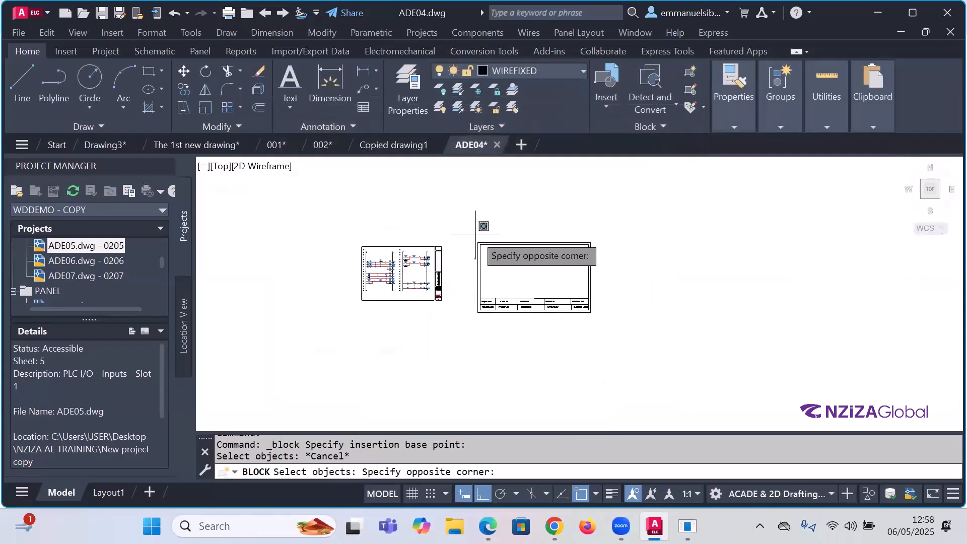
{"action": "left_click", "coordinate": [598, 325]}
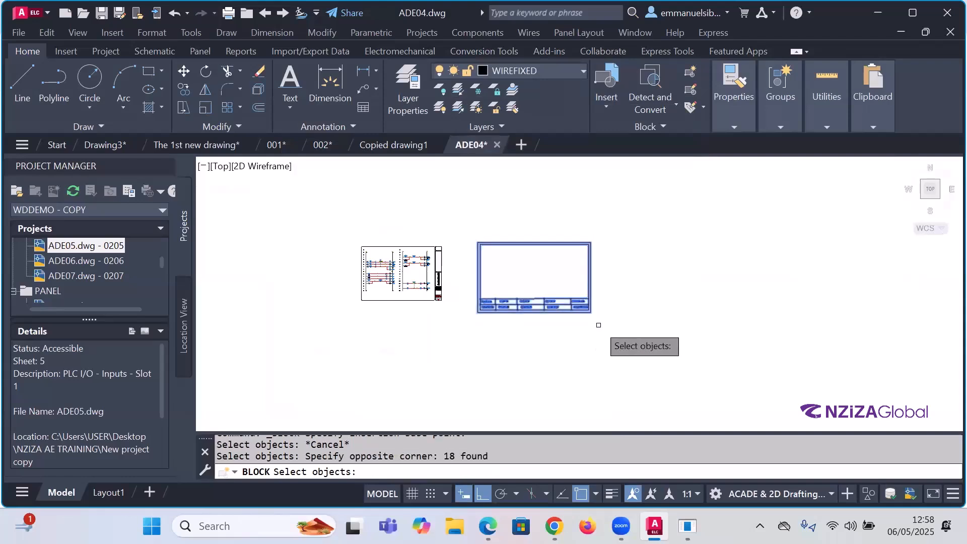
{"action": "key", "text": "Return"}
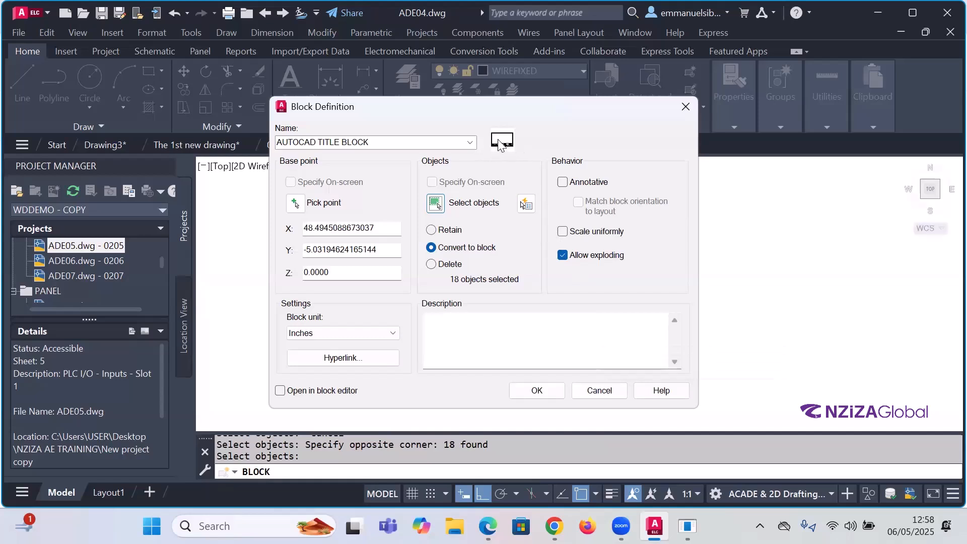
{"action": "left_click", "coordinate": [537, 391]}
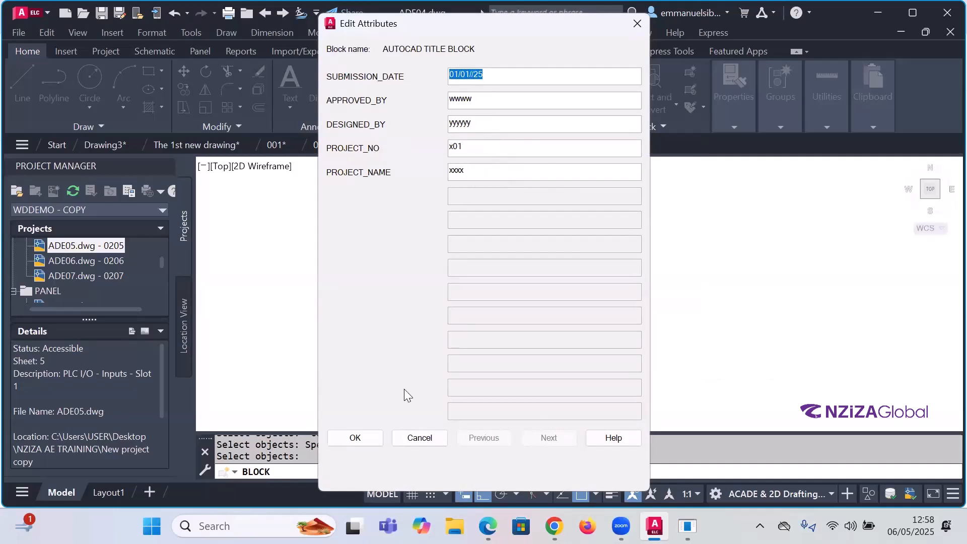
{"action": "left_click", "coordinate": [376, 438]}
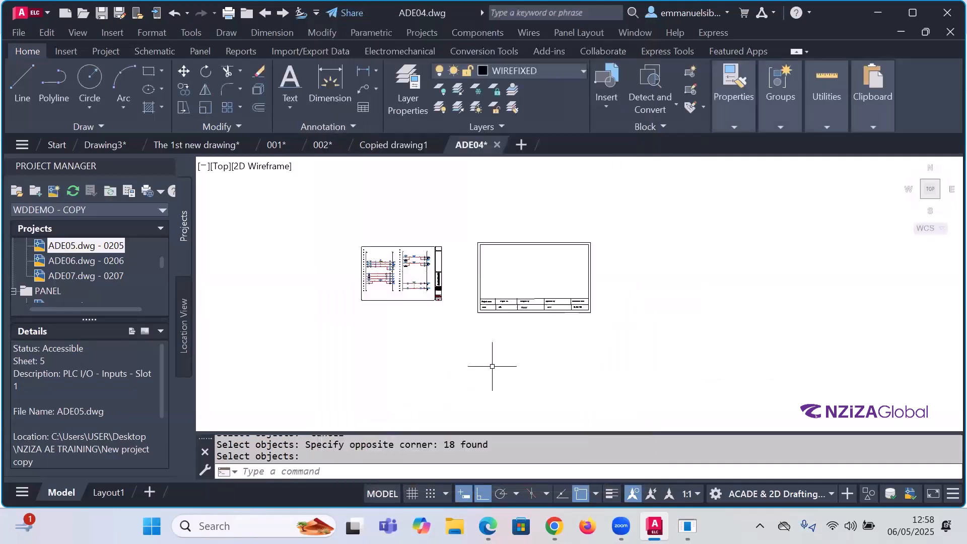
Step: Set the title block's PROJECT_NAME attribute value to "Switchgear designm"
{"action": "scroll", "coordinate": [529, 303], "scroll_direction": "up", "scroll_amount": 5}
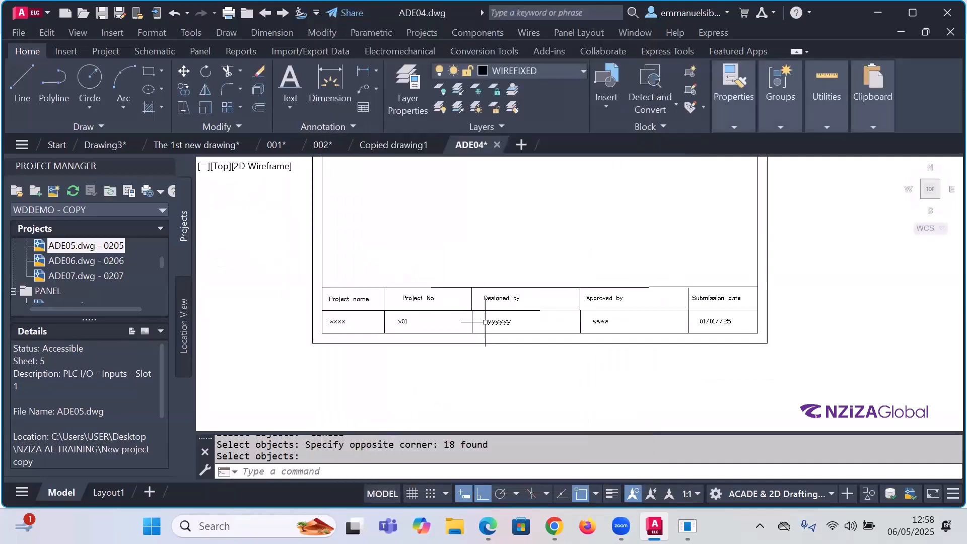
{"action": "scroll", "coordinate": [566, 328], "scroll_direction": "down", "scroll_amount": 4}
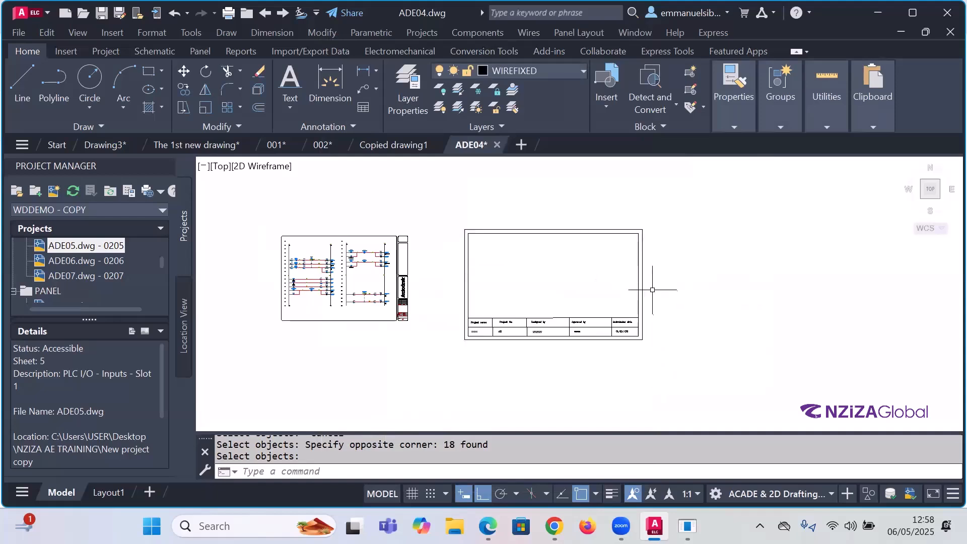
{"action": "scroll", "coordinate": [484, 336], "scroll_direction": "up", "scroll_amount": 5}
{"action": "scroll", "coordinate": [497, 324], "scroll_direction": "up", "scroll_amount": 1}
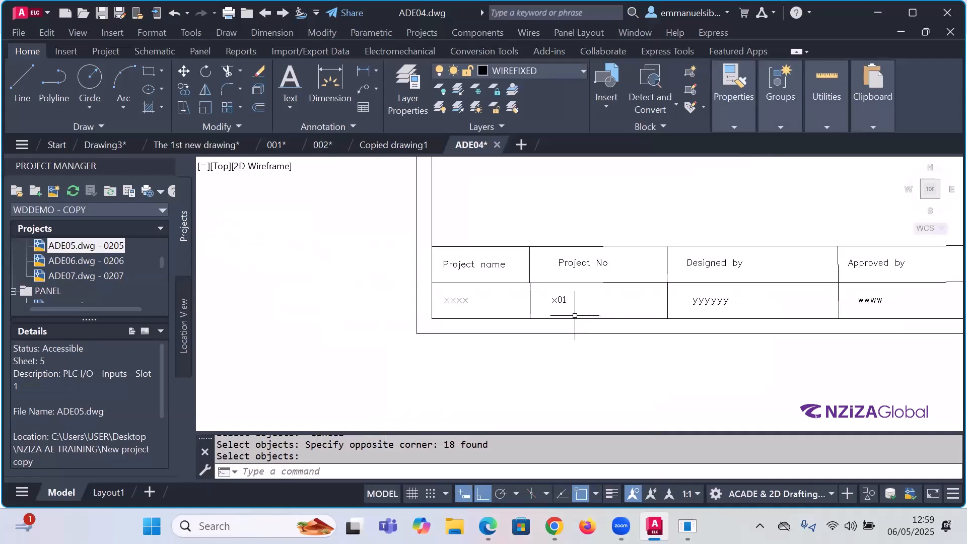
{"action": "mouse_move", "coordinate": [458, 265]}
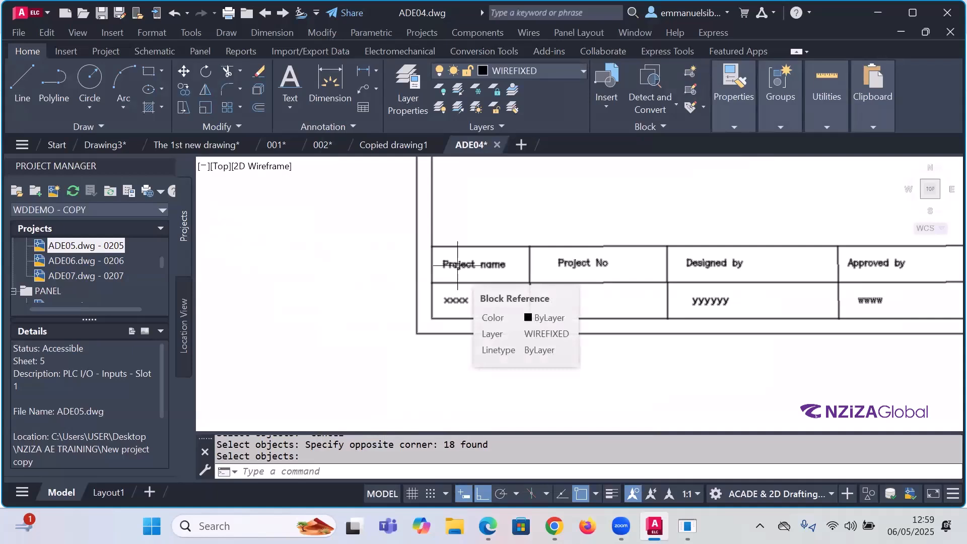
{"action": "left_click", "coordinate": [457, 266]}
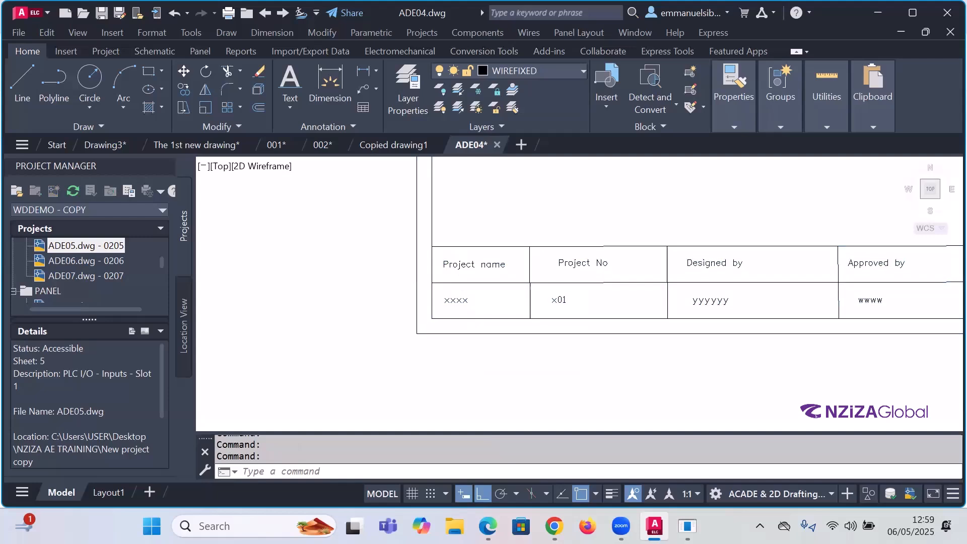
{"action": "double_click", "coordinate": [466, 267]}
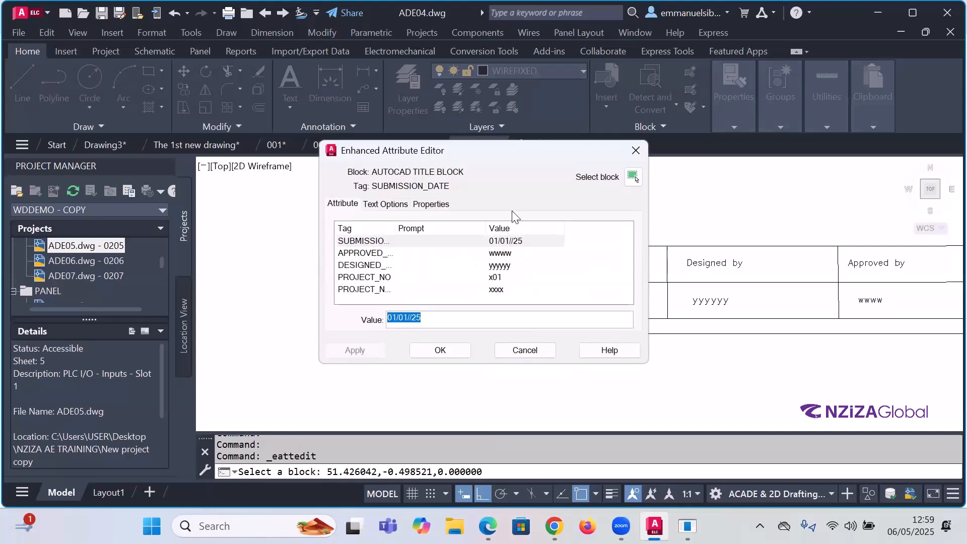
{"action": "left_click", "coordinate": [365, 246]}
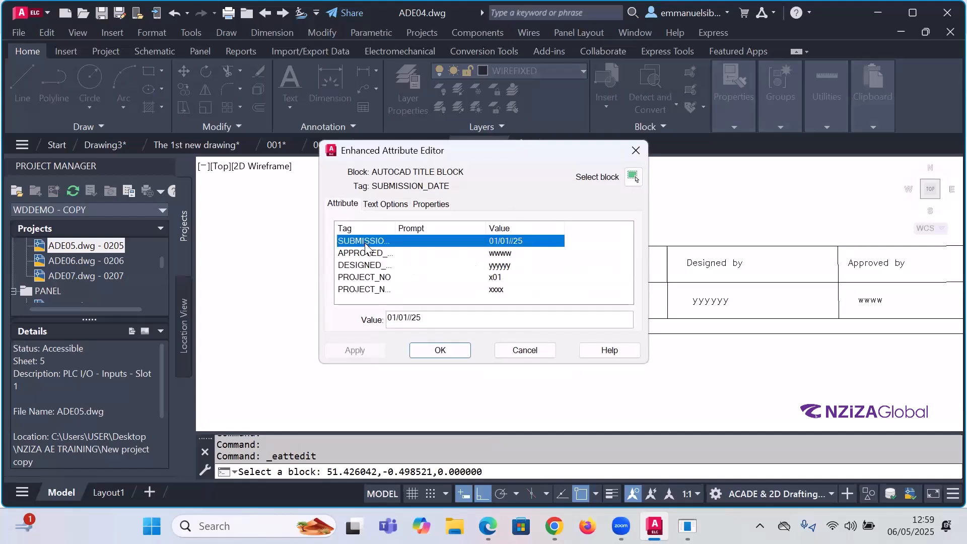
{"action": "left_click", "coordinate": [376, 291]}
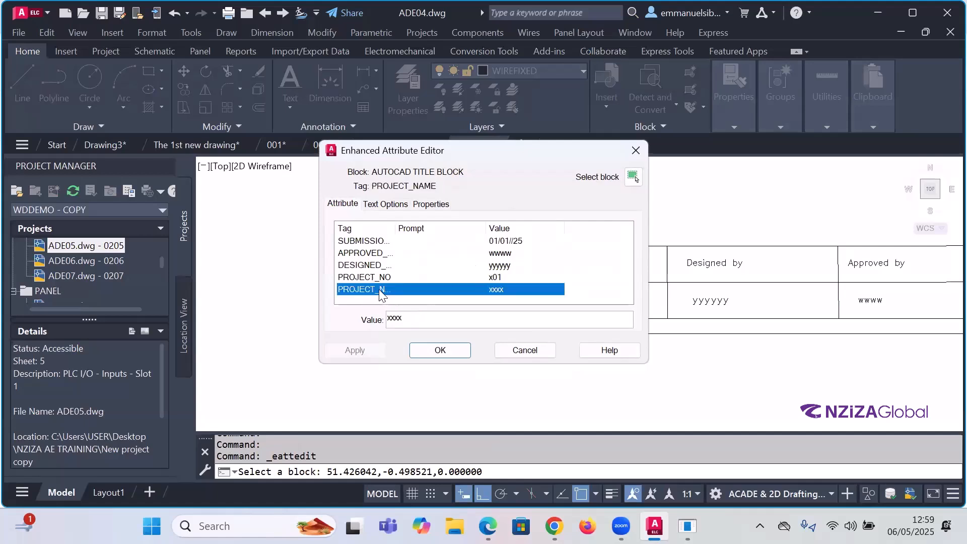
{"action": "double_click", "coordinate": [423, 325]}
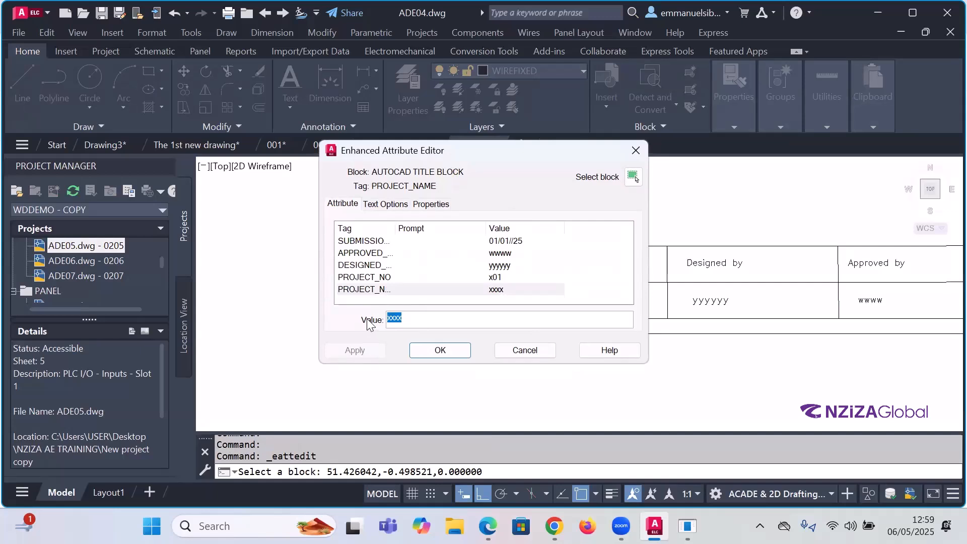
{"action": "type", "text": "sW"}
{"action": "type", "text": "w"}
{"action": "type", "text": "i"}
{"action": "type", "text": "tc"}
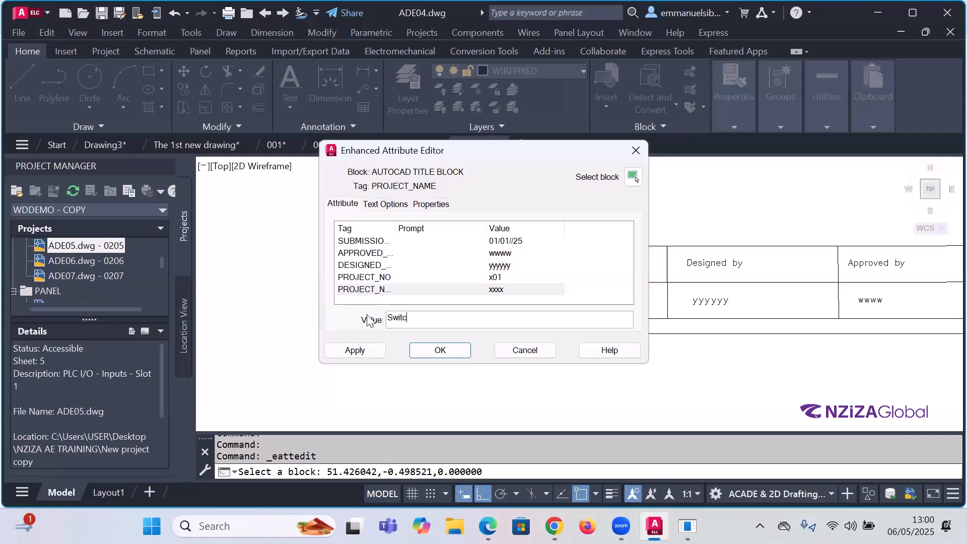
{"action": "type", "text": "h"}
{"action": "type", "text": "gear designm"}
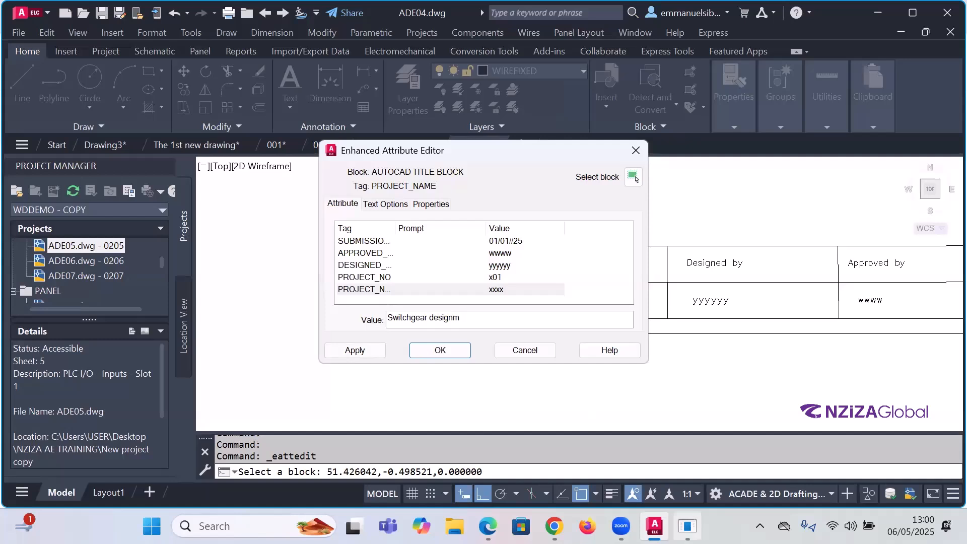
{"action": "left_click", "coordinate": [456, 351]}
{"action": "scroll", "coordinate": [564, 300], "scroll_direction": "up", "scroll_amount": 3}
{"action": "scroll", "coordinate": [504, 307], "scroll_direction": "down", "scroll_amount": 2}
{"action": "left_click", "coordinate": [478, 307]}
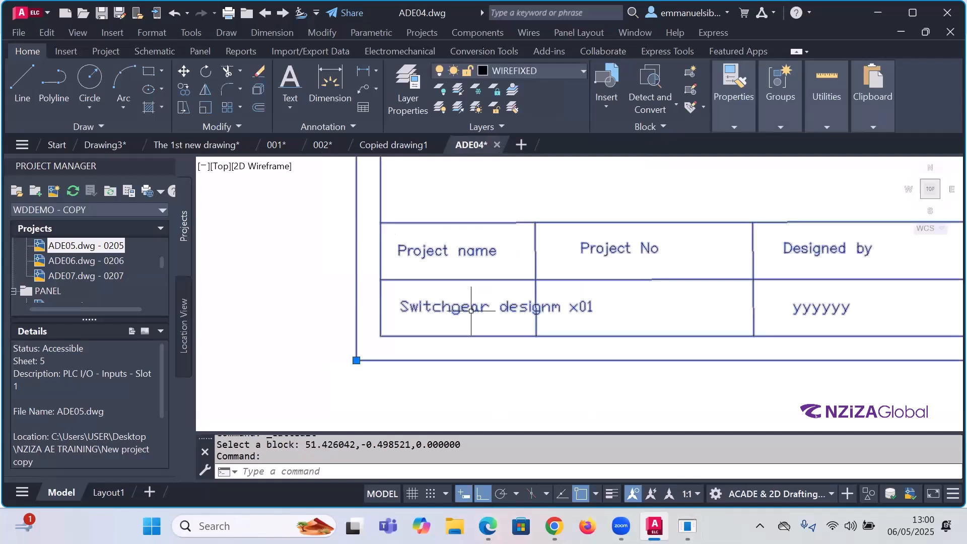
{"action": "left_click", "coordinate": [460, 313]}
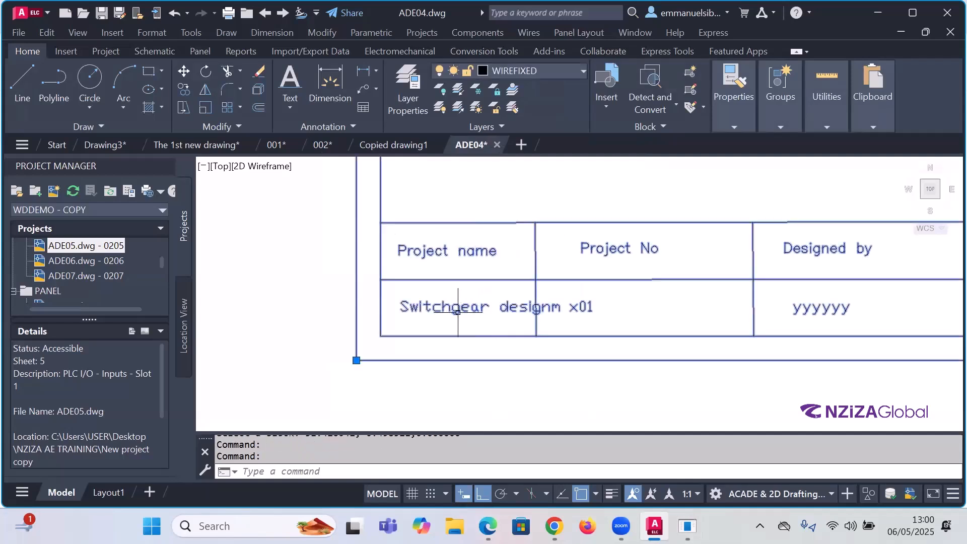
{"action": "scroll", "coordinate": [594, 313], "scroll_direction": "up", "scroll_amount": 5}
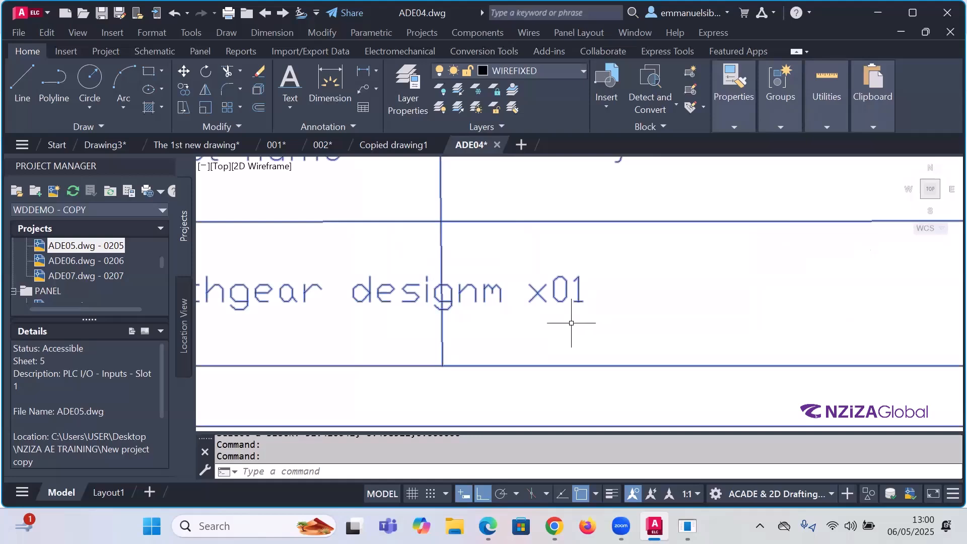
{"action": "scroll", "coordinate": [572, 324], "scroll_direction": "down", "scroll_amount": 3}
{"action": "double_click", "coordinate": [380, 306]}
{"action": "right_click", "coordinate": [381, 308]}
{"action": "key", "text": "Escape"}
{"action": "key", "text": "Escape"}
{"action": "scroll", "coordinate": [410, 287], "scroll_direction": "down", "scroll_amount": 3}
Step: Correct the title block's PROJECT_NAME attribute value to "Switchgear design"
{"action": "double_click", "coordinate": [393, 249]}
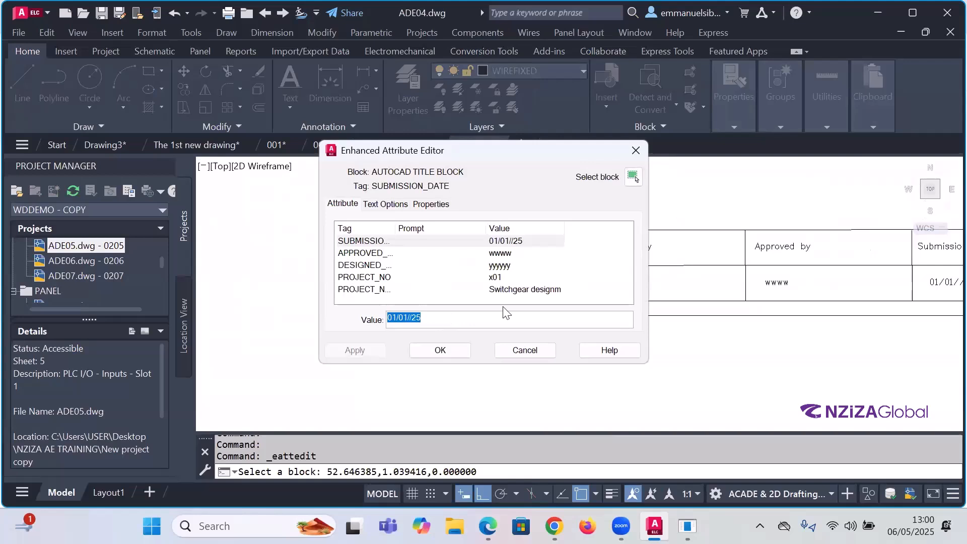
{"action": "left_click", "coordinate": [510, 290]}
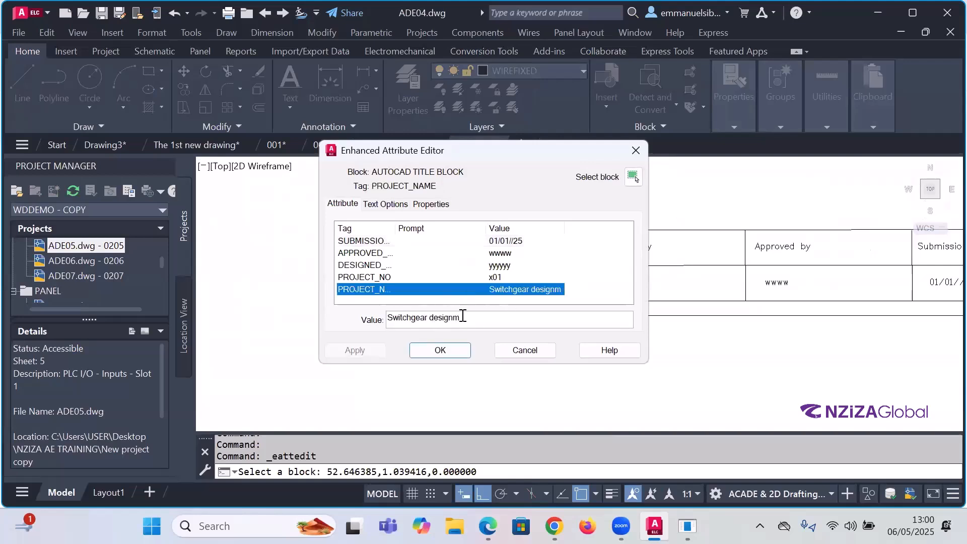
{"action": "left_click", "coordinate": [466, 317]}
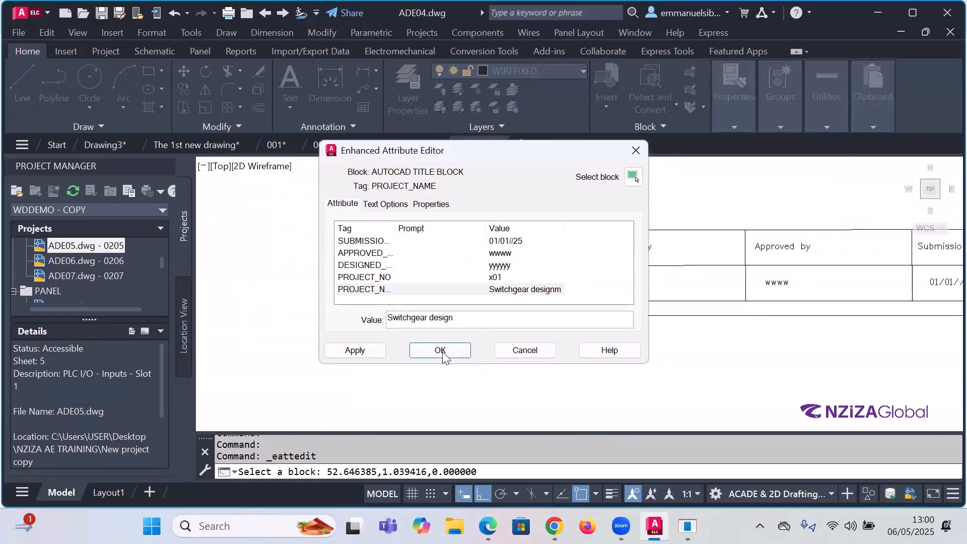
{"action": "left_click", "coordinate": [353, 349]}
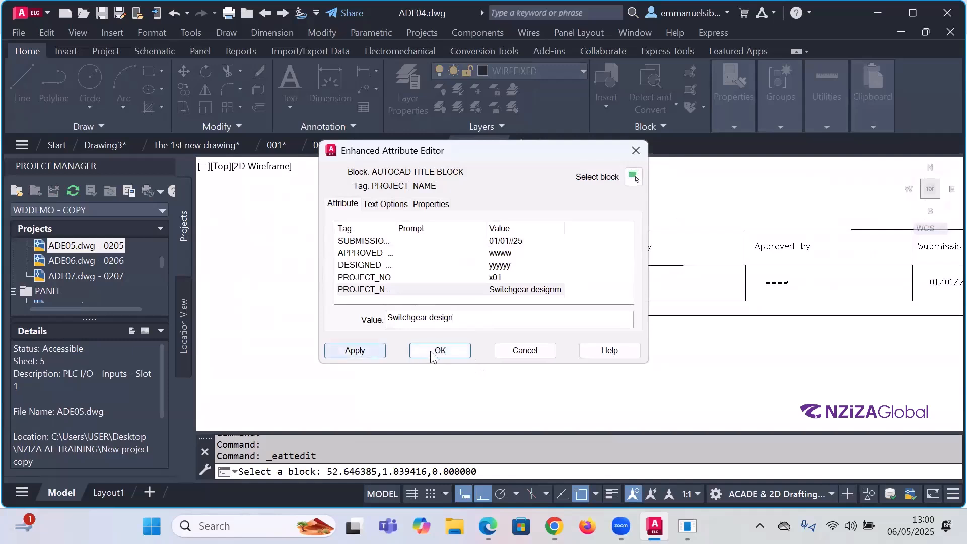
{"action": "left_click", "coordinate": [433, 351]}
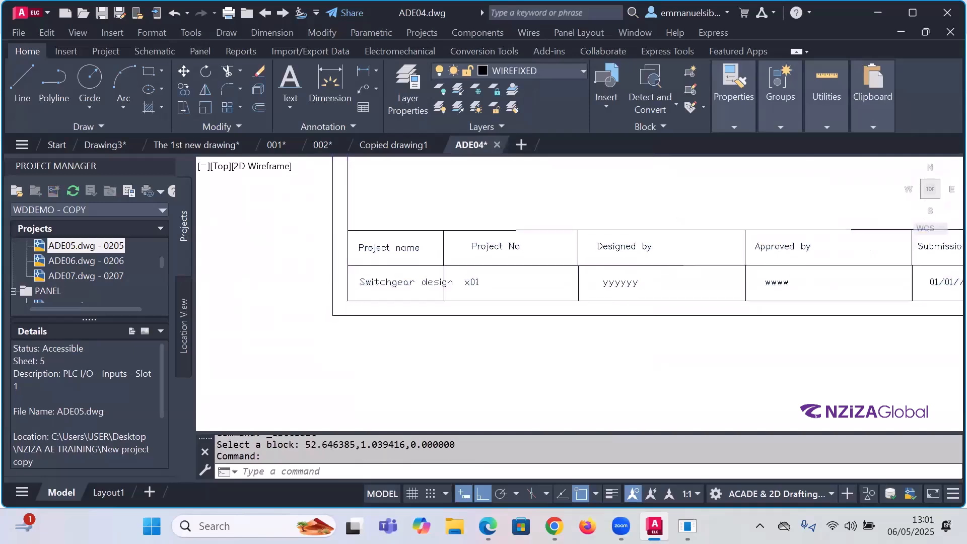
{"action": "double_click", "coordinate": [442, 290]}
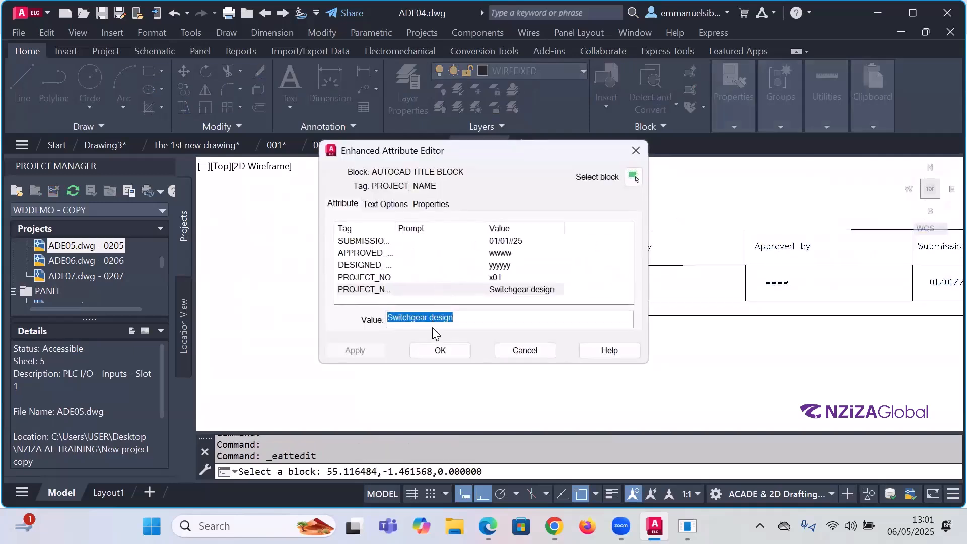
{"action": "key", "text": "Escape"}
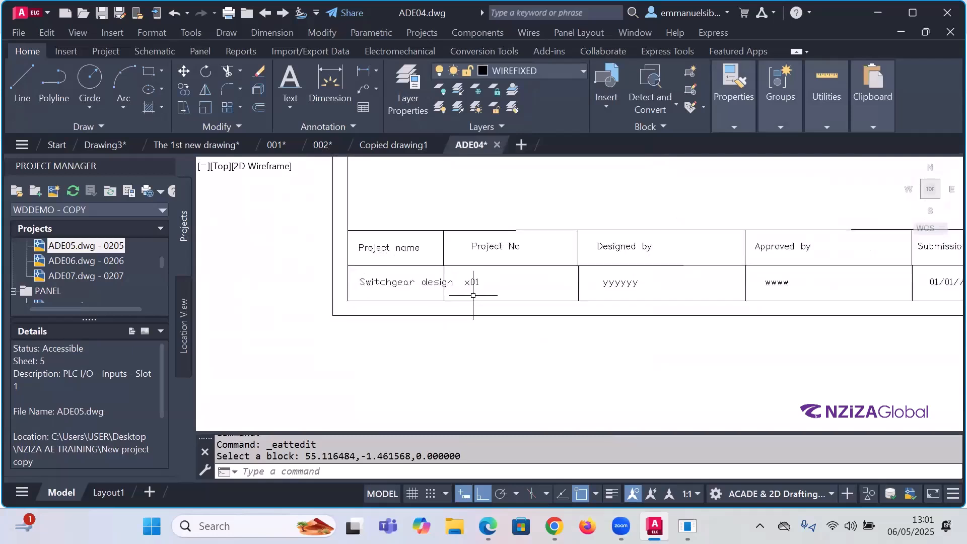
Step: Open the definition of the block "AUTOCAD TITLE BLOCK" in the Block Editor
{"action": "scroll", "coordinate": [504, 322], "scroll_direction": "down", "scroll_amount": 4}
{"action": "scroll", "coordinate": [505, 316], "scroll_direction": "up", "scroll_amount": 2}
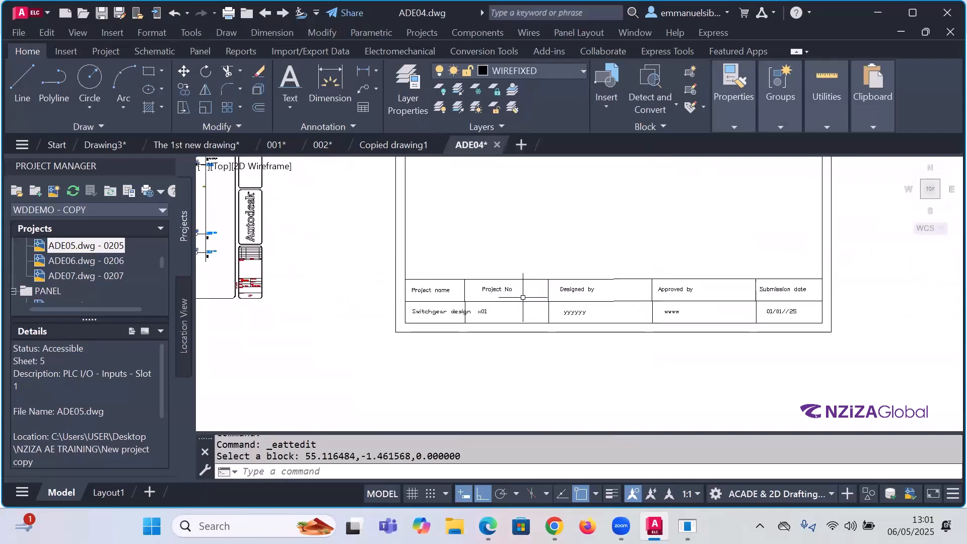
{"action": "left_click", "coordinate": [524, 301]}
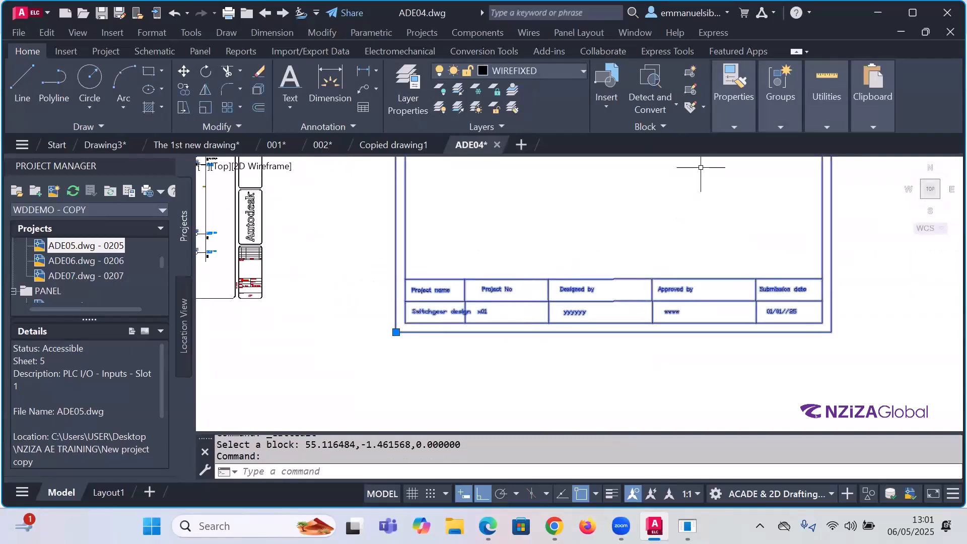
{"action": "left_click", "coordinate": [690, 89]}
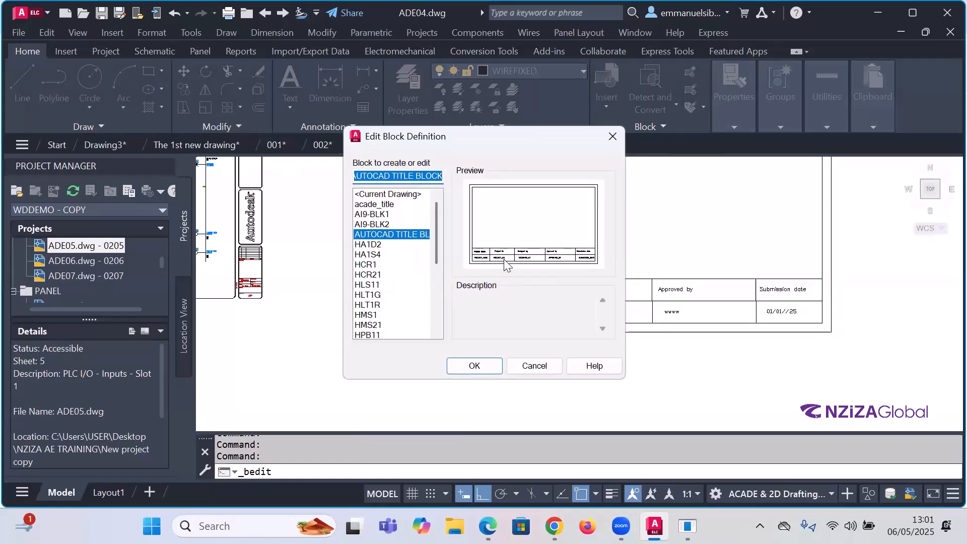
{"action": "left_click", "coordinate": [478, 366]}
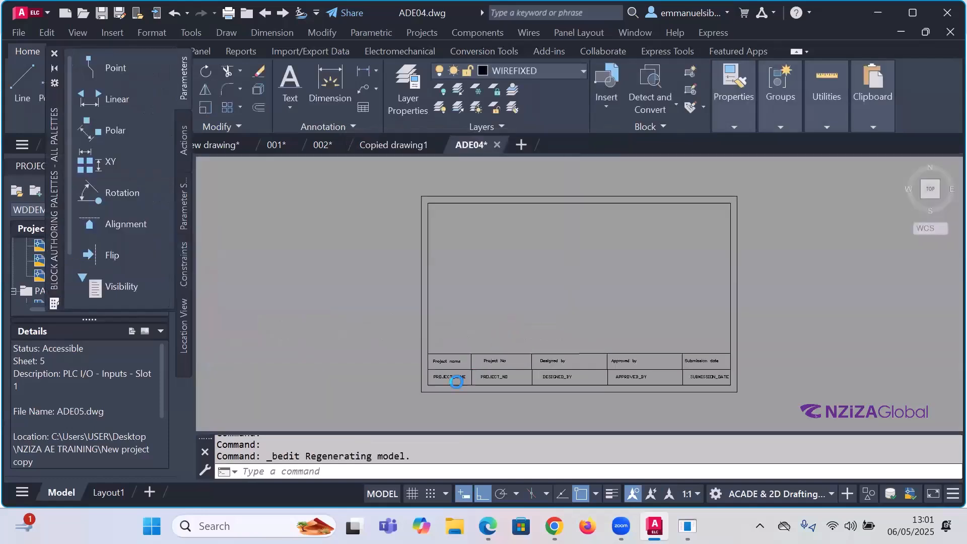
Step: Move the PROJECT_NAME attribute horizontally so its text starts at the left edge of its title block cell
{"action": "scroll", "coordinate": [455, 388], "scroll_direction": "up", "scroll_amount": 3}
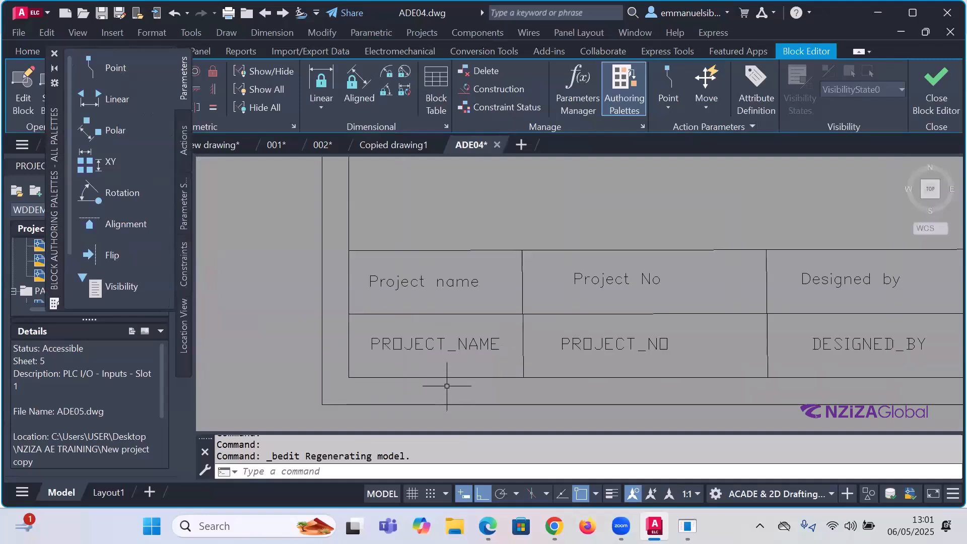
{"action": "scroll", "coordinate": [461, 352], "scroll_direction": "up", "scroll_amount": 2}
{"action": "left_click", "coordinate": [326, 349]}
{"action": "left_click", "coordinate": [319, 346]}
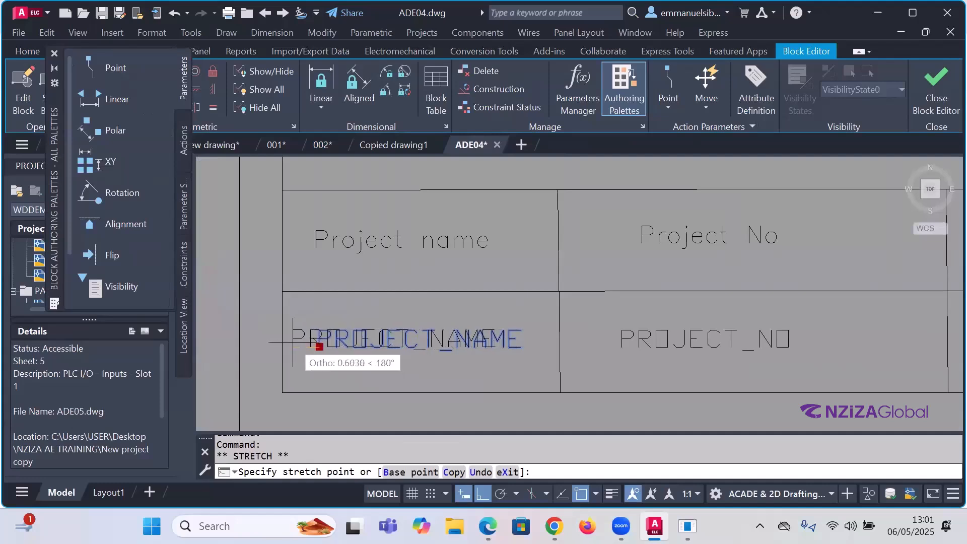
{"action": "scroll", "coordinate": [282, 344], "scroll_direction": "up", "scroll_amount": 5}
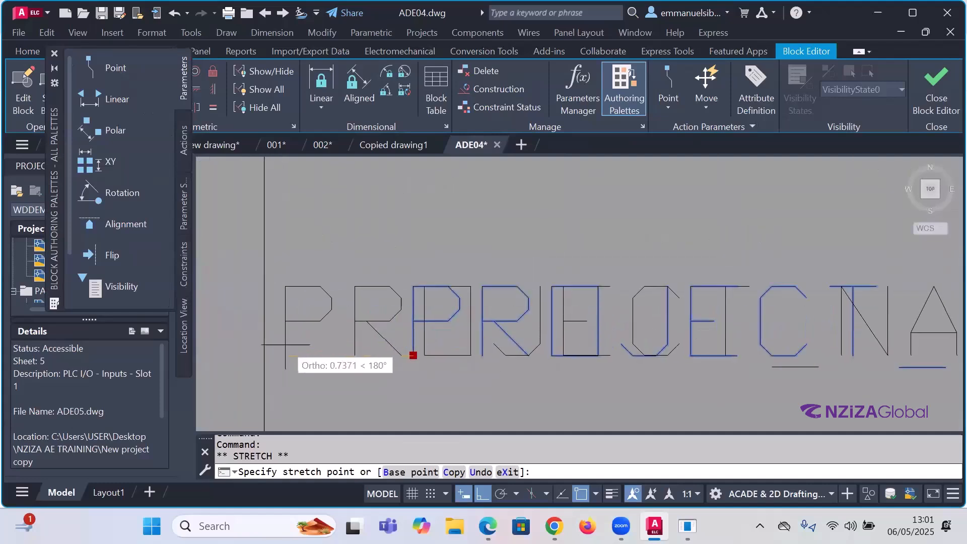
{"action": "left_click", "coordinate": [280, 345]}
{"action": "scroll", "coordinate": [460, 348], "scroll_direction": "down", "scroll_amount": 3}
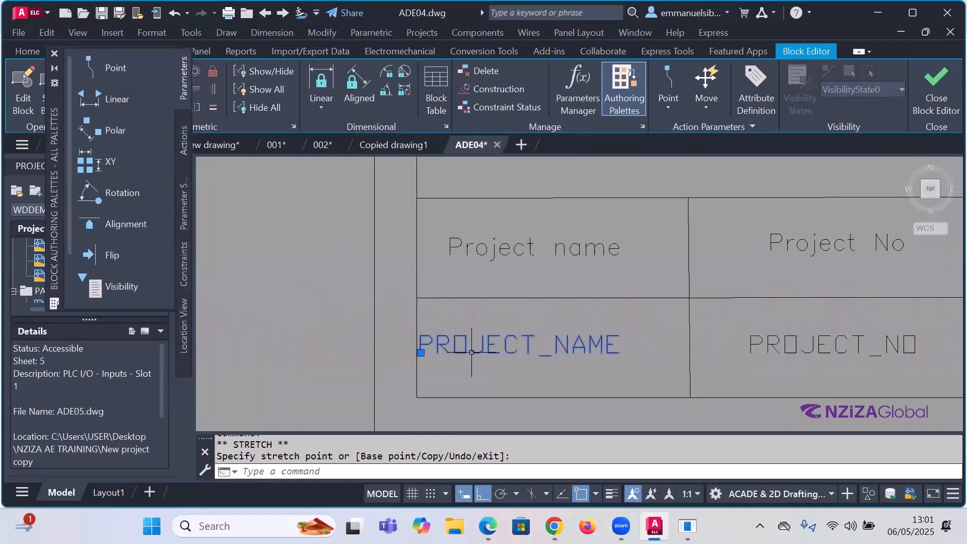
{"action": "key", "text": "Escape"}
Step: Shift the "Project name" label closer to the left edge of its title block cell
{"action": "left_click", "coordinate": [501, 252]}
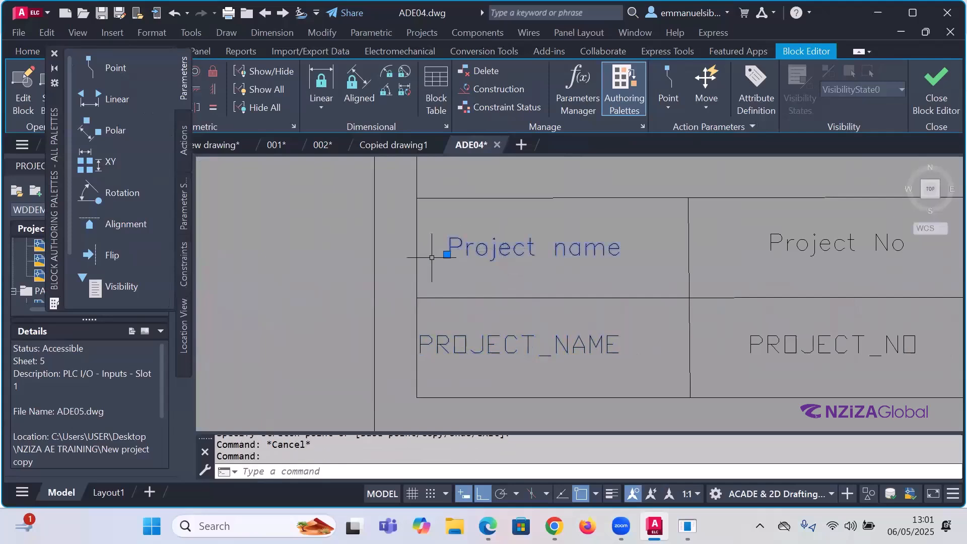
{"action": "left_click", "coordinate": [447, 255]}
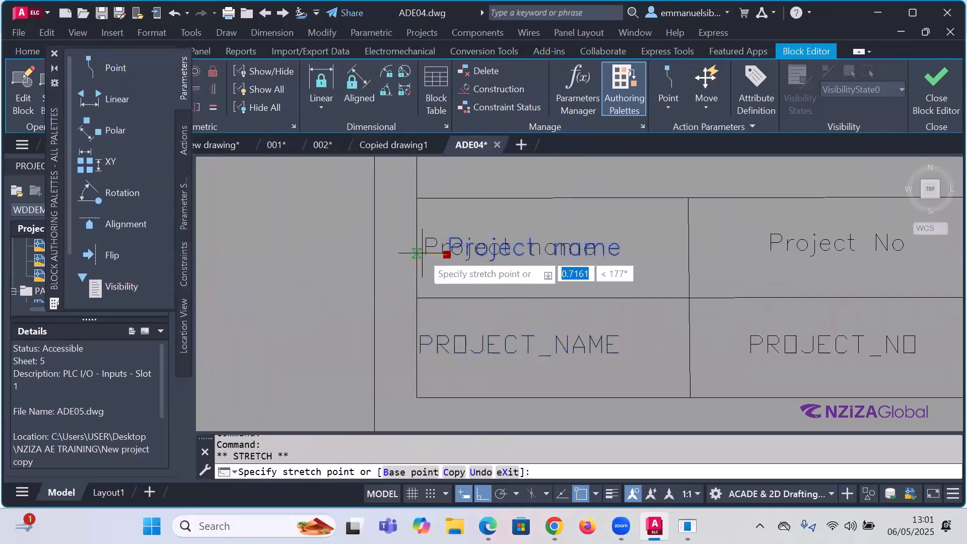
{"action": "key", "text": "Escape"}
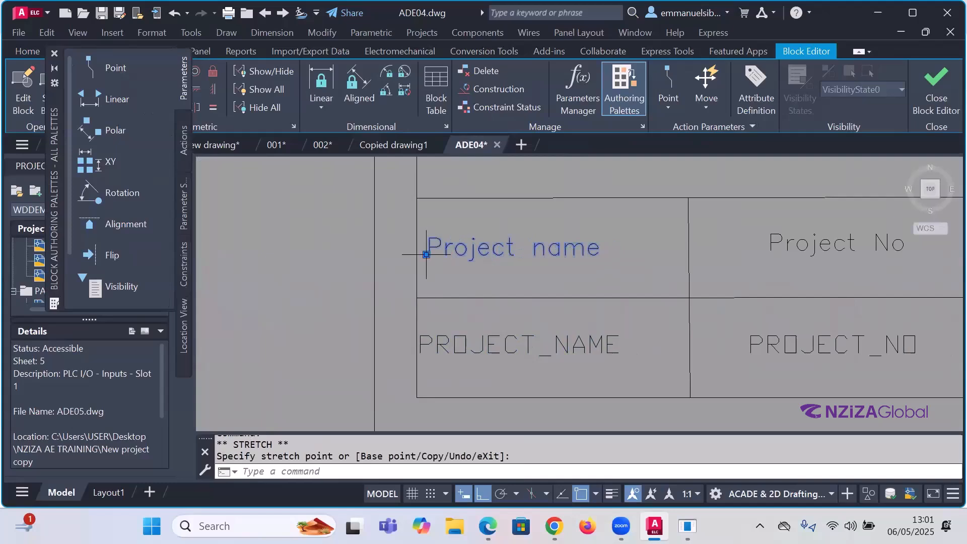
Step: Close the Block Editor, saving the changes to the title block, and regenerate the drawing
{"action": "left_click", "coordinate": [936, 88]}
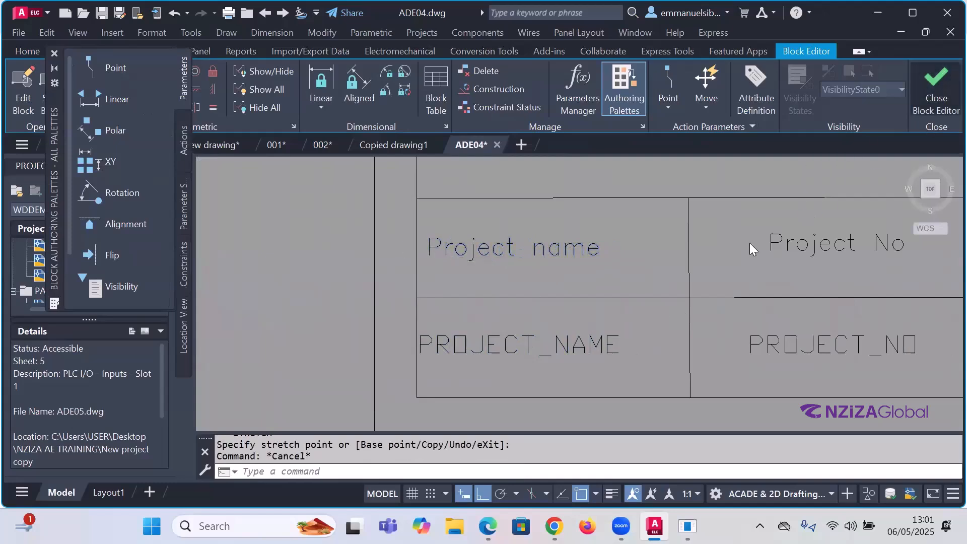
{"action": "left_click", "coordinate": [499, 235]}
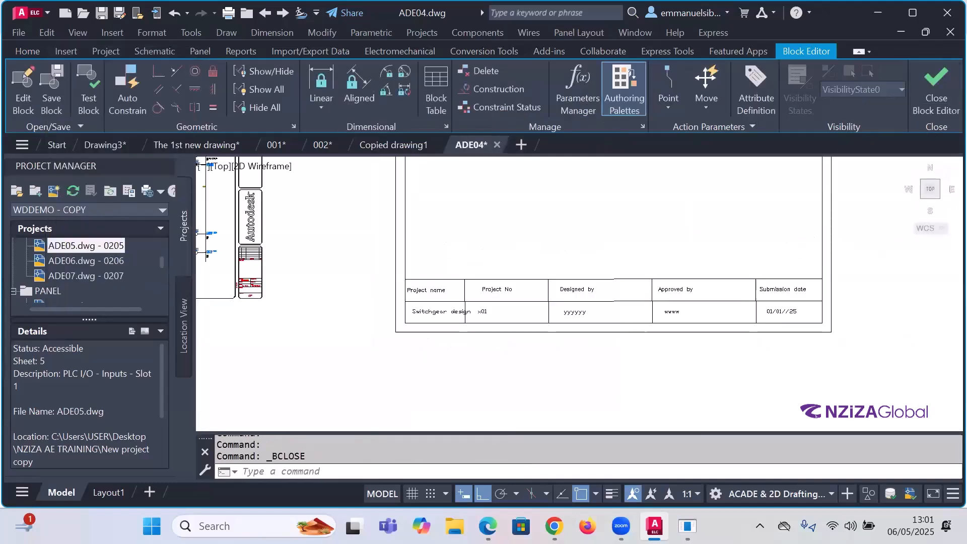
{"action": "scroll", "coordinate": [539, 300], "scroll_direction": "up", "scroll_amount": 5}
{"action": "scroll", "coordinate": [442, 302], "scroll_direction": "down", "scroll_amount": 2}
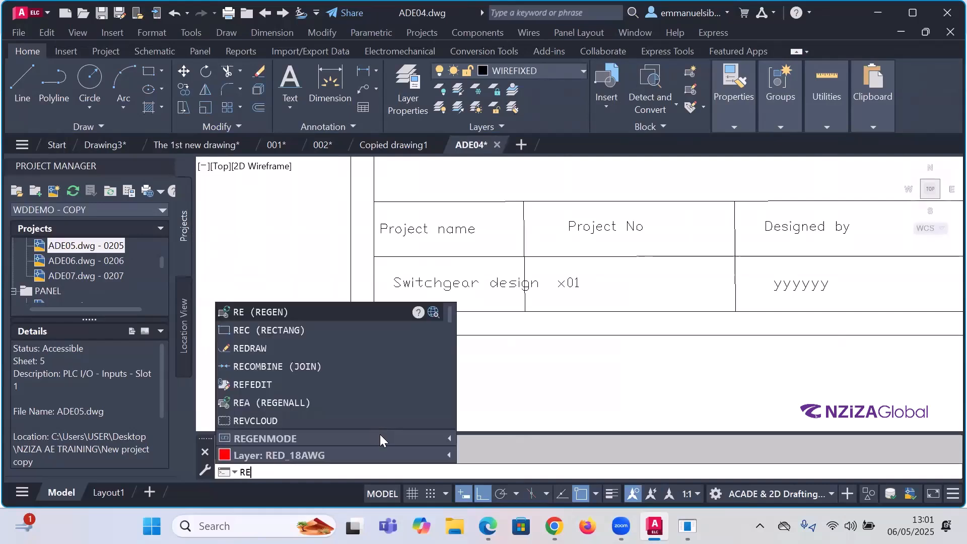
{"action": "key", "text": "Return"}
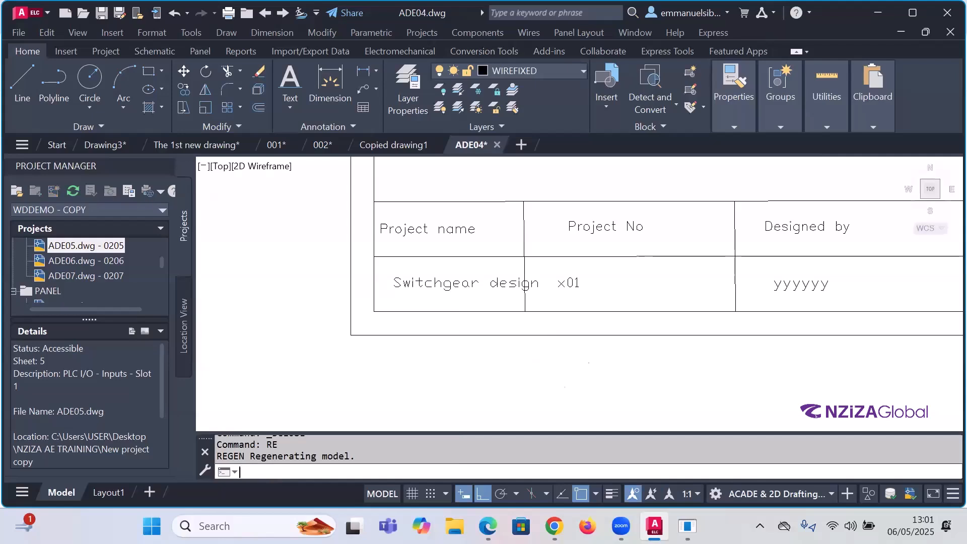
{"action": "left_click", "coordinate": [510, 286]}
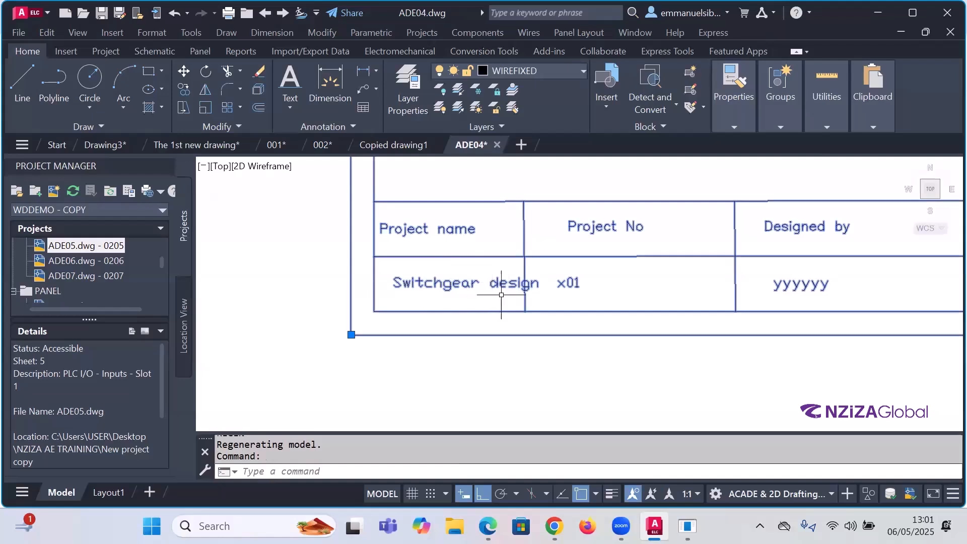
{"action": "key", "text": "Escape"}
{"action": "scroll", "coordinate": [524, 284], "scroll_direction": "down", "scroll_amount": 4}
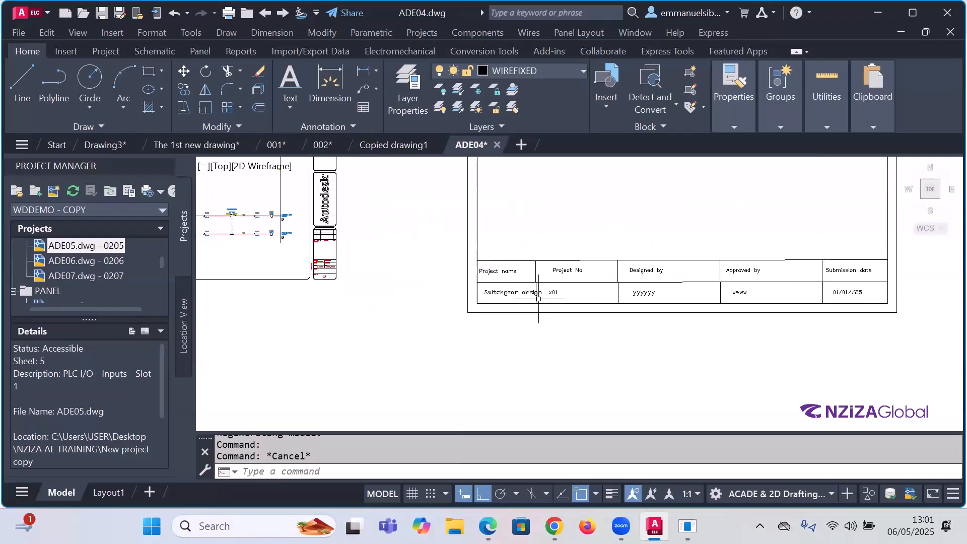
Step: Set the title block's PROJECT_NO attribute value to "001"
{"action": "scroll", "coordinate": [567, 281], "scroll_direction": "up", "scroll_amount": 2}
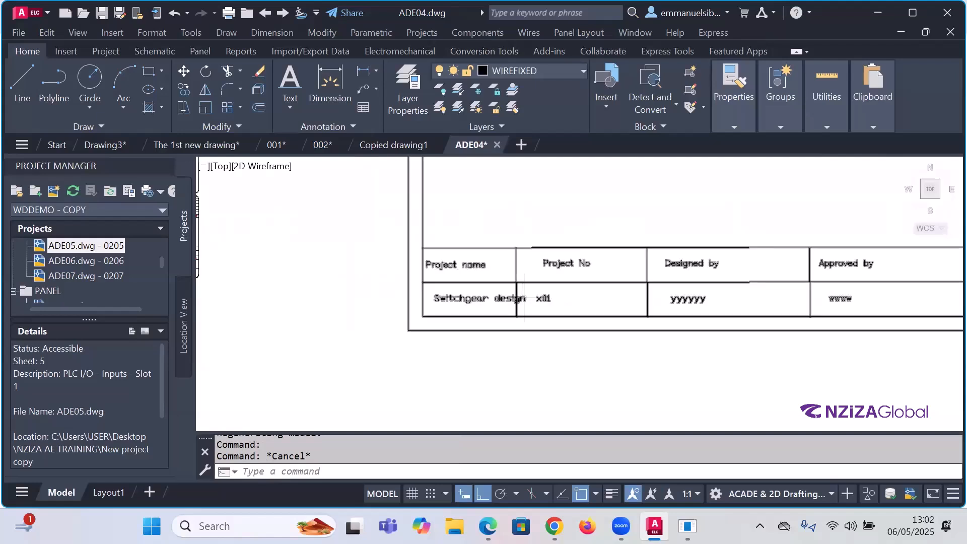
{"action": "scroll", "coordinate": [540, 300], "scroll_direction": "up", "scroll_amount": 2}
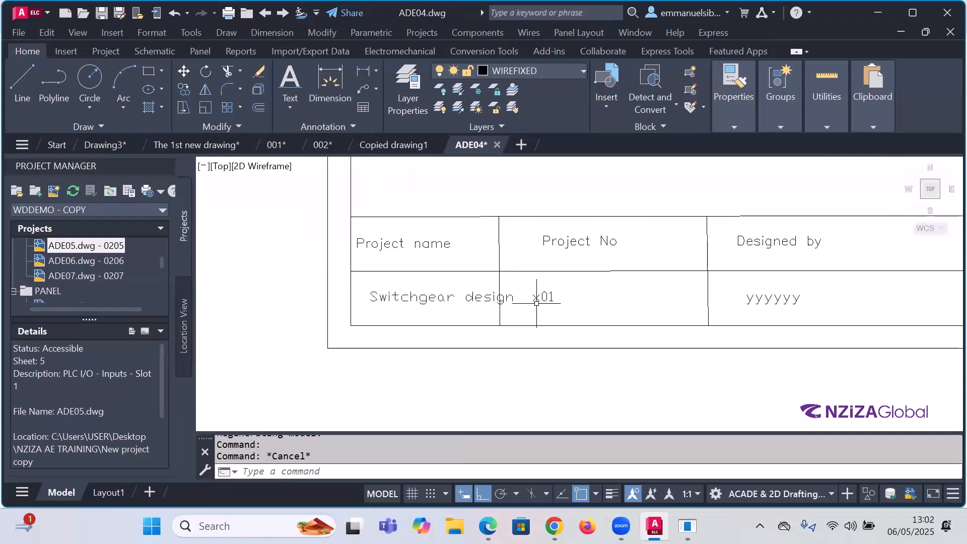
{"action": "double_click", "coordinate": [576, 240]}
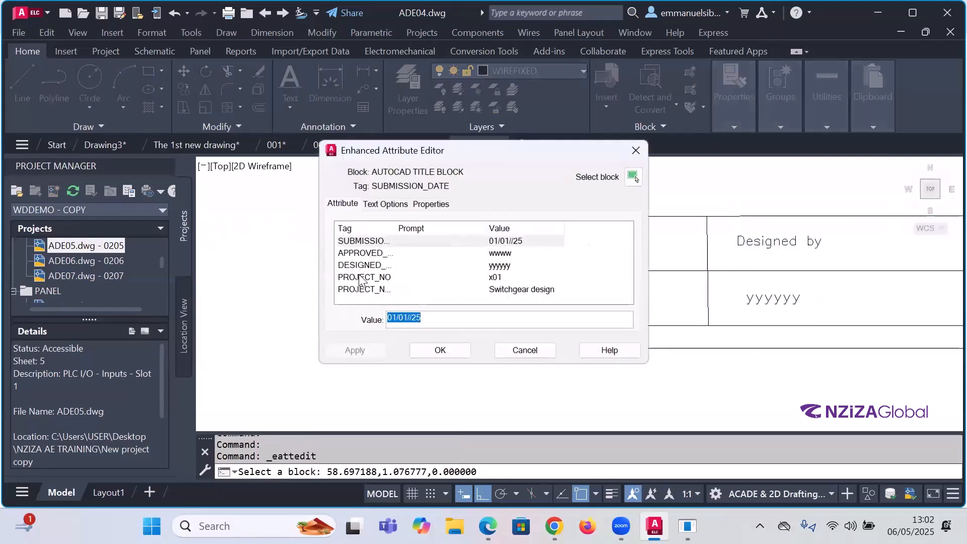
{"action": "left_click", "coordinate": [435, 278]}
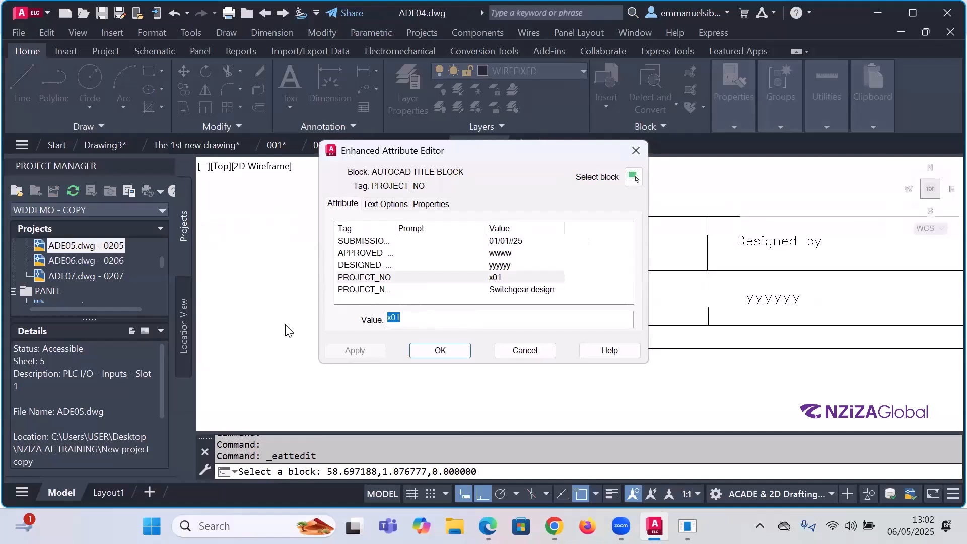
{"action": "type", "text": "001"}
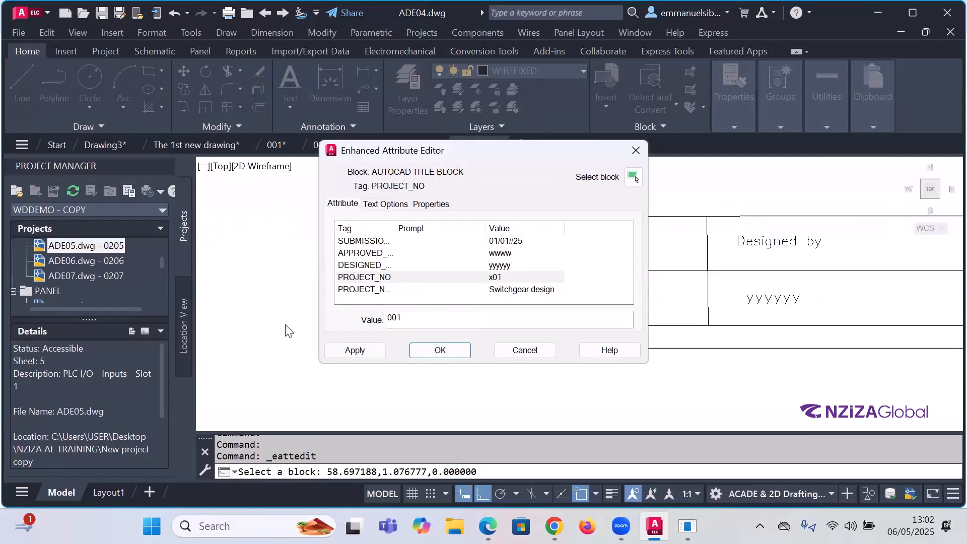
{"action": "left_click", "coordinate": [430, 351]}
Step: Fill in the title block's DESIGNED_BY attribute value with "Eng." followed by the designer's name
{"action": "scroll", "coordinate": [665, 324], "scroll_direction": "down", "scroll_amount": 4}
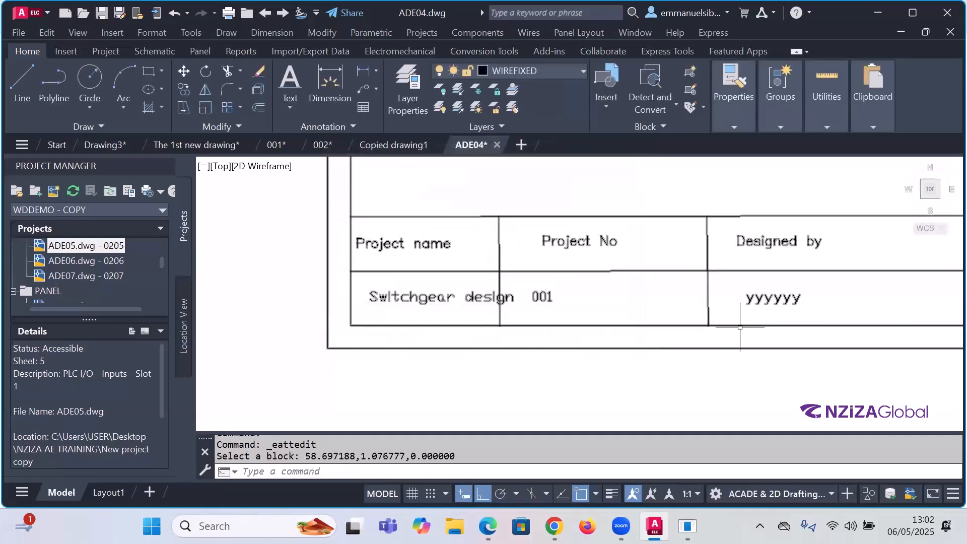
{"action": "scroll", "coordinate": [734, 302], "scroll_direction": "up", "scroll_amount": 5}
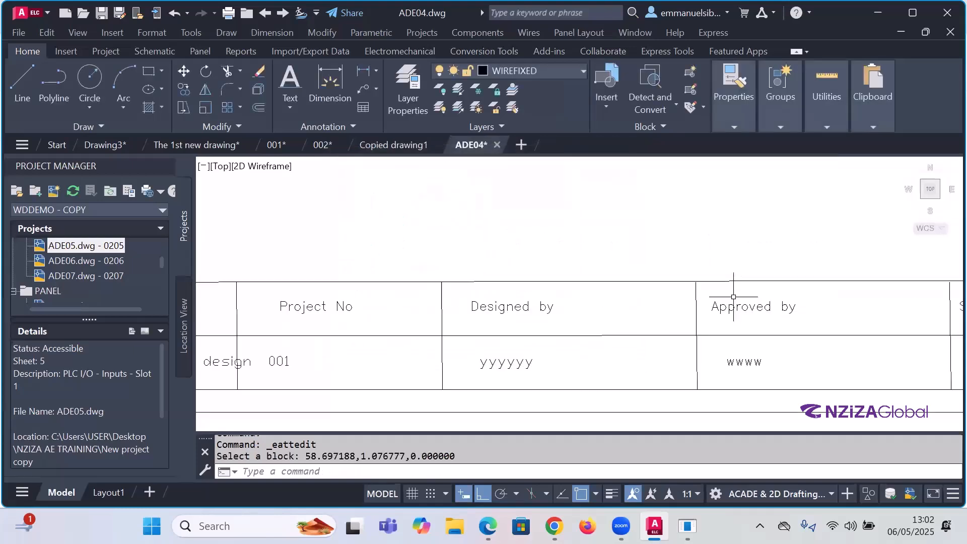
{"action": "double_click", "coordinate": [546, 311]}
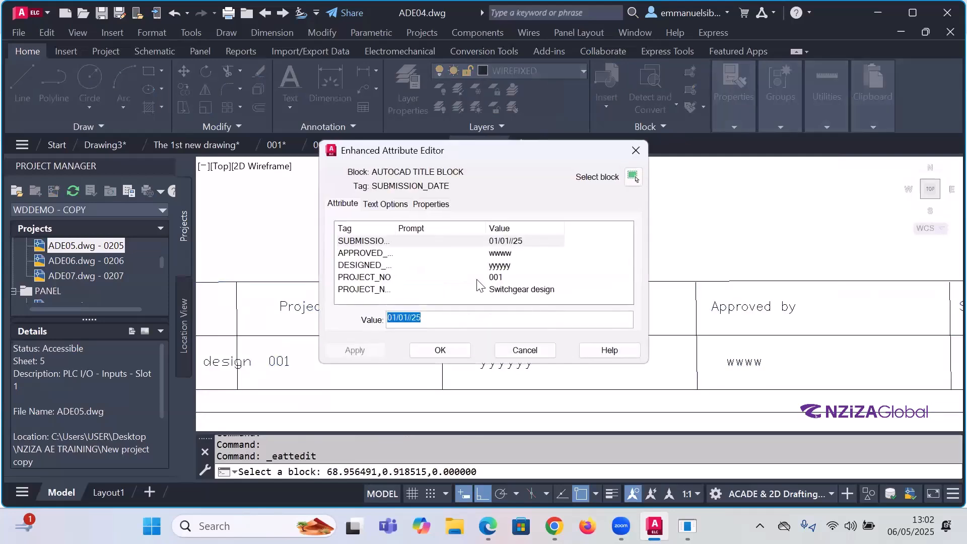
{"action": "left_click", "coordinate": [384, 267]}
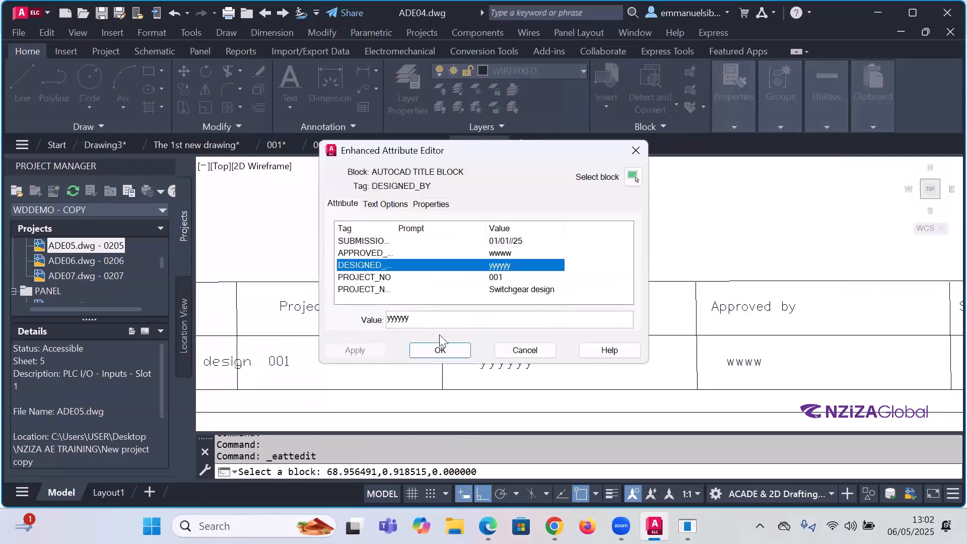
{"action": "left_click_drag", "start_coordinate": [406, 321], "coordinate": [337, 318]}
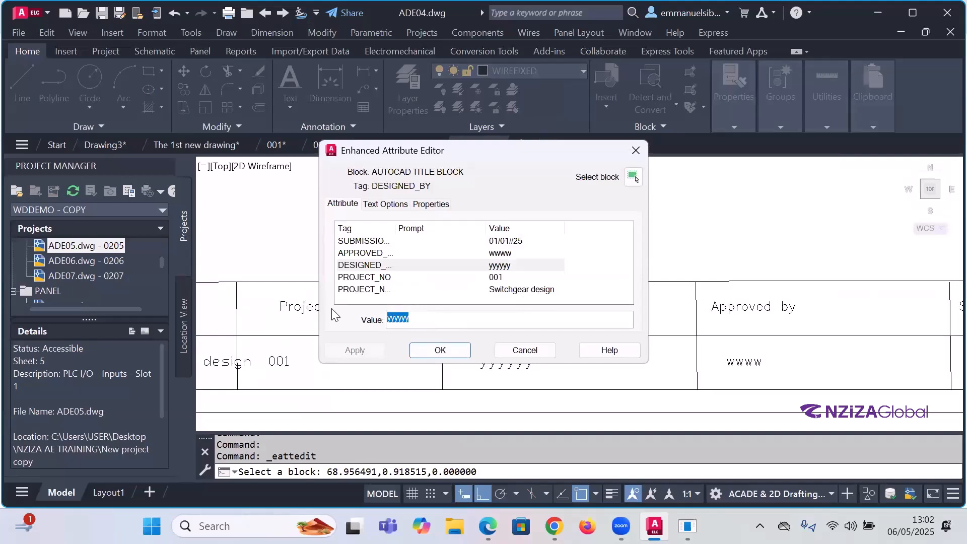
{"action": "type", "text": "Eng"}
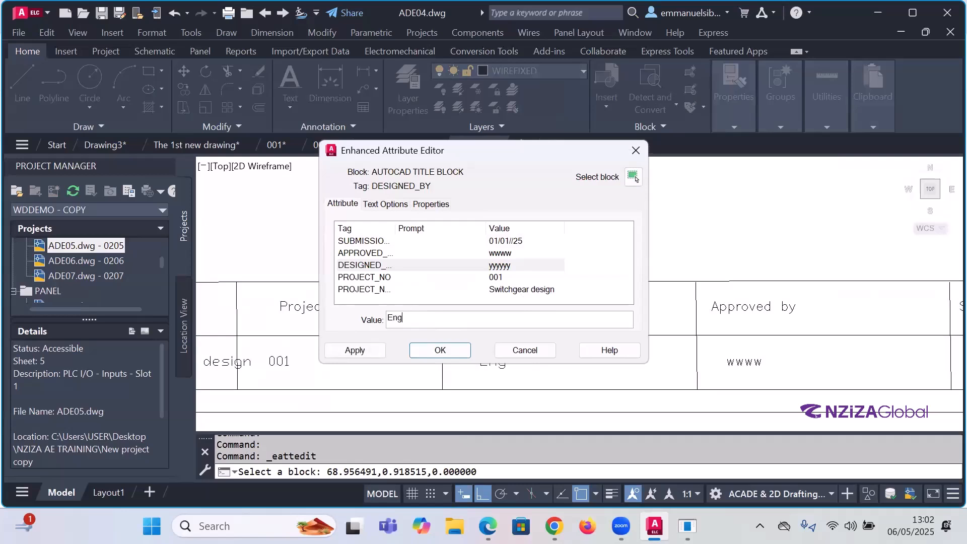
{"action": "type", "text": "mmanuel"}
{"action": "left_click", "coordinate": [452, 350]}
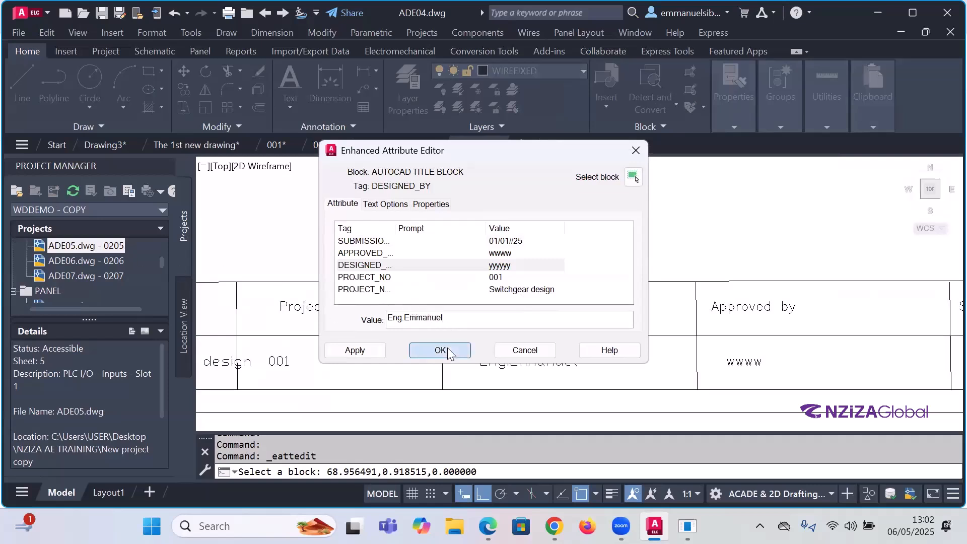
Step: Set the title block's APPROVED_BY attribute value to "Nziza global"
{"action": "scroll", "coordinate": [474, 346], "scroll_direction": "down", "scroll_amount": 3}
{"action": "scroll", "coordinate": [561, 298], "scroll_direction": "up", "scroll_amount": 4}
{"action": "double_click", "coordinate": [438, 247]}
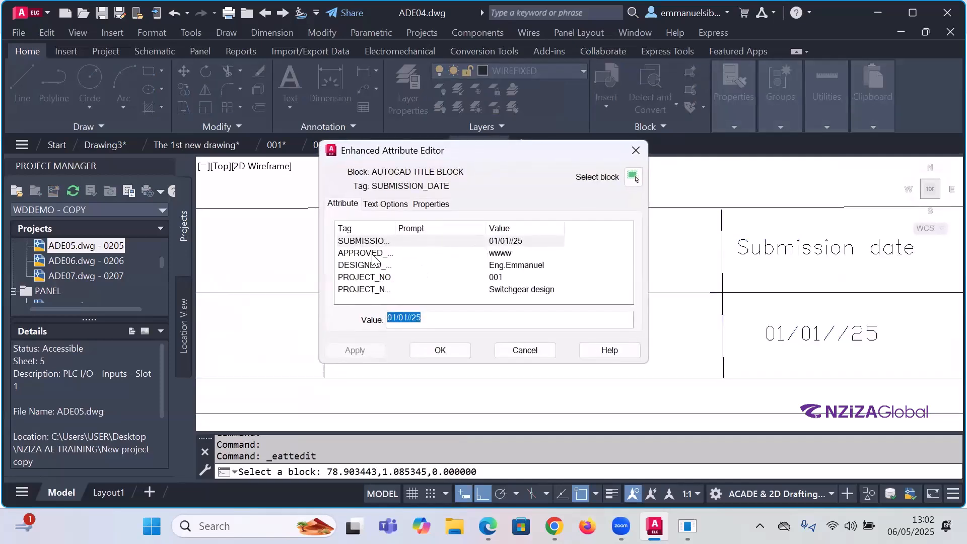
{"action": "left_click", "coordinate": [376, 255]}
{"action": "left_click_drag", "start_coordinate": [420, 320], "coordinate": [379, 320]}
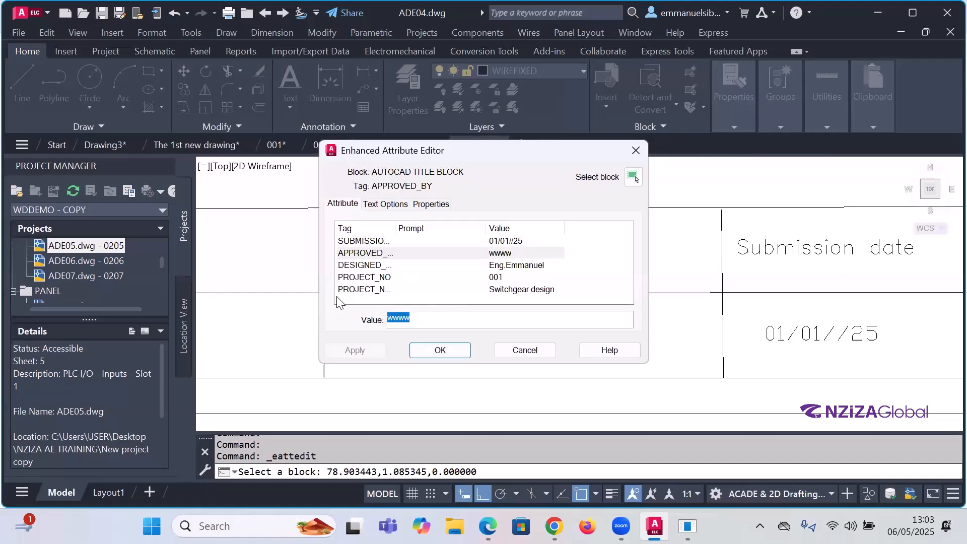
{"action": "type", "text": "N"}
{"action": "type", "text": "ziza "}
{"action": "type", "text": " g"}
{"action": "type", "text": " g"}
{"action": "type", "text": "lo"}
{"action": "type", "text": "bal"}
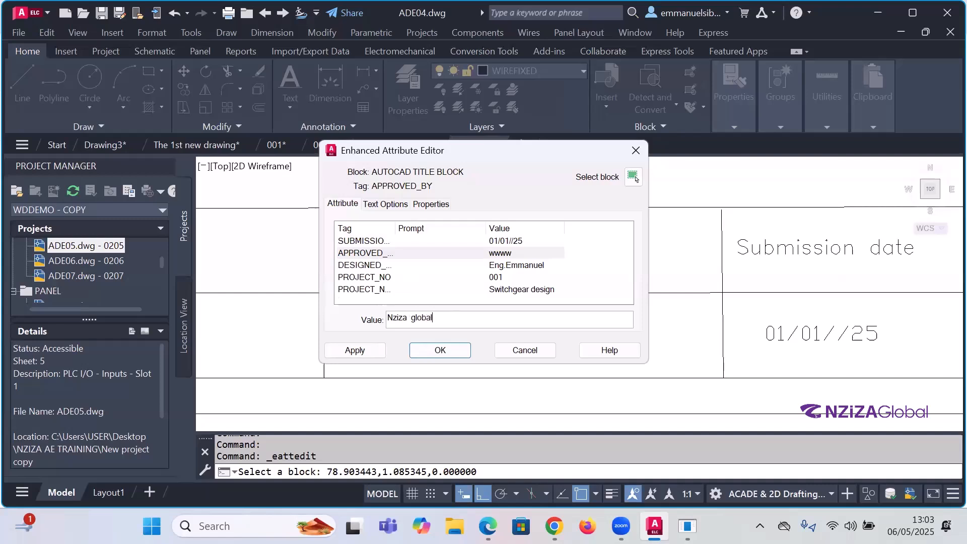
{"action": "left_click", "coordinate": [444, 358]}
Step: Set the title block's SUBMISSION_DATE attribute value to "06/05/2025"
{"action": "scroll", "coordinate": [378, 303], "scroll_direction": "down", "scroll_amount": 2}
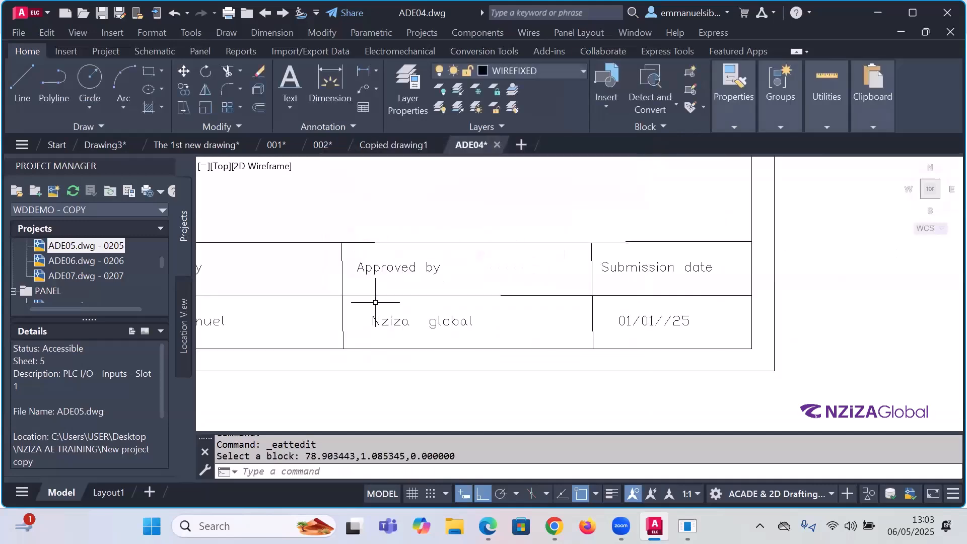
{"action": "scroll", "coordinate": [650, 266], "scroll_direction": "up", "scroll_amount": 2}
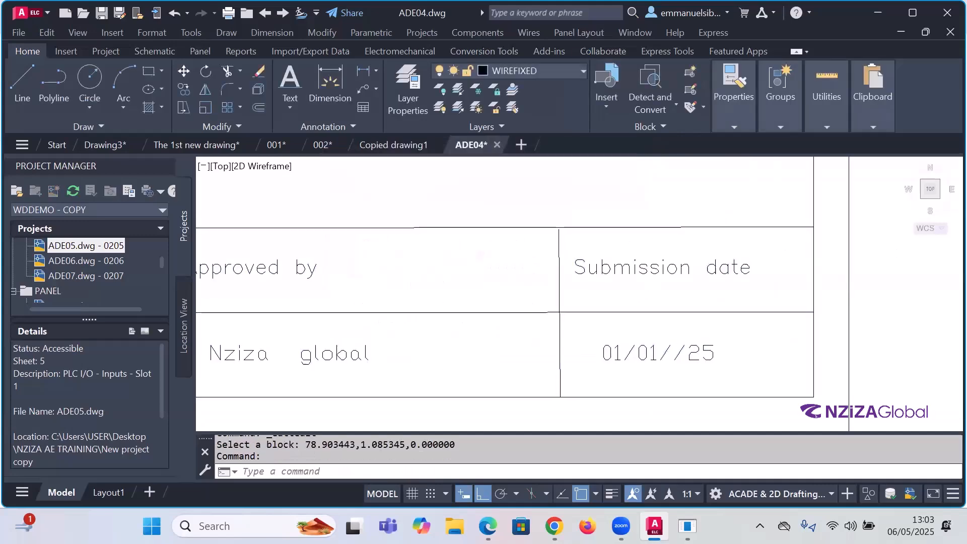
{"action": "double_click", "coordinate": [654, 266]}
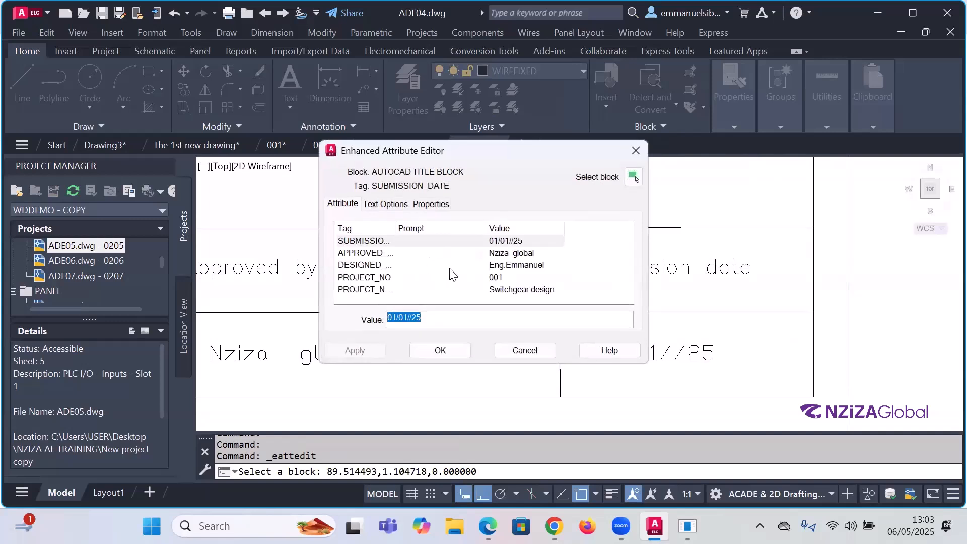
{"action": "left_click", "coordinate": [377, 242]}
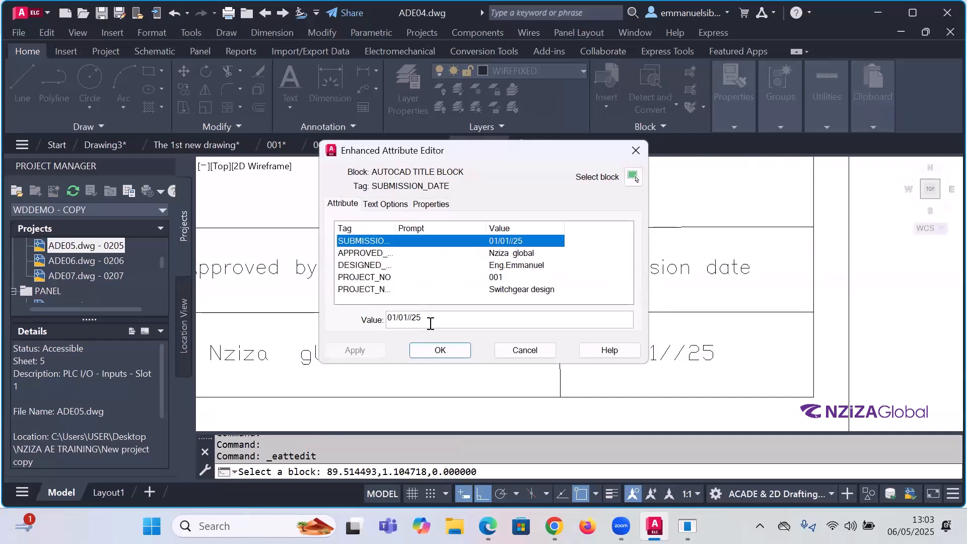
{"action": "left_click_drag", "start_coordinate": [431, 320], "coordinate": [377, 320]}
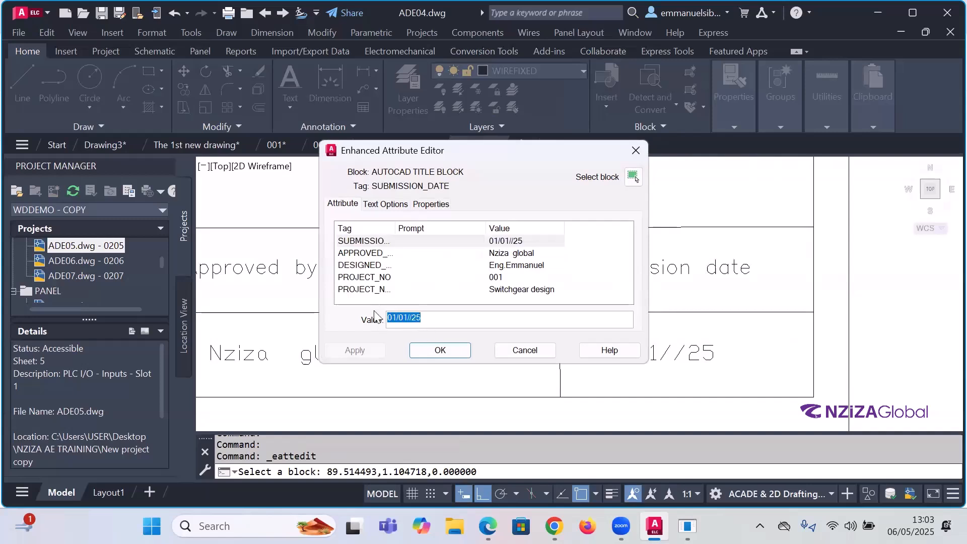
{"action": "type", "text": "06/0"}
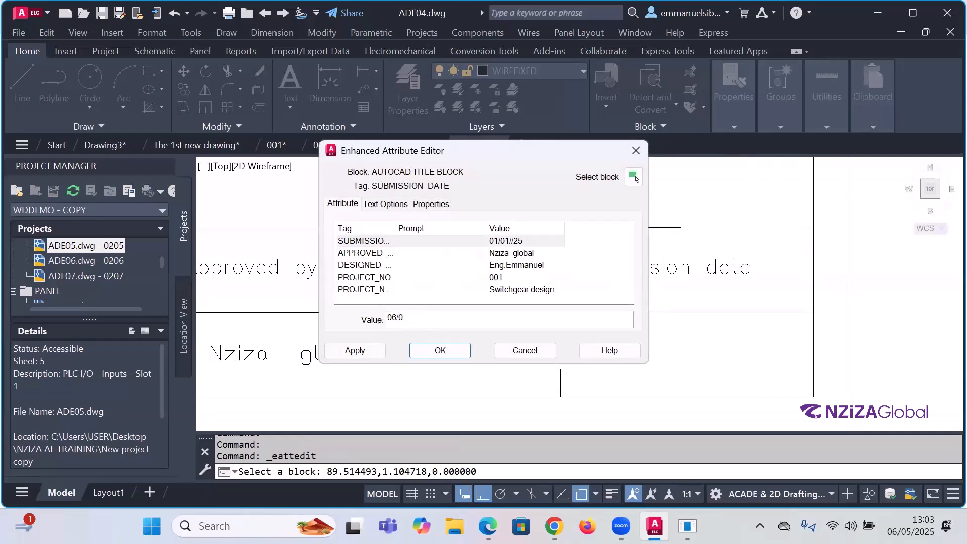
{"action": "type", "text": "5/0"}
{"action": "type", "text": "2"}
{"action": "type", "text": "52"}
{"action": "type", "text": "0"}
{"action": "key", "text": "BackSpace"}
{"action": "type", "text": "025"}
{"action": "left_click", "coordinate": [440, 351]}
{"action": "scroll", "coordinate": [649, 318], "scroll_direction": "down", "scroll_amount": 3}
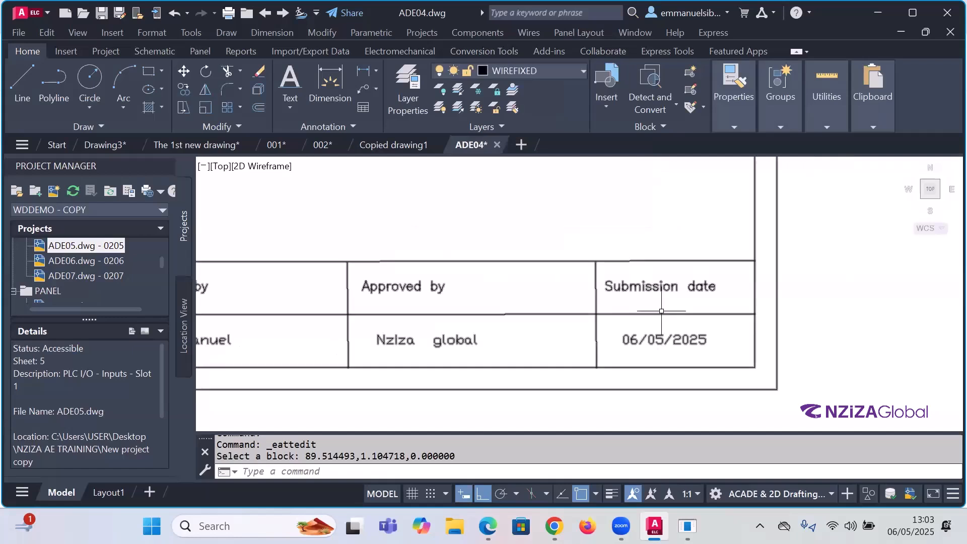
Step: Examine the filled-in title block values and compare the new frame with the existing schematic sheet beside it
{"action": "scroll", "coordinate": [664, 311], "scroll_direction": "down", "scroll_amount": 2}
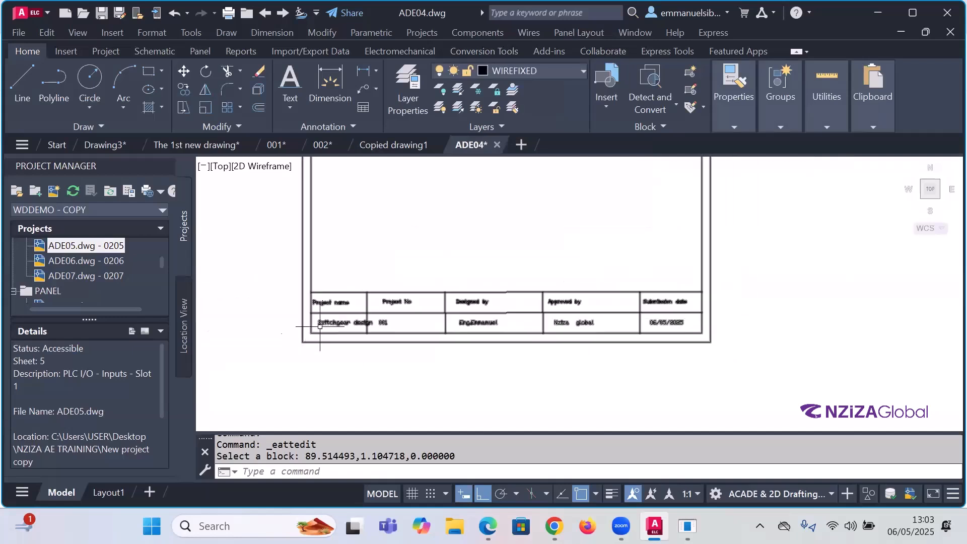
{"action": "scroll", "coordinate": [343, 322], "scroll_direction": "up", "scroll_amount": 2}
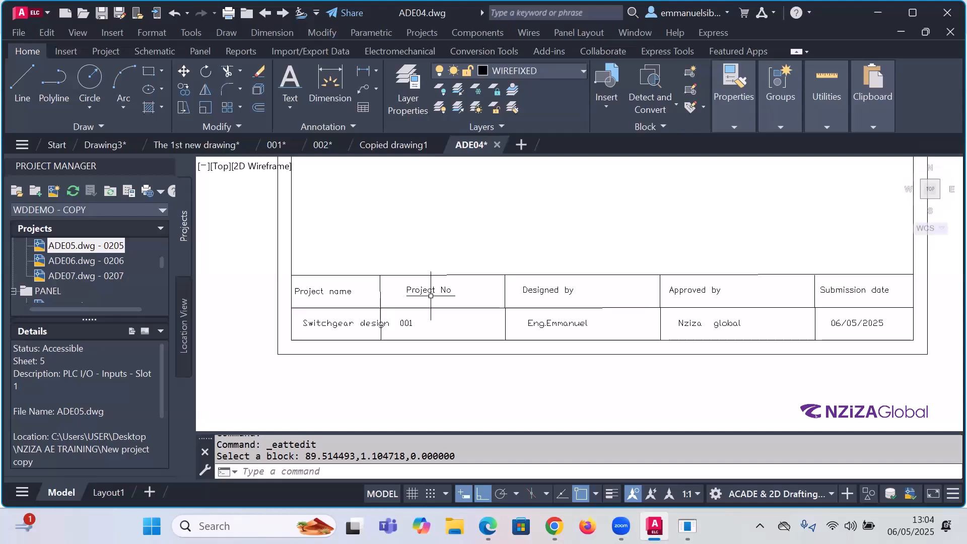
{"action": "scroll", "coordinate": [454, 322], "scroll_direction": "down", "scroll_amount": 4}
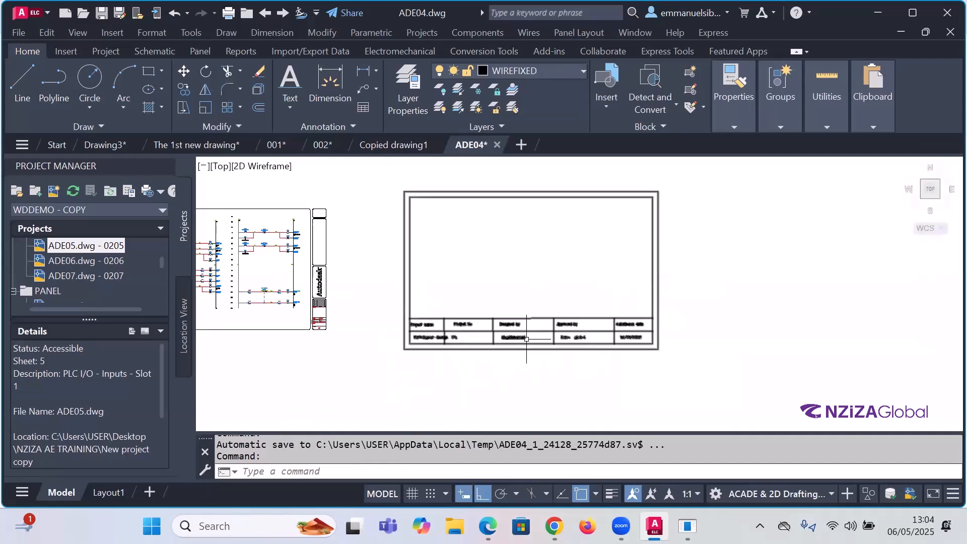
{"action": "mouse_move", "coordinate": [527, 338]}
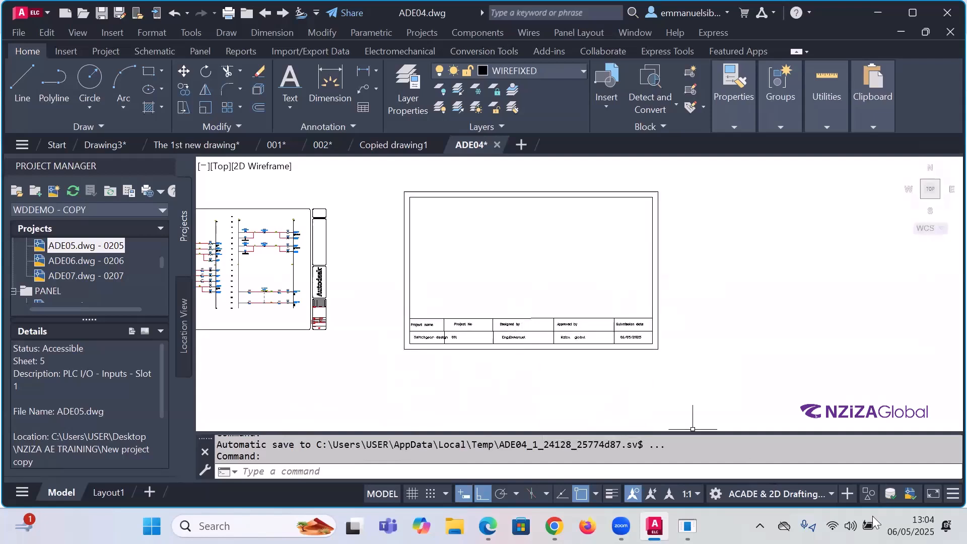
{"action": "left_click", "coordinate": [850, 526]}
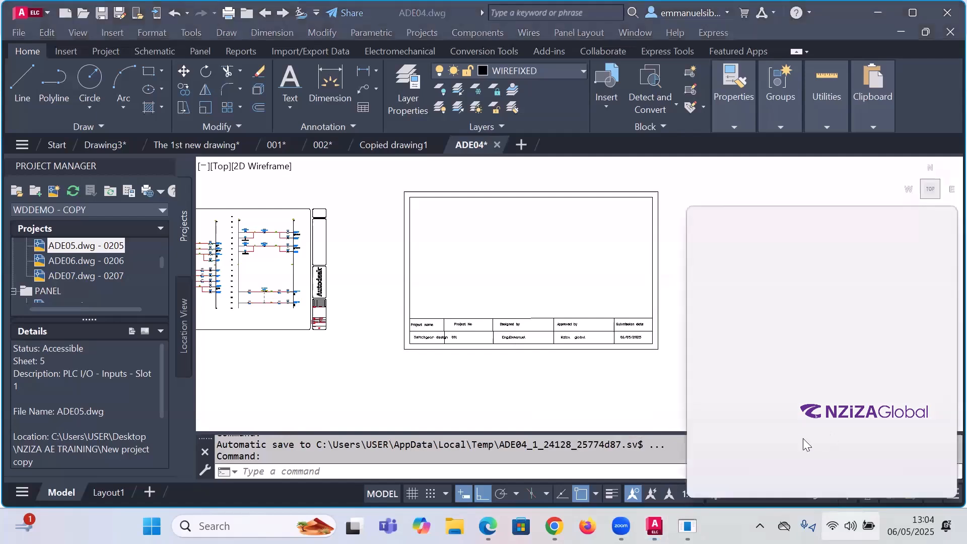
{"action": "left_click", "coordinate": [632, 402]}
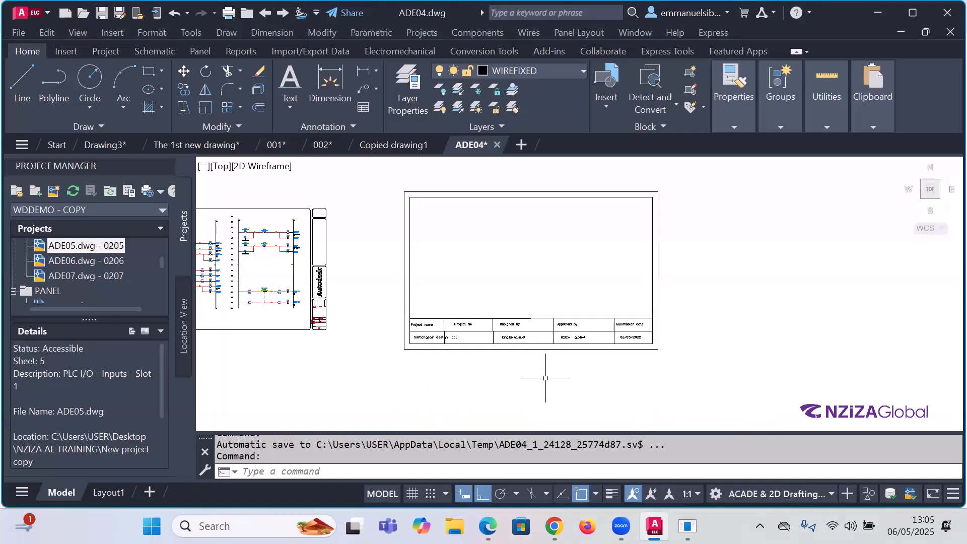
{"action": "scroll", "coordinate": [579, 363], "scroll_direction": "down", "scroll_amount": 4}
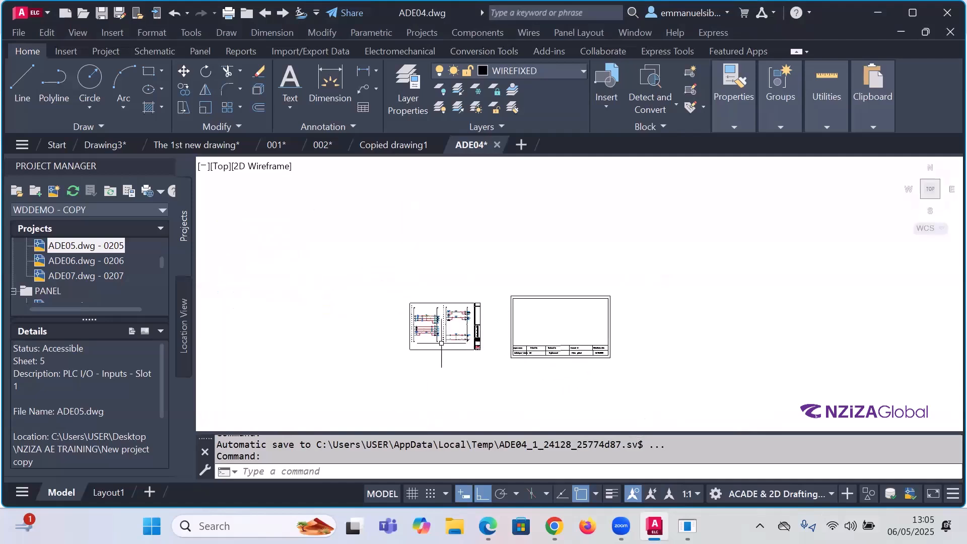
{"action": "scroll", "coordinate": [443, 344], "scroll_direction": "up", "scroll_amount": 2}
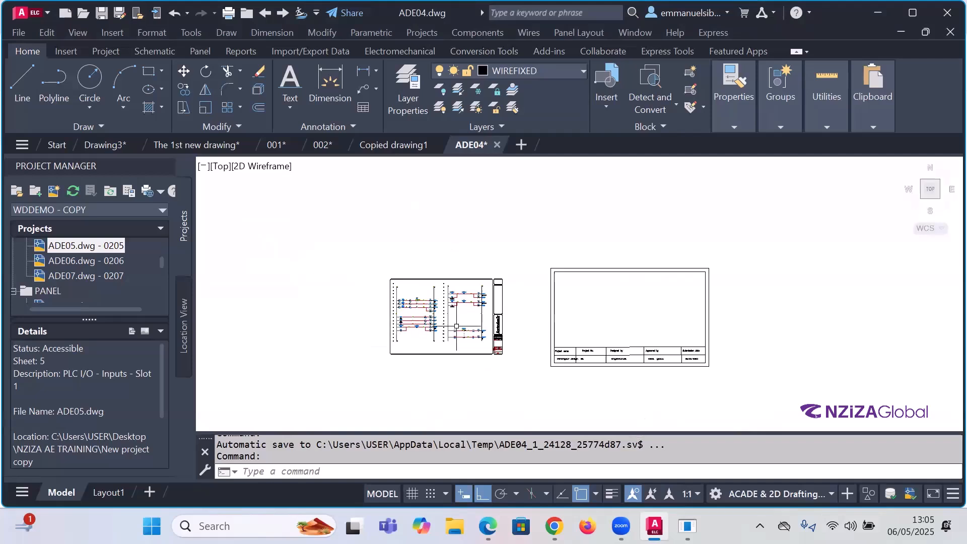
{"action": "scroll", "coordinate": [497, 349], "scroll_direction": "up", "scroll_amount": 2}
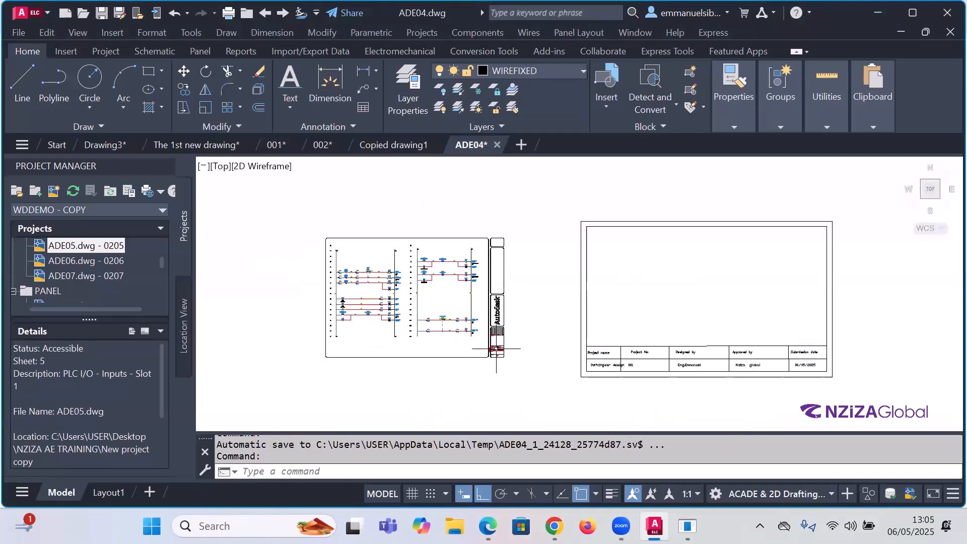
{"action": "left_click", "coordinate": [618, 363]}
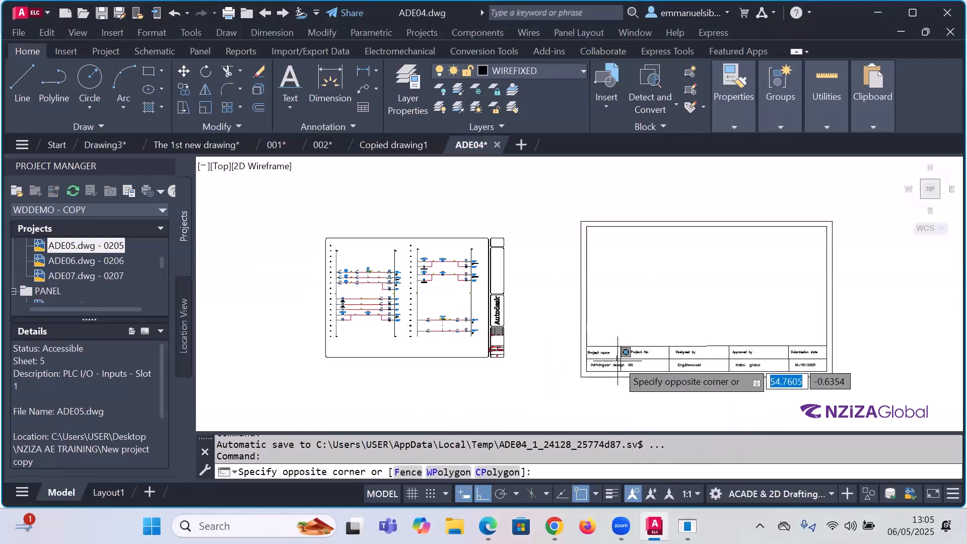
{"action": "left_click", "coordinate": [619, 363]}
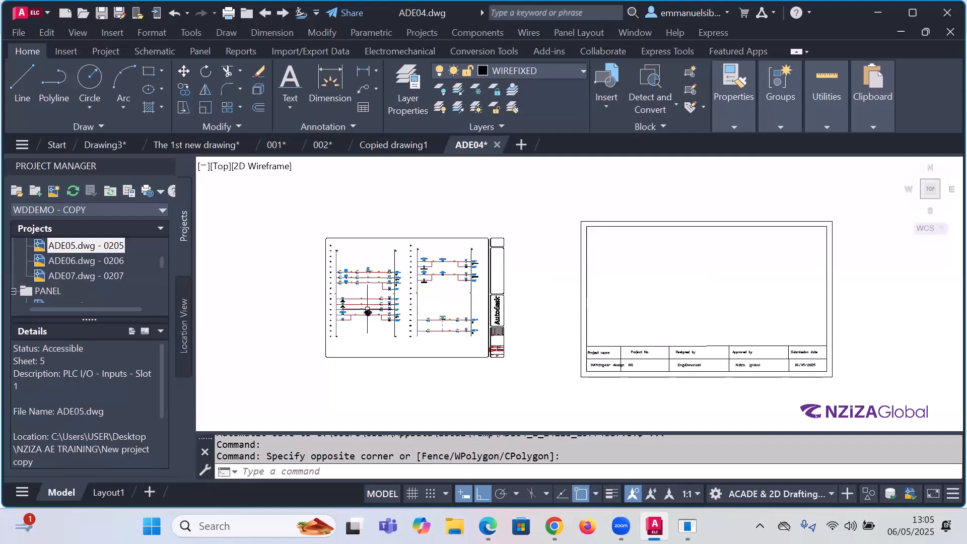
{"action": "scroll", "coordinate": [366, 315], "scroll_direction": "down", "scroll_amount": 2}
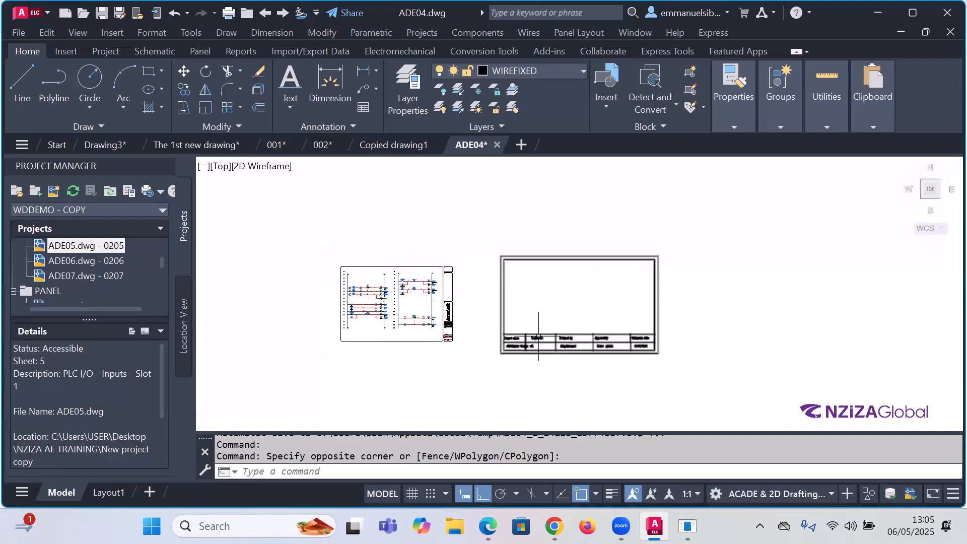
{"action": "left_click", "coordinate": [491, 244]}
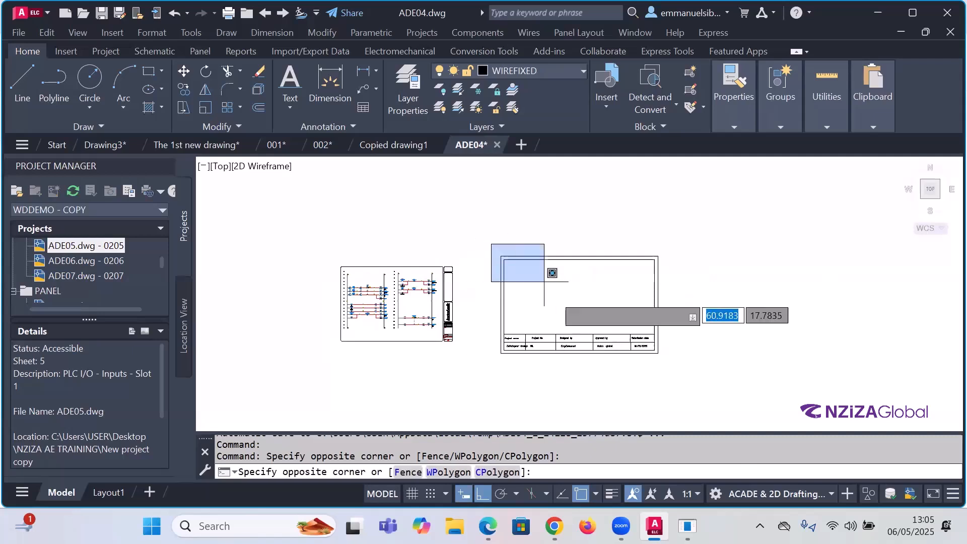
{"action": "left_click", "coordinate": [664, 367]}
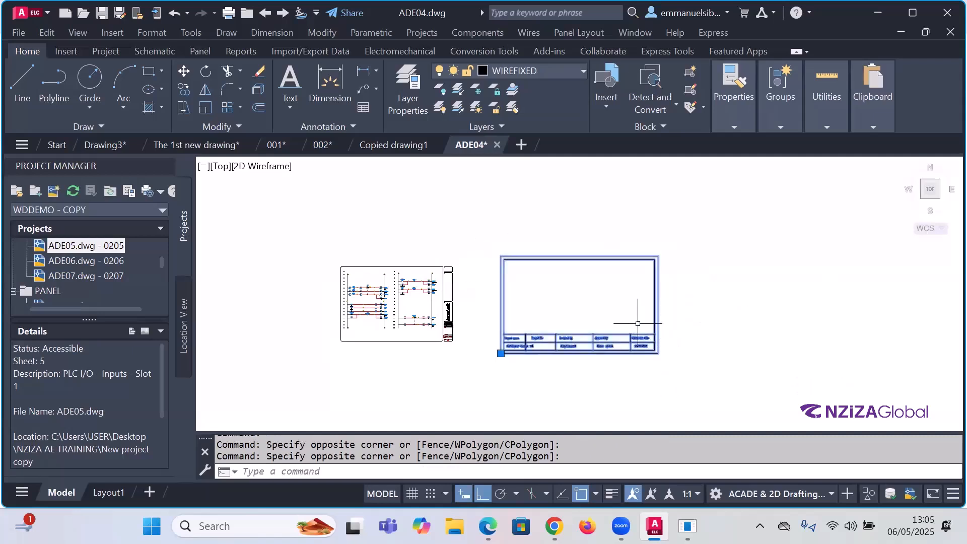
{"action": "key", "text": "Escape"}
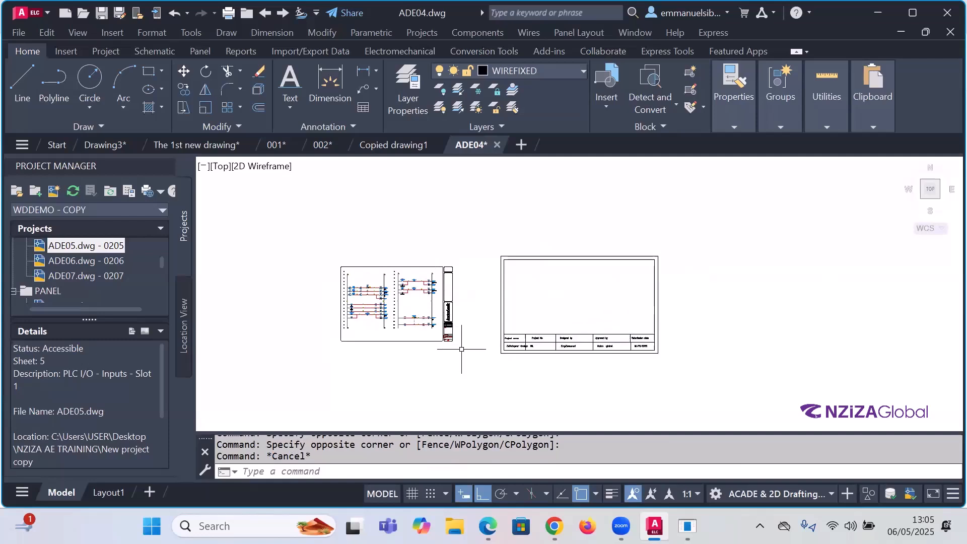
{"action": "left_click", "coordinate": [494, 243]}
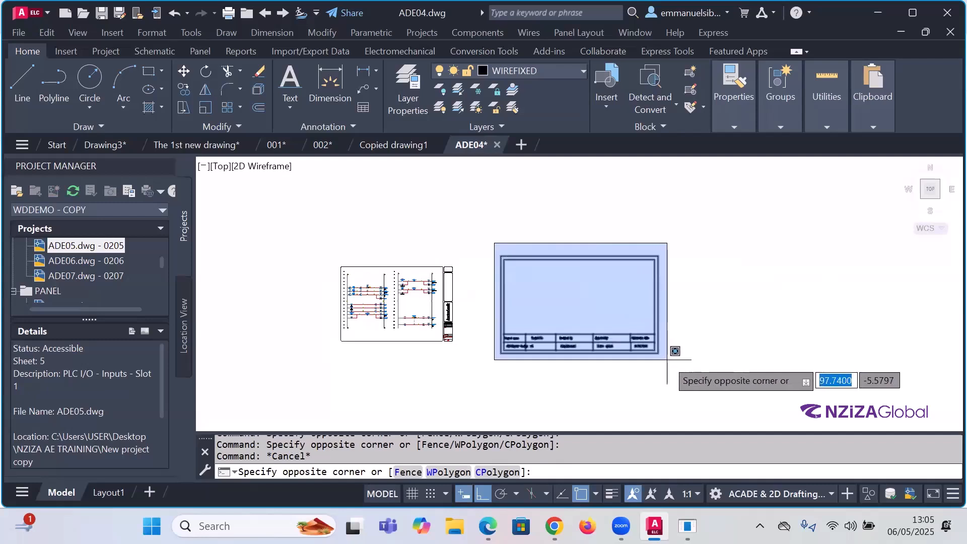
{"action": "left_click", "coordinate": [550, 241]}
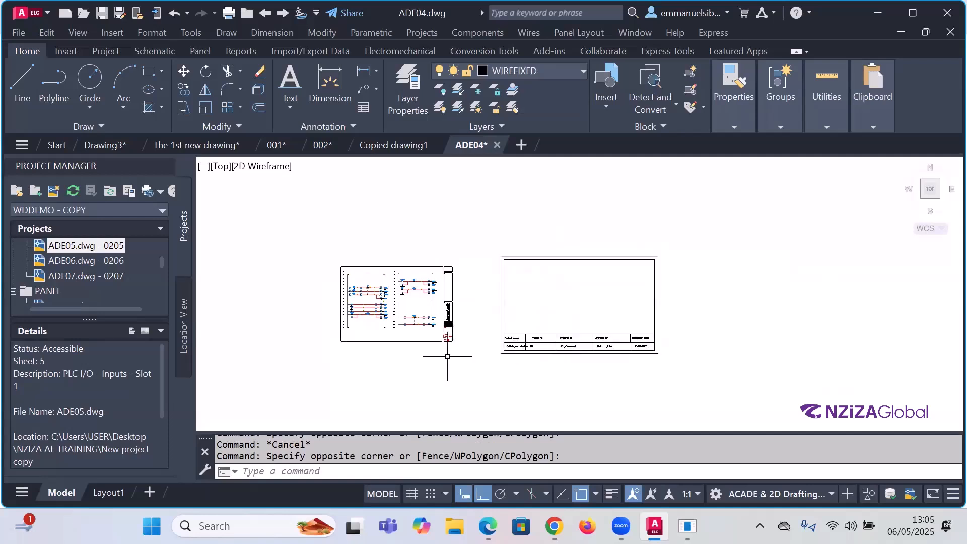
{"action": "left_click", "coordinate": [464, 352]}
{"action": "left_click", "coordinate": [464, 351]}
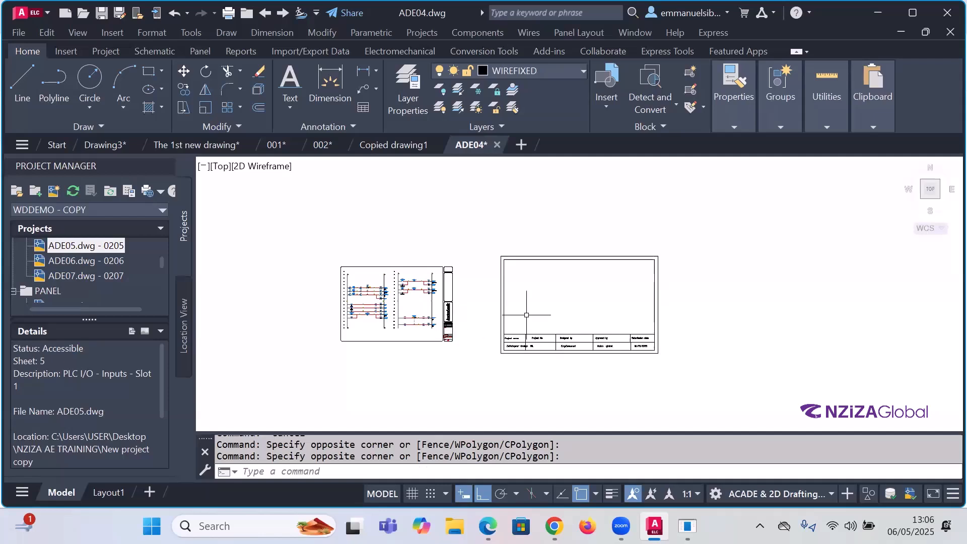
{"action": "scroll", "coordinate": [521, 323], "scroll_direction": "up", "scroll_amount": 3}
{"action": "scroll", "coordinate": [554, 318], "scroll_direction": "up", "scroll_amount": 1}
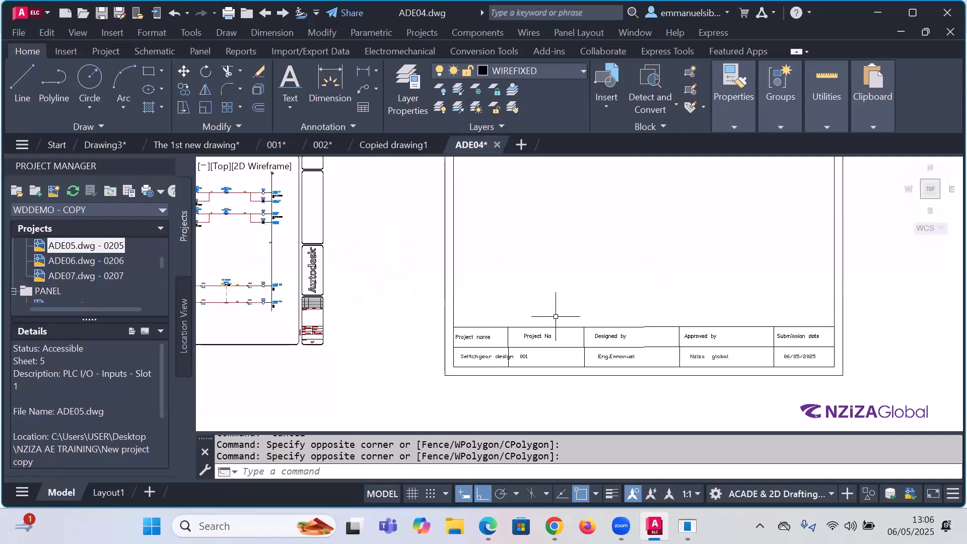
{"action": "scroll", "coordinate": [555, 317], "scroll_direction": "down", "scroll_amount": 2}
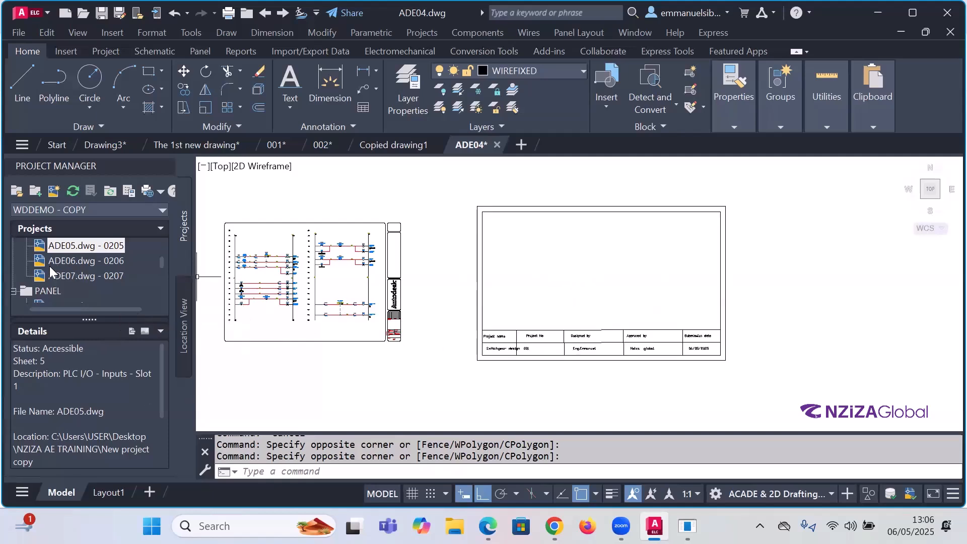
{"action": "scroll", "coordinate": [476, 292], "scroll_direction": "down", "scroll_amount": 4}
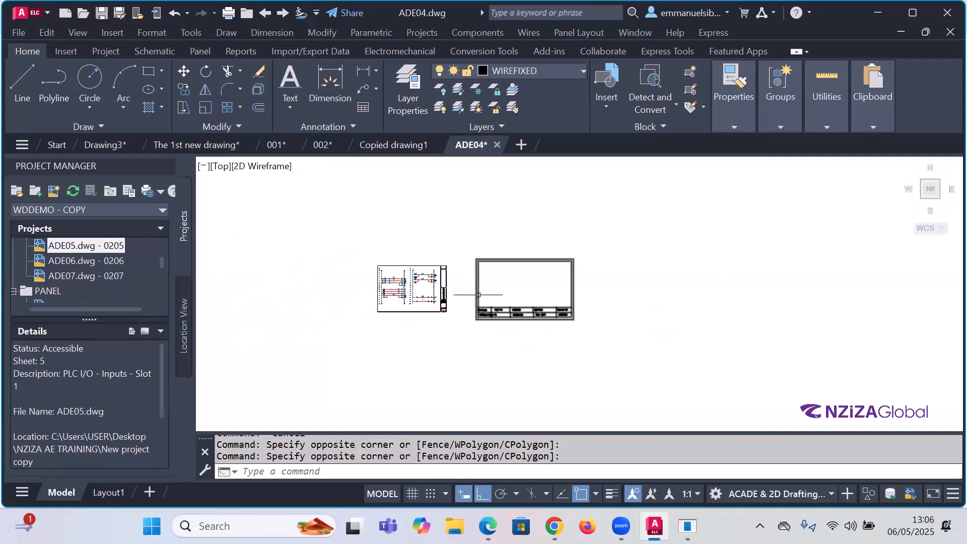
{"action": "scroll", "coordinate": [415, 327], "scroll_direction": "up", "scroll_amount": 2}
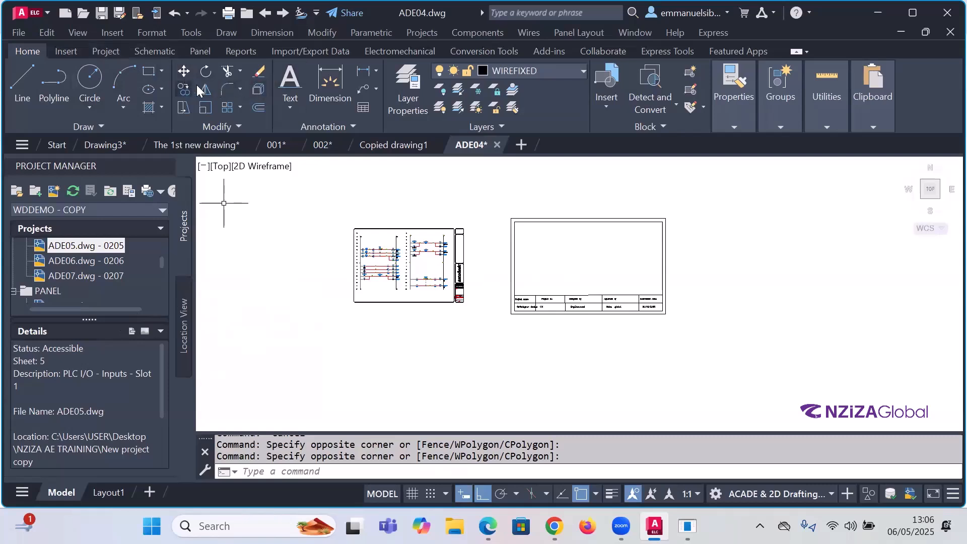
Step: Add the single-line text "For AutoCAD Electrical" just below the existing schematic sheet
{"action": "left_click", "coordinate": [288, 104]}
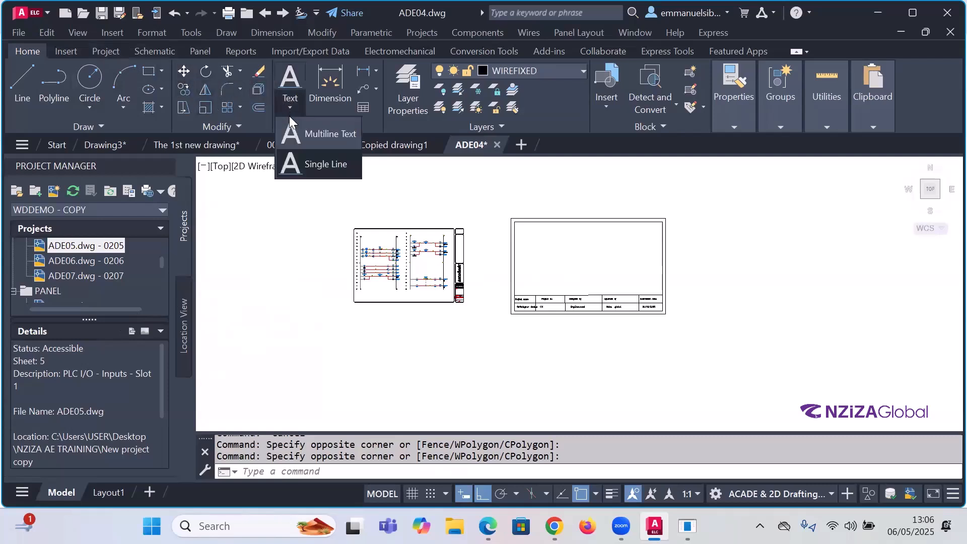
{"action": "left_click", "coordinate": [308, 160]}
{"action": "scroll", "coordinate": [380, 382], "scroll_direction": "up", "scroll_amount": 2}
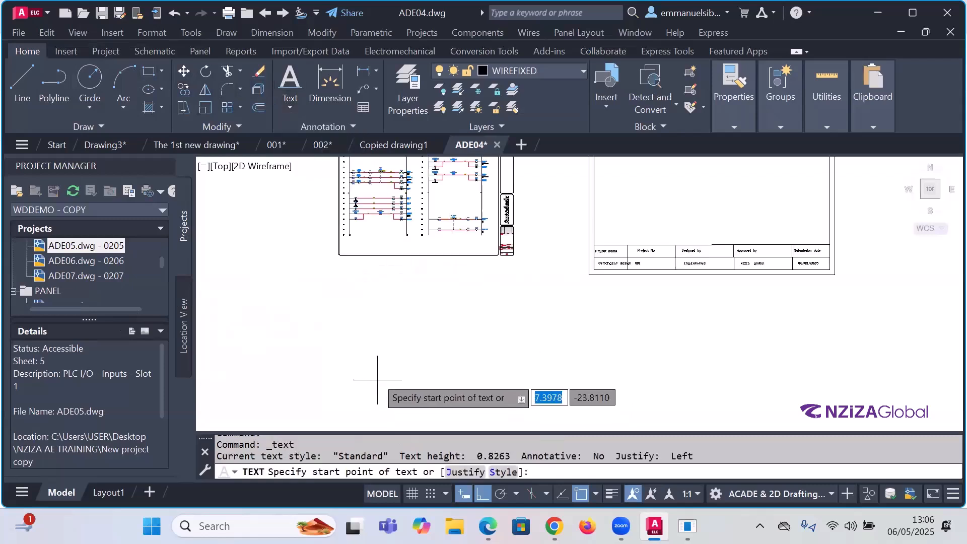
{"action": "left_click", "coordinate": [338, 280]}
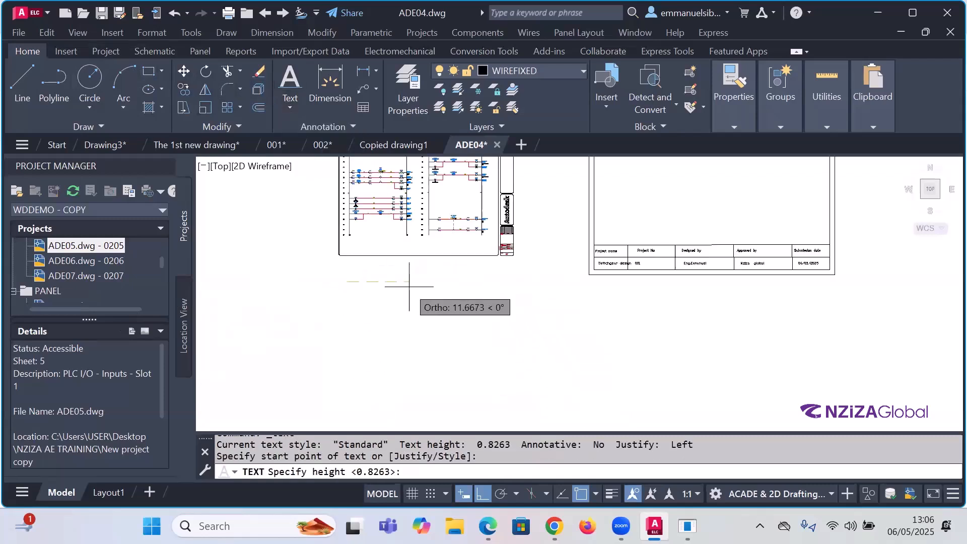
{"action": "key", "text": "Return"}
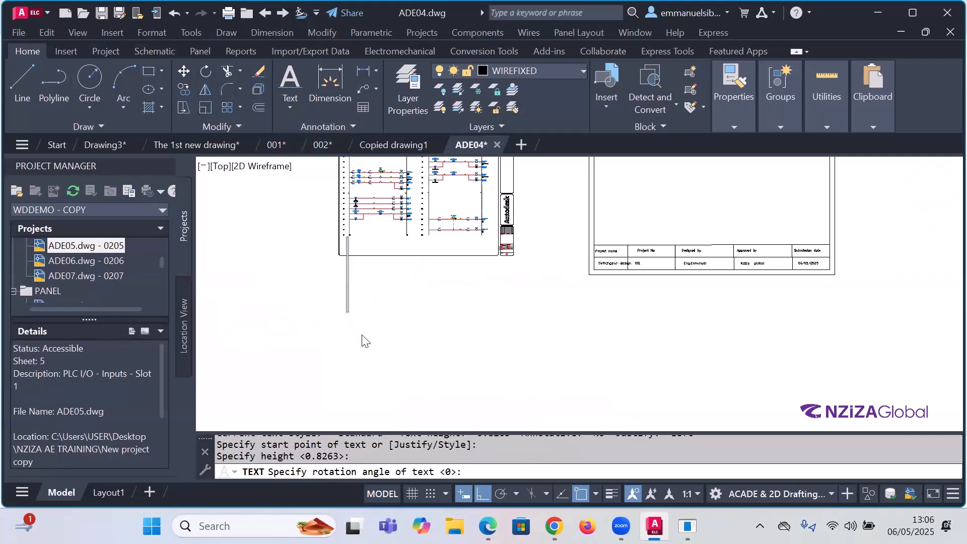
{"action": "key", "text": "Return"}
{"action": "type", "text": "For"}
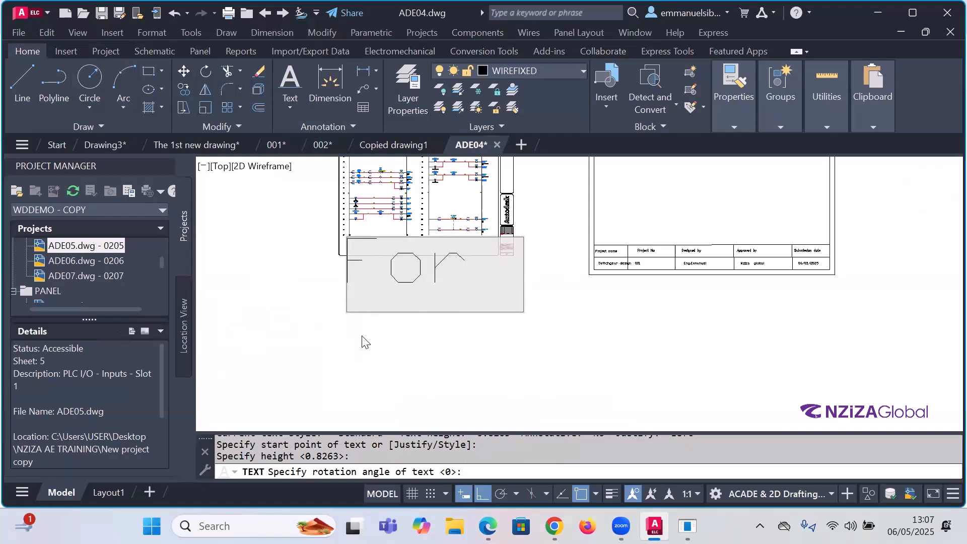
{"action": "type", "text": " Q"}
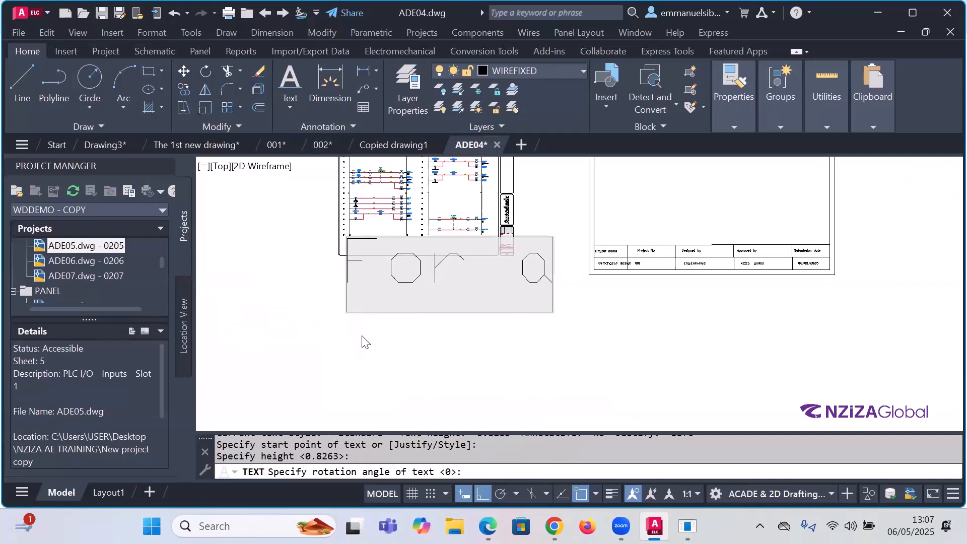
{"action": "key", "text": "BackSpace"}
{"action": "type", "text": "AUt"}
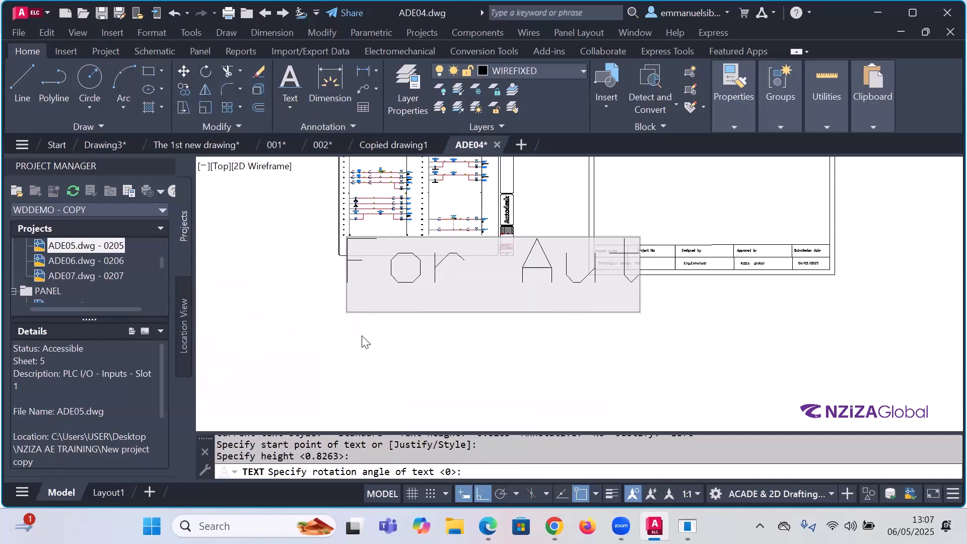
{"action": "type", "text": "oCAD"}
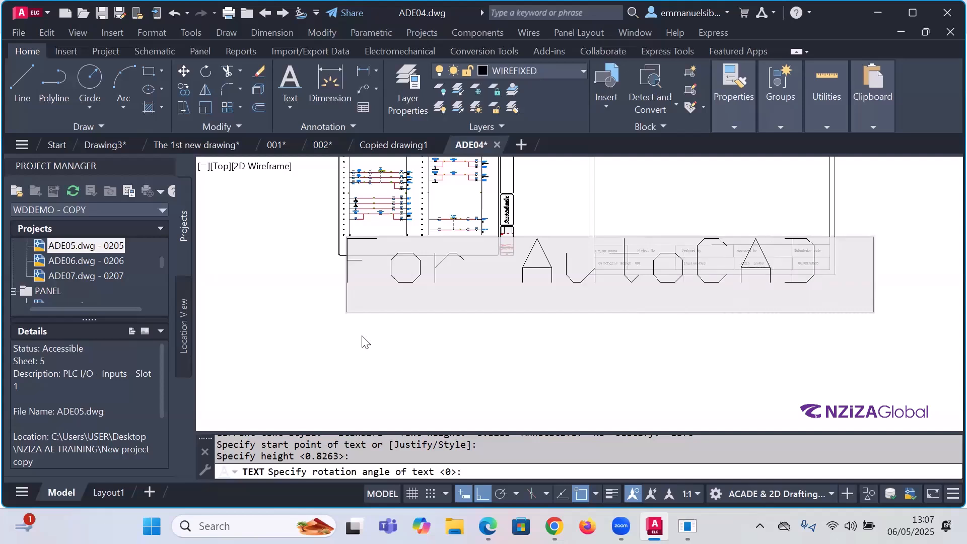
{"action": "type", "text": " e"}
{"action": "key", "text": "BackSpace"}
{"action": "type", "text": "E"}
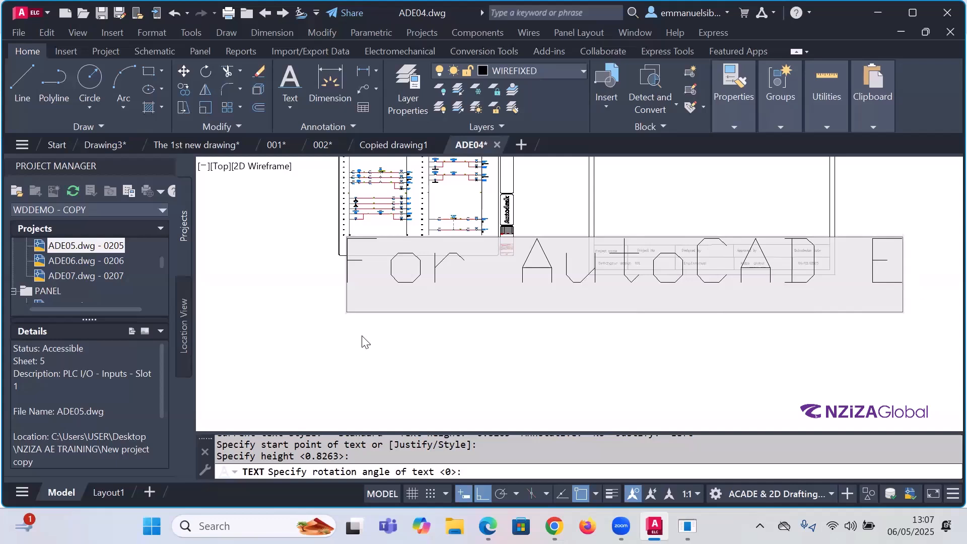
{"action": "type", "text": "lectrical"}
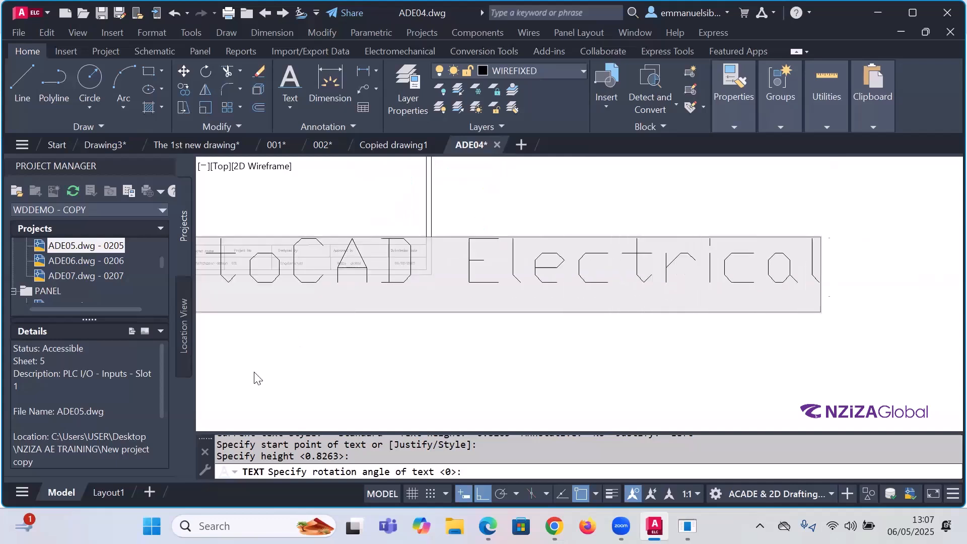
{"action": "key", "text": "Return"}
{"action": "scroll", "coordinate": [609, 340], "scroll_direction": "down", "scroll_amount": 6}
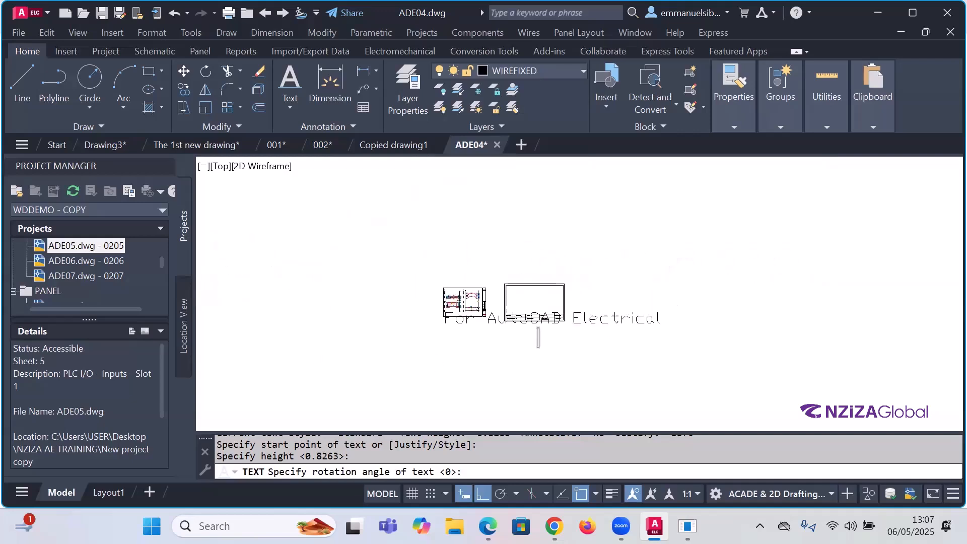
{"action": "key", "text": "Return"}
Step: Set the "For AutoCAD Electrical" text's rotation to 0 and its text style to WD
{"action": "left_click", "coordinate": [447, 346]}
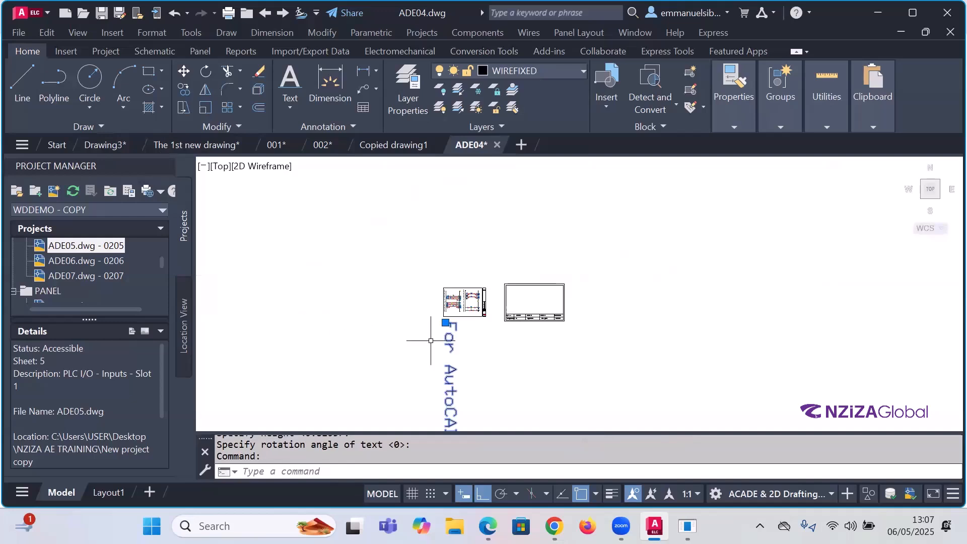
{"action": "right_click", "coordinate": [448, 348]}
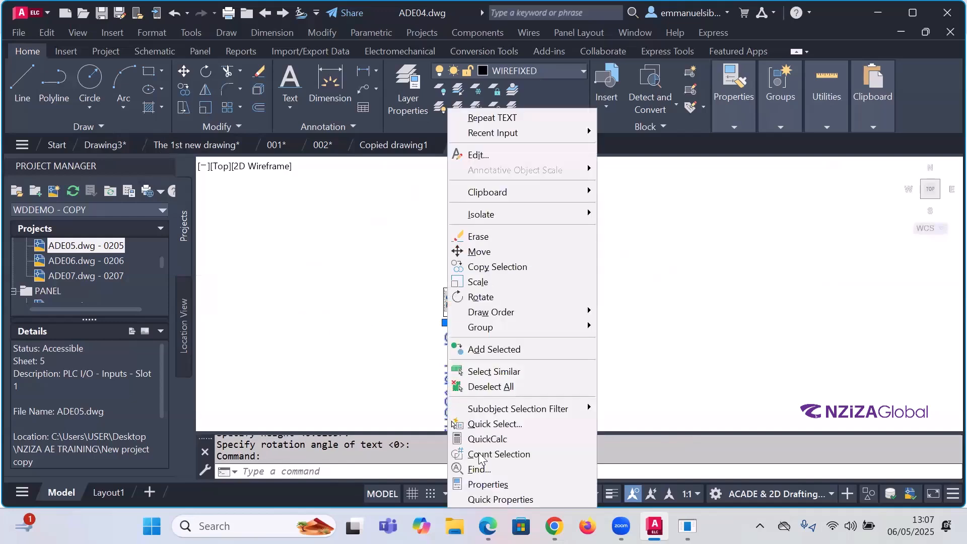
{"action": "left_click", "coordinate": [478, 484]}
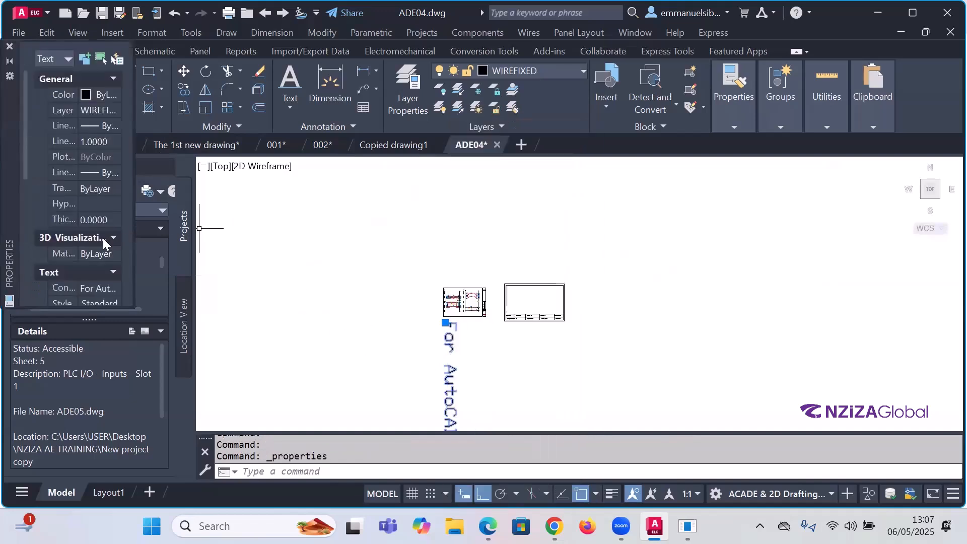
{"action": "scroll", "coordinate": [103, 238], "scroll_direction": "down", "scroll_amount": 3}
{"action": "left_click", "coordinate": [103, 241]}
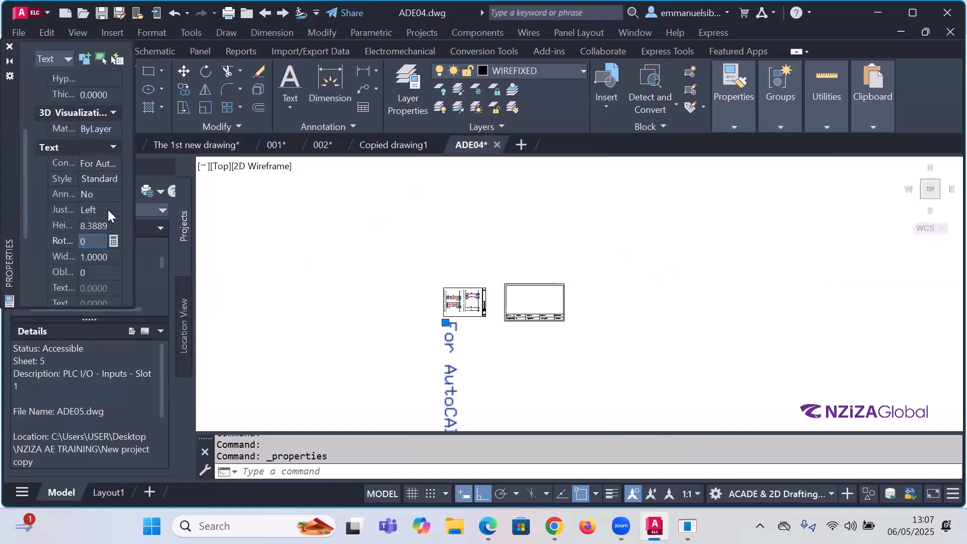
{"action": "type", "text": "0"}
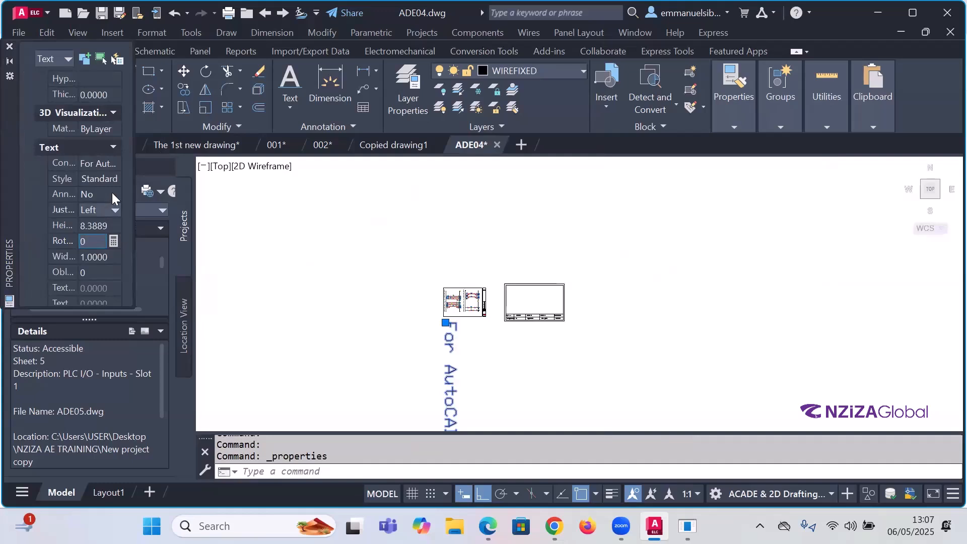
{"action": "key", "text": "Return"}
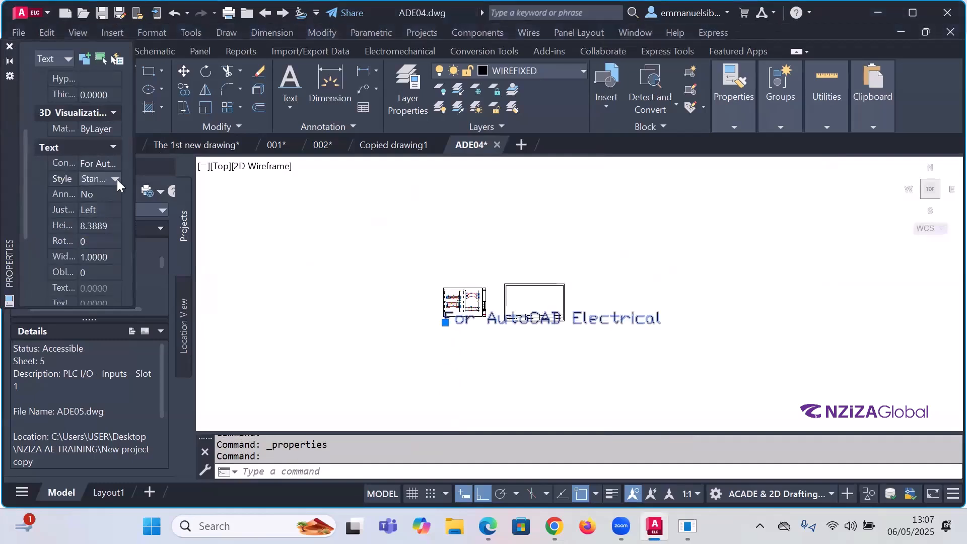
{"action": "left_click", "coordinate": [116, 179]}
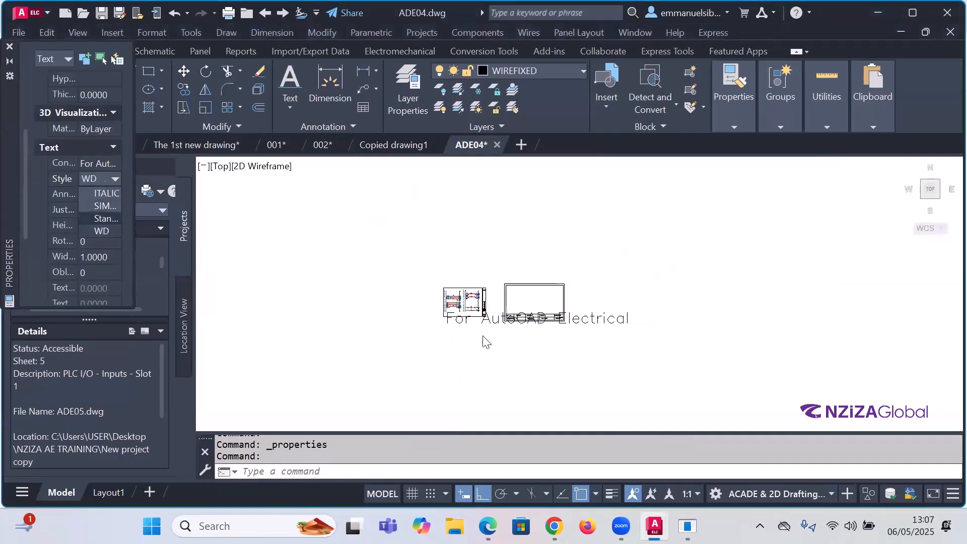
{"action": "left_click", "coordinate": [107, 231]}
Step: Turn Ortho off and move the "For AutoCAD Electrical" text into the empty space below the two sheets
{"action": "scroll", "coordinate": [514, 339], "scroll_direction": "up", "scroll_amount": 2}
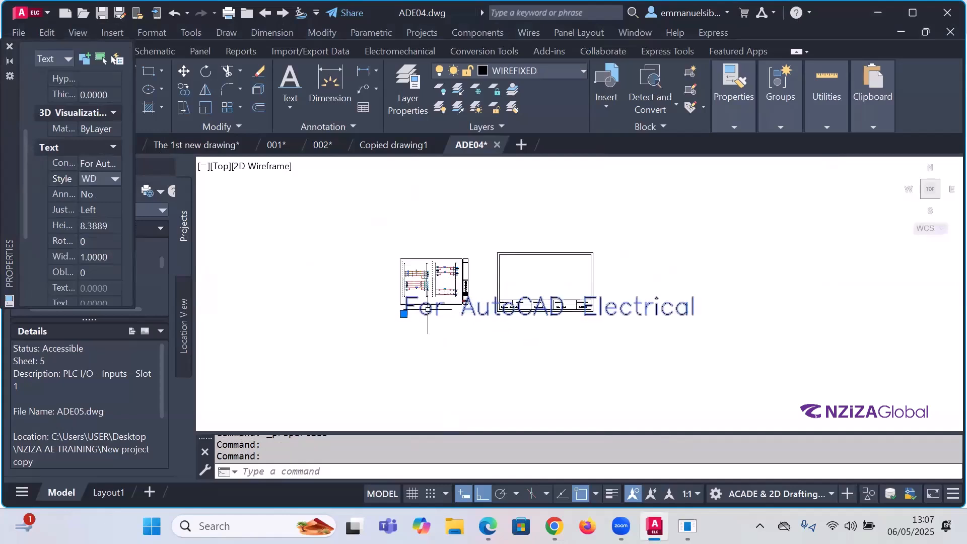
{"action": "left_click", "coordinate": [403, 313]}
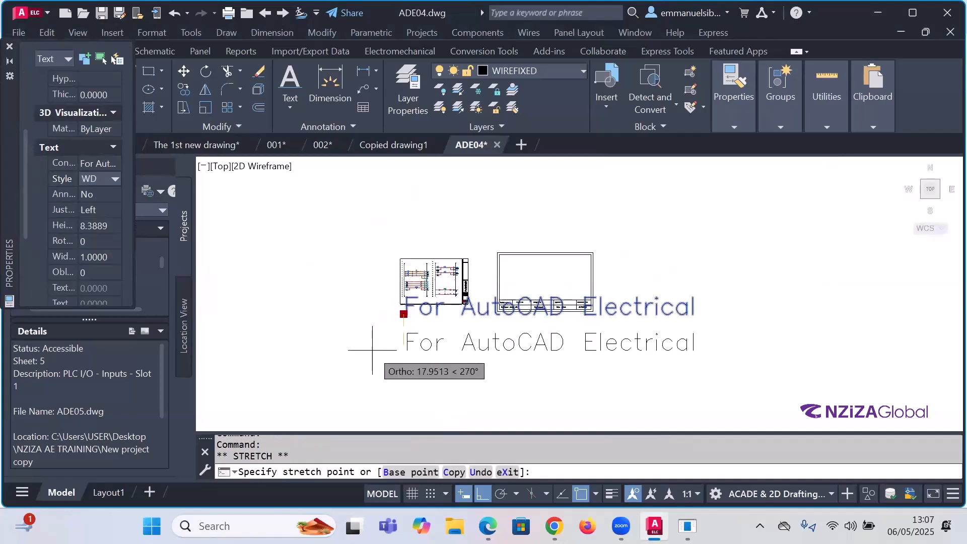
{"action": "key", "text": "F3"}
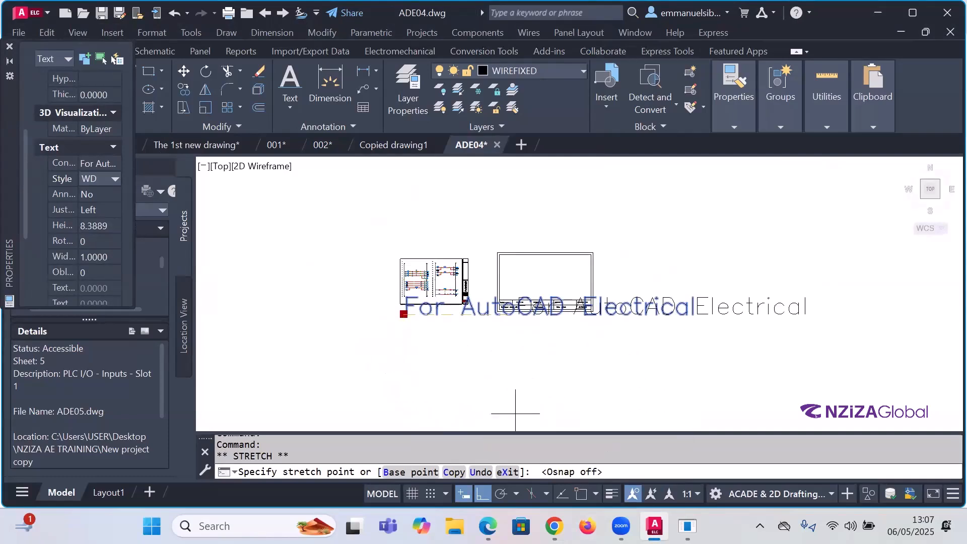
{"action": "key", "text": "F3"}
{"action": "key", "text": "F8"}
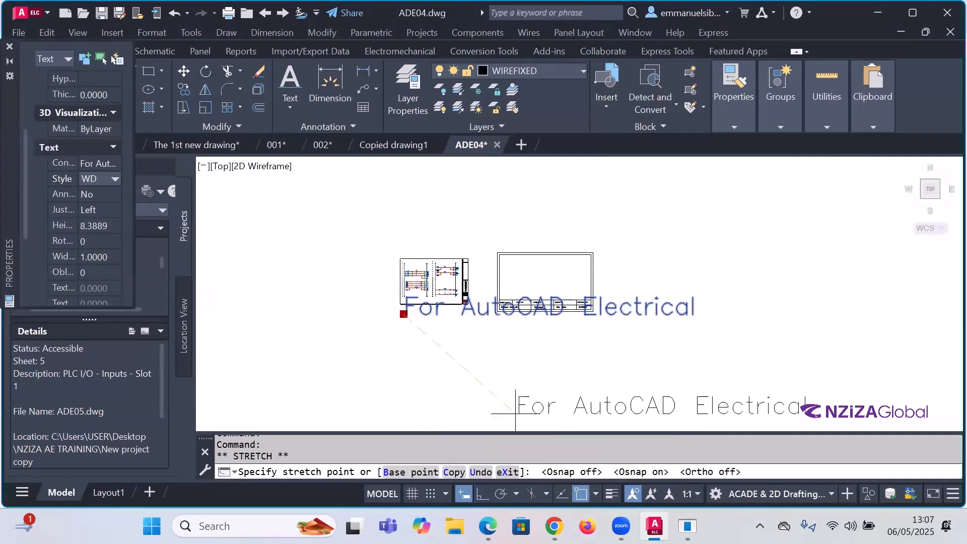
{"action": "left_click", "coordinate": [397, 346]}
Step: Scale the "For AutoCAD Electrical" text down so it is narrower than the schematic sheet
{"action": "left_click", "coordinate": [205, 108]}
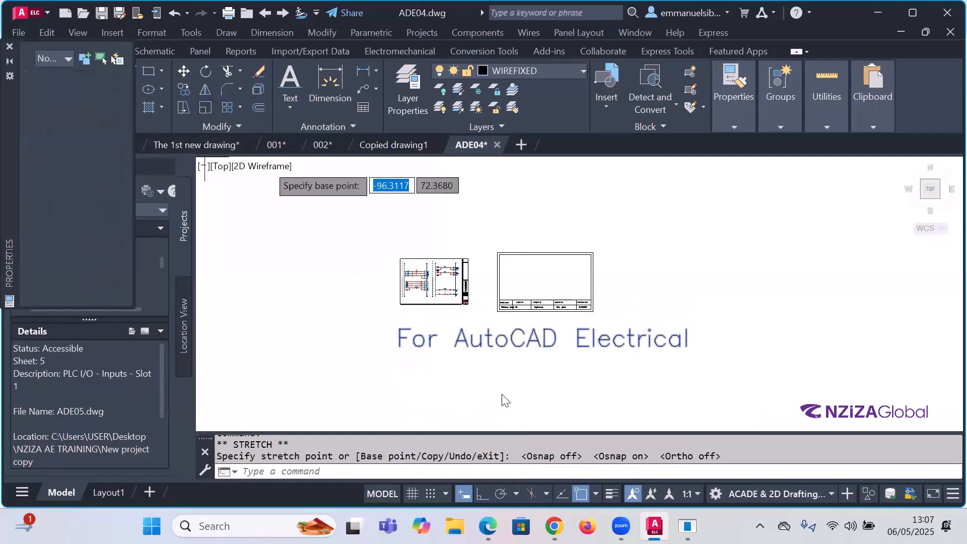
{"action": "left_click", "coordinate": [479, 344]}
{"action": "left_click", "coordinate": [491, 358]}
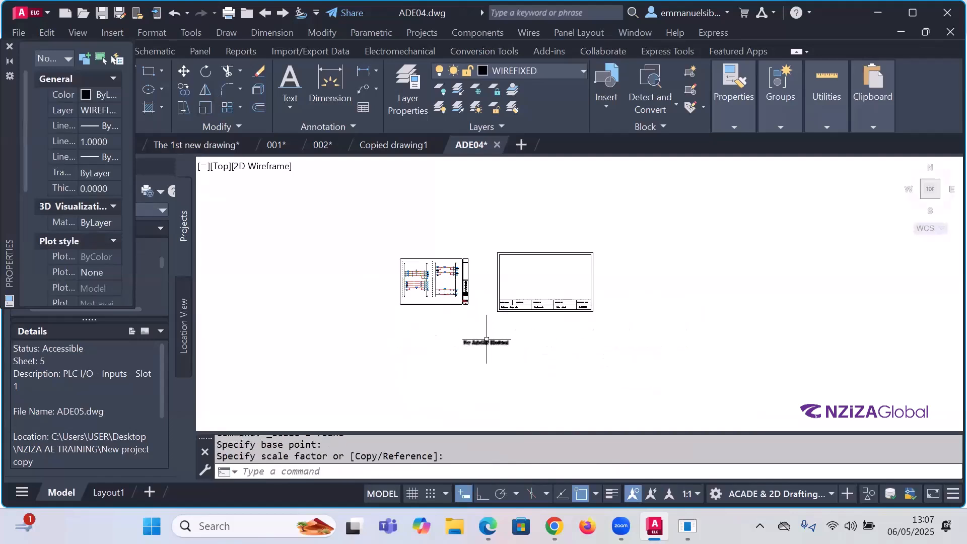
Step: Move the reduced "For AutoCAD Electrical" text directly beneath the schematic sheet, starting near the sheet's lower-left corner
{"action": "left_click", "coordinate": [466, 344]}
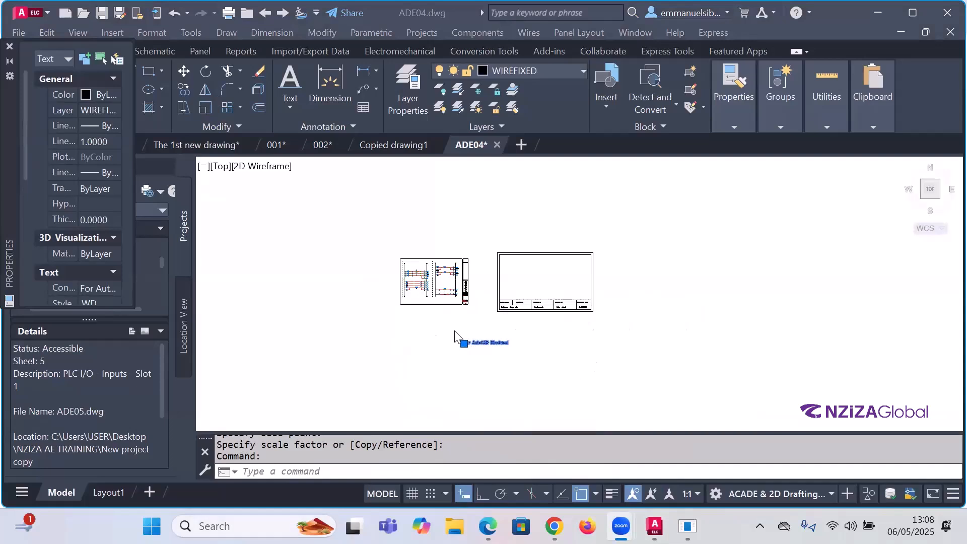
{"action": "scroll", "coordinate": [455, 333], "scroll_direction": "up", "scroll_amount": 2}
{"action": "scroll", "coordinate": [593, 327], "scroll_direction": "down", "scroll_amount": 2}
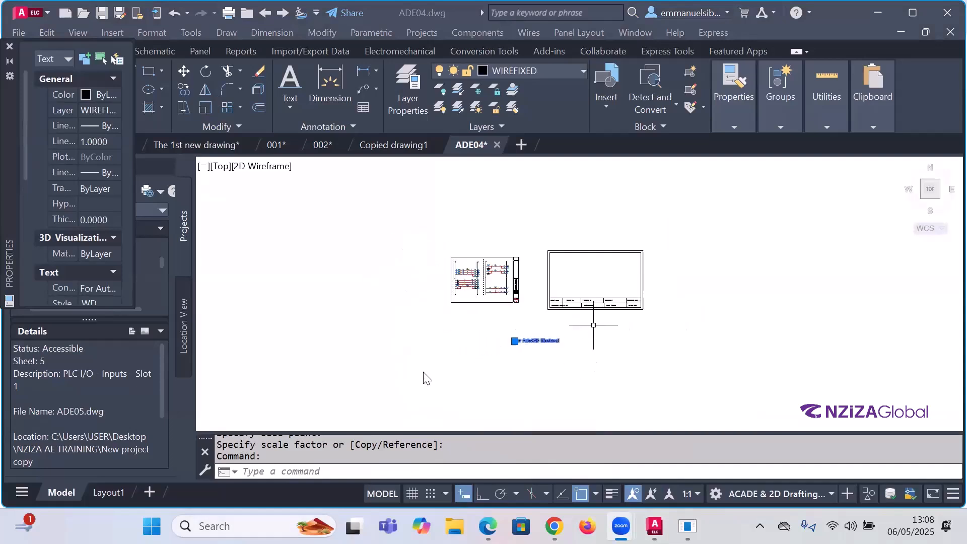
{"action": "scroll", "coordinate": [514, 347], "scroll_direction": "up", "scroll_amount": 3}
{"action": "left_click", "coordinate": [510, 333]}
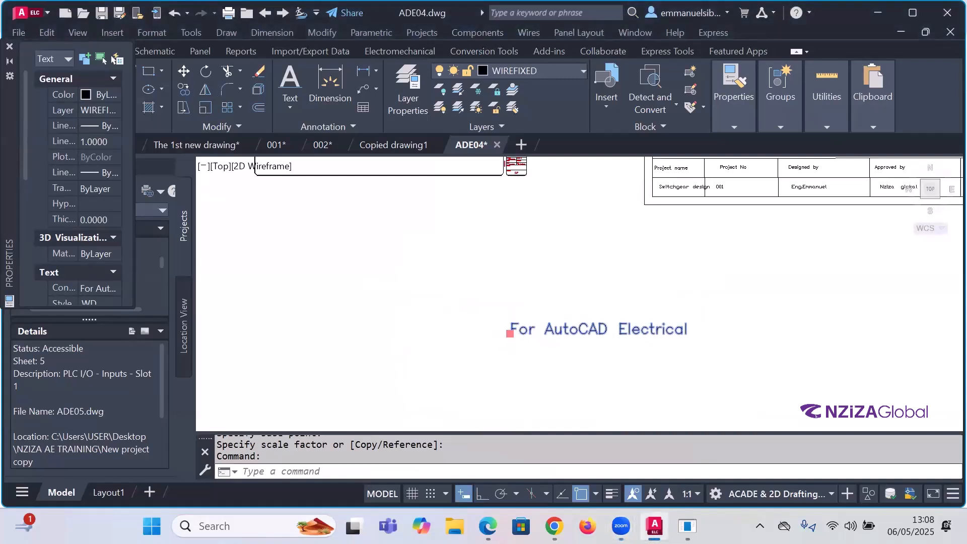
{"action": "scroll", "coordinate": [460, 288], "scroll_direction": "down", "scroll_amount": 3}
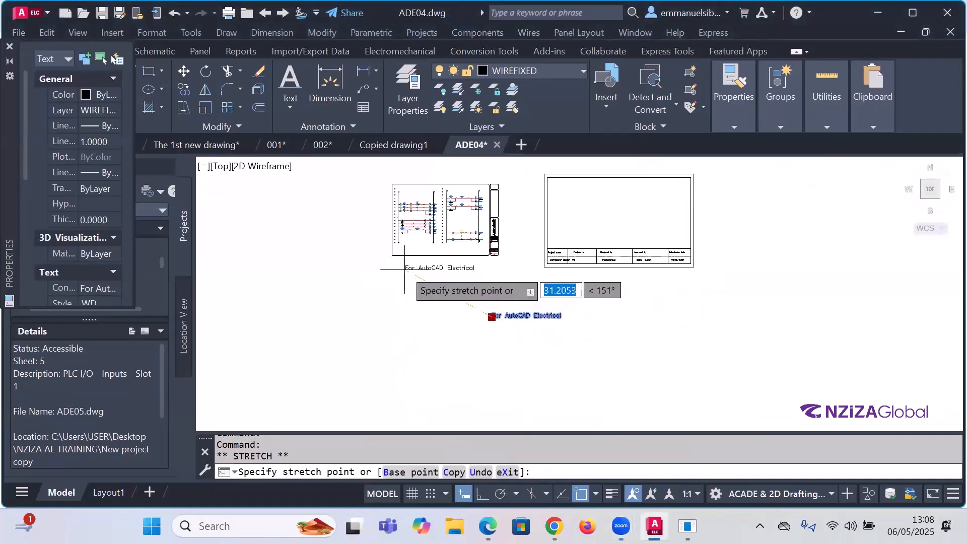
{"action": "left_click", "coordinate": [403, 269]}
{"action": "scroll", "coordinate": [451, 273], "scroll_direction": "up", "scroll_amount": 3}
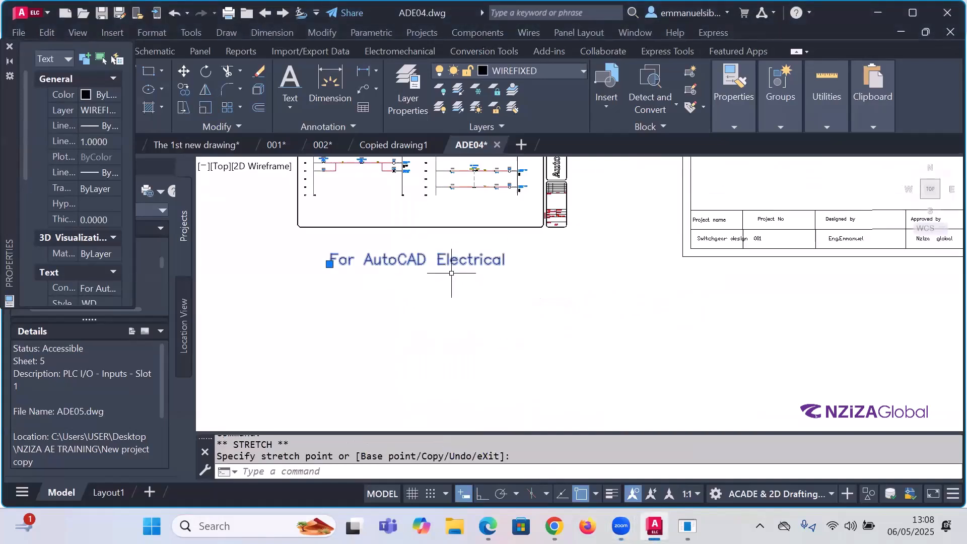
{"action": "left_click", "coordinate": [329, 263]}
{"action": "key", "text": "Escape"}
{"action": "key", "text": "Escape"}
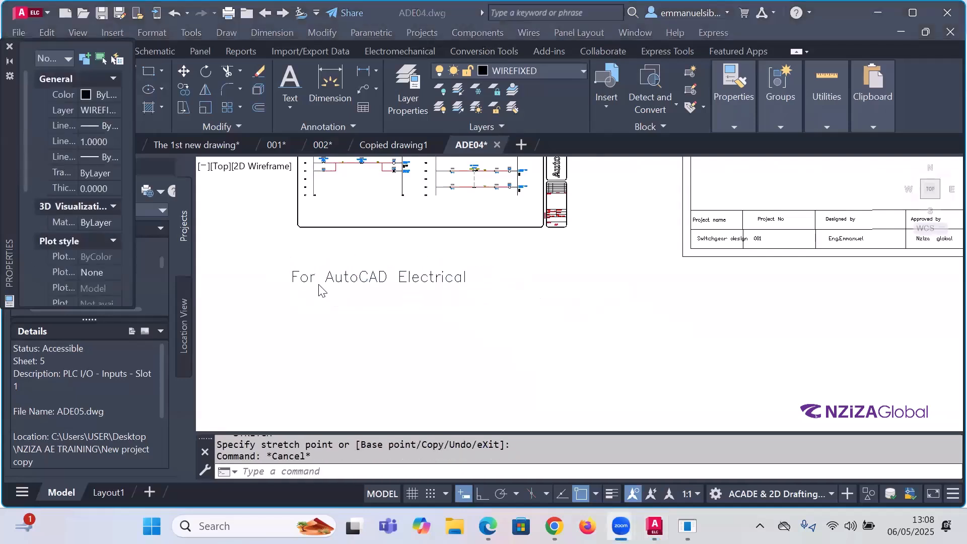
Step: Scale the "For AutoCAD Electrical" text up about 1.5 times from its start point, to roughly the schematic sheet's width
{"action": "left_click", "coordinate": [302, 276]}
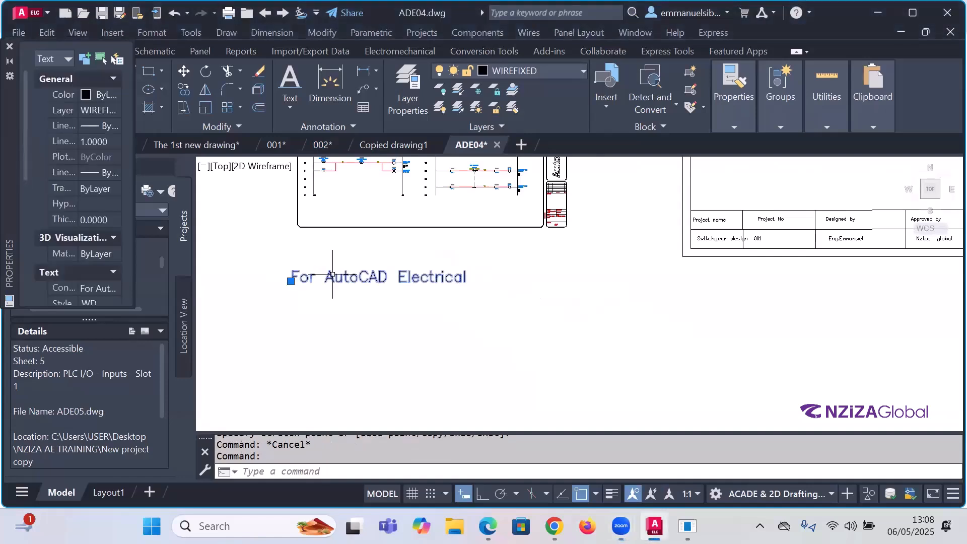
{"action": "left_click", "coordinate": [183, 108]}
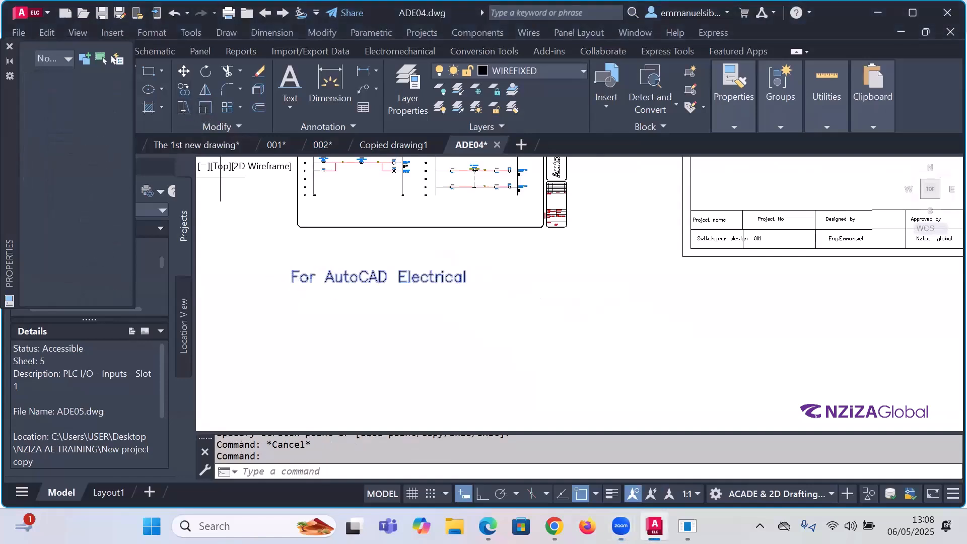
{"action": "left_click", "coordinate": [291, 283]}
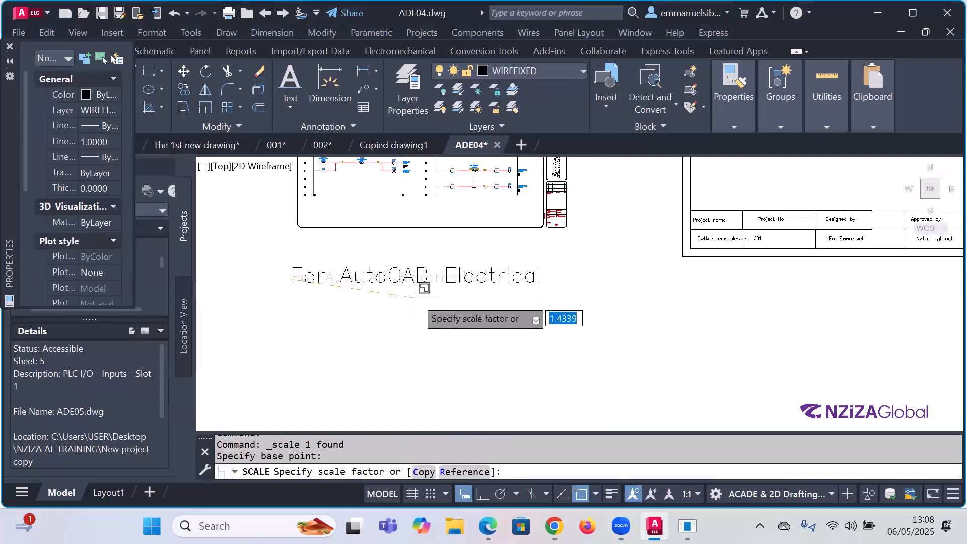
{"action": "left_click", "coordinate": [425, 304]}
Step: Change the color of the "For AutoCAD Electrical" text to Blue
{"action": "left_click", "coordinate": [411, 277]}
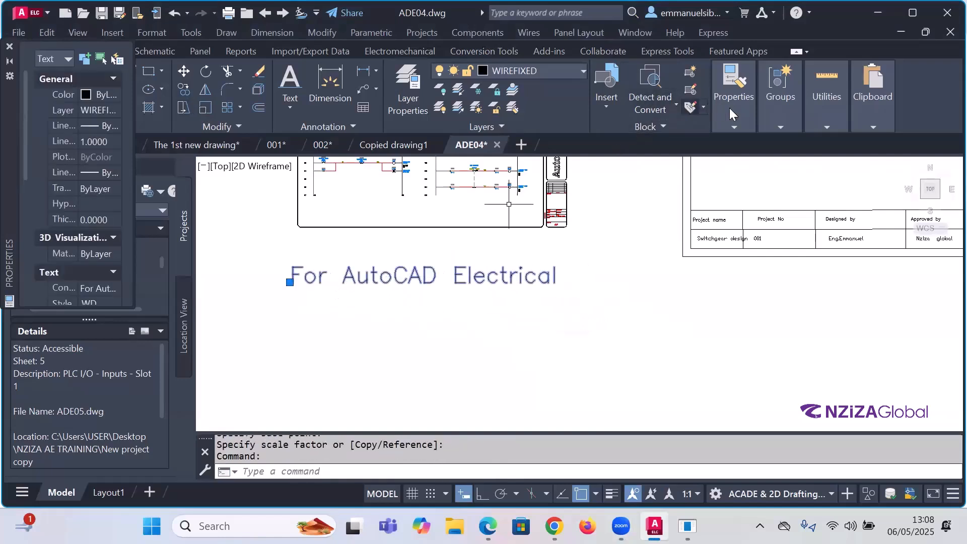
{"action": "left_click", "coordinate": [735, 129]}
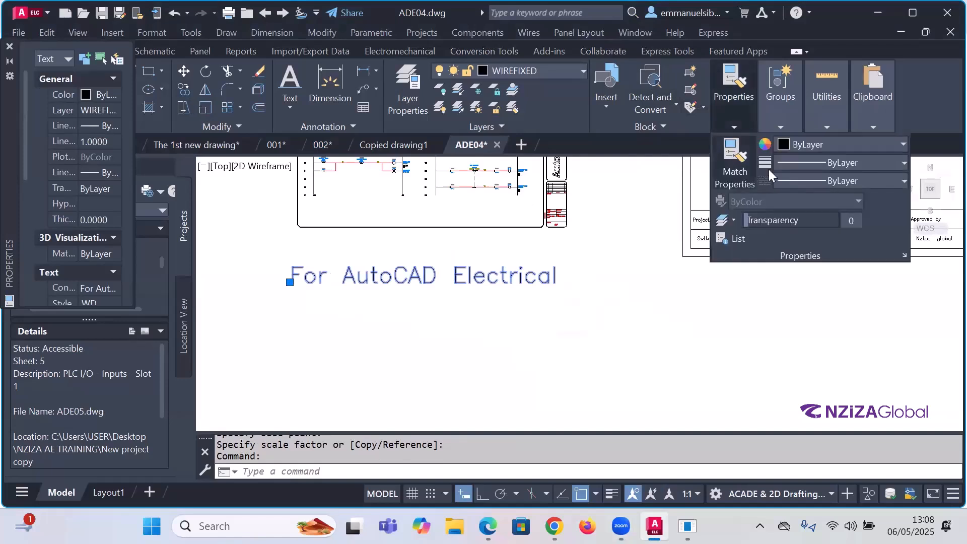
{"action": "left_click", "coordinate": [786, 146]}
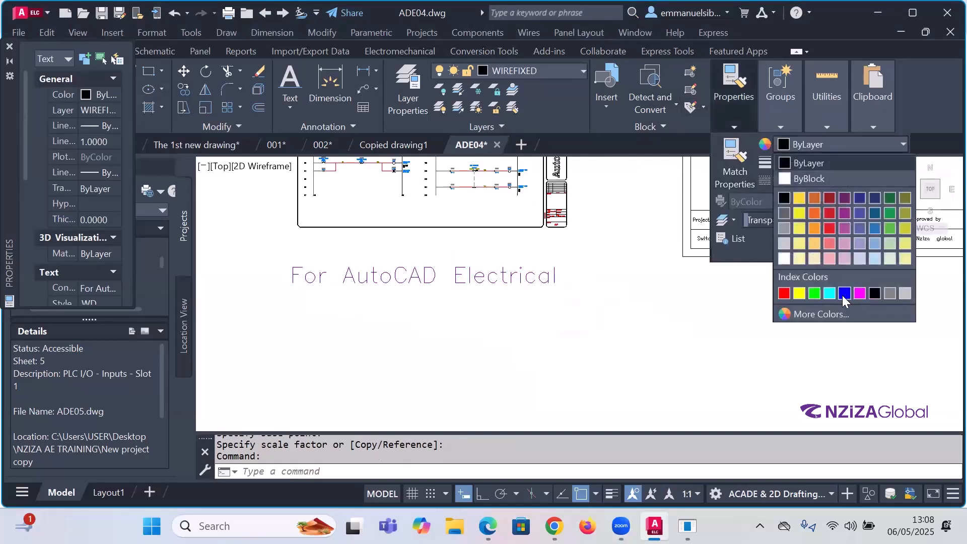
{"action": "key", "text": "Escape"}
{"action": "key", "text": "Escape"}
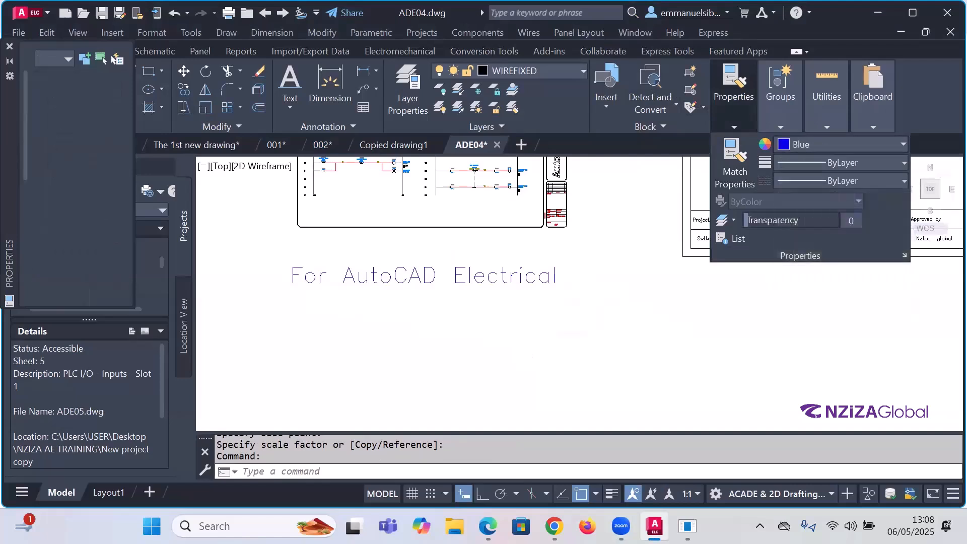
Step: Copy the blue "For AutoCAD Electrical" text to just below the new title block frame
{"action": "scroll", "coordinate": [386, 337], "scroll_direction": "down", "scroll_amount": 4}
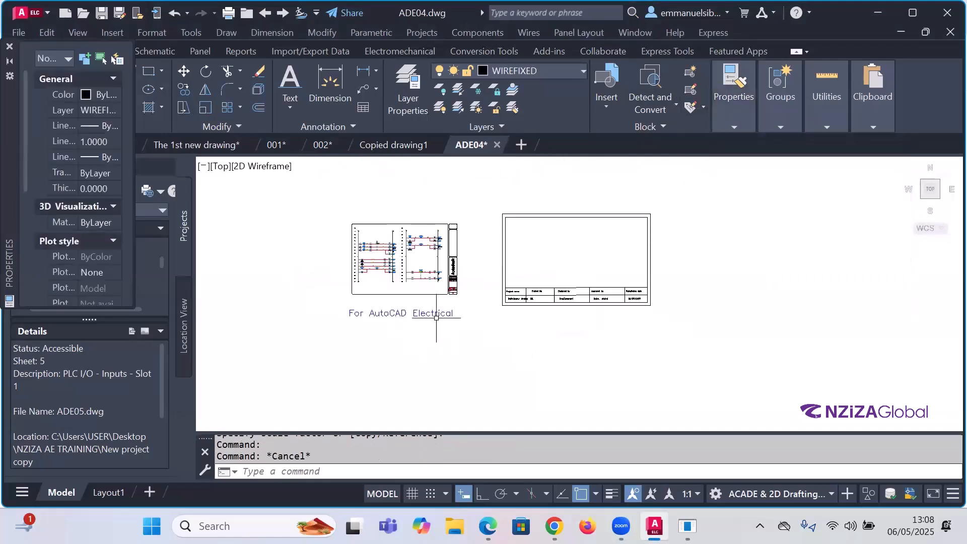
{"action": "left_click", "coordinate": [436, 314]}
{"action": "left_click", "coordinate": [183, 93]}
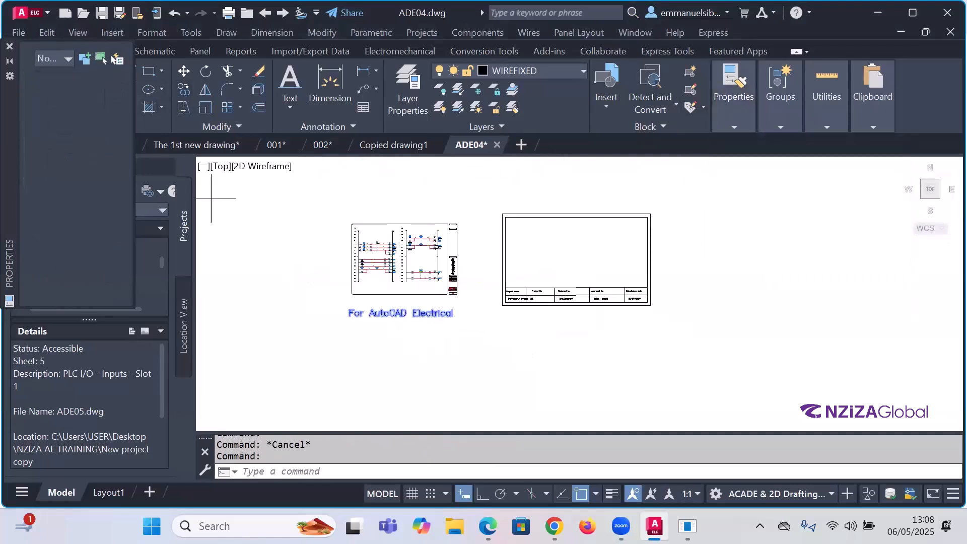
{"action": "left_click", "coordinate": [383, 313]}
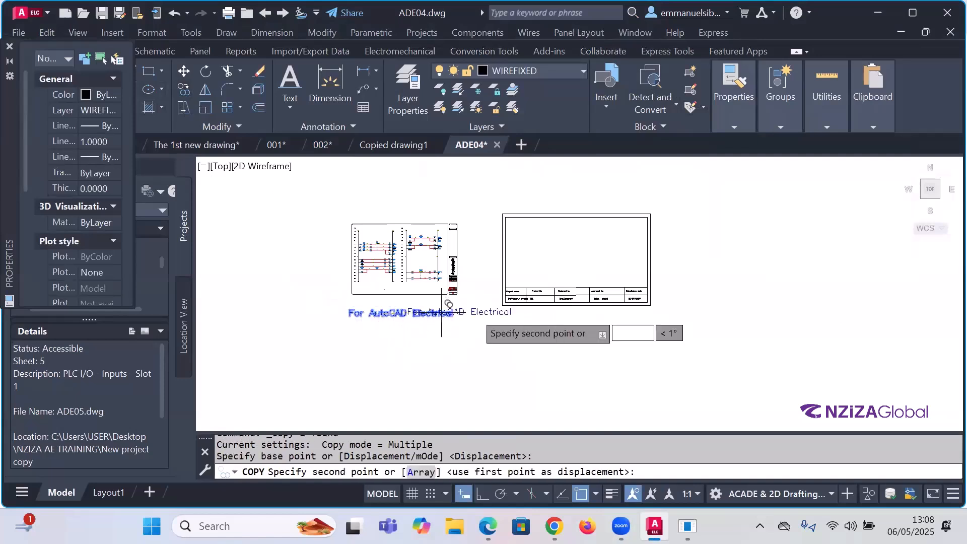
{"action": "left_click", "coordinate": [550, 317]}
{"action": "key", "text": "Escape"}
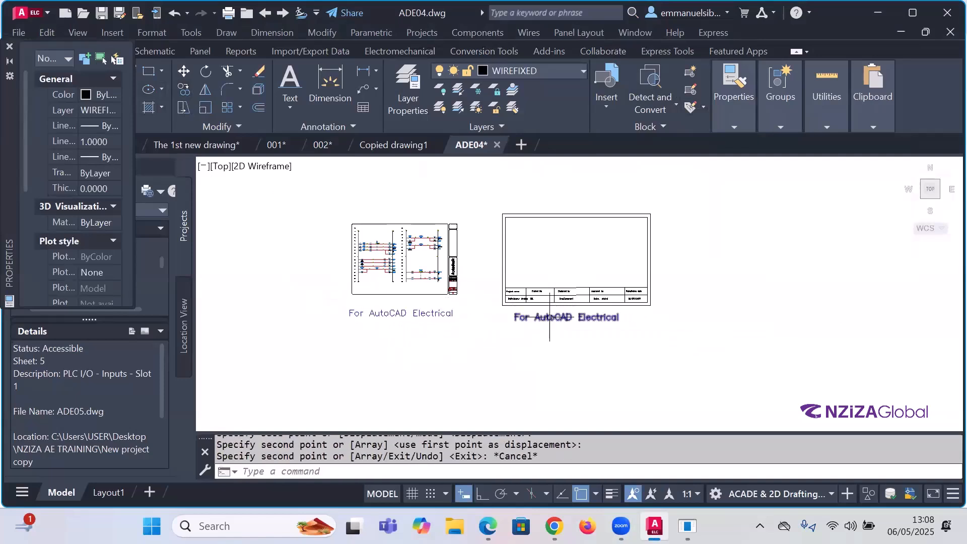
Step: Edit the copied text below the new title block frame to read "For AutoCAD Only"
{"action": "scroll", "coordinate": [550, 317], "scroll_direction": "up", "scroll_amount": 4}
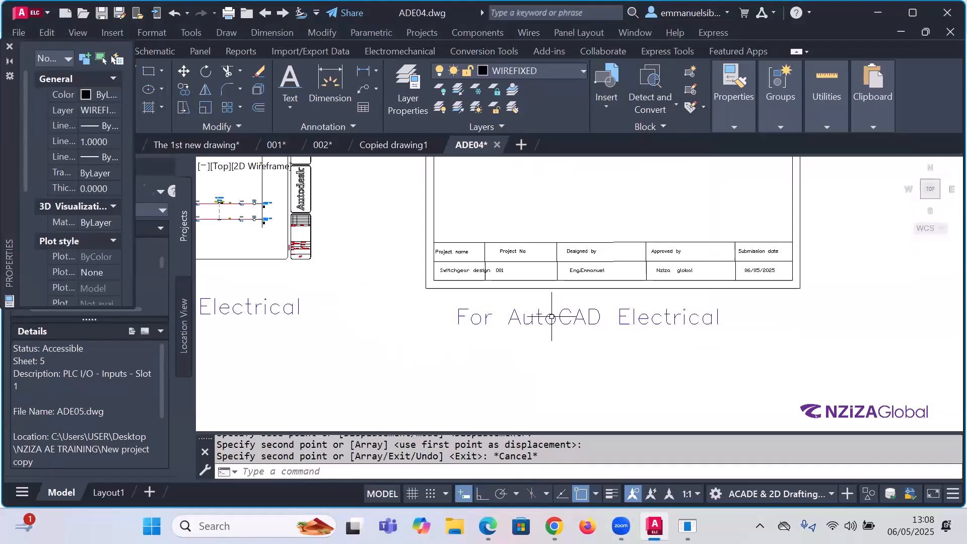
{"action": "left_click", "coordinate": [550, 318]}
{"action": "double_click", "coordinate": [555, 317]}
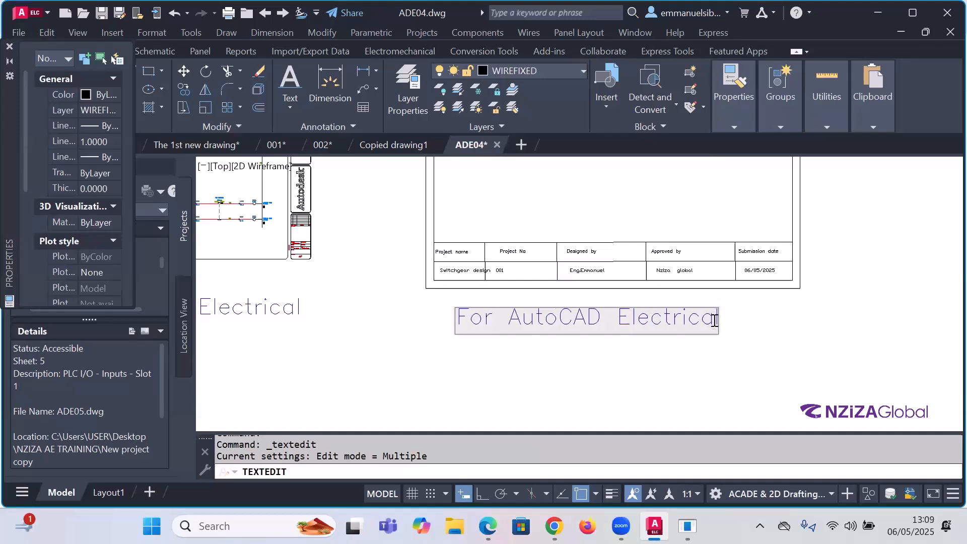
{"action": "key", "text": "BackSpace"}
{"action": "key", "text": "BackSpace"}
{"action": "key", "text": "BackSpace"}
{"action": "key", "text": "BackSpace"}
{"action": "key", "text": "BackSpace"}
{"action": "key", "text": "BackSpace"}
{"action": "key", "text": "BackSpace"}
{"action": "key", "text": "BackSpace"}
{"action": "key", "text": "BackSpace"}
{"action": "key", "text": "BackSpace"}
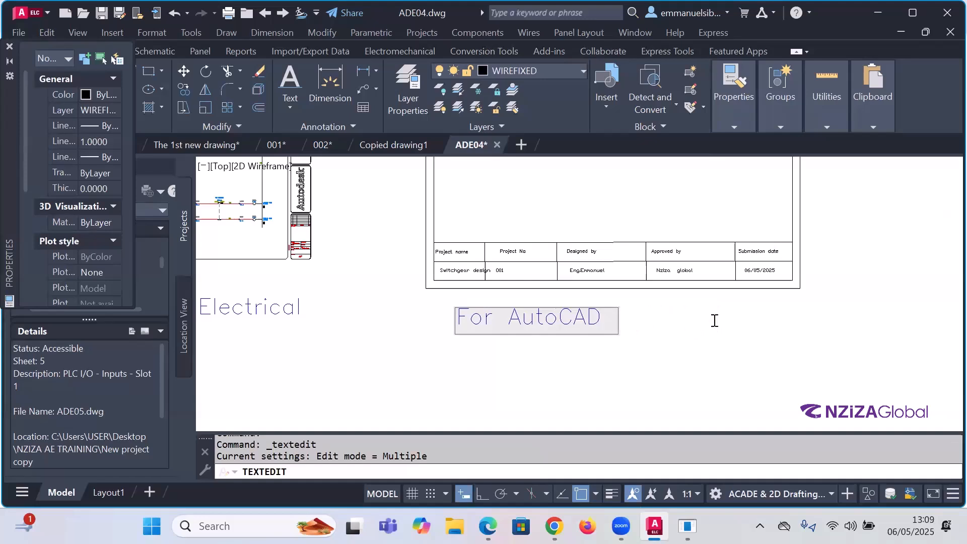
{"action": "type", "text": "Only"}
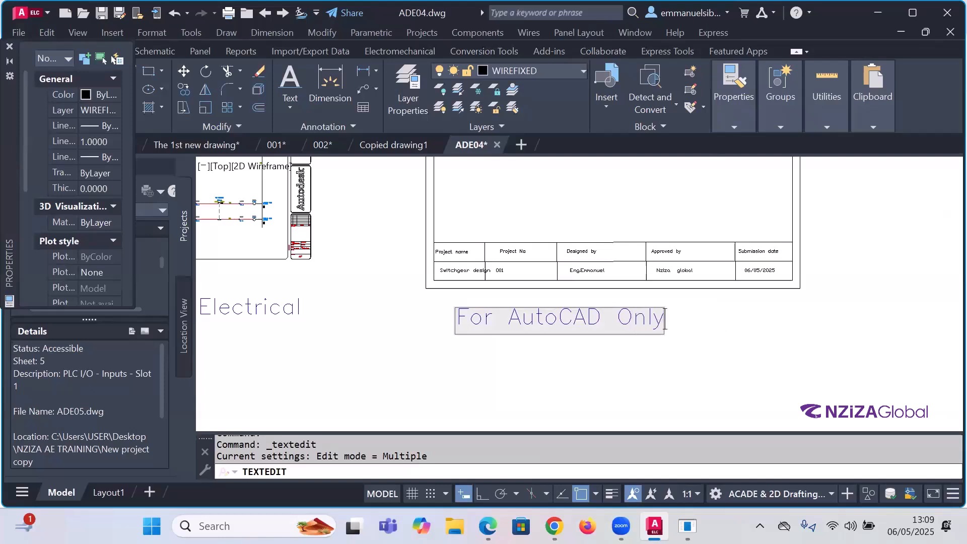
{"action": "left_click", "coordinate": [701, 335]}
{"action": "key", "text": "Escape"}
Step: Move the "For AutoCAD Only" text slightly right and up so it sits roughly centered beneath the new title block frame
{"action": "left_click", "coordinate": [649, 321]}
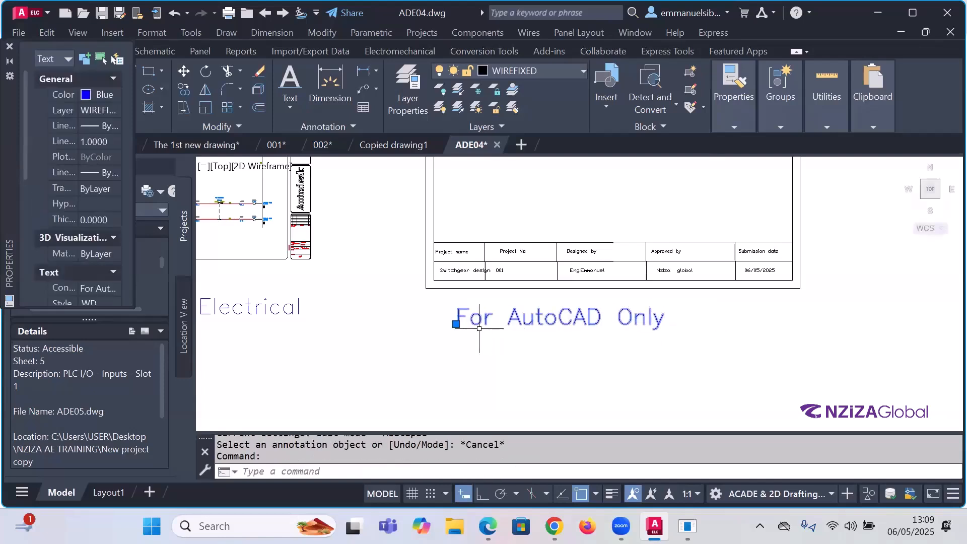
{"action": "left_click", "coordinate": [456, 324]}
{"action": "left_click", "coordinate": [489, 318]}
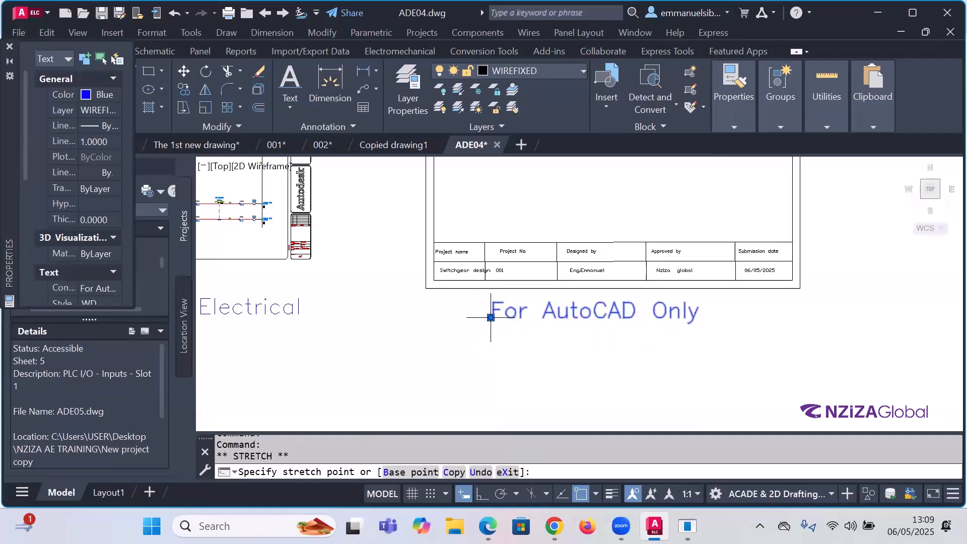
Step: Change the color of the "For AutoCAD Only" text to Red and clear the selection
{"action": "mouse_move", "coordinate": [715, 96]}
{"action": "left_click", "coordinate": [801, 145]}
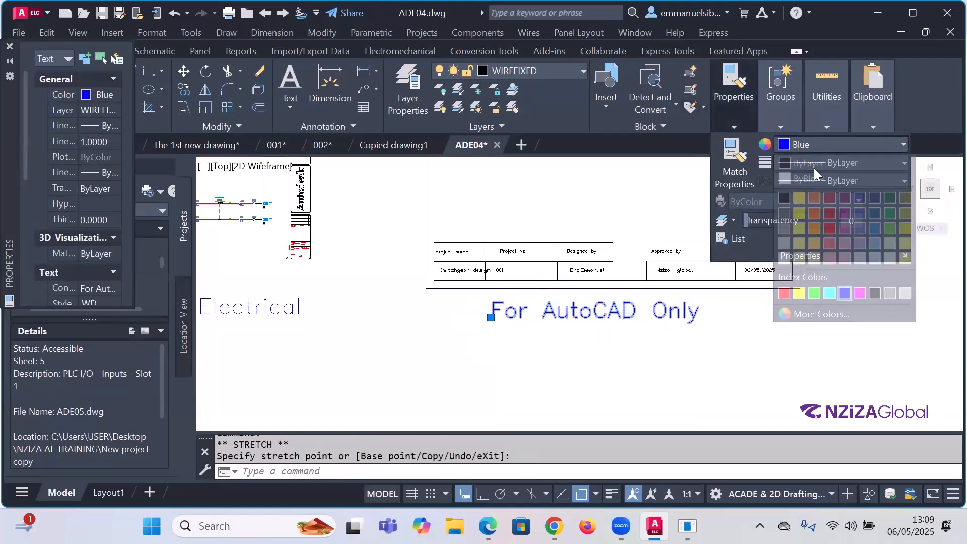
{"action": "left_click", "coordinate": [785, 293]}
{"action": "key", "text": "Escape"}
{"action": "key", "text": "Escape"}
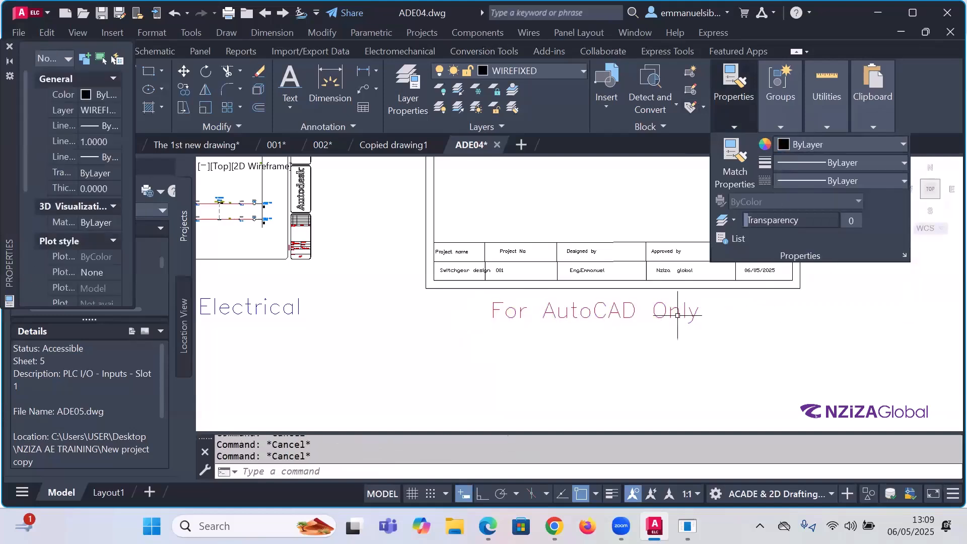
Step: Compare the "For AutoCAD Electrical" schematic sheet with the "For AutoCAD Only" title block frame, both in overview and close up
{"action": "scroll", "coordinate": [627, 326], "scroll_direction": "down", "scroll_amount": 4}
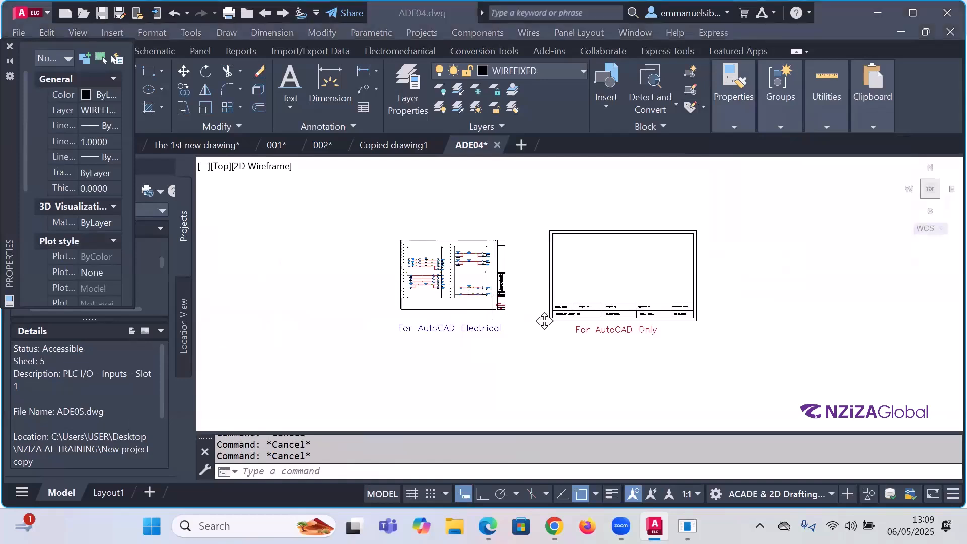
{"action": "scroll", "coordinate": [414, 292], "scroll_direction": "up", "scroll_amount": 3}
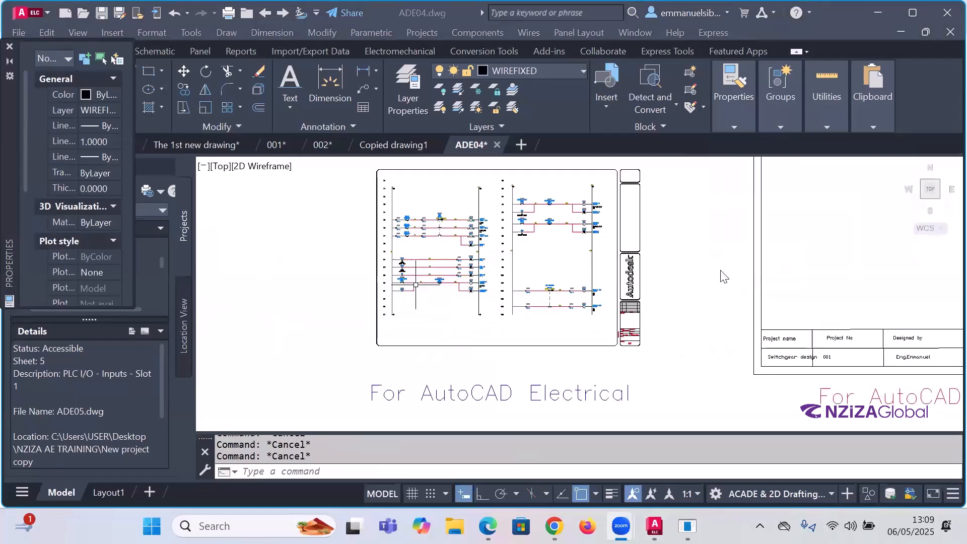
{"action": "scroll", "coordinate": [702, 275], "scroll_direction": "down", "scroll_amount": 5}
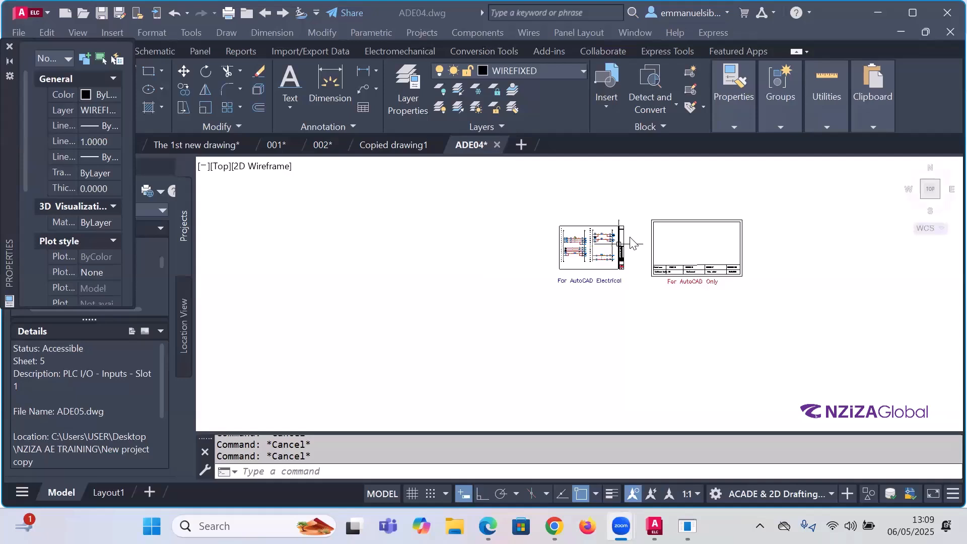
{"action": "scroll", "coordinate": [656, 255], "scroll_direction": "up", "scroll_amount": 4}
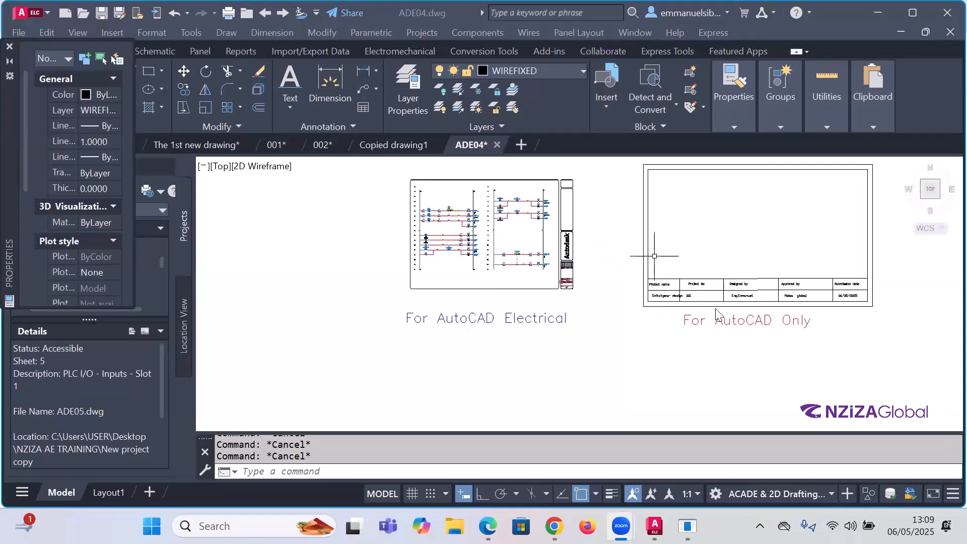
{"action": "scroll", "coordinate": [692, 335], "scroll_direction": "down", "scroll_amount": 2}
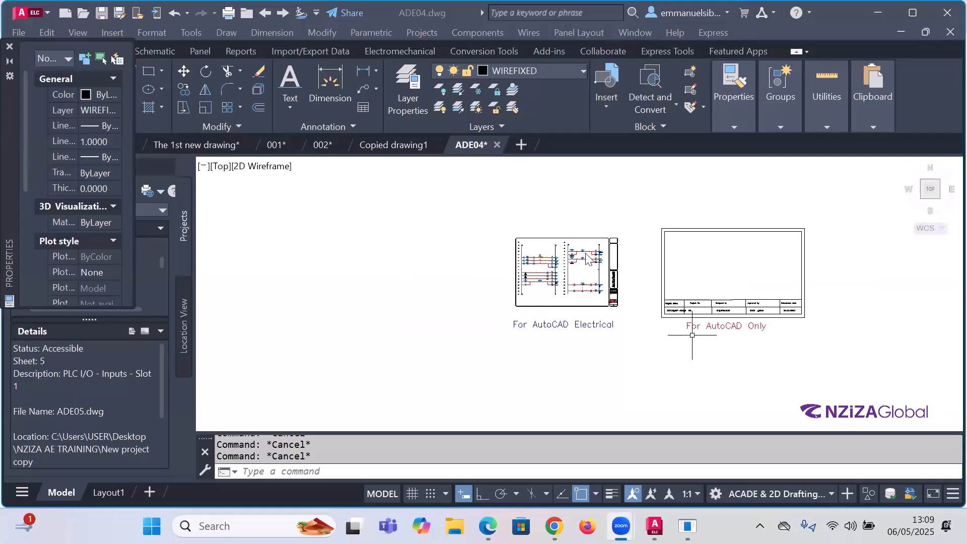
{"action": "left_click", "coordinate": [472, 277]}
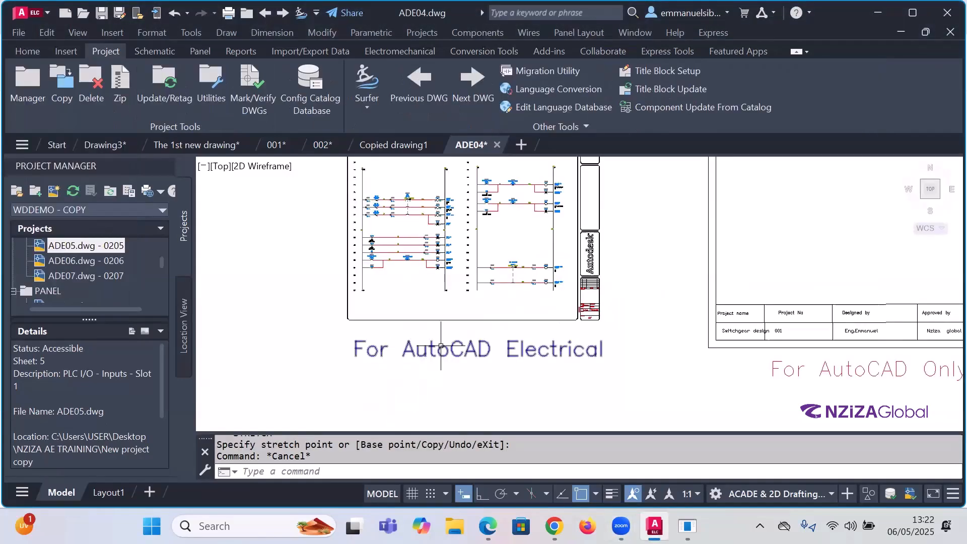
{"action": "mouse_move", "coordinate": [442, 347]}
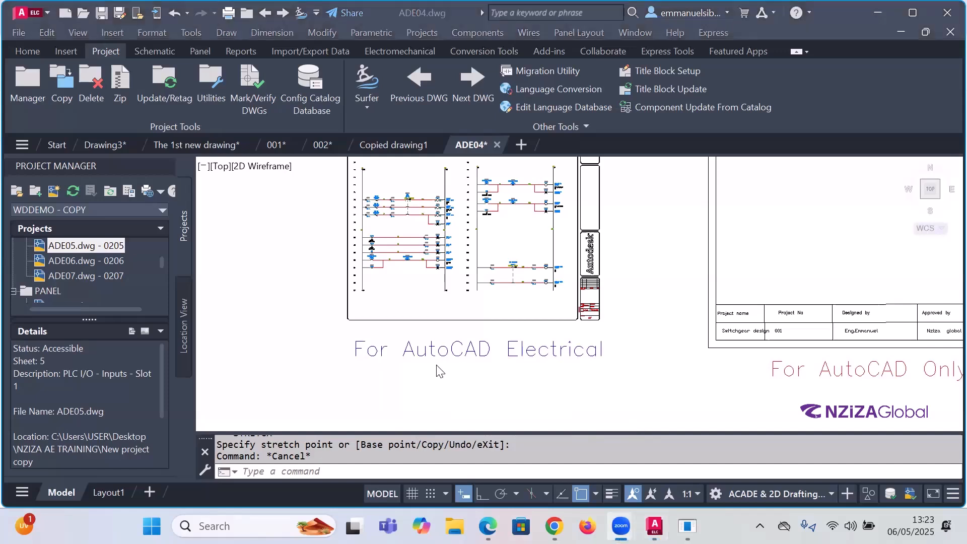
{"action": "scroll", "coordinate": [401, 353], "scroll_direction": "down", "scroll_amount": 4}
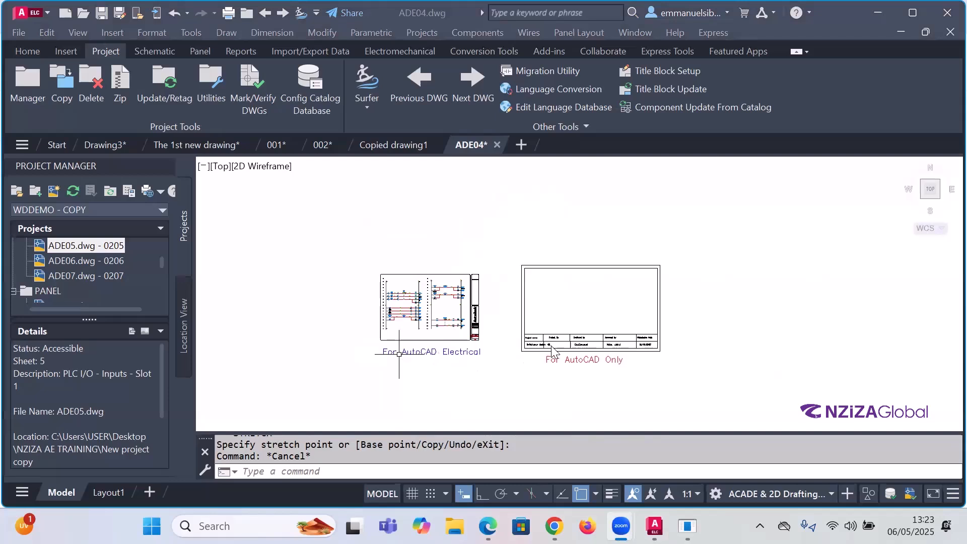
{"action": "scroll", "coordinate": [552, 346], "scroll_direction": "up", "scroll_amount": 2}
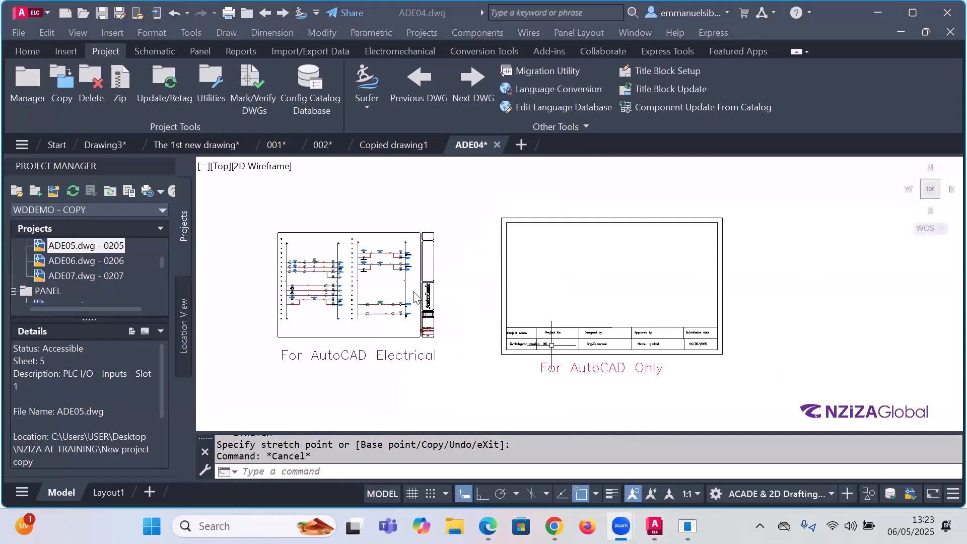
{"action": "left_click", "coordinate": [551, 299]}
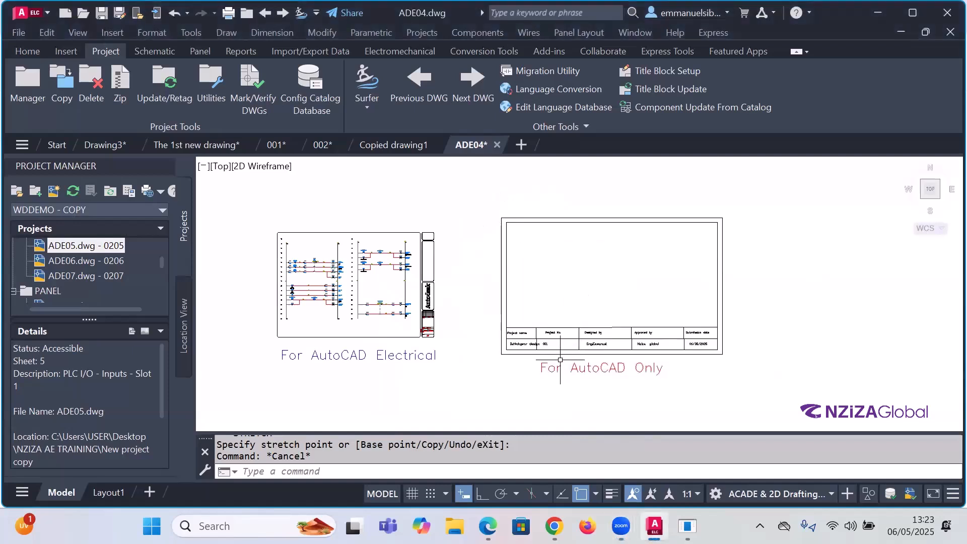
{"action": "scroll", "coordinate": [562, 359], "scroll_direction": "up", "scroll_amount": 2}
{"action": "scroll", "coordinate": [562, 358], "scroll_direction": "down", "scroll_amount": 2}
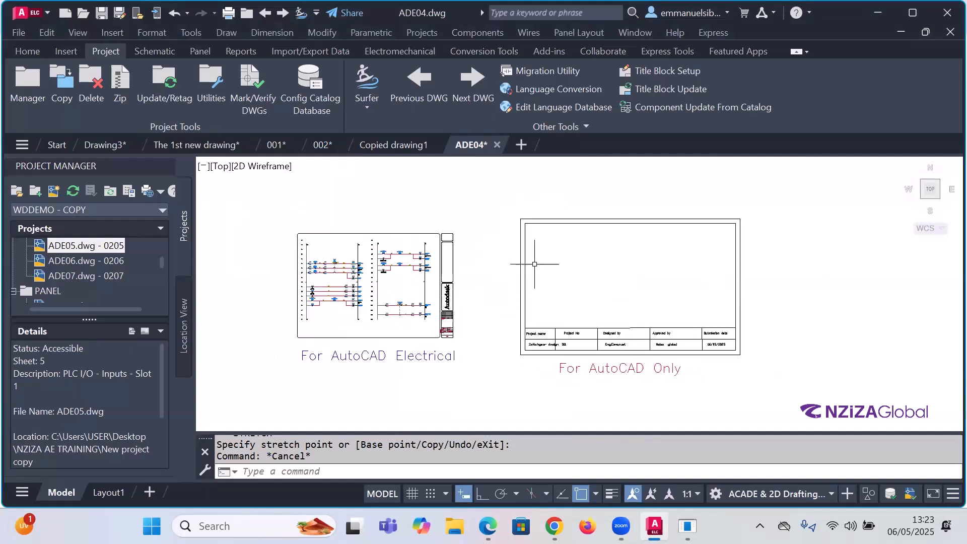
{"action": "mouse_move", "coordinate": [522, 270]}
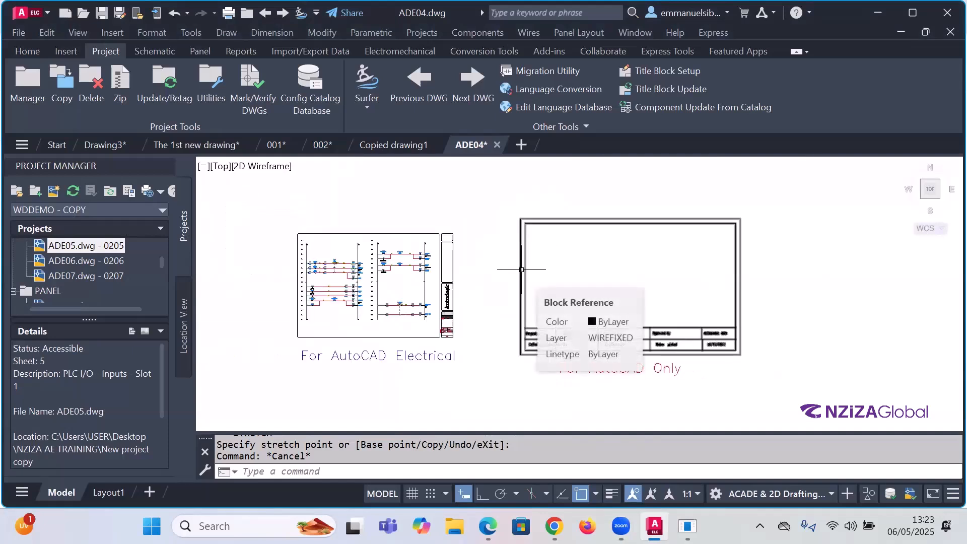
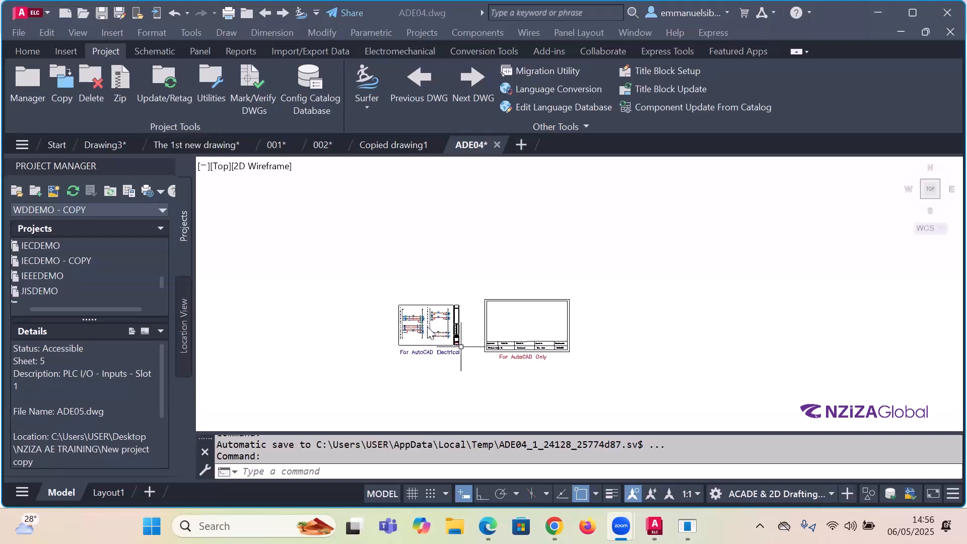
Step: Examine the AutoCAD Electrical title block and the AutoCAD Only title block placed side by side in the ADE04 drawing
{"action": "scroll", "coordinate": [470, 351], "scroll_direction": "up", "scroll_amount": 4}
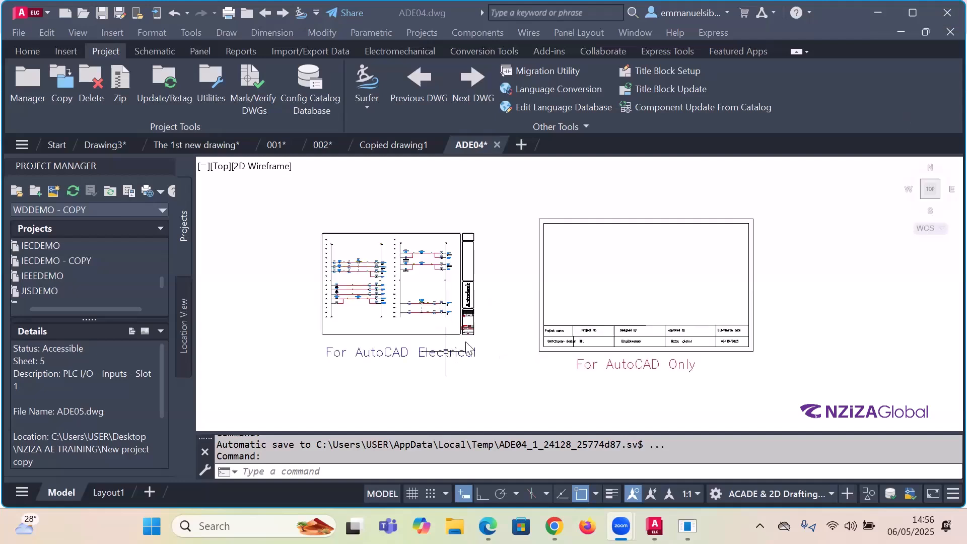
{"action": "scroll", "coordinate": [510, 318], "scroll_direction": "down", "scroll_amount": 2}
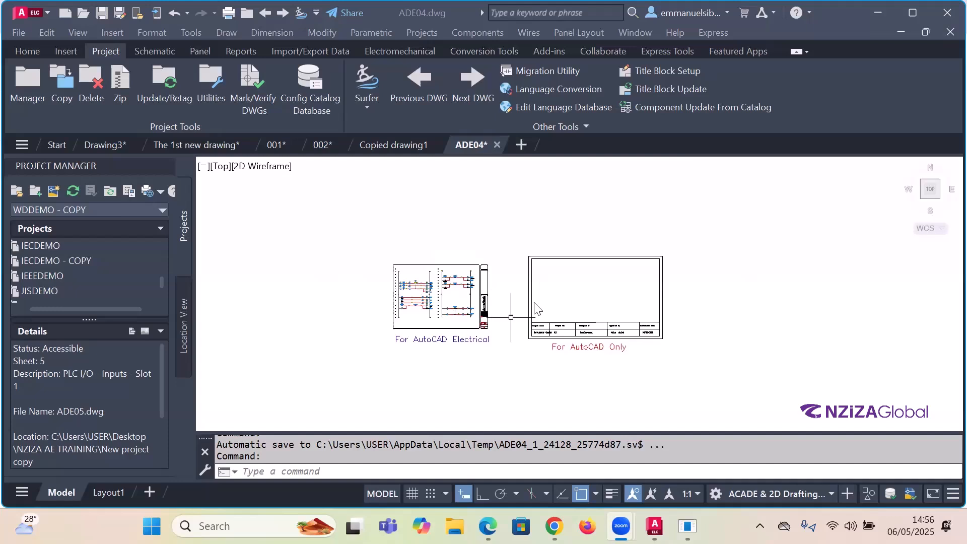
{"action": "scroll", "coordinate": [570, 336], "scroll_direction": "up", "scroll_amount": 3}
{"action": "scroll", "coordinate": [566, 334], "scroll_direction": "down", "scroll_amount": 3}
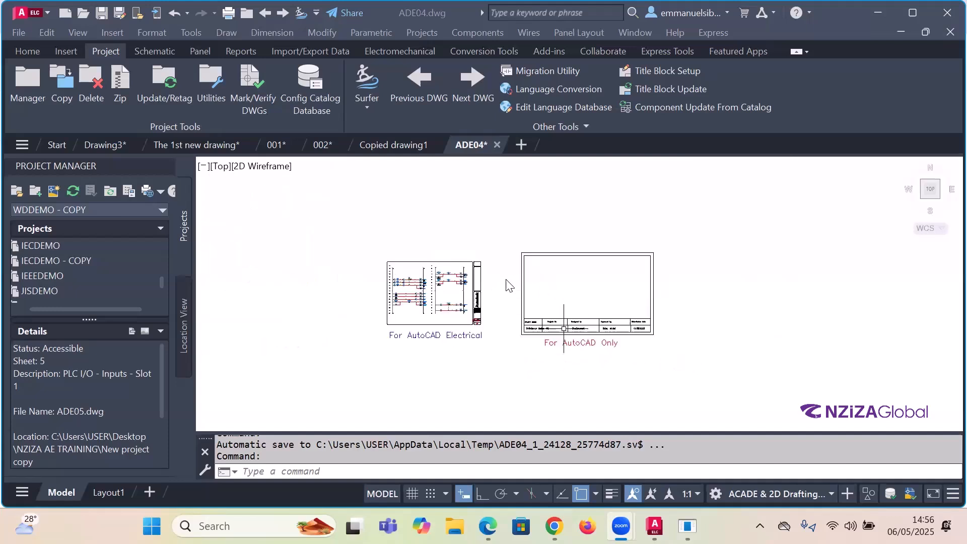
{"action": "scroll", "coordinate": [583, 327], "scroll_direction": "up", "scroll_amount": 2}
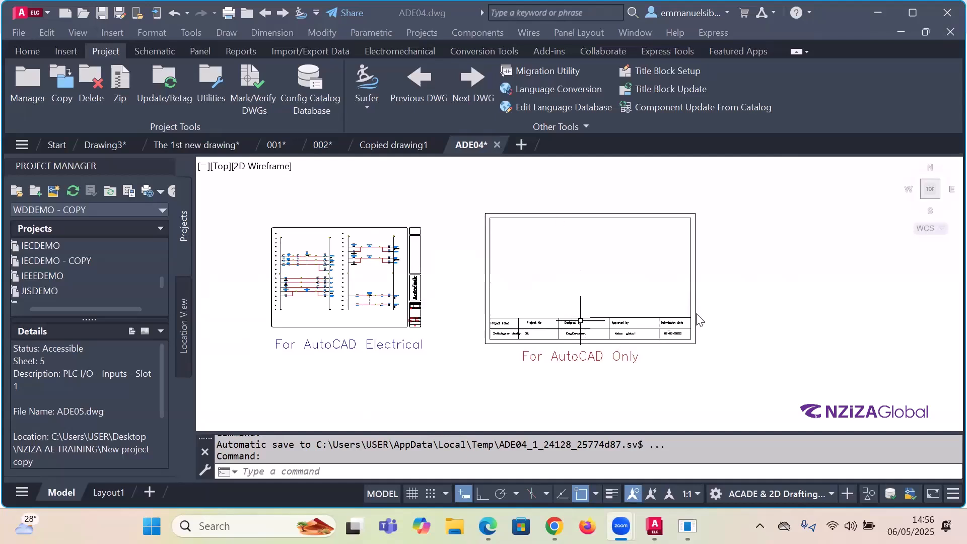
{"action": "scroll", "coordinate": [686, 318], "scroll_direction": "down", "scroll_amount": 2}
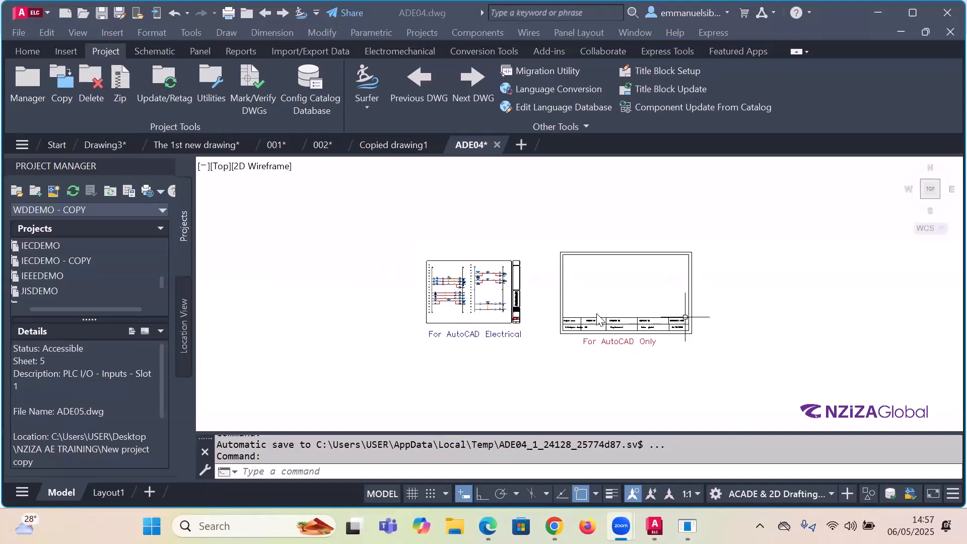
{"action": "scroll", "coordinate": [598, 319], "scroll_direction": "down", "scroll_amount": 3}
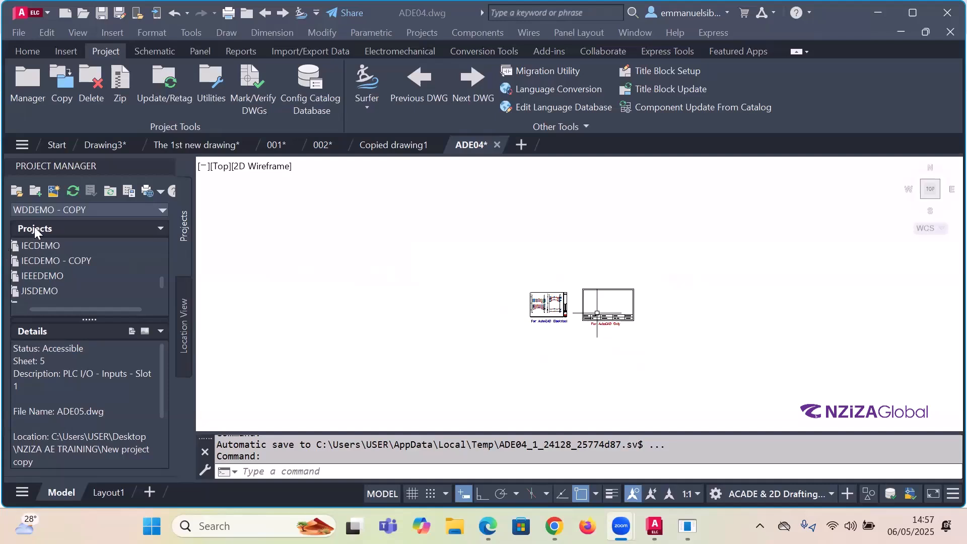
{"action": "middle_click_drag", "start_coordinate": [550, 282], "coordinate": [521, 270]}
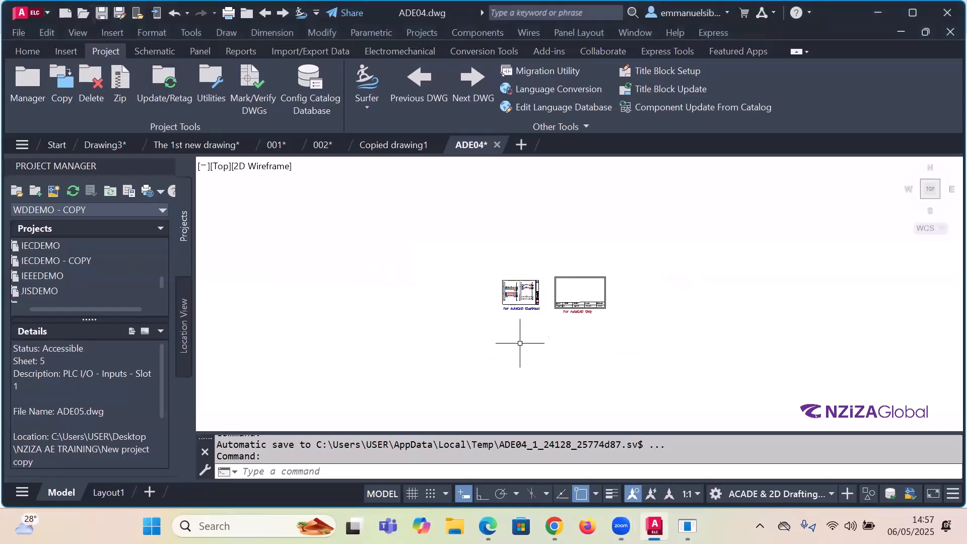
Step: Save the ADE04 drawing and dismiss the screen resolution warning
{"action": "scroll", "coordinate": [547, 315], "scroll_direction": "up", "scroll_amount": 2}
{"action": "left_click", "coordinate": [102, 13]}
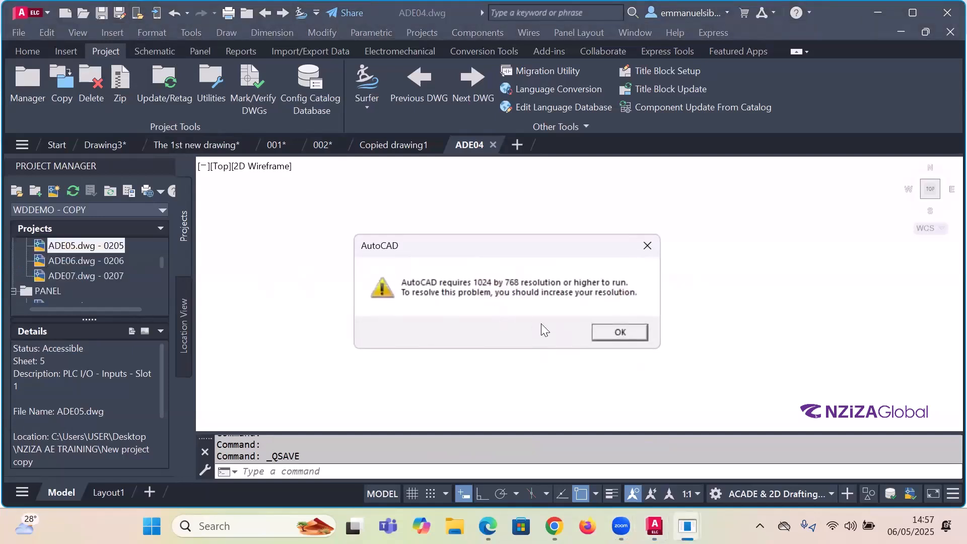
{"action": "left_click", "coordinate": [598, 335]}
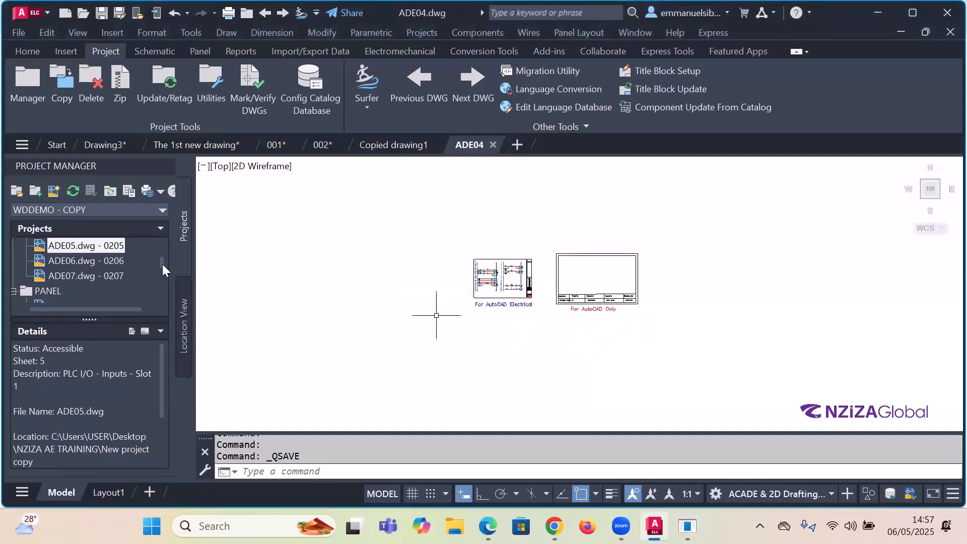
Step: Make TZ AUTOCAD ELECTRICAL TRAINING the active project and dismiss the resolution warnings
{"action": "scroll", "coordinate": [111, 269], "scroll_direction": "down", "scroll_amount": 3}
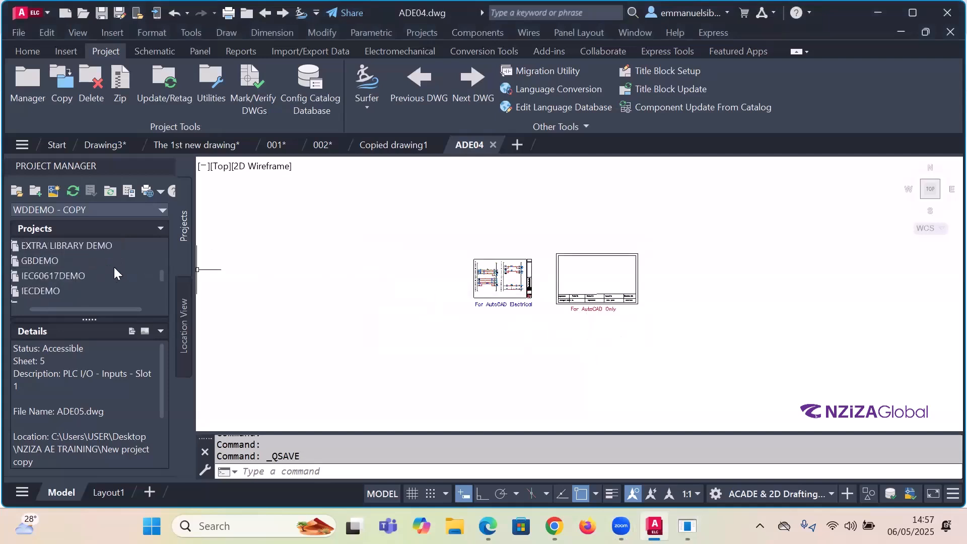
{"action": "scroll", "coordinate": [113, 267], "scroll_direction": "down", "scroll_amount": 2}
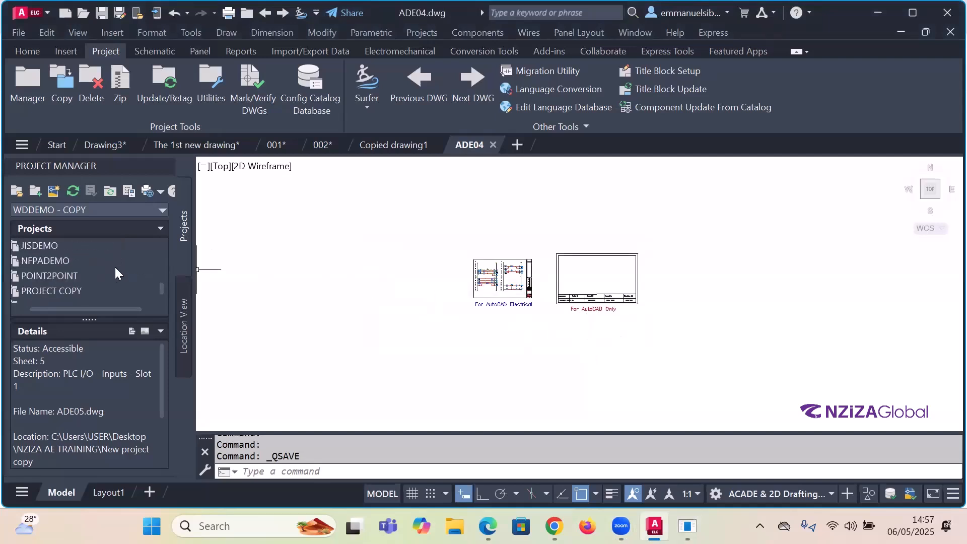
{"action": "scroll", "coordinate": [115, 267], "scroll_direction": "up", "scroll_amount": 1}
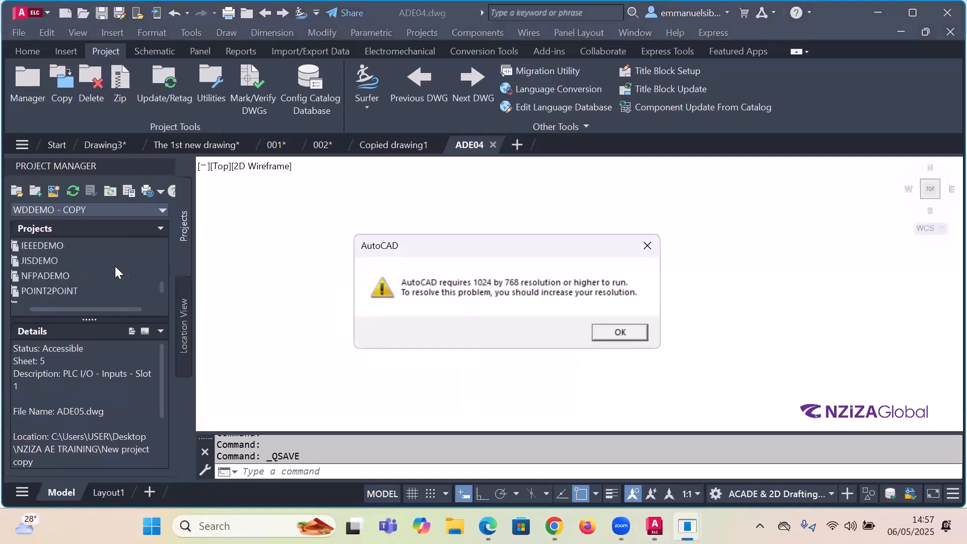
{"action": "scroll", "coordinate": [116, 272], "scroll_direction": "down", "scroll_amount": 1}
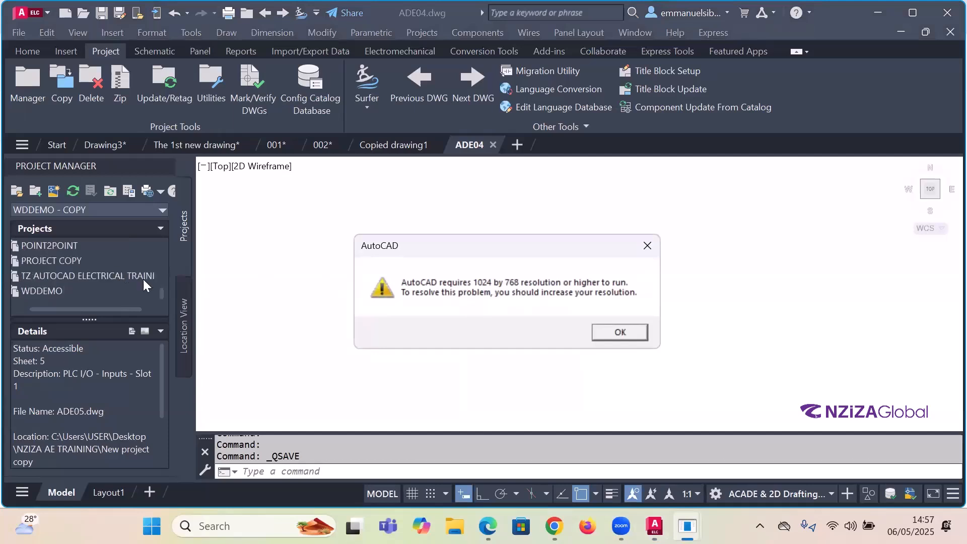
{"action": "left_click", "coordinate": [619, 333]}
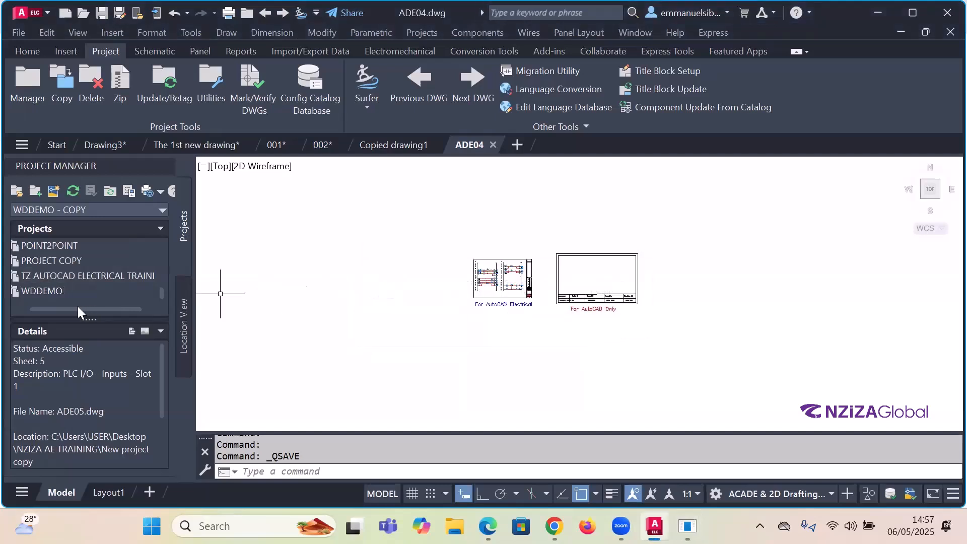
{"action": "right_click", "coordinate": [82, 280]}
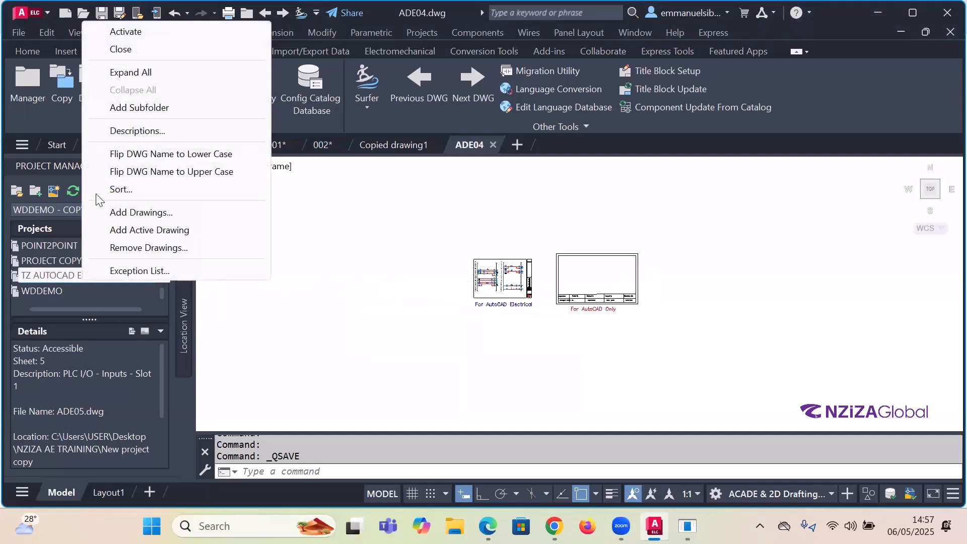
{"action": "left_click", "coordinate": [130, 34]}
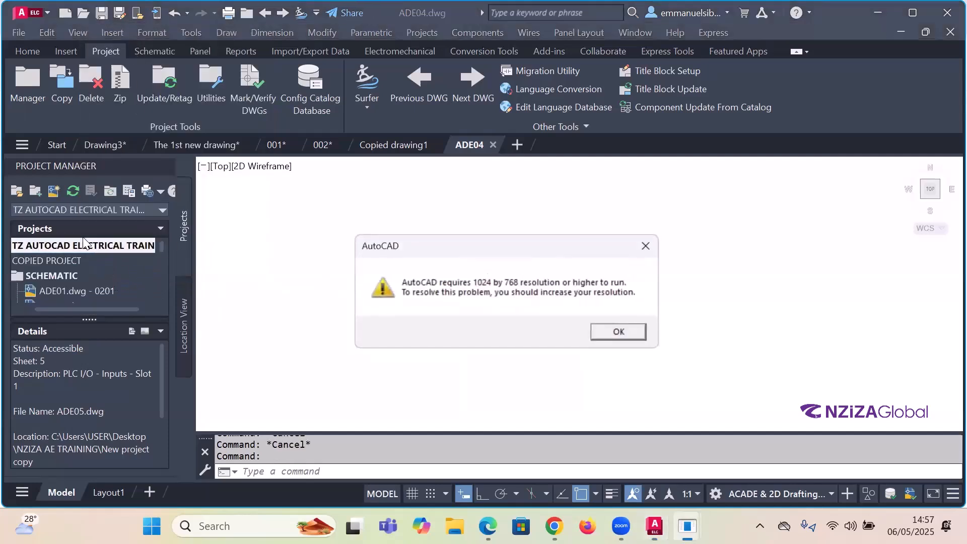
{"action": "left_click", "coordinate": [180, 519]}
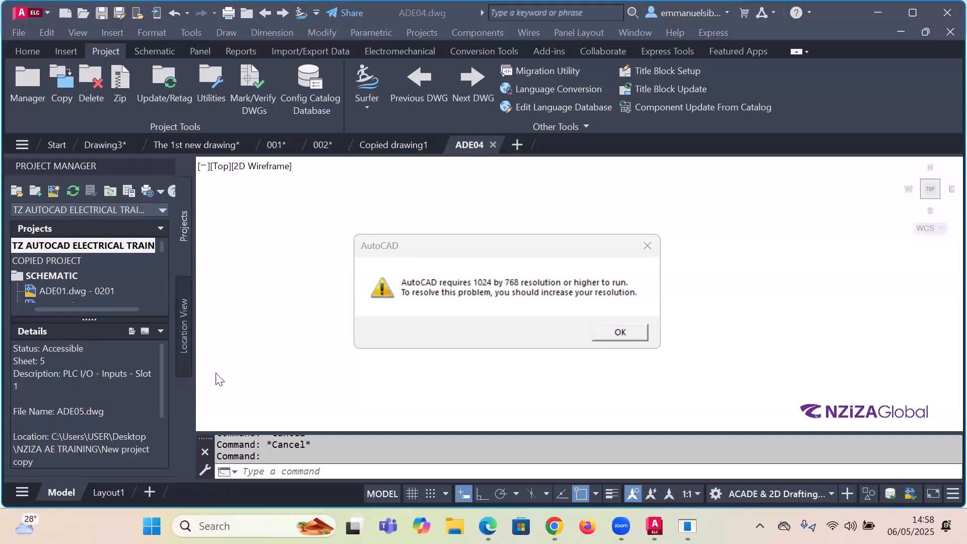
{"action": "left_click", "coordinate": [621, 331]}
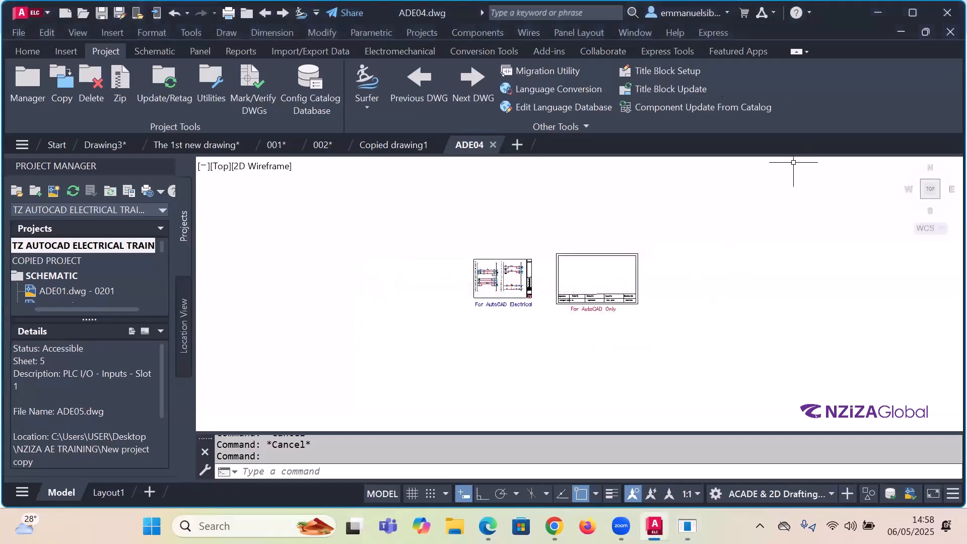
Step: Expand the active project and its SB2 folder, and open The 1st new drawing to examine its border and title block
{"action": "left_click", "coordinate": [37, 247]}
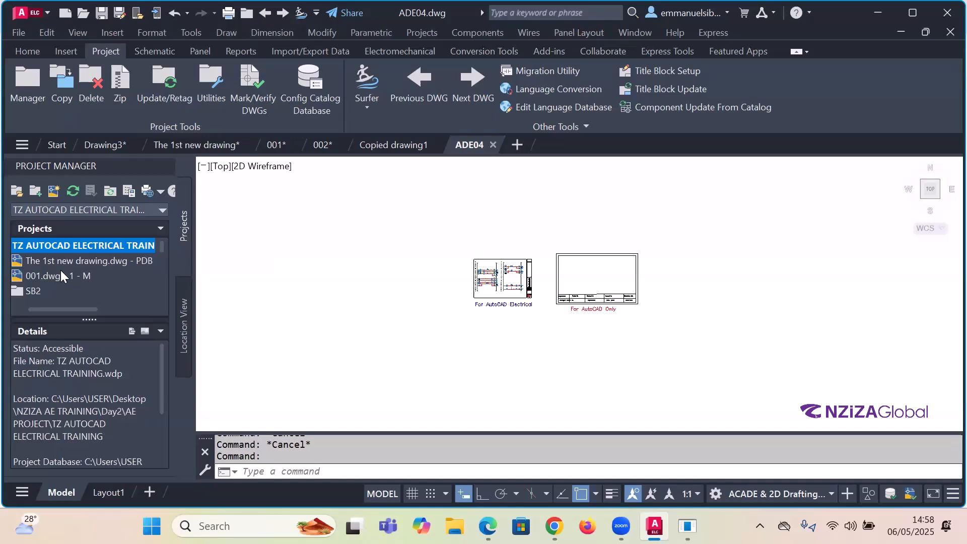
{"action": "double_click", "coordinate": [19, 290]}
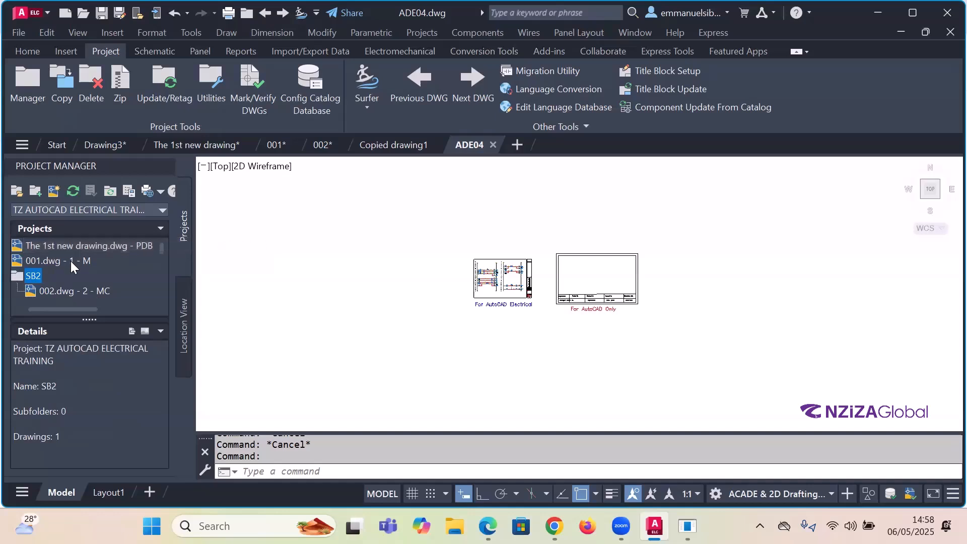
{"action": "scroll", "coordinate": [70, 259], "scroll_direction": "up", "scroll_amount": 1}
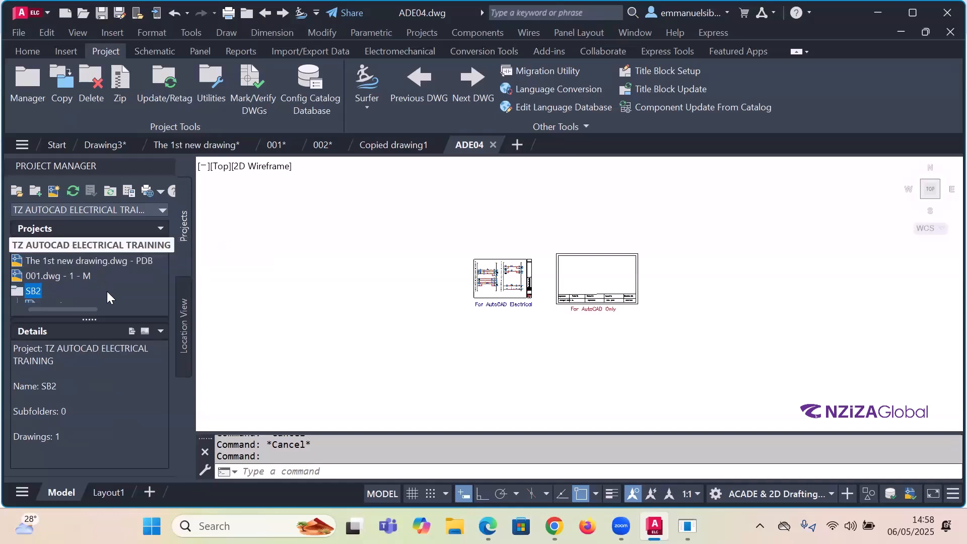
{"action": "double_click", "coordinate": [44, 263]}
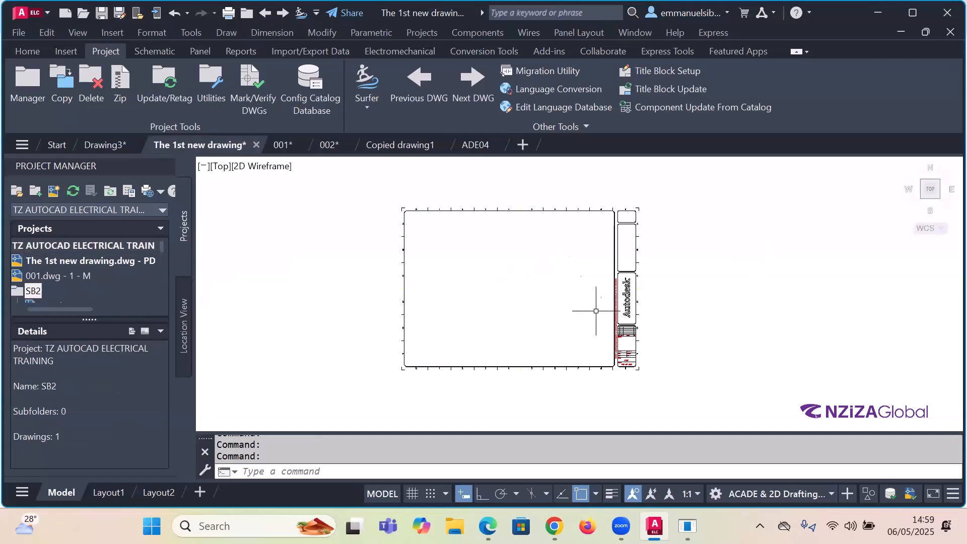
{"action": "scroll", "coordinate": [557, 276], "scroll_direction": "up", "scroll_amount": 6}
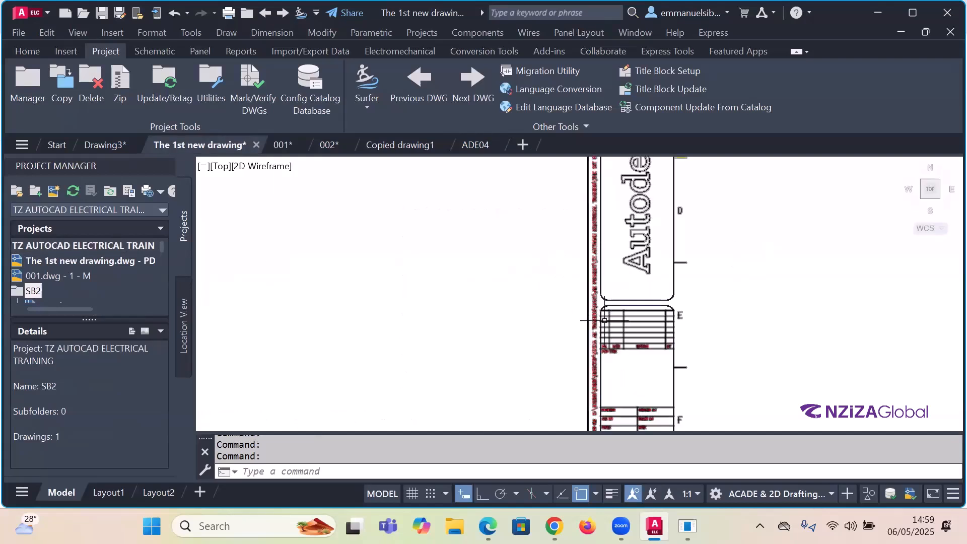
{"action": "scroll", "coordinate": [604, 320], "scroll_direction": "down", "scroll_amount": 2}
{"action": "scroll", "coordinate": [607, 312], "scroll_direction": "down", "scroll_amount": 2}
{"action": "scroll", "coordinate": [607, 313], "scroll_direction": "down", "scroll_amount": 2}
{"action": "scroll", "coordinate": [617, 223], "scroll_direction": "up", "scroll_amount": 2}
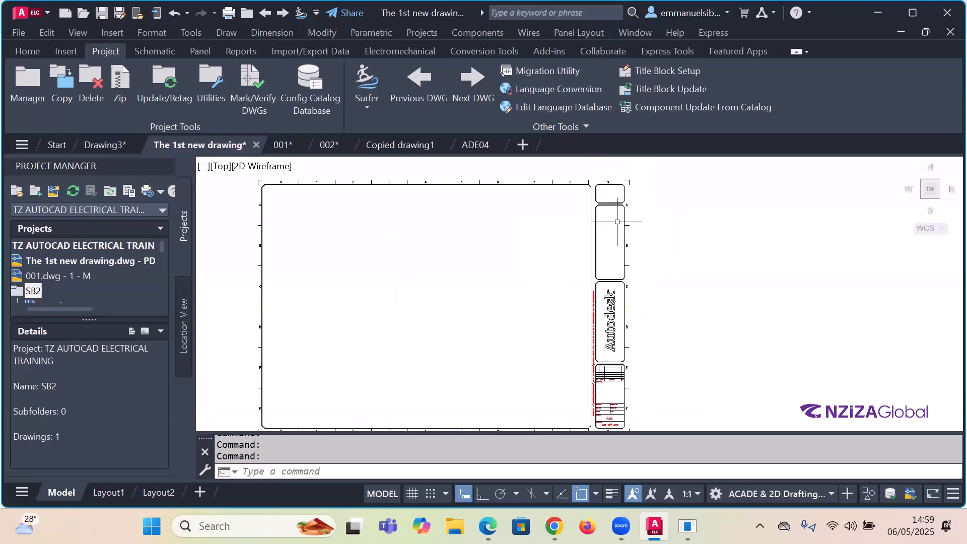
{"action": "scroll", "coordinate": [579, 246], "scroll_direction": "down", "scroll_amount": 2}
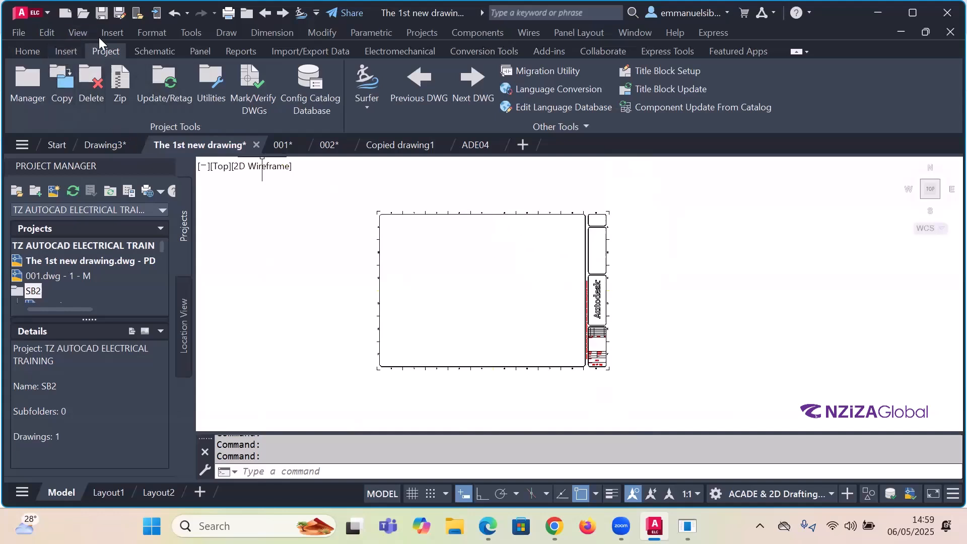
Step: Add a vertical linear dimension between the upper and lower right corners of the sheet border, placed outside the title block
{"action": "left_click", "coordinate": [262, 33]}
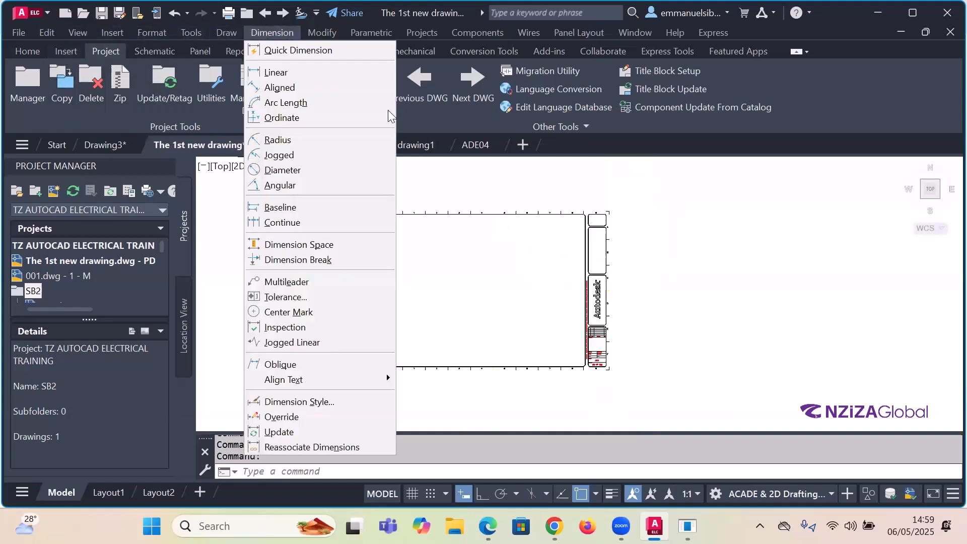
{"action": "left_click", "coordinate": [280, 75]}
{"action": "scroll", "coordinate": [650, 222], "scroll_direction": "up", "scroll_amount": 2}
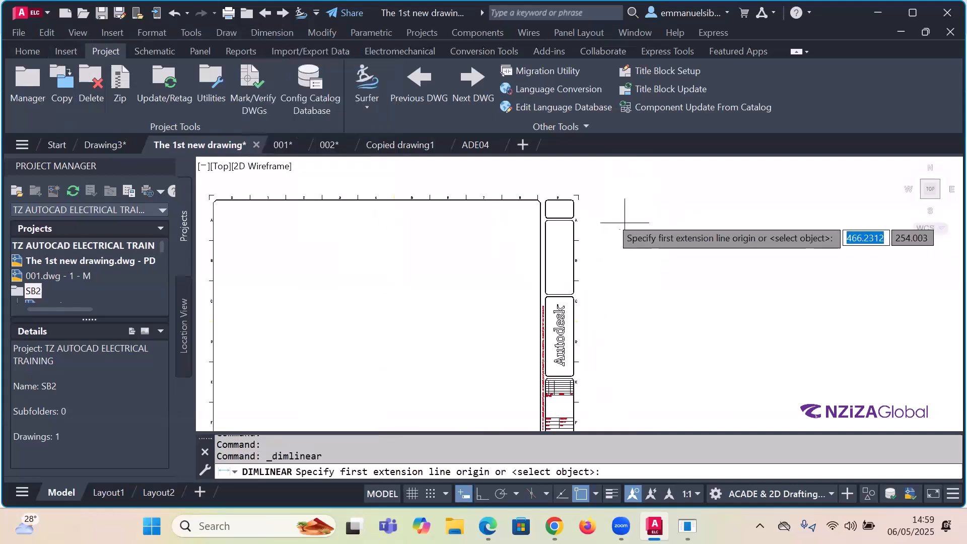
{"action": "left_click", "coordinate": [575, 197]}
{"action": "scroll", "coordinate": [573, 197], "scroll_direction": "down", "scroll_amount": 3}
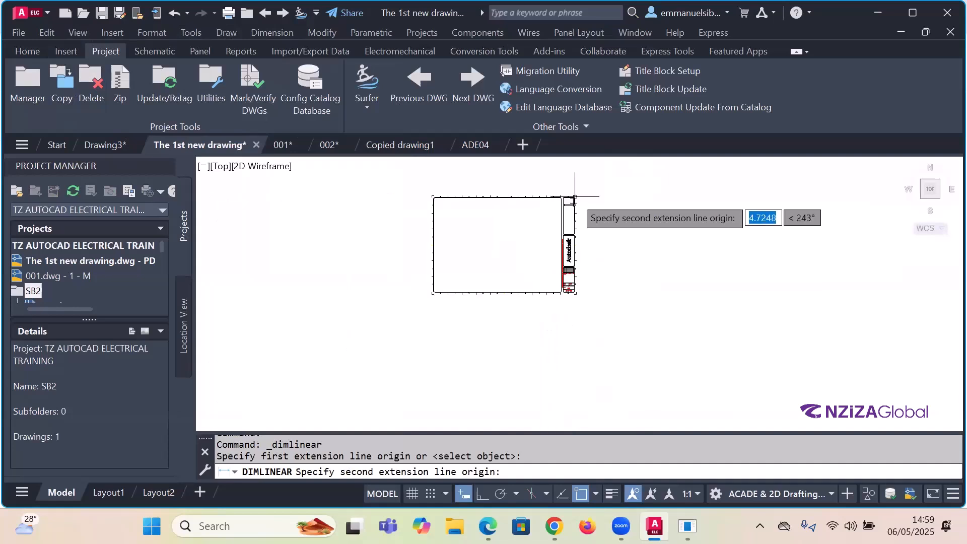
{"action": "scroll", "coordinate": [565, 282], "scroll_direction": "up", "scroll_amount": 4}
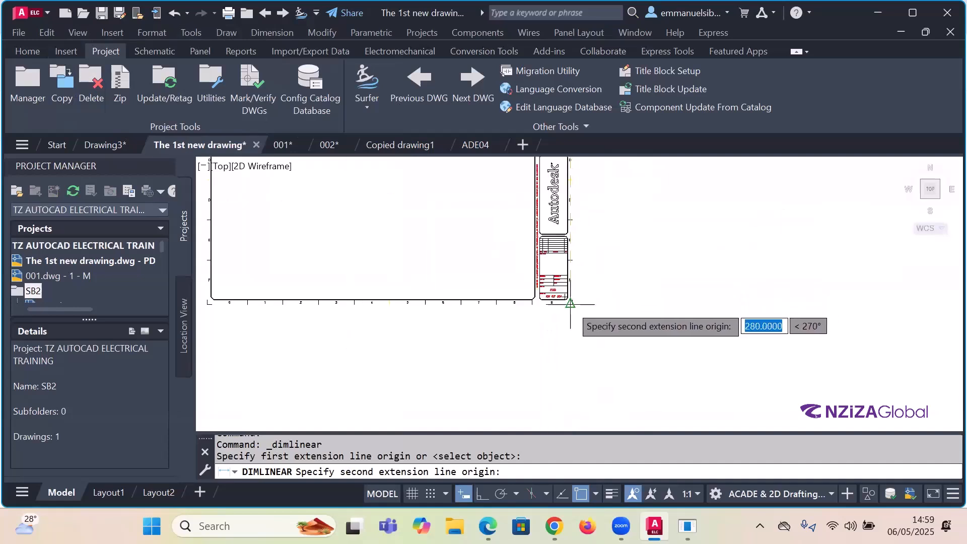
{"action": "left_click", "coordinate": [570, 304]}
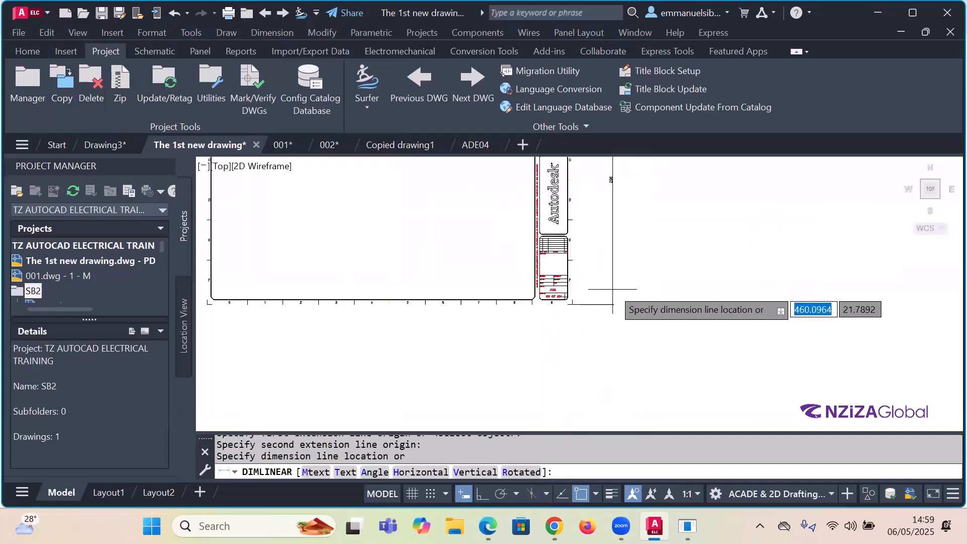
{"action": "left_click", "coordinate": [625, 272]}
{"action": "scroll", "coordinate": [626, 173], "scroll_direction": "up", "scroll_amount": 5}
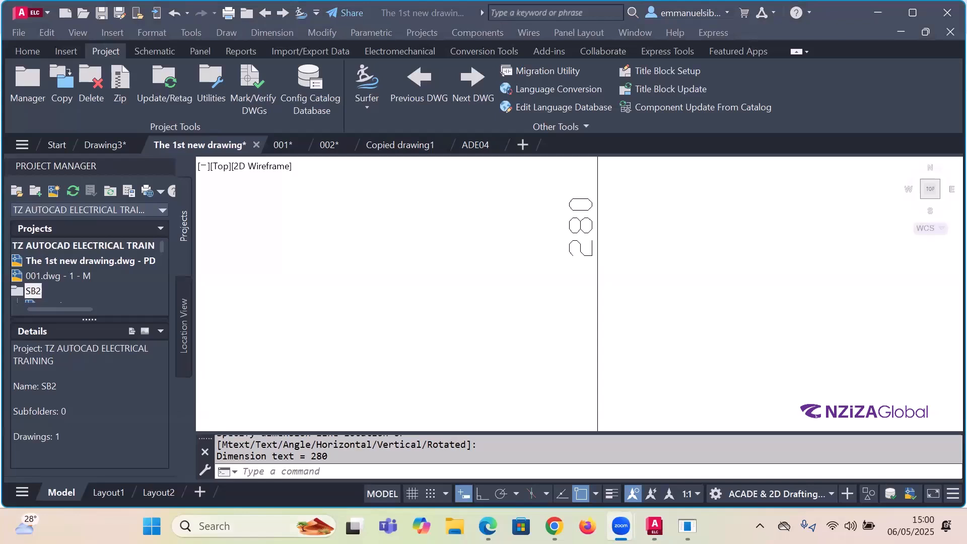
{"action": "scroll", "coordinate": [553, 299], "scroll_direction": "down", "scroll_amount": 4}
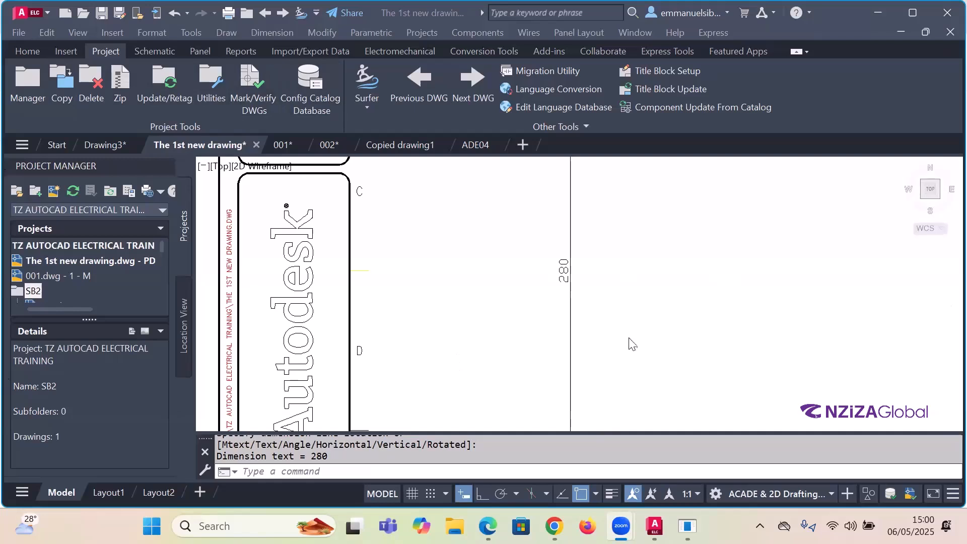
{"action": "scroll", "coordinate": [630, 341], "scroll_direction": "down", "scroll_amount": 8}
{"action": "scroll", "coordinate": [570, 413], "scroll_direction": "up", "scroll_amount": 4}
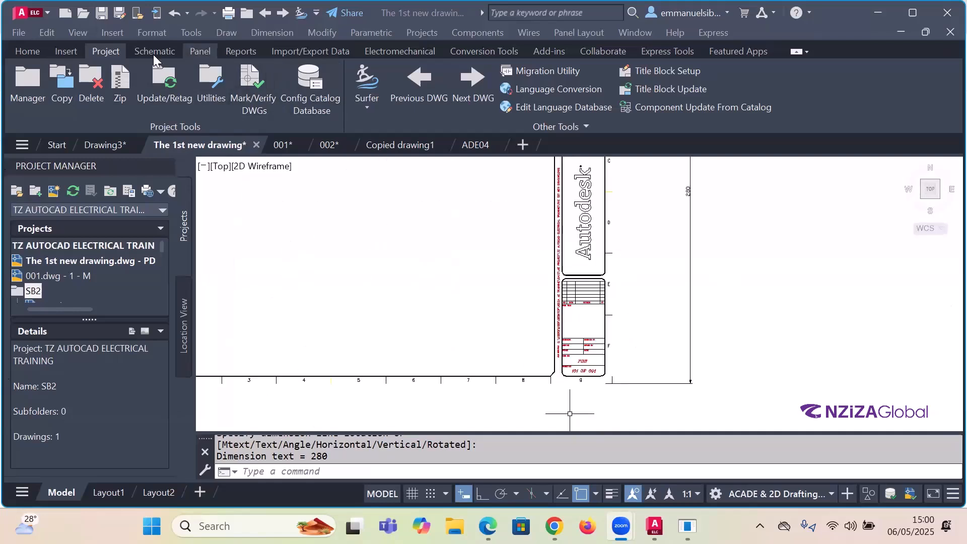
Step: Add a horizontal linear dimension between the lower right and lower left corners of the sheet border, placed below the border
{"action": "left_click", "coordinate": [36, 53]}
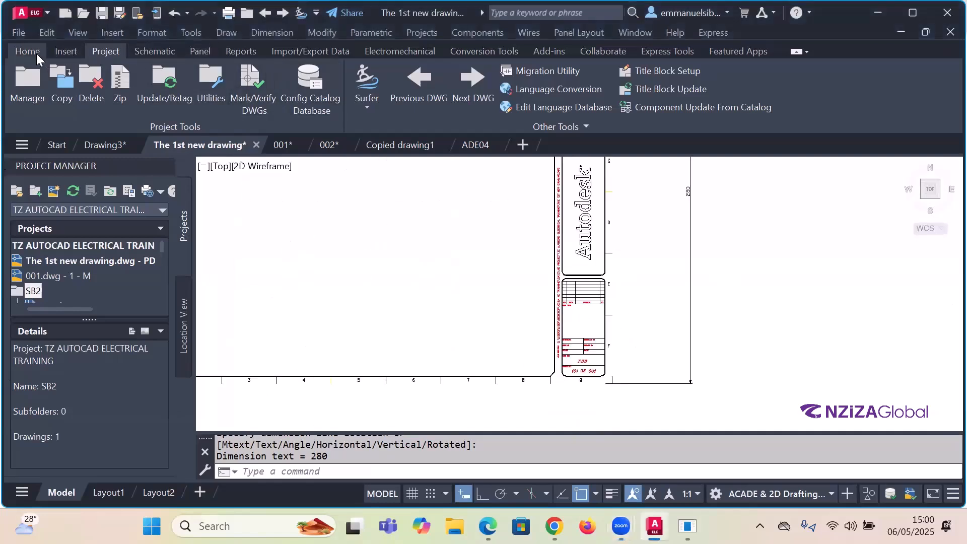
{"action": "left_click", "coordinate": [36, 54]}
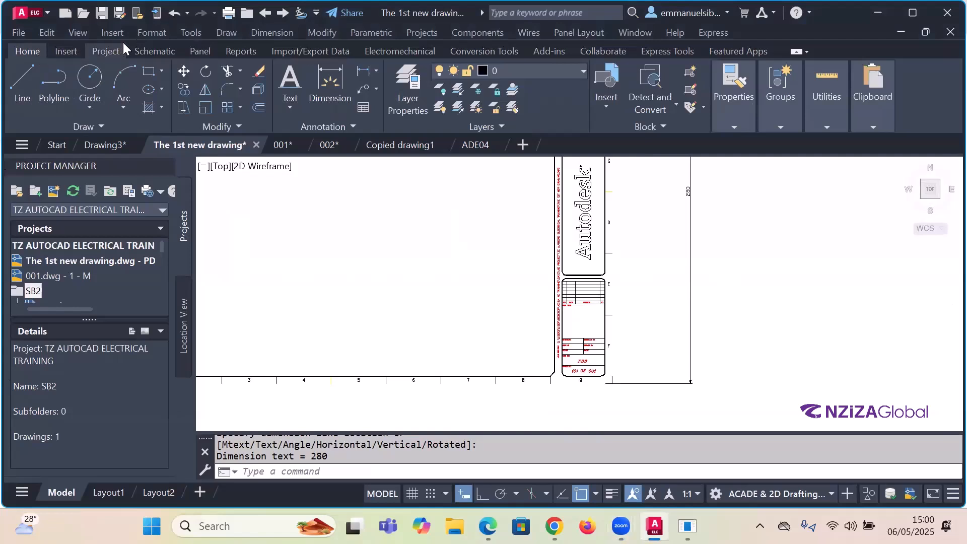
{"action": "left_click", "coordinate": [260, 32]}
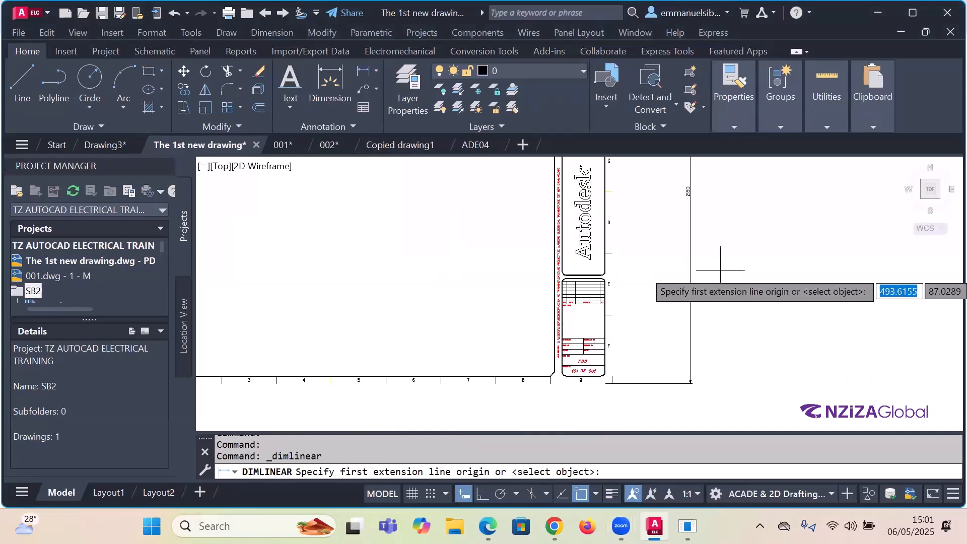
{"action": "scroll", "coordinate": [670, 378], "scroll_direction": "down", "scroll_amount": 5}
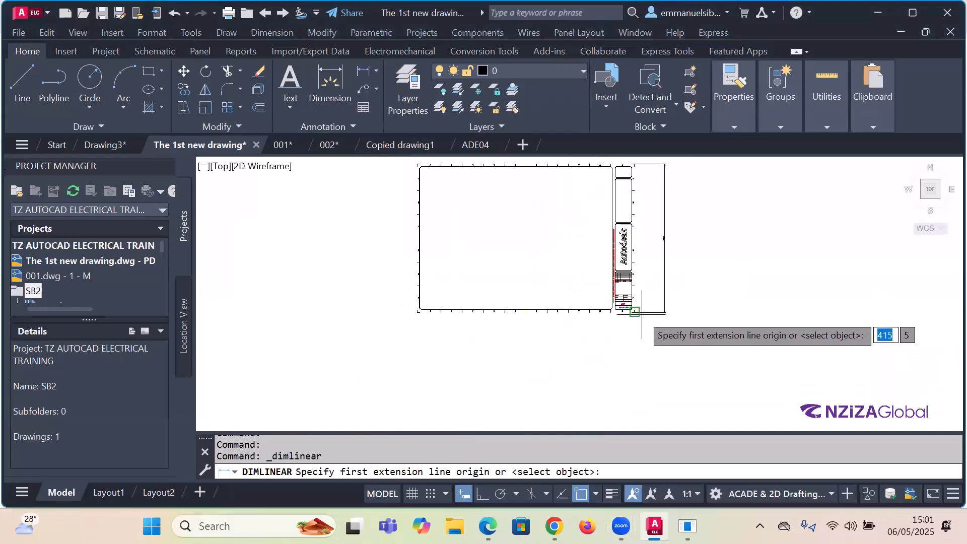
{"action": "scroll", "coordinate": [641, 317], "scroll_direction": "up", "scroll_amount": 5}
{"action": "left_click", "coordinate": [675, 309]}
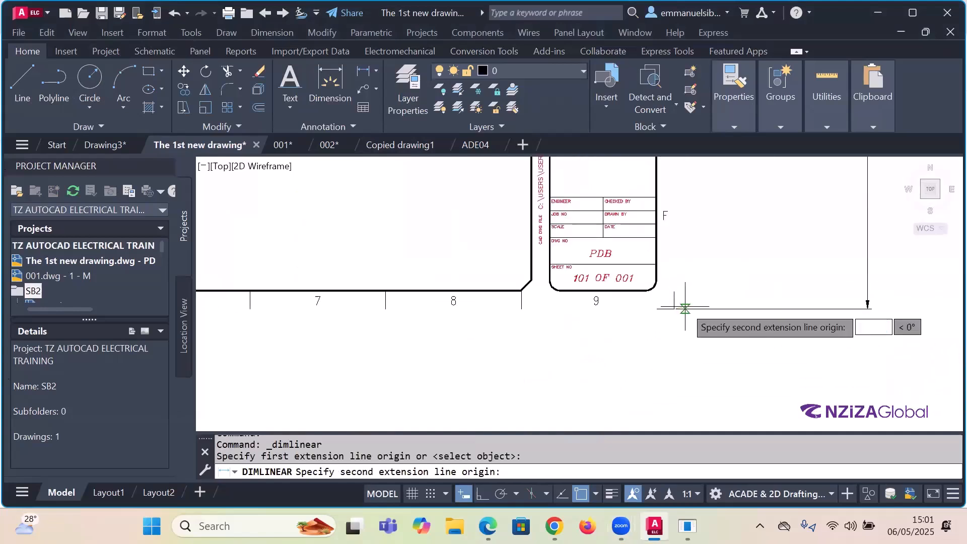
{"action": "scroll", "coordinate": [678, 311], "scroll_direction": "down", "scroll_amount": 5}
{"action": "scroll", "coordinate": [480, 310], "scroll_direction": "up", "scroll_amount": 5}
{"action": "left_click", "coordinate": [425, 294]}
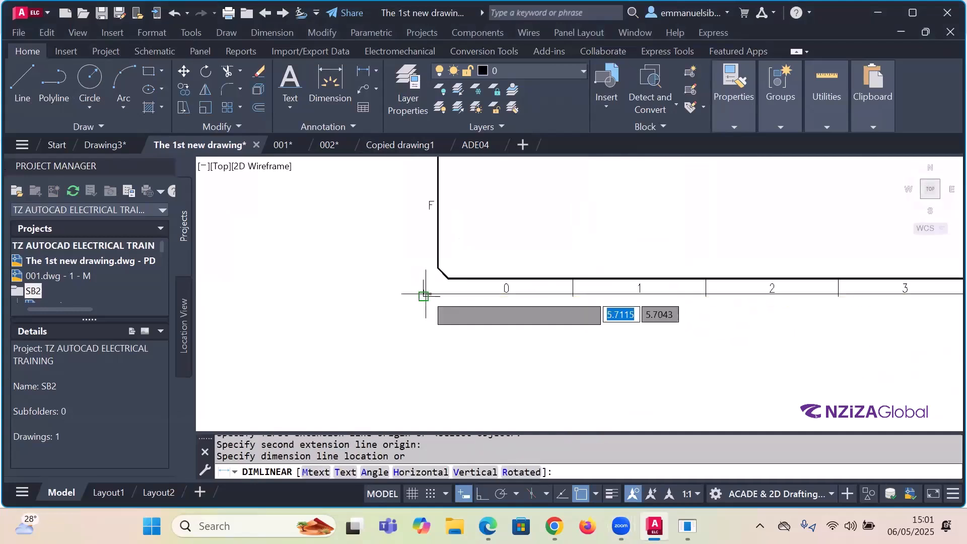
{"action": "scroll", "coordinate": [427, 294], "scroll_direction": "down", "scroll_amount": 2}
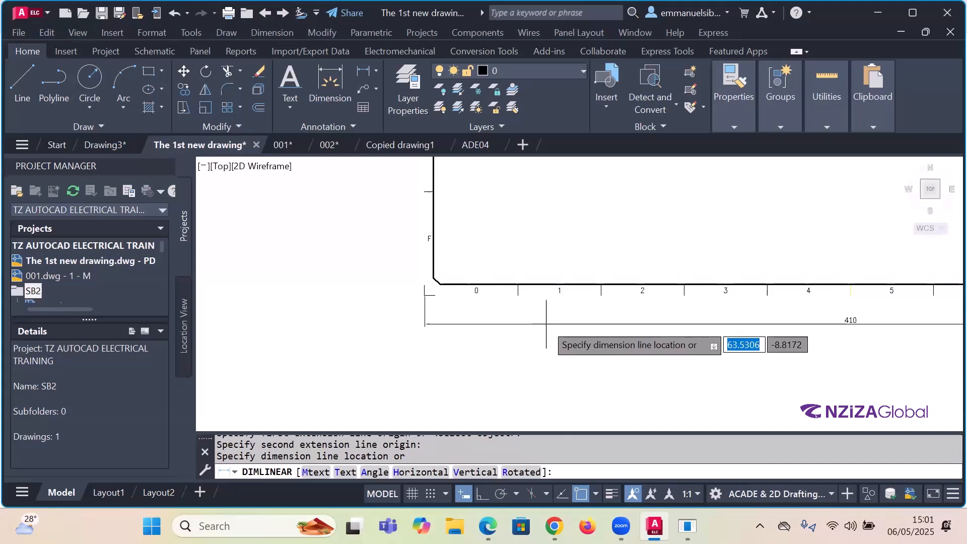
{"action": "left_click", "coordinate": [546, 324]}
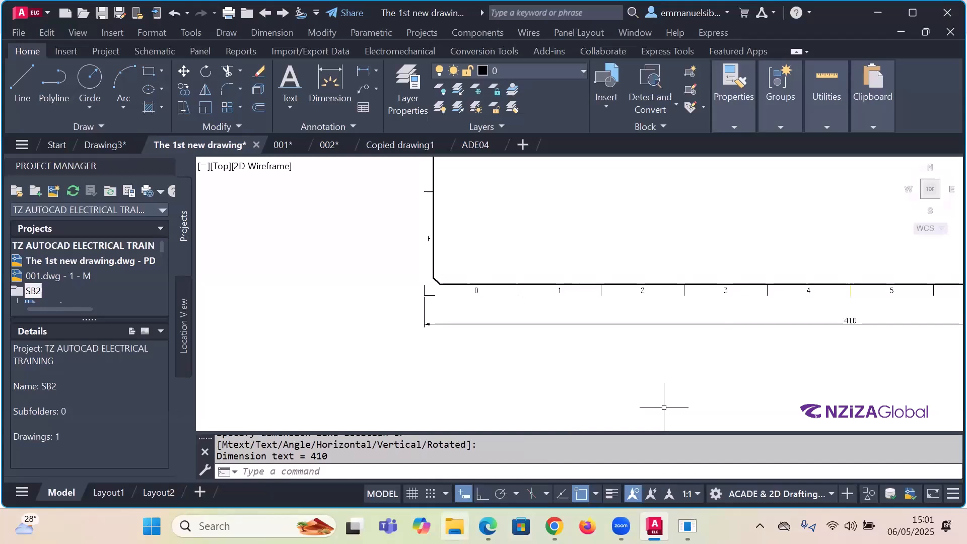
Step: Erase the sheet border with its title block and both linear dimensions from the drawing
{"action": "scroll", "coordinate": [664, 407], "scroll_direction": "down", "scroll_amount": 6}
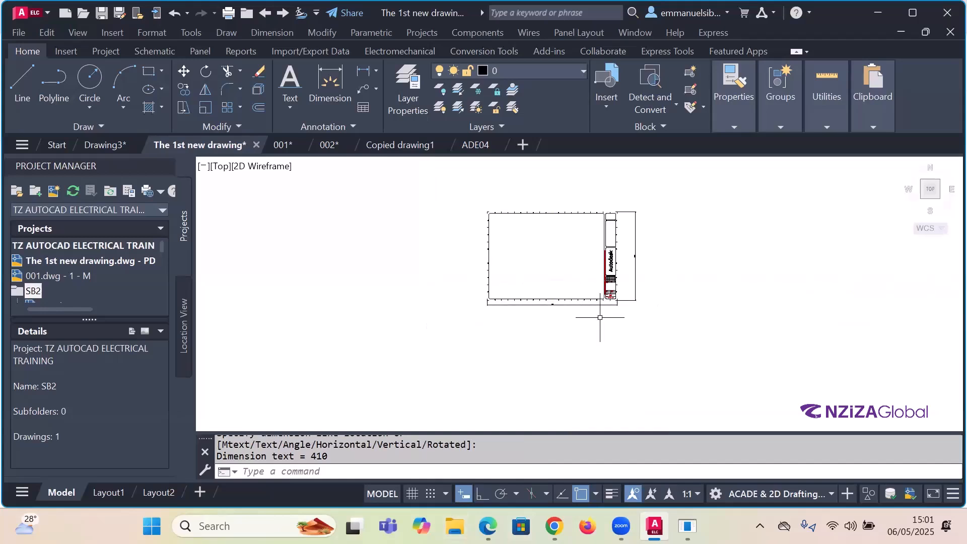
{"action": "scroll", "coordinate": [602, 318], "scroll_direction": "down", "scroll_amount": 6}
{"action": "scroll", "coordinate": [612, 321], "scroll_direction": "up", "scroll_amount": 2}
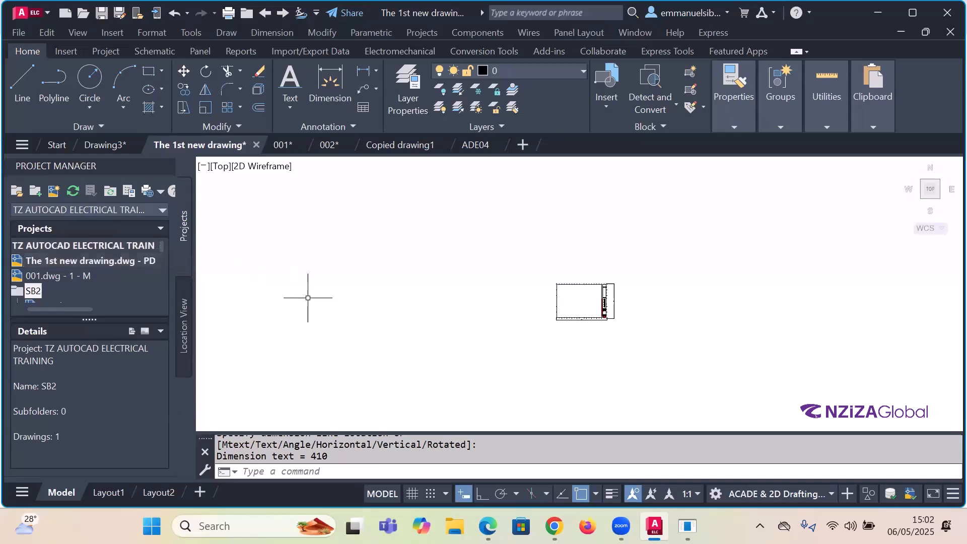
{"action": "scroll", "coordinate": [615, 315], "scroll_direction": "up", "scroll_amount": 2}
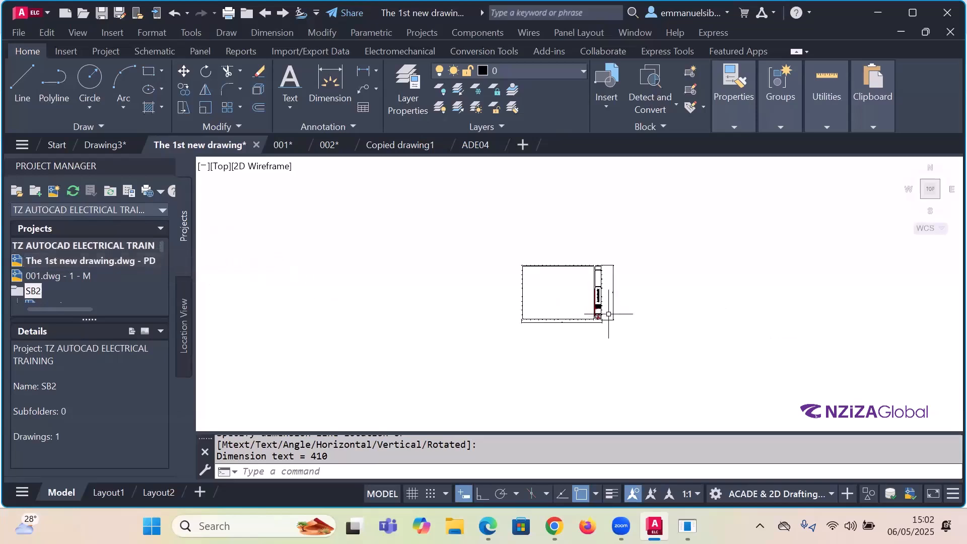
{"action": "left_click", "coordinate": [713, 358]}
{"action": "left_click", "coordinate": [463, 218]}
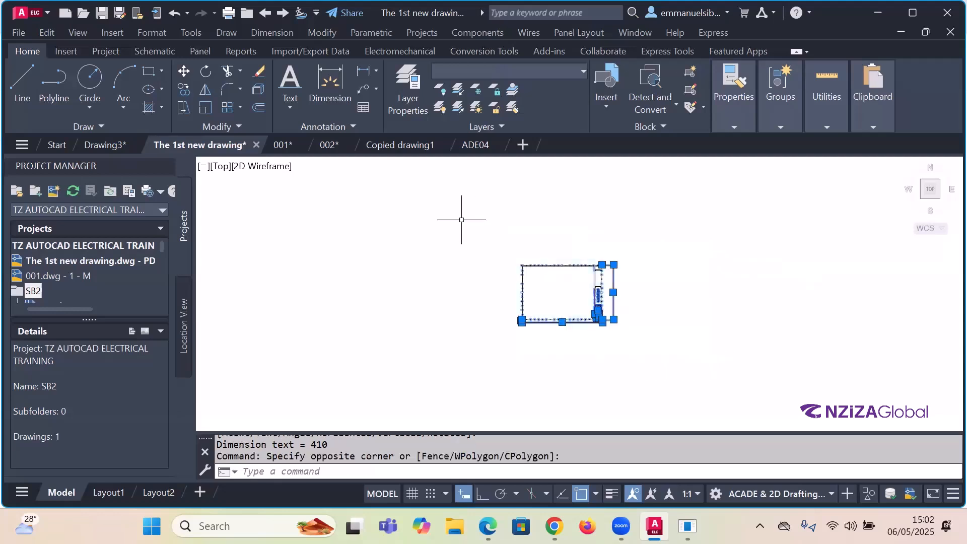
{"action": "key", "text": "Delete"}
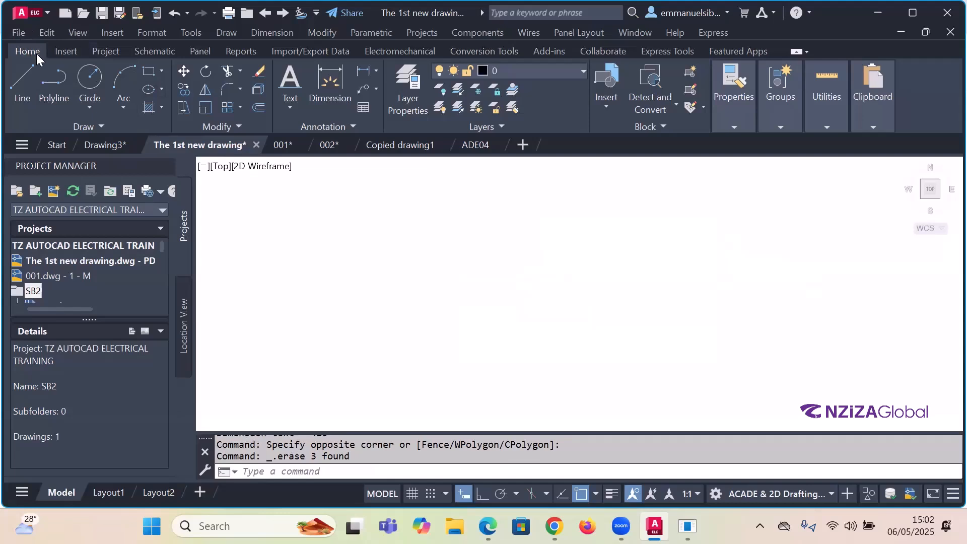
{"action": "left_click", "coordinate": [149, 78]}
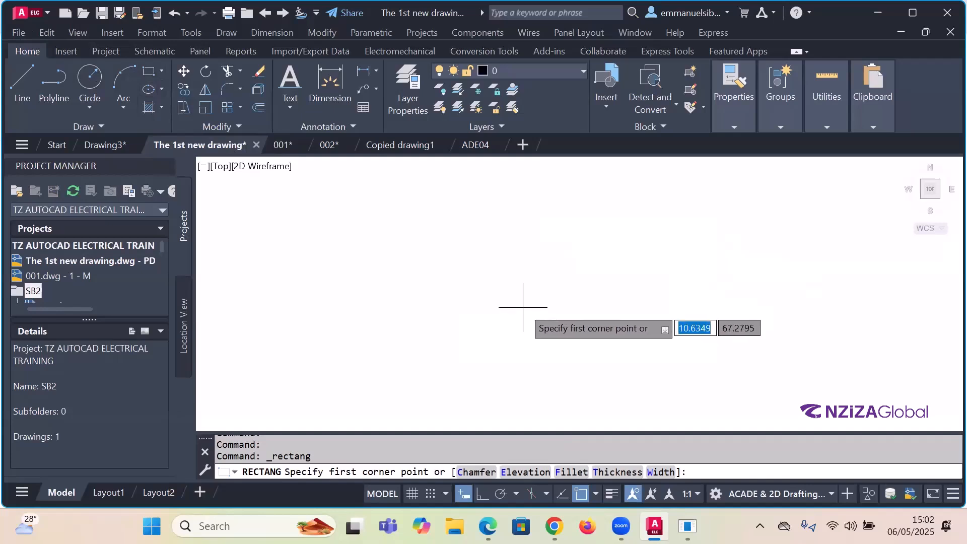
{"action": "key", "text": "Escape"}
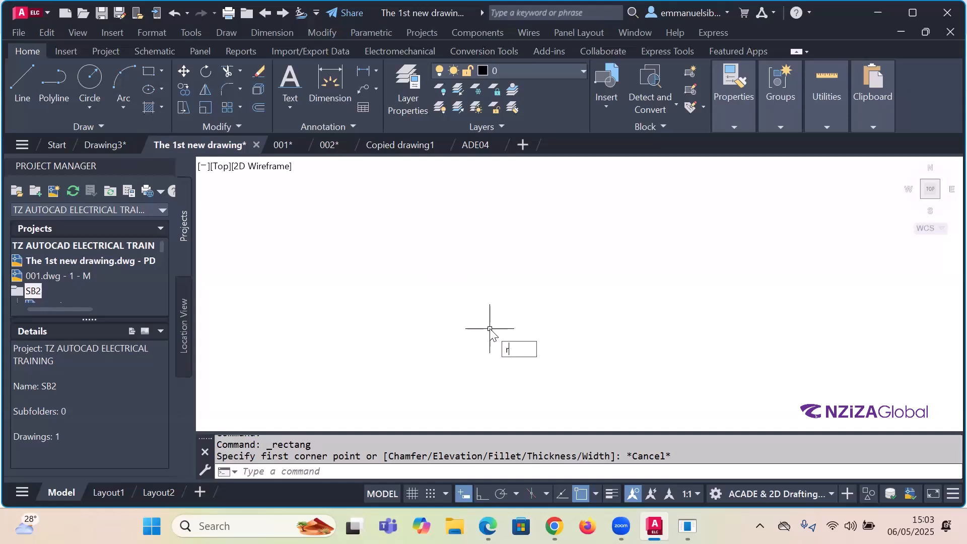
{"action": "type", "text": "RECT"}
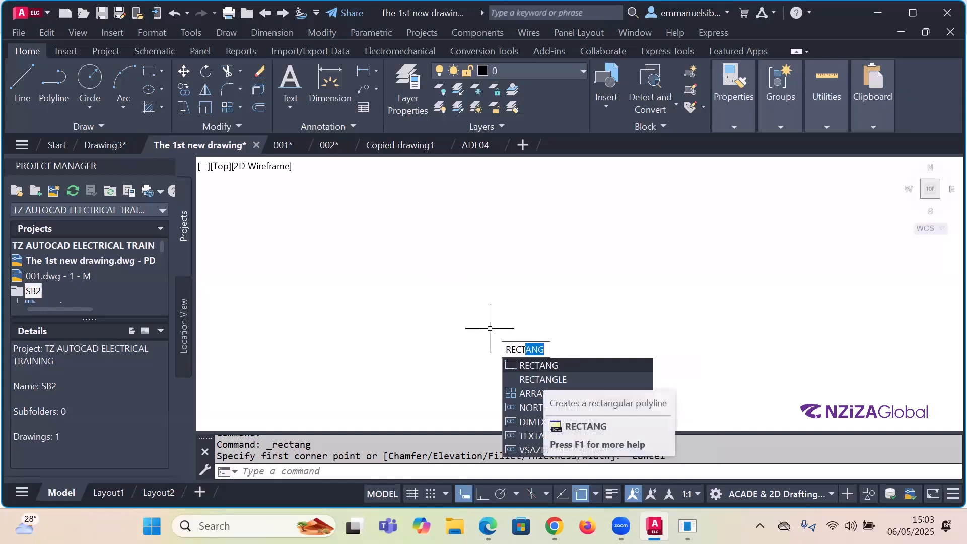
{"action": "left_click", "coordinate": [539, 366]}
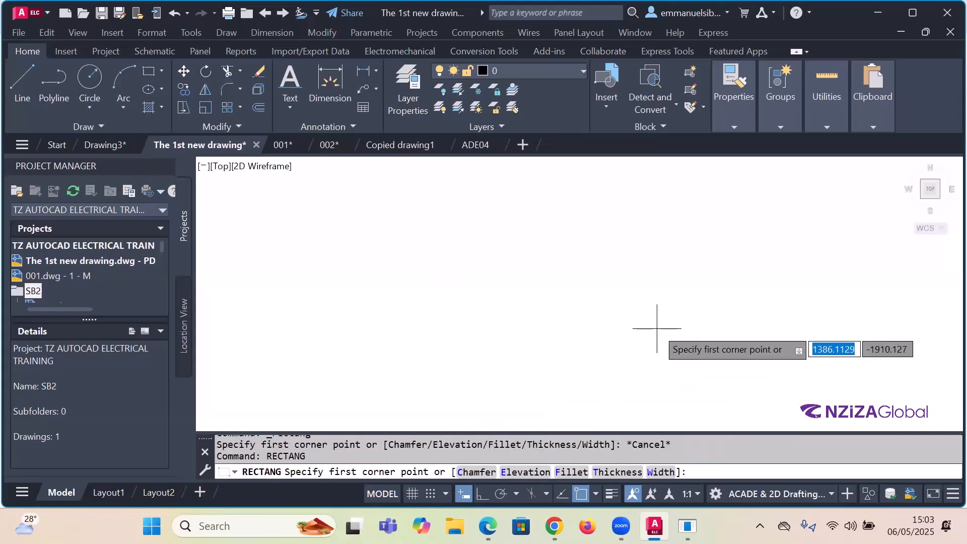
{"action": "type", "text": "0"}
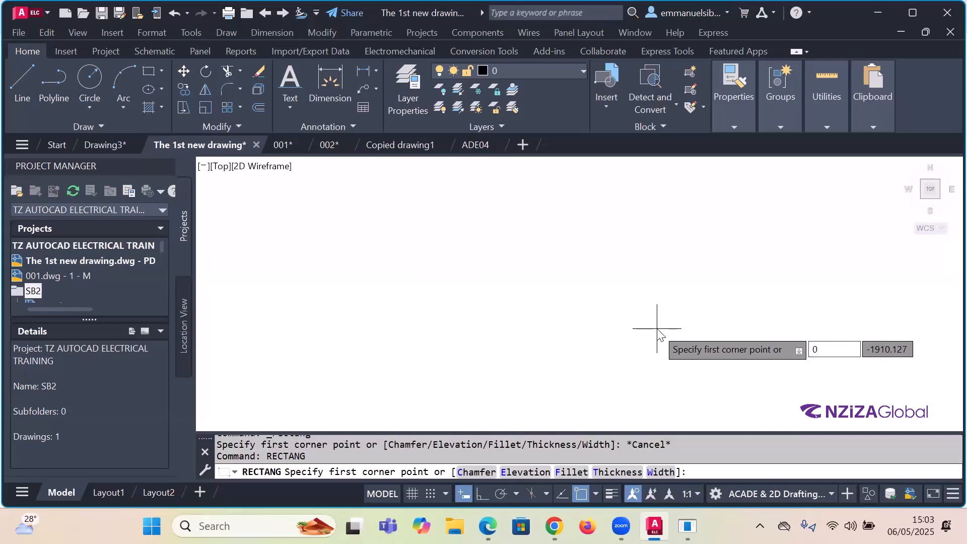
{"action": "key", "text": "Tab"}
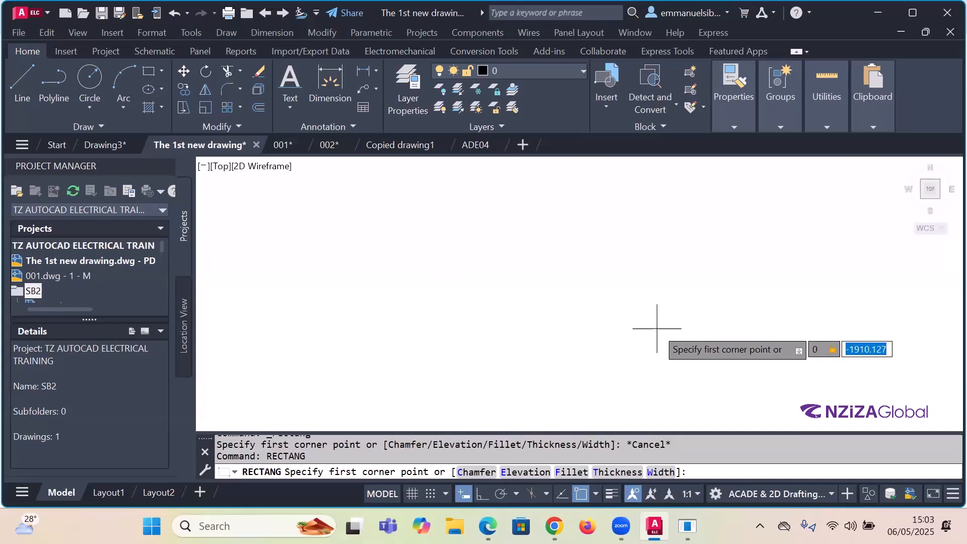
{"action": "type", "text": "0"}
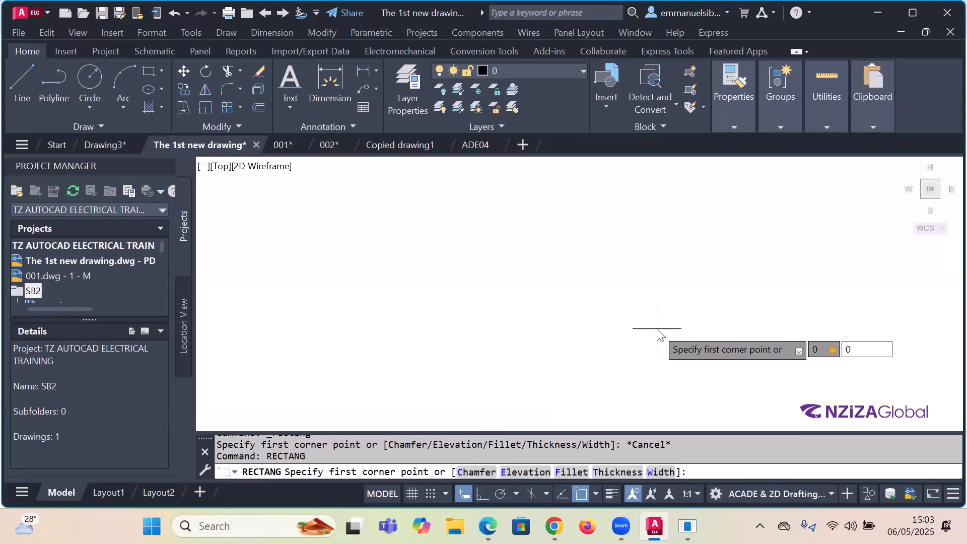
{"action": "key", "text": "Return"}
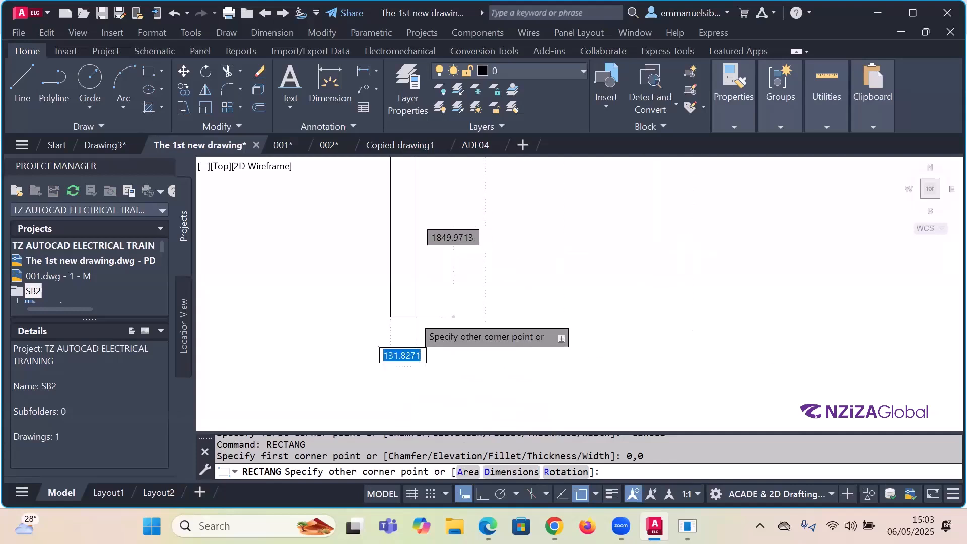
{"action": "scroll", "coordinate": [510, 328], "scroll_direction": "down", "scroll_amount": 8}
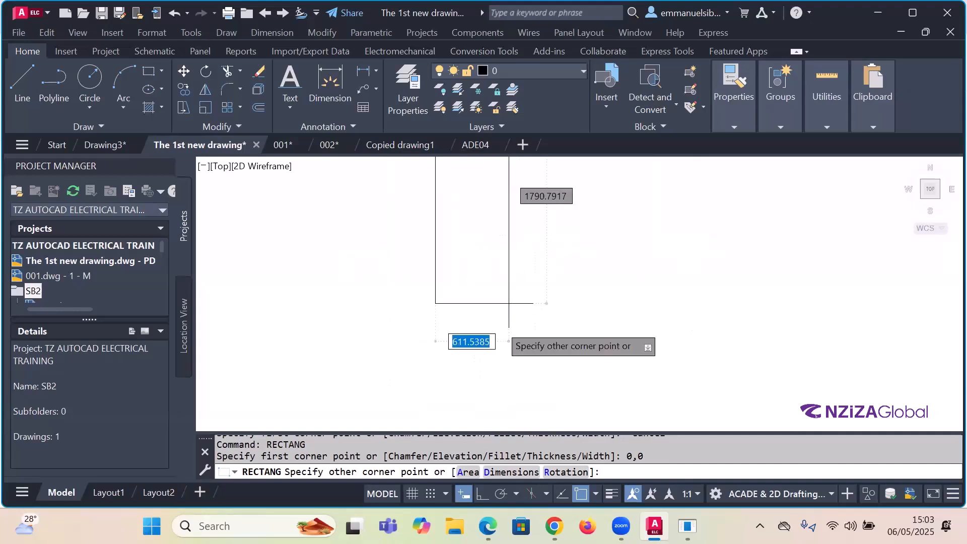
{"action": "scroll", "coordinate": [573, 370], "scroll_direction": "down", "scroll_amount": 4}
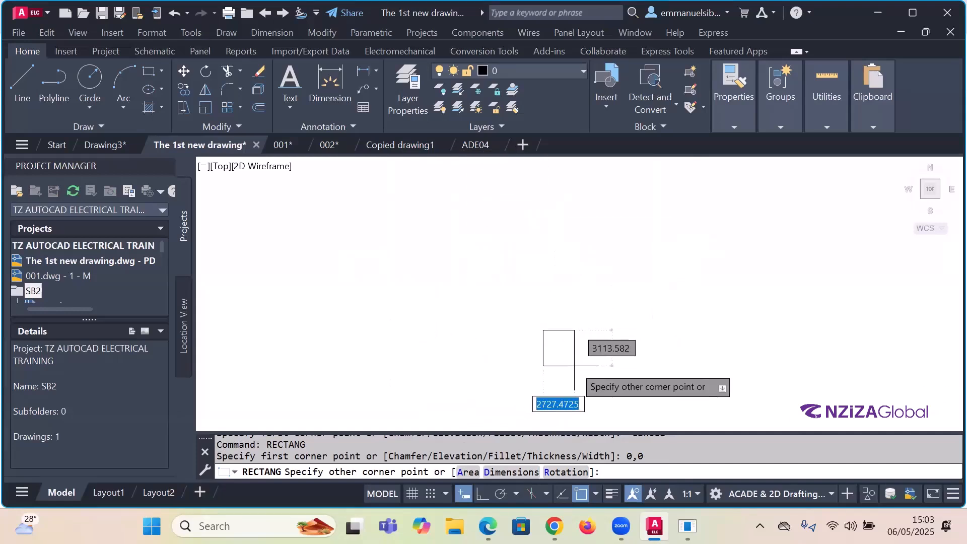
{"action": "scroll", "coordinate": [559, 327], "scroll_direction": "down", "scroll_amount": 5}
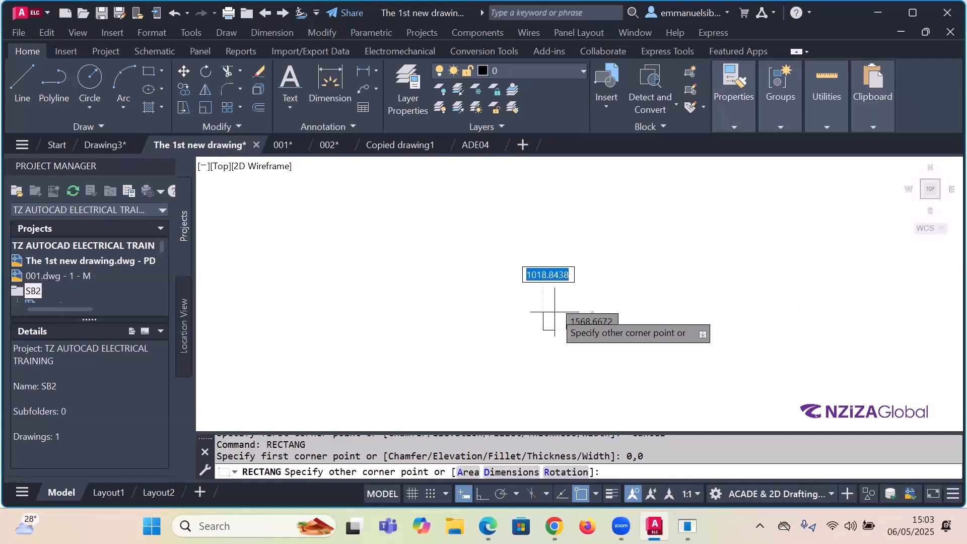
{"action": "key", "text": "Escape"}
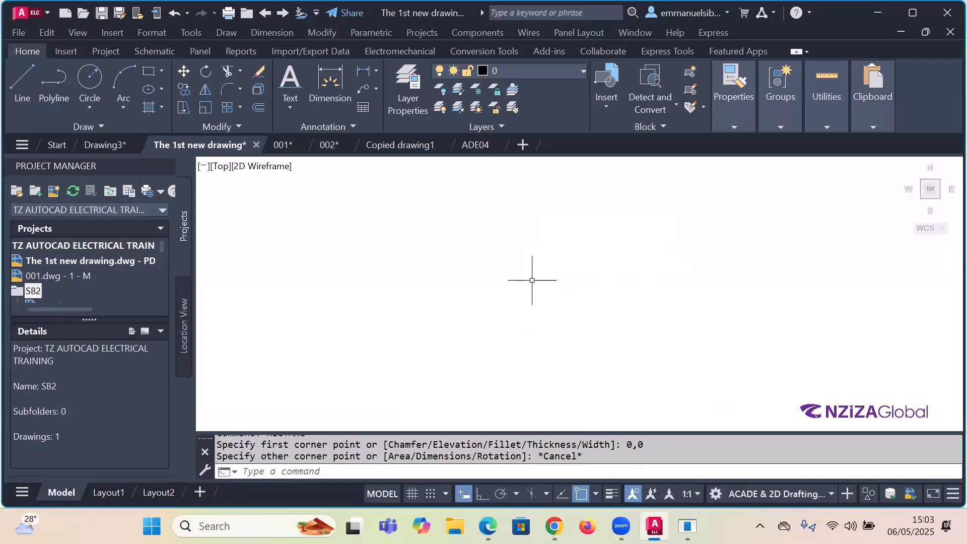
Step: Draw a rectangle from the origin 0,0 with a width of 410 and a height of 280
{"action": "type", "text": "rect"}
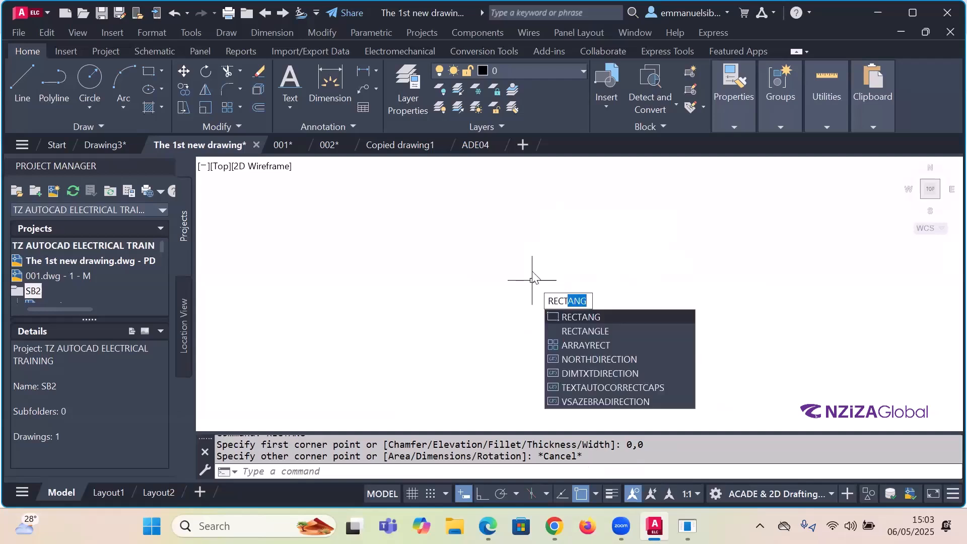
{"action": "left_click", "coordinate": [577, 317]}
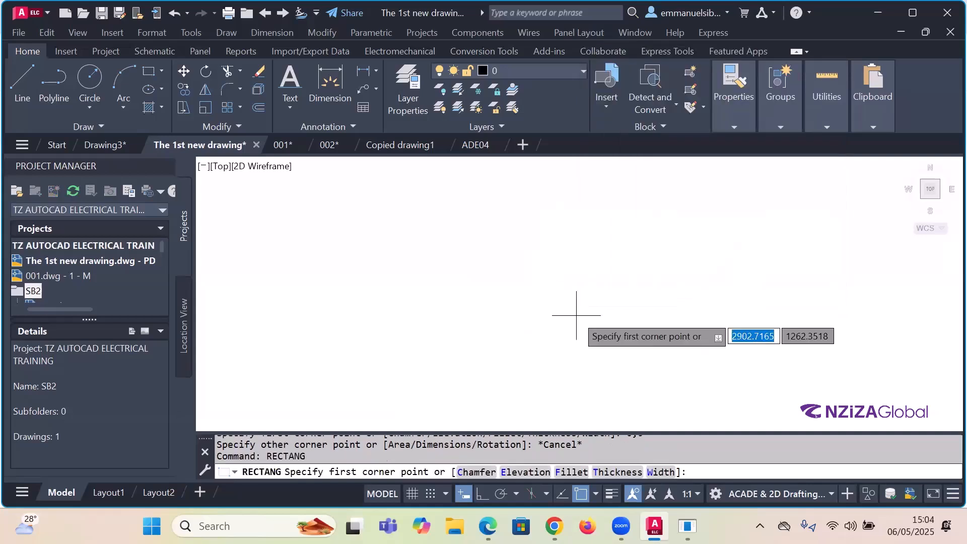
{"action": "type", "text": "0"}
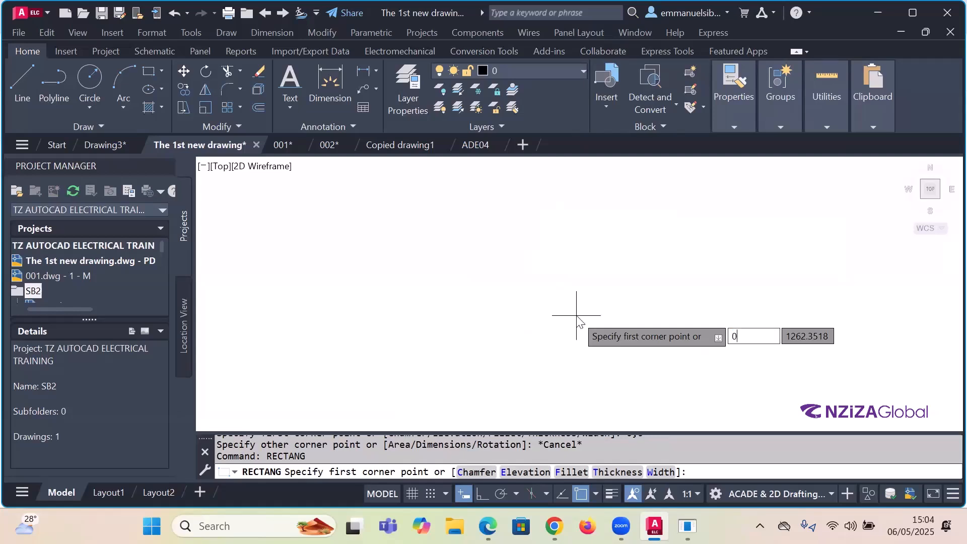
{"action": "key", "text": "Tab"}
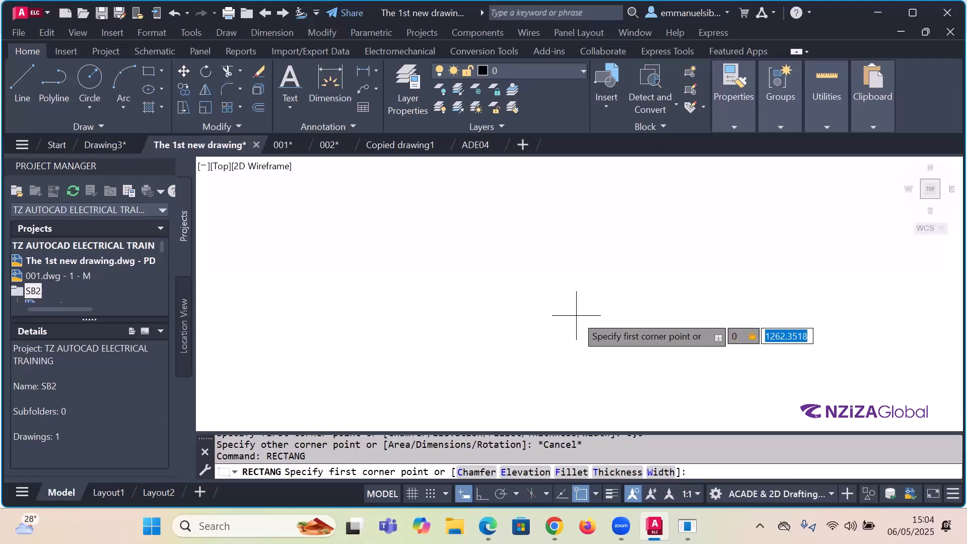
{"action": "type", "text": "0"}
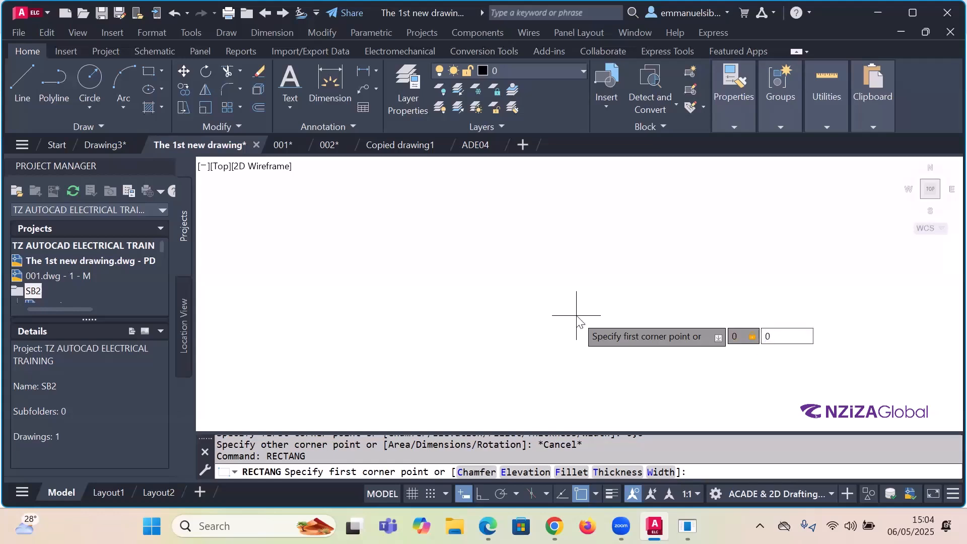
{"action": "key", "text": "Return"}
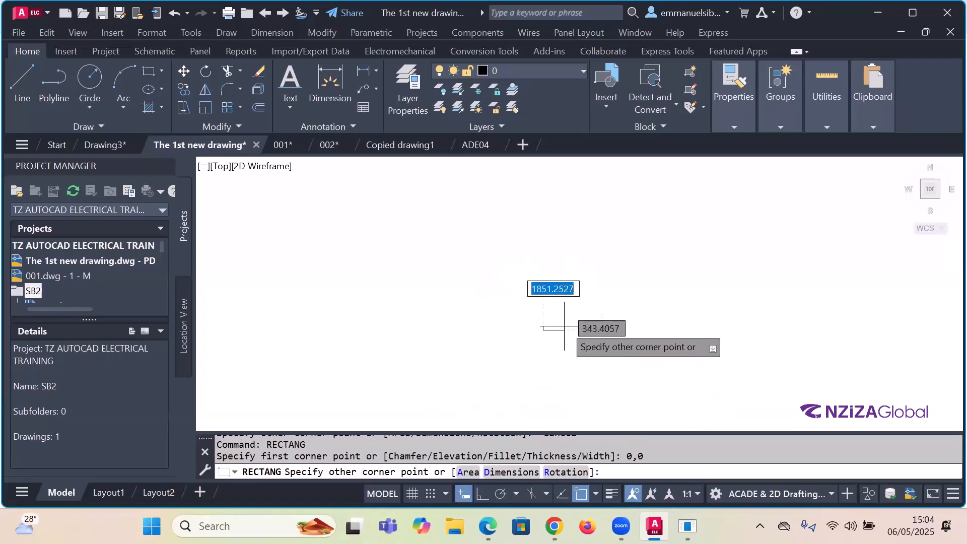
{"action": "scroll", "coordinate": [565, 281], "scroll_direction": "down", "scroll_amount": 1}
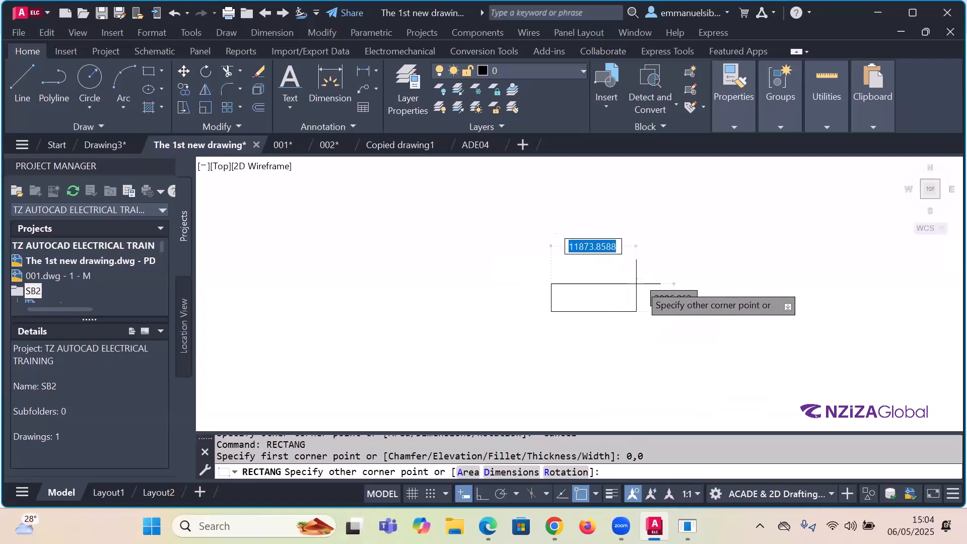
{"action": "scroll", "coordinate": [676, 290], "scroll_direction": "up", "scroll_amount": 2}
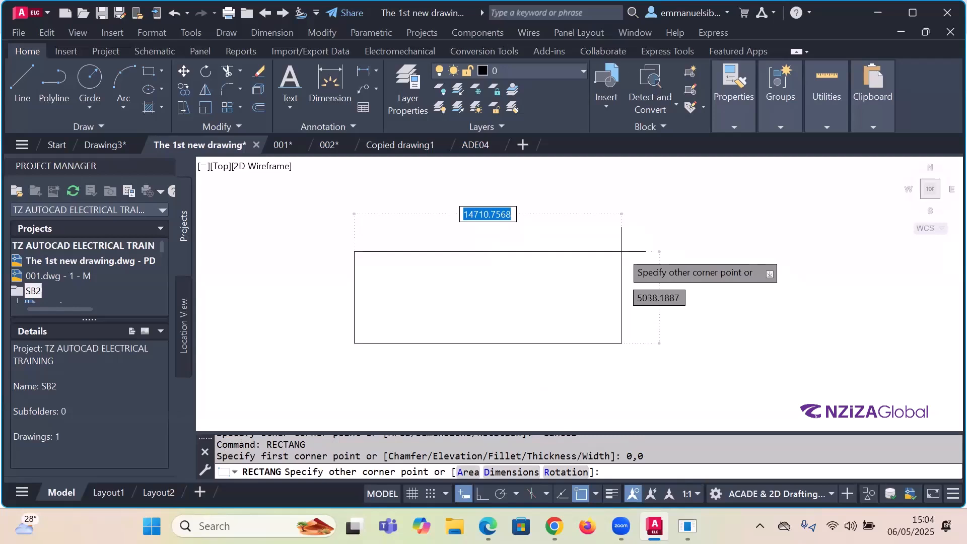
{"action": "type", "text": "4"}
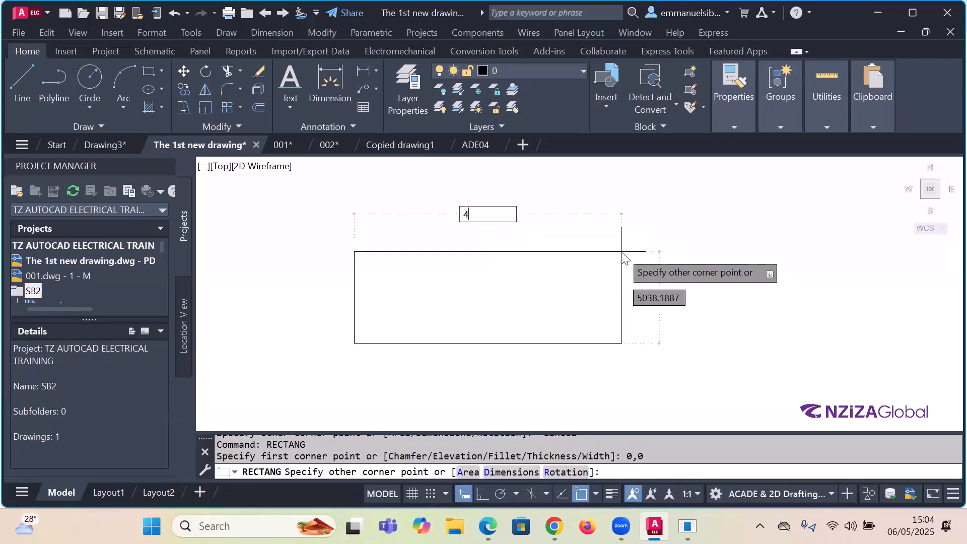
{"action": "type", "text": "10"}
{"action": "key", "text": "Tab"}
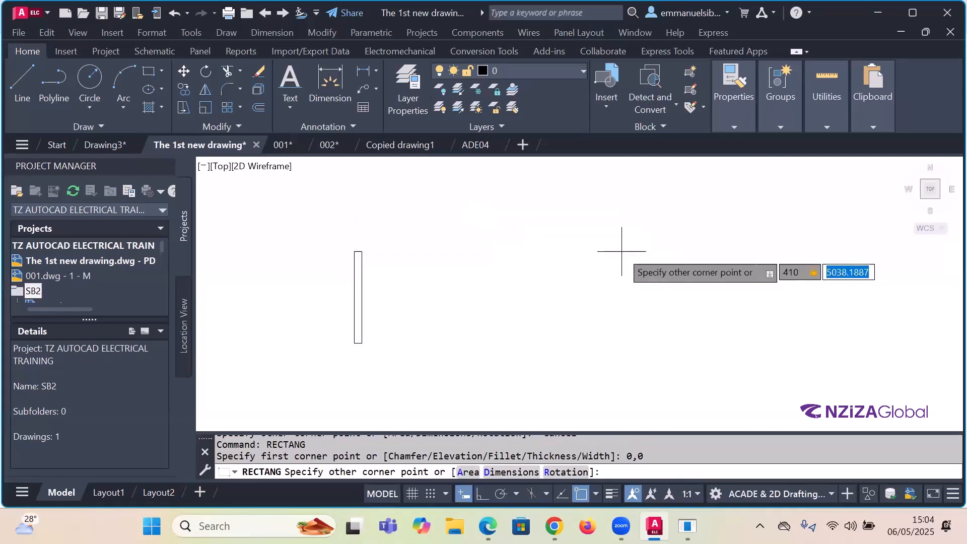
{"action": "type", "text": "280"}
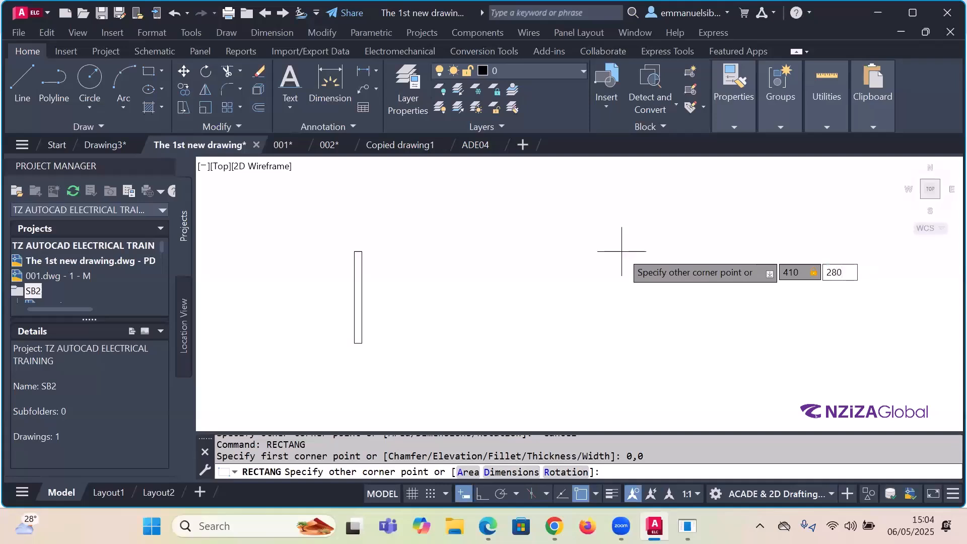
{"action": "key", "text": "Return"}
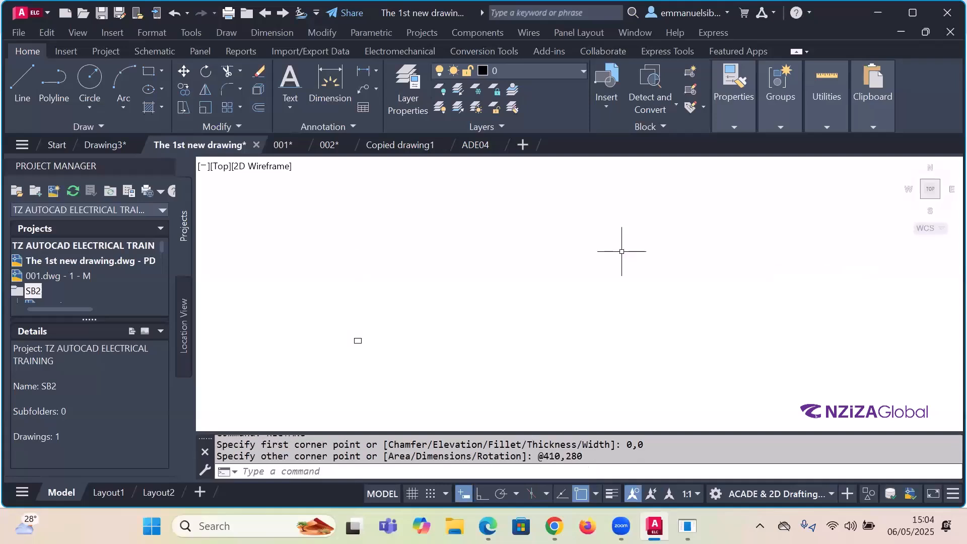
{"action": "scroll", "coordinate": [345, 339], "scroll_direction": "up", "scroll_amount": 8}
{"action": "scroll", "coordinate": [403, 271], "scroll_direction": "up", "scroll_amount": 4}
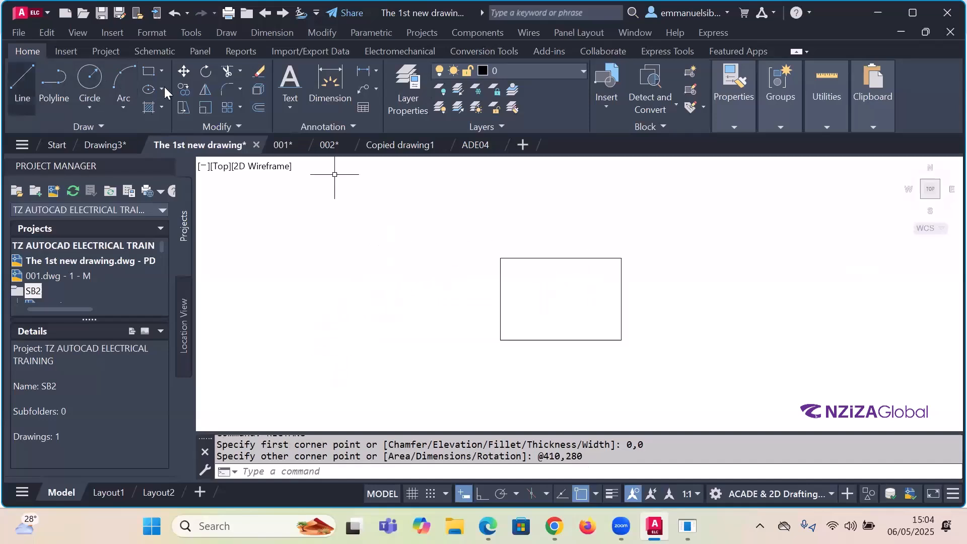
Step: Add a vertical linear dimension between the rectangle's upper and lower right corners, placed outside its right edge
{"action": "left_click", "coordinate": [284, 30]}
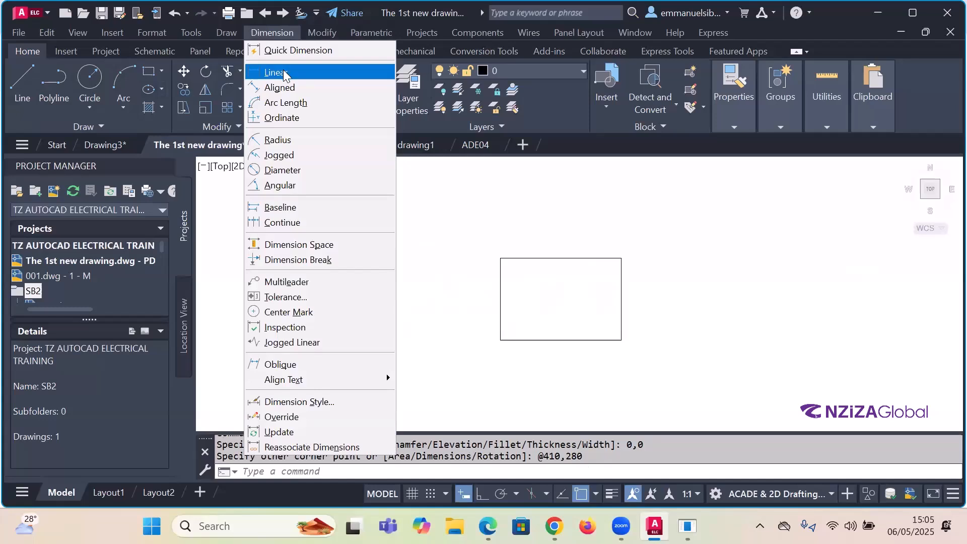
{"action": "left_click", "coordinate": [290, 74]}
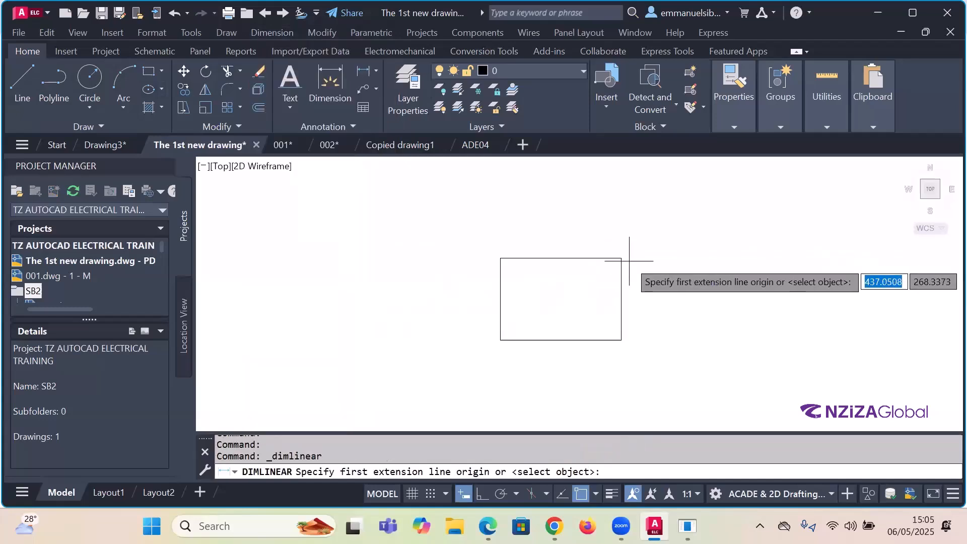
{"action": "left_click", "coordinate": [622, 258]}
{"action": "left_click", "coordinate": [622, 340]}
{"action": "left_click", "coordinate": [643, 318]}
{"action": "scroll", "coordinate": [642, 305], "scroll_direction": "up", "scroll_amount": 5}
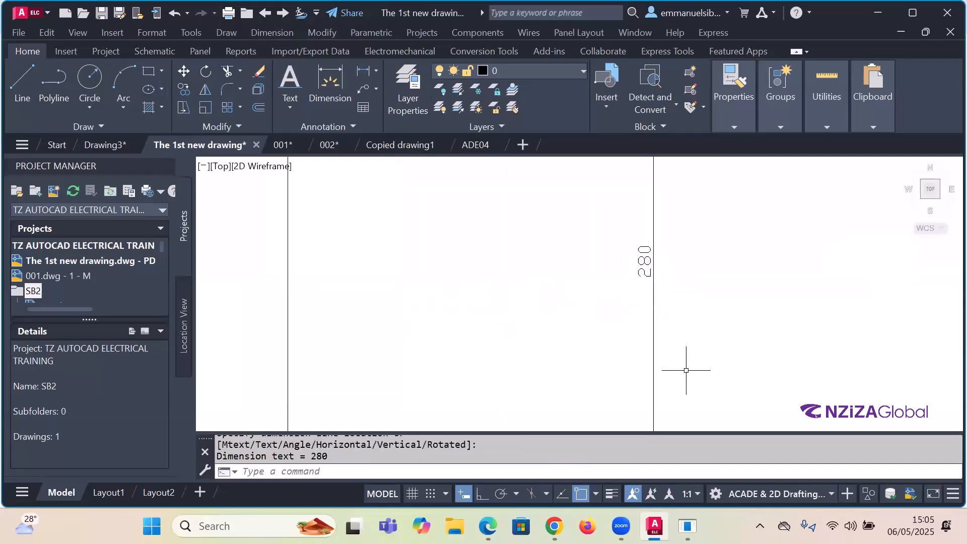
{"action": "scroll", "coordinate": [717, 329], "scroll_direction": "down", "scroll_amount": 2}
{"action": "scroll", "coordinate": [674, 297], "scroll_direction": "down", "scroll_amount": 2}
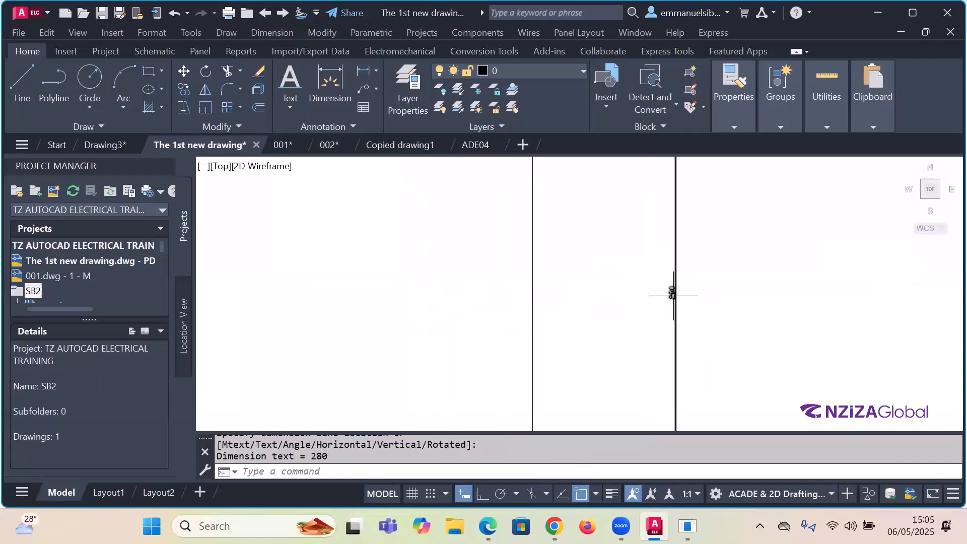
{"action": "scroll", "coordinate": [678, 288], "scroll_direction": "down", "scroll_amount": 2}
{"action": "scroll", "coordinate": [576, 287], "scroll_direction": "down", "scroll_amount": 2}
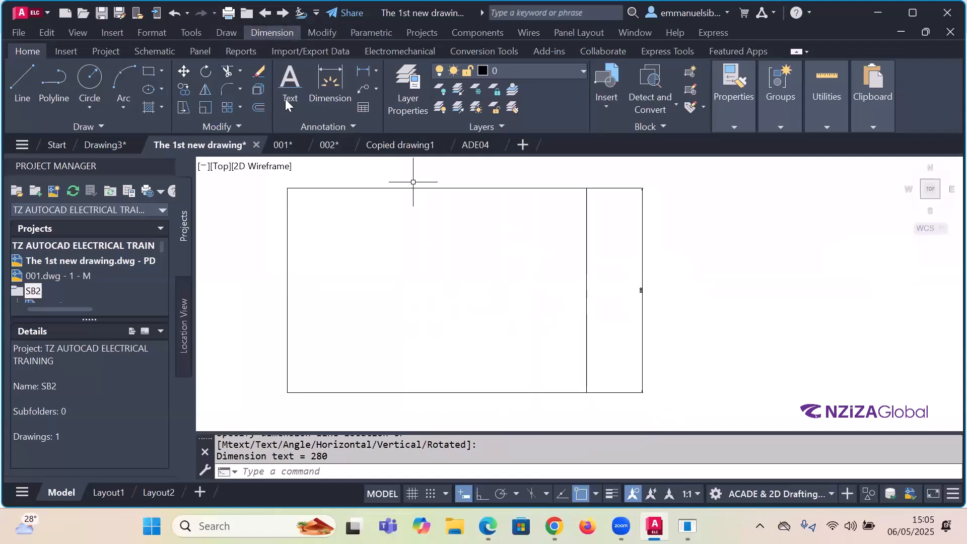
Step: Add a horizontal linear dimension between the rectangle's lower left and lower right corners, placed below its bottom edge
{"action": "left_click", "coordinate": [272, 32]}
{"action": "left_click", "coordinate": [272, 74]}
{"action": "scroll", "coordinate": [534, 210], "scroll_direction": "down", "scroll_amount": 1}
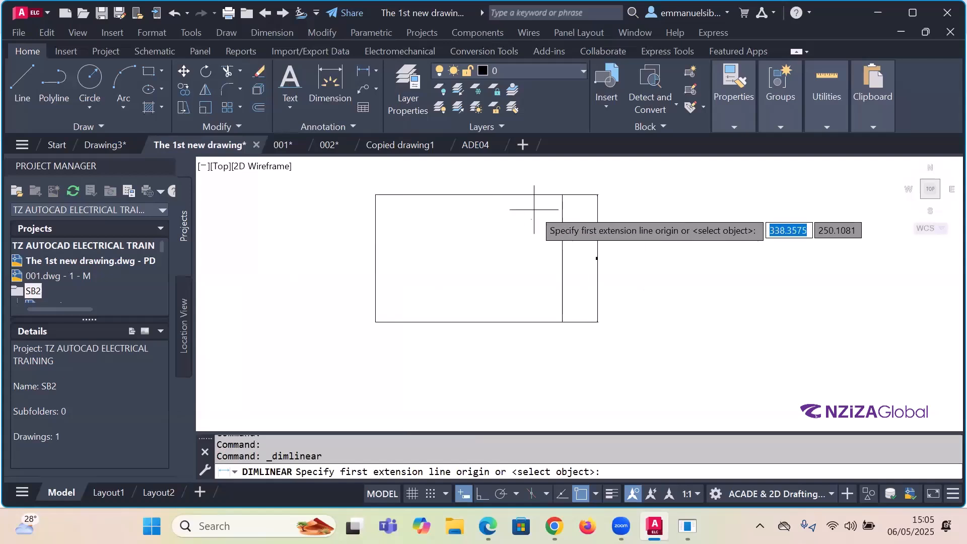
{"action": "left_click", "coordinate": [376, 321]}
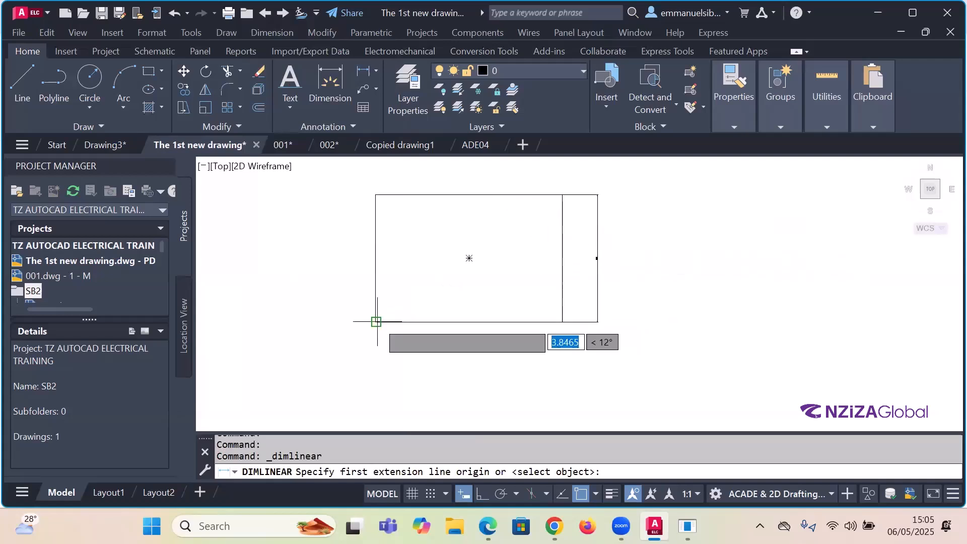
{"action": "left_click", "coordinate": [562, 322]}
{"action": "left_click", "coordinate": [561, 347]}
{"action": "scroll", "coordinate": [479, 360], "scroll_direction": "up", "scroll_amount": 6}
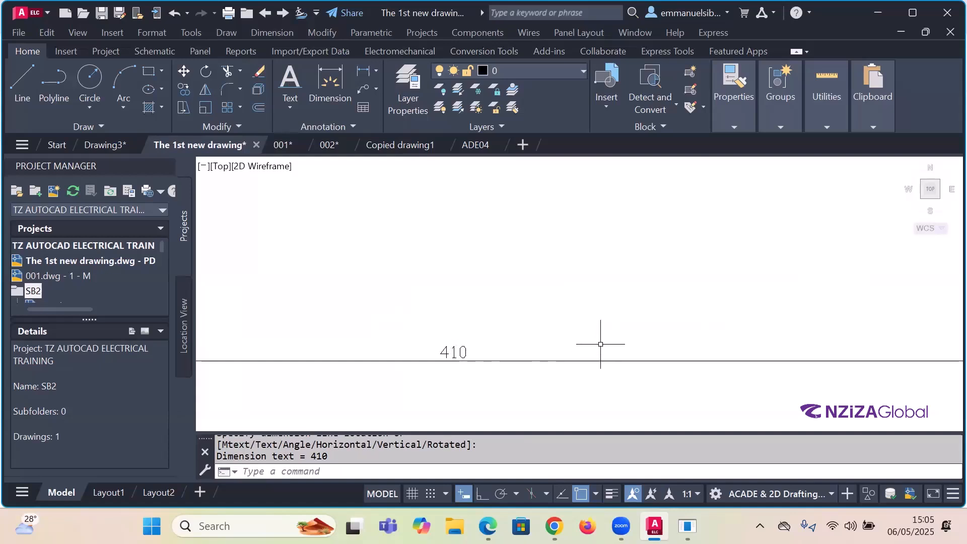
{"action": "scroll", "coordinate": [601, 347], "scroll_direction": "down", "scroll_amount": 4}
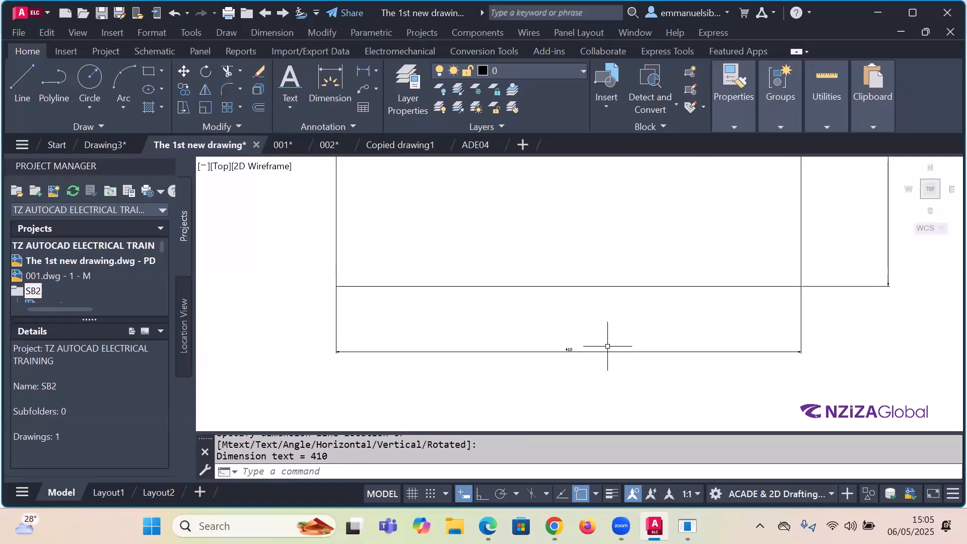
{"action": "scroll", "coordinate": [605, 343], "scroll_direction": "down", "scroll_amount": 2}
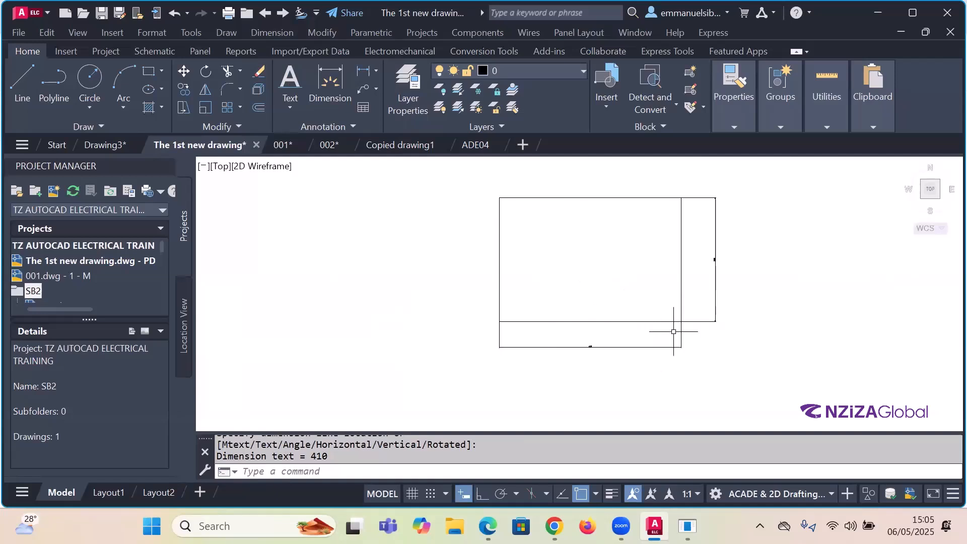
{"action": "scroll", "coordinate": [571, 305], "scroll_direction": "down", "scroll_amount": 2}
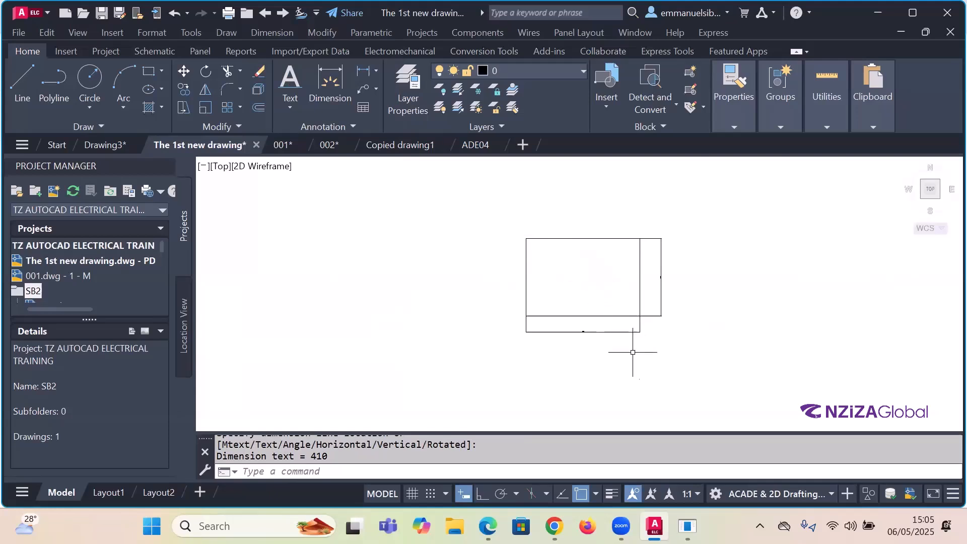
Step: Erase the horizontal and vertical linear dimensions, keeping the rectangle
{"action": "scroll", "coordinate": [648, 355], "scroll_direction": "up", "scroll_amount": 4}
{"action": "left_click", "coordinate": [646, 332]}
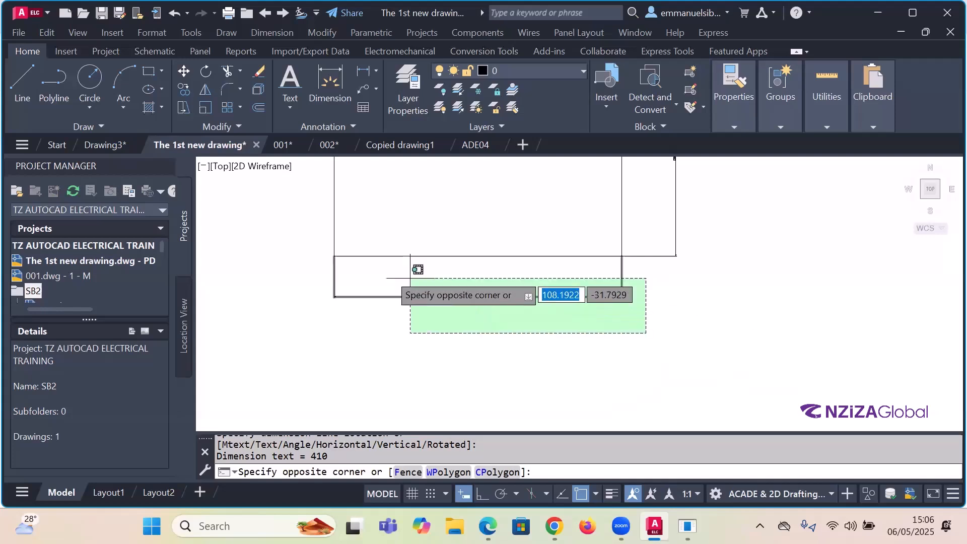
{"action": "left_click", "coordinate": [320, 262]}
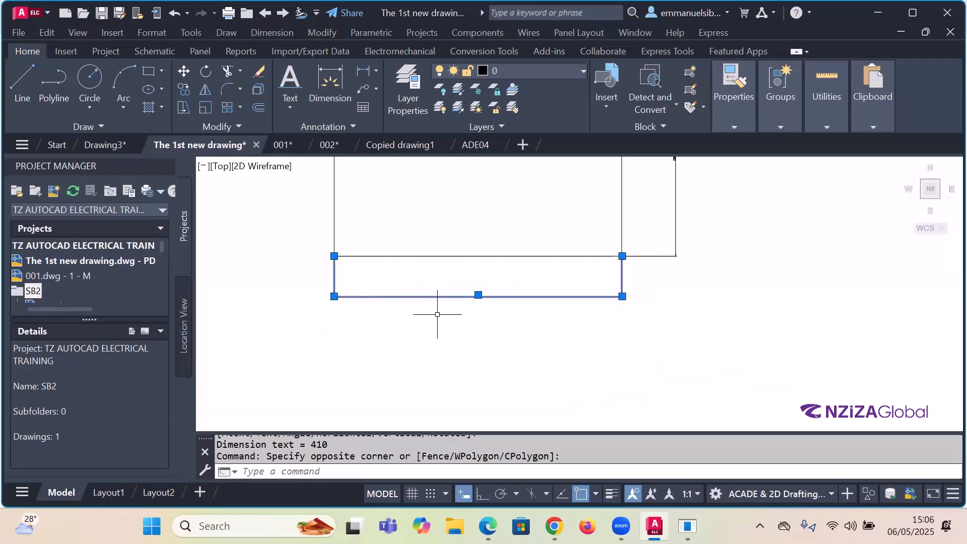
{"action": "key", "text": "Delete"}
{"action": "scroll", "coordinate": [529, 362], "scroll_direction": "down", "scroll_amount": 3}
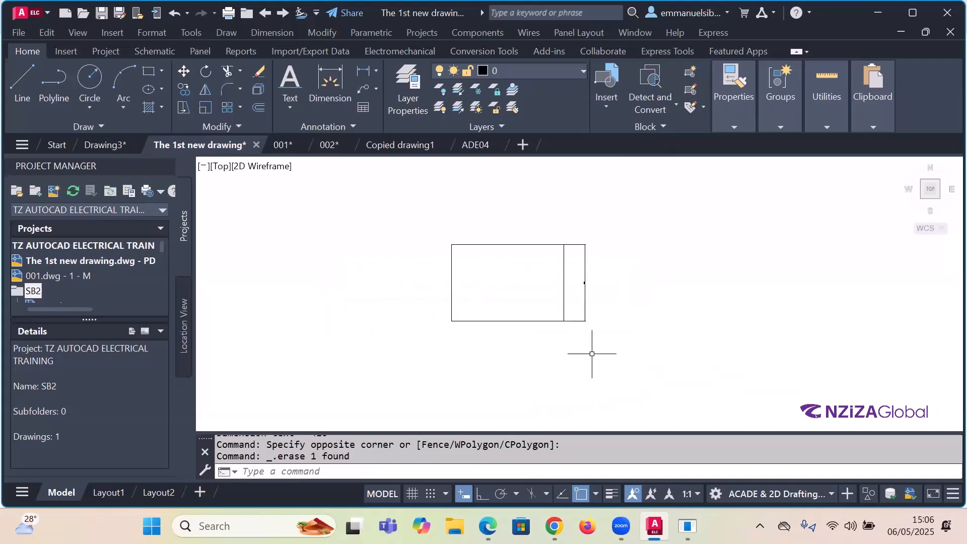
{"action": "left_click", "coordinate": [619, 334]}
{"action": "left_click", "coordinate": [574, 235]}
{"action": "key", "text": "Delete"}
Step: Offset the border rectangle inward by 3 to create an inner border line
{"action": "left_click", "coordinate": [600, 340]}
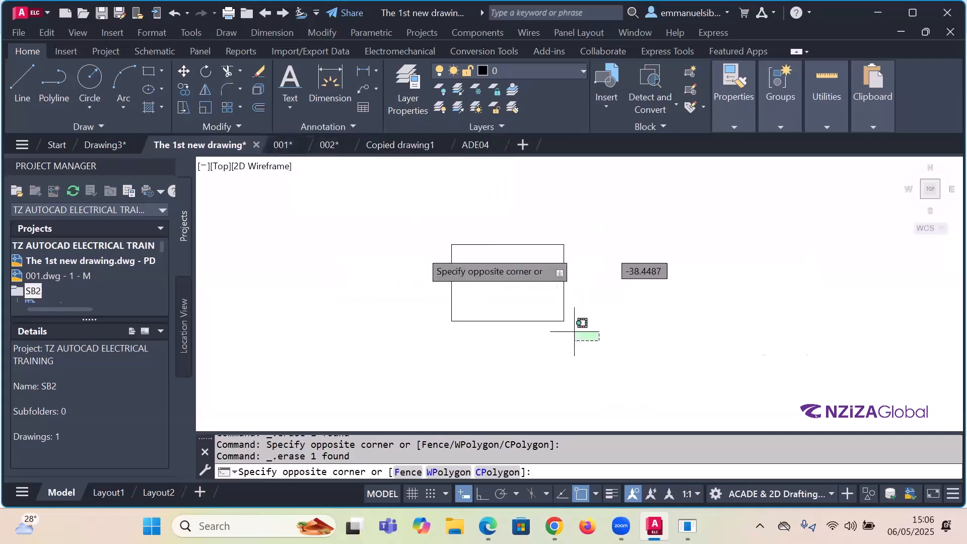
{"action": "left_click", "coordinate": [392, 232]}
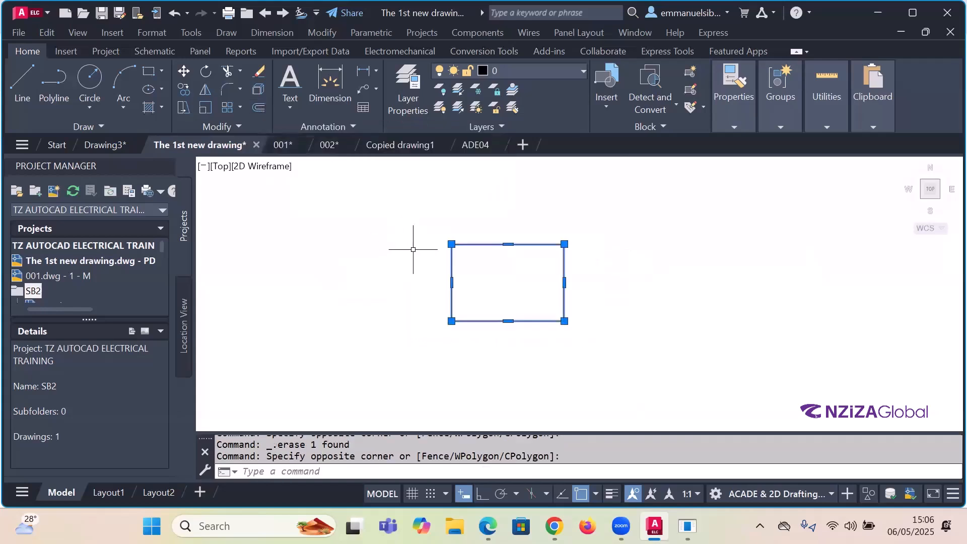
{"action": "left_click", "coordinate": [258, 108]}
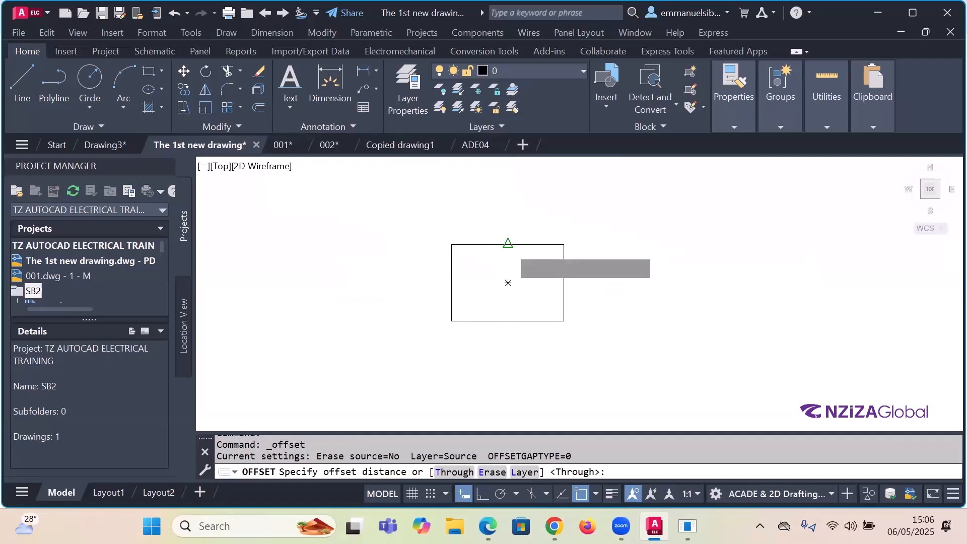
{"action": "left_click", "coordinate": [508, 243]}
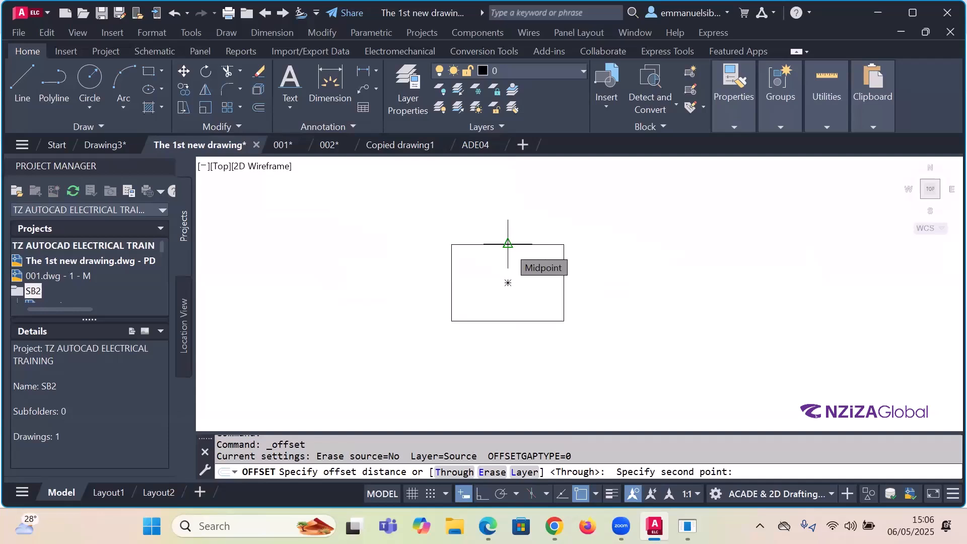
{"action": "left_click", "coordinate": [508, 243]}
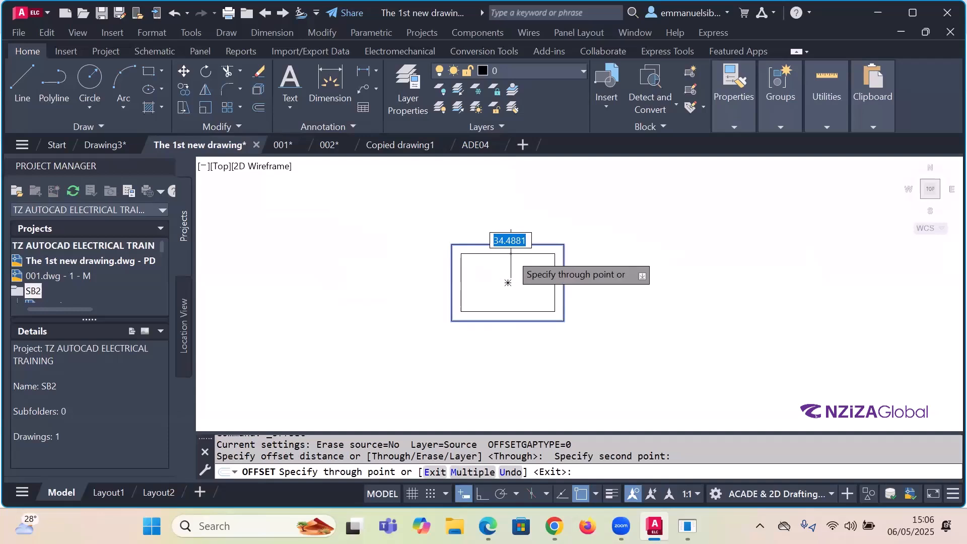
{"action": "scroll", "coordinate": [505, 277], "scroll_direction": "up", "scroll_amount": 2}
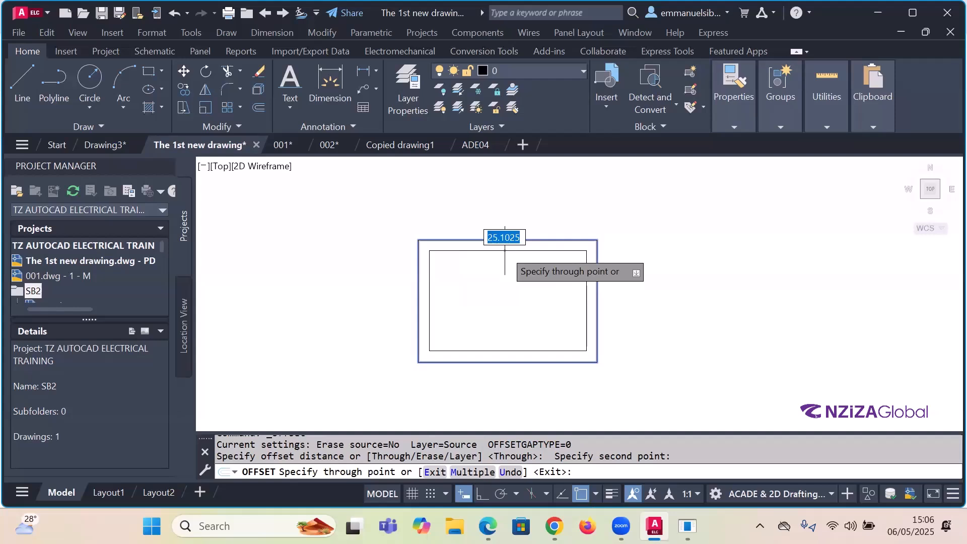
{"action": "type", "text": "3"}
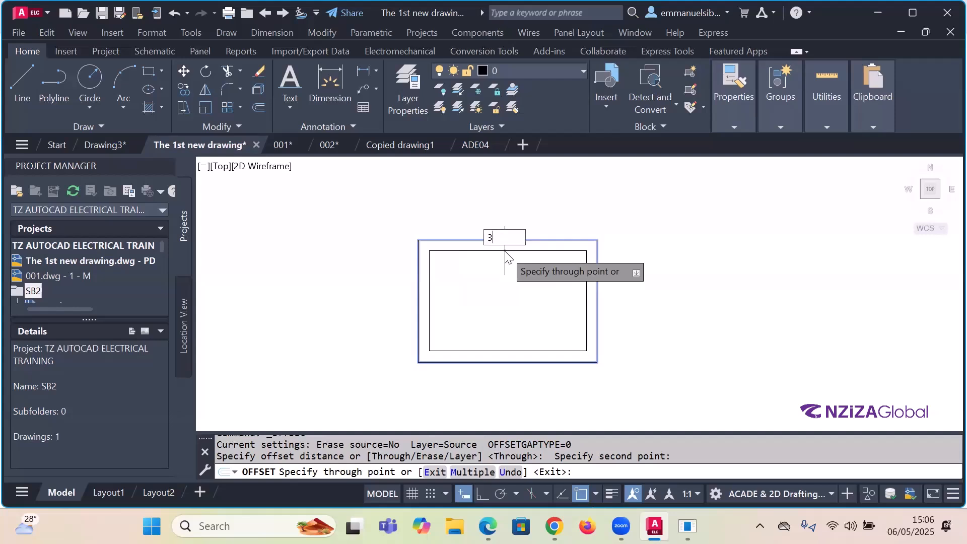
{"action": "key", "text": "Return"}
{"action": "scroll", "coordinate": [505, 251], "scroll_direction": "up", "scroll_amount": 4}
{"action": "left_click", "coordinate": [506, 253]}
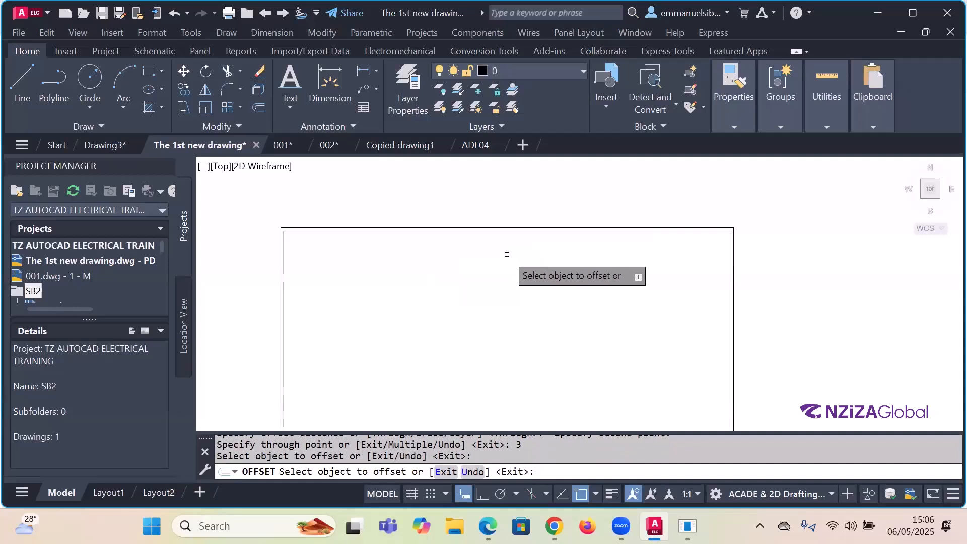
Step: End the Offset command and examine the spacing between the outer and inner border lines around the sheet
{"action": "left_click", "coordinate": [506, 252]}
{"action": "key", "text": "Escape"}
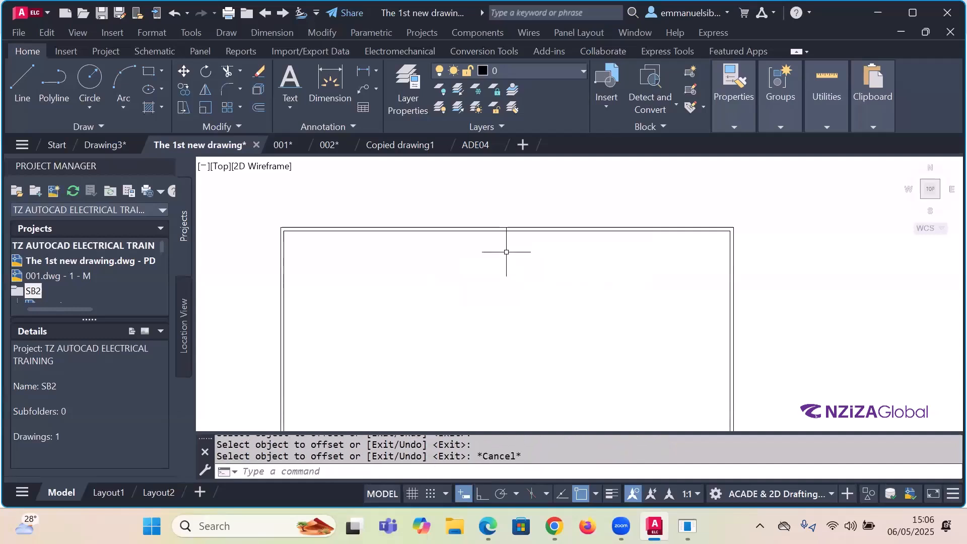
{"action": "scroll", "coordinate": [533, 246], "scroll_direction": "down", "scroll_amount": 2}
{"action": "scroll", "coordinate": [486, 252], "scroll_direction": "down", "scroll_amount": 2}
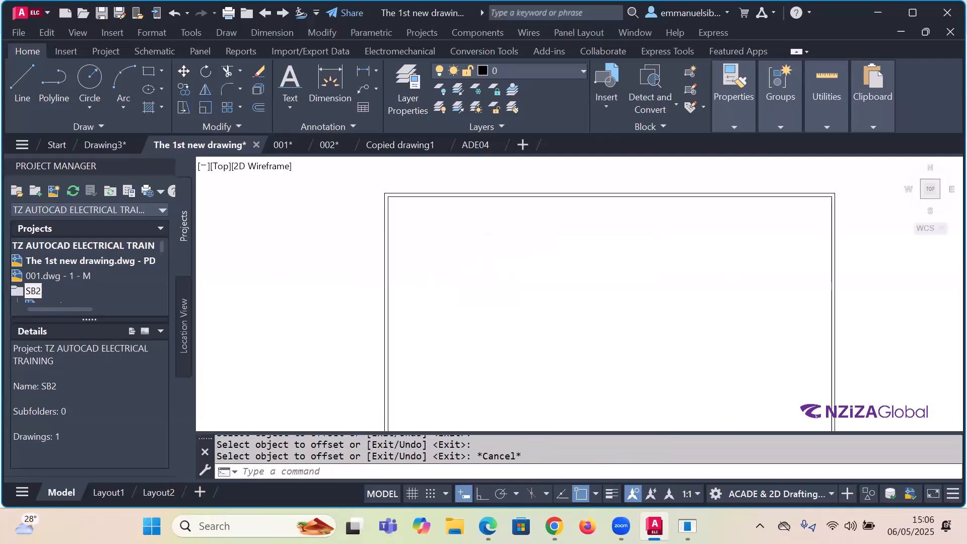
{"action": "scroll", "coordinate": [426, 280], "scroll_direction": "up", "scroll_amount": 5}
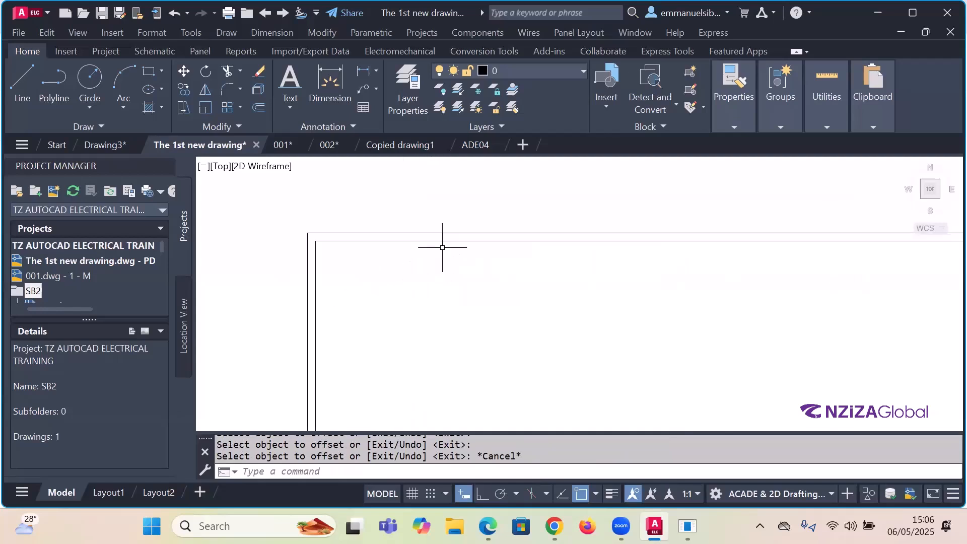
{"action": "scroll", "coordinate": [519, 254], "scroll_direction": "down", "scroll_amount": 2}
{"action": "scroll", "coordinate": [529, 255], "scroll_direction": "down", "scroll_amount": 2}
{"action": "scroll", "coordinate": [507, 247], "scroll_direction": "down", "scroll_amount": 2}
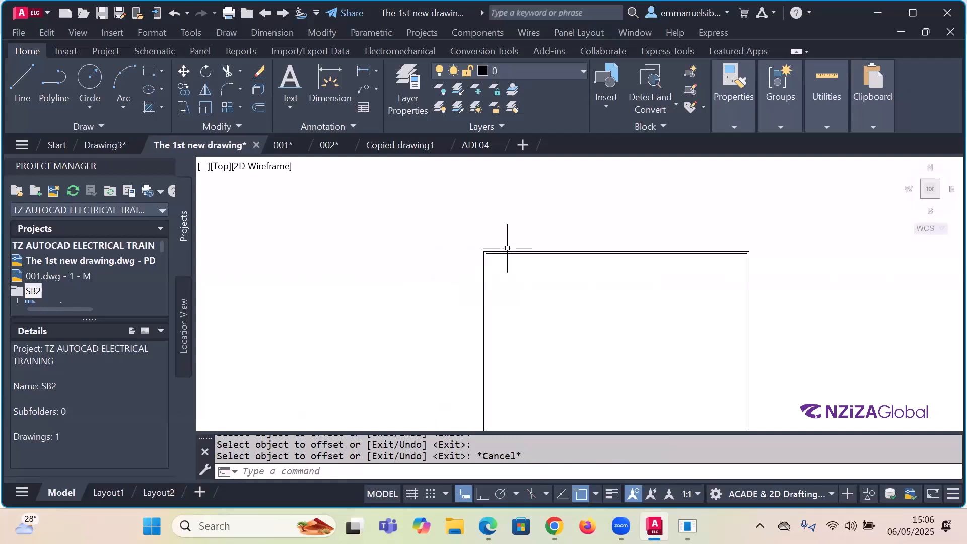
{"action": "scroll", "coordinate": [499, 243], "scroll_direction": "down", "scroll_amount": 2}
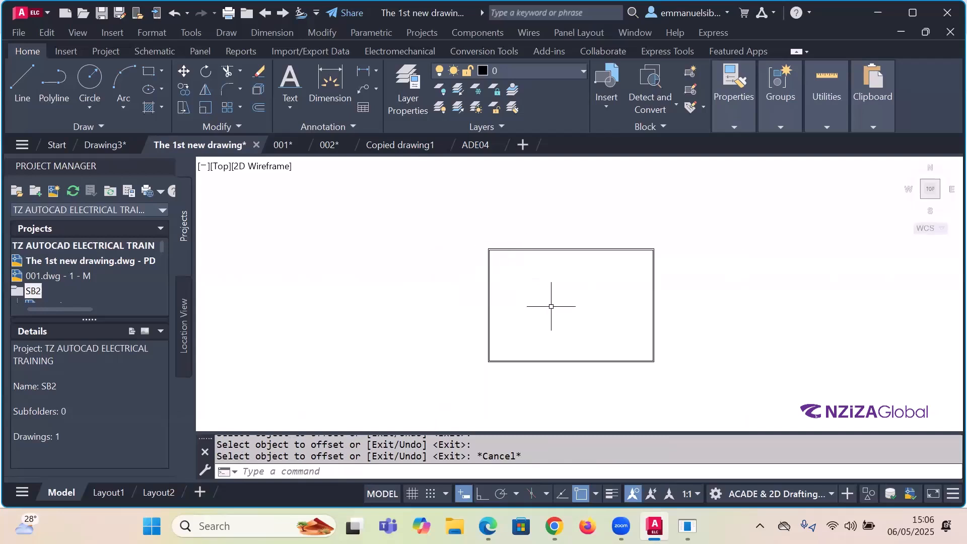
{"action": "scroll", "coordinate": [484, 225], "scroll_direction": "up", "scroll_amount": 3}
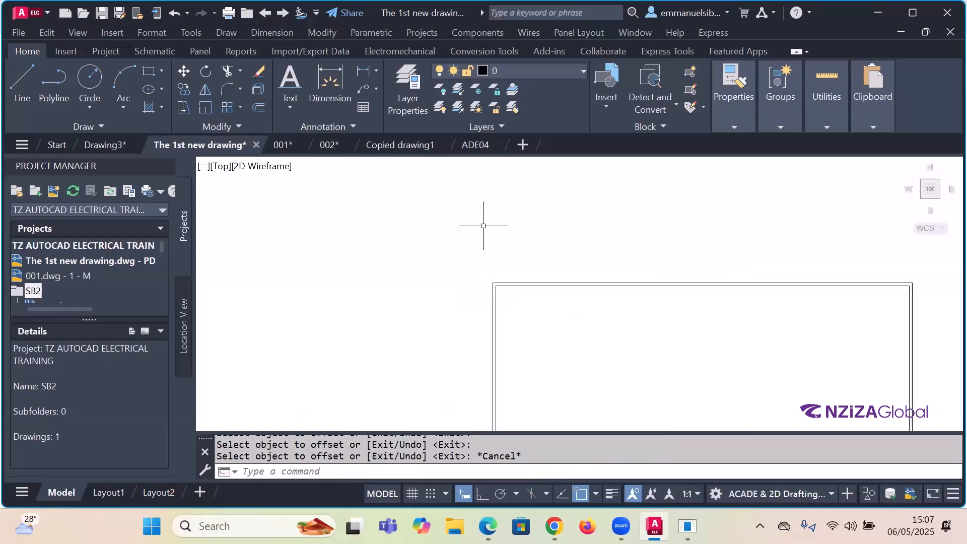
Step: Add a vertical linear dimension between the inner and outer border lines at the upper left corner, placed outside the left edge
{"action": "left_click", "coordinate": [286, 33]}
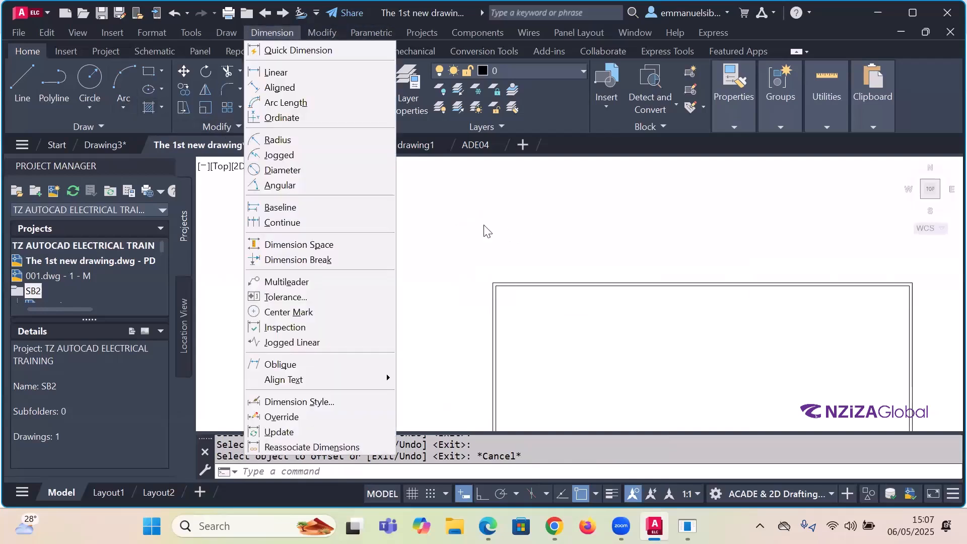
{"action": "left_click", "coordinate": [276, 72]}
{"action": "scroll", "coordinate": [532, 297], "scroll_direction": "up", "scroll_amount": 5}
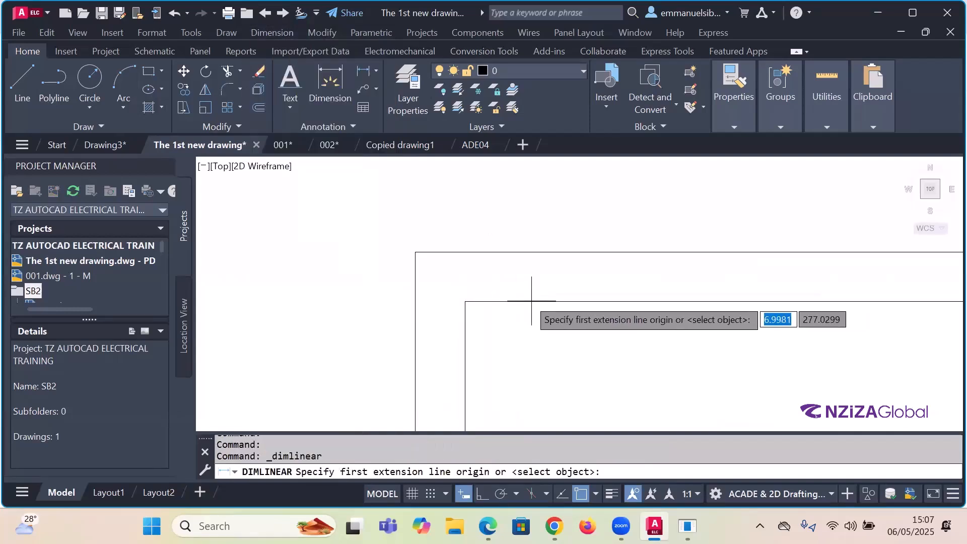
{"action": "left_click", "coordinate": [465, 301]}
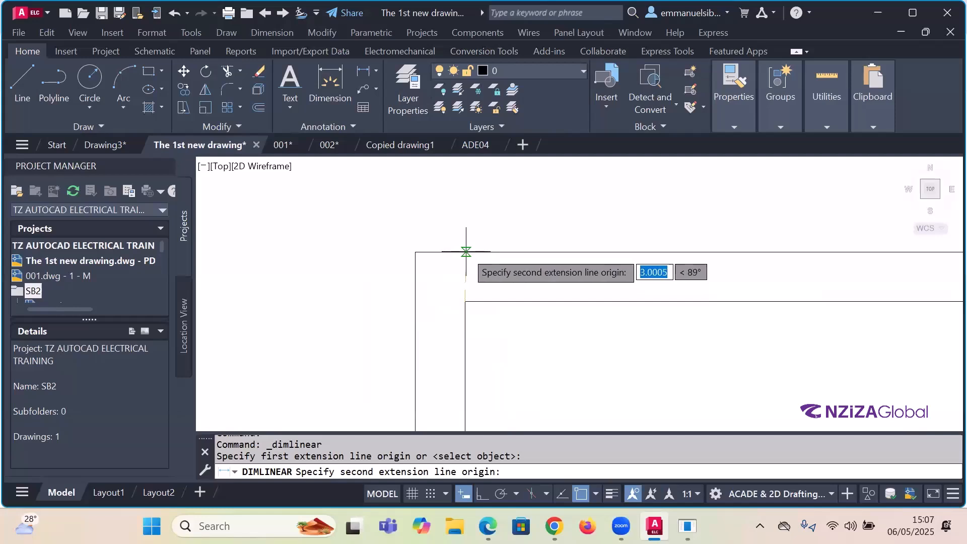
{"action": "key", "text": "F8"}
{"action": "left_click", "coordinate": [465, 252]}
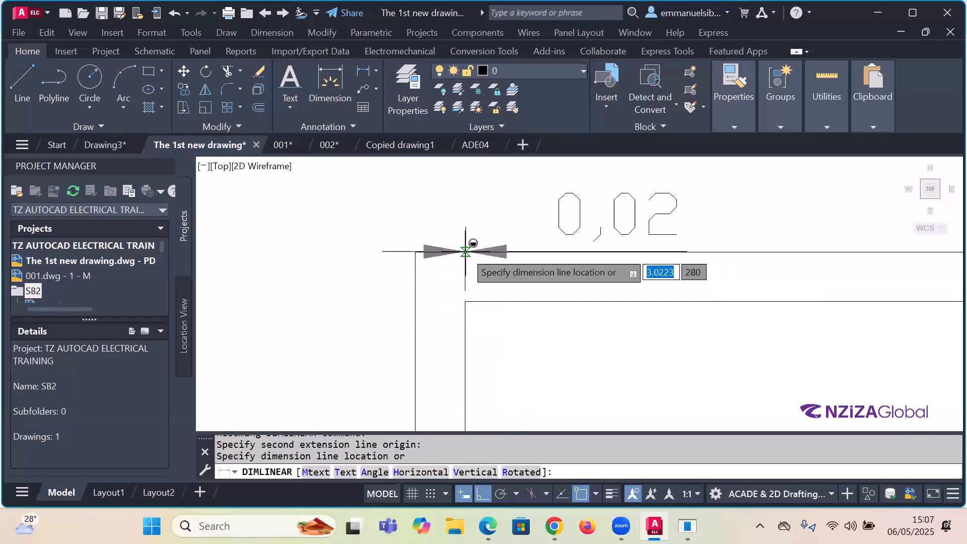
{"action": "left_click", "coordinate": [357, 254]}
{"action": "scroll", "coordinate": [393, 283], "scroll_direction": "down", "scroll_amount": 4}
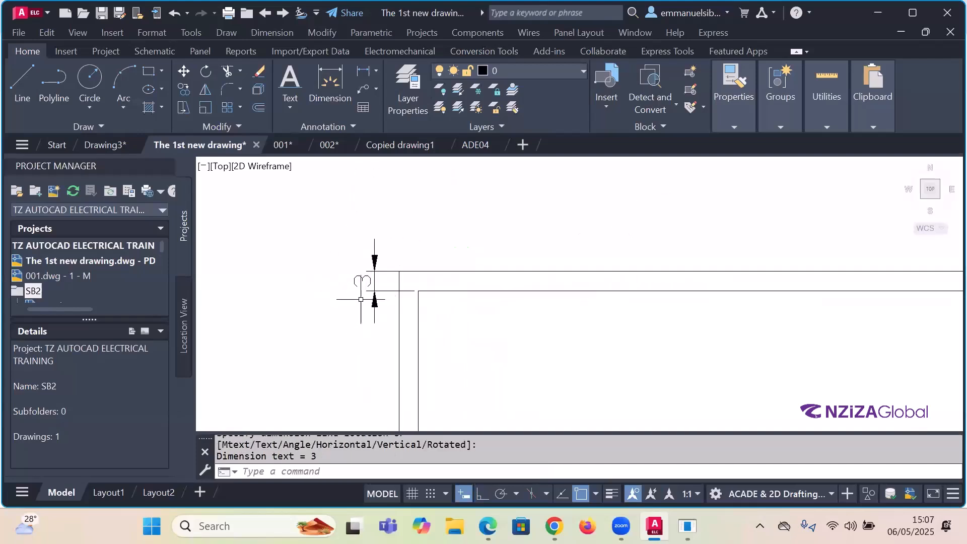
{"action": "scroll", "coordinate": [367, 287], "scroll_direction": "up", "scroll_amount": 2}
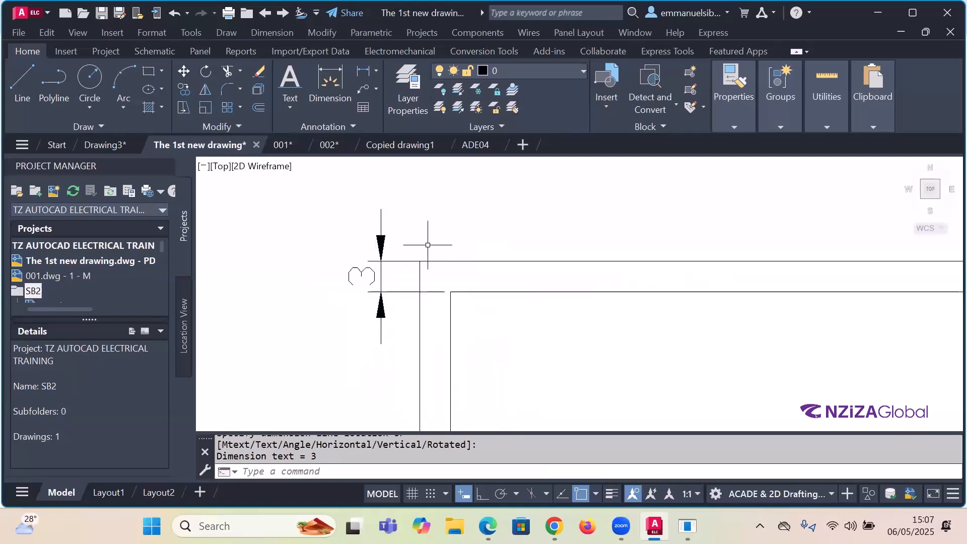
{"action": "scroll", "coordinate": [510, 252], "scroll_direction": "down", "scroll_amount": 4}
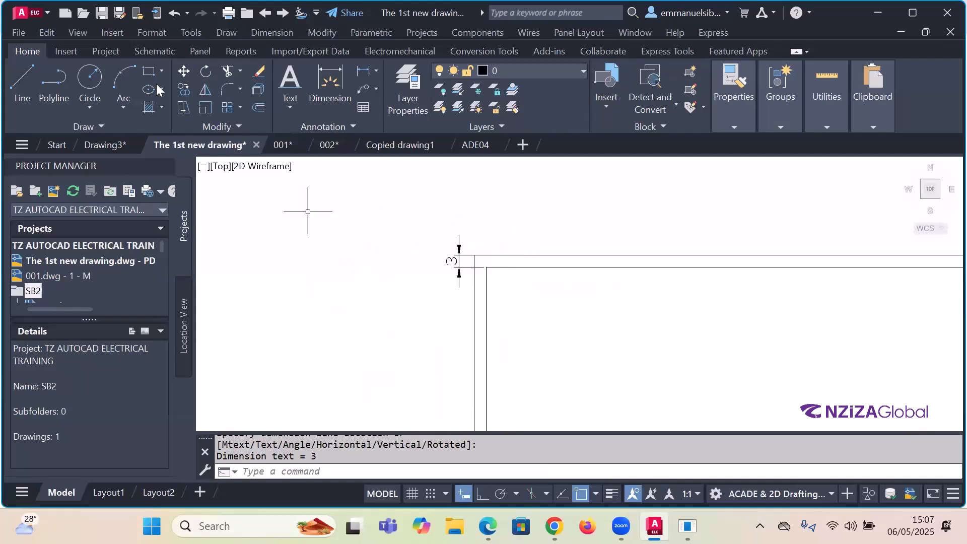
{"action": "left_click", "coordinate": [274, 34]}
{"action": "left_click", "coordinate": [416, 264]}
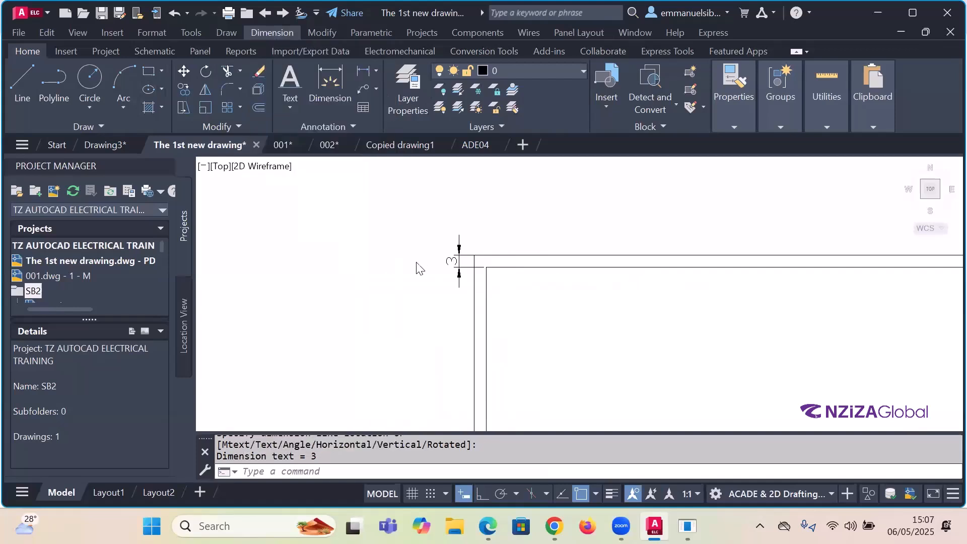
{"action": "scroll", "coordinate": [416, 262], "scroll_direction": "down", "scroll_amount": 1}
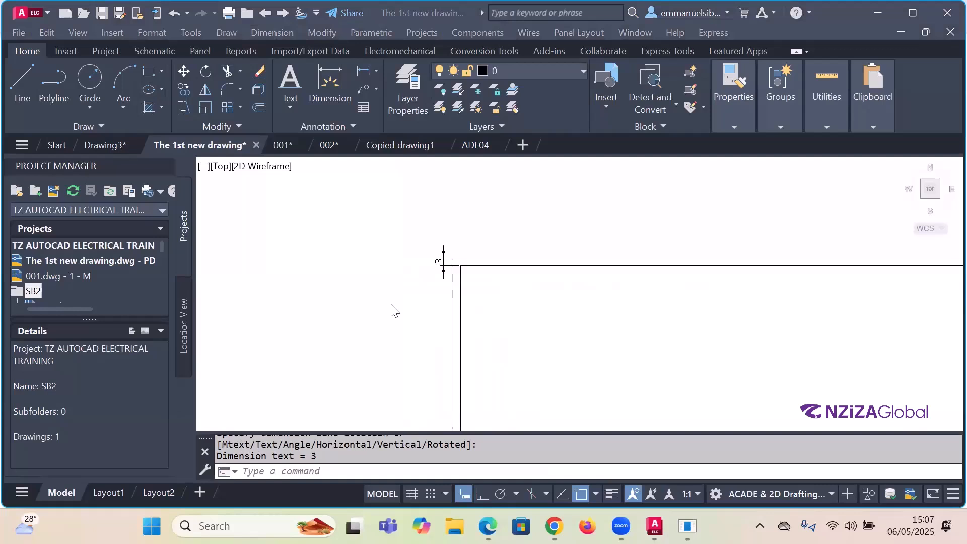
{"action": "scroll", "coordinate": [425, 272], "scroll_direction": "down", "scroll_amount": 2}
{"action": "scroll", "coordinate": [411, 272], "scroll_direction": "up", "scroll_amount": 2}
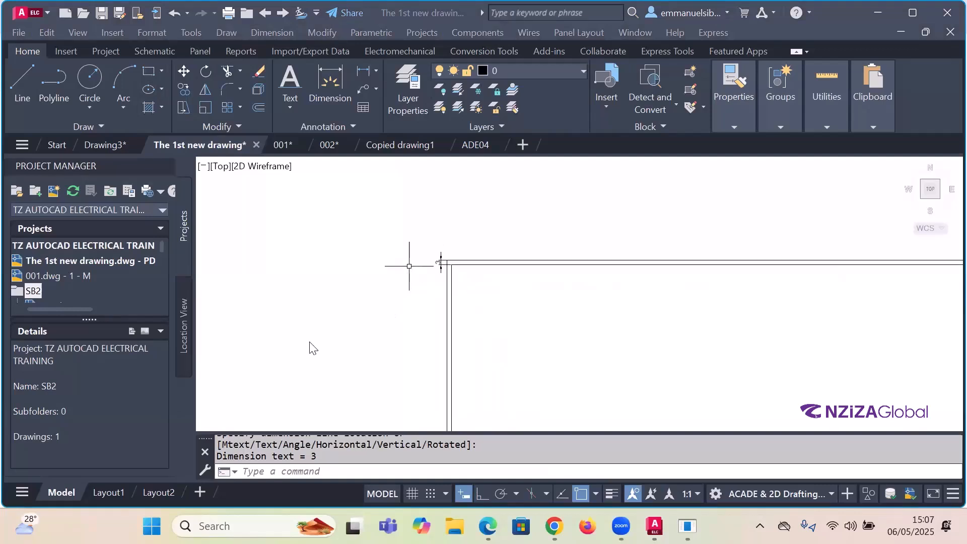
{"action": "scroll", "coordinate": [409, 338], "scroll_direction": "down", "scroll_amount": 2}
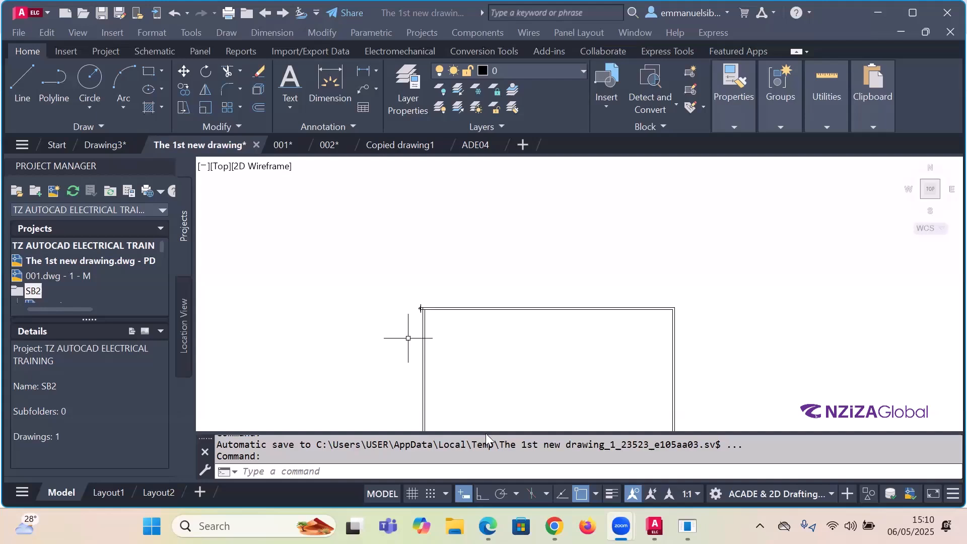
{"action": "scroll", "coordinate": [441, 335], "scroll_direction": "down", "scroll_amount": 2}
{"action": "scroll", "coordinate": [438, 334], "scroll_direction": "up", "scroll_amount": 2}
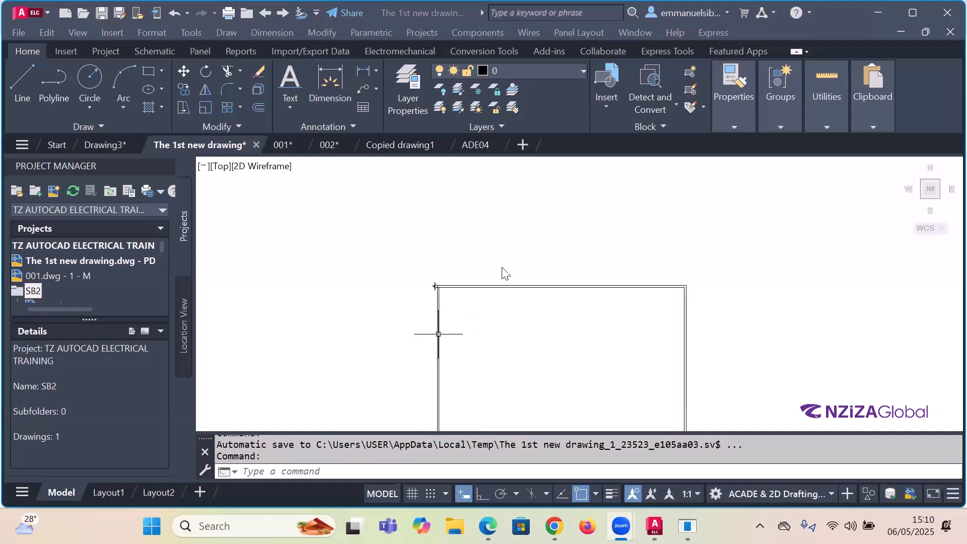
{"action": "scroll", "coordinate": [438, 317], "scroll_direction": "up", "scroll_amount": 4}
{"action": "scroll", "coordinate": [441, 276], "scroll_direction": "down", "scroll_amount": 2}
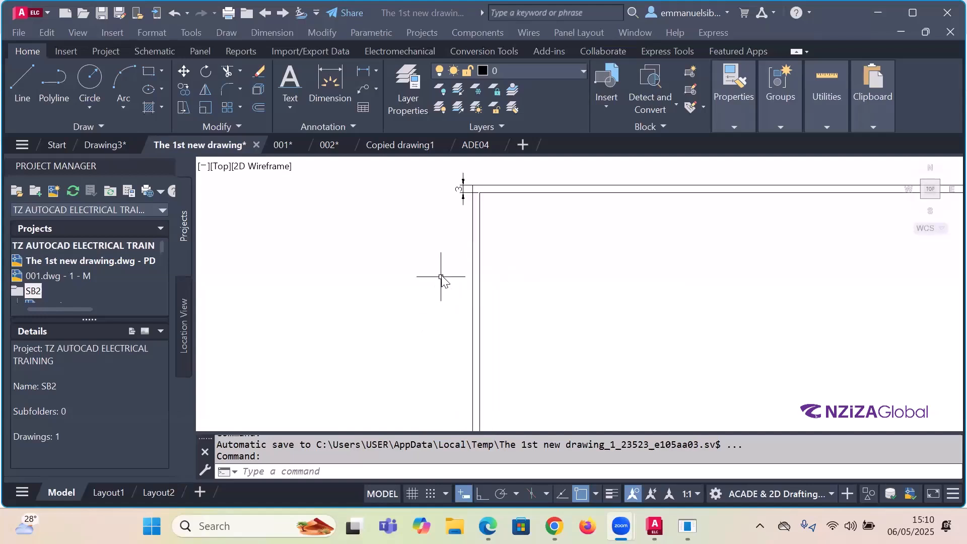
{"action": "scroll", "coordinate": [459, 194], "scroll_direction": "up", "scroll_amount": 4}
{"action": "scroll", "coordinate": [444, 288], "scroll_direction": "down", "scroll_amount": 4}
Step: Erase the linear dimension at the border's upper left corner, keeping both border rectangles
{"action": "left_click", "coordinate": [455, 270]}
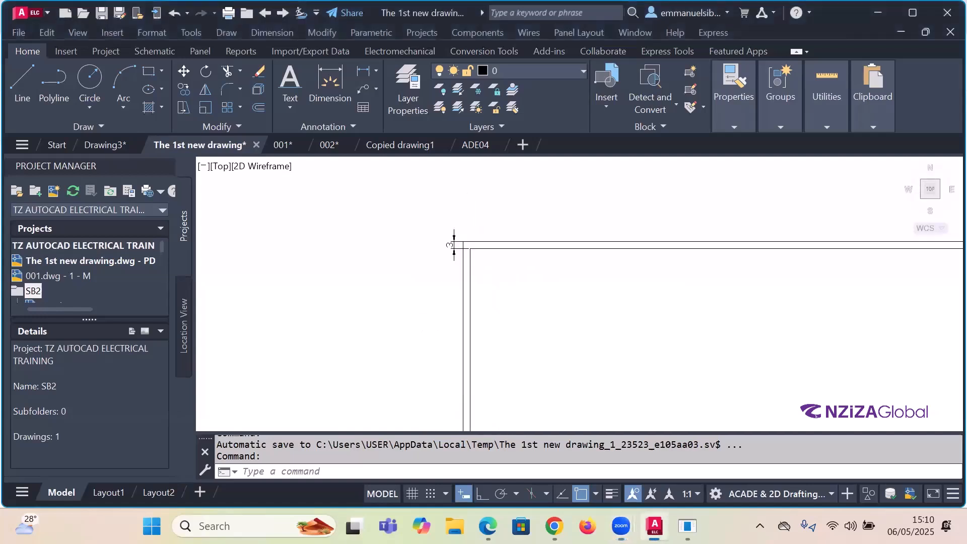
{"action": "key", "text": "Escape"}
{"action": "left_click", "coordinate": [452, 252]}
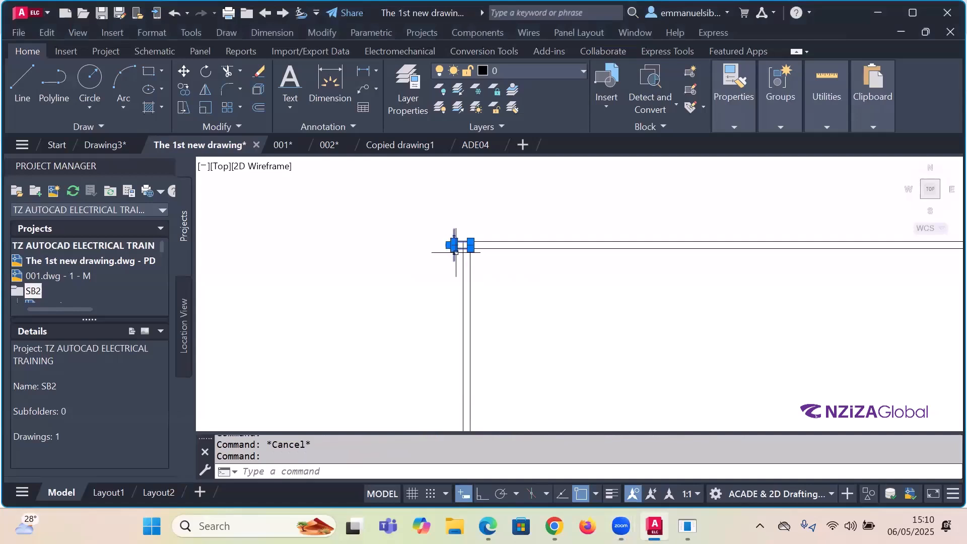
{"action": "key", "text": "Delete"}
{"action": "scroll", "coordinate": [450, 259], "scroll_direction": "down", "scroll_amount": 3}
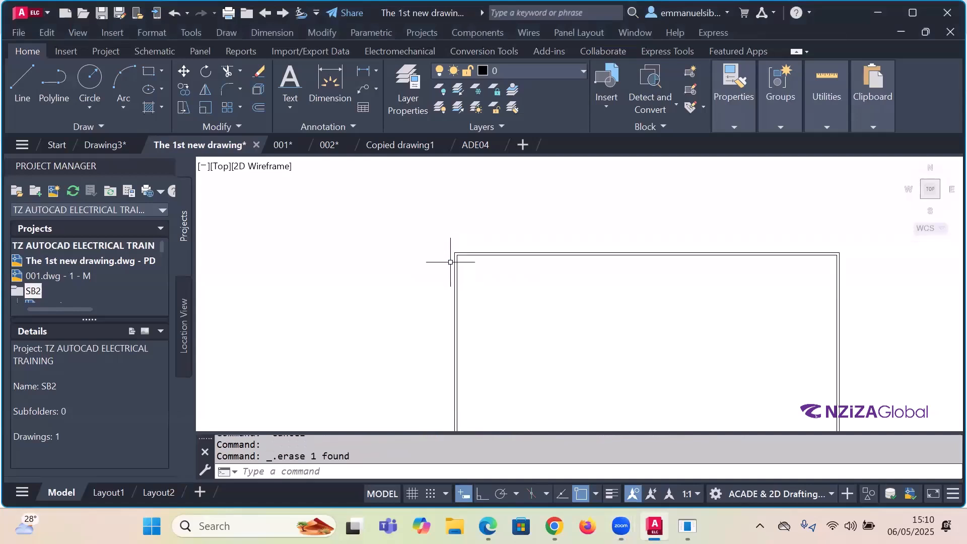
Step: Draw a horizontal line from the inner border's left edge to its right edge, about 38 above its bottom edge
{"action": "scroll", "coordinate": [455, 362], "scroll_direction": "up", "scroll_amount": 2}
{"action": "scroll", "coordinate": [450, 312], "scroll_direction": "up", "scroll_amount": 3}
{"action": "scroll", "coordinate": [442, 323], "scroll_direction": "down", "scroll_amount": 3}
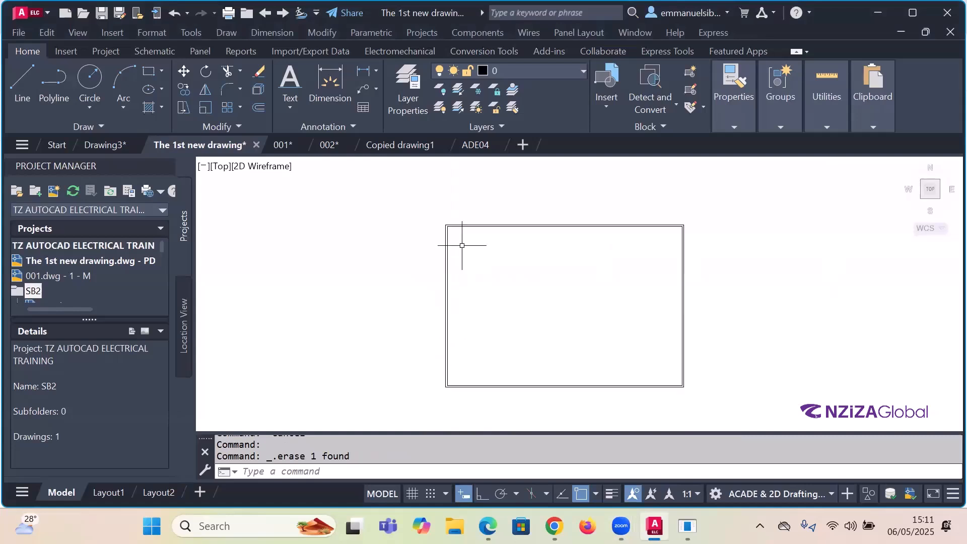
{"action": "scroll", "coordinate": [451, 217], "scroll_direction": "up", "scroll_amount": 3}
{"action": "scroll", "coordinate": [451, 217], "scroll_direction": "down", "scroll_amount": 3}
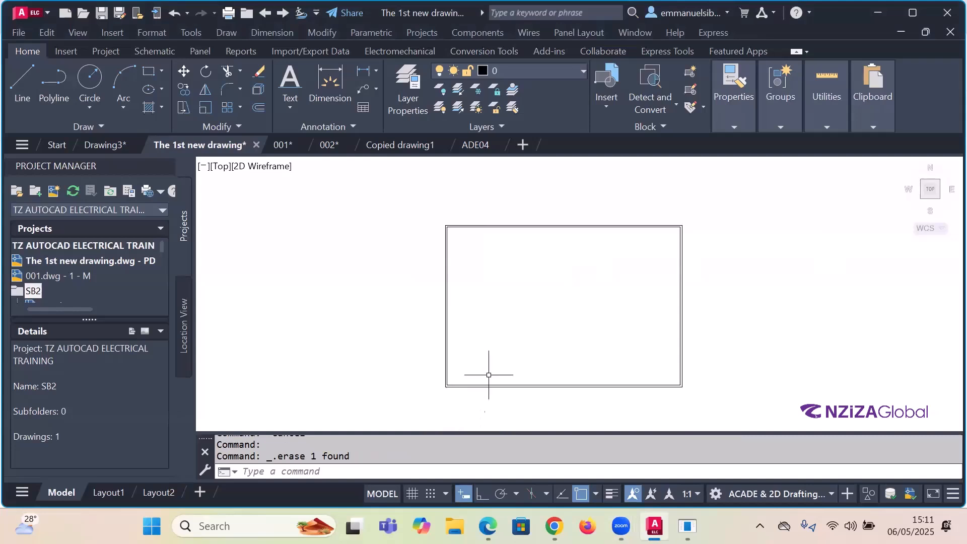
{"action": "scroll", "coordinate": [458, 388], "scroll_direction": "up", "scroll_amount": 4}
{"action": "scroll", "coordinate": [443, 382], "scroll_direction": "down", "scroll_amount": 3}
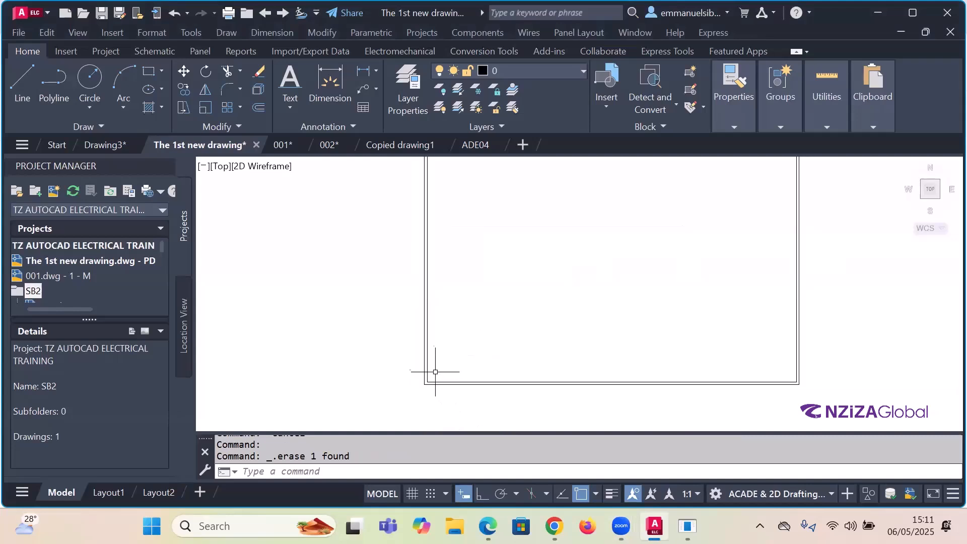
{"action": "left_click", "coordinate": [21, 83]}
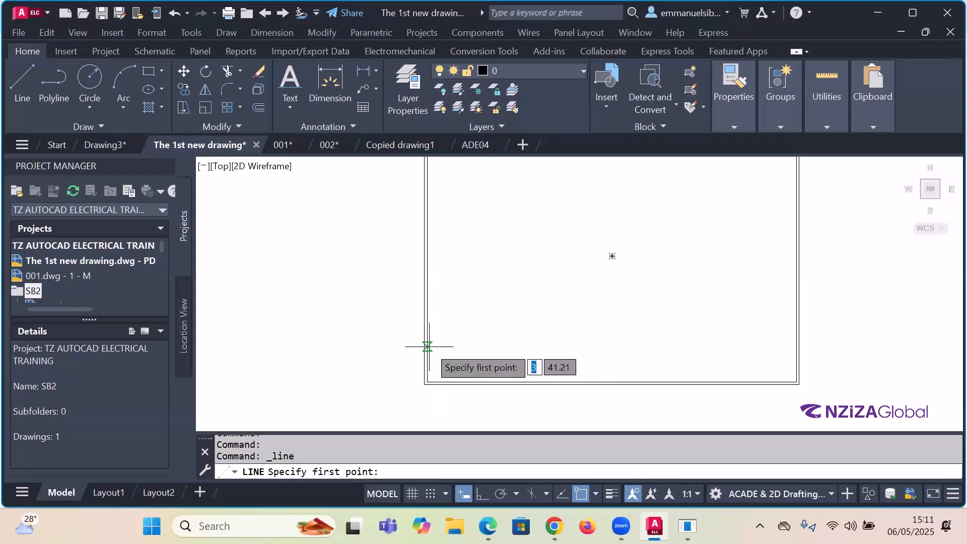
{"action": "left_click", "coordinate": [428, 347]}
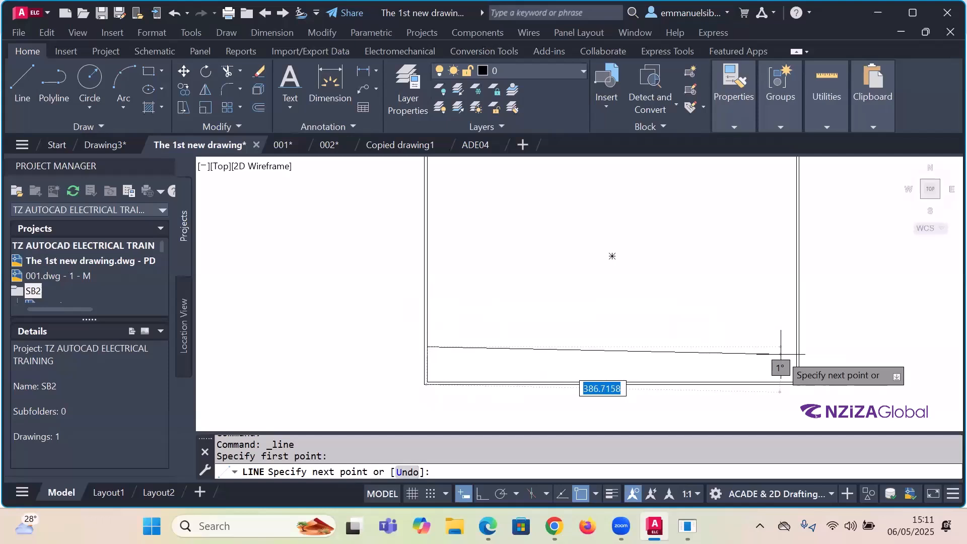
{"action": "key", "text": "F8"}
{"action": "scroll", "coordinate": [797, 347], "scroll_direction": "up", "scroll_amount": 4}
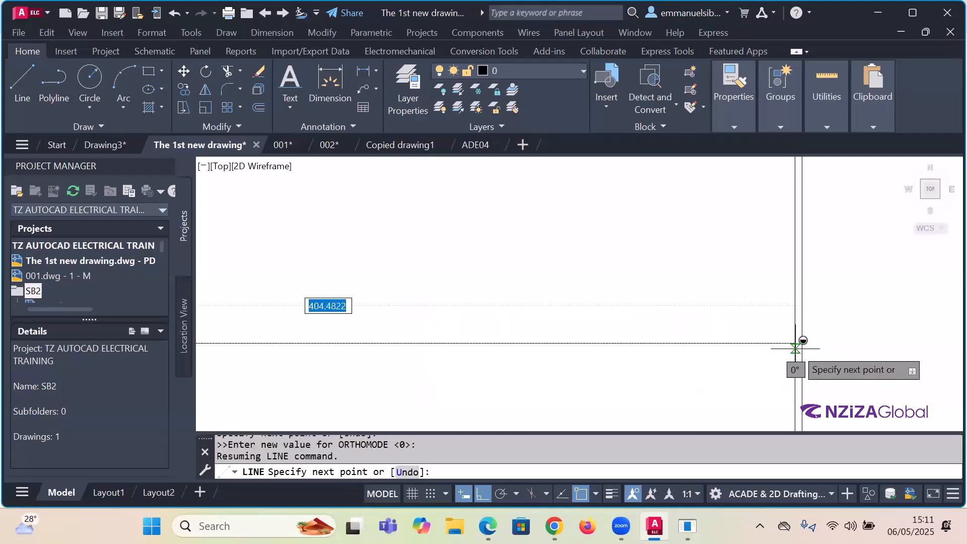
{"action": "left_click", "coordinate": [796, 344]}
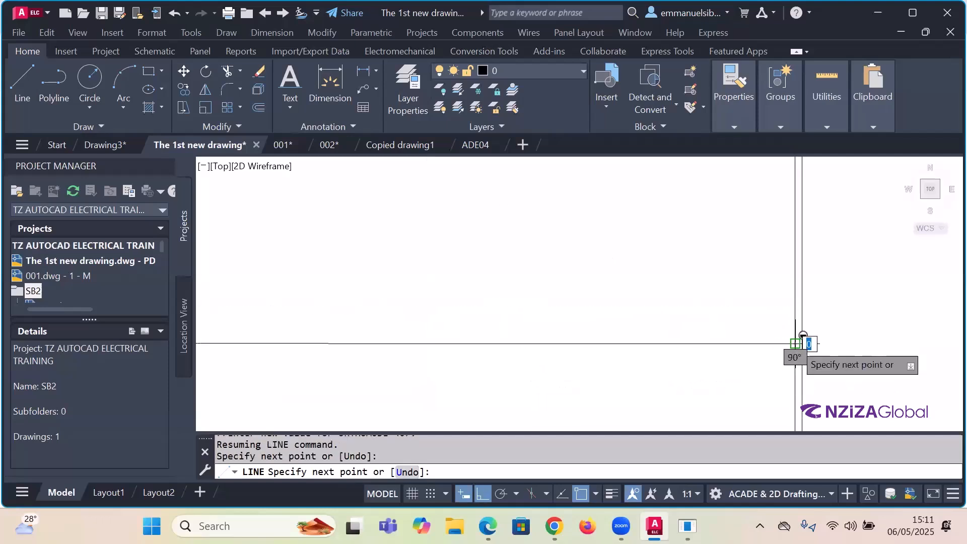
{"action": "key", "text": "Escape"}
{"action": "scroll", "coordinate": [796, 339], "scroll_direction": "down", "scroll_amount": 4}
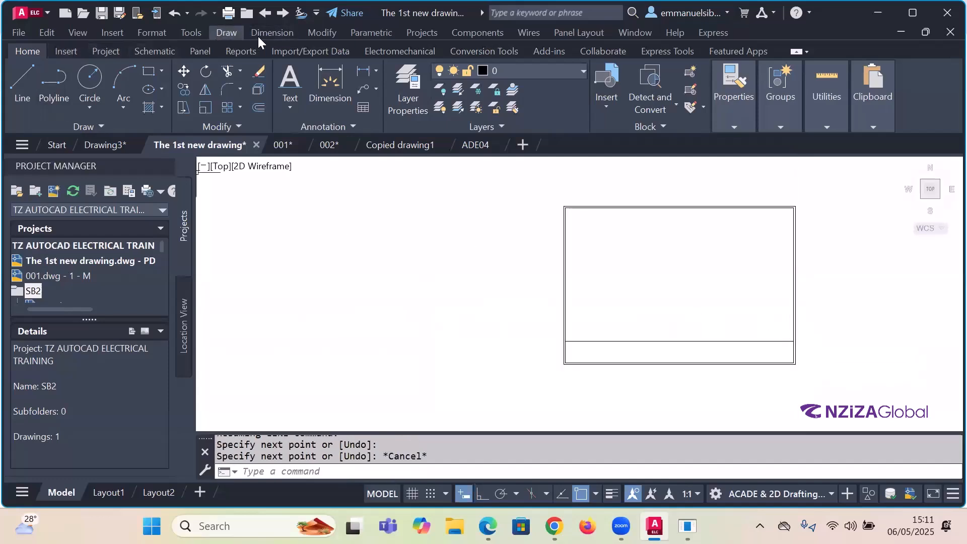
Step: Add a vertical linear dimension from the inner border's bottom edge to the new horizontal line, placed outside the left border
{"action": "left_click", "coordinate": [272, 32]}
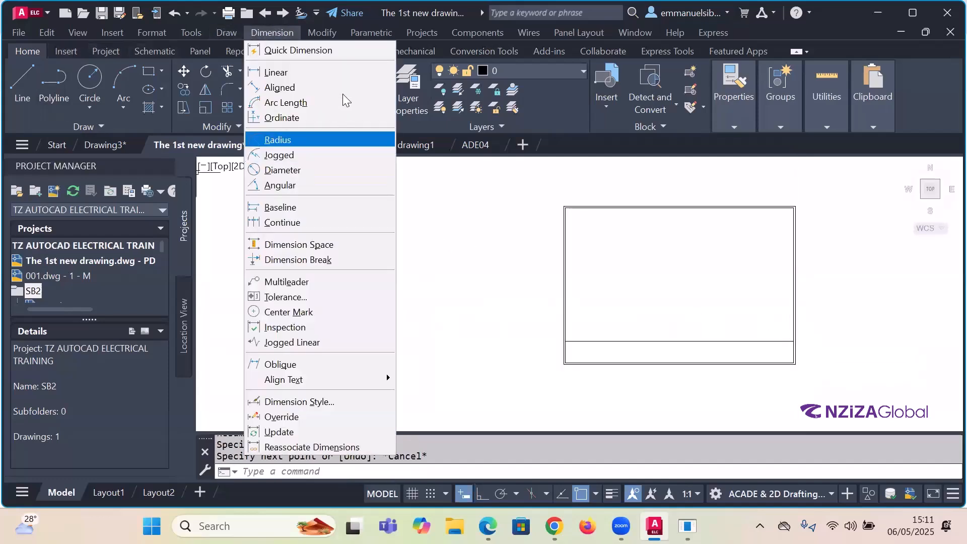
{"action": "left_click", "coordinate": [301, 75]}
{"action": "scroll", "coordinate": [596, 347], "scroll_direction": "up", "scroll_amount": 6}
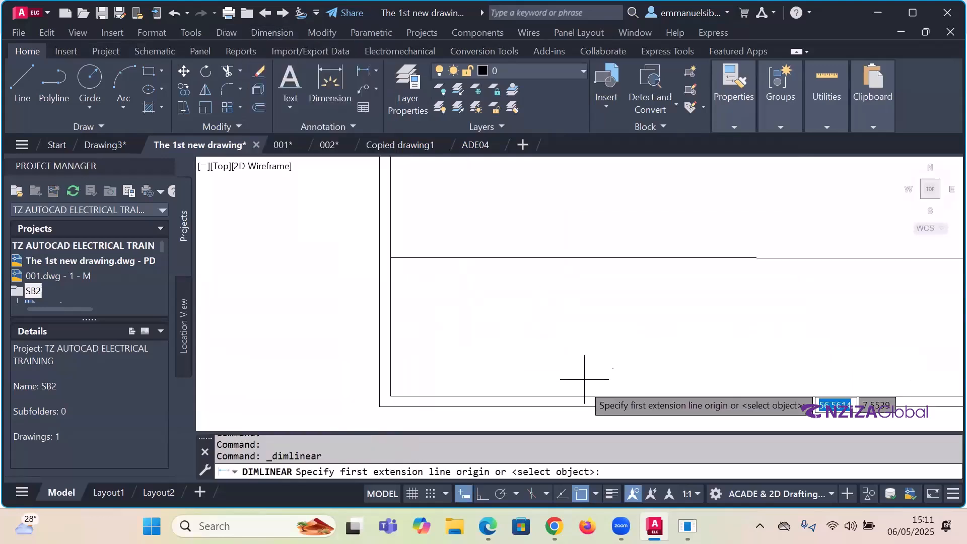
{"action": "left_click", "coordinate": [583, 395]}
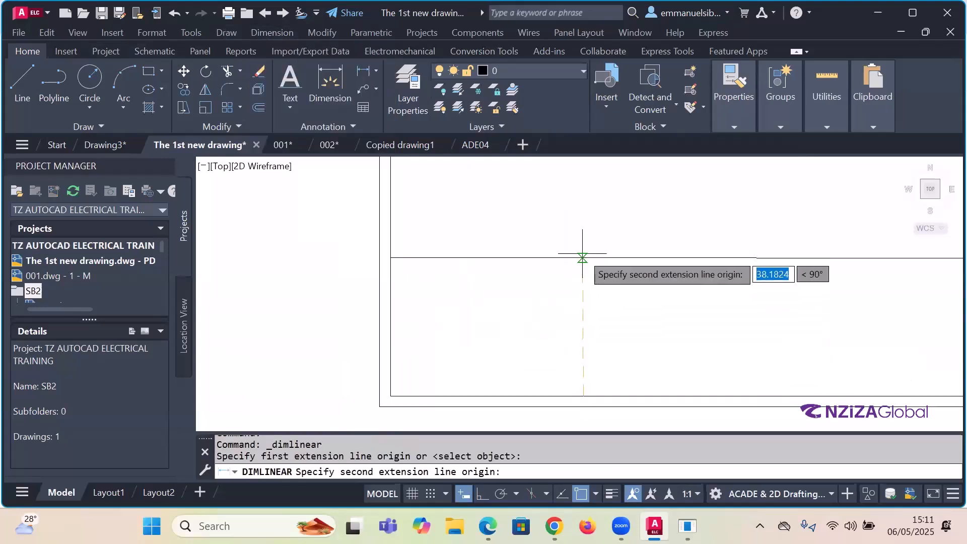
{"action": "key", "text": "F8"}
{"action": "left_click", "coordinate": [585, 257]}
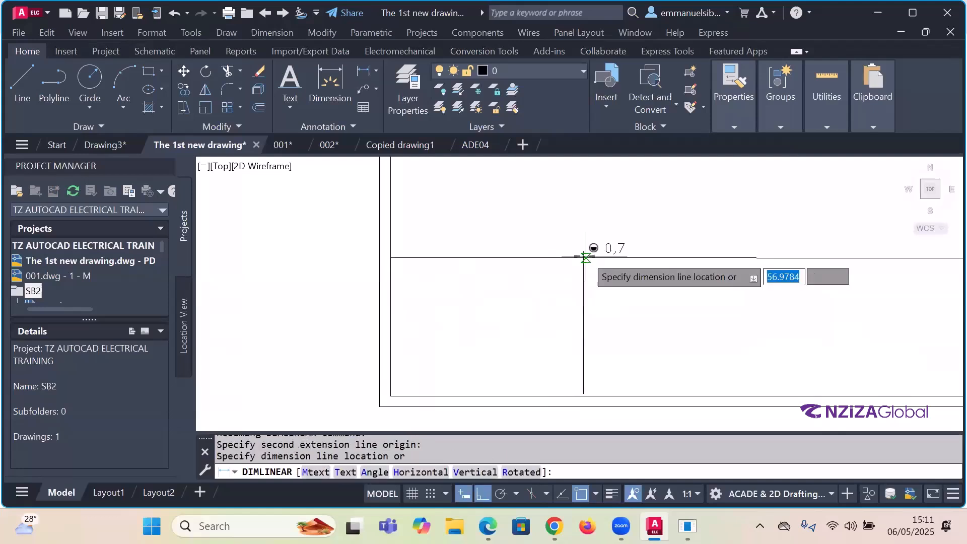
{"action": "left_click", "coordinate": [311, 279]}
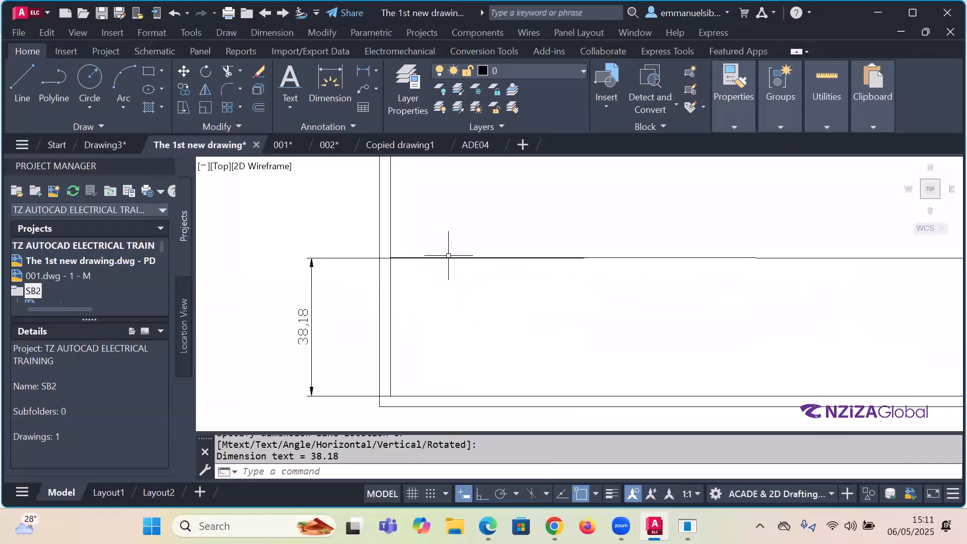
{"action": "left_click", "coordinate": [511, 259]}
{"action": "scroll", "coordinate": [456, 295], "scroll_direction": "down", "scroll_amount": 4}
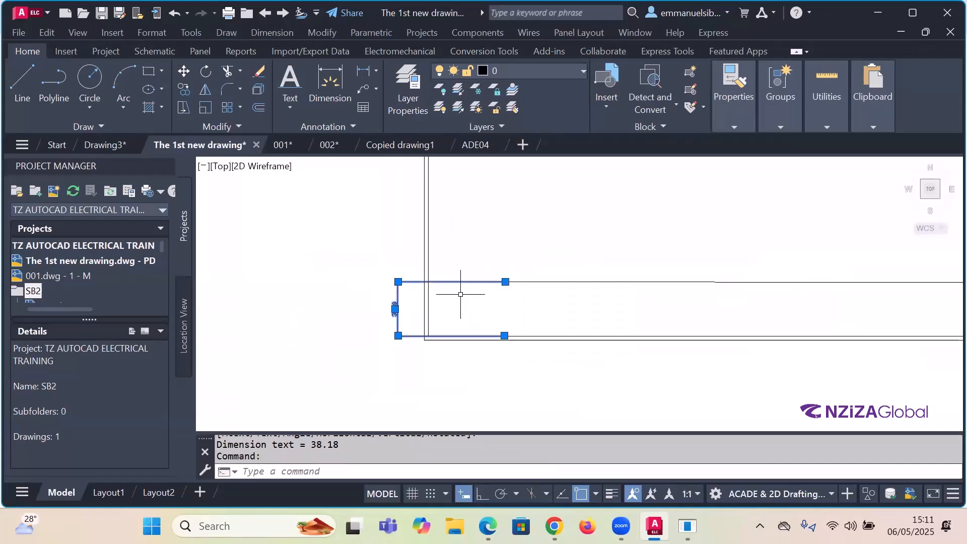
{"action": "key", "text": "Escape"}
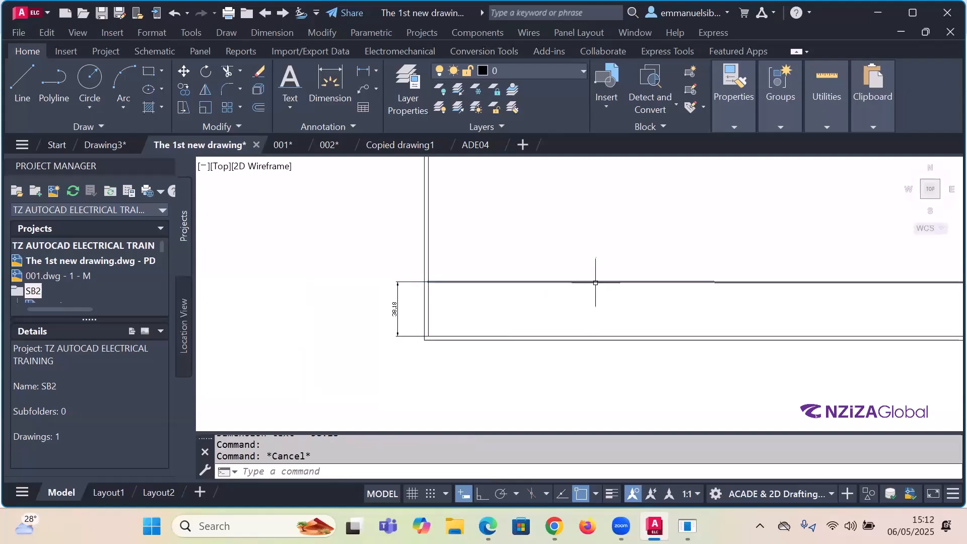
{"action": "left_click", "coordinate": [596, 282]}
{"action": "scroll", "coordinate": [537, 300], "scroll_direction": "down", "scroll_amount": 2}
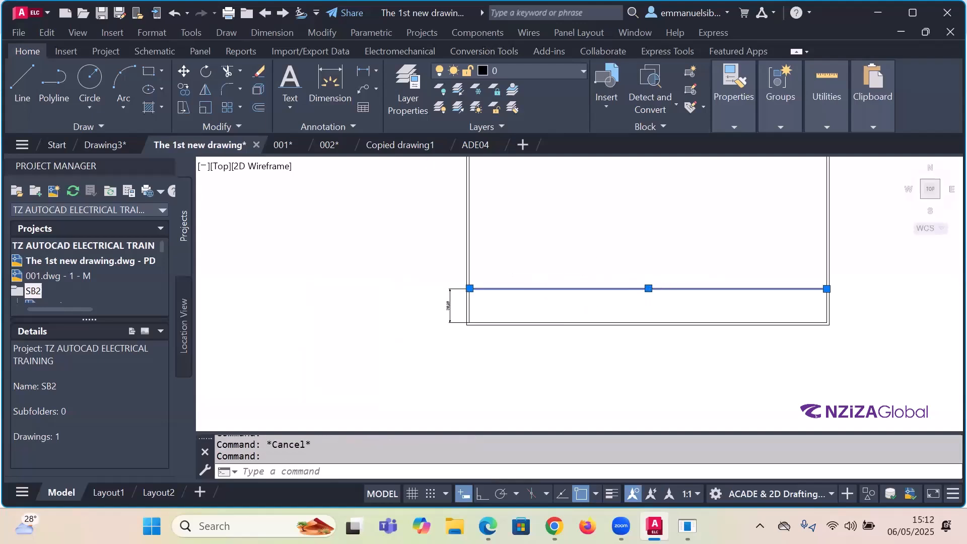
{"action": "left_click", "coordinate": [649, 288]}
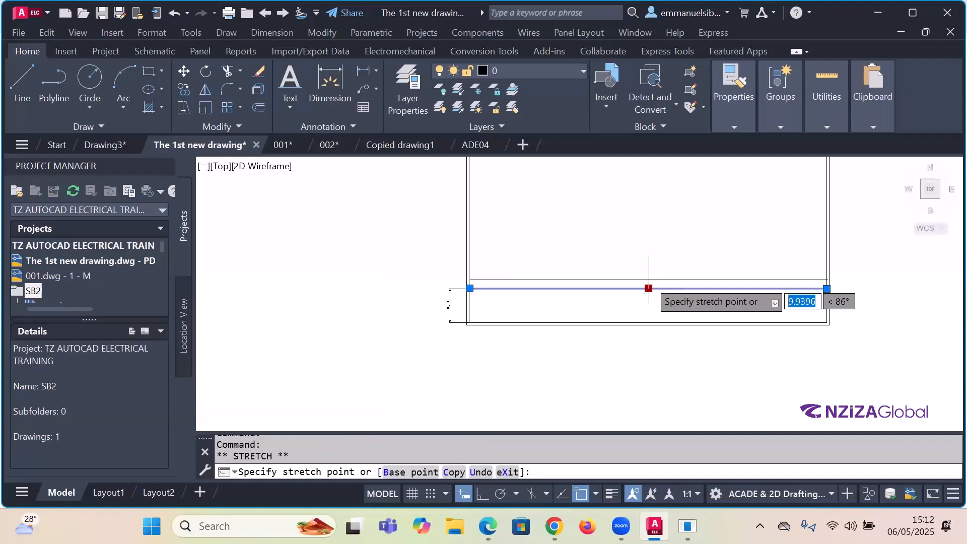
{"action": "left_click", "coordinate": [648, 288]}
{"action": "scroll", "coordinate": [471, 282], "scroll_direction": "up", "scroll_amount": 4}
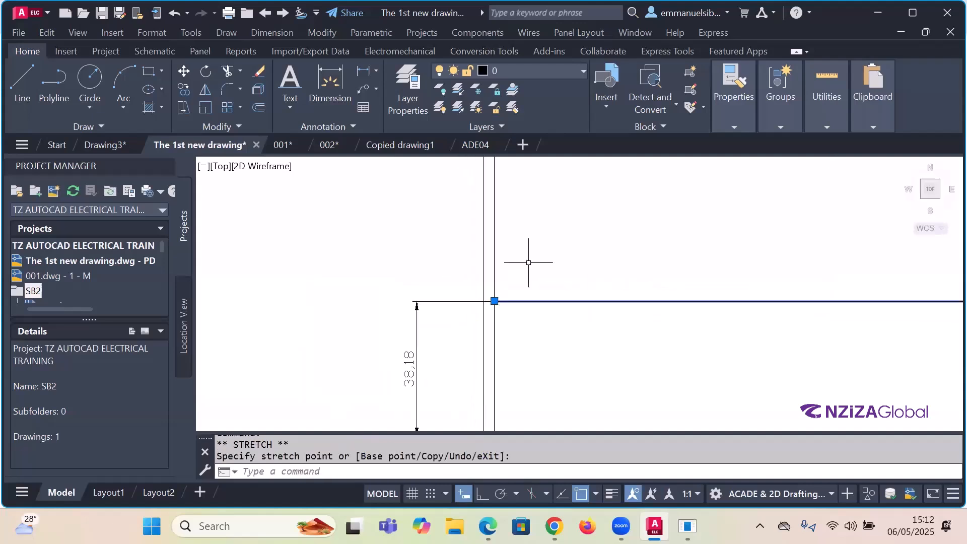
{"action": "key", "text": "Escape"}
{"action": "scroll", "coordinate": [441, 272], "scroll_direction": "down", "scroll_amount": 1}
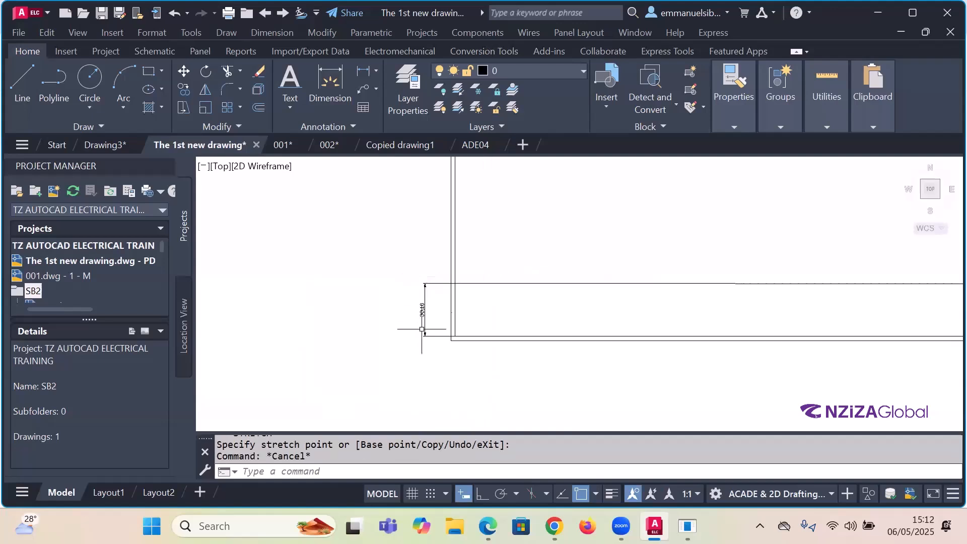
Step: Override the text of the title strip's vertical dimension with 40
{"action": "scroll", "coordinate": [426, 283], "scroll_direction": "up", "scroll_amount": 1}
{"action": "scroll", "coordinate": [377, 297], "scroll_direction": "up", "scroll_amount": 2}
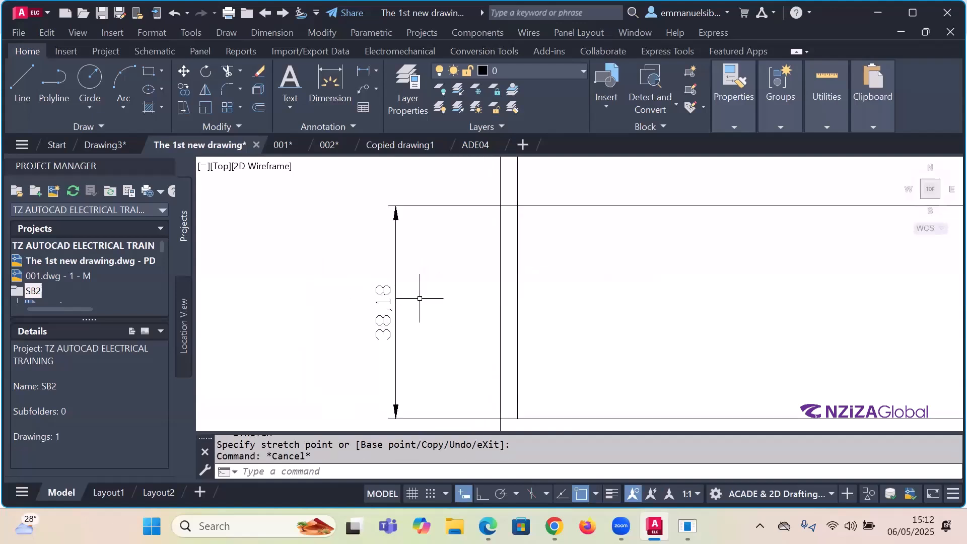
{"action": "left_click", "coordinate": [382, 295]}
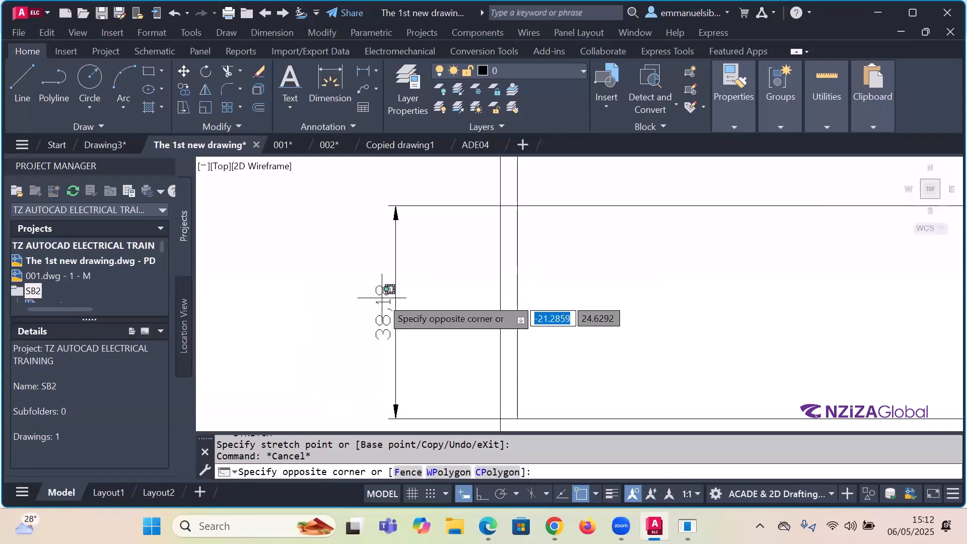
{"action": "key", "text": "Escape"}
{"action": "double_click", "coordinate": [380, 303]}
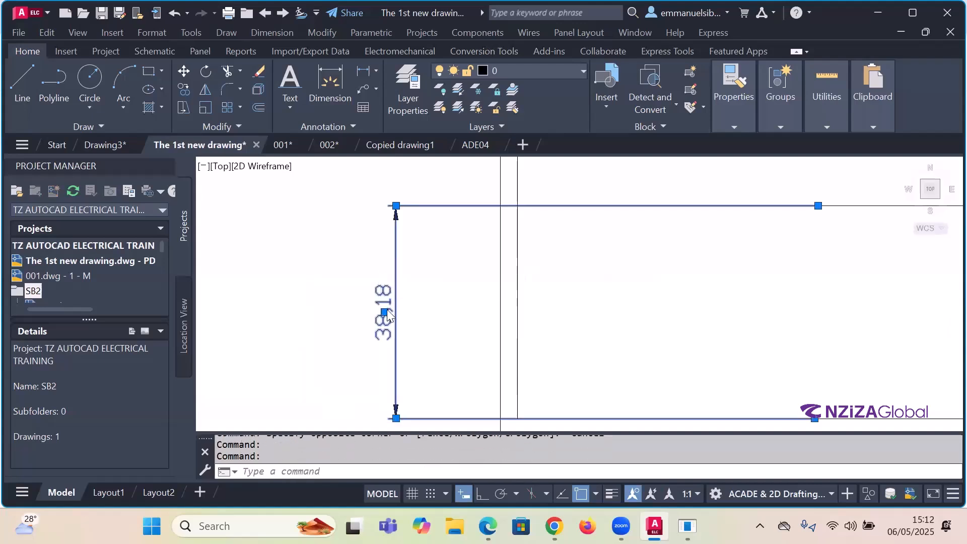
{"action": "type", "text": "4"}
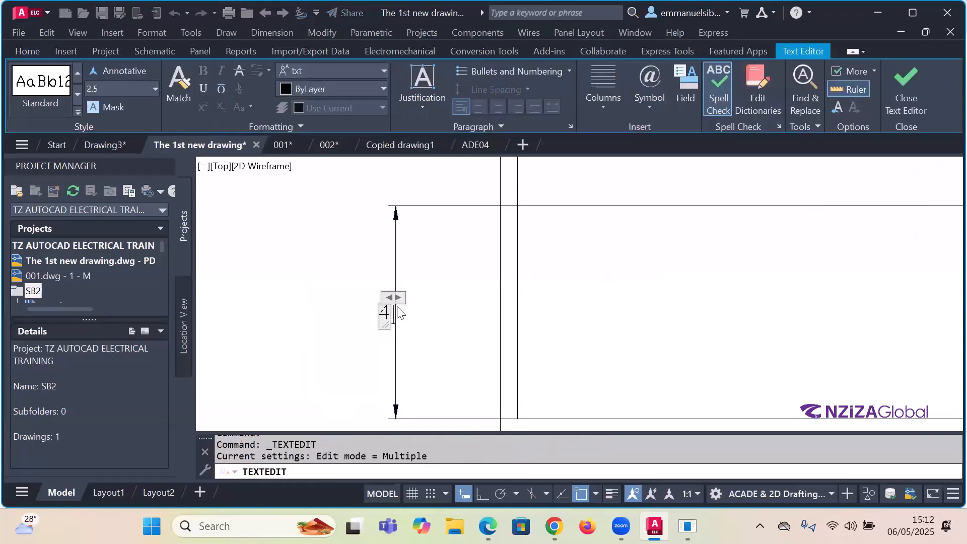
{"action": "type", "text": "0"}
{"action": "key", "text": "Return"}
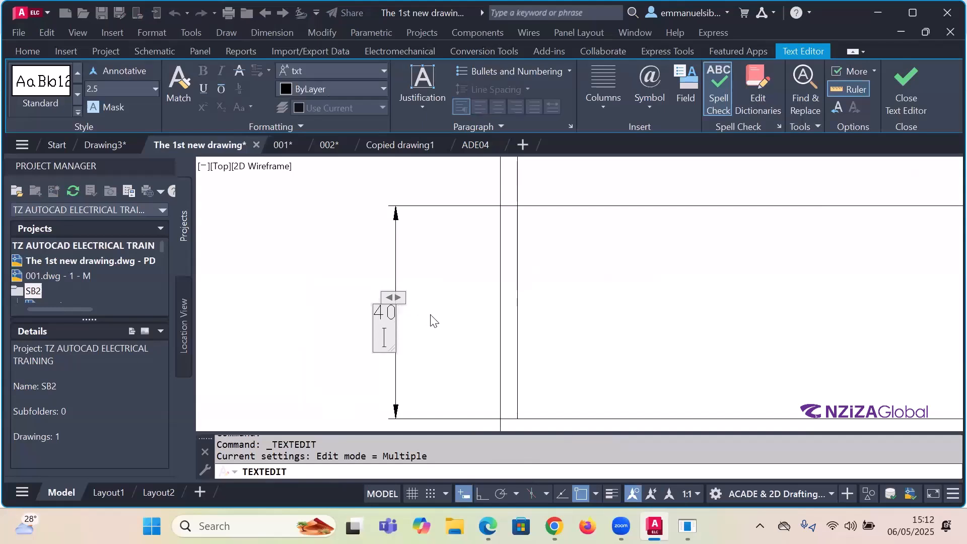
{"action": "left_click", "coordinate": [433, 315]}
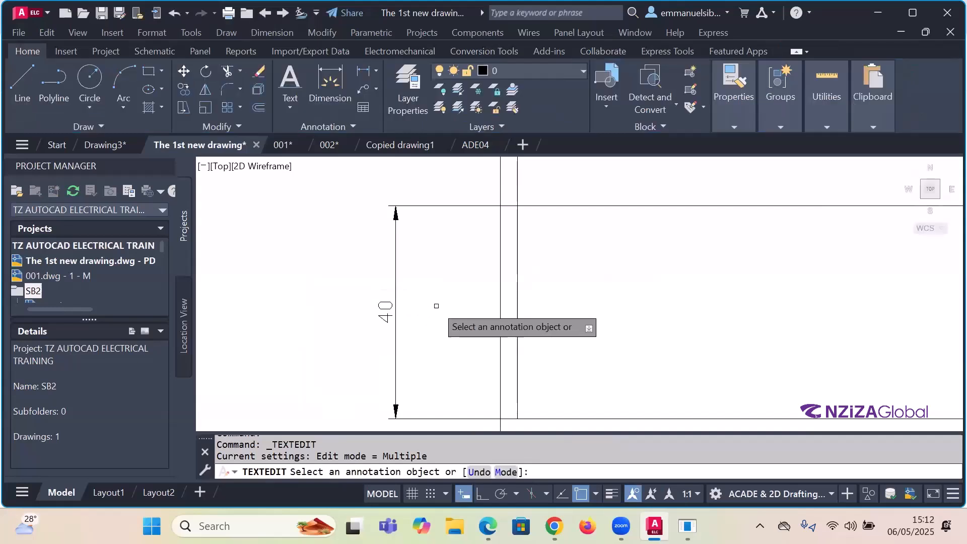
{"action": "key", "text": "Escape"}
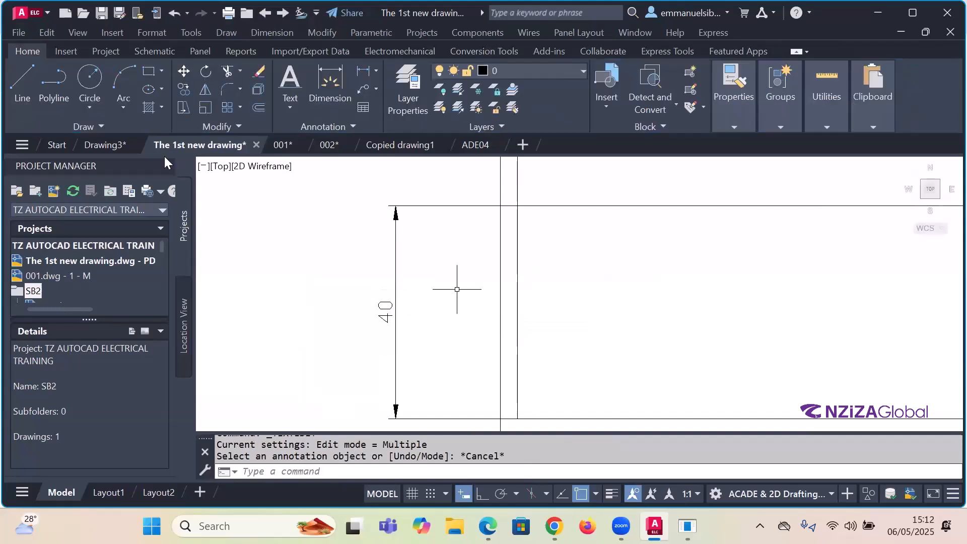
{"action": "left_click", "coordinate": [272, 32]}
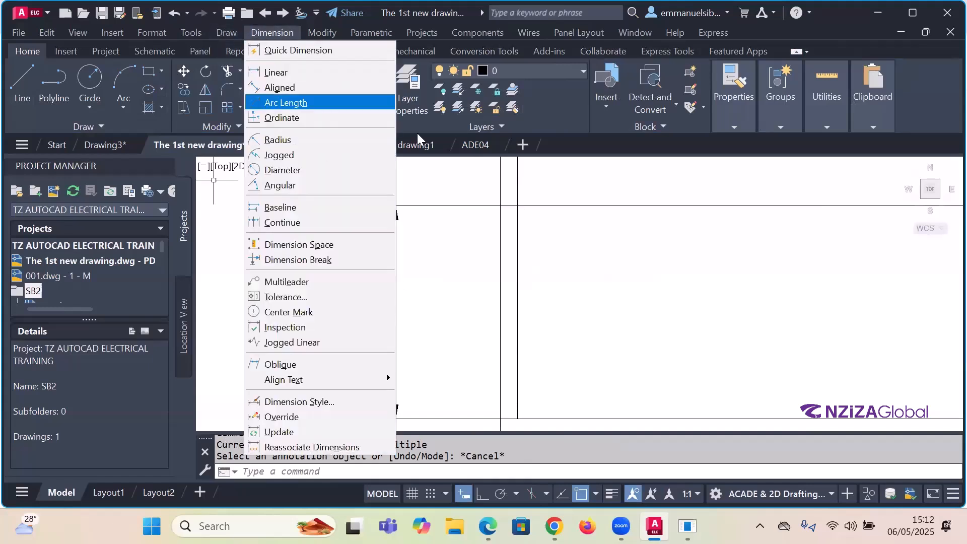
{"action": "left_click", "coordinate": [280, 117]}
{"action": "left_click", "coordinate": [556, 206]}
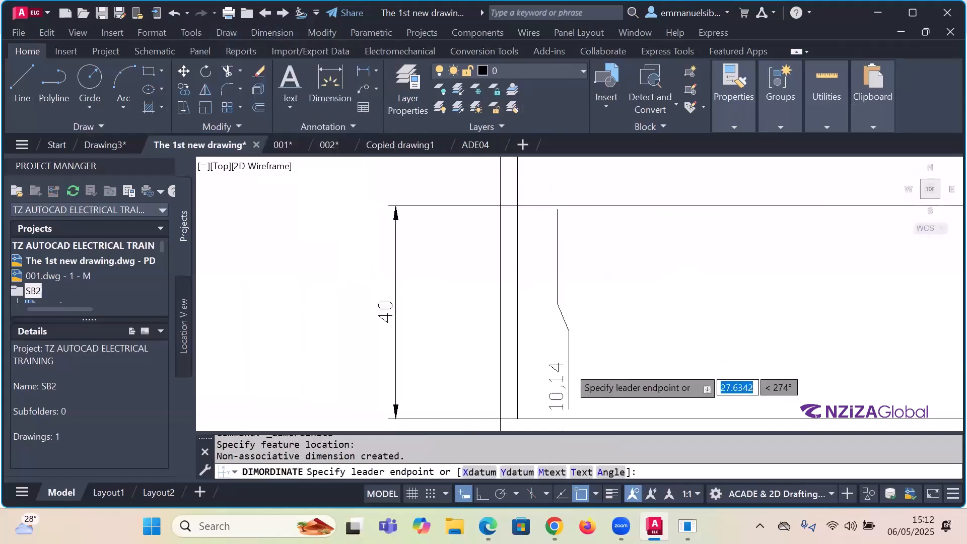
{"action": "key", "text": "Escape"}
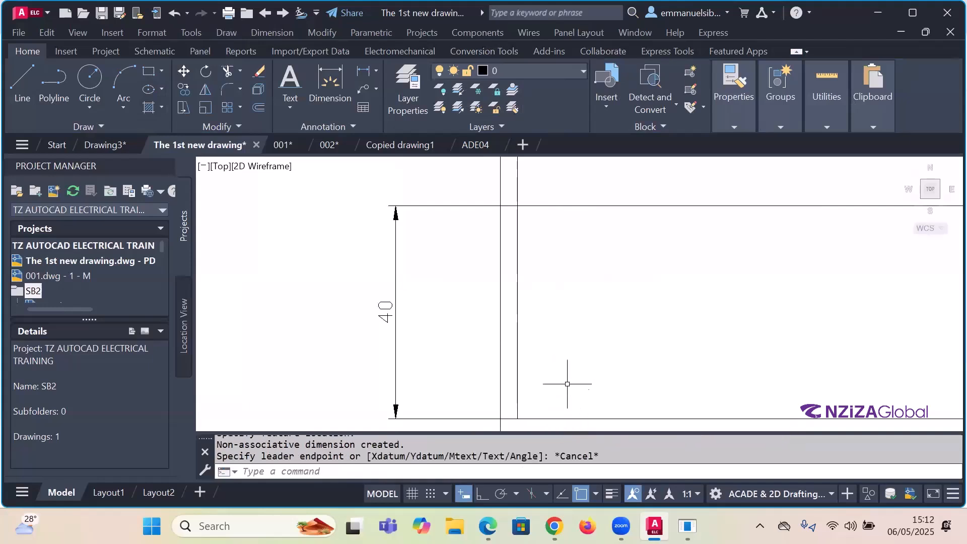
Step: Check the title strip's true height with a trial linear dimension from its top line to the inner border's bottom edge
{"action": "left_click", "coordinate": [272, 32]}
{"action": "left_click", "coordinate": [275, 69]}
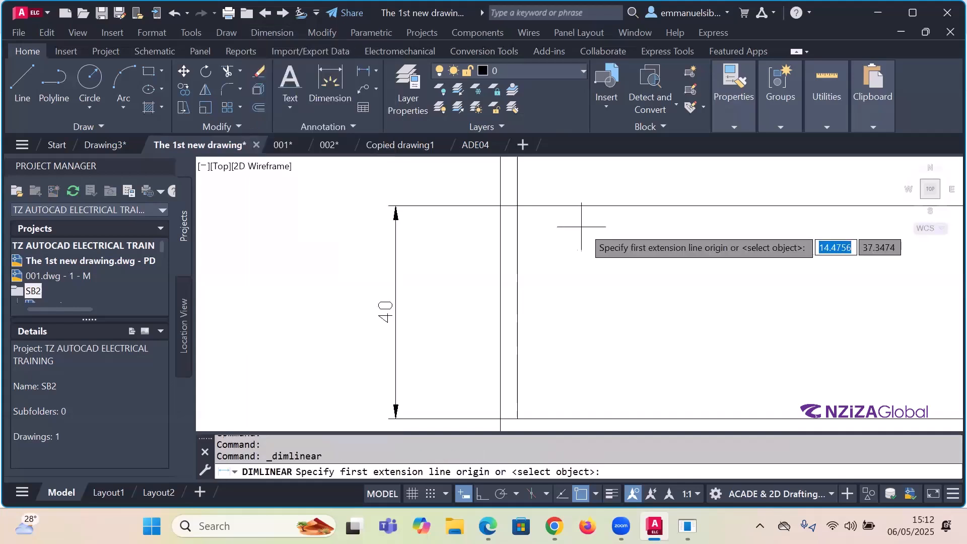
{"action": "left_click", "coordinate": [603, 205]}
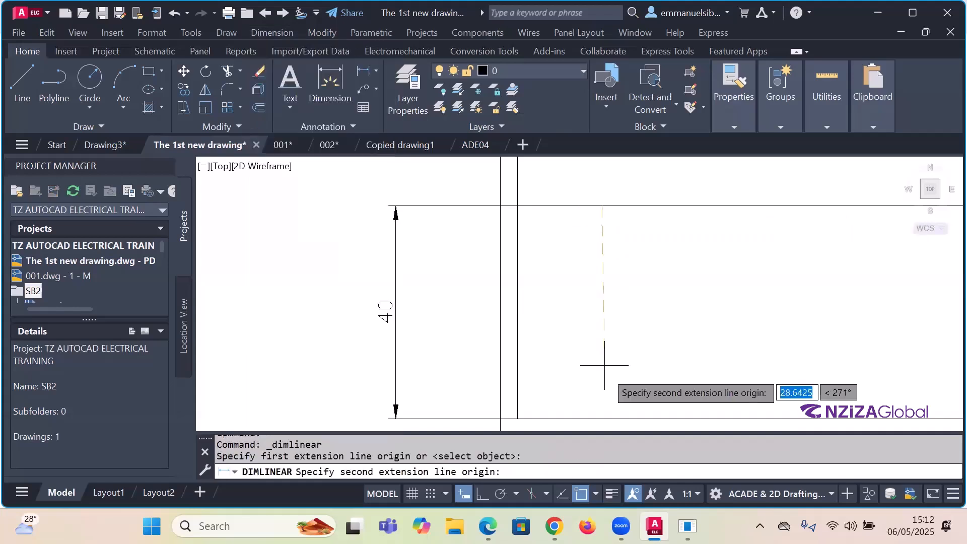
{"action": "left_click", "coordinate": [600, 418]}
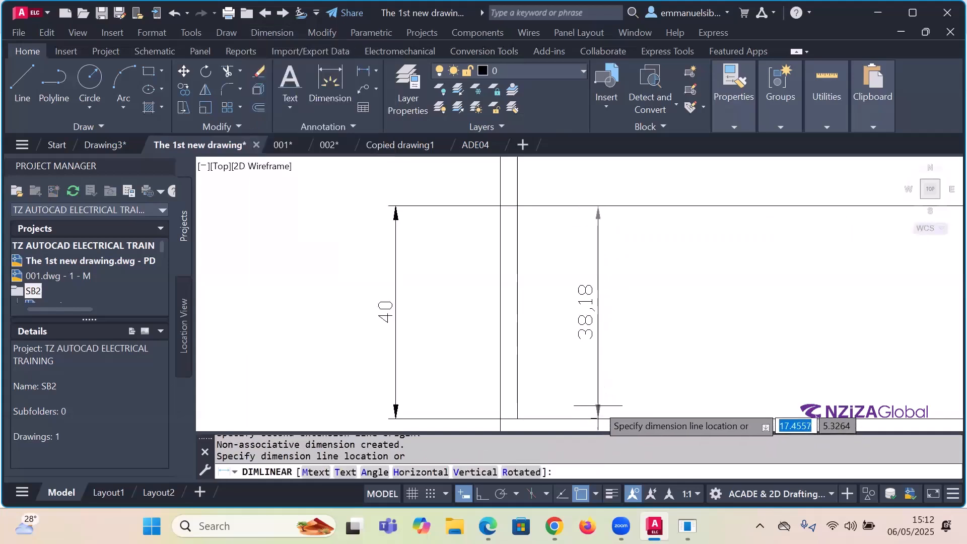
{"action": "key", "text": "Escape"}
{"action": "scroll", "coordinate": [398, 302], "scroll_direction": "down", "scroll_amount": 2}
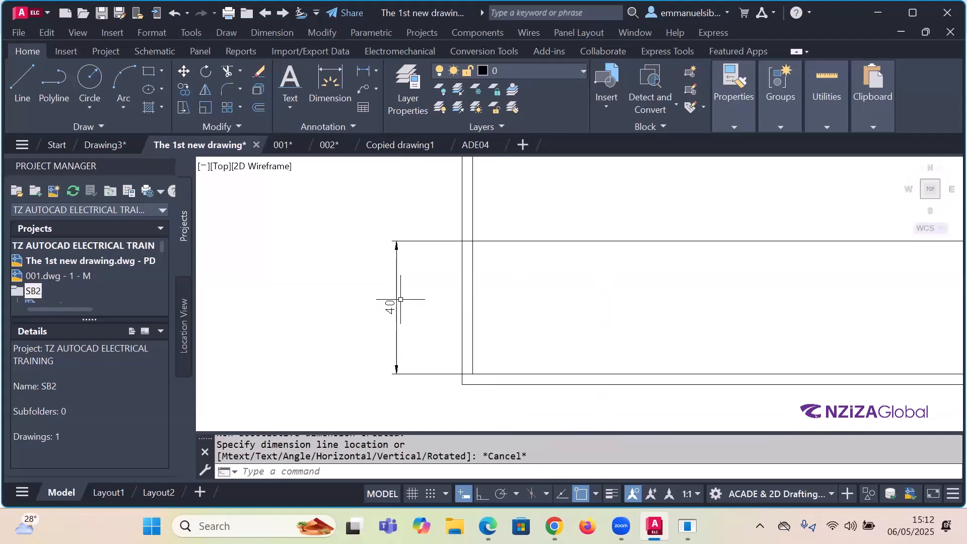
Step: Erase the vertical dimension with the overridden text 40 outside the left border
{"action": "left_click", "coordinate": [404, 301]}
{"action": "left_click", "coordinate": [384, 290]}
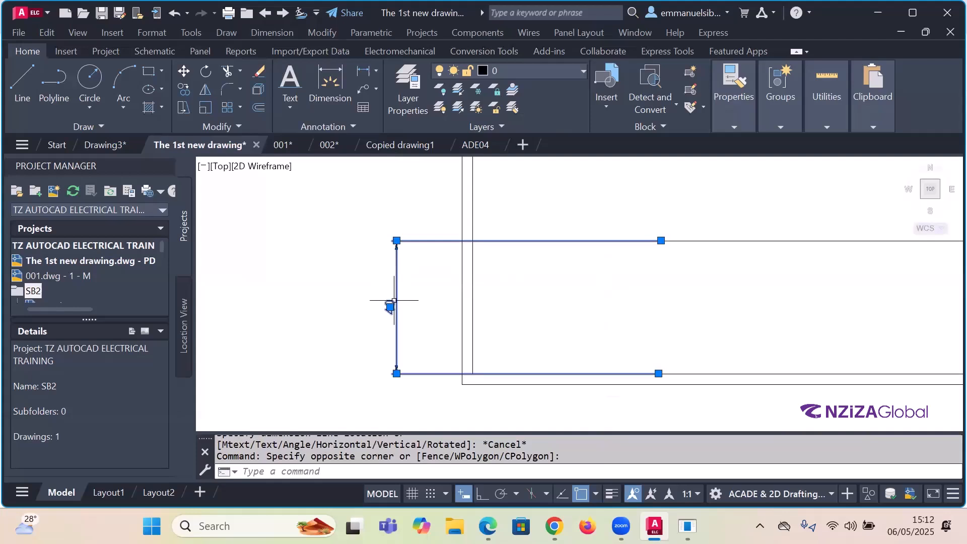
{"action": "key", "text": "Escape"}
{"action": "scroll", "coordinate": [398, 299], "scroll_direction": "up", "scroll_amount": 4}
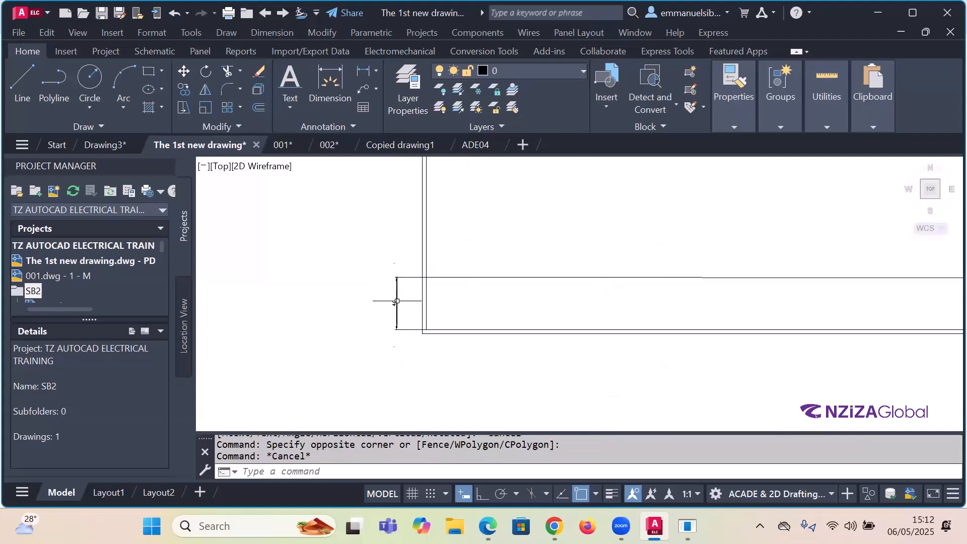
{"action": "scroll", "coordinate": [398, 299], "scroll_direction": "down", "scroll_amount": 4}
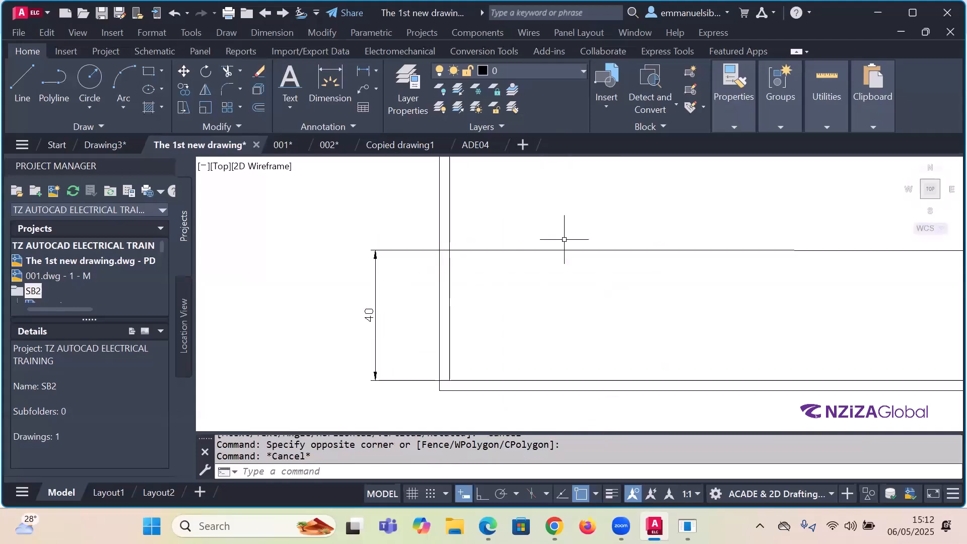
{"action": "left_click", "coordinate": [377, 304]}
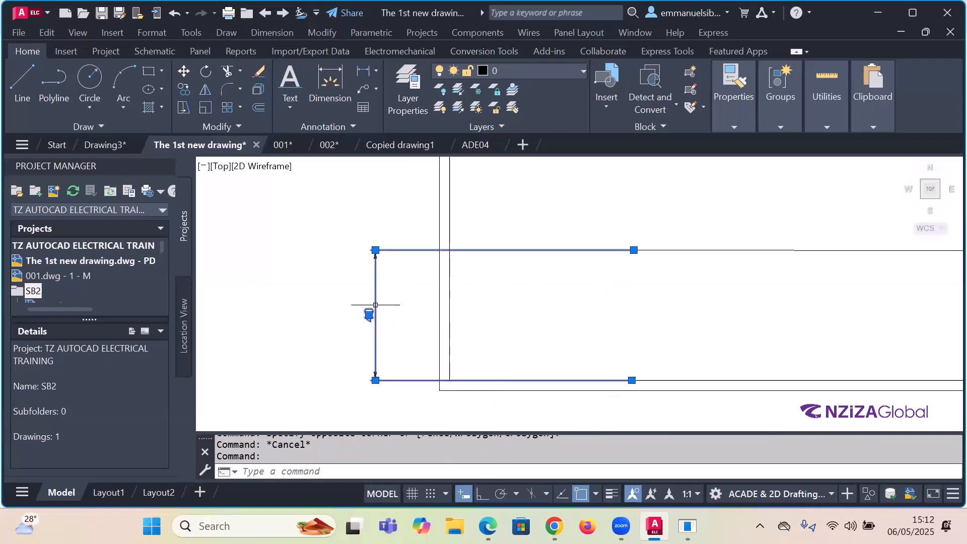
{"action": "key", "text": "Delete"}
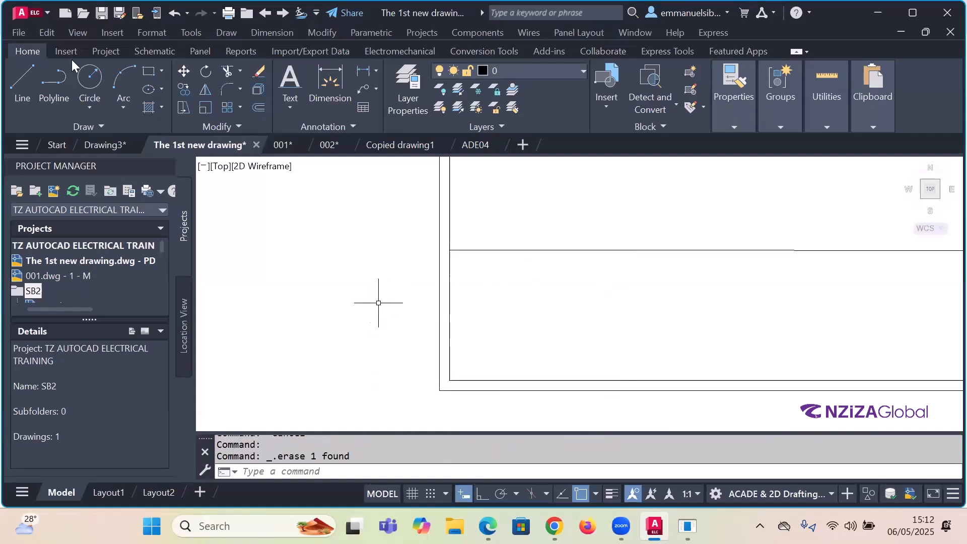
Step: Add a vertical linear dimension from the title strip's top line to the inner border's bottom edge, using ortho mode, placed outside the left border
{"action": "left_click", "coordinate": [259, 37]}
{"action": "left_click", "coordinate": [276, 72]}
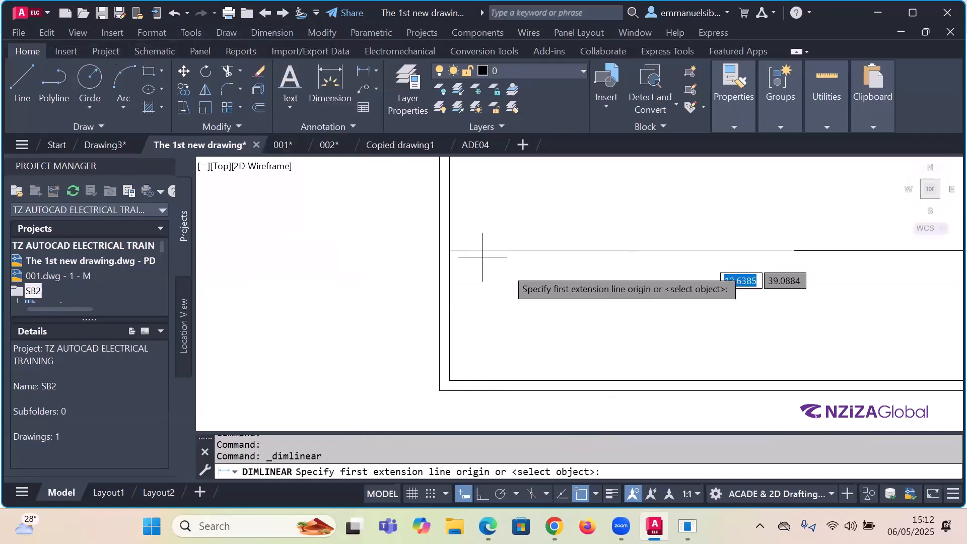
{"action": "left_click", "coordinate": [543, 250]}
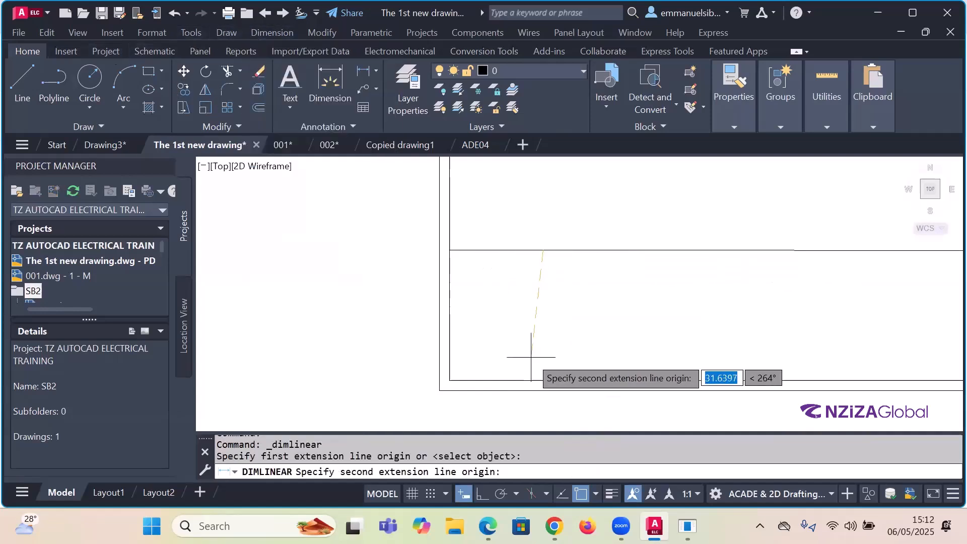
{"action": "key", "text": "F8"}
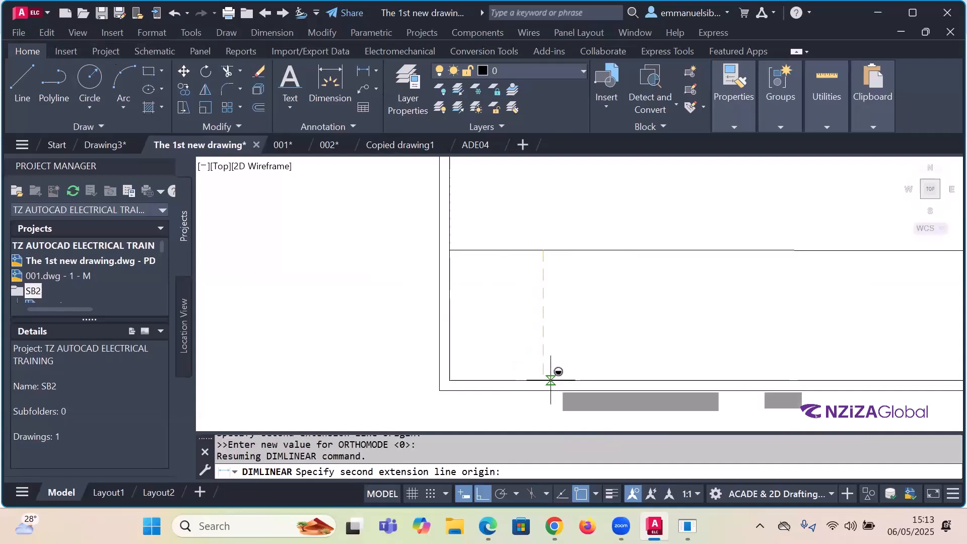
{"action": "scroll", "coordinate": [537, 360], "scroll_direction": "up", "scroll_amount": 2}
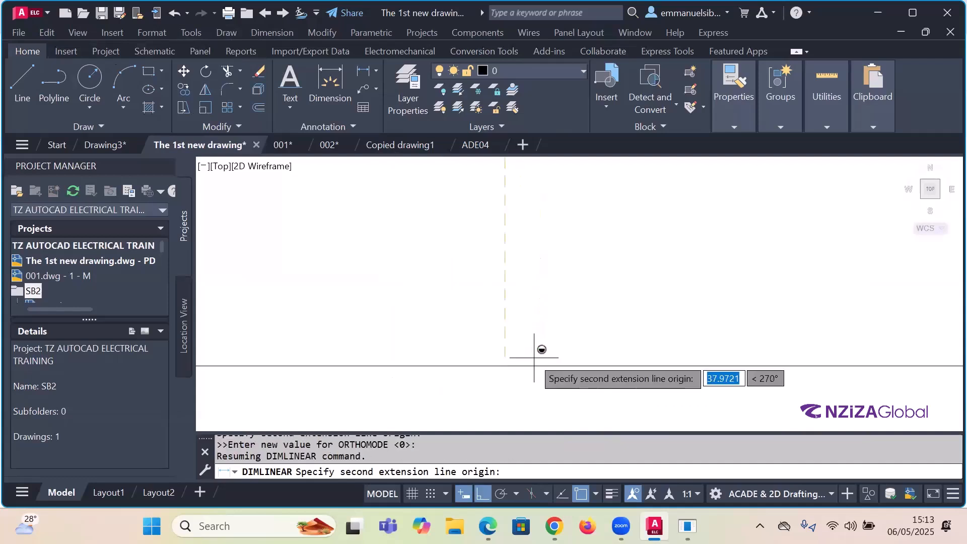
{"action": "left_click", "coordinate": [511, 365]}
{"action": "scroll", "coordinate": [511, 365], "scroll_direction": "down", "scroll_amount": 2}
{"action": "left_click", "coordinate": [297, 319]}
{"action": "key", "text": "Escape"}
{"action": "scroll", "coordinate": [408, 352], "scroll_direction": "down", "scroll_amount": 5}
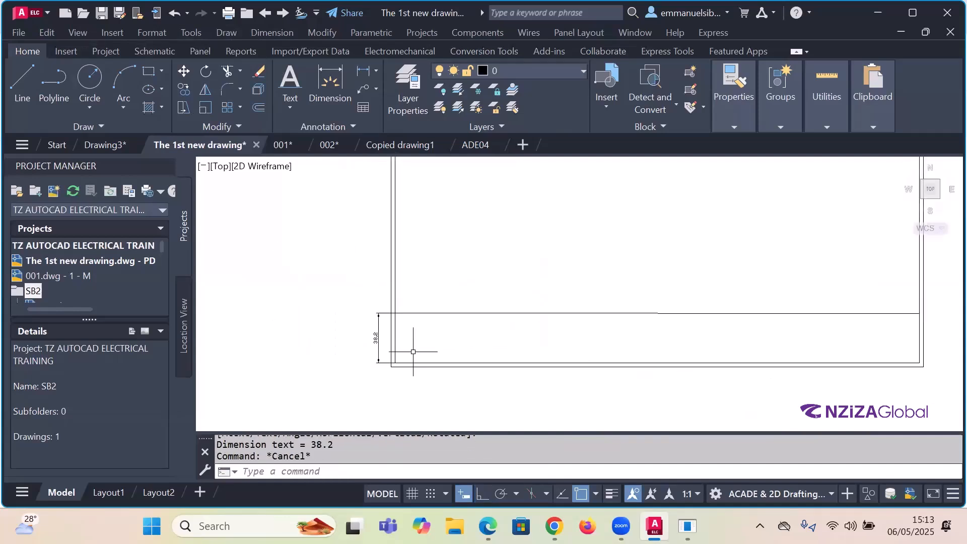
Step: Move the title strip's top line upward by 1.2
{"action": "left_click", "coordinate": [462, 311]}
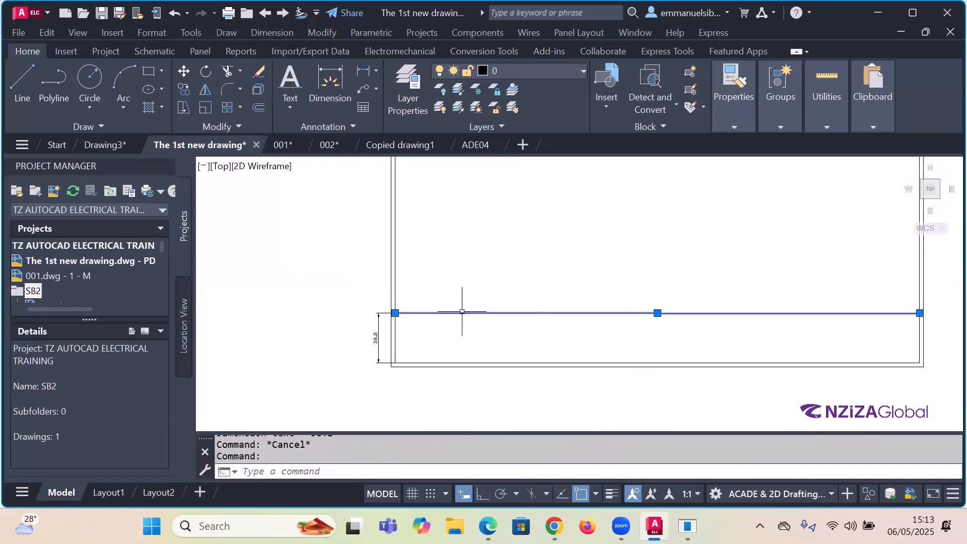
{"action": "left_click", "coordinate": [184, 72]}
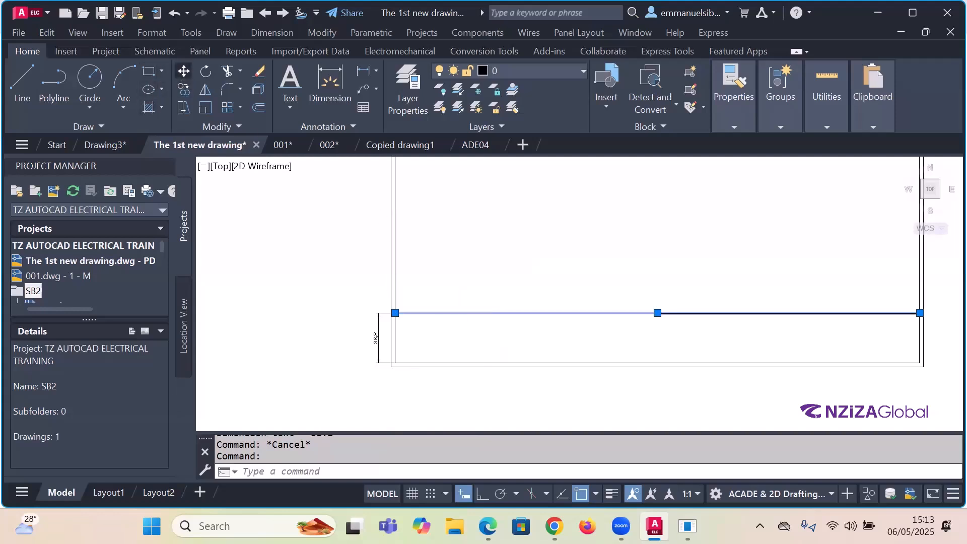
{"action": "left_click", "coordinate": [581, 313]}
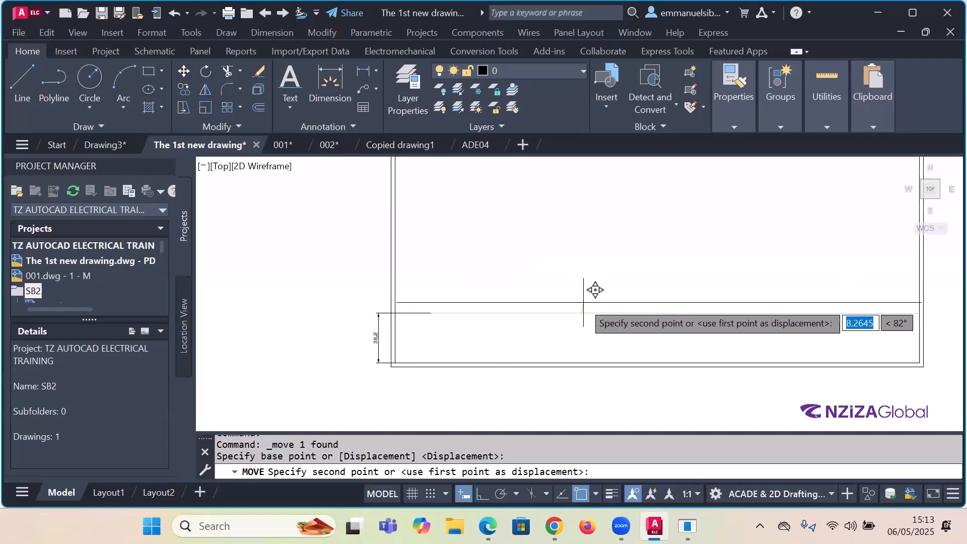
{"action": "type", "text": "1."}
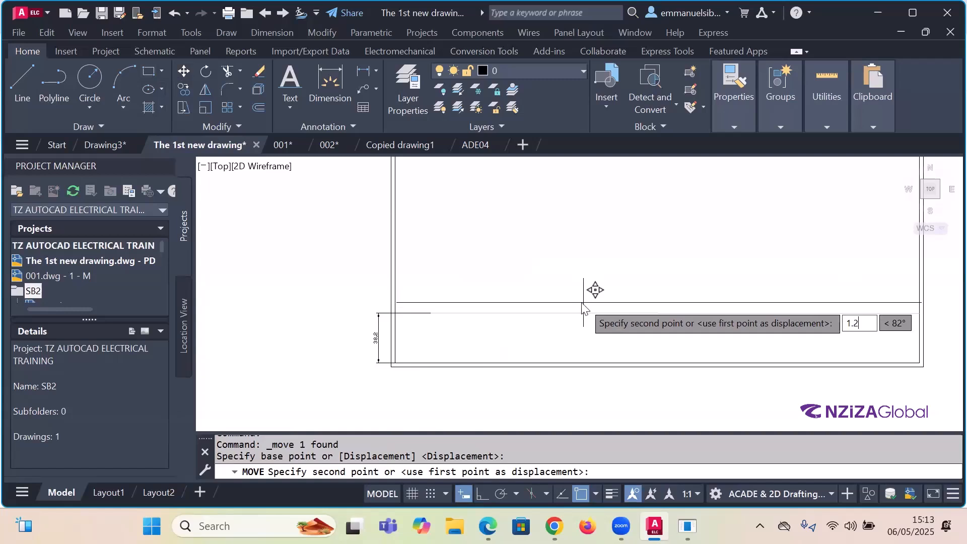
{"action": "type", "text": "2"}
{"action": "key", "text": "Return"}
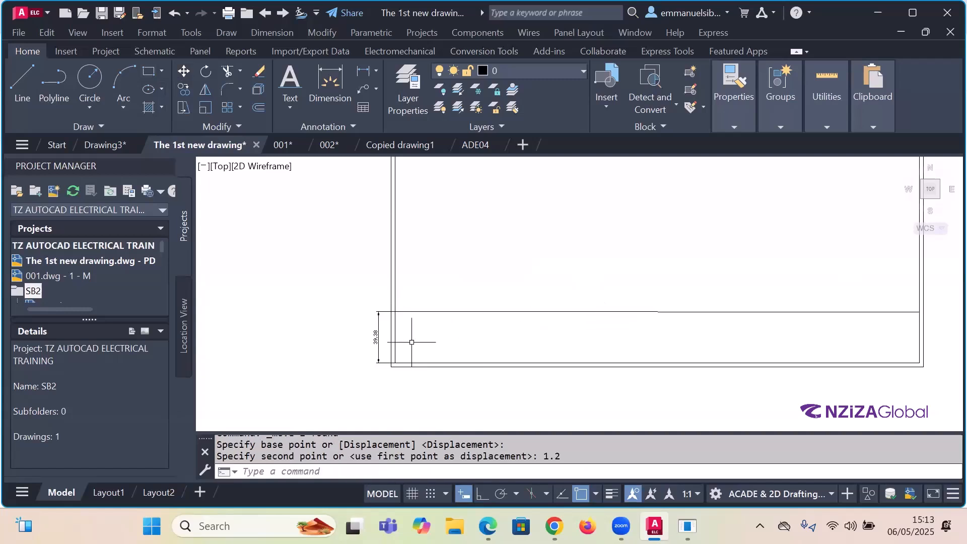
{"action": "scroll", "coordinate": [423, 330], "scroll_direction": "up", "scroll_amount": 4}
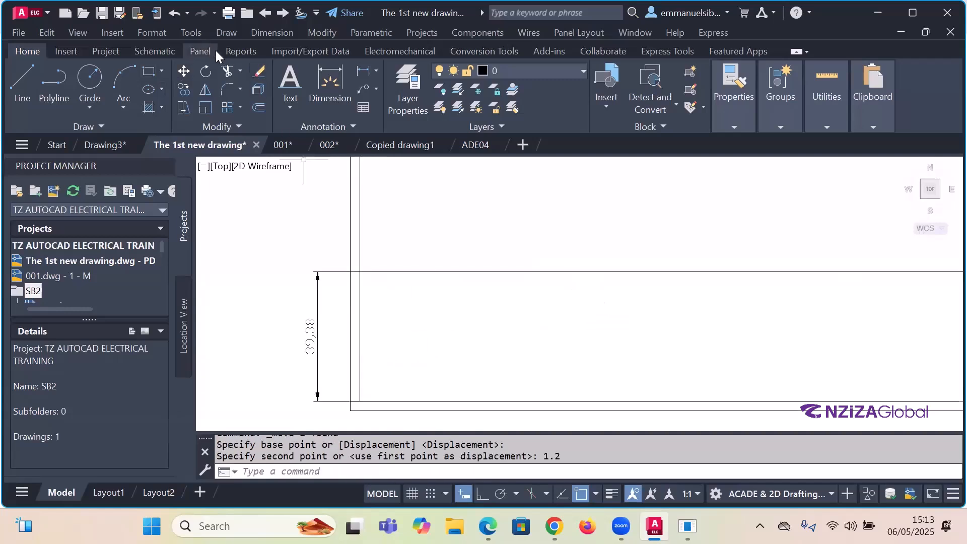
{"action": "left_click", "coordinate": [270, 34]}
{"action": "left_click", "coordinate": [275, 72]}
{"action": "left_click", "coordinate": [497, 272]}
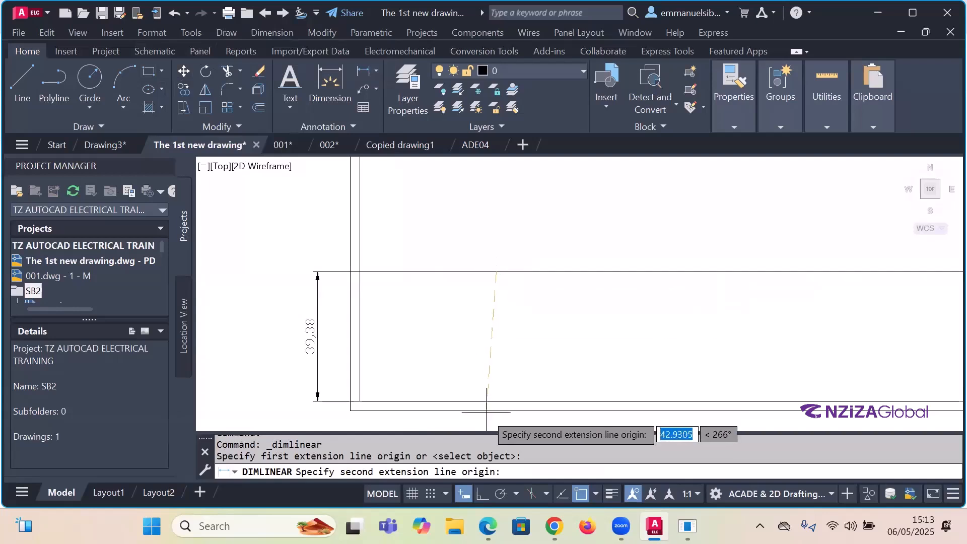
{"action": "scroll", "coordinate": [496, 399], "scroll_direction": "up", "scroll_amount": 4}
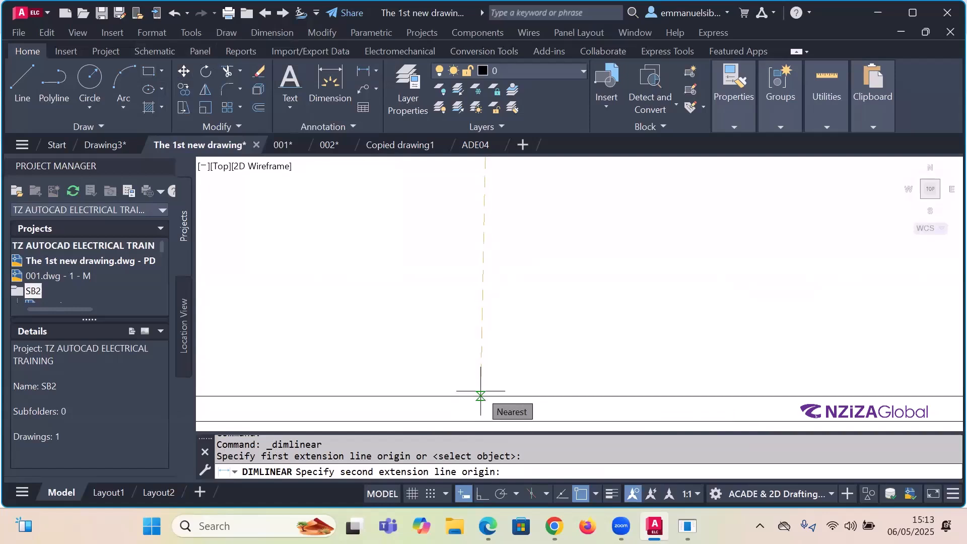
{"action": "key", "text": "Escape"}
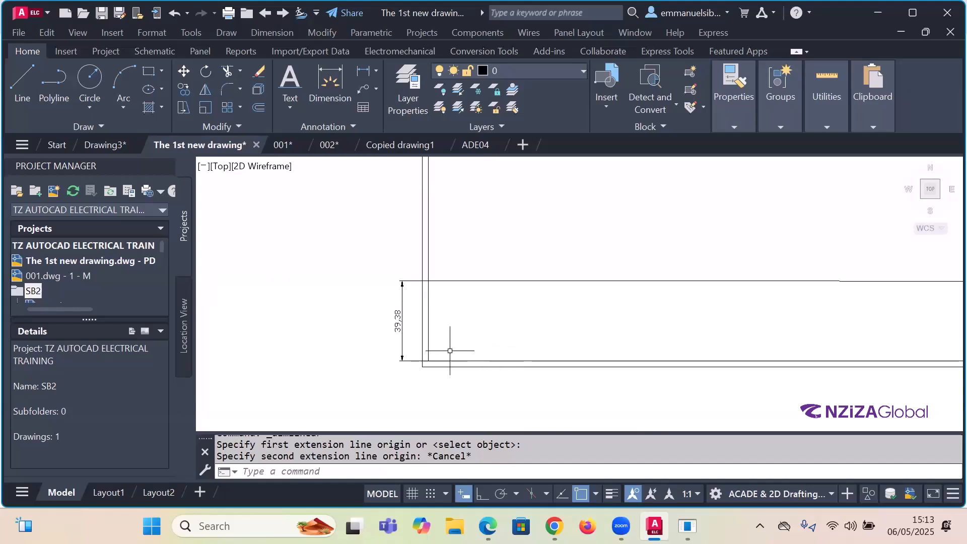
Step: Erase the vertical dimension outside the left border
{"action": "left_click", "coordinate": [407, 367]}
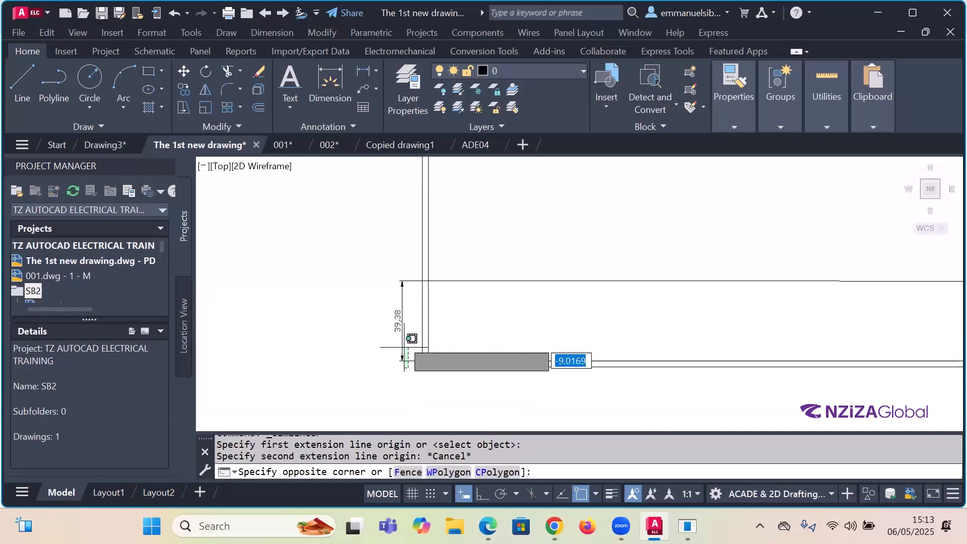
{"action": "left_click", "coordinate": [386, 257]}
{"action": "key", "text": "Delete"}
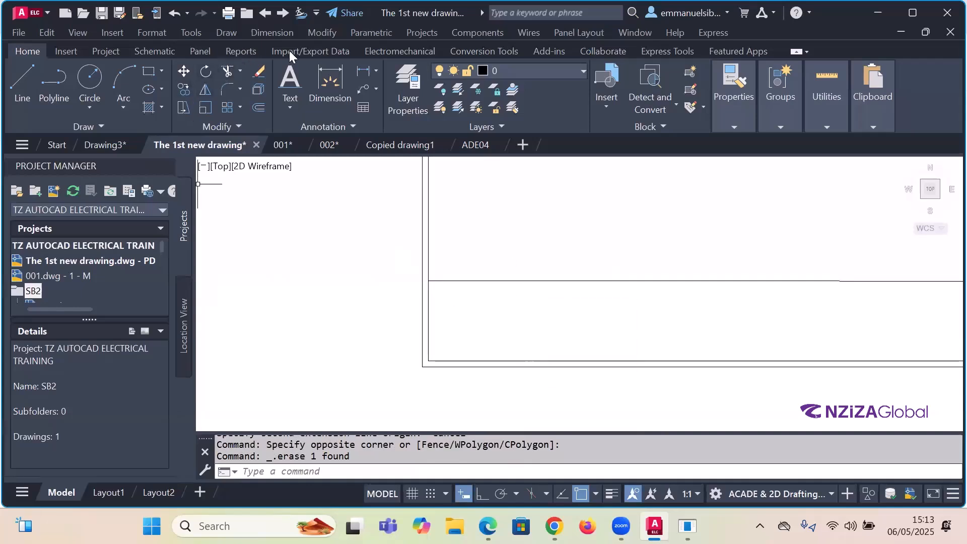
Step: Add a new linear dimension from the title strip's top line to the inner border's bottom edge, placed outside the left border
{"action": "left_click", "coordinate": [272, 32]}
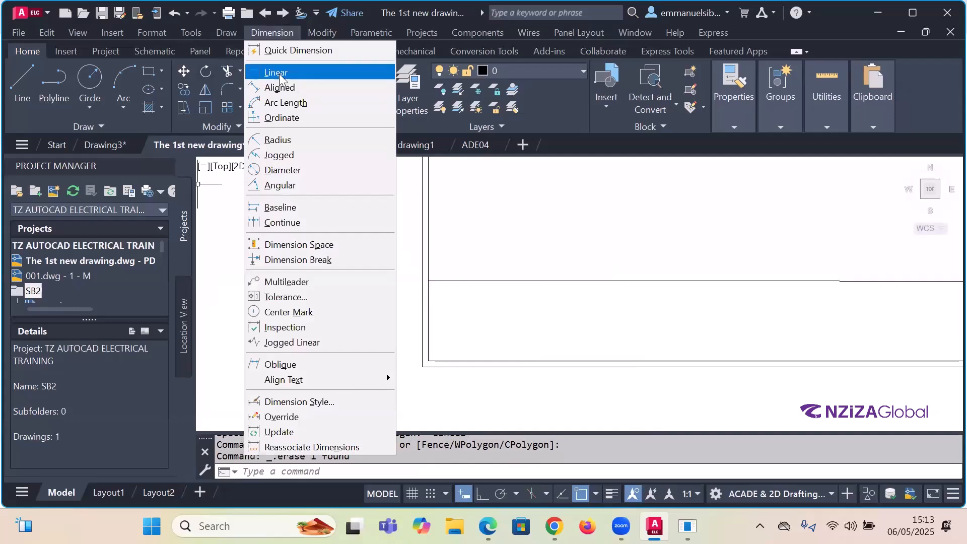
{"action": "left_click", "coordinate": [280, 73]}
{"action": "left_click", "coordinate": [586, 280]}
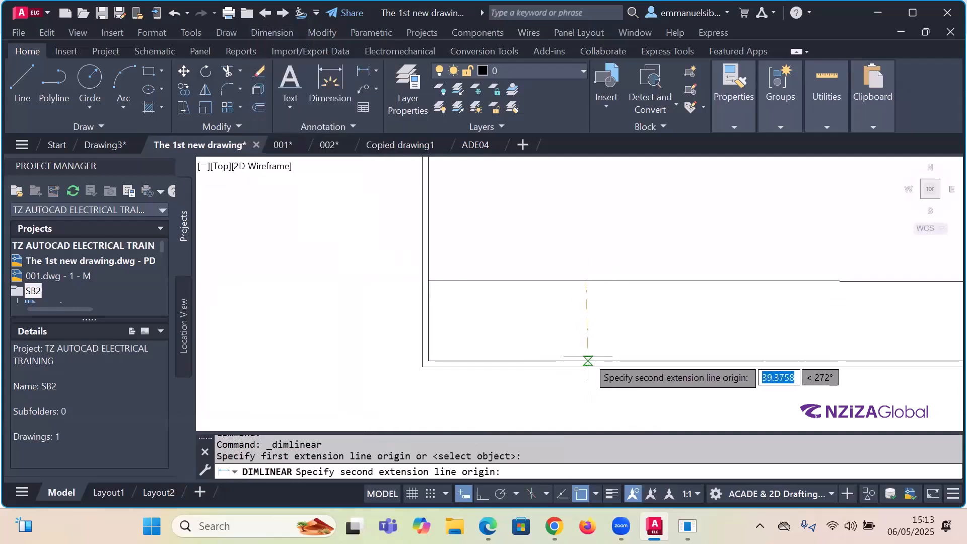
{"action": "key", "text": "F8"}
{"action": "left_click", "coordinate": [586, 360]}
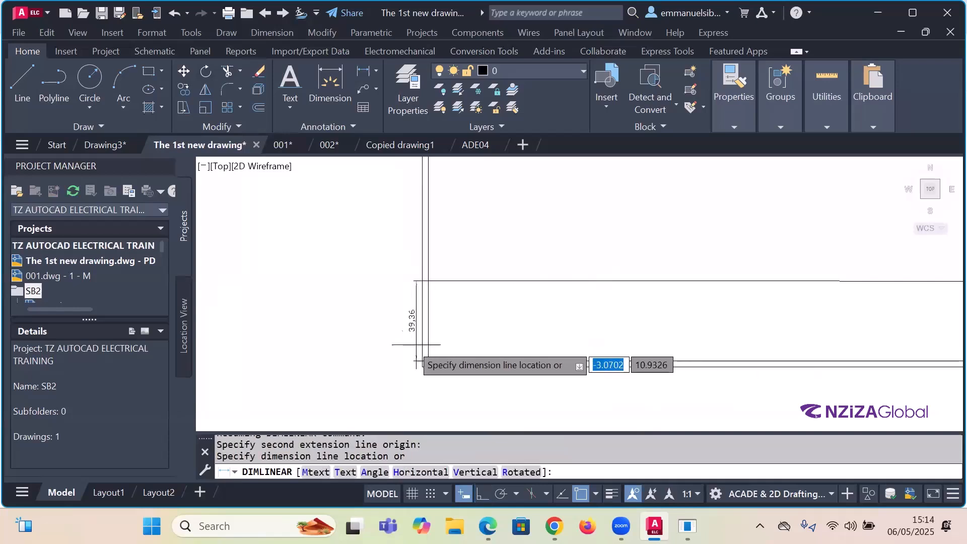
{"action": "left_click", "coordinate": [385, 339]}
{"action": "scroll", "coordinate": [390, 320], "scroll_direction": "up", "scroll_amount": 4}
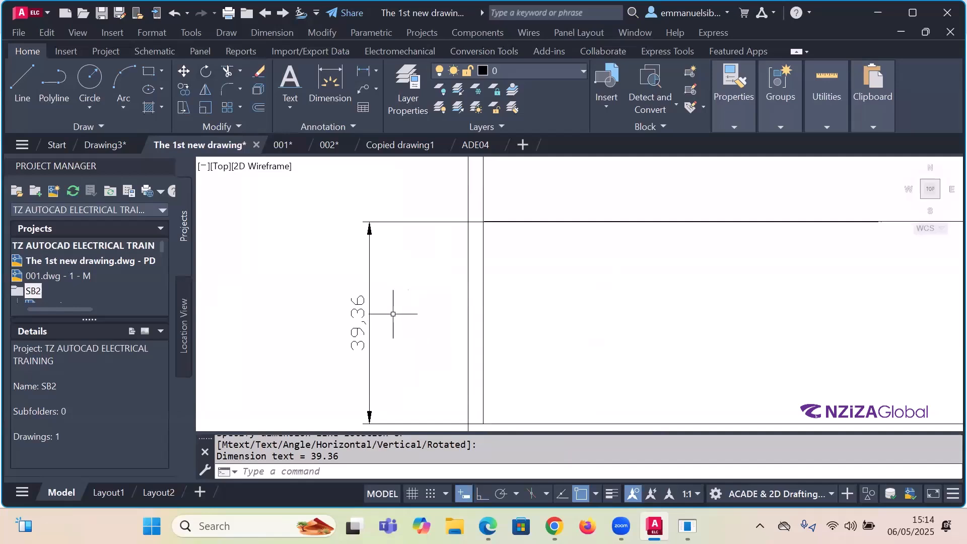
Step: Move the title strip's top line upward by 0.64, together with its attached dimension
{"action": "scroll", "coordinate": [257, 266], "scroll_direction": "down", "scroll_amount": 2}
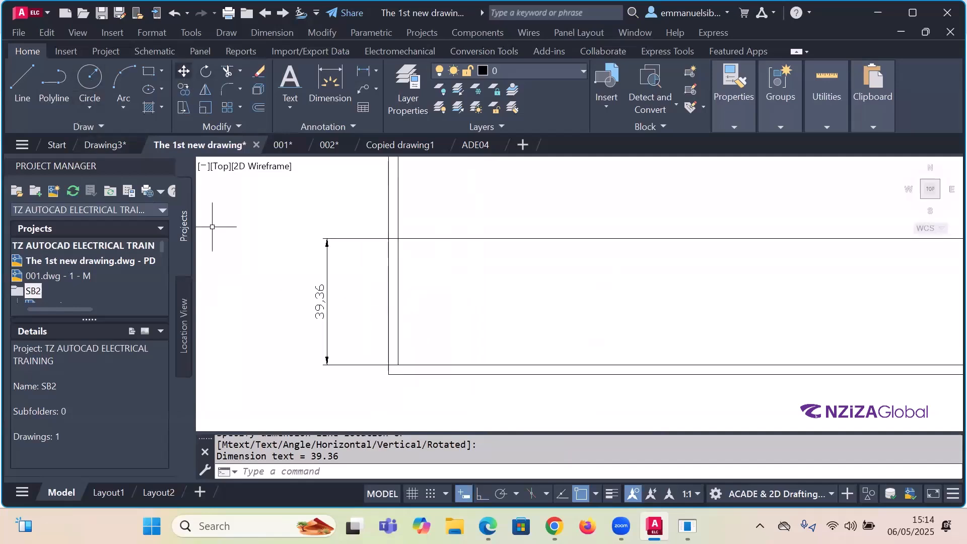
{"action": "left_click", "coordinate": [542, 281]}
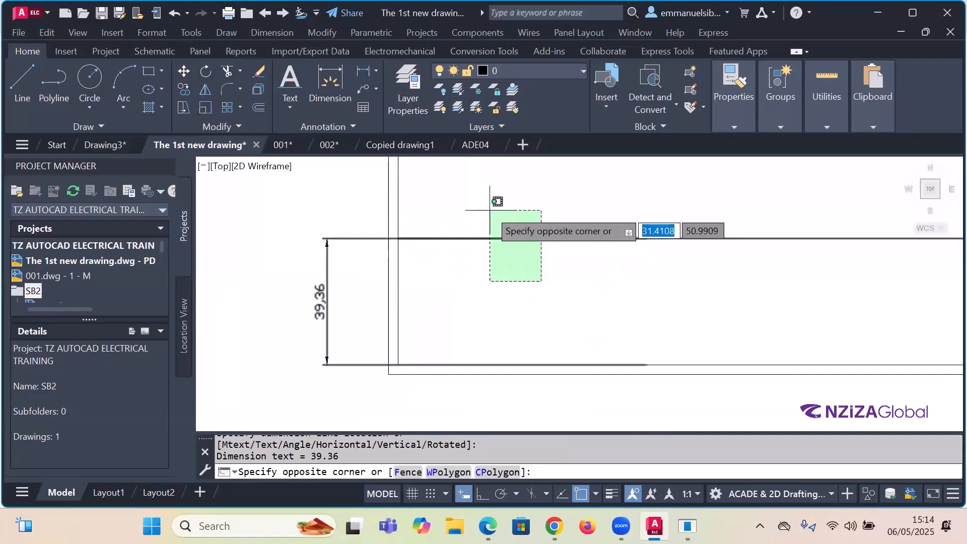
{"action": "left_click", "coordinate": [489, 211]}
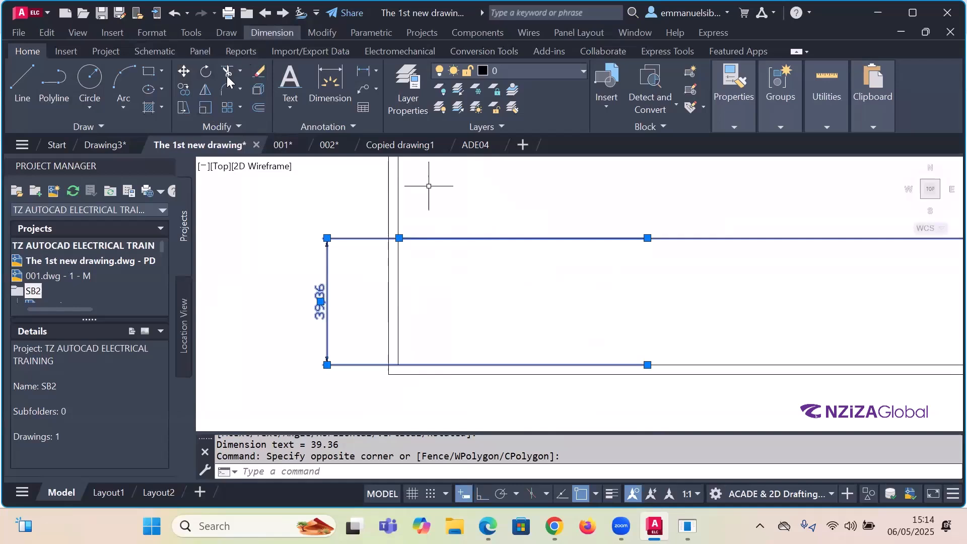
{"action": "left_click", "coordinate": [184, 74]}
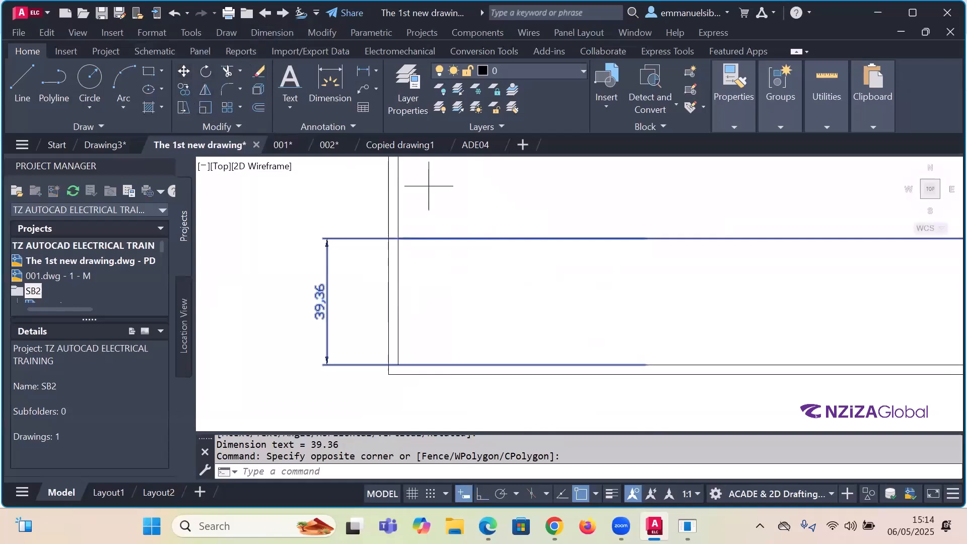
{"action": "left_click", "coordinate": [630, 238]}
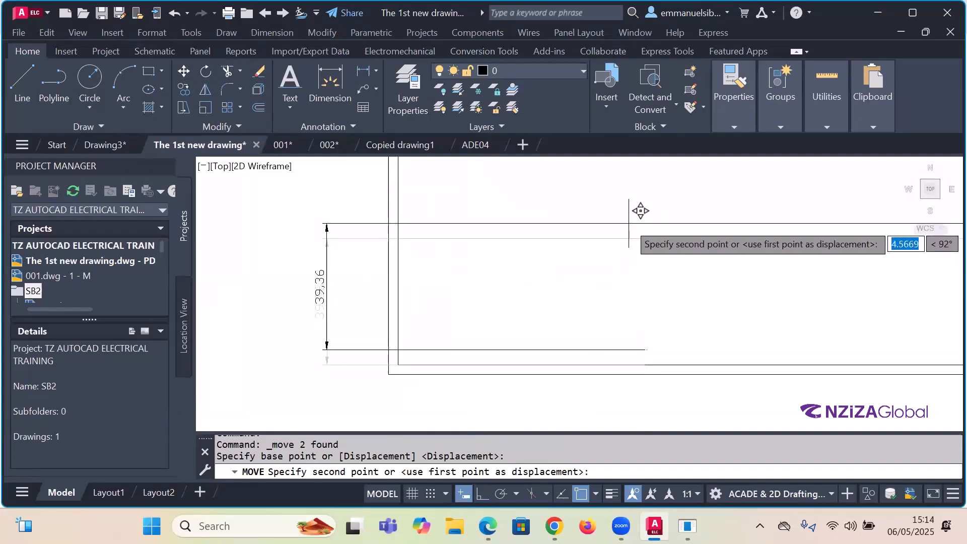
{"action": "type", "text": "0."}
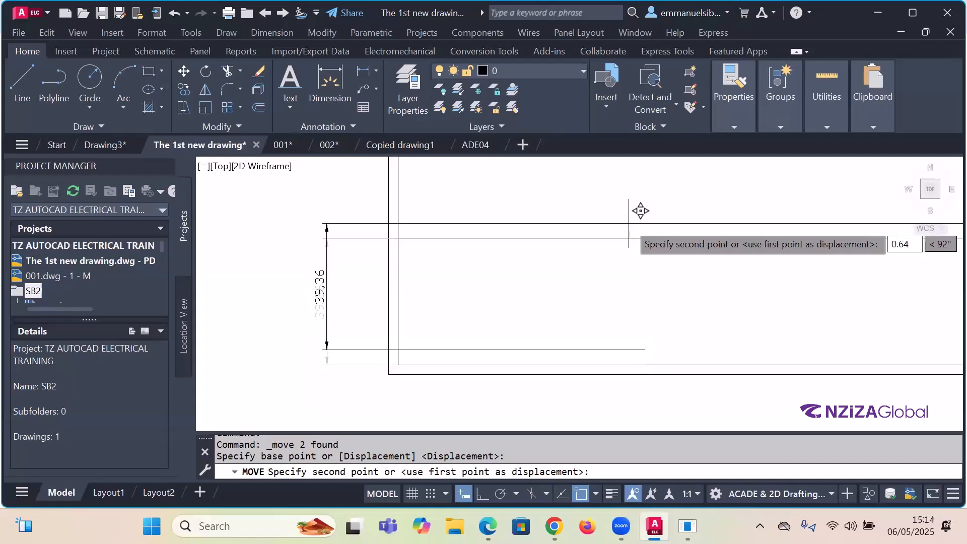
{"action": "type", "text": "64"}
{"action": "key", "text": "Return"}
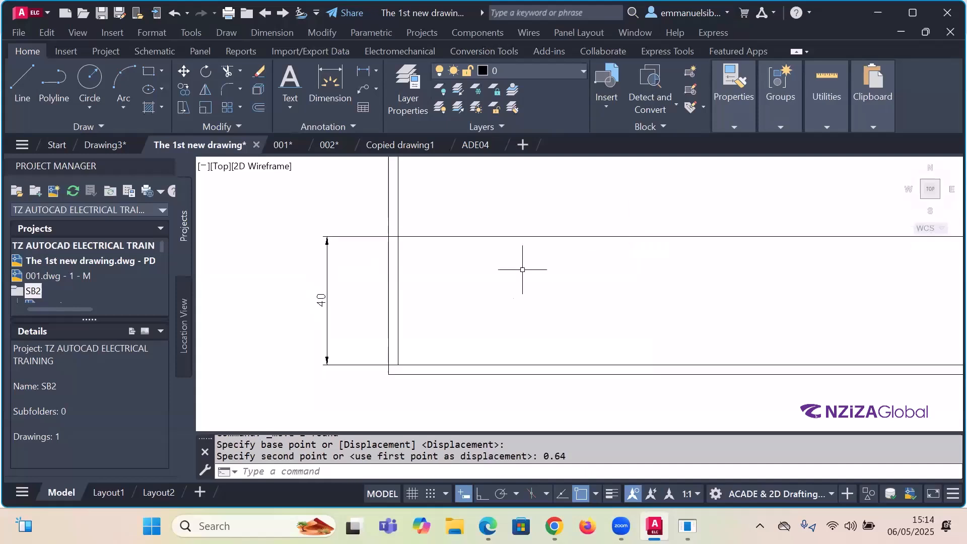
Step: Erase the title strip's height dimension beside the left border
{"action": "scroll", "coordinate": [355, 304], "scroll_direction": "down", "scroll_amount": 4}
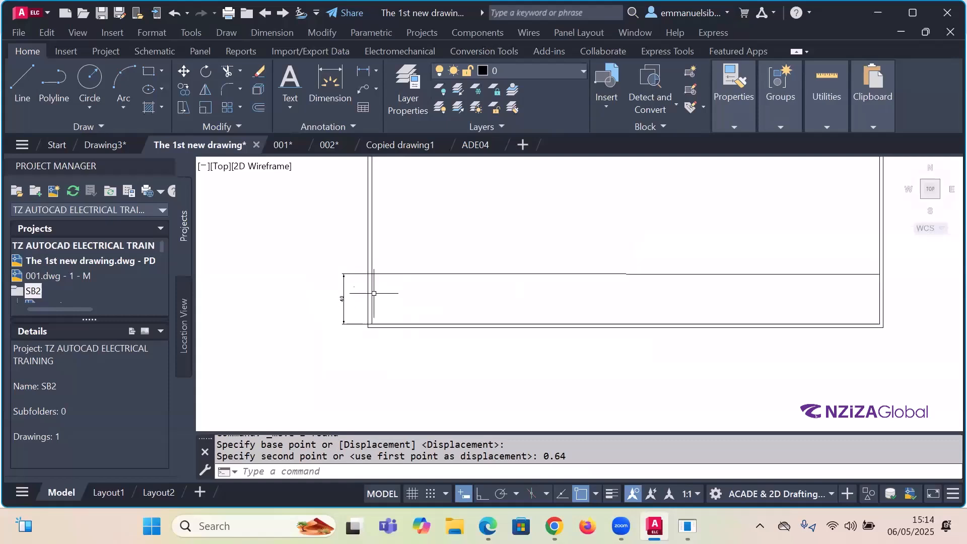
{"action": "left_click", "coordinate": [350, 348]}
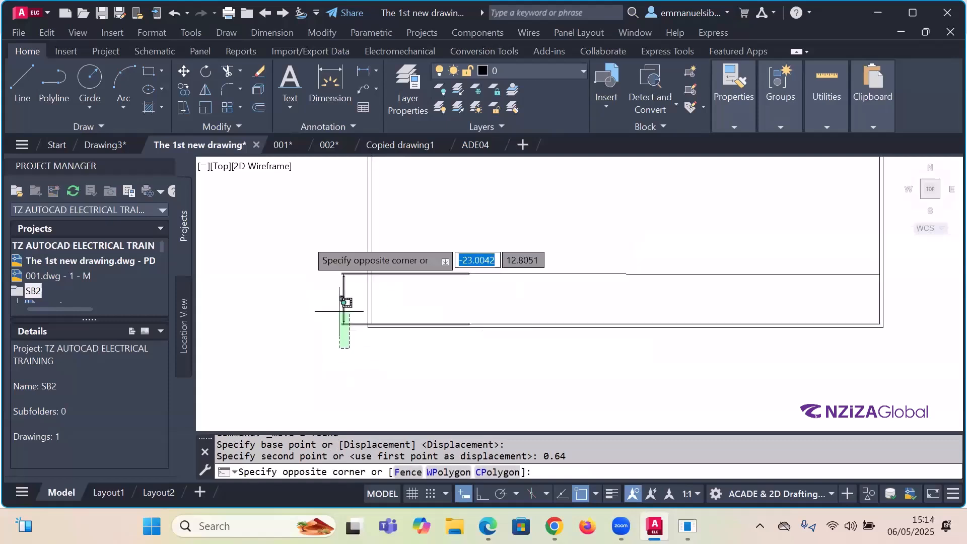
{"action": "left_click", "coordinate": [294, 237]}
{"action": "key", "text": "Delete"}
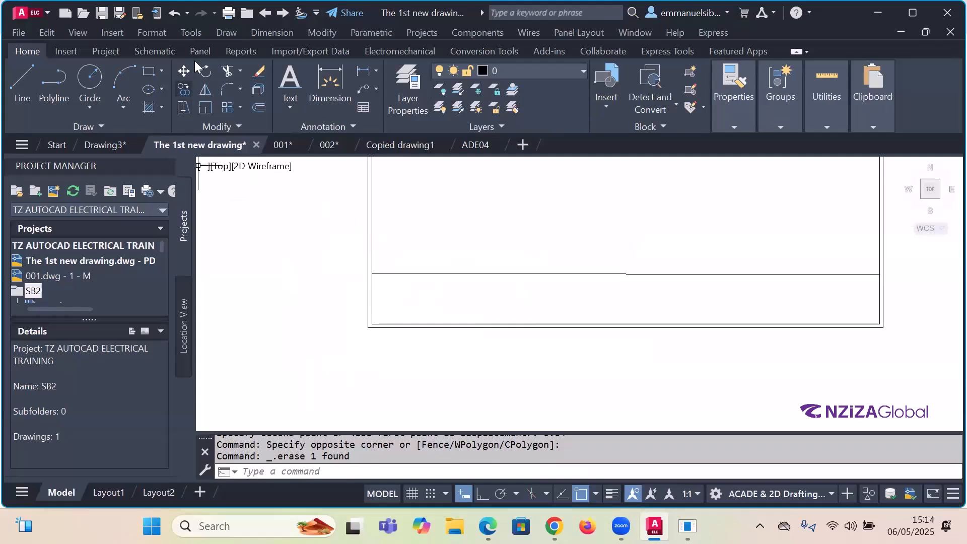
Step: Check the title strip's height with a trial aligned dimension from its top line to the inner border's bottom edge, without placing it
{"action": "left_click", "coordinate": [272, 33]}
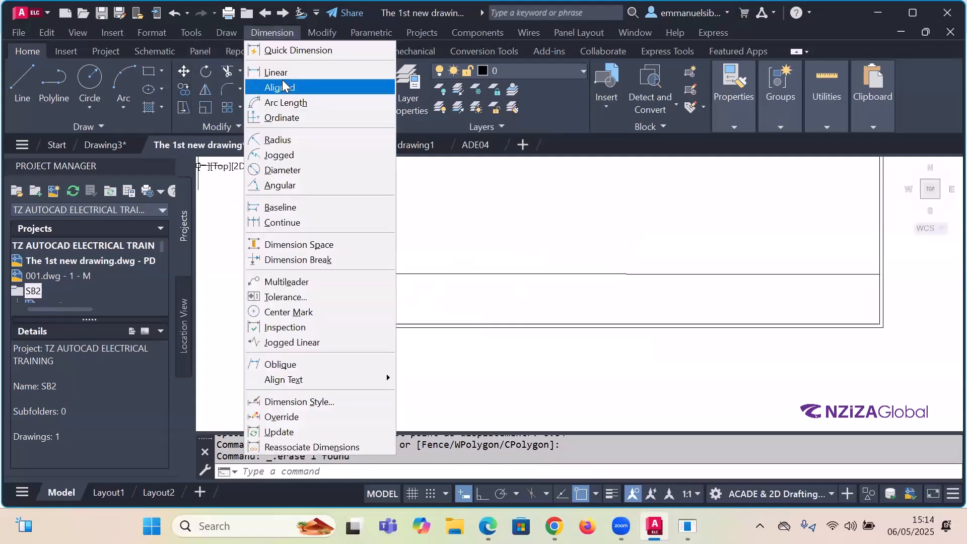
{"action": "left_click", "coordinate": [280, 88]}
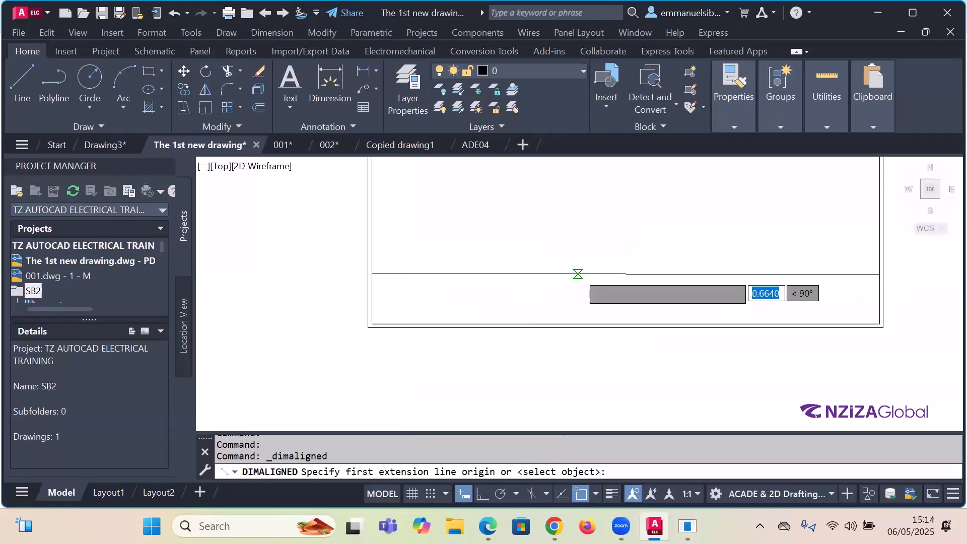
{"action": "left_click", "coordinate": [578, 274]}
{"action": "key", "text": "F8"}
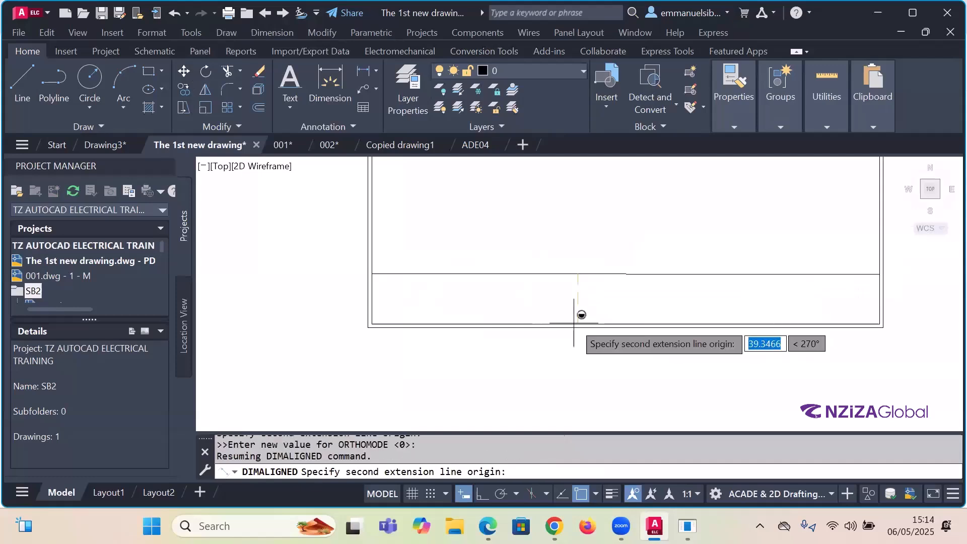
{"action": "scroll", "coordinate": [574, 327], "scroll_direction": "up", "scroll_amount": 5}
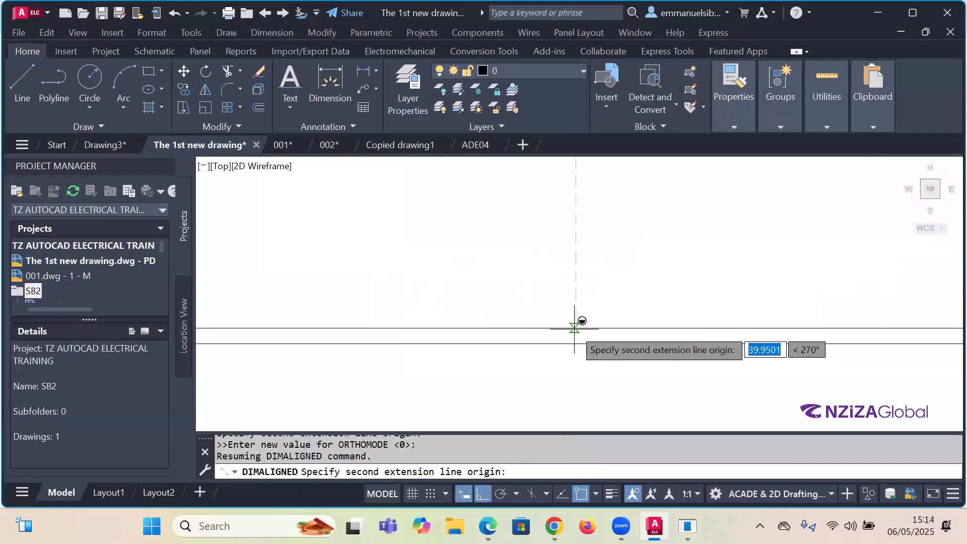
{"action": "left_click", "coordinate": [575, 327]}
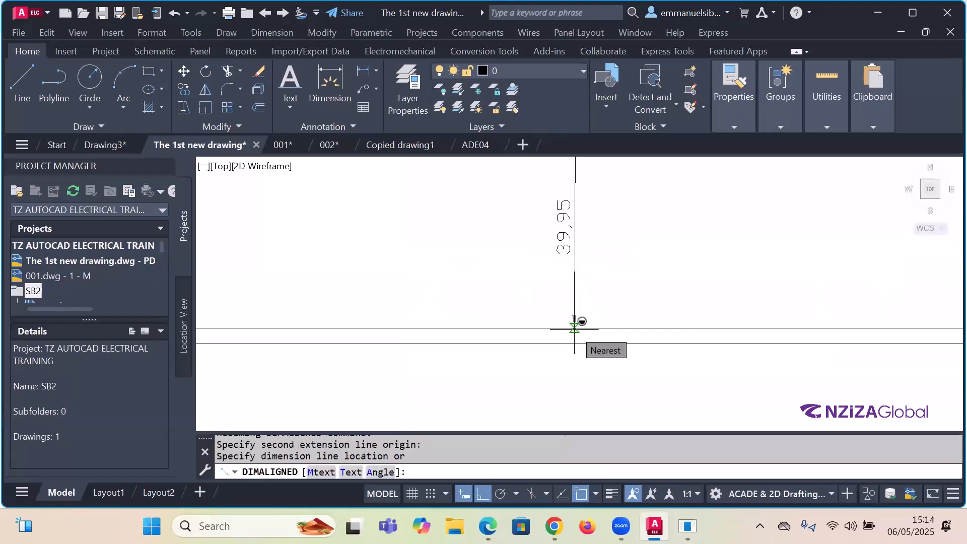
{"action": "key", "text": "F8"}
{"action": "scroll", "coordinate": [575, 327], "scroll_direction": "down", "scroll_amount": 5}
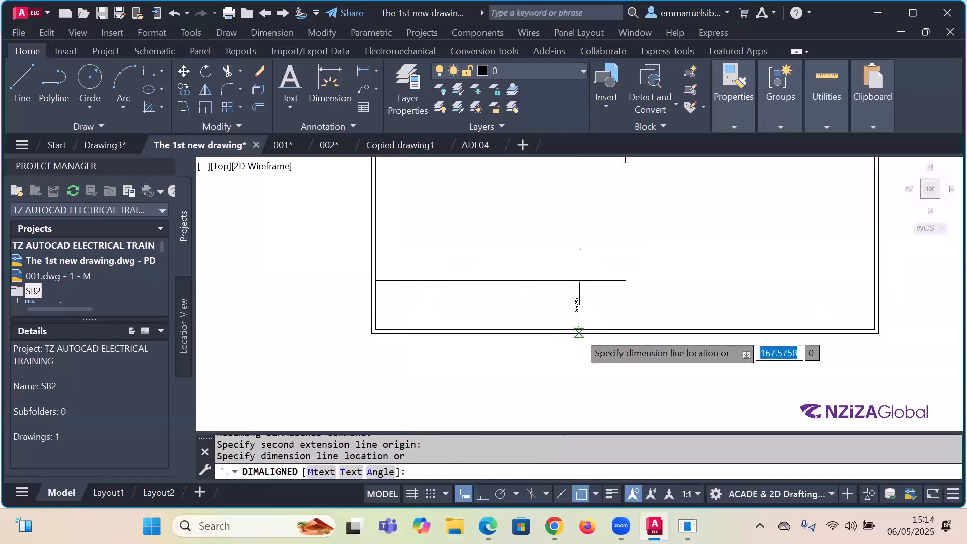
{"action": "scroll", "coordinate": [351, 316], "scroll_direction": "up", "scroll_amount": 5}
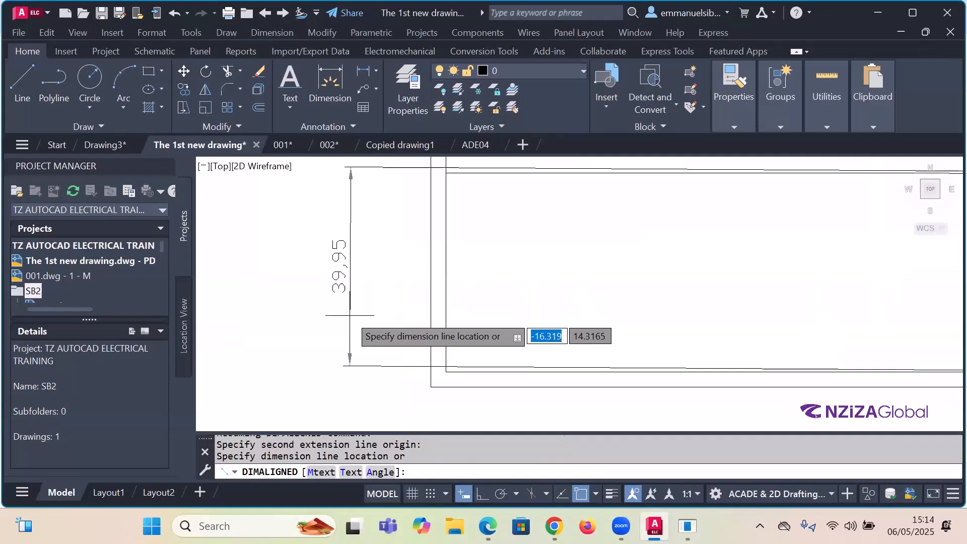
{"action": "key", "text": "Escape"}
{"action": "scroll", "coordinate": [392, 302], "scroll_direction": "down", "scroll_amount": 3}
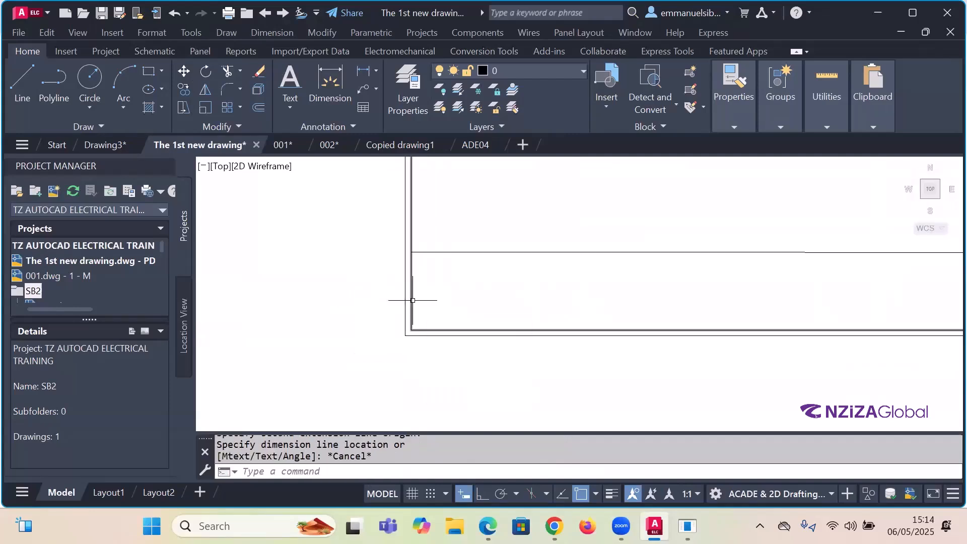
{"action": "key", "text": "Escape"}
Step: Draw a vertical line in ortho mode from the title strip's top line to the inner border's bottom edge, about a third across the strip
{"action": "scroll", "coordinate": [476, 303], "scroll_direction": "down", "scroll_amount": 2}
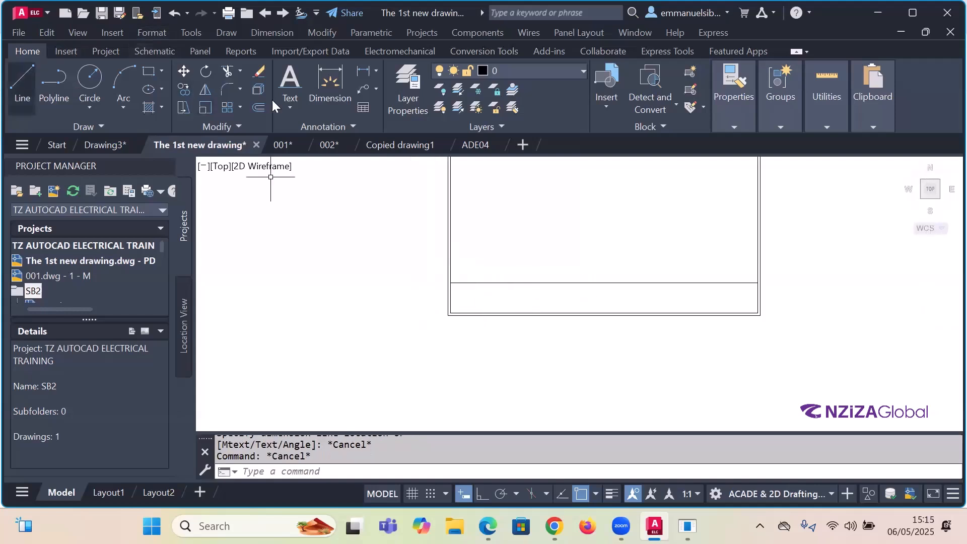
{"action": "left_click", "coordinate": [23, 76]}
{"action": "scroll", "coordinate": [595, 315], "scroll_direction": "up", "scroll_amount": 2}
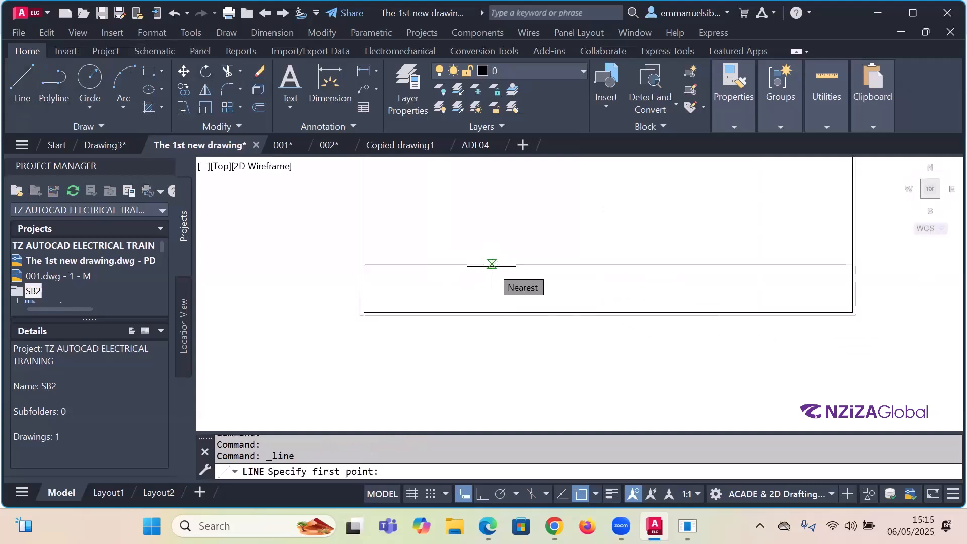
{"action": "left_click", "coordinate": [521, 264]}
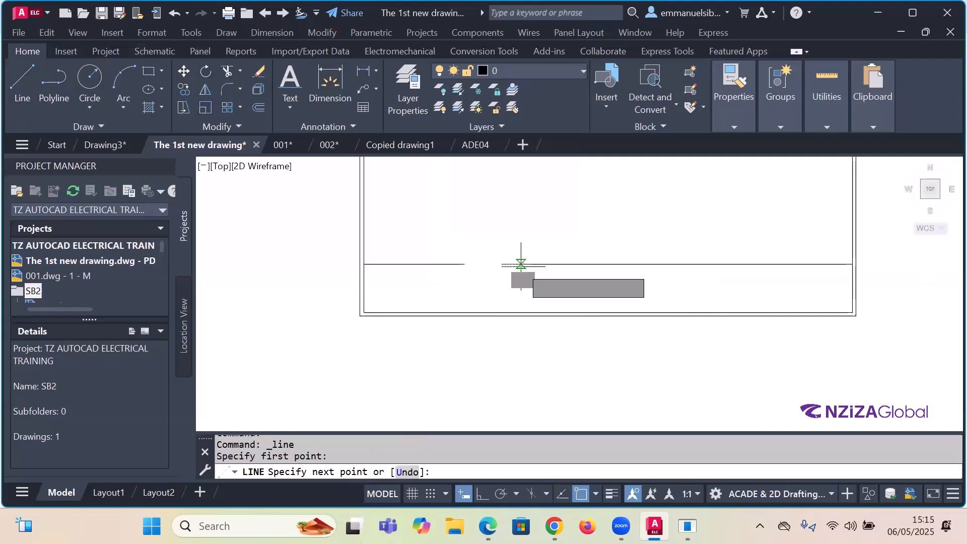
{"action": "key", "text": "F8"}
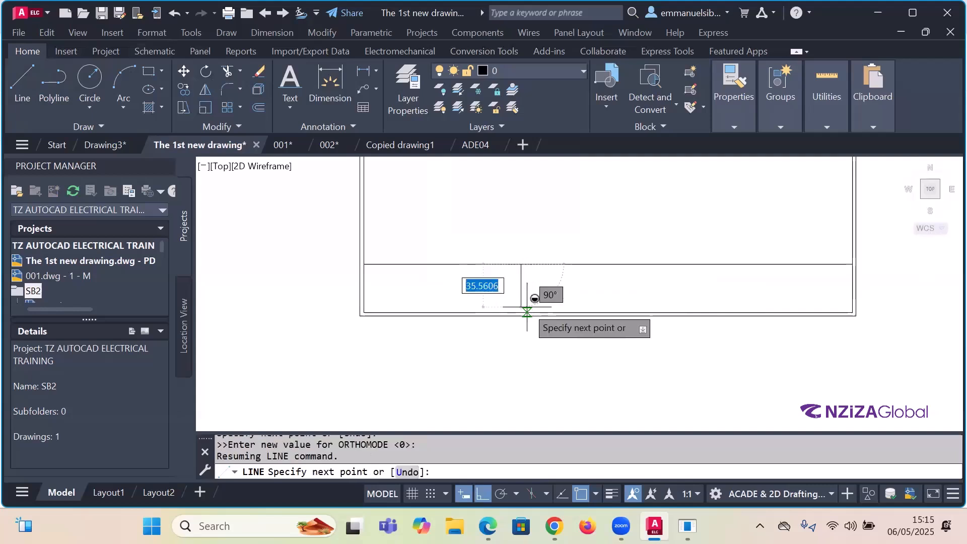
{"action": "scroll", "coordinate": [522, 308], "scroll_direction": "up", "scroll_amount": 3}
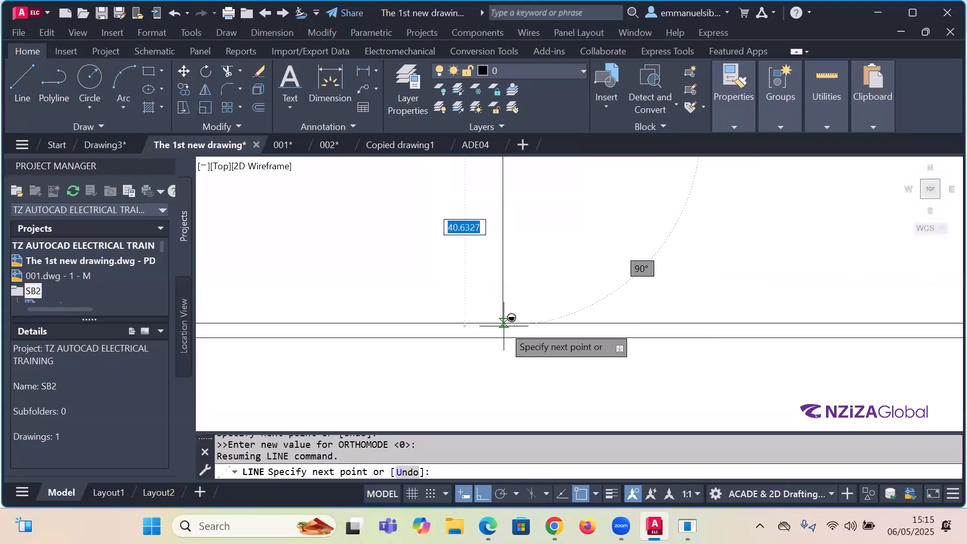
{"action": "left_click", "coordinate": [504, 322]}
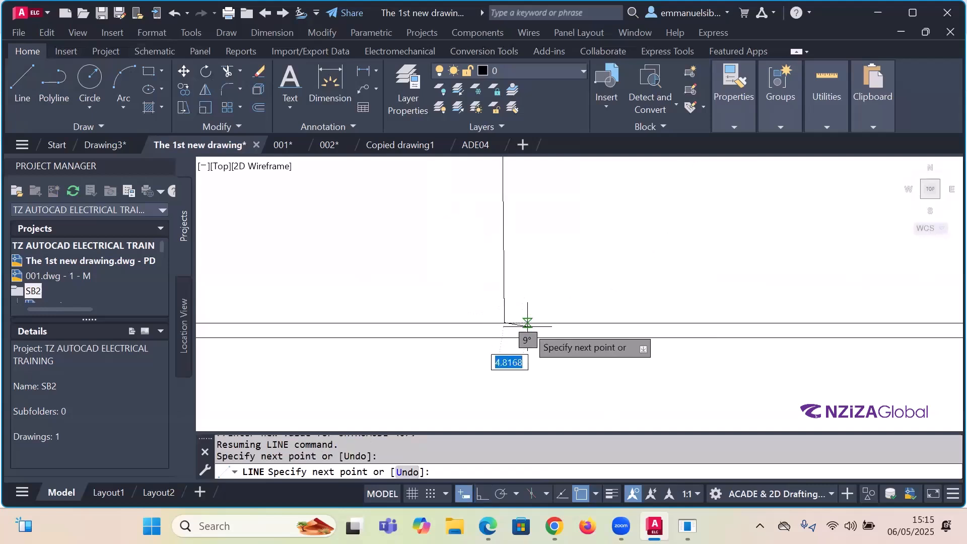
{"action": "key", "text": "Escape"}
Step: Erase the slightly slanted divider line in the title strip
{"action": "scroll", "coordinate": [536, 301], "scroll_direction": "down", "scroll_amount": 4}
{"action": "left_click", "coordinate": [526, 267]}
{"action": "left_click", "coordinate": [492, 264]}
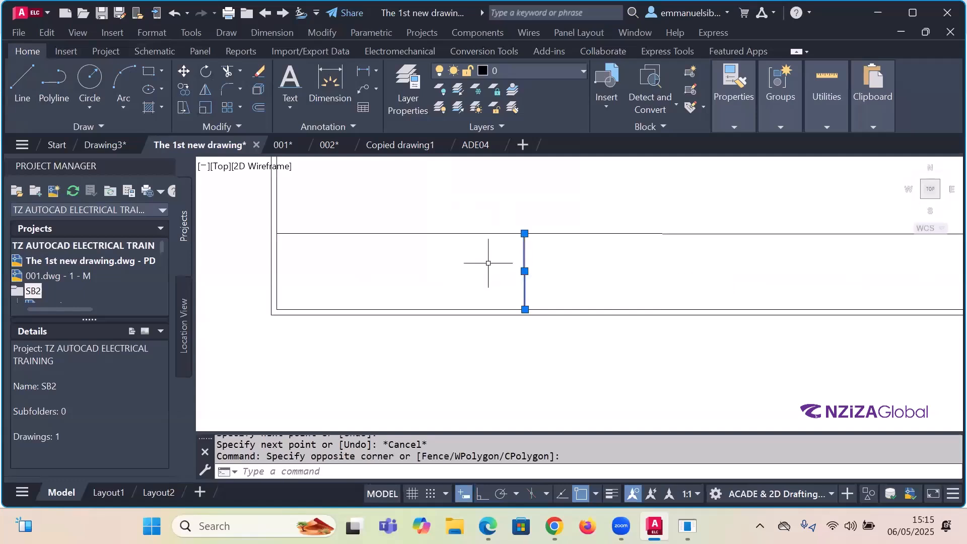
{"action": "key", "text": "Delete"}
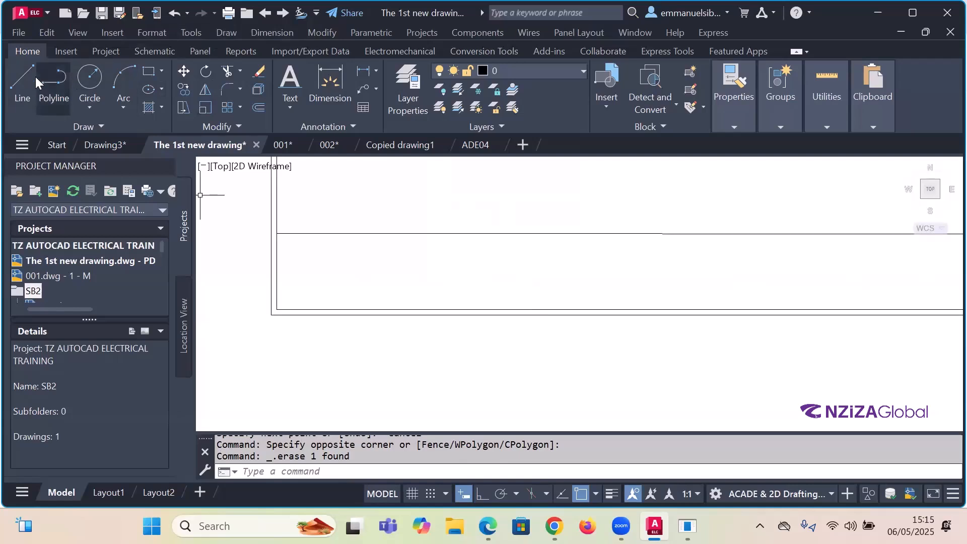
Step: Turn on ortho mode and draw a vertical line from the title strip's top line to the inner border's bottom edge
{"action": "left_click", "coordinate": [22, 83]}
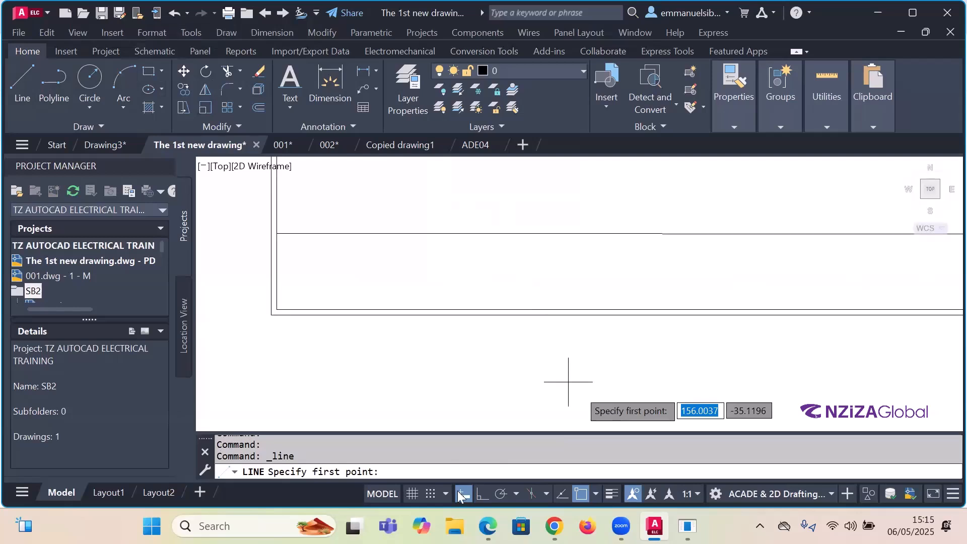
{"action": "left_click", "coordinate": [483, 494]}
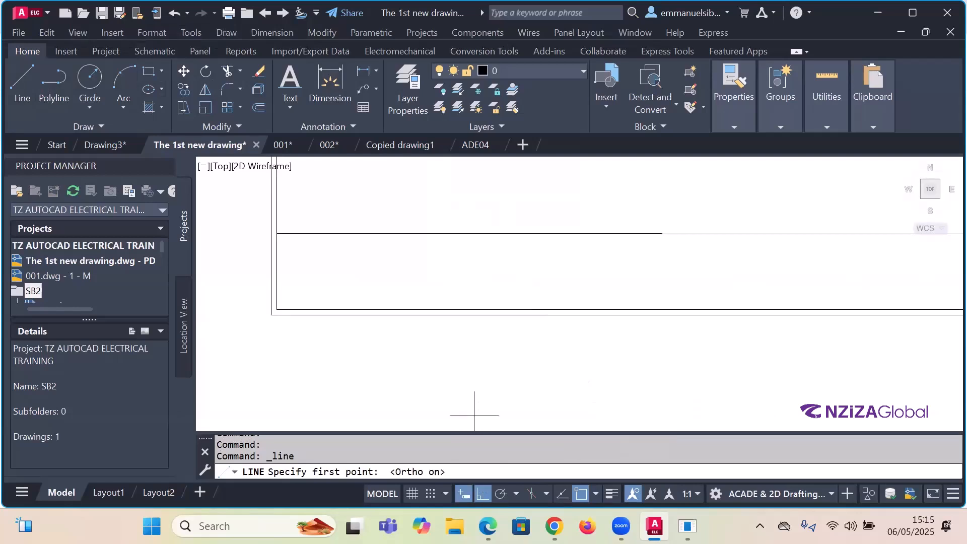
{"action": "scroll", "coordinate": [446, 295], "scroll_direction": "down", "scroll_amount": 3}
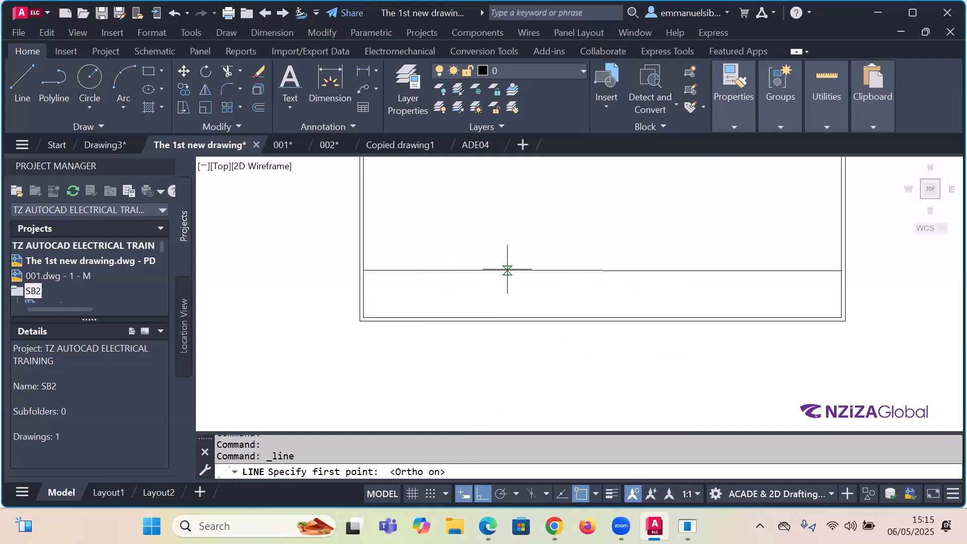
{"action": "left_click", "coordinate": [527, 270]}
{"action": "scroll", "coordinate": [532, 323], "scroll_direction": "up", "scroll_amount": 3}
{"action": "scroll", "coordinate": [532, 320], "scroll_direction": "up", "scroll_amount": 1}
{"action": "left_click", "coordinate": [501, 305]}
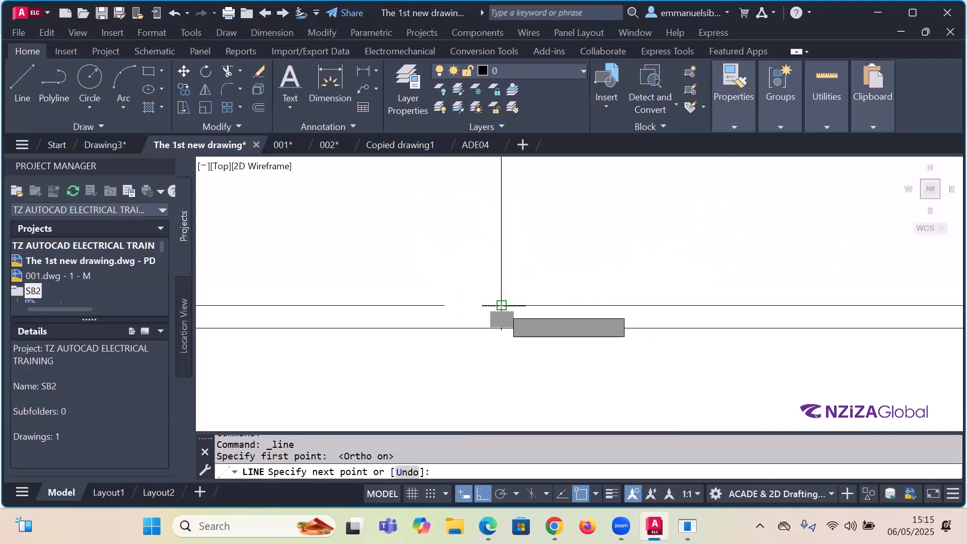
{"action": "key", "text": "Escape"}
Step: Erase the newly drawn vertical divider from the title strip
{"action": "scroll", "coordinate": [541, 315], "scroll_direction": "down", "scroll_amount": 2}
{"action": "scroll", "coordinate": [535, 292], "scroll_direction": "up", "scroll_amount": 2}
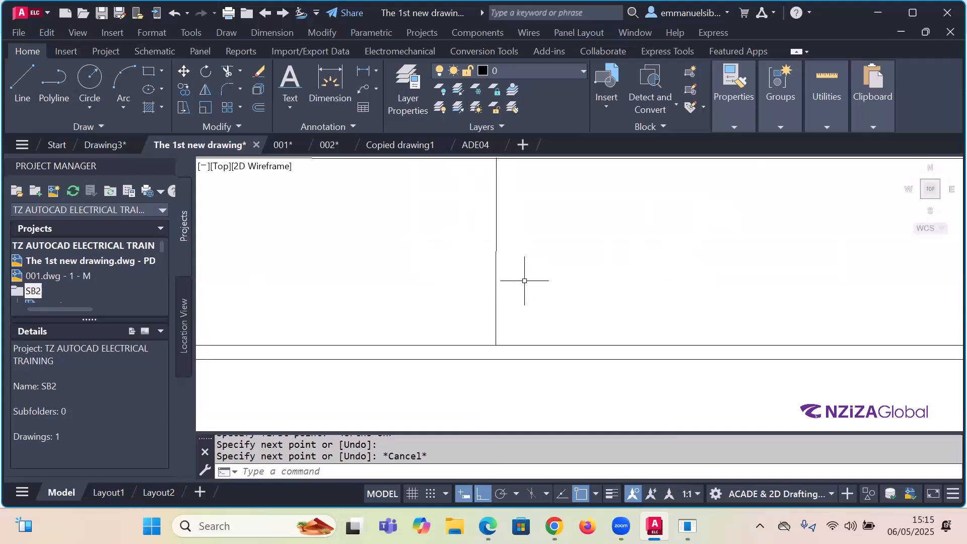
{"action": "left_click", "coordinate": [512, 267]}
{"action": "left_click", "coordinate": [474, 253]}
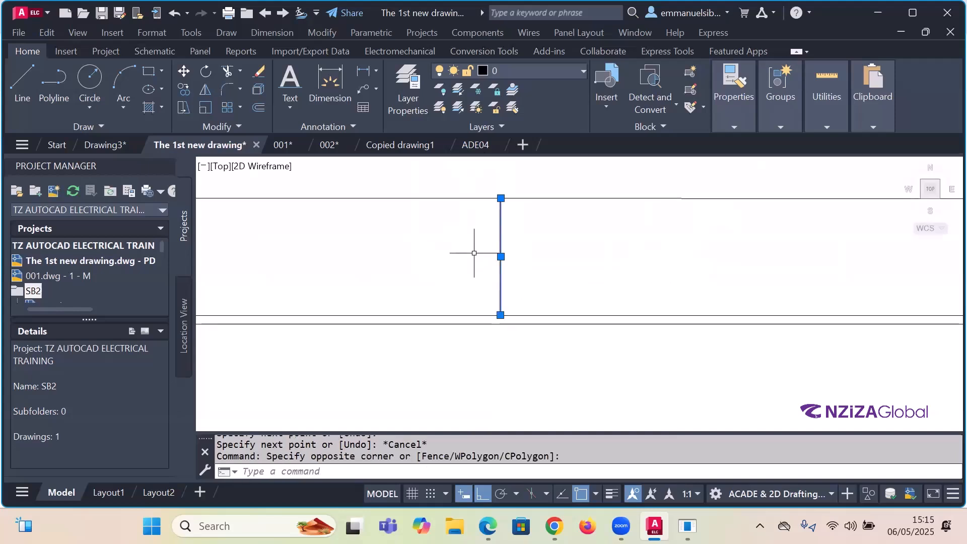
{"action": "key", "text": "Delete"}
Step: Draw a vertical line in ortho mode from the title strip's top line down past the outer border's bottom edge, about a third across
{"action": "left_click", "coordinate": [33, 76]}
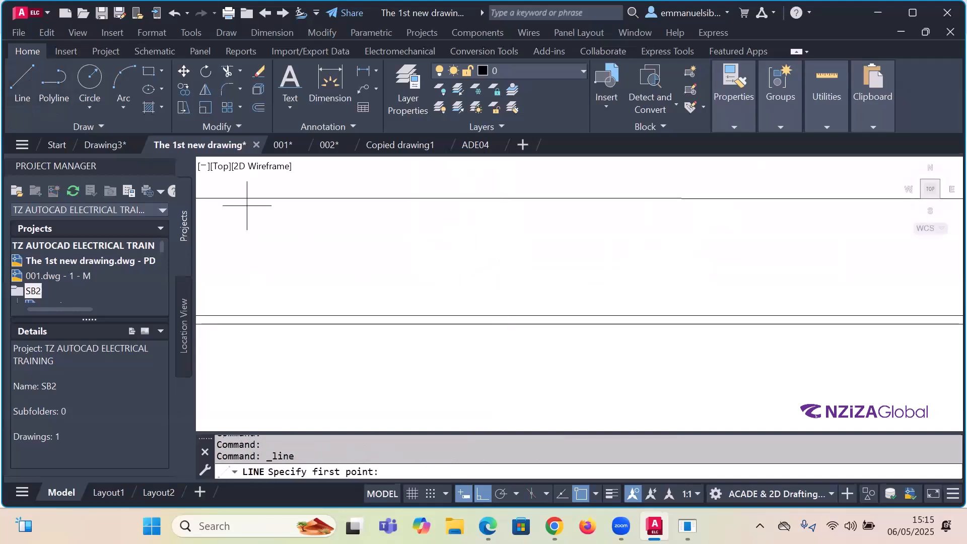
{"action": "left_click", "coordinate": [495, 228]}
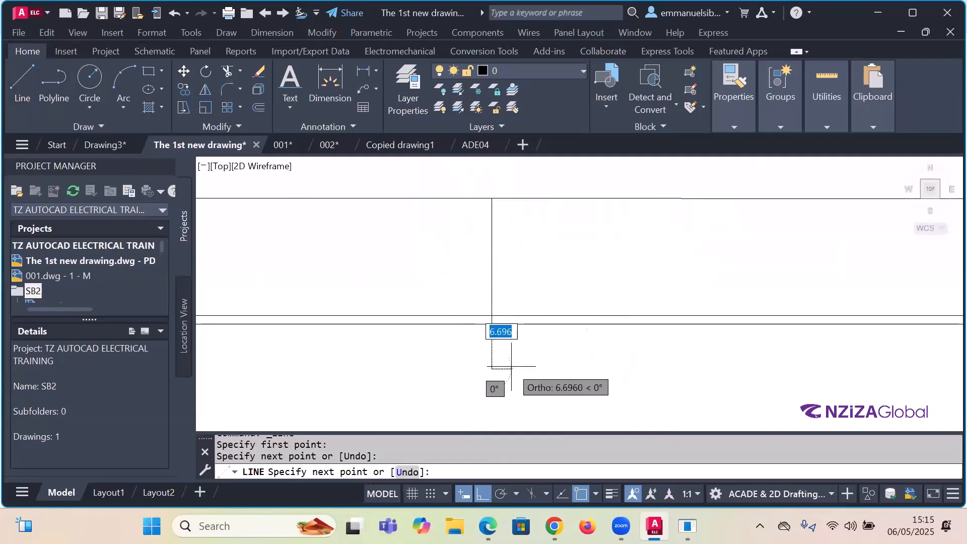
{"action": "key", "text": "Escape"}
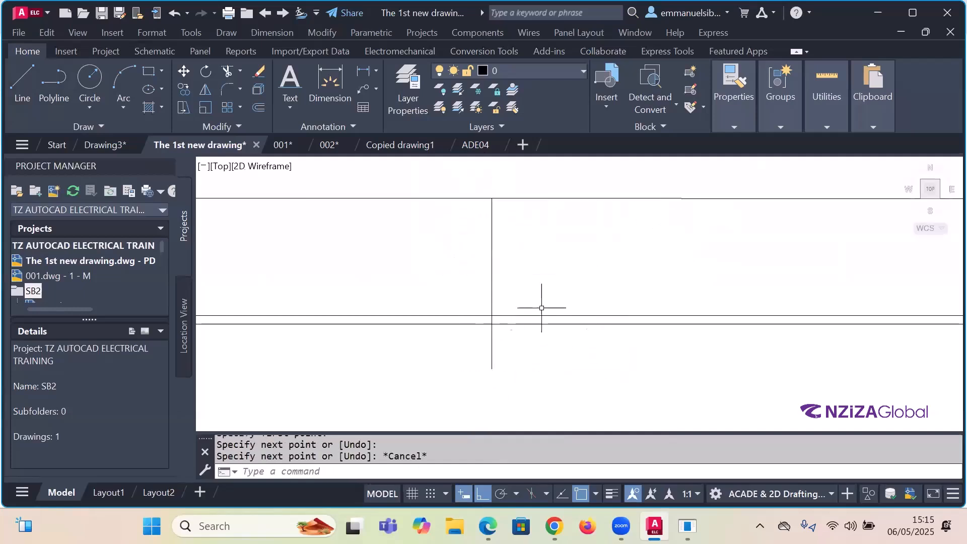
Step: Trim the vertical line between the inner and outer bottom borders and erase its leftover piece below the sheet
{"action": "left_click", "coordinate": [228, 71]}
{"action": "scroll", "coordinate": [495, 308], "scroll_direction": "up", "scroll_amount": 6}
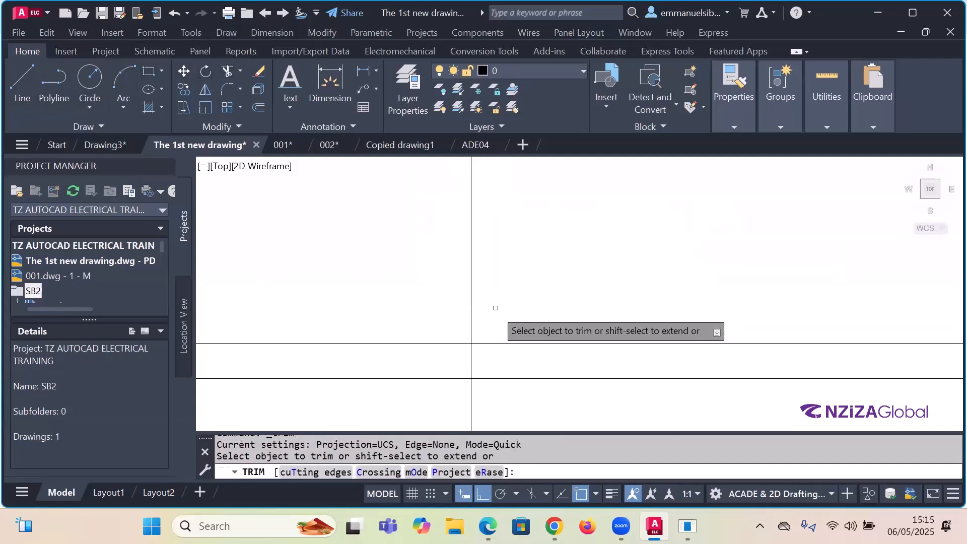
{"action": "left_click", "coordinate": [472, 356]}
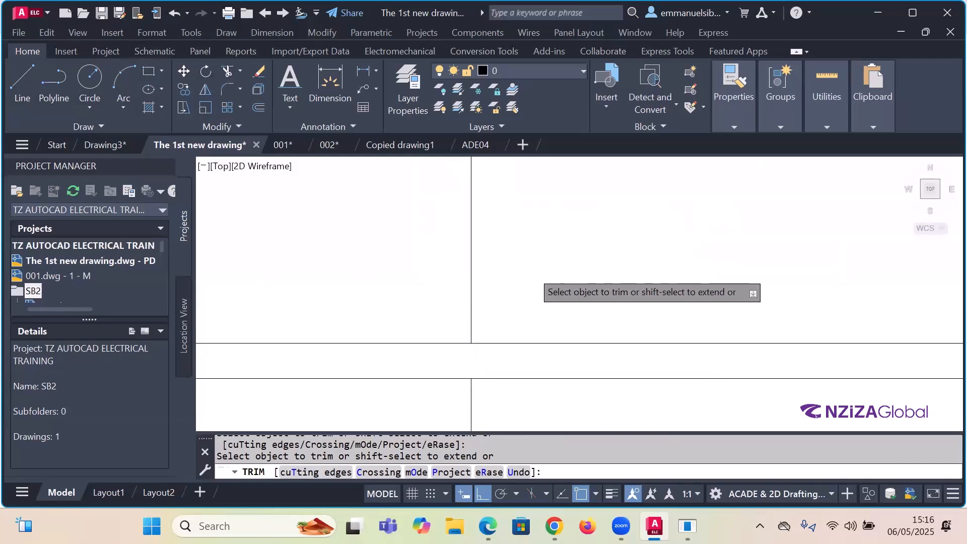
{"action": "scroll", "coordinate": [535, 270], "scroll_direction": "down", "scroll_amount": 6}
{"action": "key", "text": "Escape"}
{"action": "left_click", "coordinate": [554, 361]}
{"action": "left_click", "coordinate": [490, 317]}
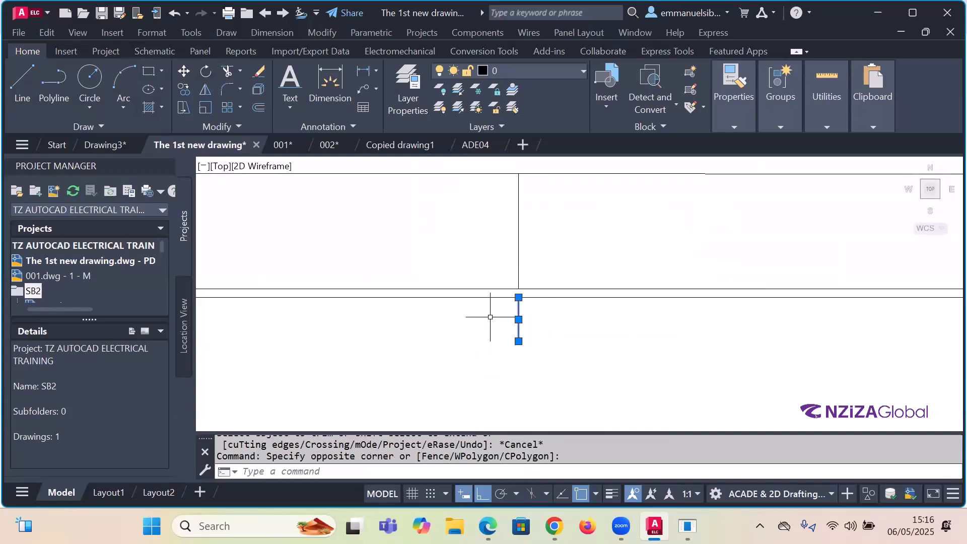
{"action": "key", "text": "Delete"}
{"action": "scroll", "coordinate": [510, 330], "scroll_direction": "down", "scroll_amount": 3}
{"action": "scroll", "coordinate": [516, 266], "scroll_direction": "up", "scroll_amount": 3}
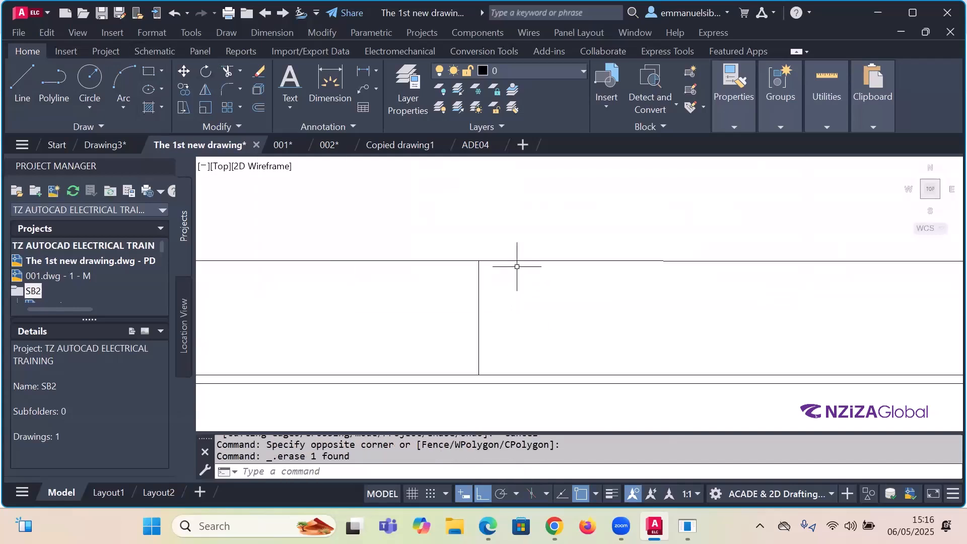
Step: Copy the vertical divider twice horizontally to the right in ortho mode, the first copy about 102 away, splitting the strip into four cells
{"action": "scroll", "coordinate": [513, 286], "scroll_direction": "down", "scroll_amount": 2}
{"action": "left_click", "coordinate": [511, 295]}
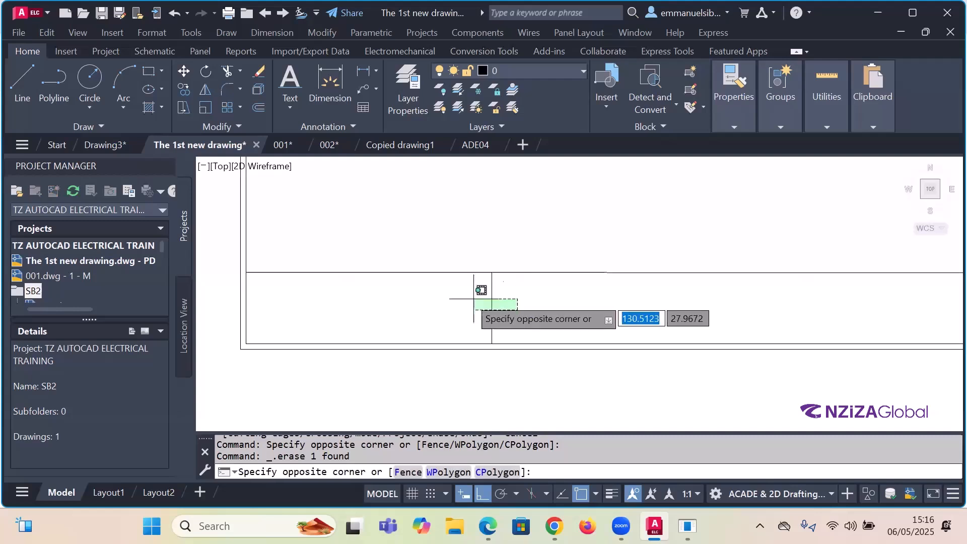
{"action": "left_click", "coordinate": [446, 310]}
{"action": "left_click", "coordinate": [184, 89]}
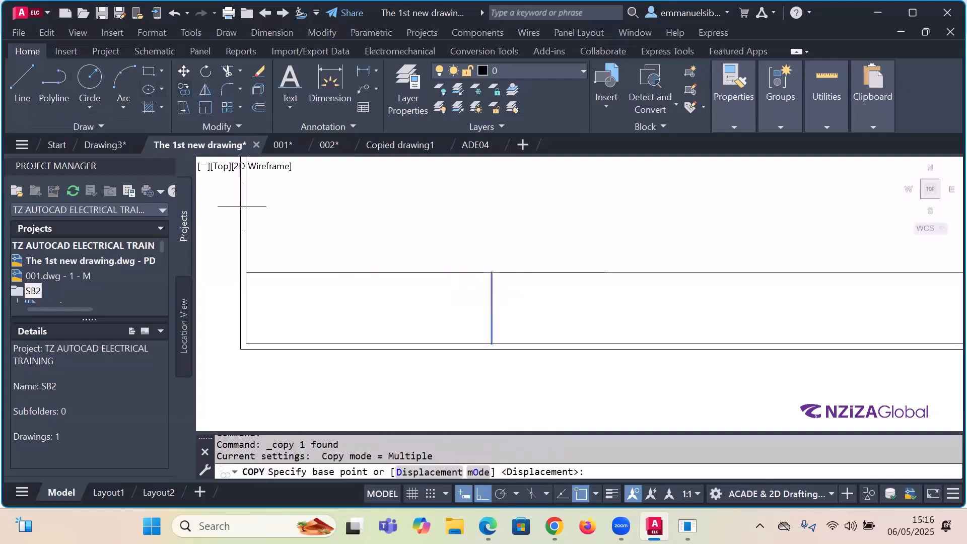
{"action": "scroll", "coordinate": [406, 271], "scroll_direction": "down", "scroll_amount": 4}
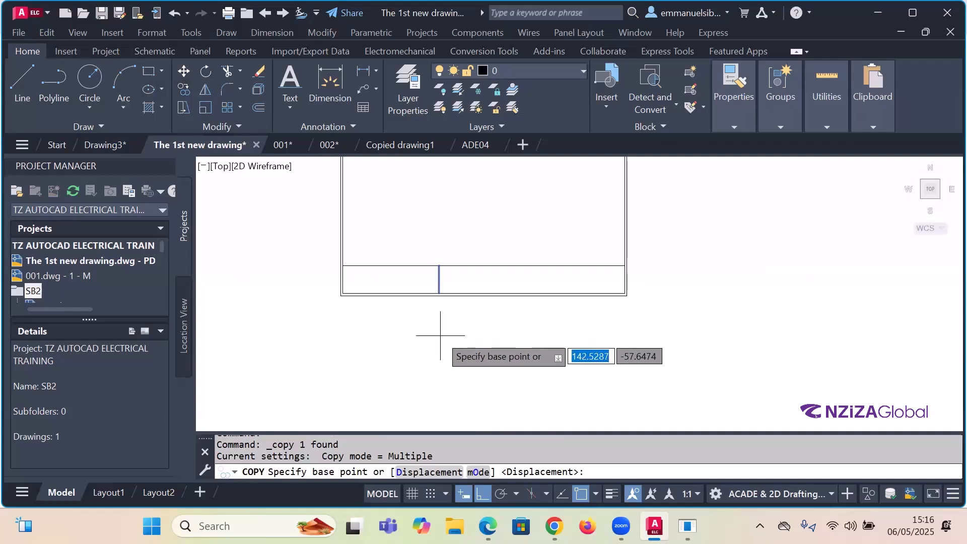
{"action": "left_click", "coordinate": [446, 327]}
{"action": "key", "text": "F8"}
{"action": "key", "text": "F8"}
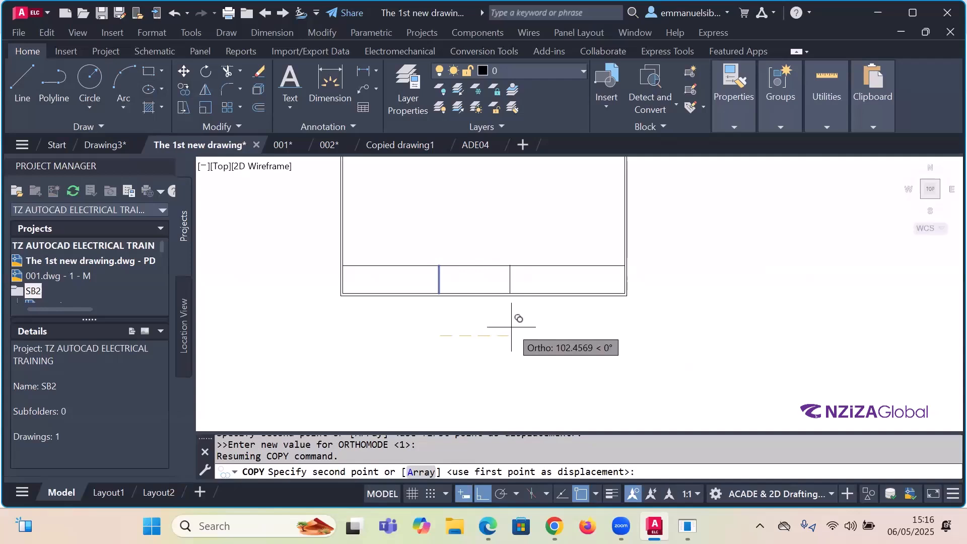
{"action": "left_click", "coordinate": [516, 322]}
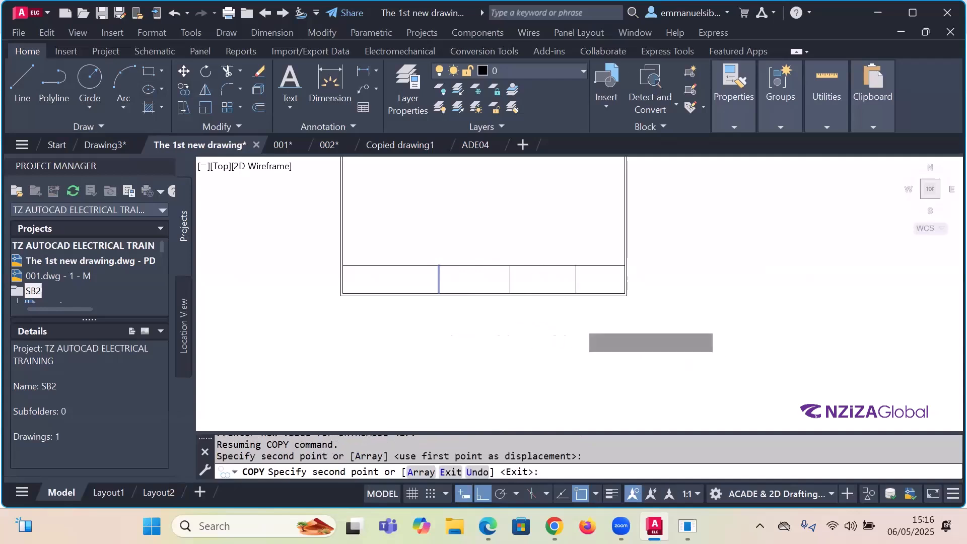
{"action": "key", "text": "Escape"}
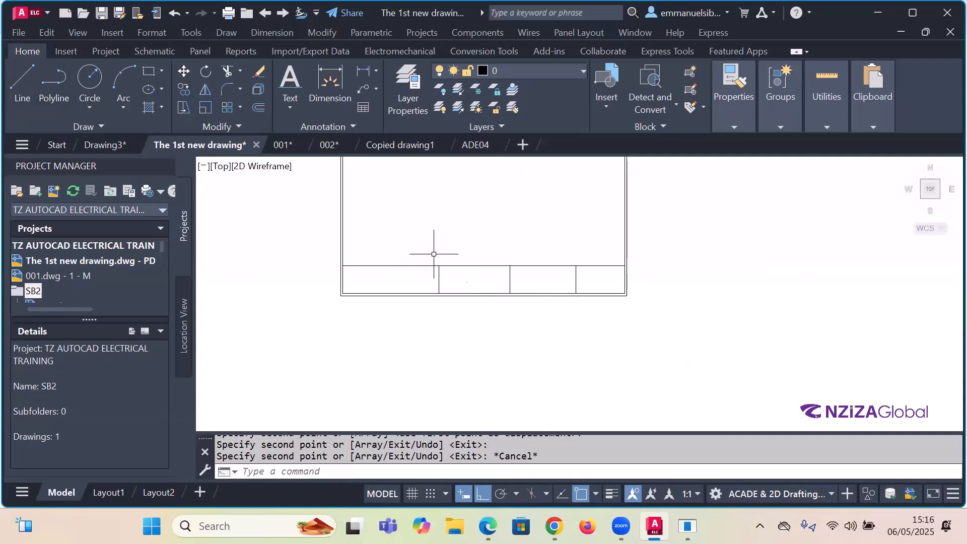
Step: Draw a horizontal line from the first divider's midpoint to the inner border's right edge, splitting the three right cells in half
{"action": "left_click", "coordinate": [26, 72]}
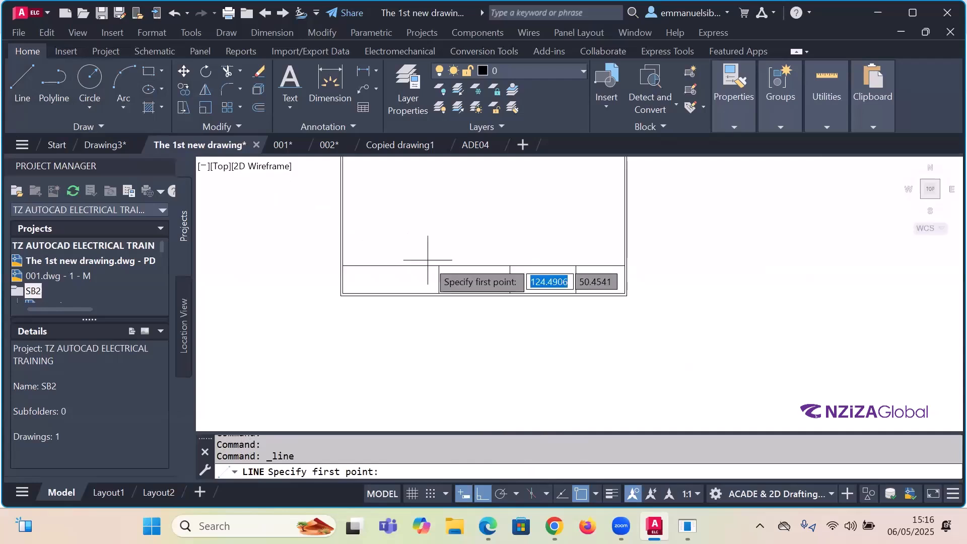
{"action": "left_click", "coordinate": [439, 279]}
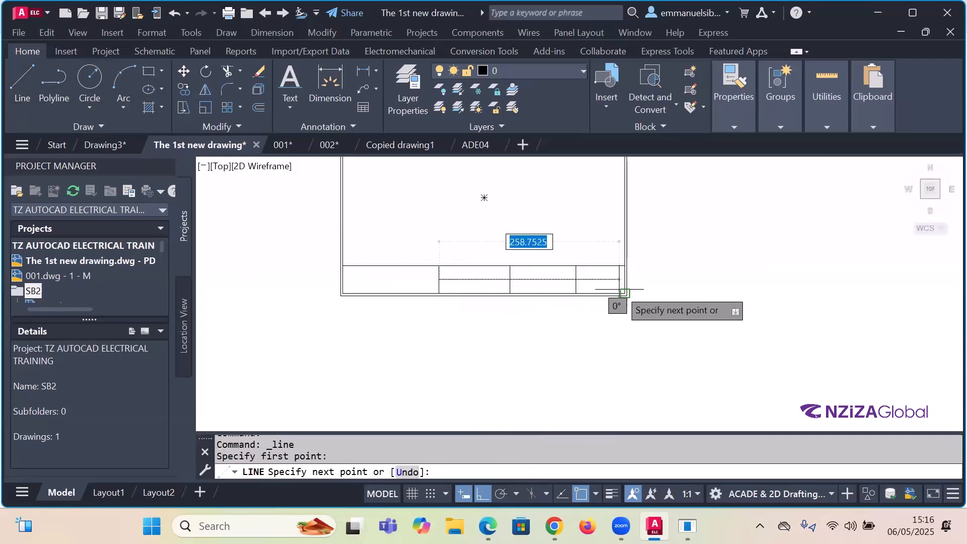
{"action": "scroll", "coordinate": [624, 278], "scroll_direction": "up", "scroll_amount": 5}
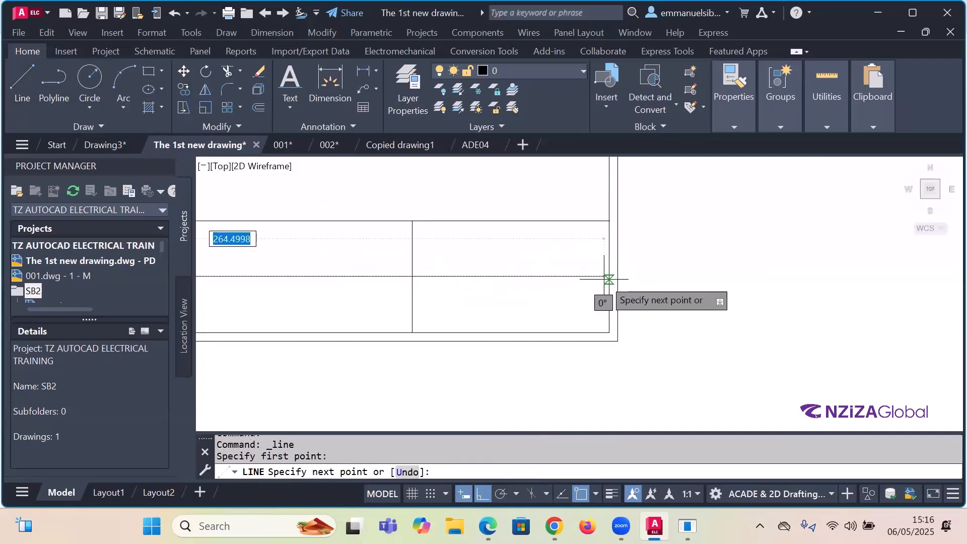
{"action": "left_click", "coordinate": [611, 277]}
{"action": "key", "text": "Escape"}
{"action": "scroll", "coordinate": [679, 285], "scroll_direction": "down", "scroll_amount": 5}
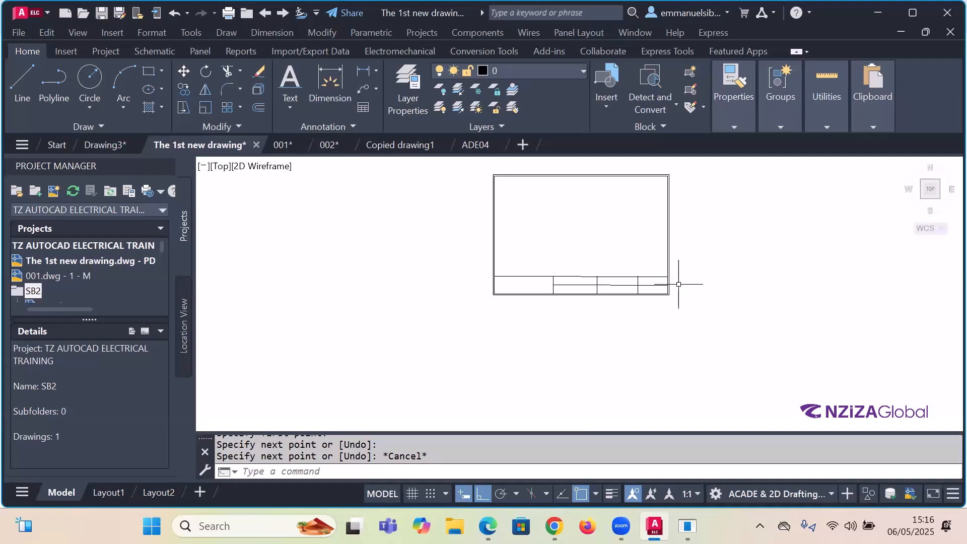
{"action": "scroll", "coordinate": [650, 267], "scroll_direction": "up", "scroll_amount": 5}
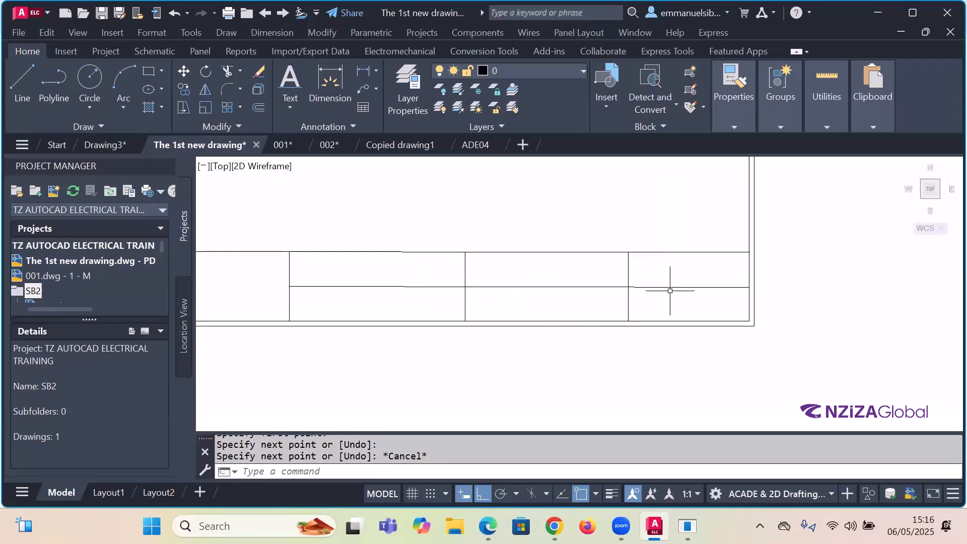
{"action": "scroll", "coordinate": [673, 290], "scroll_direction": "down", "scroll_amount": 2}
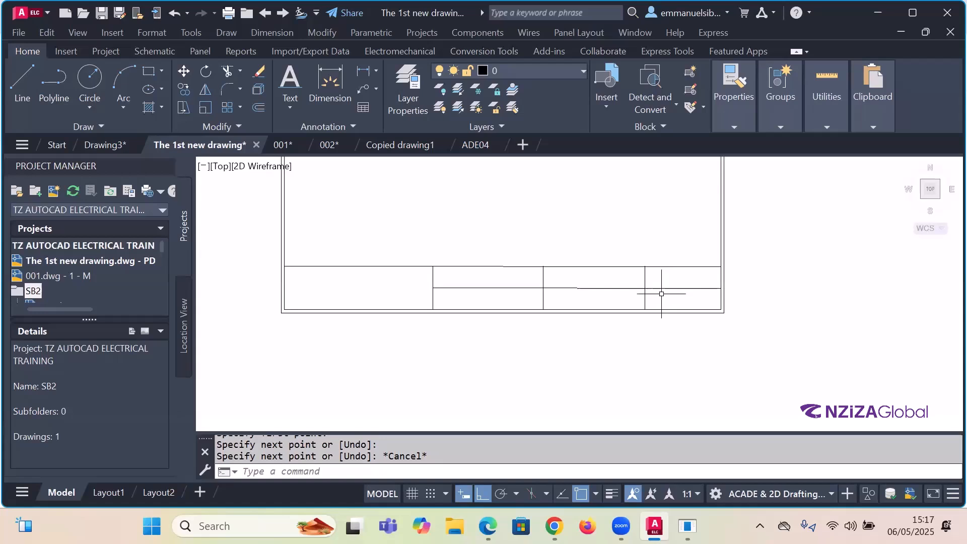
{"action": "scroll", "coordinate": [601, 282], "scroll_direction": "down", "scroll_amount": 4}
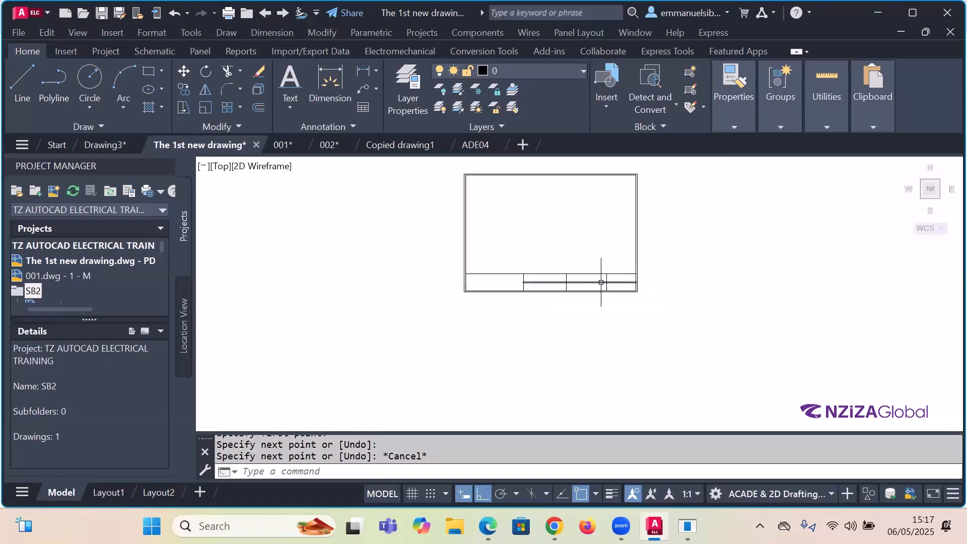
{"action": "scroll", "coordinate": [481, 175], "scroll_direction": "up", "scroll_amount": 2}
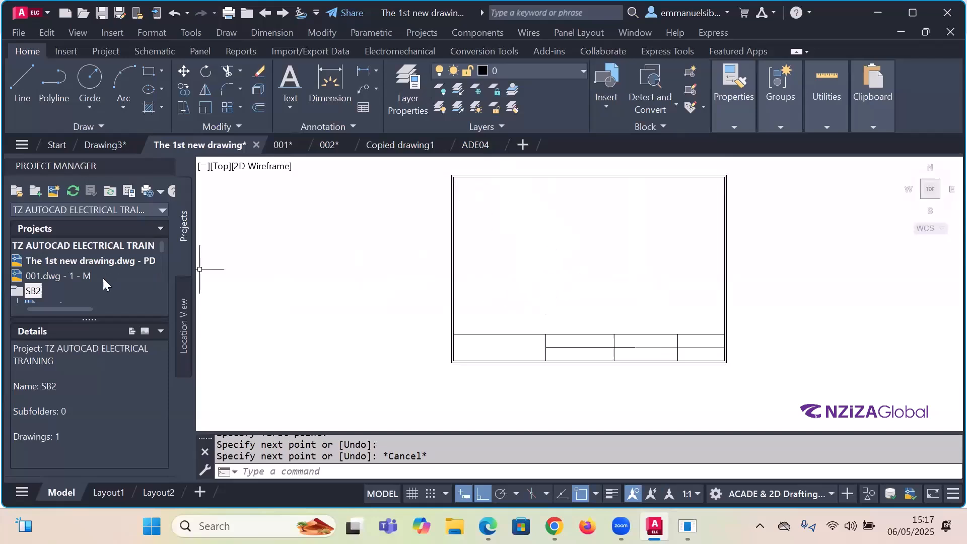
Step: Open XY Grid Setup, examine its origin, spacing, format and label settings, and close it without applying anything
{"action": "left_click", "coordinate": [152, 56]}
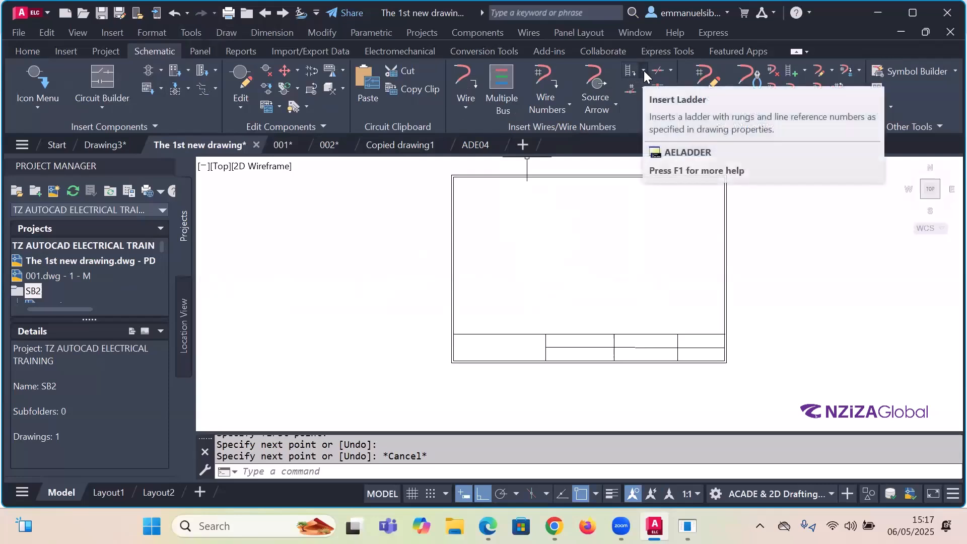
{"action": "left_click", "coordinate": [805, 72]}
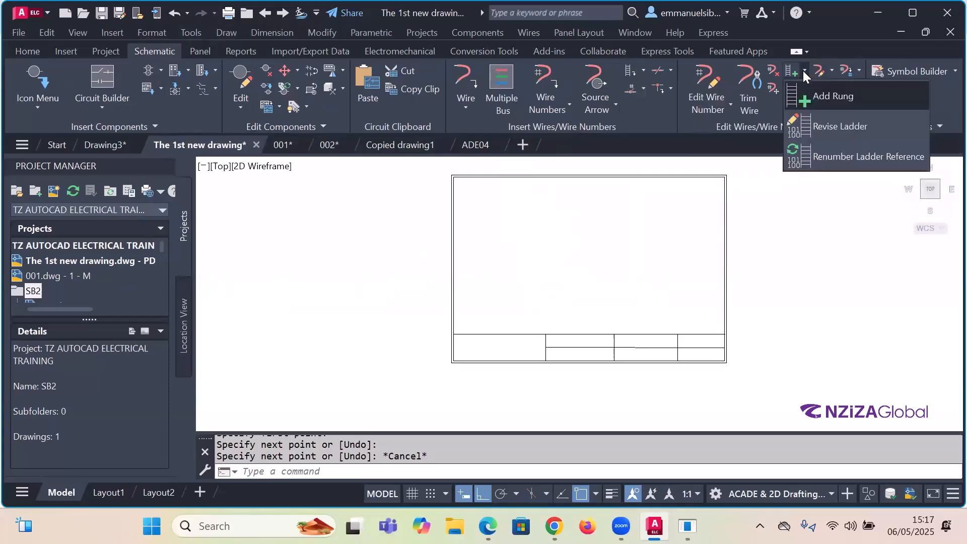
{"action": "left_click", "coordinate": [644, 72]}
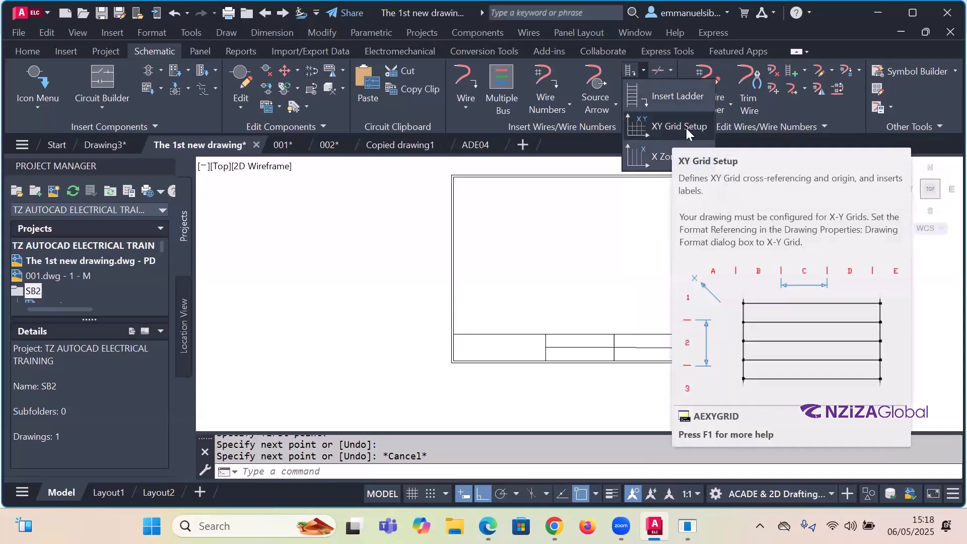
{"action": "left_click", "coordinate": [684, 127]}
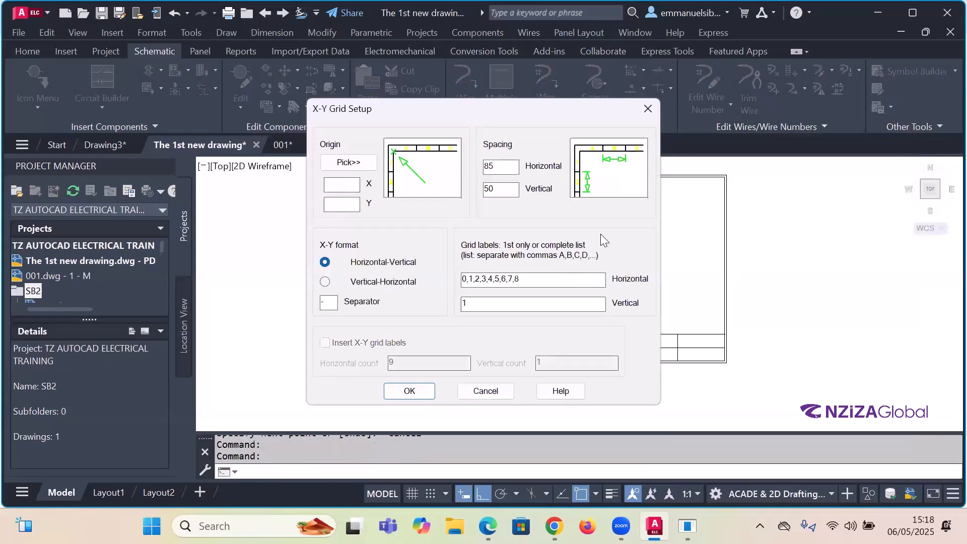
{"action": "left_click_drag", "start_coordinate": [538, 112], "coordinate": [593, 61]}
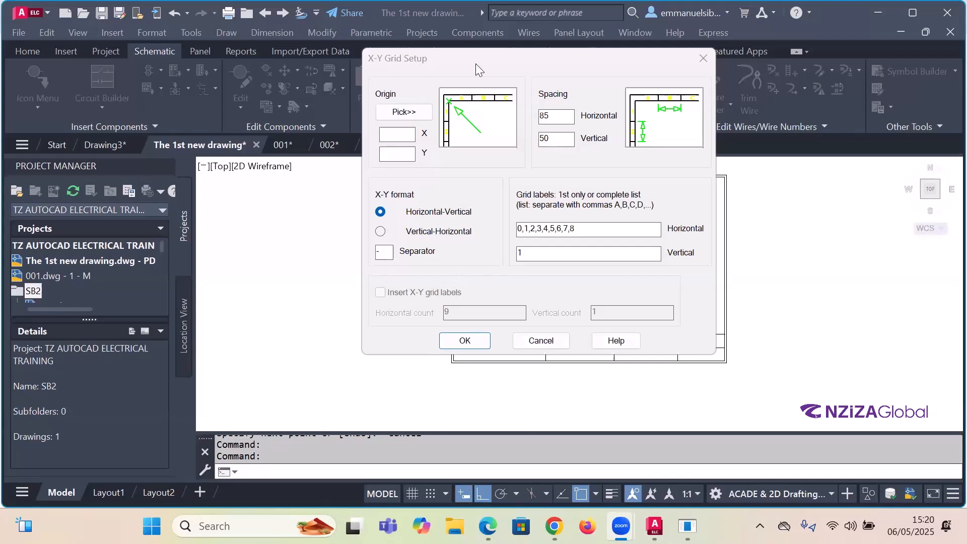
{"action": "left_click", "coordinate": [702, 60]}
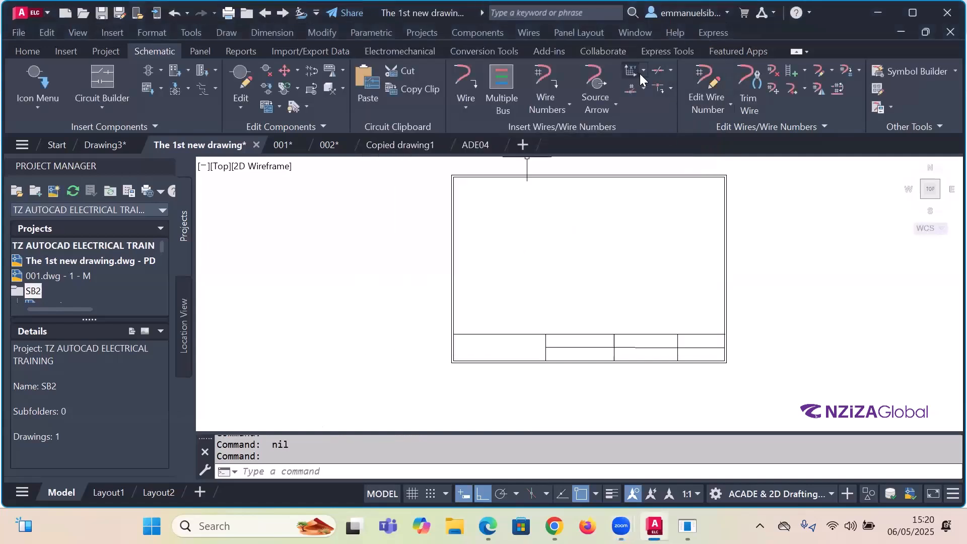
Step: Change the format referencing of The 1st new drawing to X Zones in its Drawing Properties
{"action": "left_click", "coordinate": [643, 71]}
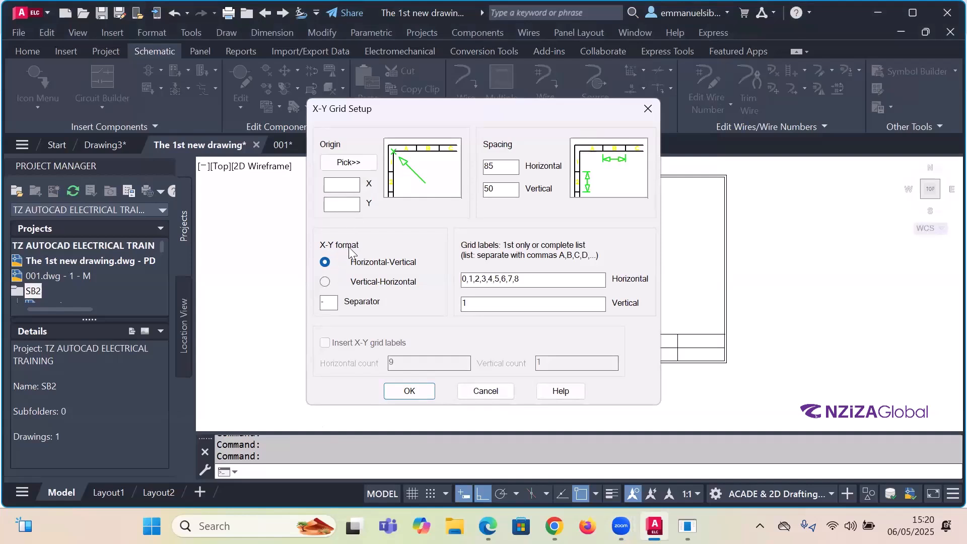
{"action": "left_click", "coordinate": [646, 115]}
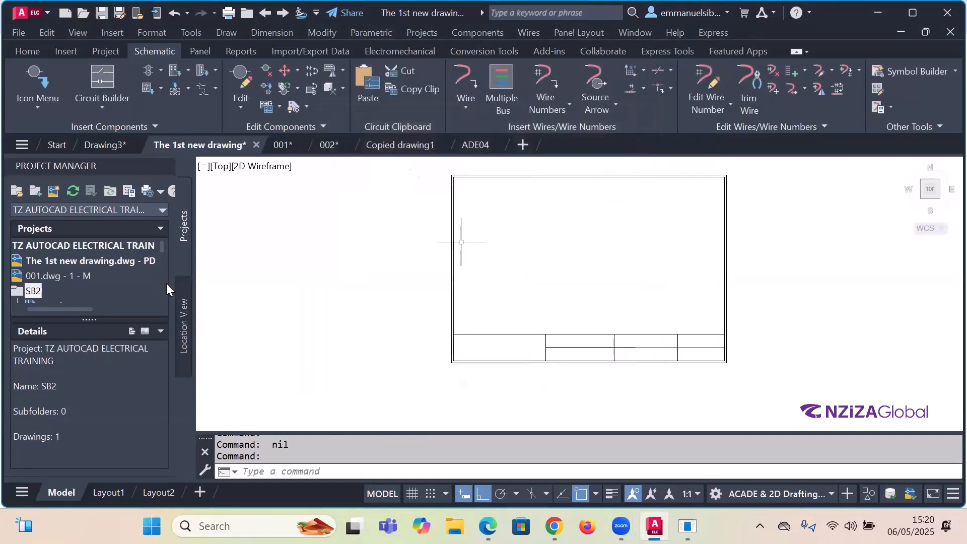
{"action": "right_click", "coordinate": [85, 259]}
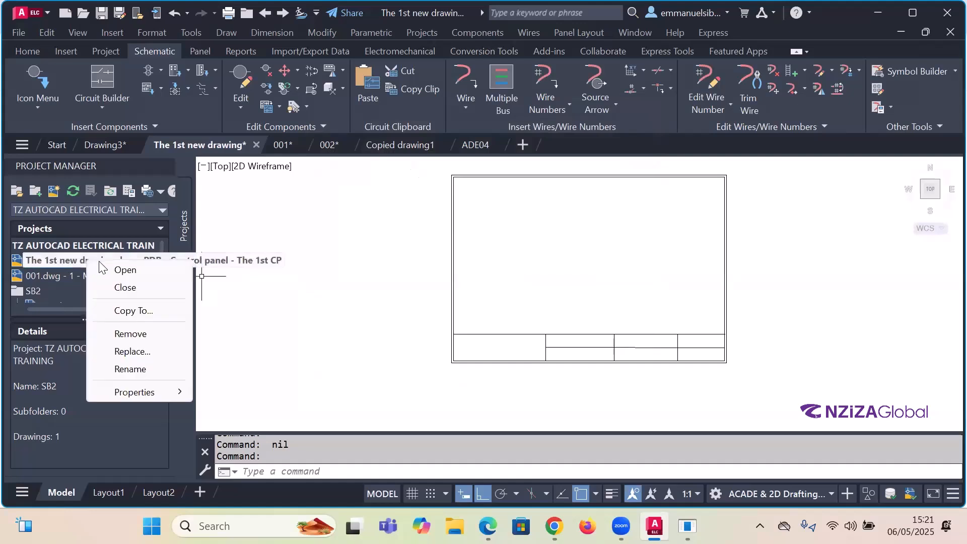
{"action": "mouse_move", "coordinate": [145, 396]}
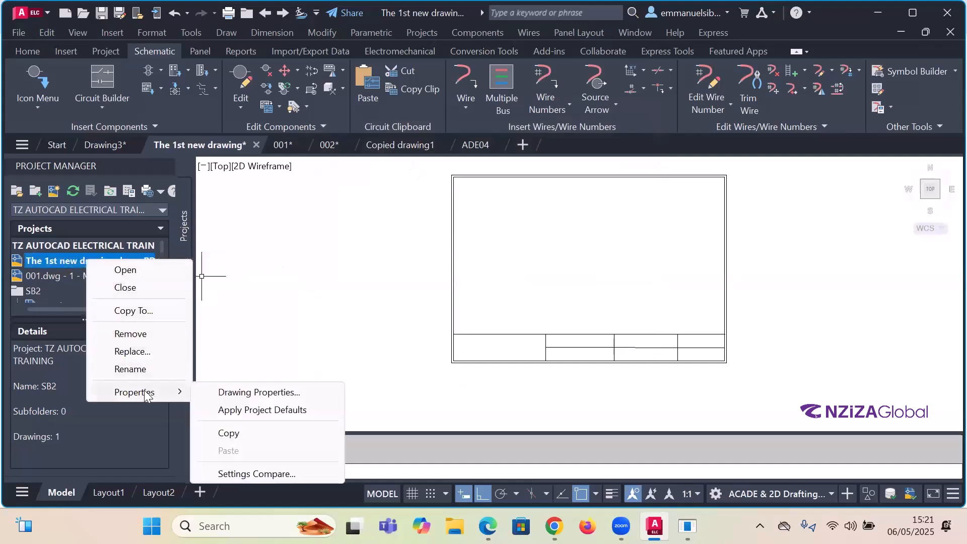
{"action": "left_click", "coordinate": [250, 394]}
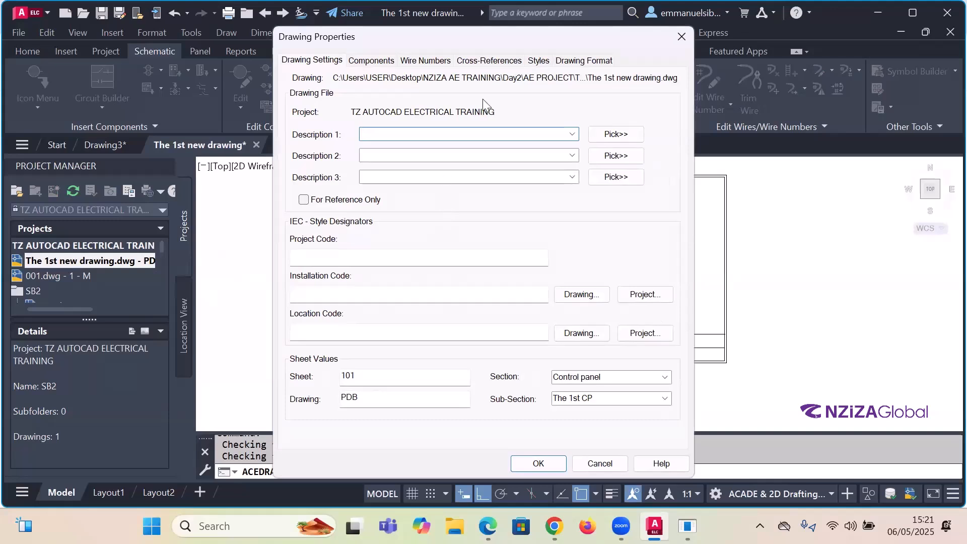
{"action": "left_click", "coordinate": [572, 64]}
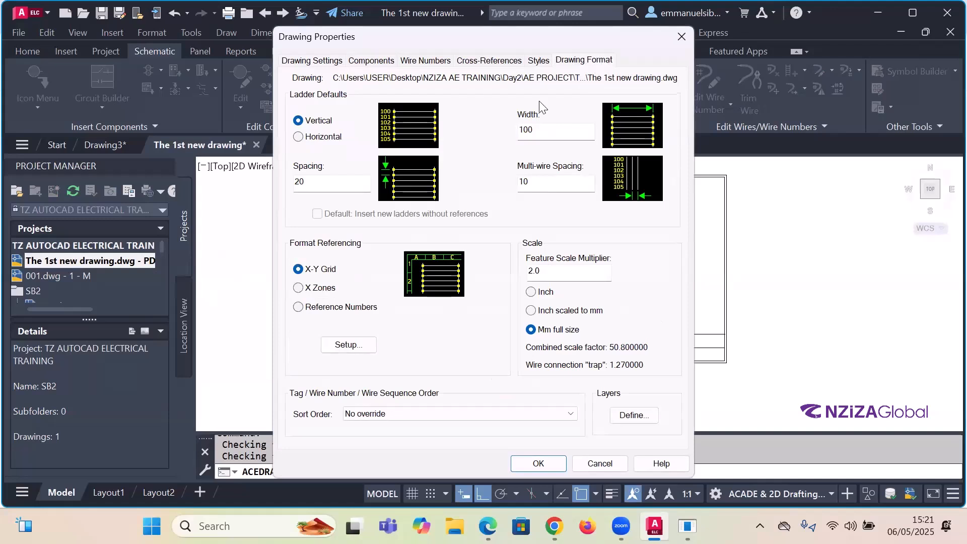
{"action": "left_click", "coordinate": [298, 289]}
{"action": "left_click", "coordinate": [537, 463]}
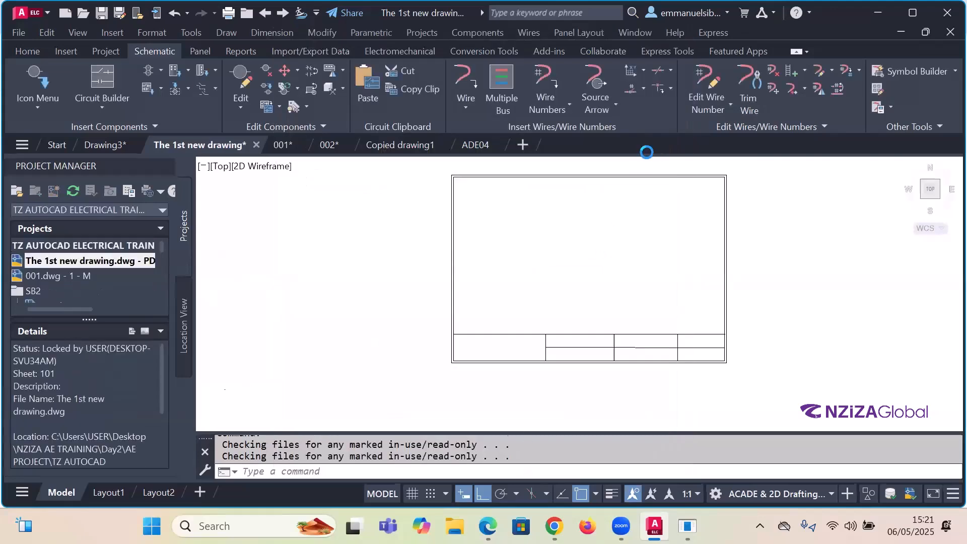
Step: Try to open XY Grid Setup while the drawing uses X Zones referencing
{"action": "left_click", "coordinate": [632, 72]}
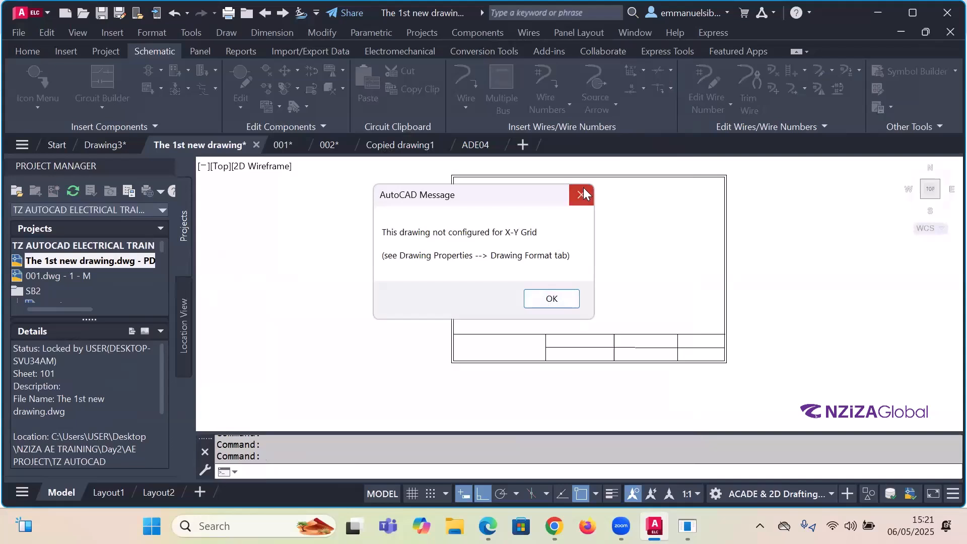
{"action": "left_click", "coordinate": [583, 194]}
{"action": "left_click", "coordinate": [643, 70]}
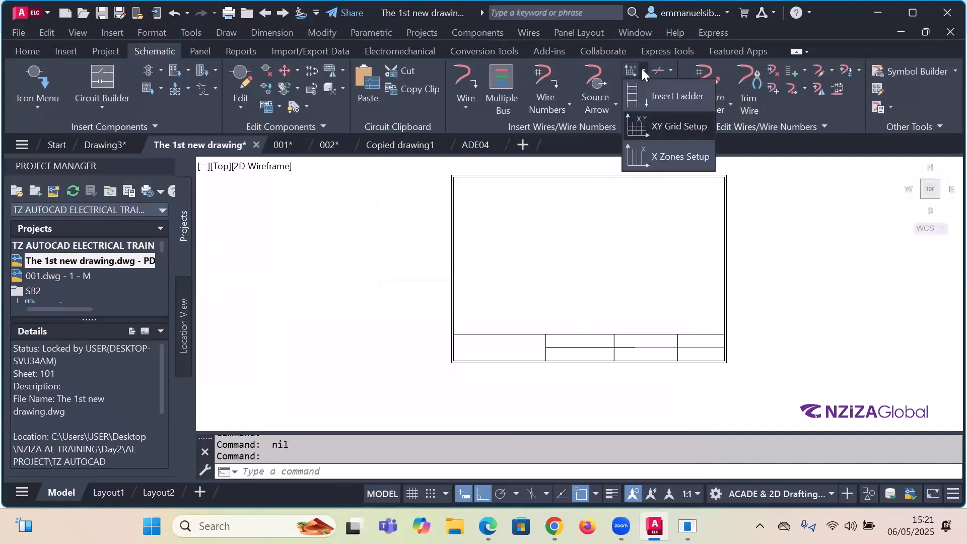
{"action": "left_click", "coordinate": [652, 125]}
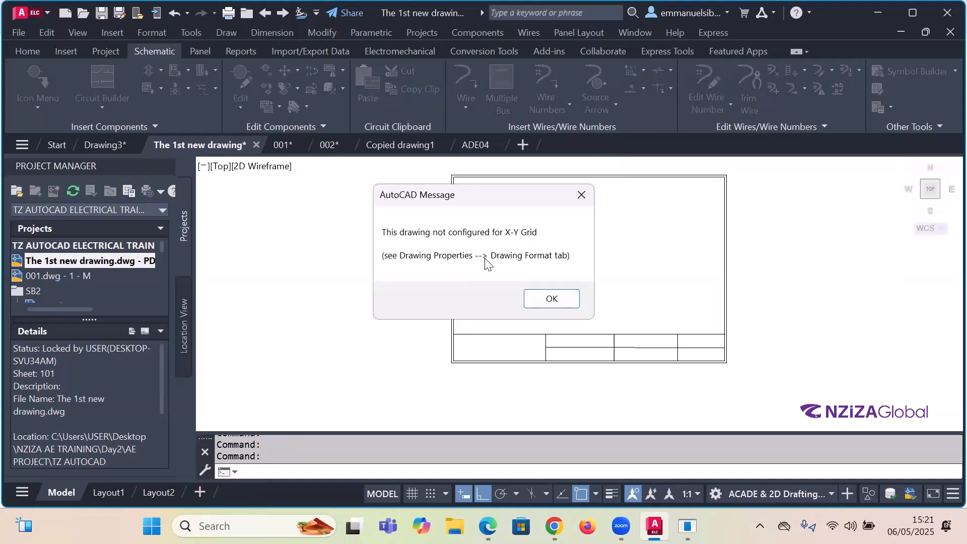
{"action": "left_click", "coordinate": [580, 196]}
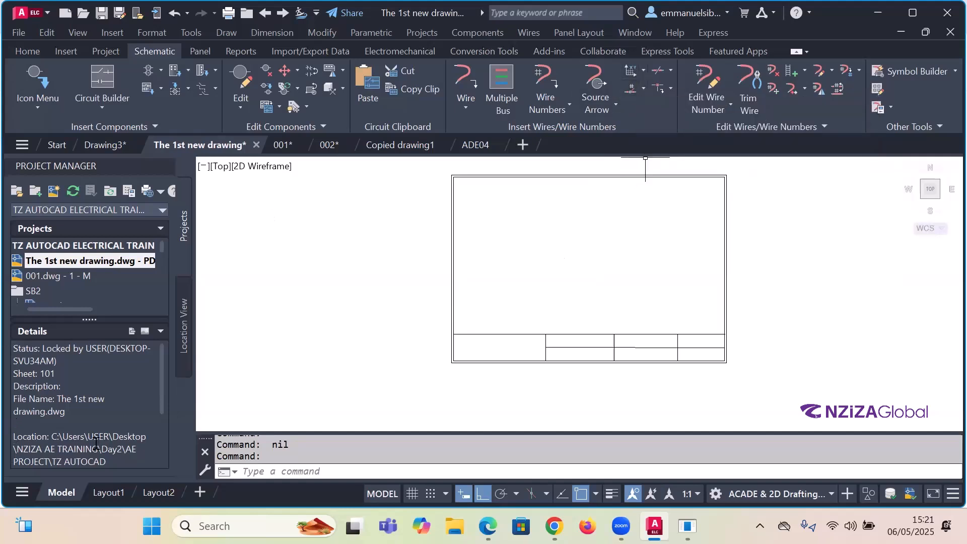
Step: Set the format referencing of The 1st new drawing to X-Y Grid in its Drawing Properties
{"action": "right_click", "coordinate": [102, 260]}
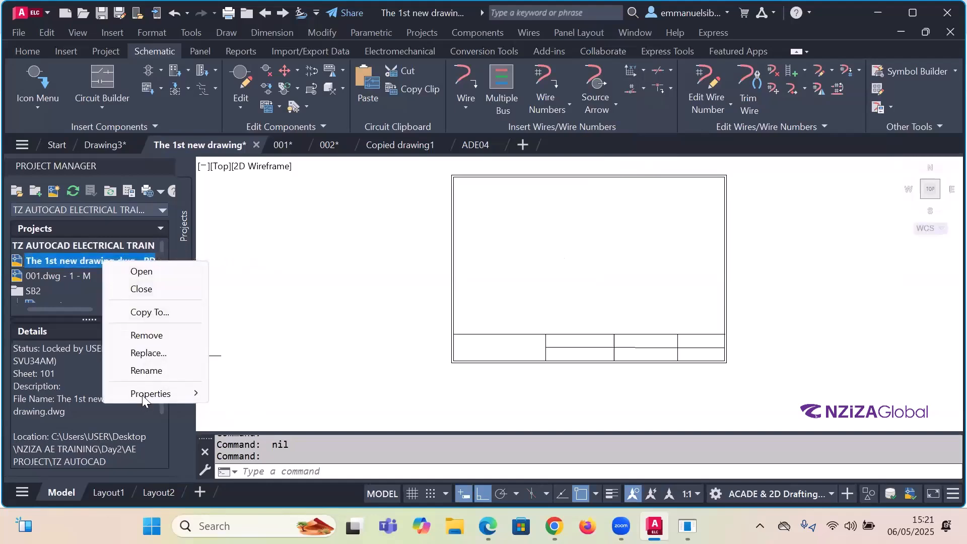
{"action": "mouse_move", "coordinate": [146, 395]}
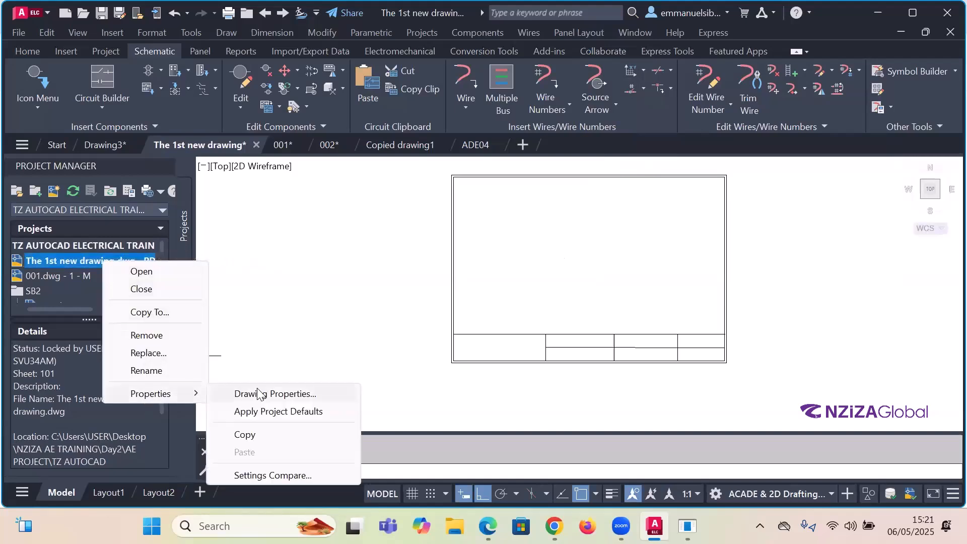
{"action": "left_click", "coordinate": [275, 394]}
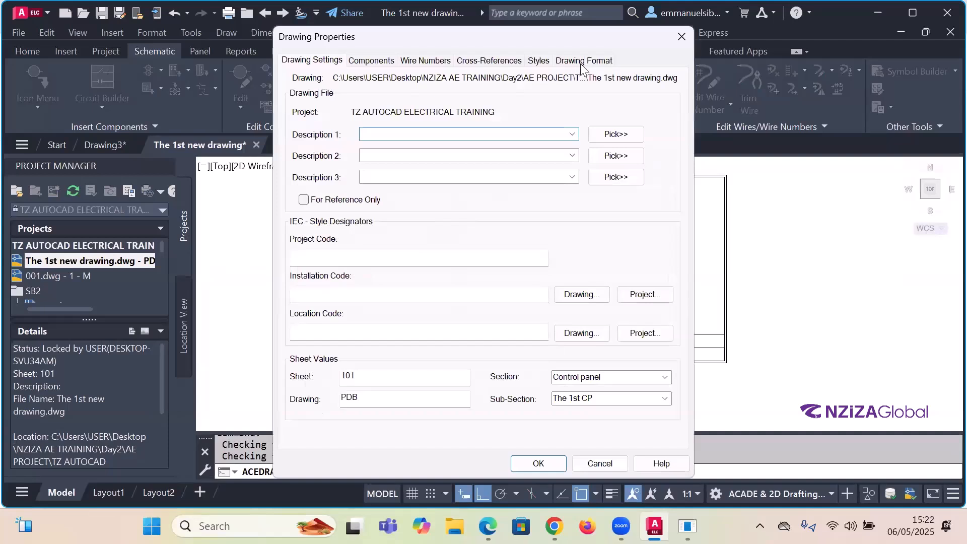
{"action": "left_click", "coordinate": [583, 61]}
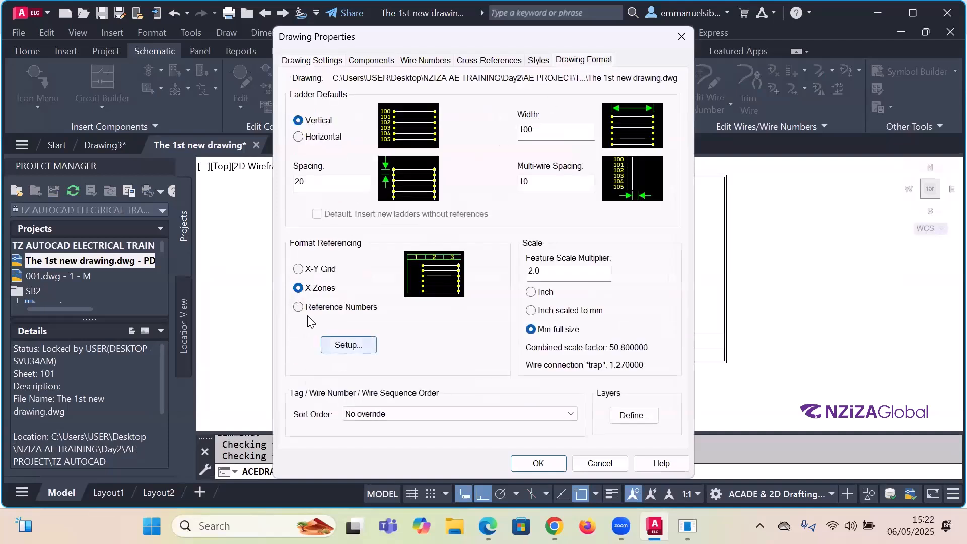
{"action": "left_click", "coordinate": [299, 270]}
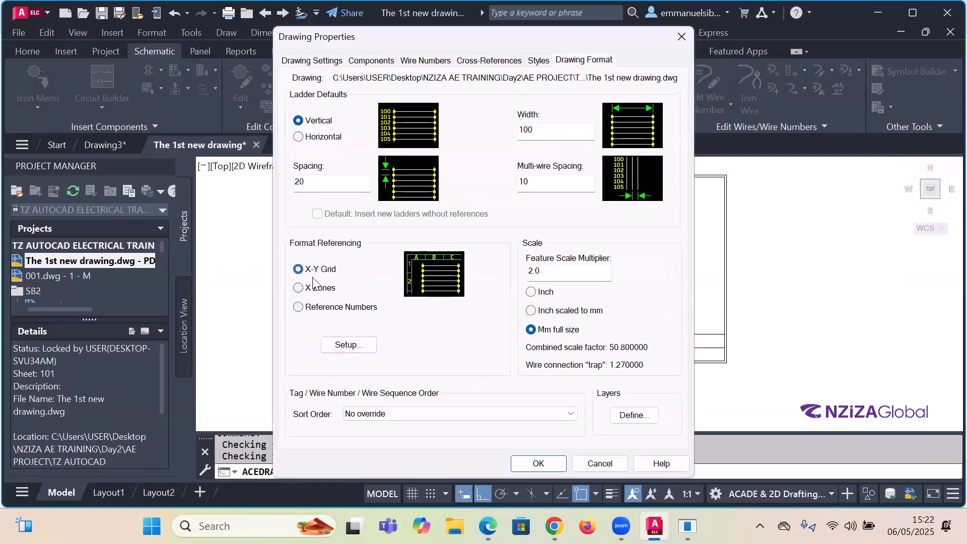
{"action": "left_click", "coordinate": [537, 464]}
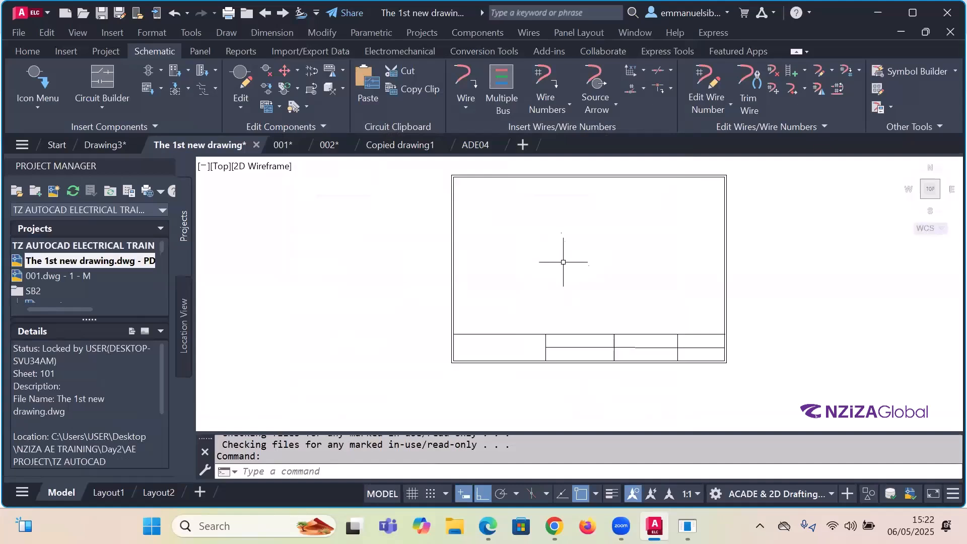
Step: Open XY Grid Setup for the drawing
{"action": "left_click", "coordinate": [644, 72]}
{"action": "left_click", "coordinate": [656, 127]}
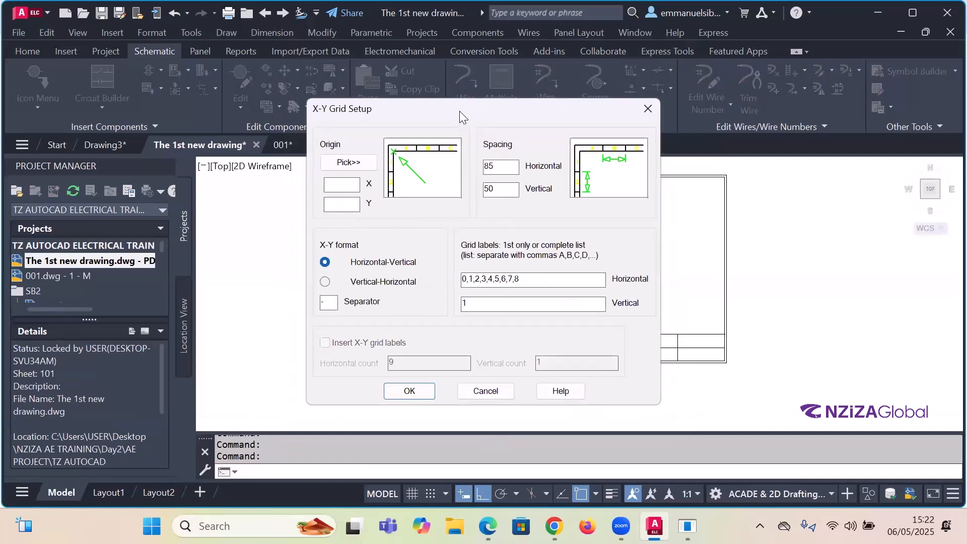
{"action": "left_click_drag", "start_coordinate": [462, 109], "coordinate": [511, 96]}
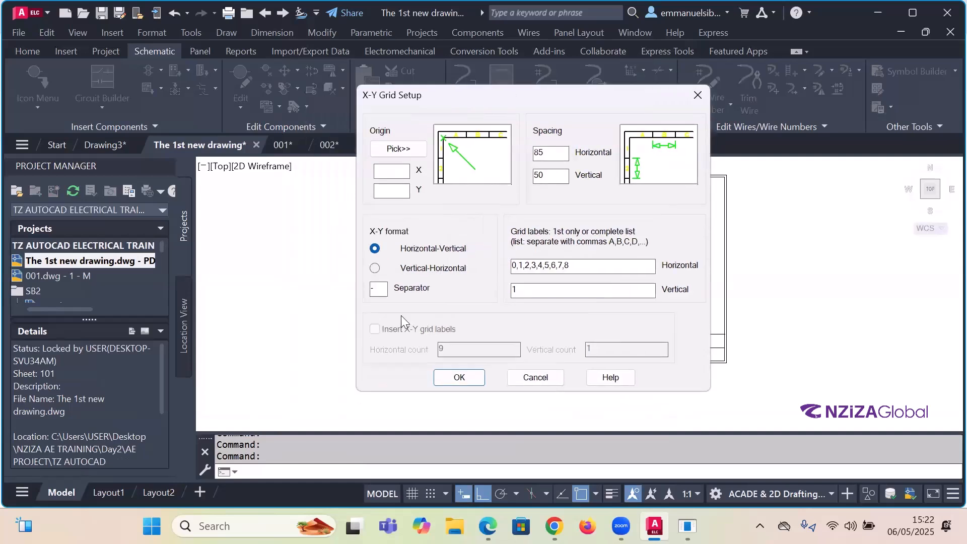
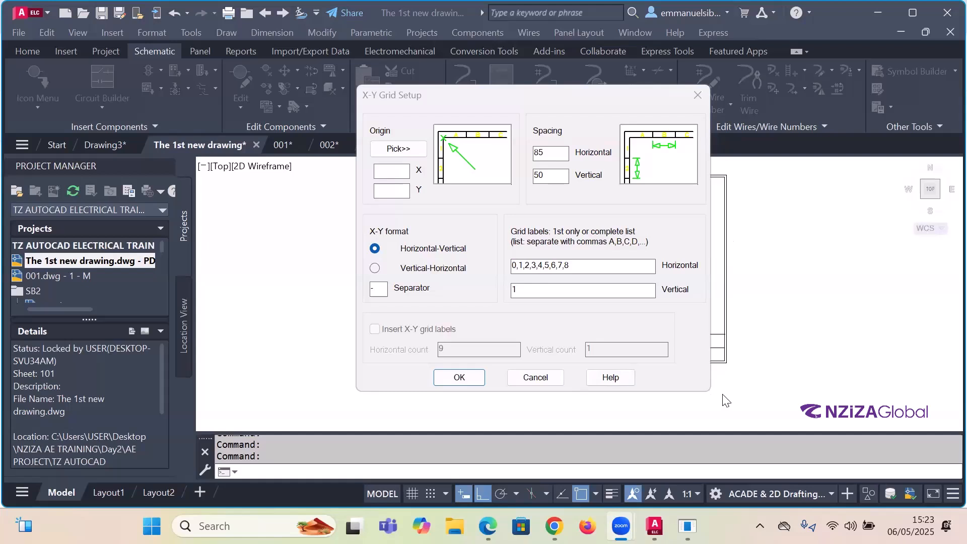
{"action": "left_click", "coordinate": [562, 153]}
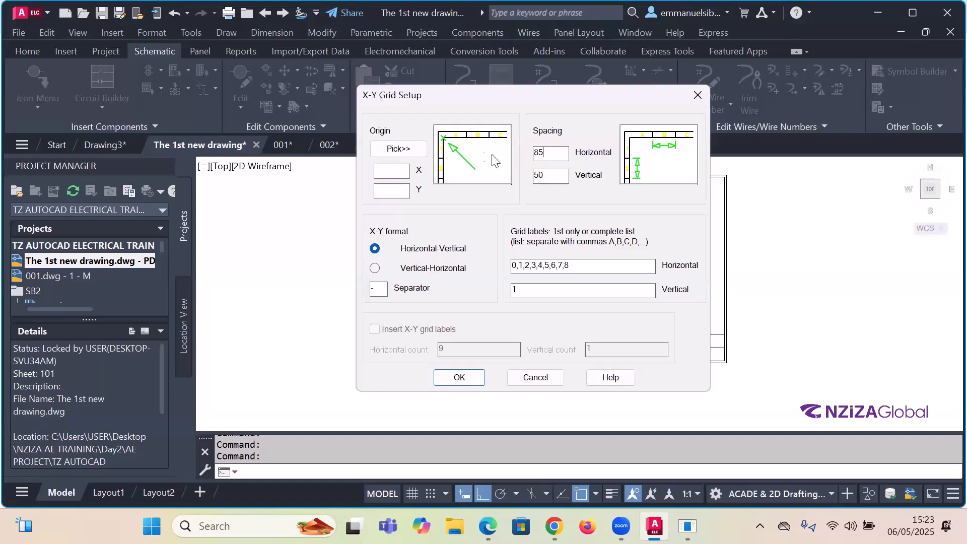
Step: Switch to Calculator and divide the sheet width of 410 by 10 to get the horizontal grid spacing
{"action": "left_click", "coordinate": [273, 521]}
{"action": "type", "text": "c"}
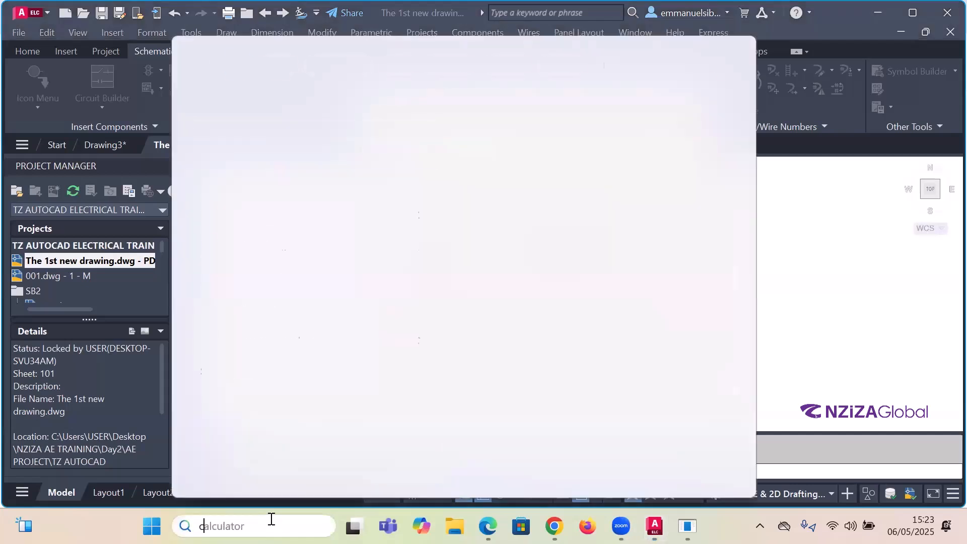
{"action": "type", "text": "alc"}
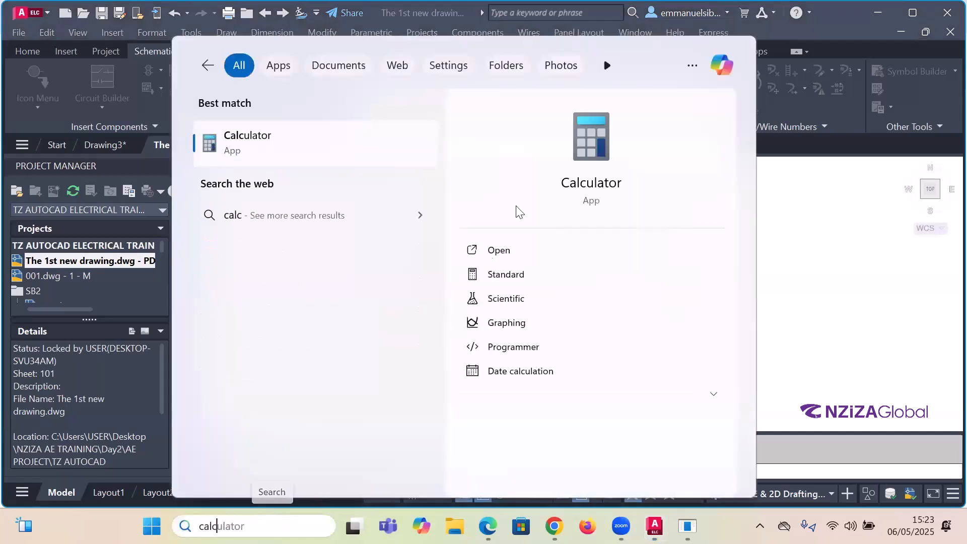
{"action": "left_click", "coordinate": [586, 172]}
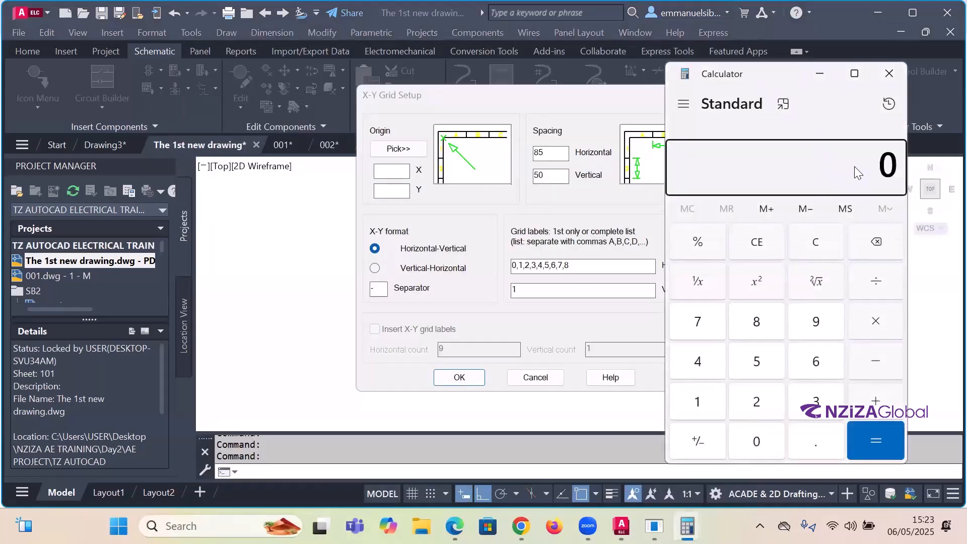
{"action": "type", "text": "410"}
{"action": "left_click", "coordinate": [877, 287]}
{"action": "type", "text": "10"}
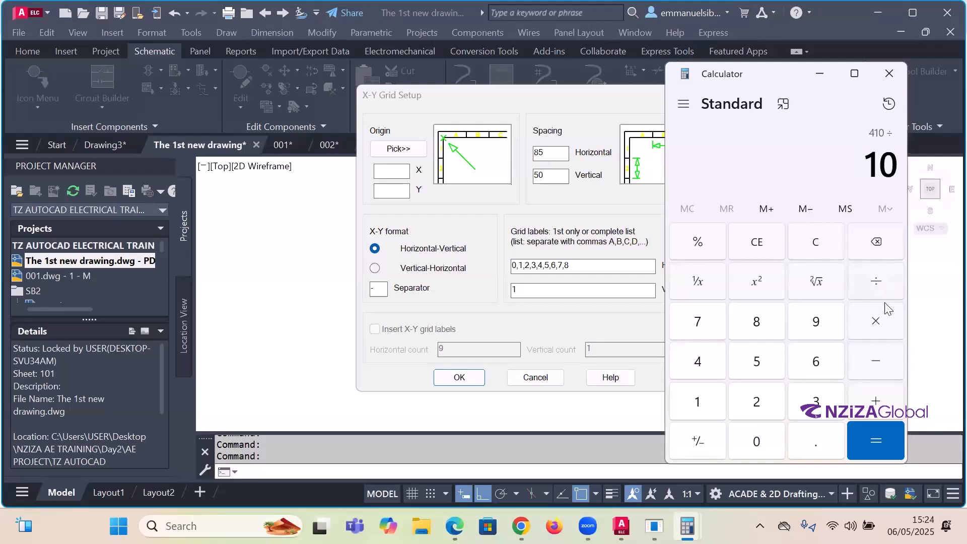
{"action": "left_click", "coordinate": [877, 441]}
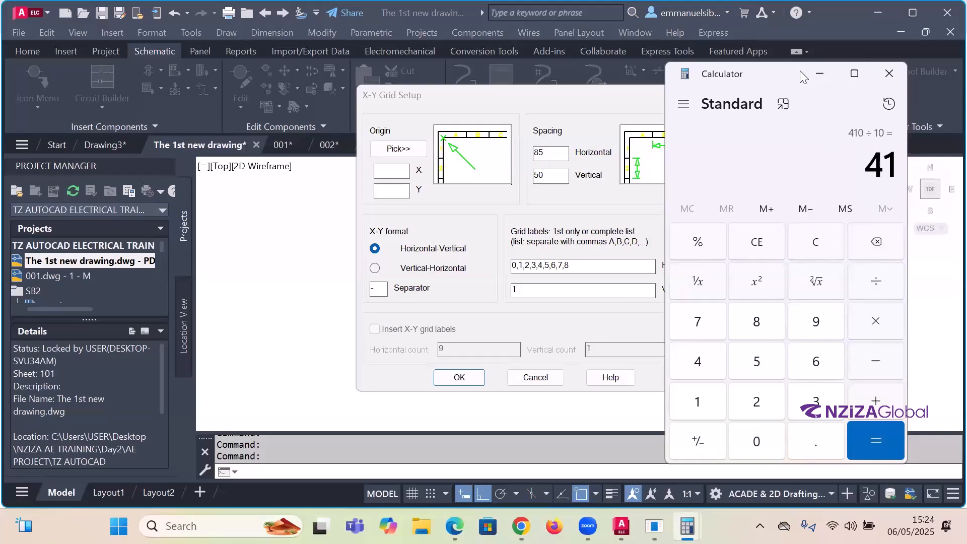
Step: Switch back to the X-Y Grid Setup and set the horizontal spacing to 41
{"action": "left_click_drag", "start_coordinate": [800, 70], "coordinate": [819, 92]}
{"action": "left_click_drag", "start_coordinate": [558, 155], "coordinate": [459, 155]}
{"action": "type", "text": "41"}
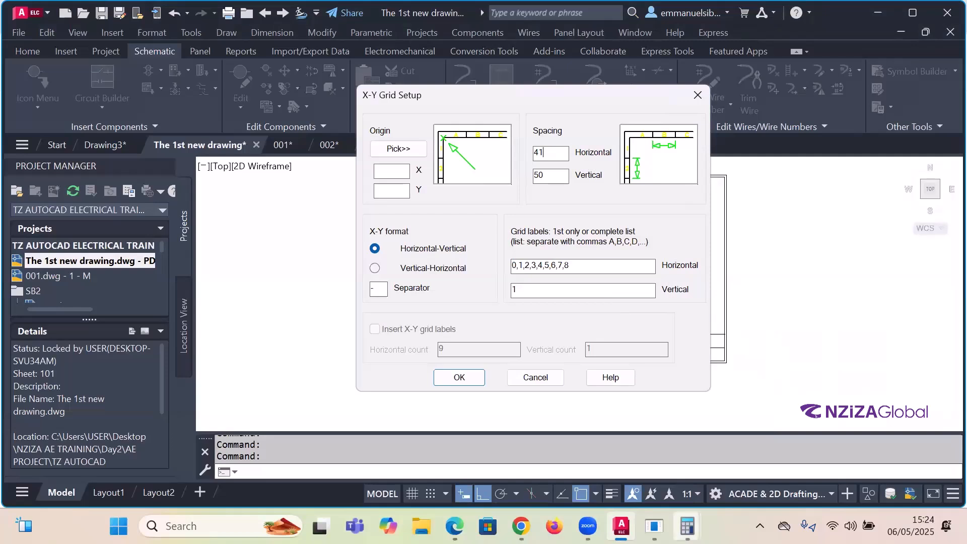
Step: Switch to Calculator and subtract 40 from the sheet height of 280 to get the height available for the vertical grid
{"action": "mouse_move", "coordinate": [687, 526]}
{"action": "left_click", "coordinate": [687, 479]}
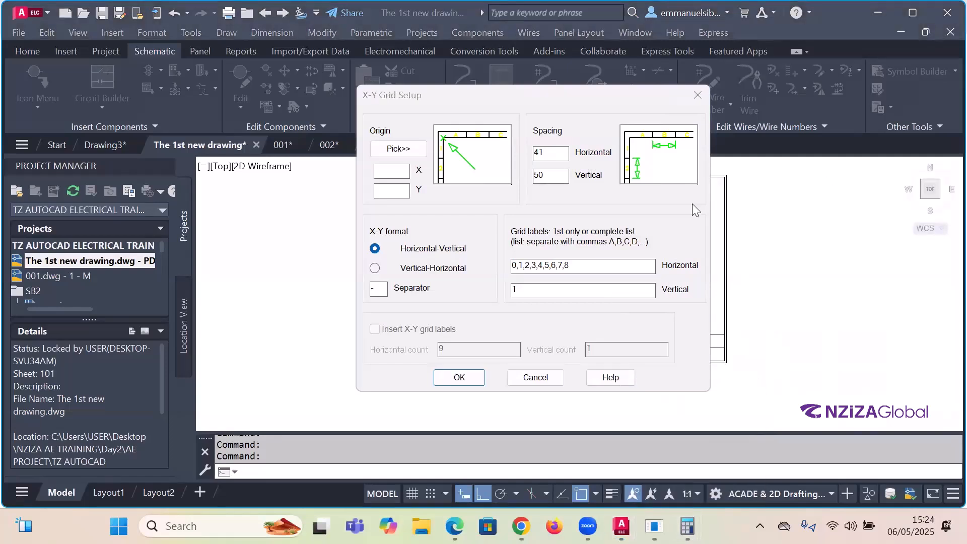
{"action": "left_click", "coordinate": [696, 503]}
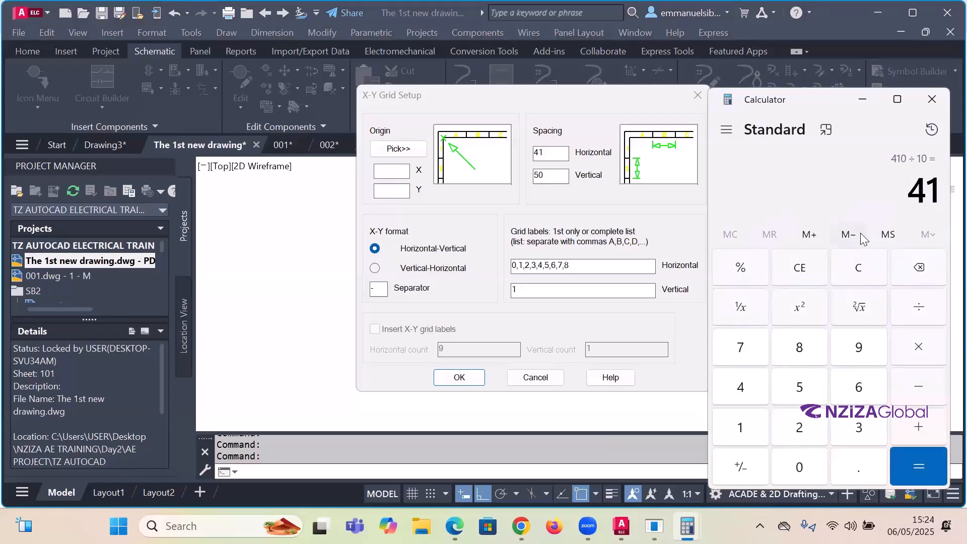
{"action": "type", "text": "280"}
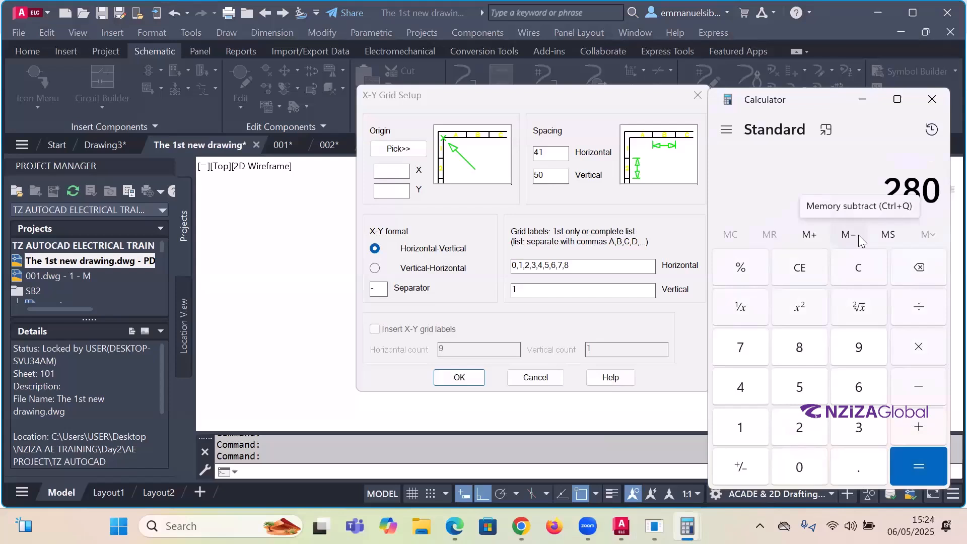
{"action": "key", "text": "minus"}
{"action": "type", "text": "40"}
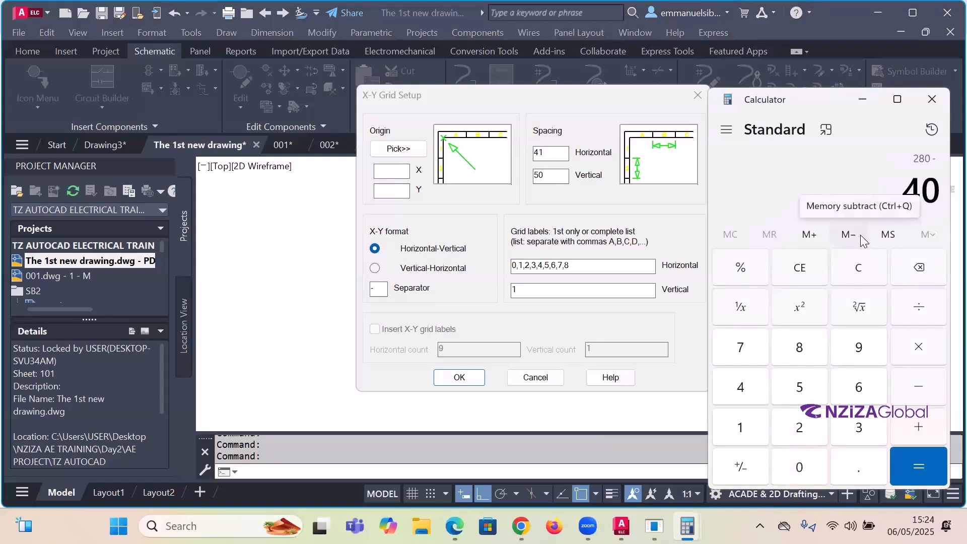
{"action": "left_click", "coordinate": [463, 99]}
{"action": "left_click_drag", "start_coordinate": [459, 97], "coordinate": [200, 39]}
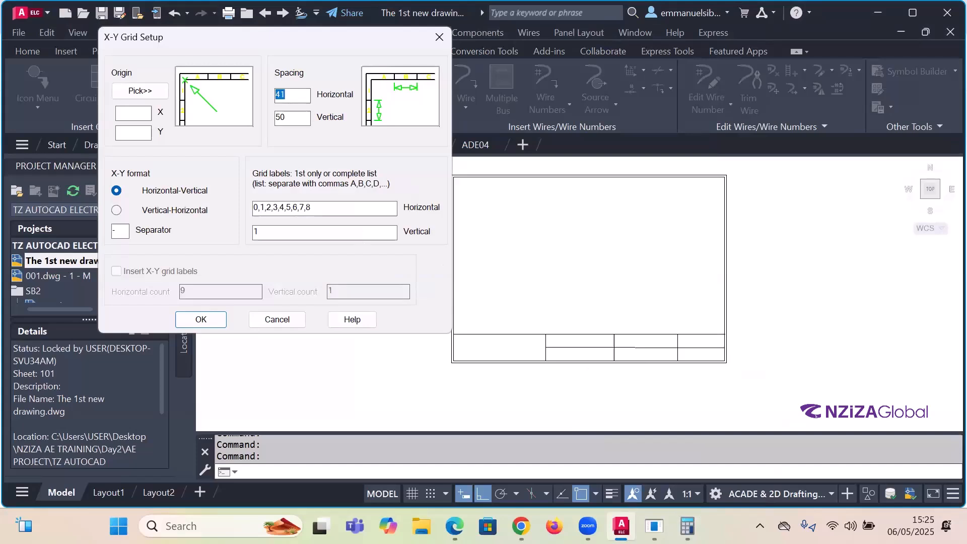
{"action": "mouse_move", "coordinate": [687, 526]}
{"action": "left_click", "coordinate": [743, 443]}
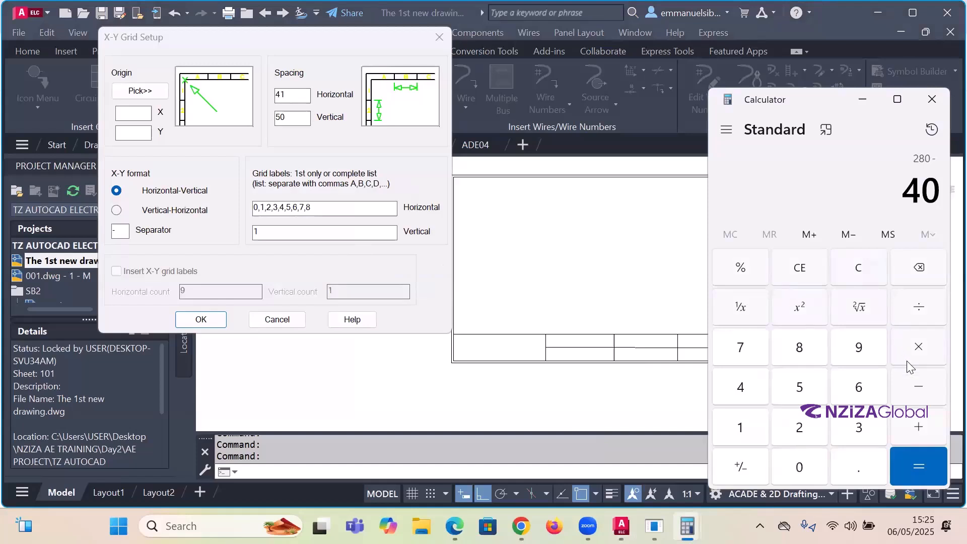
{"action": "left_click", "coordinate": [926, 460]}
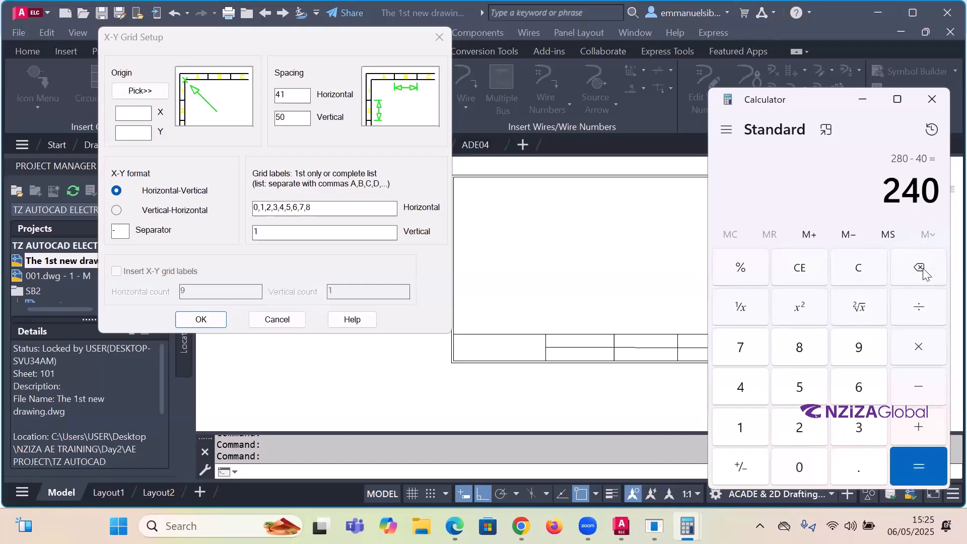
Step: Divide the remaining height by 5 and set the vertical spacing in X-Y Grid Setup to 48
{"action": "left_click", "coordinate": [919, 307]}
{"action": "type", "text": "5"}
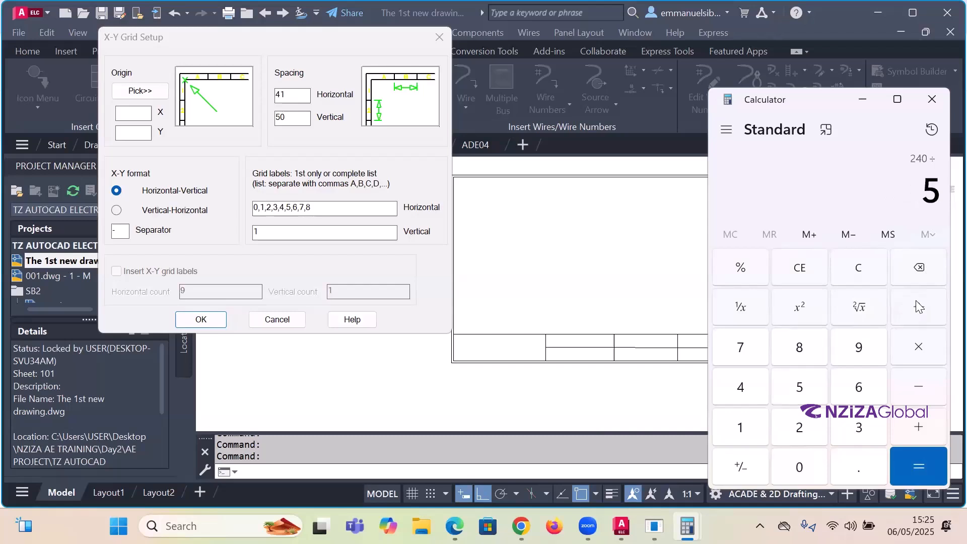
{"action": "left_click", "coordinate": [915, 469]}
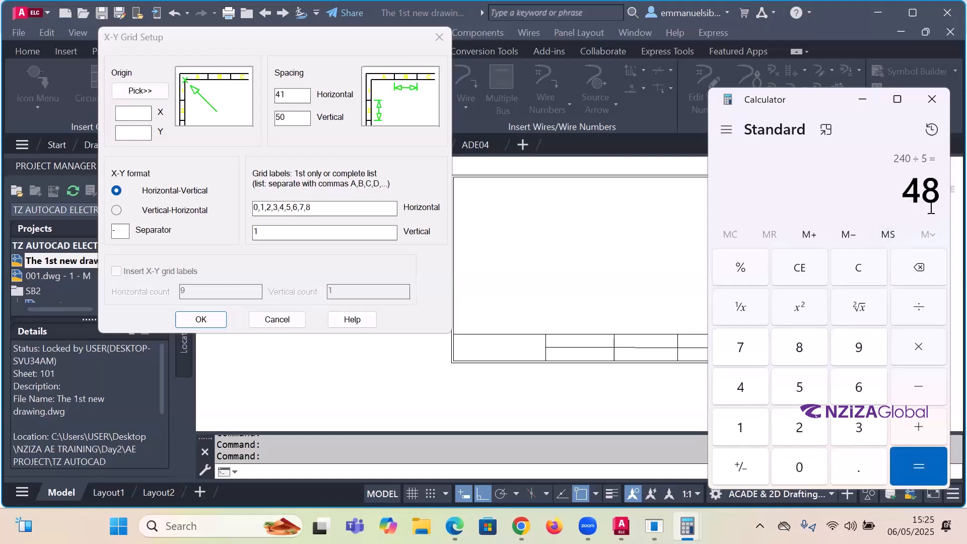
{"action": "left_click", "coordinate": [305, 118]}
{"action": "type", "text": "48"}
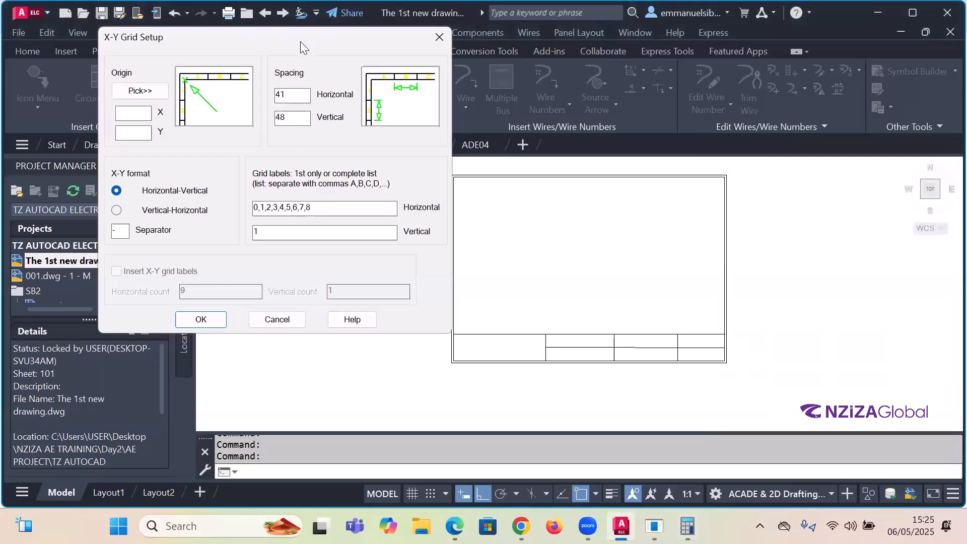
Step: Re-enter the hyphen as the X-Y format separator
{"action": "left_click_drag", "start_coordinate": [300, 41], "coordinate": [789, 115]}
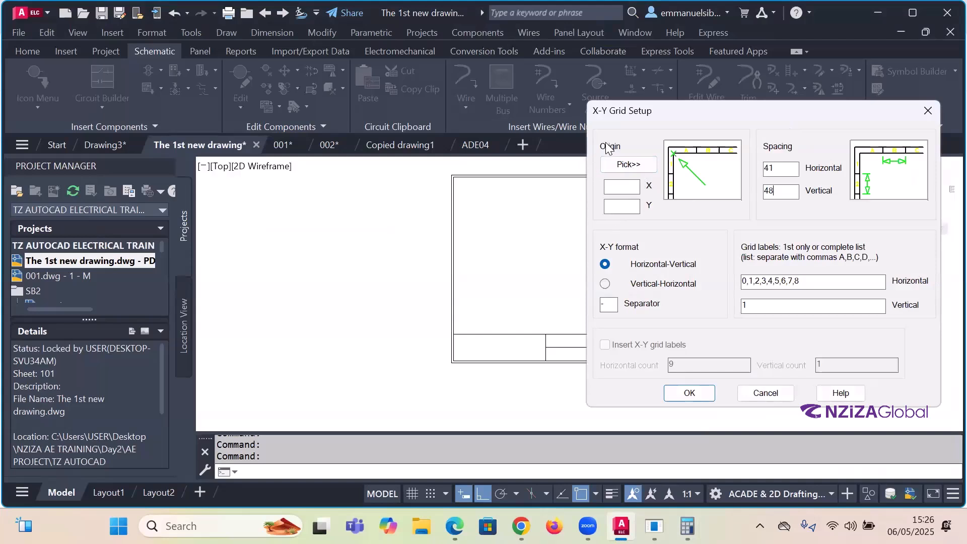
{"action": "double_click", "coordinate": [612, 305]}
{"action": "type", "text": "/"}
{"action": "key", "text": "BackSpace"}
{"action": "type", "text": "-"}
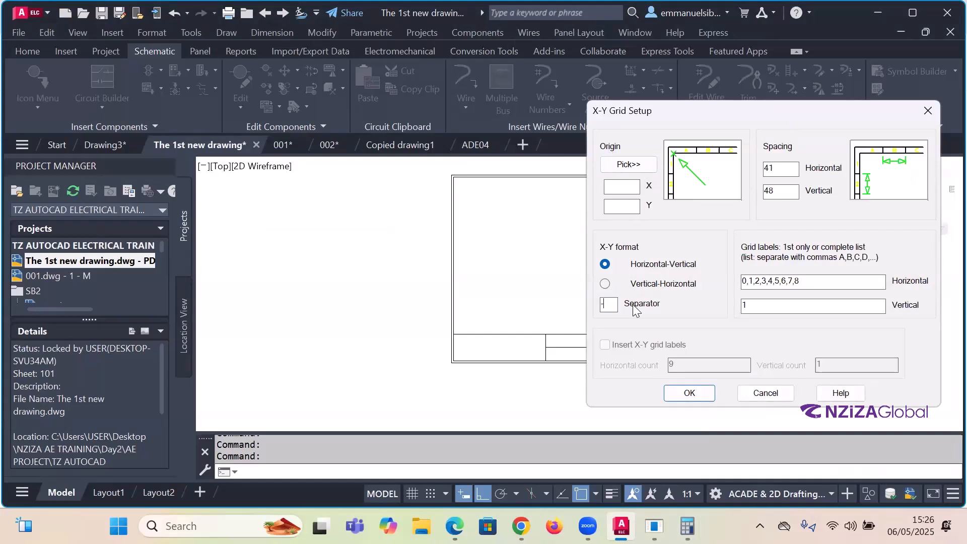
Step: Pick the upper-left corner of the inner sheet border as the X-Y grid origin
{"action": "left_click", "coordinate": [625, 165]}
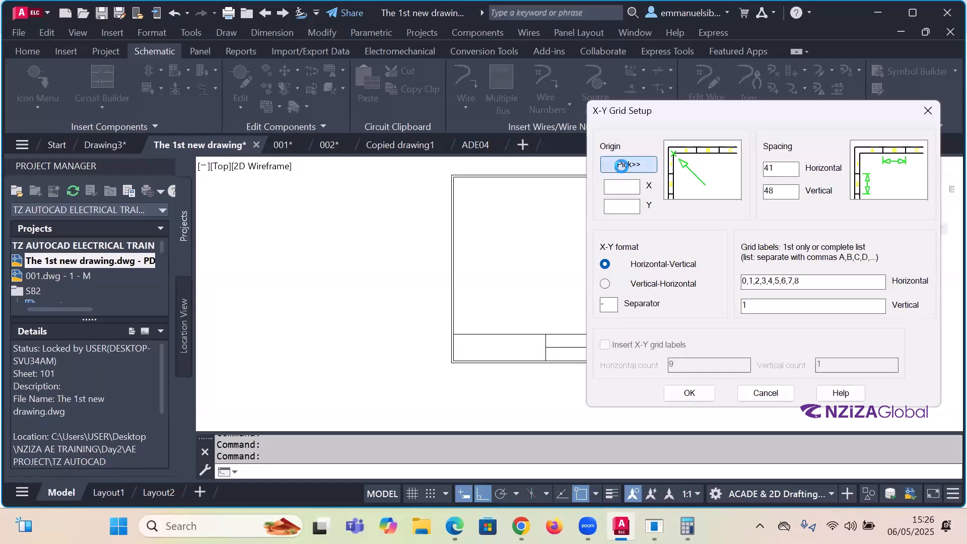
{"action": "scroll", "coordinate": [466, 169], "scroll_direction": "up", "scroll_amount": 4}
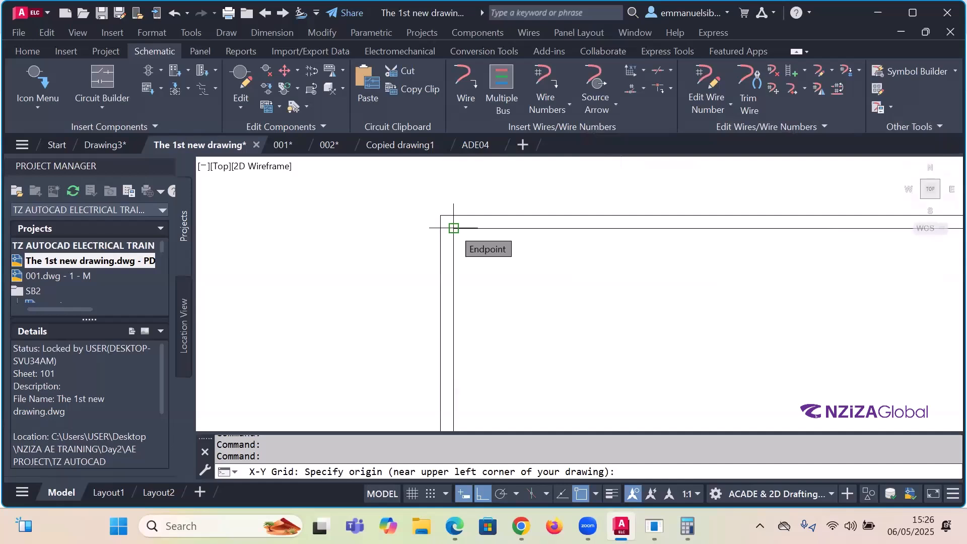
{"action": "left_click", "coordinate": [453, 228]}
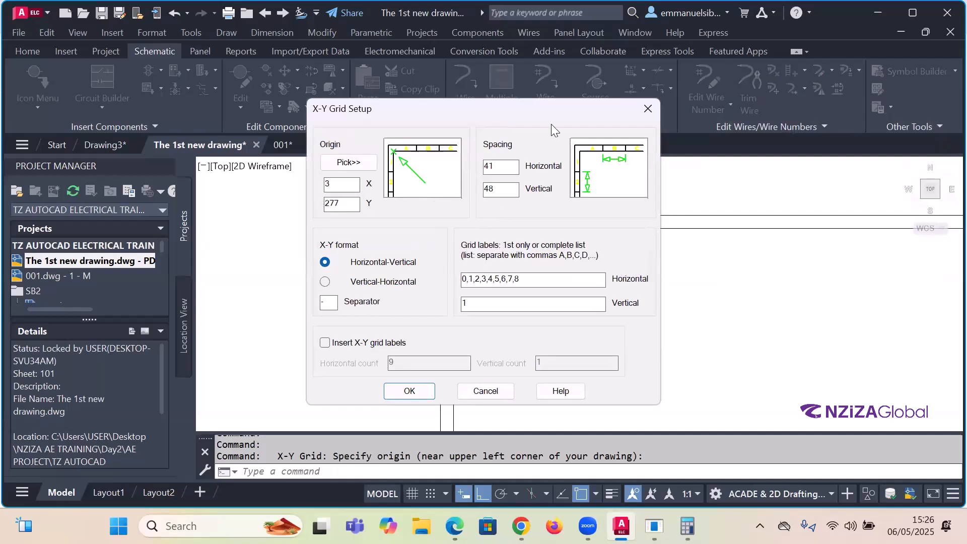
{"action": "left_click_drag", "start_coordinate": [554, 106], "coordinate": [582, 70]}
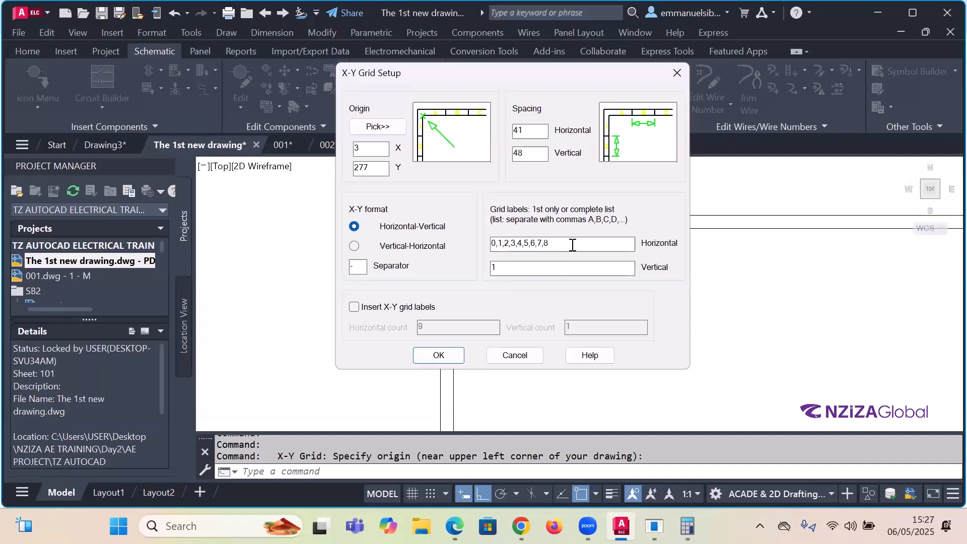
Step: Set the first horizontal grid label to 1 and the first vertical grid label to A
{"action": "double_click", "coordinate": [504, 244]}
{"action": "type", "text": "1"}
{"action": "left_click", "coordinate": [535, 265]}
{"action": "type", "text": "A"}
Step: Insert the X-Y grid labels with a horizontal count of 10 and a vertical count of 5
{"action": "left_click", "coordinate": [358, 306]}
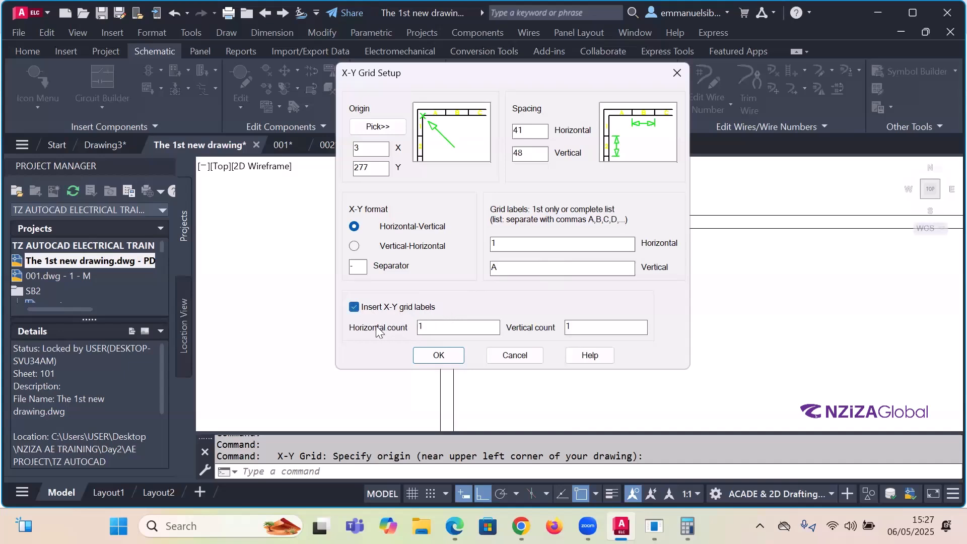
{"action": "left_click", "coordinate": [428, 325]}
{"action": "type", "text": "1"}
{"action": "key", "text": "BackSpace"}
{"action": "key", "text": "BackSpace"}
{"action": "key", "text": "BackSpace"}
{"action": "type", "text": "10"}
{"action": "left_click", "coordinate": [579, 327]}
{"action": "type", "text": "5"}
{"action": "left_click", "coordinate": [438, 356]}
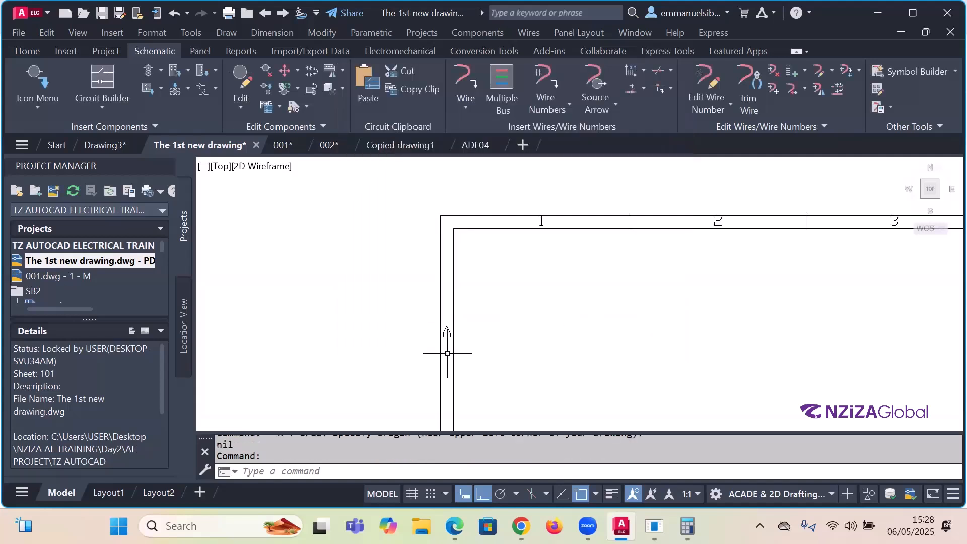
Step: Examine the grid numbers along the upper edge of the sheet border and the grid letters down its left edge
{"action": "scroll", "coordinate": [441, 224], "scroll_direction": "down", "scroll_amount": 5}
{"action": "scroll", "coordinate": [434, 246], "scroll_direction": "up", "scroll_amount": 6}
{"action": "scroll", "coordinate": [335, 217], "scroll_direction": "down", "scroll_amount": 5}
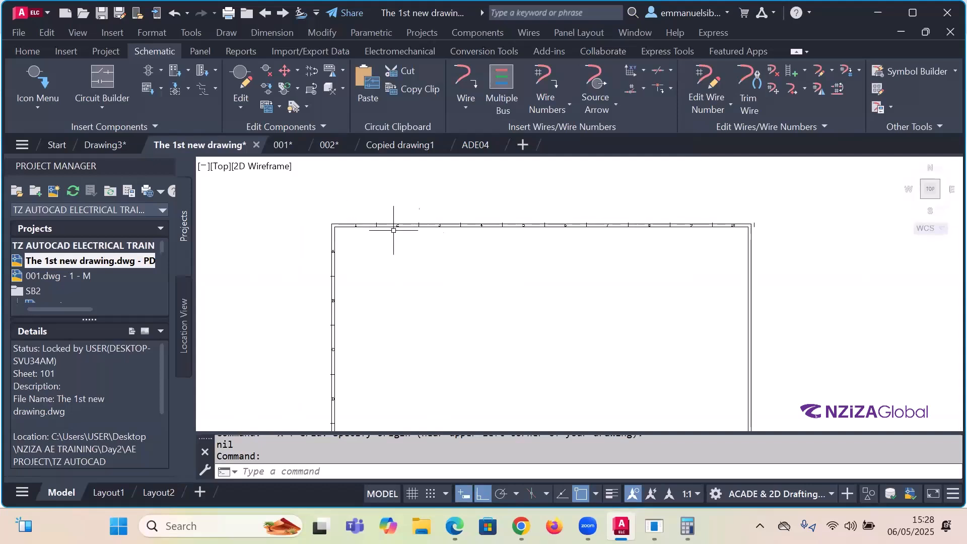
{"action": "scroll", "coordinate": [719, 231], "scroll_direction": "up", "scroll_amount": 5}
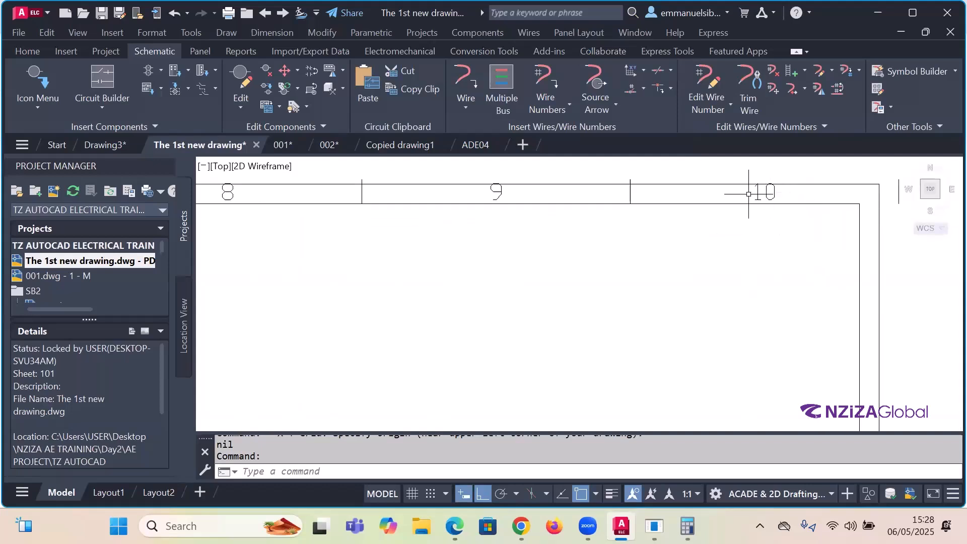
{"action": "scroll", "coordinate": [748, 192], "scroll_direction": "down", "scroll_amount": 2}
{"action": "scroll", "coordinate": [748, 192], "scroll_direction": "down", "scroll_amount": 4}
{"action": "scroll", "coordinate": [509, 214], "scroll_direction": "up", "scroll_amount": 1}
{"action": "scroll", "coordinate": [509, 214], "scroll_direction": "up", "scroll_amount": 5}
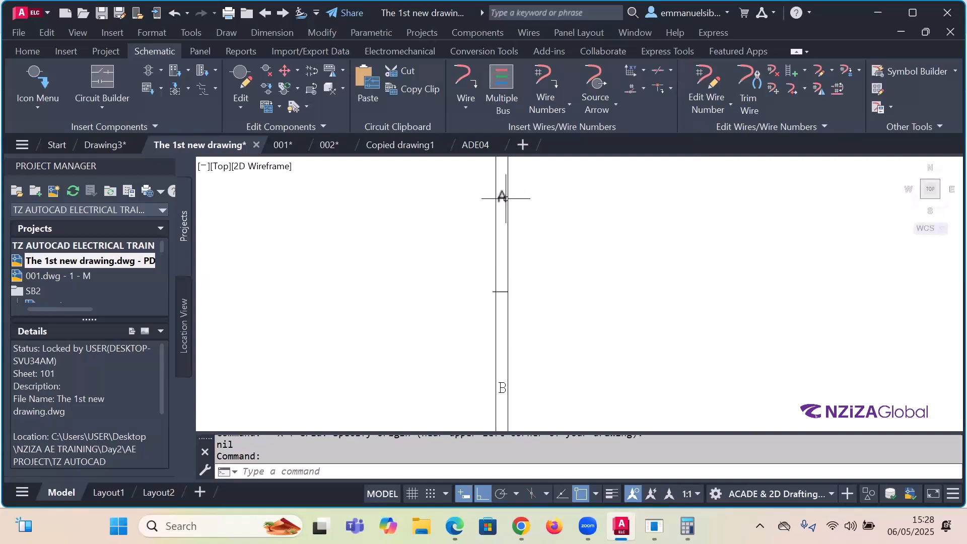
{"action": "scroll", "coordinate": [506, 197], "scroll_direction": "down", "scroll_amount": 1}
{"action": "scroll", "coordinate": [509, 244], "scroll_direction": "down", "scroll_amount": 2}
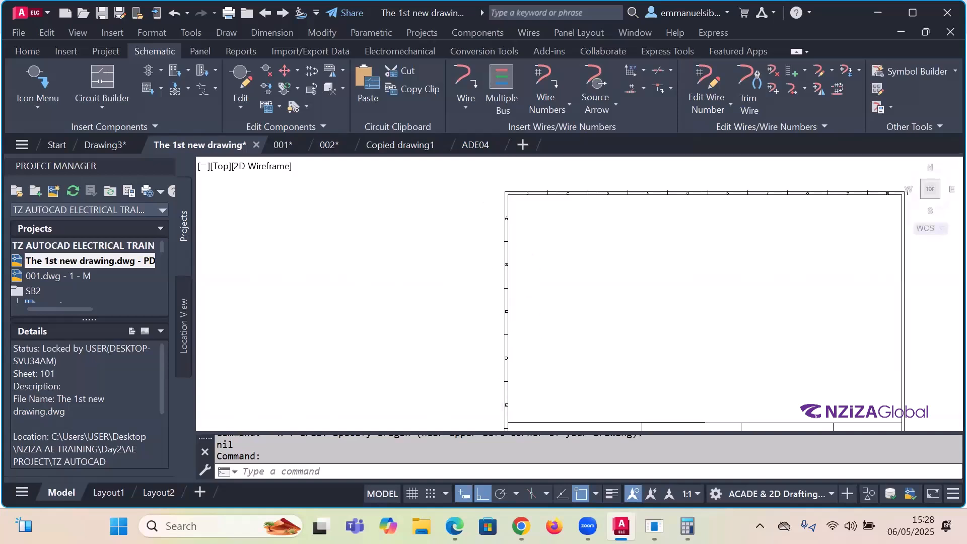
{"action": "scroll", "coordinate": [502, 418], "scroll_direction": "up", "scroll_amount": 5}
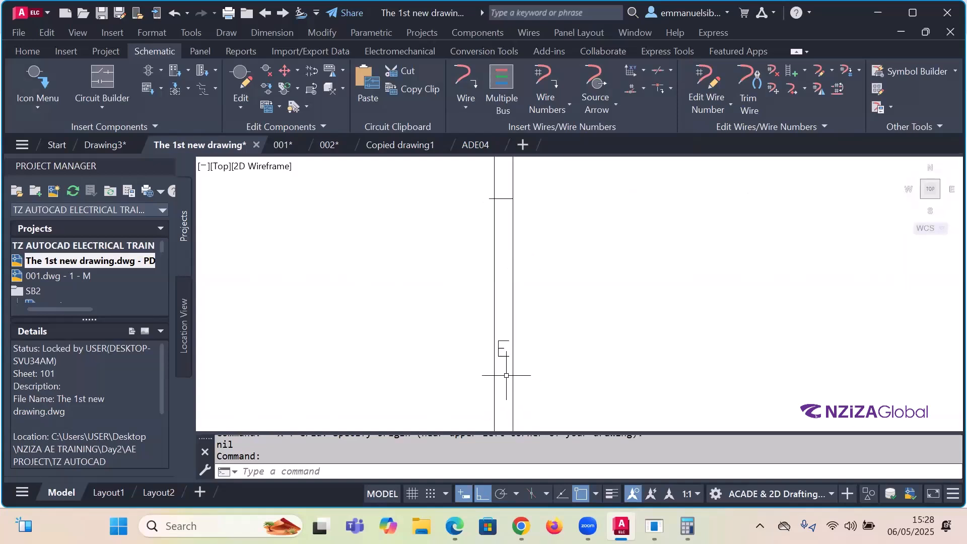
{"action": "scroll", "coordinate": [503, 373], "scroll_direction": "down", "scroll_amount": 5}
{"action": "scroll", "coordinate": [503, 372], "scroll_direction": "down", "scroll_amount": 2}
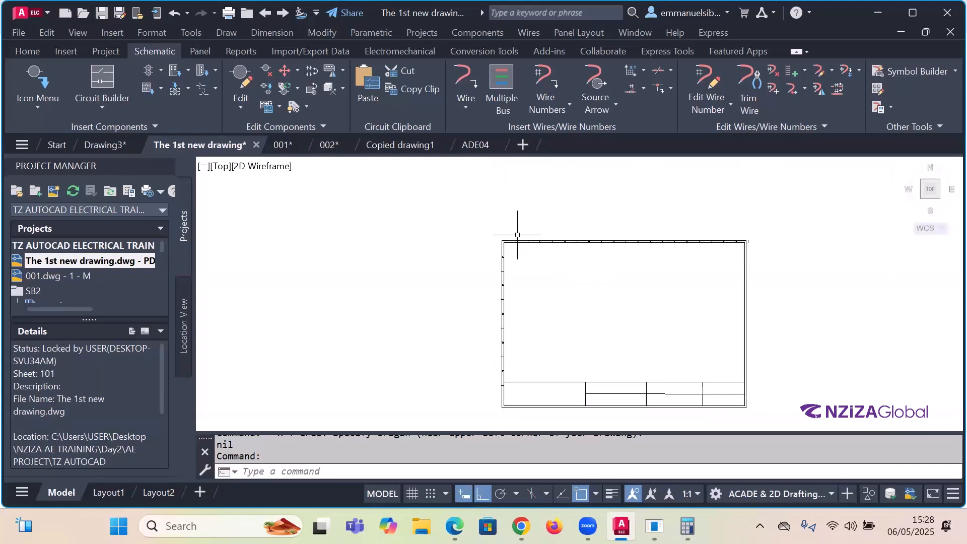
Step: Select the grid label 1 and extend the selection to all similar grid label texts around the border
{"action": "scroll", "coordinate": [604, 283], "scroll_direction": "up", "scroll_amount": 2}
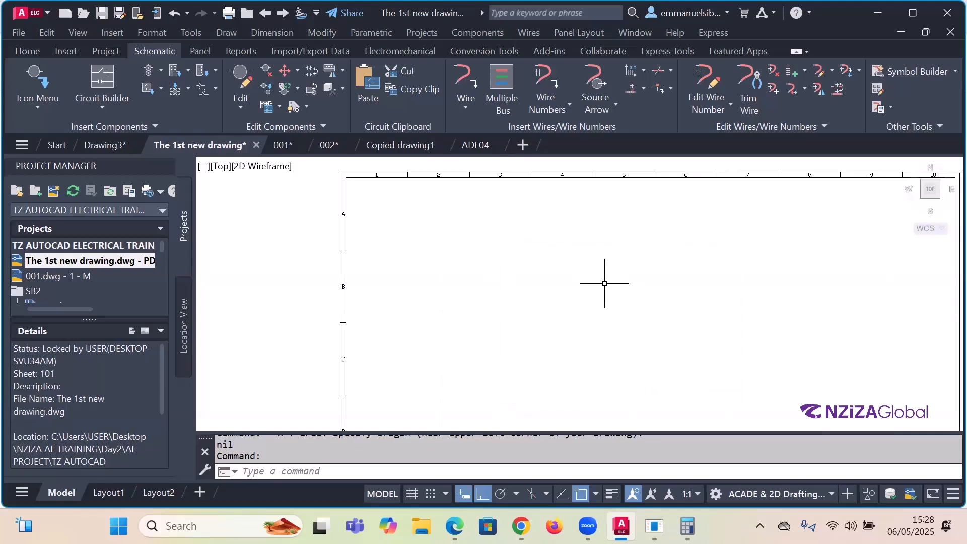
{"action": "scroll", "coordinate": [383, 172], "scroll_direction": "up", "scroll_amount": 5}
{"action": "scroll", "coordinate": [383, 166], "scroll_direction": "up", "scroll_amount": 2}
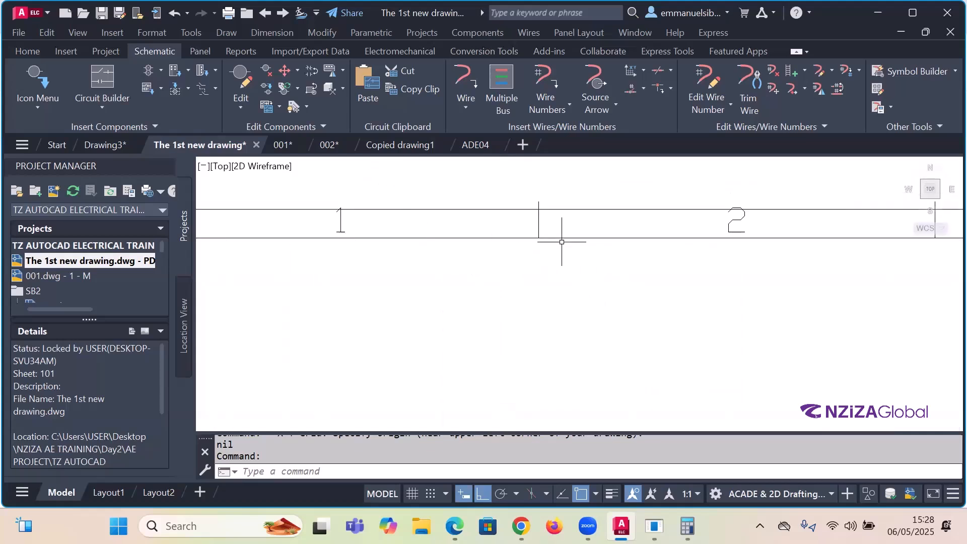
{"action": "left_click", "coordinate": [343, 222]}
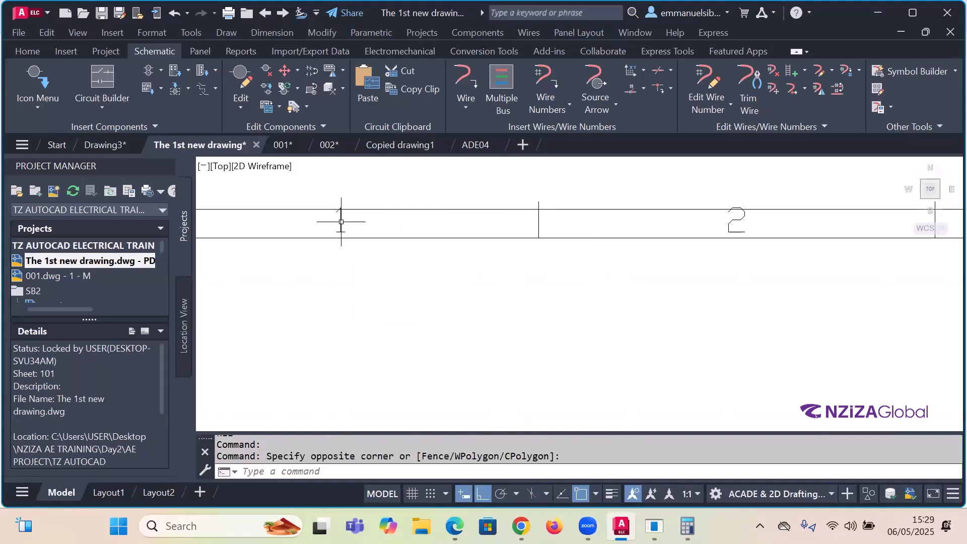
{"action": "left_click", "coordinate": [341, 218]}
{"action": "scroll", "coordinate": [553, 236], "scroll_direction": "down", "scroll_amount": 7}
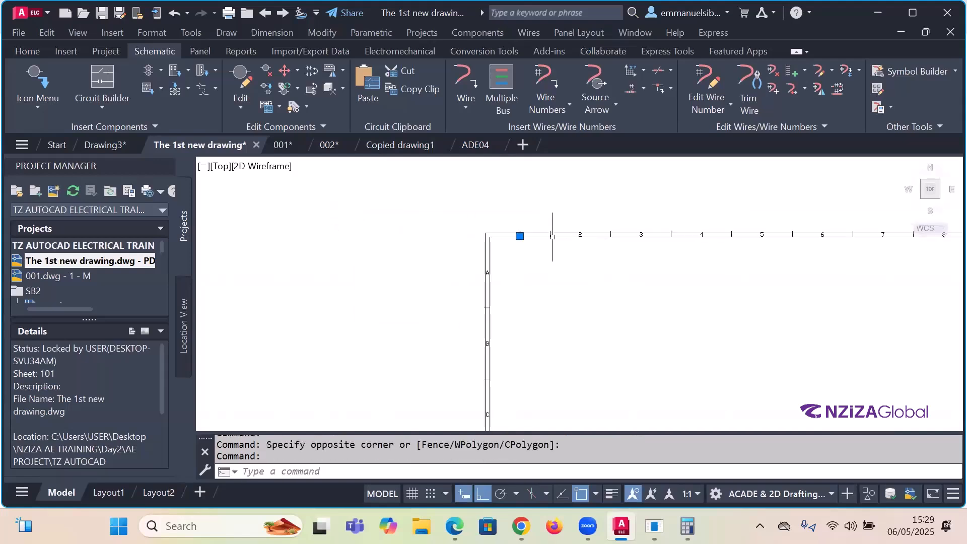
{"action": "right_click", "coordinate": [517, 232]}
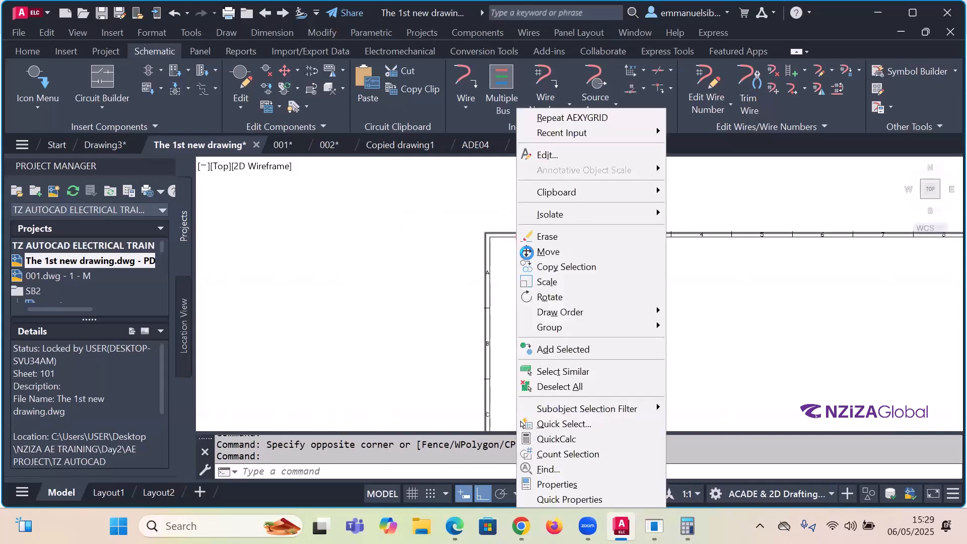
{"action": "left_click", "coordinate": [551, 371]}
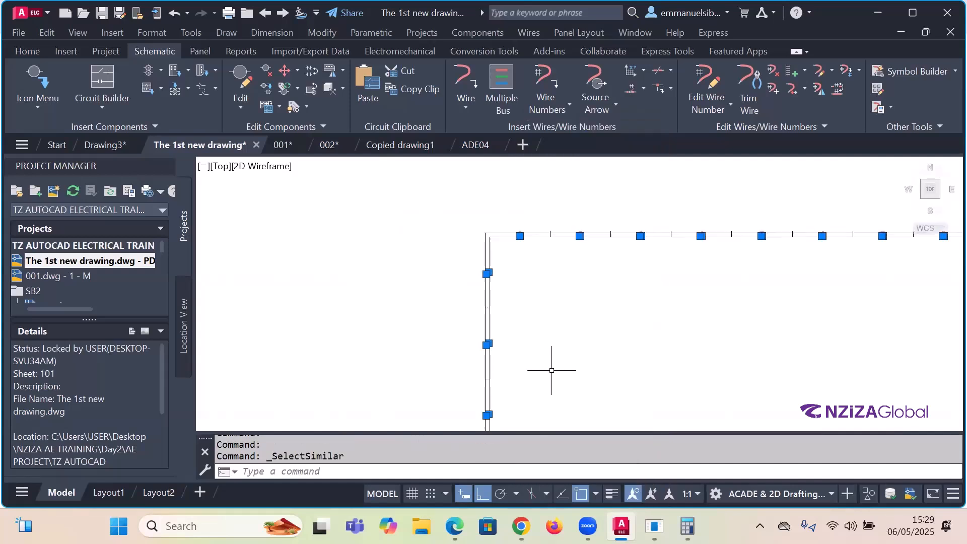
{"action": "scroll", "coordinate": [497, 240], "scroll_direction": "down", "scroll_amount": 5}
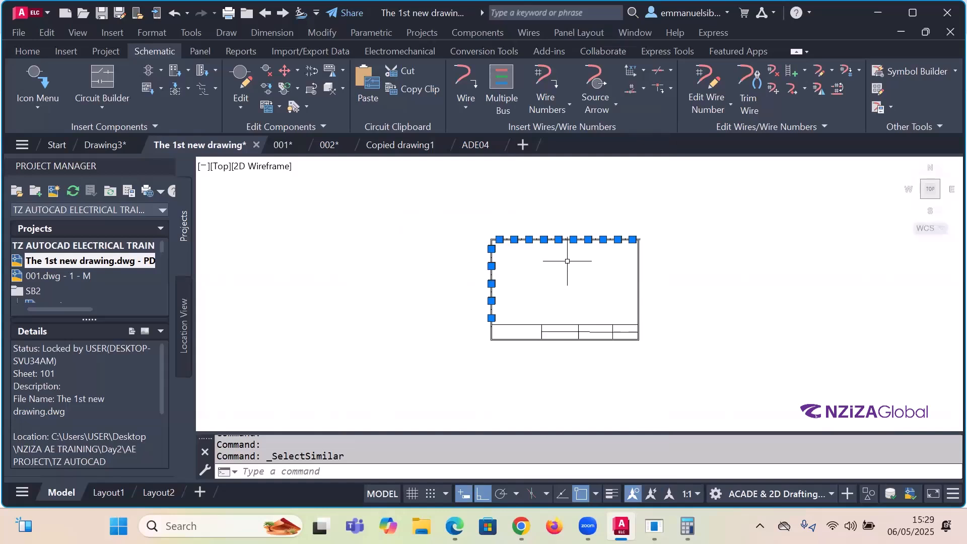
Step: Set the text height of all selected grid labels to 2 and clear the selection
{"action": "left_click", "coordinate": [500, 239]}
{"action": "right_click", "coordinate": [502, 238]}
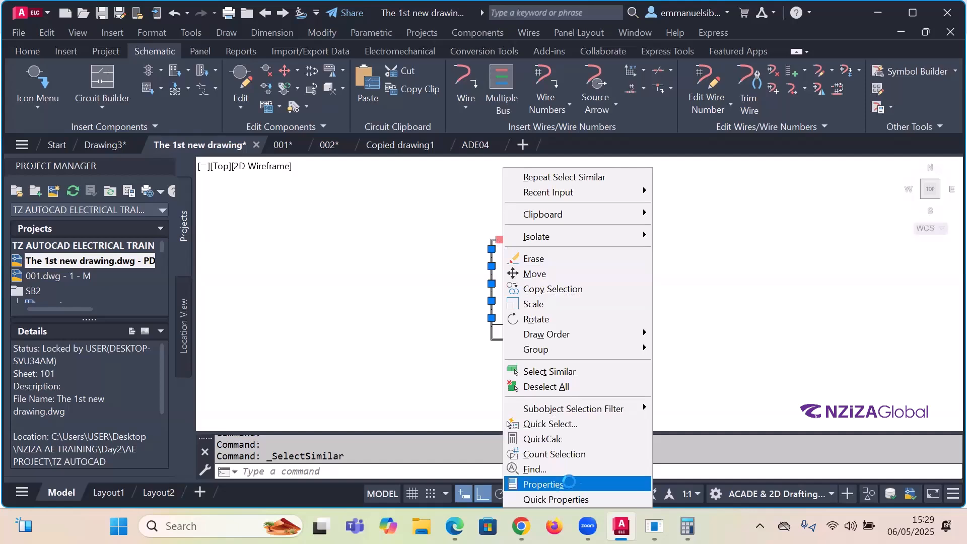
{"action": "left_click", "coordinate": [569, 484]}
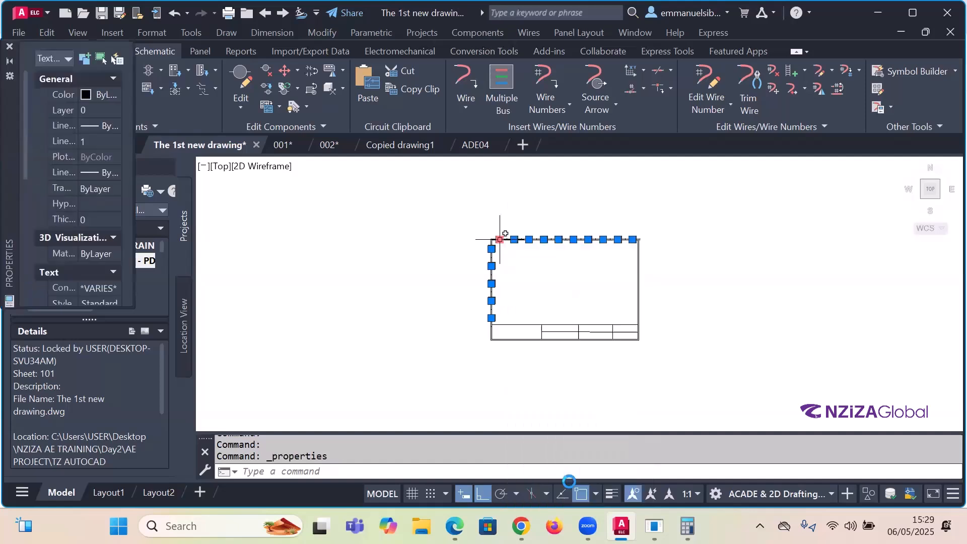
{"action": "scroll", "coordinate": [82, 187], "scroll_direction": "down", "scroll_amount": 2}
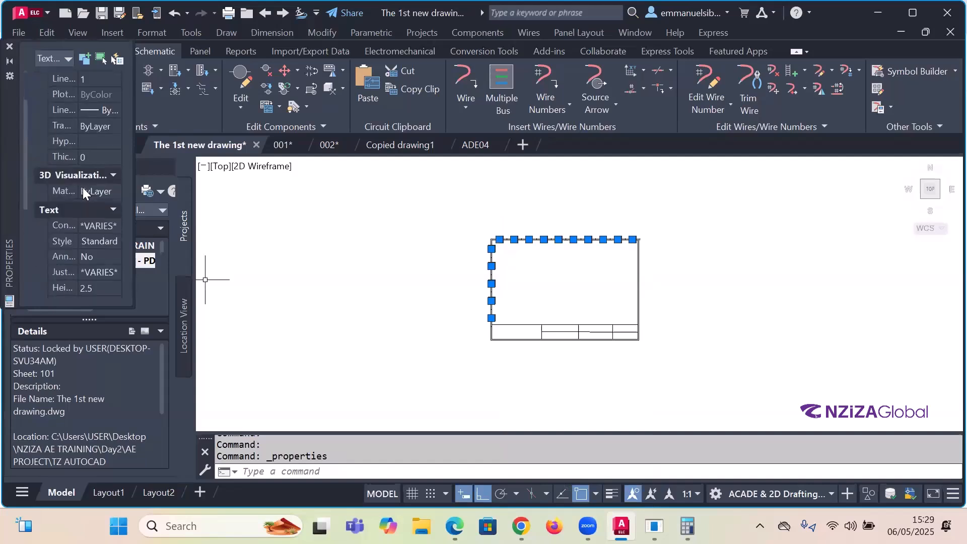
{"action": "scroll", "coordinate": [84, 186], "scroll_direction": "down", "scroll_amount": 2}
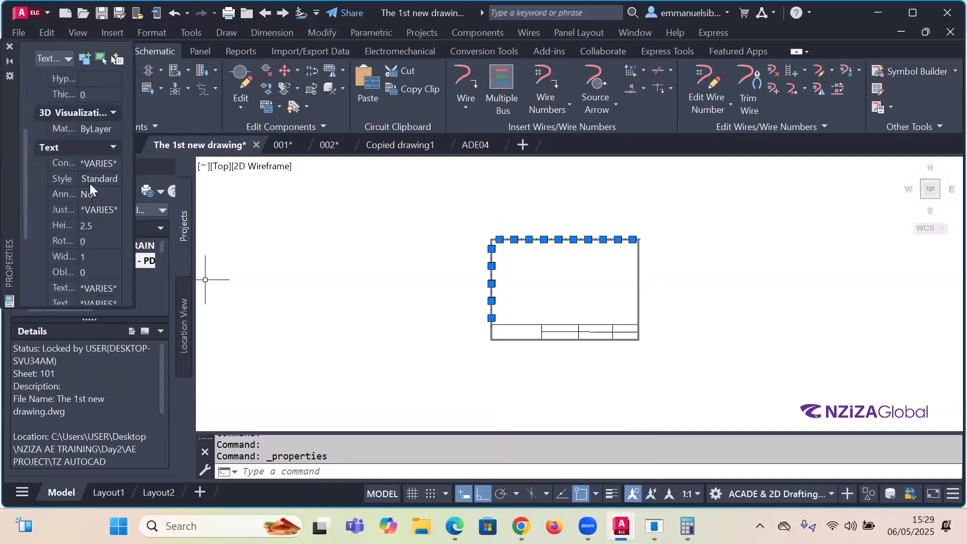
{"action": "left_click", "coordinate": [99, 229]}
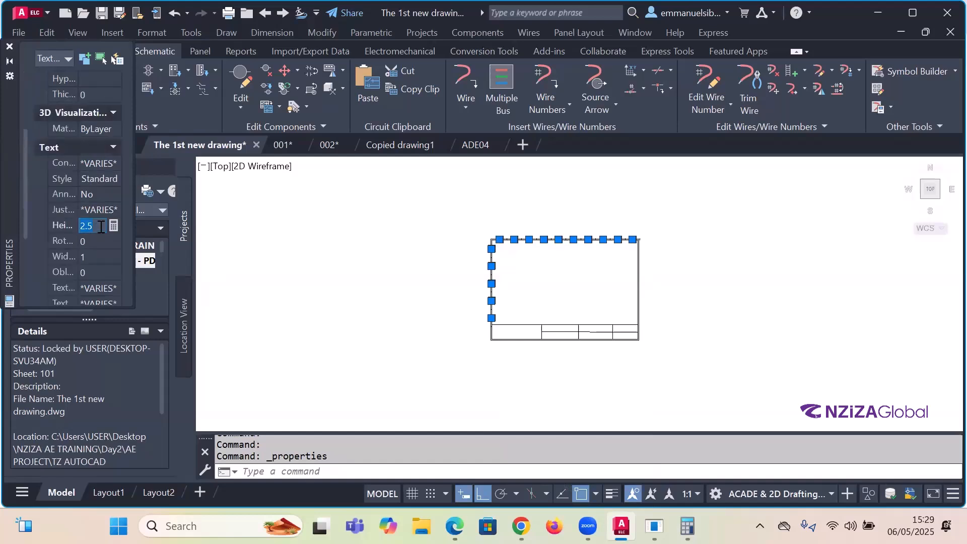
{"action": "key", "text": "Return"}
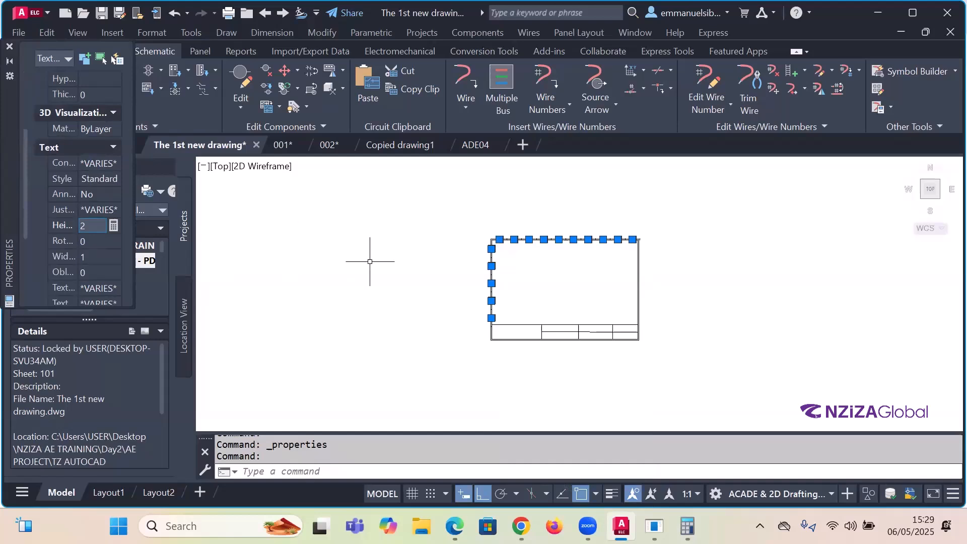
{"action": "key", "text": "Escape"}
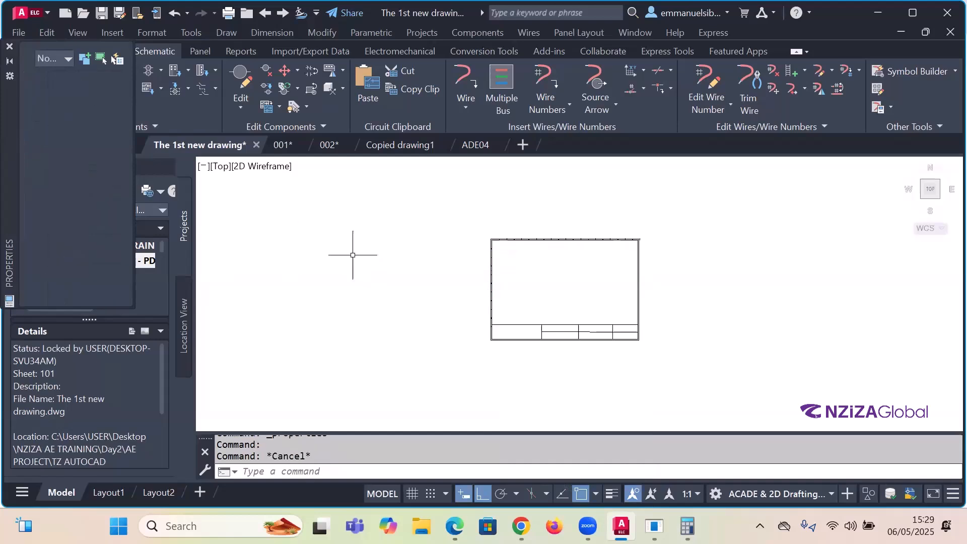
Step: Examine the resized grid numbers and letters along the upper and left edges of the sheet border
{"action": "scroll", "coordinate": [428, 222], "scroll_direction": "up", "scroll_amount": 5}
{"action": "scroll", "coordinate": [397, 222], "scroll_direction": "down", "scroll_amount": 3}
{"action": "scroll", "coordinate": [424, 271], "scroll_direction": "up", "scroll_amount": 5}
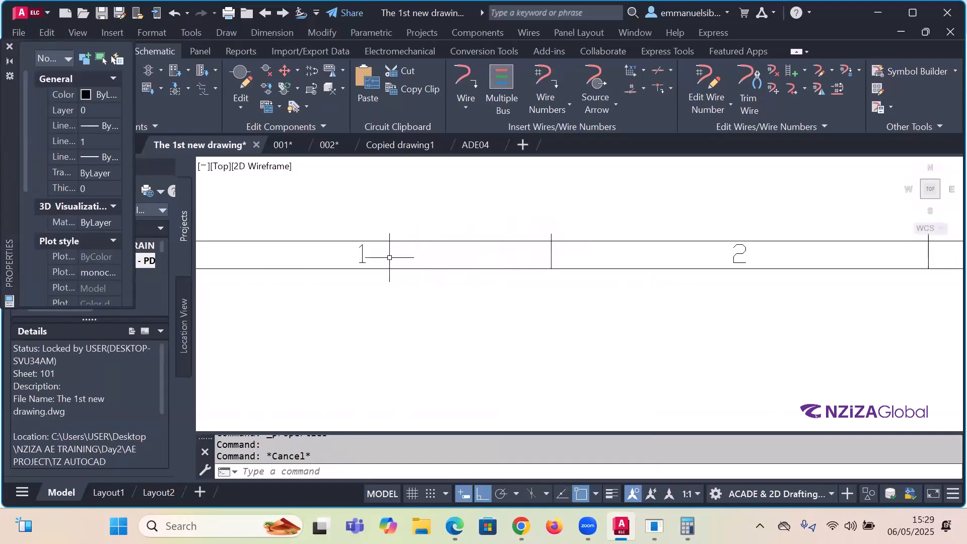
{"action": "scroll", "coordinate": [387, 259], "scroll_direction": "down", "scroll_amount": 5}
{"action": "scroll", "coordinate": [373, 318], "scroll_direction": "up", "scroll_amount": 5}
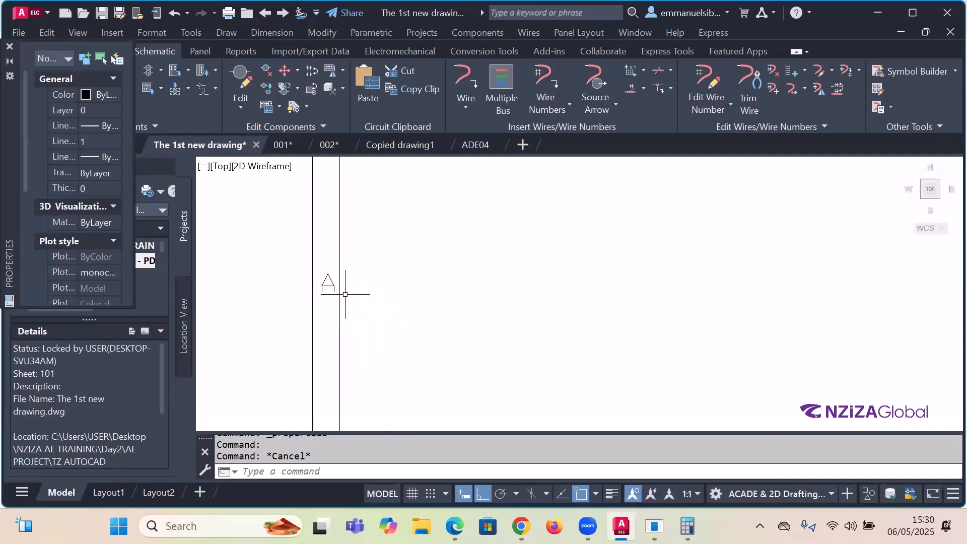
{"action": "scroll", "coordinate": [328, 281], "scroll_direction": "up", "scroll_amount": 2}
{"action": "scroll", "coordinate": [353, 279], "scroll_direction": "up", "scroll_amount": 1}
{"action": "scroll", "coordinate": [363, 279], "scroll_direction": "down", "scroll_amount": 4}
{"action": "scroll", "coordinate": [414, 197], "scroll_direction": "up", "scroll_amount": 4}
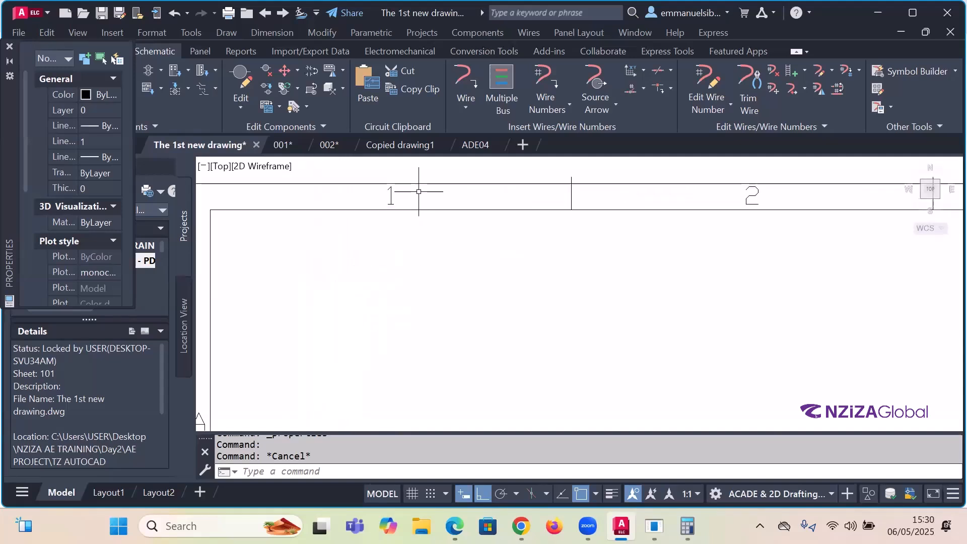
{"action": "scroll", "coordinate": [387, 197], "scroll_direction": "down", "scroll_amount": 2}
{"action": "scroll", "coordinate": [612, 205], "scroll_direction": "down", "scroll_amount": 4}
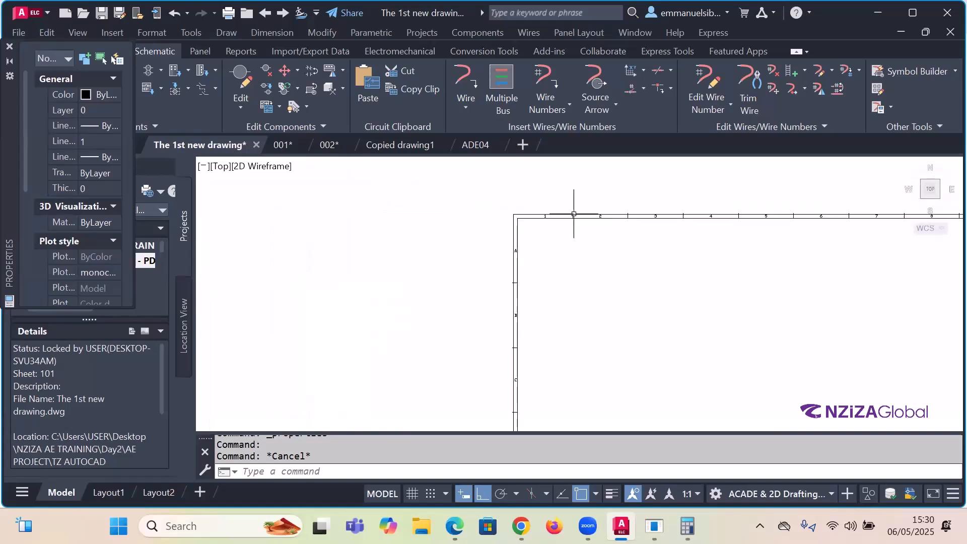
{"action": "scroll", "coordinate": [439, 197], "scroll_direction": "down", "scroll_amount": 3}
{"action": "scroll", "coordinate": [467, 201], "scroll_direction": "up", "scroll_amount": 1}
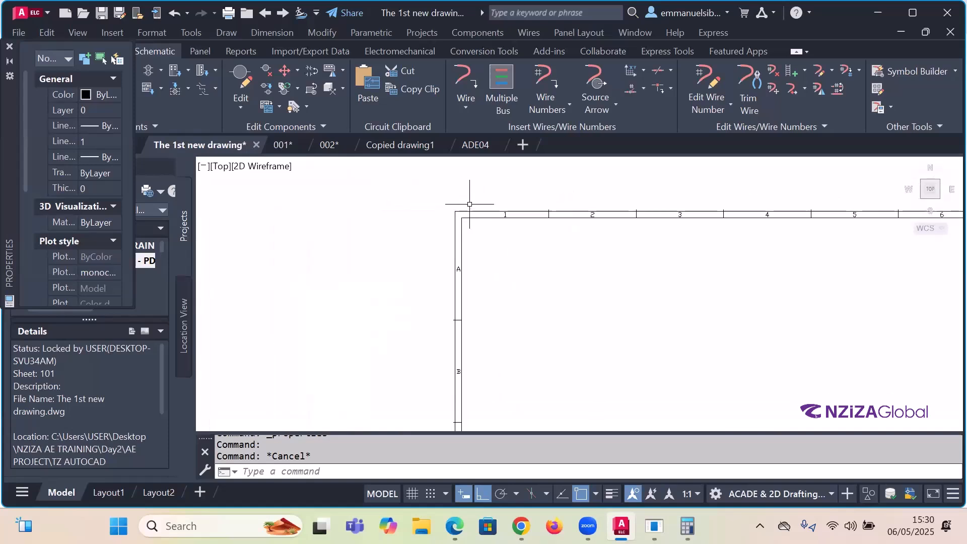
{"action": "scroll", "coordinate": [467, 212], "scroll_direction": "up", "scroll_amount": 5}
{"action": "left_click", "coordinate": [467, 217]}
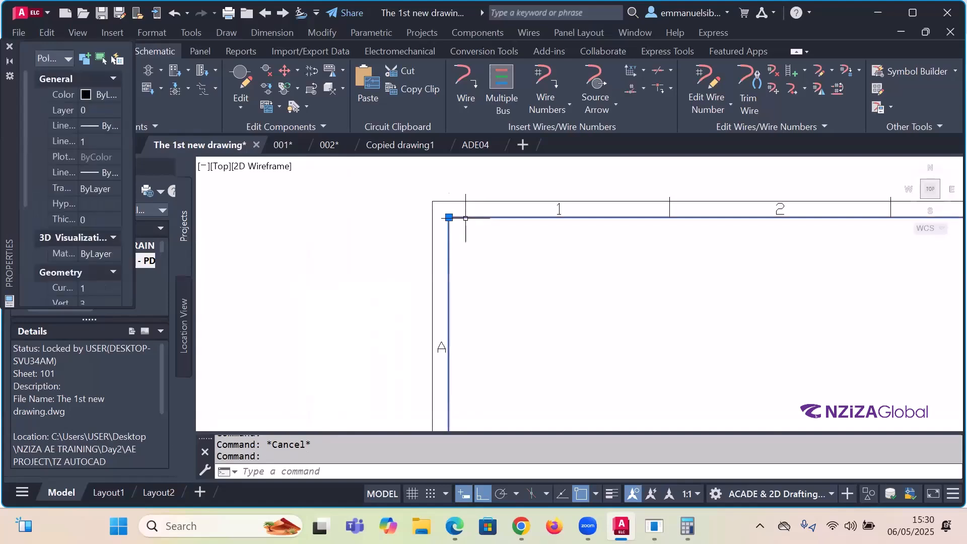
{"action": "left_click", "coordinate": [449, 217]}
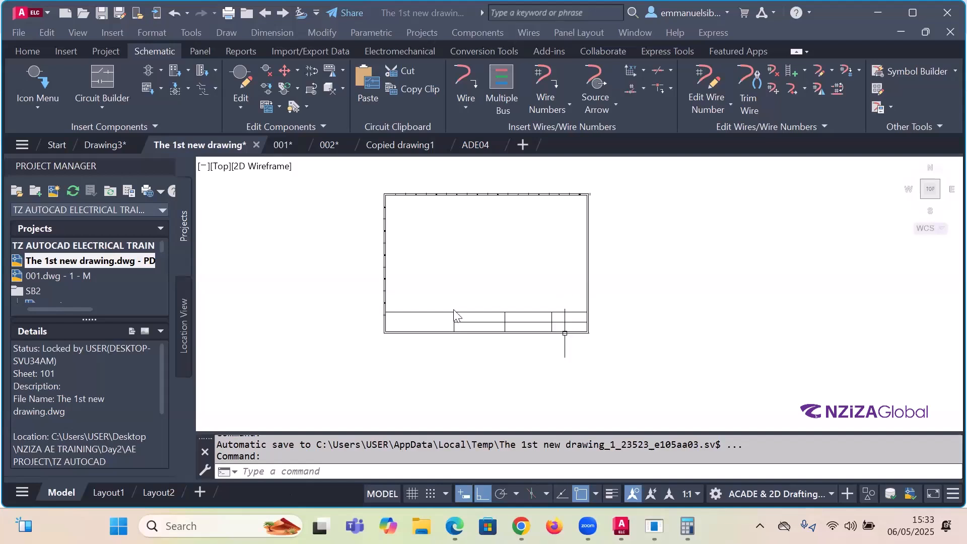
Step: Review the drawing settings in the Drawing Properties of The 1st new drawing.dwg, then close them without changes
{"action": "scroll", "coordinate": [518, 335], "scroll_direction": "down", "scroll_amount": 3}
{"action": "scroll", "coordinate": [479, 324], "scroll_direction": "up", "scroll_amount": 3}
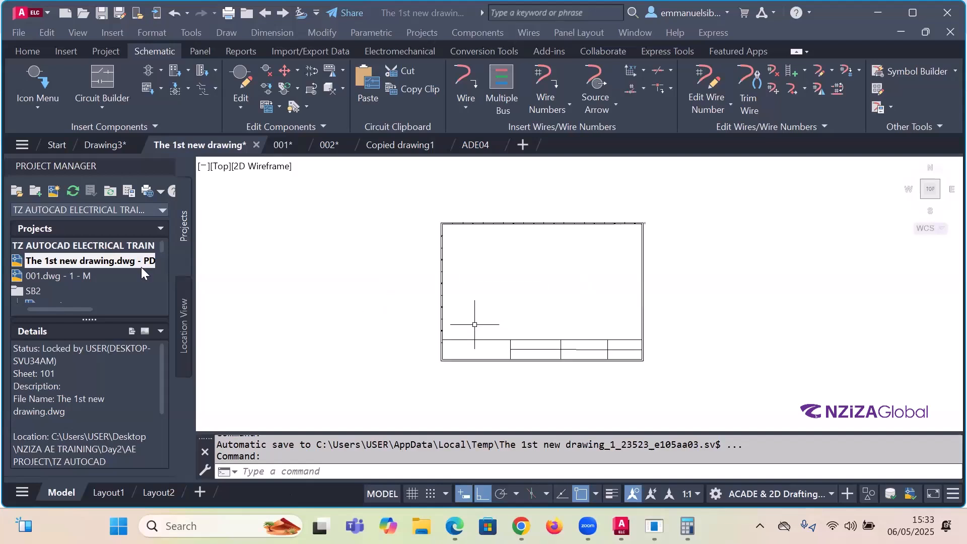
{"action": "right_click", "coordinate": [84, 259]}
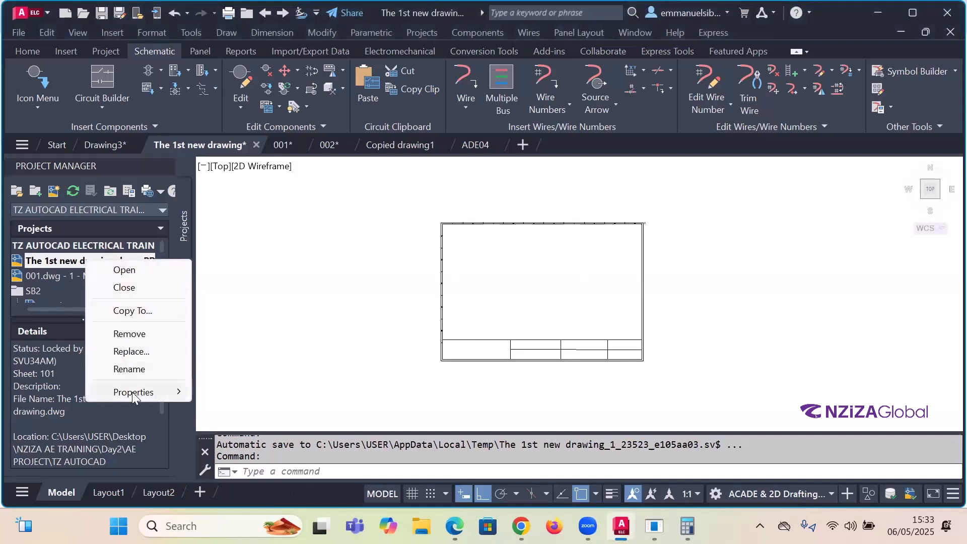
{"action": "mouse_move", "coordinate": [134, 397]}
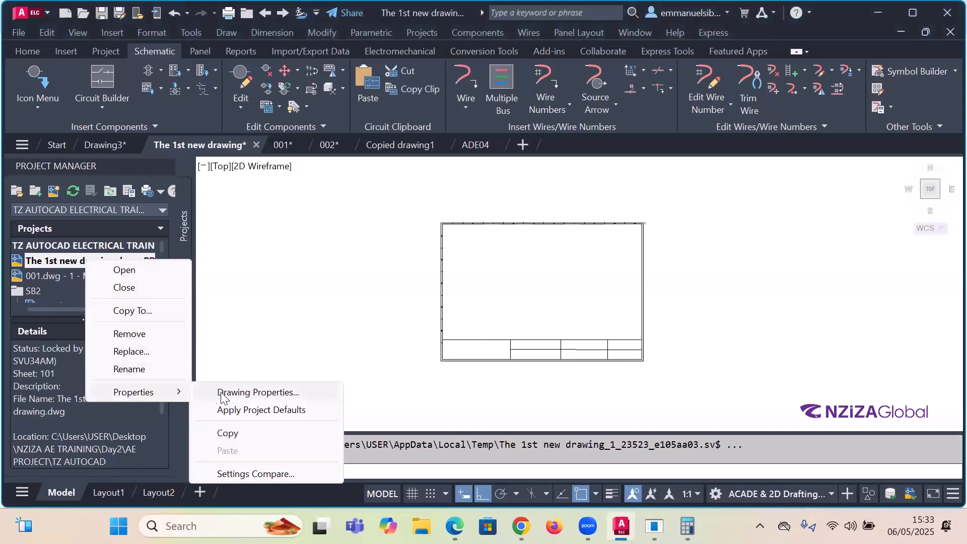
{"action": "left_click", "coordinate": [239, 398]}
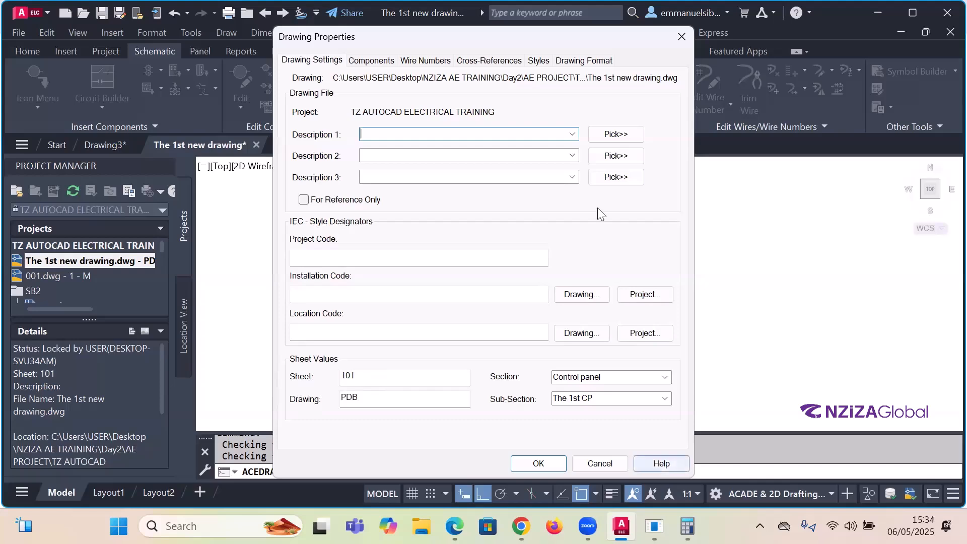
{"action": "mouse_move", "coordinate": [561, 33]}
{"action": "left_mouse_down"}
{"action": "mouse_move", "coordinate": [553, 7]}
{"action": "mouse_move", "coordinate": [615, 7]}
{"action": "left_mouse_up"}
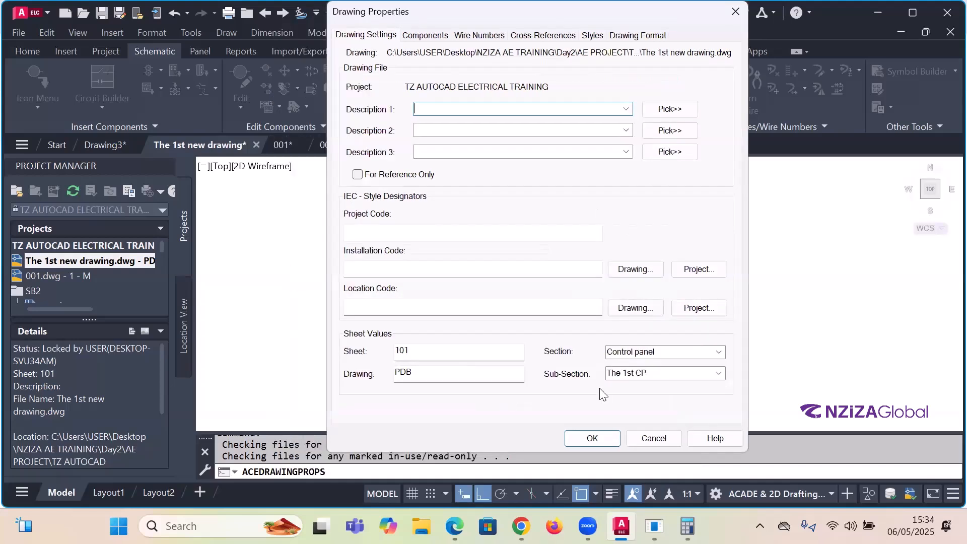
{"action": "left_click", "coordinate": [654, 438]}
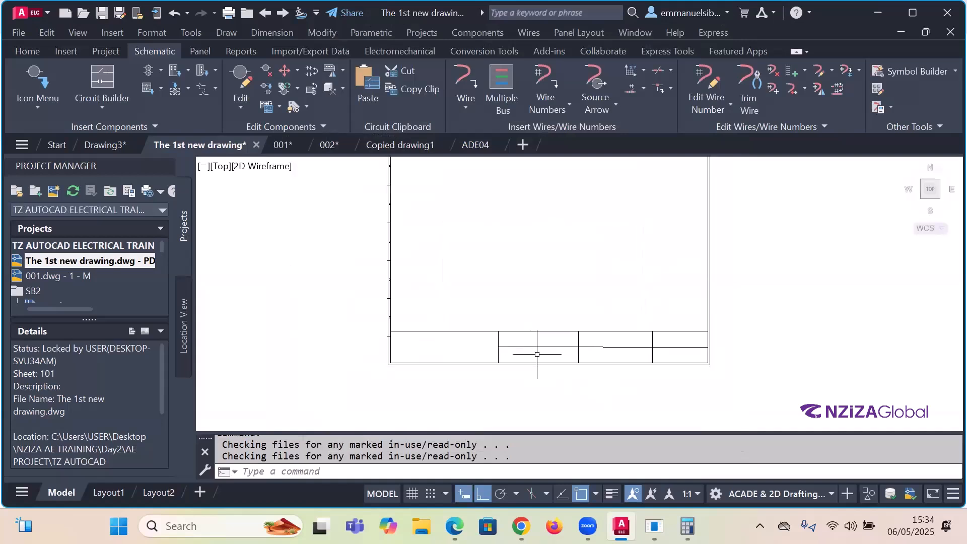
Step: Delete the middle one of the three vertical dividers in the title strip
{"action": "scroll", "coordinate": [580, 353], "scroll_direction": "up", "scroll_amount": 4}
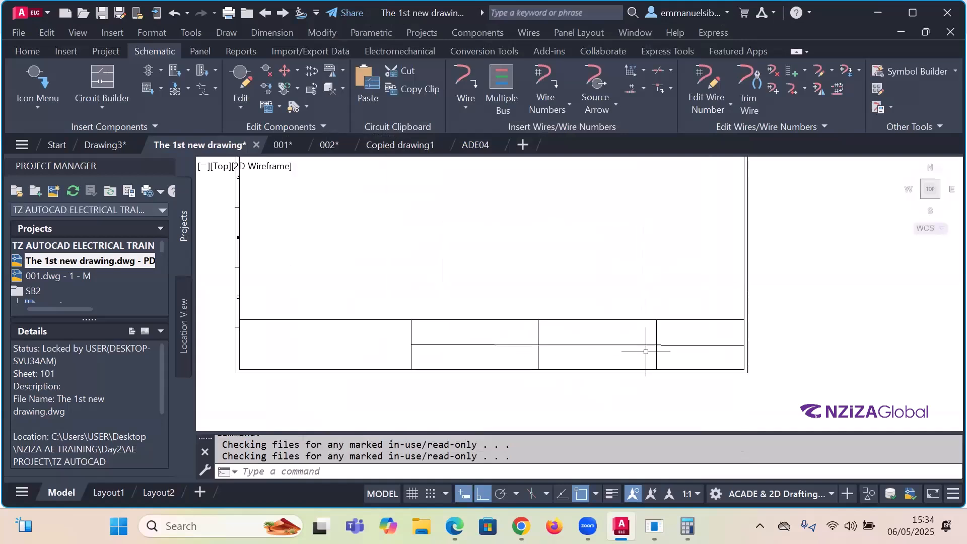
{"action": "left_click", "coordinate": [547, 357]}
{"action": "left_click", "coordinate": [515, 342]}
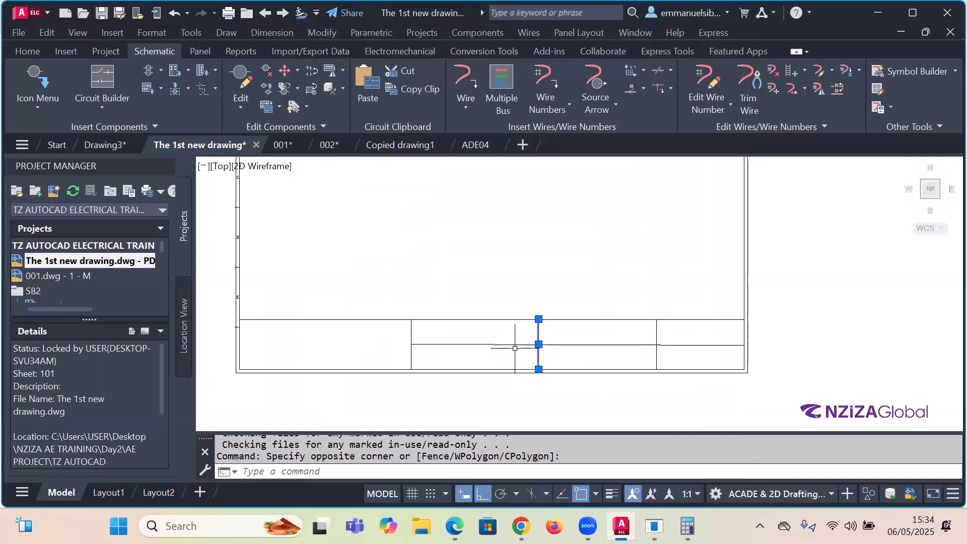
{"action": "key", "text": "Delete"}
{"action": "left_click", "coordinate": [663, 352]}
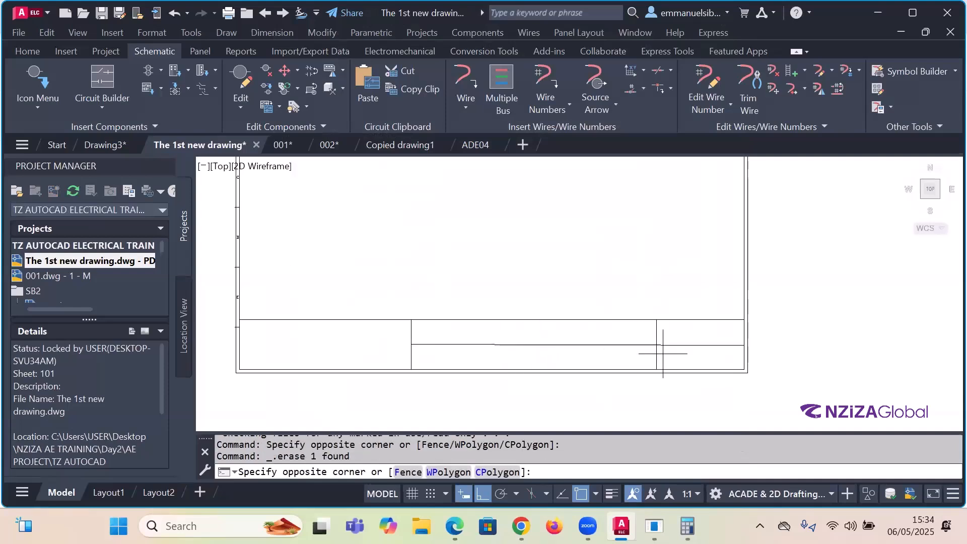
{"action": "left_click", "coordinate": [649, 346]}
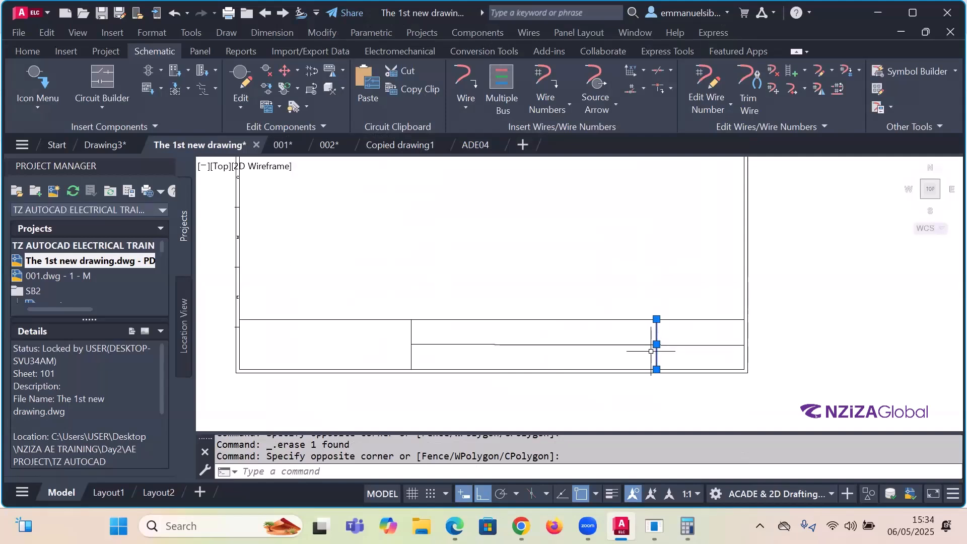
{"action": "key", "text": "Escape"}
{"action": "right_click", "coordinate": [108, 261]}
{"action": "key", "text": "Escape"}
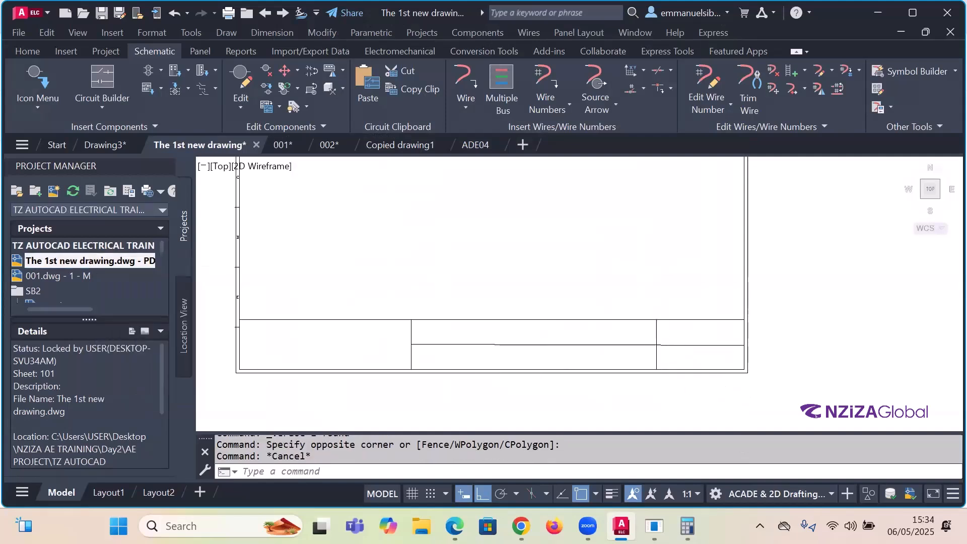
Step: Move the title strip's rightmost vertical divider about 120 units to the left with the Move command
{"action": "left_click", "coordinate": [656, 353]}
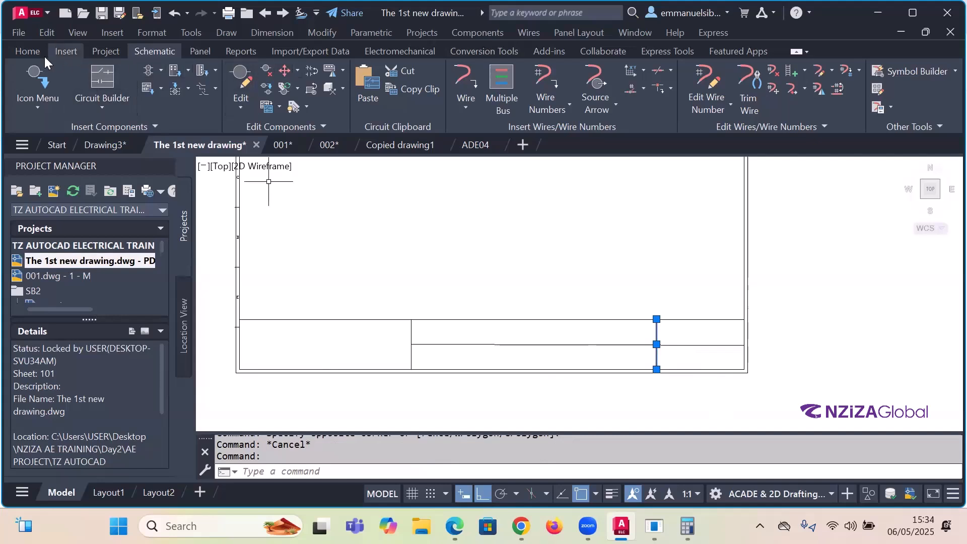
{"action": "left_click", "coordinate": [28, 51]}
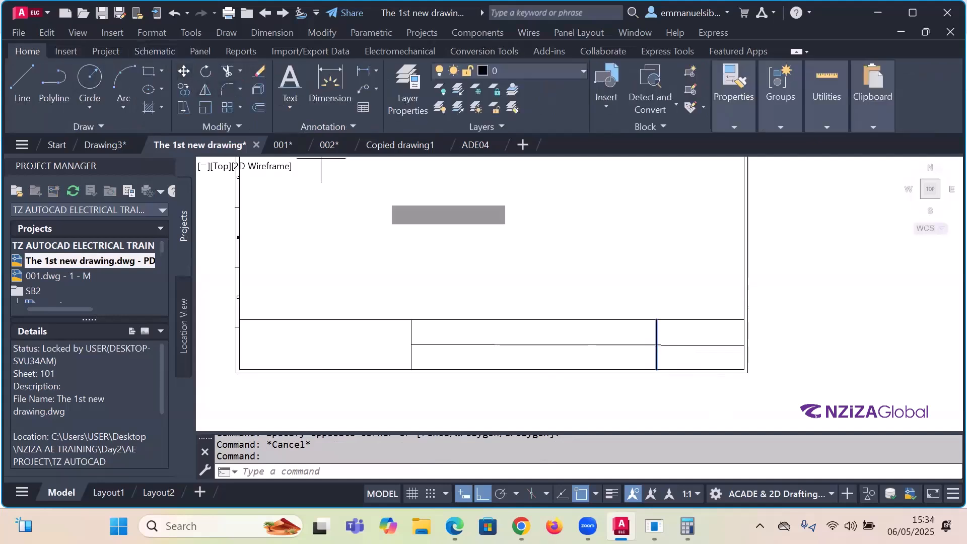
{"action": "left_click", "coordinate": [183, 72]}
{"action": "left_click", "coordinate": [655, 395]}
{"action": "key", "text": "F8"}
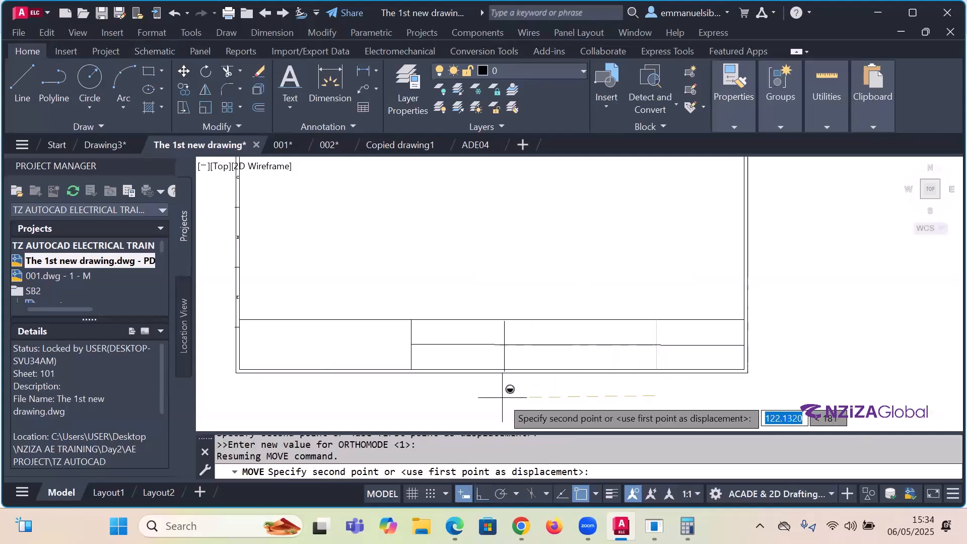
{"action": "left_click", "coordinate": [508, 395]}
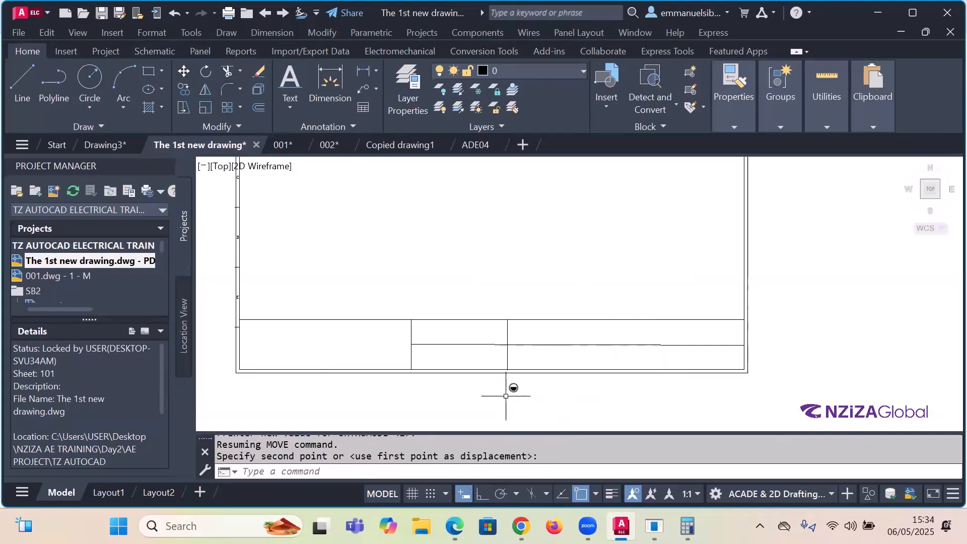
{"action": "key", "text": "F8"}
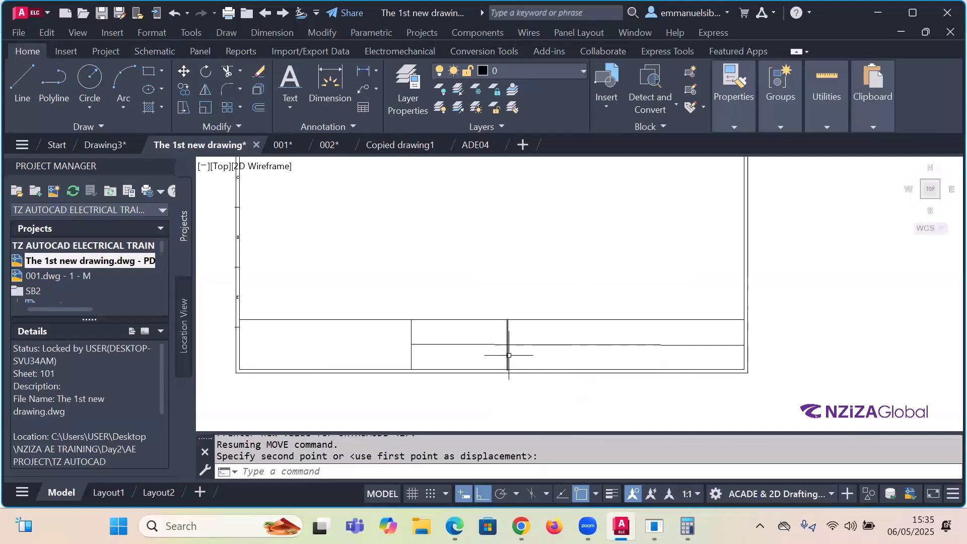
Step: Copy the moved divider twice to its right, one copy near the strip's right end and one about 70 units from the original
{"action": "left_click", "coordinate": [509, 357]}
{"action": "left_click", "coordinate": [184, 89]}
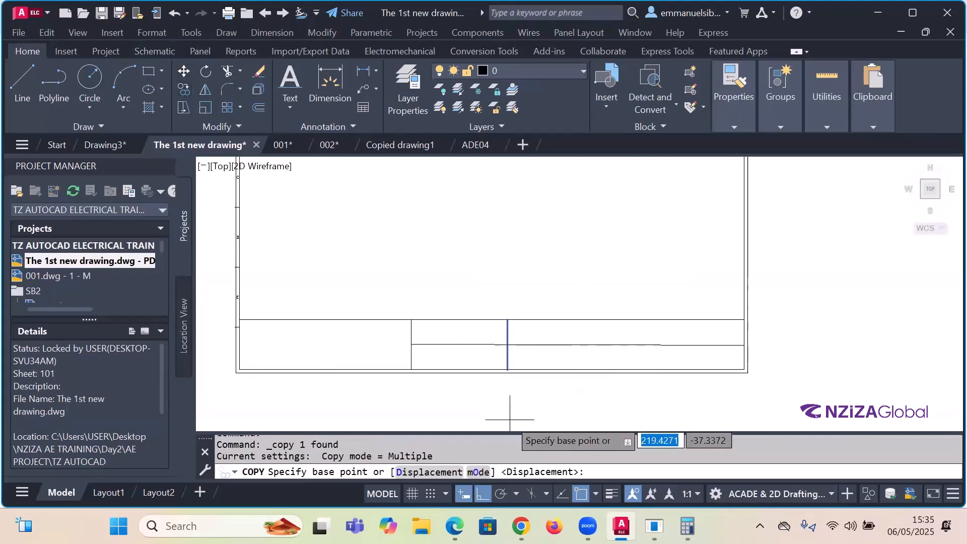
{"action": "left_click", "coordinate": [508, 408]}
{"action": "key", "text": "F8"}
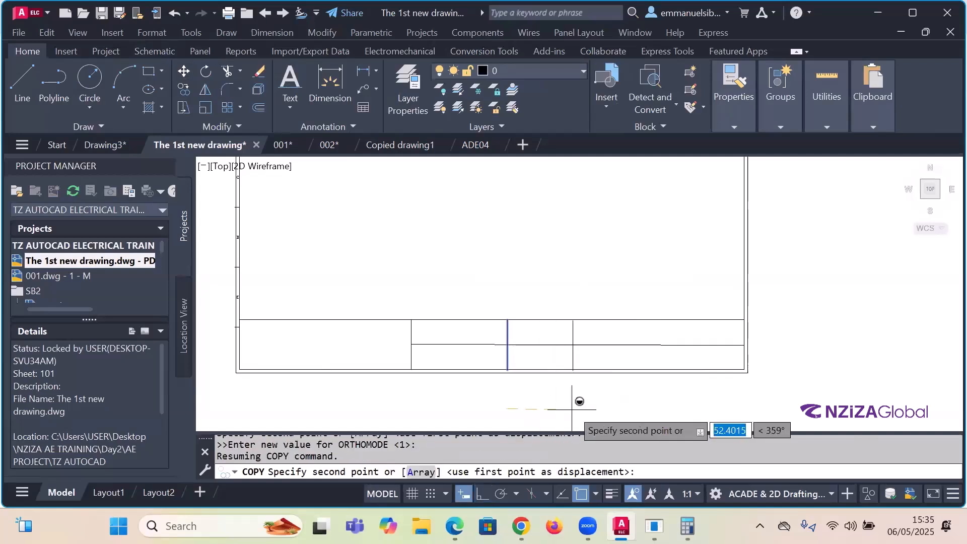
{"action": "left_click", "coordinate": [677, 410]}
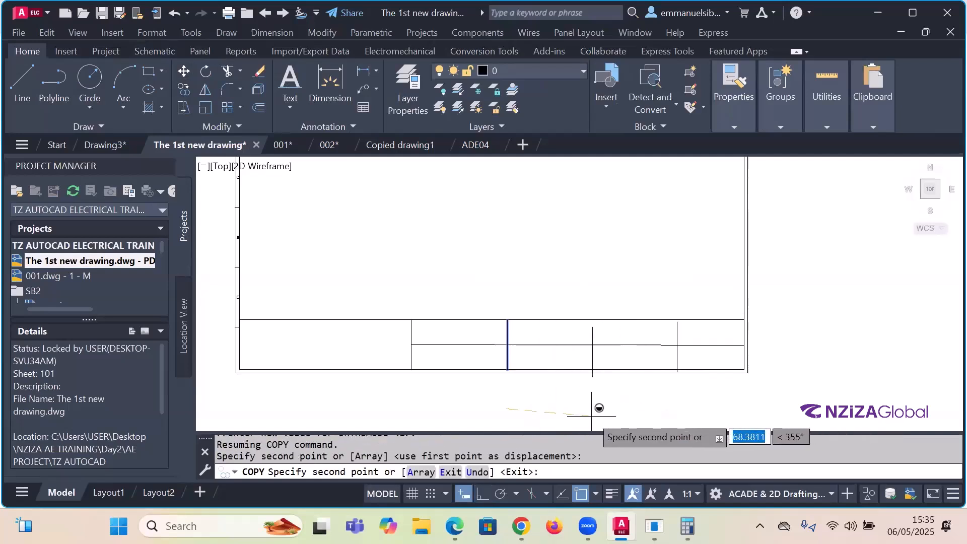
{"action": "key", "text": "F8"}
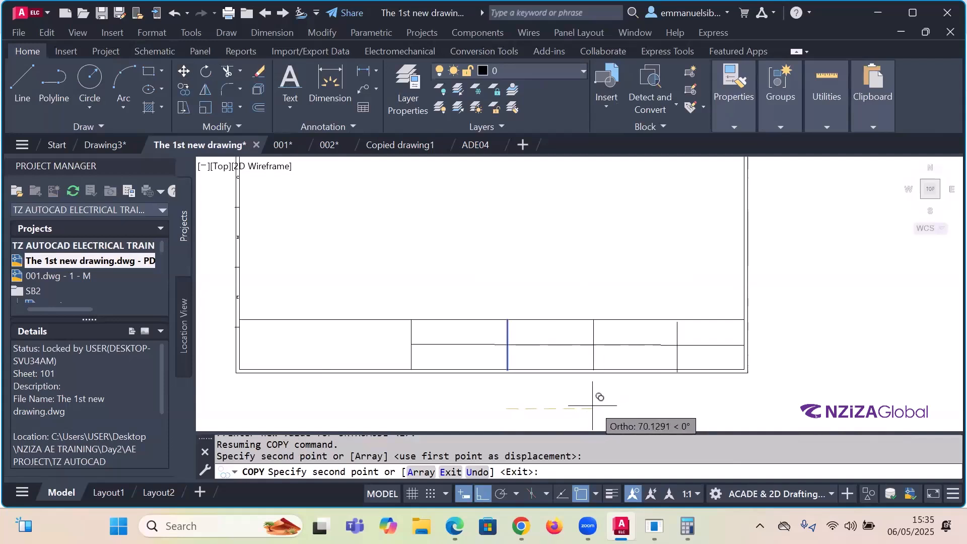
{"action": "key", "text": "Escape"}
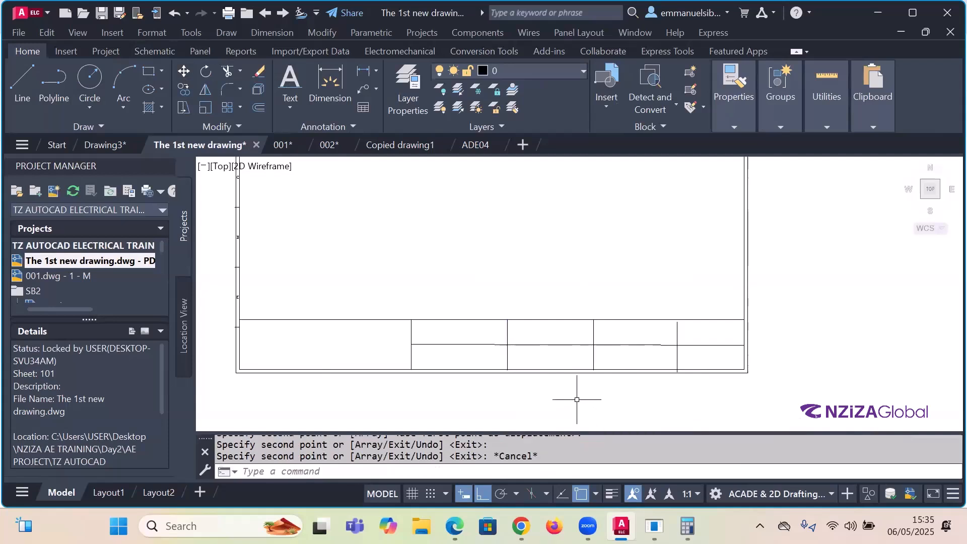
Step: Undo the two divider copies and the divider's last move in the title strip
{"action": "scroll", "coordinate": [536, 367], "scroll_direction": "up", "scroll_amount": 4}
{"action": "scroll", "coordinate": [421, 363], "scroll_direction": "up", "scroll_amount": 2}
{"action": "scroll", "coordinate": [438, 367], "scroll_direction": "down", "scroll_amount": 3}
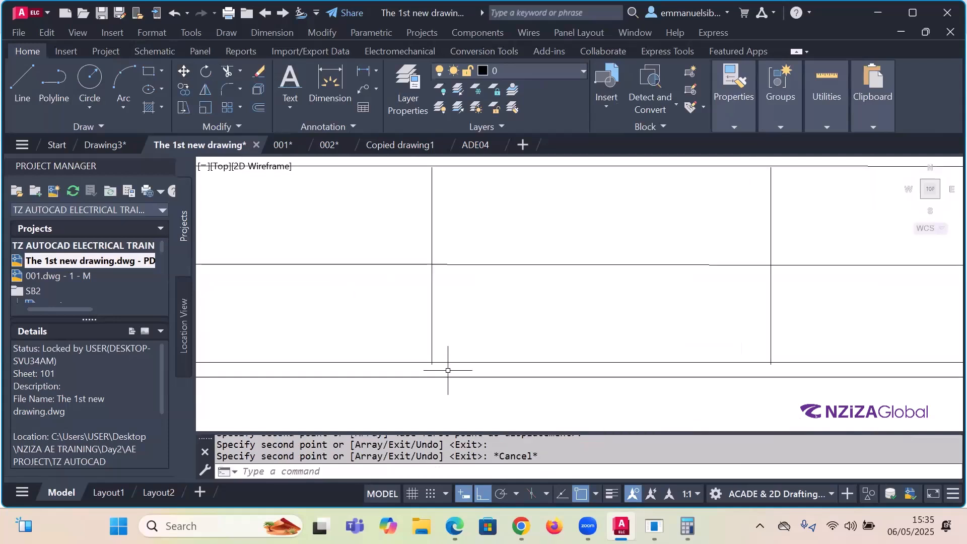
{"action": "scroll", "coordinate": [705, 358], "scroll_direction": "up", "scroll_amount": 2}
{"action": "scroll", "coordinate": [780, 345], "scroll_direction": "down", "scroll_amount": 3}
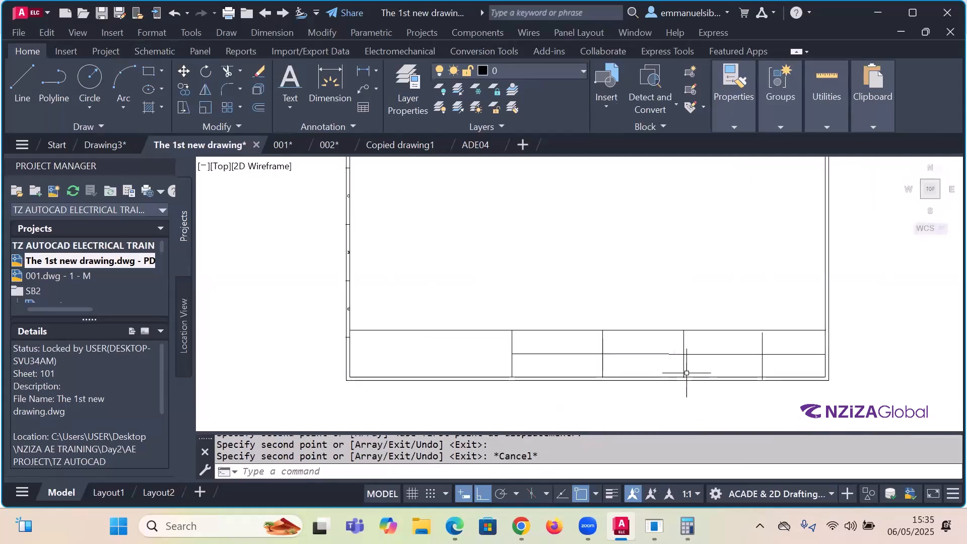
{"action": "key", "text": "ctrl+z"}
{"action": "key", "text": "ctrl+z"}
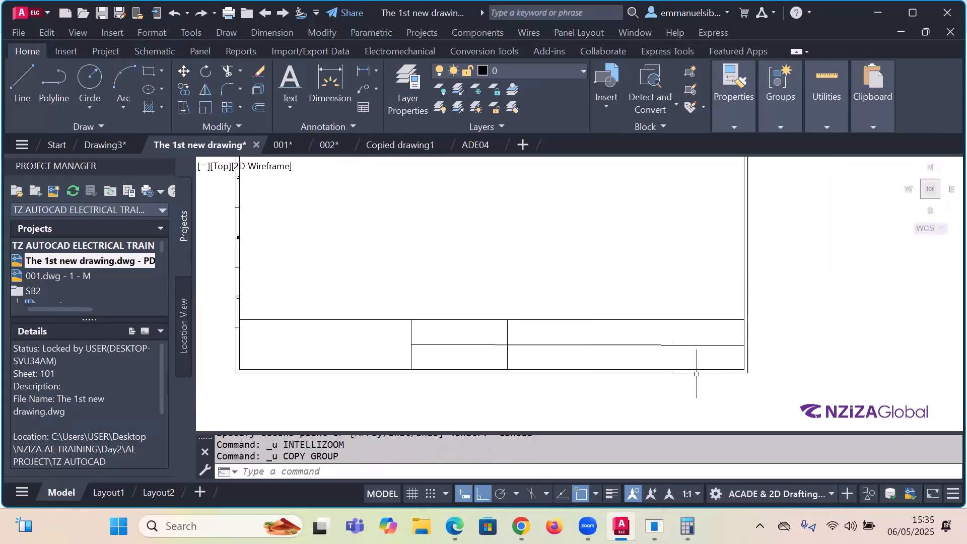
{"action": "key", "text": "ctrl+z"}
Step: Move the title strip's rightmost vertical divider about 113 units straight to the left
{"action": "scroll", "coordinate": [665, 370], "scroll_direction": "up", "scroll_amount": 1}
{"action": "left_click", "coordinate": [664, 359]}
{"action": "left_click", "coordinate": [495, 308]}
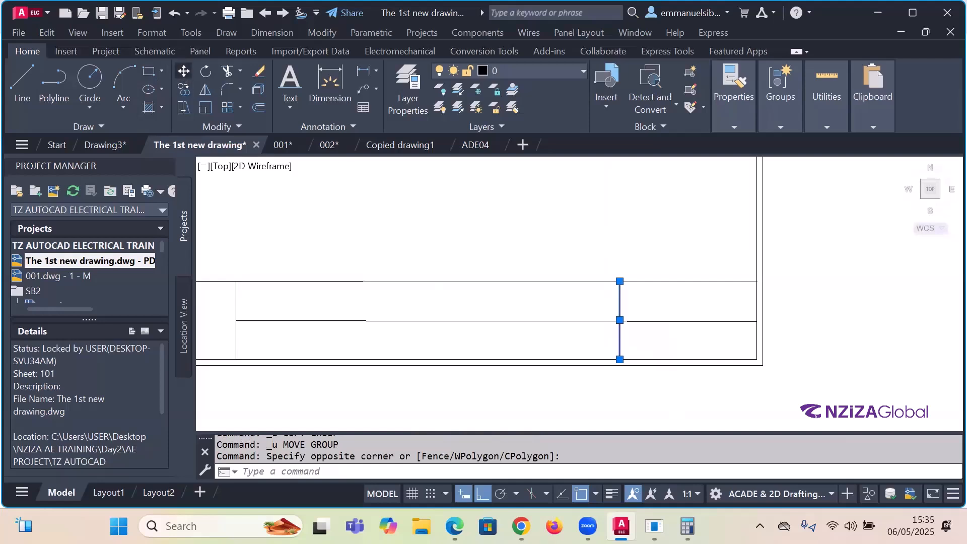
{"action": "left_click", "coordinate": [183, 71]}
{"action": "scroll", "coordinate": [706, 342], "scroll_direction": "down", "scroll_amount": 3}
{"action": "left_click", "coordinate": [690, 383]}
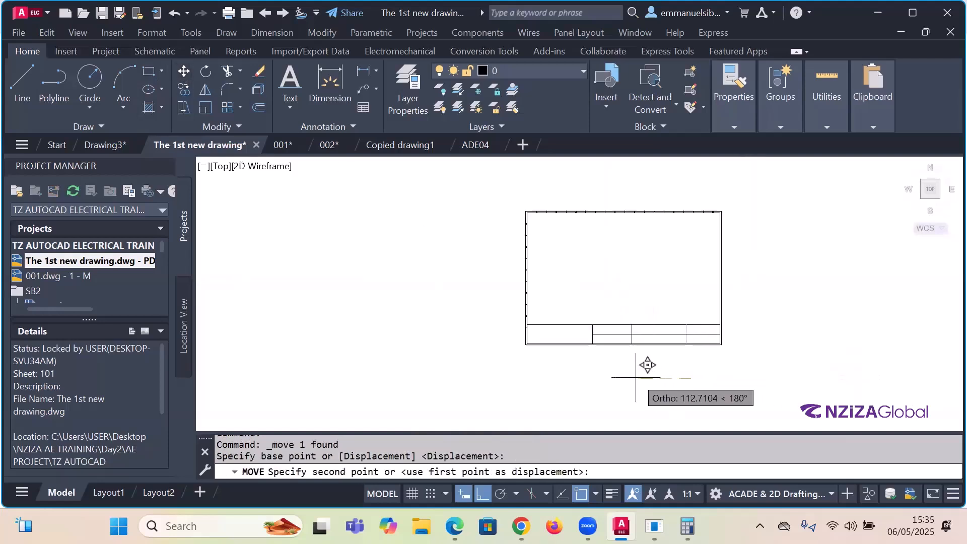
{"action": "left_click", "coordinate": [636, 376]}
Step: Copy the moved divider twice to its right, splitting the rest of the title strip into three roughly equal columns
{"action": "scroll", "coordinate": [629, 355], "scroll_direction": "up", "scroll_amount": 6}
{"action": "left_click", "coordinate": [633, 336]}
{"action": "left_click", "coordinate": [595, 328]}
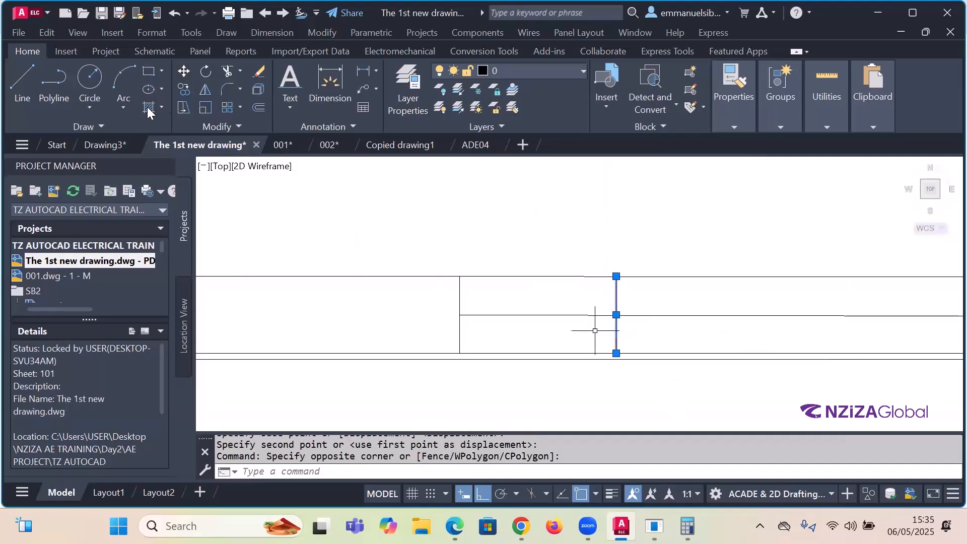
{"action": "left_click", "coordinate": [184, 90]}
{"action": "scroll", "coordinate": [404, 276], "scroll_direction": "down", "scroll_amount": 6}
{"action": "scroll", "coordinate": [403, 262], "scroll_direction": "up", "scroll_amount": 6}
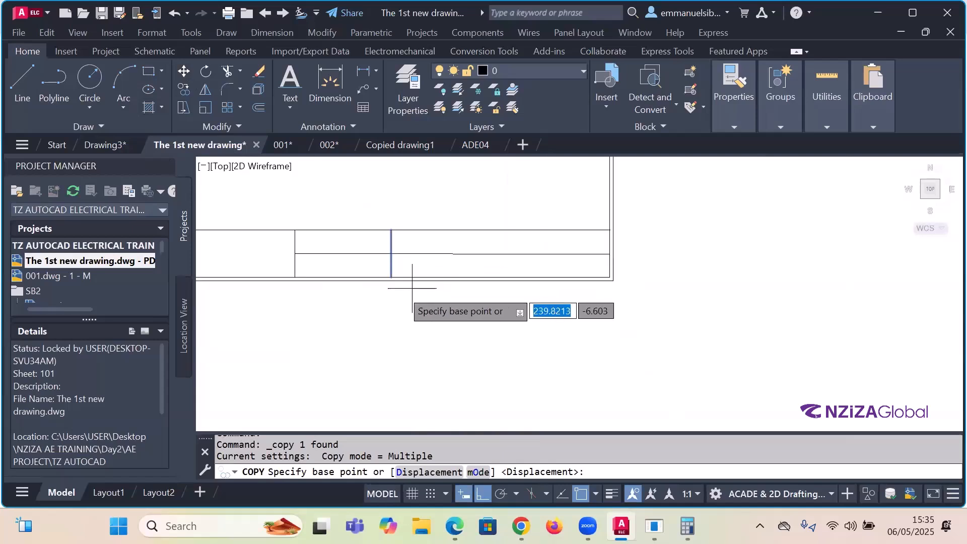
{"action": "left_click", "coordinate": [387, 339]}
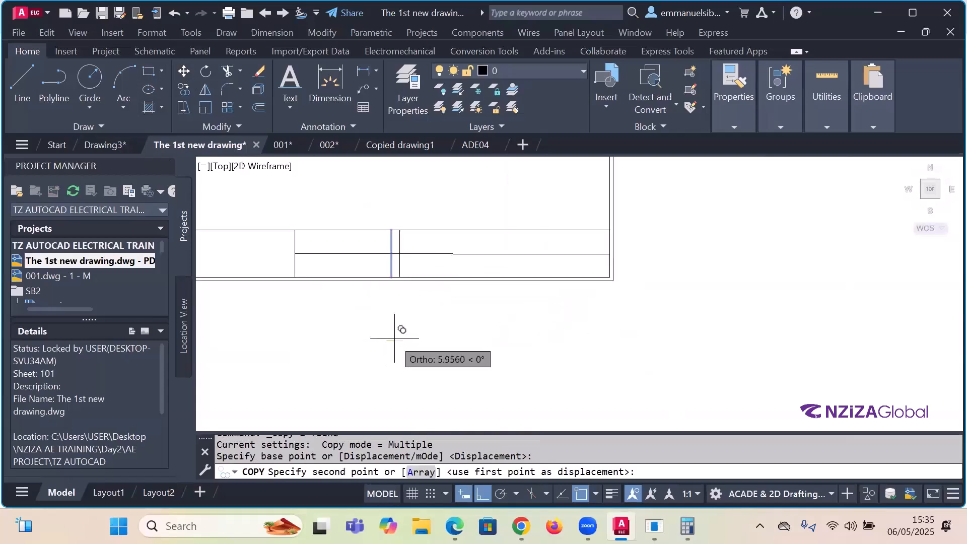
{"action": "left_click", "coordinate": [452, 335]}
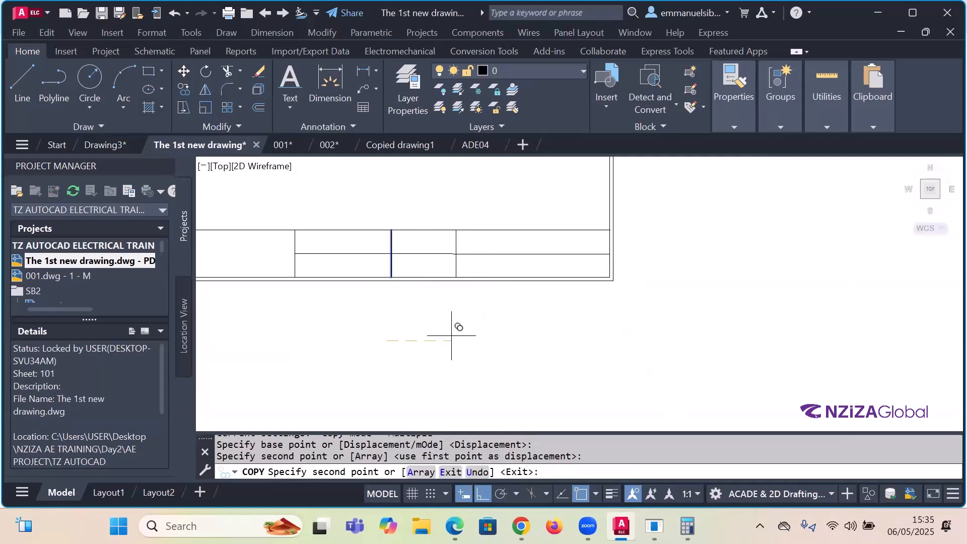
{"action": "left_click", "coordinate": [527, 331]}
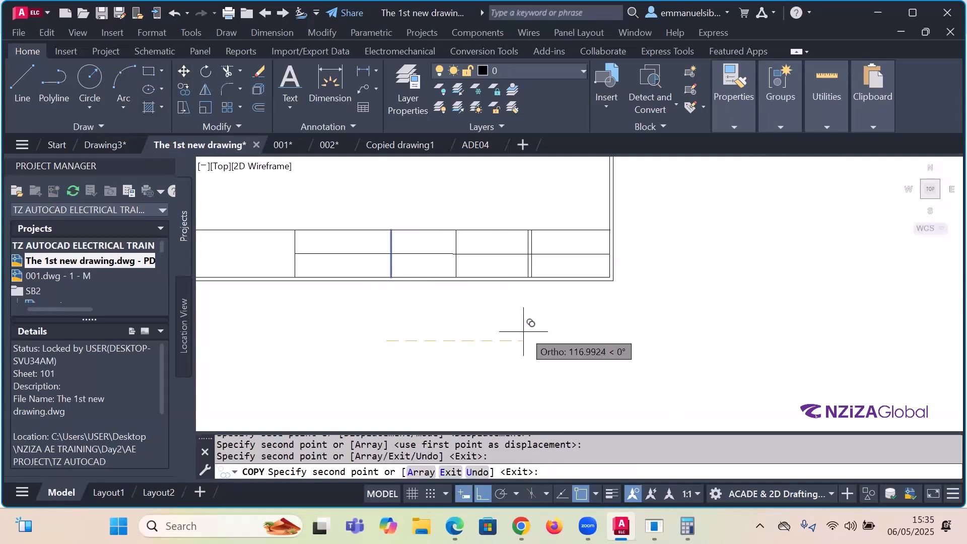
{"action": "key", "text": "Escape"}
Step: Move the original divider, left of its two copies, about 9 units to the left to even out the title strip's columns
{"action": "scroll", "coordinate": [388, 236], "scroll_direction": "up", "scroll_amount": 4}
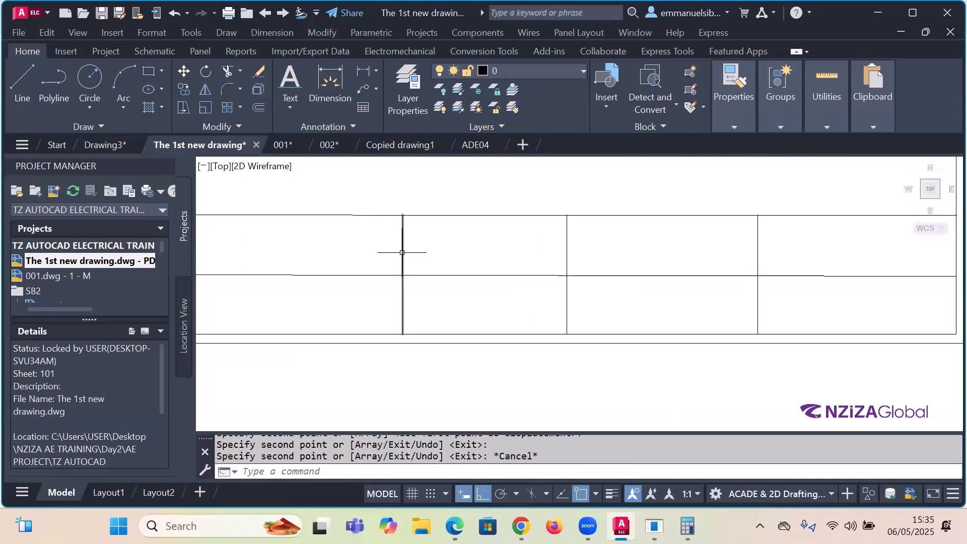
{"action": "left_click", "coordinate": [403, 252]}
{"action": "left_click", "coordinate": [184, 71]}
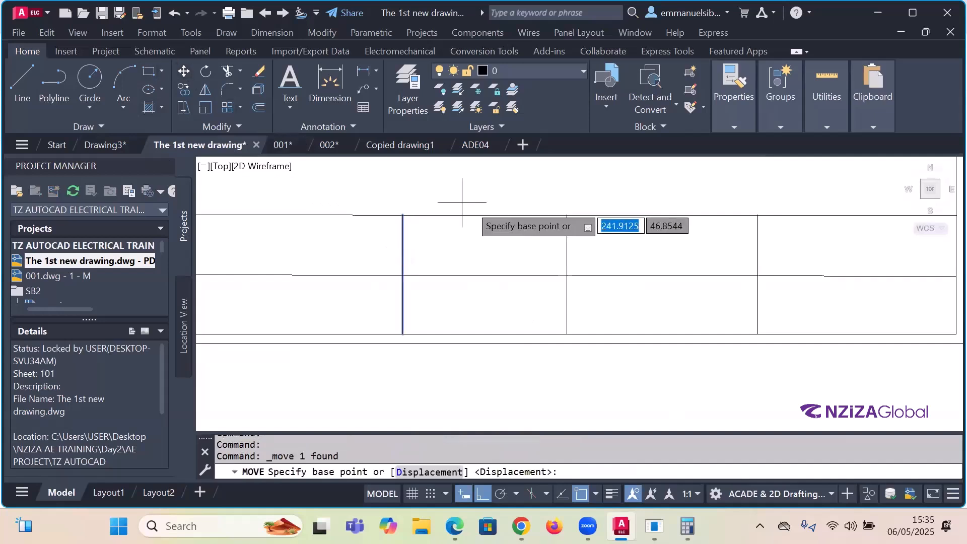
{"action": "scroll", "coordinate": [529, 256], "scroll_direction": "down", "scroll_amount": 2}
{"action": "left_click", "coordinate": [482, 352]}
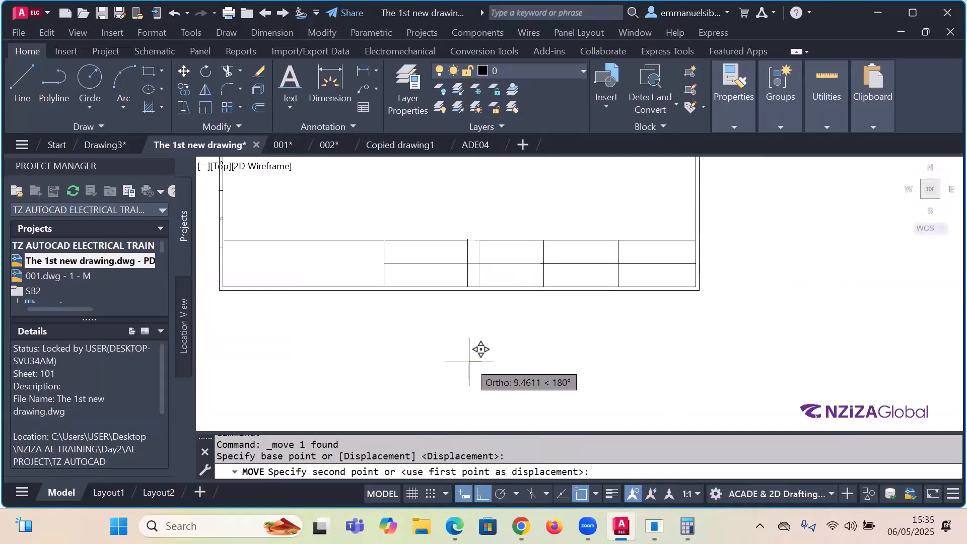
{"action": "key", "text": "Escape"}
{"action": "scroll", "coordinate": [642, 296], "scroll_direction": "down", "scroll_amount": 2}
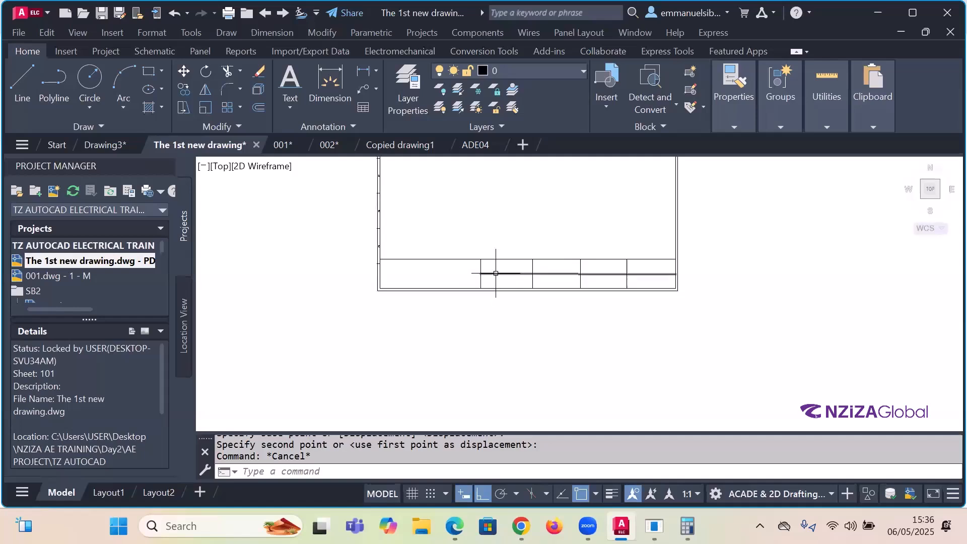
{"action": "scroll", "coordinate": [498, 273], "scroll_direction": "up", "scroll_amount": 2}
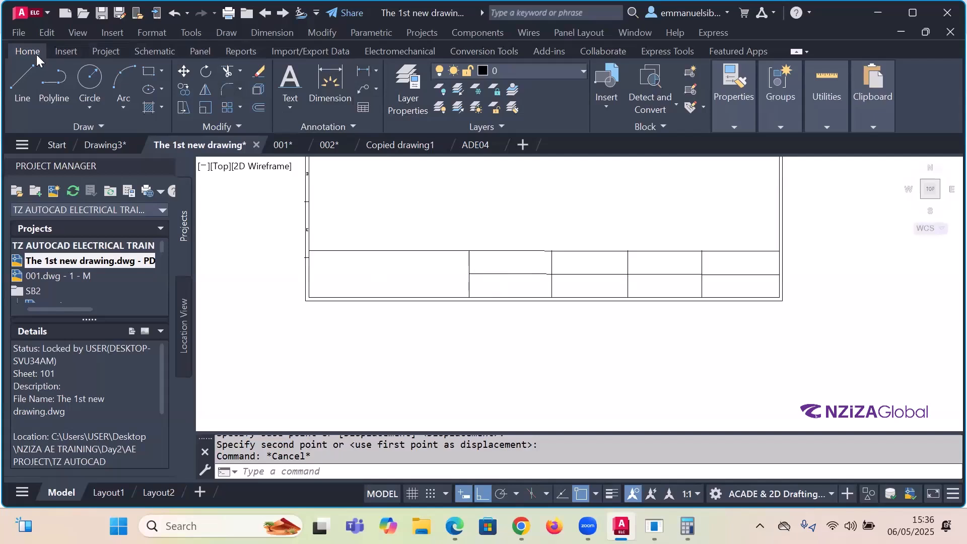
{"action": "left_click", "coordinate": [290, 108]}
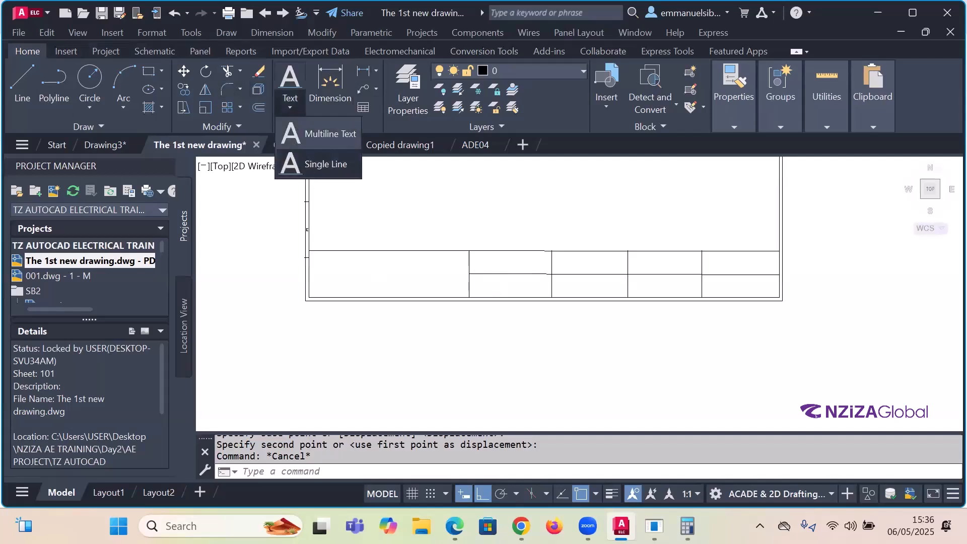
{"action": "left_click", "coordinate": [322, 162]}
{"action": "scroll", "coordinate": [530, 277], "scroll_direction": "up", "scroll_amount": 4}
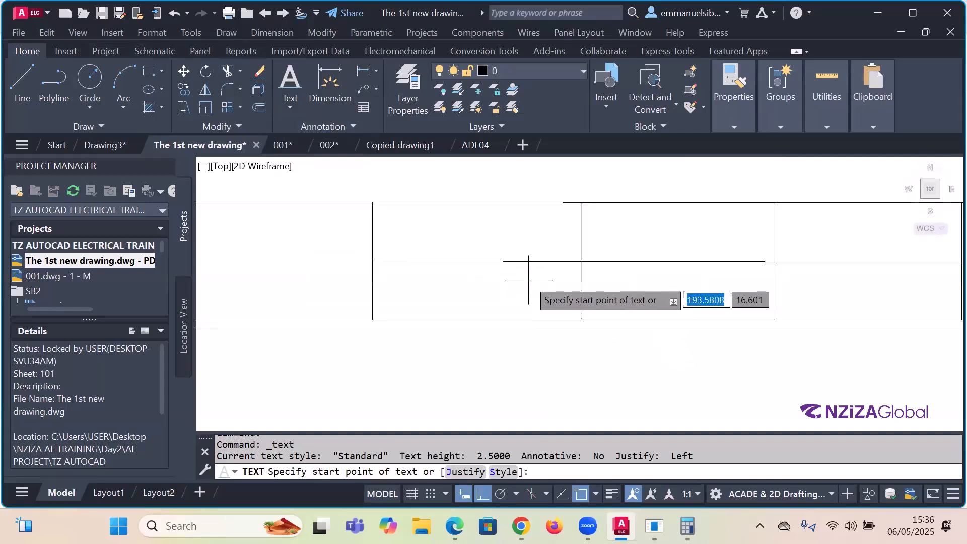
{"action": "left_click", "coordinate": [403, 214]}
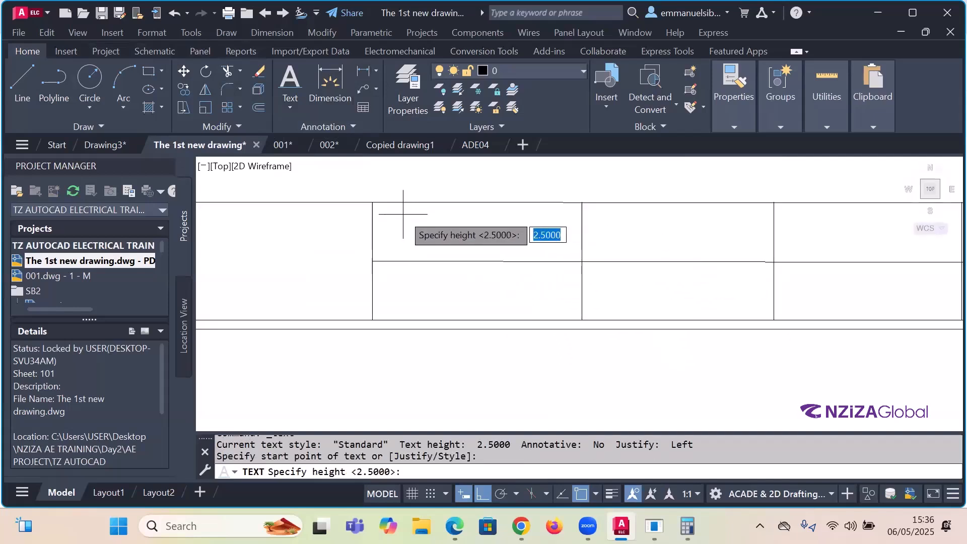
{"action": "left_click", "coordinate": [432, 214]}
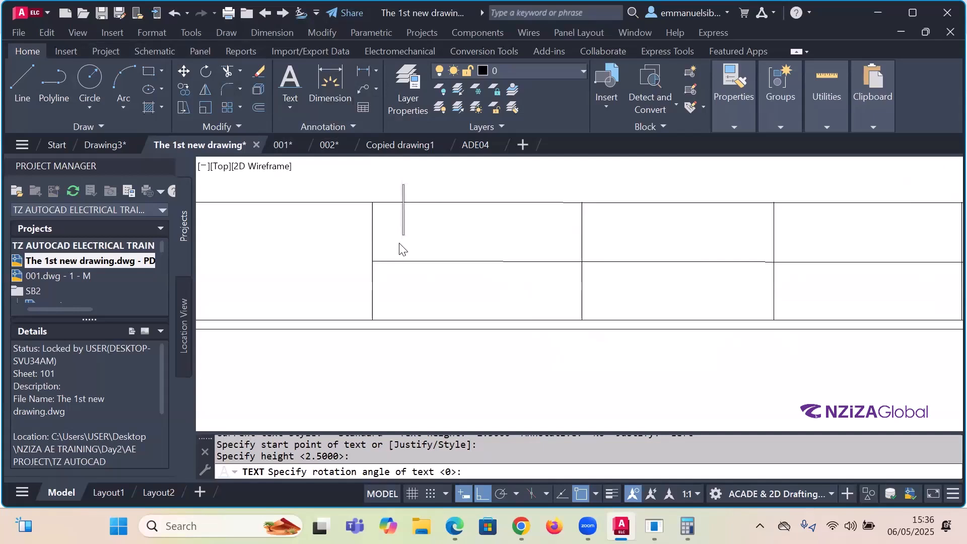
{"action": "key", "text": "Return"}
{"action": "type", "text": "D"}
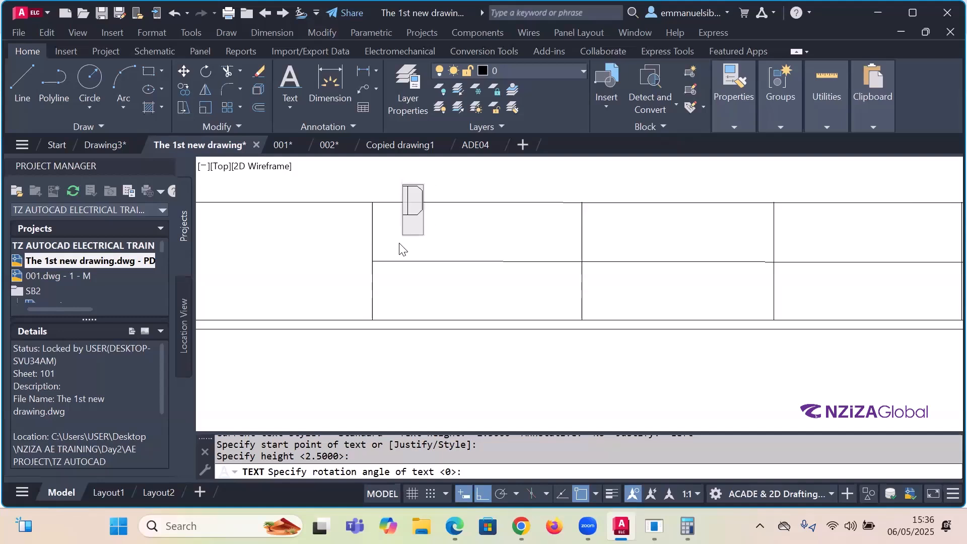
{"action": "type", "text": "ro"}
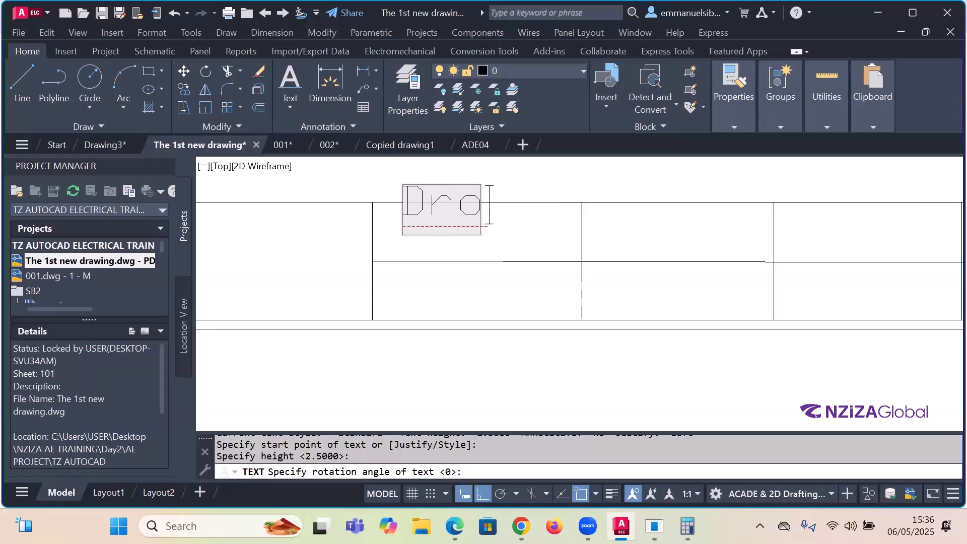
{"action": "key", "text": "Escape"}
{"action": "scroll", "coordinate": [463, 271], "scroll_direction": "down", "scroll_amount": 3}
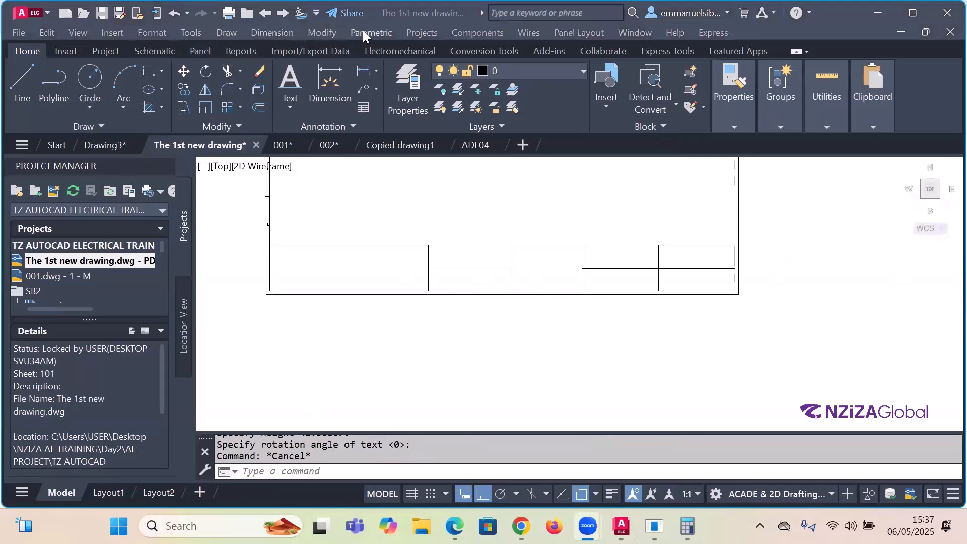
{"action": "left_click", "coordinate": [327, 33]}
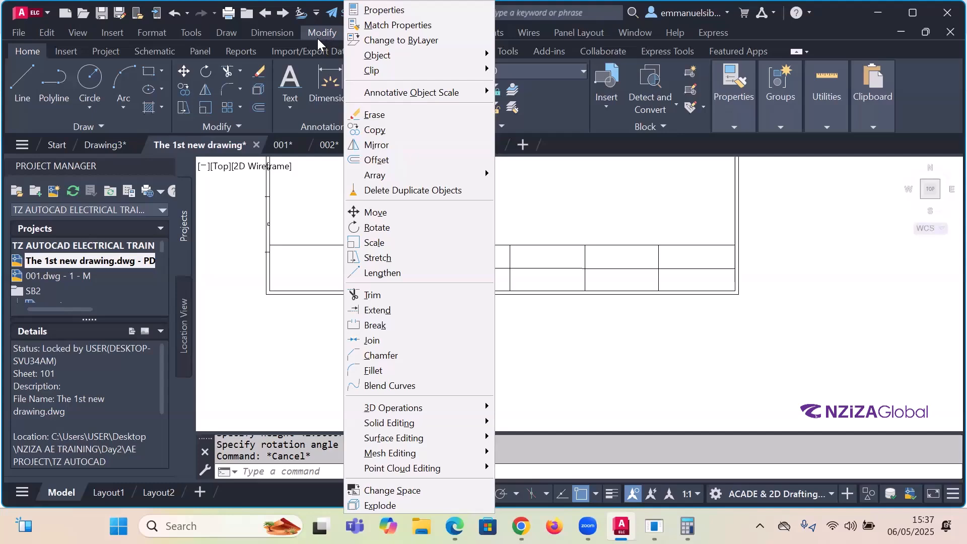
{"action": "mouse_move", "coordinate": [247, 37]}
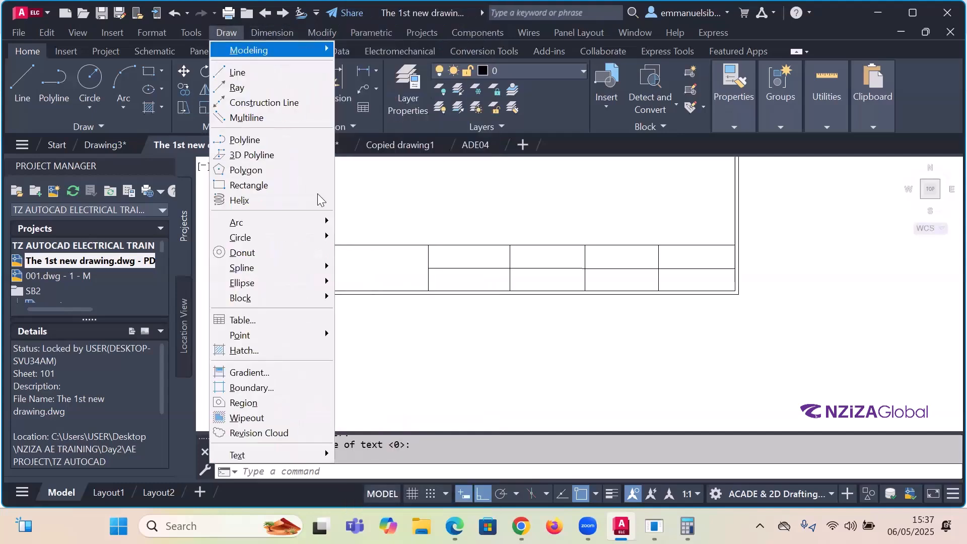
{"action": "left_click", "coordinate": [386, 235]}
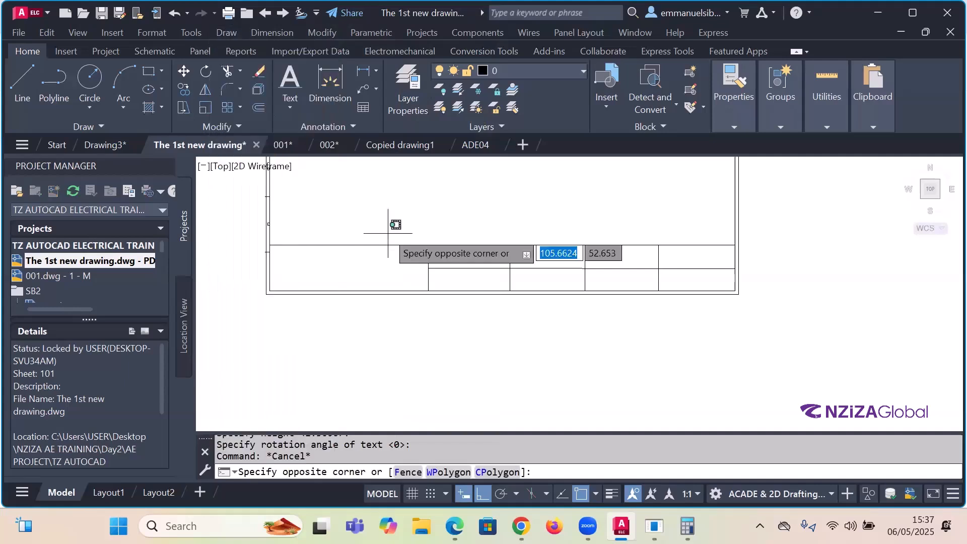
{"action": "key", "text": "Escape"}
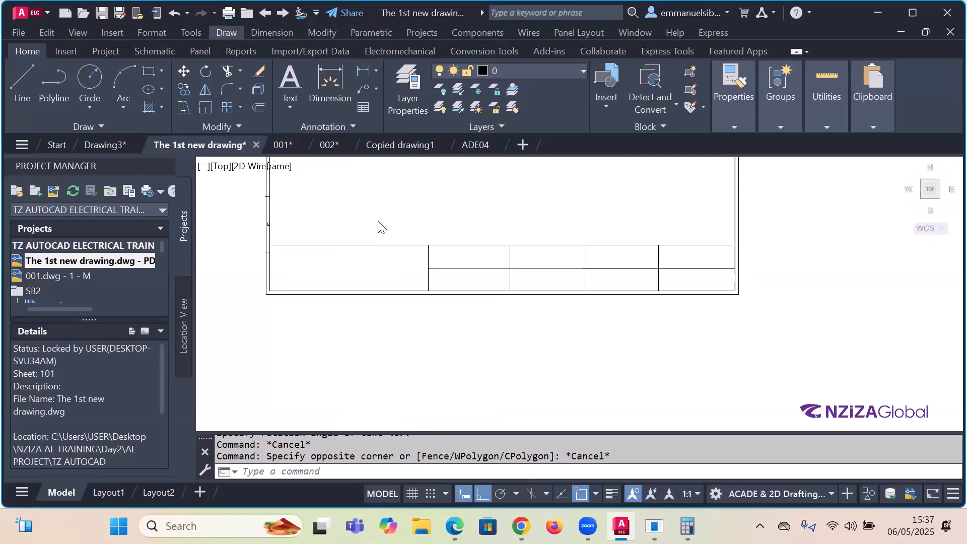
{"action": "left_click", "coordinate": [381, 35]}
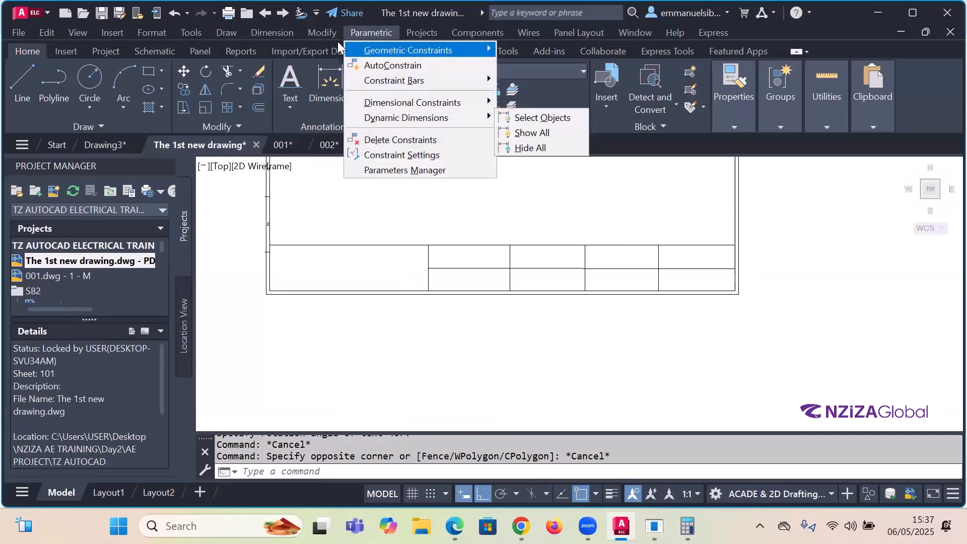
{"action": "left_click", "coordinate": [325, 33]}
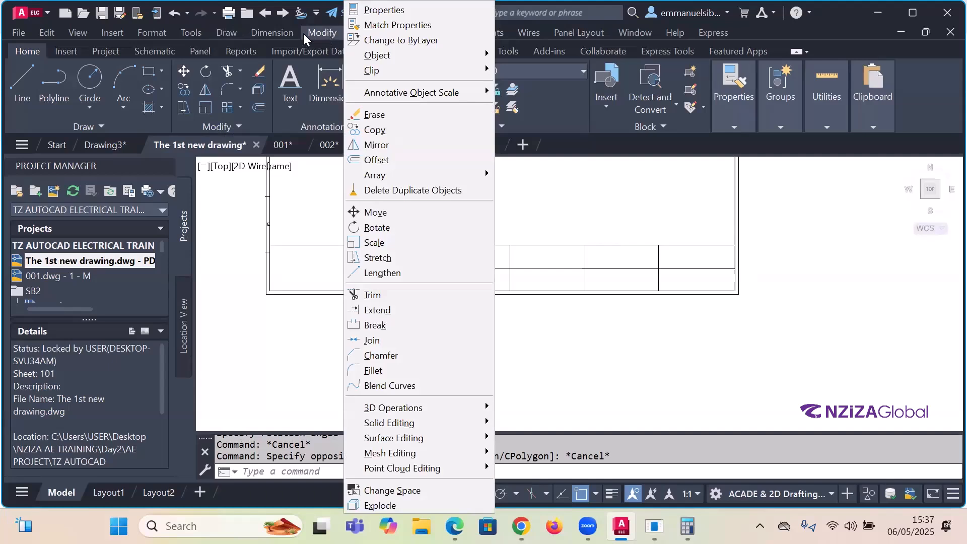
{"action": "key", "text": "Left"}
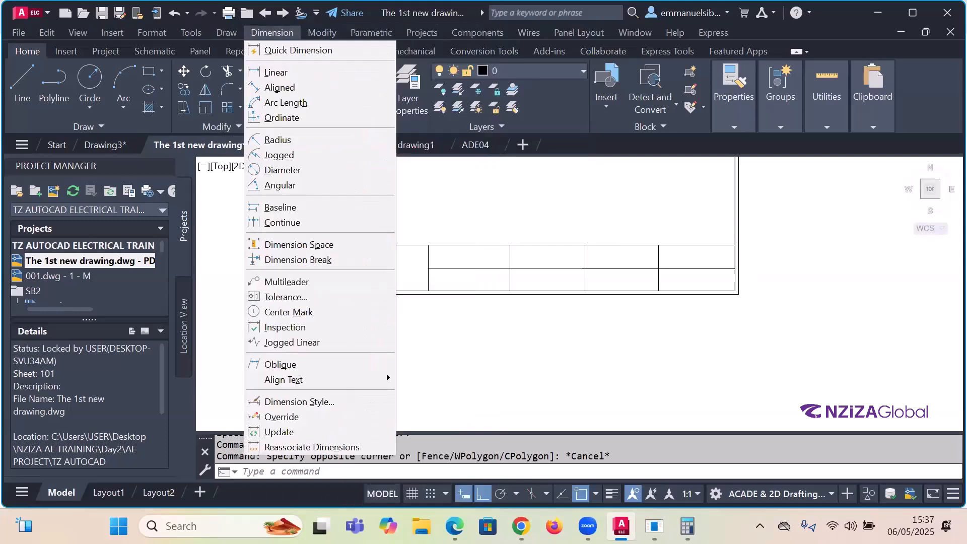
{"action": "left_click", "coordinate": [620, 335]}
{"action": "key", "text": "Escape"}
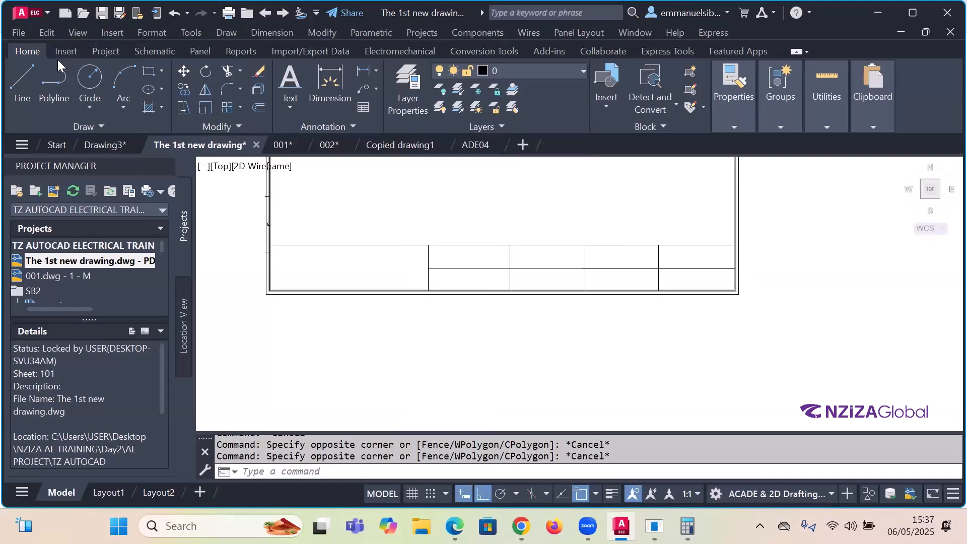
Step: Add the Annotate tool set to the ribbon display and bring up its tools
{"action": "left_click", "coordinate": [96, 52]}
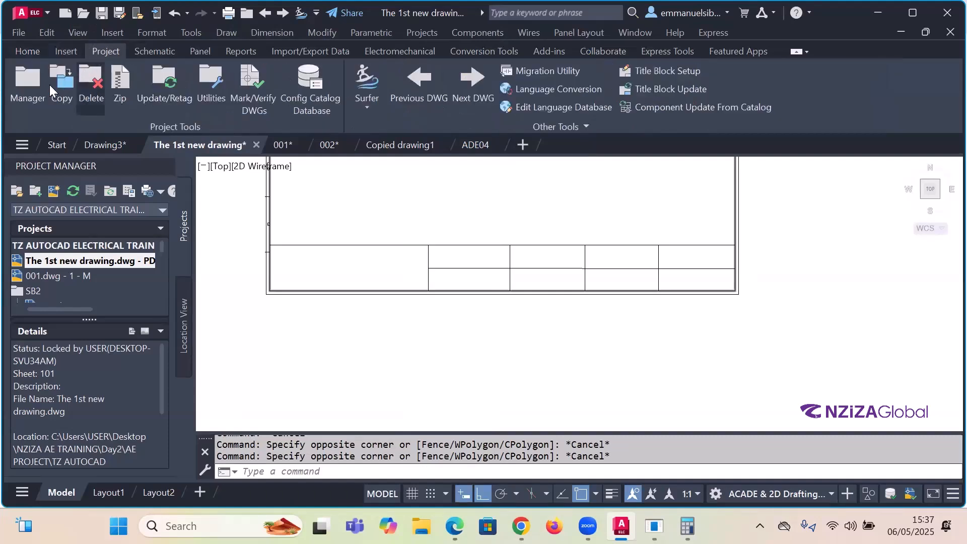
{"action": "right_click", "coordinate": [30, 87]}
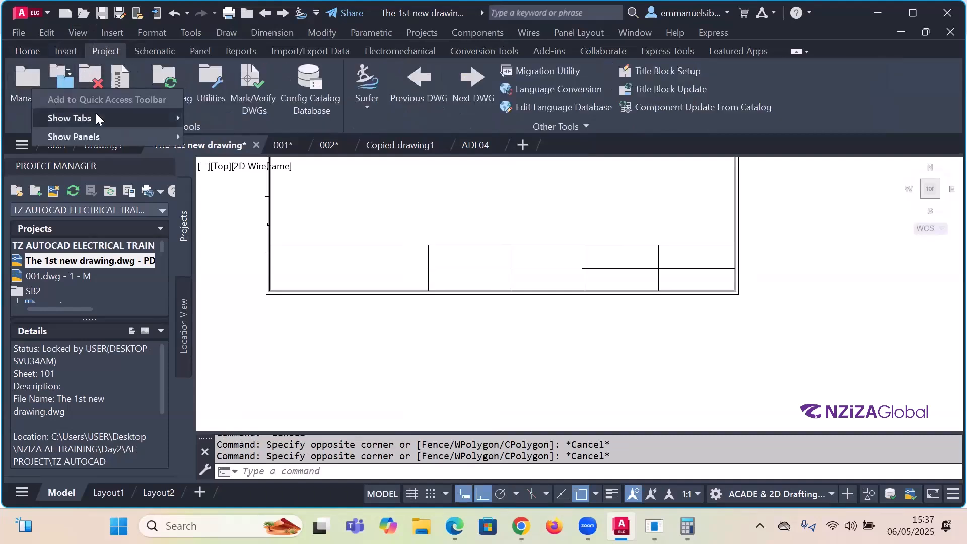
{"action": "mouse_move", "coordinate": [97, 117]}
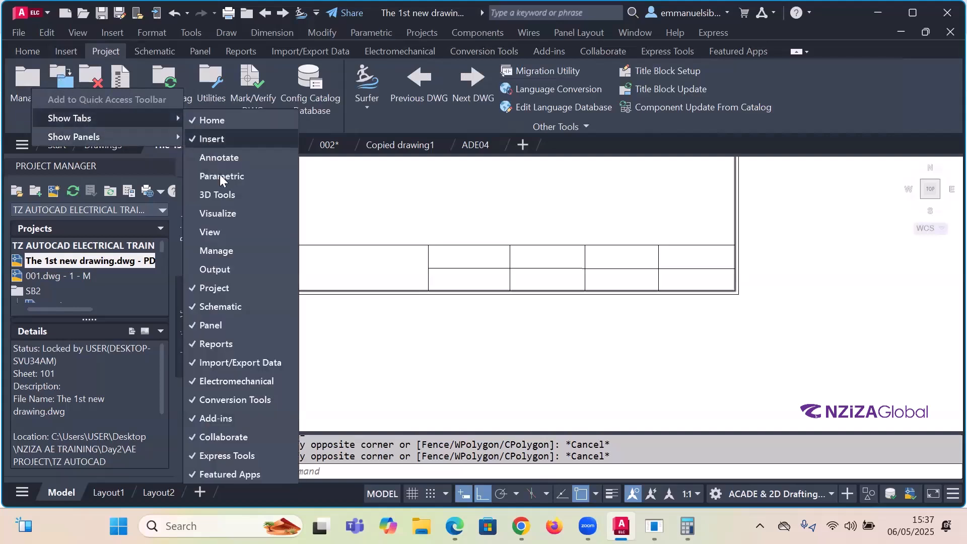
{"action": "left_click", "coordinate": [217, 158]}
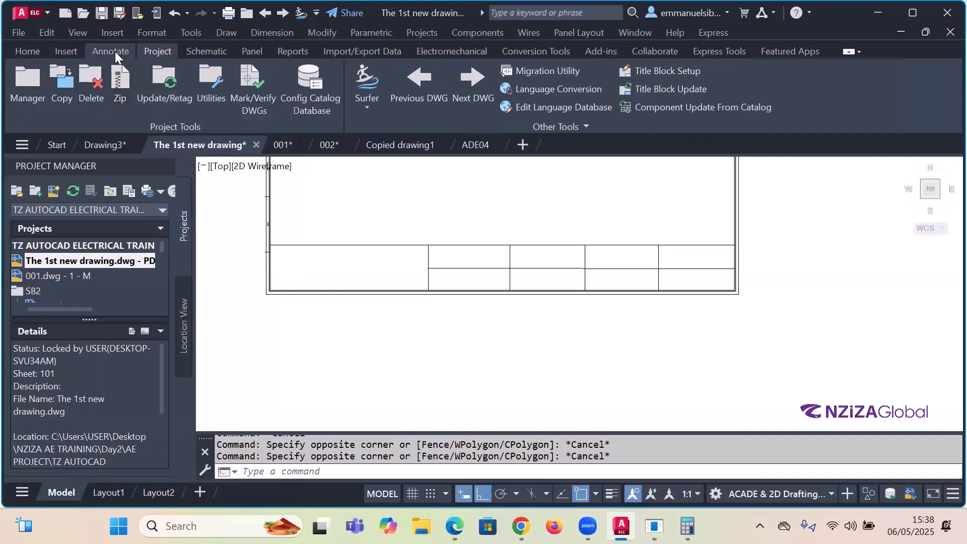
{"action": "left_click", "coordinate": [112, 52]}
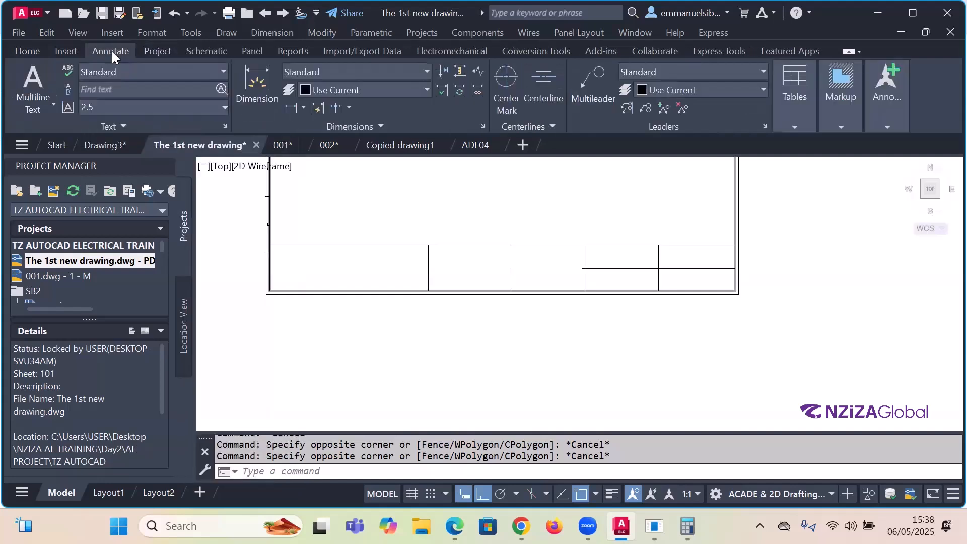
{"action": "left_click", "coordinate": [71, 51]}
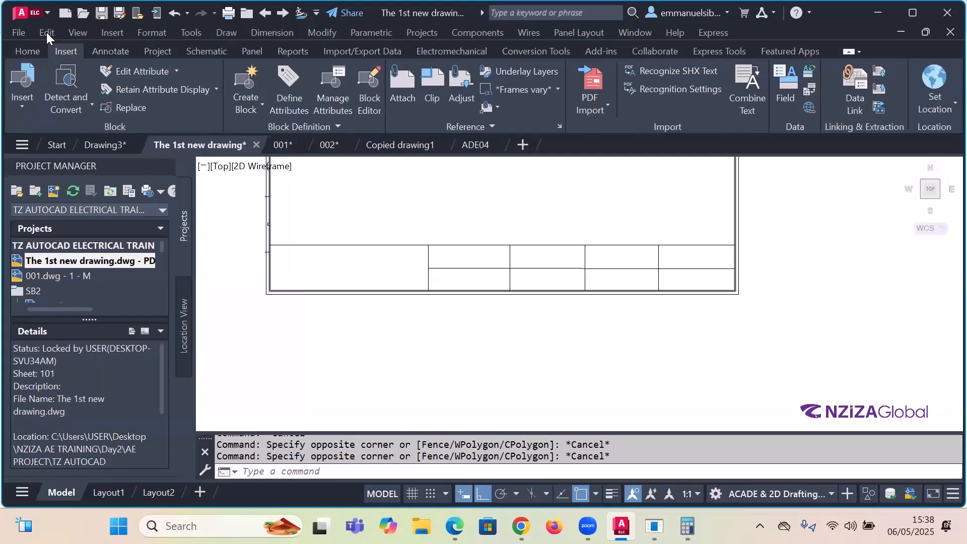
{"action": "left_click", "coordinate": [46, 32]}
{"action": "left_click", "coordinate": [81, 34]}
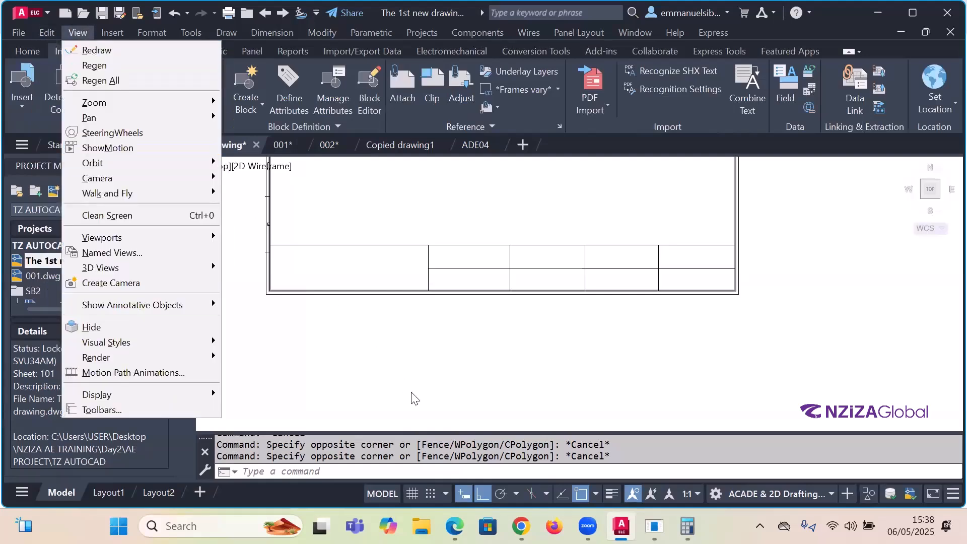
{"action": "left_click", "coordinate": [405, 323]}
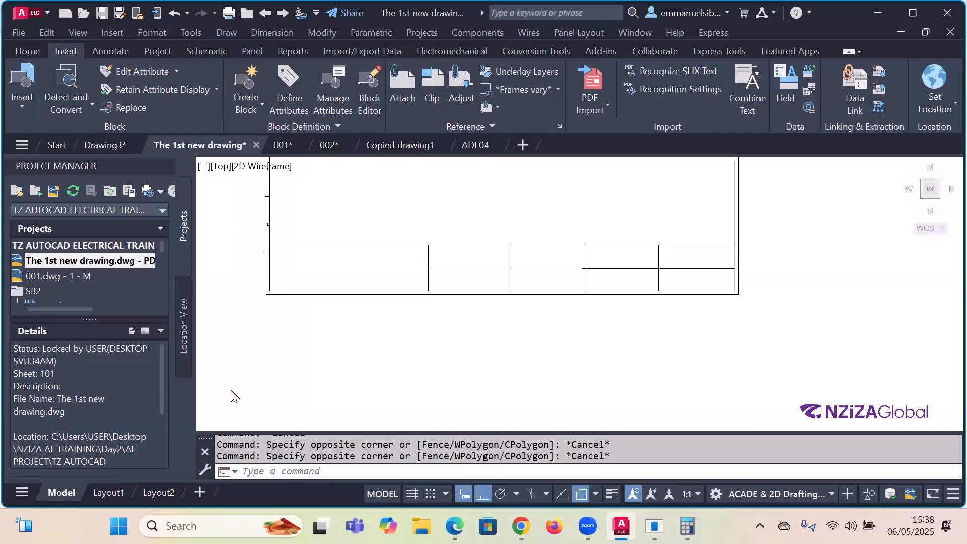
{"action": "left_click", "coordinate": [30, 52]}
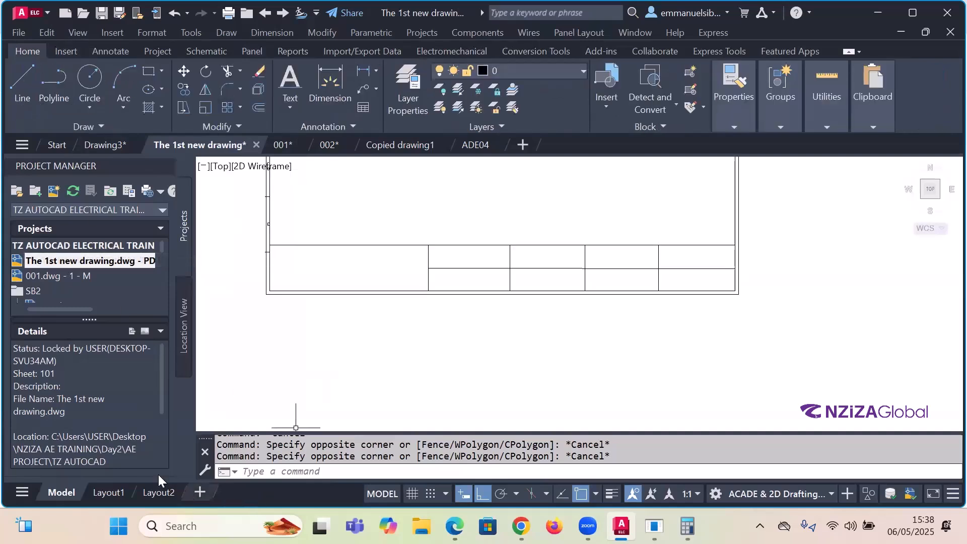
{"action": "mouse_move", "coordinate": [167, 496]}
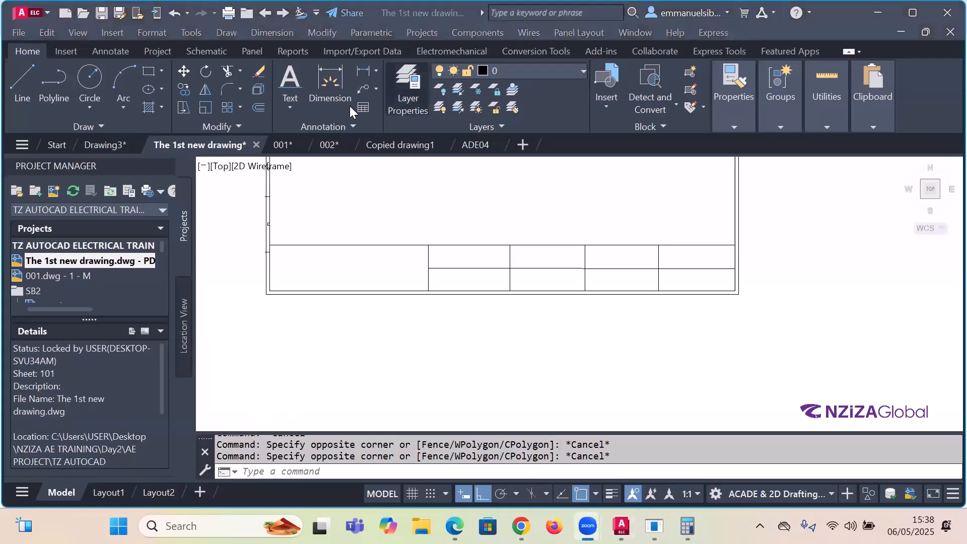
Step: Place single-line text "Drawing", about 11.23 high and rotated 270°, in the upper cell of the title block's second column
{"action": "left_click", "coordinate": [290, 107]}
{"action": "left_click", "coordinate": [310, 167]}
{"action": "scroll", "coordinate": [436, 252], "scroll_direction": "up", "scroll_amount": 4}
{"action": "left_click", "coordinate": [466, 232]}
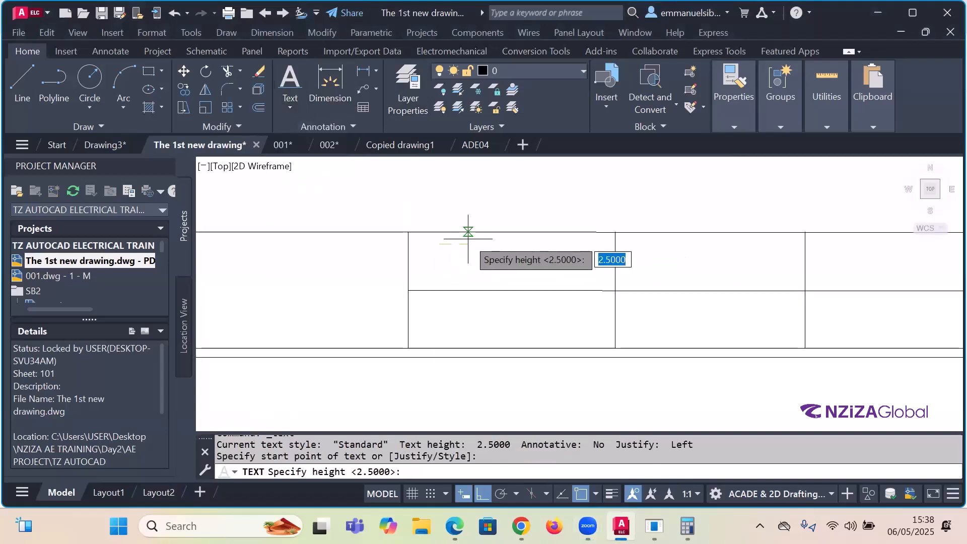
{"action": "key", "text": "Return"}
{"action": "key", "text": "Return"}
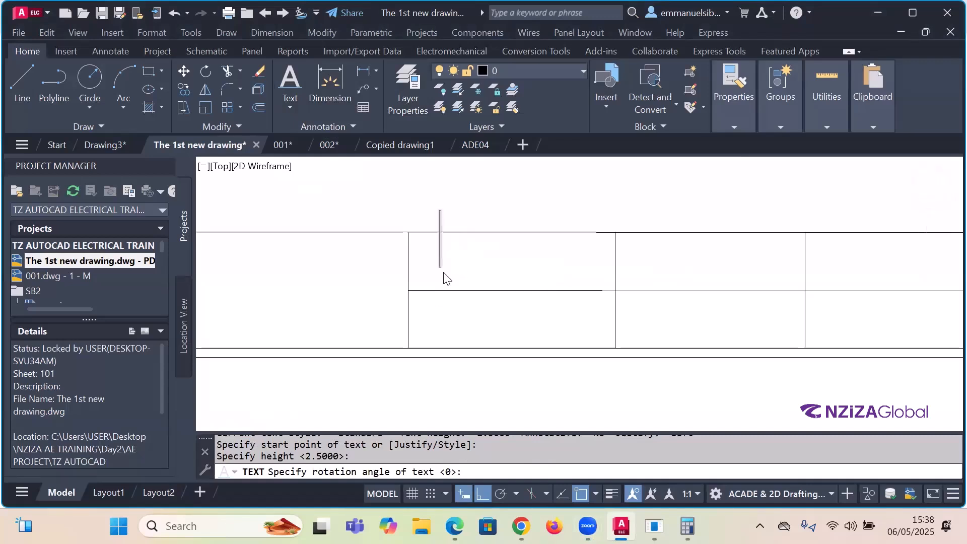
{"action": "type", "text": "D"}
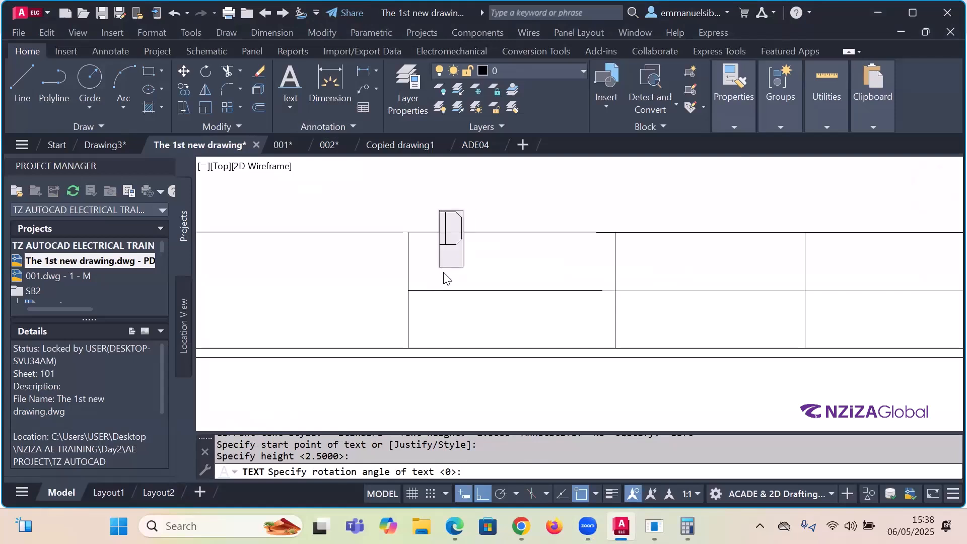
{"action": "type", "text": "ra"}
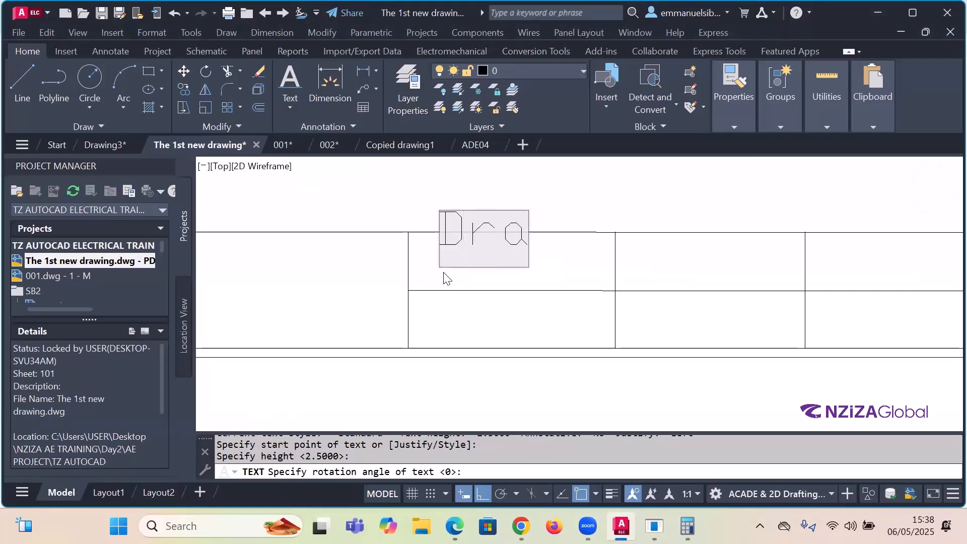
{"action": "type", "text": "wing"}
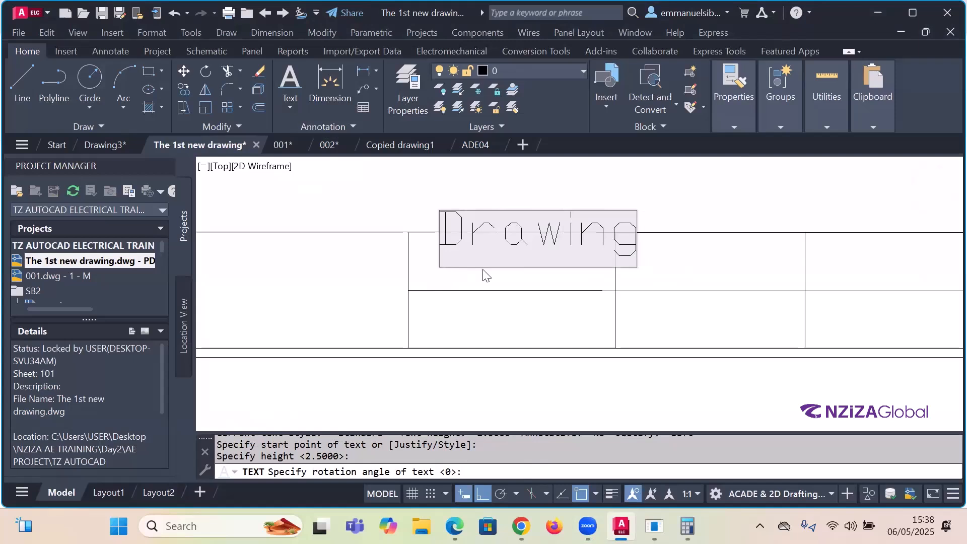
{"action": "left_click", "coordinate": [532, 321]}
{"action": "key", "text": "Escape"}
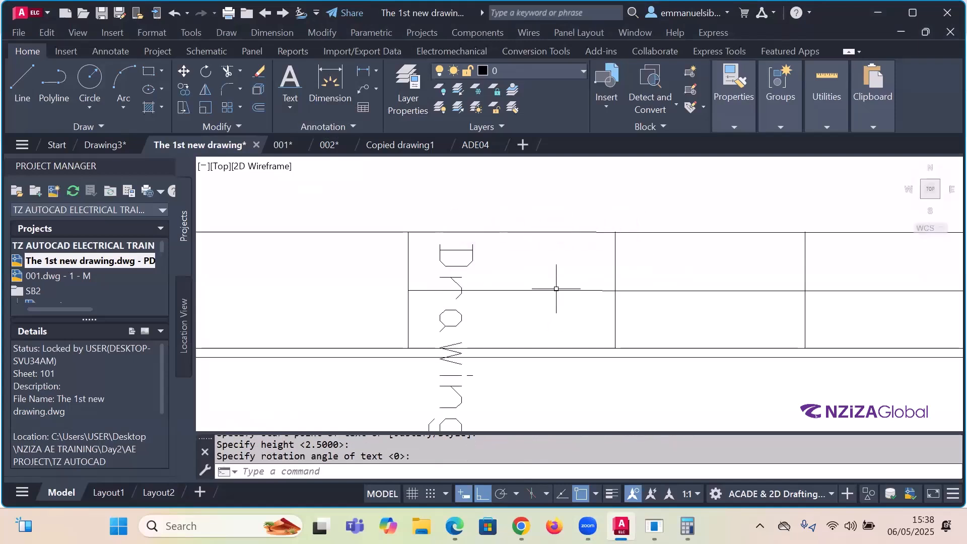
Step: Set the rotation of the "Drawing" text to 0 in its properties
{"action": "left_click", "coordinate": [458, 277]}
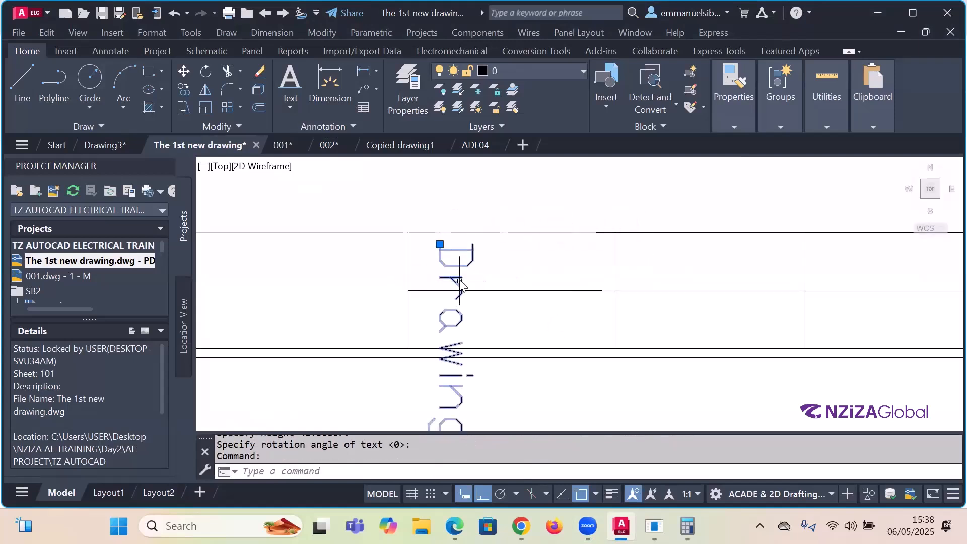
{"action": "right_click", "coordinate": [461, 302]}
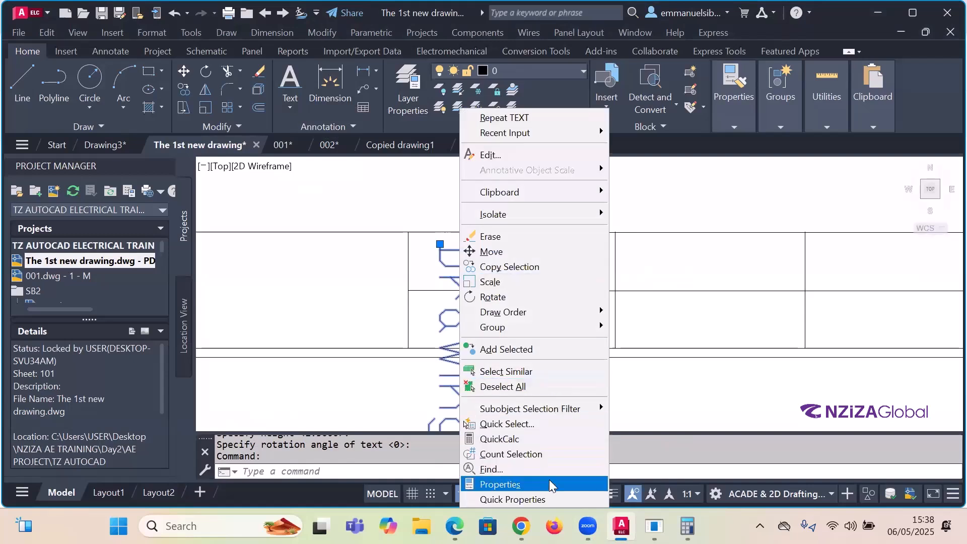
{"action": "left_click", "coordinate": [549, 483]}
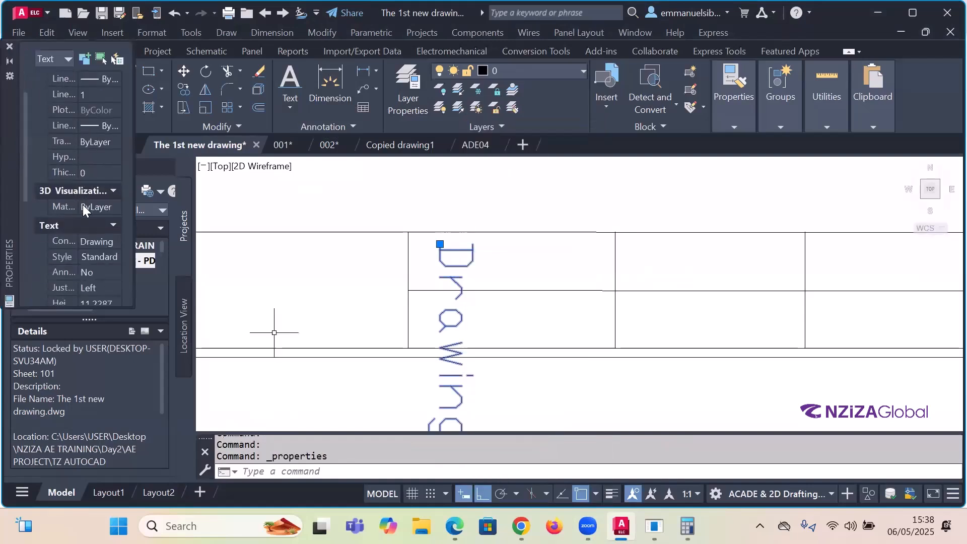
{"action": "scroll", "coordinate": [83, 206], "scroll_direction": "down", "scroll_amount": 2}
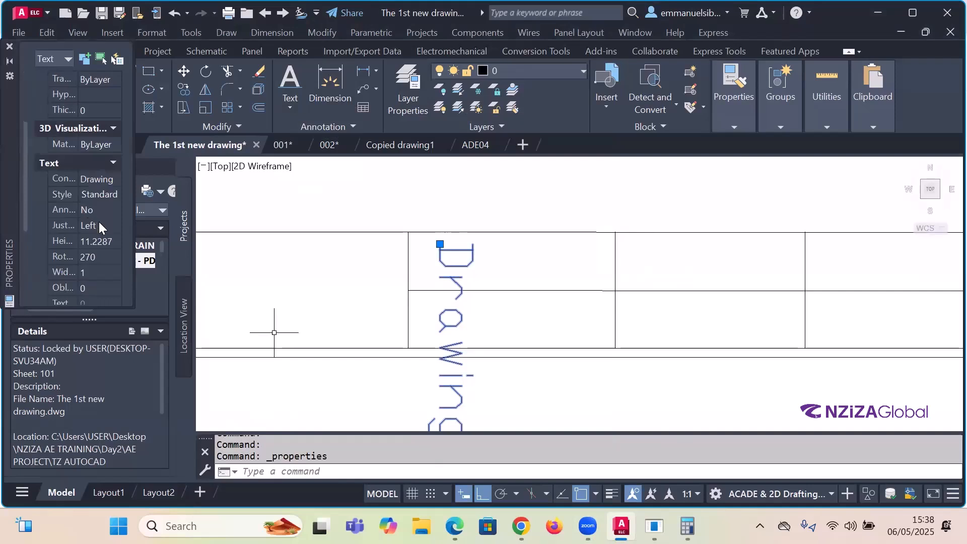
{"action": "left_click", "coordinate": [100, 257]}
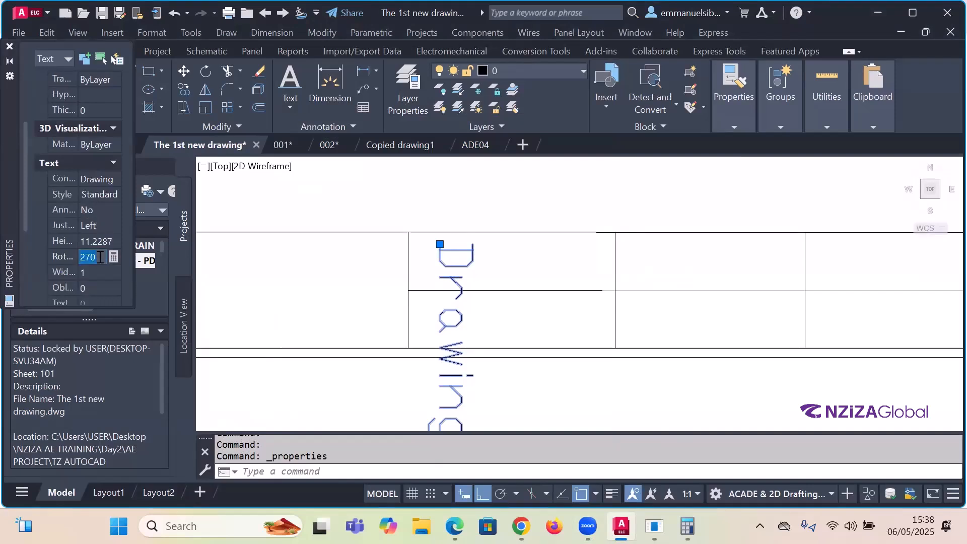
{"action": "type", "text": "0"}
{"action": "left_click", "coordinate": [118, 193]}
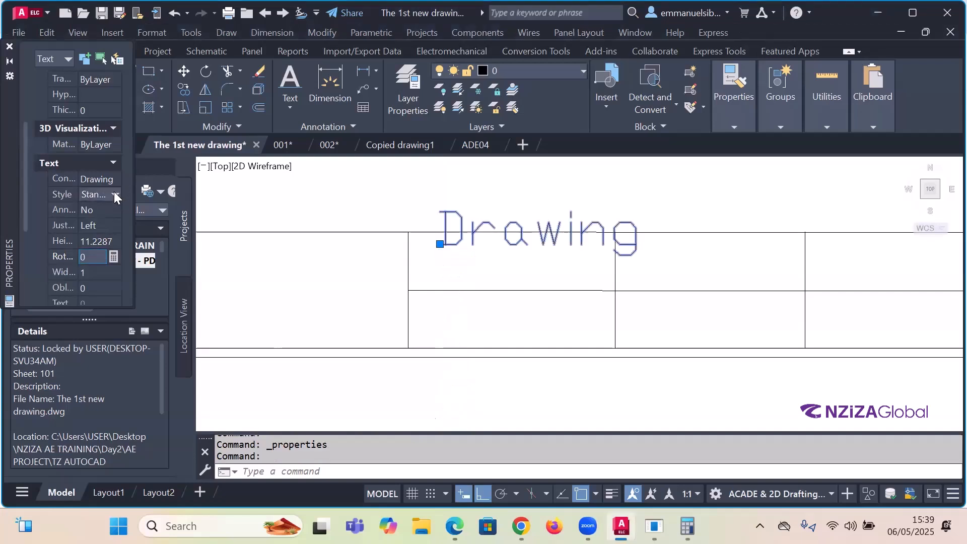
Step: Change the text style of "Drawing" to ISO8 and deselect the text
{"action": "left_click", "coordinate": [114, 191]}
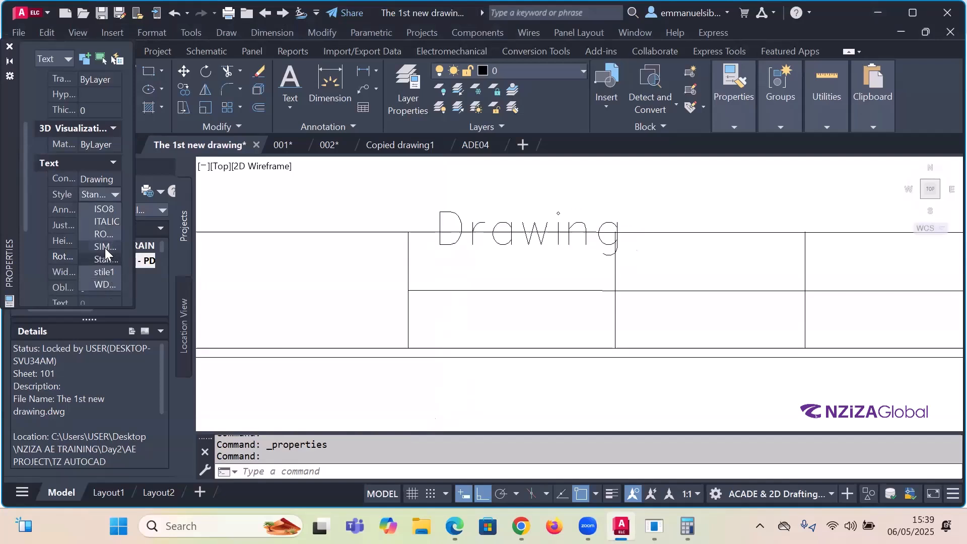
{"action": "left_click", "coordinate": [107, 210]}
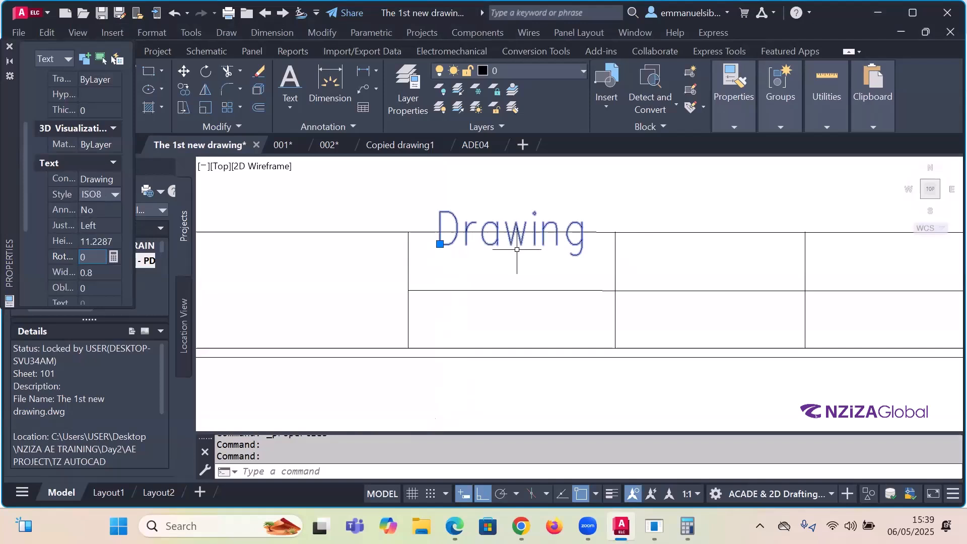
{"action": "key", "text": "Escape"}
Step: Turn off Ortho mode and move the "Drawing" text down and slightly left so it sits inside its title block cell
{"action": "scroll", "coordinate": [516, 249], "scroll_direction": "up", "scroll_amount": 3}
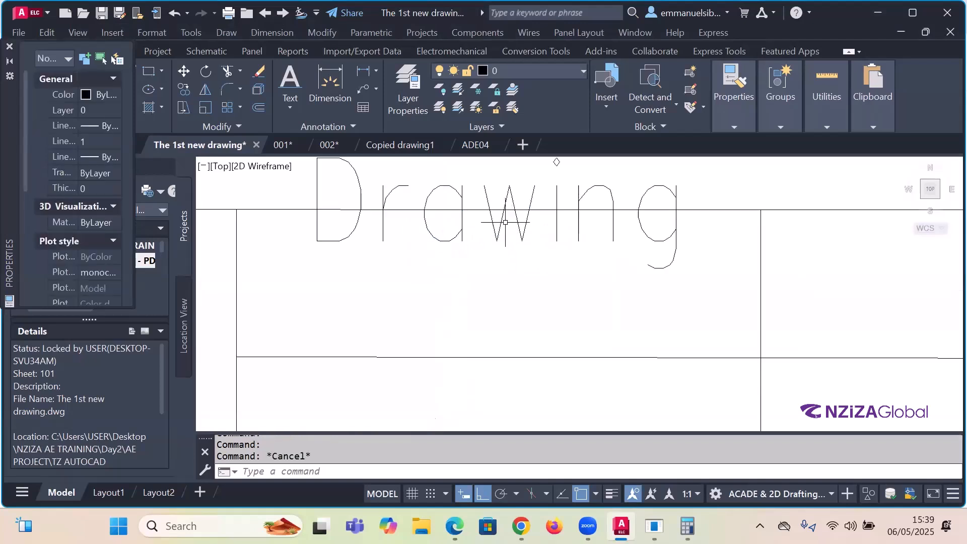
{"action": "left_click", "coordinate": [503, 226]}
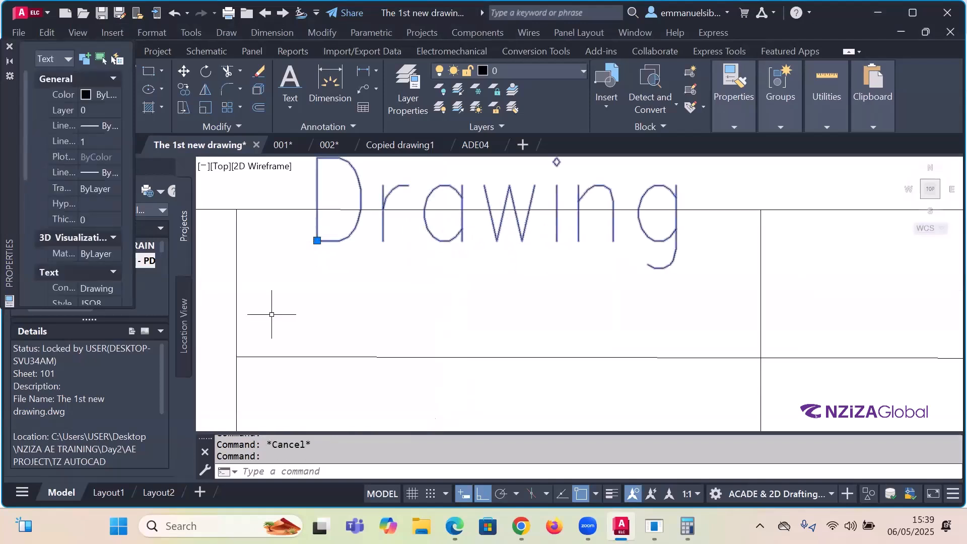
{"action": "left_click", "coordinate": [316, 240]}
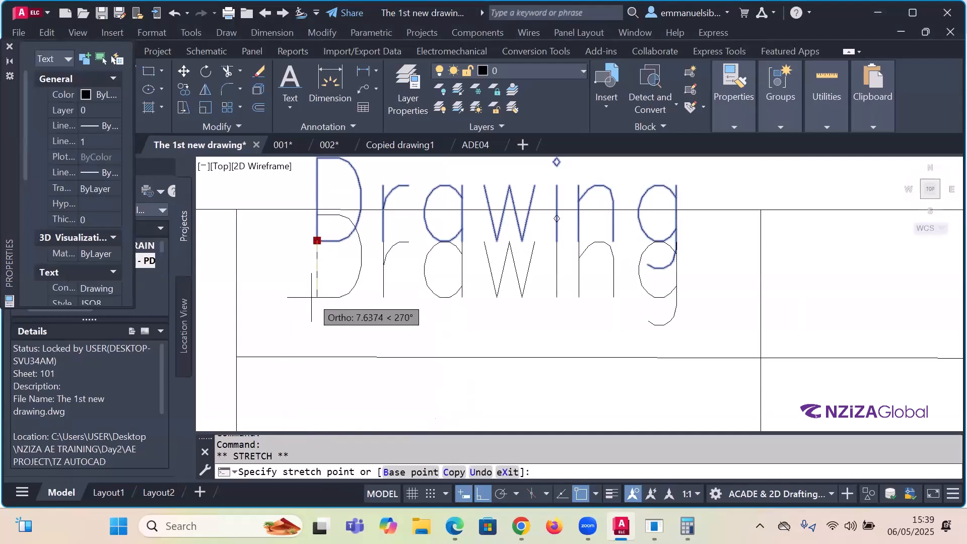
{"action": "left_click", "coordinate": [481, 494]}
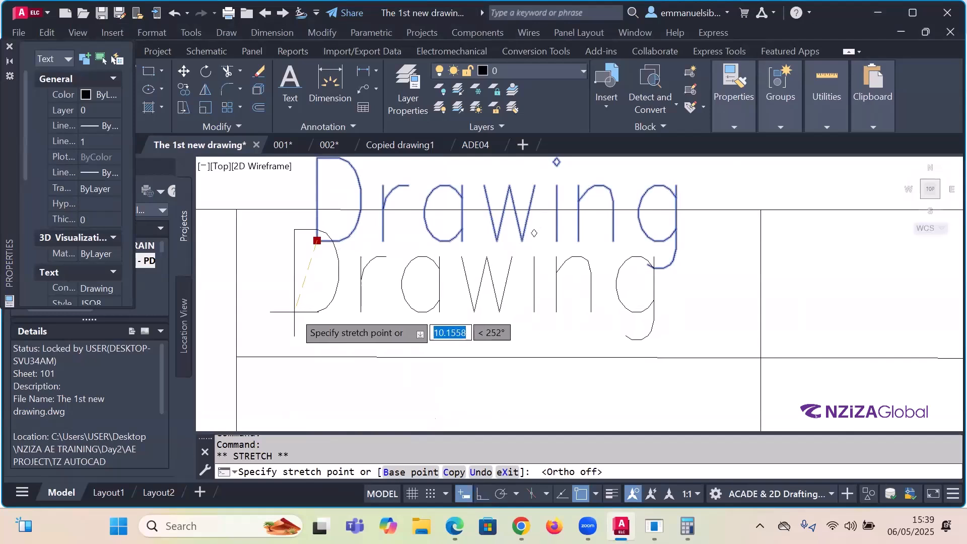
{"action": "left_click", "coordinate": [293, 315]}
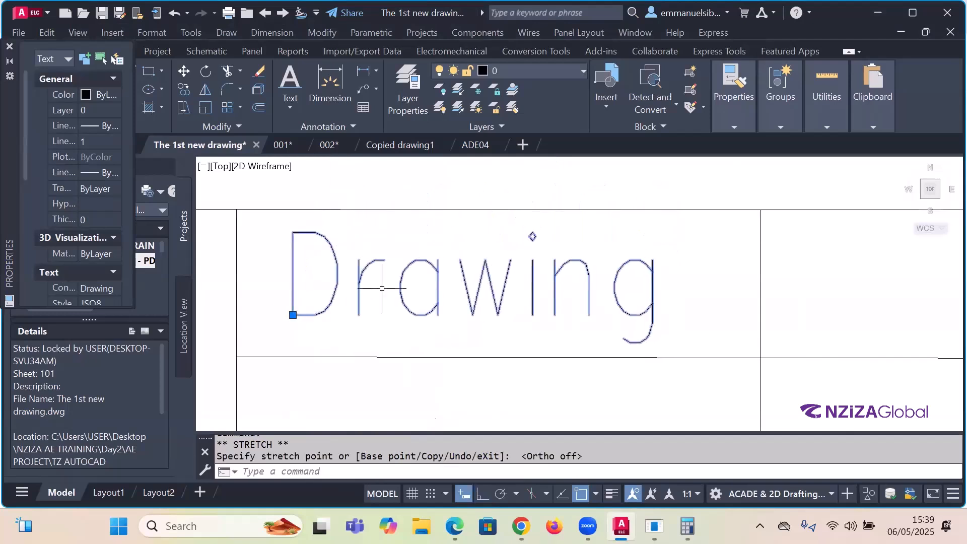
{"action": "key", "text": "Escape"}
Step: Scale the "Drawing" text down slightly about a base point near its second letter to give it more room in the cell
{"action": "left_click", "coordinate": [205, 107]}
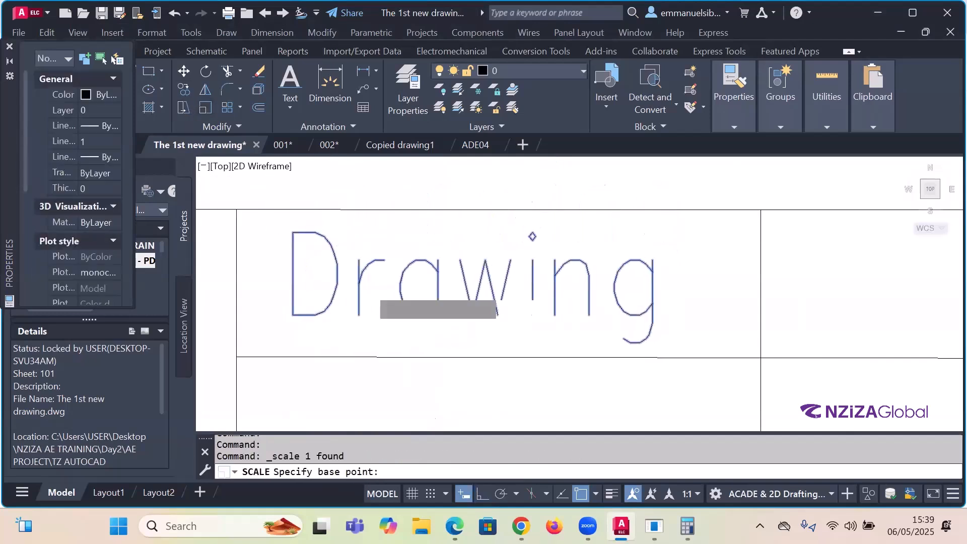
{"action": "left_click", "coordinate": [369, 288]}
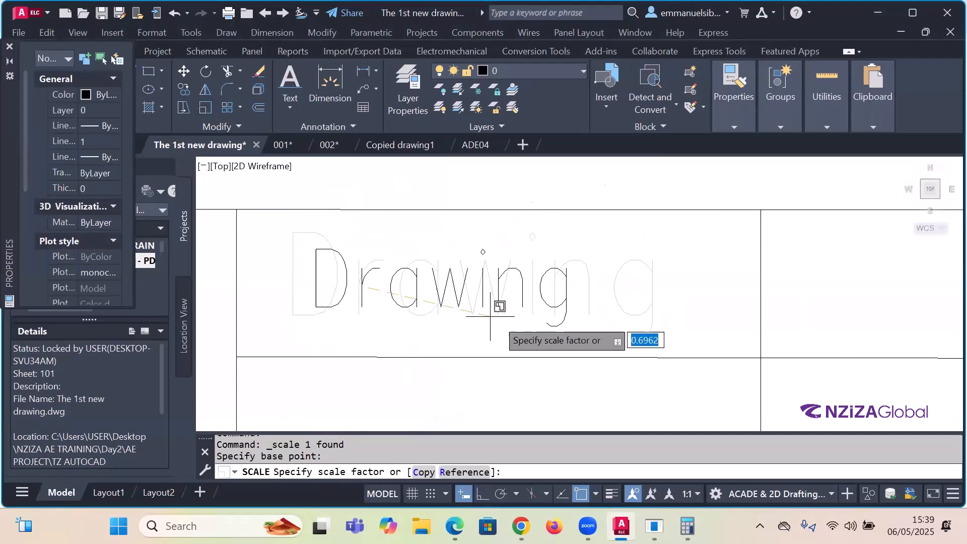
{"action": "left_click", "coordinate": [519, 319]}
{"action": "scroll", "coordinate": [498, 273], "scroll_direction": "down", "scroll_amount": 2}
{"action": "scroll", "coordinate": [498, 274], "scroll_direction": "up", "scroll_amount": 3}
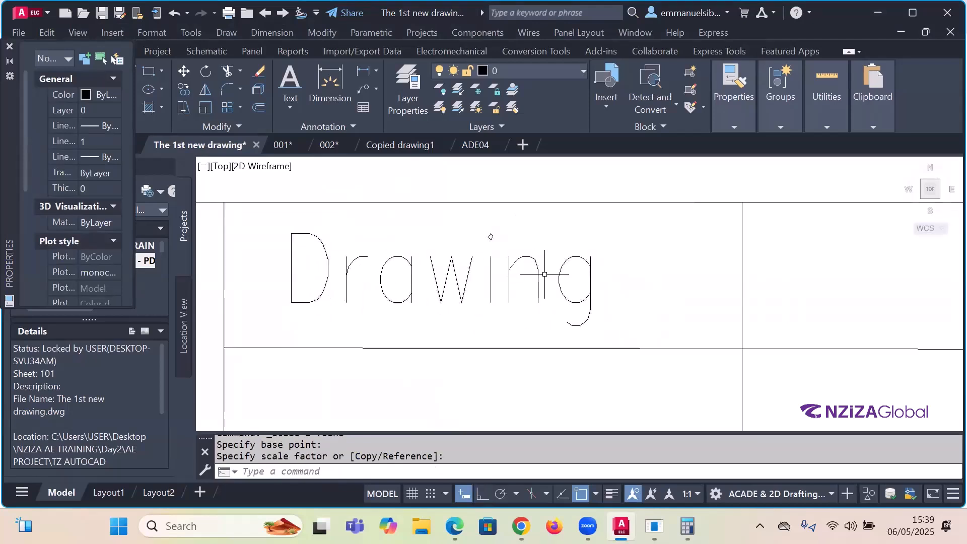
Step: Copy the "Drawing" text horizontally, about 73 units to the right with Ortho on, into the adjacent upper cell of the title block
{"action": "scroll", "coordinate": [539, 277], "scroll_direction": "down", "scroll_amount": 5}
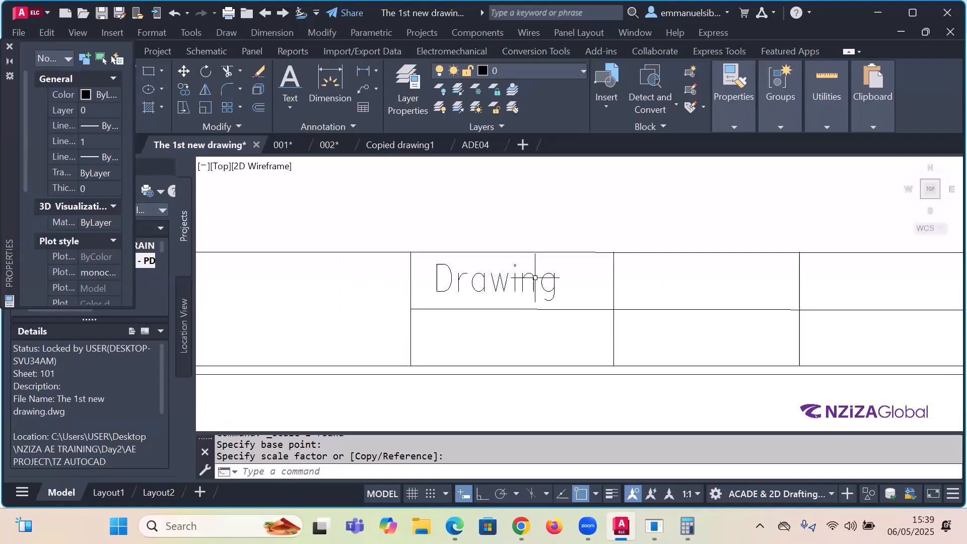
{"action": "scroll", "coordinate": [559, 276], "scroll_direction": "up", "scroll_amount": 2}
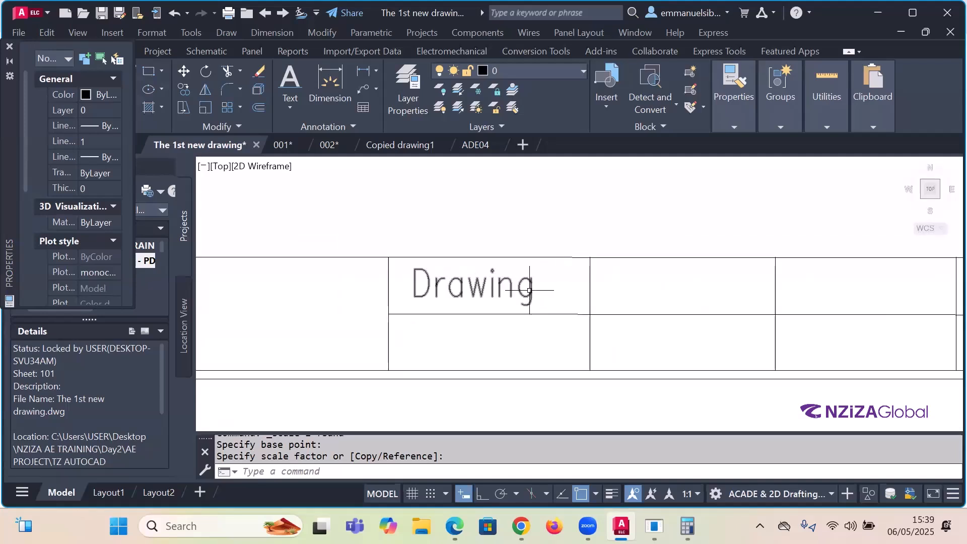
{"action": "key", "text": "Escape"}
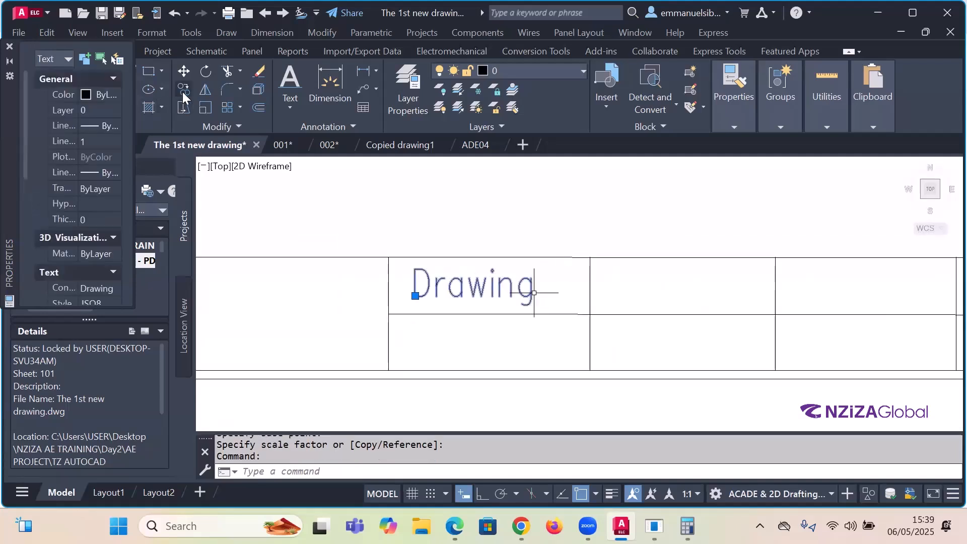
{"action": "left_click", "coordinate": [184, 89]}
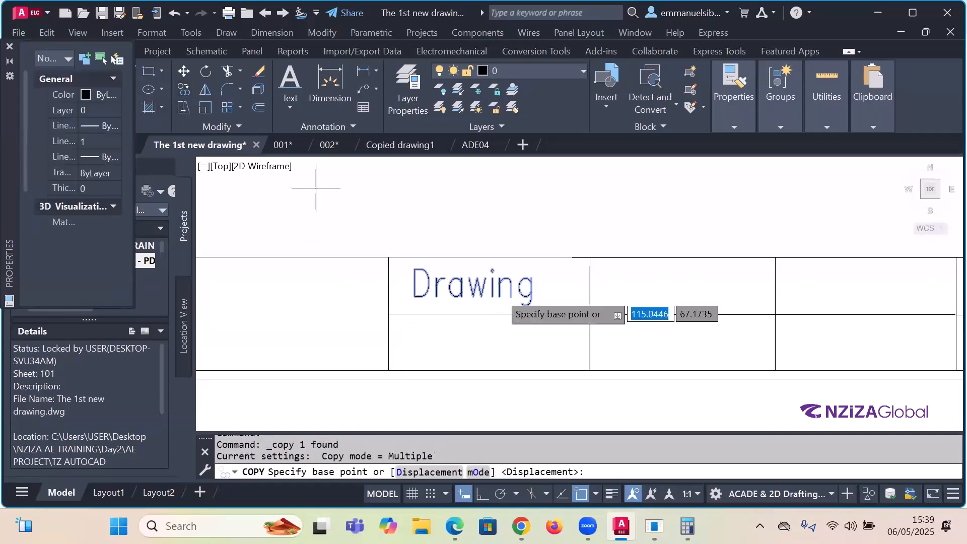
{"action": "left_click", "coordinate": [462, 283]}
{"action": "scroll", "coordinate": [461, 283], "scroll_direction": "down", "scroll_amount": 1}
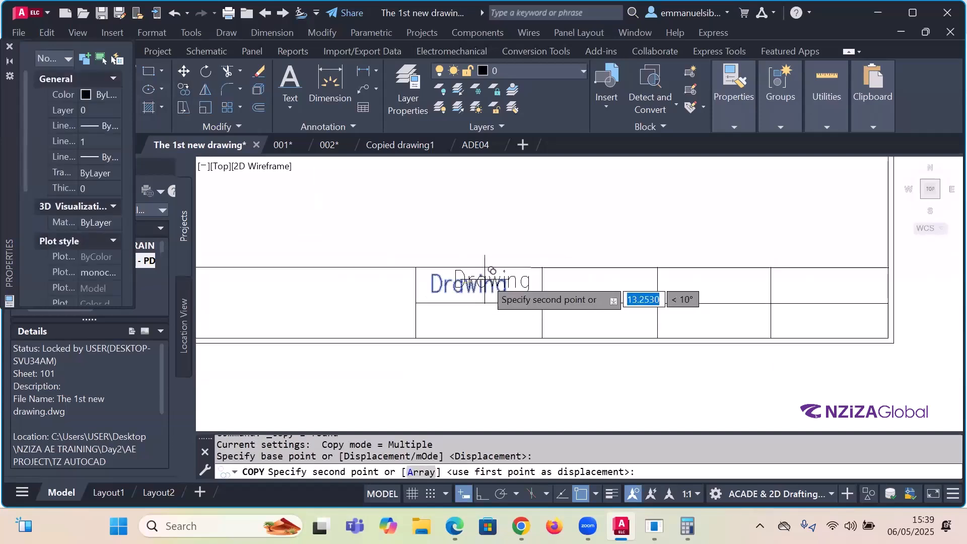
{"action": "key", "text": "F8"}
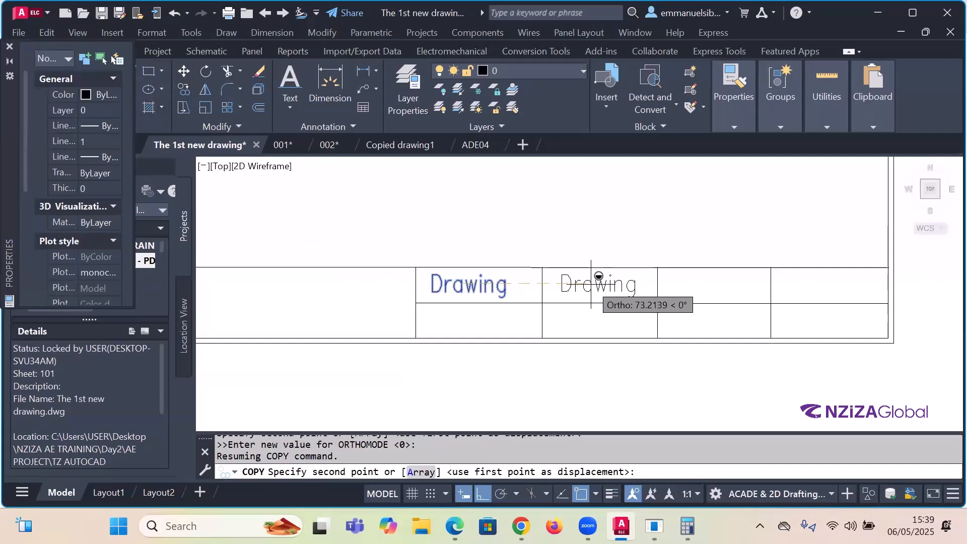
{"action": "left_click", "coordinate": [591, 284]}
{"action": "key", "text": "Escape"}
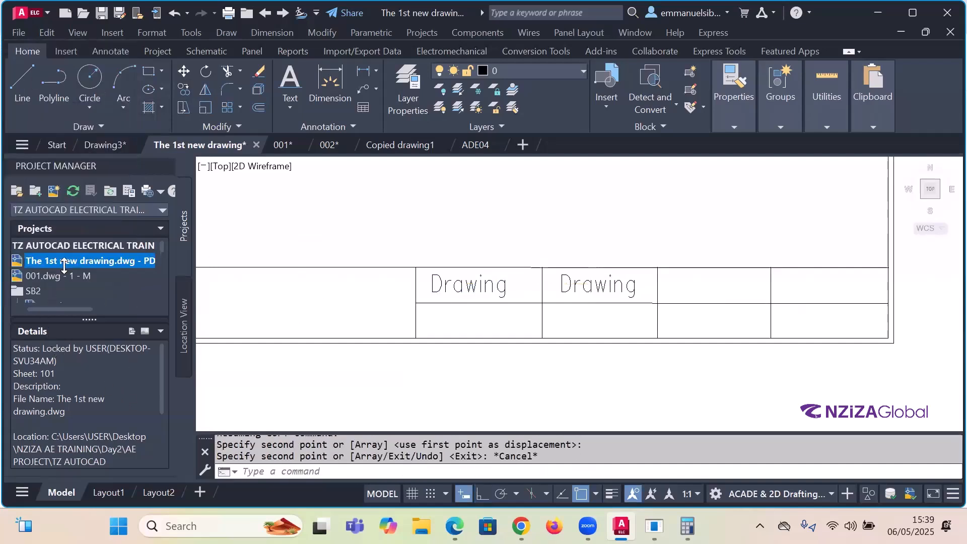
Step: Review the sheet values, section and sub-section fields in the drawing properties of The 1st new drawing.dwg, then close them without changes
{"action": "right_click", "coordinate": [69, 263]}
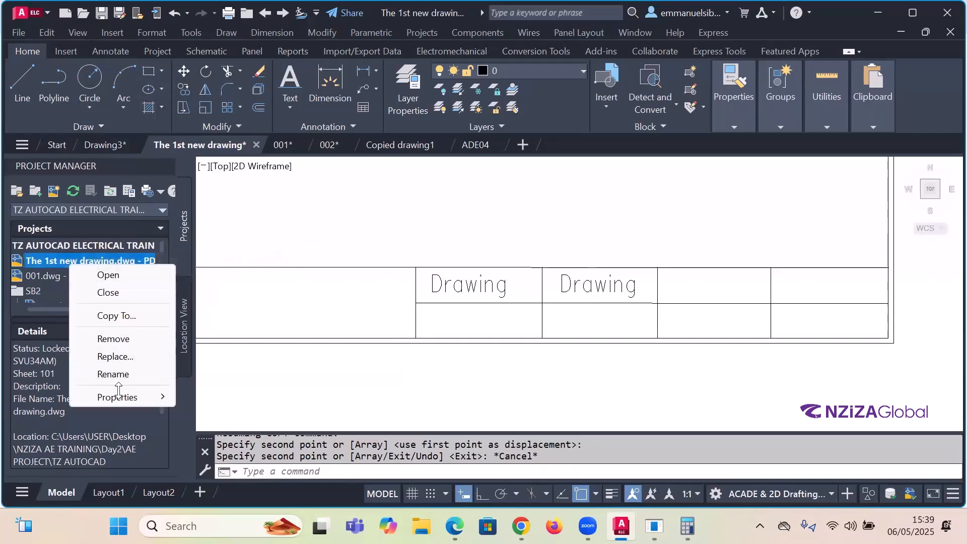
{"action": "mouse_move", "coordinate": [123, 392]}
{"action": "left_click", "coordinate": [234, 396]}
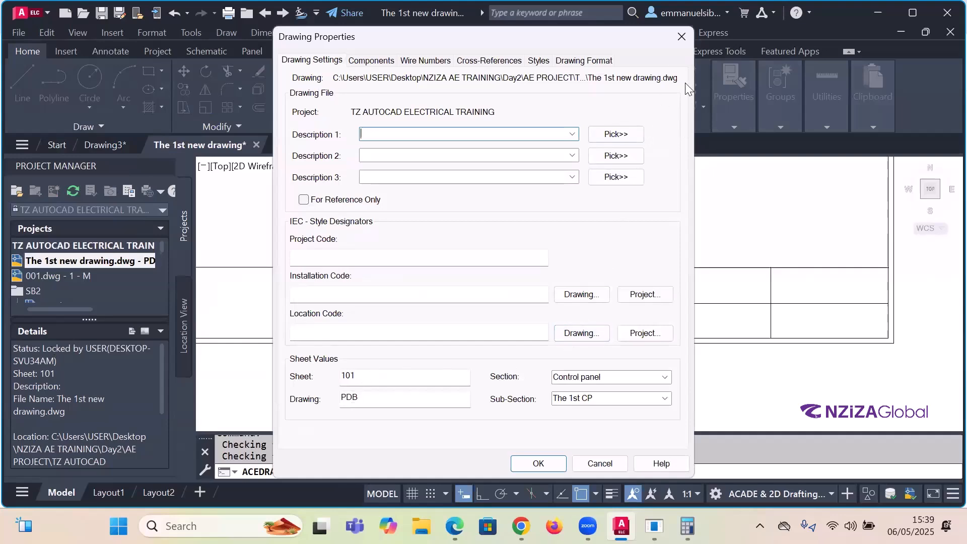
{"action": "key", "text": "Escape"}
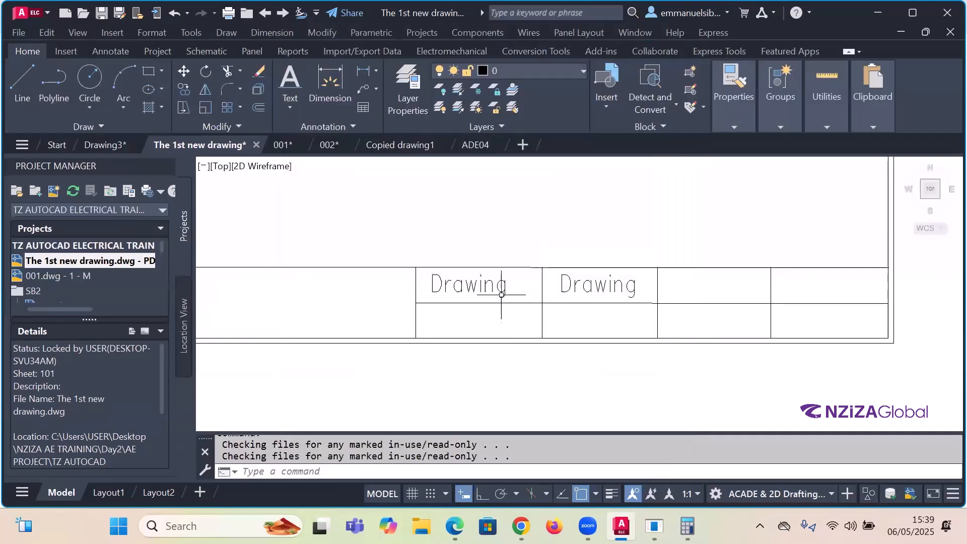
Step: Replace the "Drawing" text in the first upper cell of the title block with "Sheet"
{"action": "double_click", "coordinate": [502, 290]}
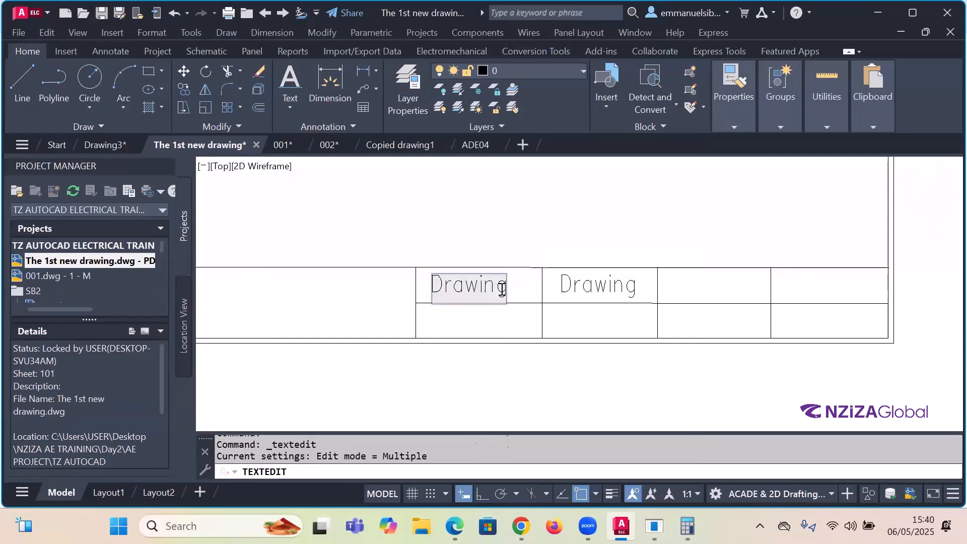
{"action": "key", "text": "BackSpace"}
{"action": "key", "text": "BackSpace"}
{"action": "key", "text": "BackSpace"}
{"action": "key", "text": "BackSpace"}
{"action": "key", "text": "BackSpace"}
{"action": "key", "text": "BackSpace"}
{"action": "key", "text": "BackSpace"}
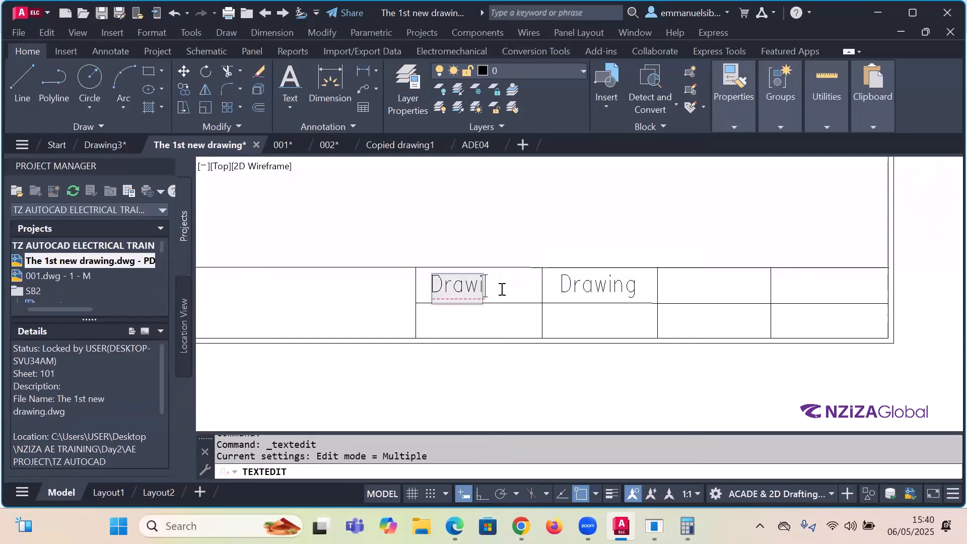
{"action": "type", "text": "S"}
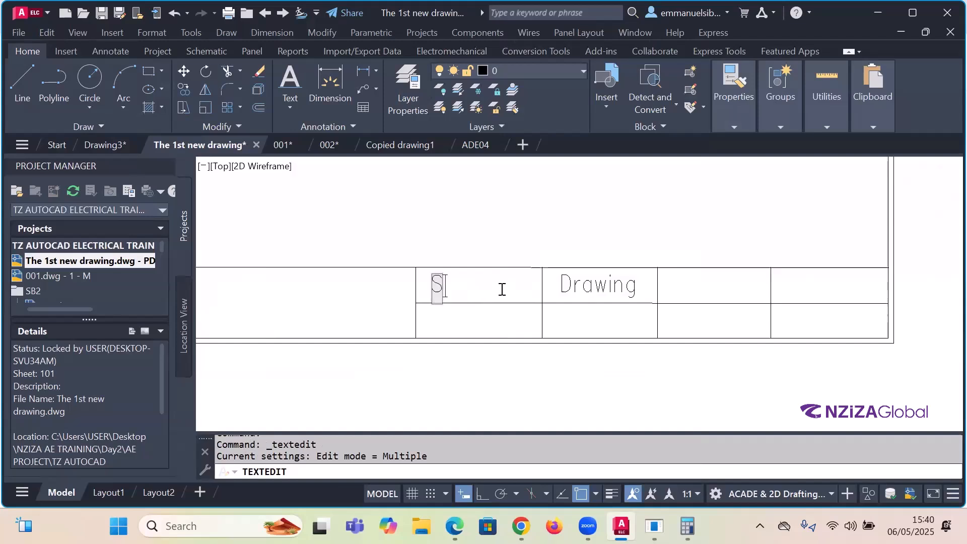
{"action": "type", "text": "heet"}
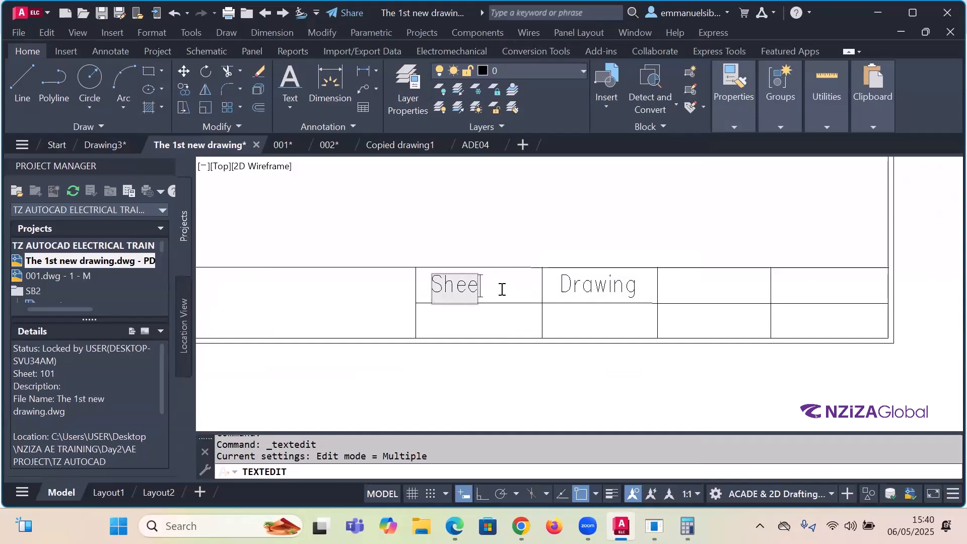
{"action": "left_click", "coordinate": [512, 336]}
{"action": "key", "text": "Escape"}
Step: Copy the remaining "Drawing" text horizontally with Ortho on into the third and fourth upper cells of the title block
{"action": "left_click", "coordinate": [603, 284]}
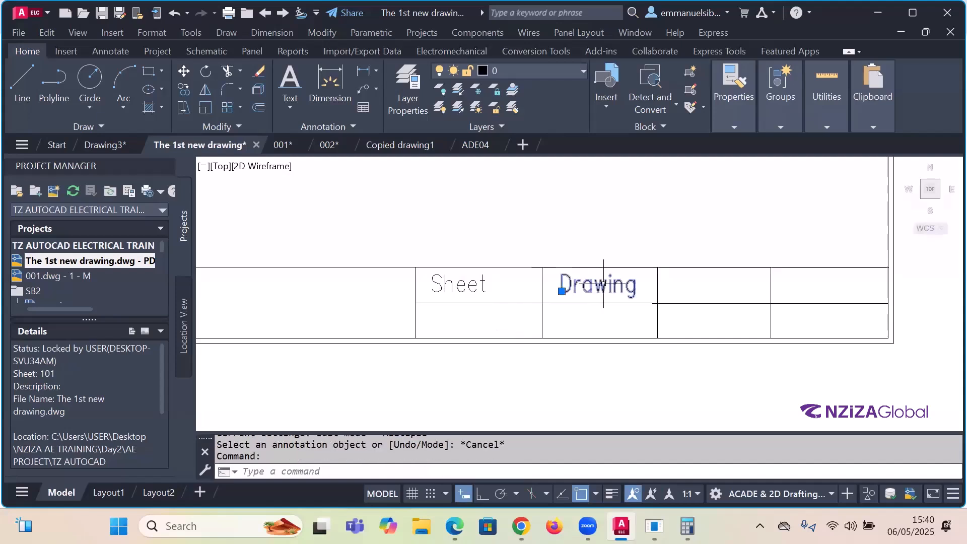
{"action": "left_click", "coordinate": [184, 90]}
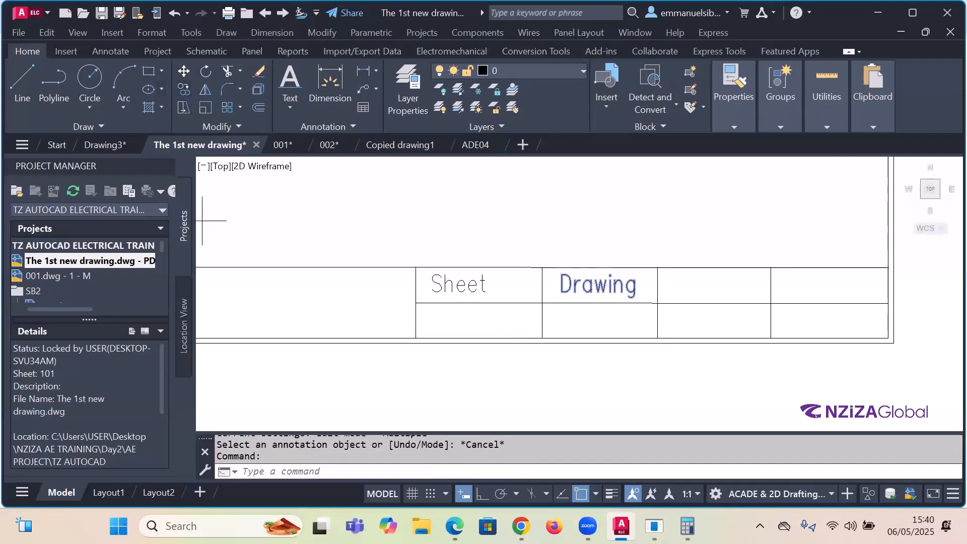
{"action": "left_click", "coordinate": [575, 287]}
{"action": "scroll", "coordinate": [575, 287], "scroll_direction": "down", "scroll_amount": 2}
{"action": "key", "text": "F8"}
{"action": "scroll", "coordinate": [625, 287], "scroll_direction": "up", "scroll_amount": 3}
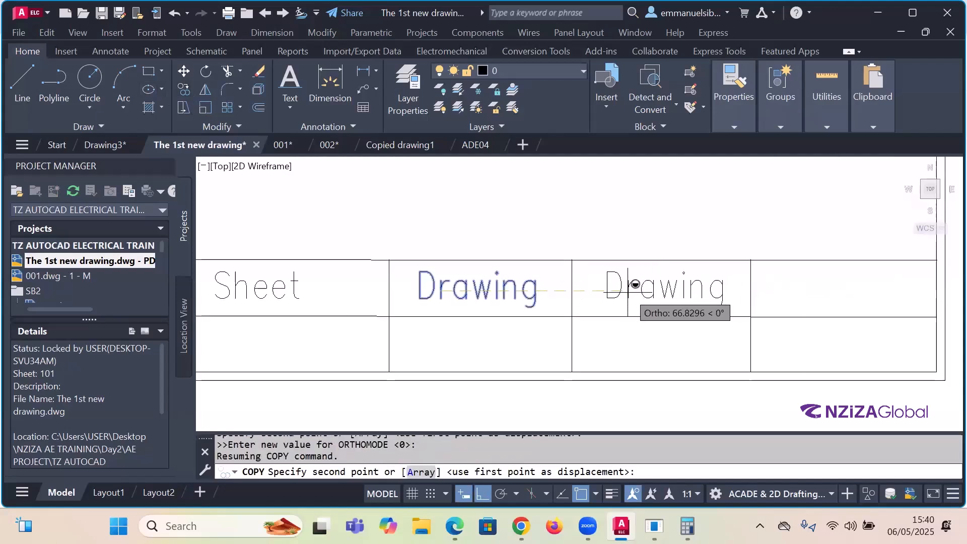
{"action": "left_click", "coordinate": [620, 296]}
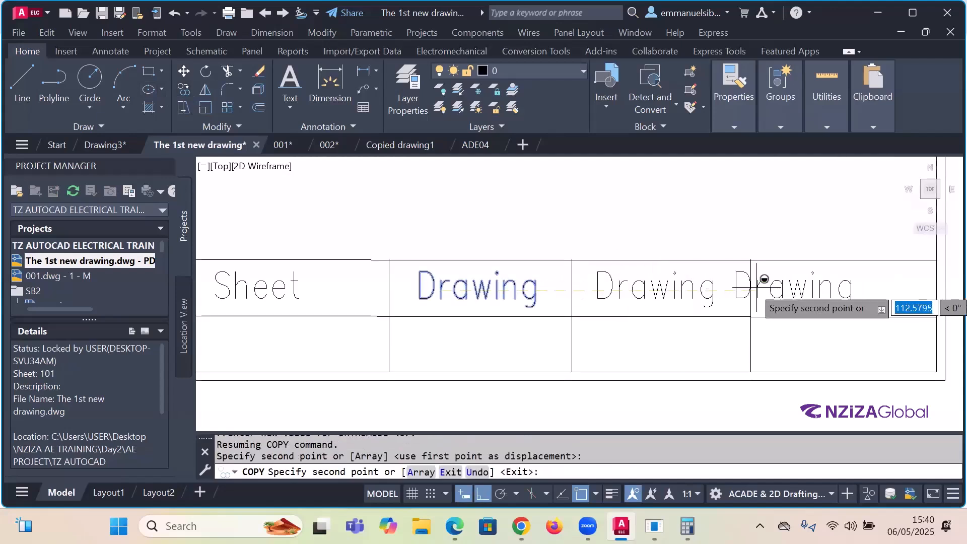
{"action": "left_click", "coordinate": [803, 289]}
{"action": "key", "text": "Escape"}
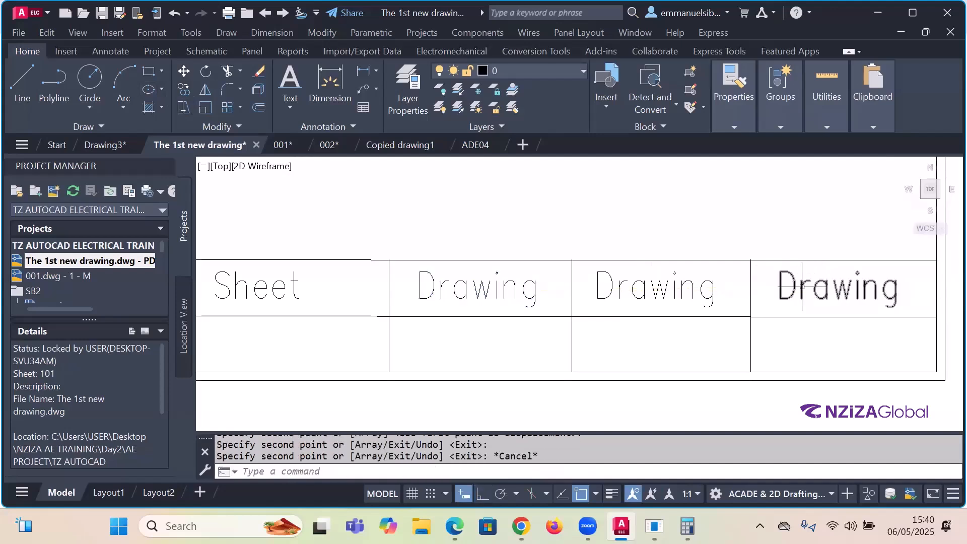
Step: Change the copied text in the third upper cell of the title block to "Section"
{"action": "left_click", "coordinate": [709, 296]}
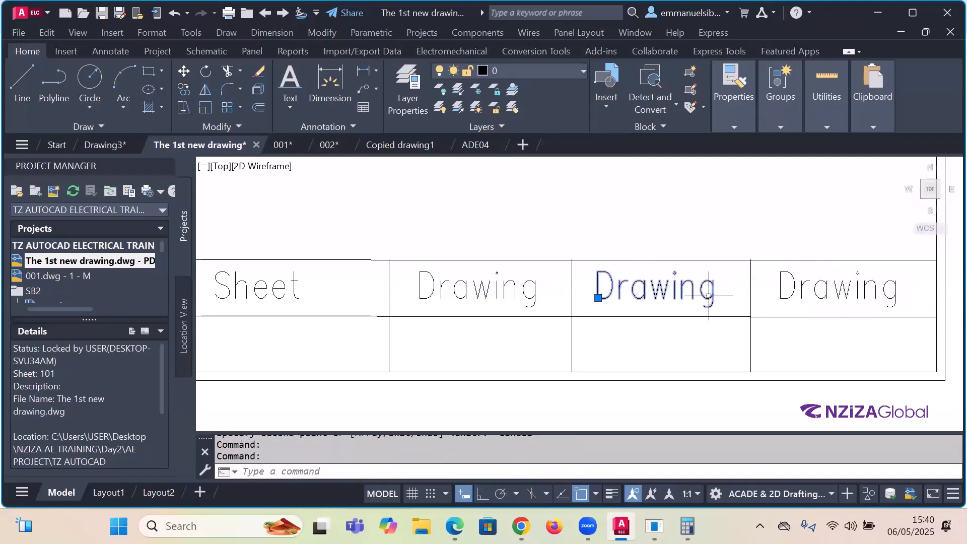
{"action": "double_click", "coordinate": [709, 297]}
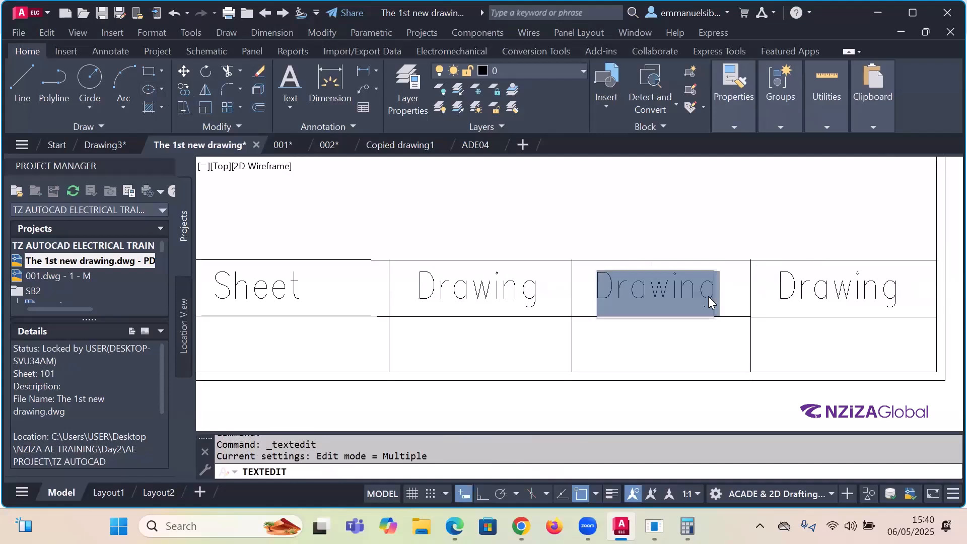
{"action": "type", "text": "Secti"}
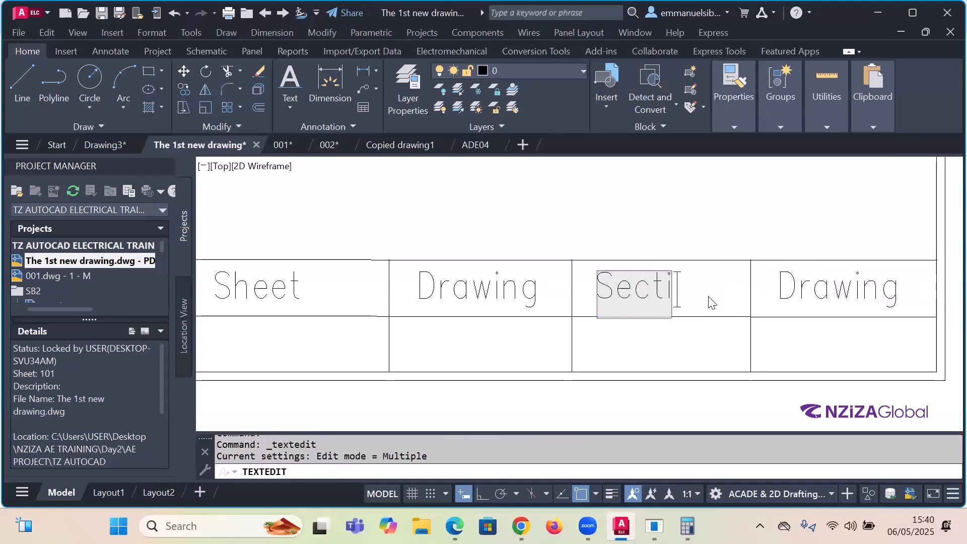
{"action": "type", "text": "on"}
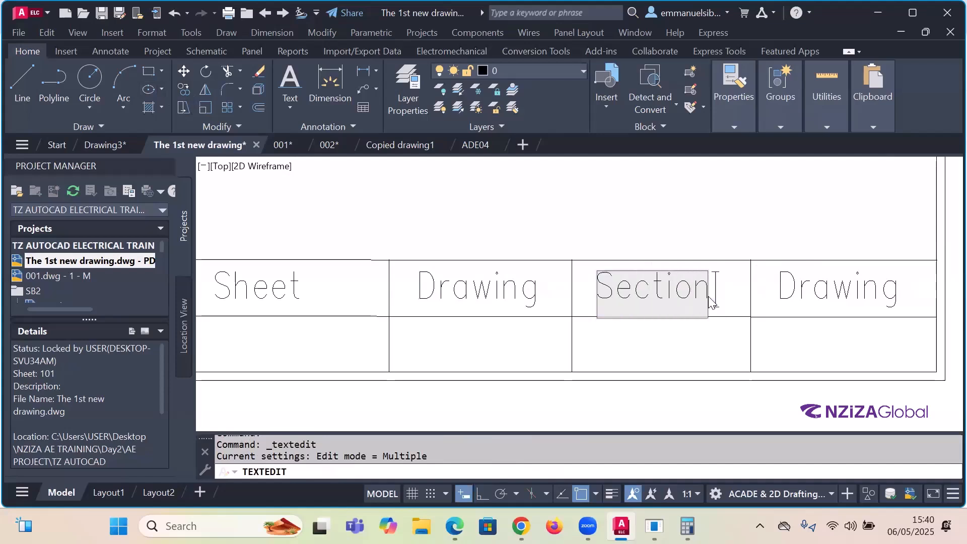
{"action": "left_click", "coordinate": [751, 347]}
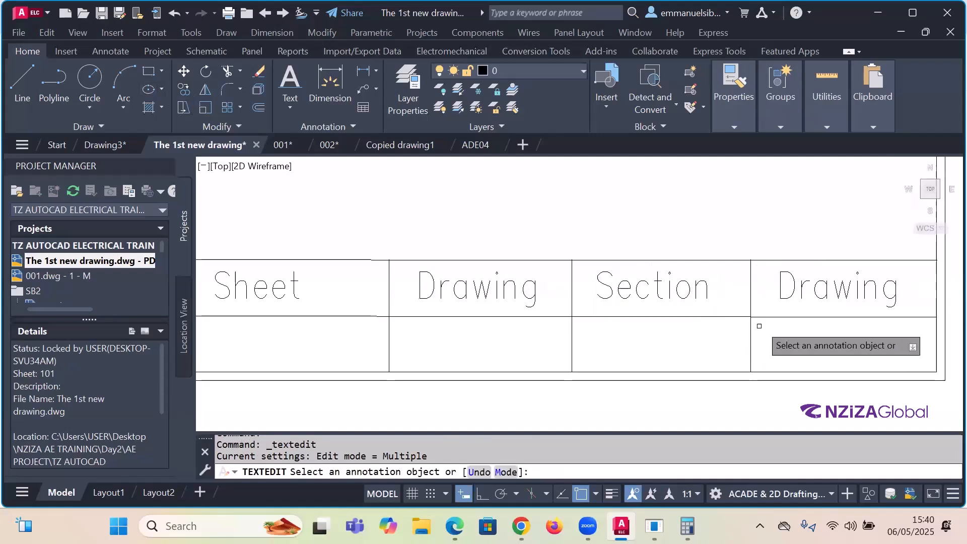
{"action": "key", "text": "Escape"}
Step: Change the copied text in the fourth upper cell of the title block to "Subsection"
{"action": "left_click", "coordinate": [821, 285]}
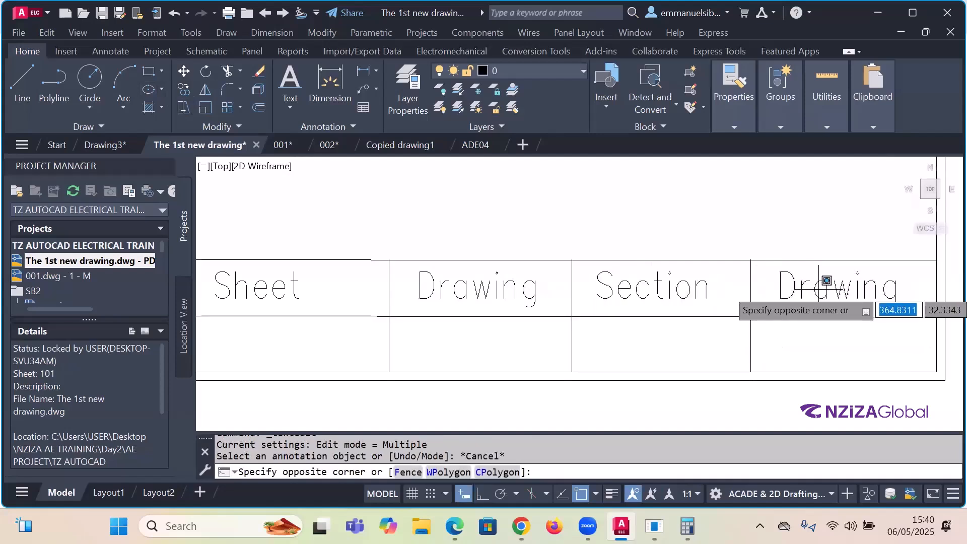
{"action": "key", "text": "Escape"}
{"action": "double_click", "coordinate": [816, 286]}
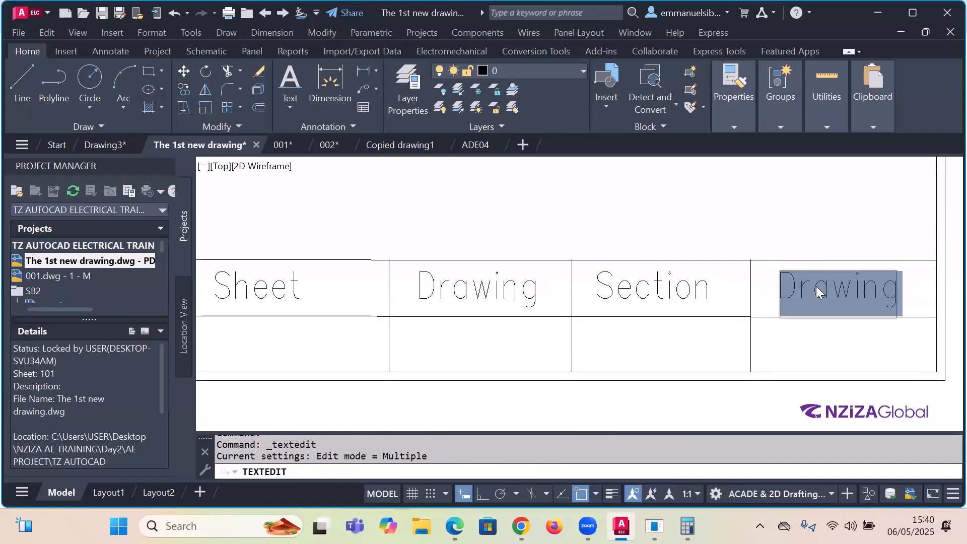
{"action": "type", "text": "S"}
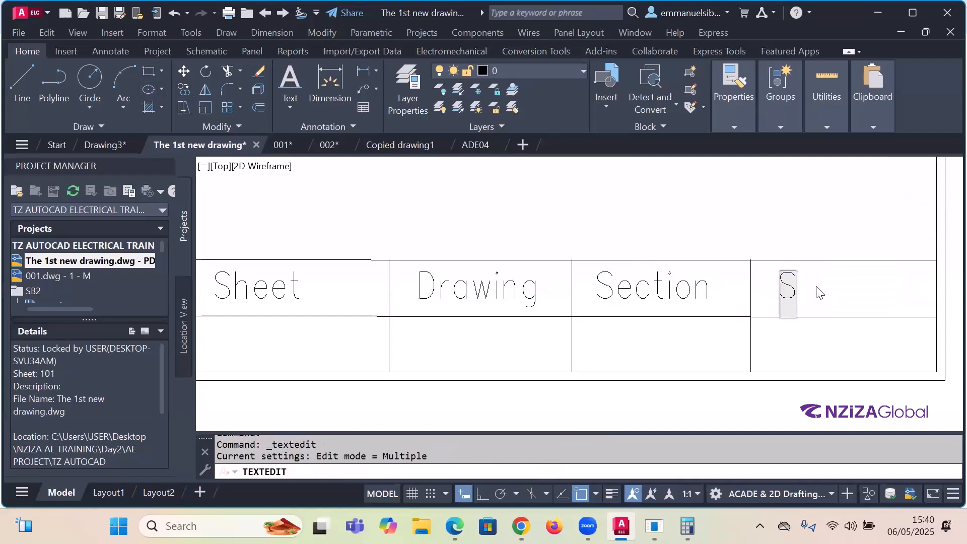
{"action": "type", "text": "ubse"}
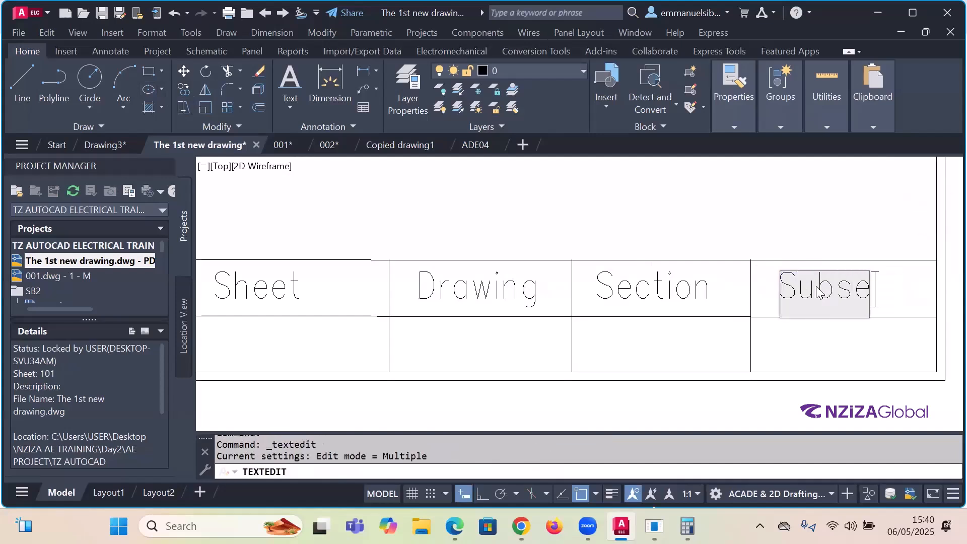
{"action": "type", "text": "ction"}
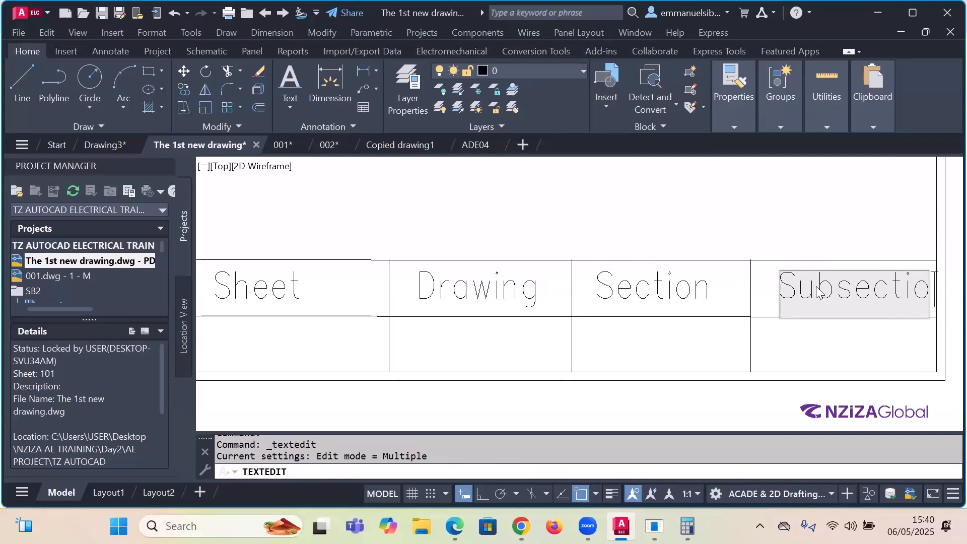
{"action": "left_click", "coordinate": [727, 318]}
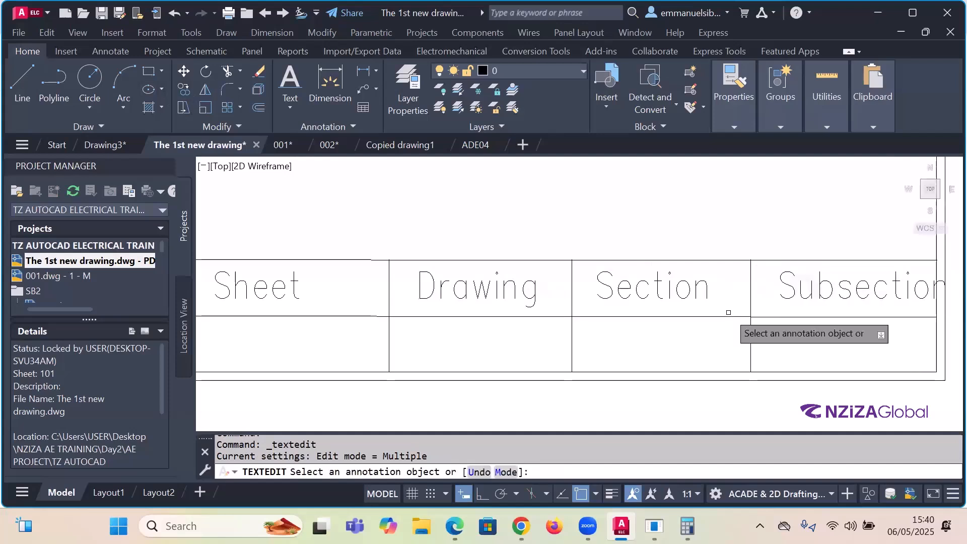
{"action": "key", "text": "Escape"}
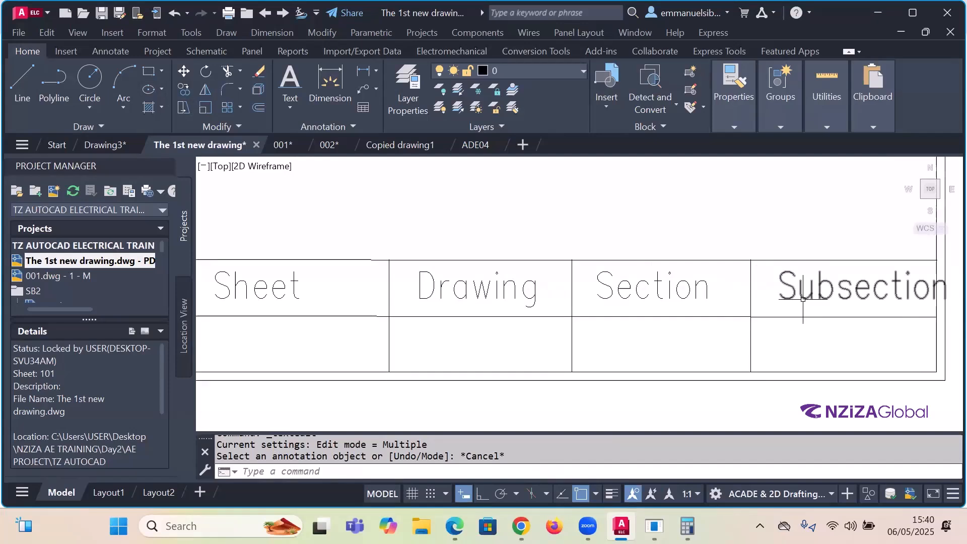
Step: Move the "Subsection" text left by its grip so that it fits between the borders of its title block cell
{"action": "left_click", "coordinate": [781, 298]}
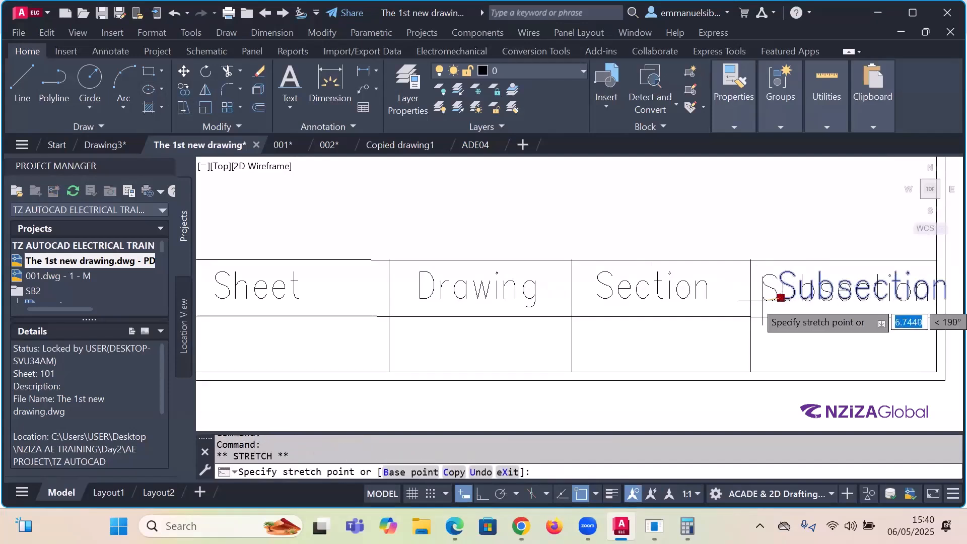
{"action": "scroll", "coordinate": [755, 301], "scroll_direction": "up", "scroll_amount": 3}
{"action": "scroll", "coordinate": [751, 290], "scroll_direction": "up", "scroll_amount": 3}
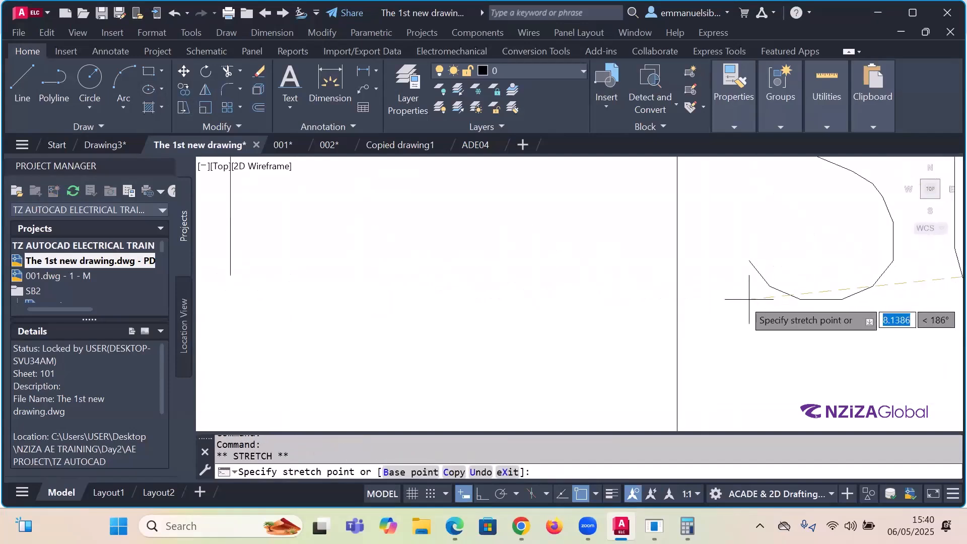
{"action": "left_click", "coordinate": [718, 296]}
{"action": "scroll", "coordinate": [705, 298], "scroll_direction": "down", "scroll_amount": 5}
{"action": "key", "text": "Escape"}
{"action": "scroll", "coordinate": [735, 295], "scroll_direction": "down", "scroll_amount": 5}
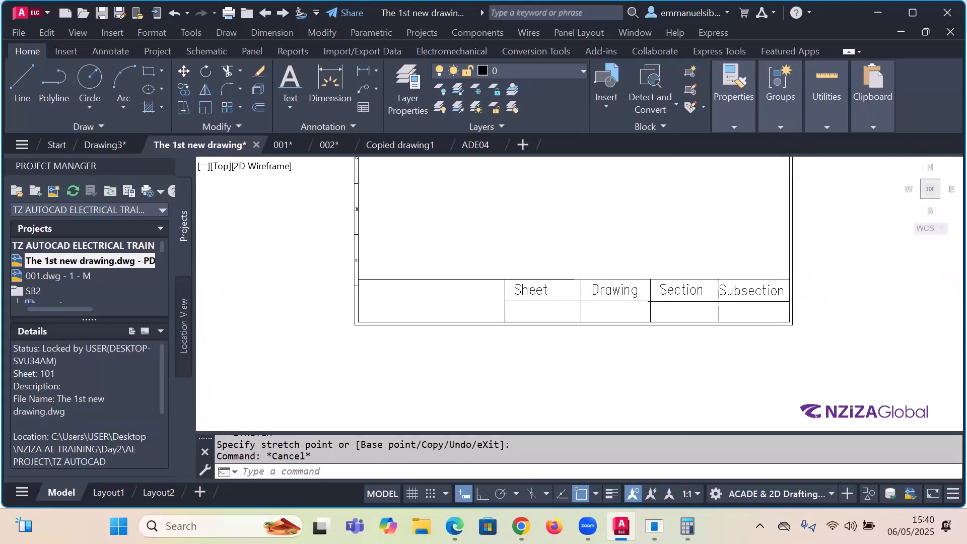
{"action": "key", "text": "Escape"}
{"action": "scroll", "coordinate": [734, 296], "scroll_direction": "up", "scroll_amount": 2}
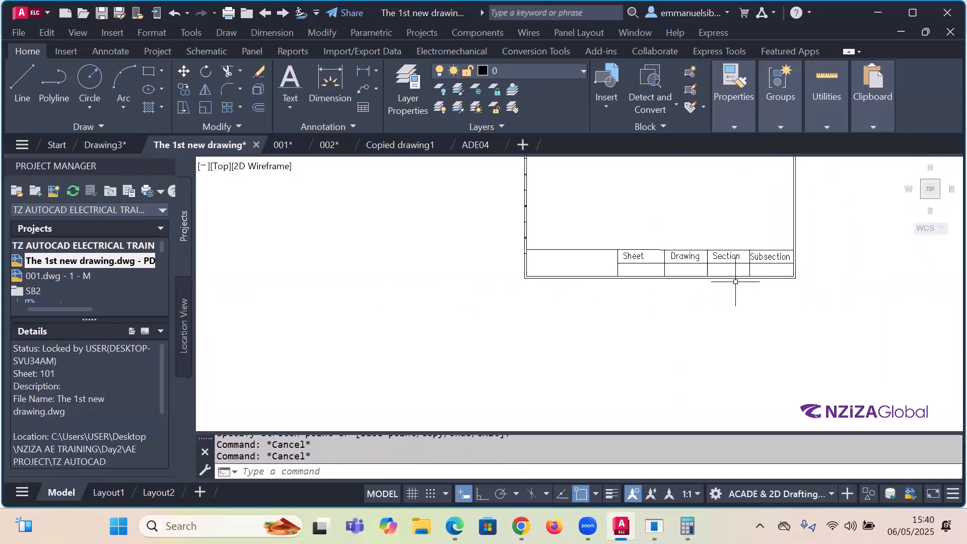
{"action": "scroll", "coordinate": [734, 290], "scroll_direction": "up", "scroll_amount": 6}
{"action": "scroll", "coordinate": [702, 298], "scroll_direction": "down", "scroll_amount": 4}
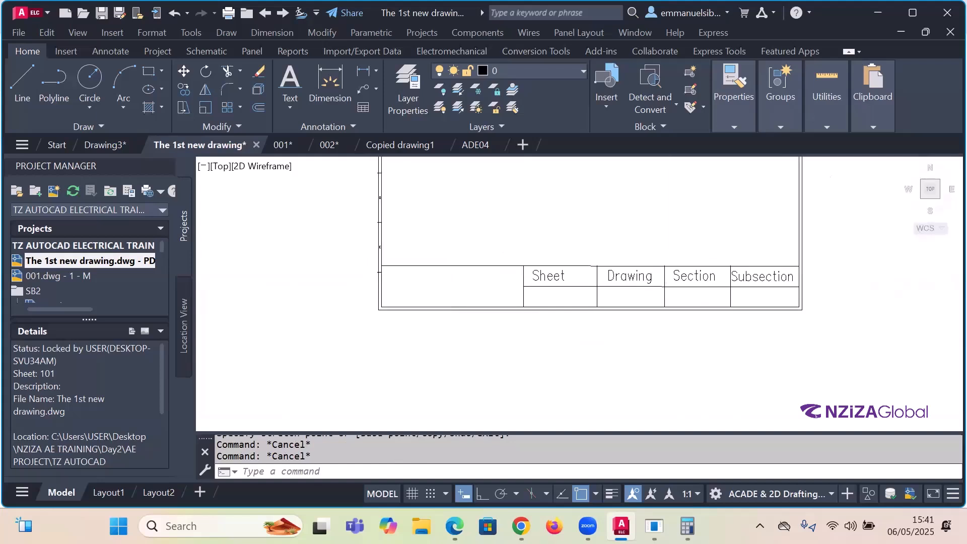
{"action": "scroll", "coordinate": [432, 266], "scroll_direction": "up", "scroll_amount": 2}
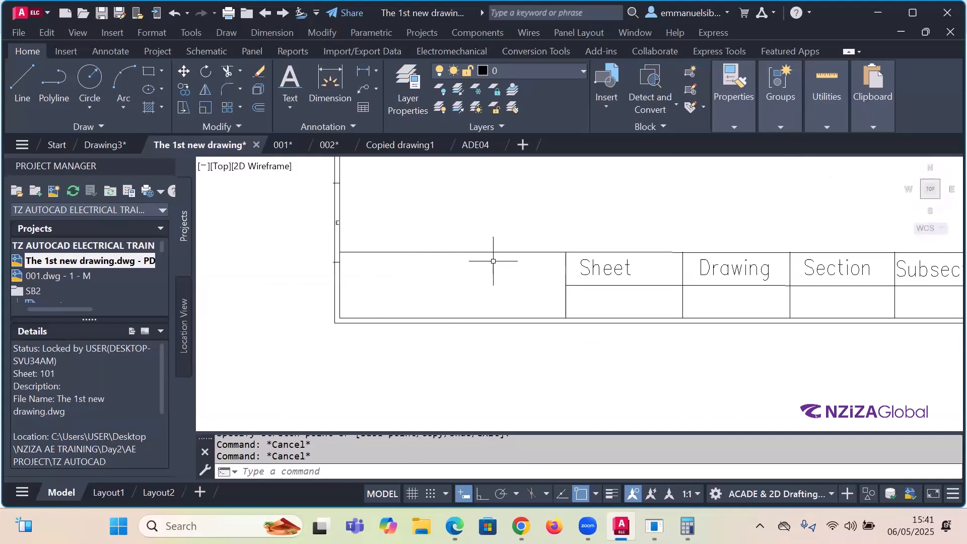
{"action": "scroll", "coordinate": [535, 305], "scroll_direction": "down", "scroll_amount": 2}
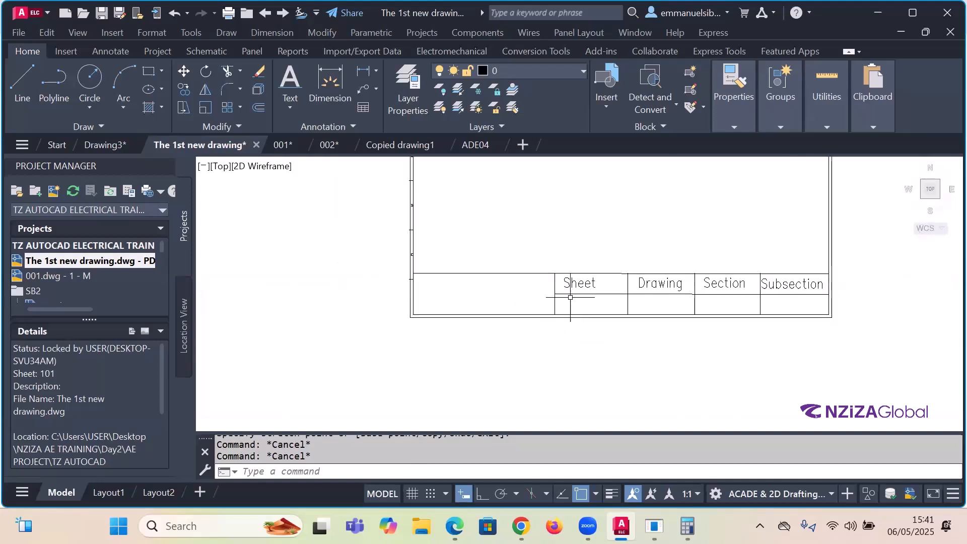
{"action": "scroll", "coordinate": [572, 290], "scroll_direction": "up", "scroll_amount": 2}
{"action": "scroll", "coordinate": [541, 293], "scroll_direction": "down", "scroll_amount": 2}
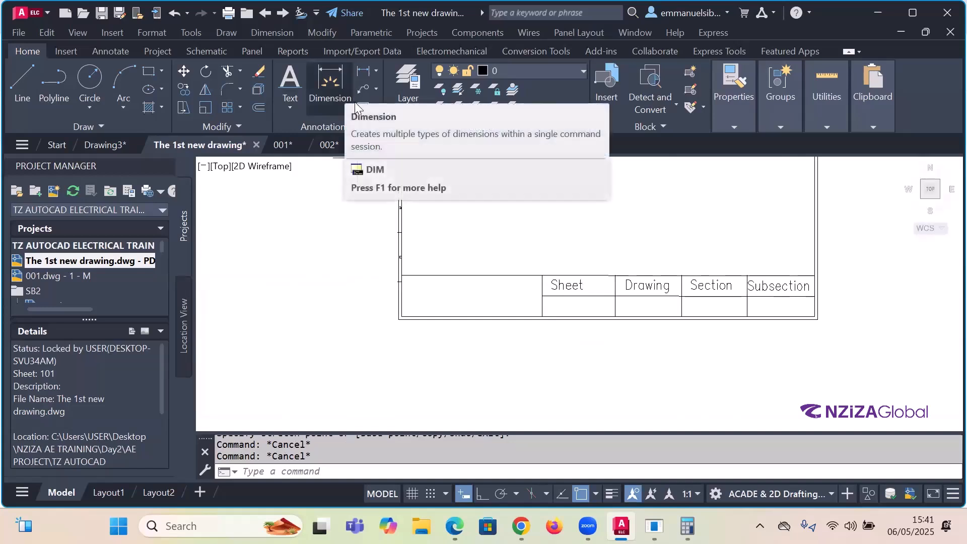
{"action": "left_click", "coordinate": [290, 107]}
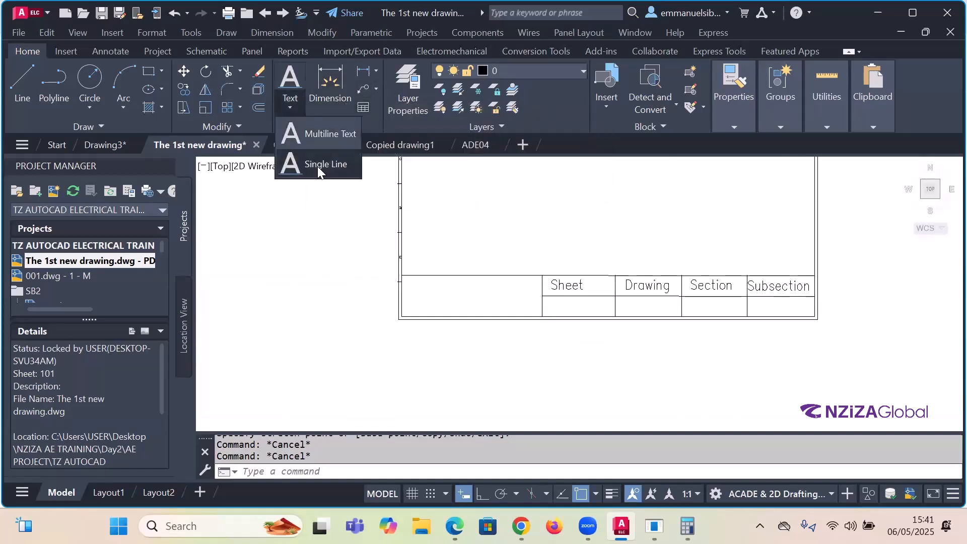
{"action": "left_click", "coordinate": [317, 163]}
{"action": "scroll", "coordinate": [616, 341], "scroll_direction": "up", "scroll_amount": 5}
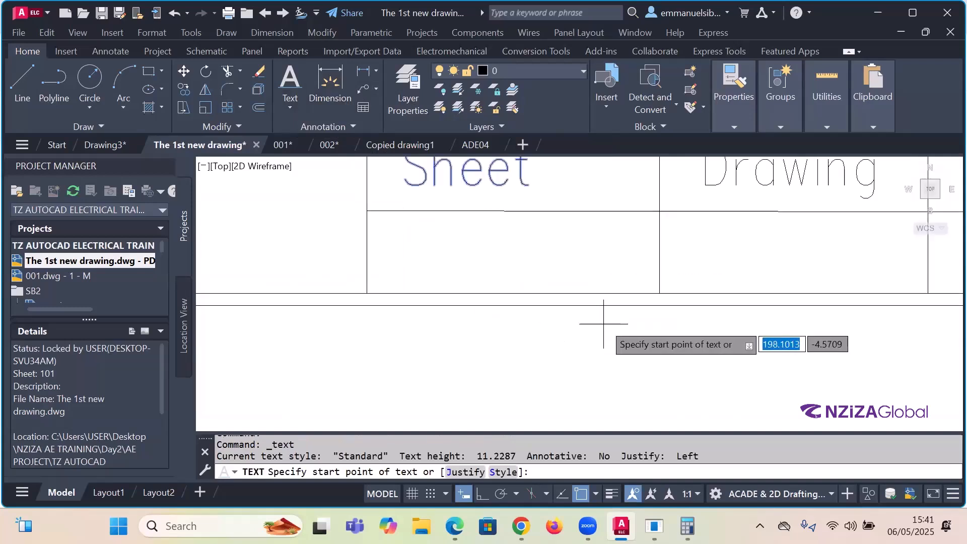
{"action": "key", "text": "Escape"}
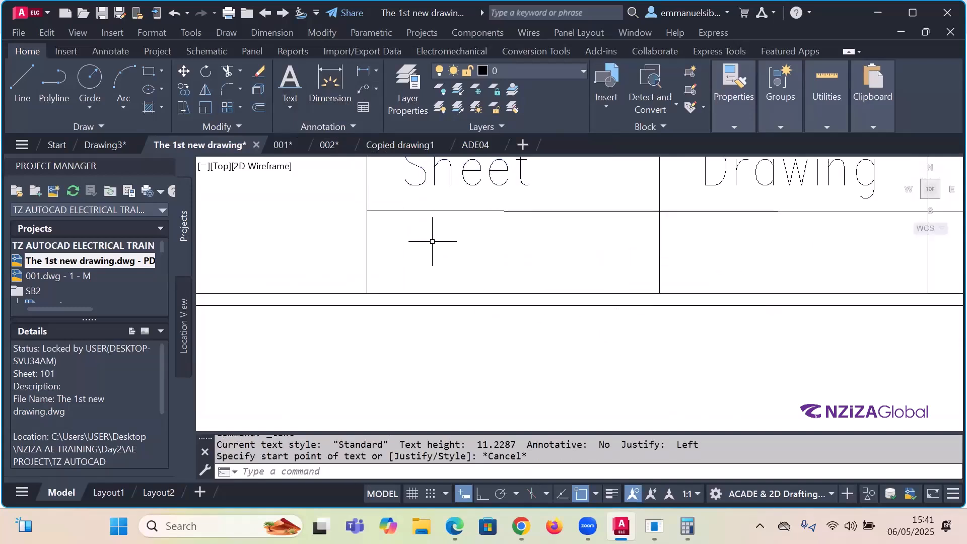
Step: Start a single-line text in the empty cell below "Sheet" with a height of 3 and a rotation angle of 270
{"action": "left_click", "coordinate": [293, 108]}
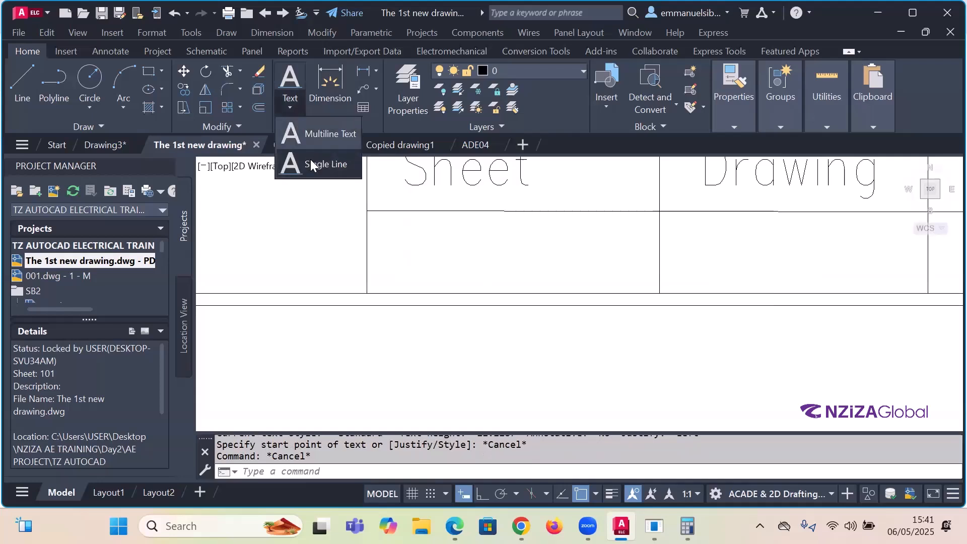
{"action": "left_click", "coordinate": [318, 162]}
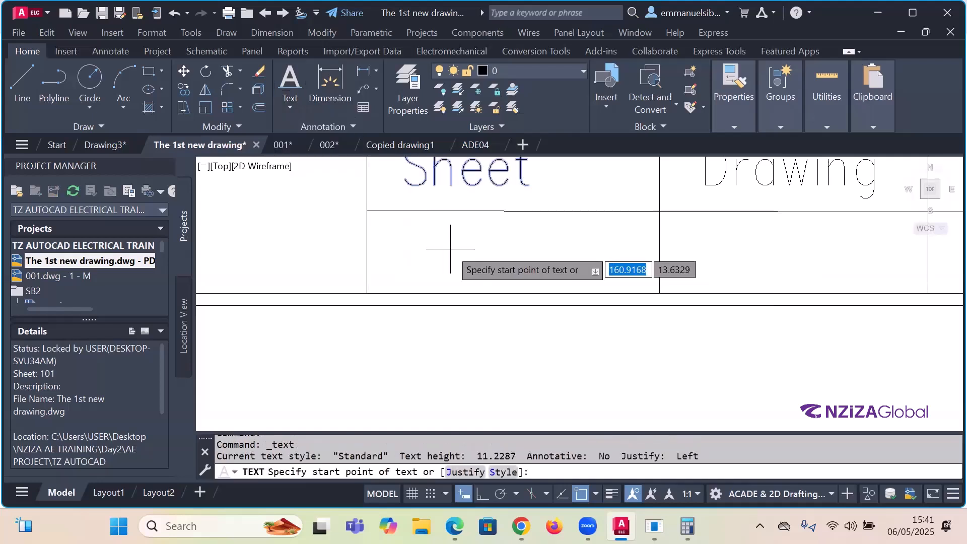
{"action": "left_click", "coordinate": [429, 233]}
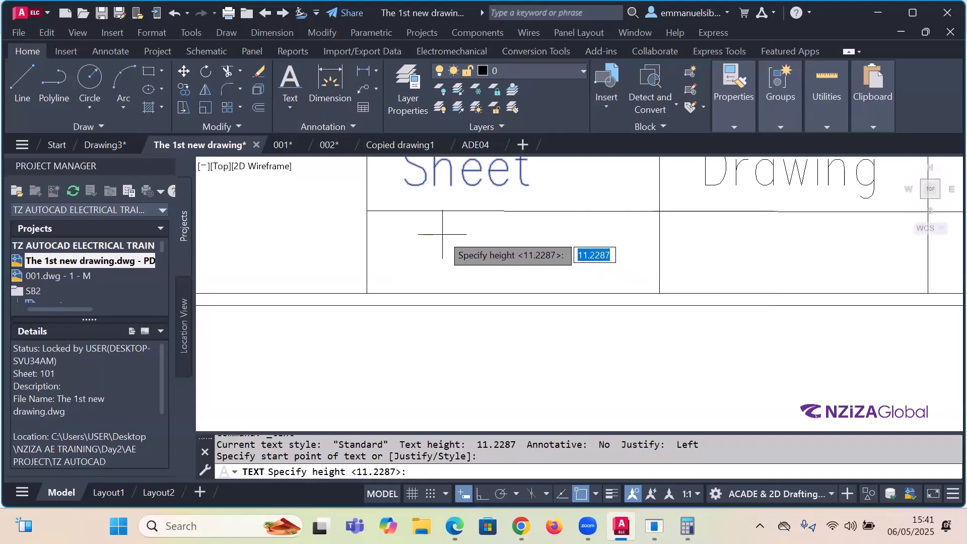
{"action": "type", "text": "3"}
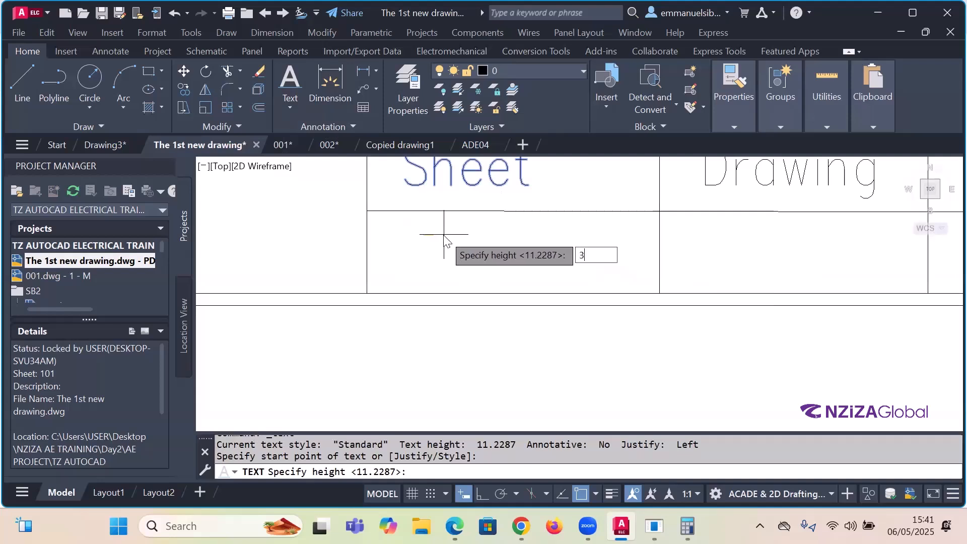
{"action": "key", "text": "Return"}
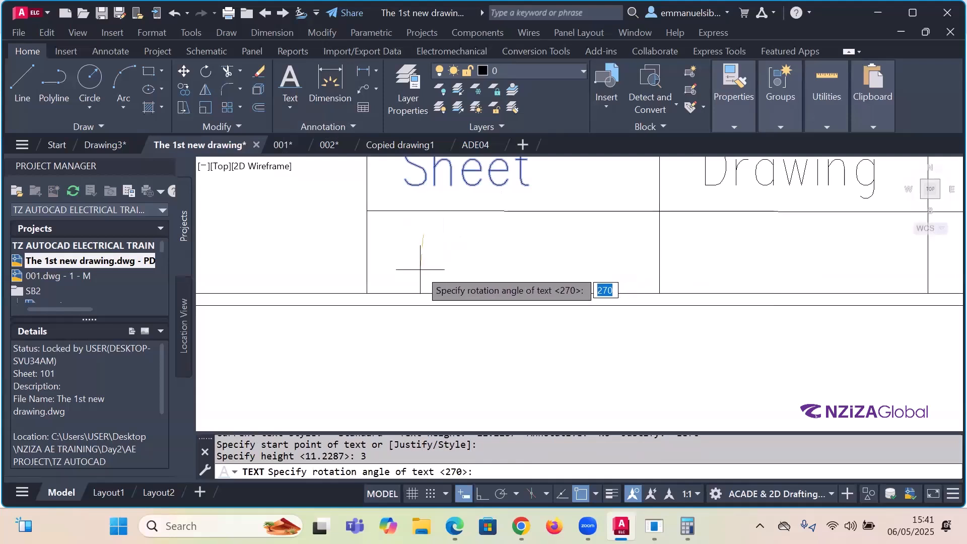
{"action": "key", "text": "F8"}
{"action": "key", "text": "Return"}
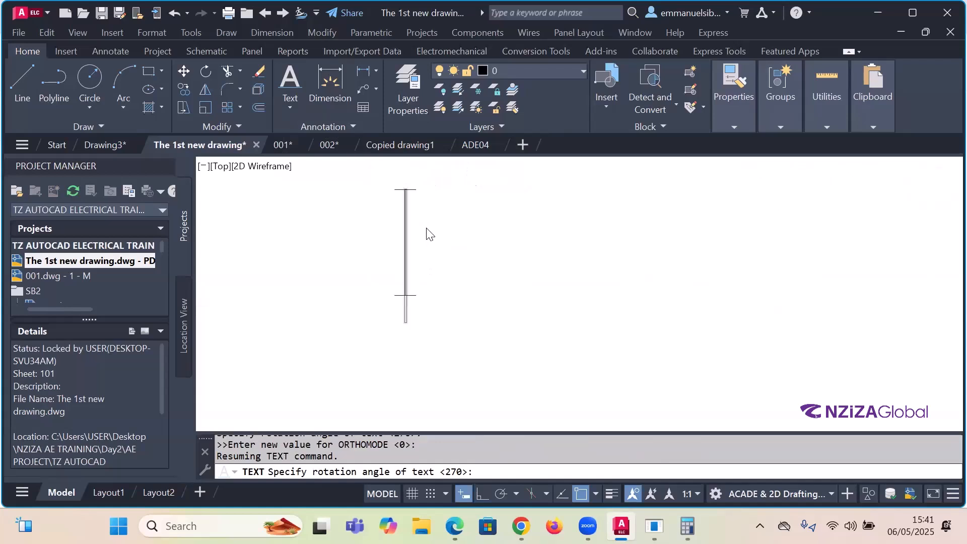
{"action": "scroll", "coordinate": [453, 241], "scroll_direction": "down", "scroll_amount": 3}
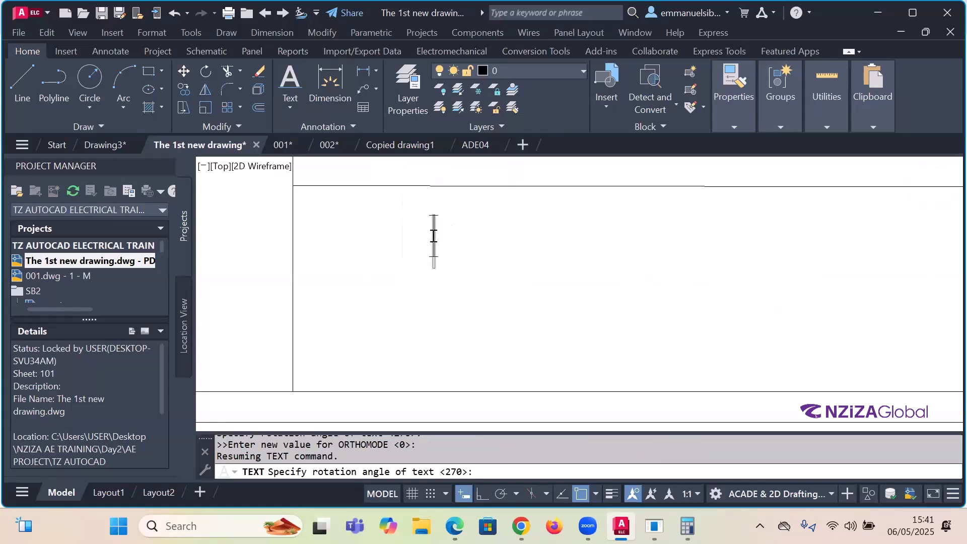
Step: Insert the Sheet field from the Document category as the text below "Sheet" and finish the text
{"action": "right_click", "coordinate": [433, 240]}
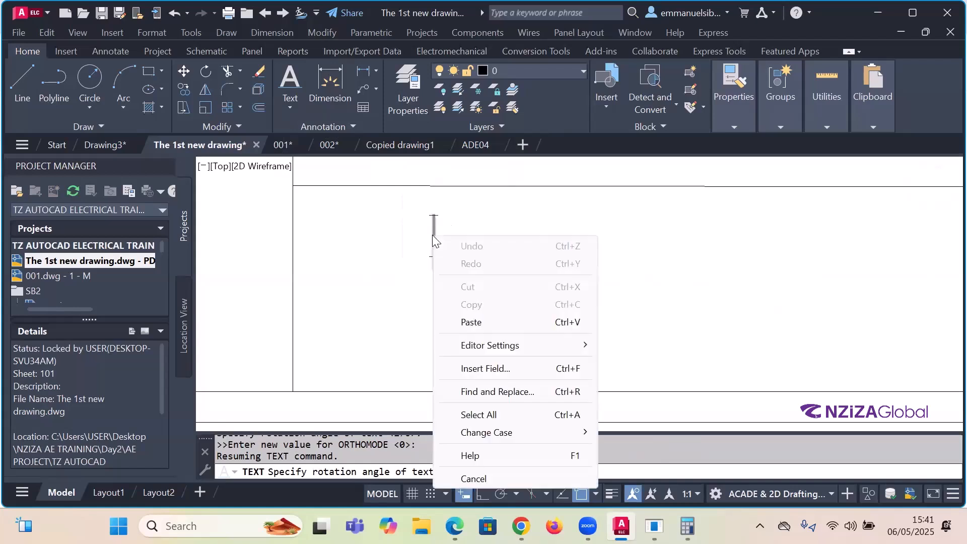
{"action": "left_click", "coordinate": [486, 369]}
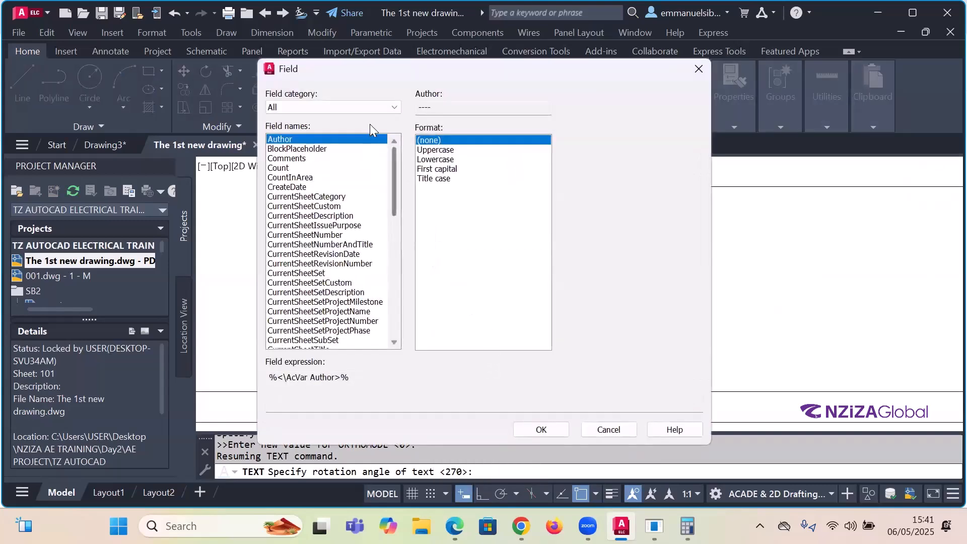
{"action": "left_click", "coordinate": [385, 108]}
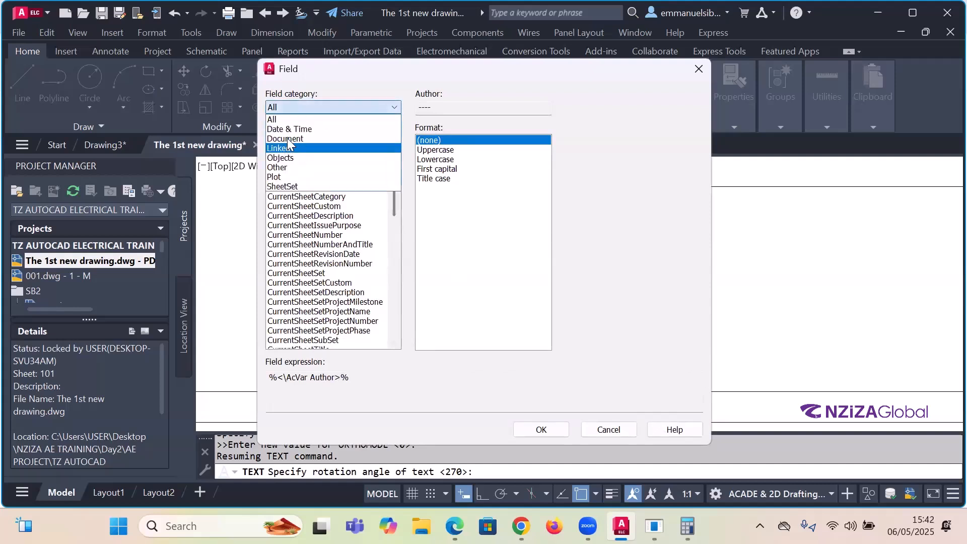
{"action": "left_click", "coordinate": [296, 139]}
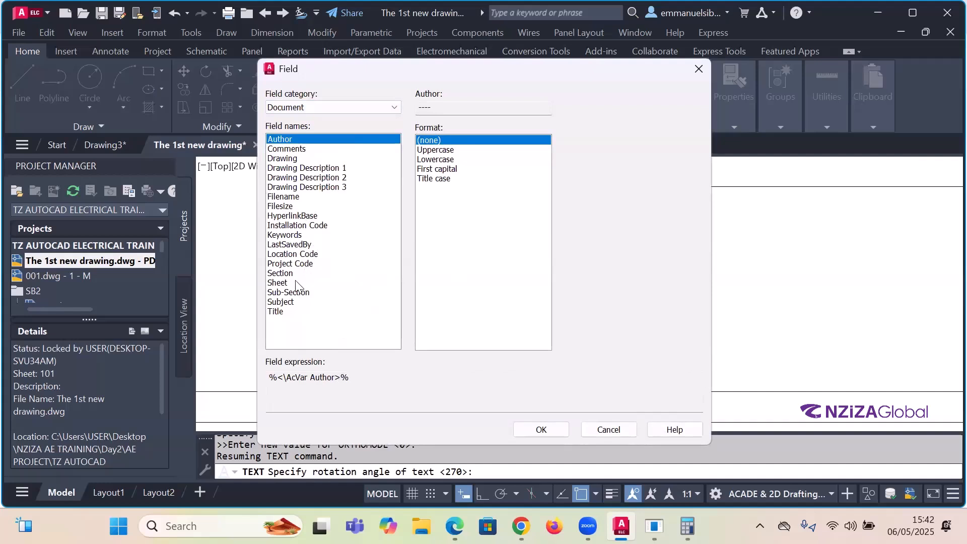
{"action": "left_click", "coordinate": [281, 283]}
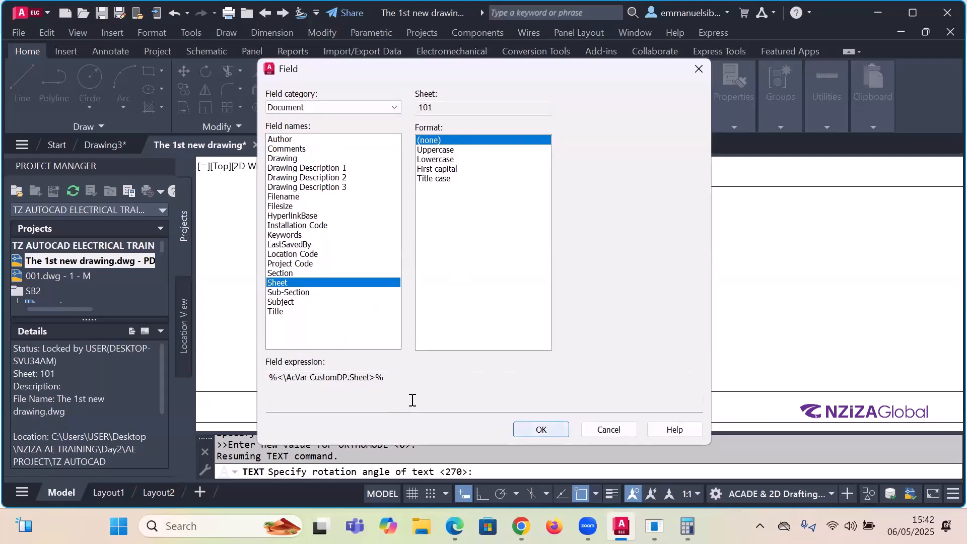
{"action": "key", "text": "Return"}
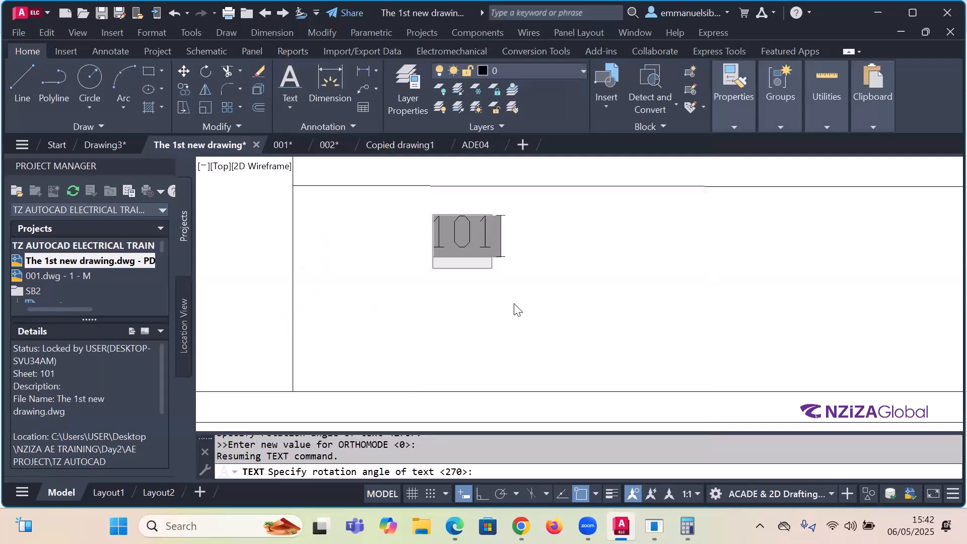
{"action": "scroll", "coordinate": [507, 310], "scroll_direction": "down", "scroll_amount": 2}
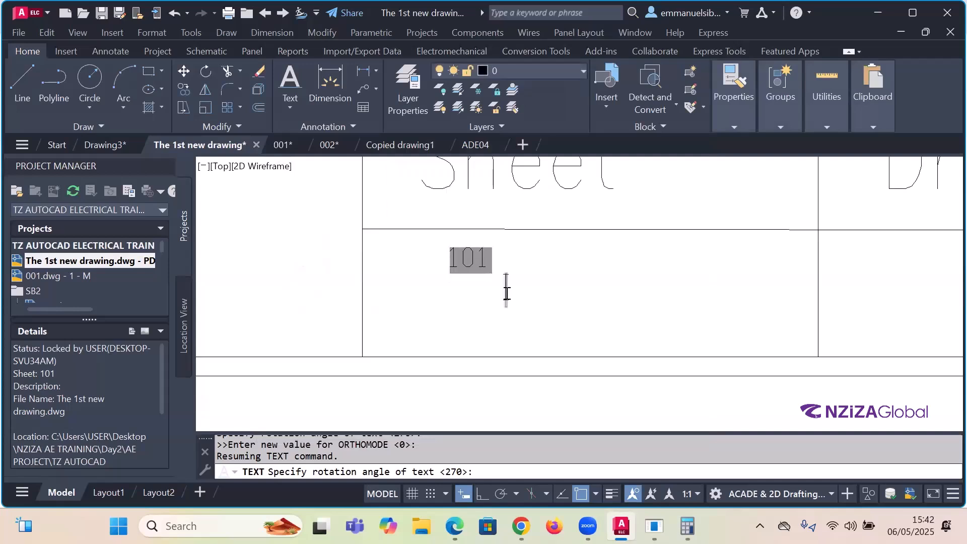
{"action": "scroll", "coordinate": [510, 290], "scroll_direction": "down", "scroll_amount": 2}
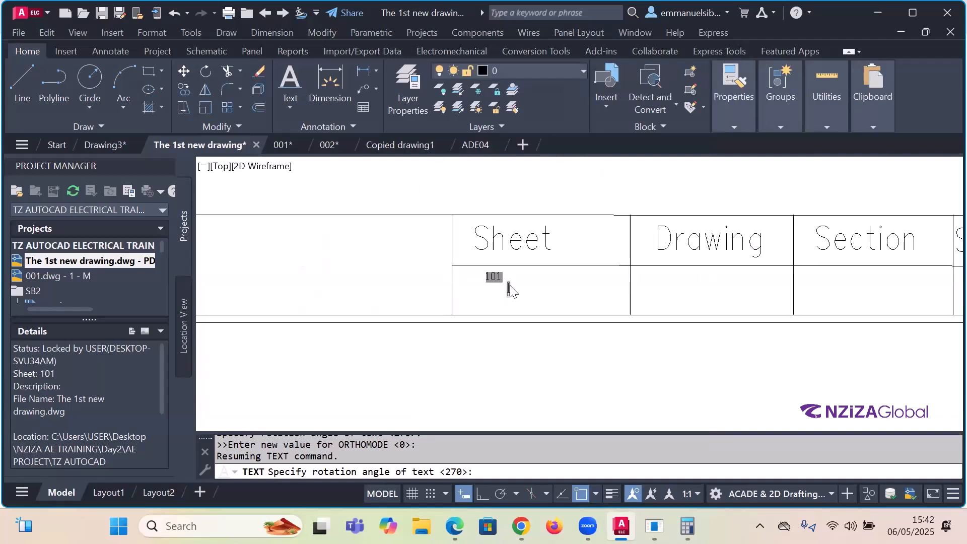
{"action": "scroll", "coordinate": [511, 286], "scroll_direction": "up", "scroll_amount": 3}
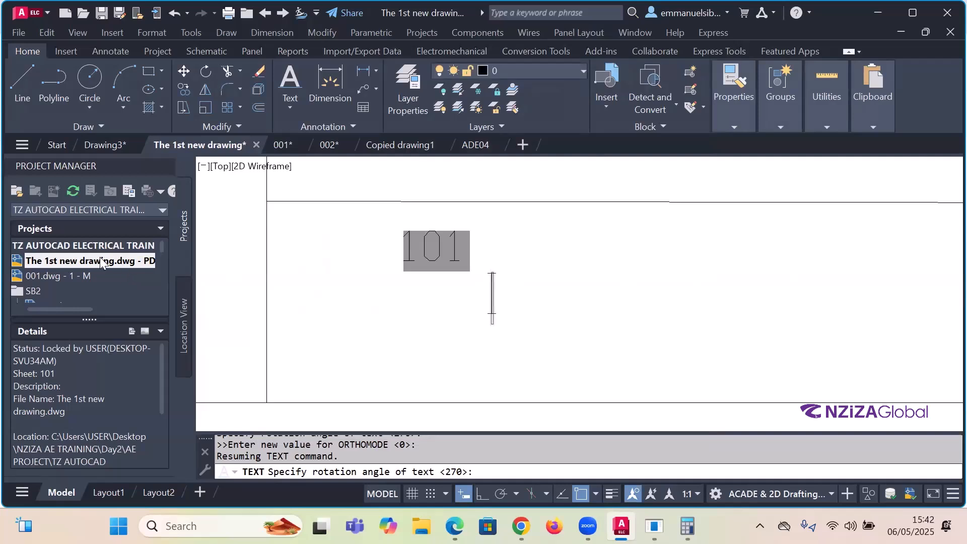
{"action": "key", "text": "Return"}
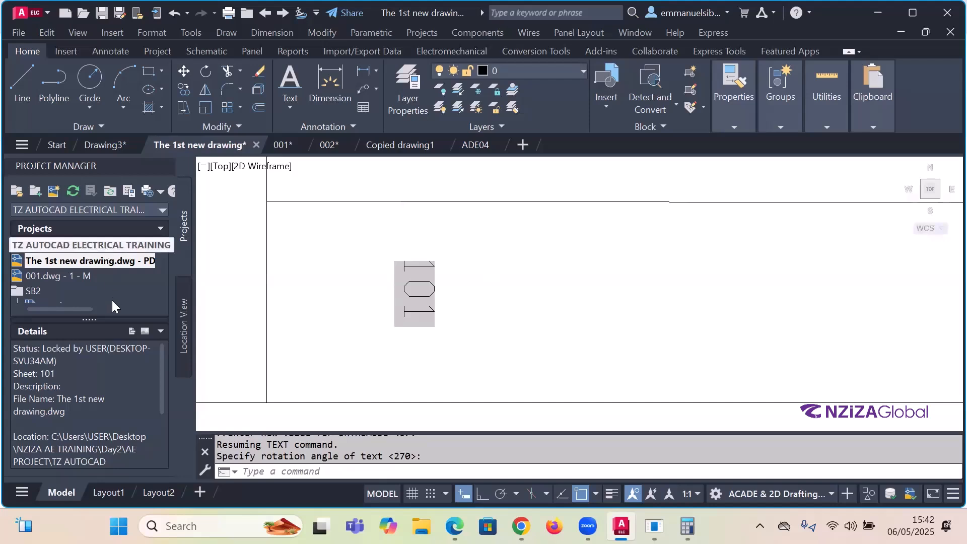
{"action": "key", "text": "Escape"}
Step: Open the Drawing Properties of The 1st new drawing.dwg from the project's drawing list
{"action": "right_click", "coordinate": [119, 245]}
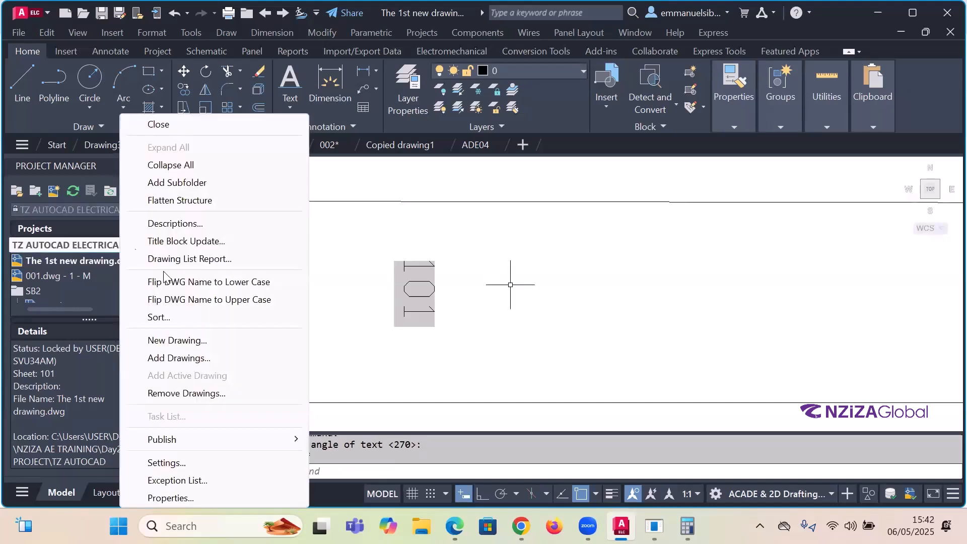
{"action": "left_click", "coordinate": [83, 256]}
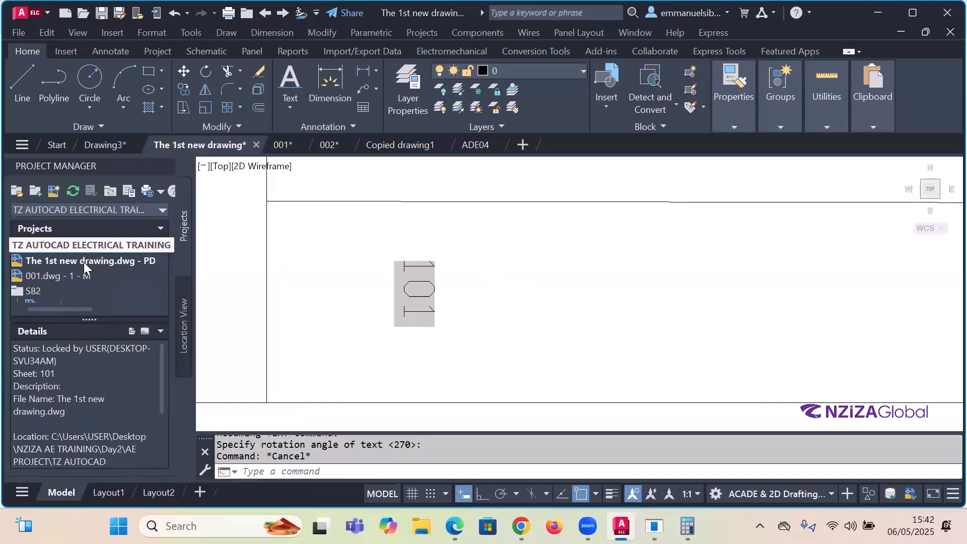
{"action": "right_click", "coordinate": [84, 263]}
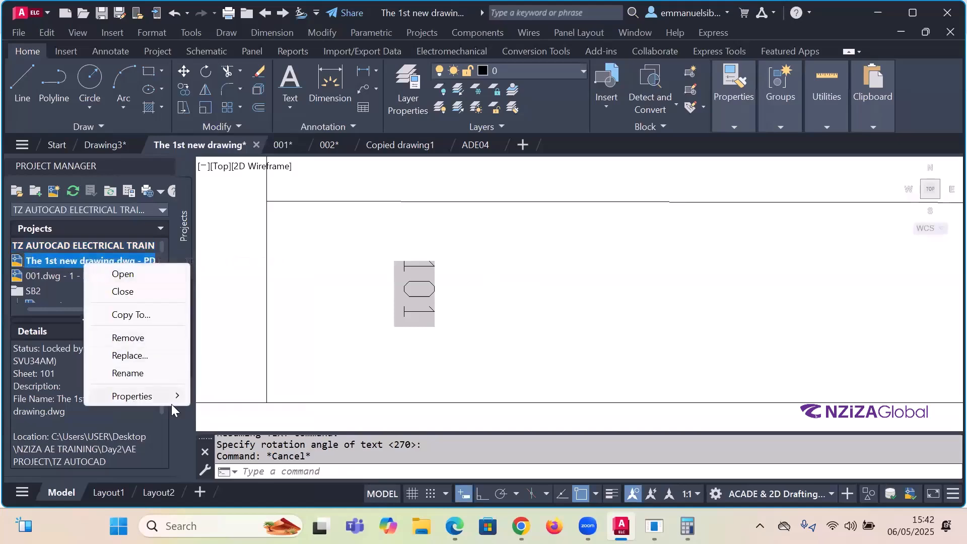
{"action": "mouse_move", "coordinate": [132, 396]}
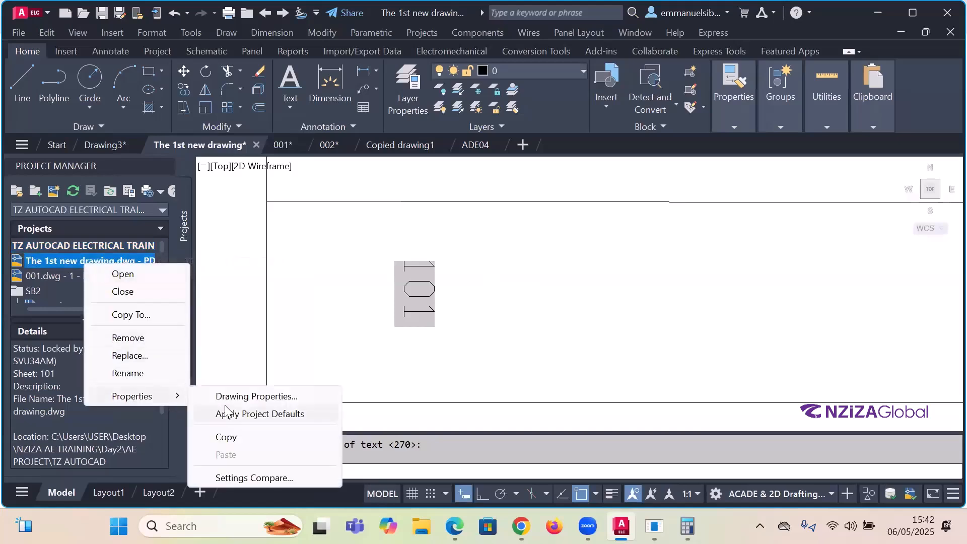
{"action": "left_click", "coordinate": [256, 397]}
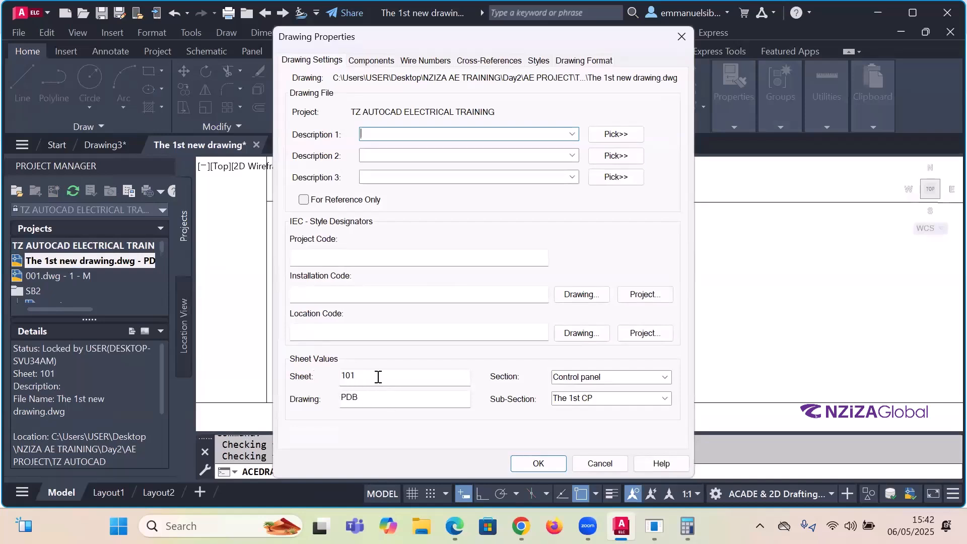
Step: Clear the Drawing, Section and Sub-Section sheet values of the drawing, keeping its Sheet value, and apply the properties
{"action": "left_click_drag", "start_coordinate": [358, 396], "coordinate": [298, 373]}
{"action": "key", "text": "Delete"}
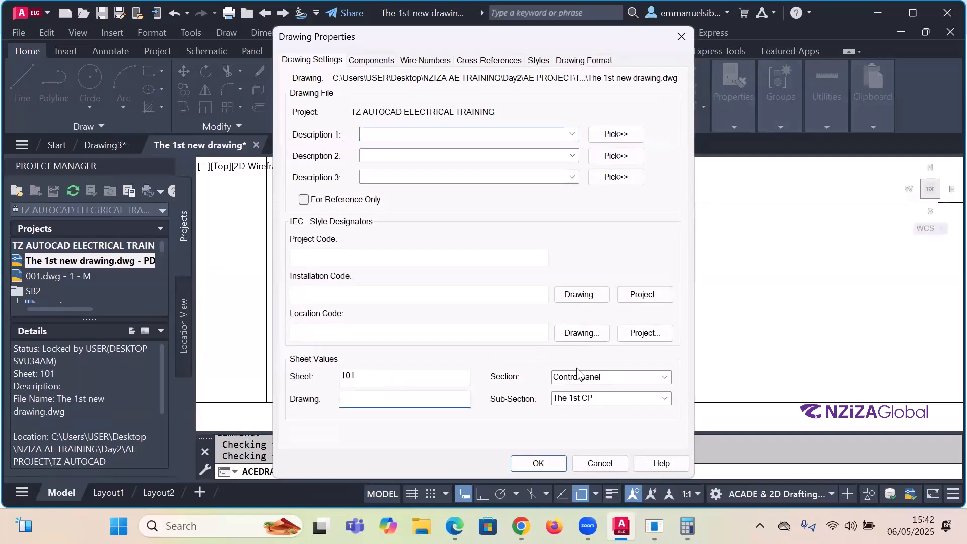
{"action": "left_click", "coordinate": [607, 378]}
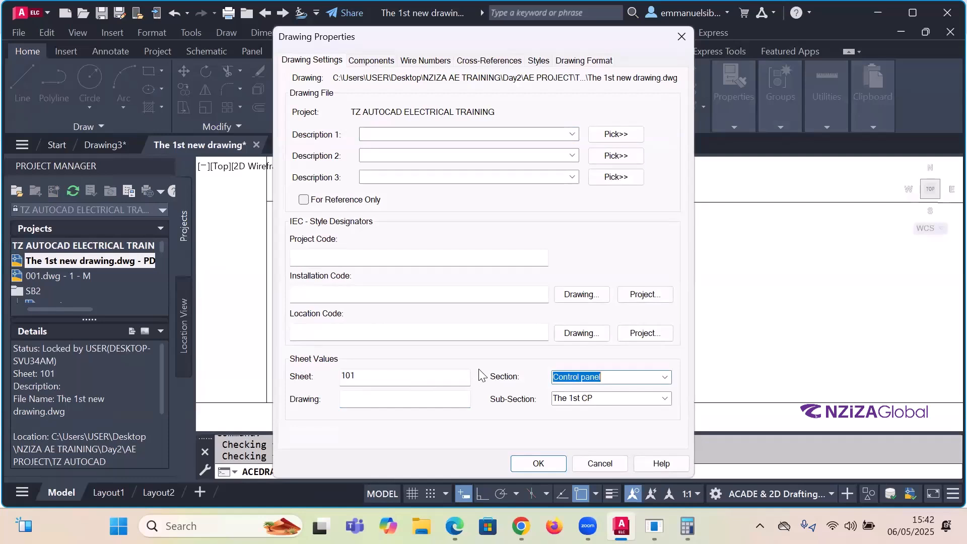
{"action": "key", "text": "Delete"}
{"action": "left_click_drag", "start_coordinate": [601, 398], "coordinate": [503, 403]}
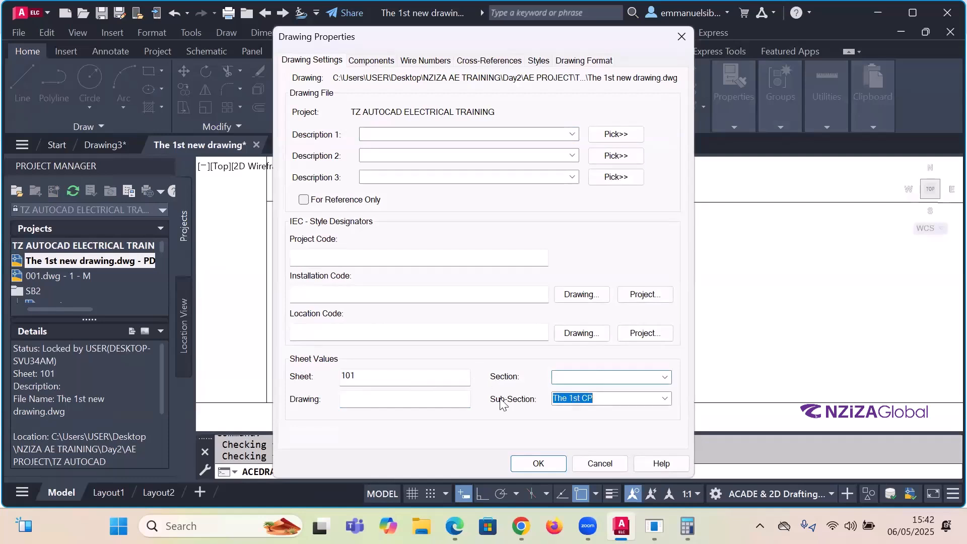
{"action": "key", "text": "Delete"}
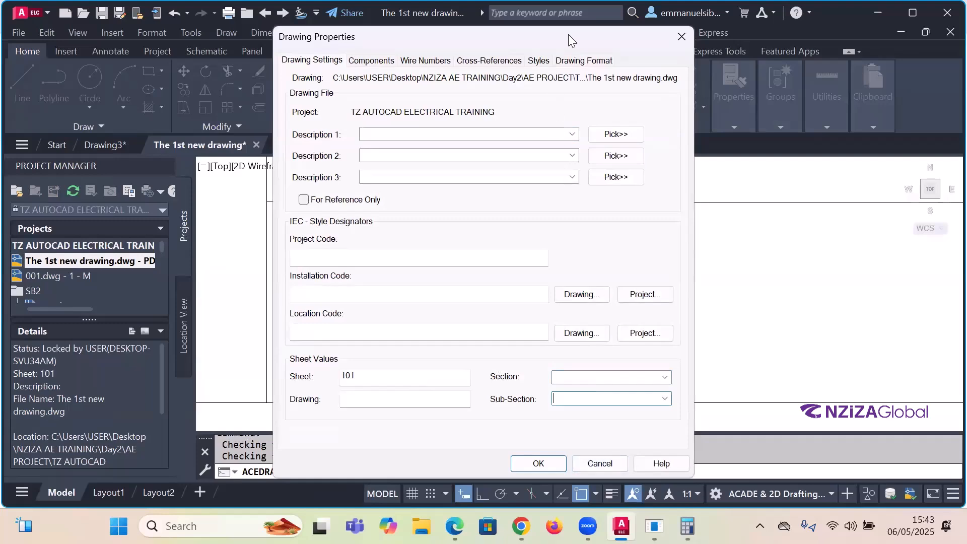
{"action": "left_click_drag", "start_coordinate": [570, 35], "coordinate": [723, 12]}
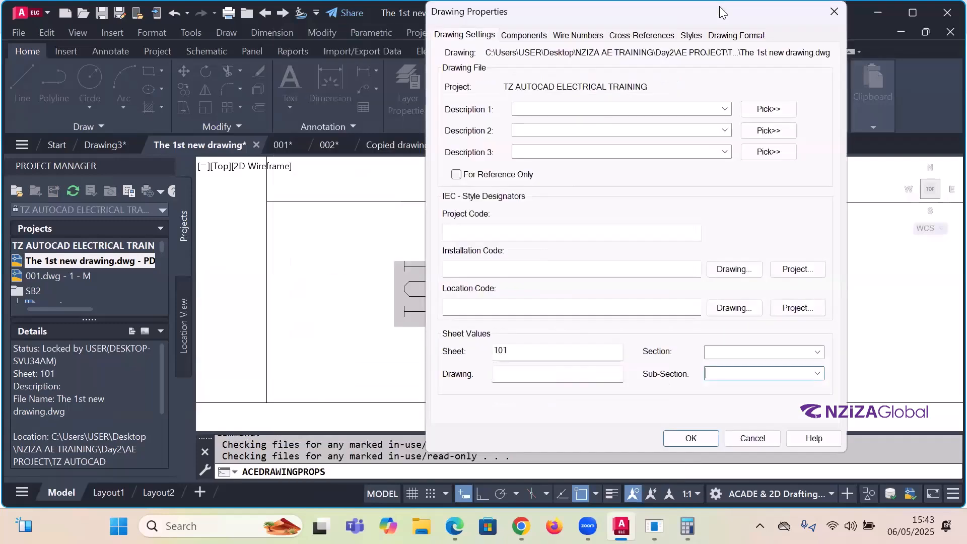
{"action": "left_click", "coordinate": [691, 438]}
{"action": "scroll", "coordinate": [418, 297], "scroll_direction": "up", "scroll_amount": 5}
{"action": "scroll", "coordinate": [418, 297], "scroll_direction": "down", "scroll_amount": 5}
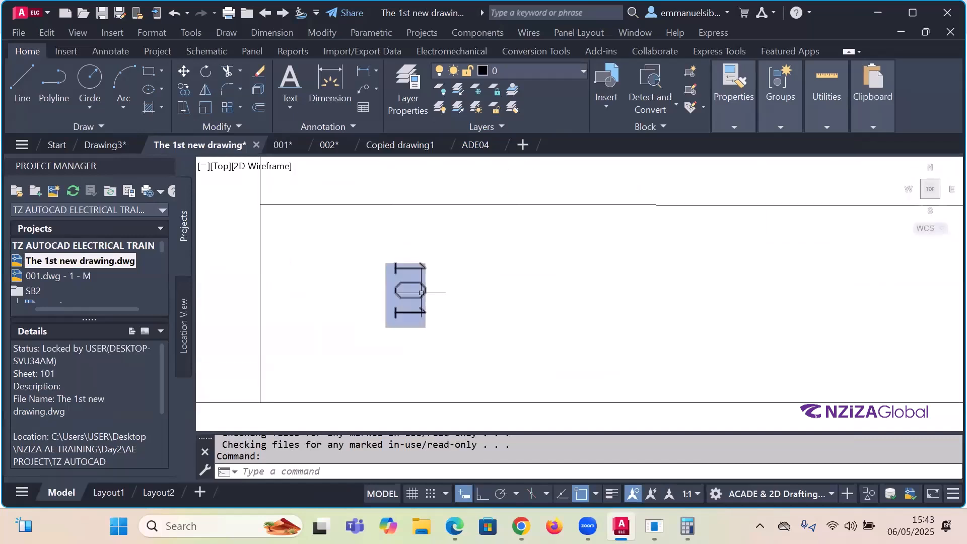
Step: Set the rotation of the sheet number text below "Sheet" to 0
{"action": "left_click", "coordinate": [421, 292]}
{"action": "right_click", "coordinate": [421, 293]}
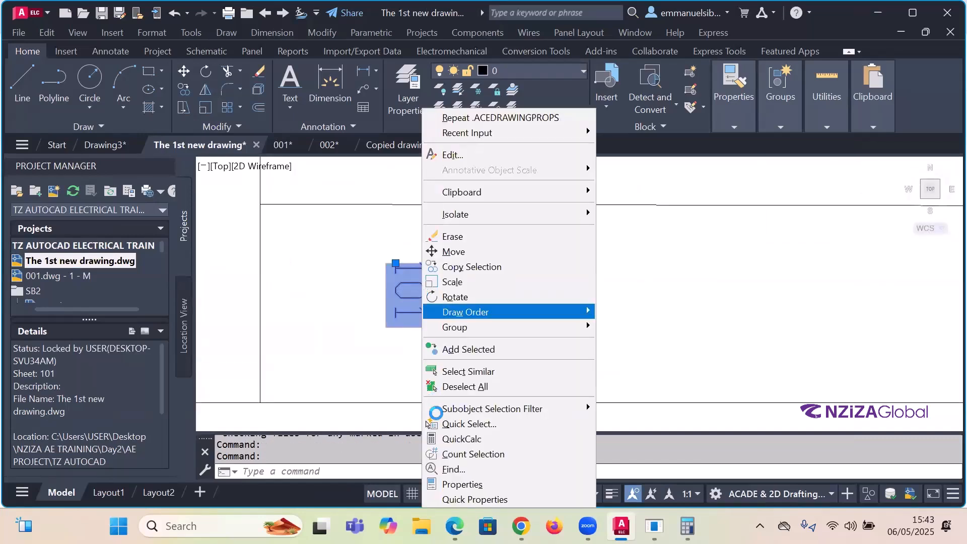
{"action": "left_click", "coordinate": [462, 484]}
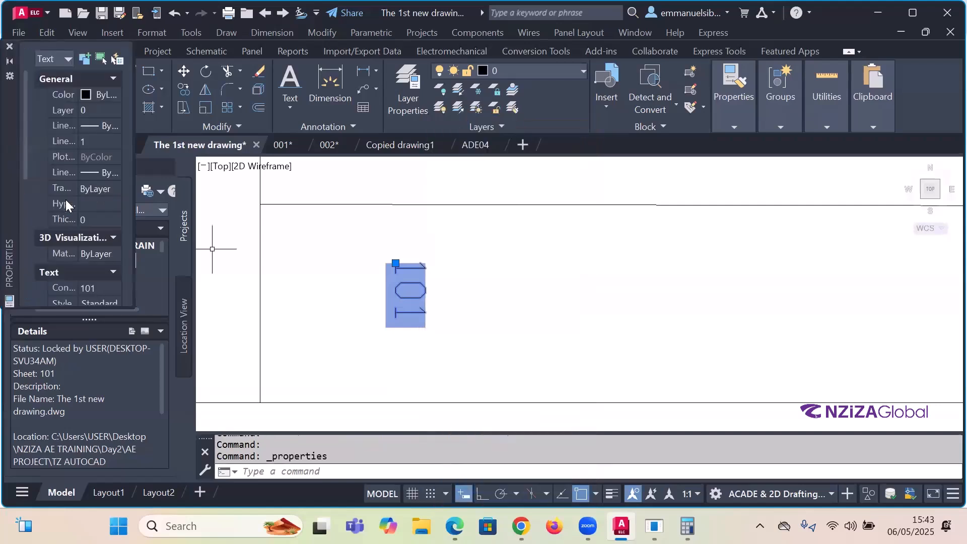
{"action": "left_click", "coordinate": [104, 242]}
{"action": "type", "text": "0"}
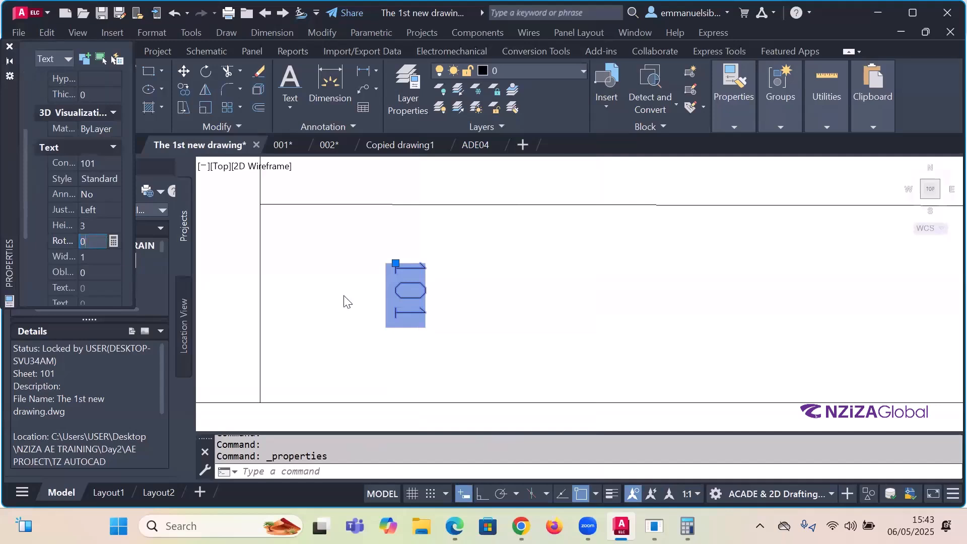
{"action": "key", "text": "Return"}
{"action": "scroll", "coordinate": [436, 315], "scroll_direction": "down", "scroll_amount": 2}
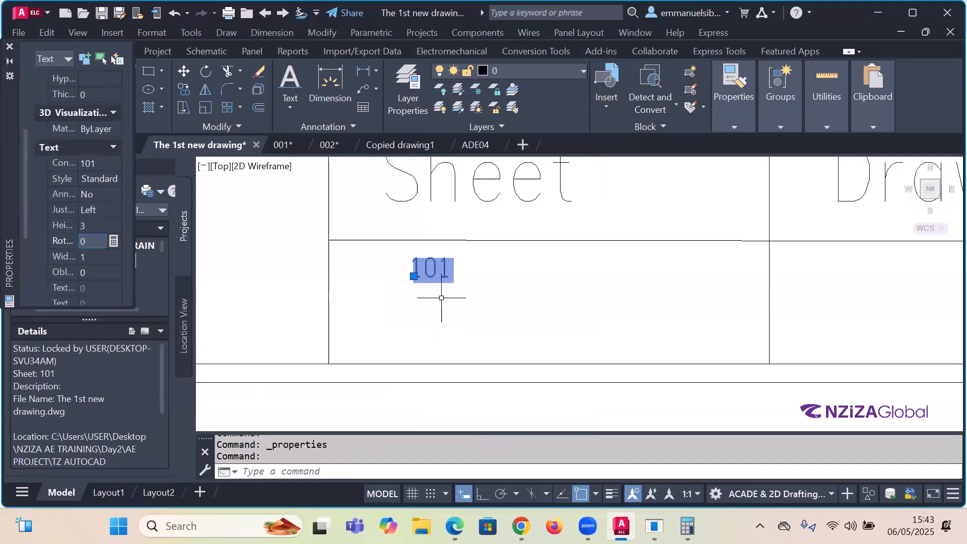
Step: Move the sheet number text slightly lower in its cell below "Sheet" and deselect it
{"action": "left_click", "coordinate": [413, 276]}
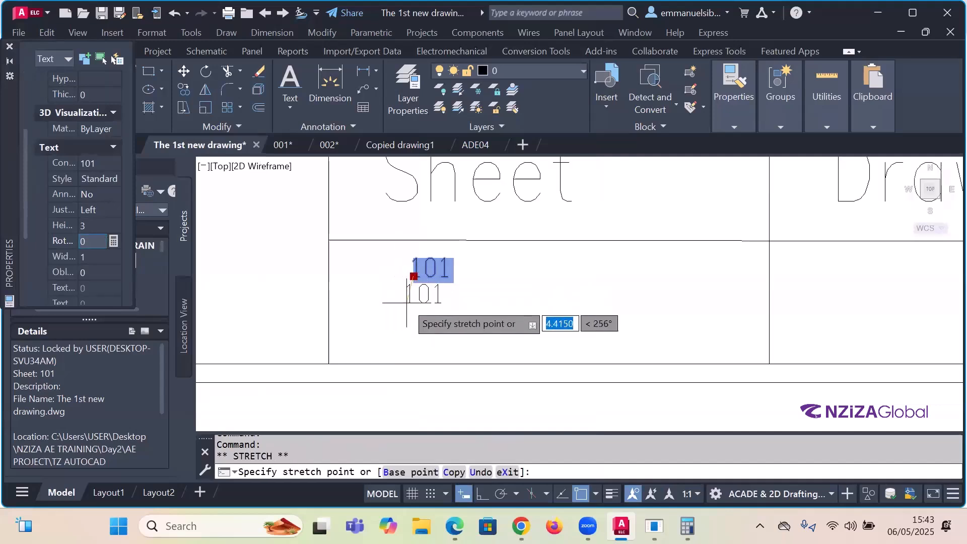
{"action": "left_click", "coordinate": [407, 303]}
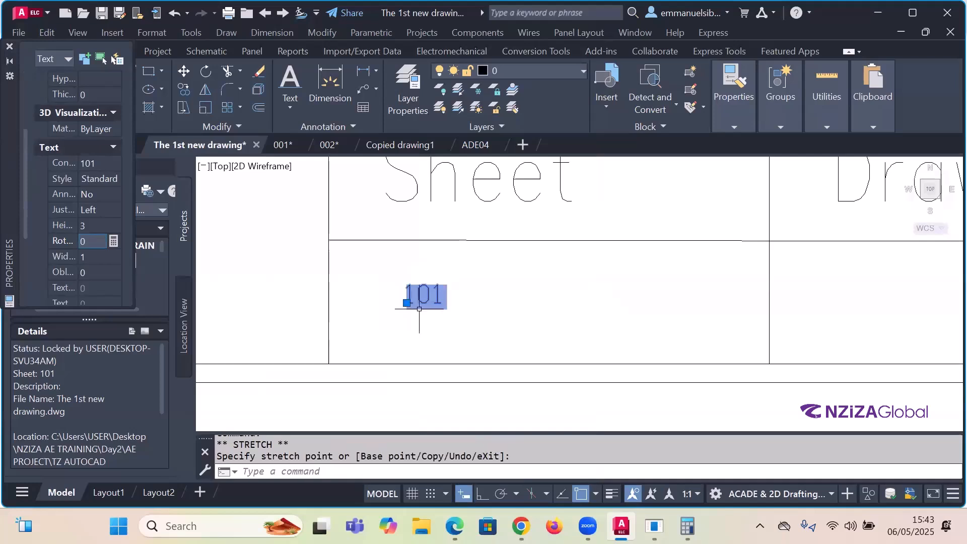
{"action": "key", "text": "Escape"}
{"action": "scroll", "coordinate": [426, 301], "scroll_direction": "down", "scroll_amount": 4}
{"action": "scroll", "coordinate": [437, 300], "scroll_direction": "up", "scroll_amount": 2}
{"action": "scroll", "coordinate": [438, 300], "scroll_direction": "up", "scroll_amount": 2}
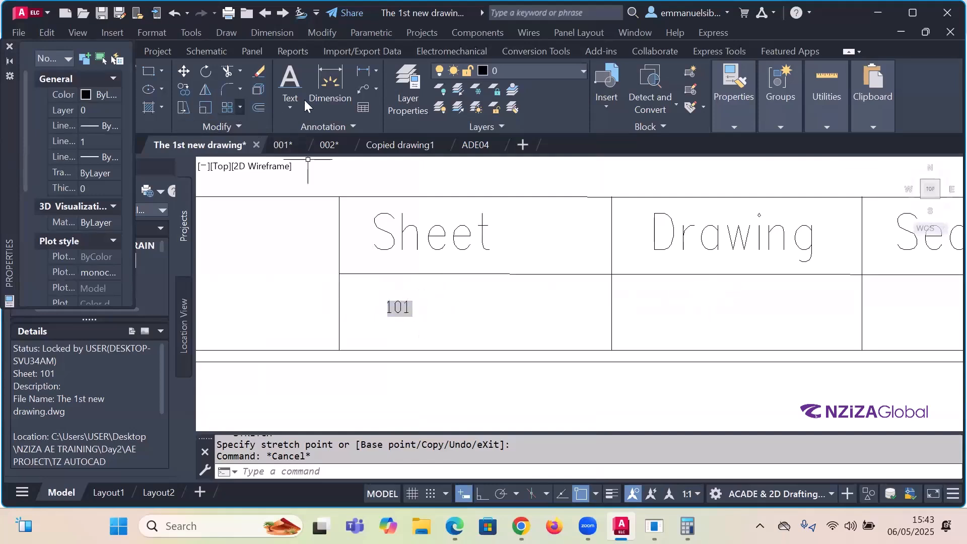
Step: Start a single-line text in the empty cell below "Drawing" with a height of 3 and a rotation angle of 0
{"action": "left_click", "coordinate": [289, 108]}
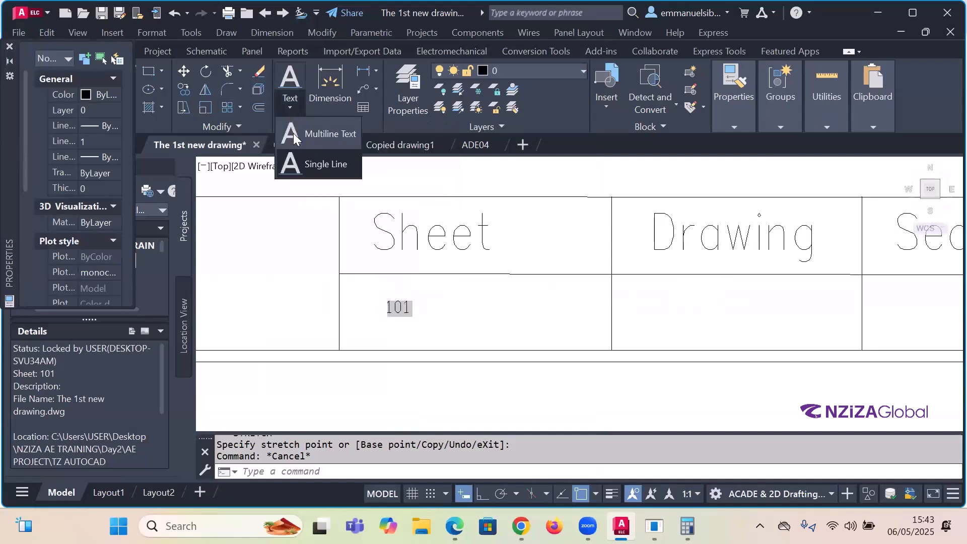
{"action": "left_click", "coordinate": [308, 161]}
{"action": "scroll", "coordinate": [310, 321], "scroll_direction": "down", "scroll_amount": 3}
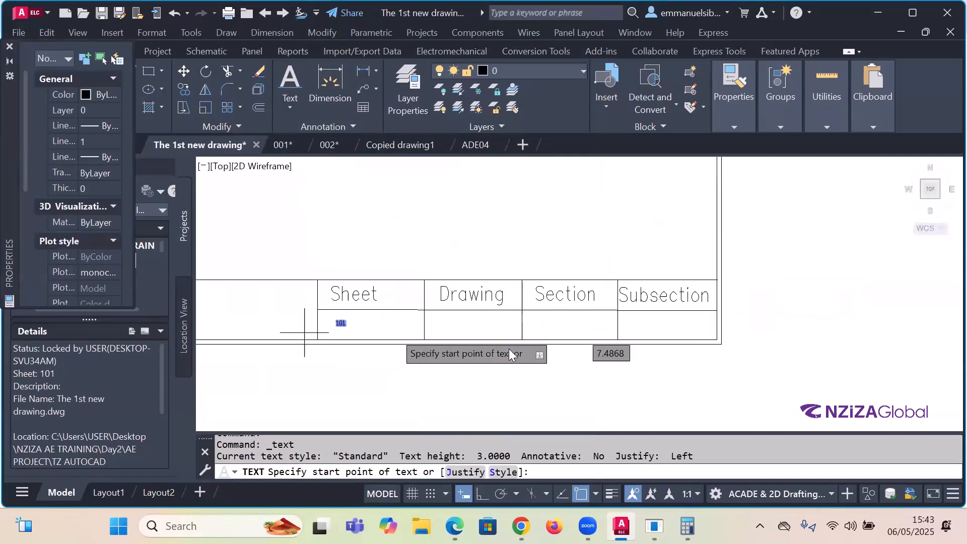
{"action": "scroll", "coordinate": [483, 328], "scroll_direction": "up", "scroll_amount": 2}
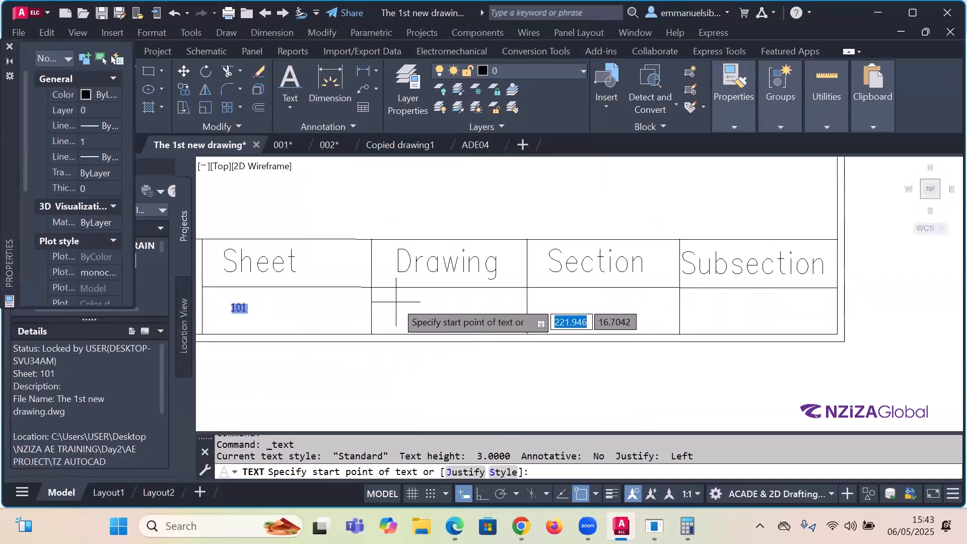
{"action": "left_click", "coordinate": [398, 306]}
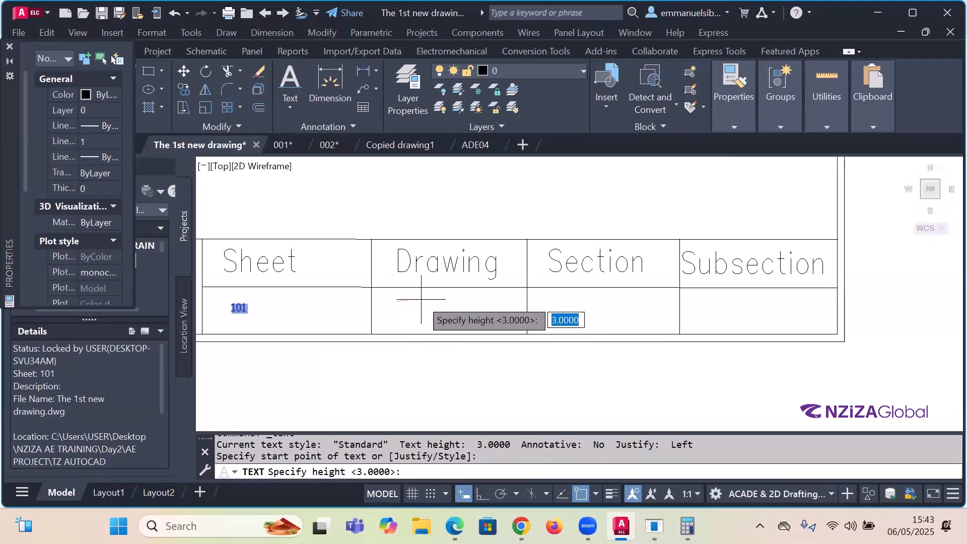
{"action": "key", "text": "Return"}
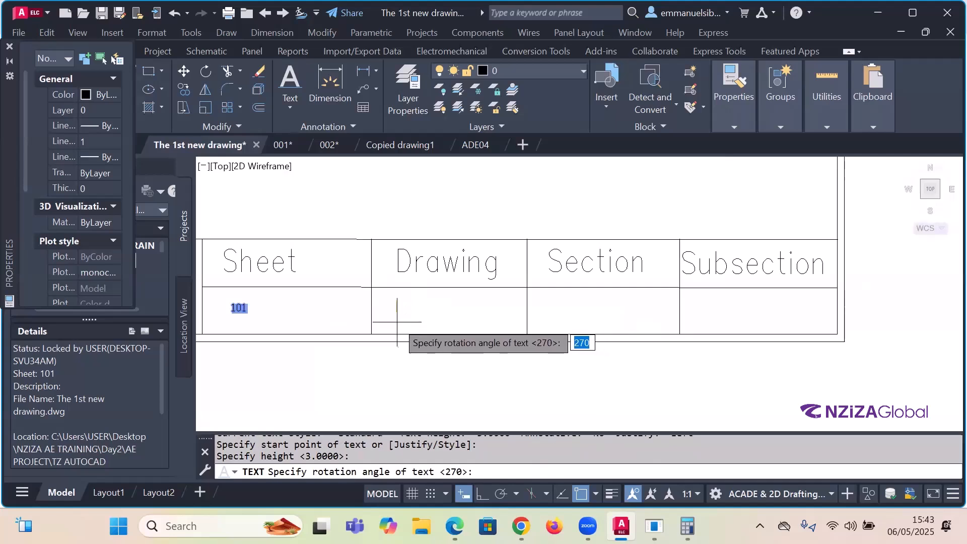
{"action": "scroll", "coordinate": [396, 317], "scroll_direction": "up", "scroll_amount": 2}
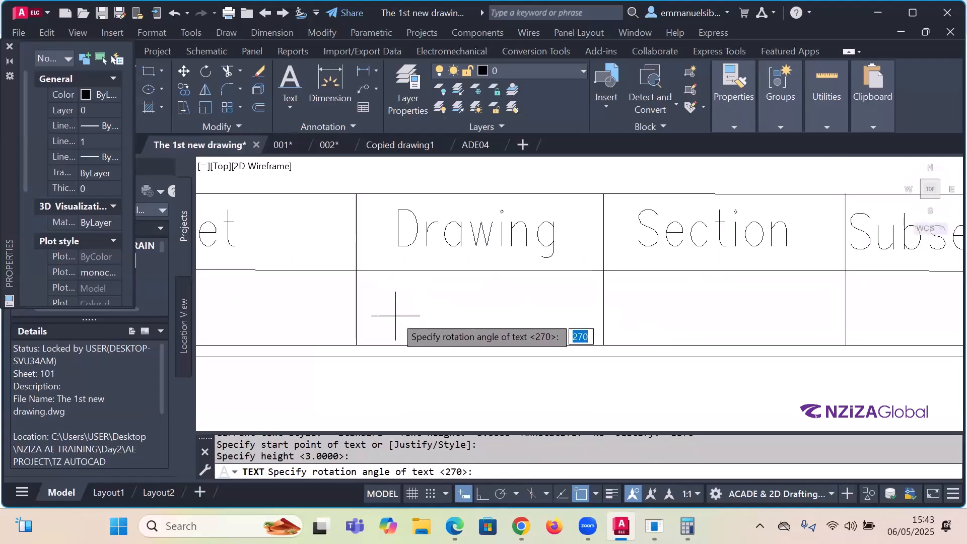
{"action": "type", "text": "0"}
{"action": "key", "text": "Return"}
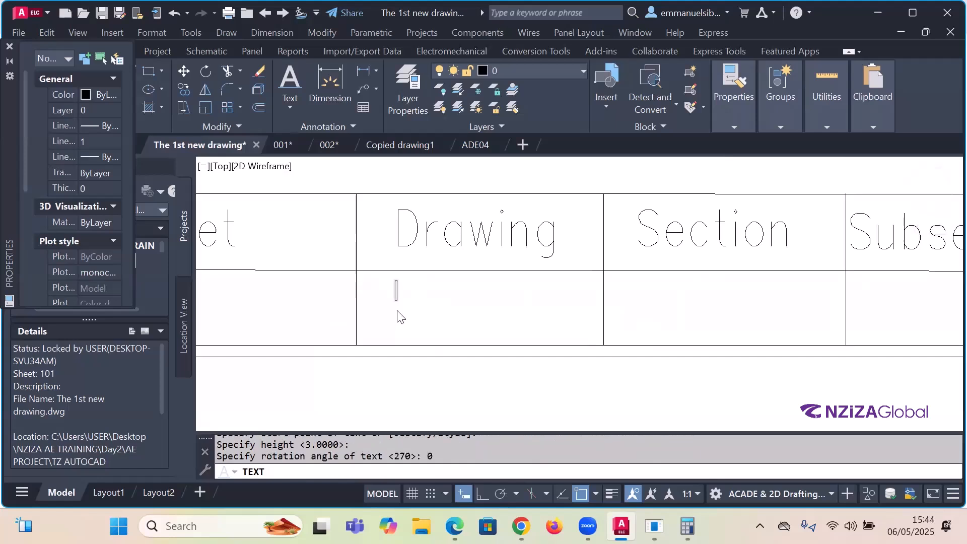
Step: Insert the Drawing field from the Document category as the text below "Drawing"
{"action": "scroll", "coordinate": [398, 292], "scroll_direction": "up", "scroll_amount": 3}
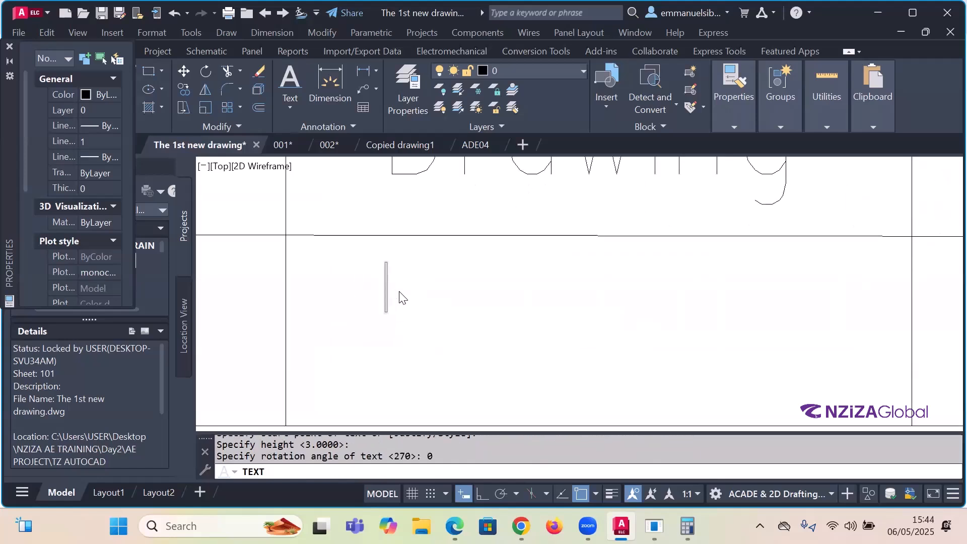
{"action": "right_click", "coordinate": [386, 282]}
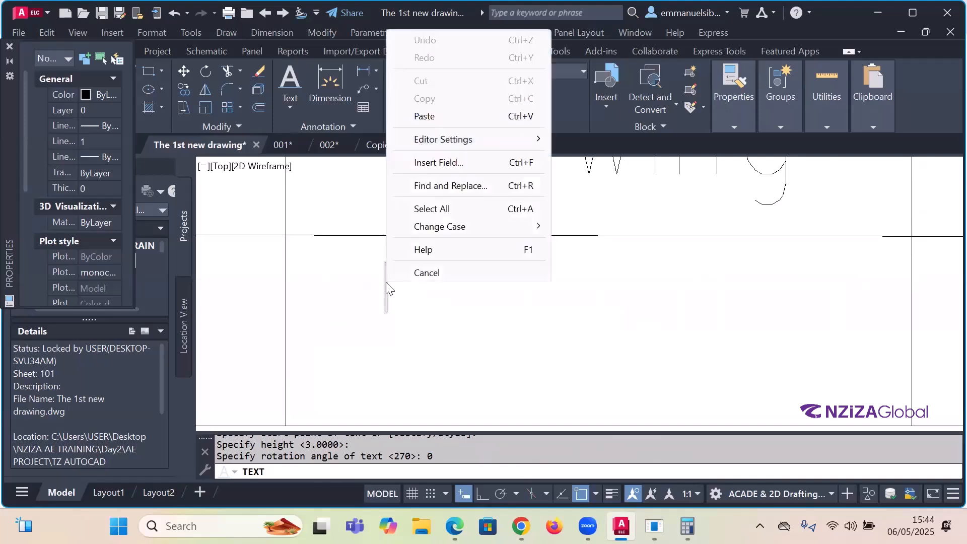
{"action": "left_click", "coordinate": [477, 161]}
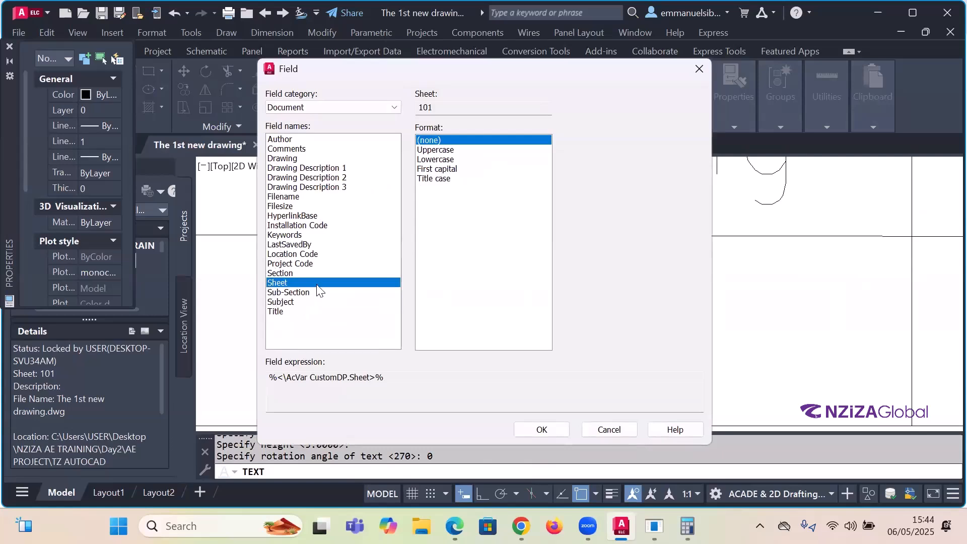
{"action": "left_click", "coordinate": [295, 159]}
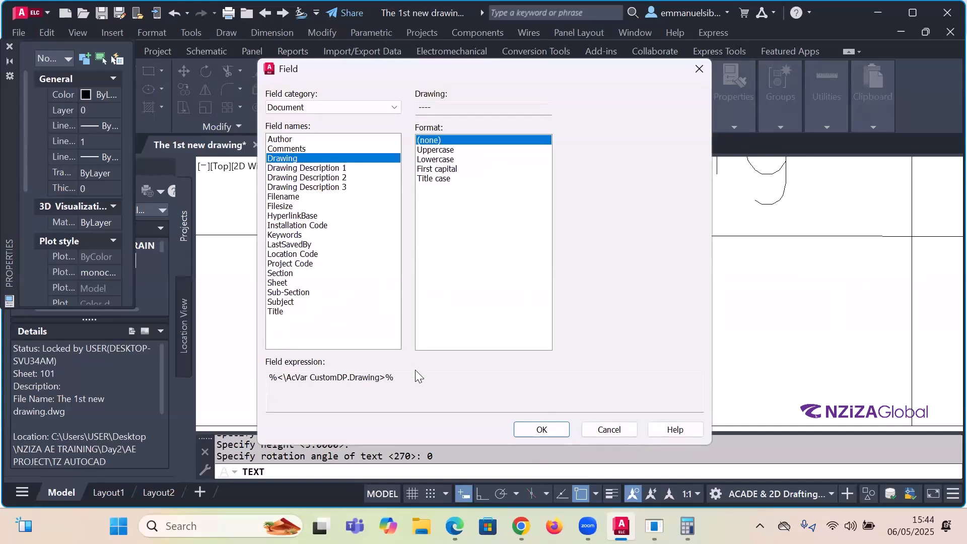
{"action": "key", "text": "Return"}
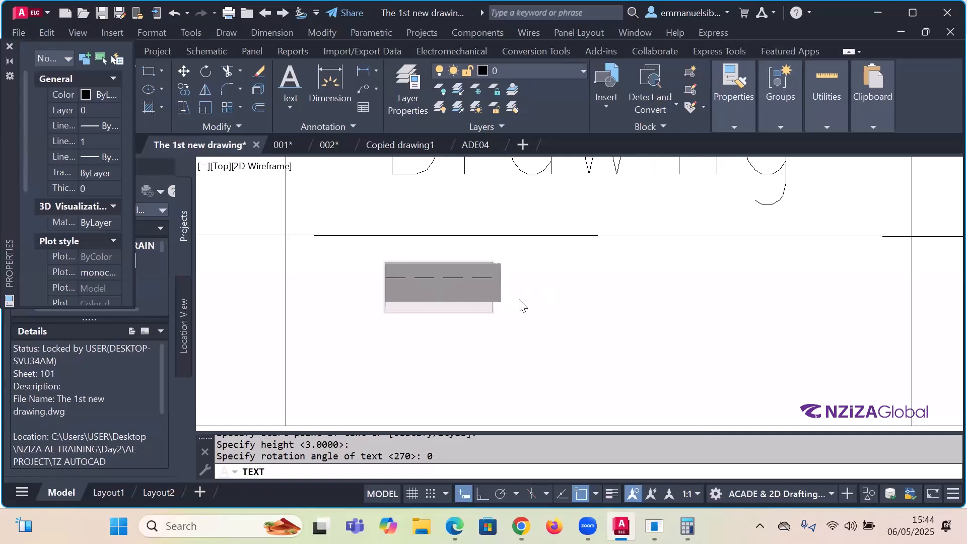
Step: Continue the single-line text in the cell below "Section" and insert the Section field from the Document category there
{"action": "scroll", "coordinate": [524, 305], "scroll_direction": "down", "scroll_amount": 4}
{"action": "scroll", "coordinate": [524, 305], "scroll_direction": "down", "scroll_amount": 2}
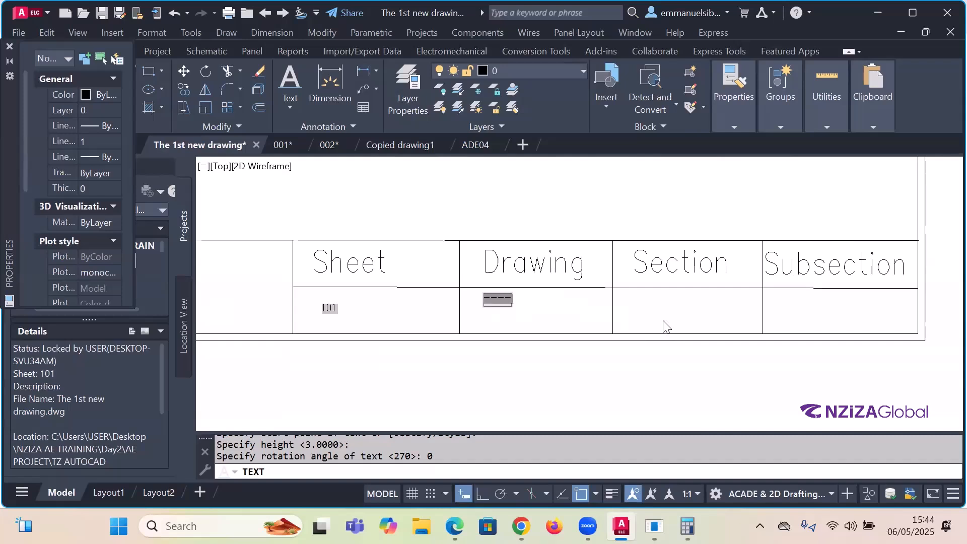
{"action": "scroll", "coordinate": [648, 313], "scroll_direction": "up", "scroll_amount": 2}
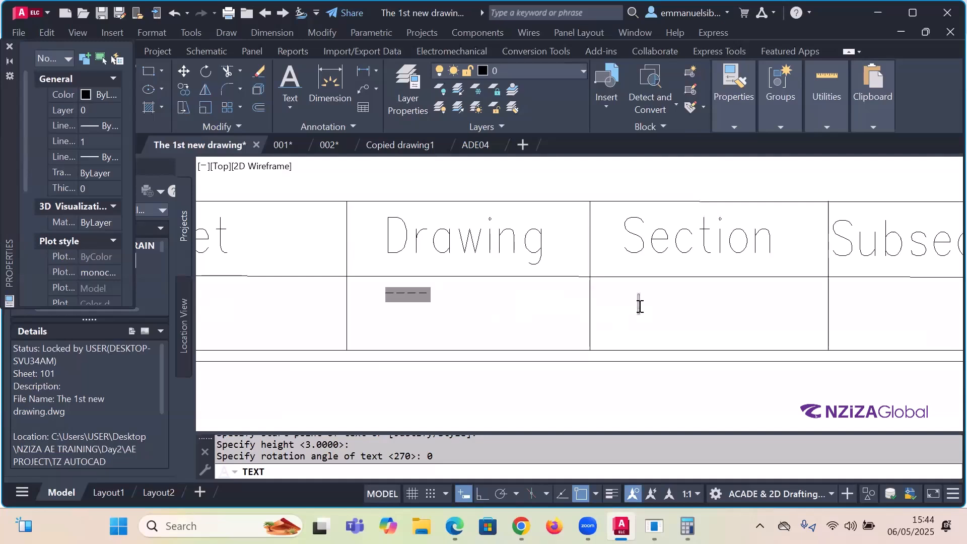
{"action": "right_click", "coordinate": [640, 309]}
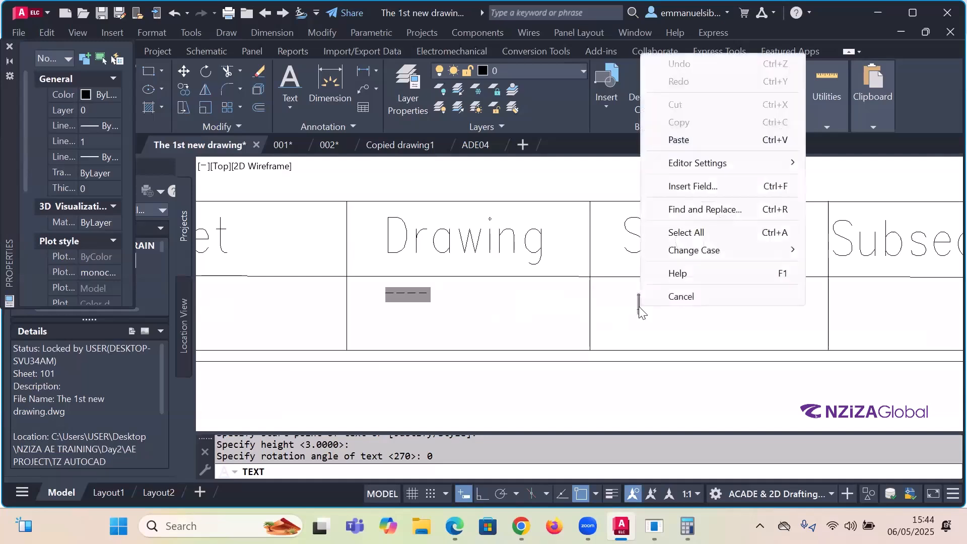
{"action": "left_click", "coordinate": [701, 187]}
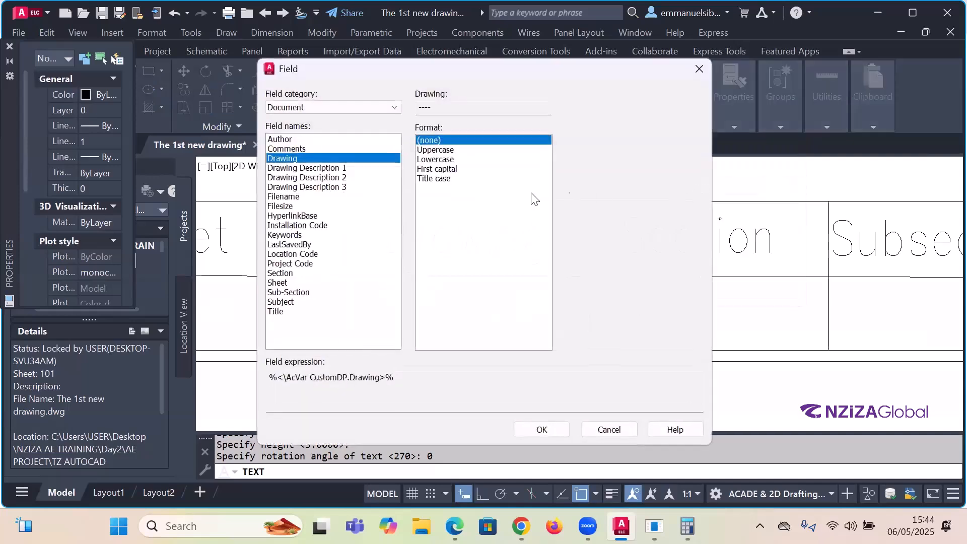
{"action": "left_click", "coordinate": [282, 274]}
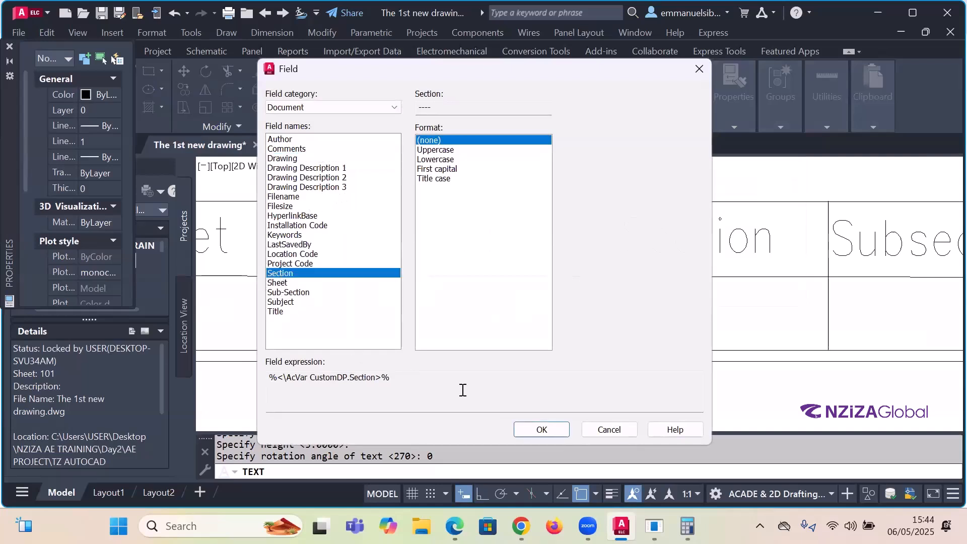
{"action": "key", "text": "Return"}
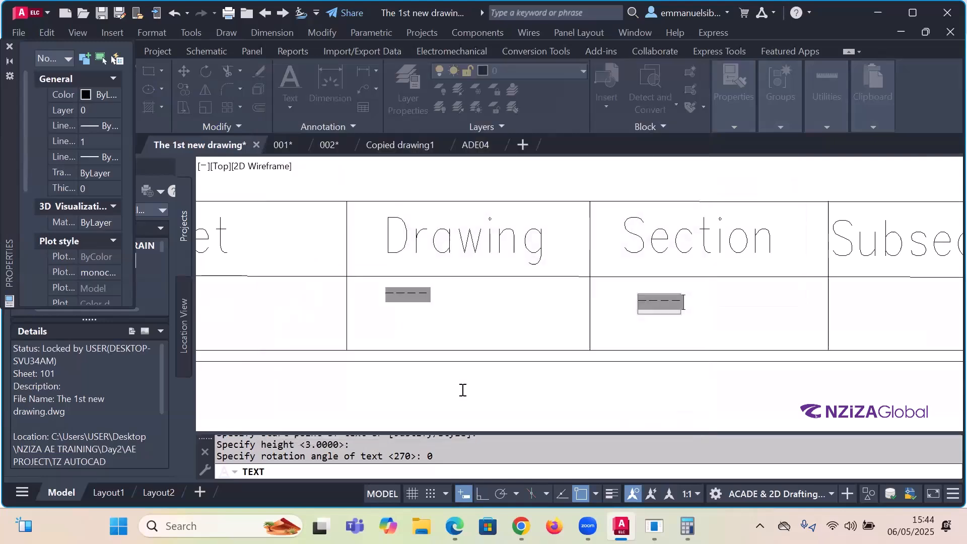
{"action": "scroll", "coordinate": [456, 327], "scroll_direction": "down", "scroll_amount": 2}
{"action": "scroll", "coordinate": [456, 327], "scroll_direction": "down", "scroll_amount": 2}
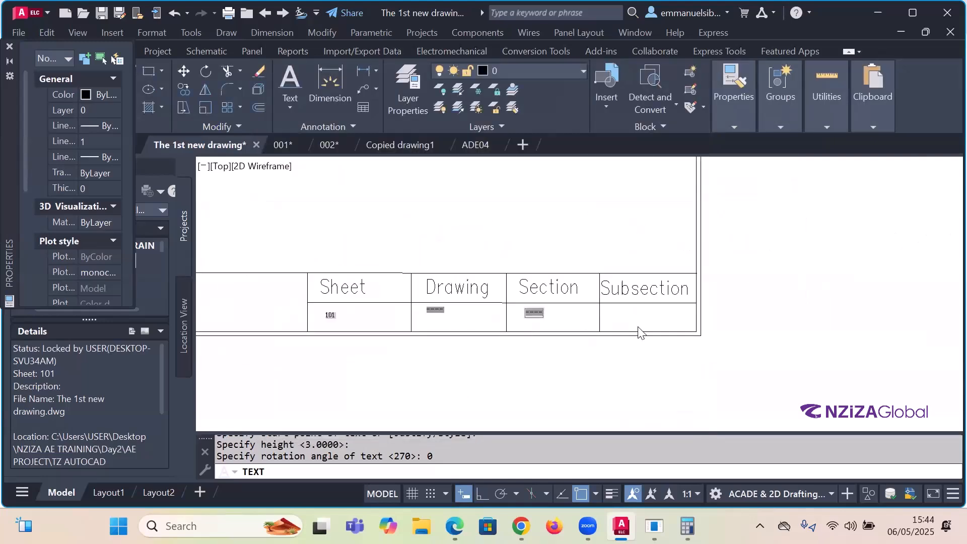
{"action": "scroll", "coordinate": [655, 325], "scroll_direction": "up", "scroll_amount": 4}
{"action": "left_click", "coordinate": [563, 304]}
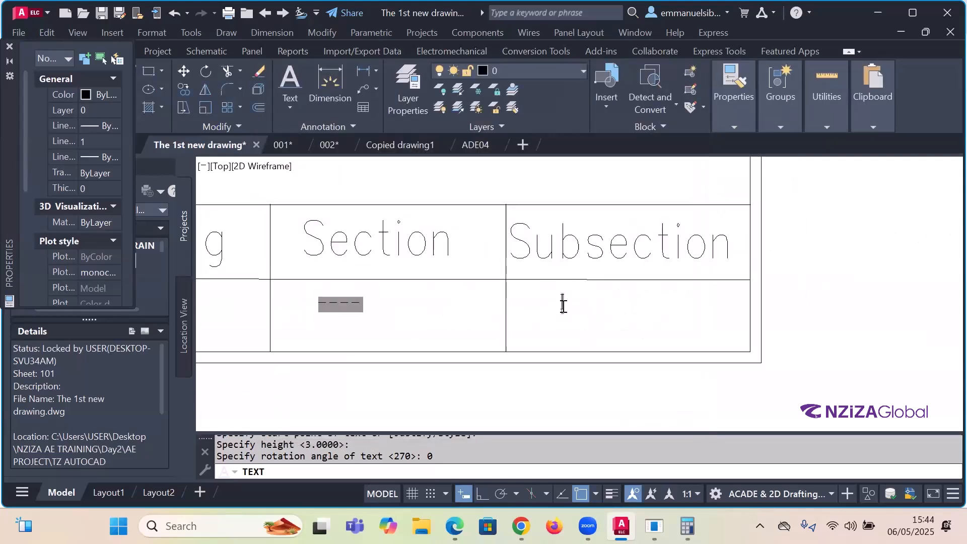
{"action": "right_click", "coordinate": [563, 305]}
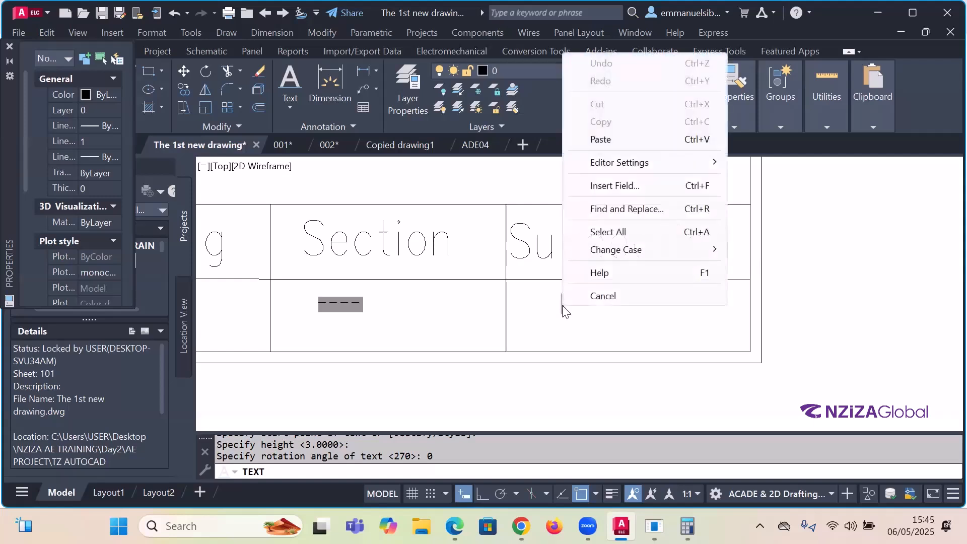
{"action": "left_click", "coordinate": [611, 186]}
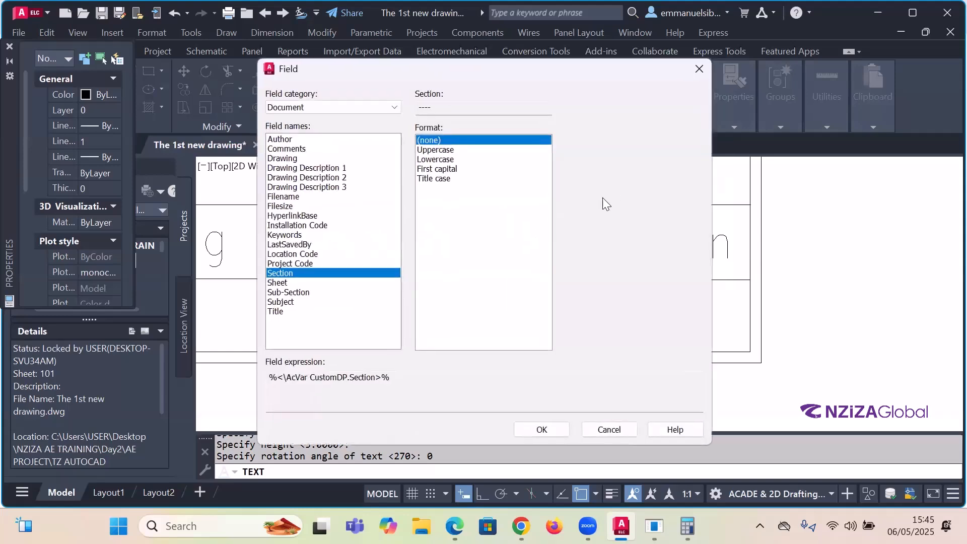
{"action": "key", "text": "Return"}
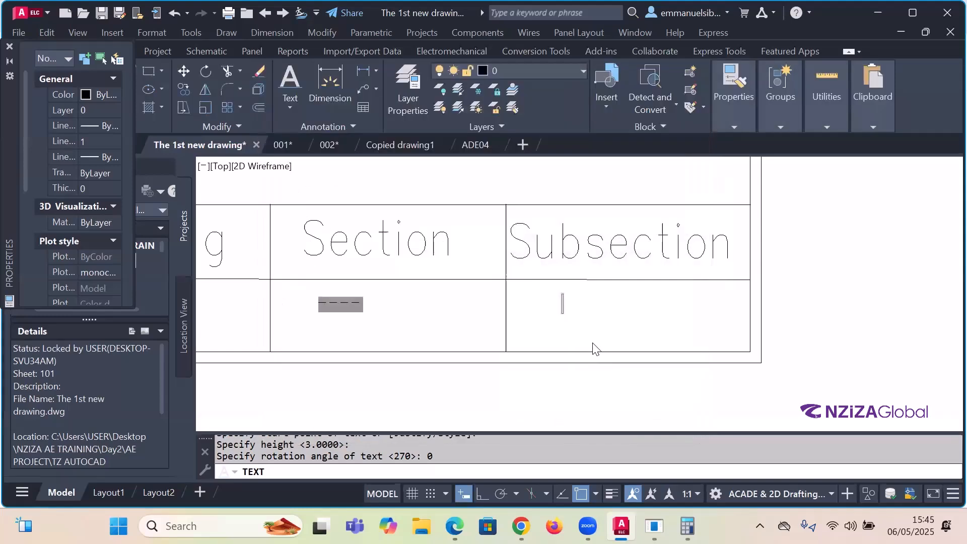
{"action": "key", "text": "Return"}
{"action": "key", "text": "Return"}
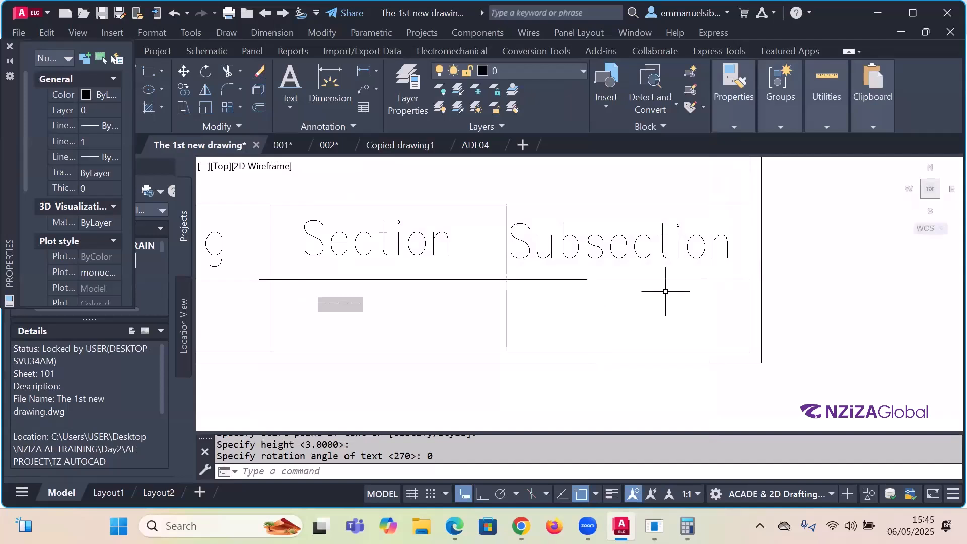
Step: Start a single-line text in the empty cell below "Subsection" with a height of 3
{"action": "scroll", "coordinate": [588, 293], "scroll_direction": "down", "scroll_amount": 2}
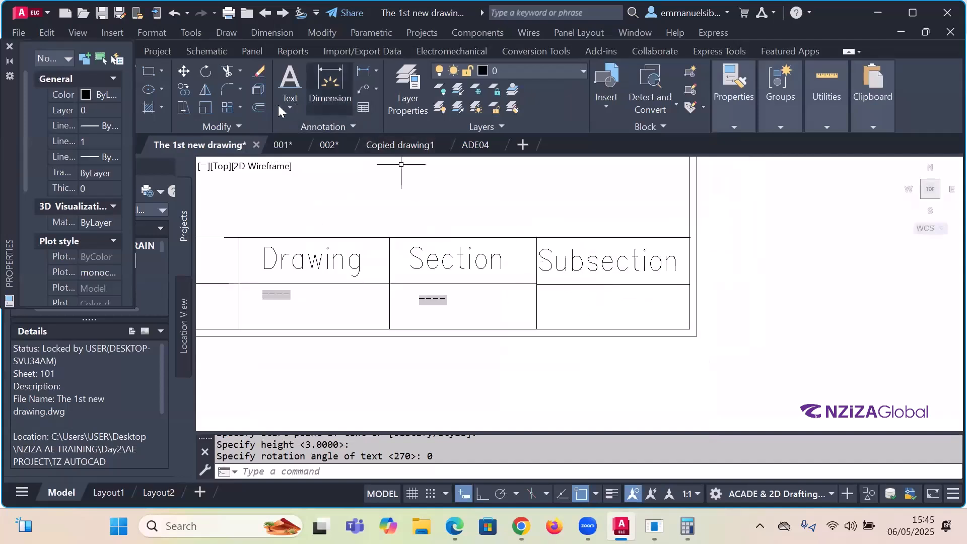
{"action": "left_click", "coordinate": [295, 111]}
{"action": "left_click", "coordinate": [302, 164]}
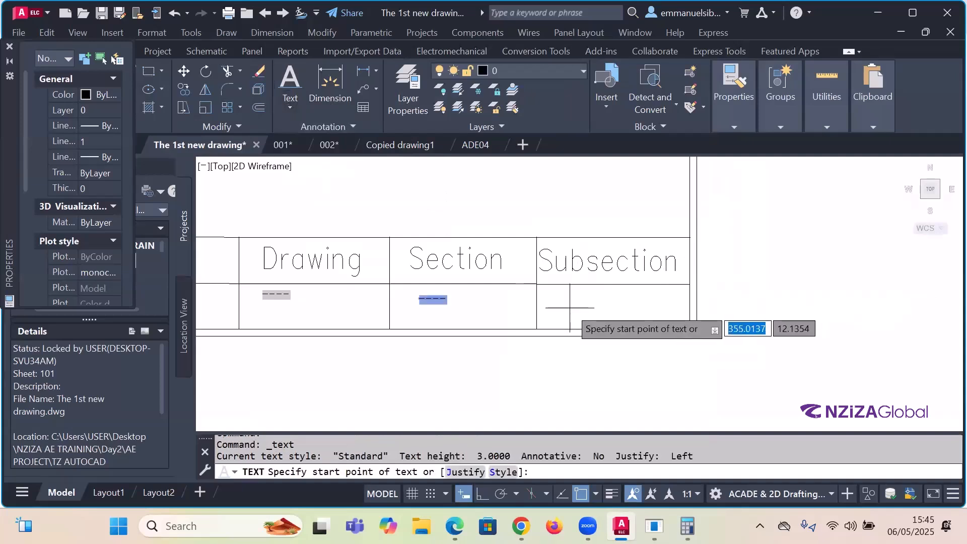
{"action": "left_click", "coordinate": [578, 293]}
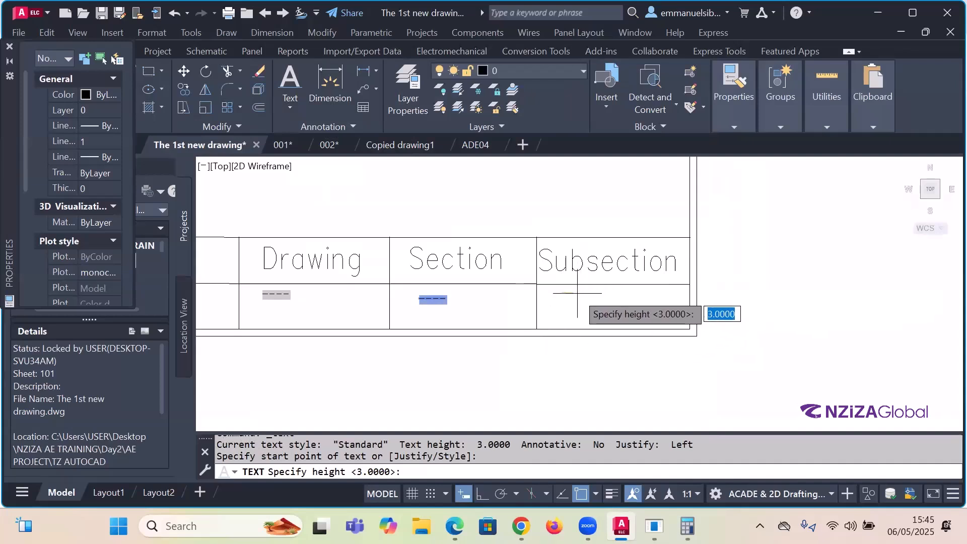
{"action": "scroll", "coordinate": [577, 292], "scroll_direction": "up", "scroll_amount": 6}
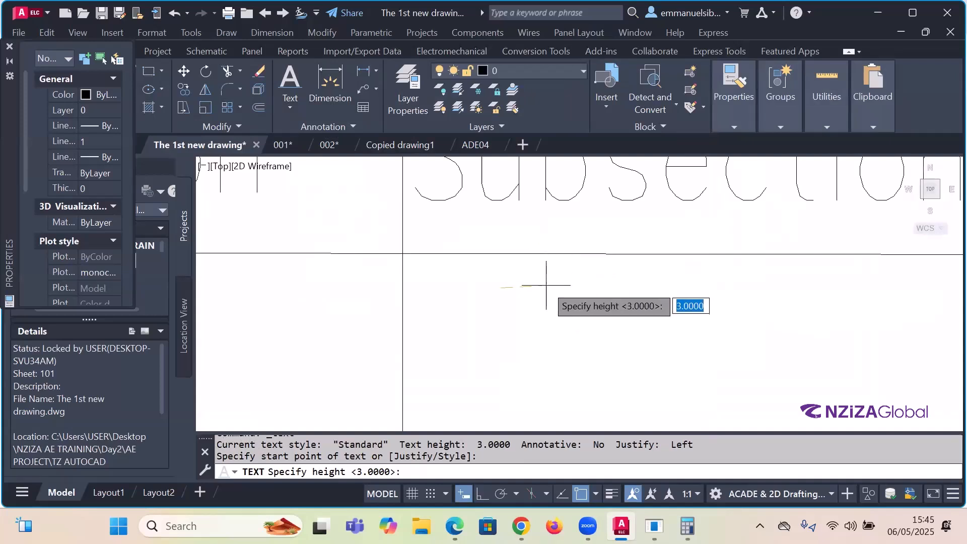
{"action": "key", "text": "F8"}
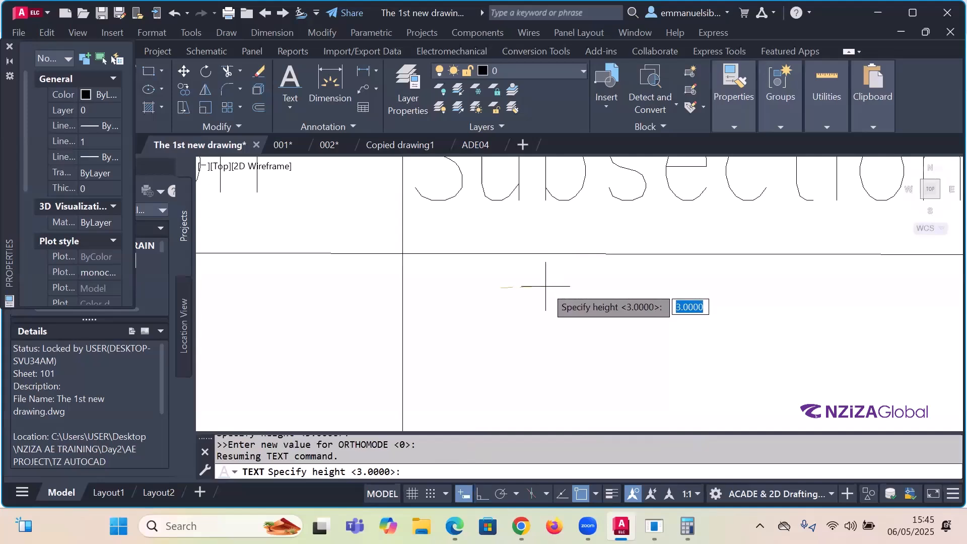
{"action": "key", "text": "Return"}
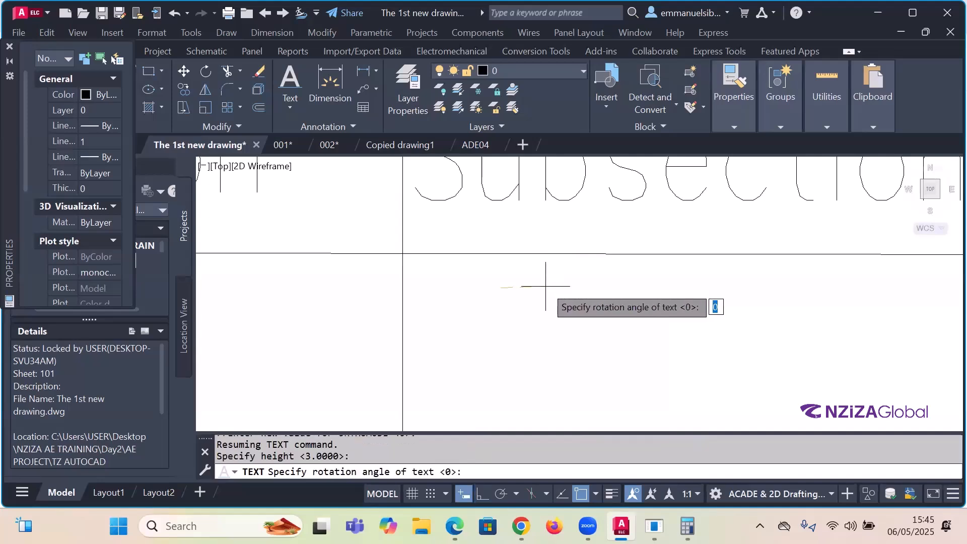
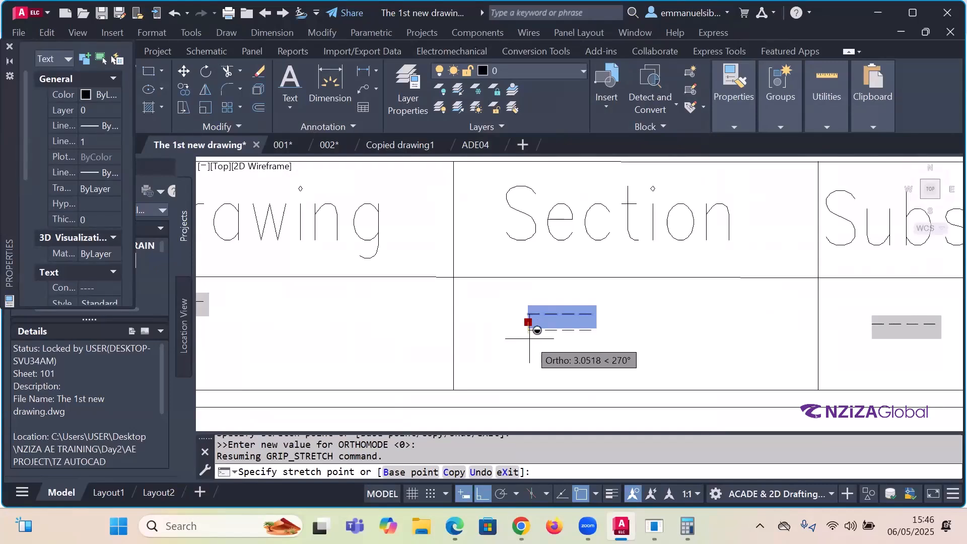
Step: Move the field texts below "Section" and "Drawing" straight down in their cells by about 3 and 4 units respectively and deselect them
{"action": "left_click", "coordinate": [530, 338]}
{"action": "key", "text": "Escape"}
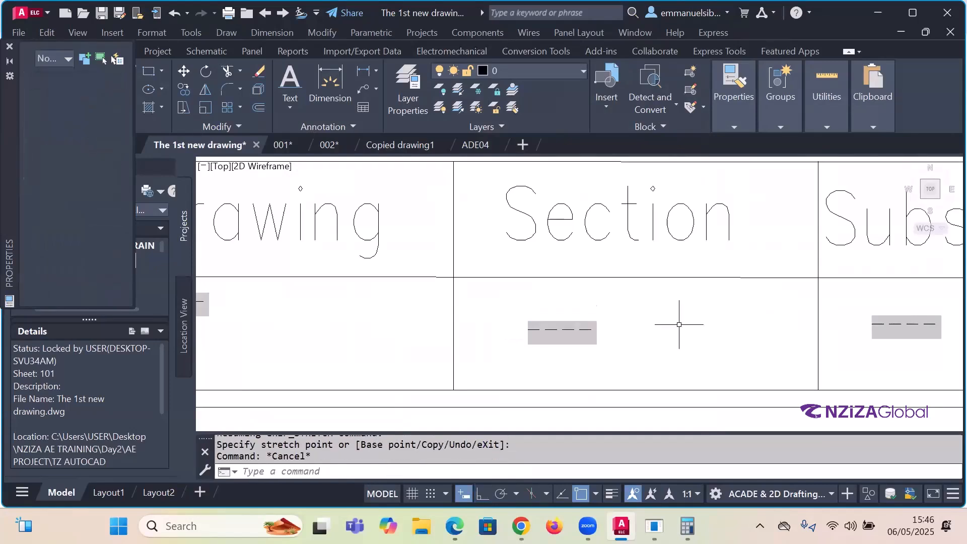
{"action": "scroll", "coordinate": [708, 343], "scroll_direction": "down", "scroll_amount": 2}
{"action": "left_click", "coordinate": [386, 320]}
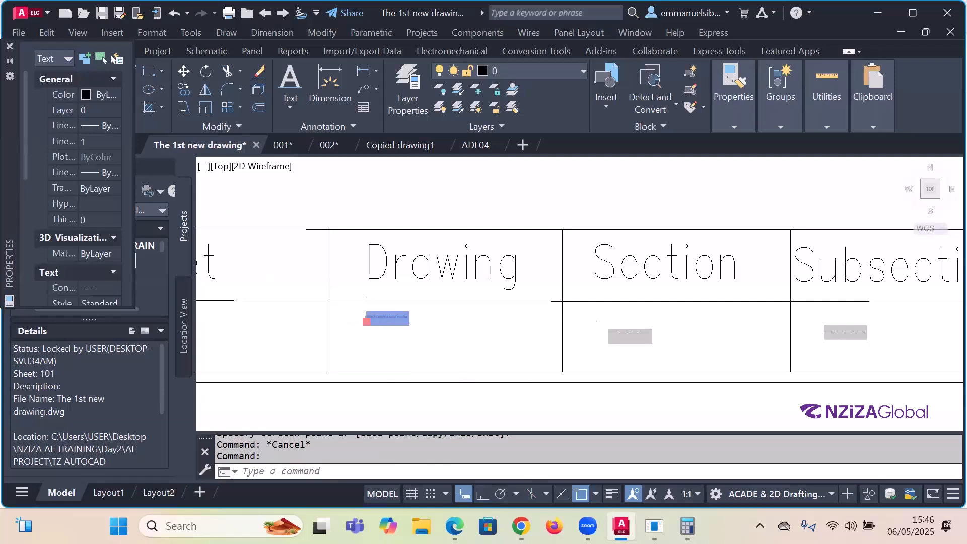
{"action": "left_click", "coordinate": [367, 322]}
{"action": "key", "text": "F8"}
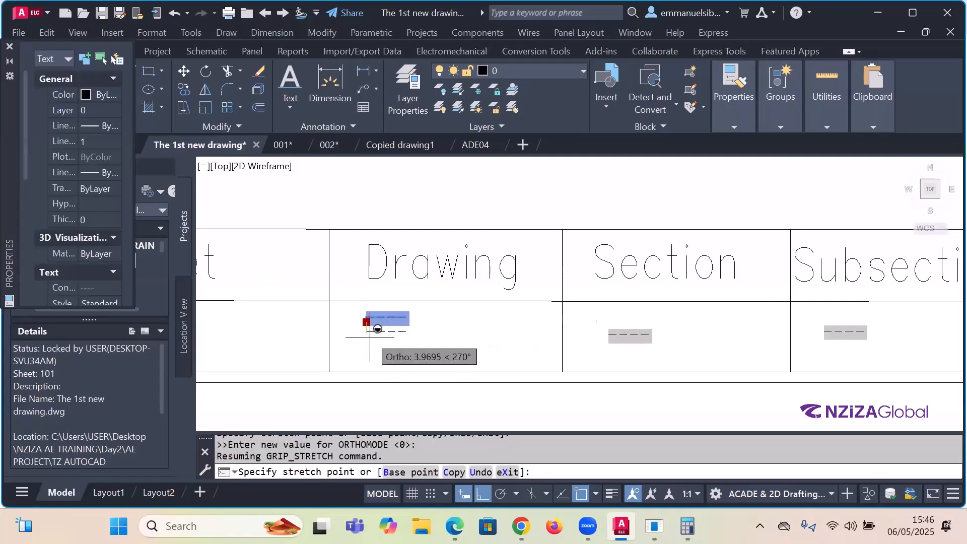
{"action": "left_click", "coordinate": [378, 336]}
{"action": "key", "text": "Escape"}
{"action": "key", "text": "Escape"}
Step: Close the Properties palette and open the drawing properties of The 1st new drawing.dwg from the project
{"action": "scroll", "coordinate": [643, 322], "scroll_direction": "down", "scroll_amount": 4}
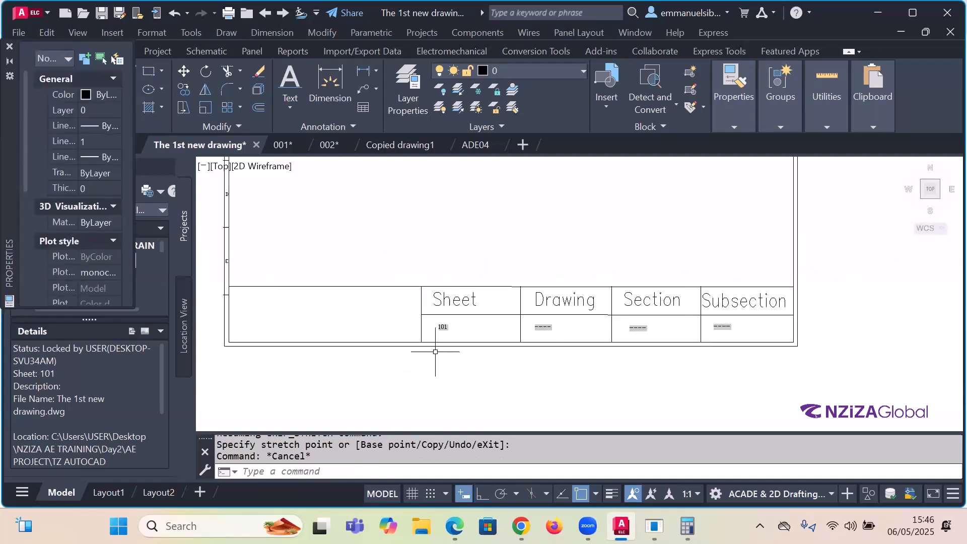
{"action": "scroll", "coordinate": [437, 335], "scroll_direction": "up", "scroll_amount": 4}
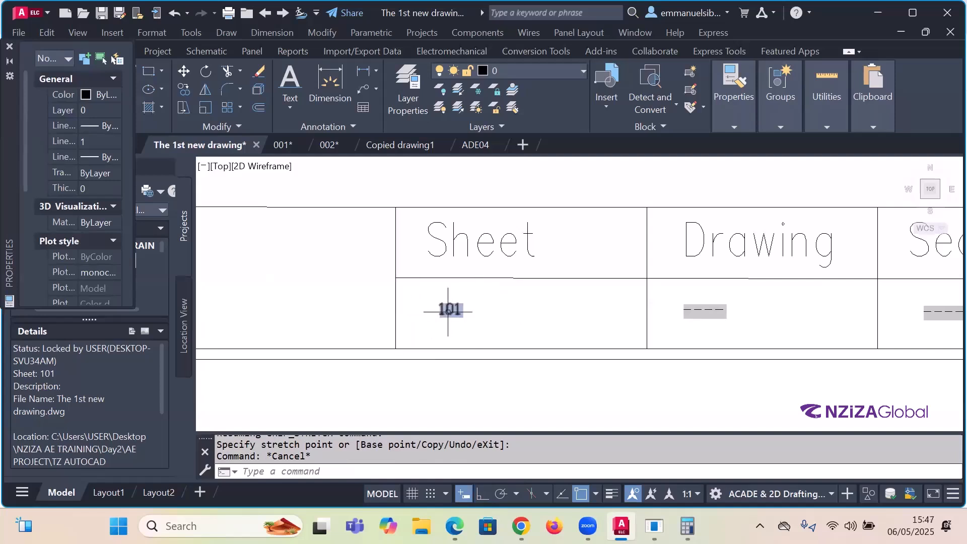
{"action": "scroll", "coordinate": [452, 319], "scroll_direction": "up", "scroll_amount": 2}
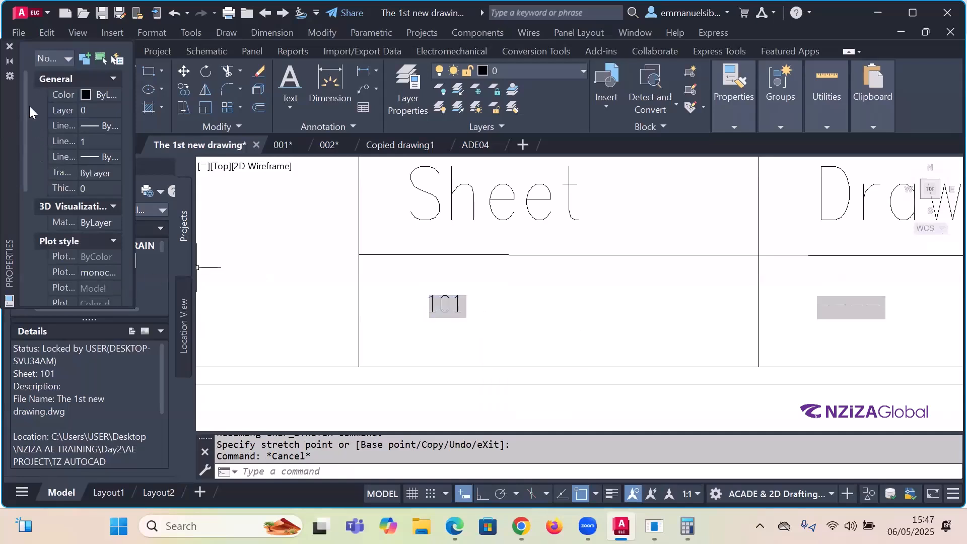
{"action": "left_click", "coordinate": [9, 46]}
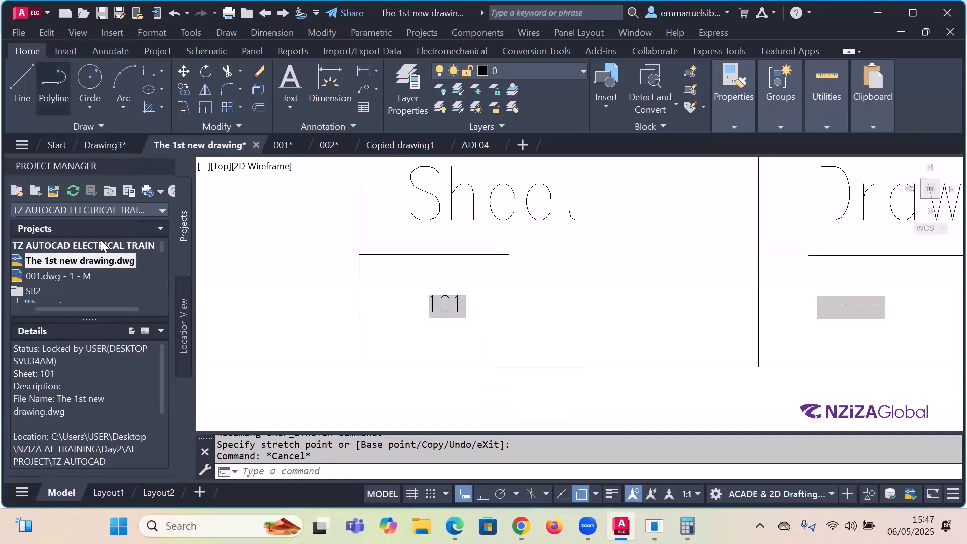
{"action": "right_click", "coordinate": [78, 261]}
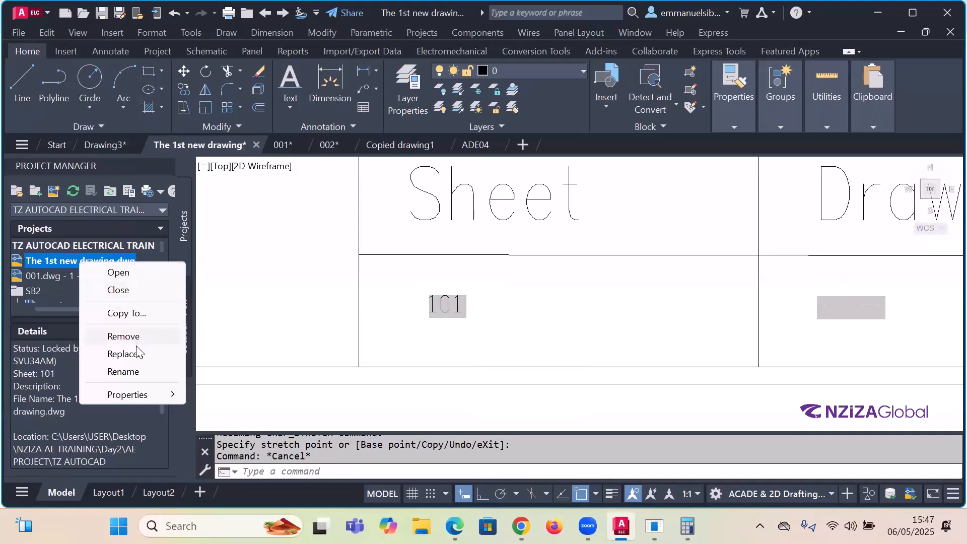
{"action": "mouse_move", "coordinate": [144, 395]}
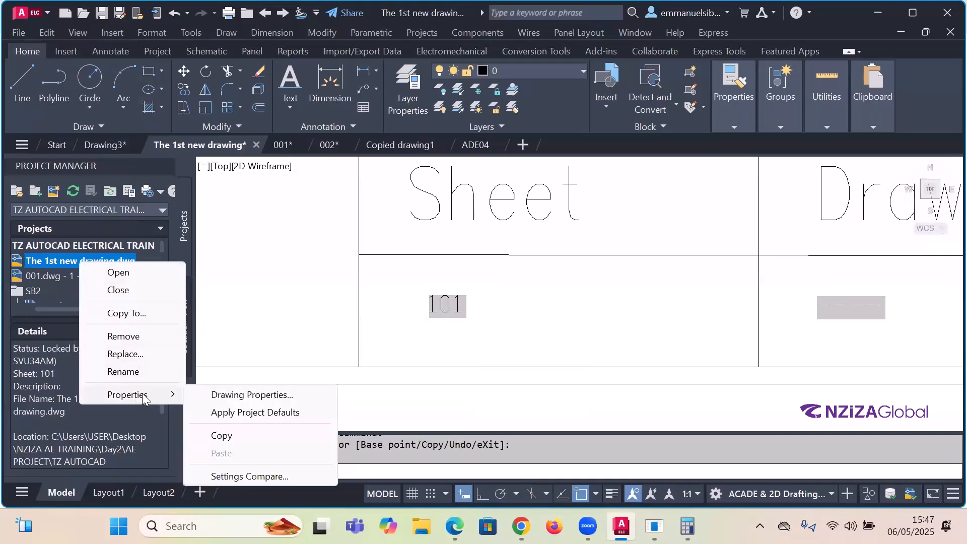
{"action": "left_click", "coordinate": [222, 397]}
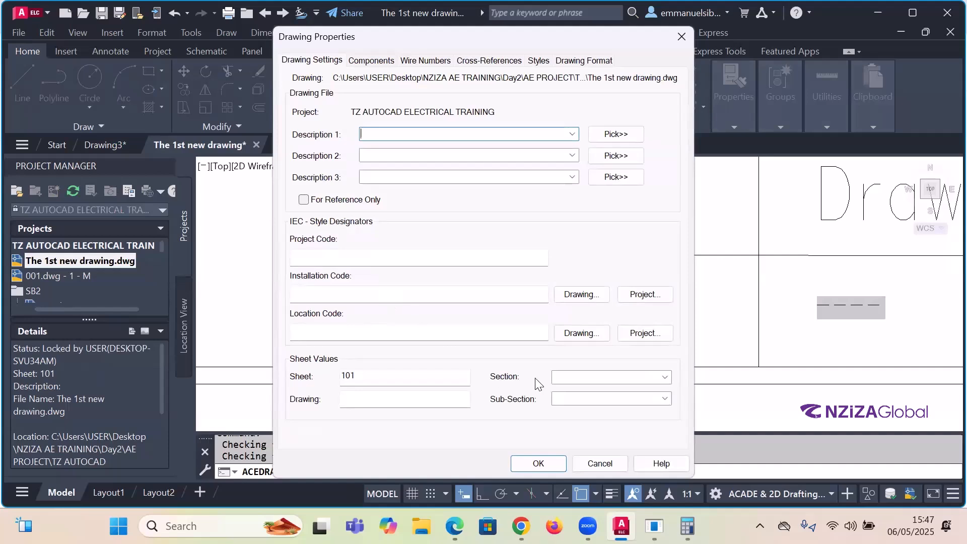
Step: In the sheet values, set Drawing to "Power distribution board" and Section to "Control panel"
{"action": "left_click", "coordinate": [403, 398]}
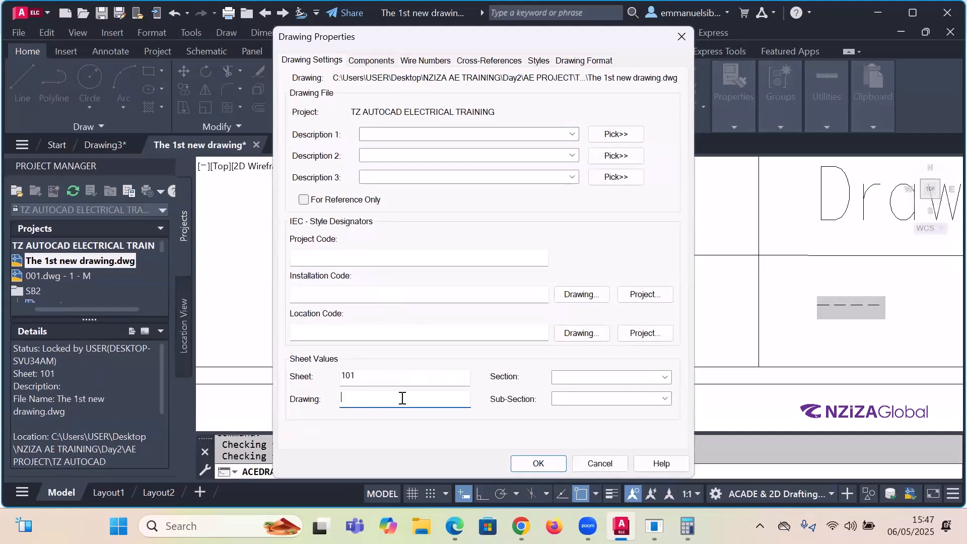
{"action": "type", "text": "Power distribution board"}
{"action": "left_click", "coordinate": [593, 375]}
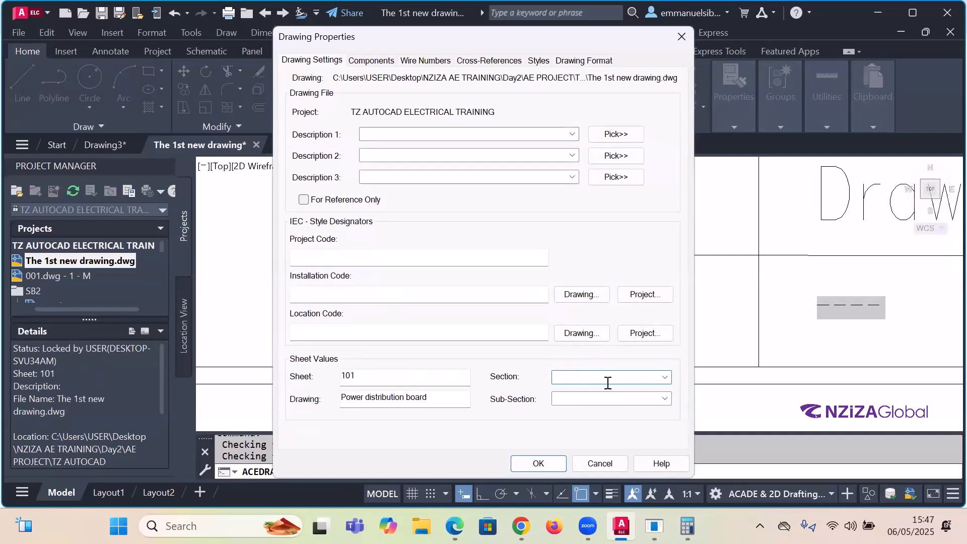
{"action": "type", "text": "C"}
{"action": "type", "text": "ontrol panel"}
Step: Set the Sub-Section sheet value to "Left wing" and accept the drawing properties
{"action": "left_click", "coordinate": [632, 399]}
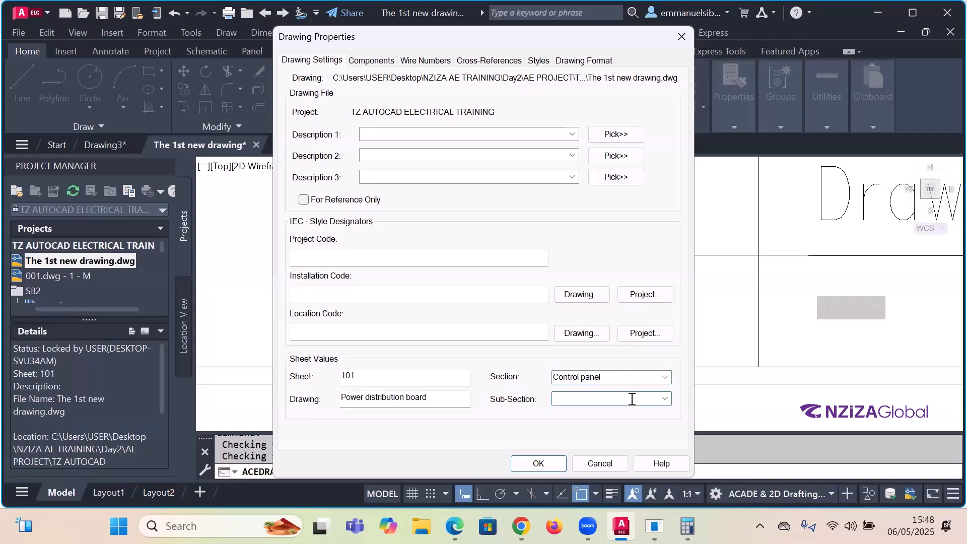
{"action": "type", "text": "Left win"}
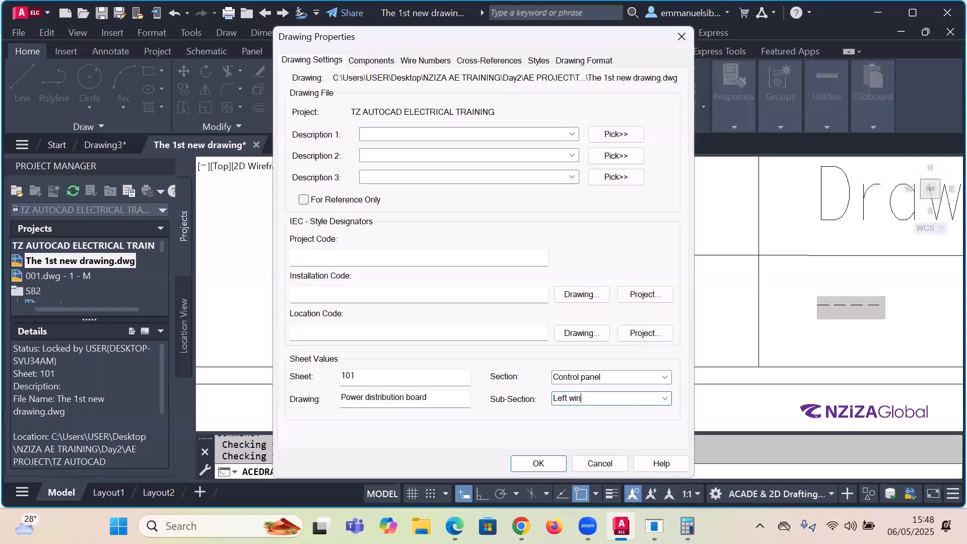
{"action": "type", "text": "g"}
{"action": "left_click_drag", "start_coordinate": [569, 43], "coordinate": [652, 18]}
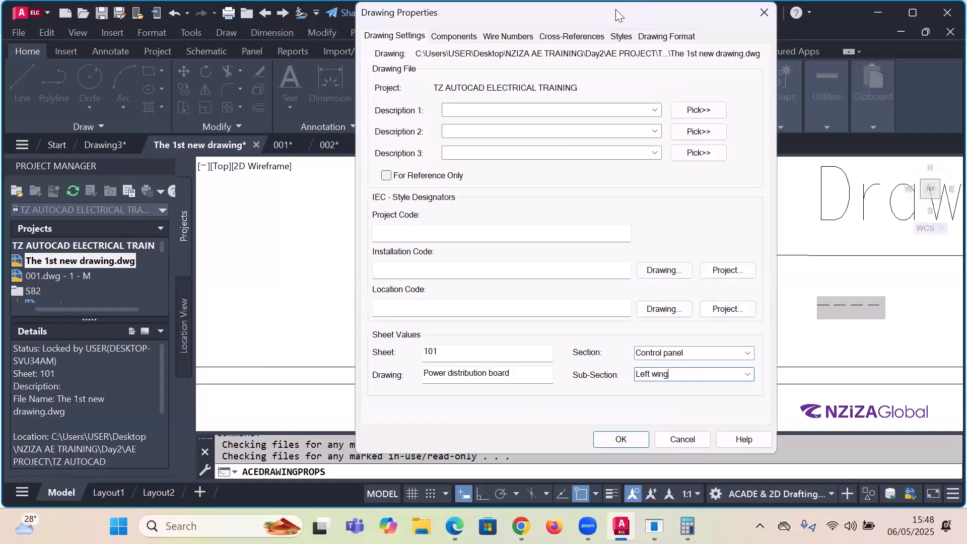
{"action": "left_click_drag", "start_coordinate": [616, 9], "coordinate": [600, 8]}
{"action": "key", "text": "Return"}
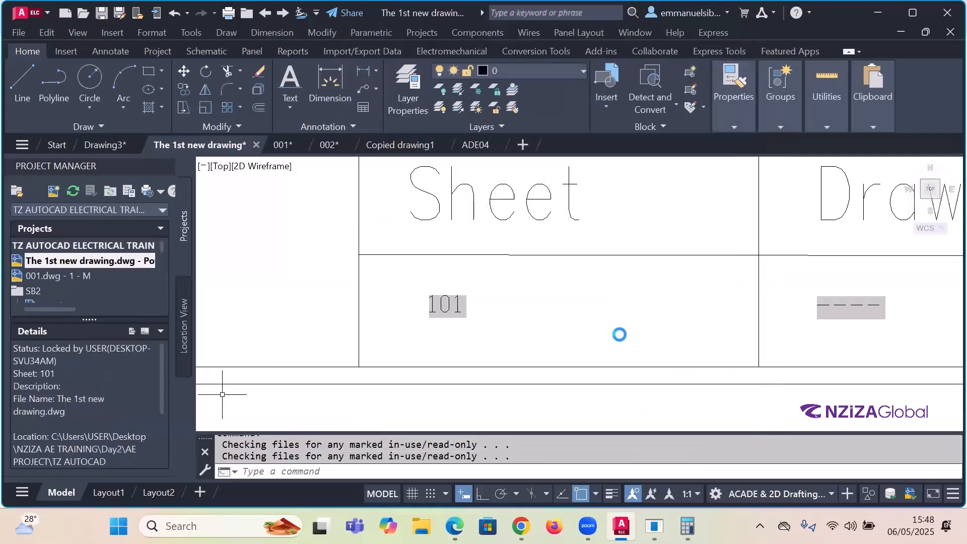
Step: Reopen the drawing properties of The 1st new drawing.dwg to check its sheet values, and close them again
{"action": "scroll", "coordinate": [510, 294], "scroll_direction": "down", "scroll_amount": 4}
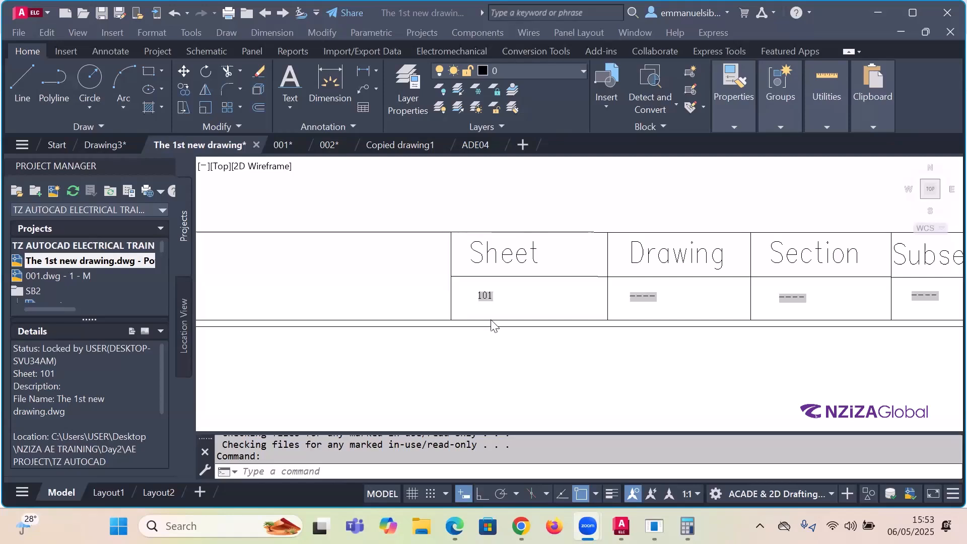
{"action": "scroll", "coordinate": [492, 322], "scroll_direction": "down", "scroll_amount": 2}
{"action": "scroll", "coordinate": [494, 310], "scroll_direction": "up", "scroll_amount": 2}
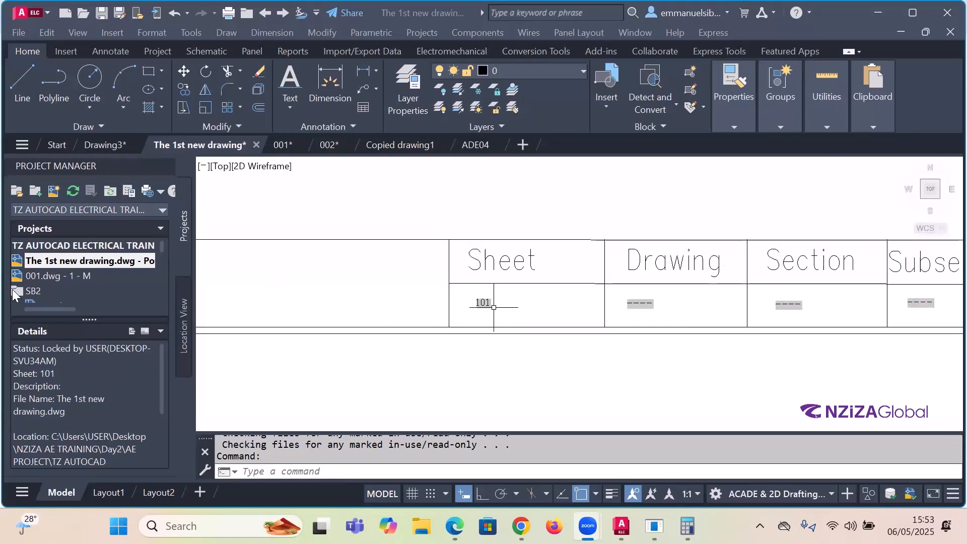
{"action": "right_click", "coordinate": [53, 263]}
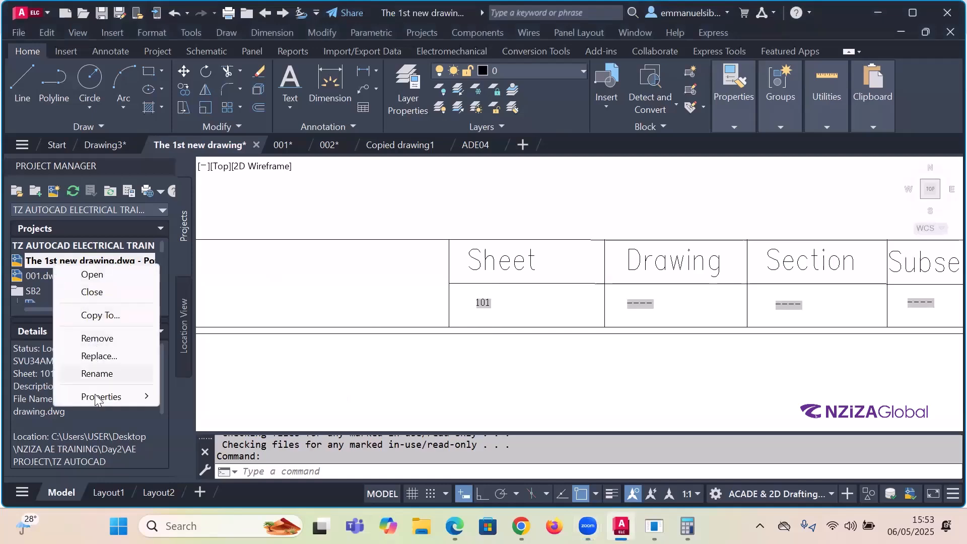
{"action": "mouse_move", "coordinate": [99, 398]}
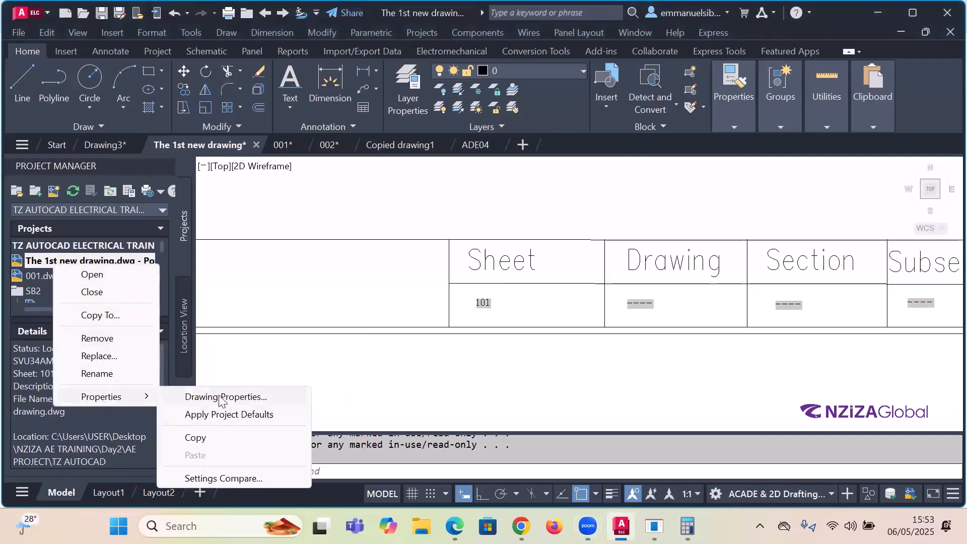
{"action": "left_click", "coordinate": [219, 398]}
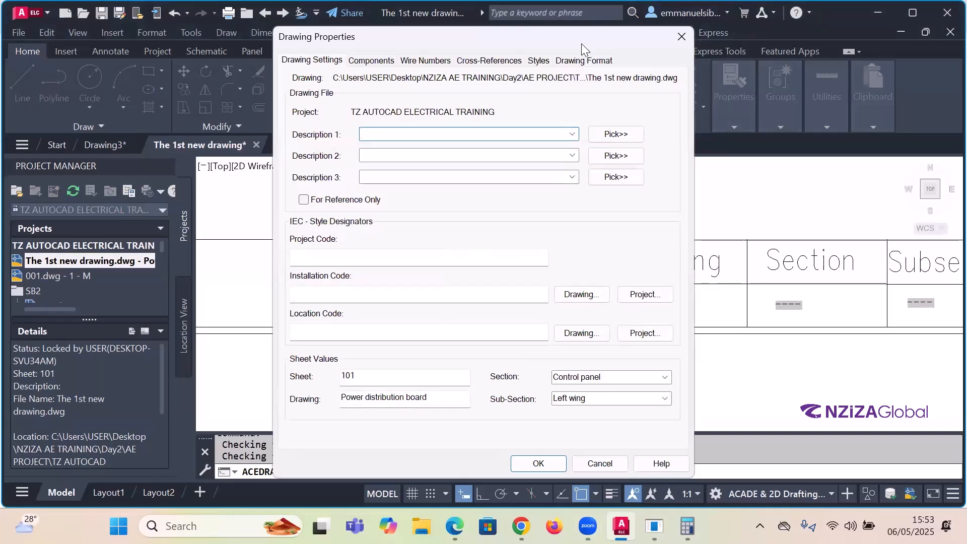
{"action": "key", "text": "Return"}
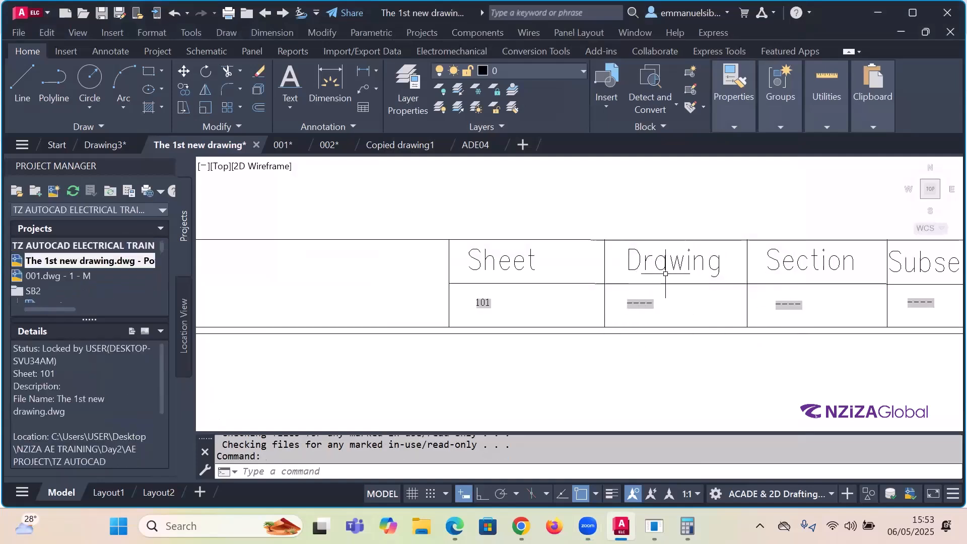
Step: Regenerate the drawing with REGEN to update the title block fields
{"action": "scroll", "coordinate": [496, 238], "scroll_direction": "down", "scroll_amount": 2}
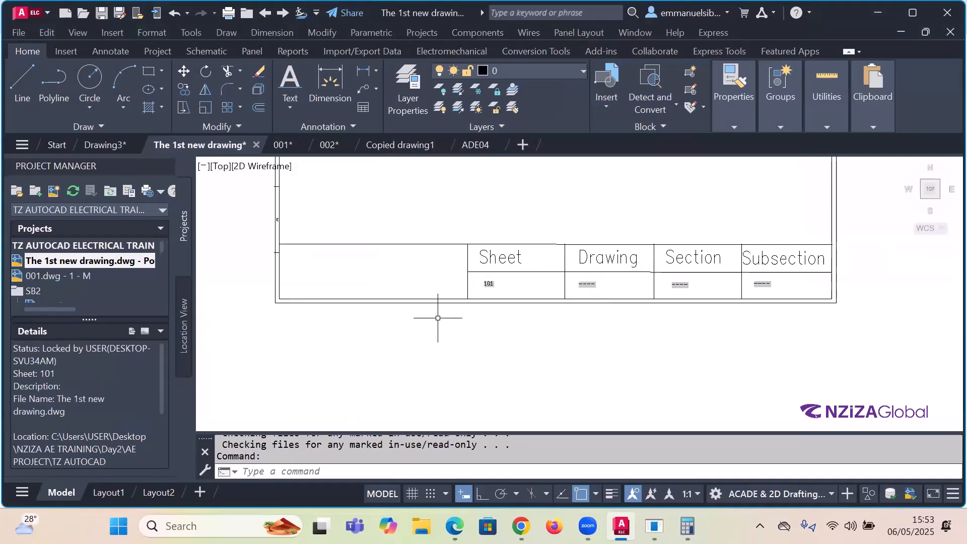
{"action": "type", "text": "RE"}
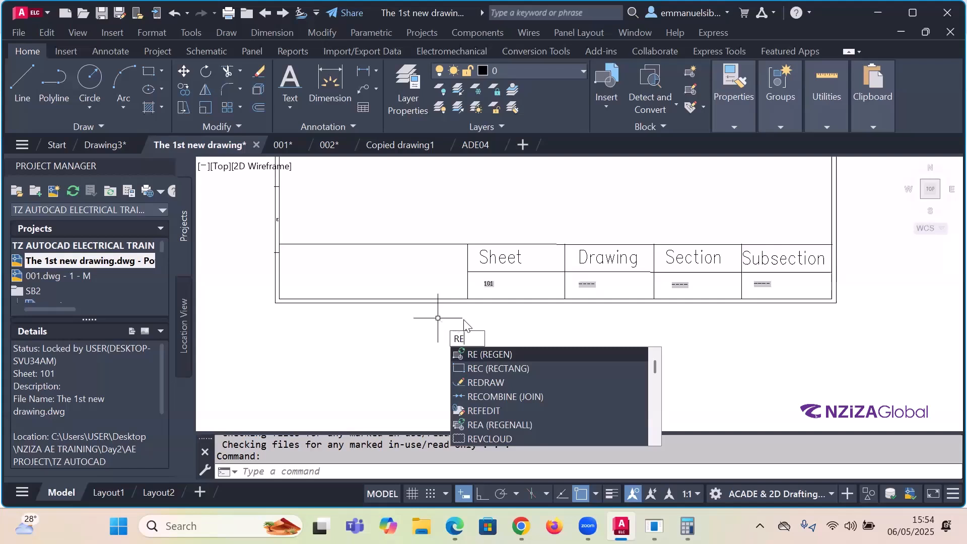
{"action": "left_click", "coordinate": [489, 354]}
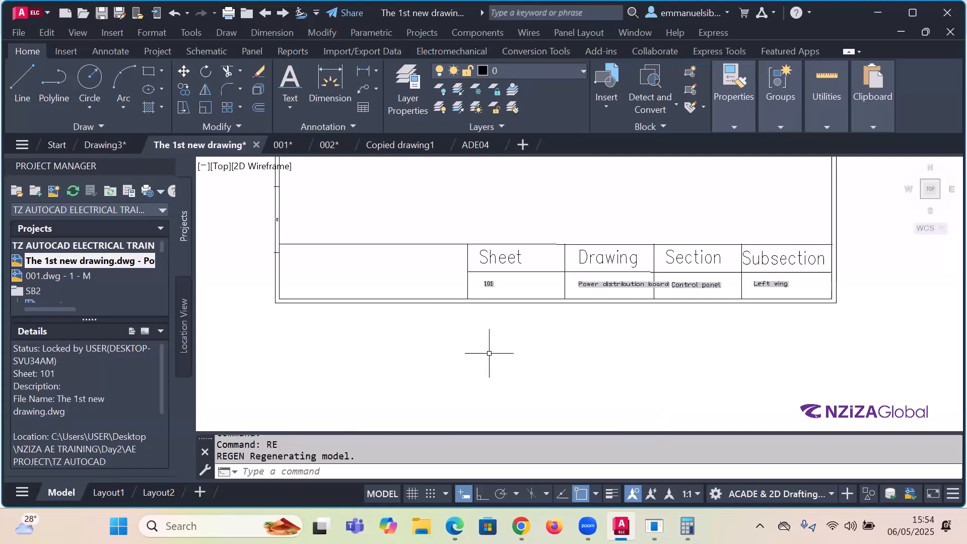
Step: Move the "Power distribution board" text so it starts at the inner edge of its cell under the Drawing heading
{"action": "scroll", "coordinate": [631, 309], "scroll_direction": "up", "scroll_amount": 6}
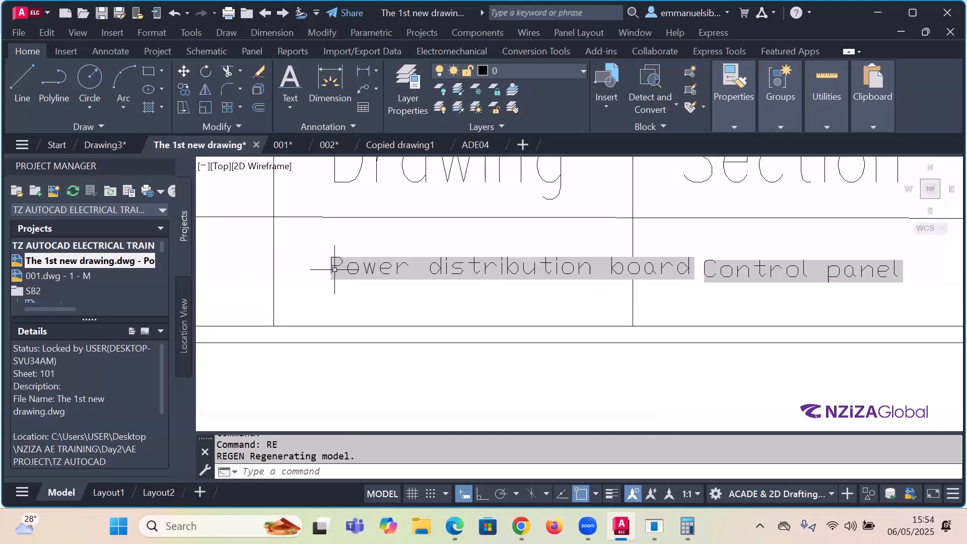
{"action": "scroll", "coordinate": [705, 298], "scroll_direction": "down", "scroll_amount": 4}
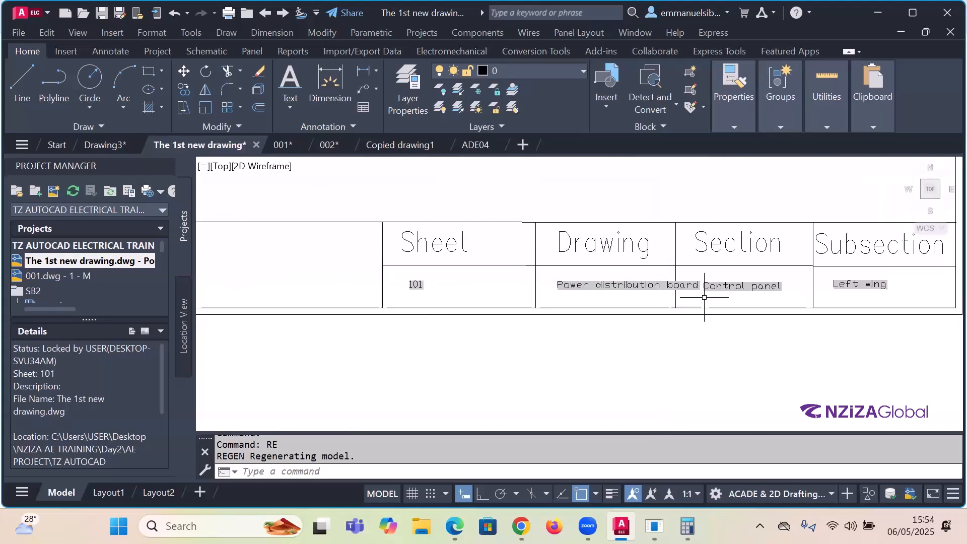
{"action": "scroll", "coordinate": [489, 284], "scroll_direction": "up", "scroll_amount": 3}
{"action": "left_click", "coordinate": [602, 285]}
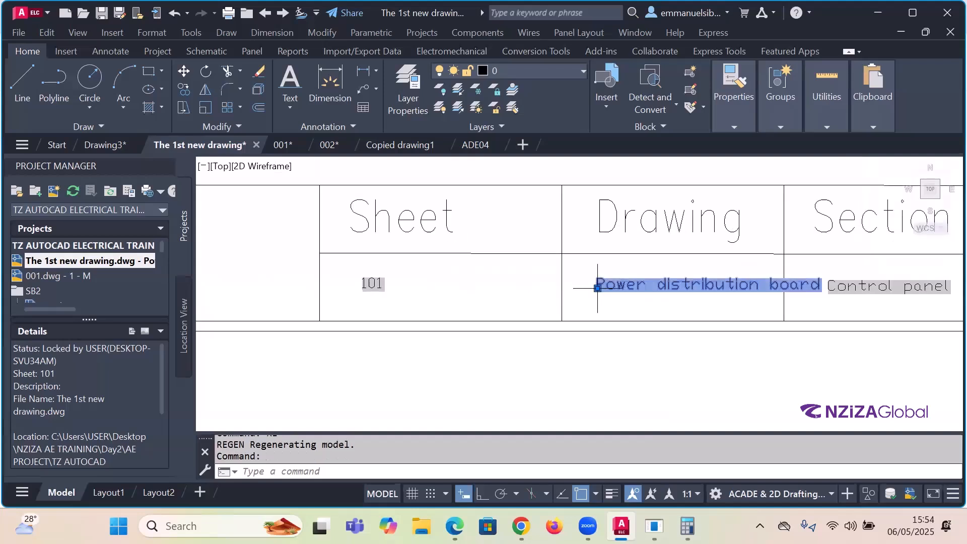
{"action": "left_click", "coordinate": [596, 290]}
{"action": "scroll", "coordinate": [566, 282], "scroll_direction": "up", "scroll_amount": 5}
{"action": "scroll", "coordinate": [574, 288], "scroll_direction": "up", "scroll_amount": 2}
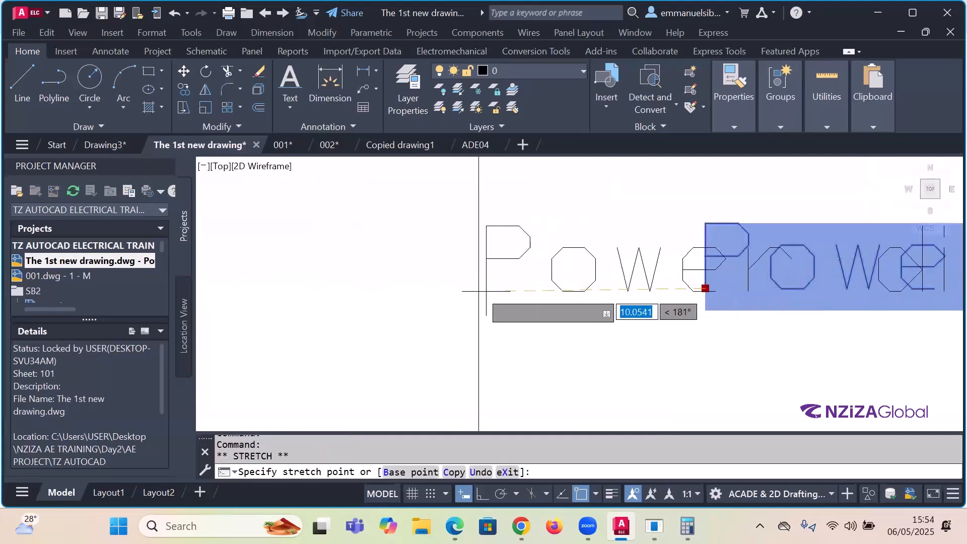
{"action": "left_click", "coordinate": [487, 290]}
{"action": "scroll", "coordinate": [505, 294], "scroll_direction": "down", "scroll_amount": 5}
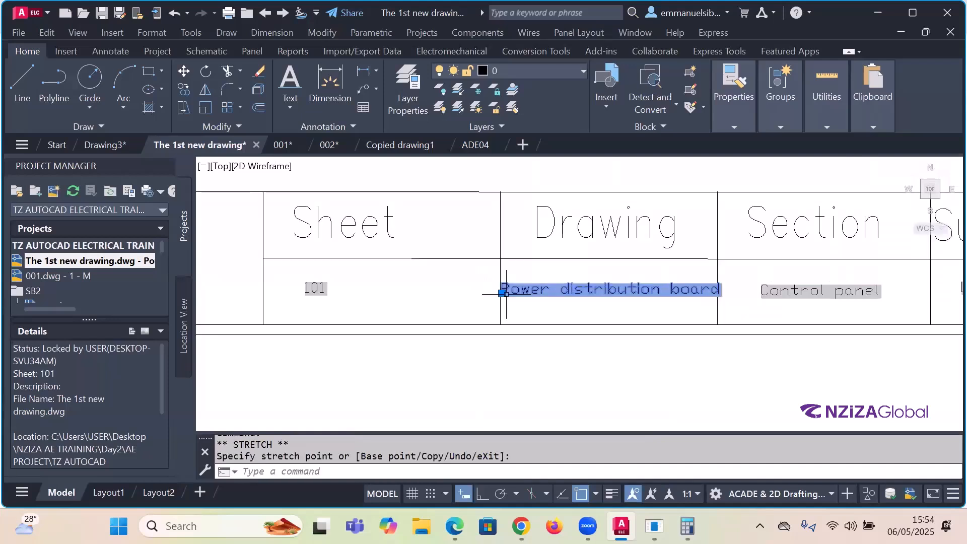
{"action": "key", "text": "Escape"}
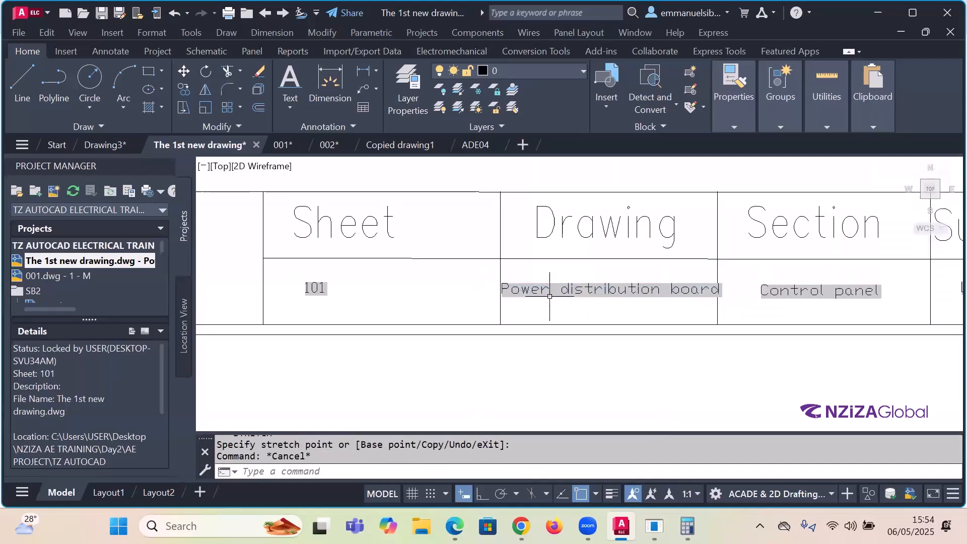
Step: Check how the Sheet, Drawing, Section and Subsection values fit within their title block cells
{"action": "scroll", "coordinate": [719, 296], "scroll_direction": "down", "scroll_amount": 4}
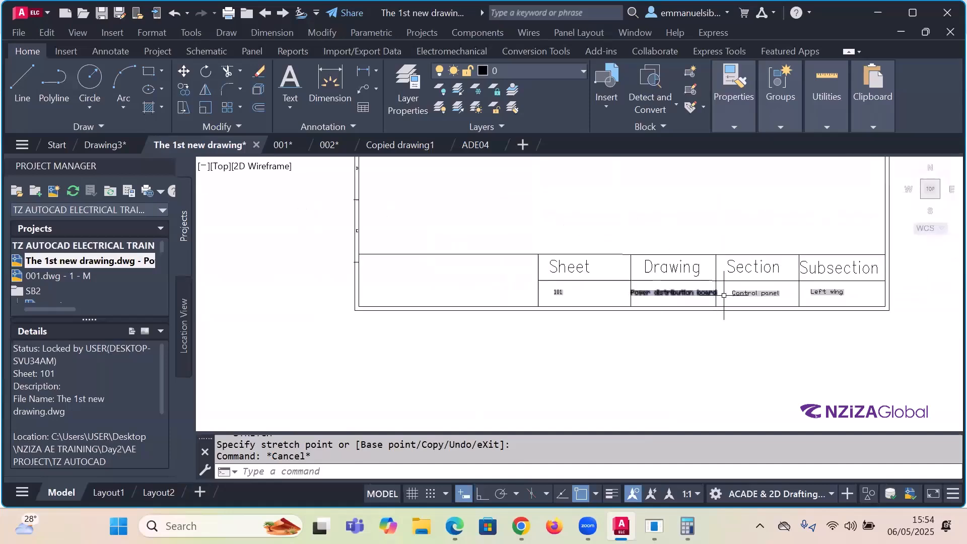
{"action": "scroll", "coordinate": [790, 305], "scroll_direction": "up", "scroll_amount": 4}
{"action": "scroll", "coordinate": [887, 283], "scroll_direction": "up", "scroll_amount": 1}
{"action": "scroll", "coordinate": [751, 284], "scroll_direction": "down", "scroll_amount": 4}
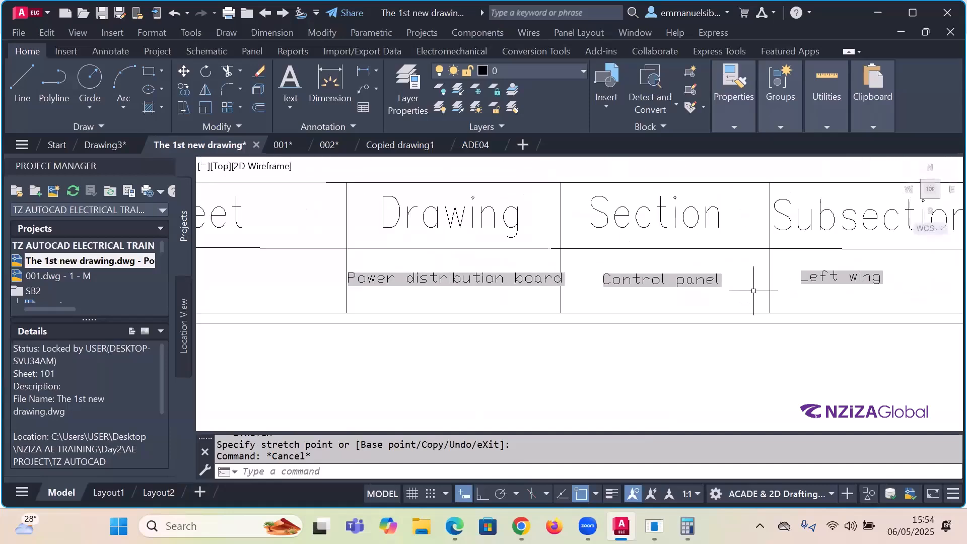
{"action": "scroll", "coordinate": [563, 294], "scroll_direction": "up", "scroll_amount": 2}
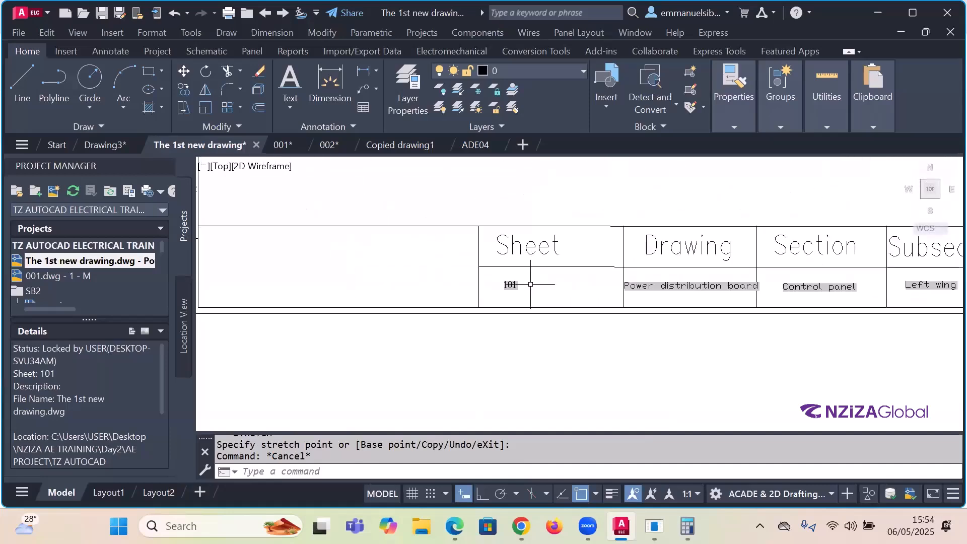
{"action": "key", "text": "Escape"}
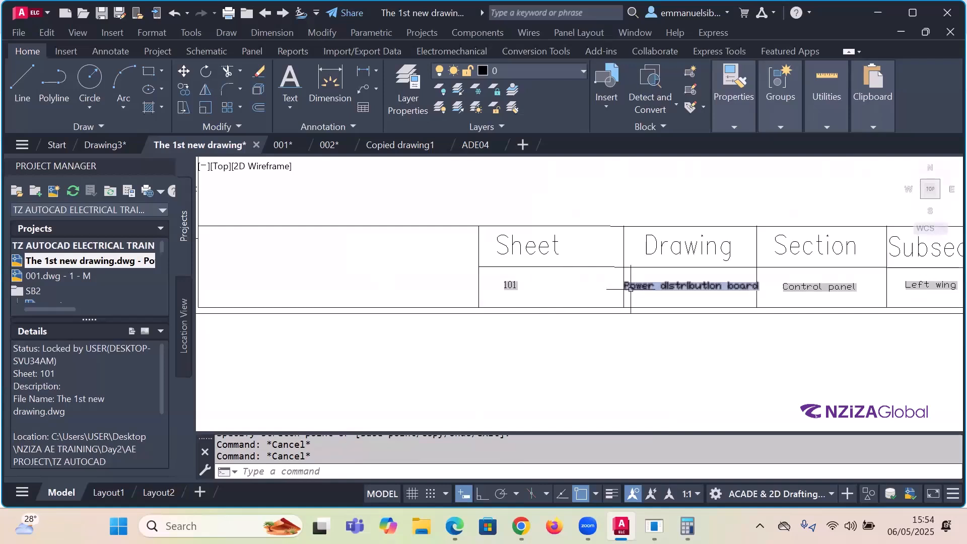
{"action": "scroll", "coordinate": [620, 301], "scroll_direction": "down", "scroll_amount": 4}
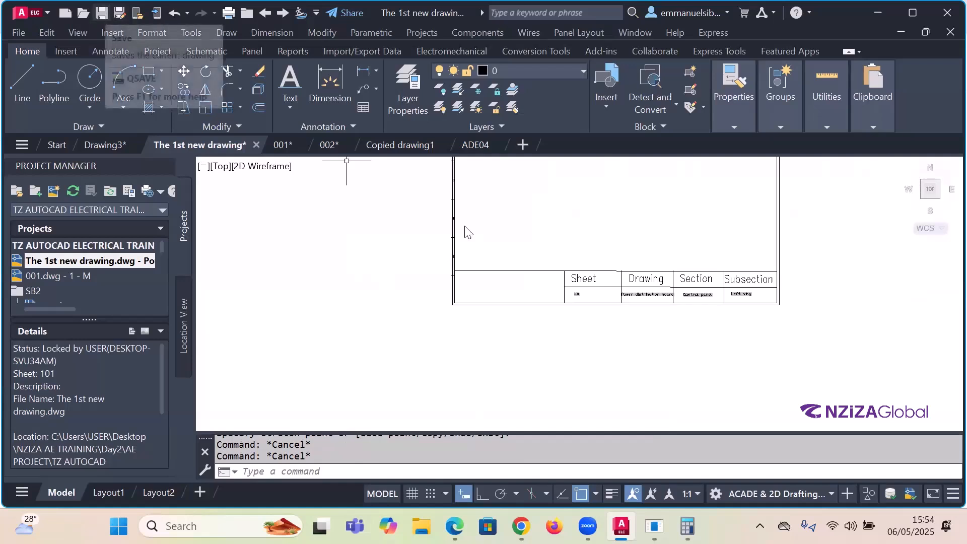
{"action": "scroll", "coordinate": [667, 286], "scroll_direction": "up", "scroll_amount": 2}
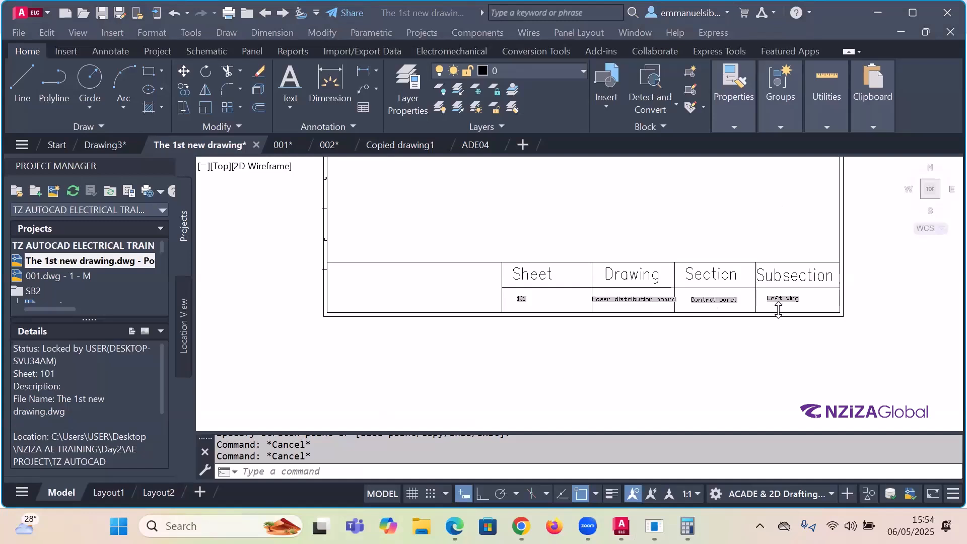
{"action": "scroll", "coordinate": [779, 310], "scroll_direction": "up", "scroll_amount": 2}
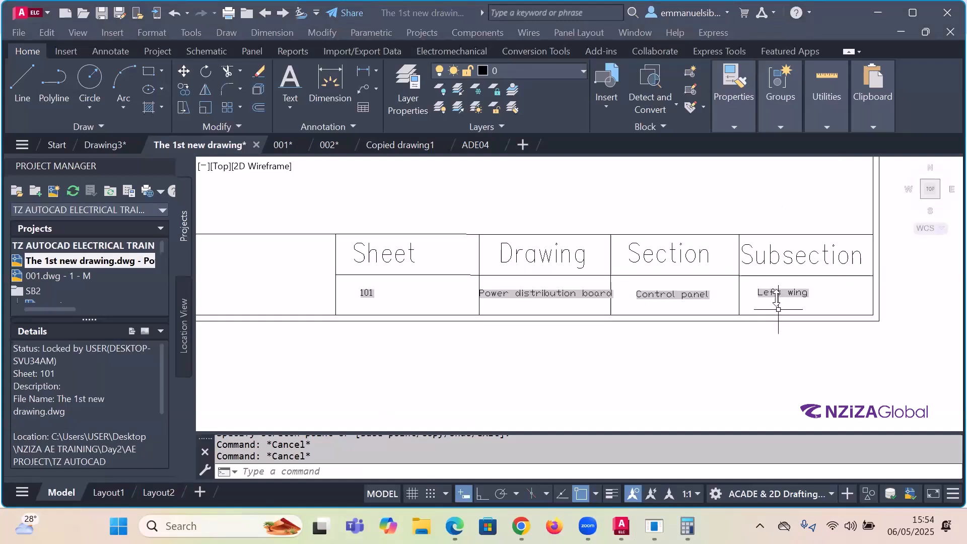
{"action": "left_click", "coordinate": [696, 337]}
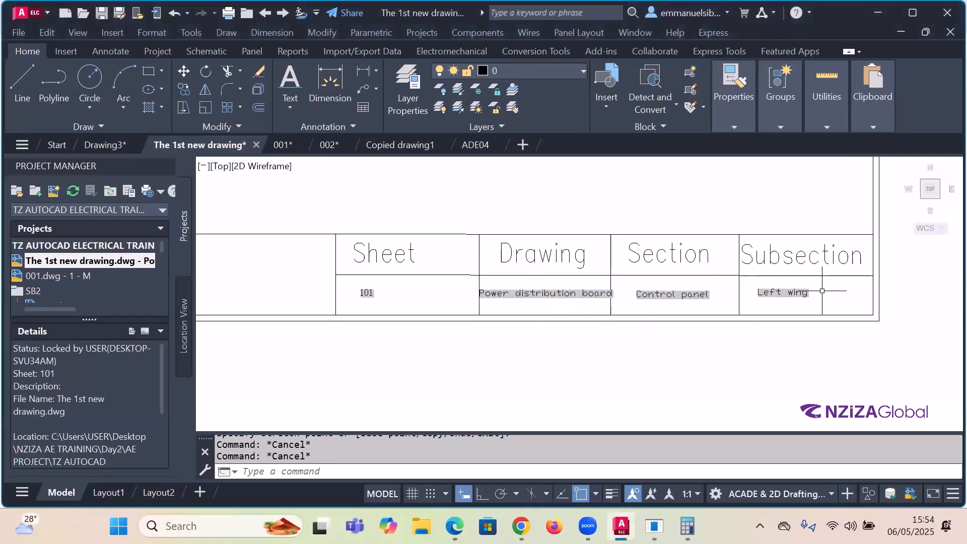
{"action": "scroll", "coordinate": [562, 272], "scroll_direction": "up", "scroll_amount": 2}
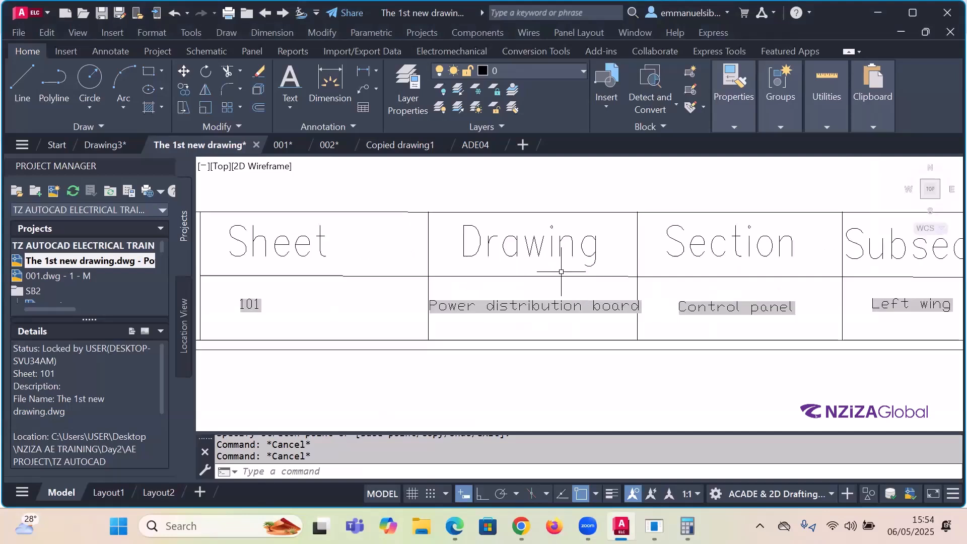
{"action": "scroll", "coordinate": [527, 295], "scroll_direction": "down", "scroll_amount": 2}
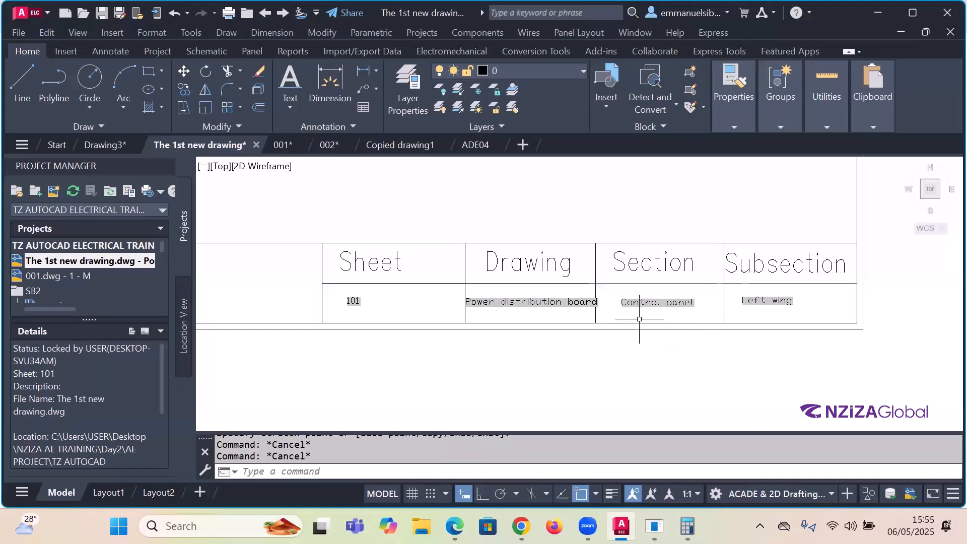
{"action": "scroll", "coordinate": [637, 319], "scroll_direction": "down", "scroll_amount": 6}
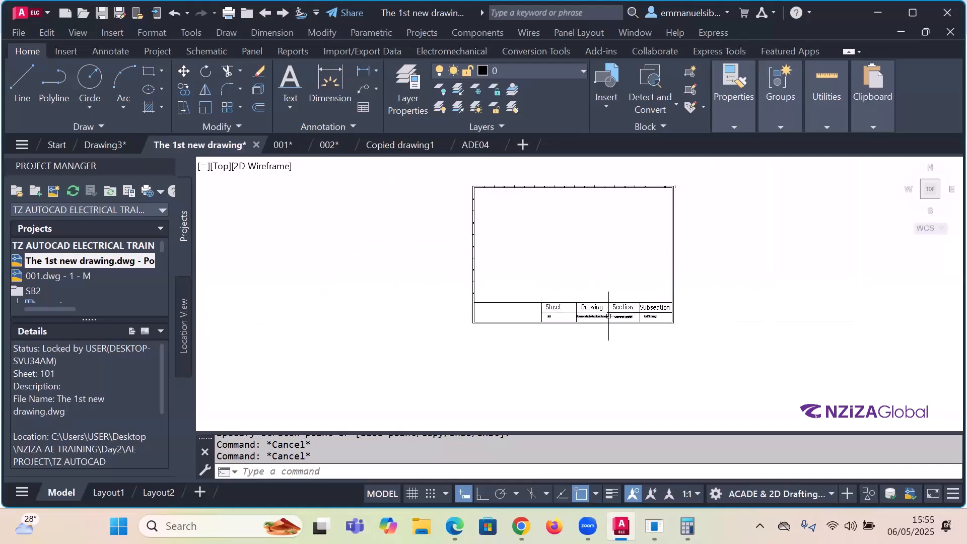
{"action": "scroll", "coordinate": [524, 194], "scroll_direction": "up", "scroll_amount": 5}
{"action": "scroll", "coordinate": [474, 211], "scroll_direction": "down", "scroll_amount": 3}
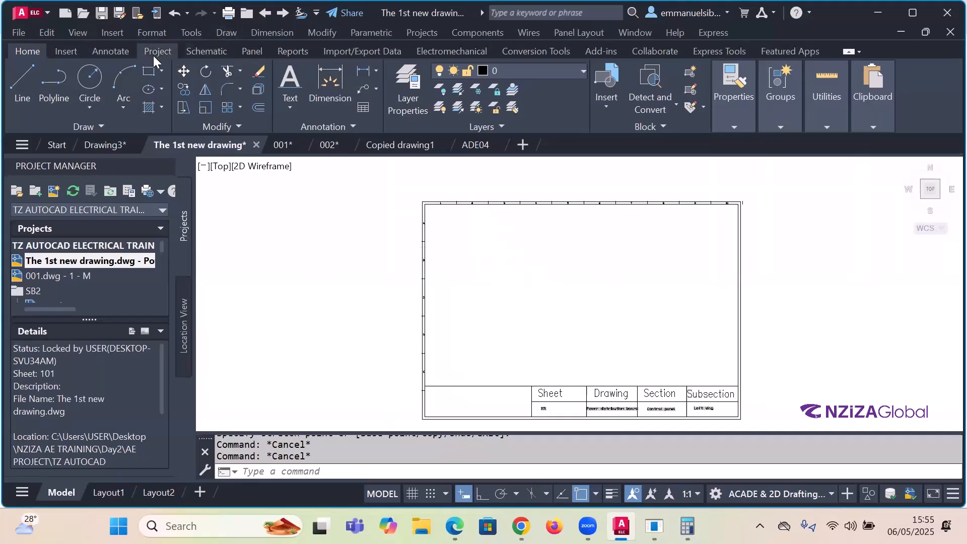
Step: Bring up the schematic component and wiring tools for the current drawing
{"action": "left_click", "coordinate": [191, 52]}
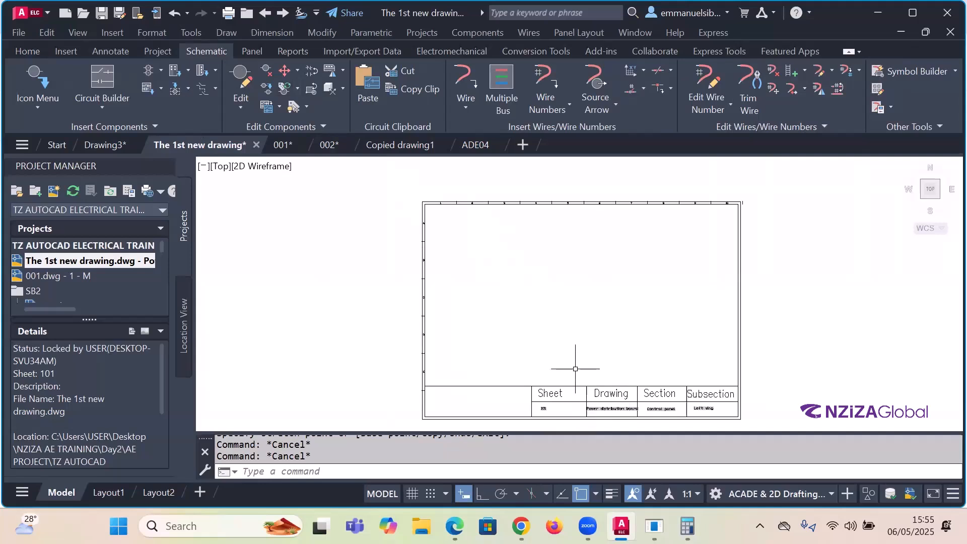
{"action": "left_click", "coordinate": [851, 526]}
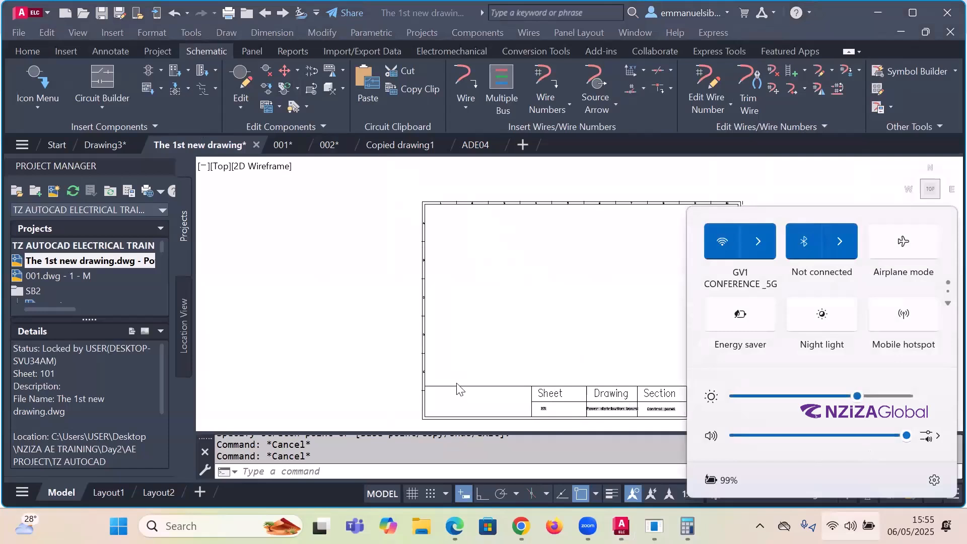
{"action": "left_click", "coordinate": [391, 359]}
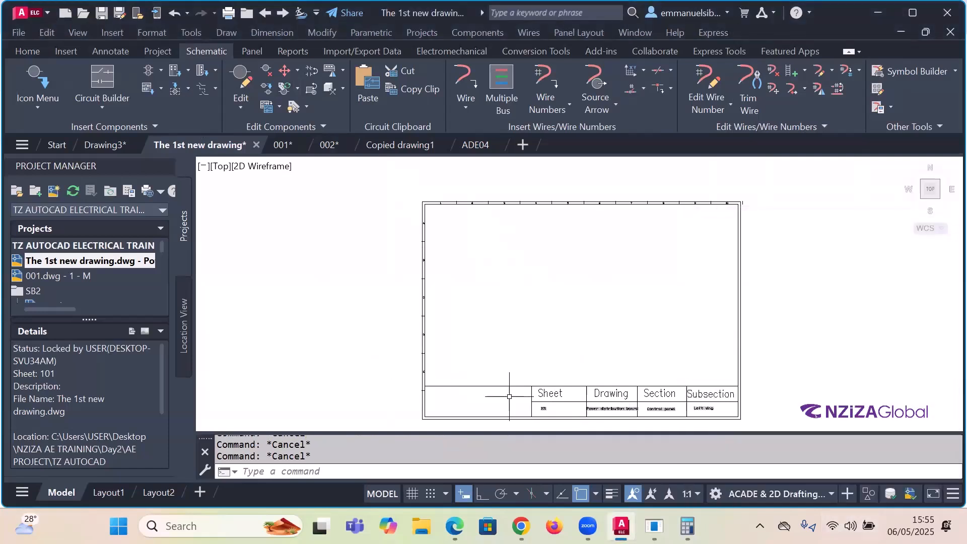
Step: Examine the title block headings together with the field values beneath them
{"action": "scroll", "coordinate": [669, 419], "scroll_direction": "up", "scroll_amount": 3}
{"action": "scroll", "coordinate": [669, 418], "scroll_direction": "up", "scroll_amount": 2}
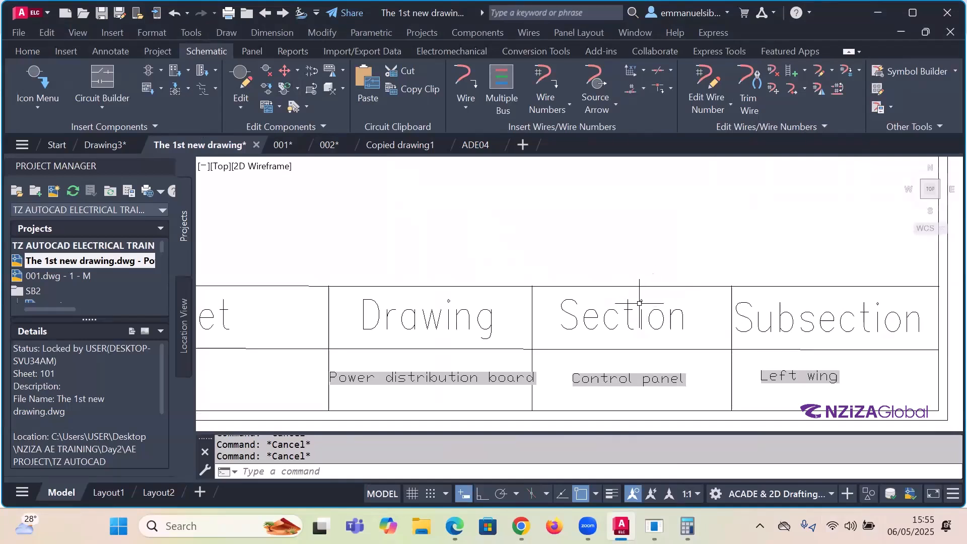
{"action": "scroll", "coordinate": [664, 294], "scroll_direction": "down", "scroll_amount": 2}
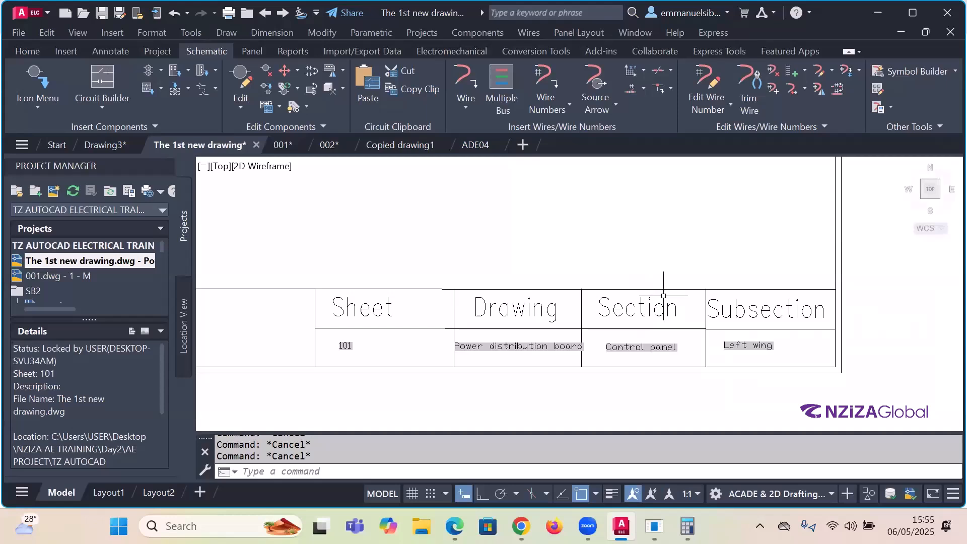
{"action": "scroll", "coordinate": [658, 318], "scroll_direction": "down", "scroll_amount": 2}
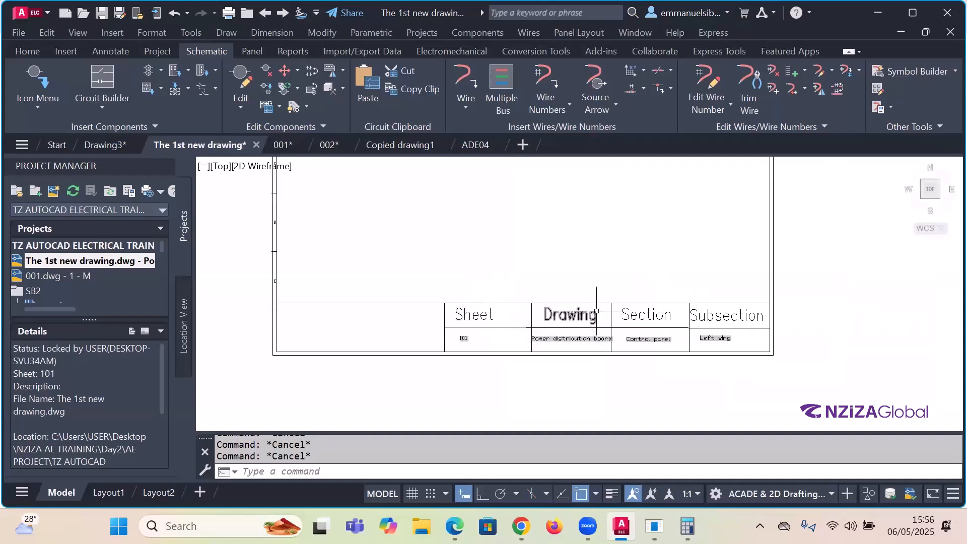
{"action": "scroll", "coordinate": [545, 334], "scroll_direction": "up", "scroll_amount": 2}
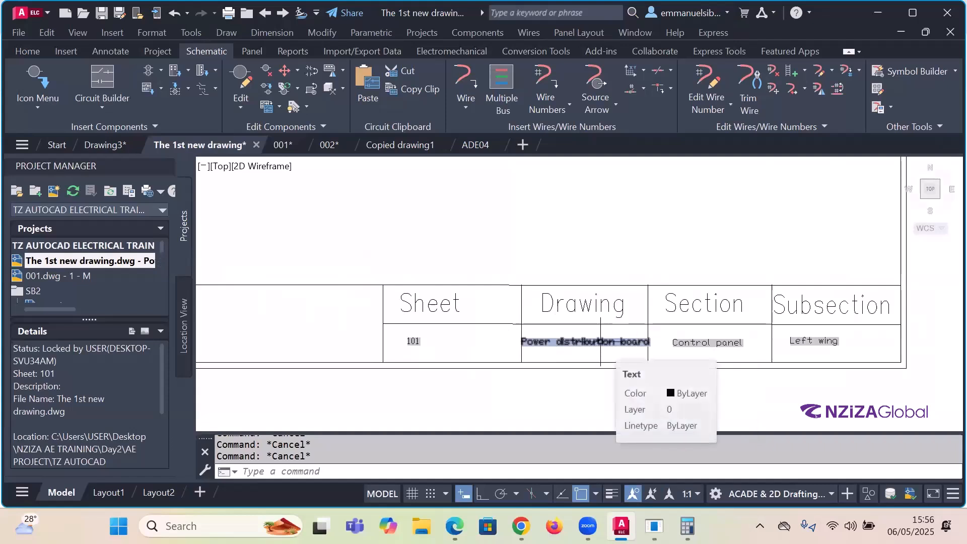
{"action": "scroll", "coordinate": [657, 319], "scroll_direction": "down", "scroll_amount": 2}
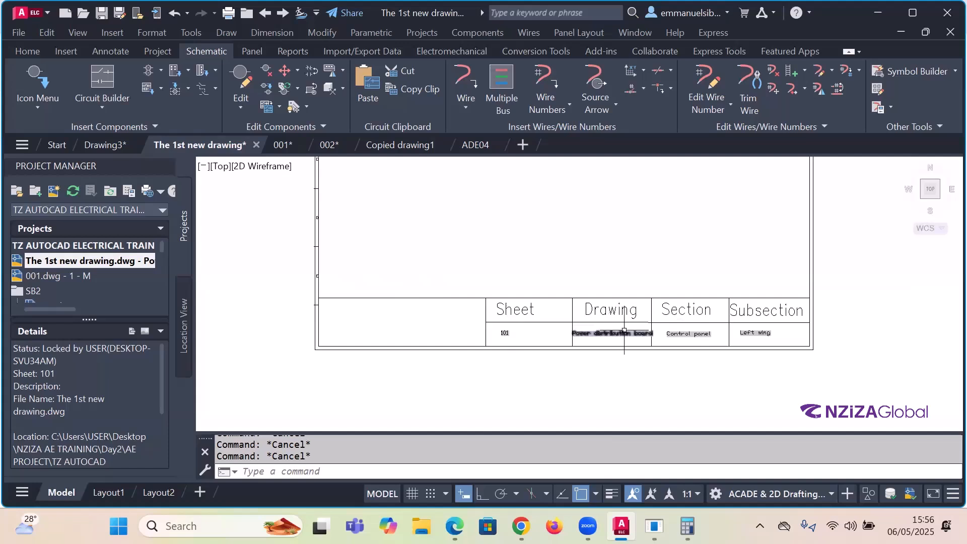
Step: Insert a normally open push button from the IEC schematic symbols in the upper part of the sheet, accepting the default component data
{"action": "scroll", "coordinate": [663, 309], "scroll_direction": "down", "scroll_amount": 4}
{"action": "scroll", "coordinate": [632, 210], "scroll_direction": "up", "scroll_amount": 2}
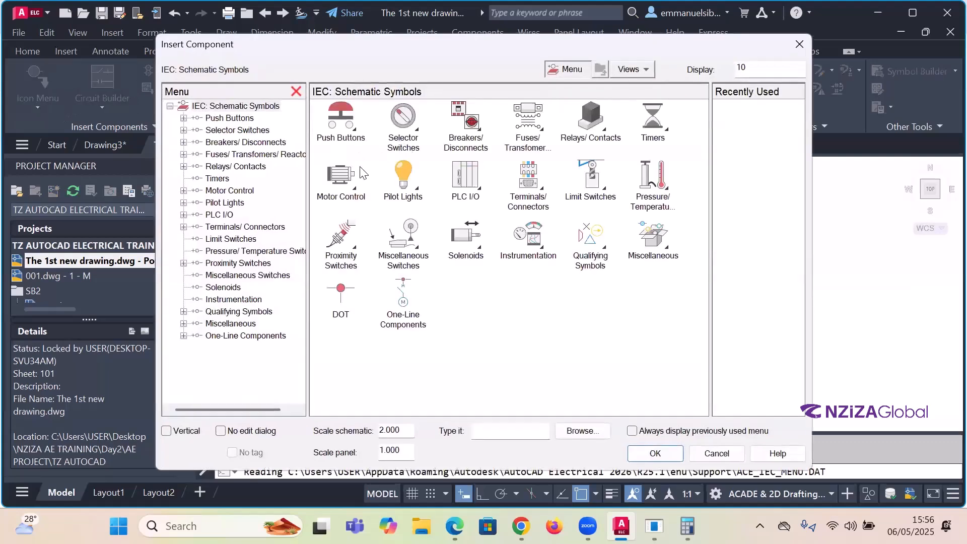
{"action": "left_click", "coordinate": [342, 125]}
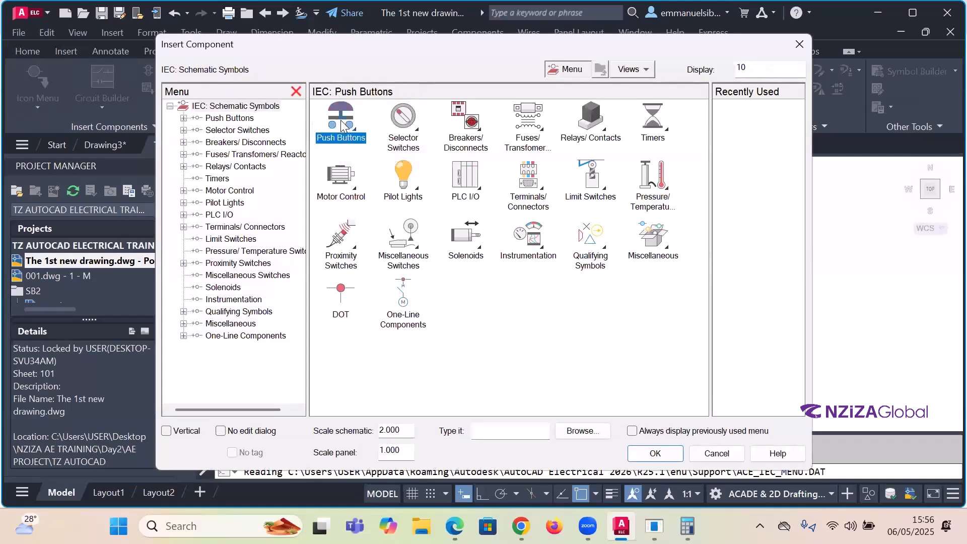
{"action": "left_click", "coordinate": [343, 126]}
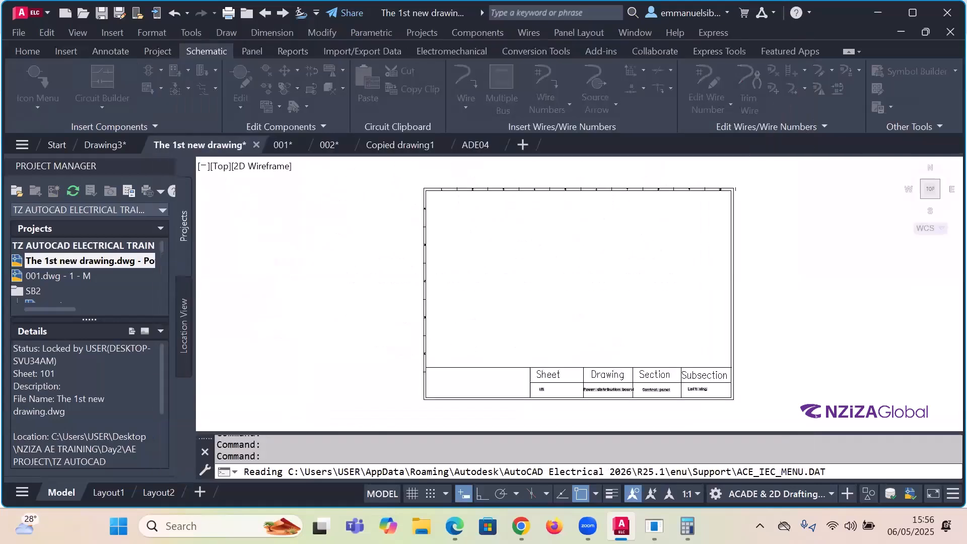
{"action": "scroll", "coordinate": [529, 257], "scroll_direction": "up", "scroll_amount": 4}
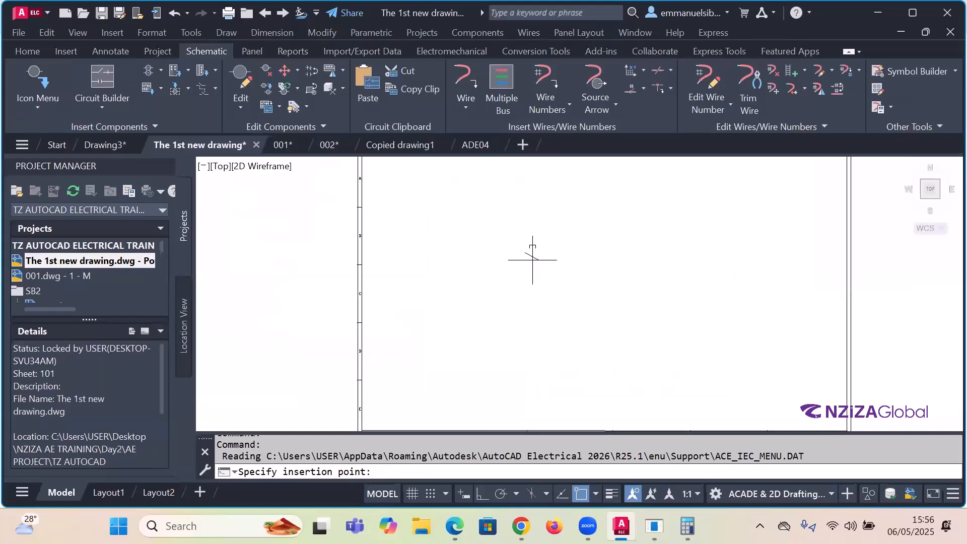
{"action": "scroll", "coordinate": [533, 260], "scroll_direction": "down", "scroll_amount": 1}
{"action": "scroll", "coordinate": [533, 260], "scroll_direction": "down", "scroll_amount": 3}
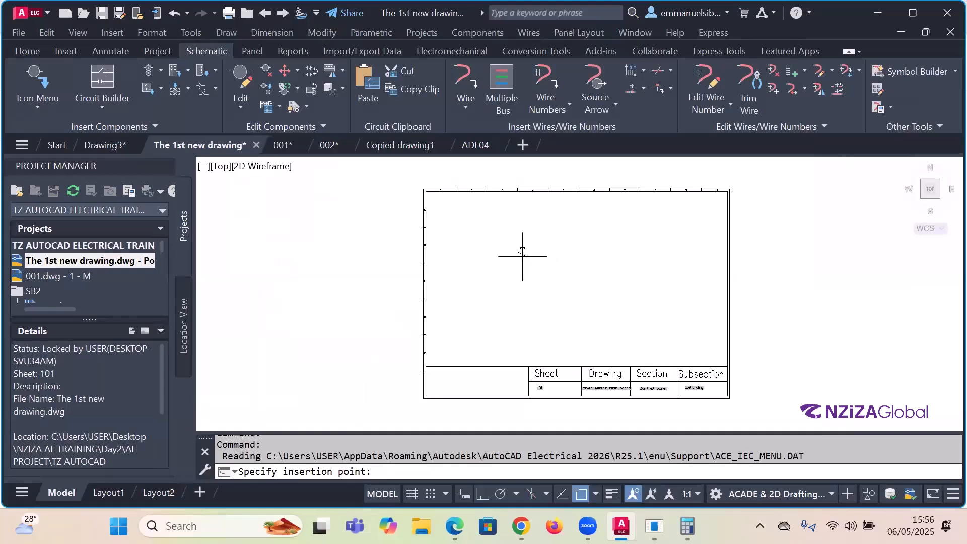
{"action": "left_click", "coordinate": [515, 255]}
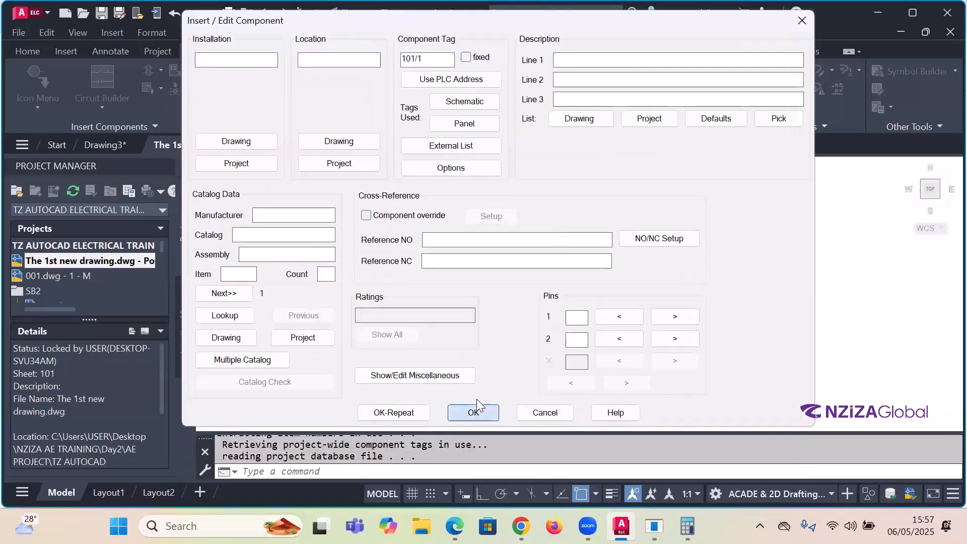
{"action": "left_click", "coordinate": [474, 412]}
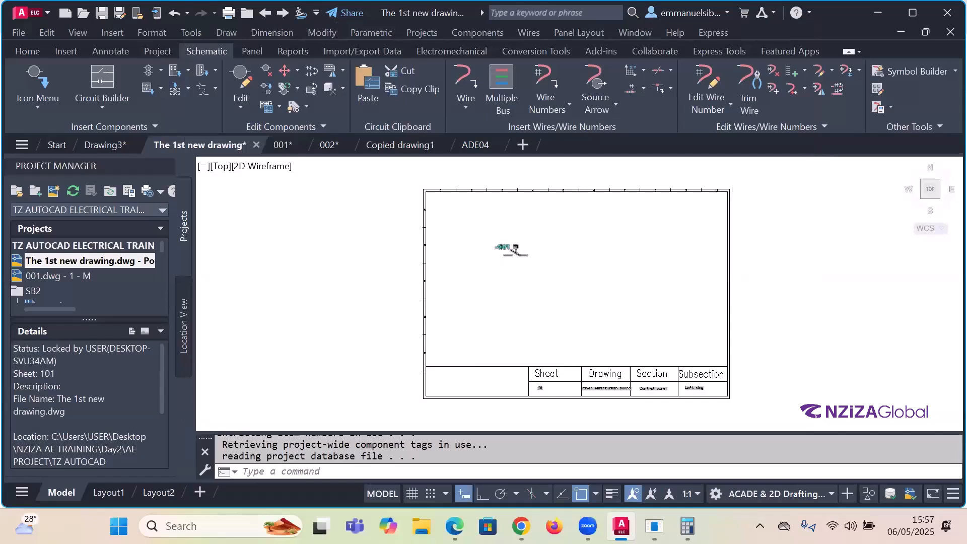
Step: Inspect the inserted push button symbol and its component tag up close, dismissing the screen resolution alert
{"action": "scroll", "coordinate": [504, 237], "scroll_direction": "up", "scroll_amount": 8}
{"action": "scroll", "coordinate": [626, 263], "scroll_direction": "down", "scroll_amount": 4}
{"action": "scroll", "coordinate": [626, 270], "scroll_direction": "down", "scroll_amount": 4}
{"action": "scroll", "coordinate": [611, 226], "scroll_direction": "up", "scroll_amount": 4}
{"action": "scroll", "coordinate": [623, 340], "scroll_direction": "up", "scroll_amount": 4}
{"action": "scroll", "coordinate": [600, 287], "scroll_direction": "down", "scroll_amount": 6}
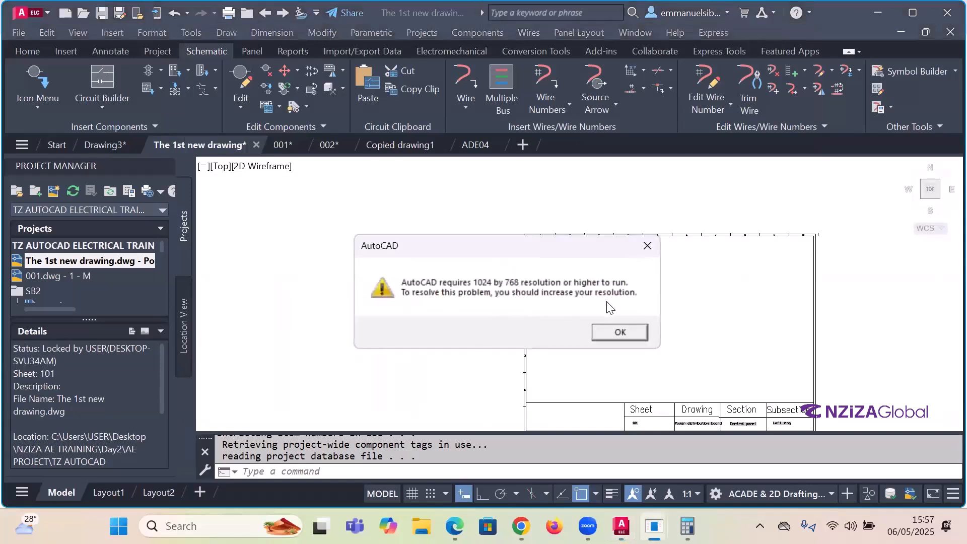
{"action": "left_click", "coordinate": [619, 332]}
{"action": "scroll", "coordinate": [617, 312], "scroll_direction": "up", "scroll_amount": 4}
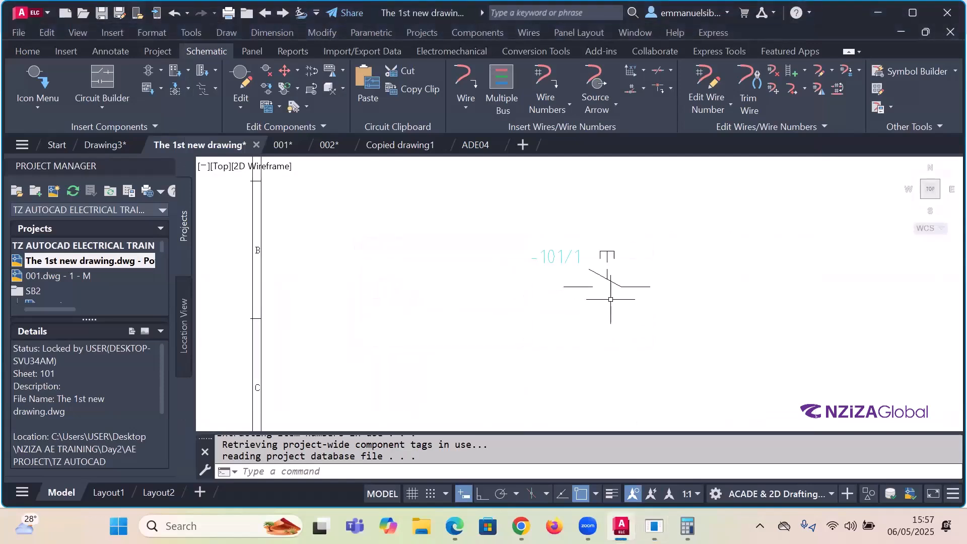
Step: Compare the push button's component tag with the sheet number in the title block, dismissing the screen resolution alerts
{"action": "scroll", "coordinate": [557, 255], "scroll_direction": "up", "scroll_amount": 2}
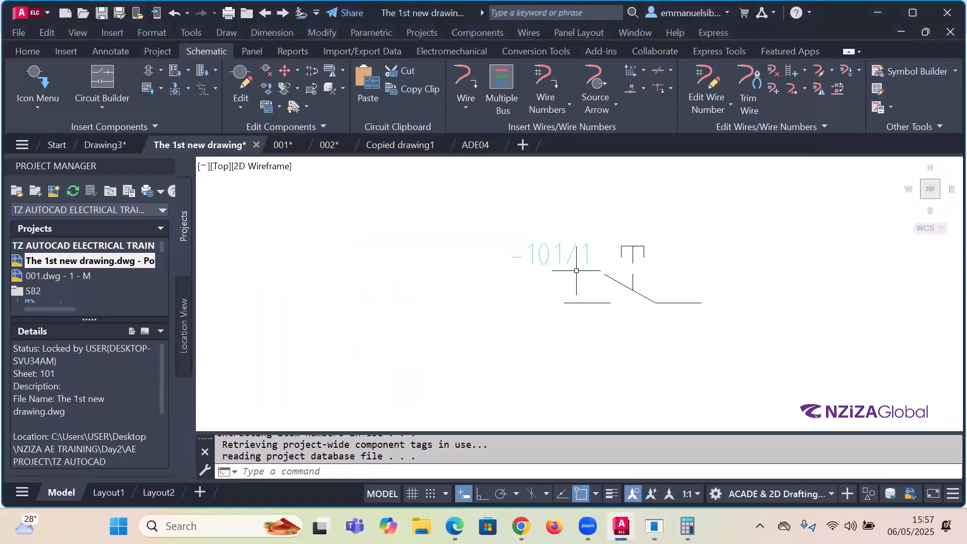
{"action": "scroll", "coordinate": [575, 256], "scroll_direction": "down", "scroll_amount": 3}
{"action": "scroll", "coordinate": [577, 257], "scroll_direction": "up", "scroll_amount": 3}
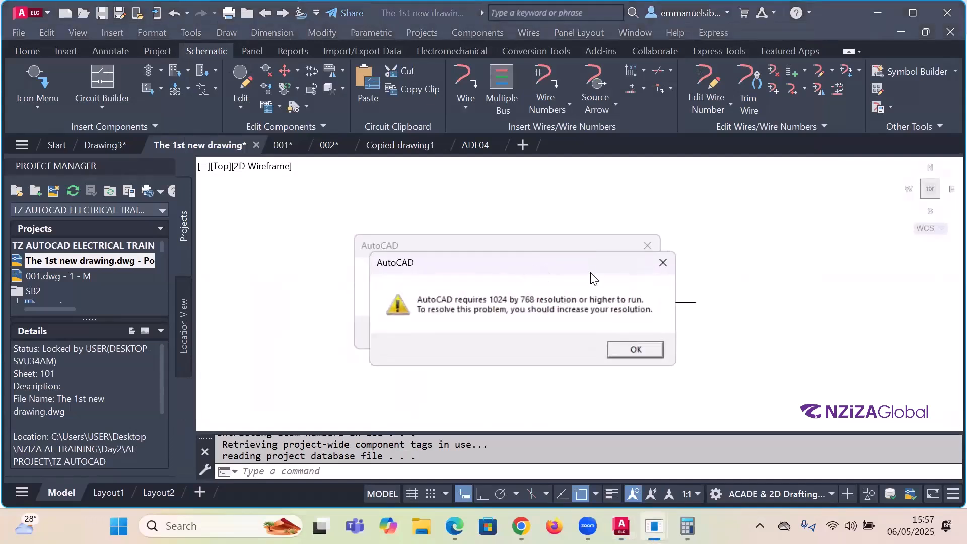
{"action": "left_click", "coordinate": [617, 348]}
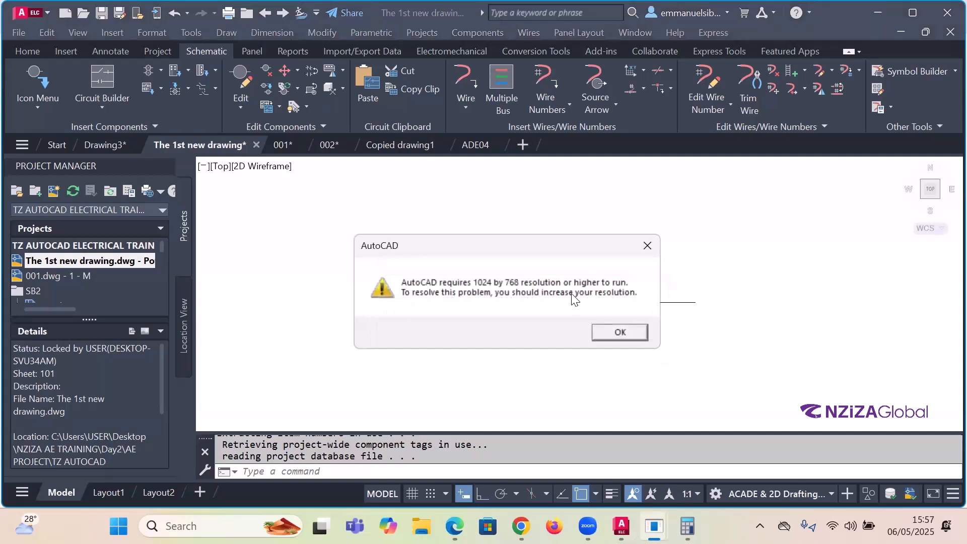
{"action": "left_click", "coordinate": [616, 337]}
{"action": "scroll", "coordinate": [636, 345], "scroll_direction": "down", "scroll_amount": 5}
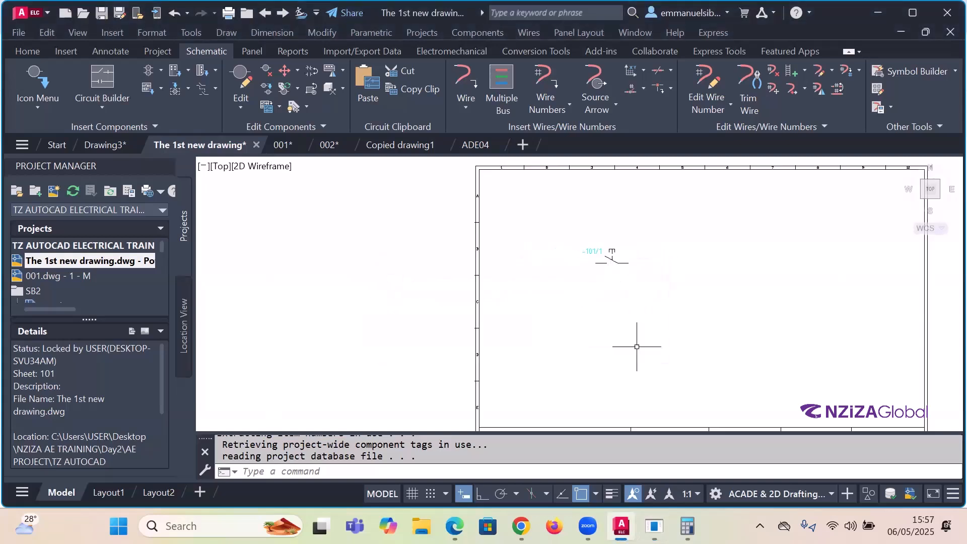
{"action": "scroll", "coordinate": [640, 390], "scroll_direction": "up", "scroll_amount": 7}
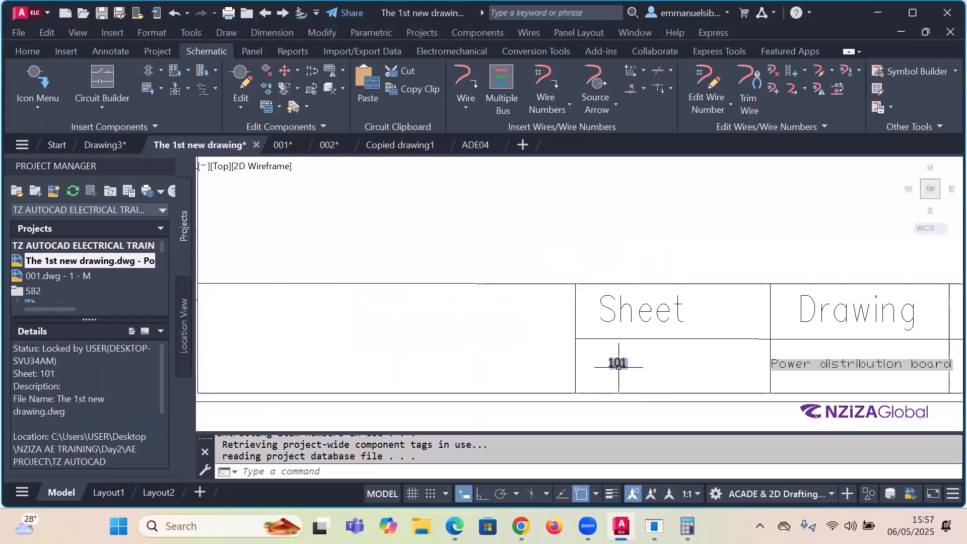
{"action": "scroll", "coordinate": [619, 363], "scroll_direction": "down", "scroll_amount": 4}
{"action": "double_click", "coordinate": [584, 251]}
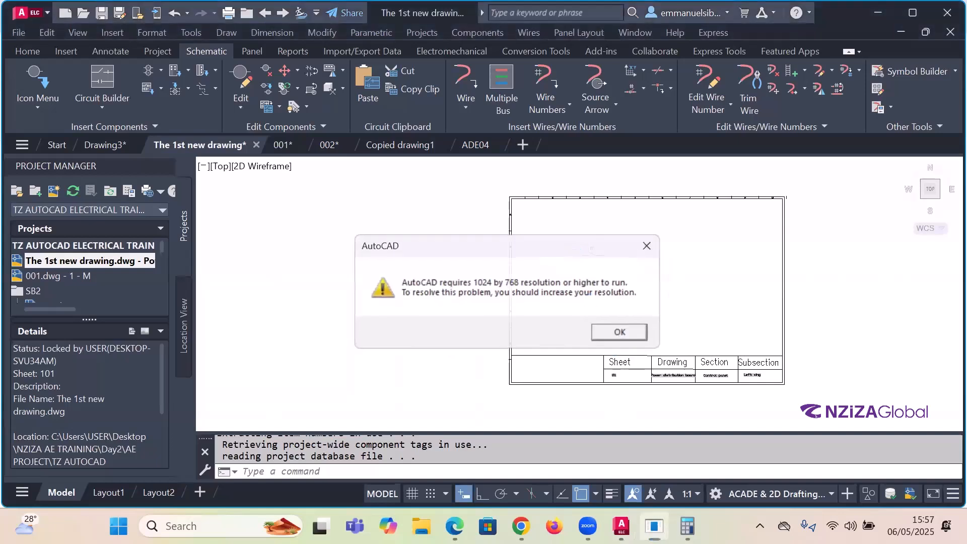
{"action": "key", "text": "Return"}
{"action": "scroll", "coordinate": [583, 255], "scroll_direction": "up", "scroll_amount": 4}
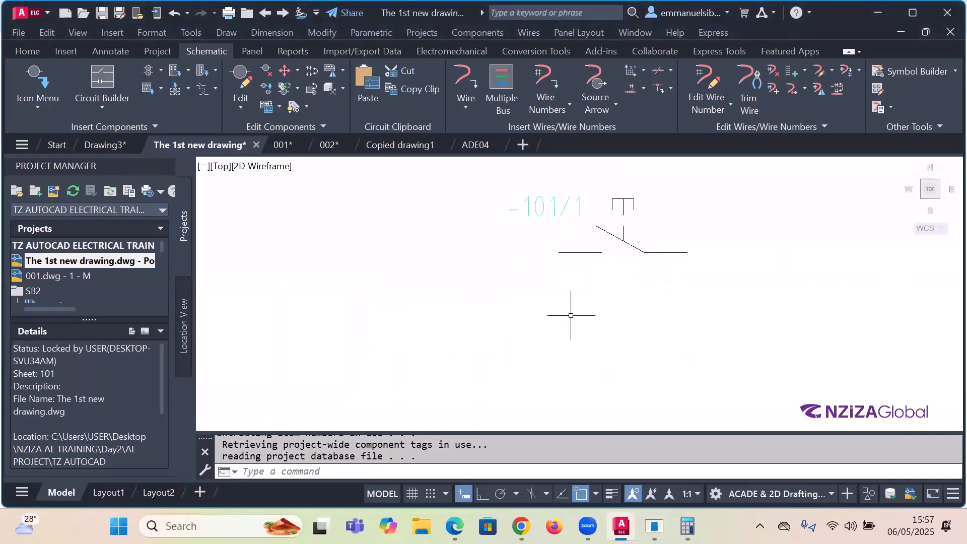
Step: Insert a Mushroom Head NO Latching push button from the IEC symbols near the sheet's middle with default component data, and check its tag
{"action": "scroll", "coordinate": [574, 313], "scroll_direction": "down", "scroll_amount": 5}
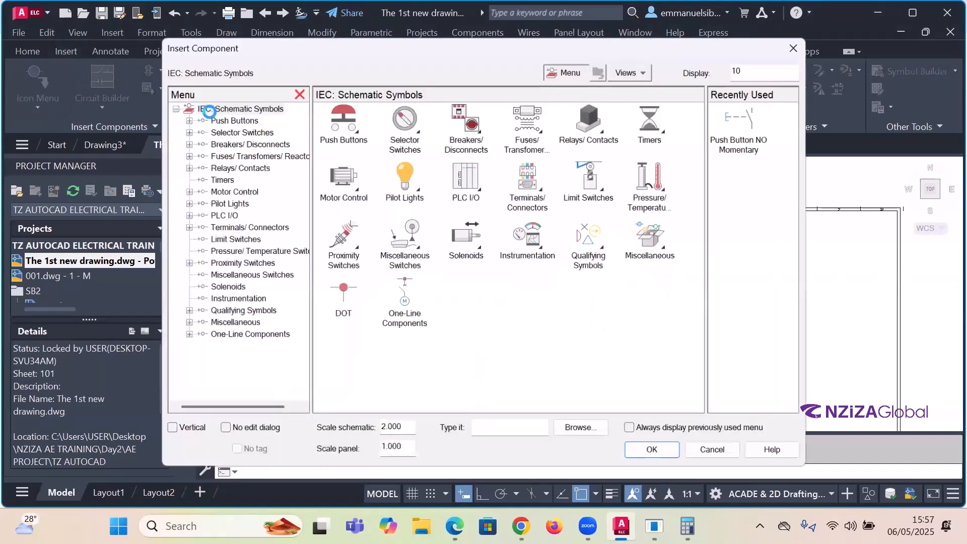
{"action": "left_click", "coordinate": [332, 128]}
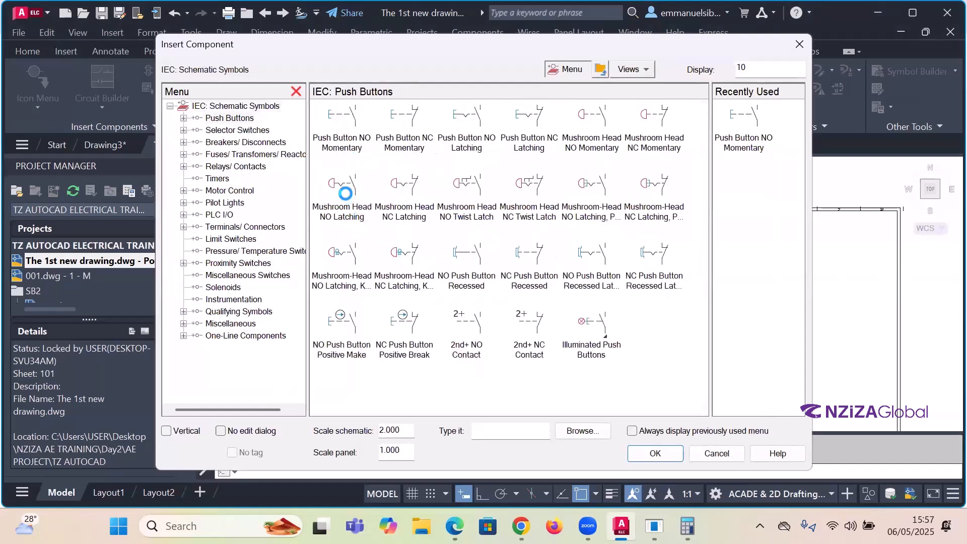
{"action": "left_click", "coordinate": [343, 188]}
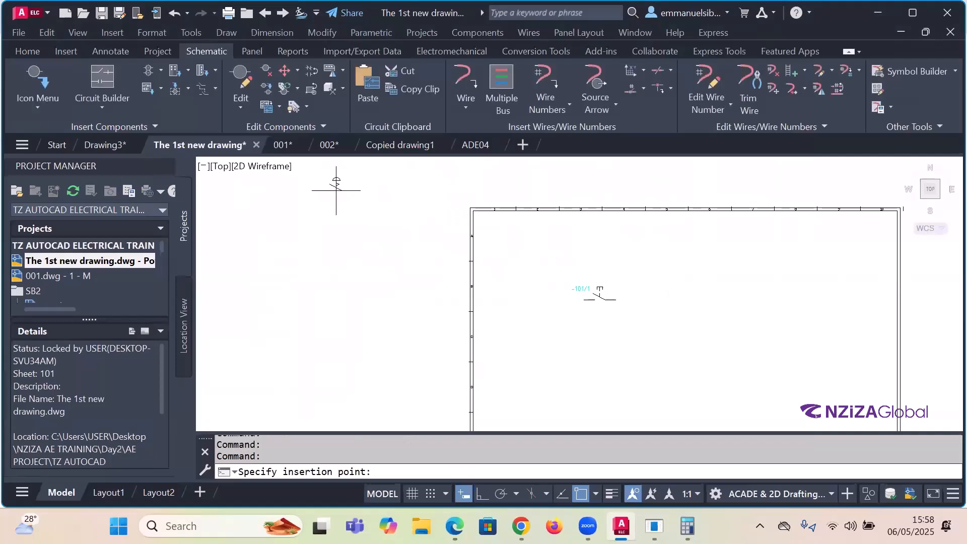
{"action": "scroll", "coordinate": [499, 234], "scroll_direction": "up", "scroll_amount": 6}
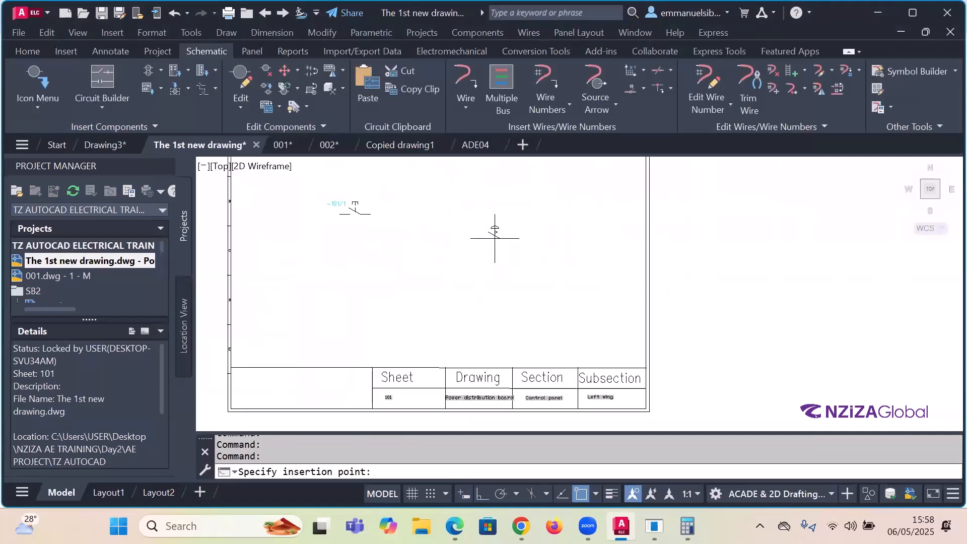
{"action": "left_click", "coordinate": [499, 253]}
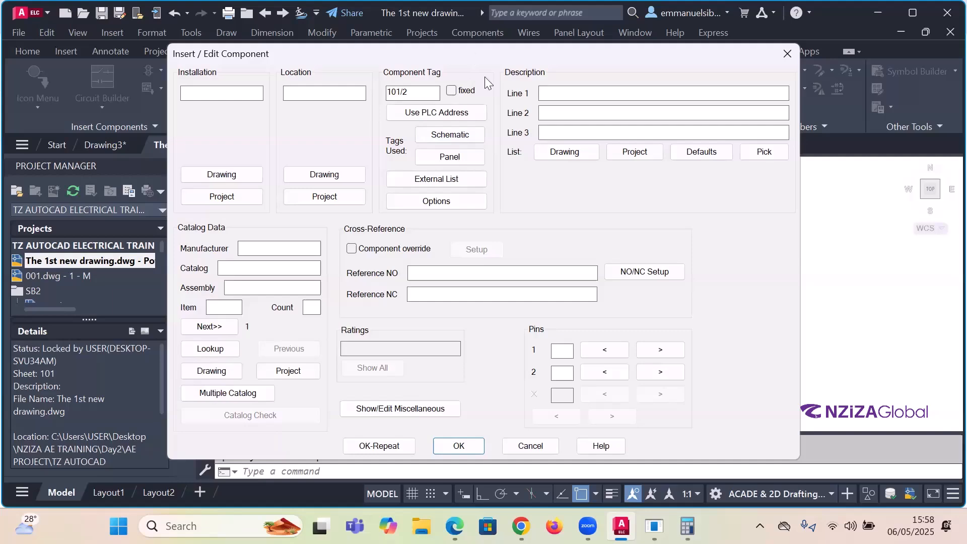
{"action": "left_click", "coordinate": [462, 410]}
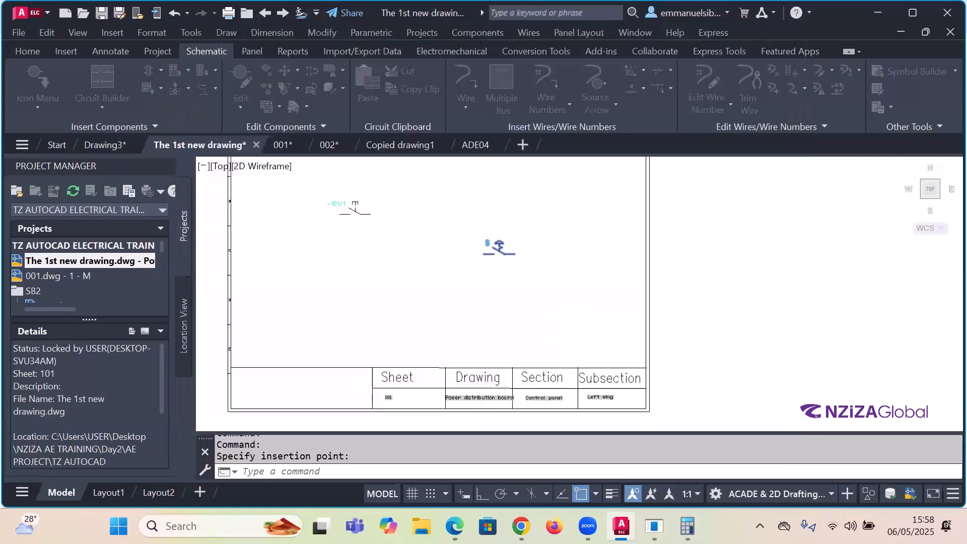
{"action": "scroll", "coordinate": [474, 262], "scroll_direction": "up", "scroll_amount": 6}
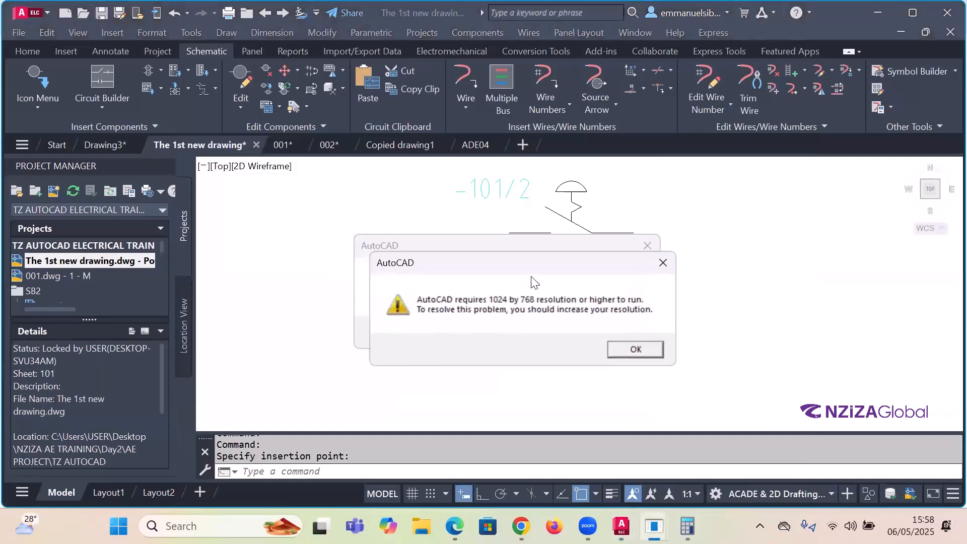
{"action": "left_click", "coordinate": [625, 331]}
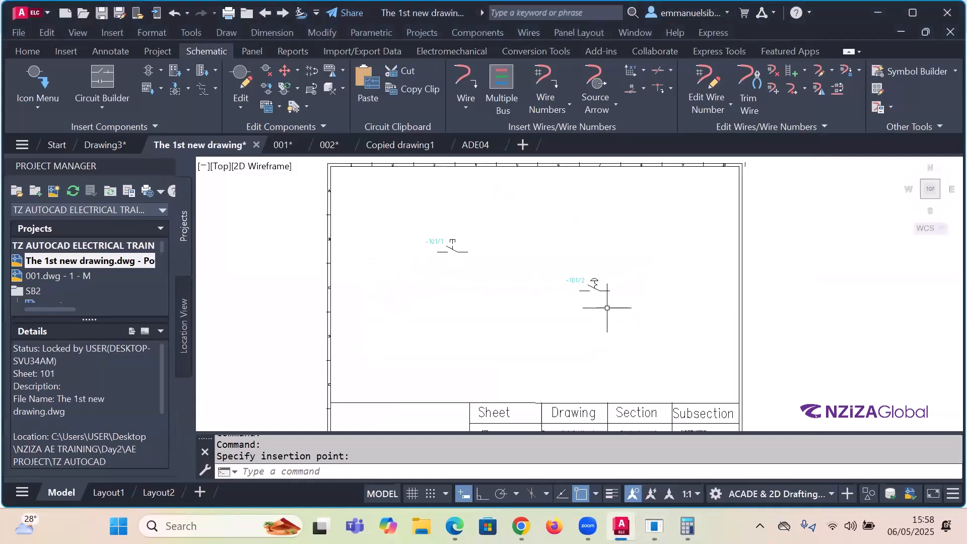
Step: Erase both push button symbols from the sheet
{"action": "left_click", "coordinate": [622, 306]}
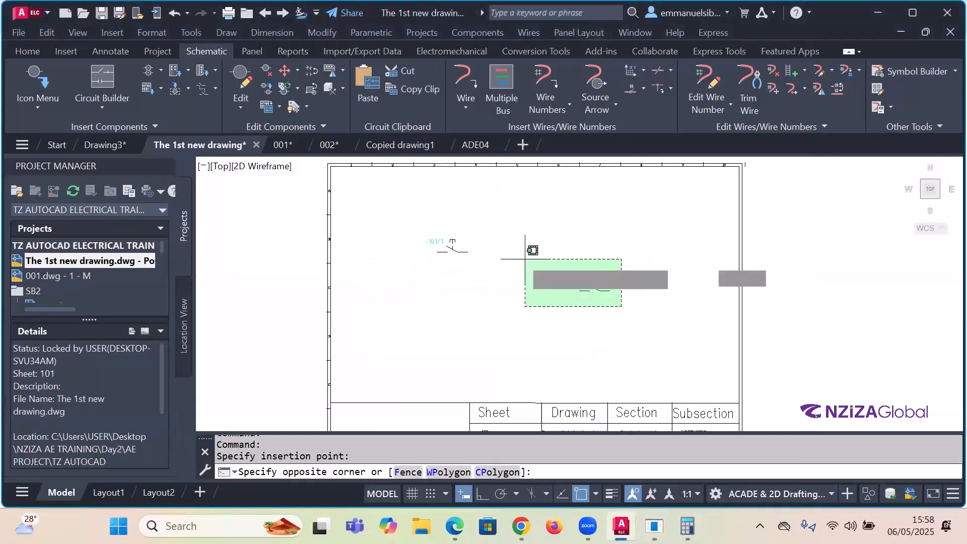
{"action": "left_click", "coordinate": [389, 214]}
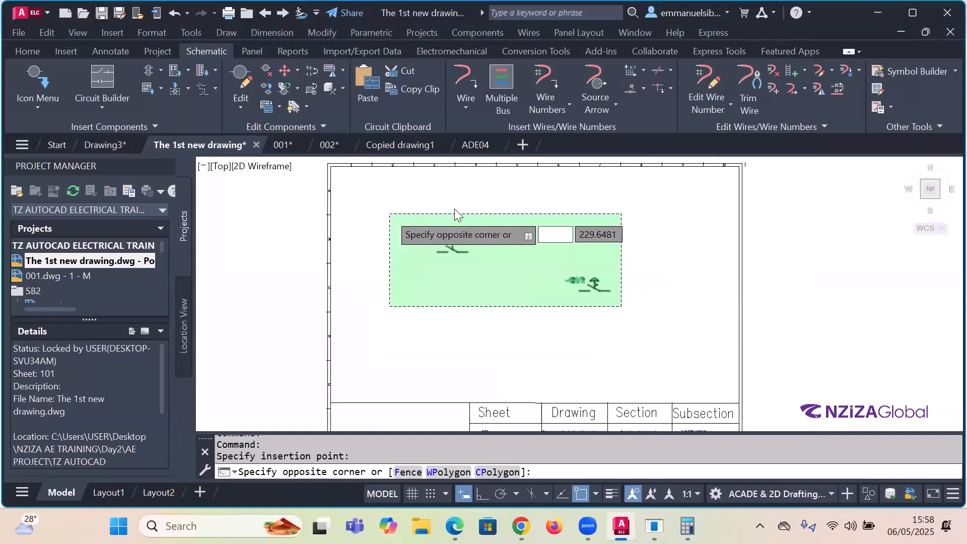
{"action": "key", "text": "Escape"}
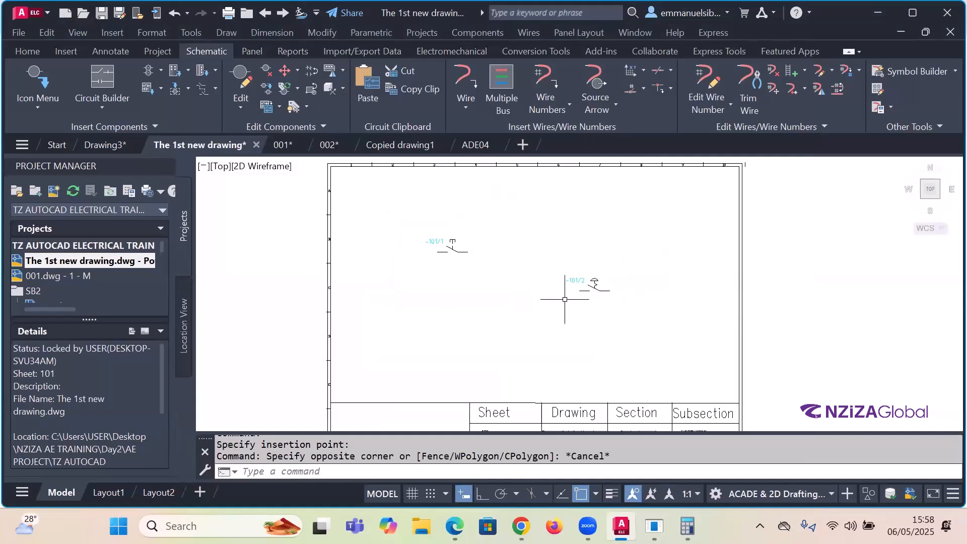
{"action": "left_click", "coordinate": [611, 317]}
{"action": "left_click", "coordinate": [407, 204]}
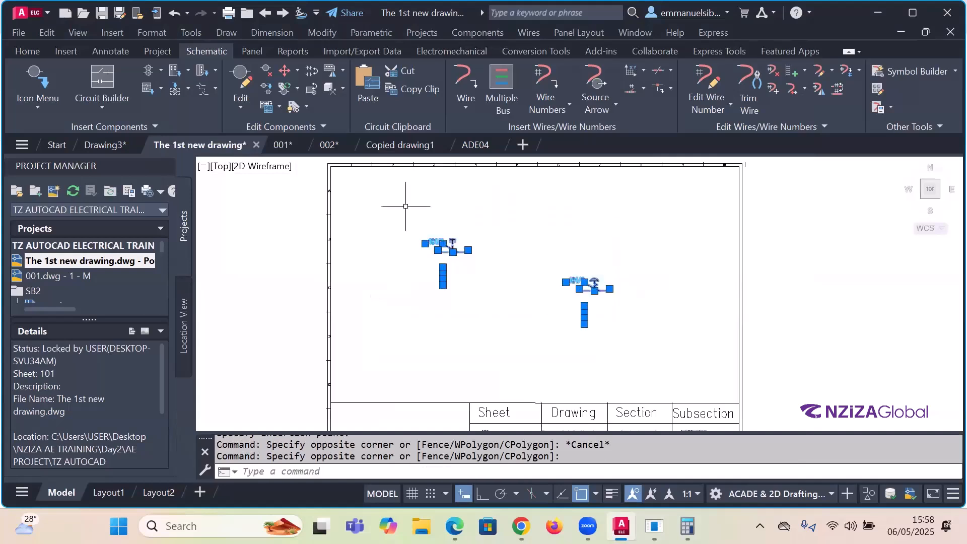
{"action": "key", "text": "Delete"}
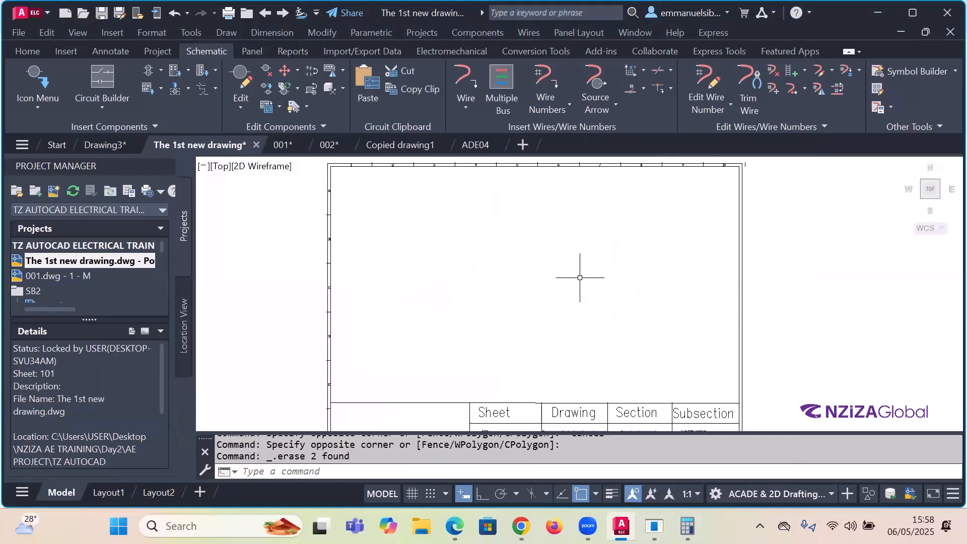
Step: Compare the settings of The 1st new drawing.dwg with the project settings, and close the comparison without matching anything
{"action": "scroll", "coordinate": [602, 288], "scroll_direction": "down", "scroll_amount": 4}
{"action": "scroll", "coordinate": [595, 320], "scroll_direction": "up", "scroll_amount": 6}
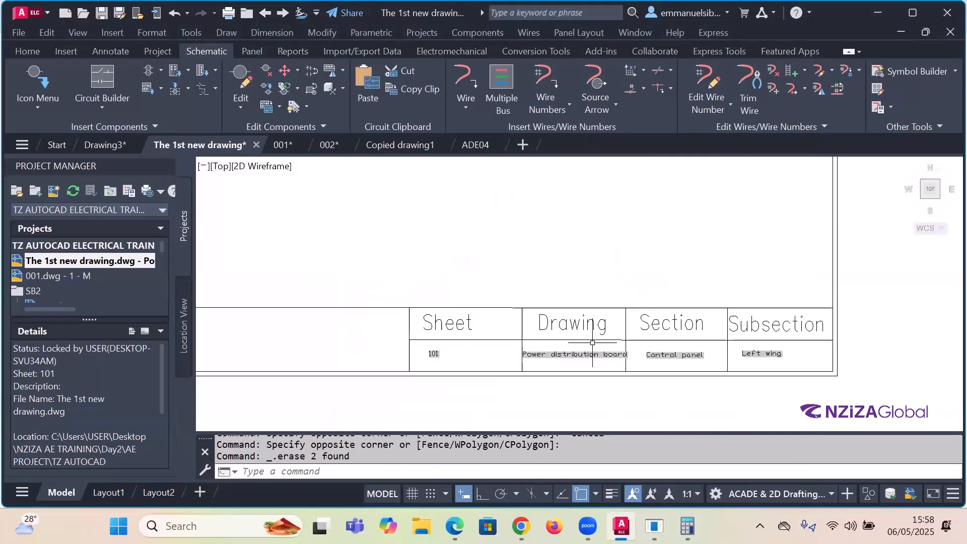
{"action": "scroll", "coordinate": [610, 371], "scroll_direction": "down", "scroll_amount": 2}
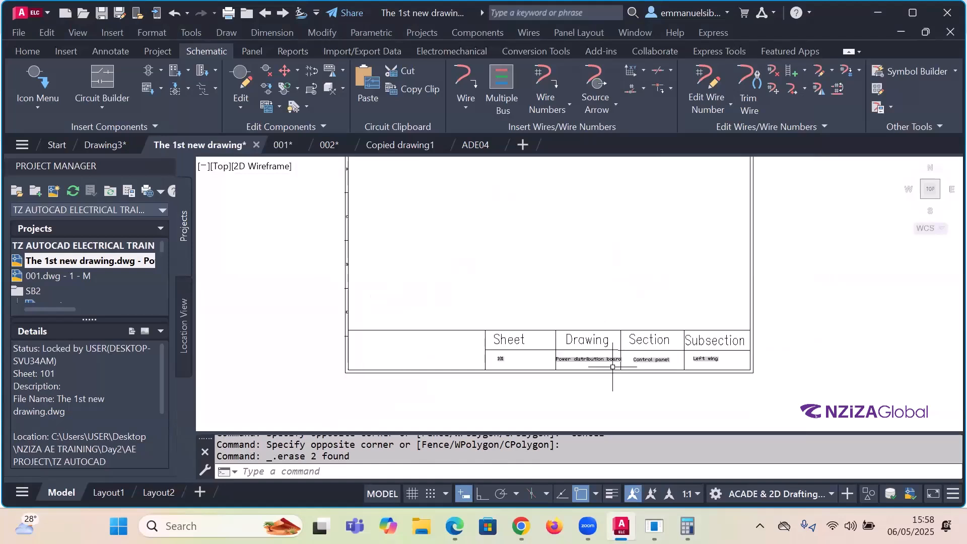
{"action": "right_click", "coordinate": [93, 259]}
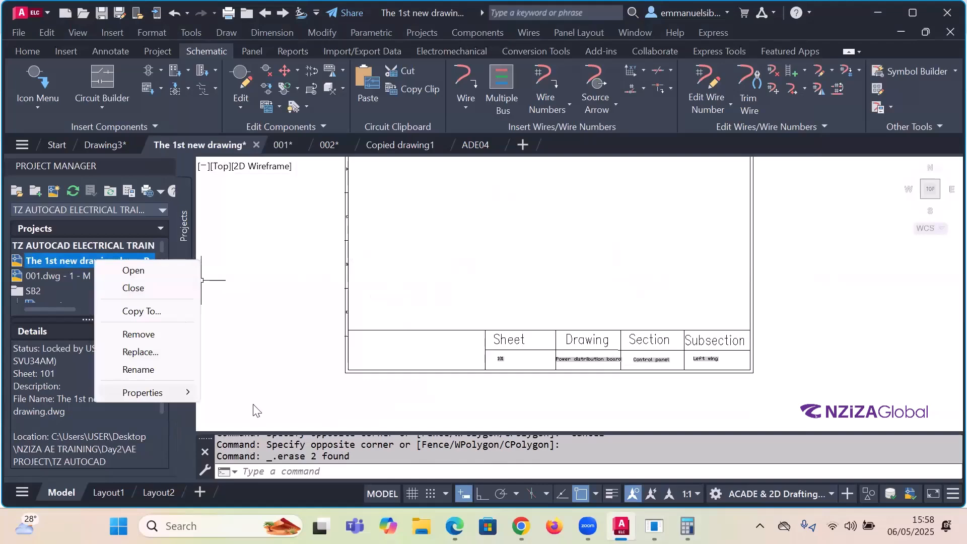
{"action": "mouse_move", "coordinate": [156, 397]}
{"action": "left_click", "coordinate": [253, 475]}
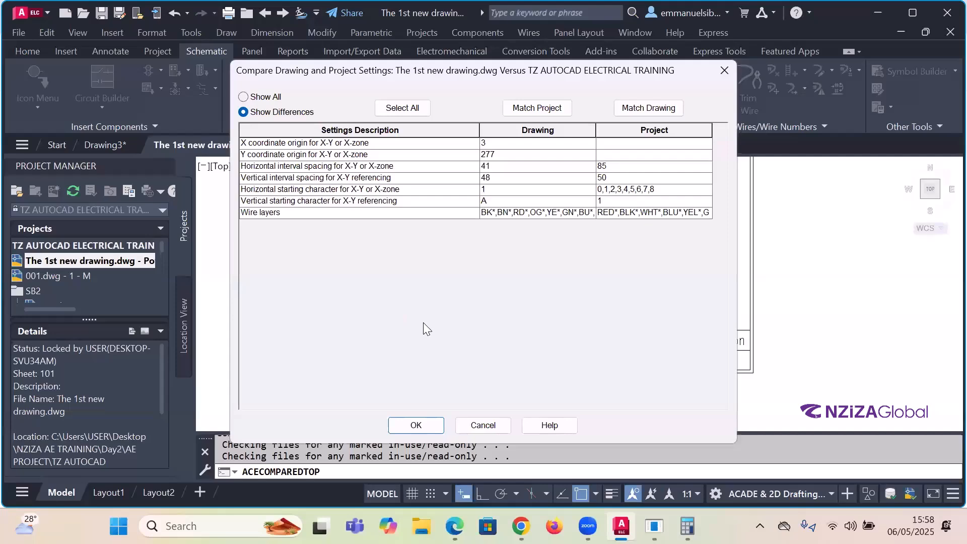
{"action": "left_click", "coordinate": [483, 425]}
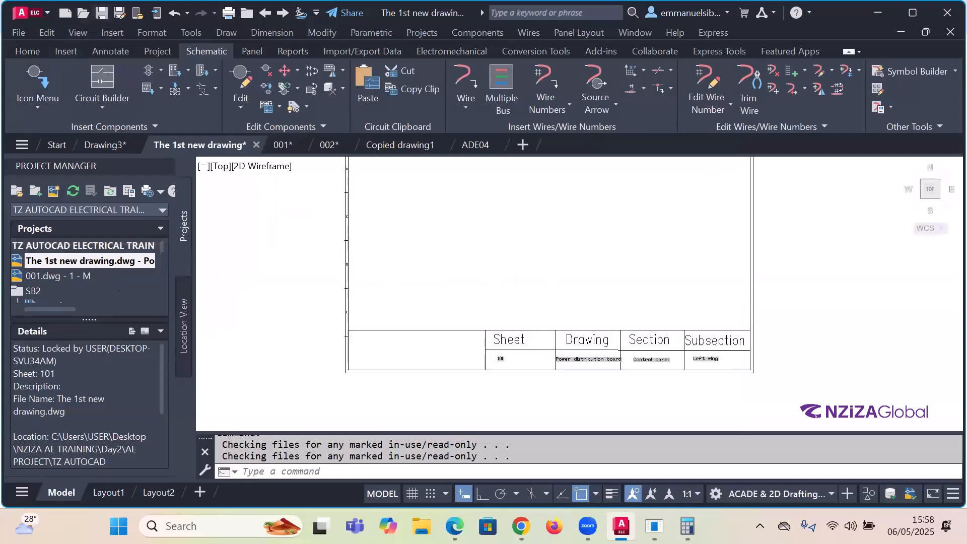
Step: Save the current drawing and check the empty sheet with its title block
{"action": "scroll", "coordinate": [601, 323], "scroll_direction": "down", "scroll_amount": 4}
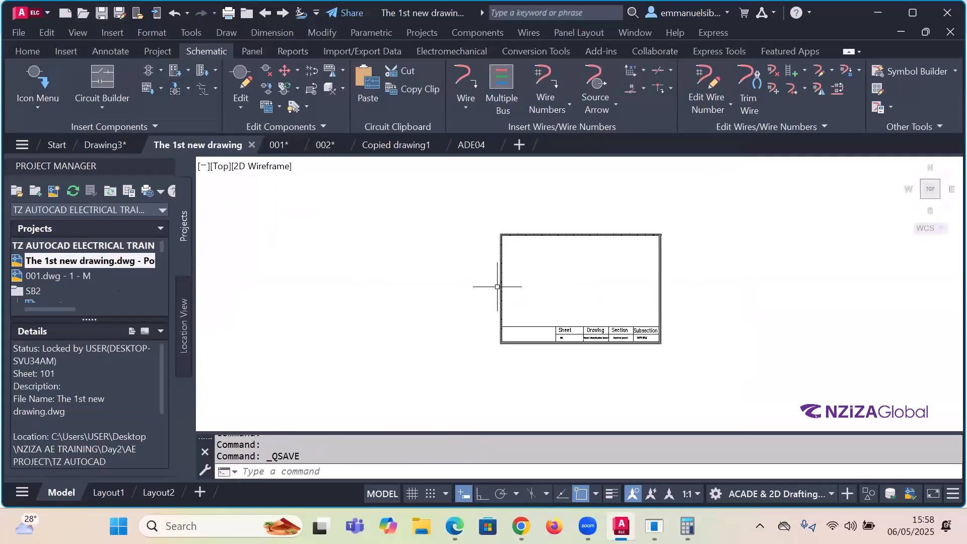
{"action": "scroll", "coordinate": [541, 340], "scroll_direction": "up", "scroll_amount": 4}
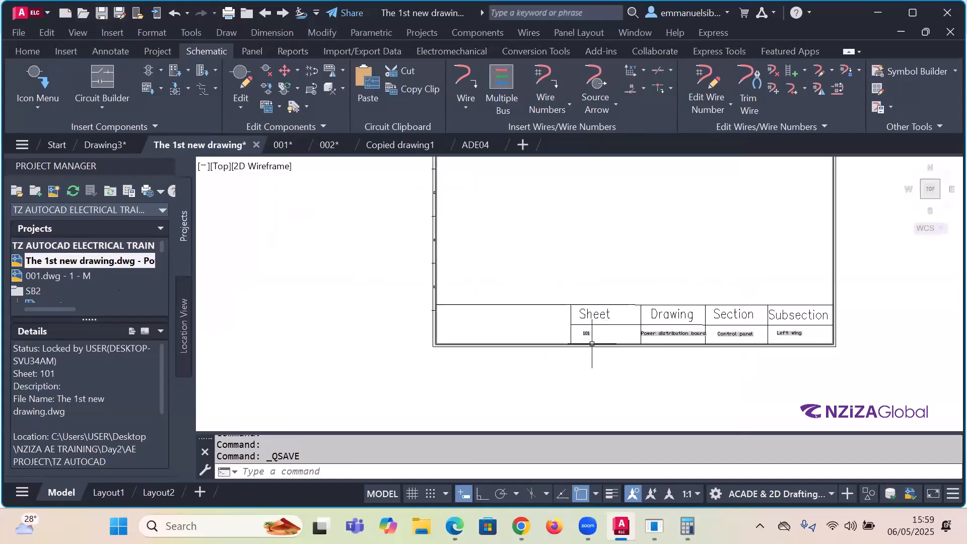
{"action": "scroll", "coordinate": [592, 344], "scroll_direction": "down", "scroll_amount": 2}
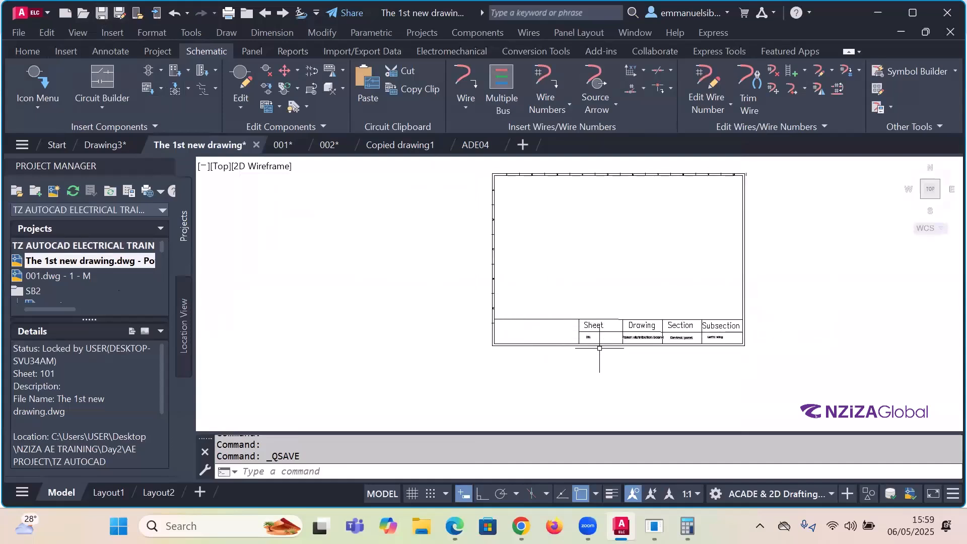
{"action": "scroll", "coordinate": [579, 391], "scroll_direction": "down", "scroll_amount": 2}
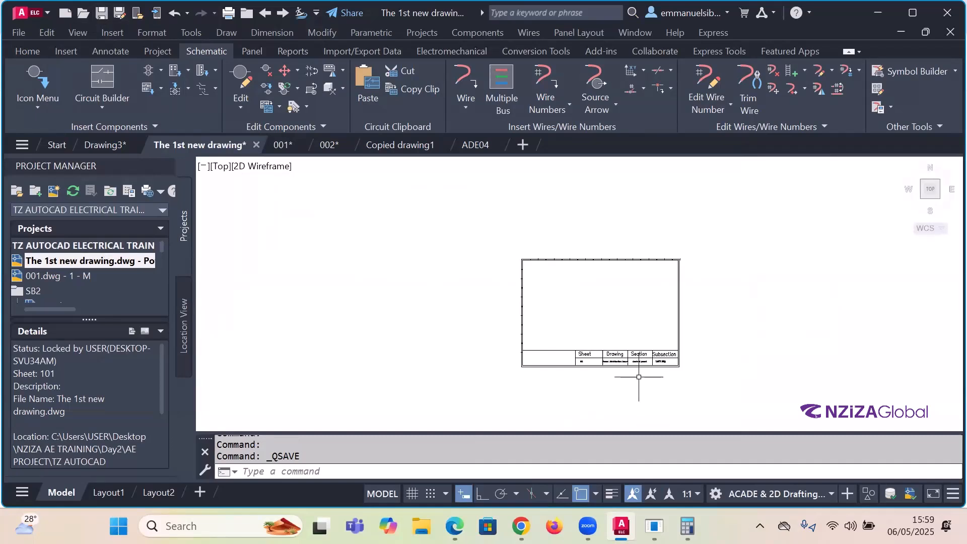
Step: Start saving a copy of the drawing with the file type AutoCAD Drawing Template (*.dwt)
{"action": "left_click", "coordinate": [15, 13]}
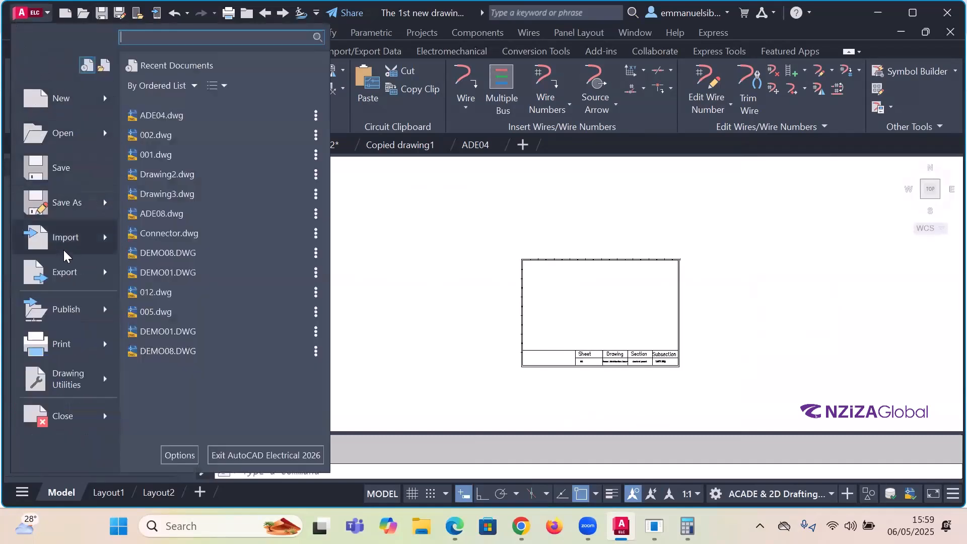
{"action": "left_click", "coordinate": [69, 205]}
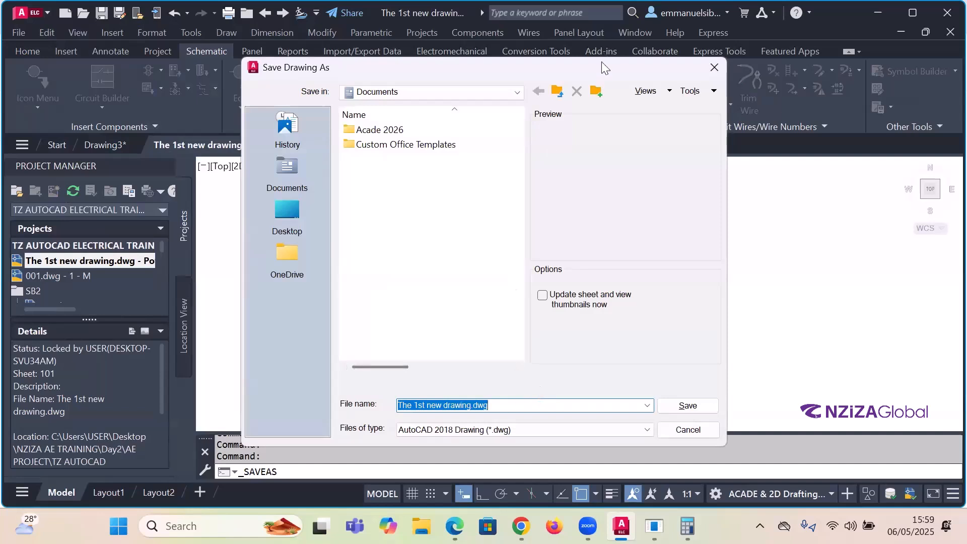
{"action": "left_click_drag", "start_coordinate": [620, 72], "coordinate": [624, 49]}
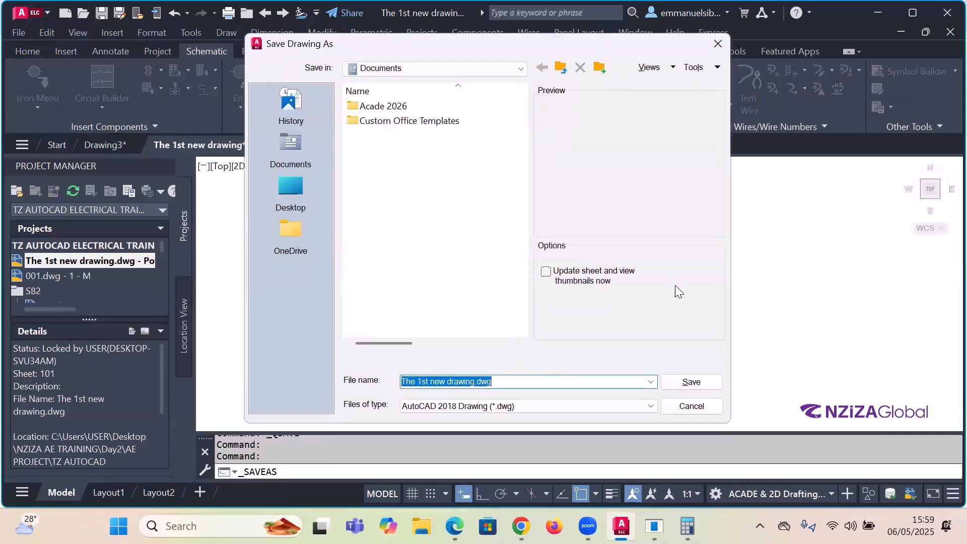
{"action": "left_click", "coordinate": [650, 405]}
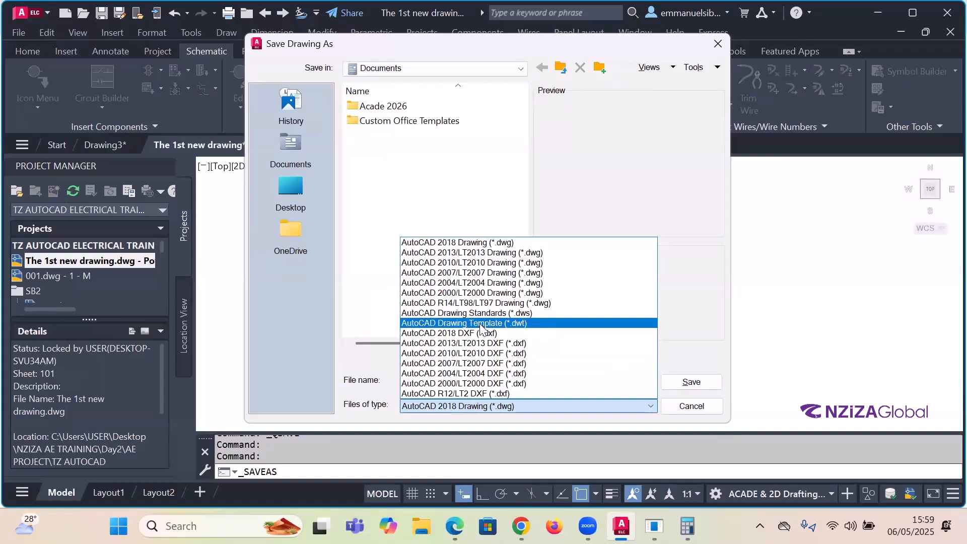
{"action": "left_click", "coordinate": [480, 325]}
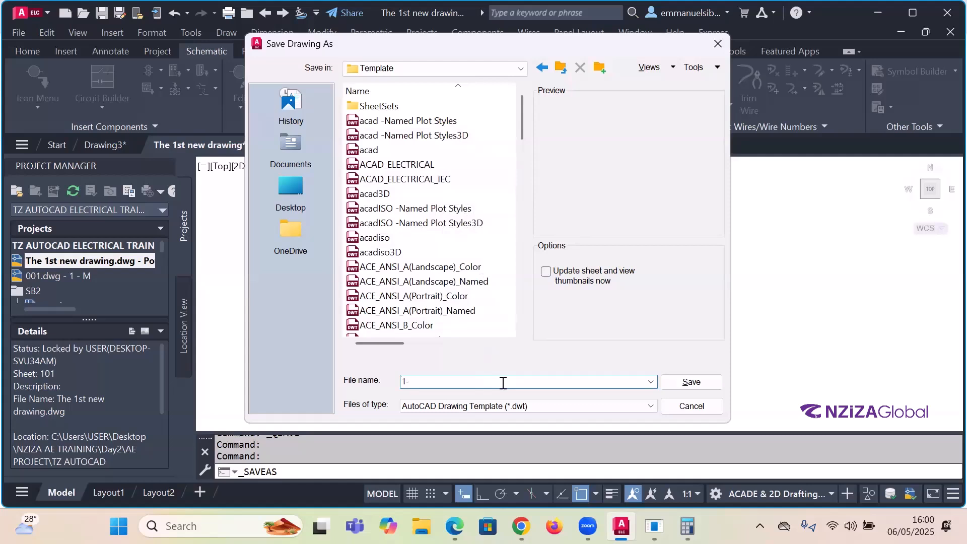
Step: Name the template file 1-10,A-E TEMPLATE
{"action": "type", "text": "10"}
{"action": "type", "text": ",A-E T"}
{"action": "type", "text": "EMPLENT"}
{"action": "key", "text": "BackSpace"}
{"action": "type", "text": "TEMPLATE"}
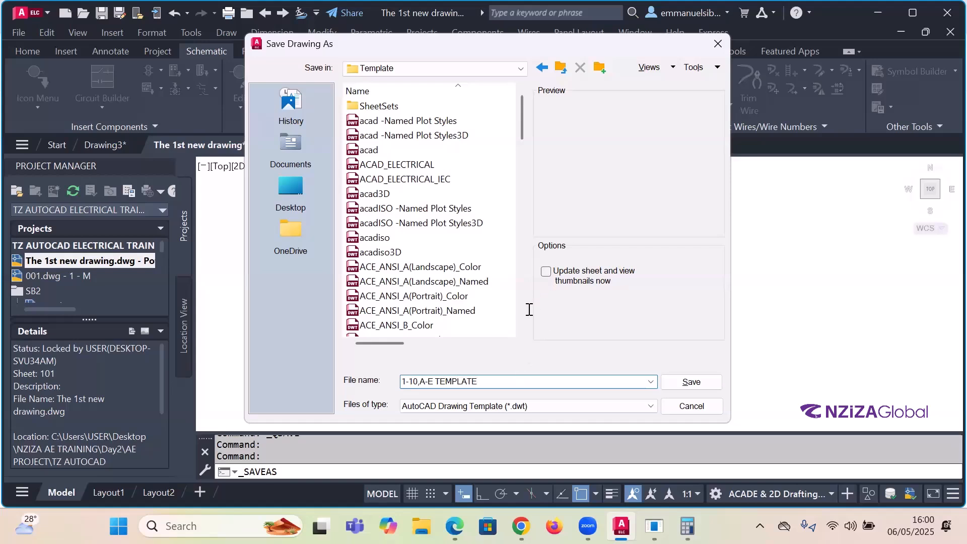
Step: Save the template 1-10,A-E TEMPLATE with Metric measurement and all layers saved as unreconciled
{"action": "left_click", "coordinate": [686, 389]}
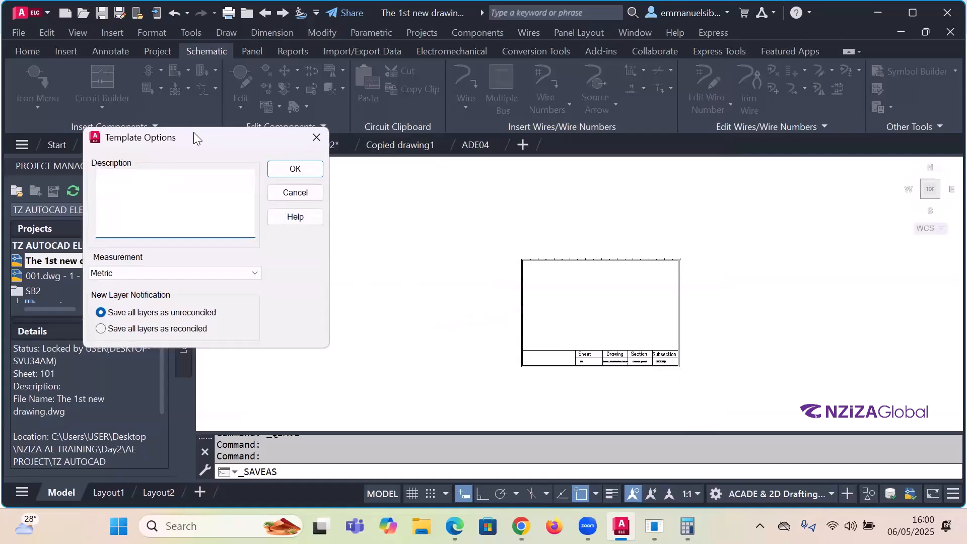
{"action": "left_click_drag", "start_coordinate": [194, 133], "coordinate": [377, 95]}
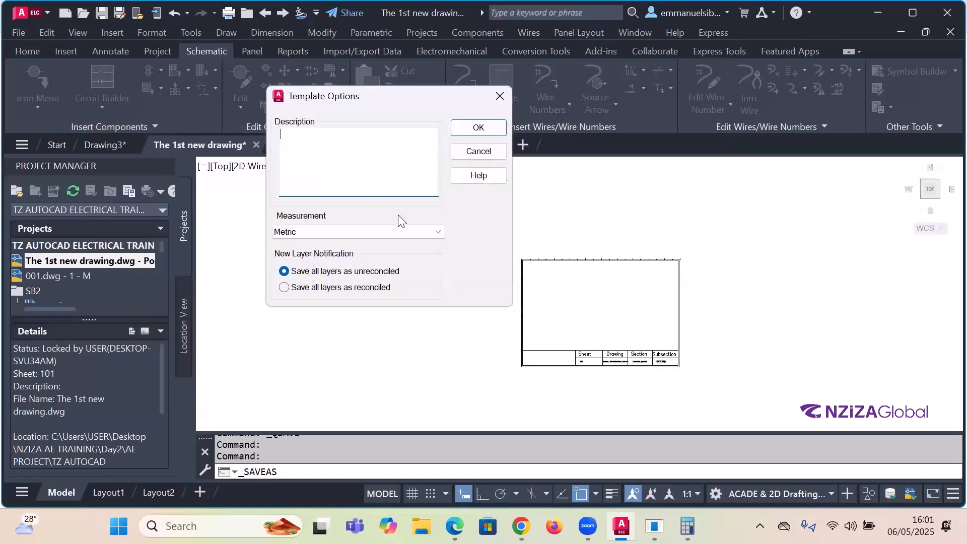
{"action": "left_click", "coordinate": [308, 233]}
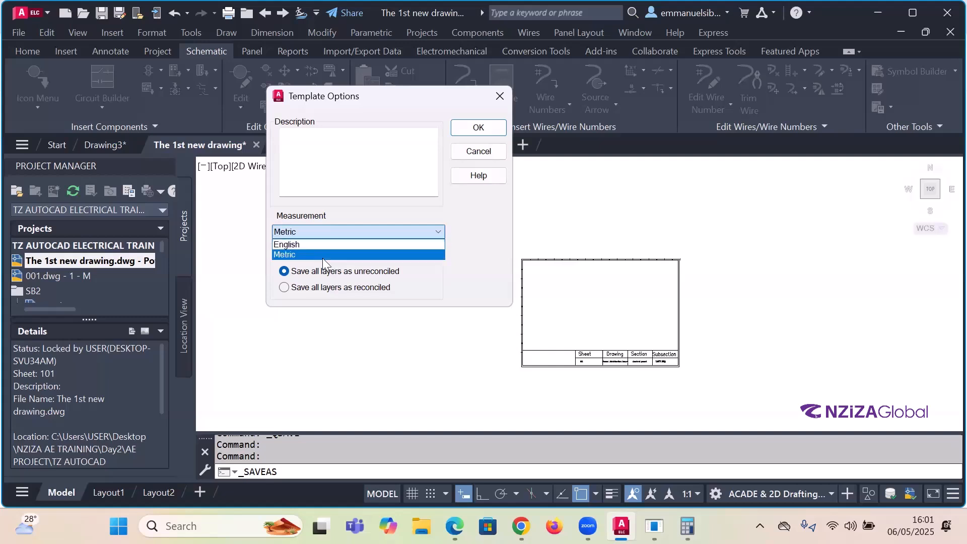
{"action": "left_click", "coordinate": [289, 254]}
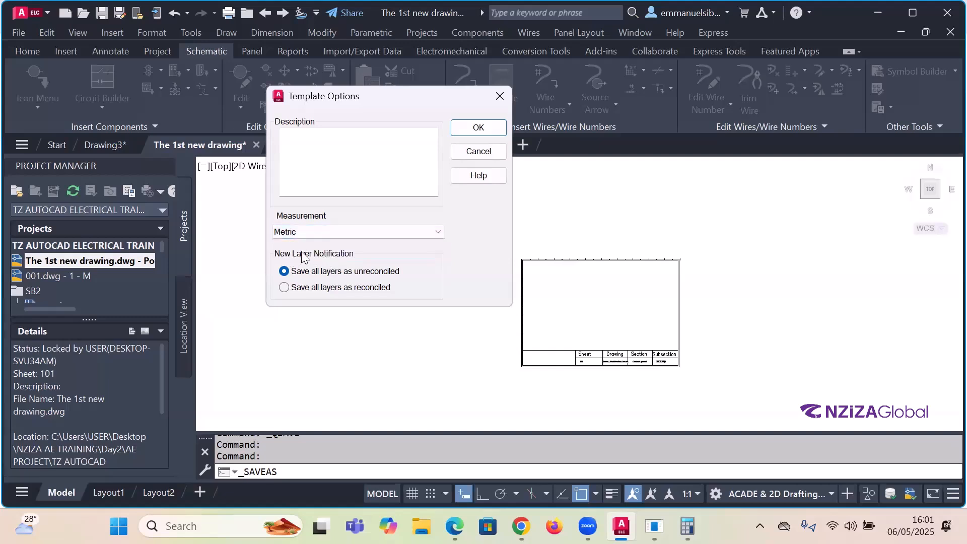
{"action": "left_click", "coordinate": [487, 130]}
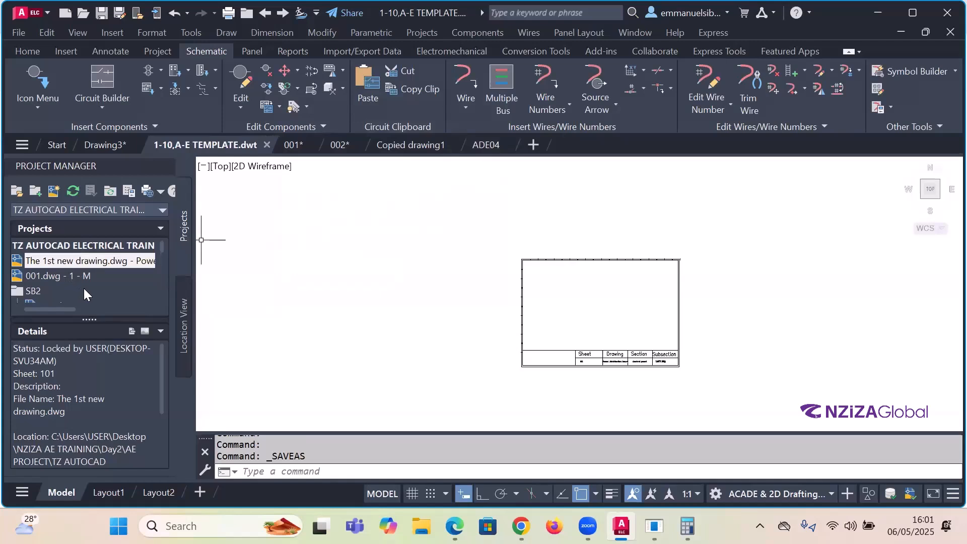
Step: Close the ADE04, Copied drawing1, 002, 001 and 1-10,A-E TEMPLATE files, discarding the changes to 002 and 001
{"action": "left_click", "coordinate": [78, 261]}
{"action": "double_click", "coordinate": [79, 261]}
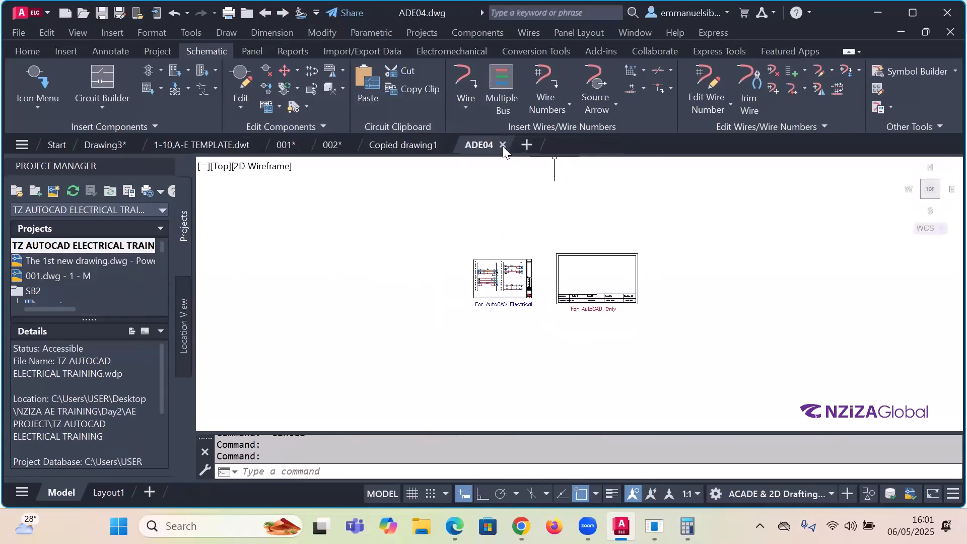
{"action": "left_click", "coordinate": [502, 145]}
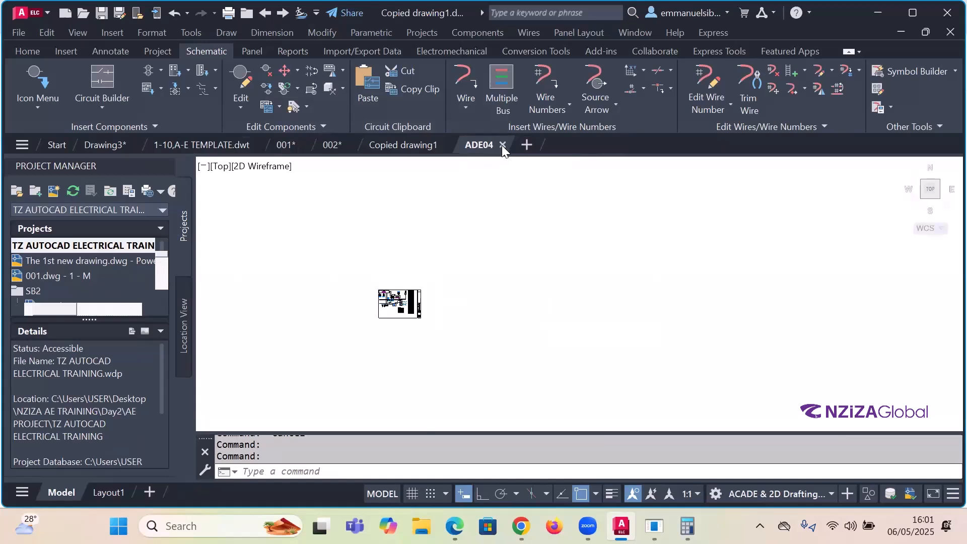
{"action": "left_click", "coordinate": [450, 146]}
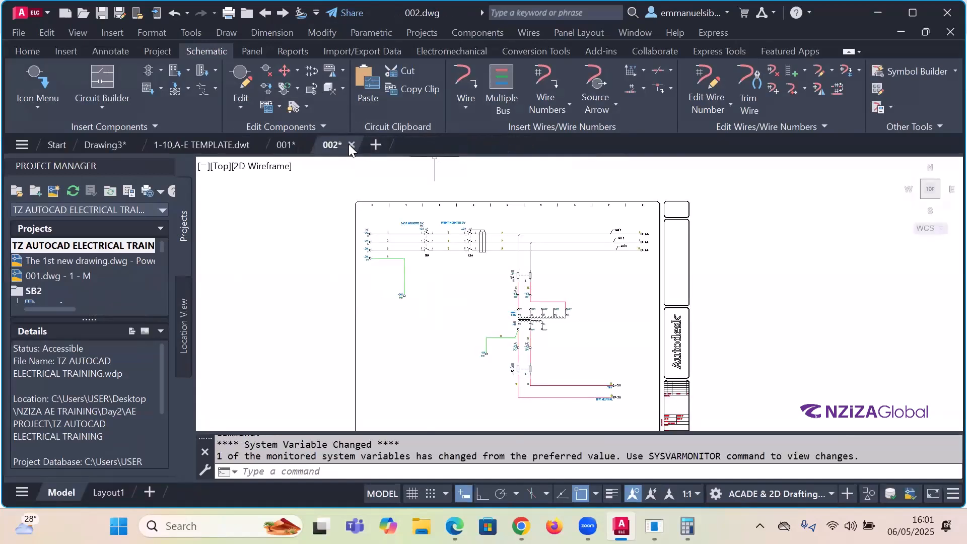
{"action": "left_click", "coordinate": [351, 145]}
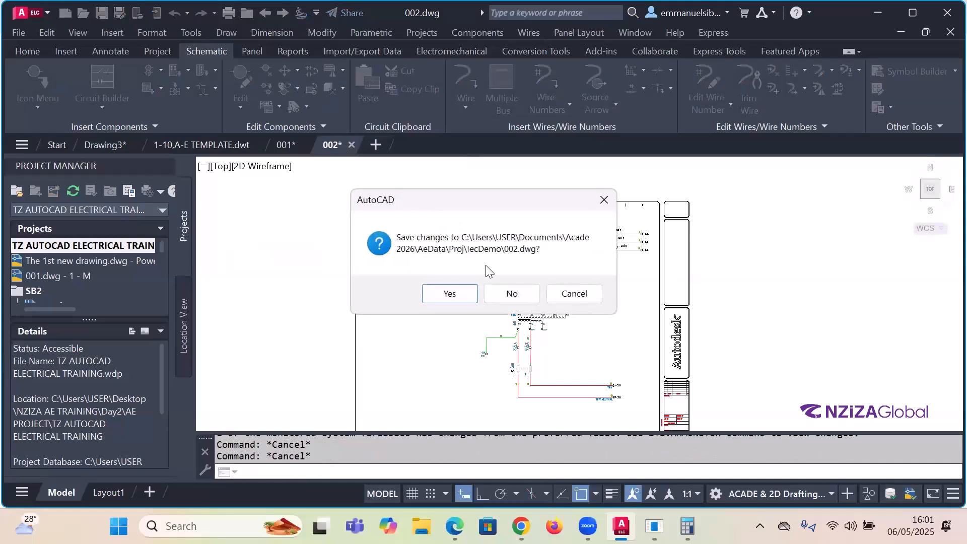
{"action": "left_click", "coordinate": [509, 294]}
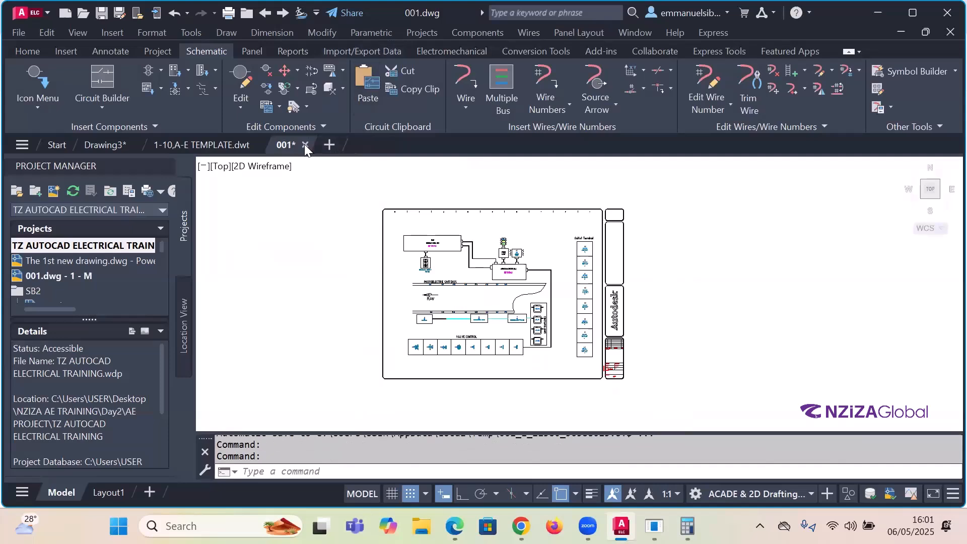
{"action": "left_click", "coordinate": [304, 145]}
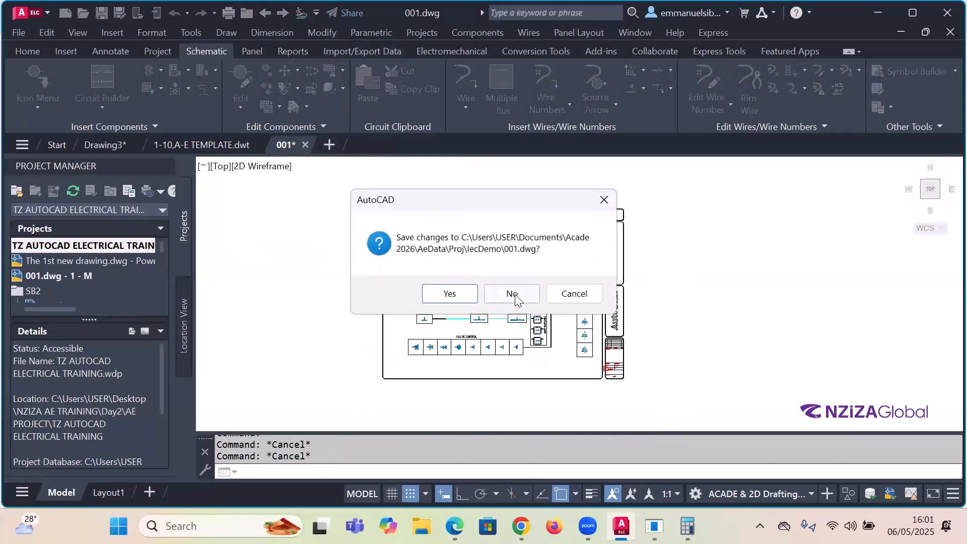
{"action": "left_click", "coordinate": [514, 297]}
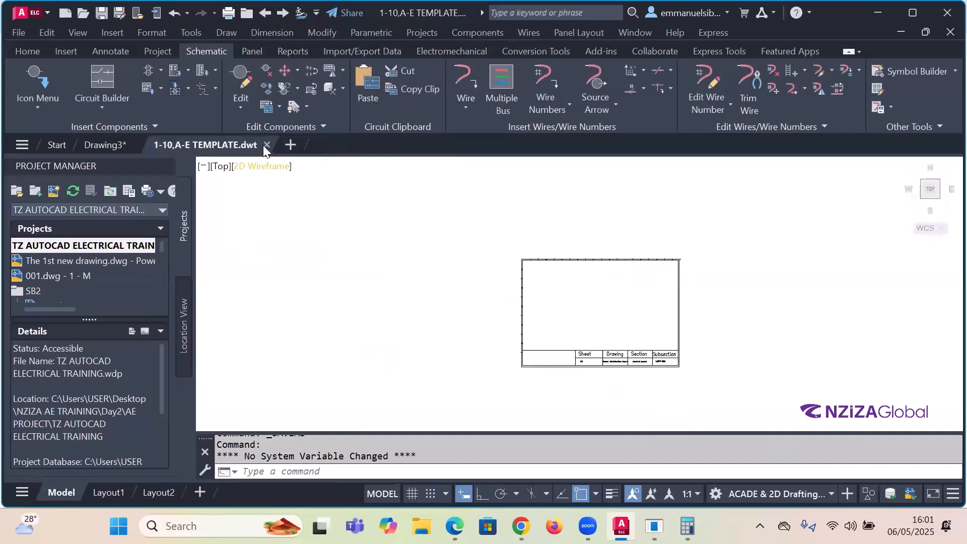
{"action": "left_click", "coordinate": [266, 146]}
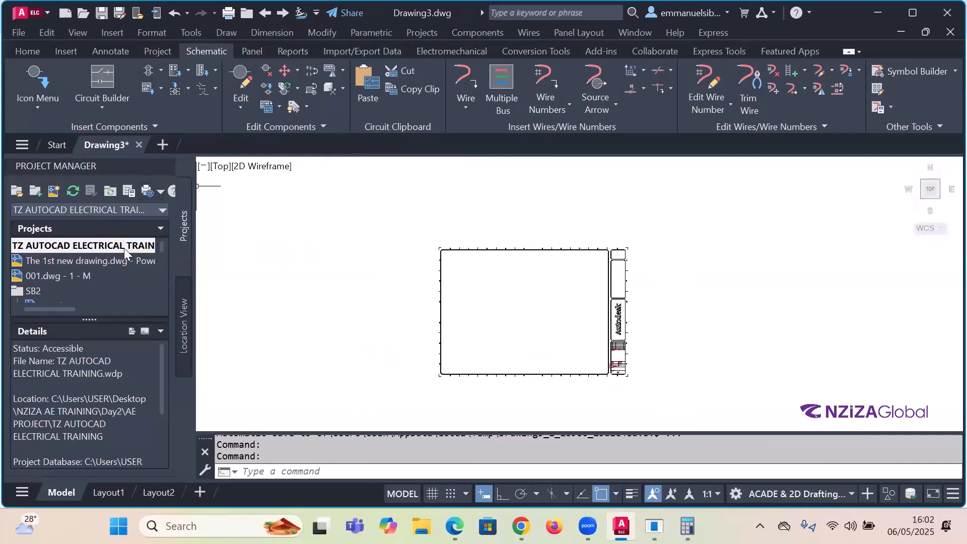
Step: Start a new project and name it Project with new Template
{"action": "right_click", "coordinate": [71, 242]}
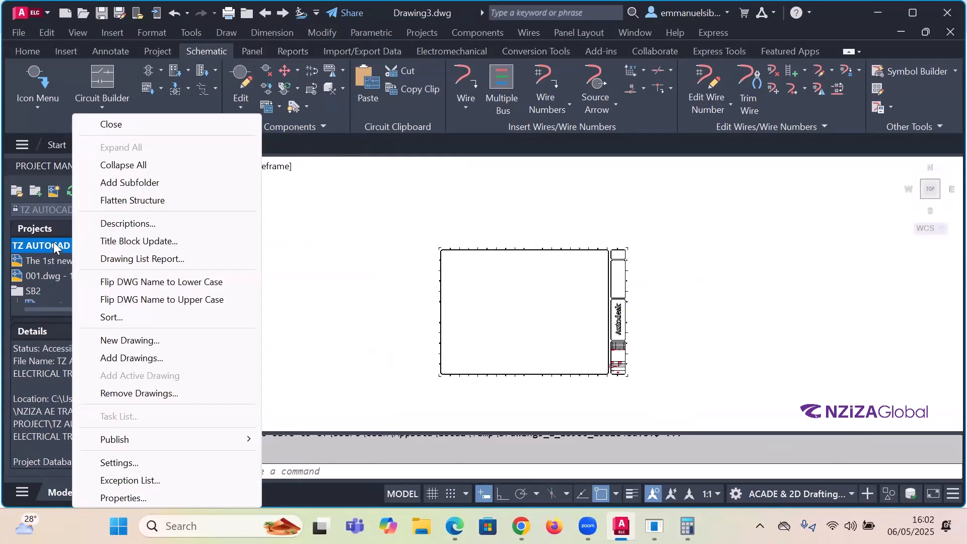
{"action": "left_click", "coordinate": [42, 247]}
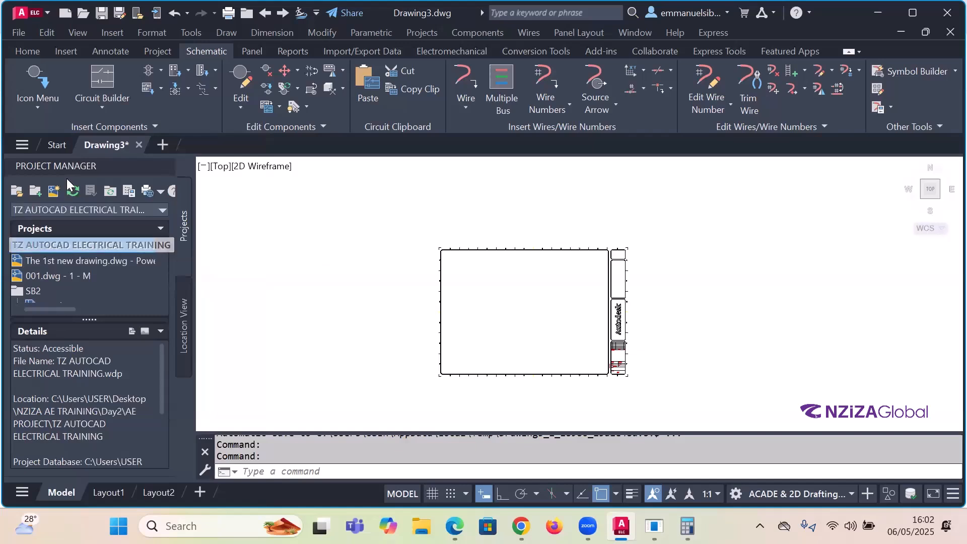
{"action": "left_click", "coordinate": [34, 190]}
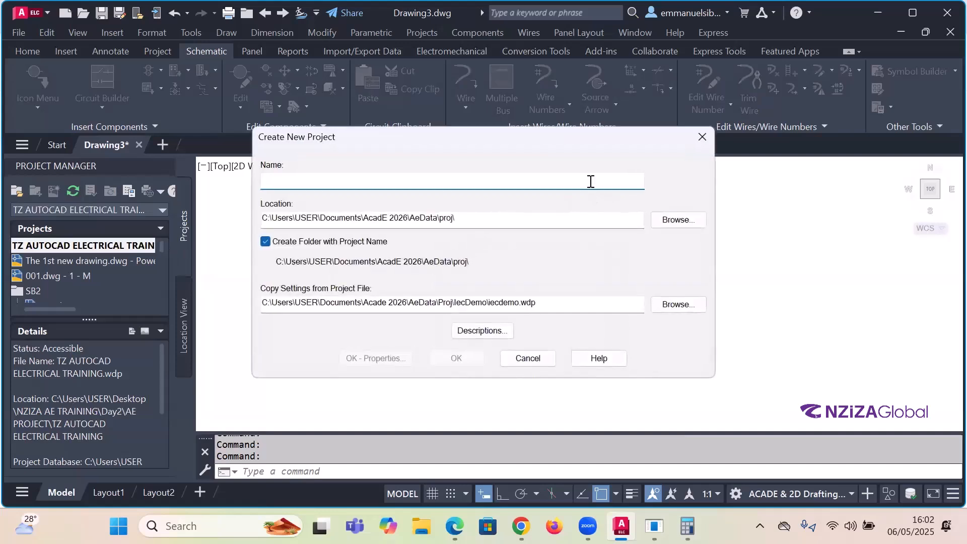
{"action": "type", "text": "p"}
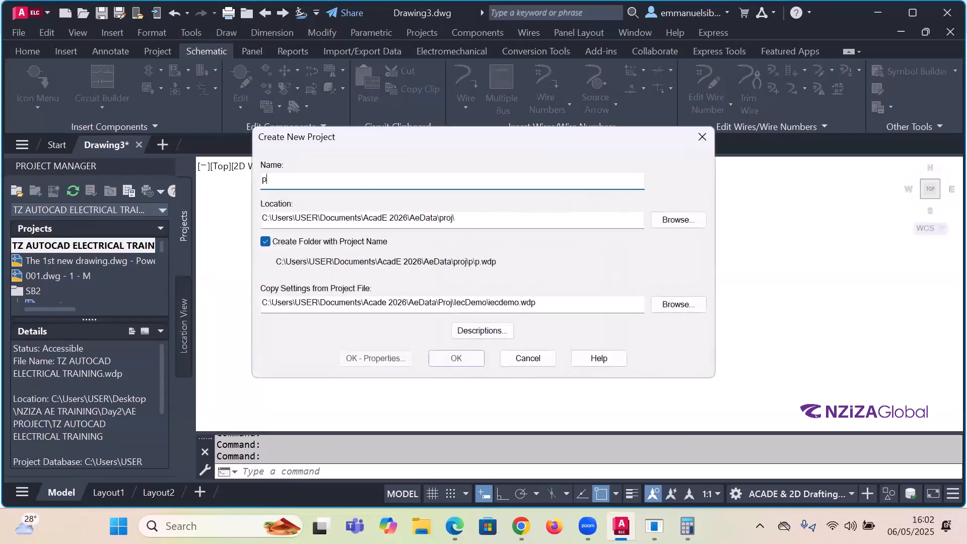
{"action": "key", "text": "BackSpace"}
{"action": "type", "text": "P"}
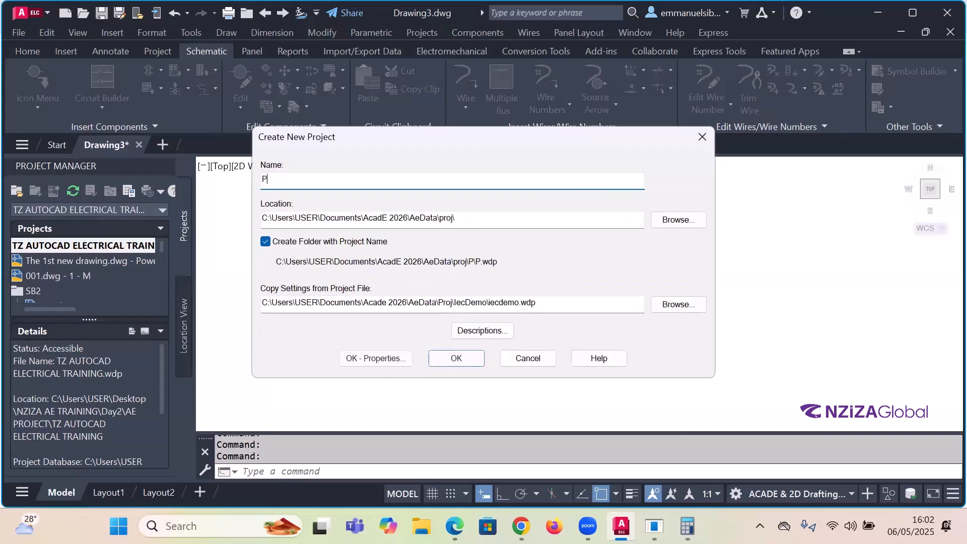
{"action": "type", "text": "roject w"}
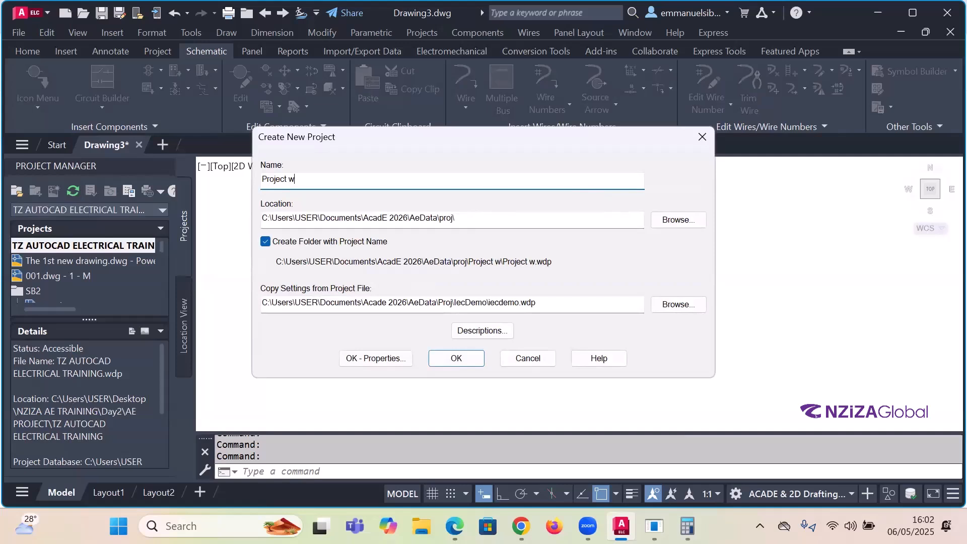
{"action": "type", "text": "ith Temp"}
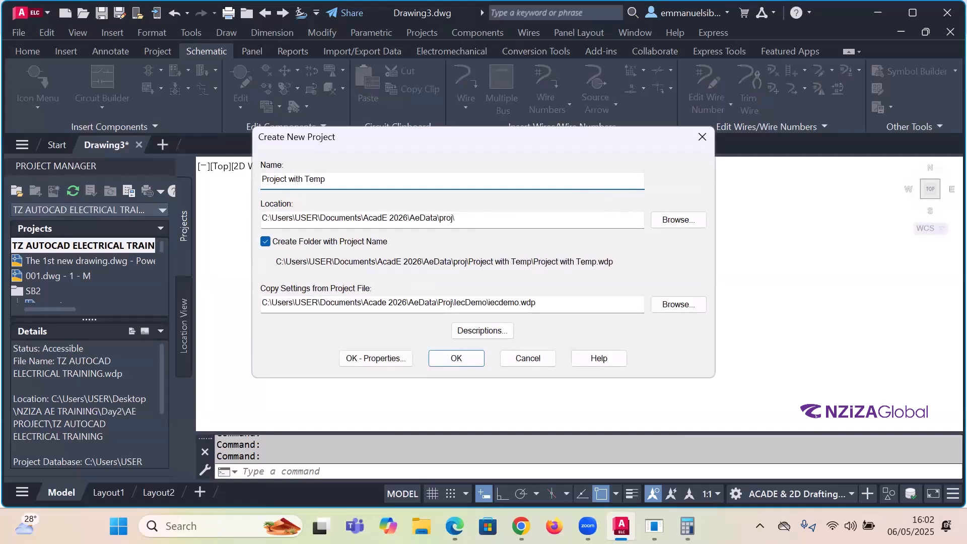
{"action": "type", "text": "late"}
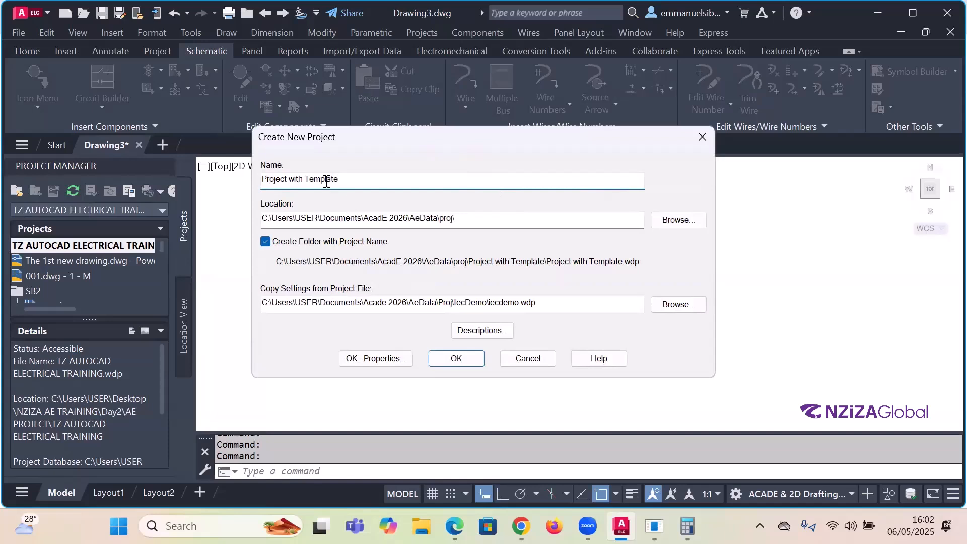
{"action": "left_click", "coordinate": [306, 179]}
{"action": "type", "text": "new"}
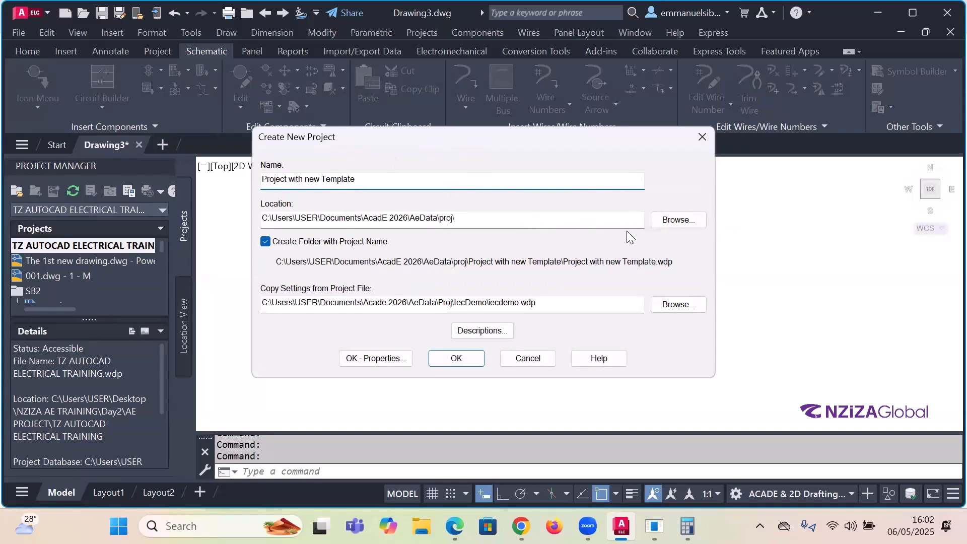
Step: Browse for the new project's location to the NZIZA AE TRAINING folder on the Desktop
{"action": "left_click", "coordinate": [673, 222]}
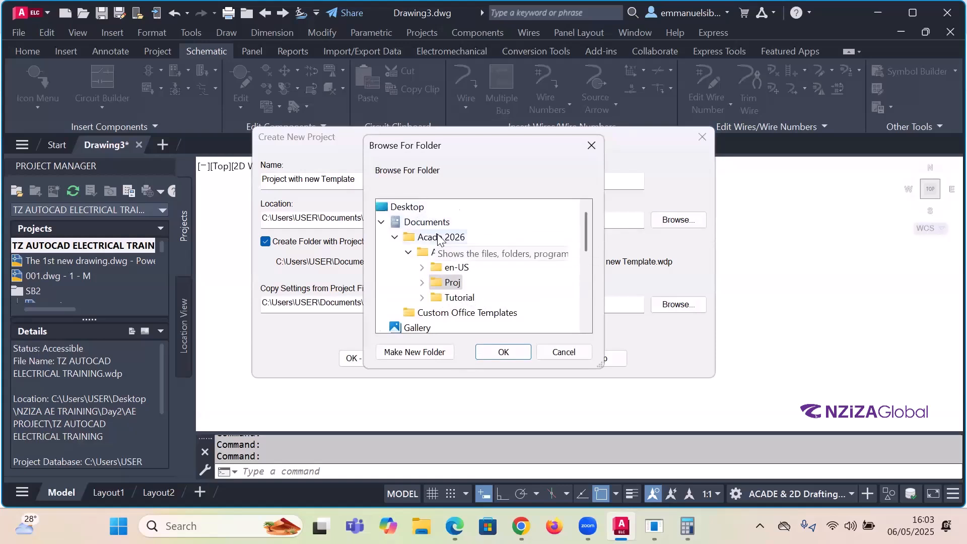
{"action": "scroll", "coordinate": [438, 238], "scroll_direction": "down", "scroll_amount": 2}
{"action": "left_click", "coordinate": [421, 268]}
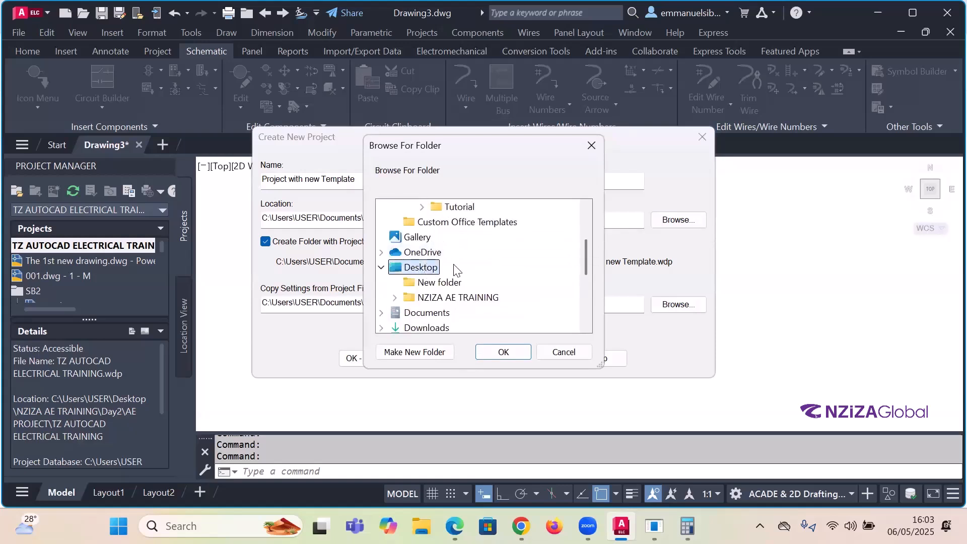
{"action": "double_click", "coordinate": [456, 297]}
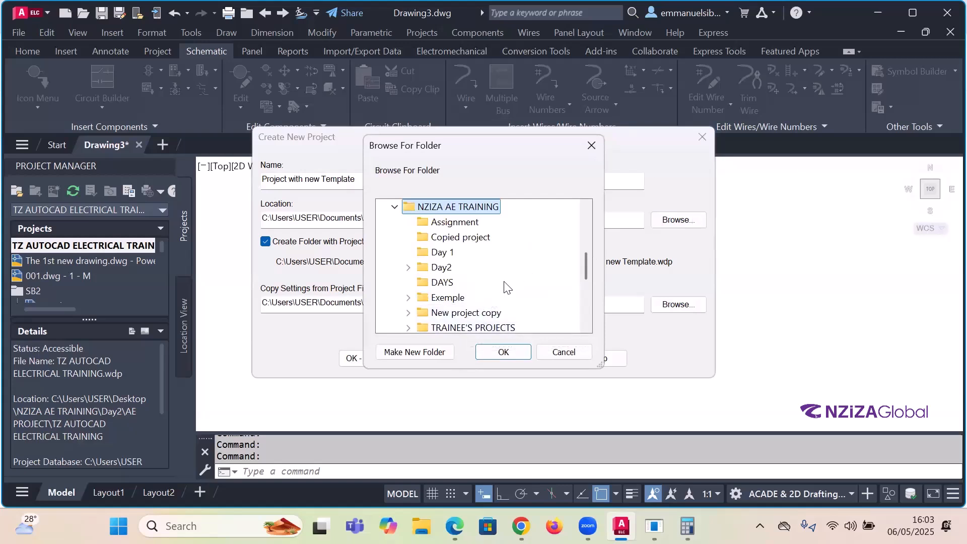
{"action": "scroll", "coordinate": [513, 275], "scroll_direction": "down", "scroll_amount": 1}
{"action": "scroll", "coordinate": [513, 275], "scroll_direction": "up", "scroll_amount": 1}
{"action": "left_click", "coordinate": [526, 274]}
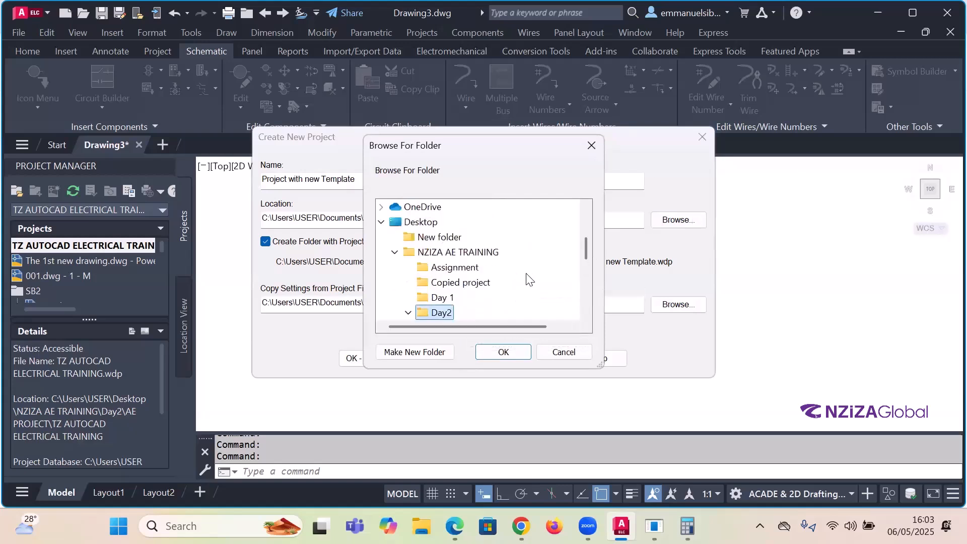
{"action": "left_click", "coordinate": [456, 253]}
Step: Make a NEW TEMPLATE folder inside NZIZA AE TRAINING, use it as the project location, and create the project
{"action": "left_click", "coordinate": [416, 351]}
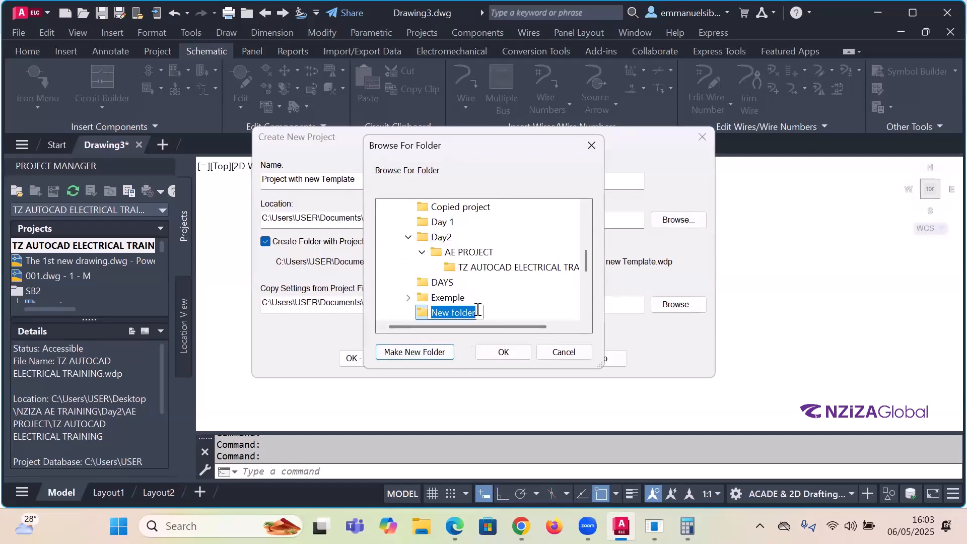
{"action": "type", "text": "NEW TEMPLATE"}
{"action": "key", "text": "Return"}
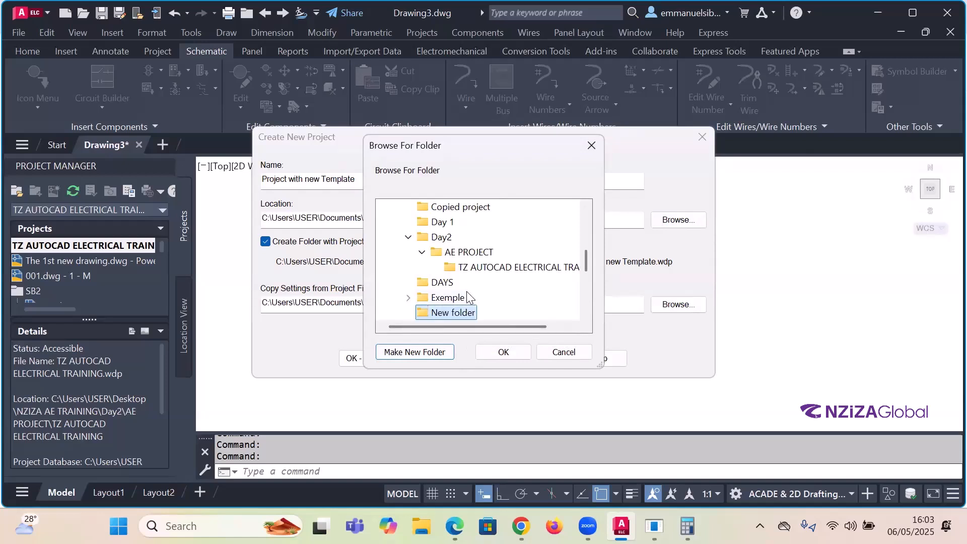
{"action": "scroll", "coordinate": [503, 310], "scroll_direction": "down", "scroll_amount": 2}
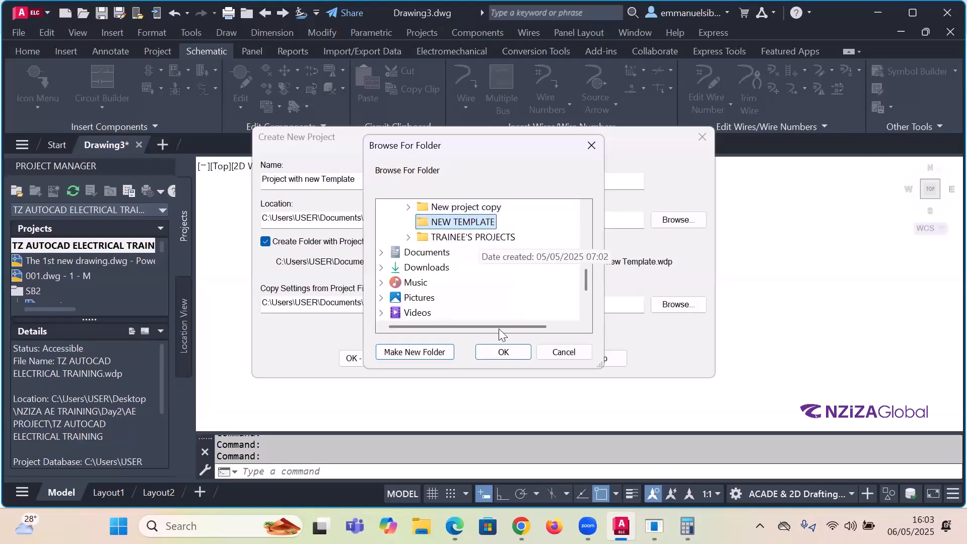
{"action": "left_click", "coordinate": [503, 352]}
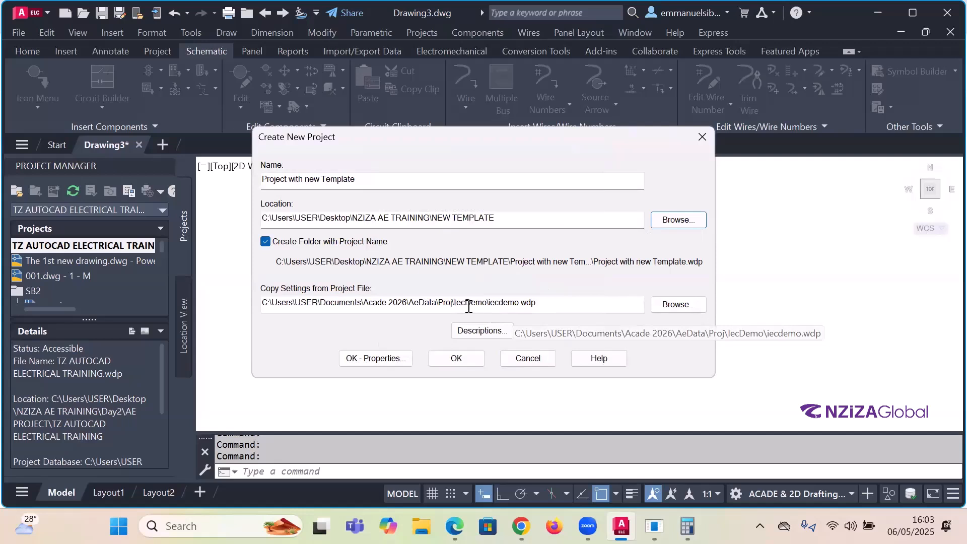
{"action": "left_click", "coordinate": [455, 359]}
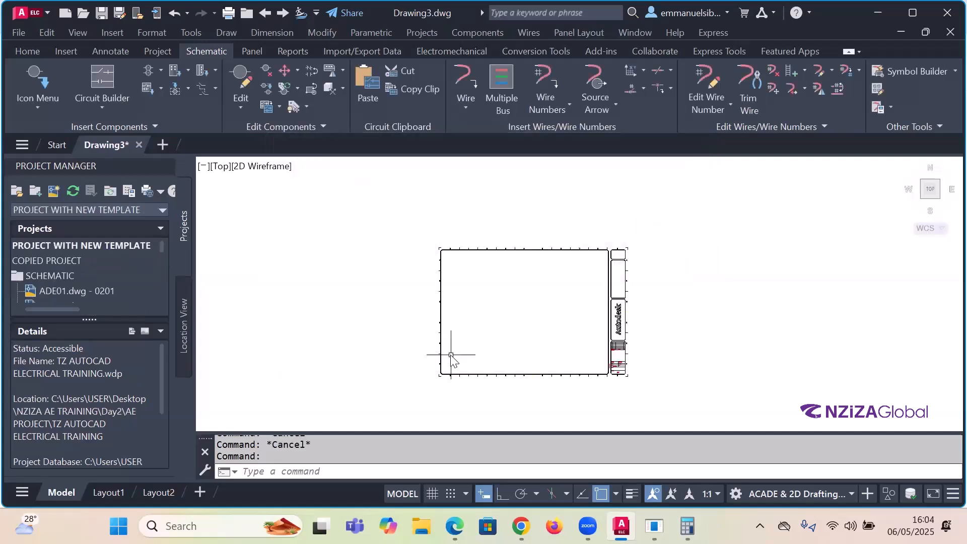
Step: Start a new drawing in PROJECT WITH NEW TEMPLATE and name it Drawing with new template
{"action": "left_click", "coordinate": [50, 246]}
{"action": "right_click", "coordinate": [48, 249]}
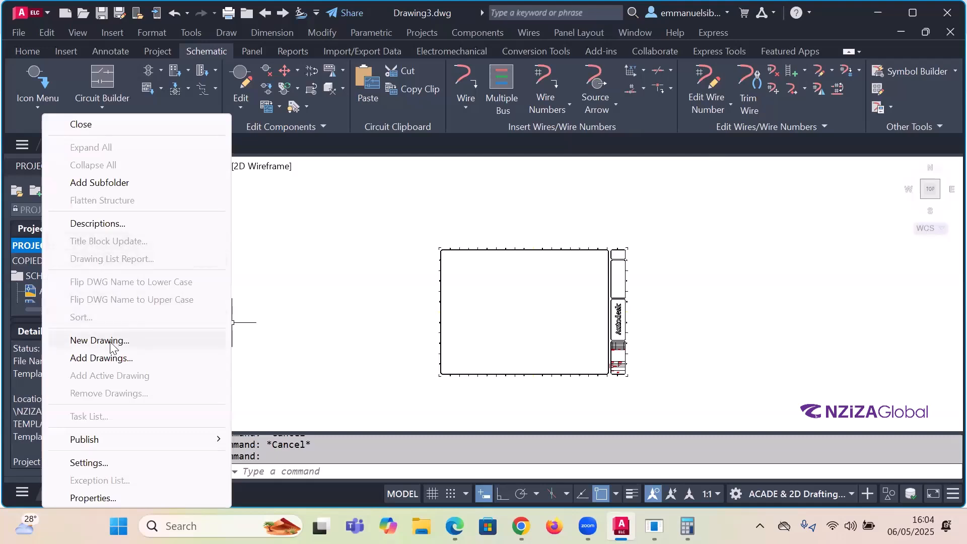
{"action": "left_click", "coordinate": [162, 345]}
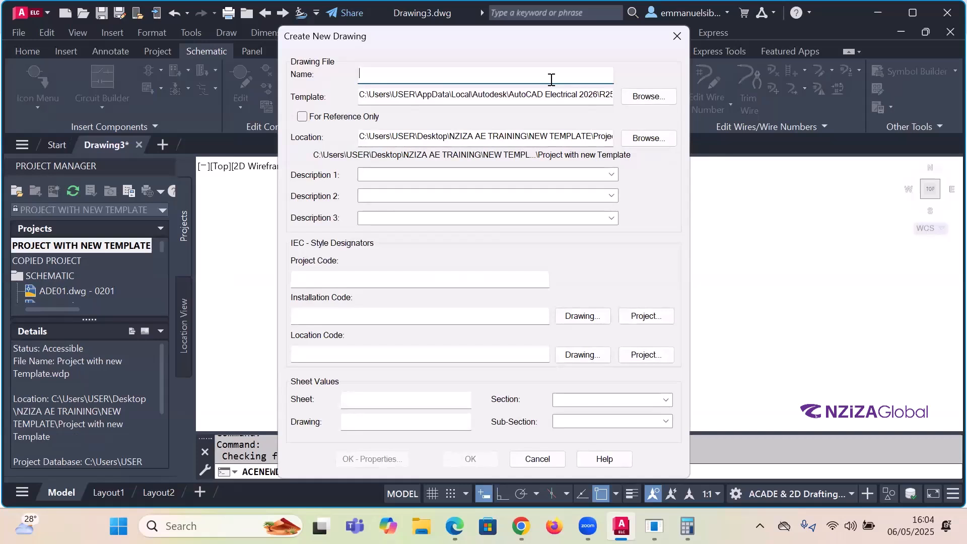
{"action": "type", "text": "Dr"}
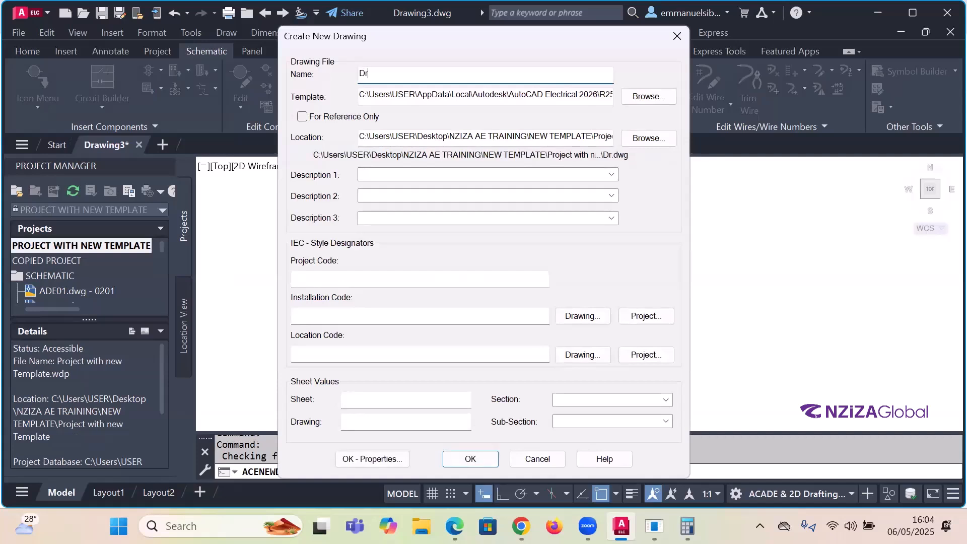
{"action": "type", "text": "awing with"}
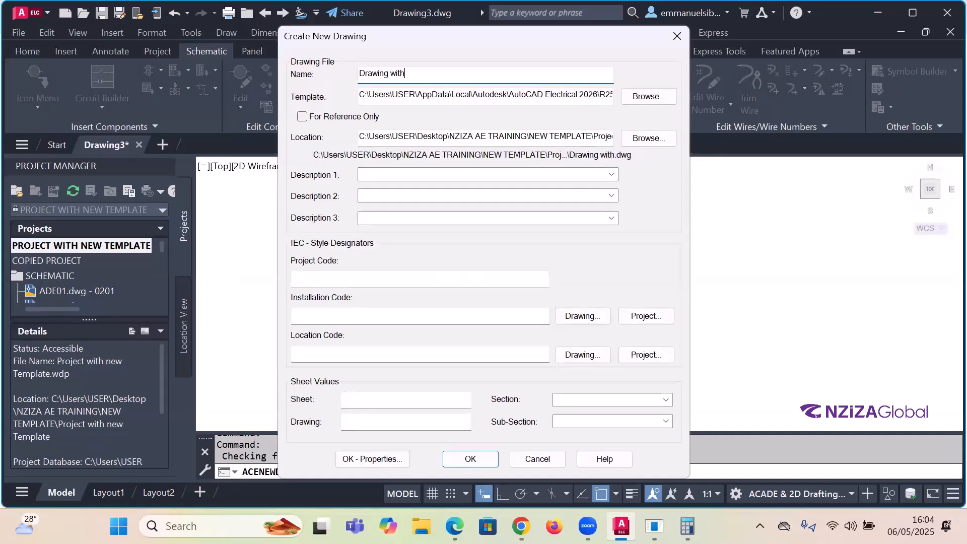
{"action": "type", "text": " new templ"}
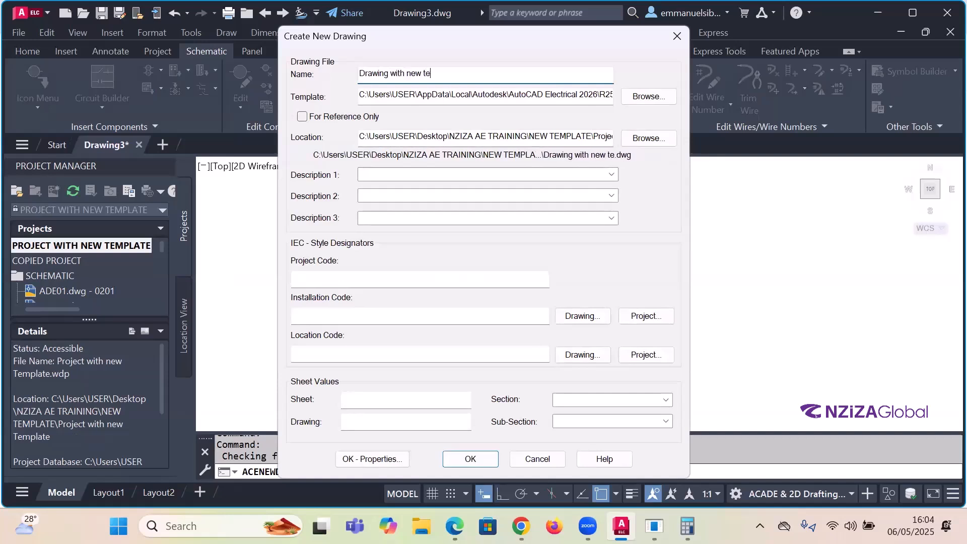
{"action": "type", "text": "ate"}
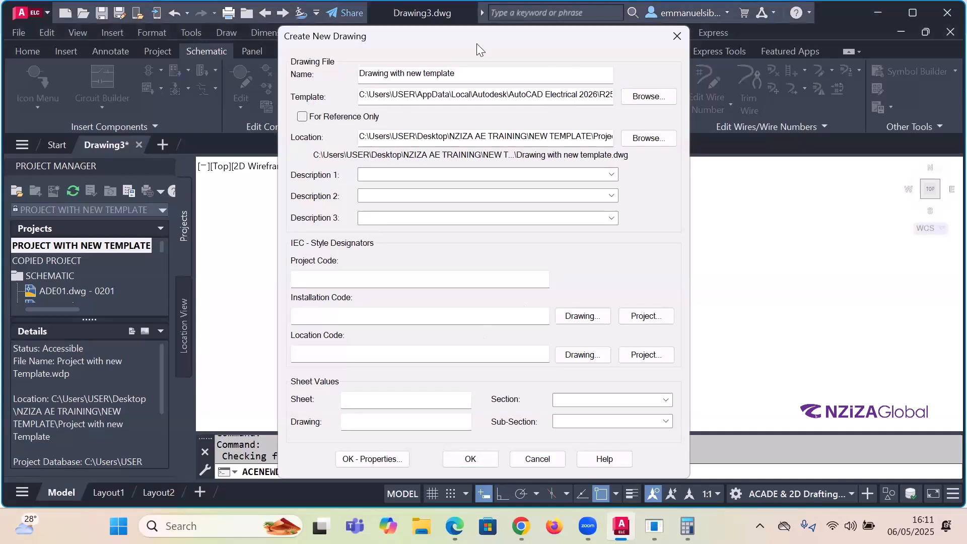
{"action": "left_click_drag", "start_coordinate": [477, 44], "coordinate": [489, 38]}
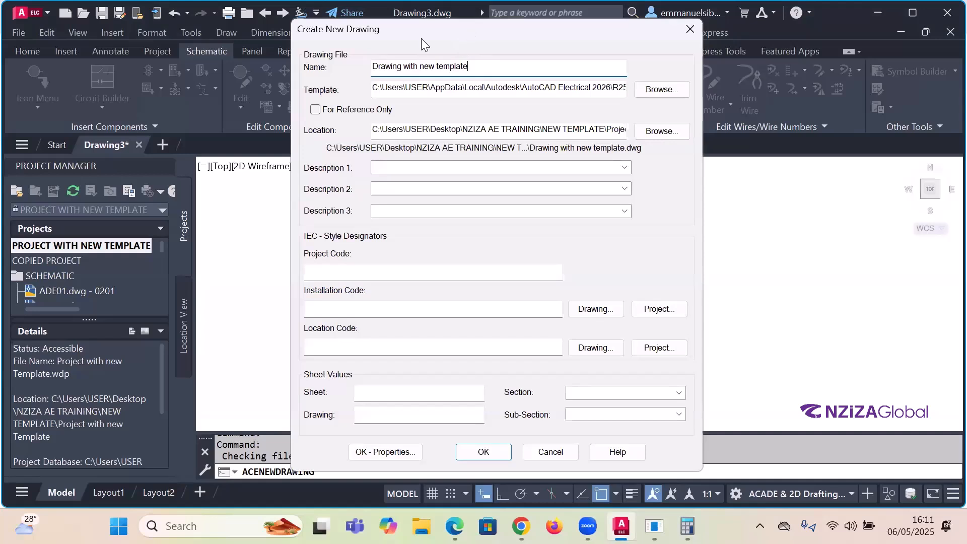
{"action": "left_click_drag", "start_coordinate": [467, 27], "coordinate": [473, 24]}
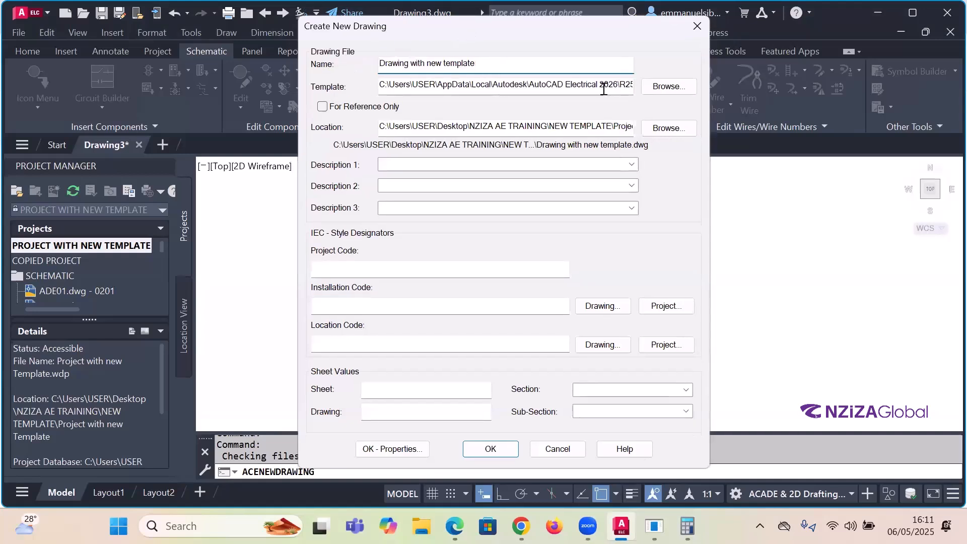
Step: Choose 1-10,A-E TEMPLATE from the Template folder as the new drawing's template
{"action": "left_click", "coordinate": [662, 86]}
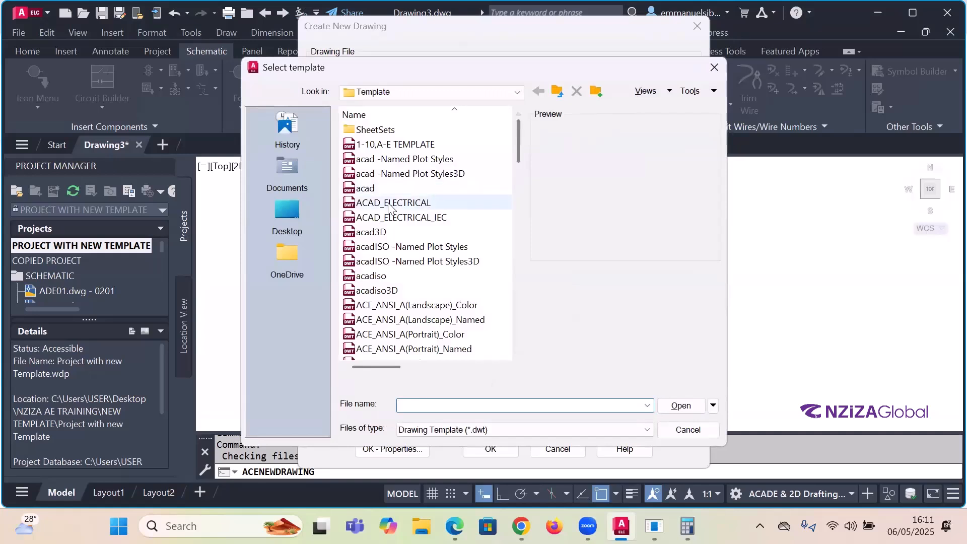
{"action": "scroll", "coordinate": [383, 270], "scroll_direction": "down", "scroll_amount": 2}
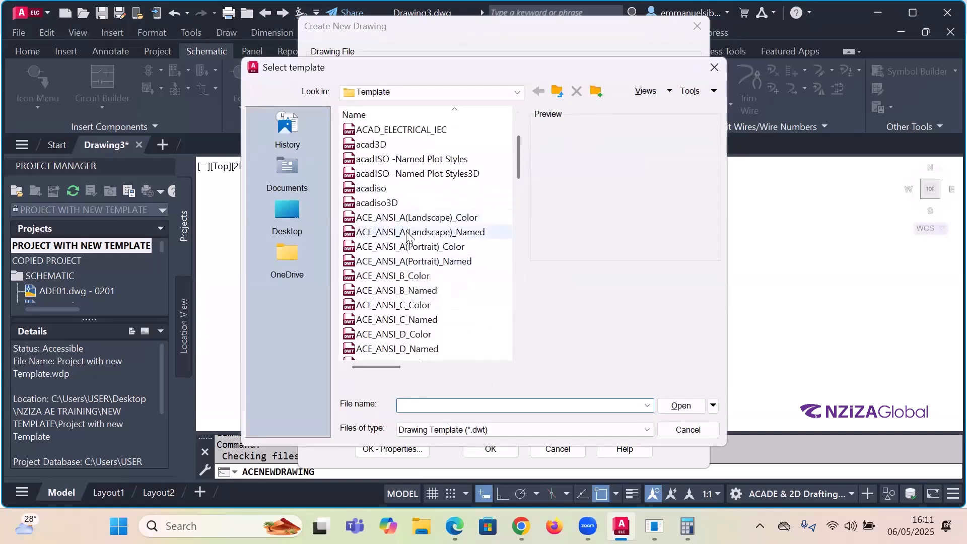
{"action": "scroll", "coordinate": [408, 236], "scroll_direction": "down", "scroll_amount": 1}
{"action": "scroll", "coordinate": [398, 237], "scroll_direction": "up", "scroll_amount": 1}
{"action": "scroll", "coordinate": [395, 232], "scroll_direction": "down", "scroll_amount": 1}
{"action": "scroll", "coordinate": [381, 207], "scroll_direction": "up", "scroll_amount": 2}
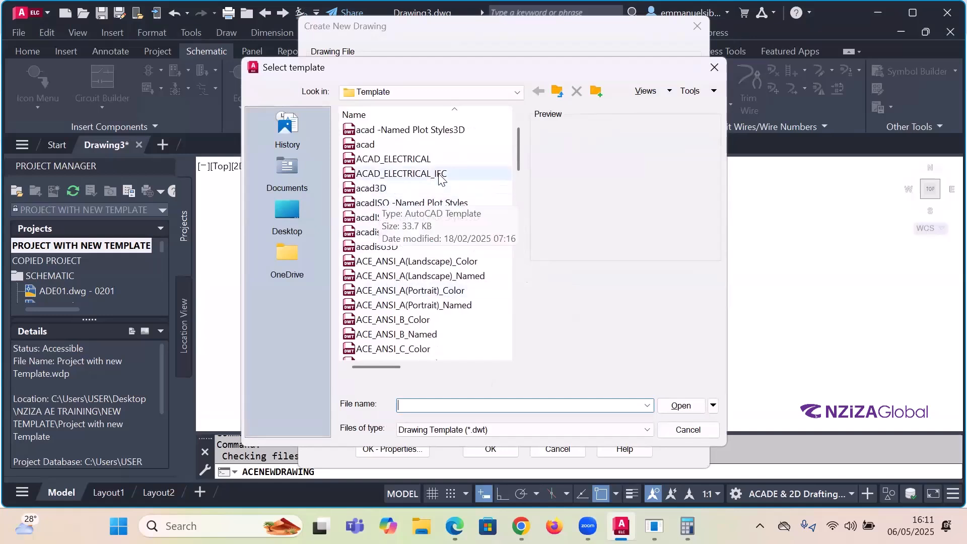
{"action": "scroll", "coordinate": [455, 179], "scroll_direction": "down", "scroll_amount": 13}
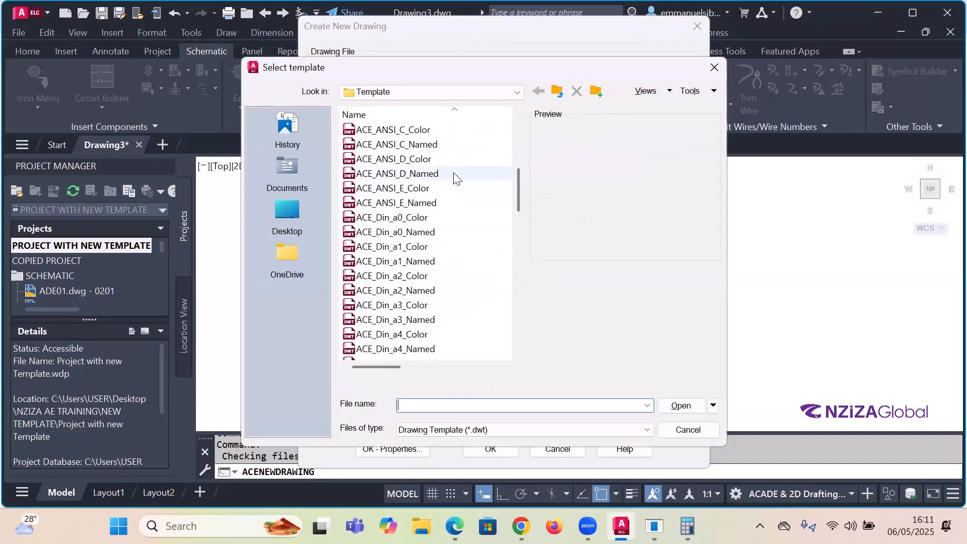
{"action": "scroll", "coordinate": [455, 179], "scroll_direction": "down", "scroll_amount": 8}
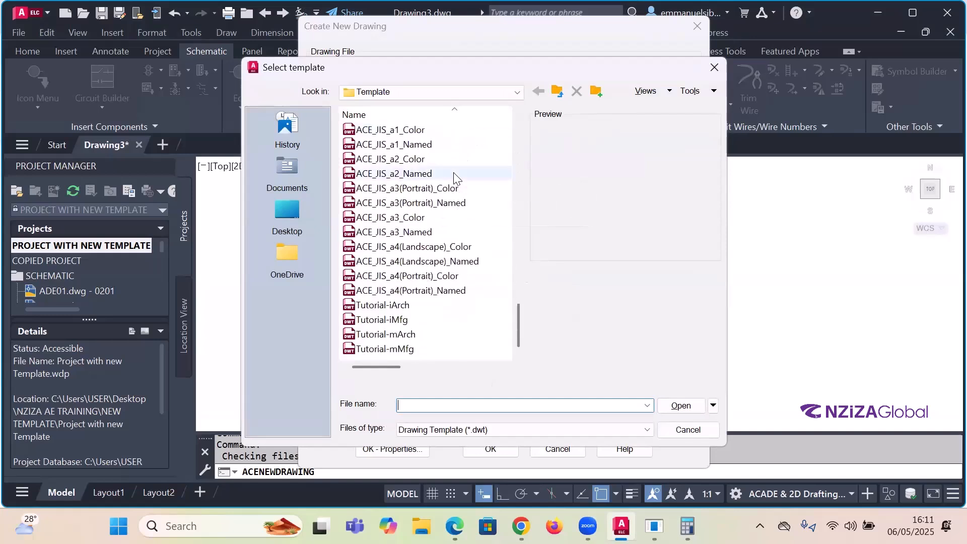
{"action": "scroll", "coordinate": [434, 254], "scroll_direction": "up", "scroll_amount": 8}
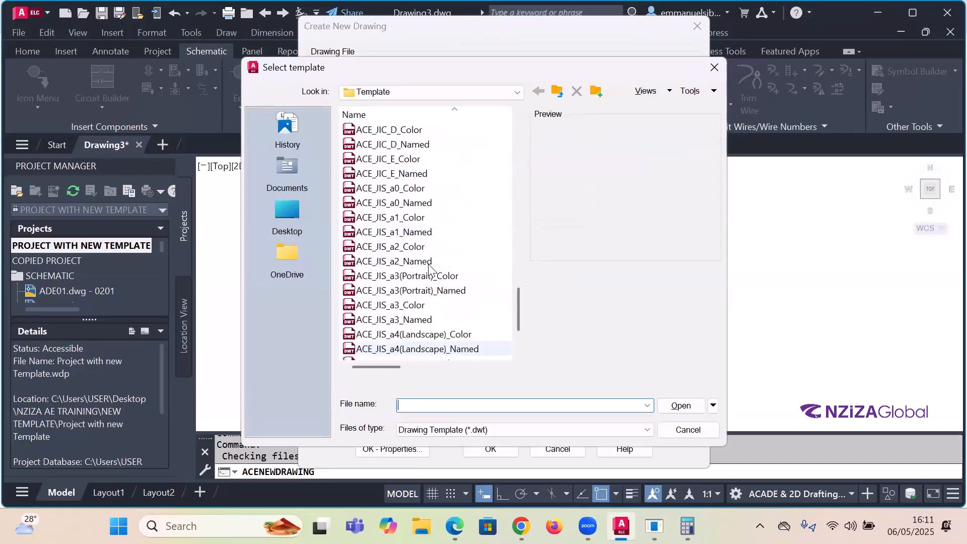
{"action": "scroll", "coordinate": [432, 267], "scroll_direction": "up", "scroll_amount": 12}
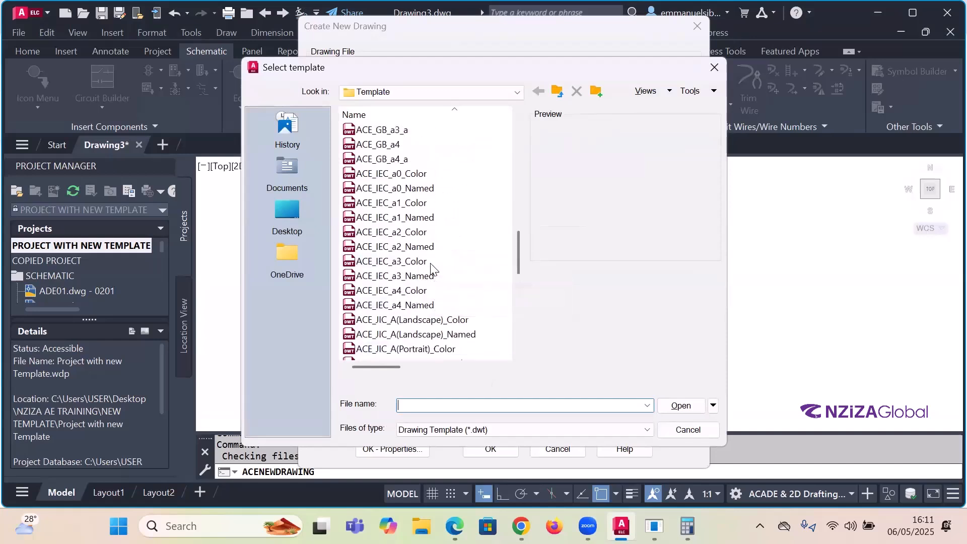
{"action": "scroll", "coordinate": [432, 267], "scroll_direction": "up", "scroll_amount": 6}
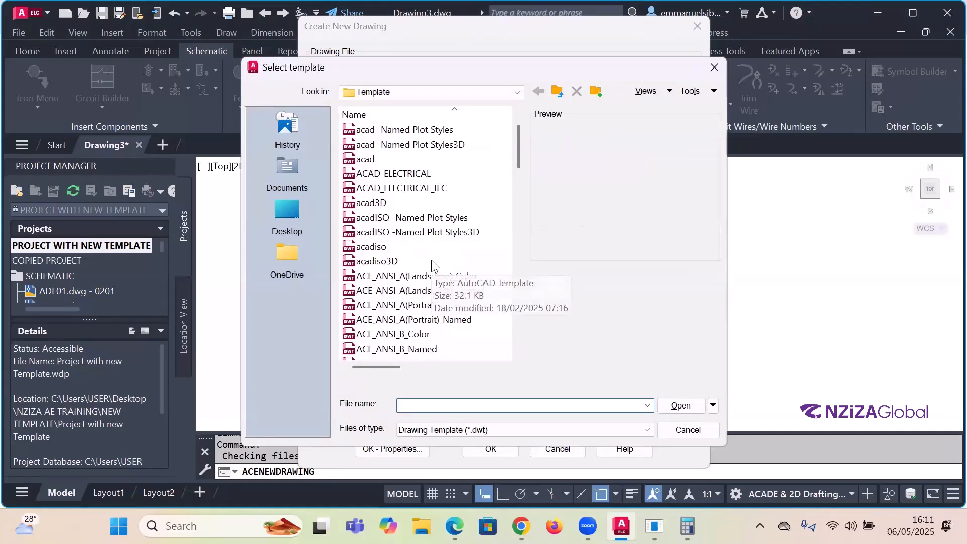
{"action": "scroll", "coordinate": [432, 268], "scroll_direction": "up", "scroll_amount": 1}
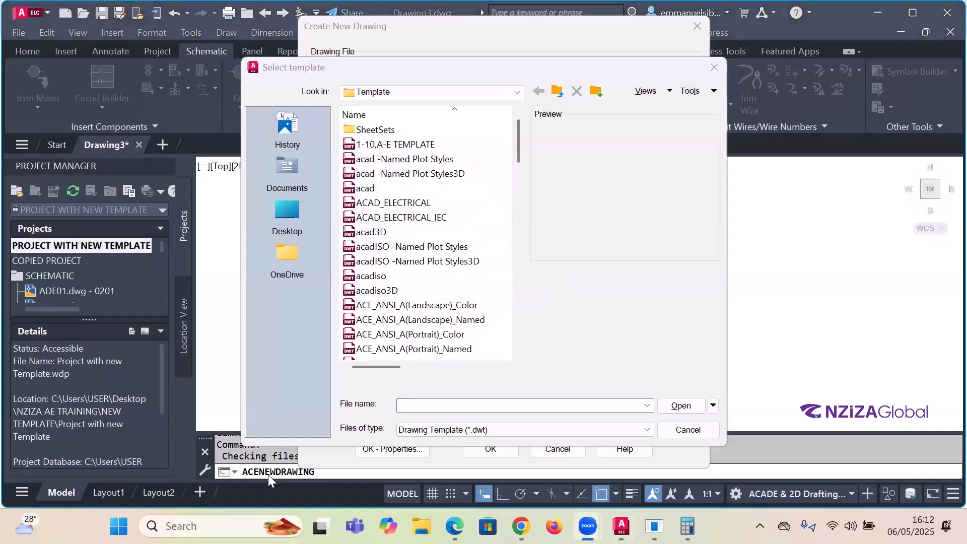
{"action": "left_click", "coordinate": [385, 148]}
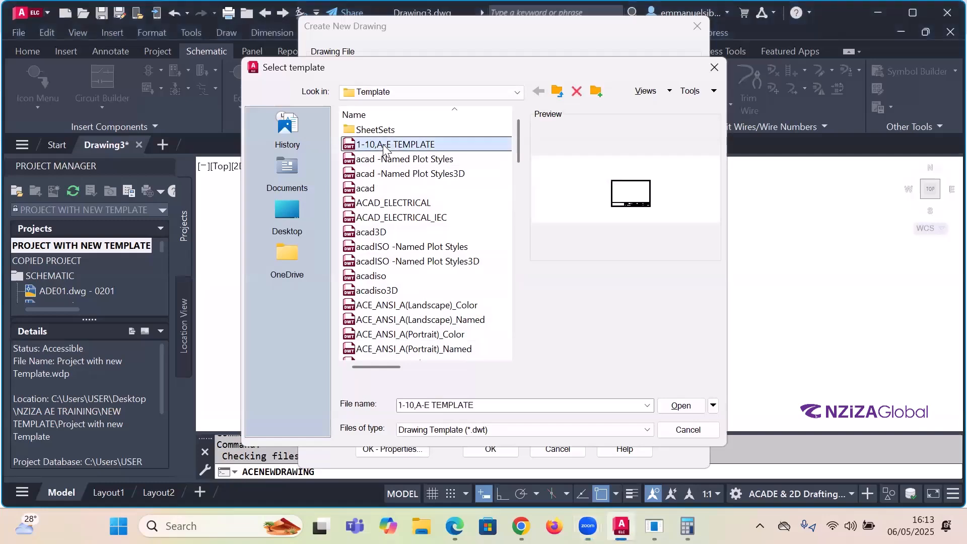
{"action": "left_click", "coordinate": [663, 399]}
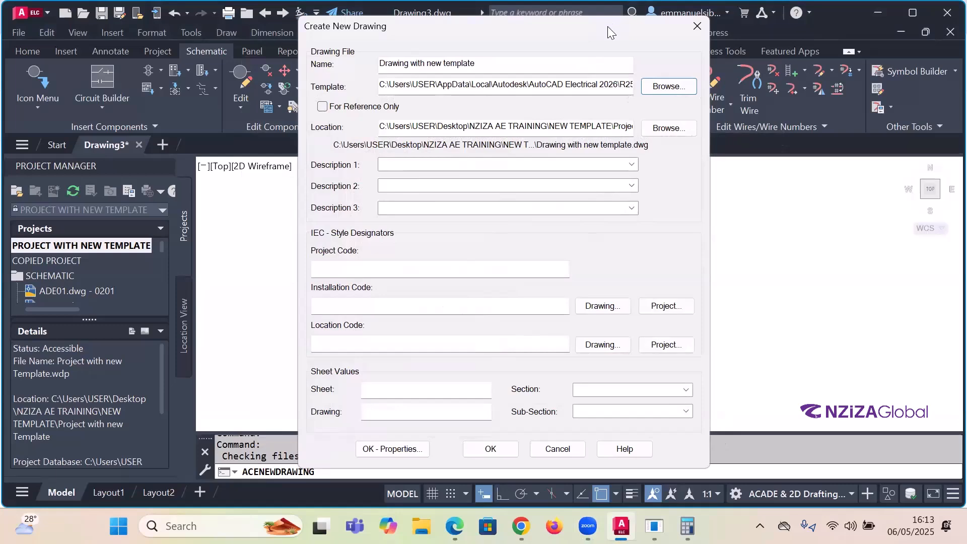
Step: Create the drawing without applying the project default values to its settings, and dismiss the title block message
{"action": "left_click_drag", "start_coordinate": [613, 26], "coordinate": [664, 10]}
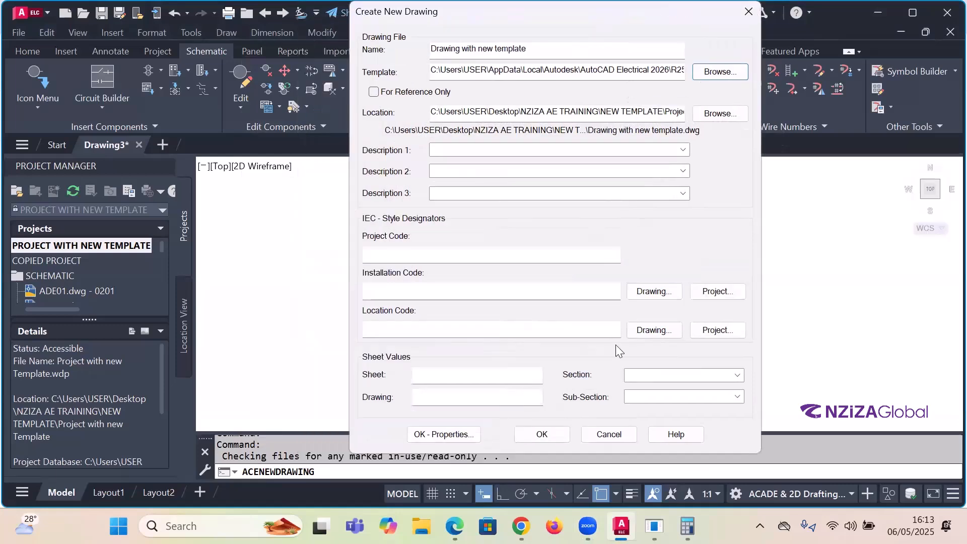
{"action": "key", "text": "Return"}
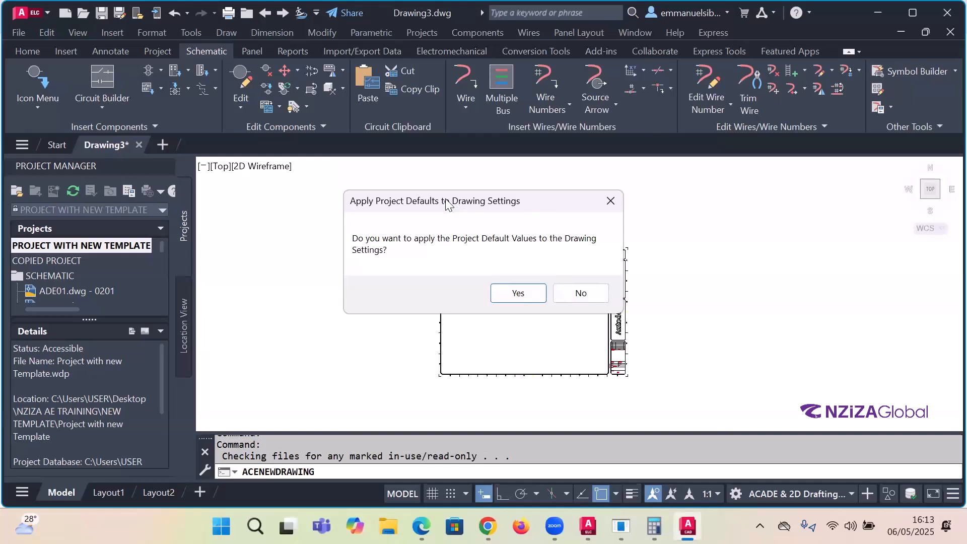
{"action": "left_click_drag", "start_coordinate": [446, 200], "coordinate": [660, 169]}
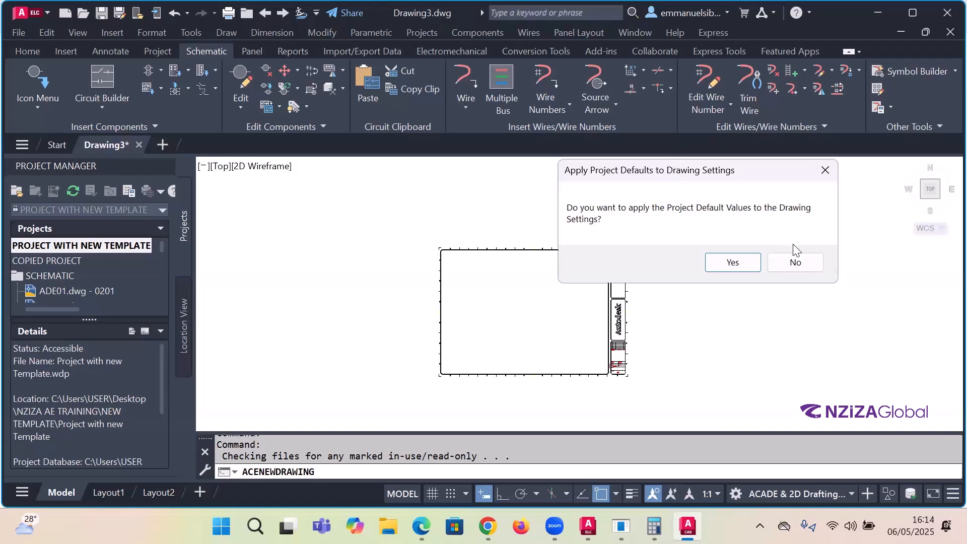
{"action": "left_click", "coordinate": [797, 263]}
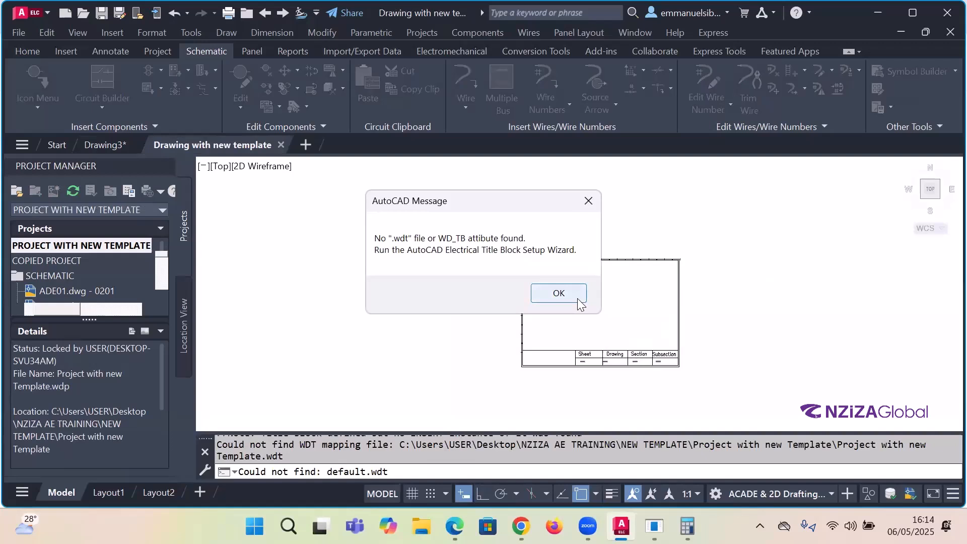
{"action": "left_click", "coordinate": [576, 297]}
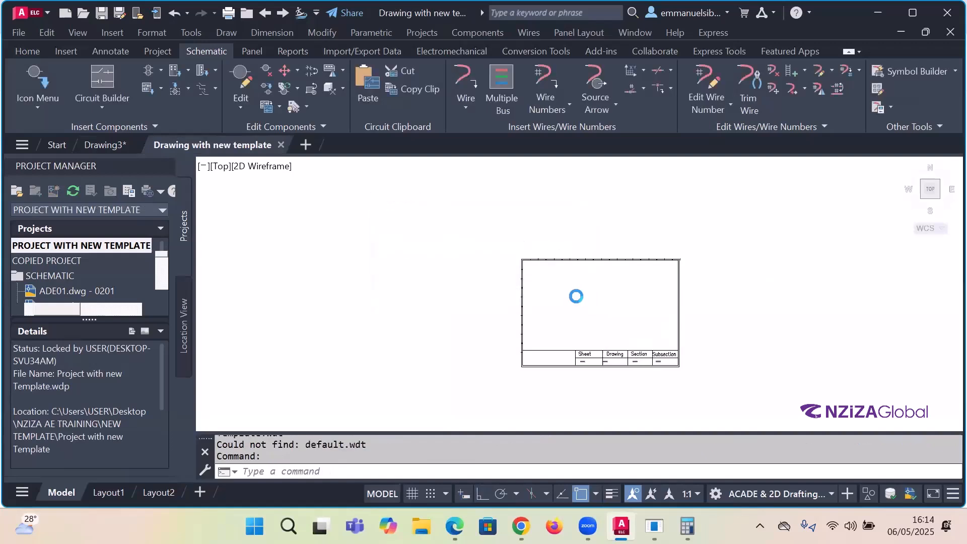
Step: Examine the Sheet, Drawing, Section and Subsection fields in the new drawing's title block
{"action": "scroll", "coordinate": [599, 365], "scroll_direction": "up", "scroll_amount": 5}
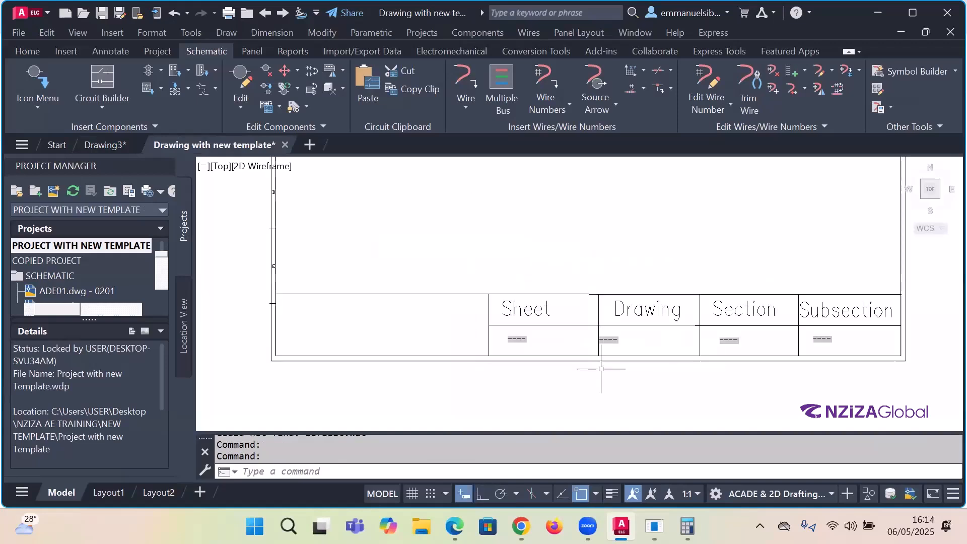
{"action": "scroll", "coordinate": [603, 367], "scroll_direction": "down", "scroll_amount": 4}
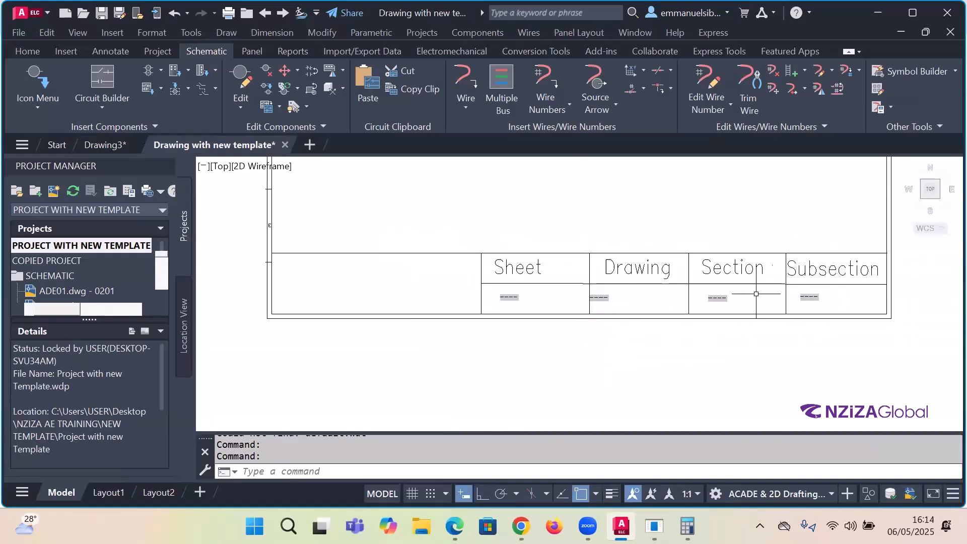
{"action": "scroll", "coordinate": [814, 287], "scroll_direction": "up", "scroll_amount": 2}
{"action": "scroll", "coordinate": [815, 287], "scroll_direction": "up", "scroll_amount": 1}
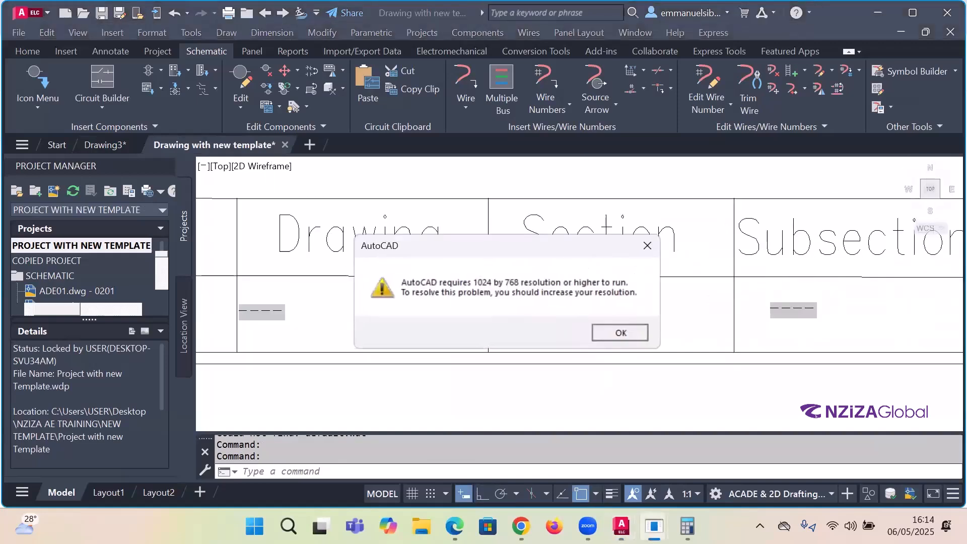
{"action": "left_click", "coordinate": [625, 331]}
{"action": "scroll", "coordinate": [597, 300], "scroll_direction": "down", "scroll_amount": 3}
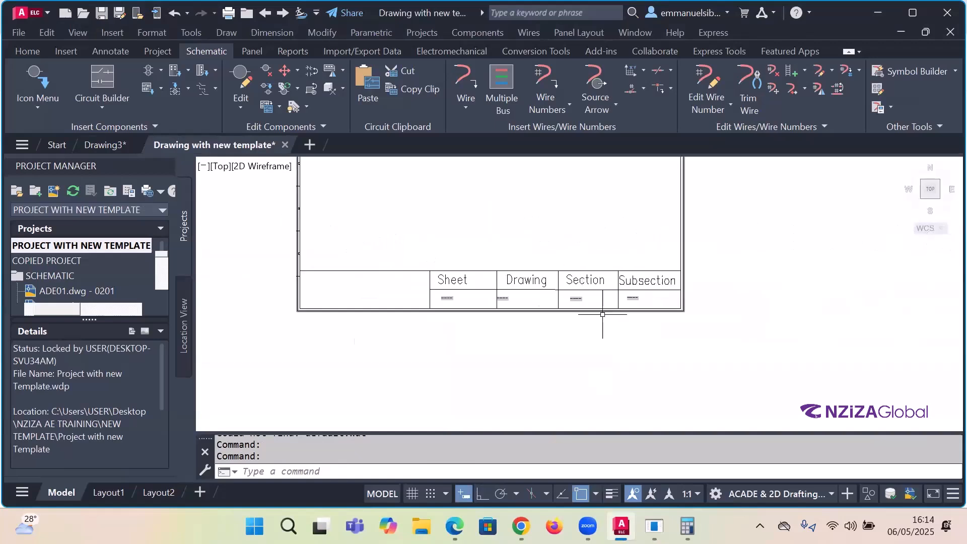
{"action": "scroll", "coordinate": [604, 313], "scroll_direction": "down", "scroll_amount": 1}
{"action": "scroll", "coordinate": [569, 312], "scroll_direction": "down", "scroll_amount": 1}
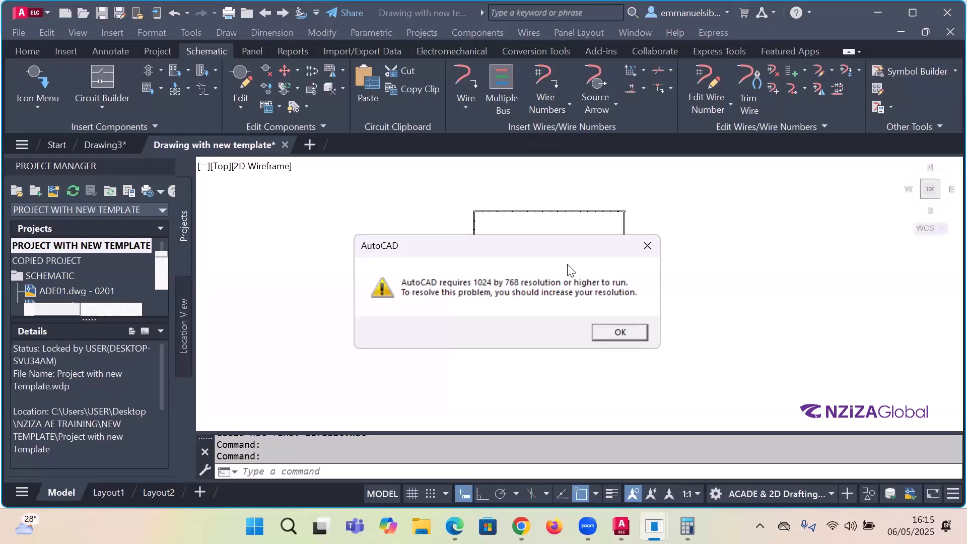
{"action": "left_click", "coordinate": [610, 335]}
{"action": "scroll", "coordinate": [564, 311], "scroll_direction": "up", "scroll_amount": 5}
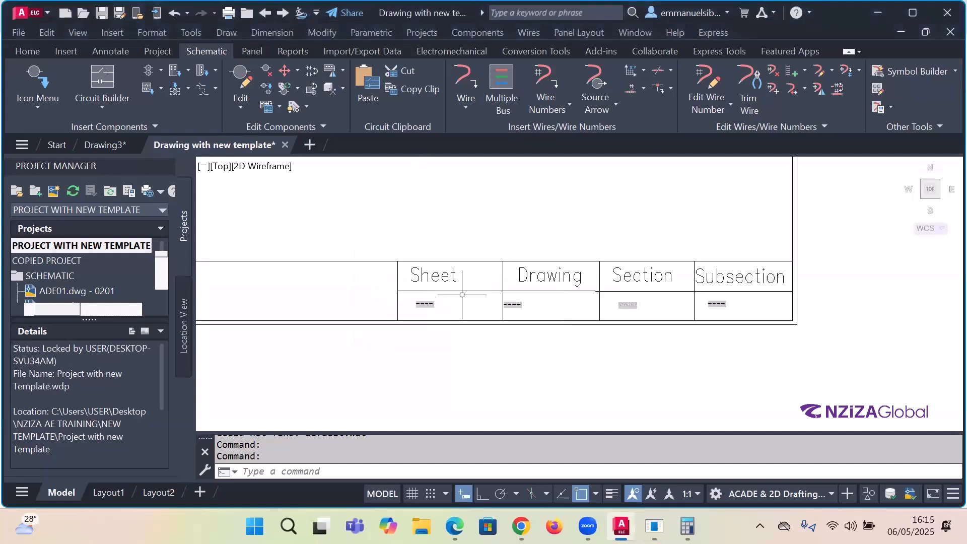
{"action": "scroll", "coordinate": [442, 309], "scroll_direction": "up", "scroll_amount": 4}
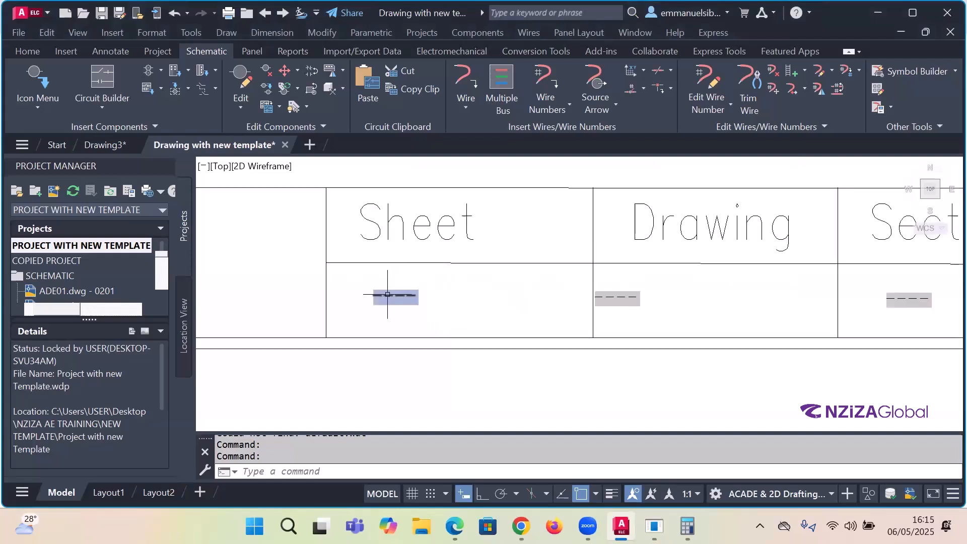
{"action": "scroll", "coordinate": [664, 320], "scroll_direction": "down", "scroll_amount": 4}
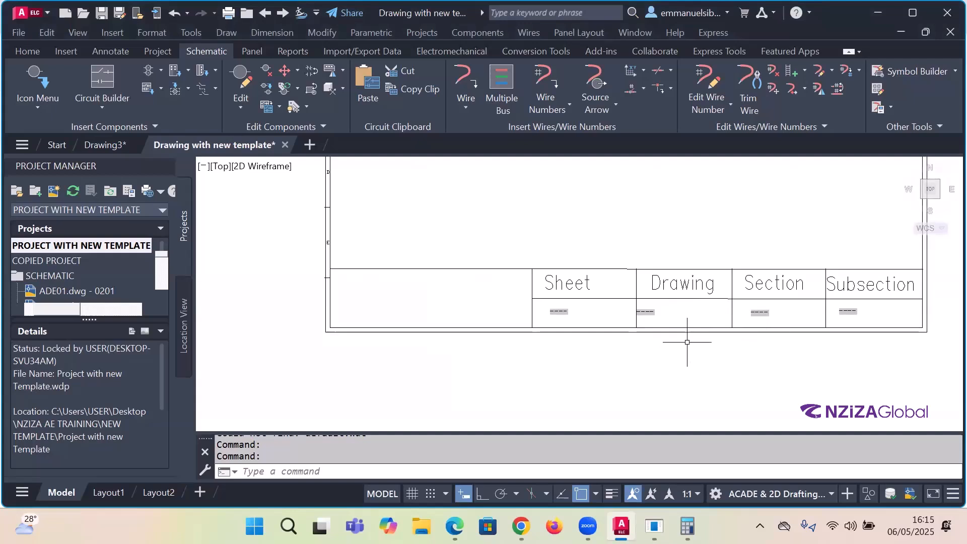
{"action": "scroll", "coordinate": [611, 315], "scroll_direction": "down", "scroll_amount": 2}
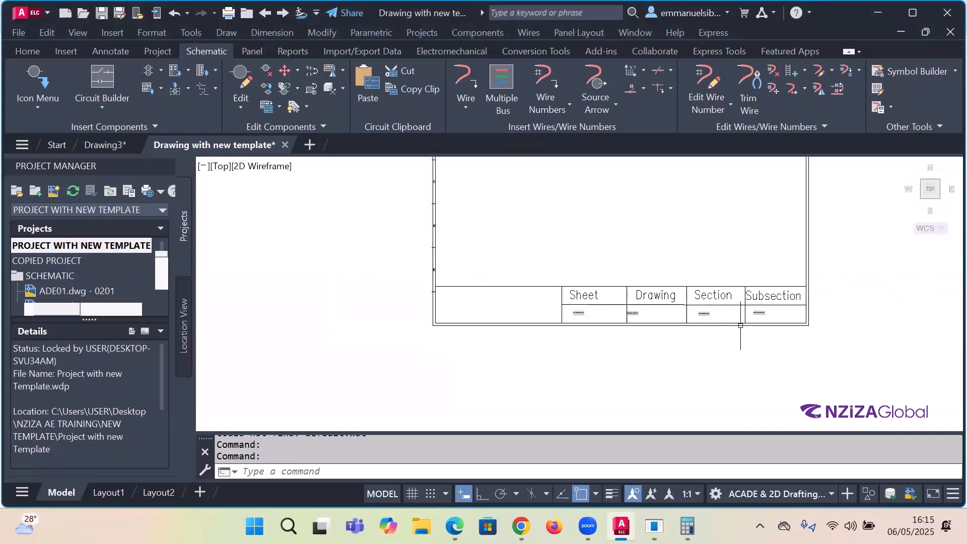
{"action": "scroll", "coordinate": [761, 322], "scroll_direction": "up", "scroll_amount": 2}
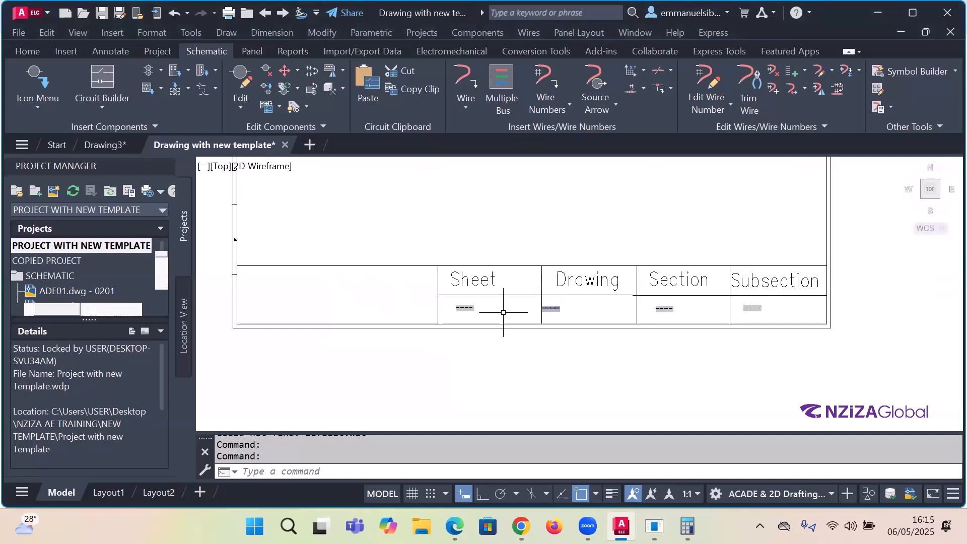
Step: Open the drawing properties of Drawing with new template.dwg in PROJECT WITH NEW TEMPLATE
{"action": "left_click", "coordinate": [52, 246]}
{"action": "double_click", "coordinate": [54, 246]}
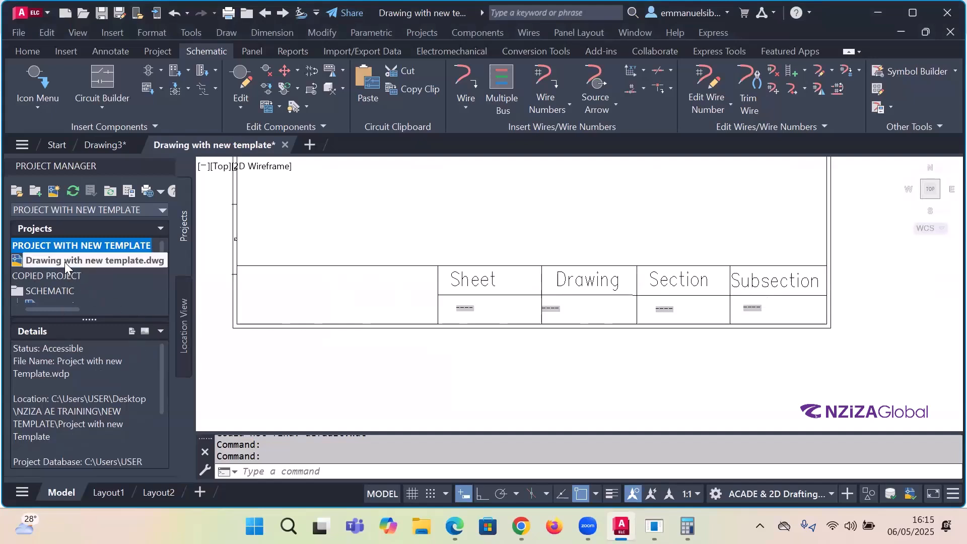
{"action": "right_click", "coordinate": [64, 262]}
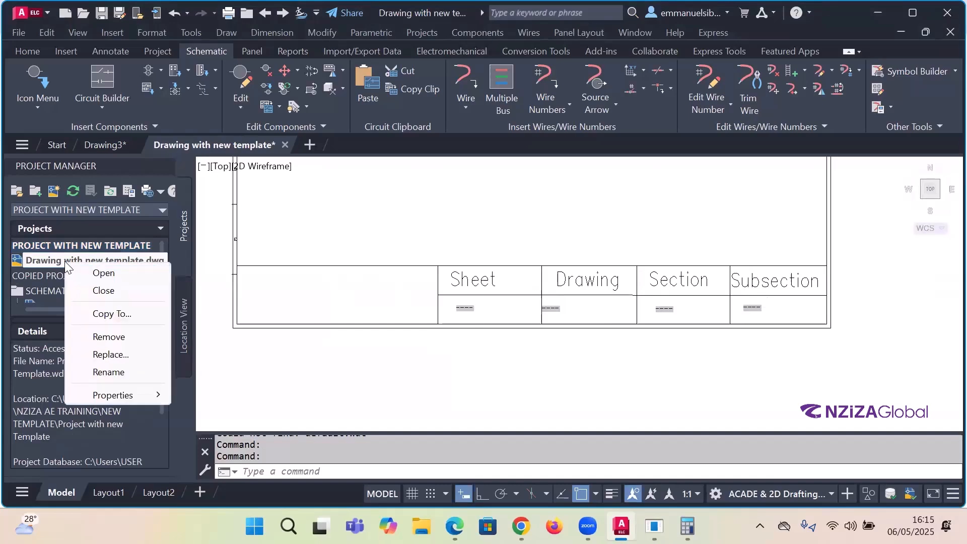
{"action": "mouse_move", "coordinate": [141, 397]}
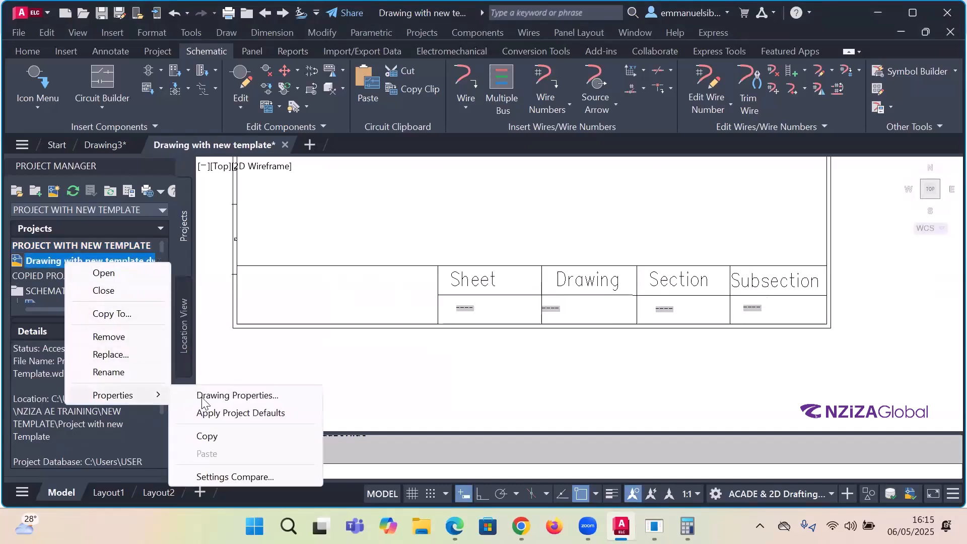
{"action": "left_click", "coordinate": [225, 398]}
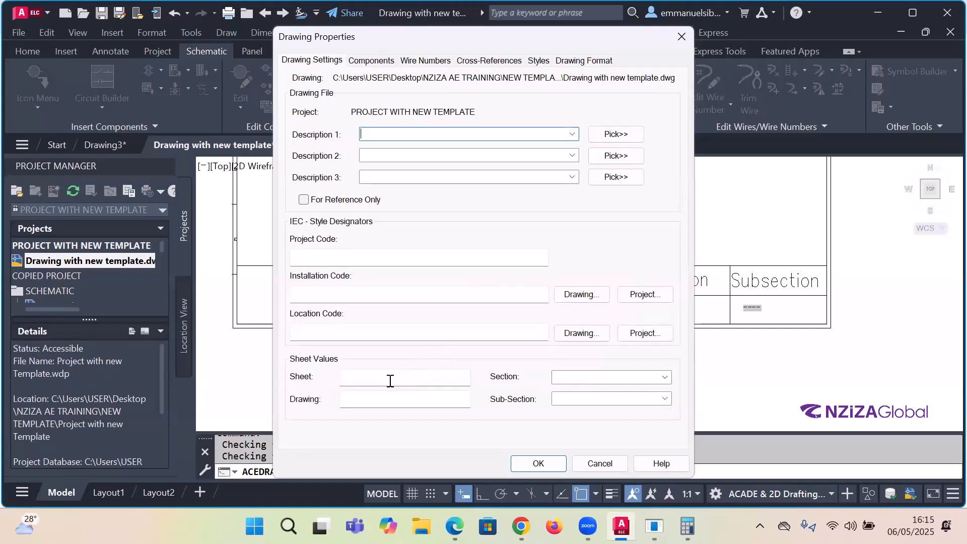
Step: Set the drawing's Sheet value to 002 and its Drawing value to ELE01
{"action": "left_click", "coordinate": [416, 372]}
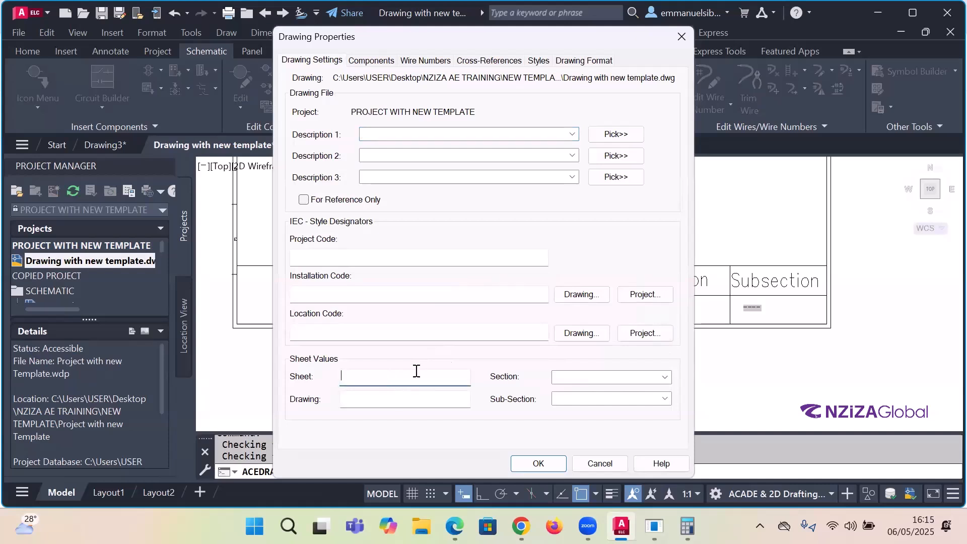
{"action": "type", "text": "1"}
{"action": "key", "text": "BackSpace"}
{"action": "type", "text": "002"}
{"action": "left_click", "coordinate": [416, 399]}
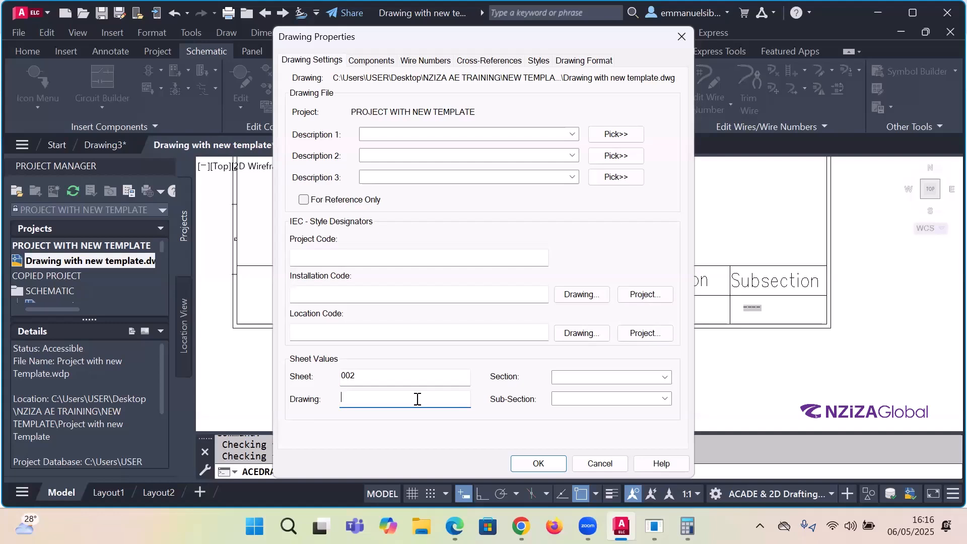
{"action": "type", "text": "ELE01"}
Step: Set the Section to Control panel and the Sub-Section to Right wing, and apply the drawing properties
{"action": "left_click", "coordinate": [607, 376]}
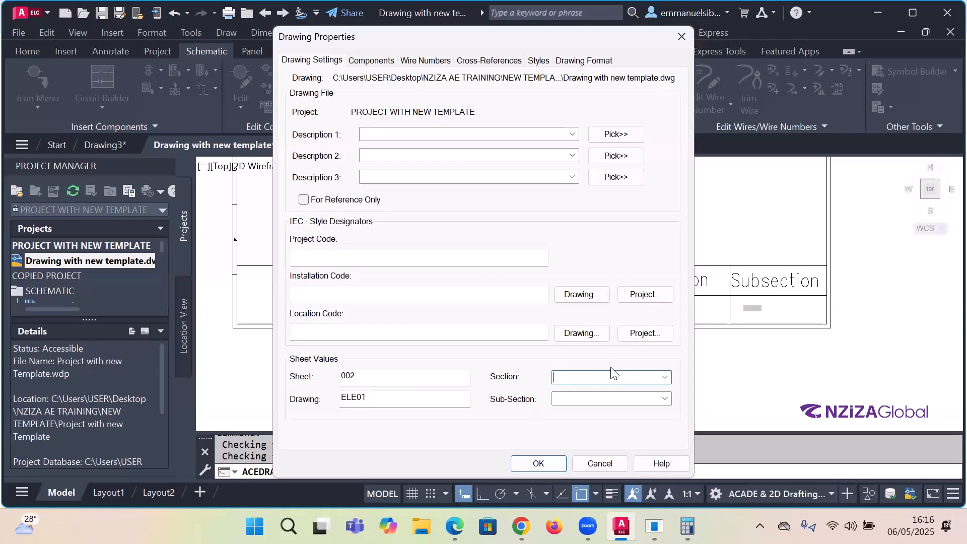
{"action": "type", "text": "c"}
{"action": "key", "text": "BackSpace"}
{"action": "type", "text": "Control panel"}
{"action": "left_click", "coordinate": [585, 399]}
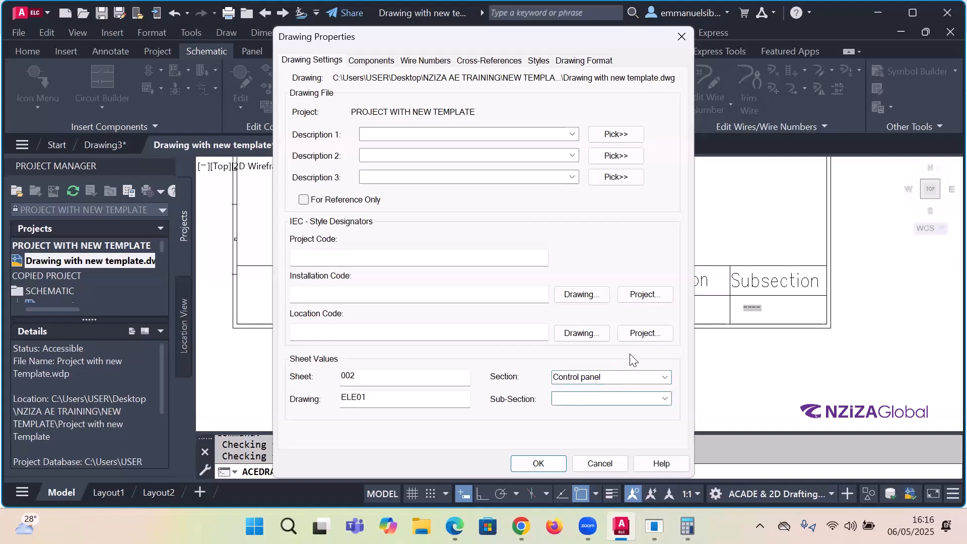
{"action": "type", "text": "Righjt"}
{"action": "key", "text": "BackSpace"}
{"action": "type", "text": "wing"}
{"action": "left_click_drag", "start_coordinate": [513, 42], "coordinate": [581, 16]}
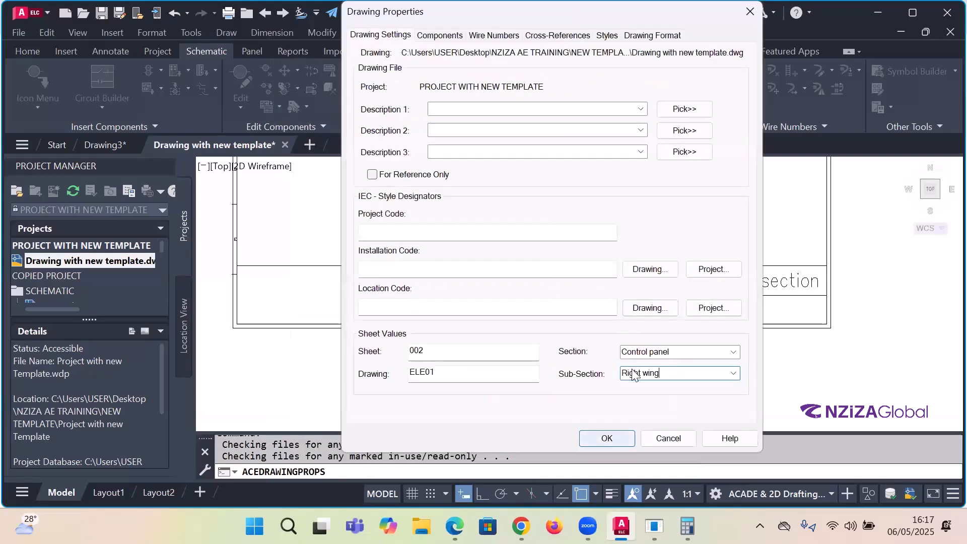
{"action": "key", "text": "Return"}
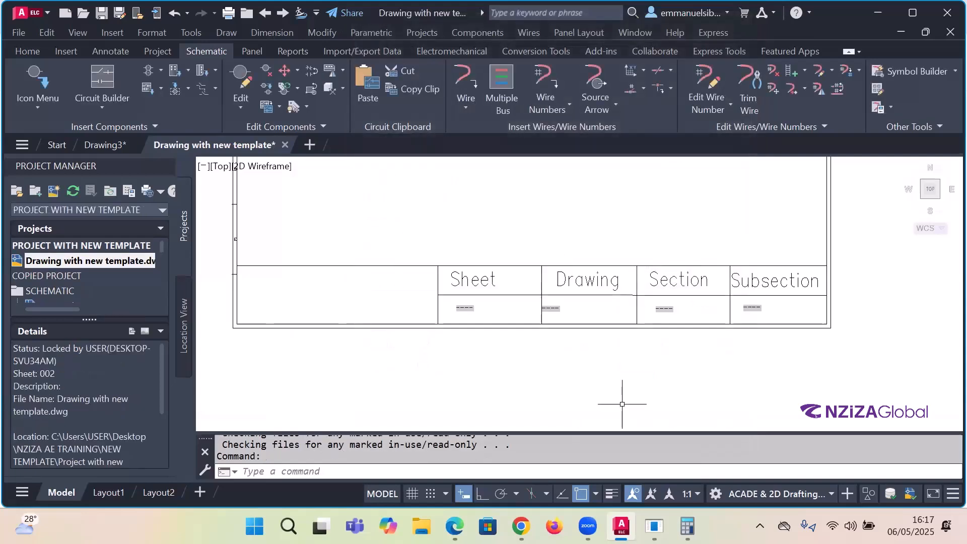
Step: Regenerate the drawing with REGEN to update the title block fields
{"action": "scroll", "coordinate": [696, 338], "scroll_direction": "up", "scroll_amount": 2}
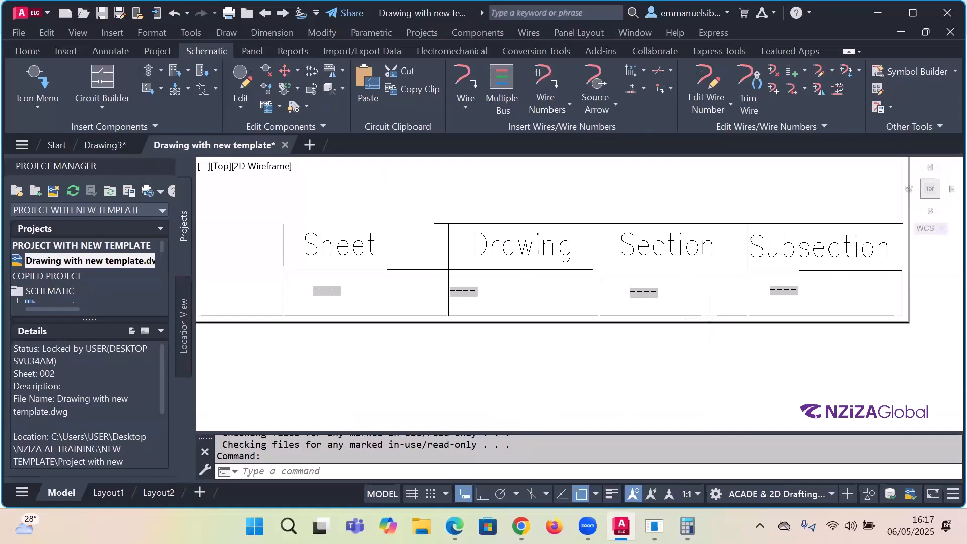
{"action": "scroll", "coordinate": [673, 295], "scroll_direction": "down", "scroll_amount": 2}
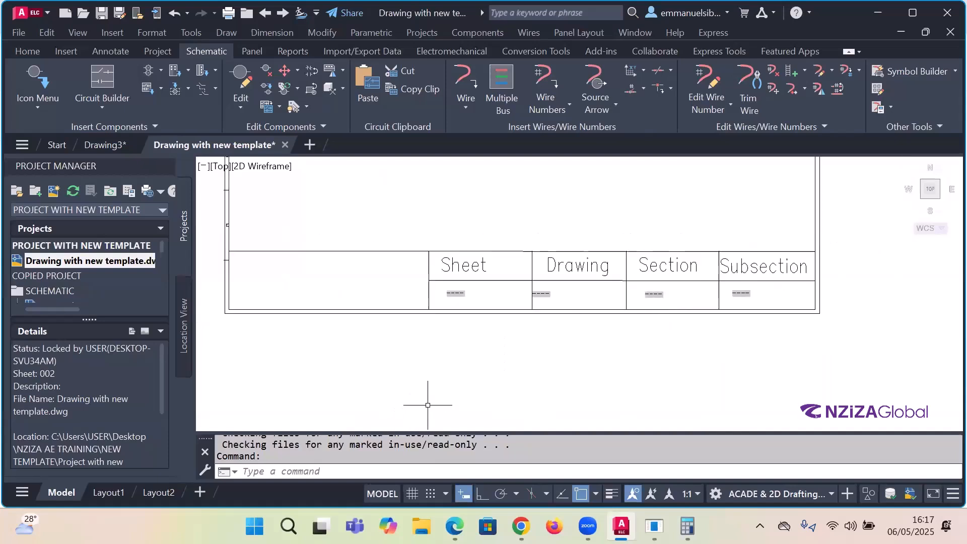
{"action": "type", "text": "RE"}
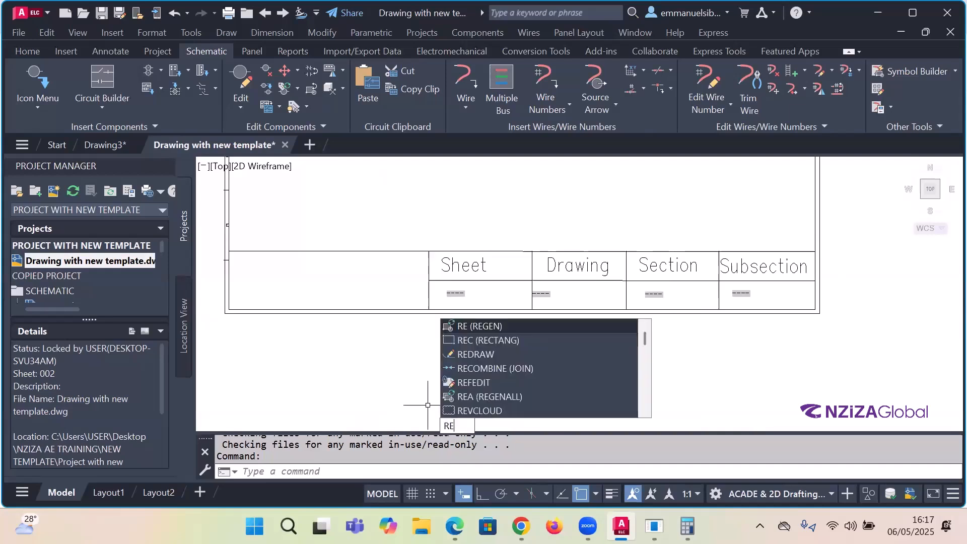
{"action": "left_click", "coordinate": [484, 325]}
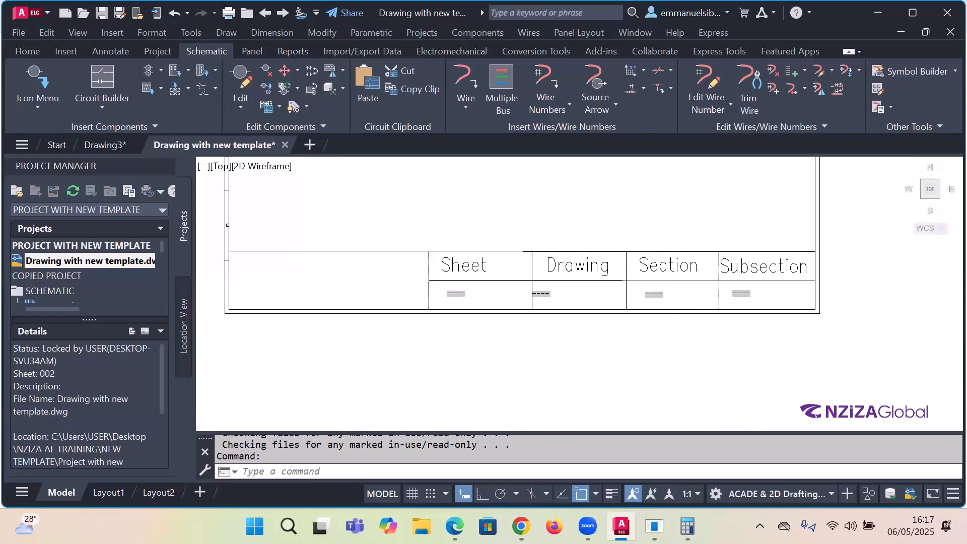
Step: Check the values shown in the title block's Sheet, Drawing, Section and Subsection cells
{"action": "scroll", "coordinate": [605, 300], "scroll_direction": "up", "scroll_amount": 4}
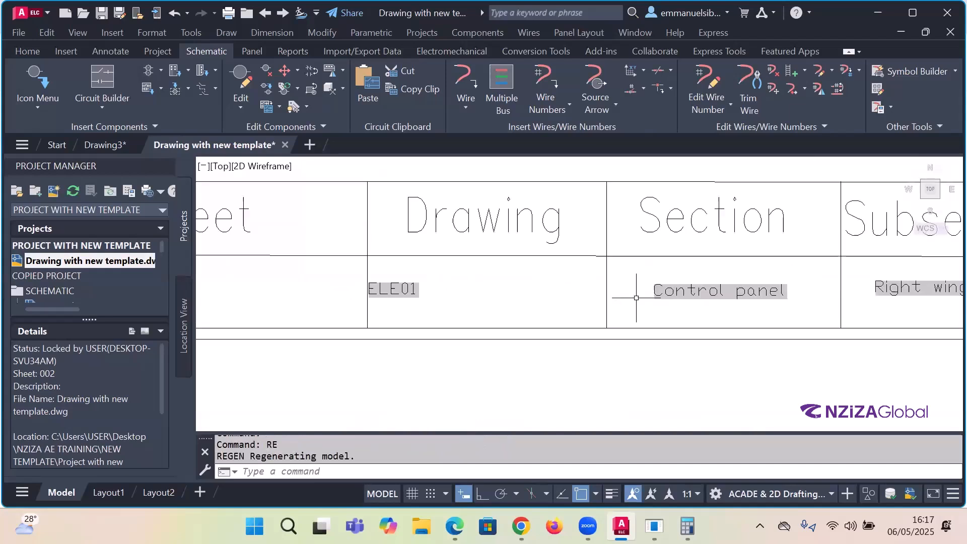
{"action": "scroll", "coordinate": [539, 297], "scroll_direction": "down", "scroll_amount": 5}
{"action": "scroll", "coordinate": [453, 305], "scroll_direction": "up", "scroll_amount": 3}
{"action": "scroll", "coordinate": [418, 310], "scroll_direction": "up", "scroll_amount": 2}
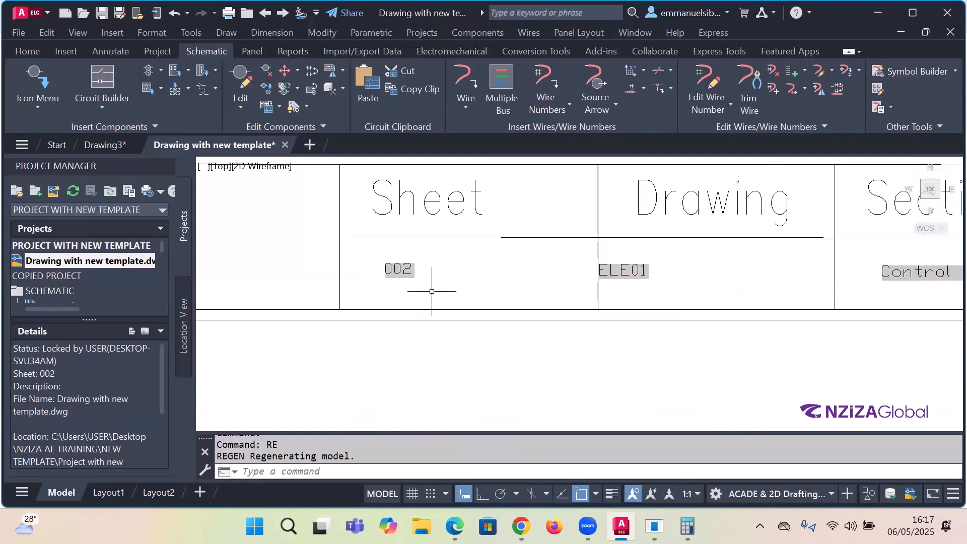
{"action": "scroll", "coordinate": [366, 352], "scroll_direction": "down", "scroll_amount": 2}
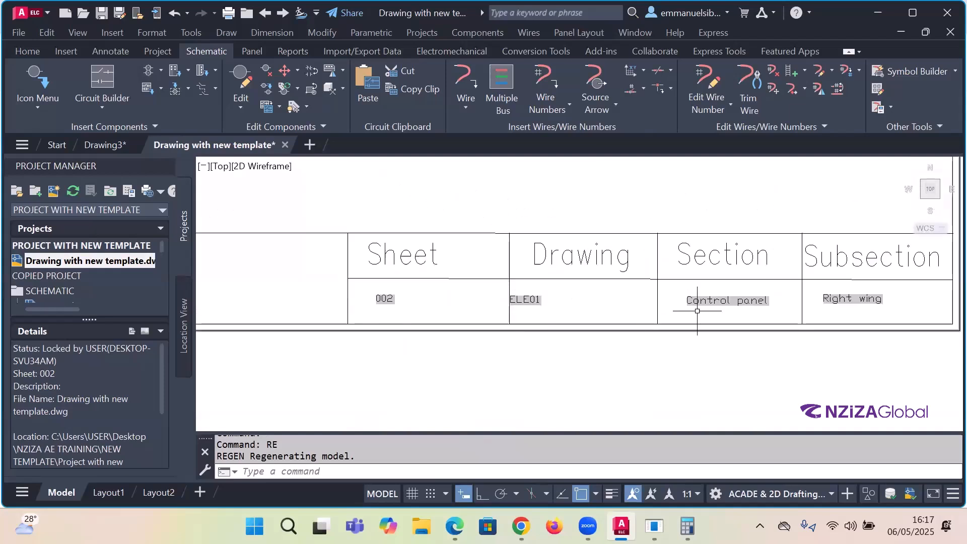
{"action": "scroll", "coordinate": [861, 285], "scroll_direction": "up", "scroll_amount": 4}
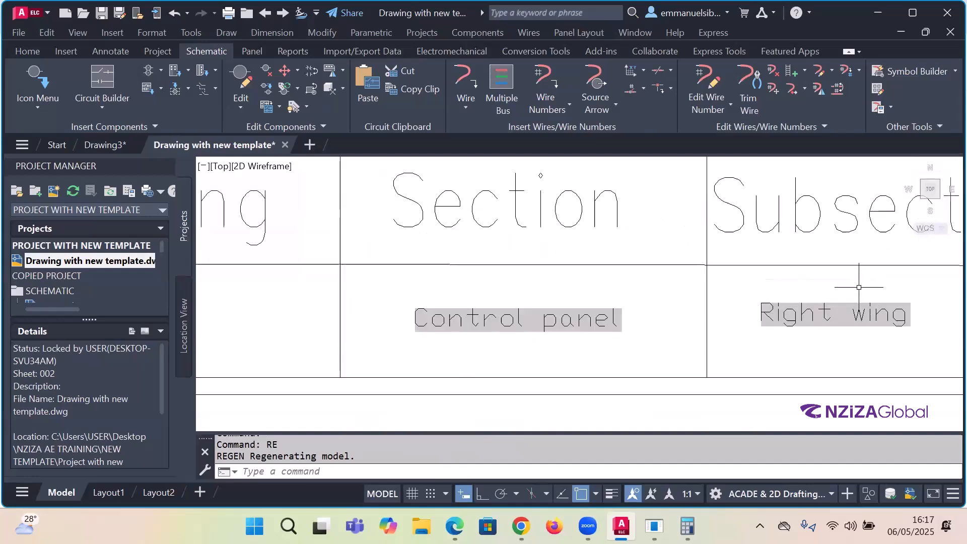
{"action": "scroll", "coordinate": [857, 302], "scroll_direction": "down", "scroll_amount": 4}
{"action": "scroll", "coordinate": [347, 319], "scroll_direction": "up", "scroll_amount": 2}
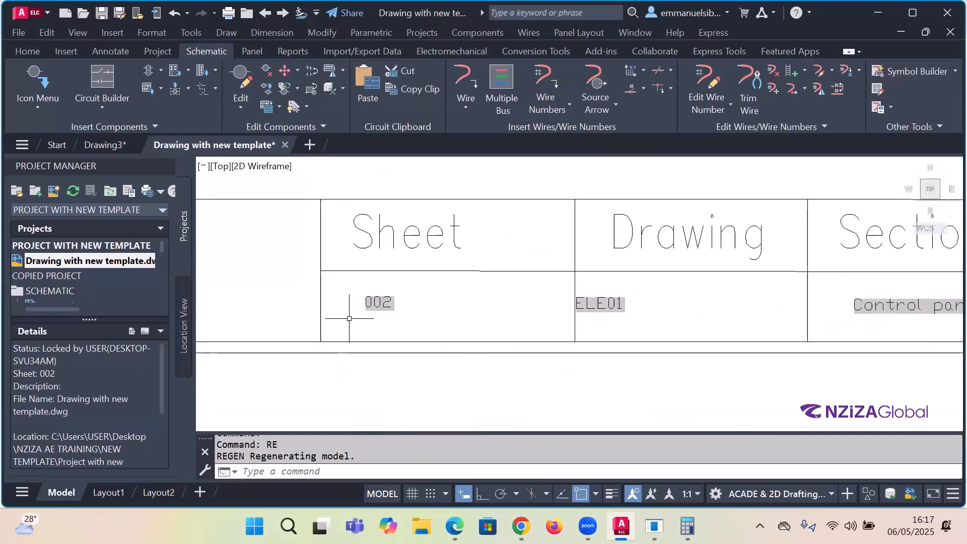
{"action": "scroll", "coordinate": [345, 328], "scroll_direction": "down", "scroll_amount": 2}
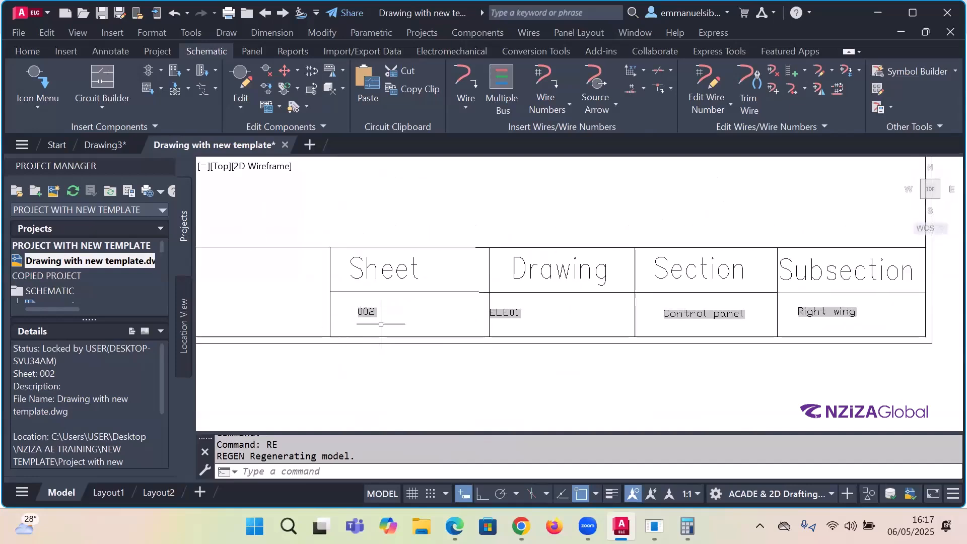
Step: Move the ELE01 text about 6.6 units to the right, off the cell border and into the Drawing cell
{"action": "scroll", "coordinate": [367, 313], "scroll_direction": "up", "scroll_amount": 2}
{"action": "left_click", "coordinate": [497, 326]}
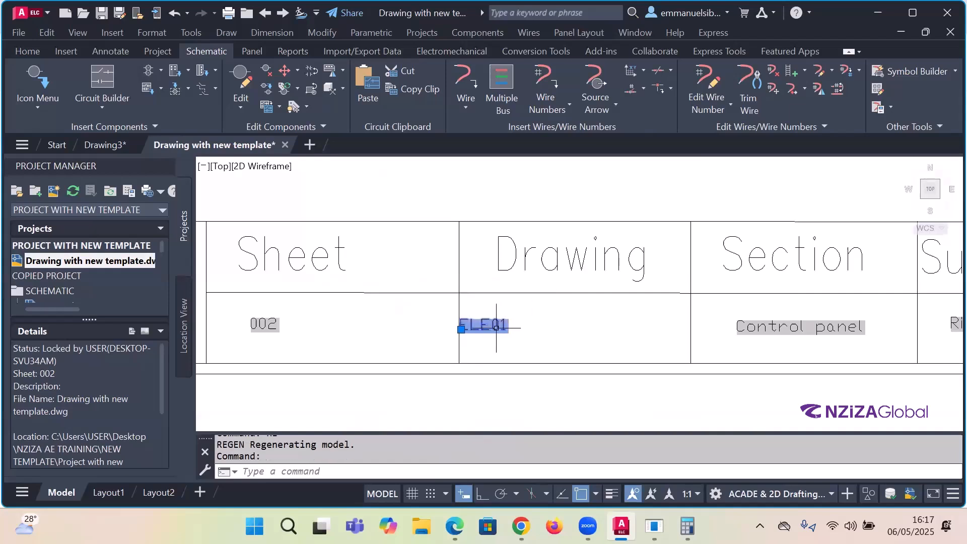
{"action": "left_click", "coordinate": [461, 329]}
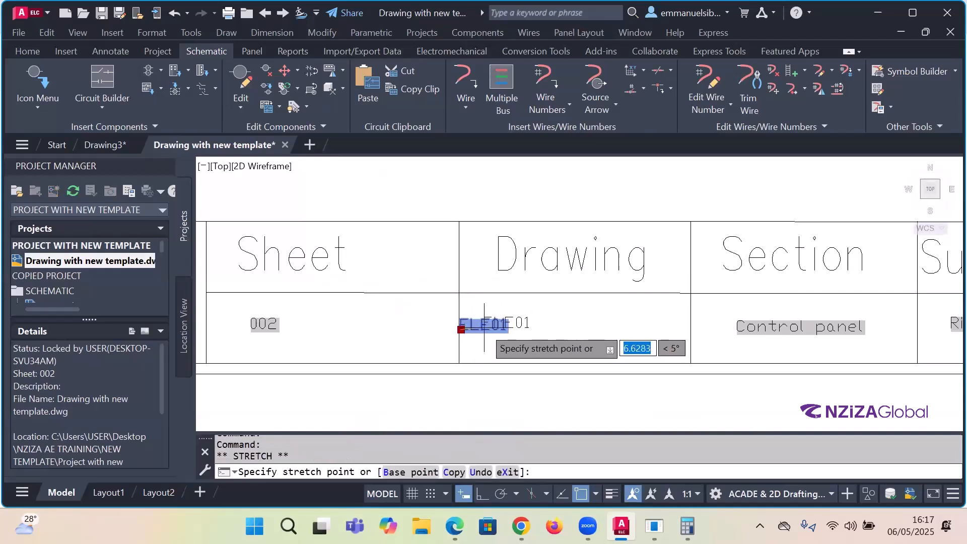
{"action": "left_click", "coordinate": [485, 329]}
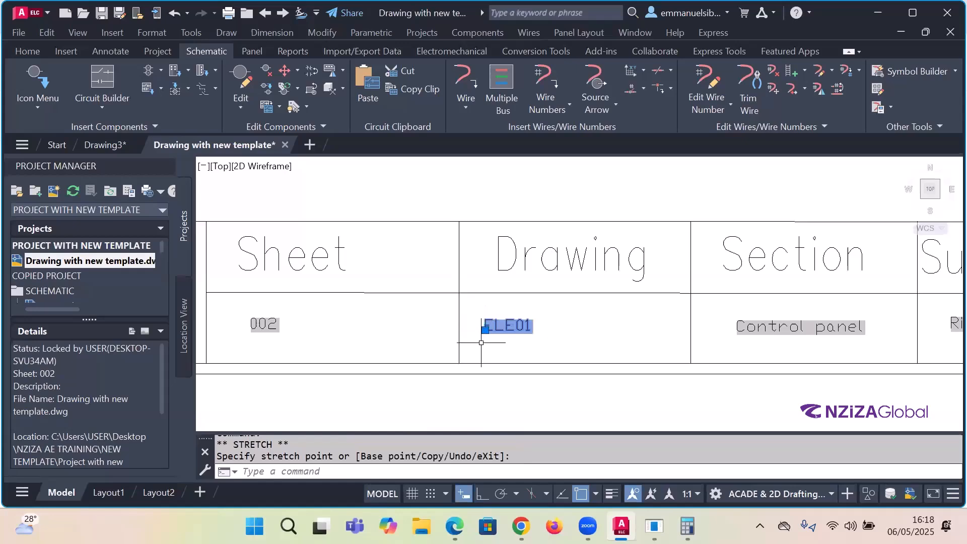
{"action": "key", "text": "Escape"}
Step: Examine the Section and Subsection texts in the title block and the layout of the whole sheet frame
{"action": "scroll", "coordinate": [479, 337], "scroll_direction": "down", "scroll_amount": 2}
{"action": "scroll", "coordinate": [736, 318], "scroll_direction": "up", "scroll_amount": 4}
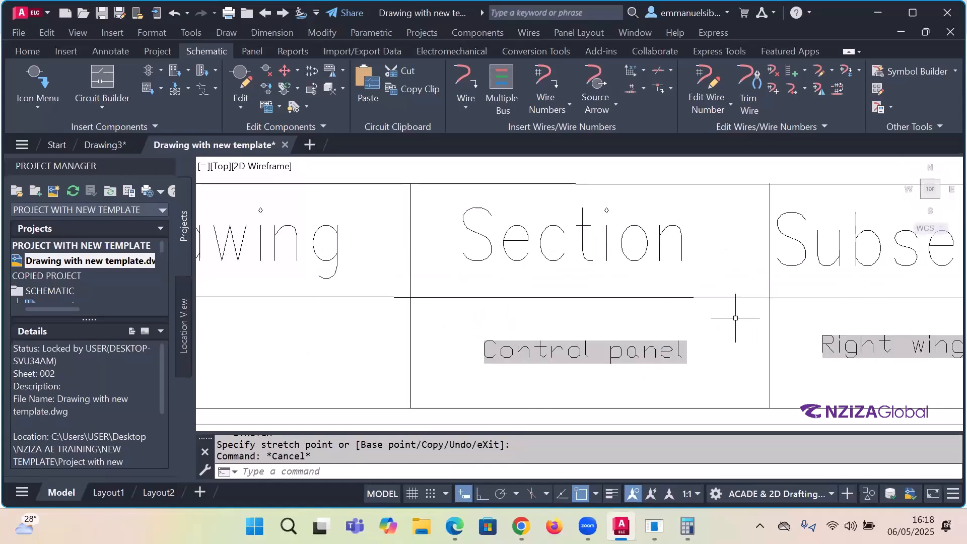
{"action": "scroll", "coordinate": [531, 303], "scroll_direction": "down", "scroll_amount": 4}
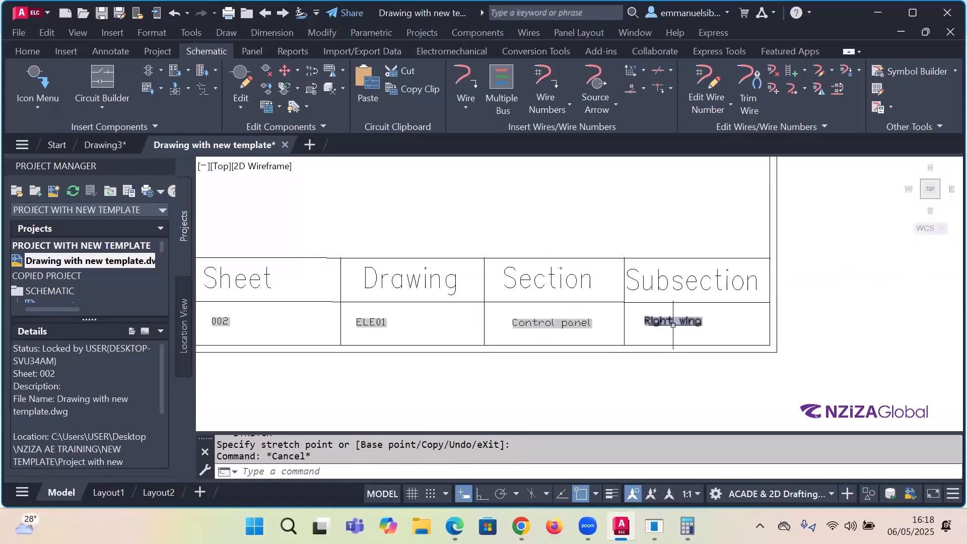
{"action": "scroll", "coordinate": [673, 325], "scroll_direction": "up", "scroll_amount": 4}
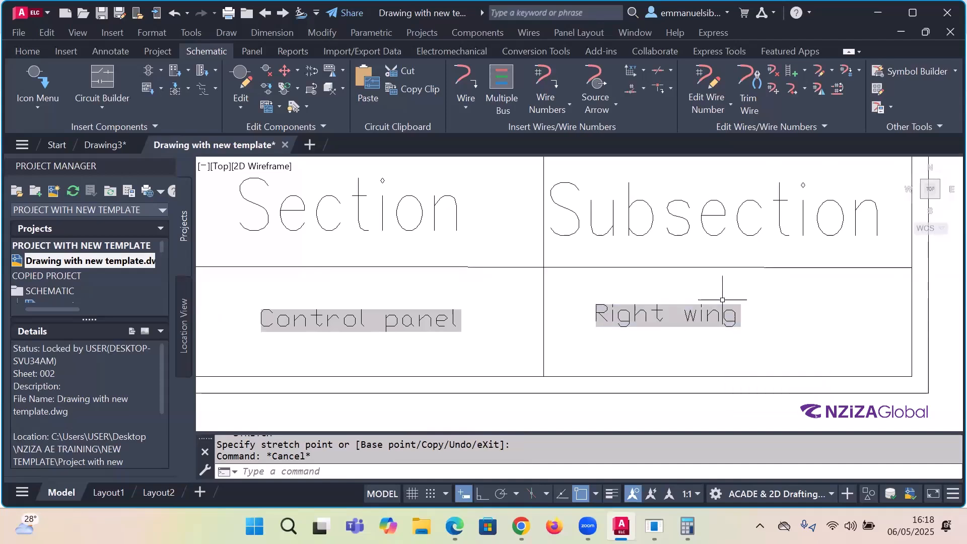
{"action": "scroll", "coordinate": [721, 304], "scroll_direction": "down", "scroll_amount": 4}
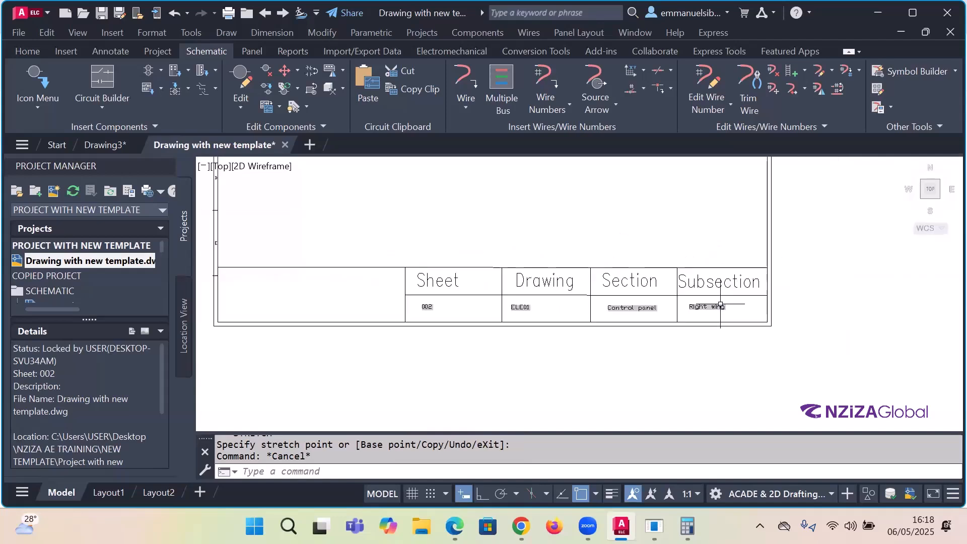
{"action": "scroll", "coordinate": [720, 304], "scroll_direction": "down", "scroll_amount": 3}
{"action": "scroll", "coordinate": [655, 313], "scroll_direction": "down", "scroll_amount": 2}
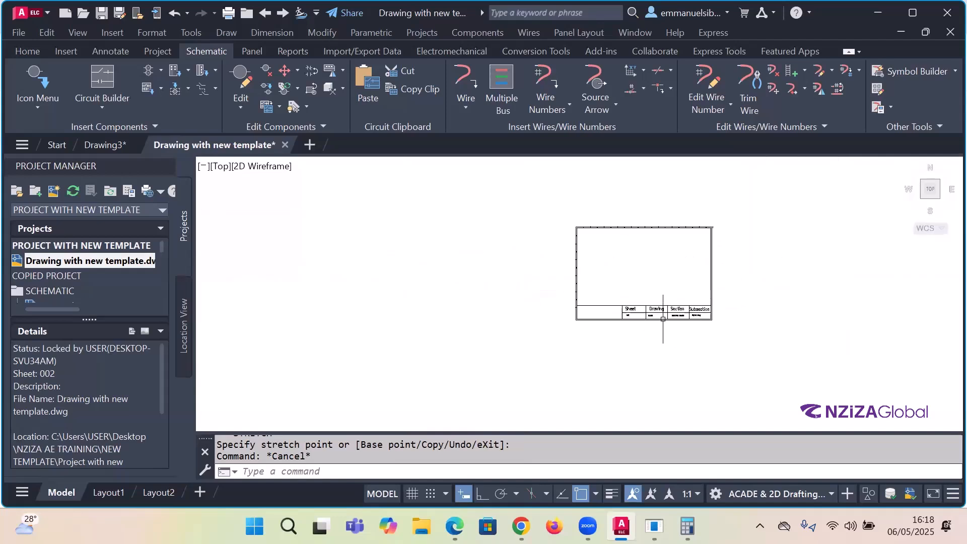
{"action": "scroll", "coordinate": [624, 285], "scroll_direction": "up", "scroll_amount": 2}
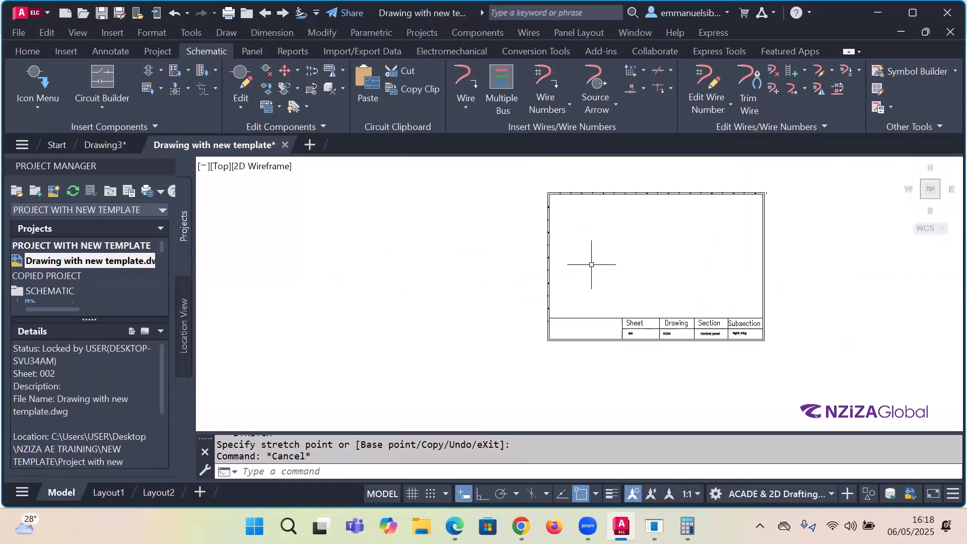
{"action": "scroll", "coordinate": [579, 336], "scroll_direction": "up", "scroll_amount": 4}
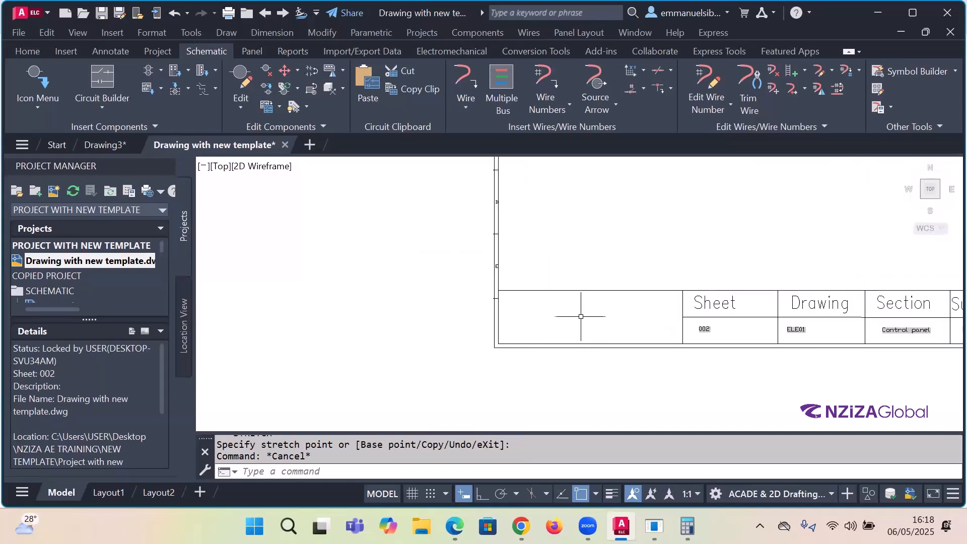
{"action": "scroll", "coordinate": [553, 363], "scroll_direction": "down", "scroll_amount": 2}
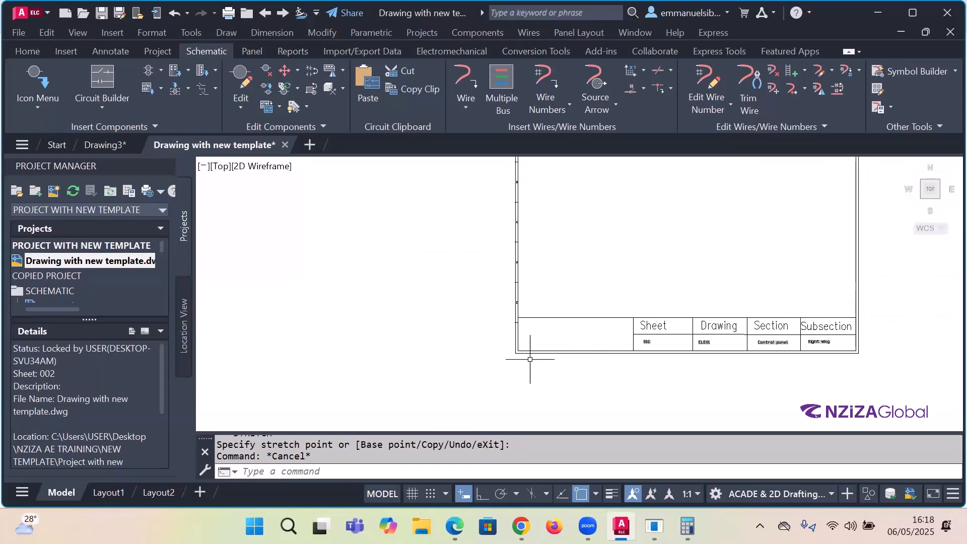
{"action": "scroll", "coordinate": [558, 361], "scroll_direction": "down", "scroll_amount": 4}
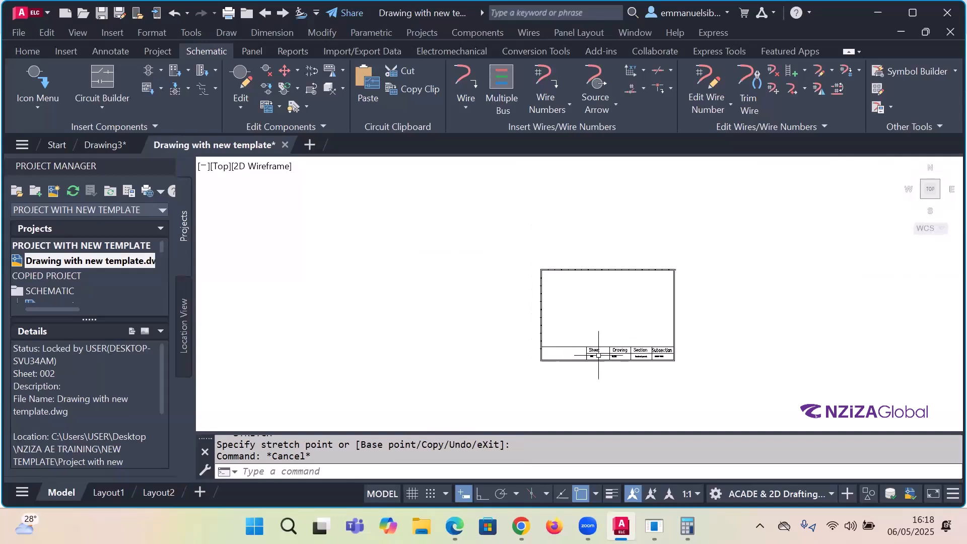
{"action": "scroll", "coordinate": [611, 279], "scroll_direction": "up", "scroll_amount": 2}
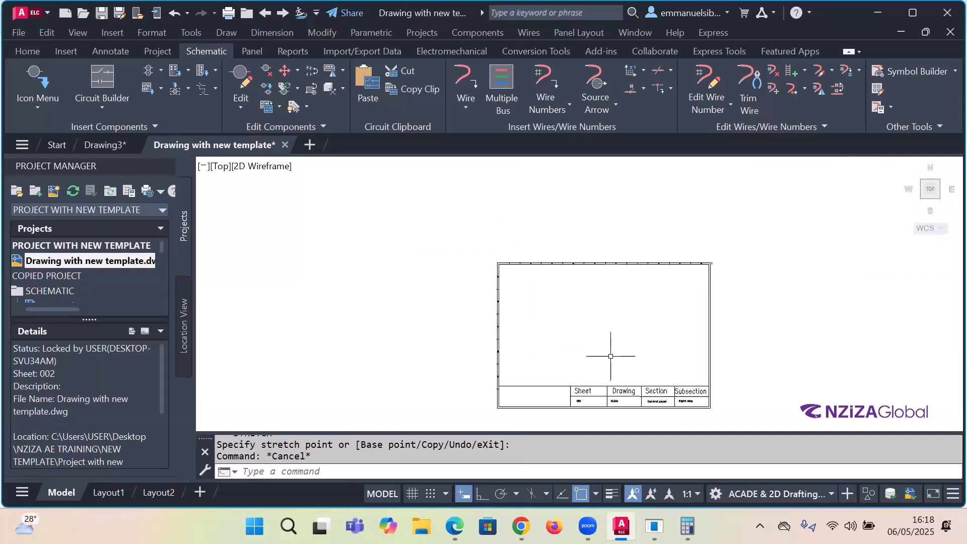
{"action": "scroll", "coordinate": [442, 294], "scroll_direction": "down", "scroll_amount": 2}
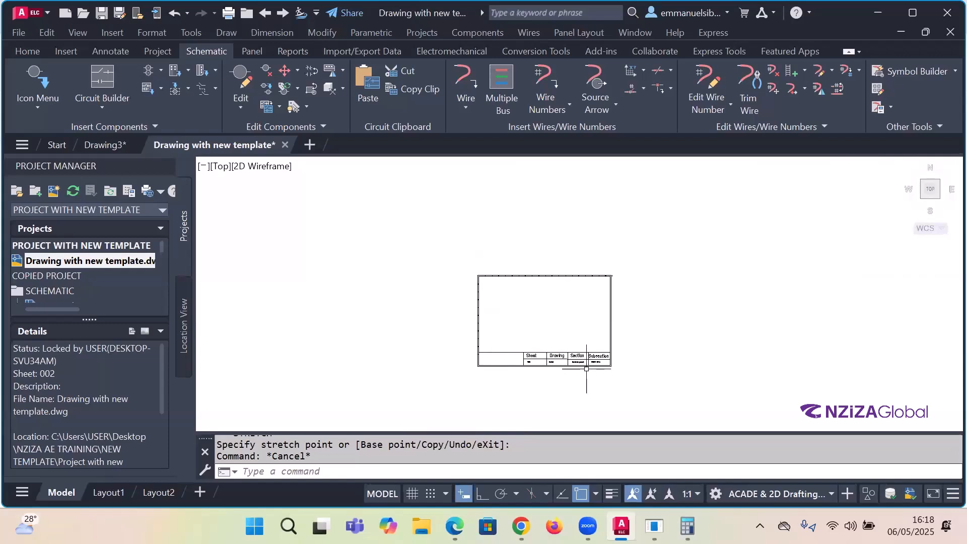
{"action": "scroll", "coordinate": [580, 327], "scroll_direction": "up", "scroll_amount": 2}
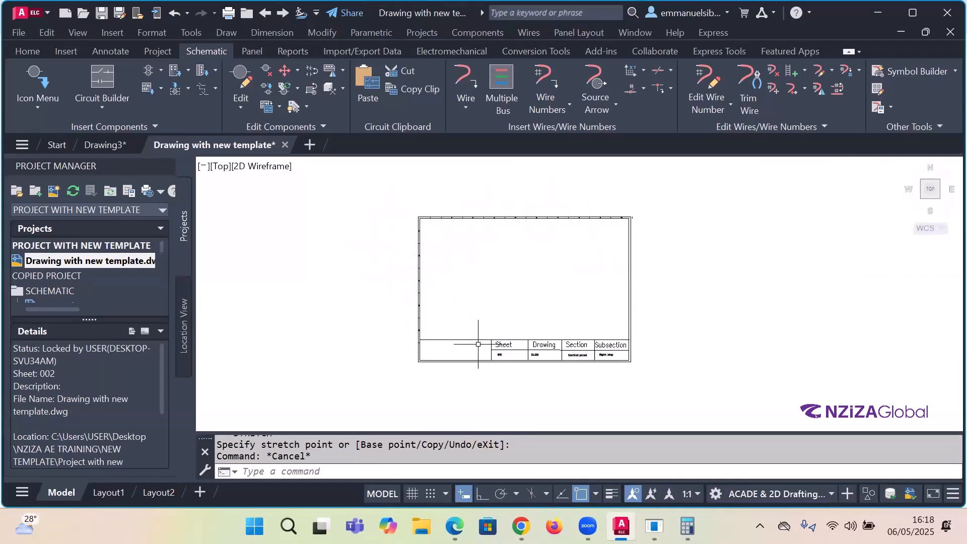
Step: Examine the row letters and column numbers along the sheet frame's edges, together with the title block cells
{"action": "scroll", "coordinate": [421, 257], "scroll_direction": "up", "scroll_amount": 3}
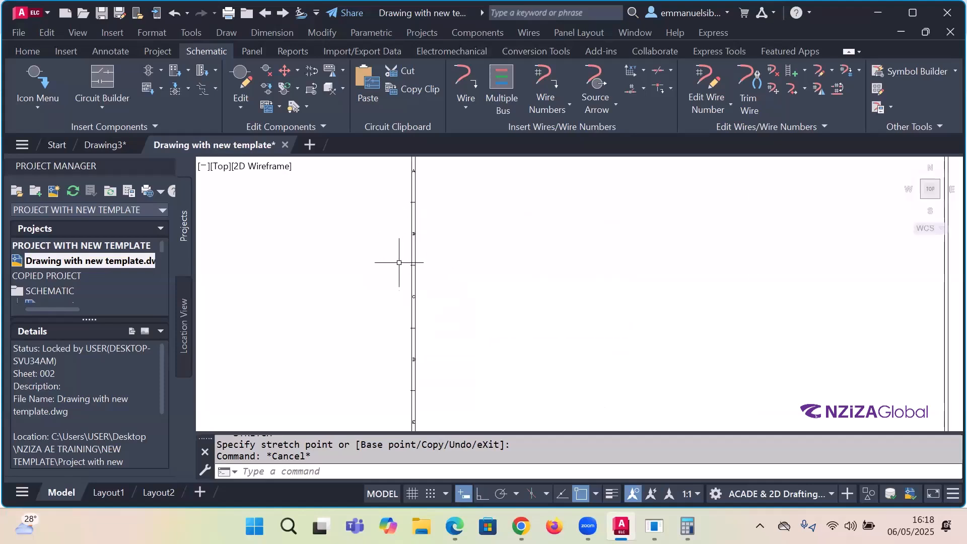
{"action": "scroll", "coordinate": [491, 314], "scroll_direction": "down", "scroll_amount": 3}
{"action": "scroll", "coordinate": [495, 303], "scroll_direction": "down", "scroll_amount": 1}
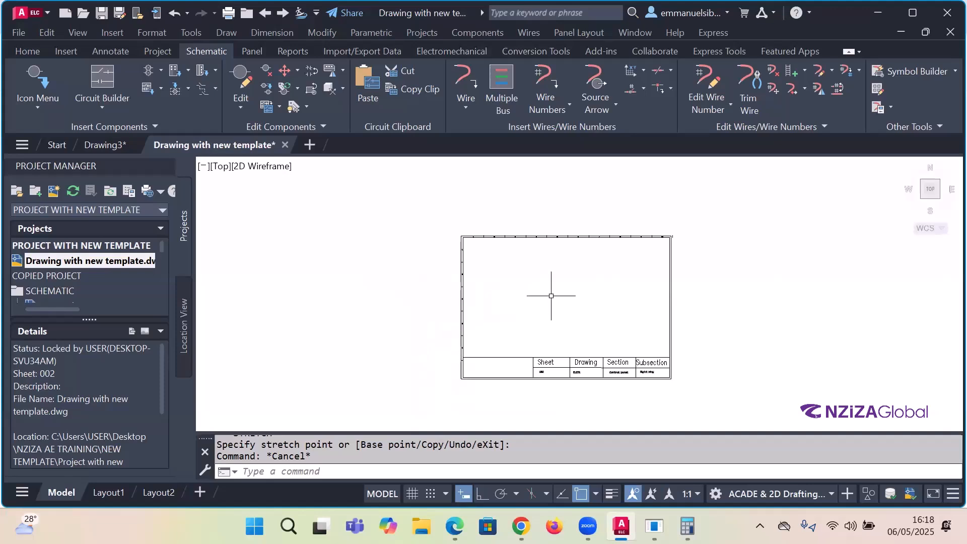
{"action": "scroll", "coordinate": [531, 275], "scroll_direction": "down", "scroll_amount": 1}
{"action": "scroll", "coordinate": [544, 327], "scroll_direction": "up", "scroll_amount": 1}
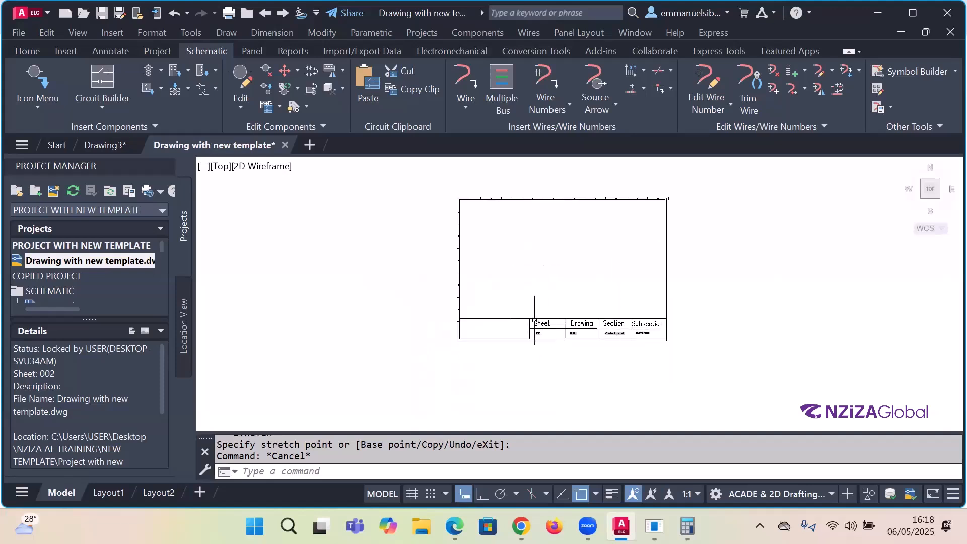
{"action": "scroll", "coordinate": [540, 307], "scroll_direction": "up", "scroll_amount": 2}
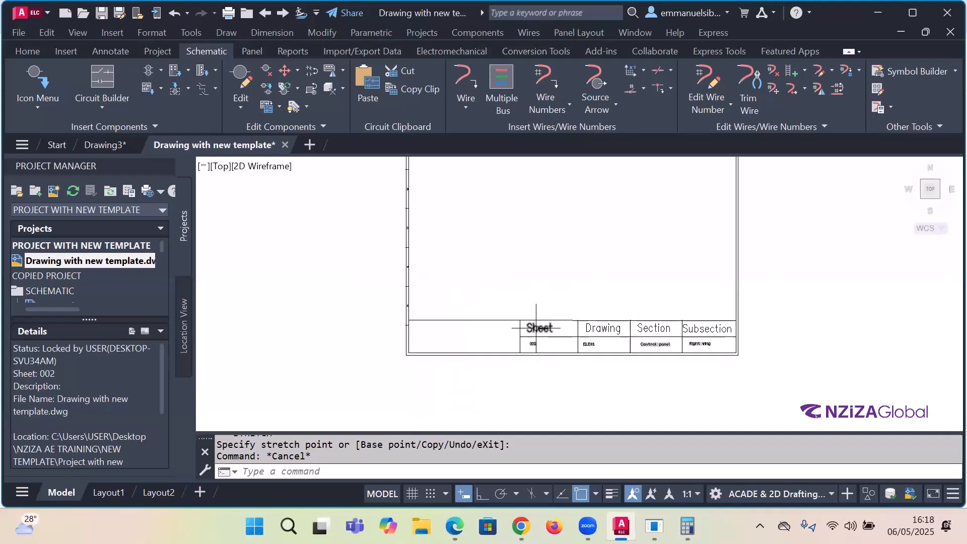
{"action": "scroll", "coordinate": [537, 330], "scroll_direction": "down", "scroll_amount": 2}
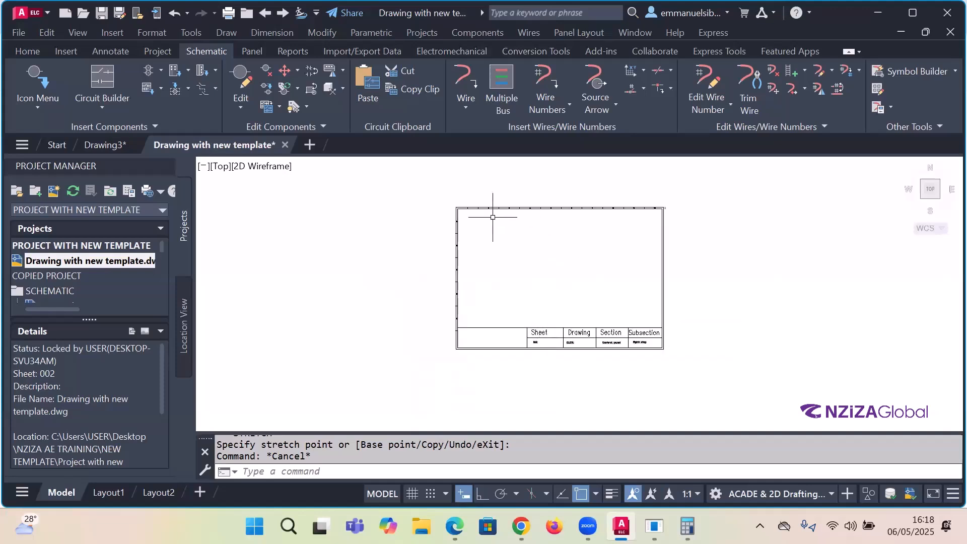
{"action": "scroll", "coordinate": [492, 204], "scroll_direction": "up", "scroll_amount": 3}
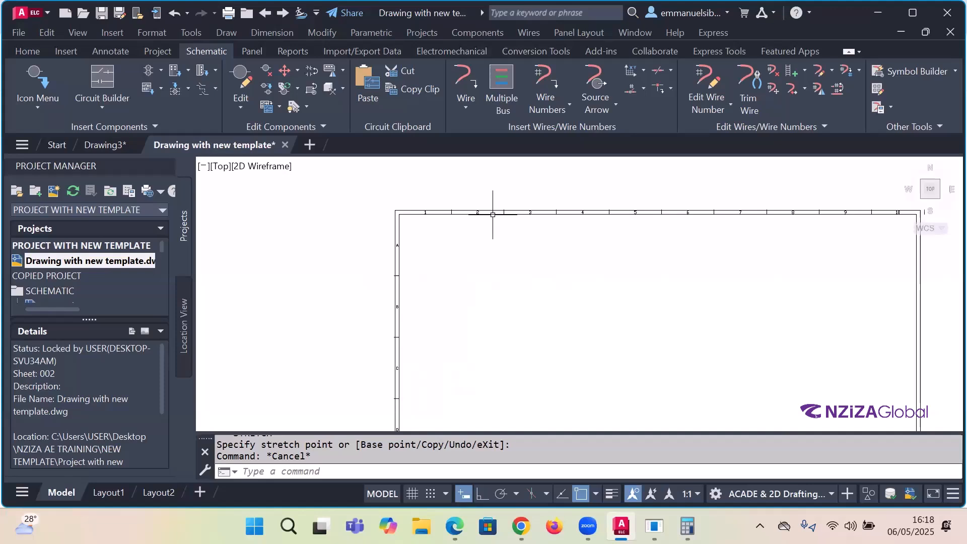
{"action": "scroll", "coordinate": [493, 214], "scroll_direction": "down", "scroll_amount": 2}
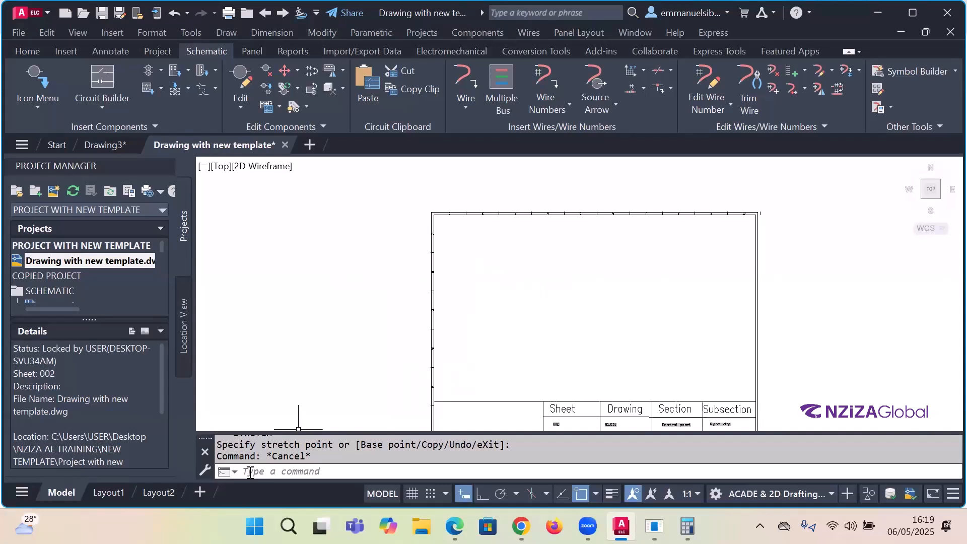
{"action": "key", "text": "alt+Tab"}
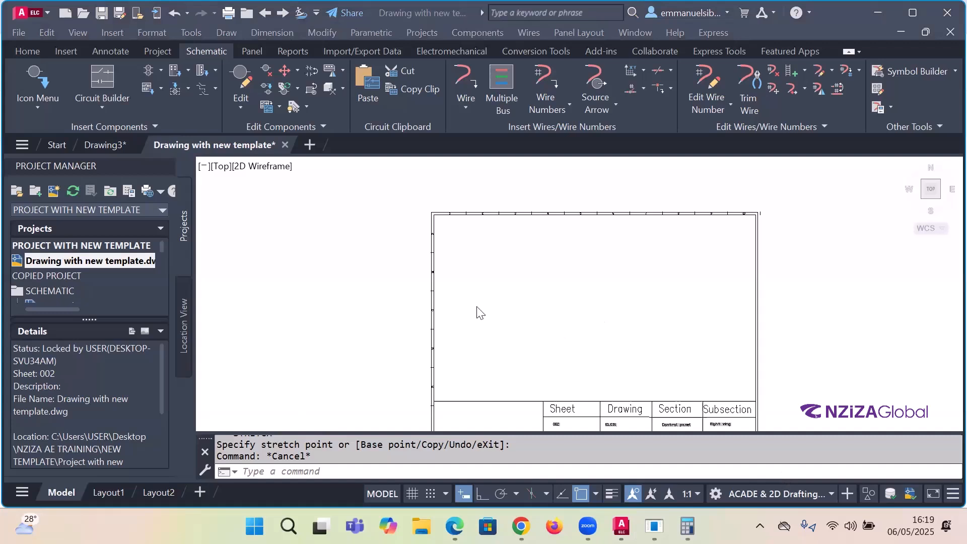
{"action": "scroll", "coordinate": [478, 307], "scroll_direction": "down", "scroll_amount": 2}
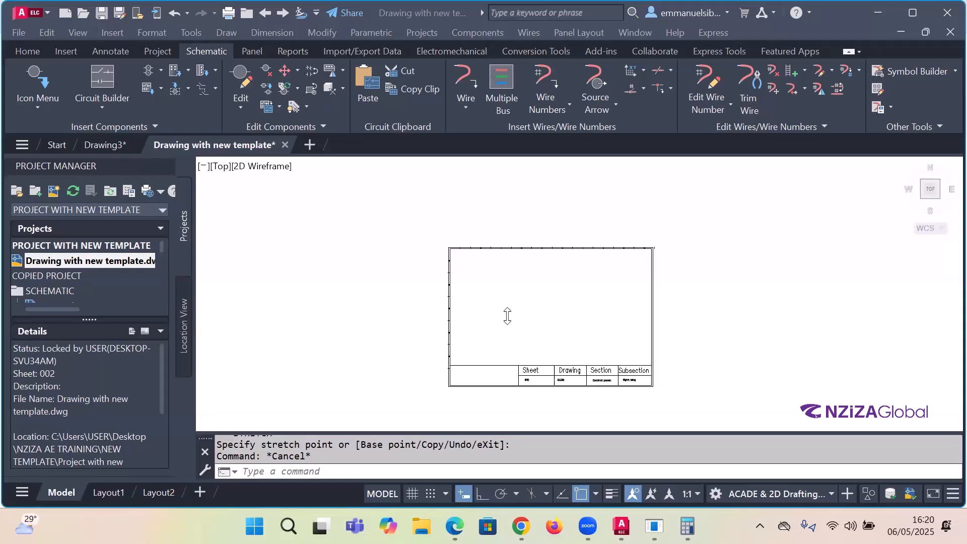
{"action": "scroll", "coordinate": [508, 316], "scroll_direction": "up", "scroll_amount": 5}
{"action": "scroll", "coordinate": [501, 335], "scroll_direction": "down", "scroll_amount": 3}
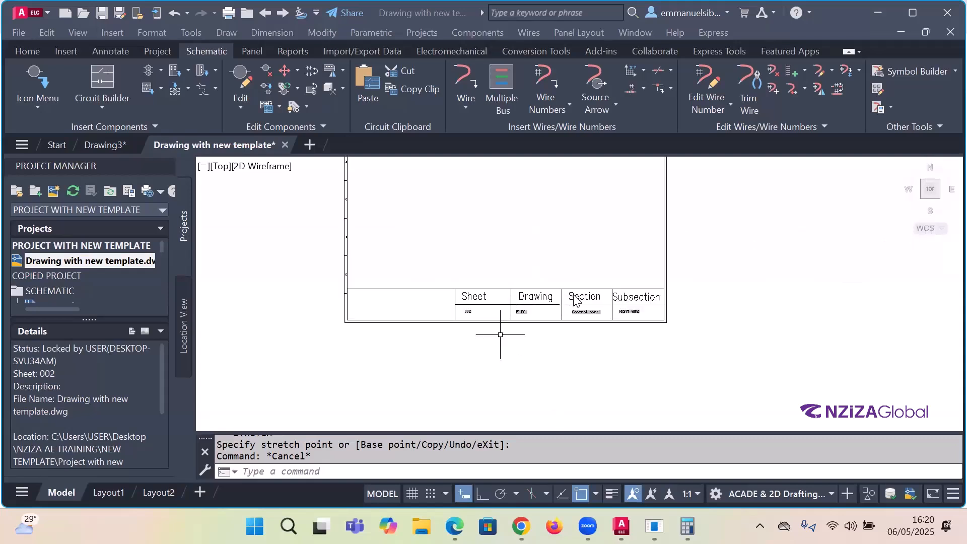
{"action": "scroll", "coordinate": [608, 333], "scroll_direction": "down", "scroll_amount": 2}
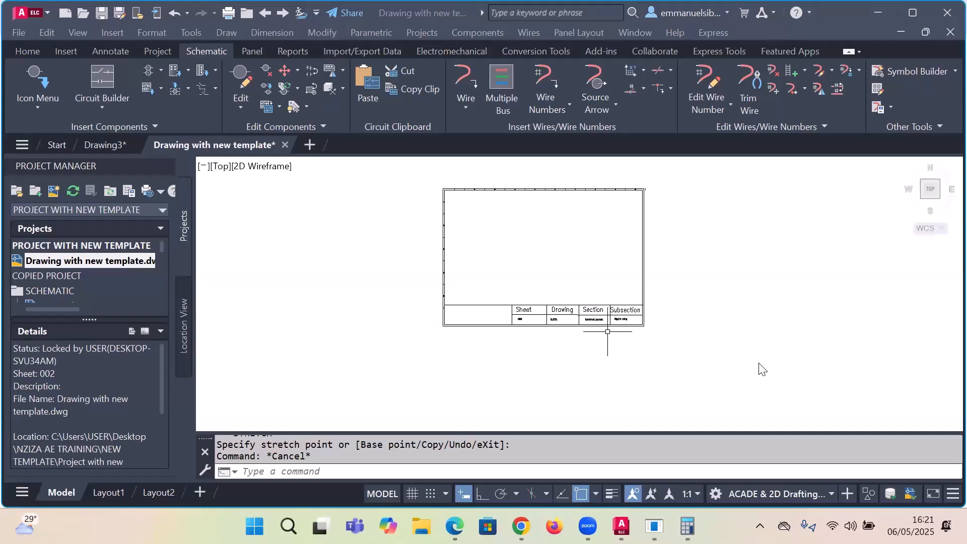
{"action": "scroll", "coordinate": [574, 350], "scroll_direction": "down", "scroll_amount": 4}
{"action": "scroll", "coordinate": [574, 348], "scroll_direction": "up", "scroll_amount": 4}
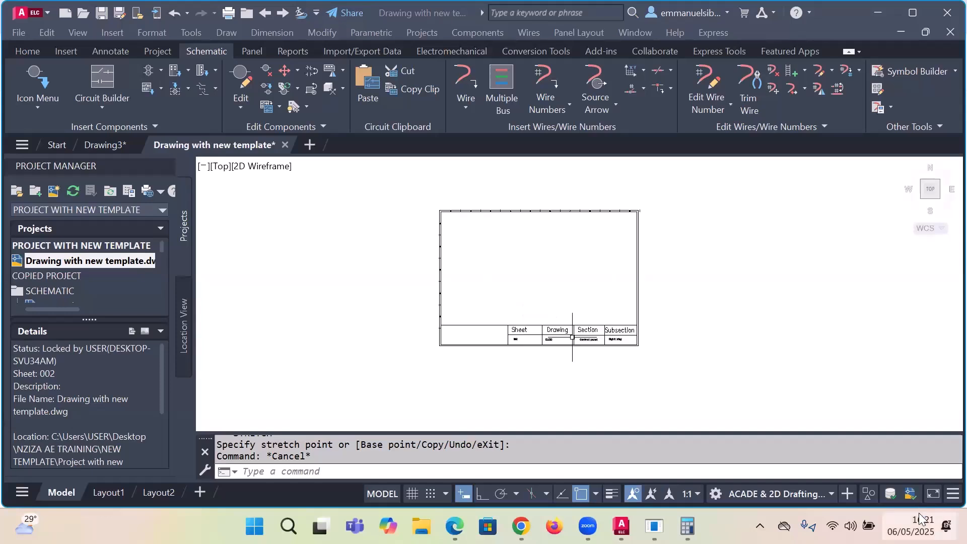
{"action": "left_click", "coordinate": [584, 297]}
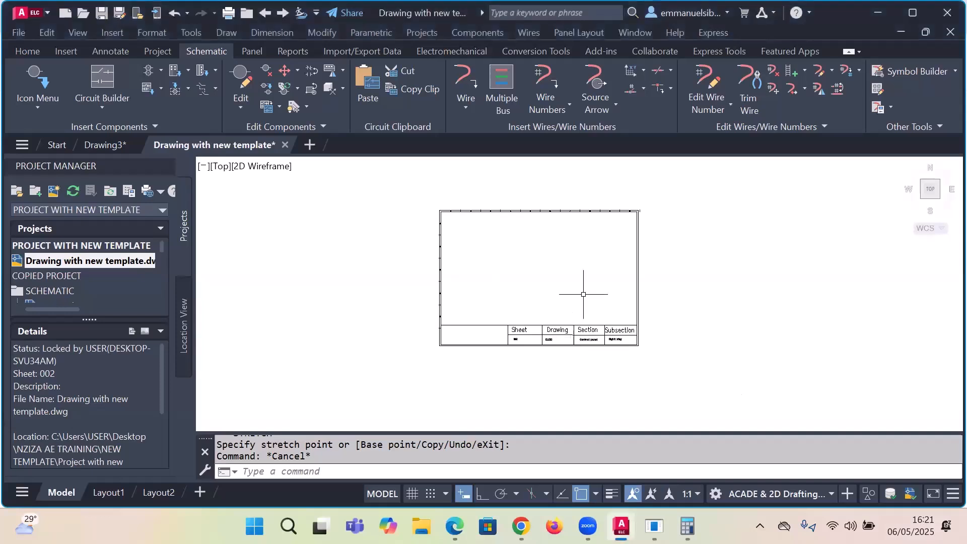